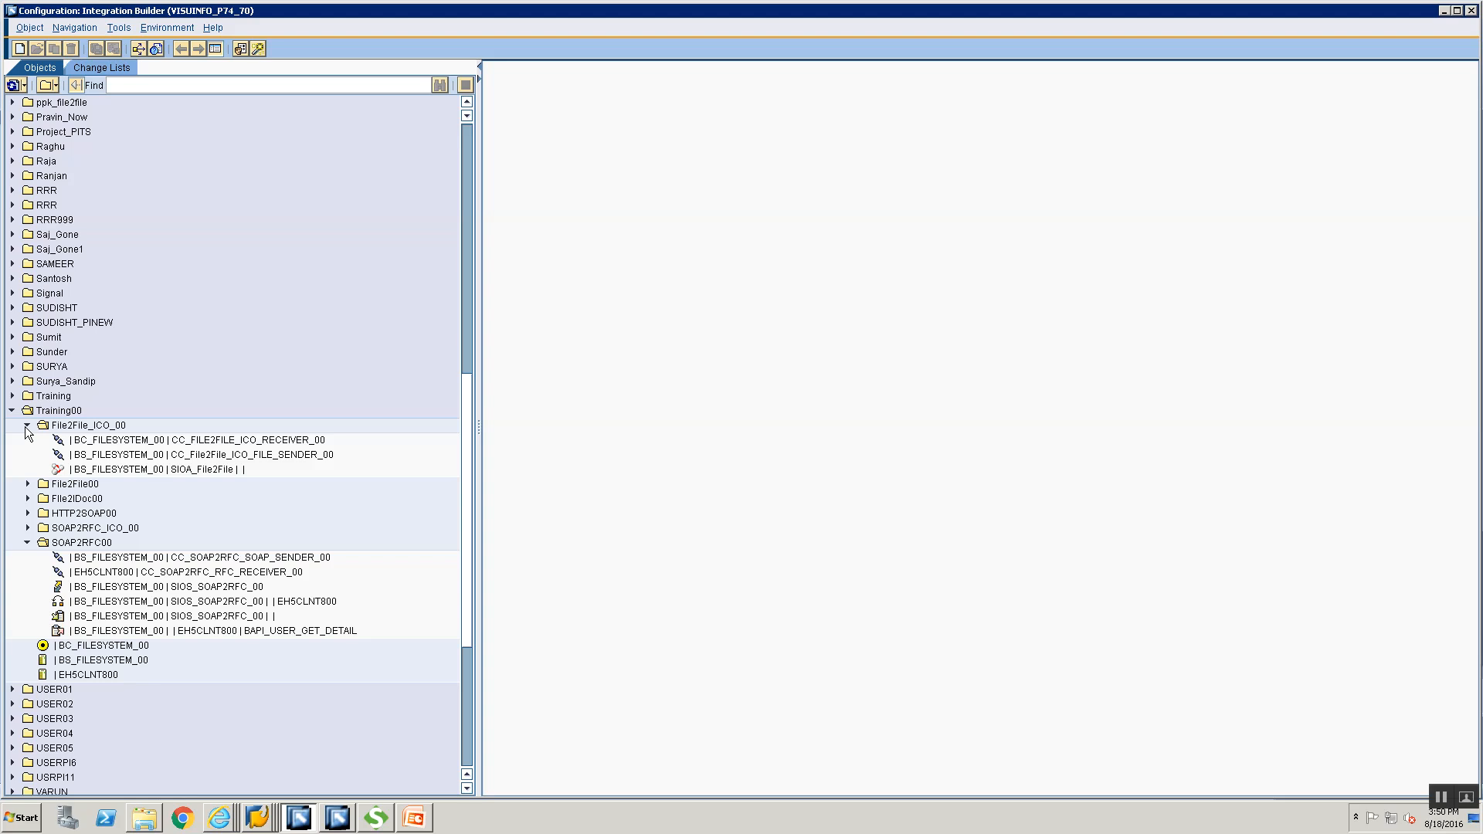
Step: Open the sender agreement BS_FILESYSTEM_00 | SIOA_Src from the File2File00 folder under Training00, collapsing the other expanded scenario folders
click(27, 426)
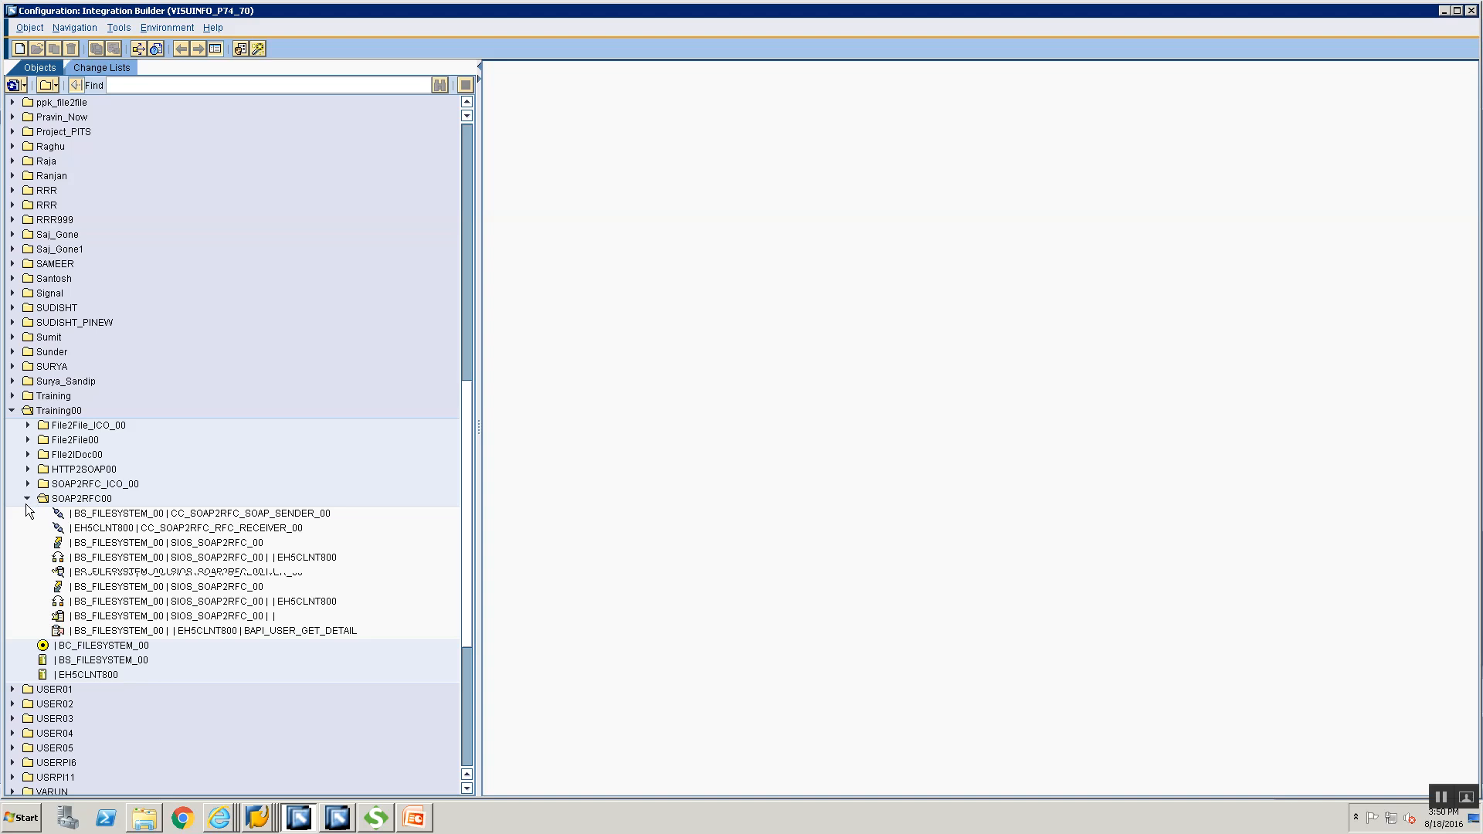
click(27, 499)
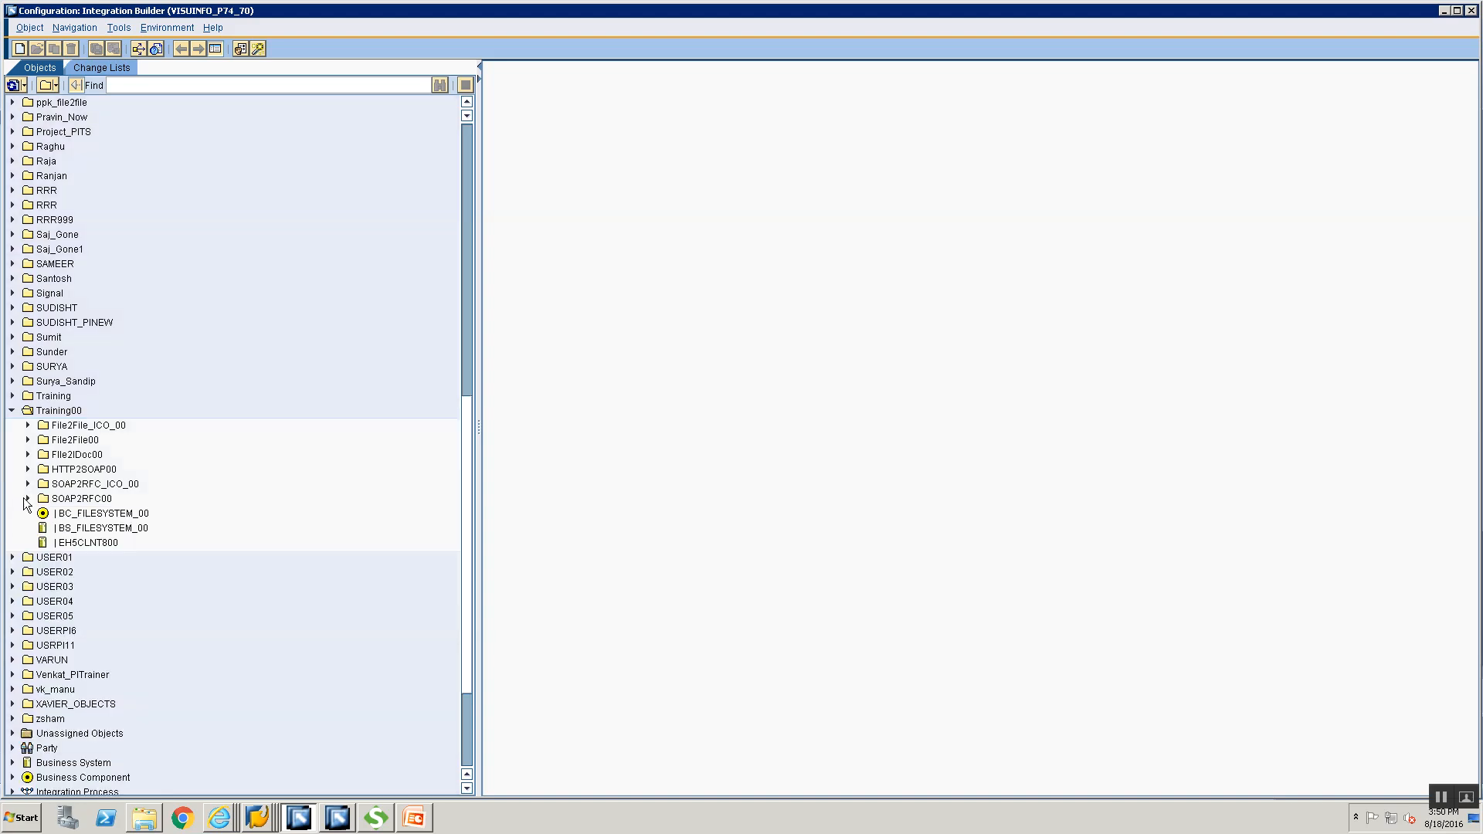
click(28, 440)
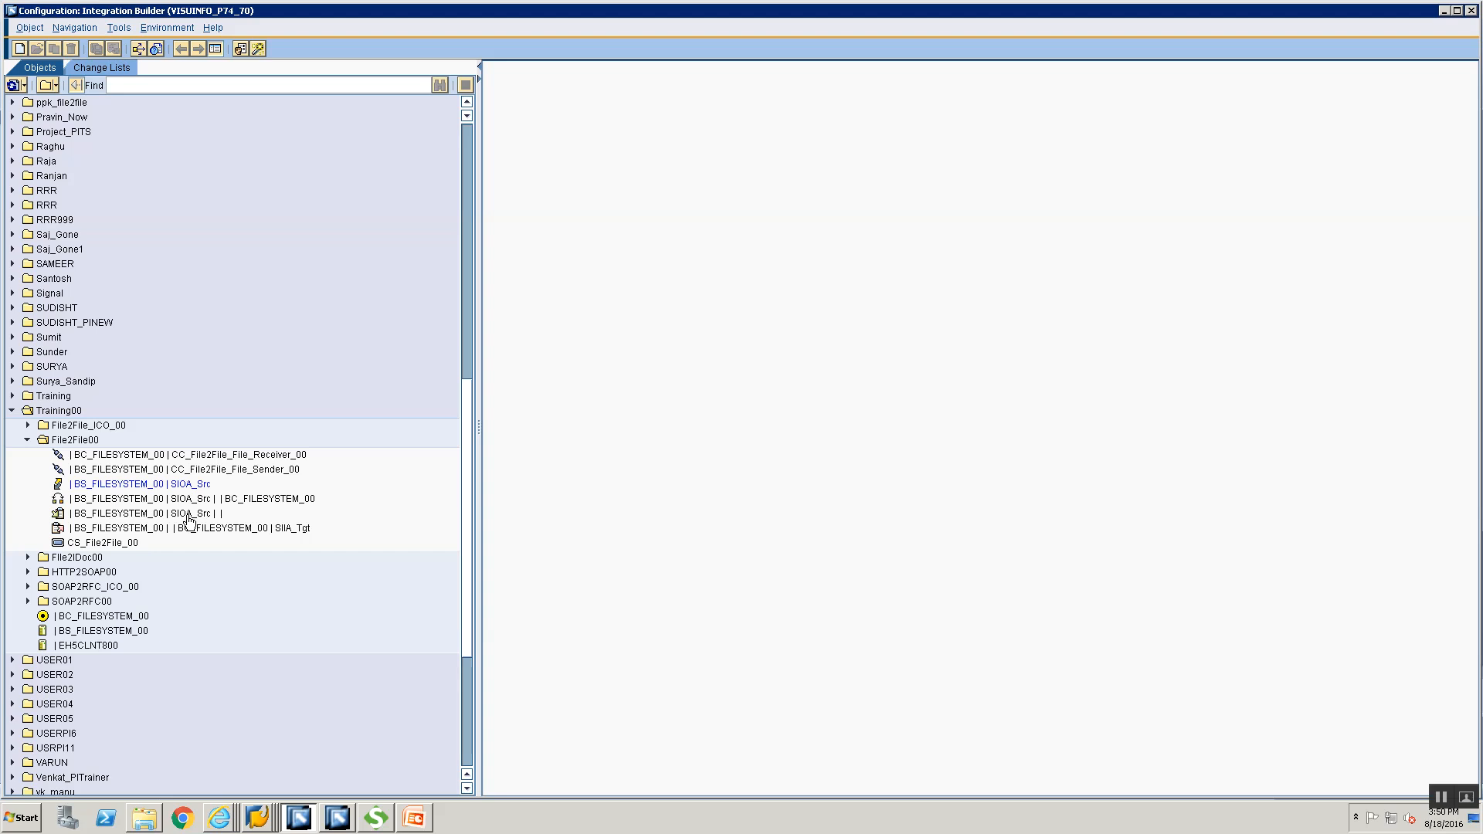
click(133, 514)
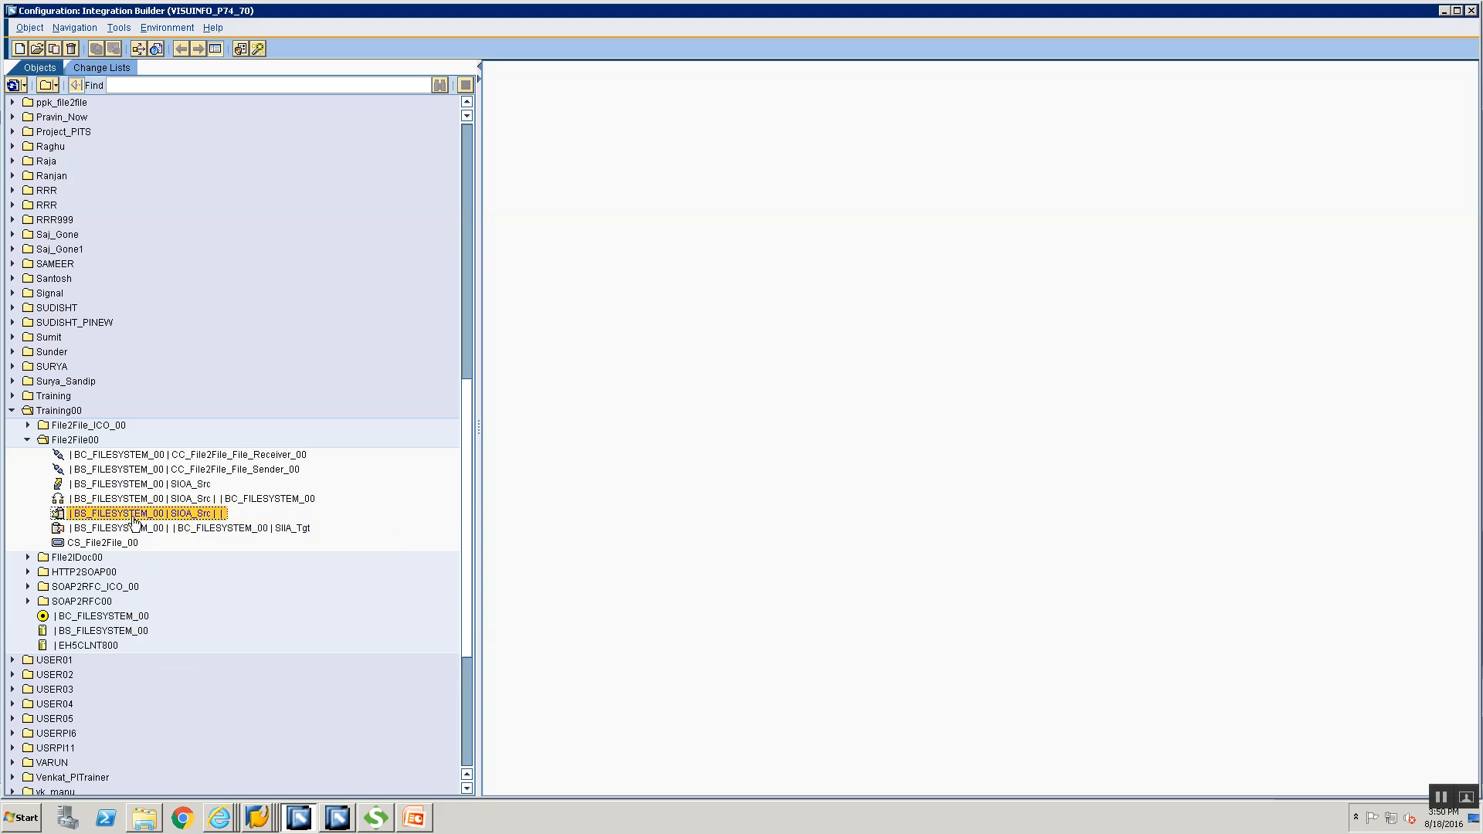
double_click(134, 517)
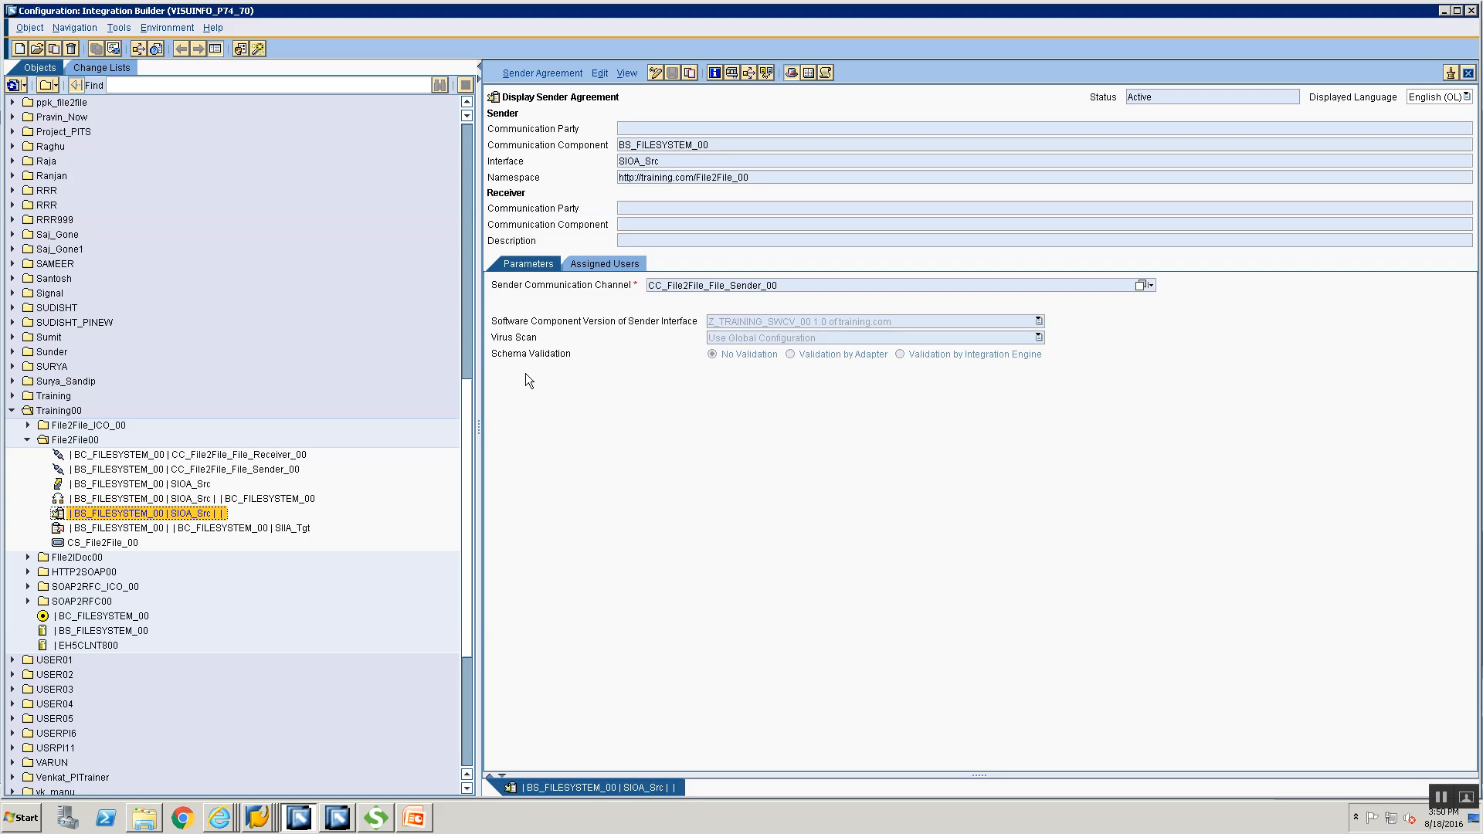
Step: Set the sender agreement's schema validation to Validation by Adapter and save the change
click(655, 72)
click(790, 354)
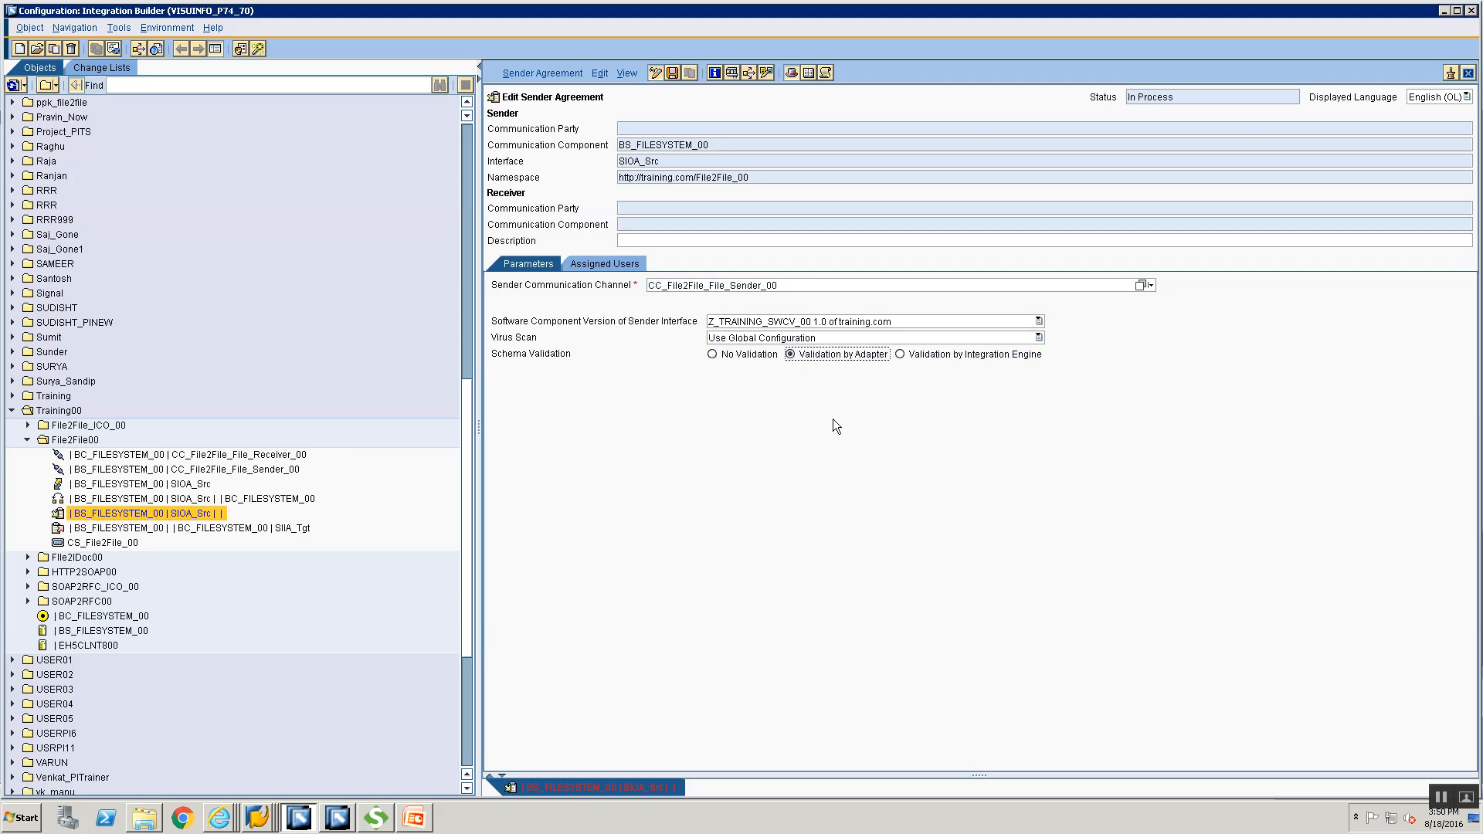
click(654, 72)
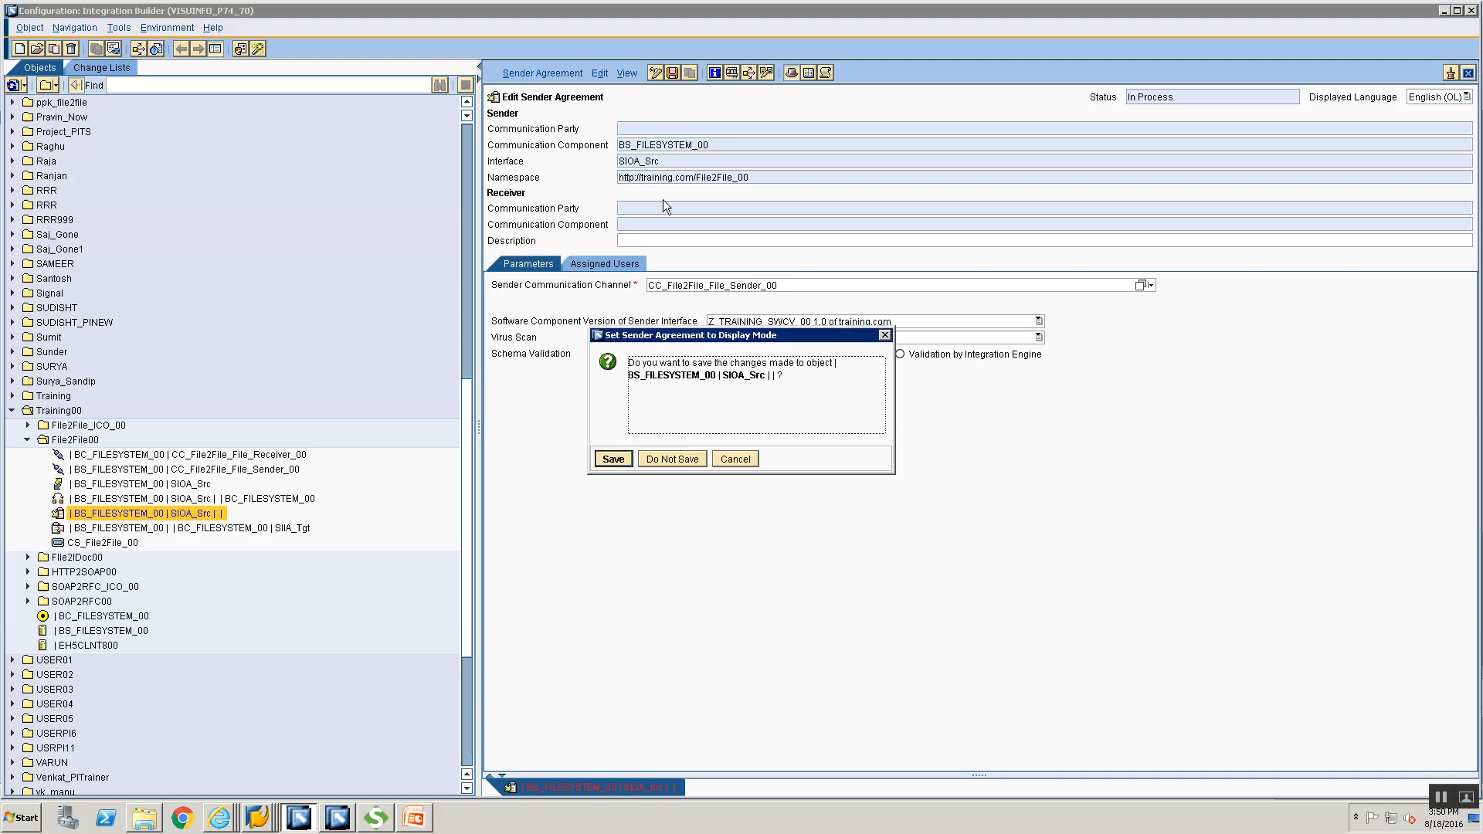
click(617, 460)
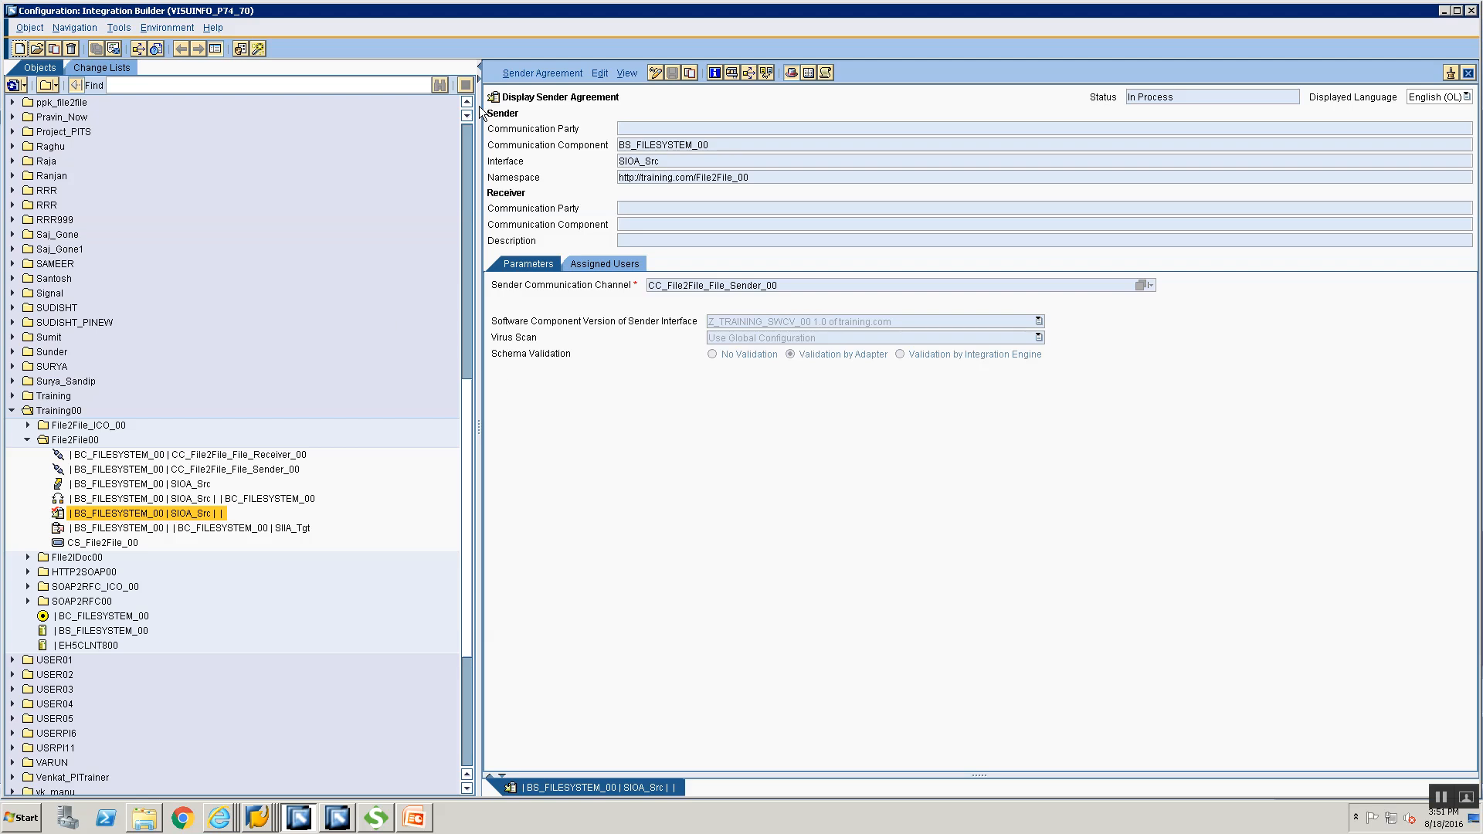
Step: Activate the standard change list containing the modified sender agreement
click(523, 75)
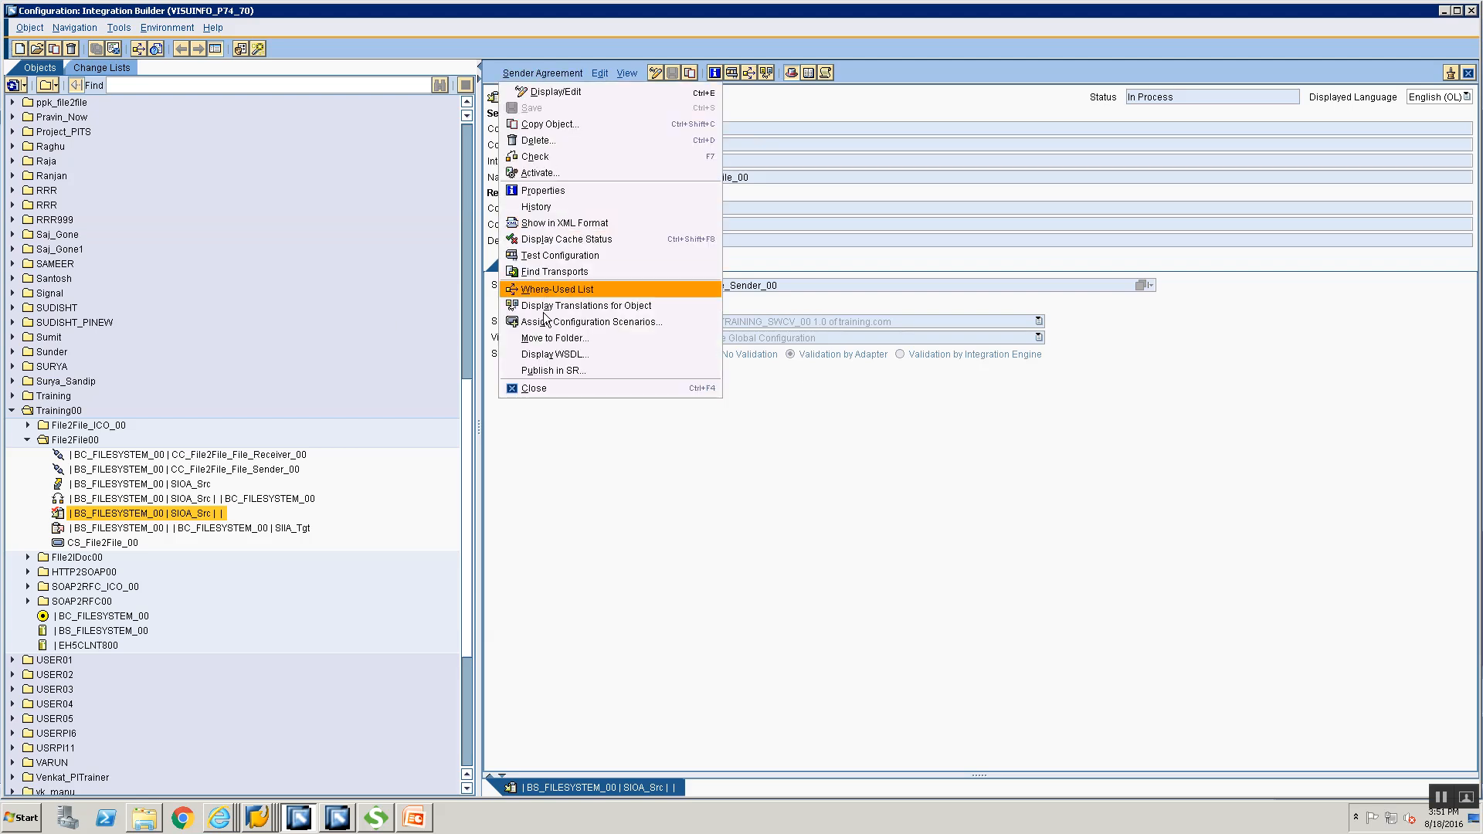
click(540, 172)
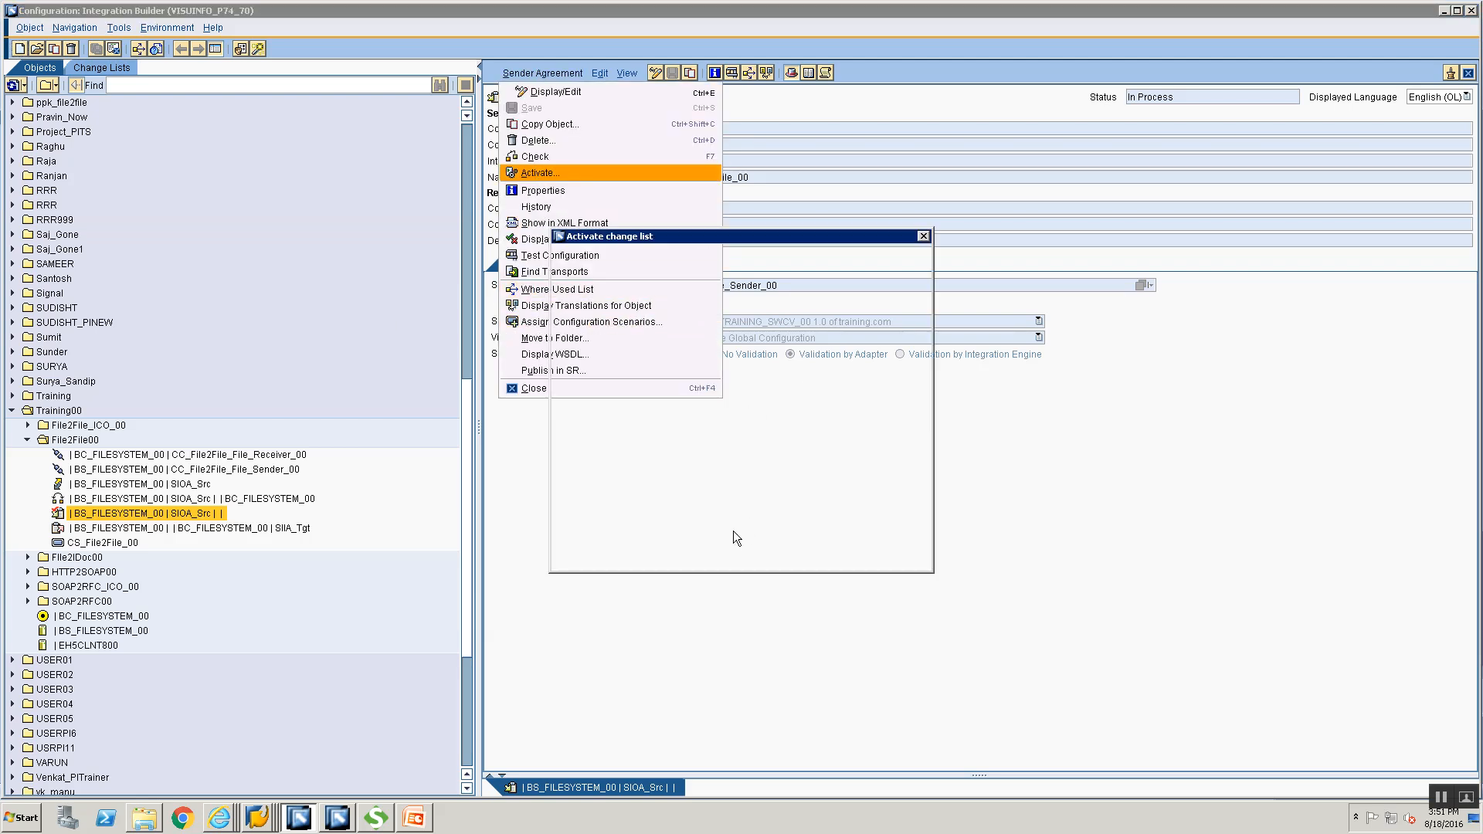
click(581, 557)
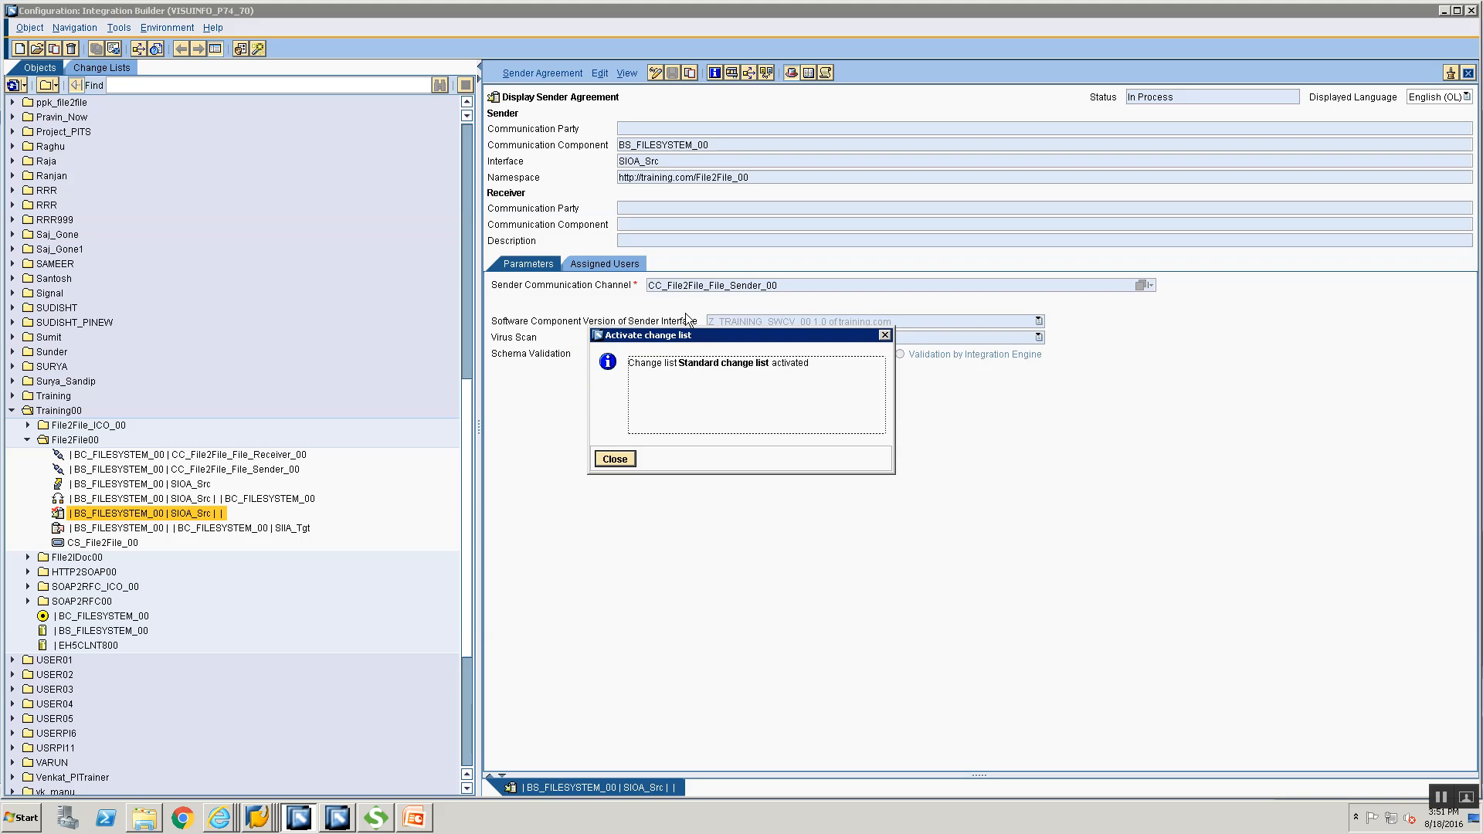
click(614, 460)
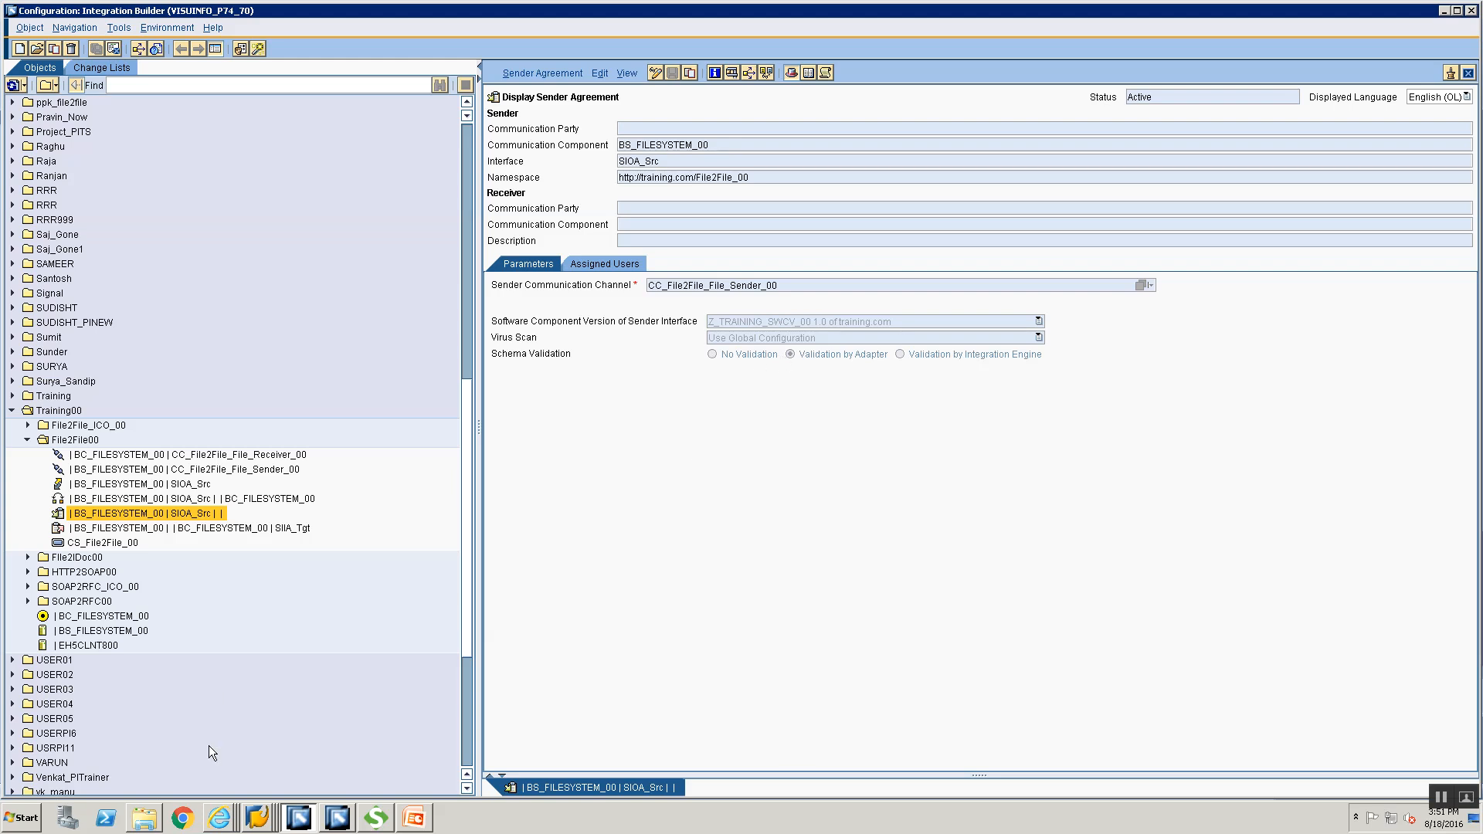
Step: Switch to the SAP GUI file upload session and change the source file name on the front end to File2File.xml
right_click(257, 818)
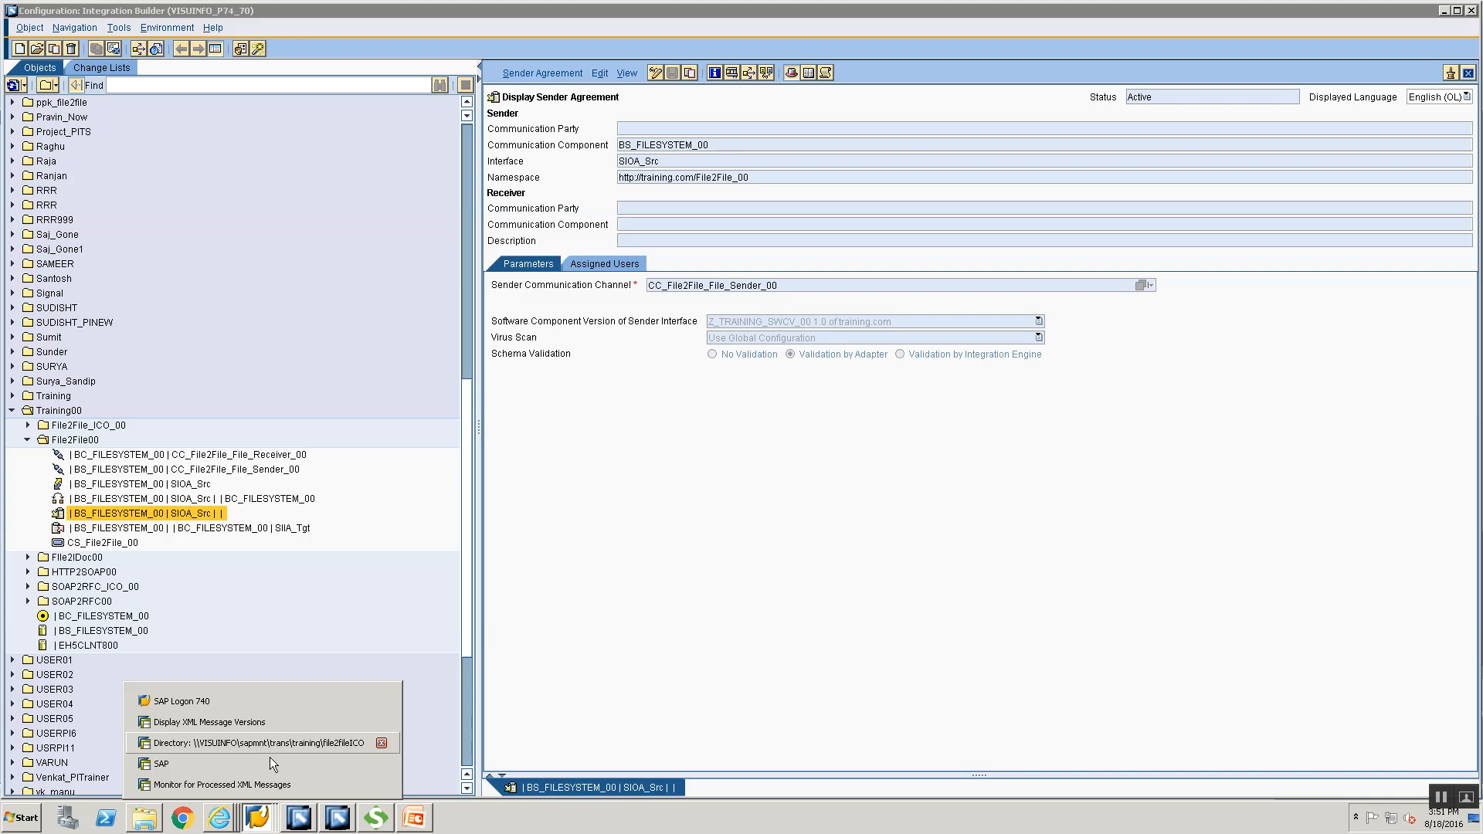
click(270, 746)
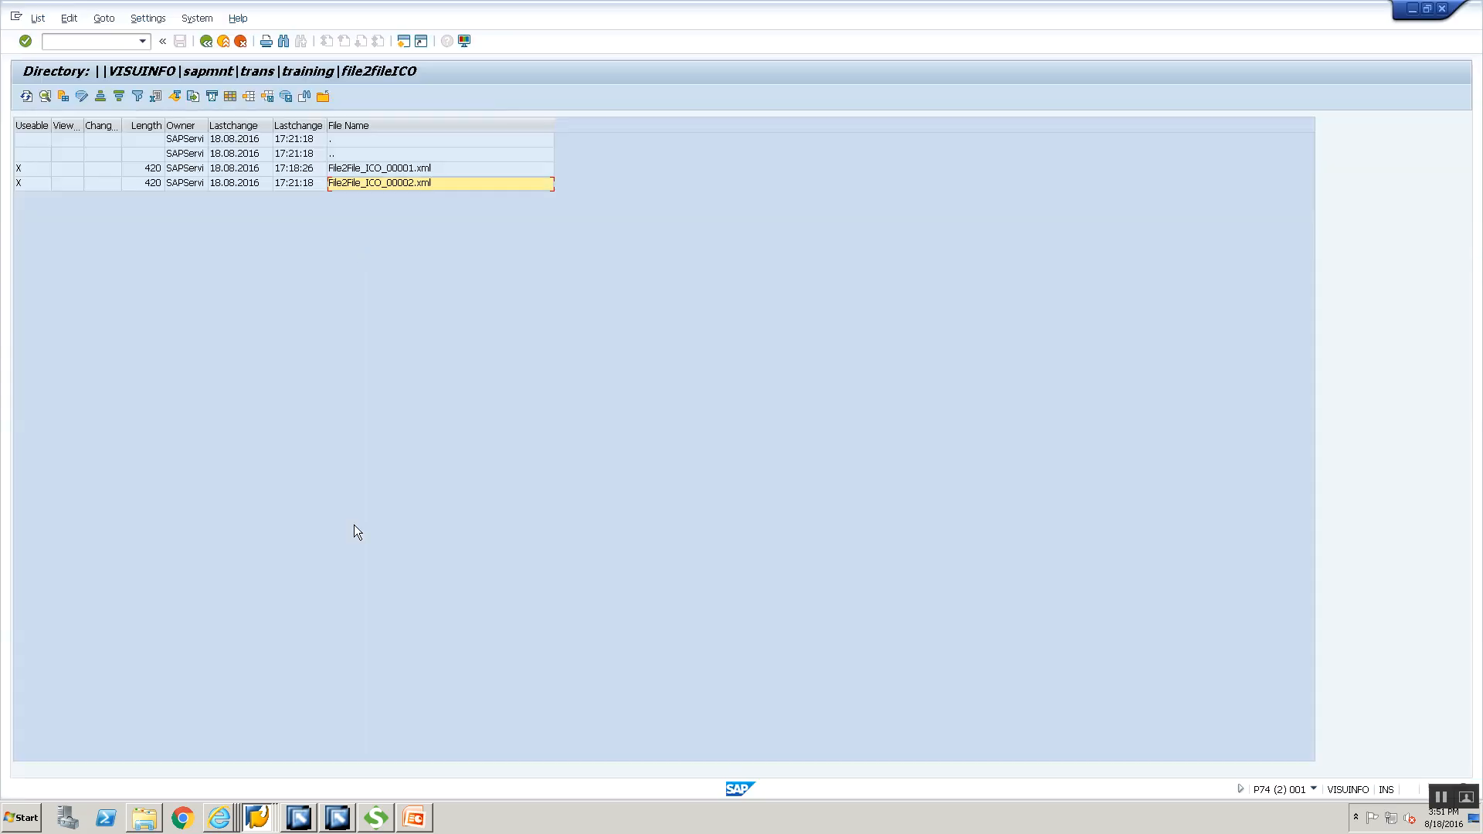
click(257, 817)
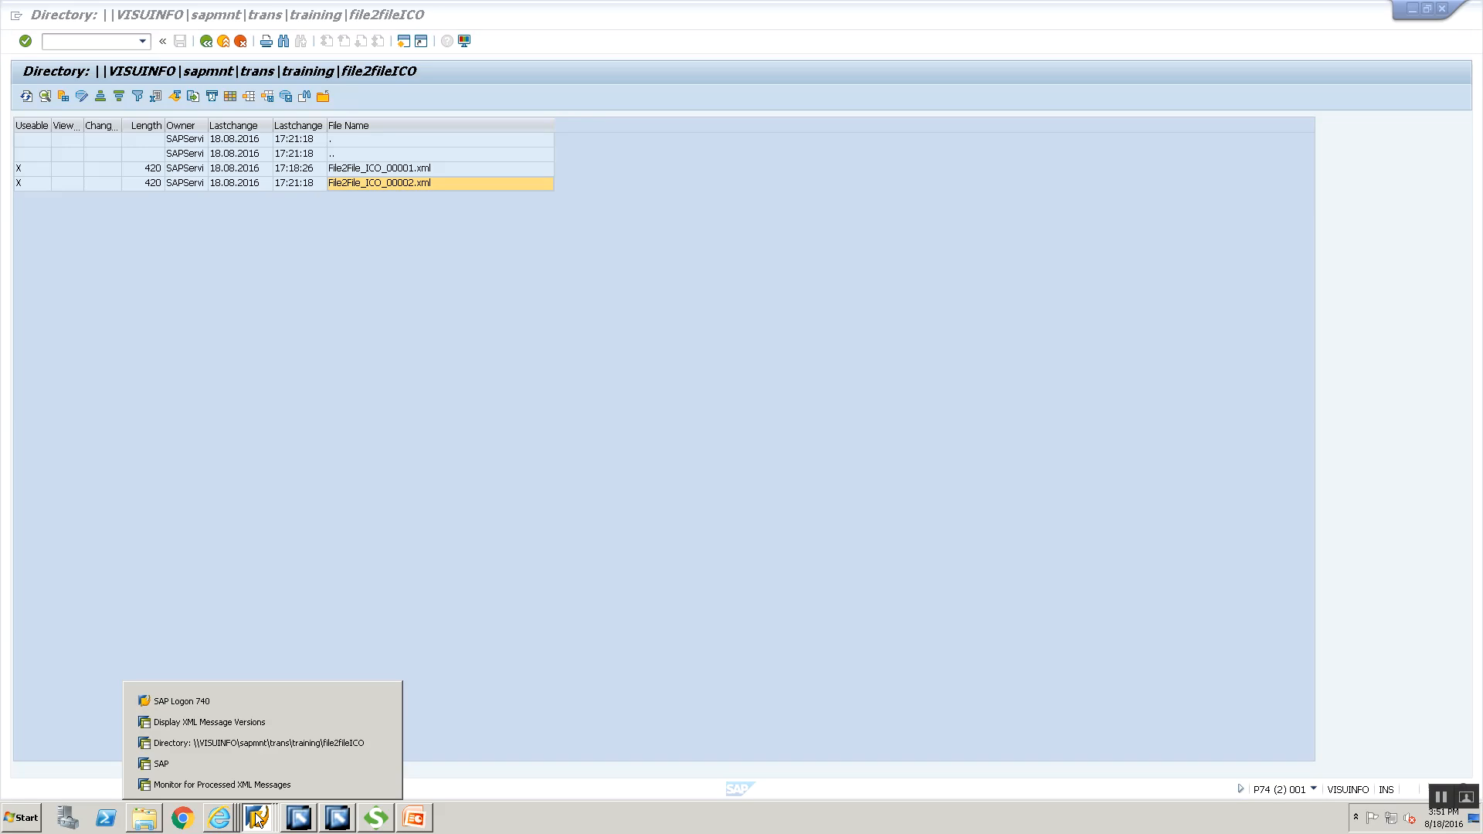
click(235, 763)
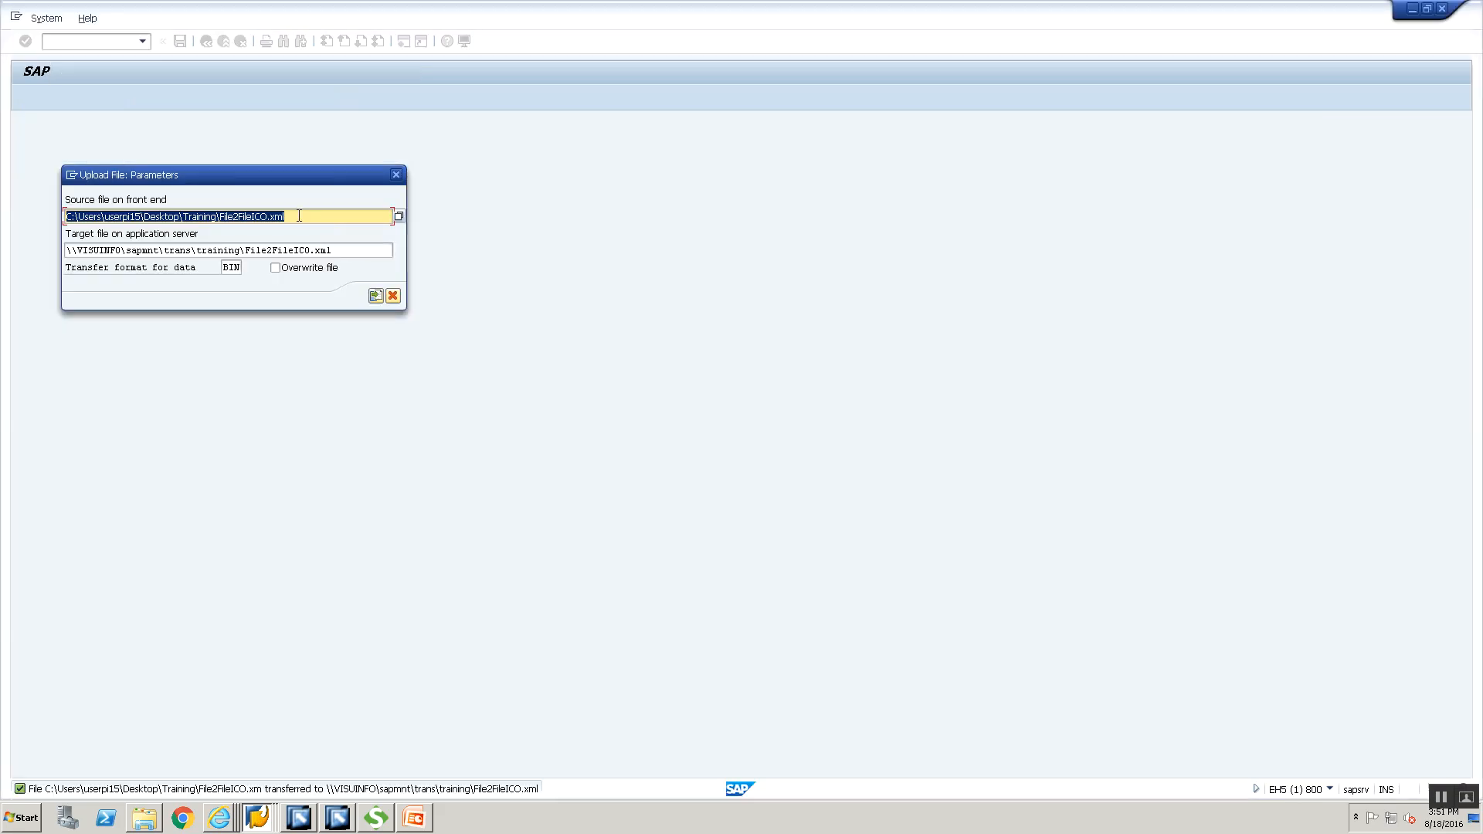
click(302, 218)
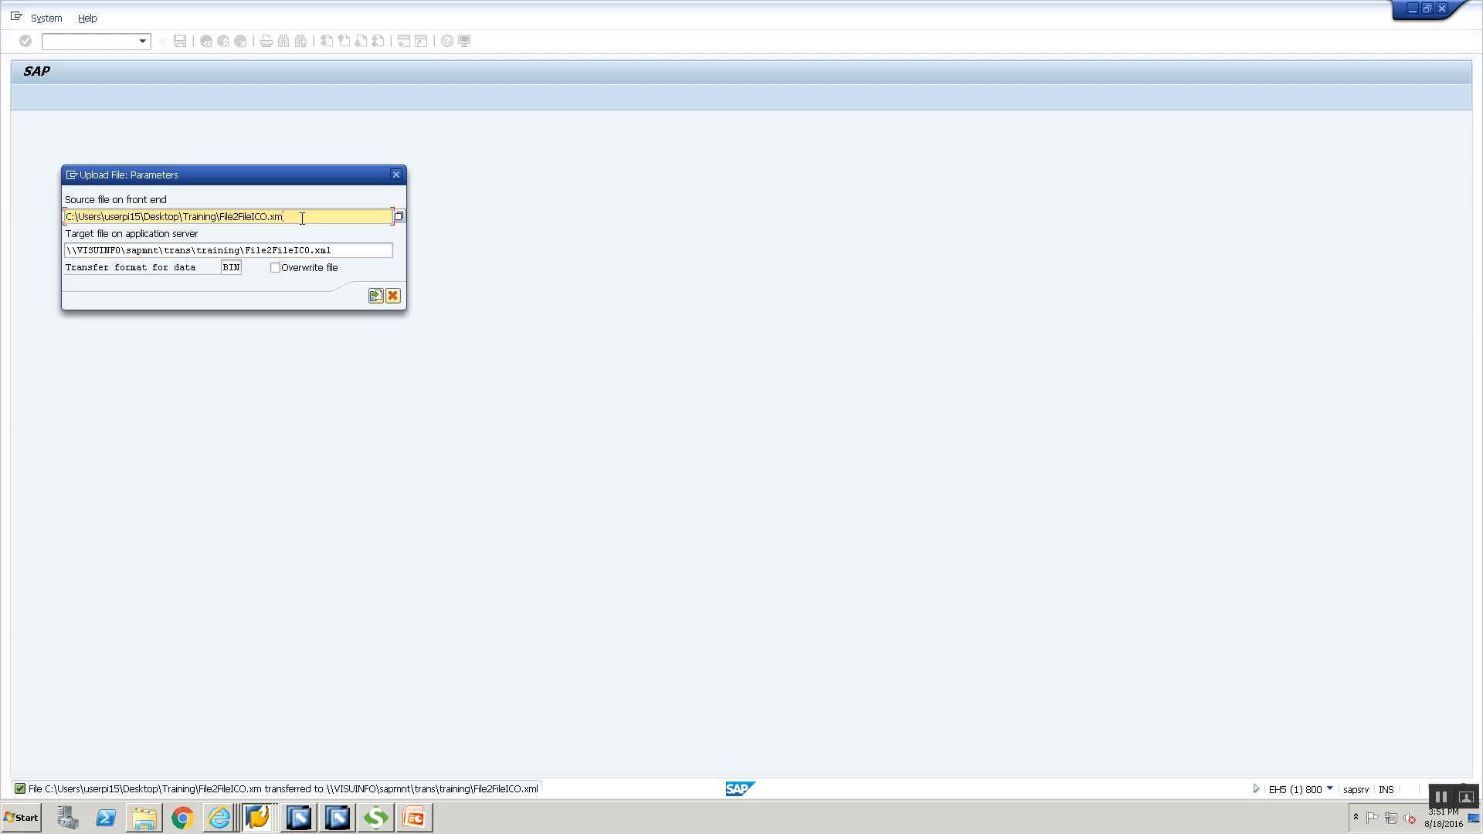
key(Left)
key(Left)
key(Left)
key(Left)
key(BackSpace)
key(BackSpace)
key(BackSpace)
Step: Change the target file to \\VISUINFO\sapmnt\trans\training\File2File.xml and upload the file to the application server
click(311, 246)
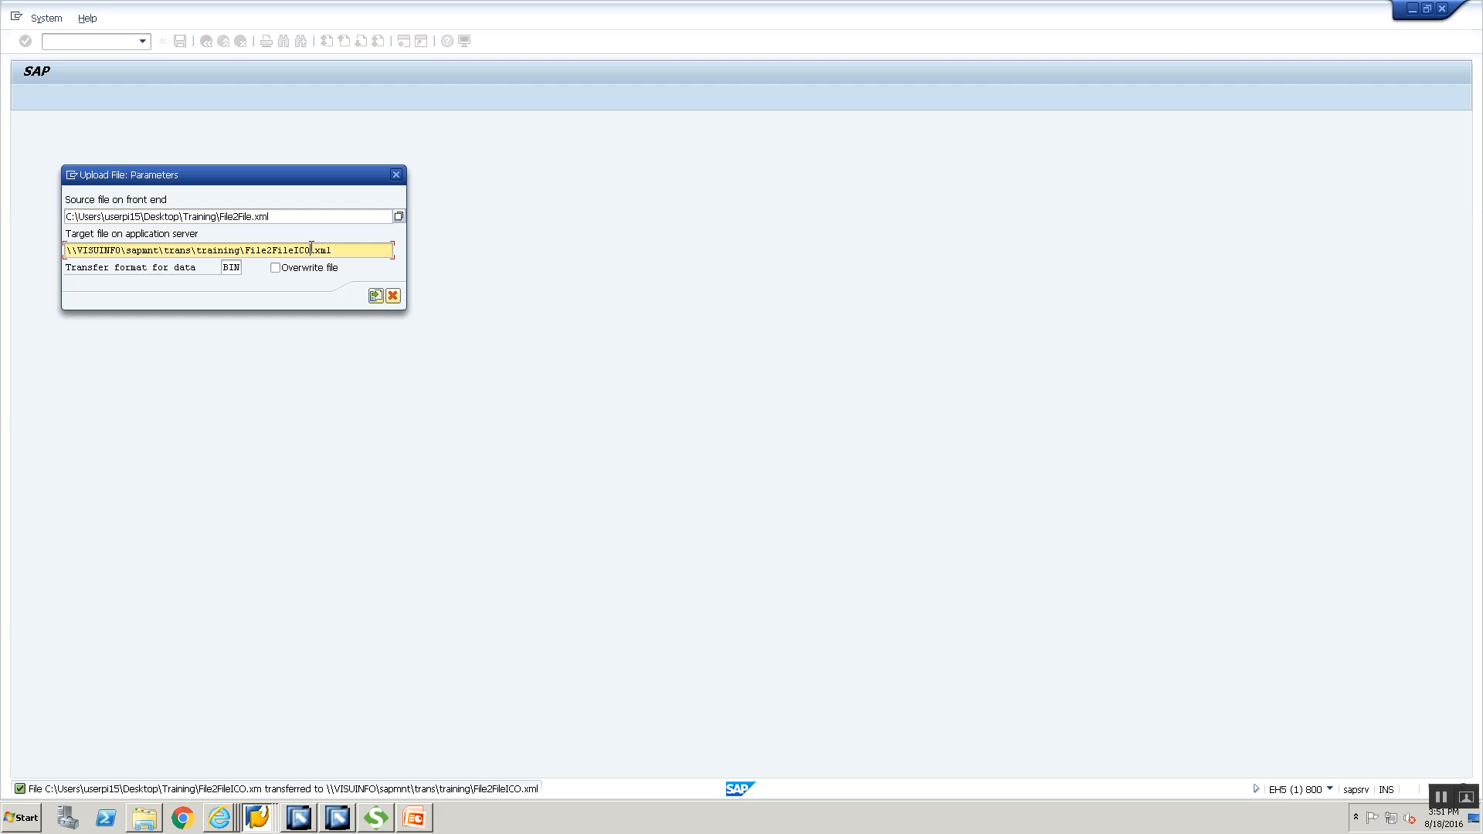
key(BackSpace)
key(BackSpace)
key(BackSpace)
key(Return)
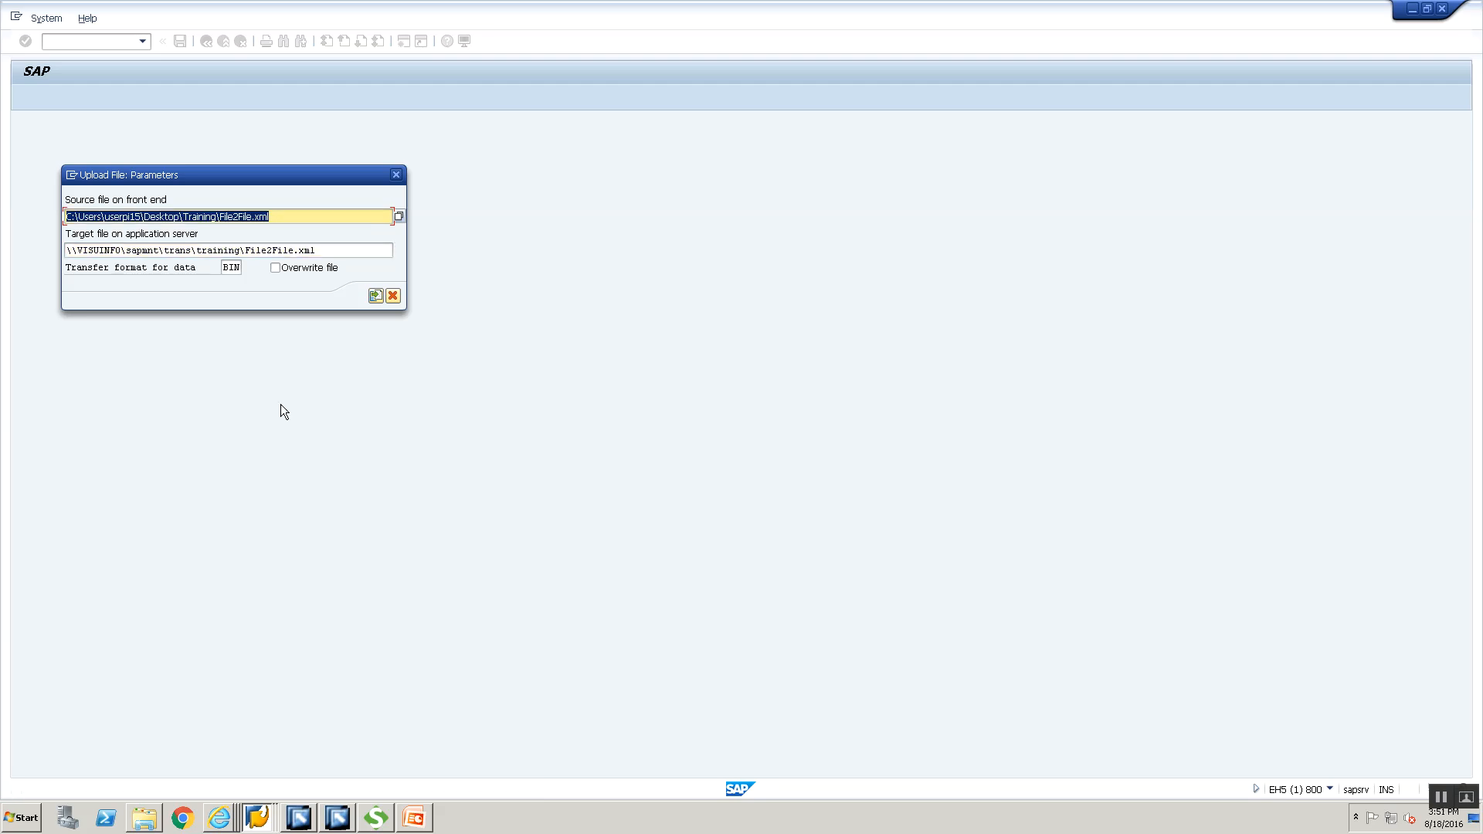
click(374, 296)
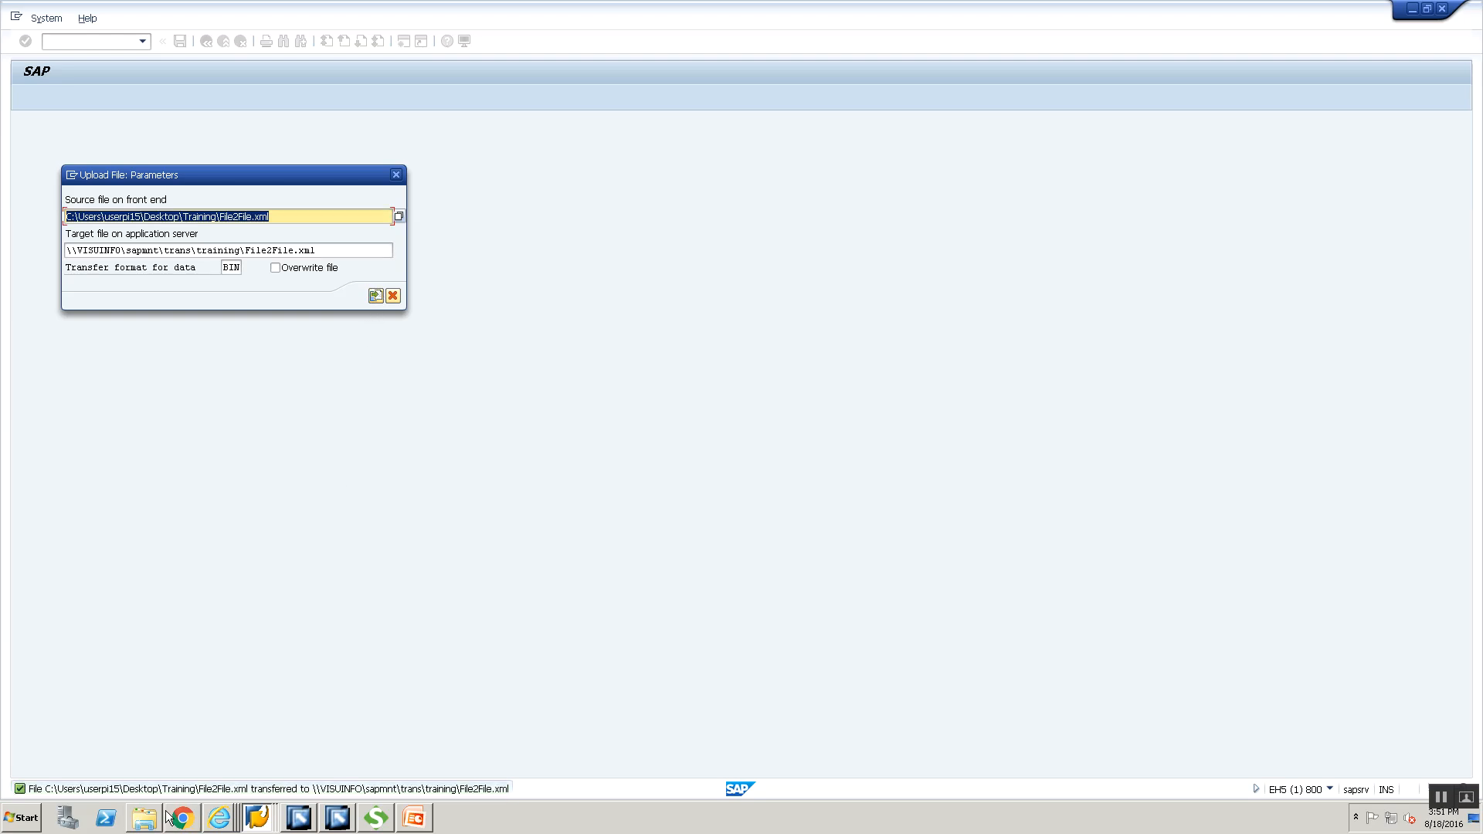
Step: Switch to the SAP directory listing of file2fileICO and go up to its parent folder, training
mouse_move(223, 819)
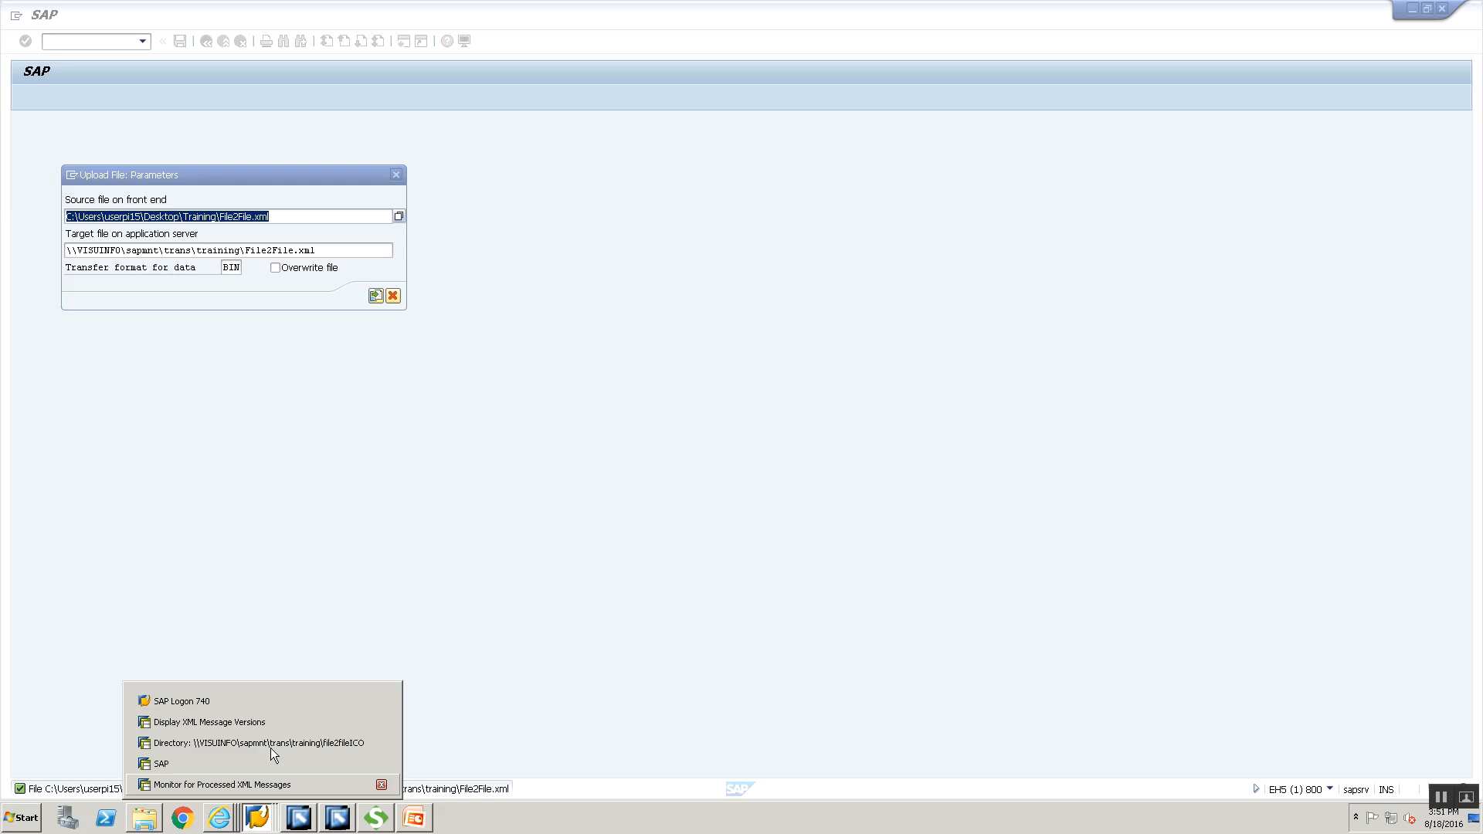
click(270, 743)
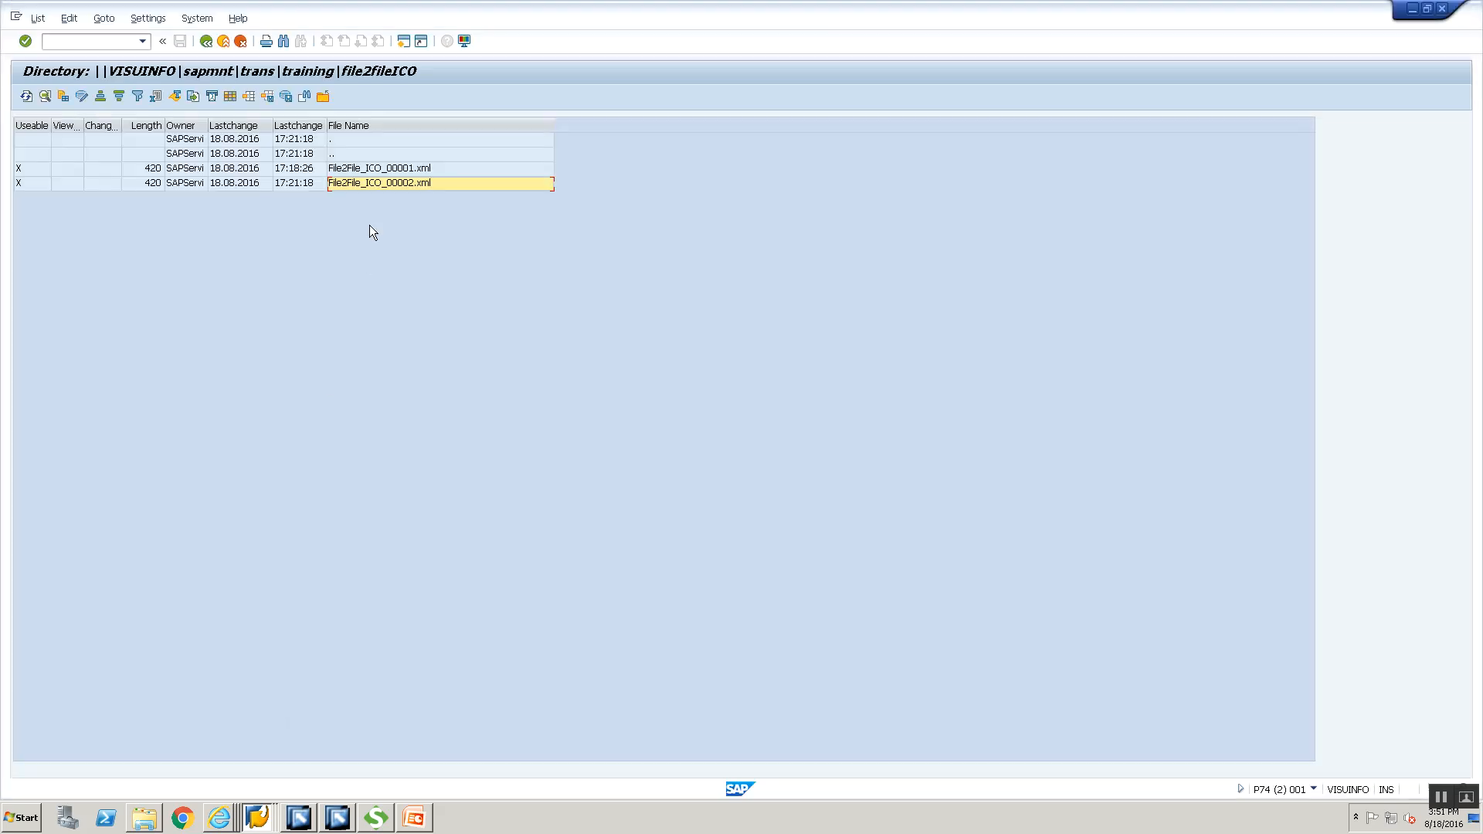
click(340, 158)
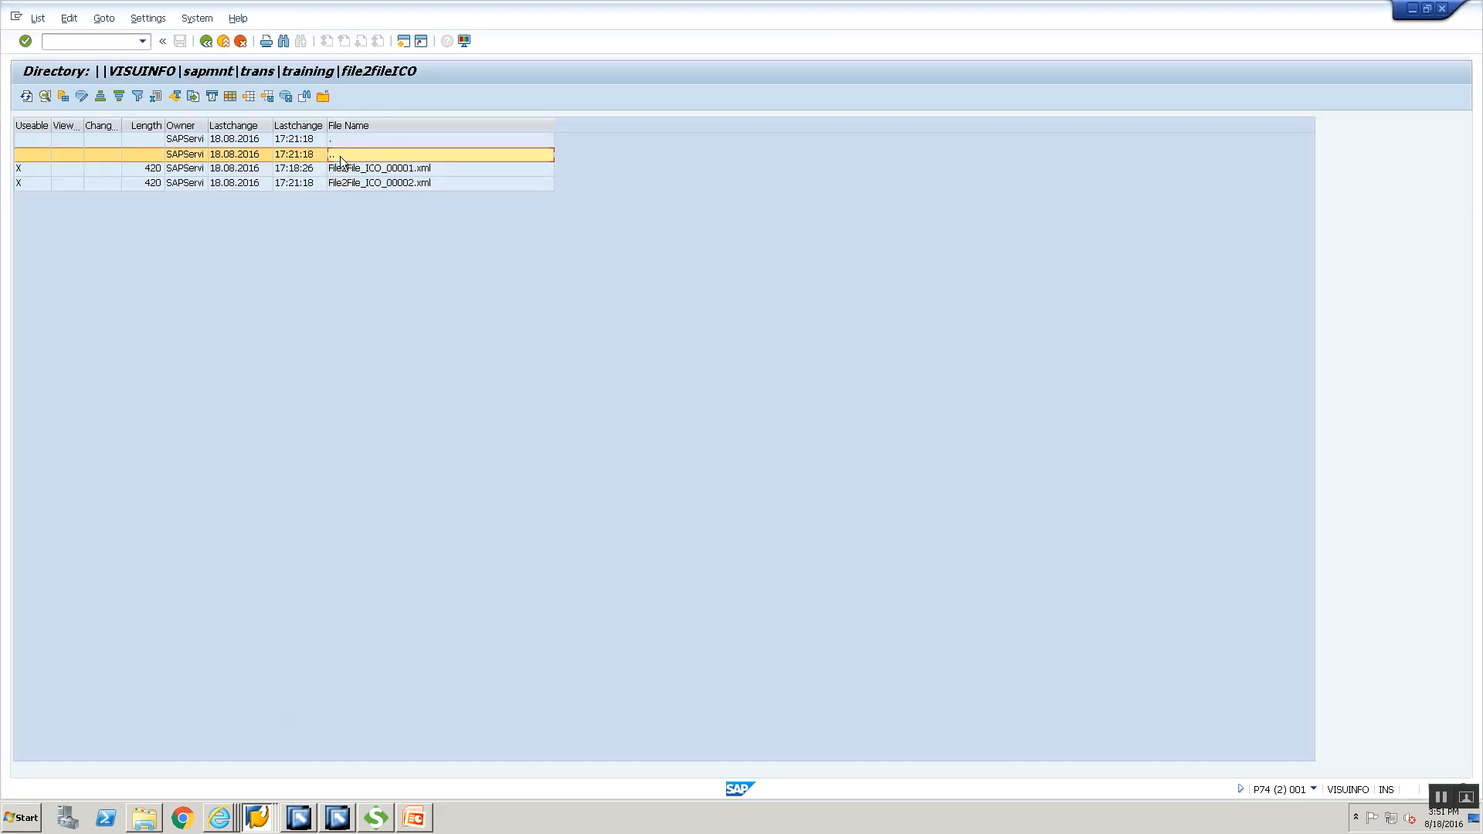
double_click(340, 156)
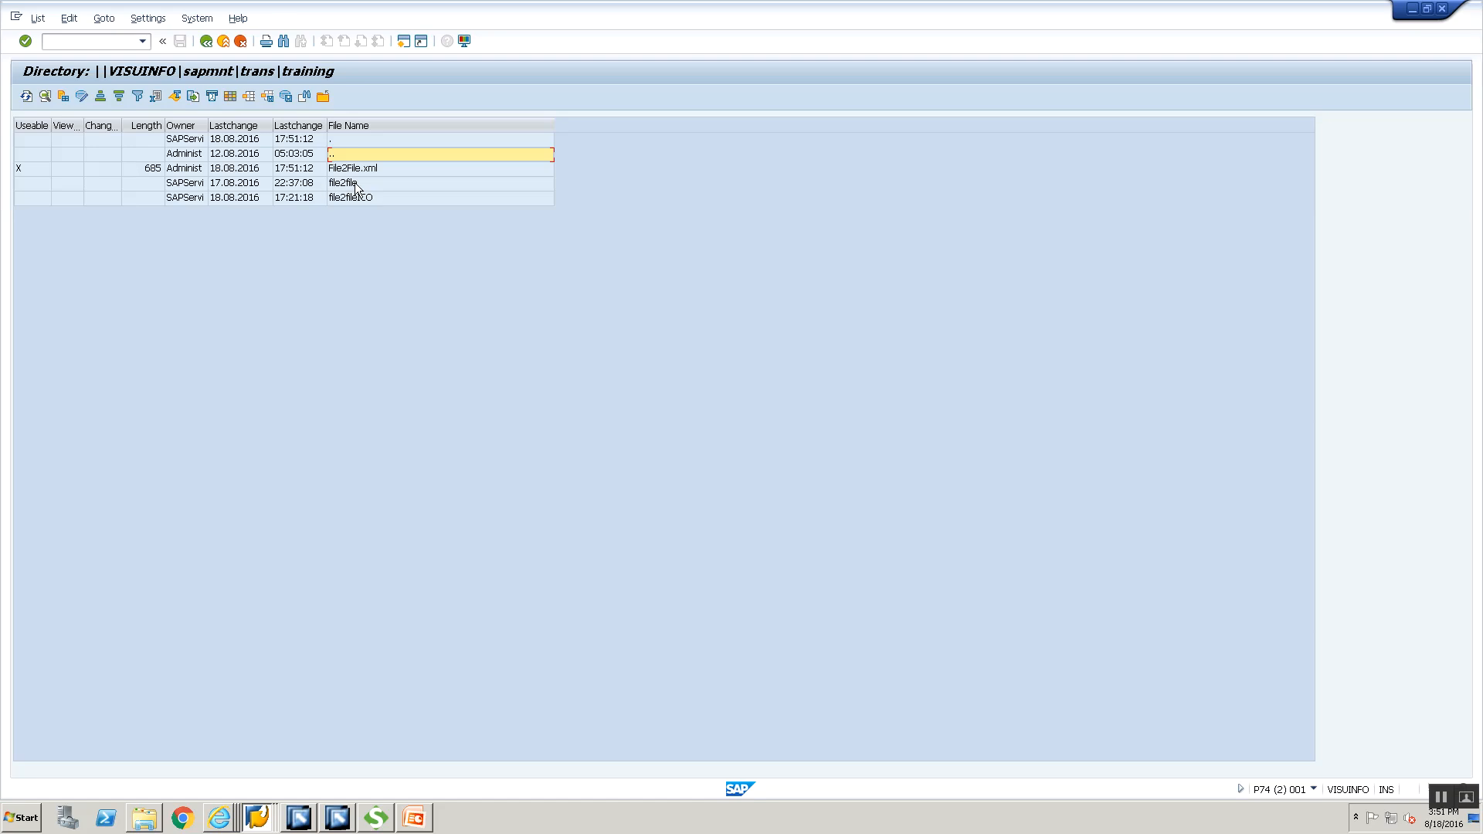
Step: Refresh the training directory listing repeatedly to check whether File2File.xml has been picked up
click(27, 96)
click(25, 98)
click(25, 98)
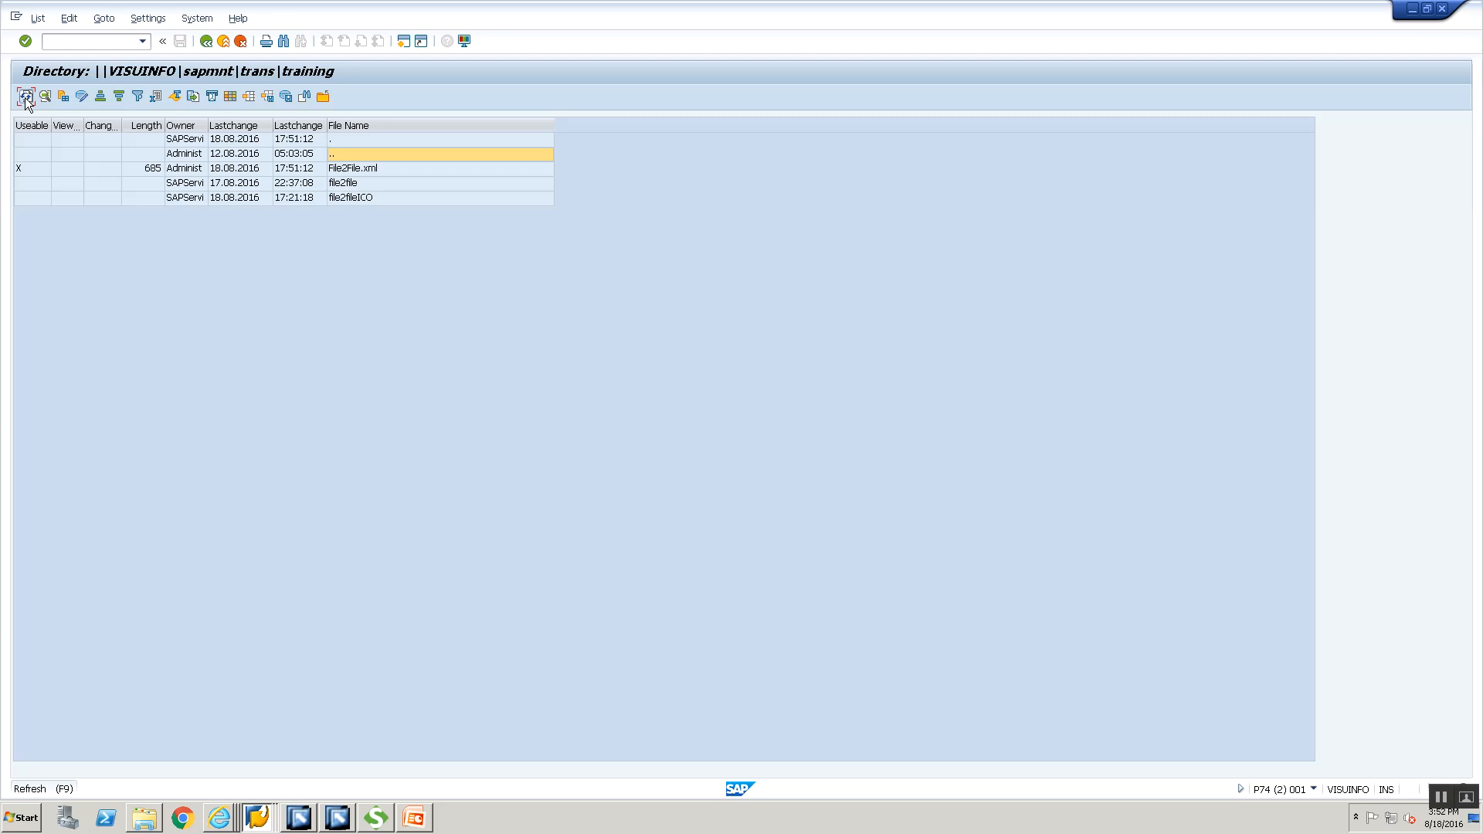
click(26, 101)
click(27, 100)
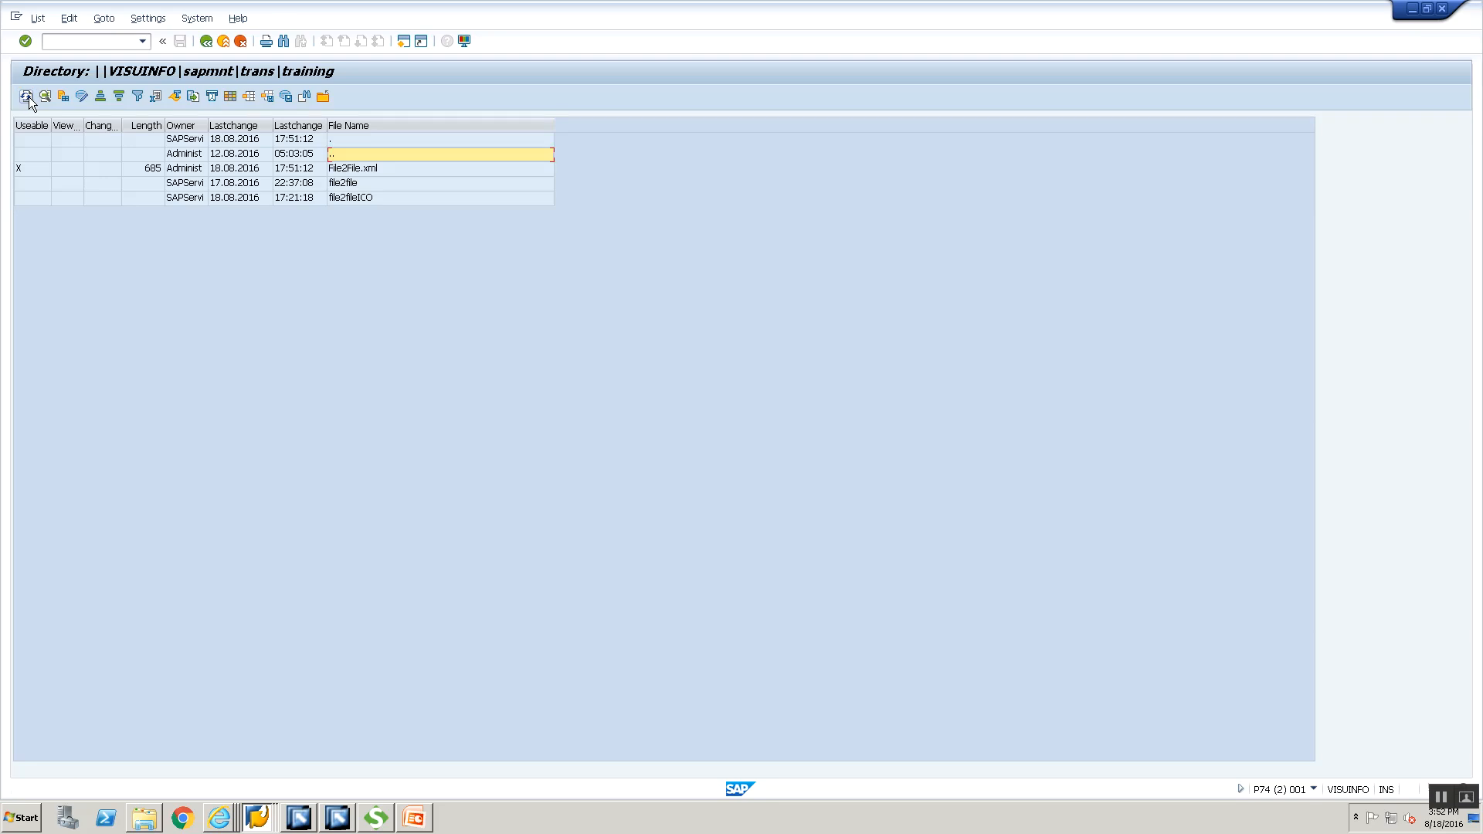
click(27, 99)
click(28, 99)
click(27, 99)
click(27, 99)
click(27, 98)
click(27, 98)
click(28, 98)
click(28, 98)
click(29, 98)
click(28, 94)
click(29, 94)
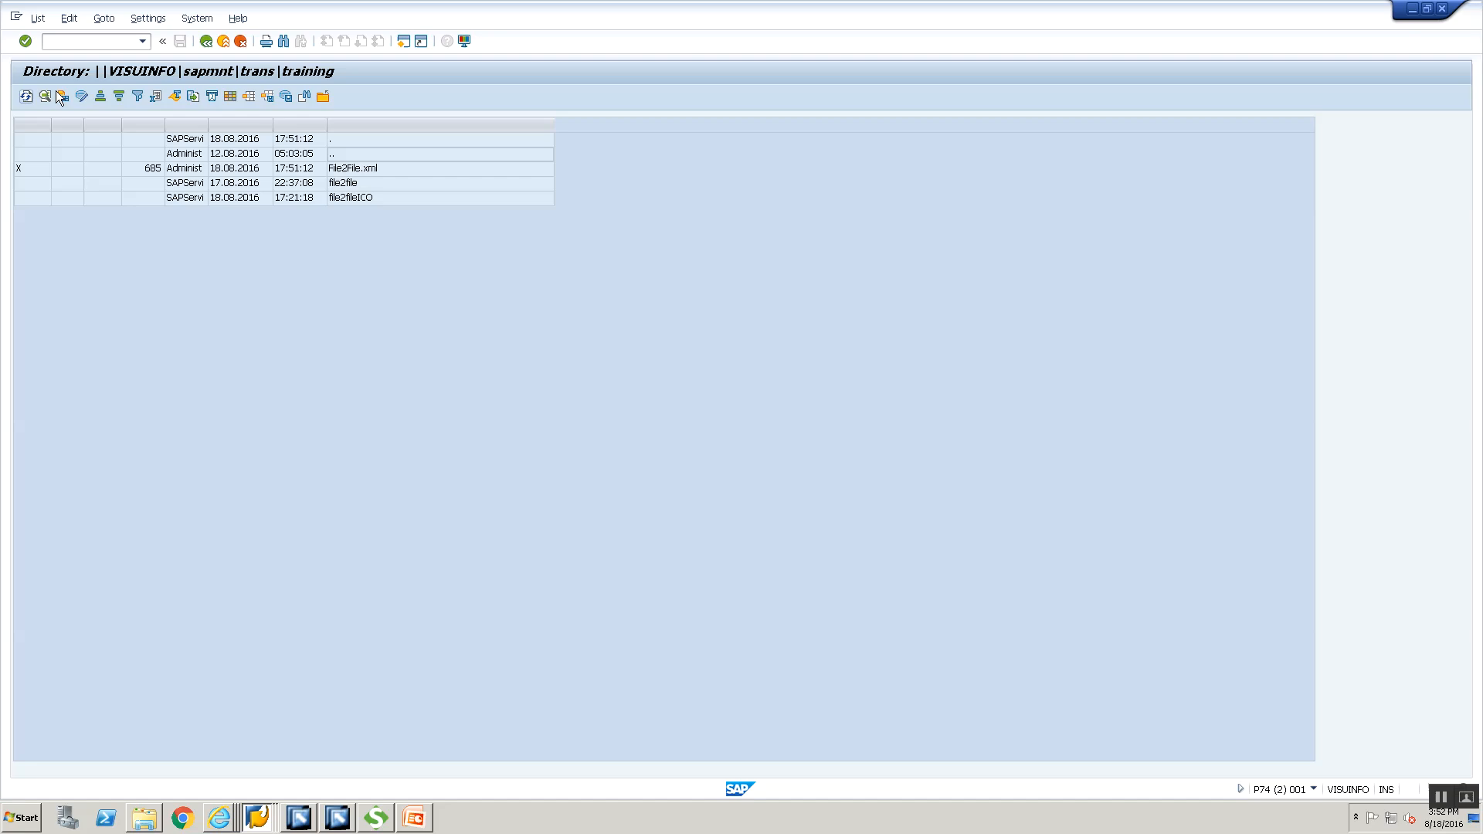
Step: Switch back to the Integration Builder configuration and copy the sender communication channel name CC_File2File_File_Sender_00
click(332, 826)
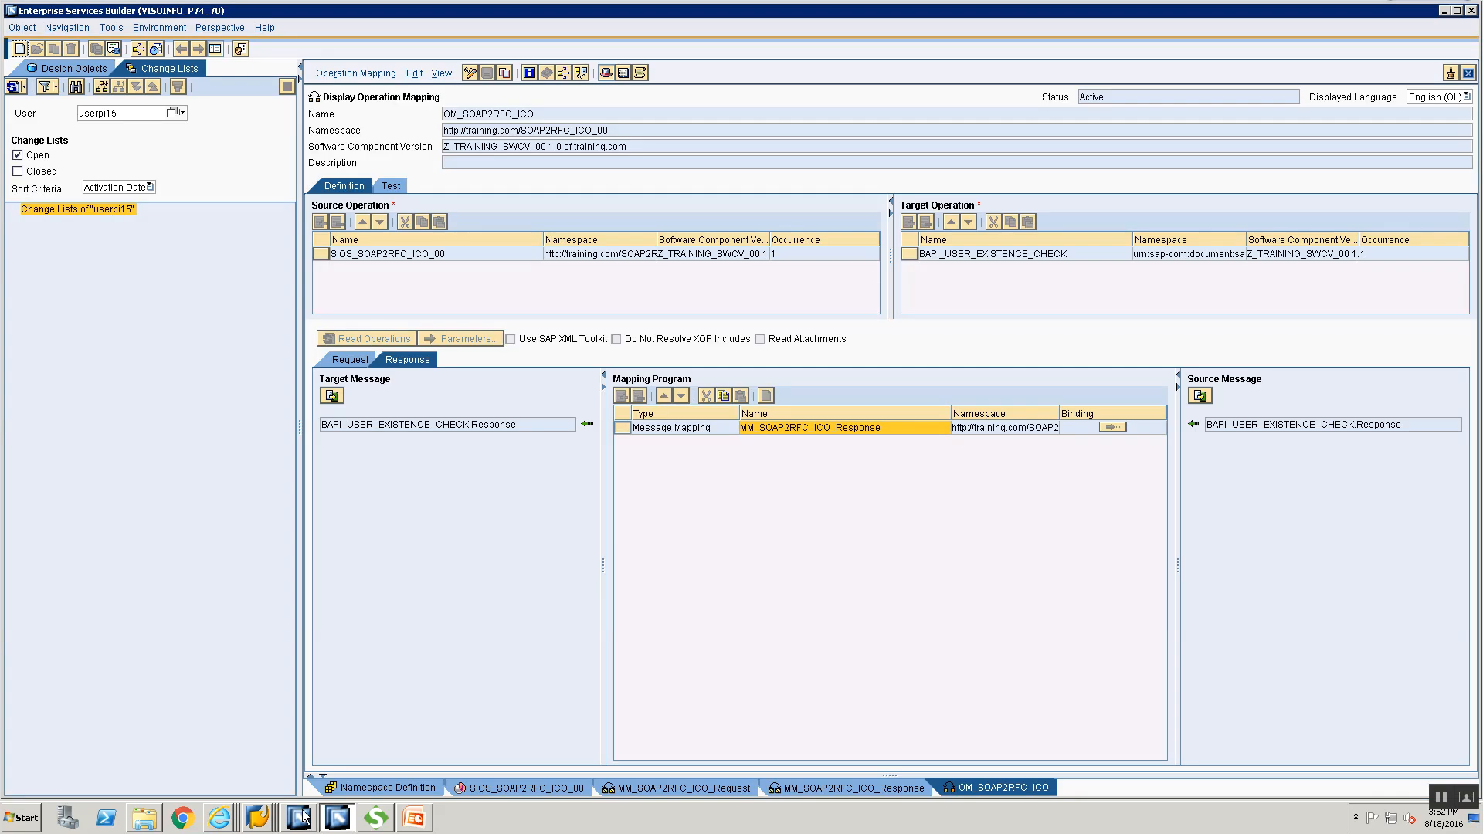
click(303, 820)
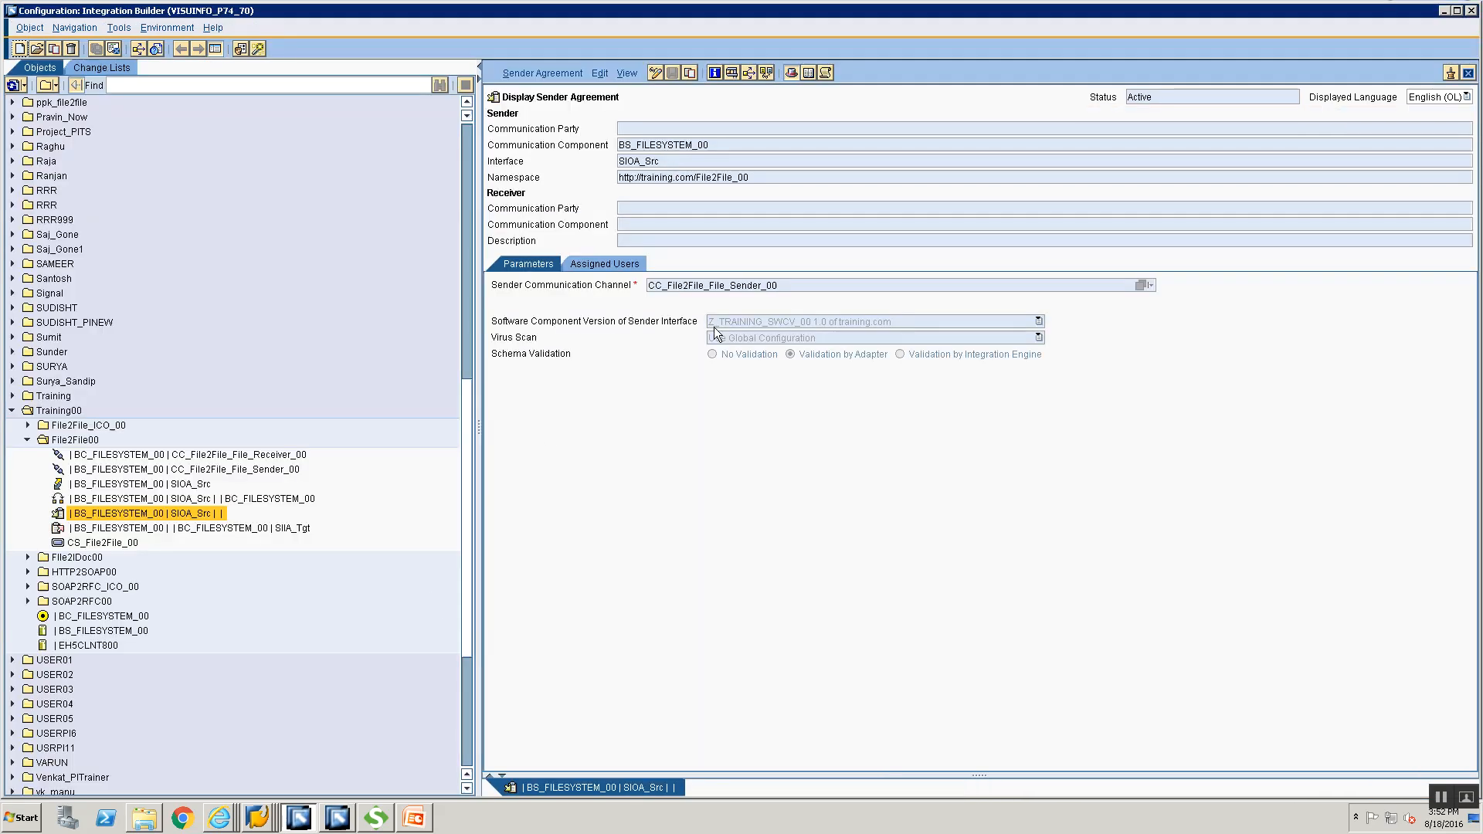
double_click(784, 284)
key(ctrl+c)
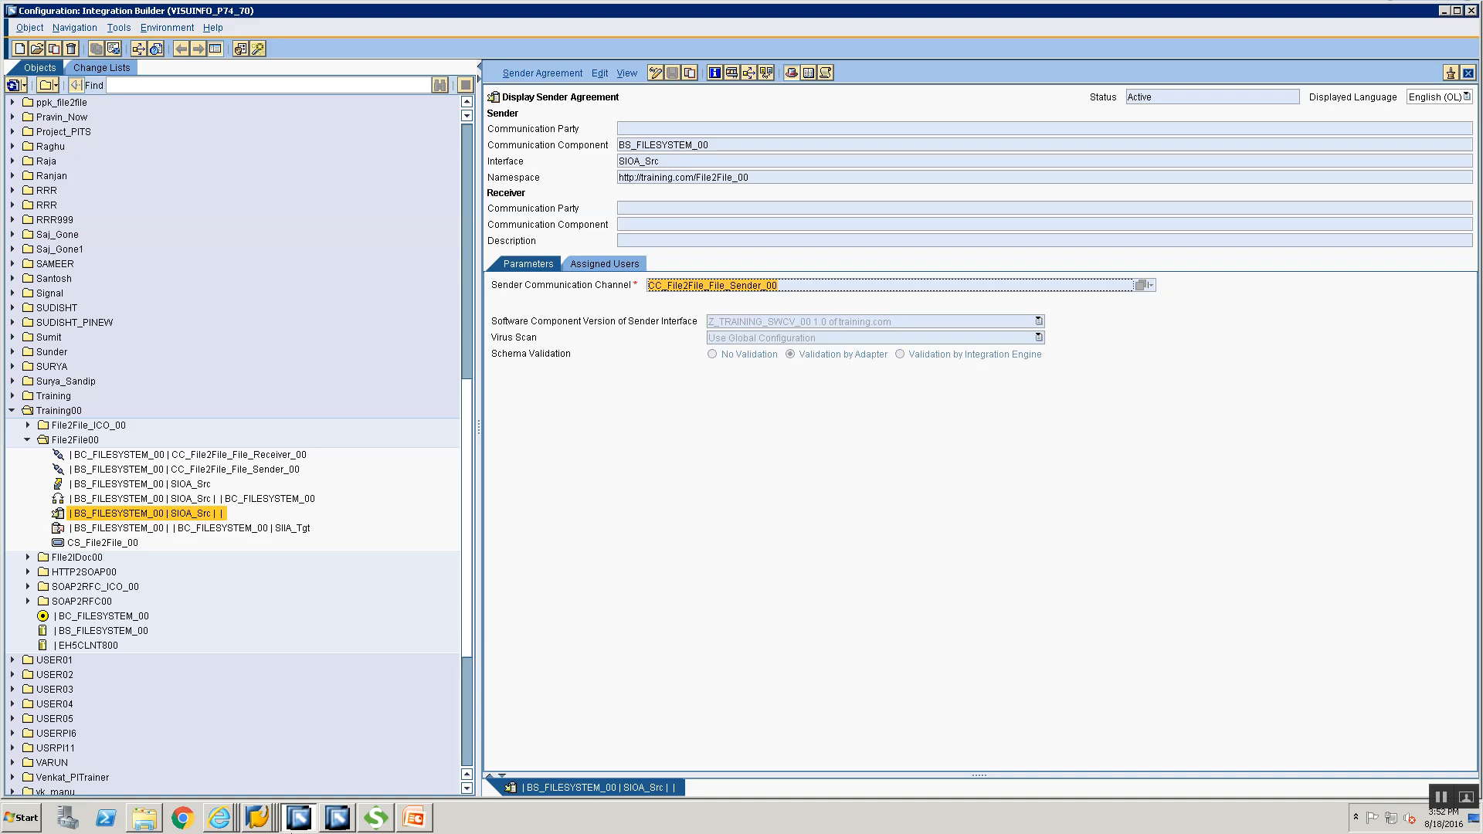
Step: Switch to Monitoring Home in Internet Explorer, open the Communication Channel Monitor and search for CC_File2File_File_Sender_00
click(218, 816)
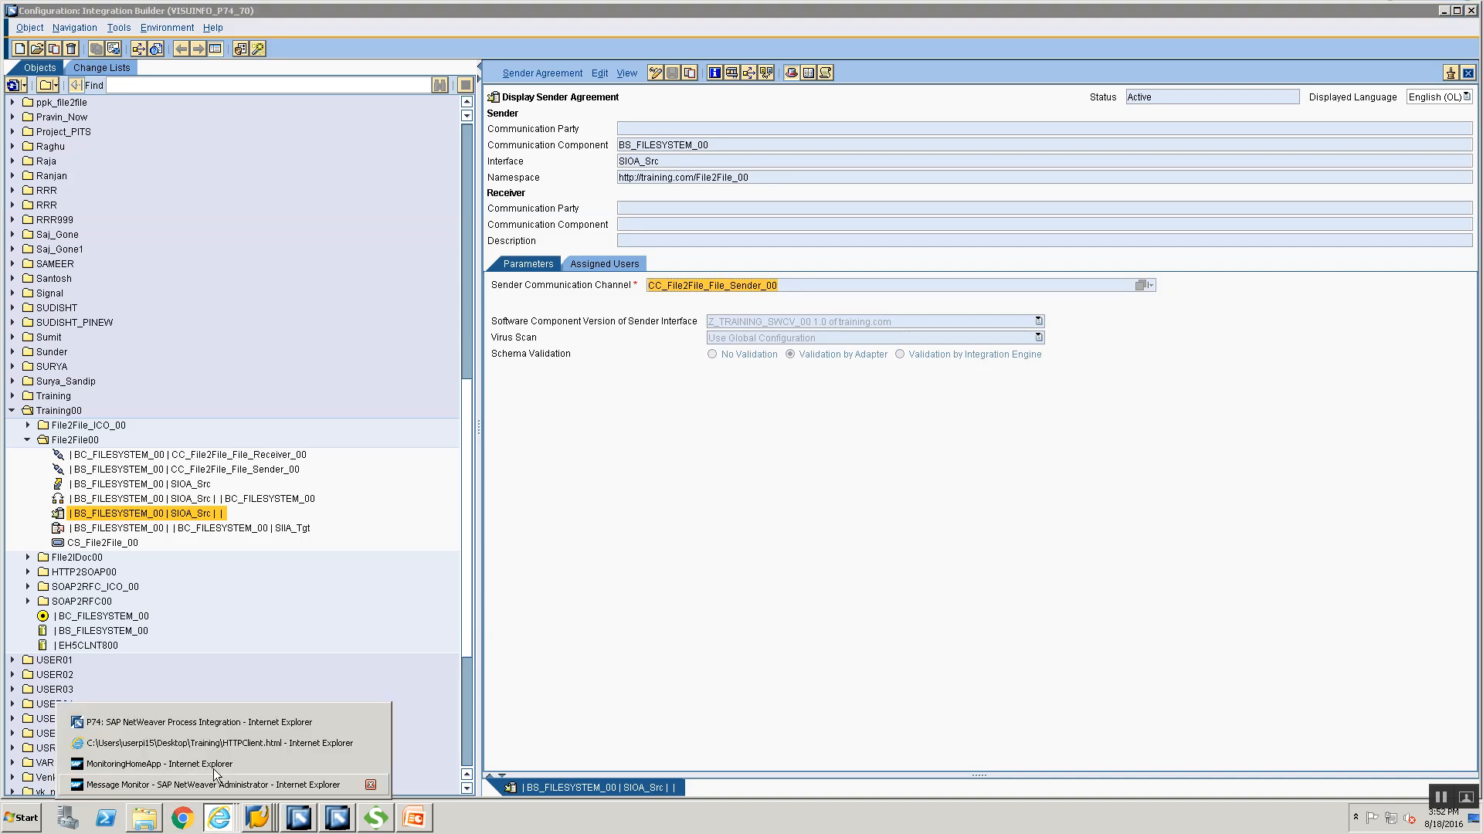
click(212, 779)
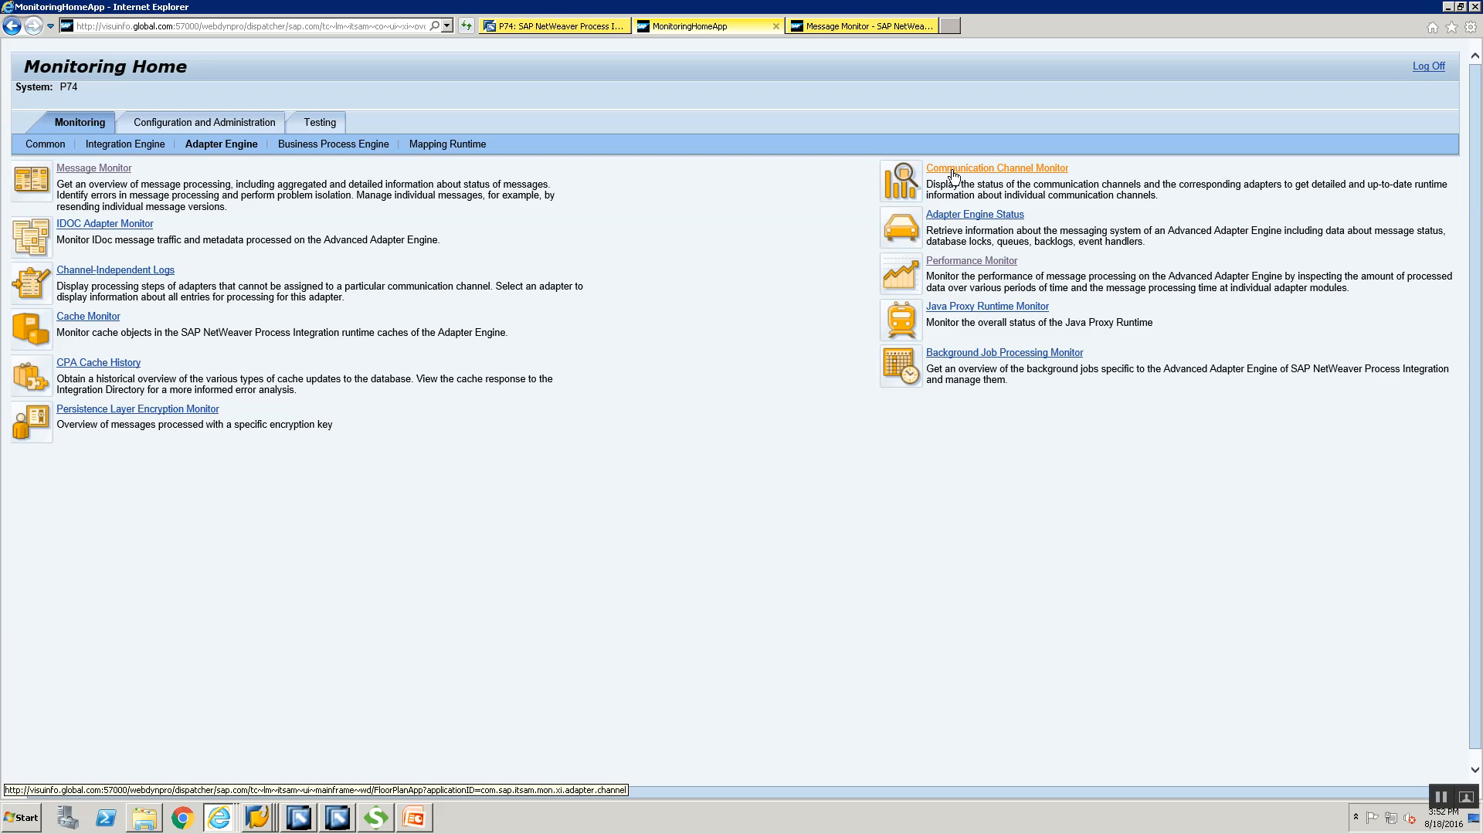
click(953, 172)
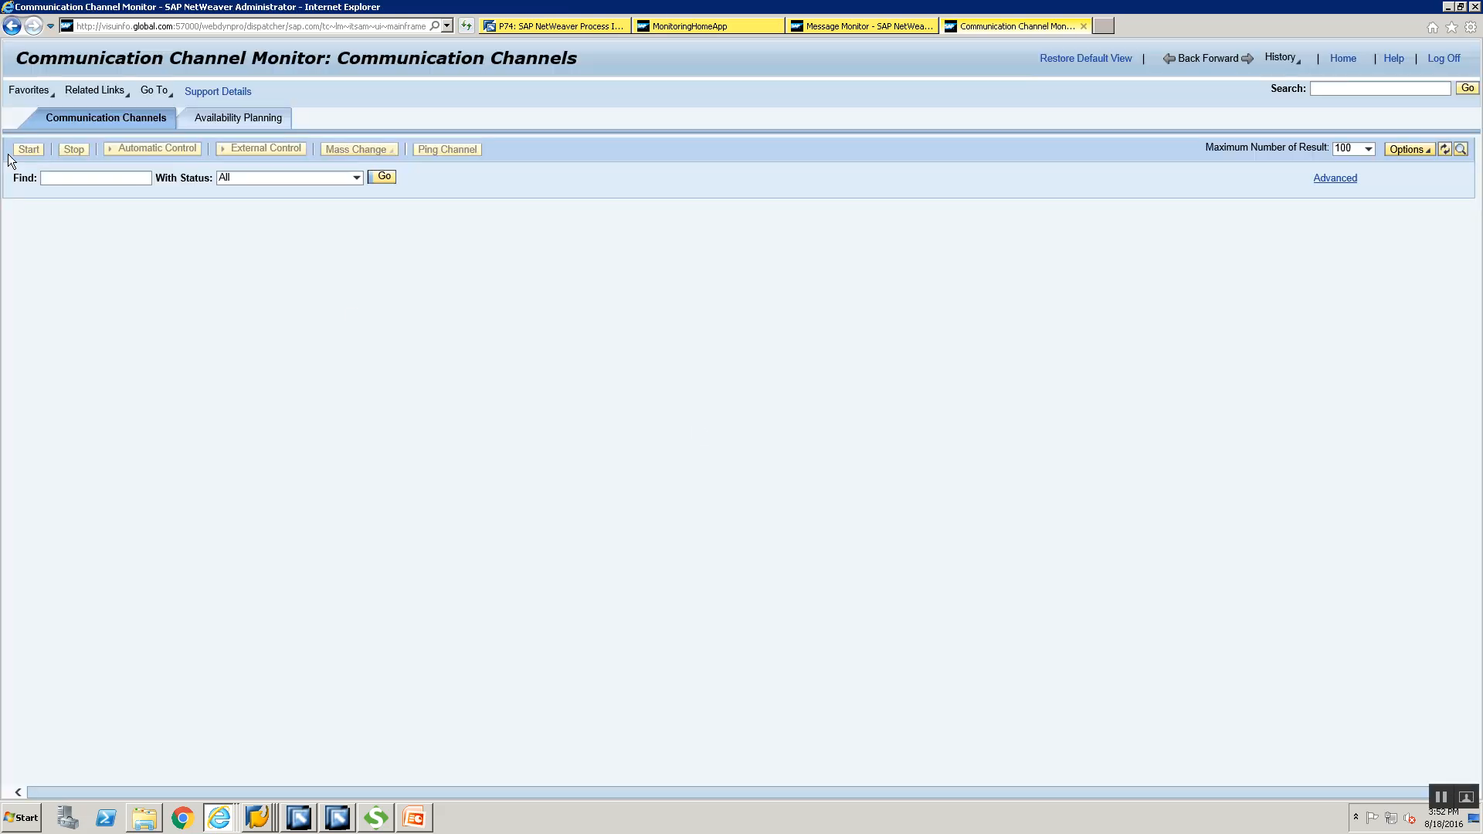
key(ctrl+v)
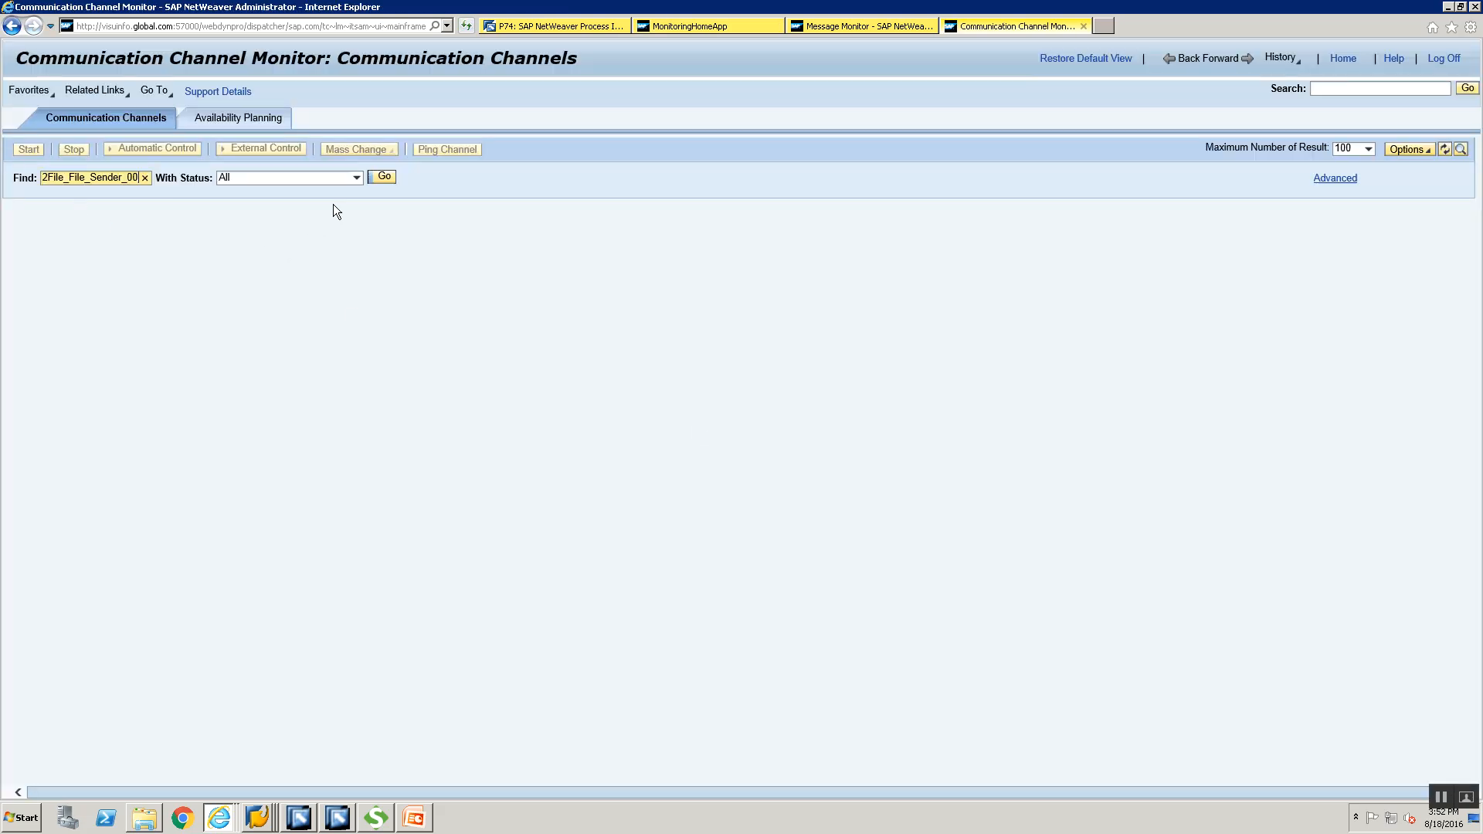
click(382, 177)
key(alt+Tab)
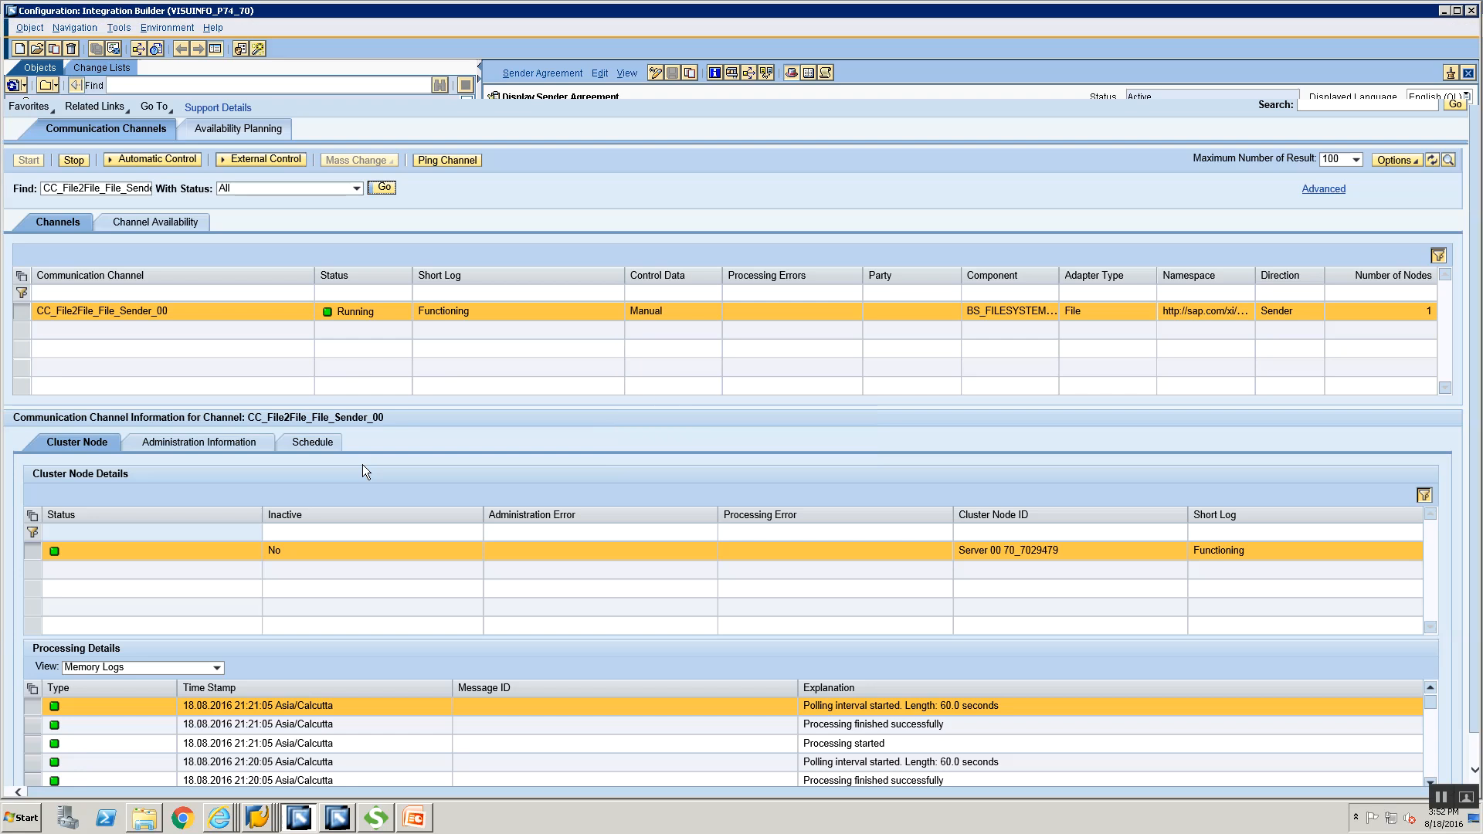
Step: Switch to the SAP directory listing of training and refresh it to check whether File2File.xml has been picked up
key(alt+Tab)
key(alt+Tab)
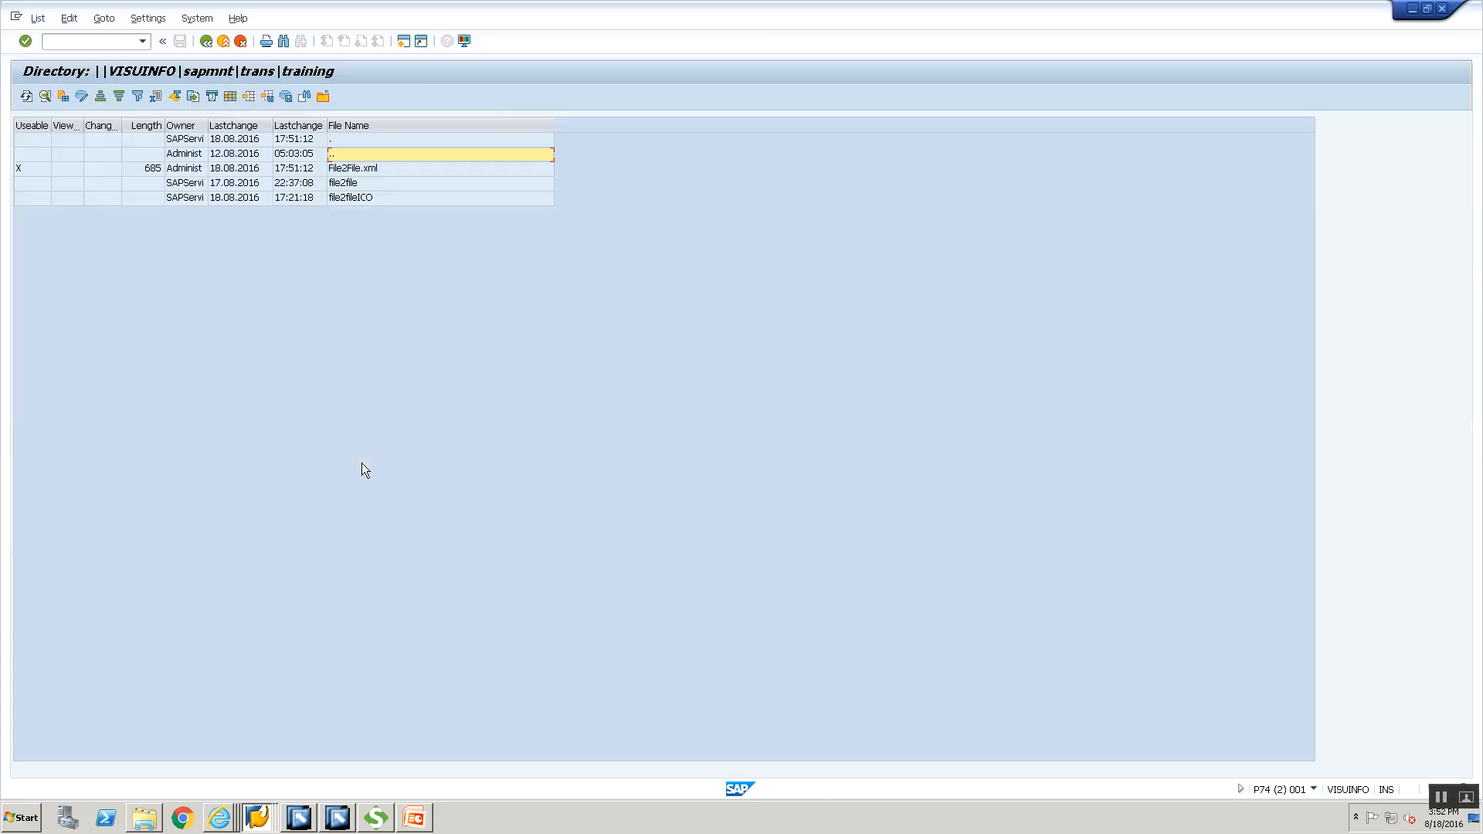
click(30, 98)
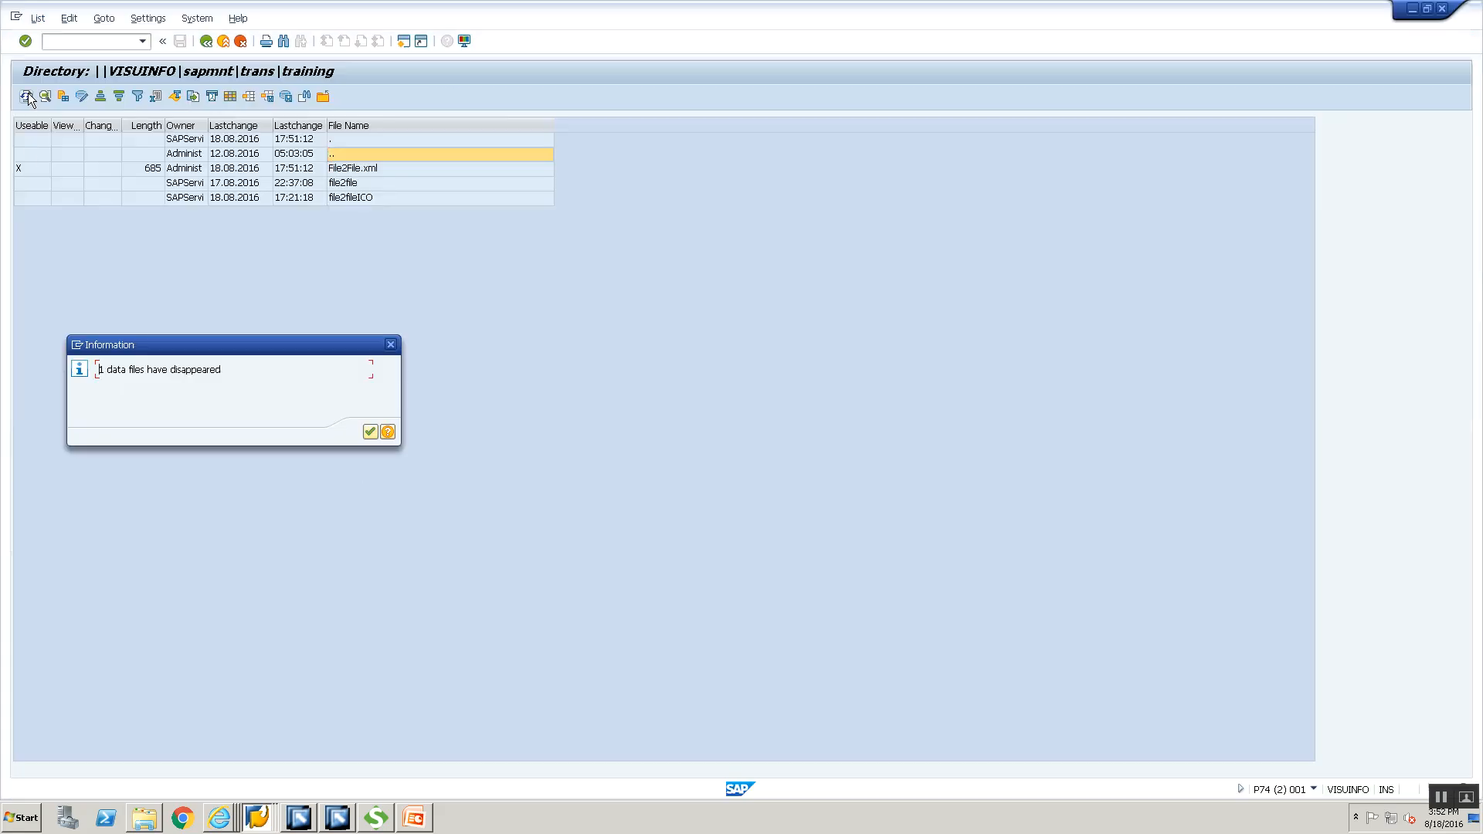
click(368, 430)
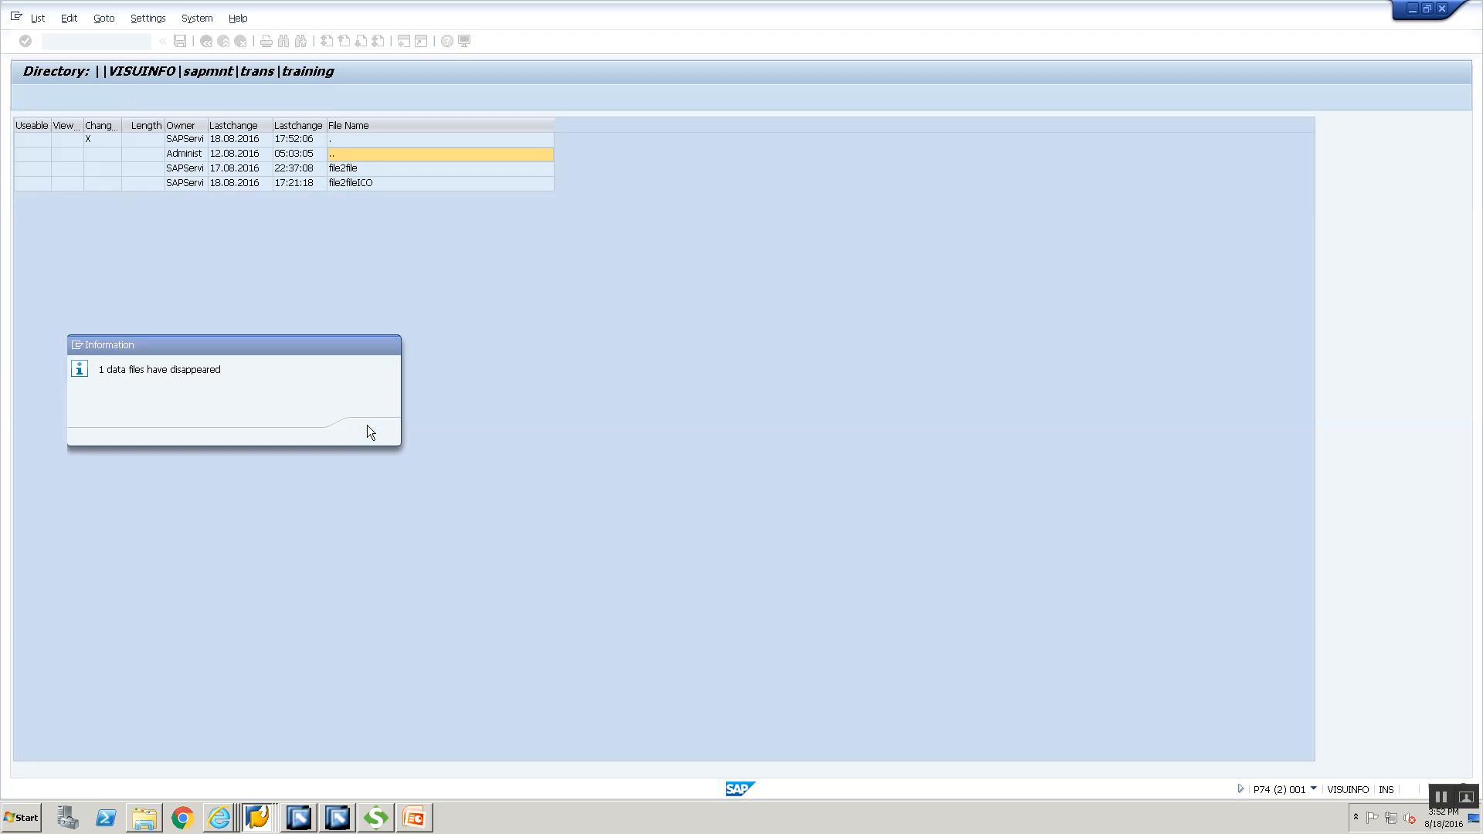
Step: Switch back to the Communication Channel Monitor and review the processing log entries of CC_File2File_File_Sender_00
key(alt+Tab)
key(alt+Tab)
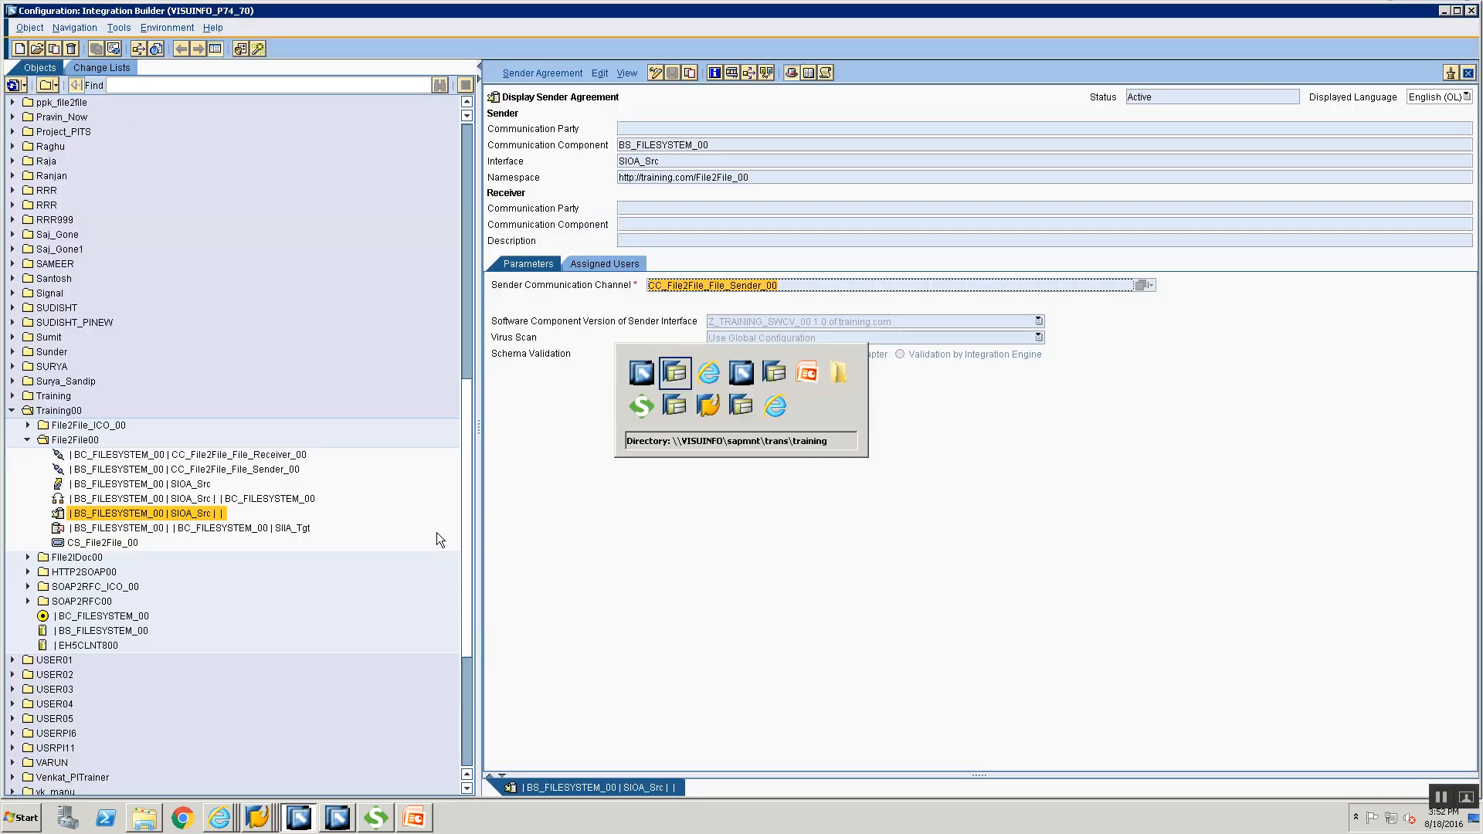
key(alt+Tab)
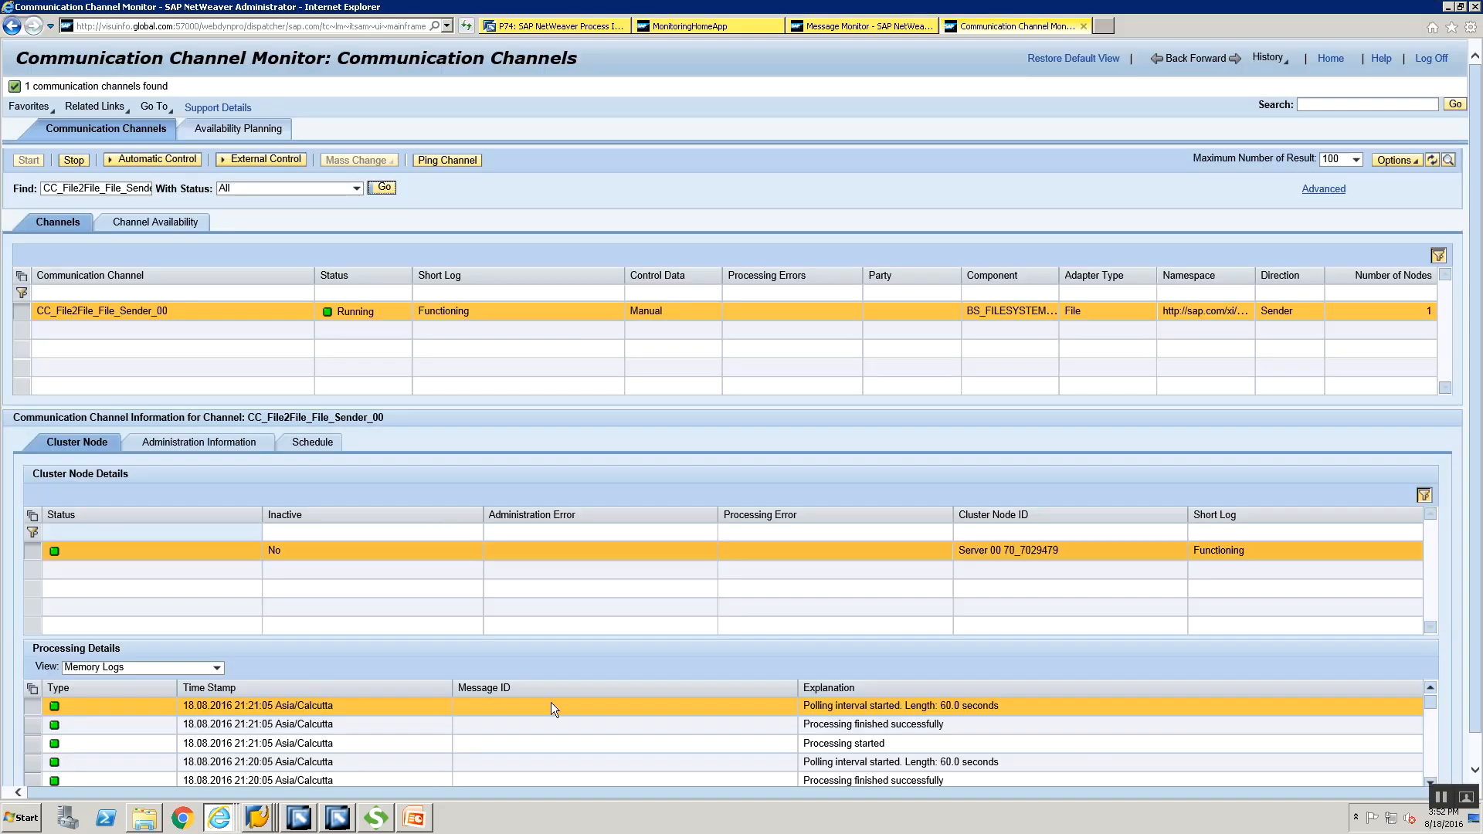
click(1474, 769)
click(1434, 729)
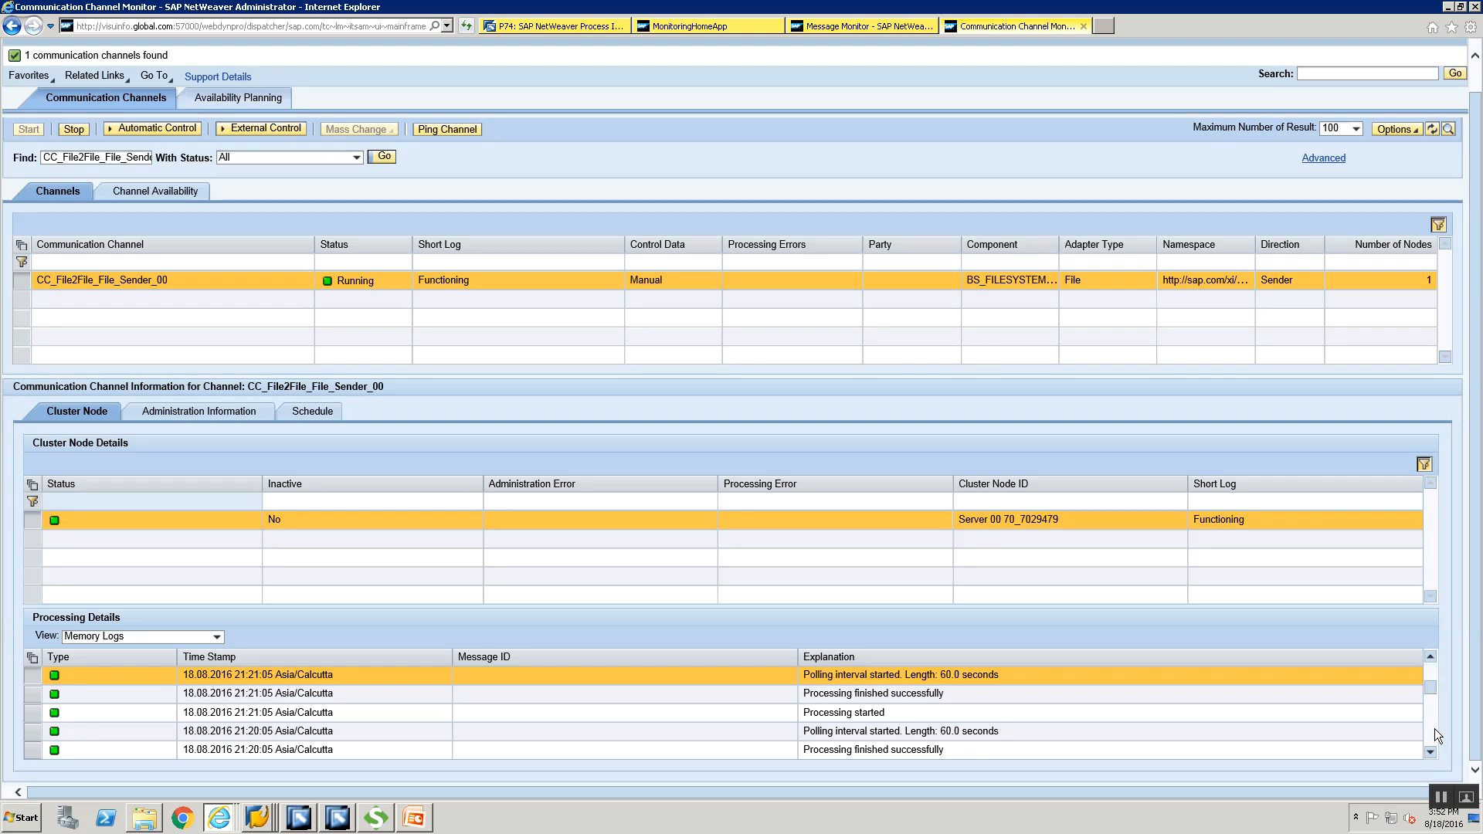
click(1430, 732)
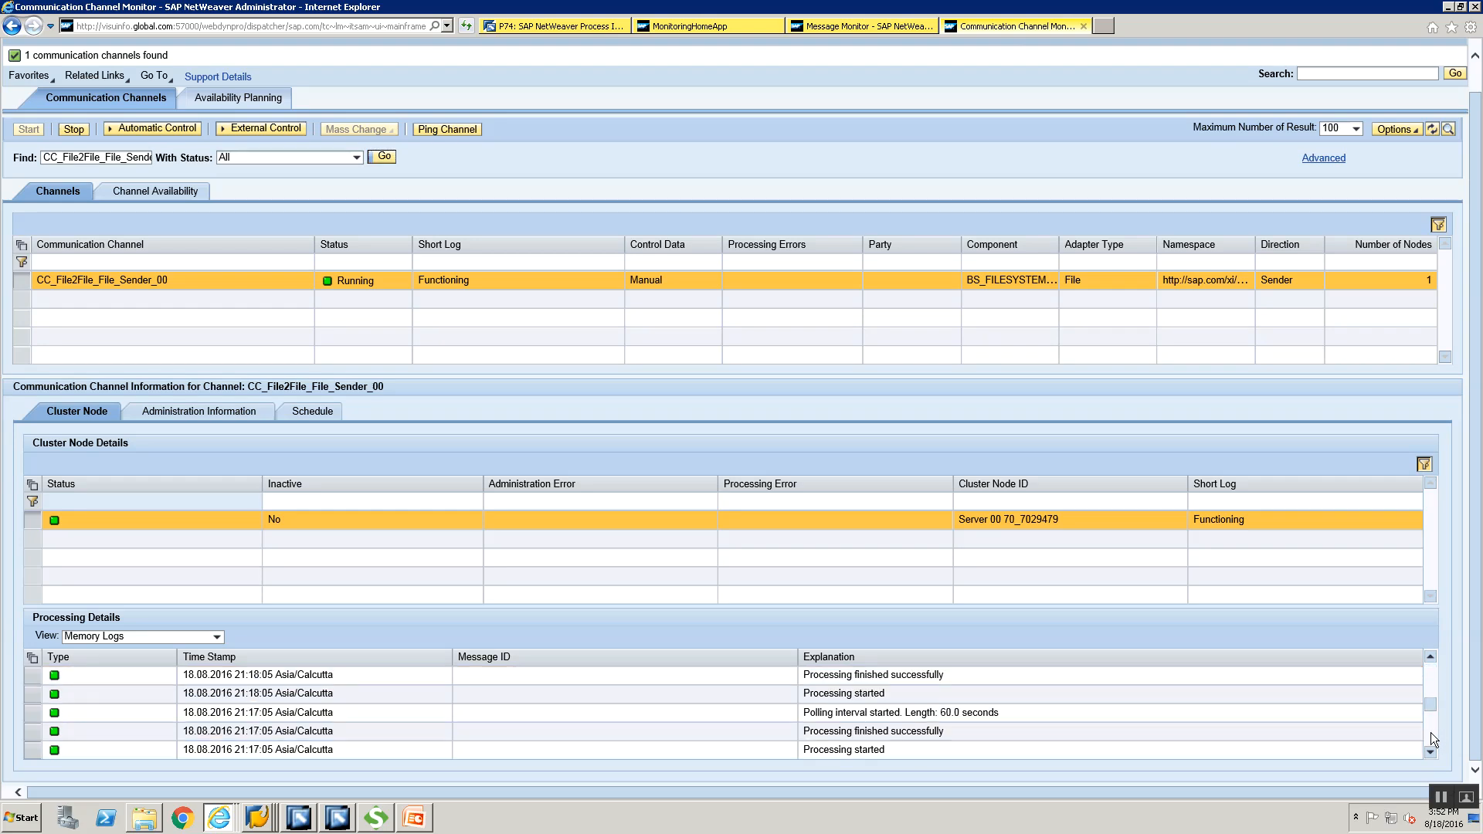
click(1431, 683)
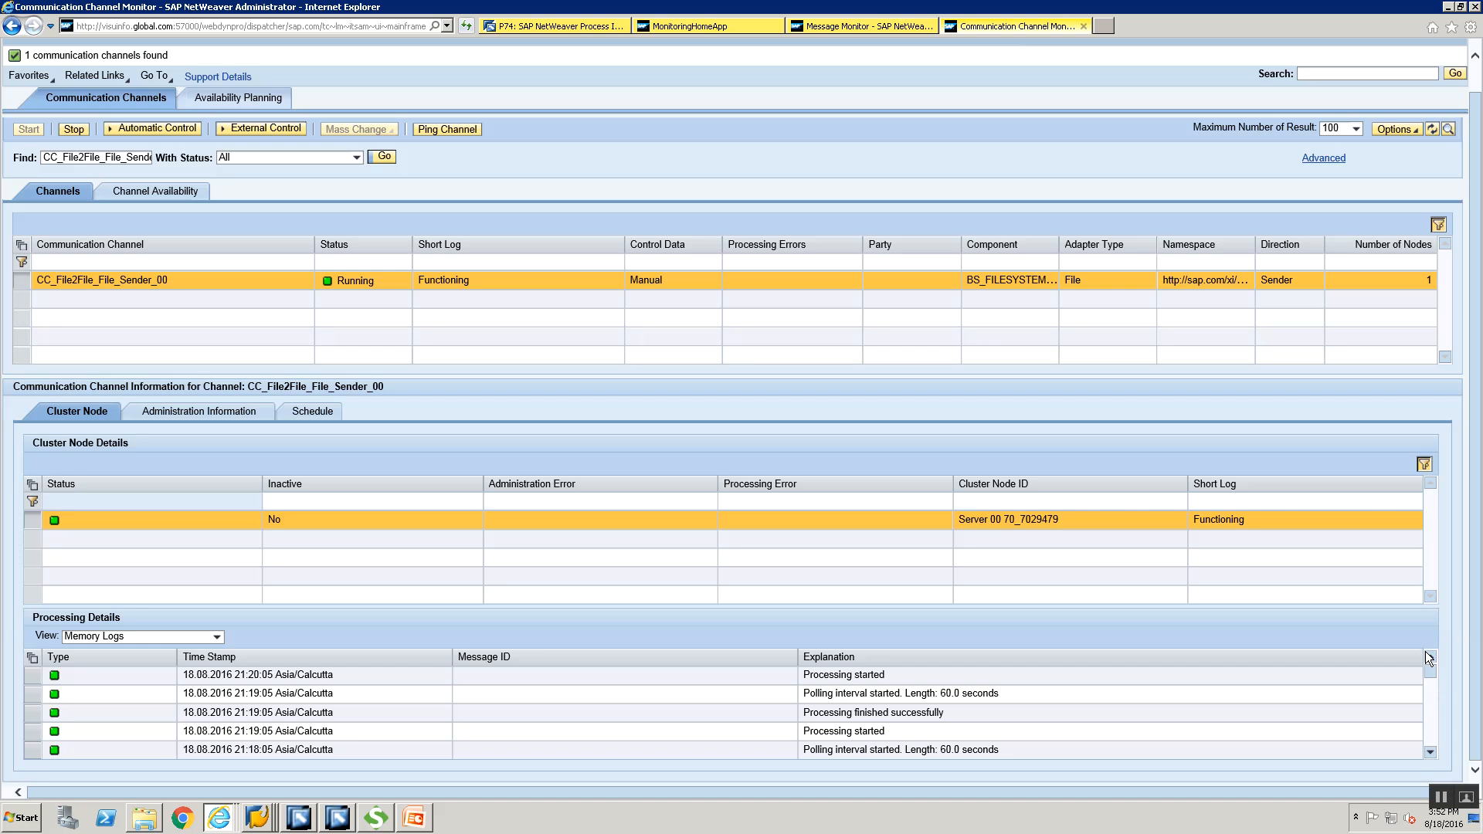
click(1428, 655)
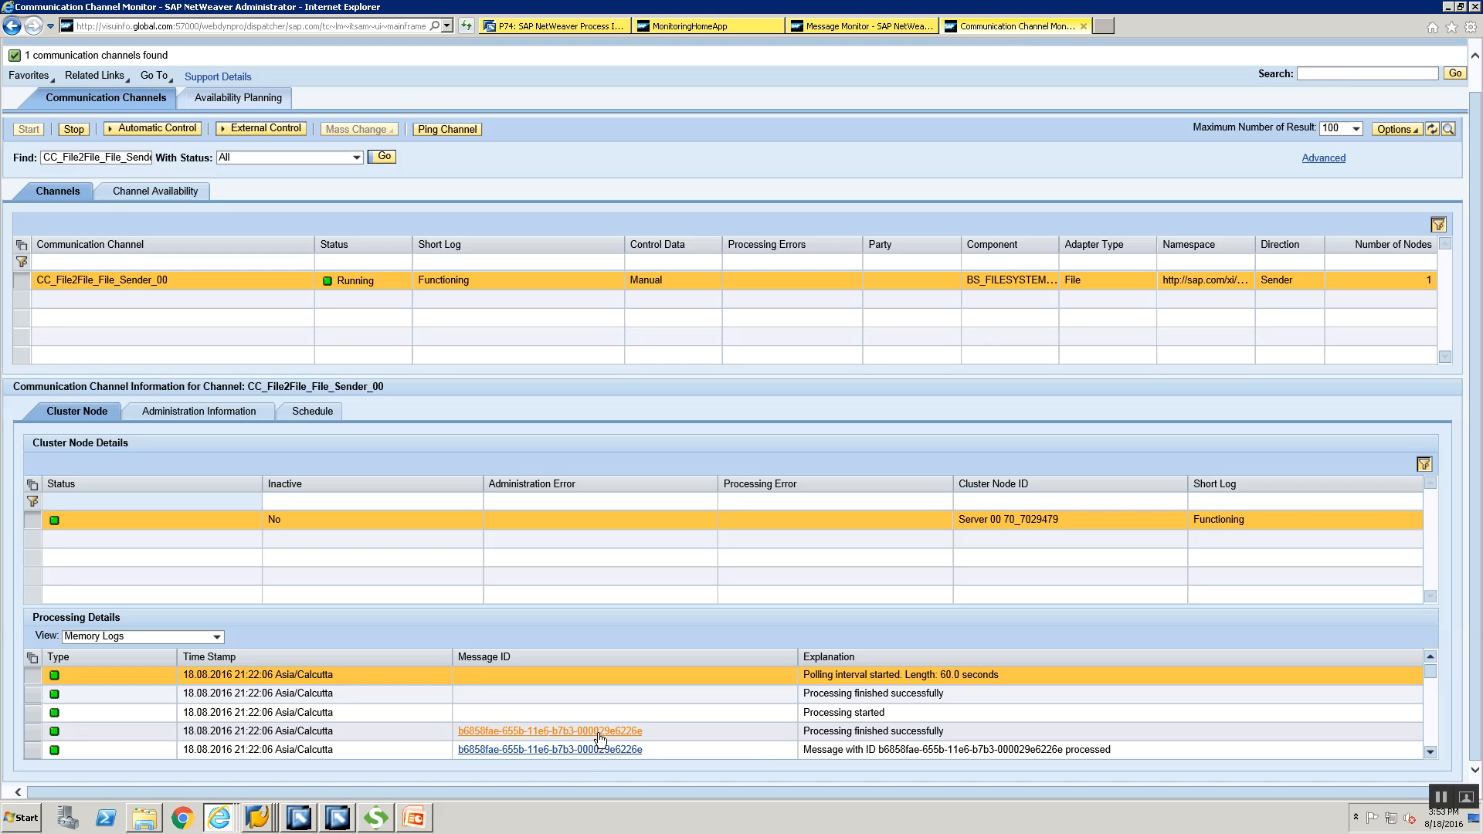
Step: Open the latest processed message from the channel's log and examine its message log for the schema validation entry
click(641, 732)
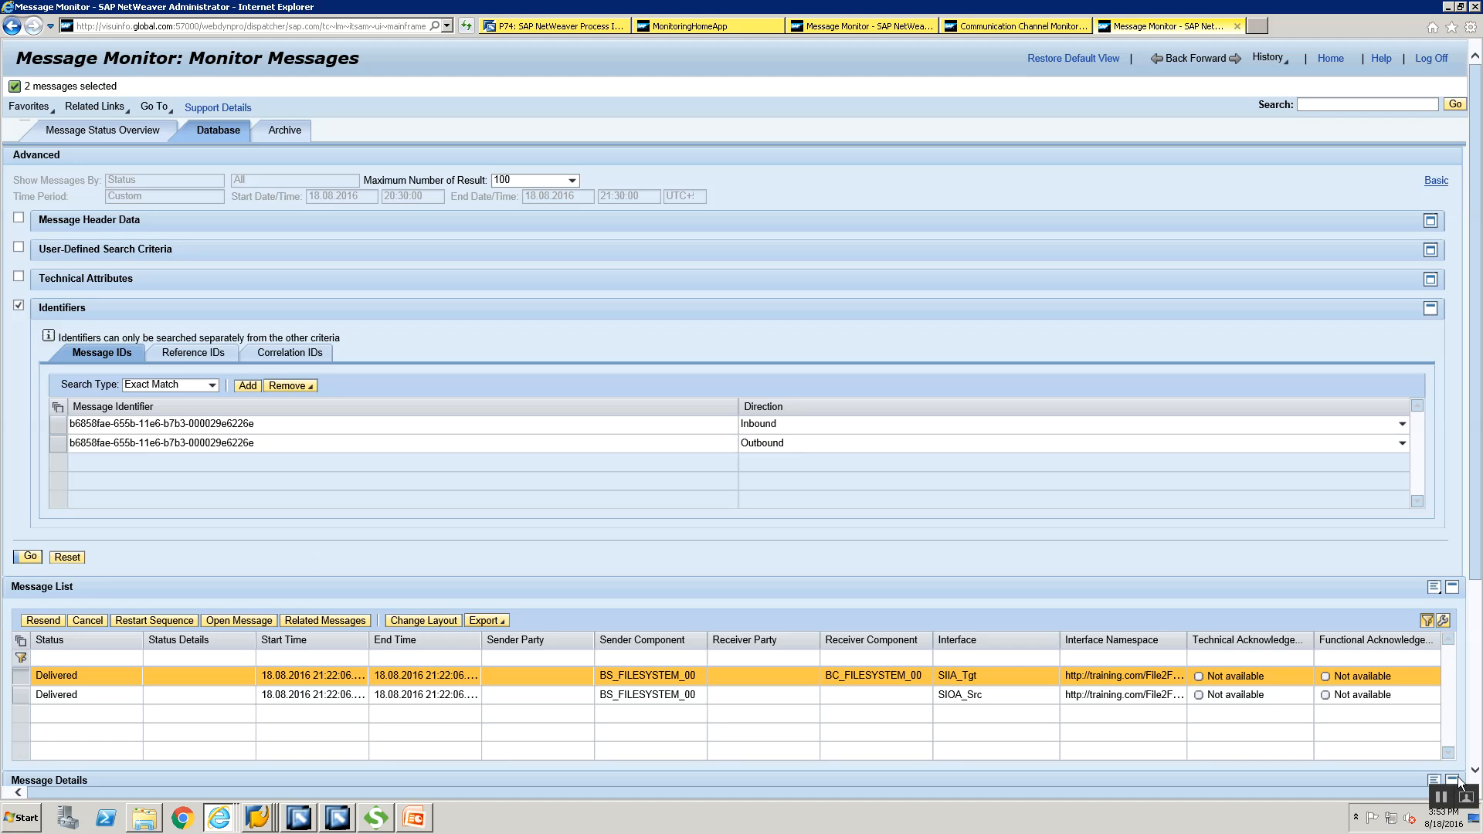
click(1474, 708)
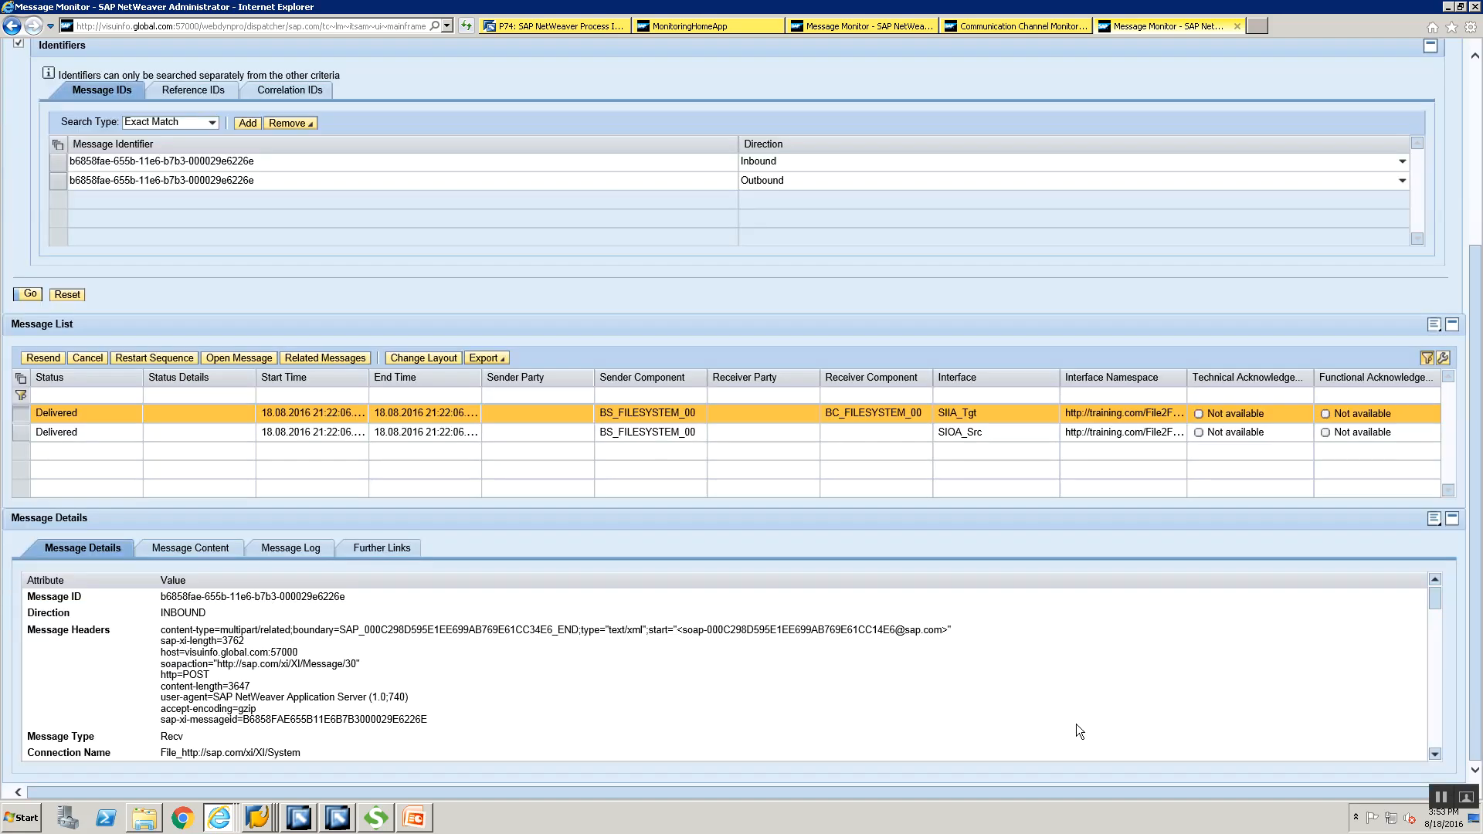
click(276, 547)
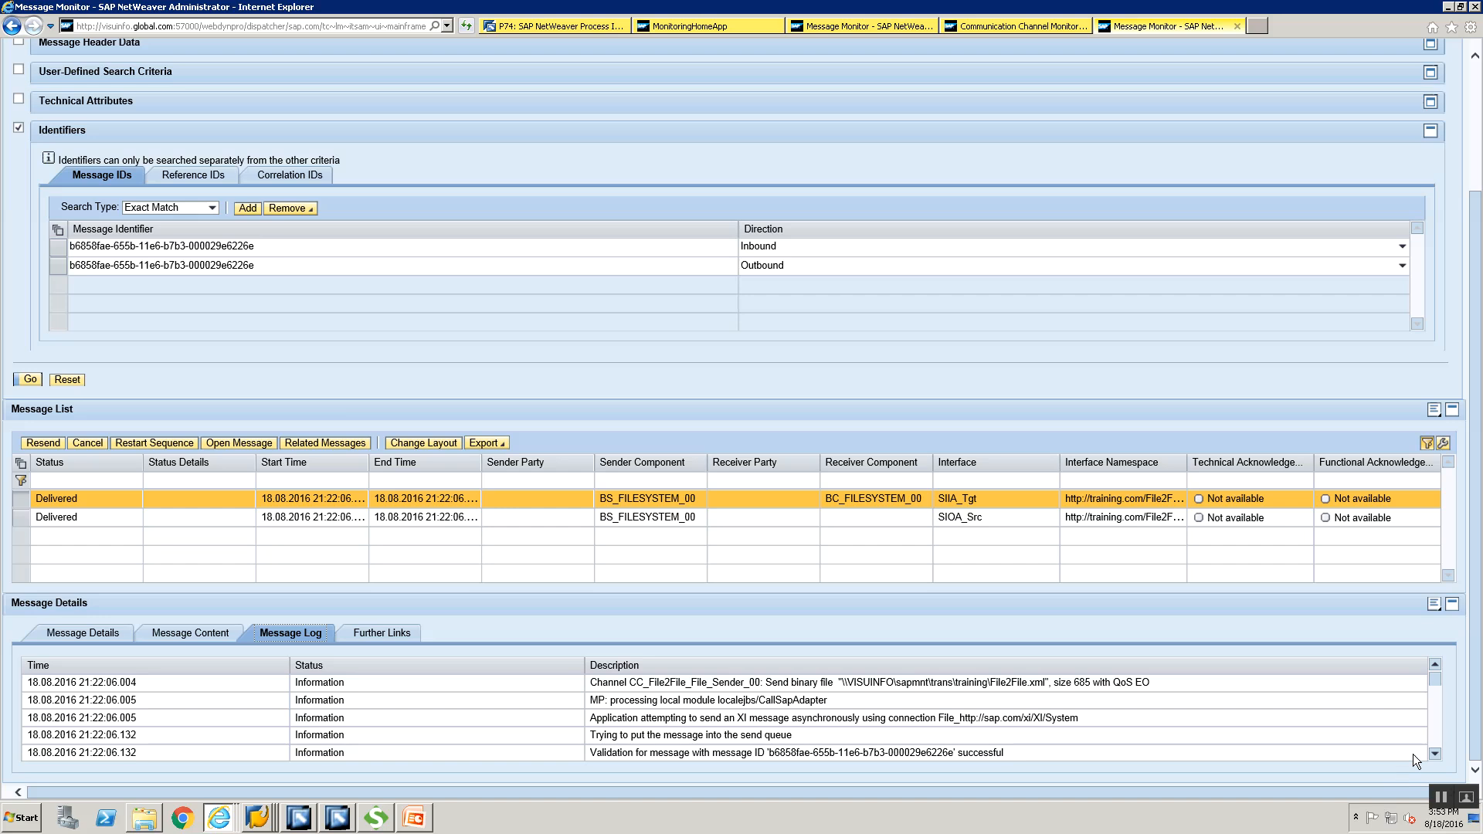
click(1430, 738)
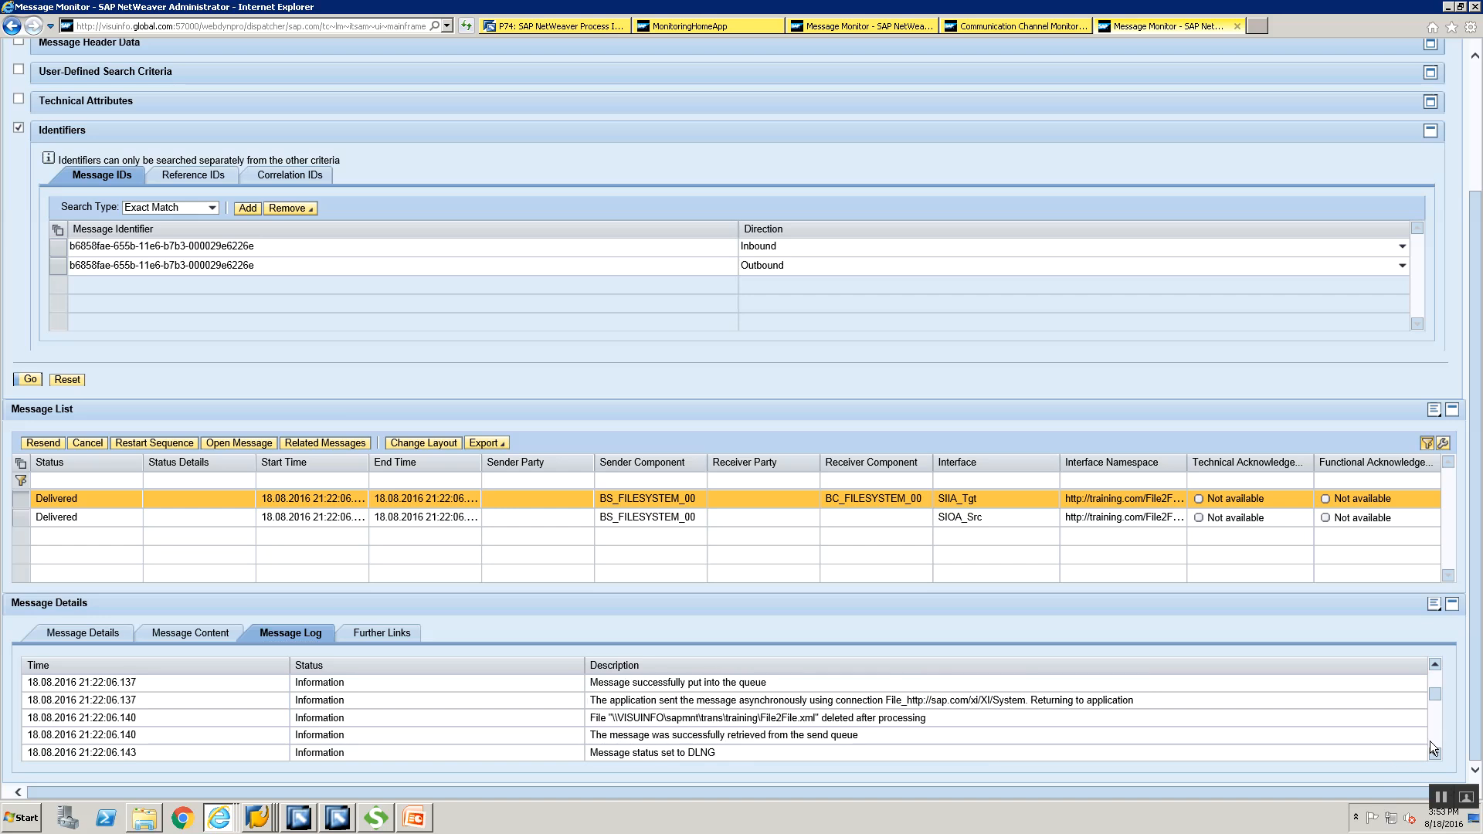
click(1429, 740)
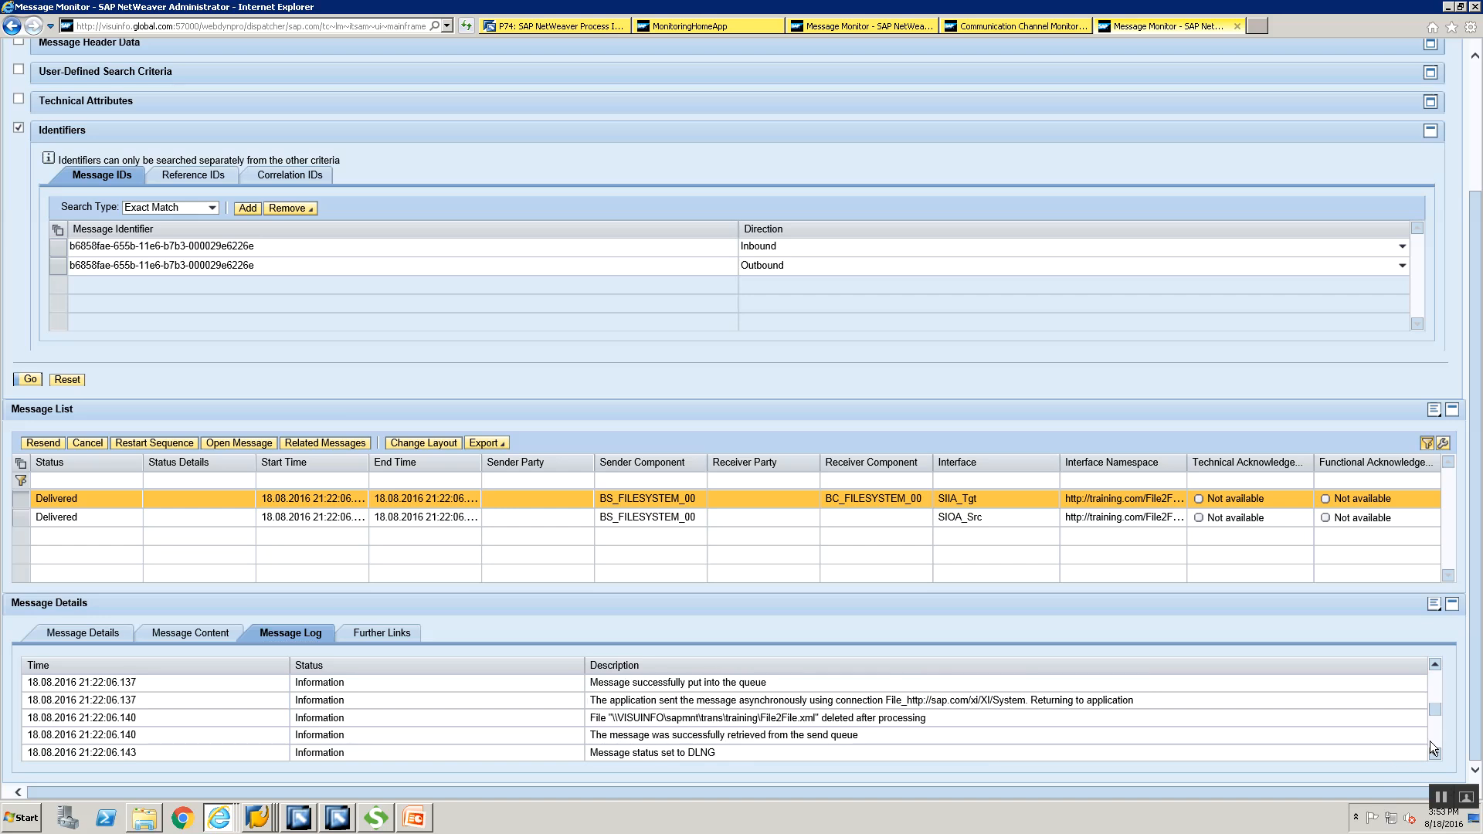
click(1432, 684)
click(1433, 667)
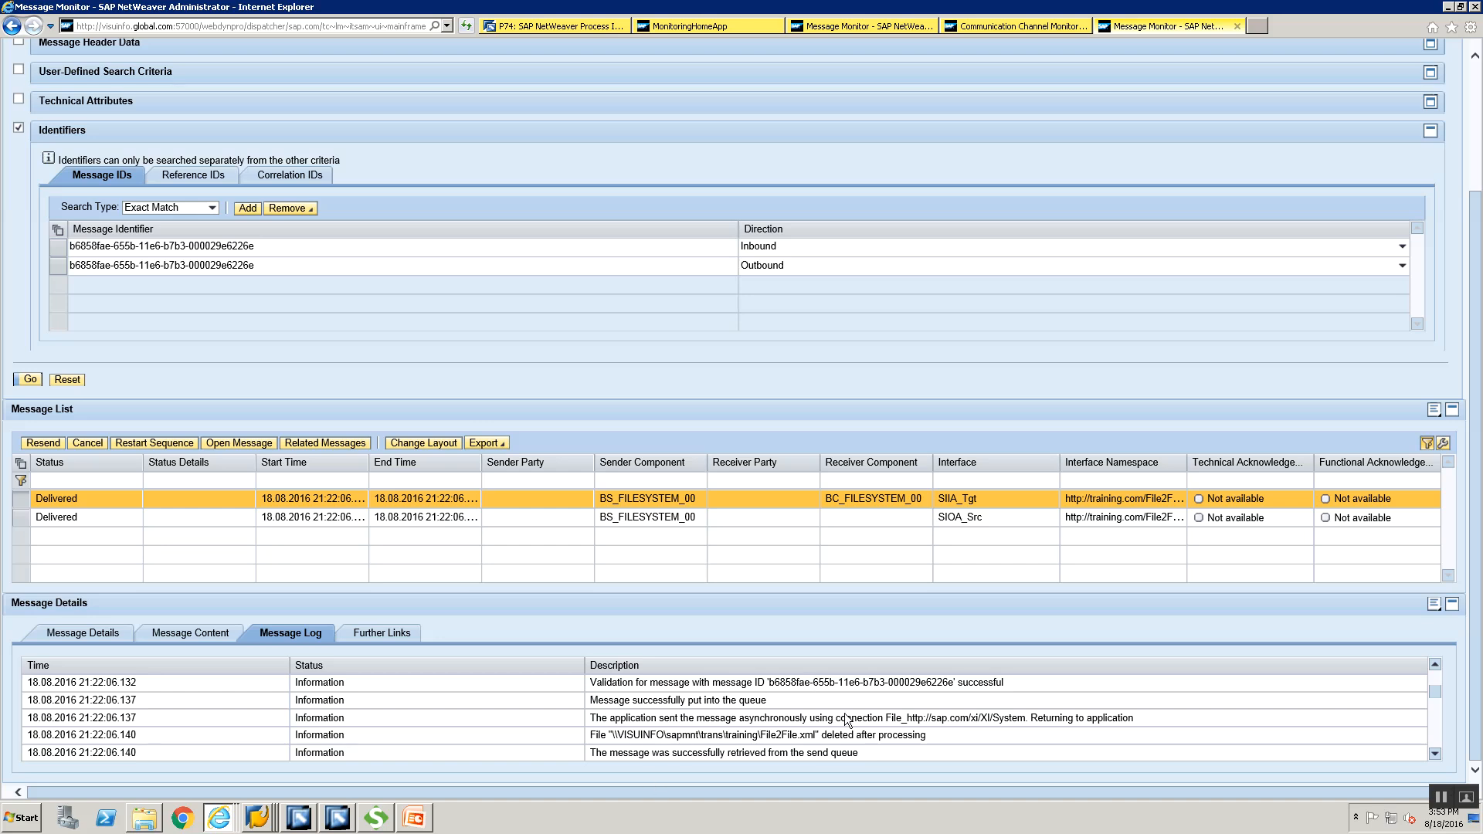
Step: Switch to the Training folder in Windows Explorer and open File2File.xml with Notepad
click(155, 821)
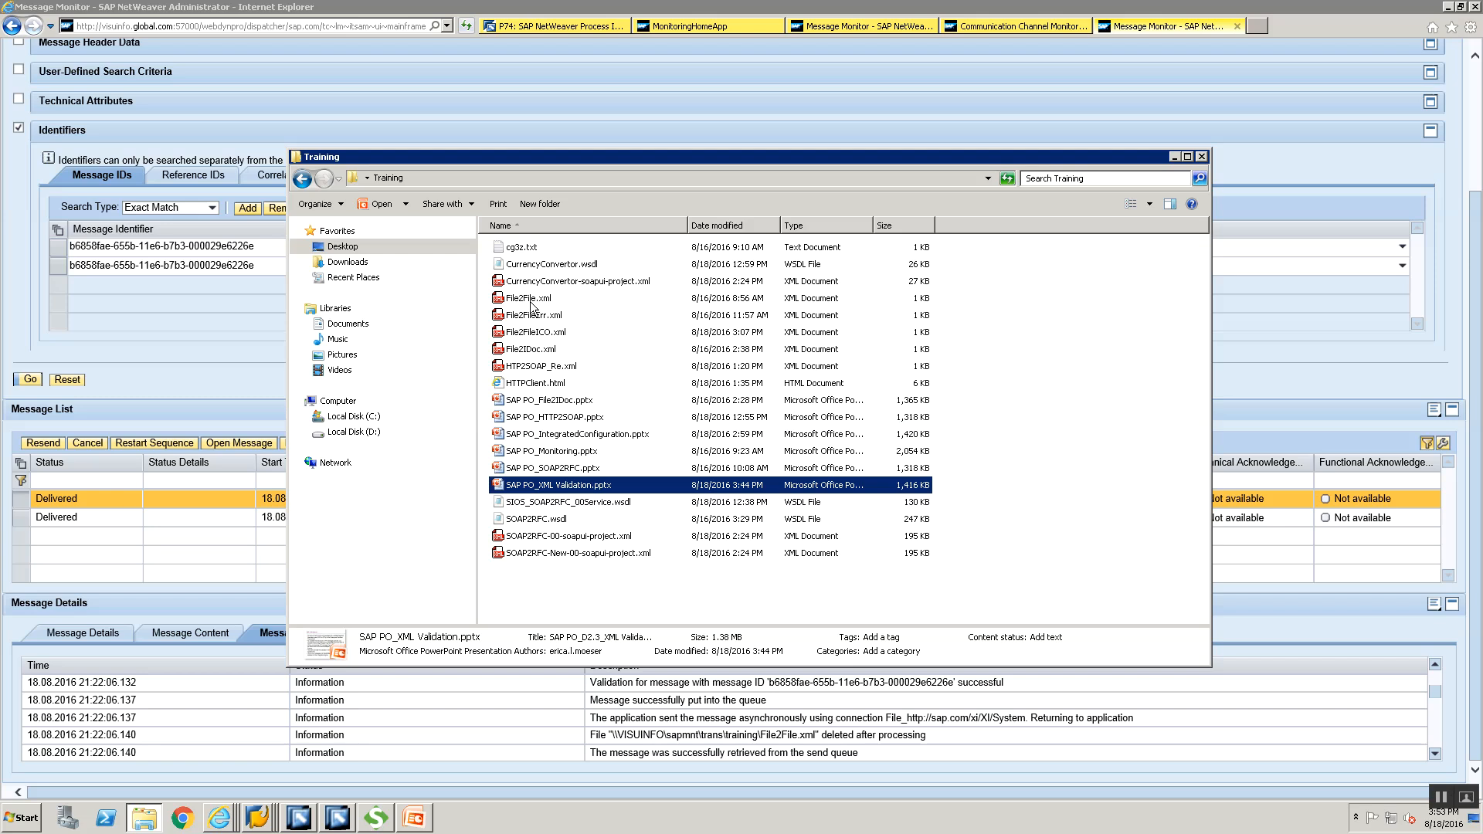
click(532, 299)
right_click(533, 305)
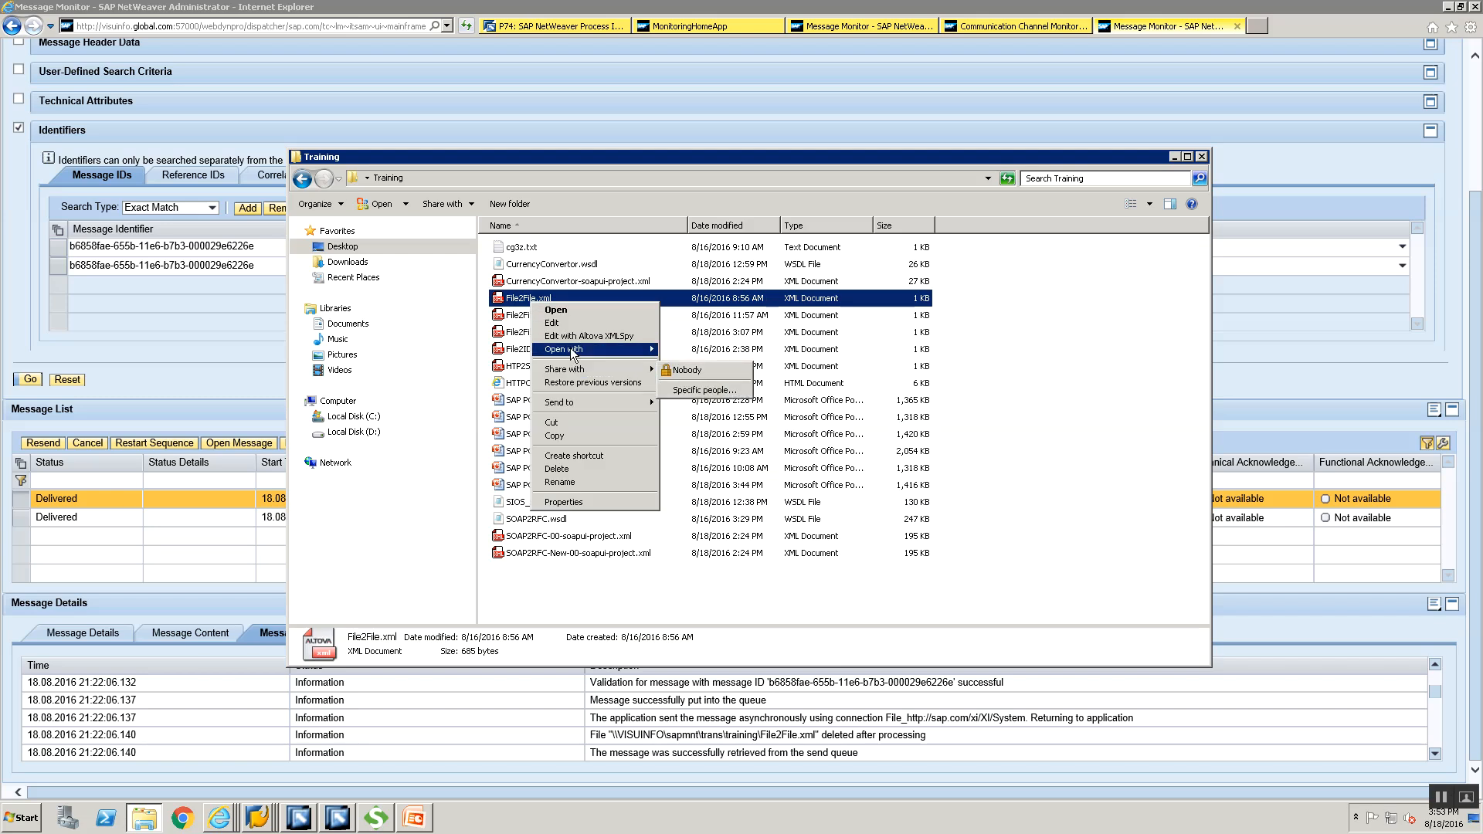
mouse_move(571, 352)
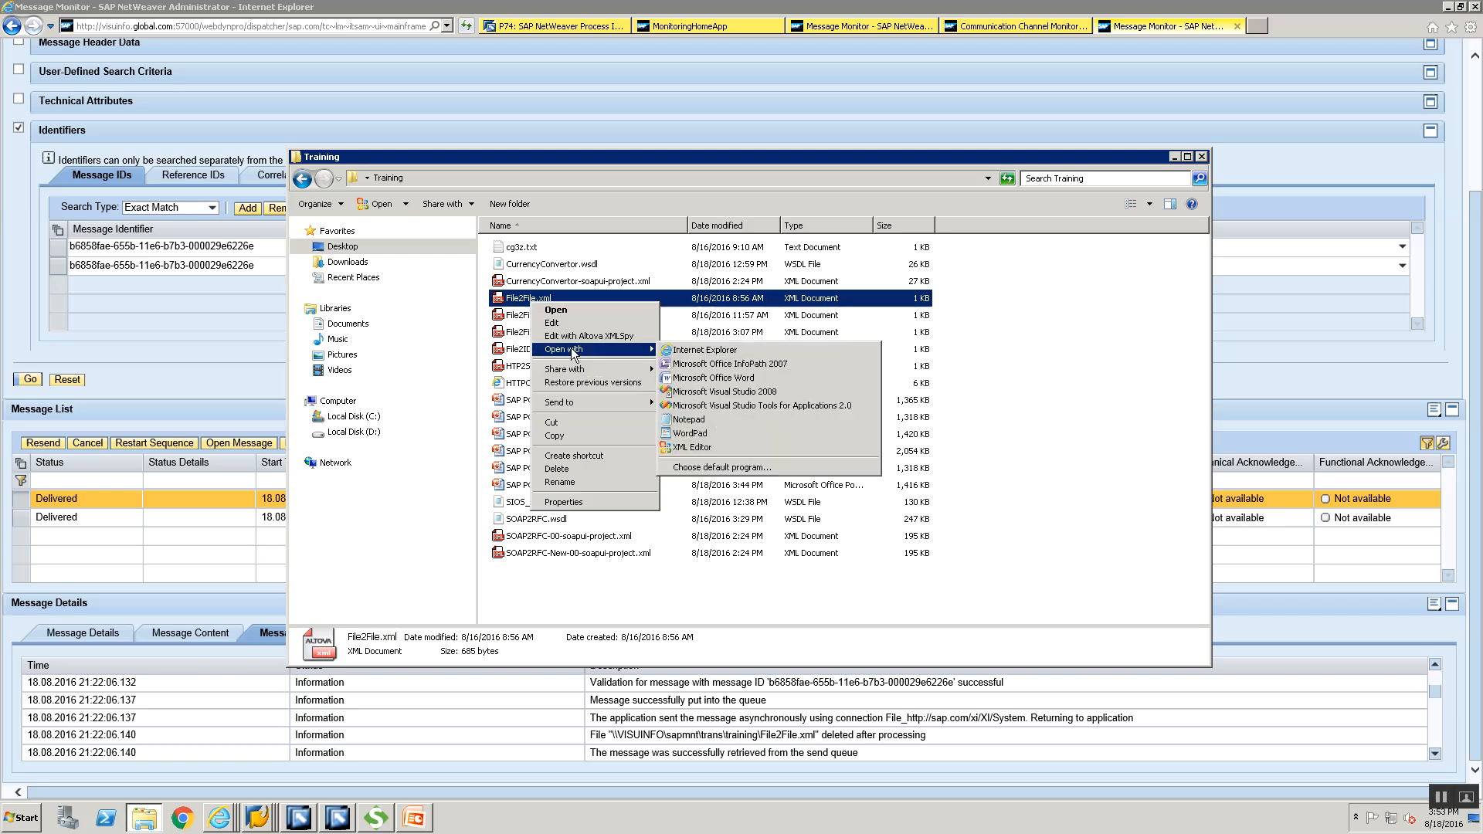
click(737, 419)
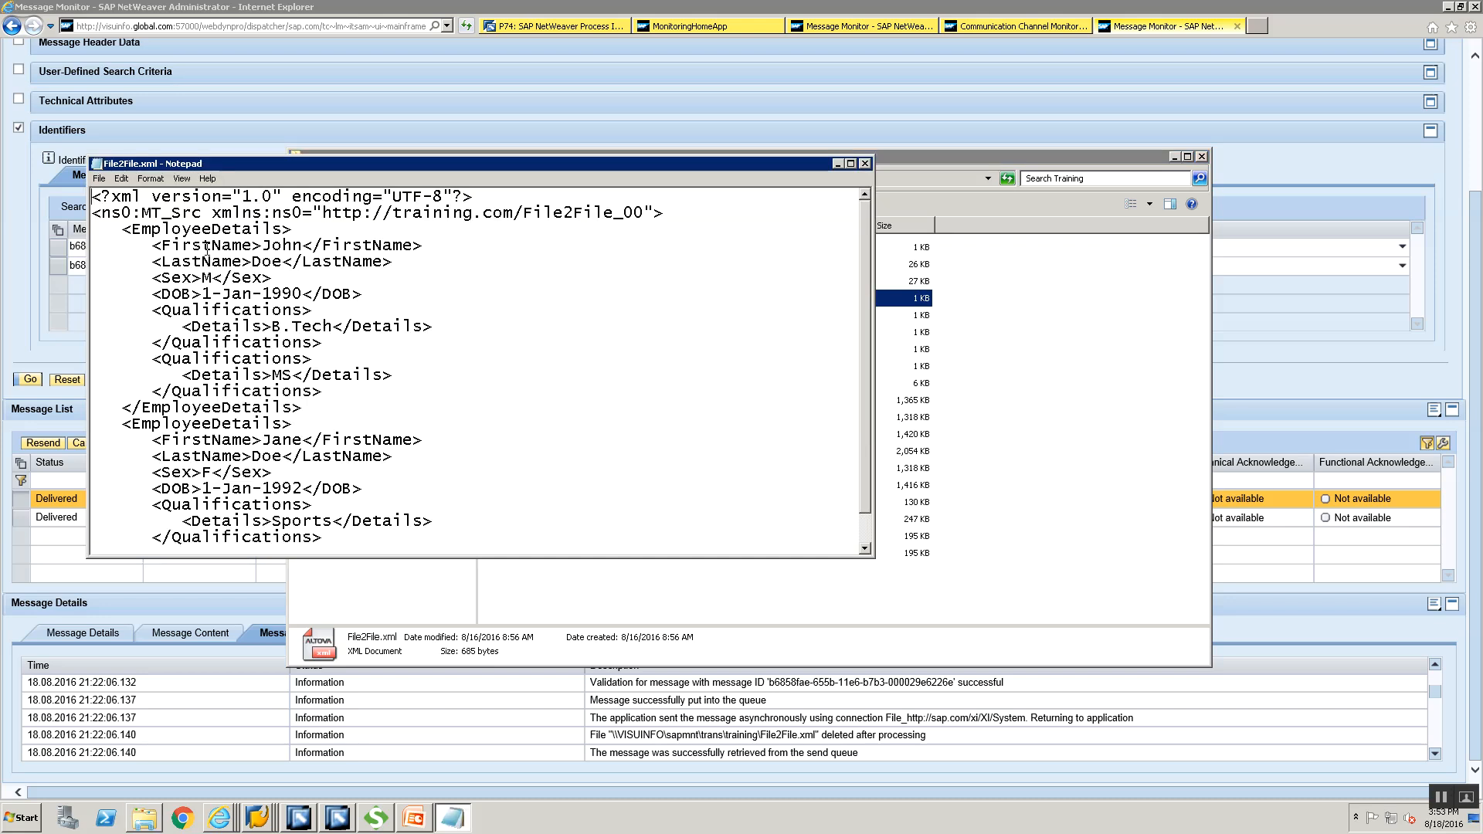
Step: Delete the FirstName element from the first EmployeeDetails record, then save and close File2File.xml
click(154, 242)
key(shift+End)
key(Delete)
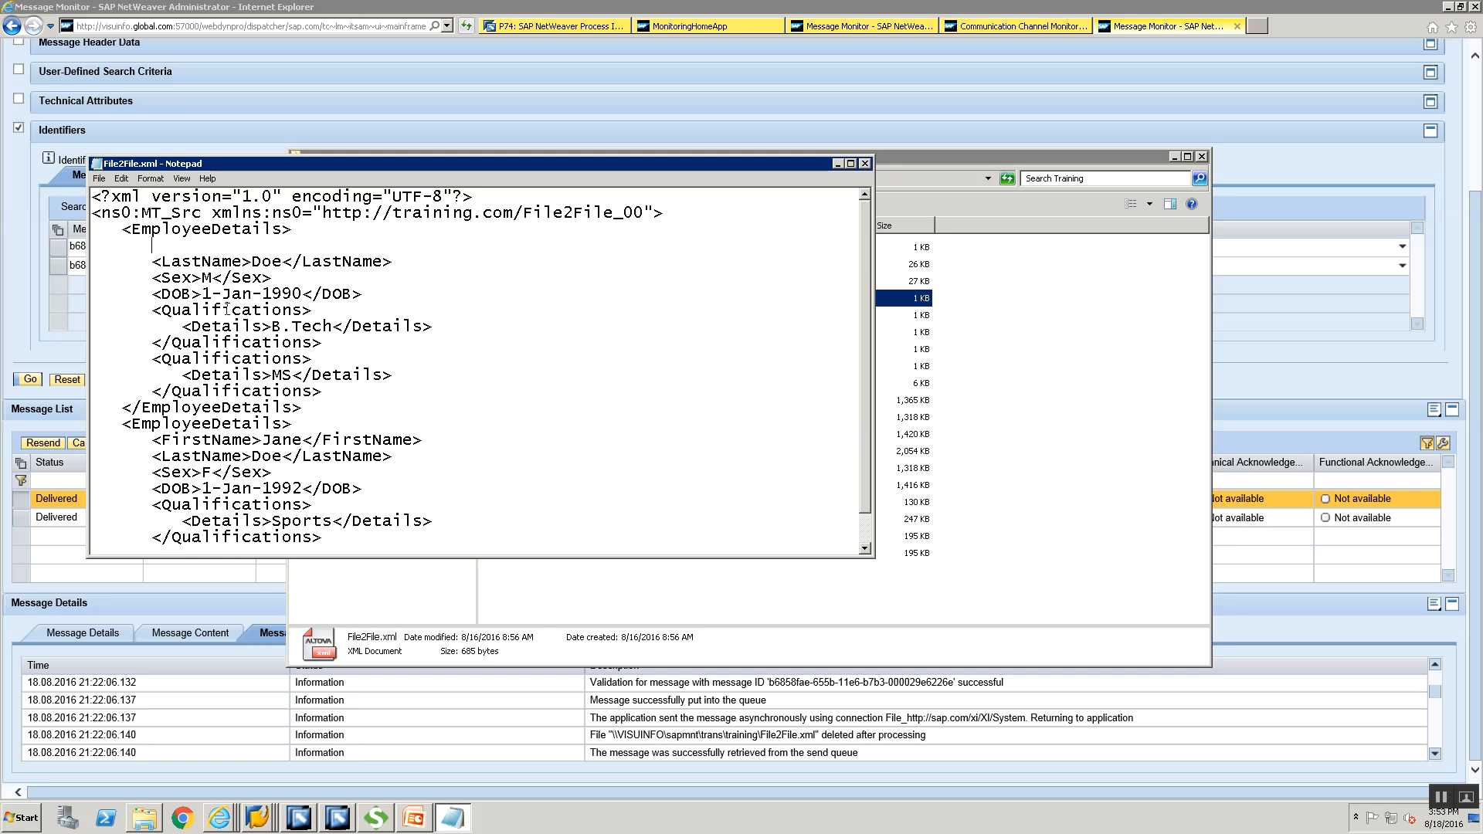
key(ctrl+s)
click(864, 164)
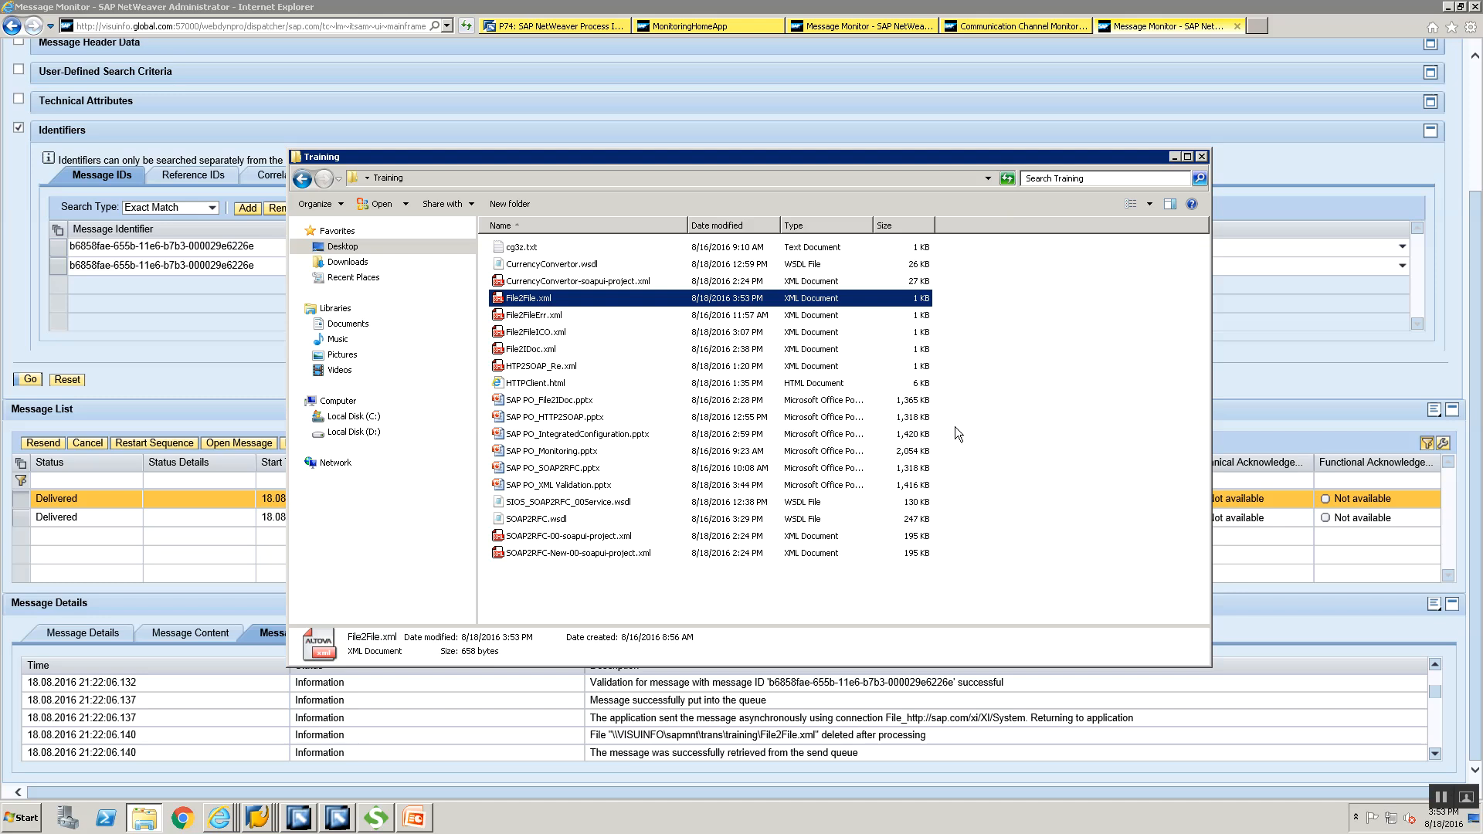
Step: Switch to the SAP file upload dialog and upload the edited File2File.xml to \\VISUINFO\sapmnt\trans\training\File2File.xml in BIN format
right_click(257, 822)
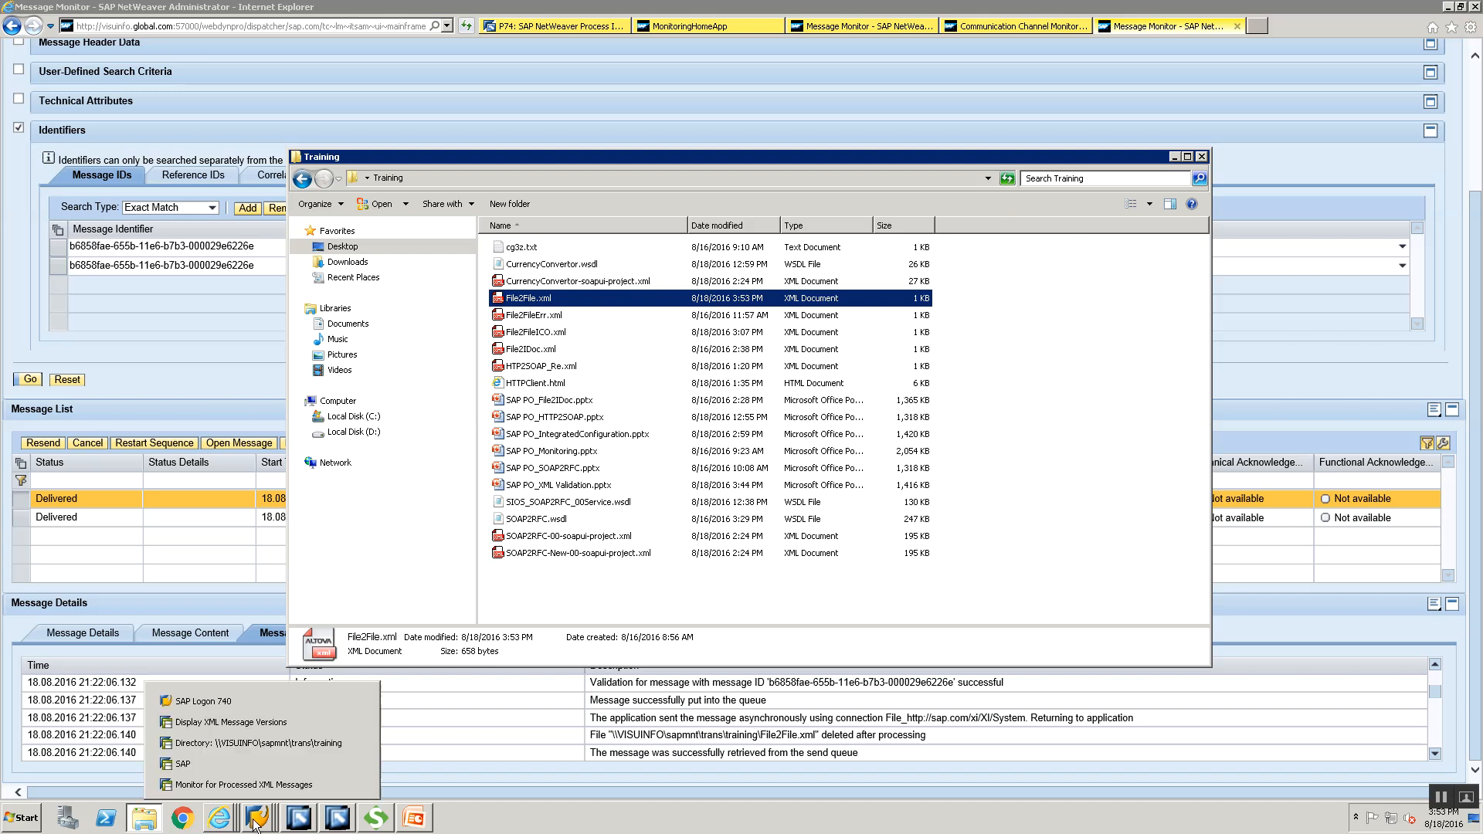
click(229, 744)
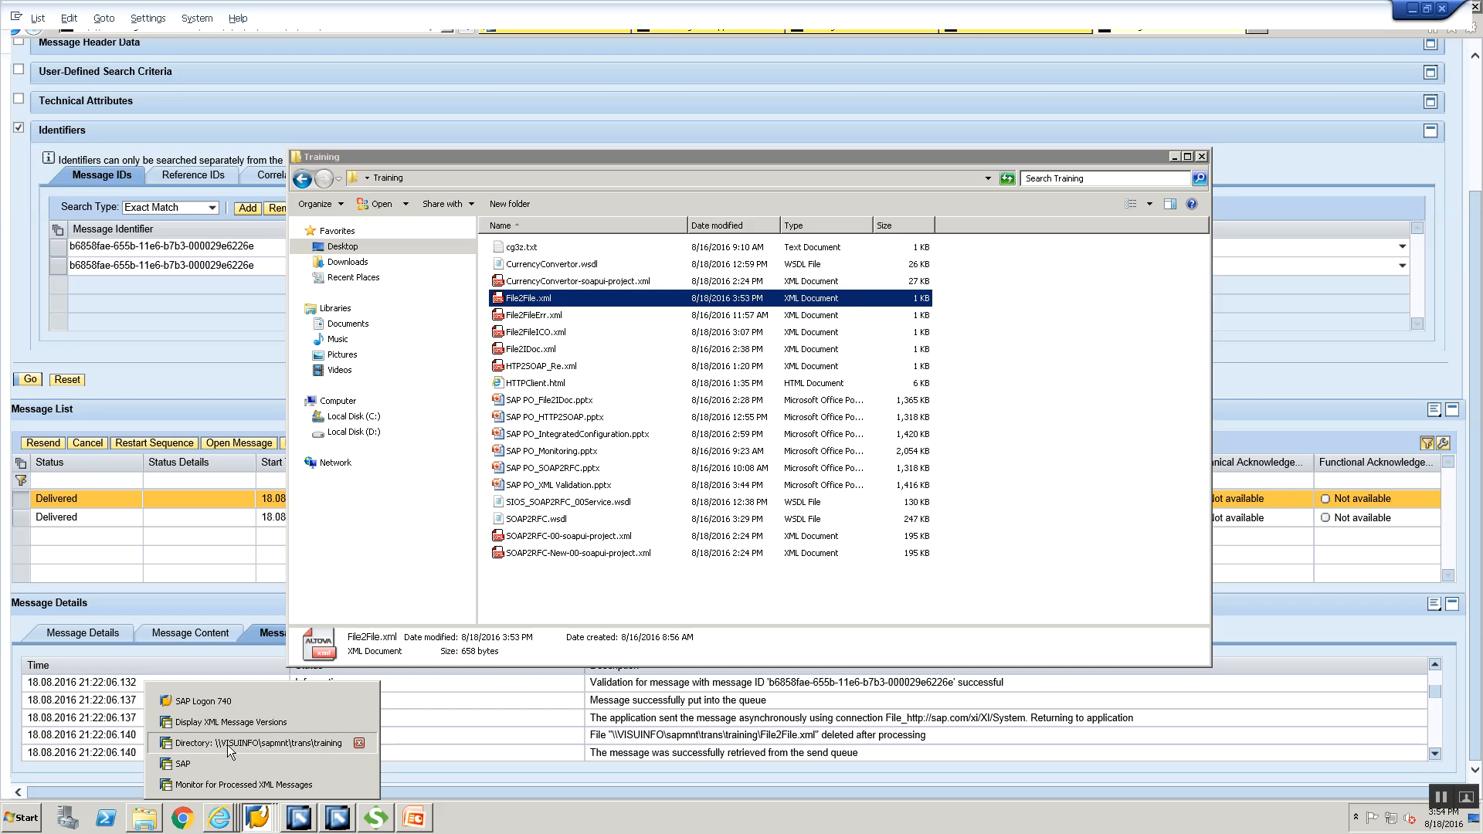
right_click(258, 819)
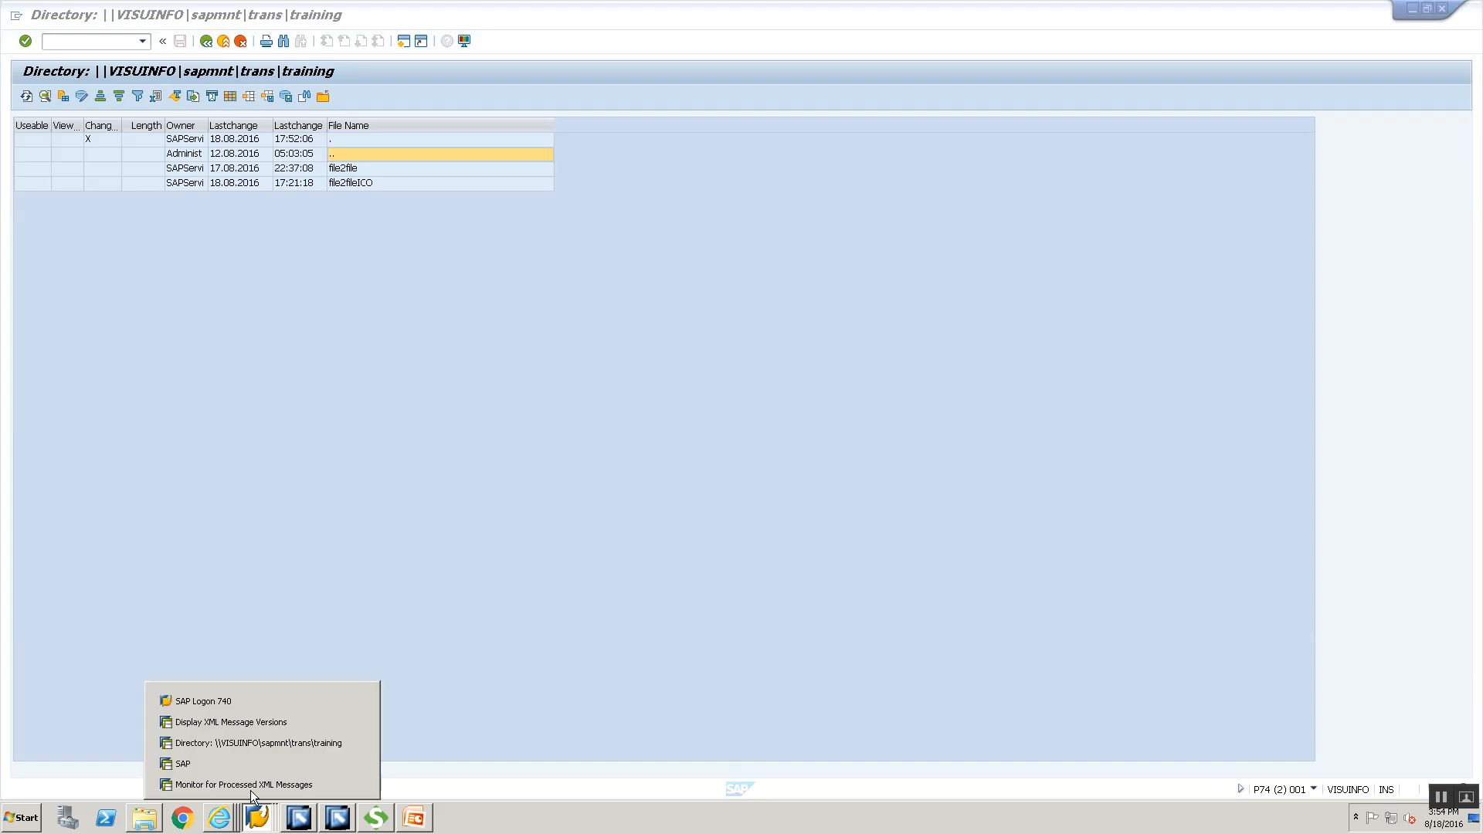
click(255, 764)
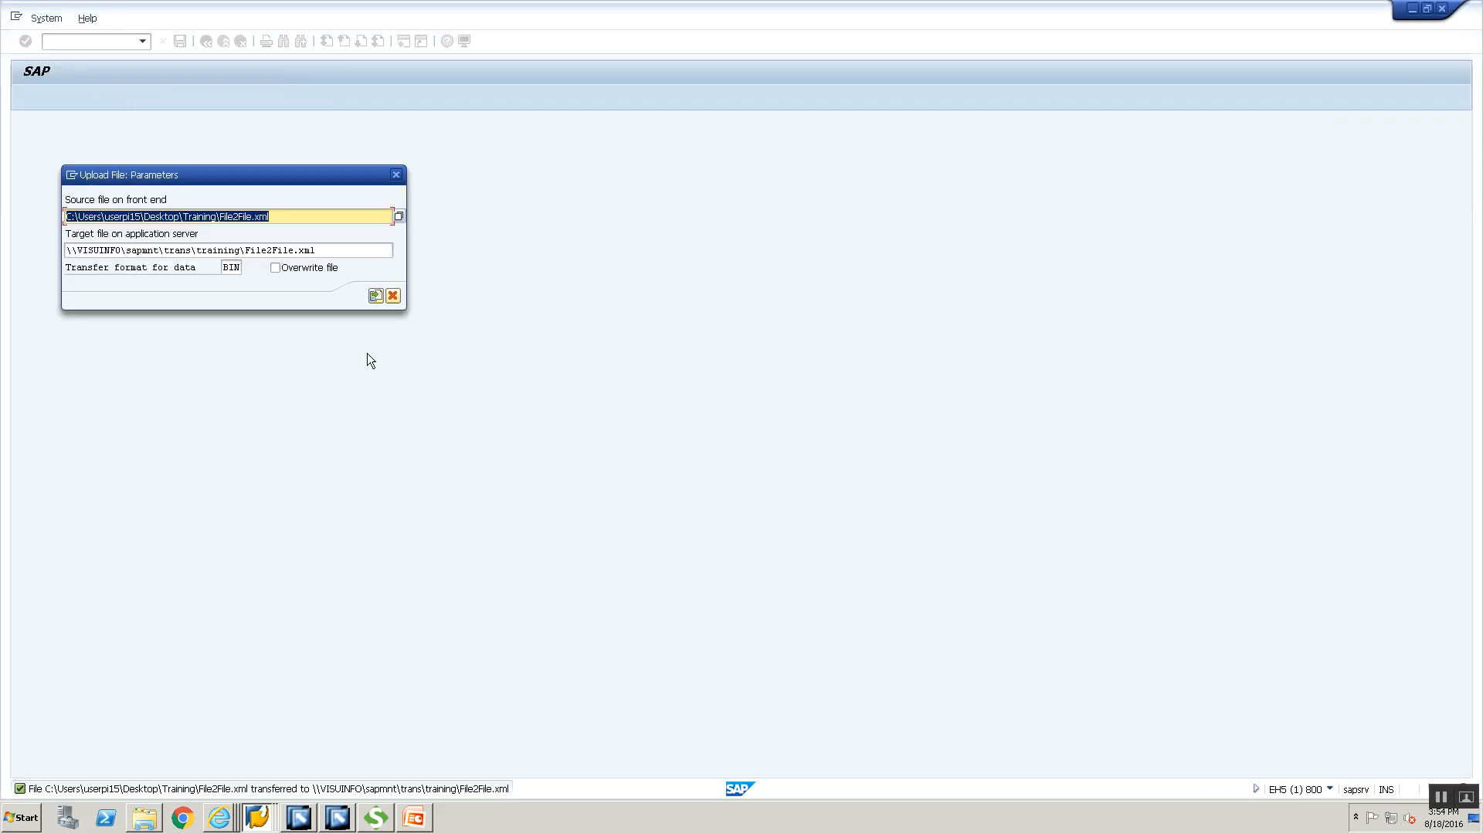
click(377, 296)
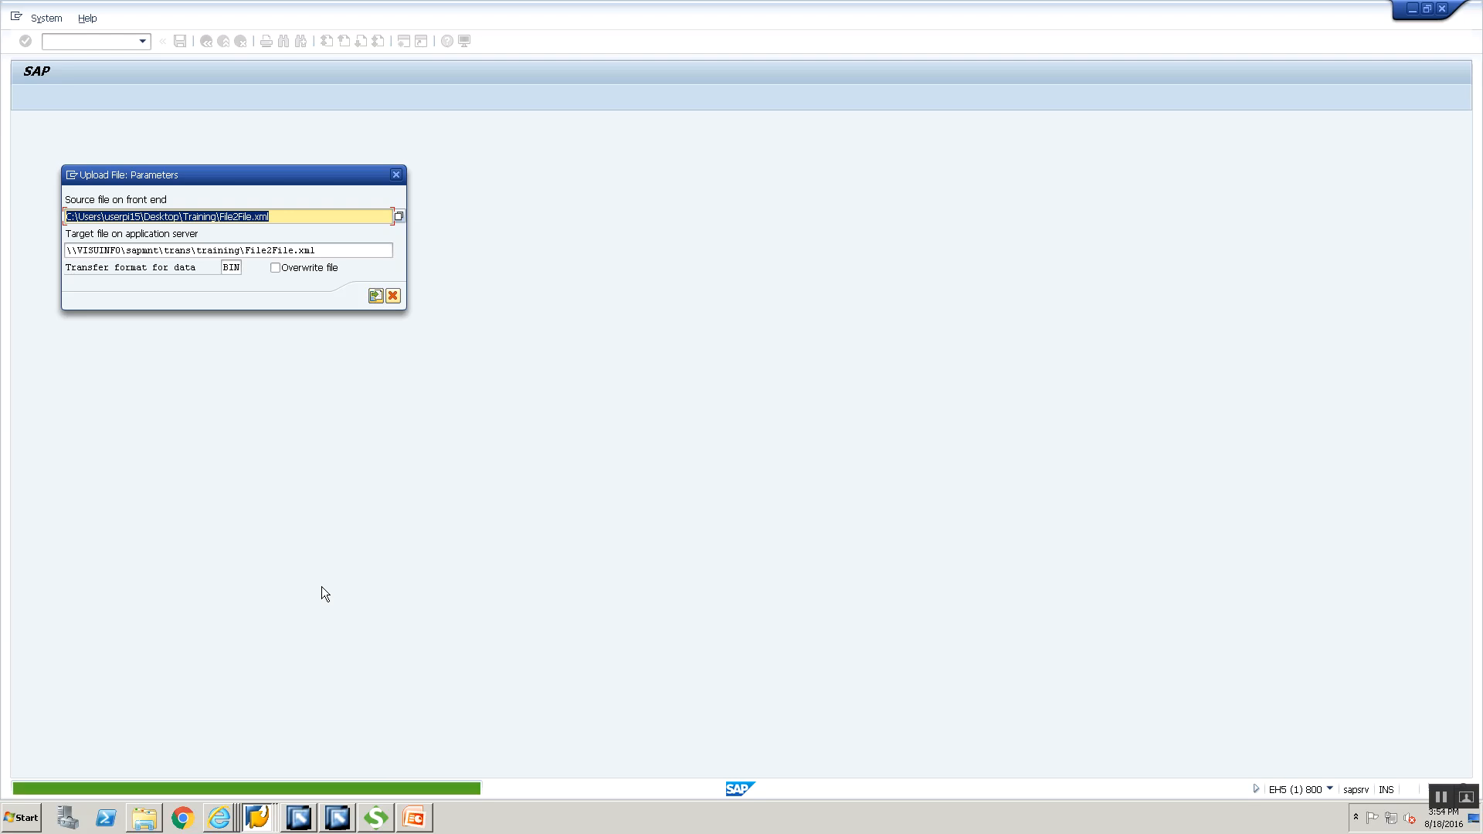
Step: Switch to the training directory listing, refresh it, and view the content of the uploaded File2File.xml before returning to the list
right_click(259, 819)
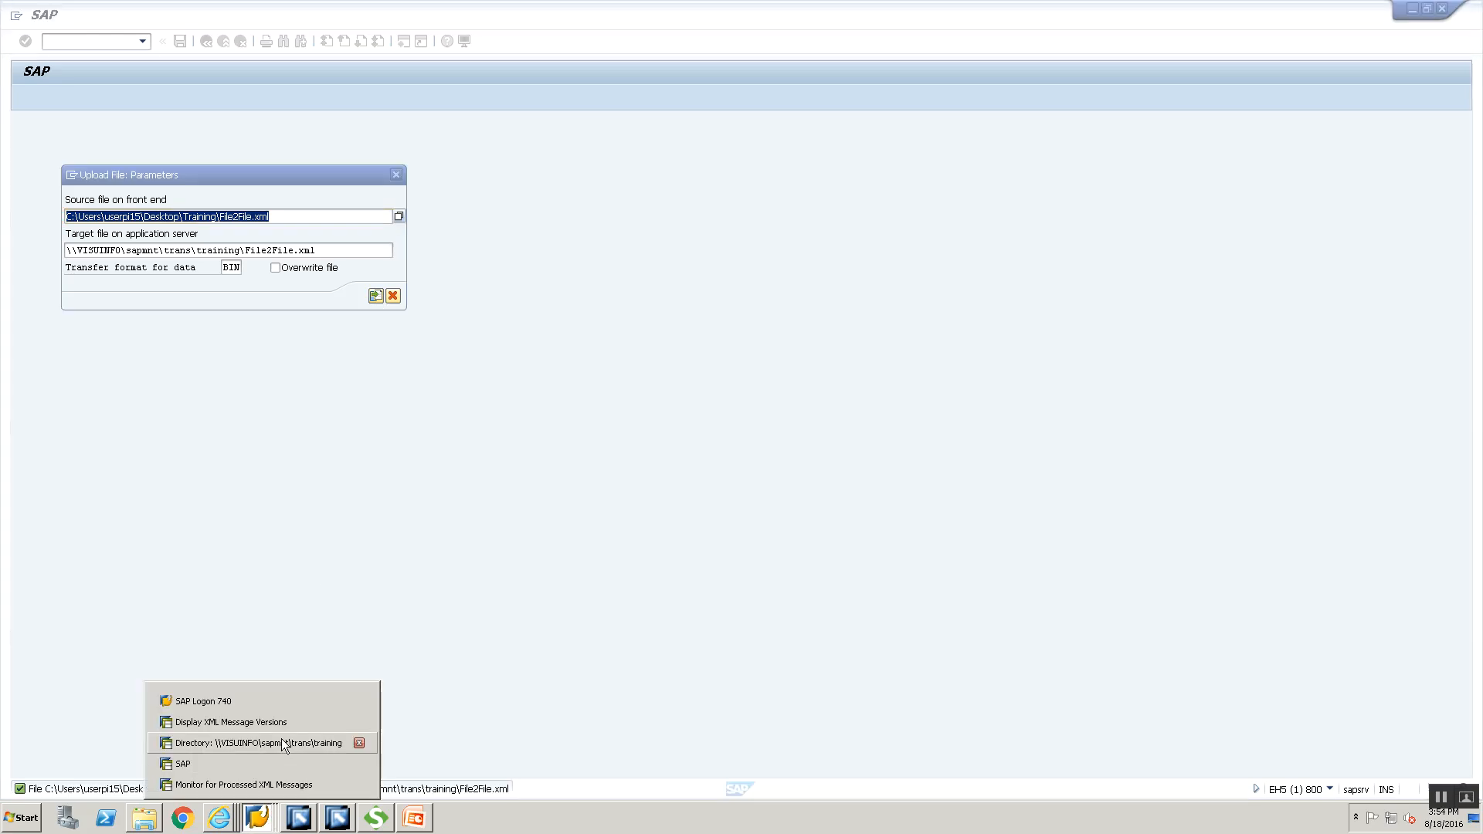
click(283, 743)
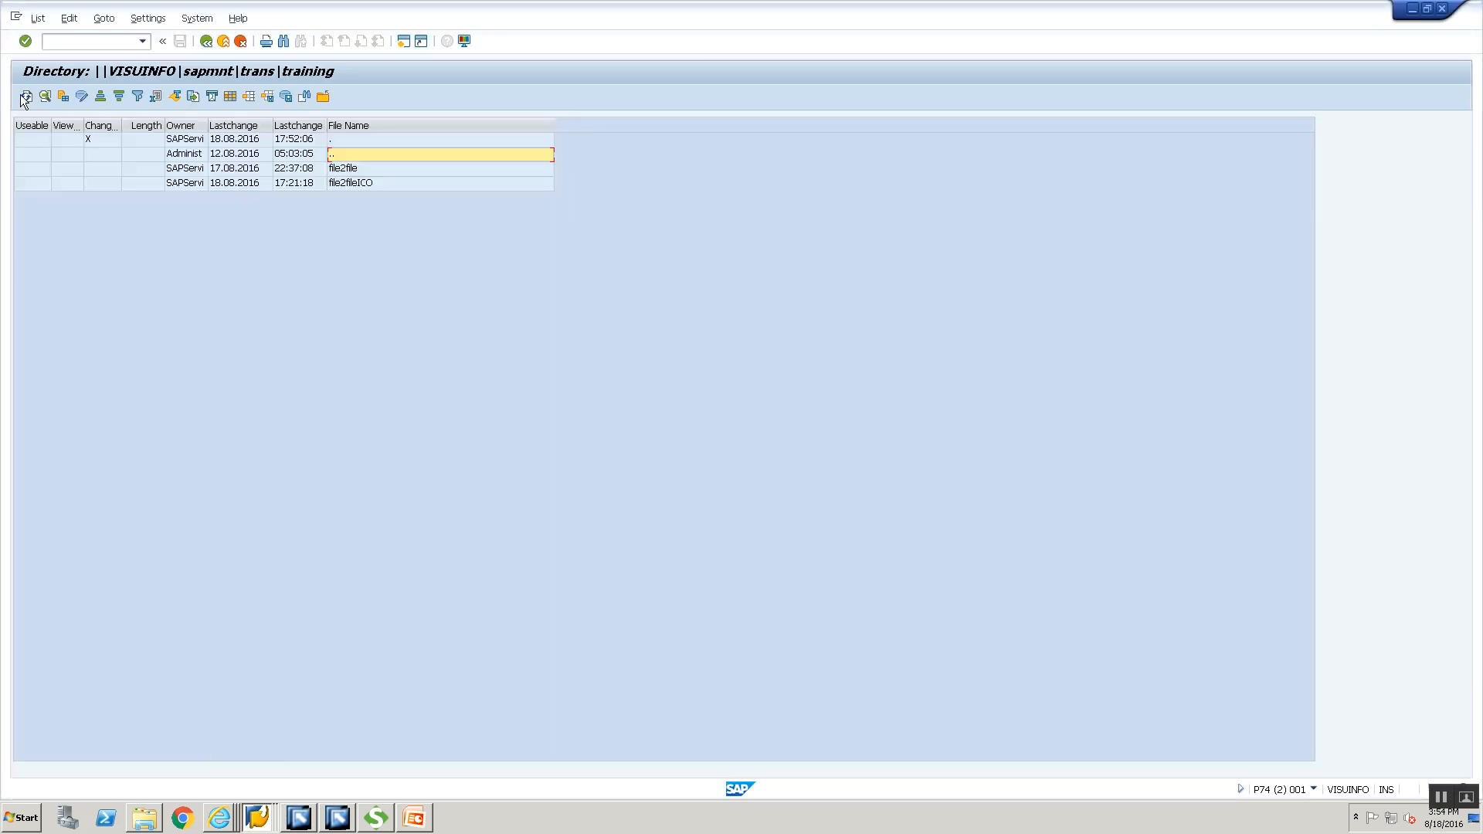
click(26, 96)
double_click(354, 169)
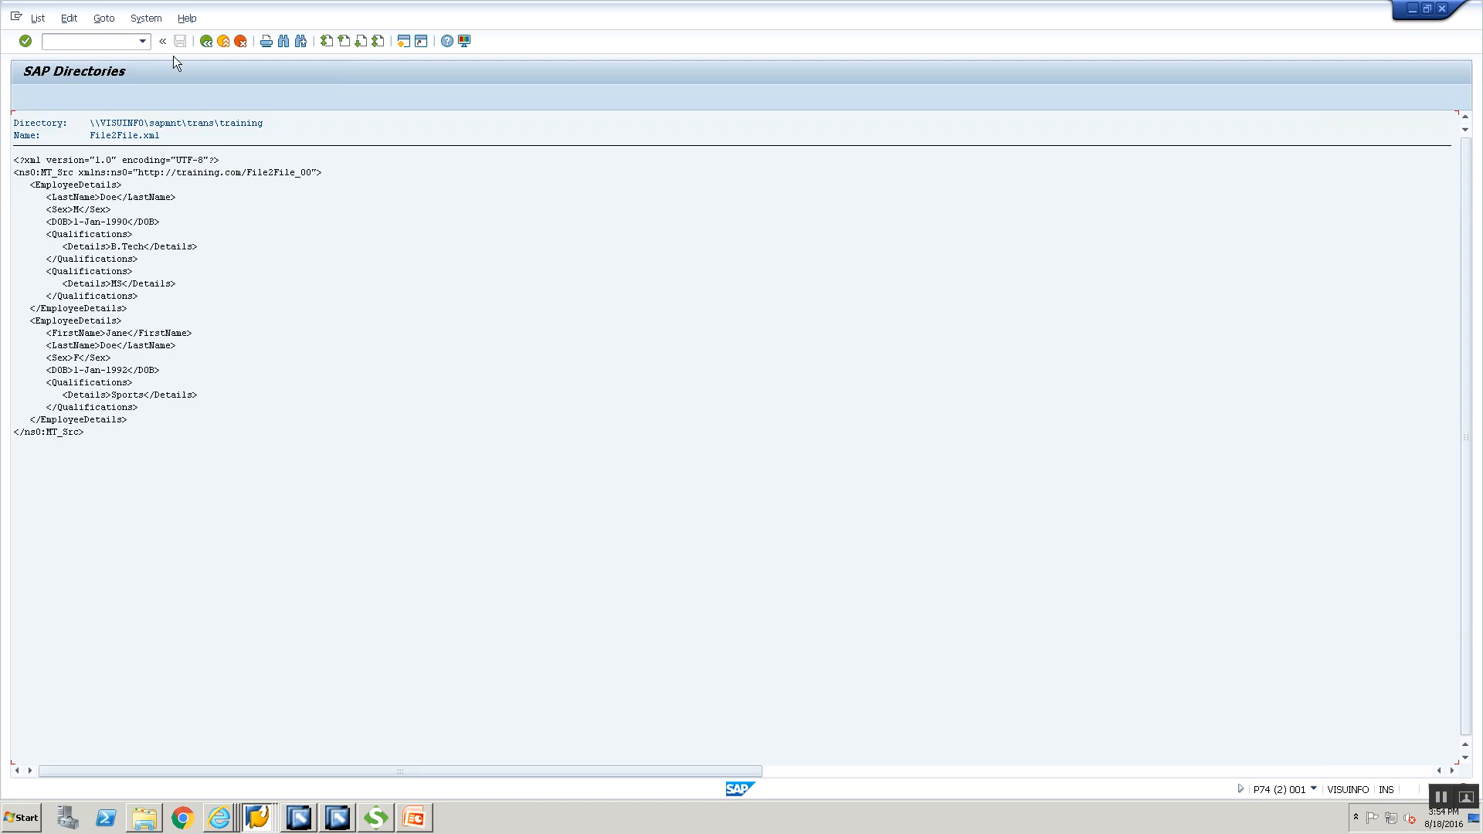
click(206, 41)
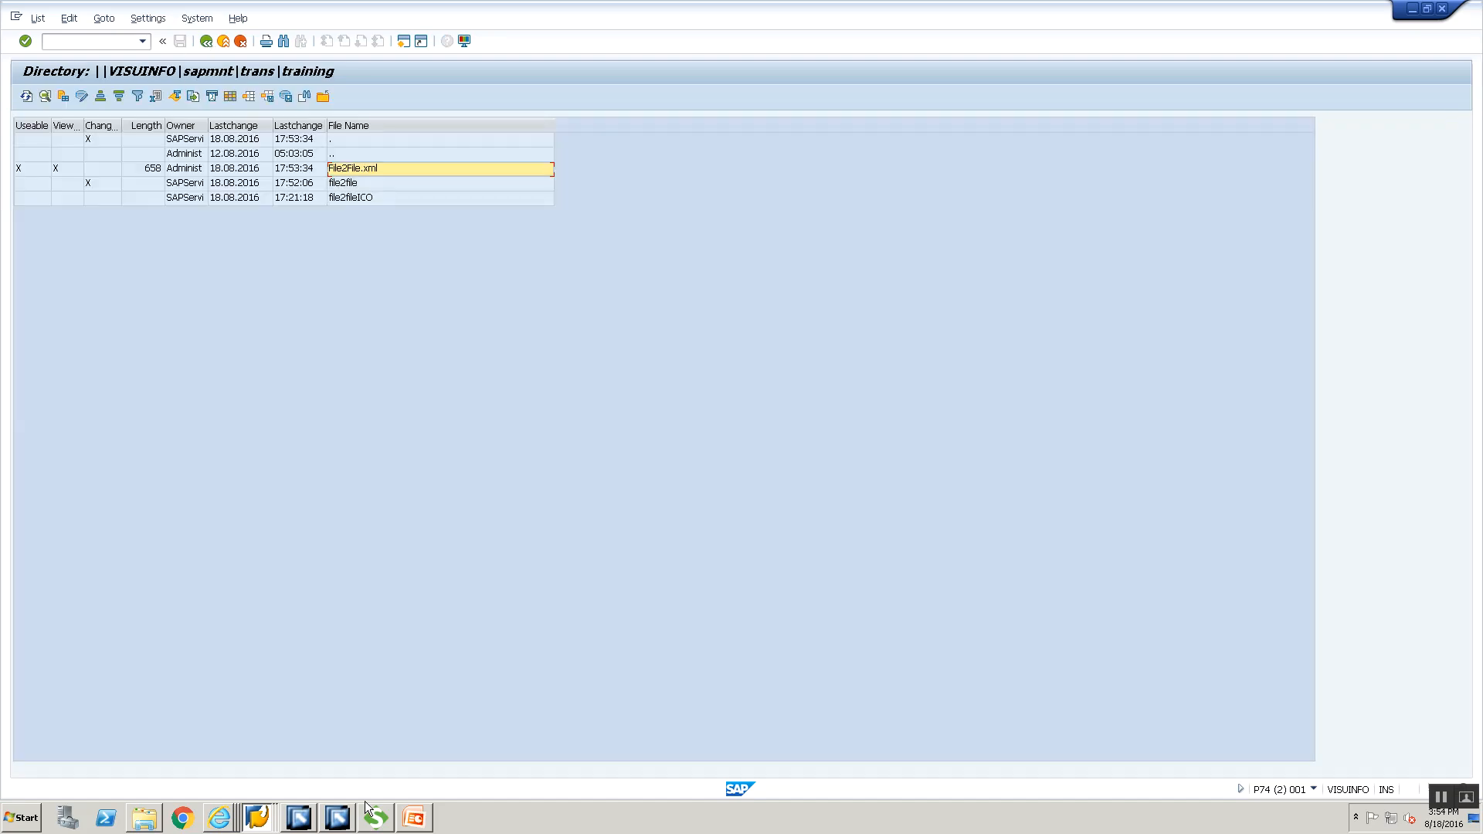
Step: Switch to the Communication Channel Monitor in Internet Explorer, repeat the channel search, and stop and restart CC_File2File_File_Sender_00
click(220, 820)
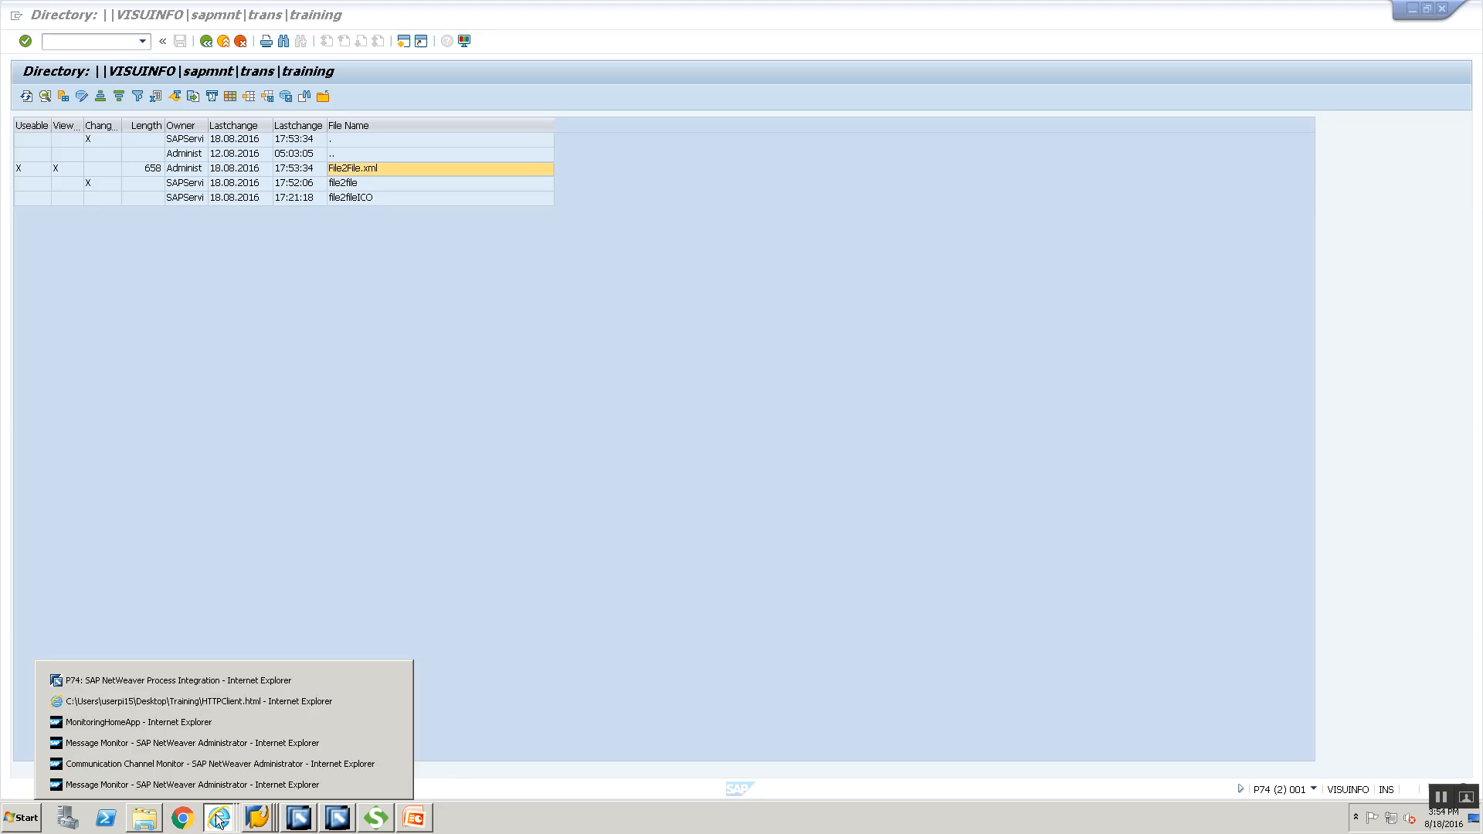
click(205, 766)
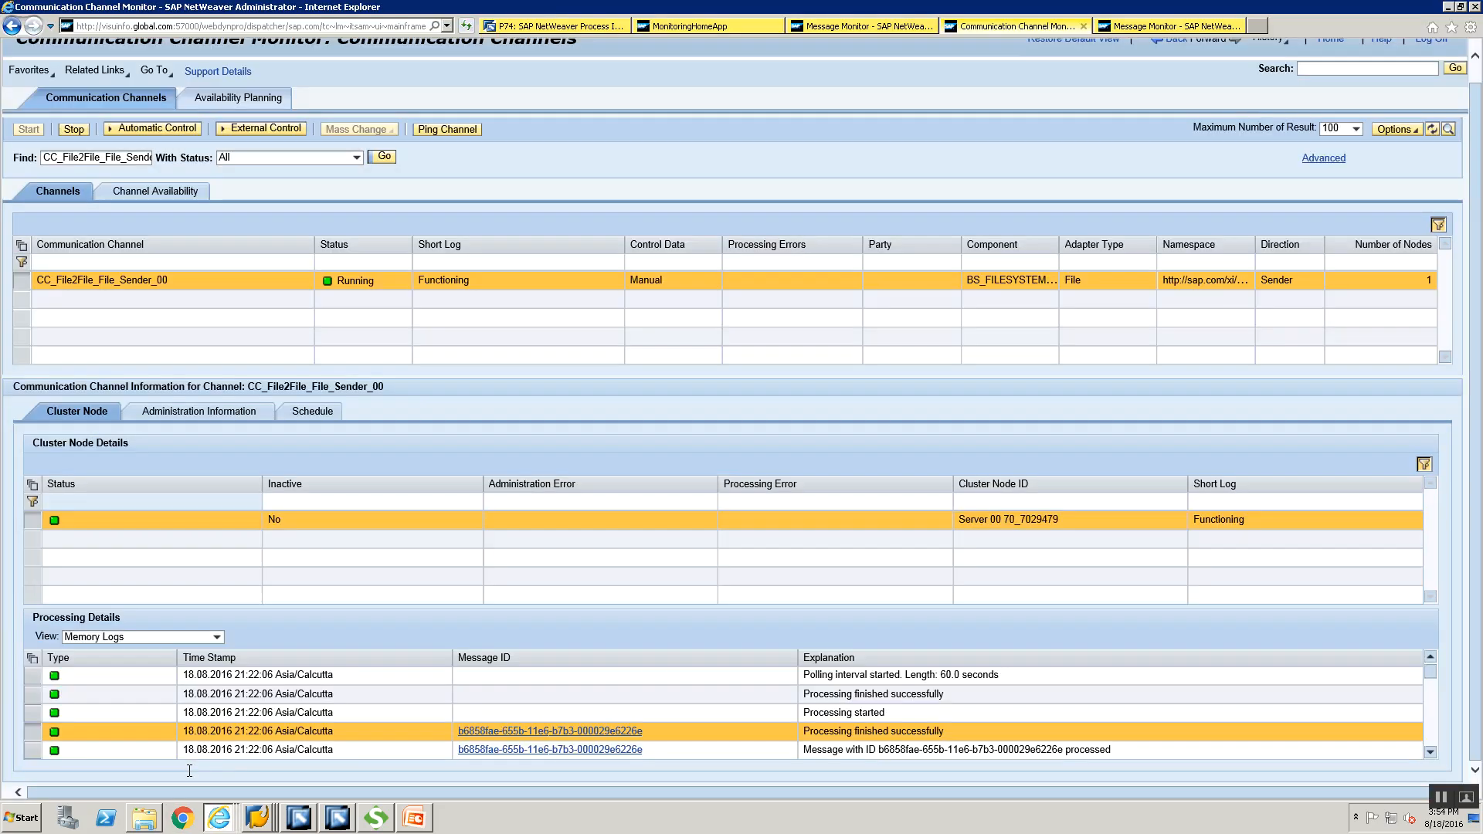
click(382, 157)
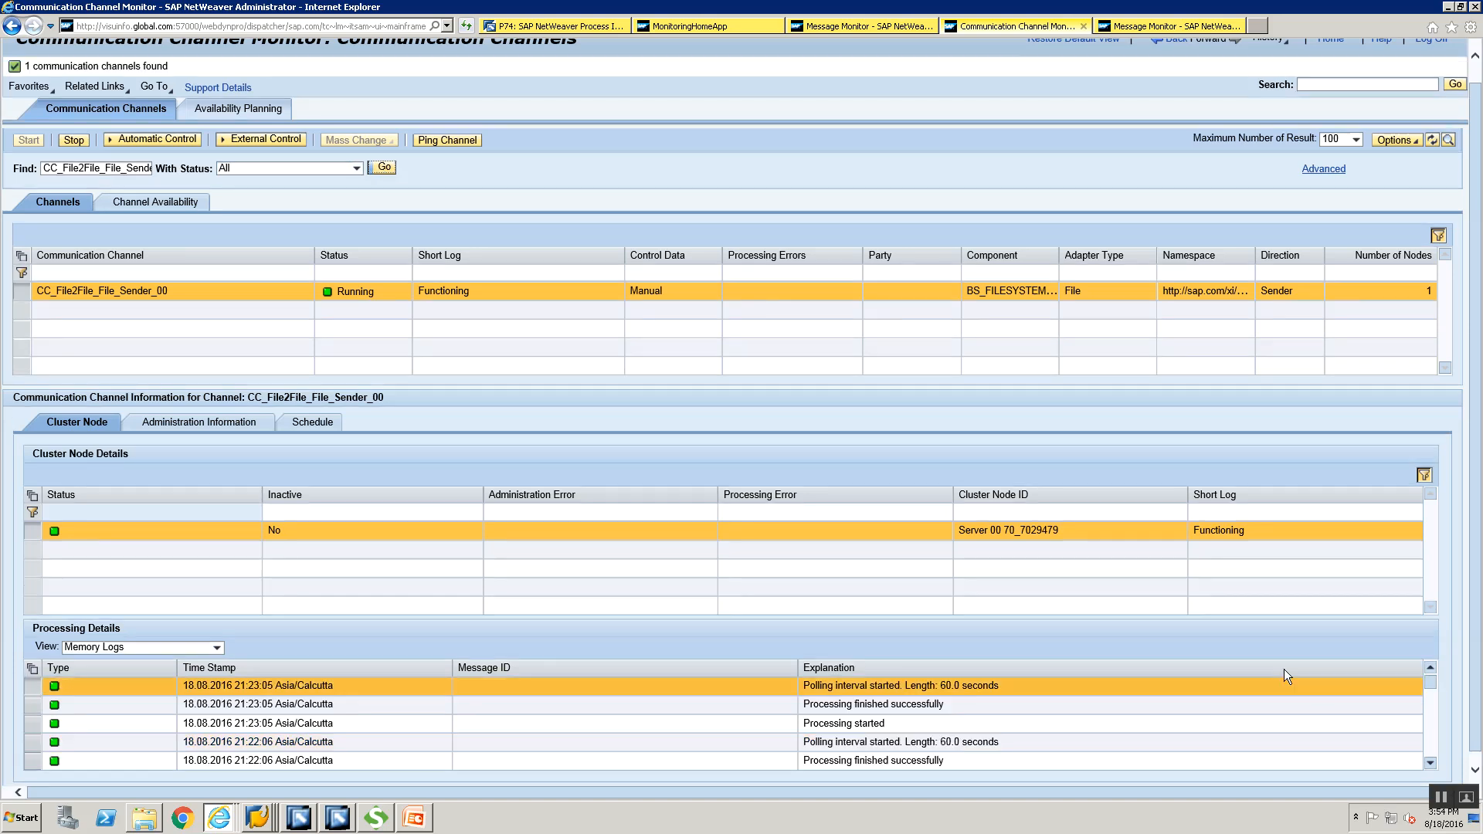
click(73, 141)
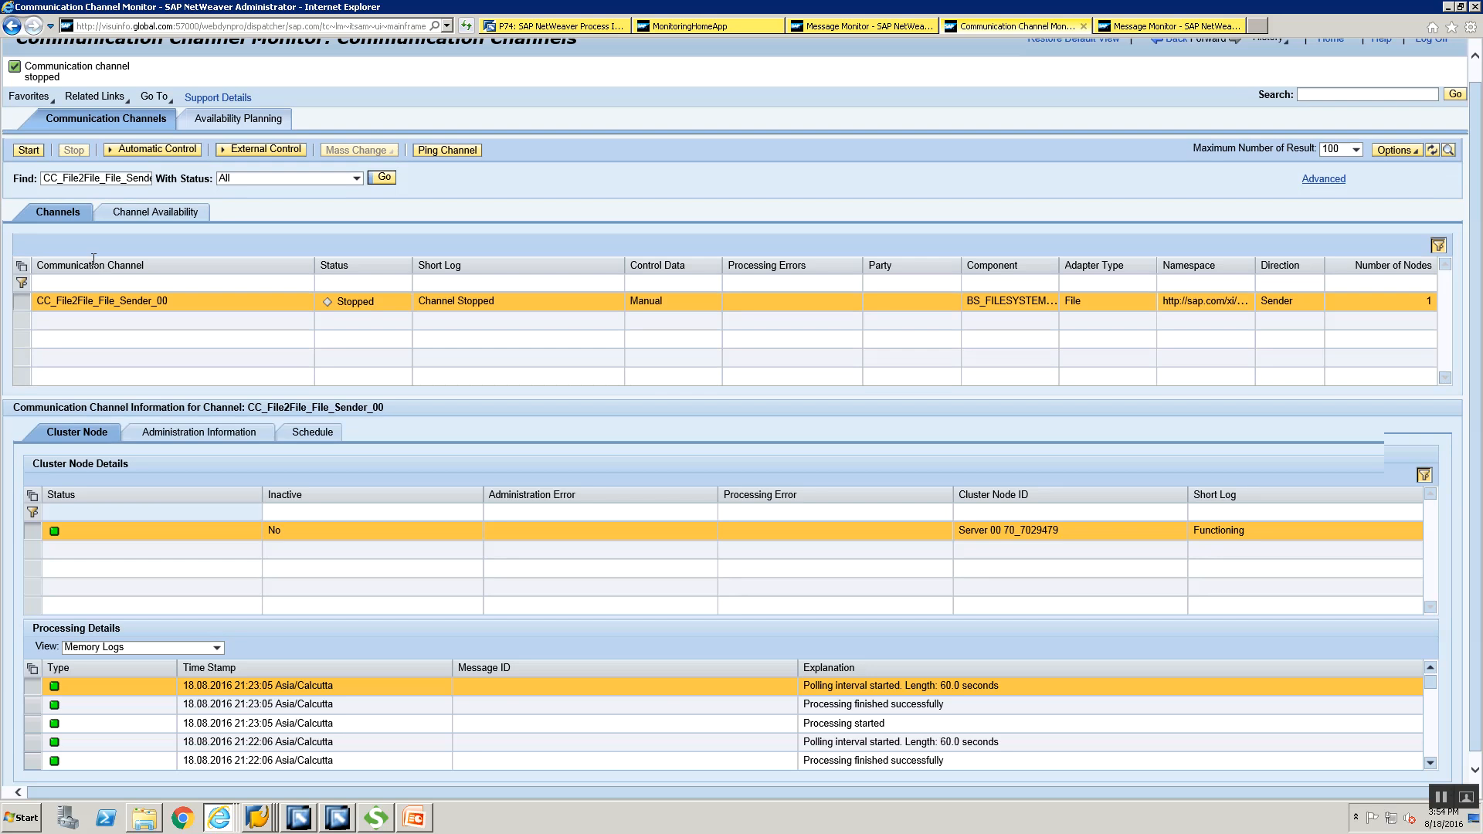
click(28, 151)
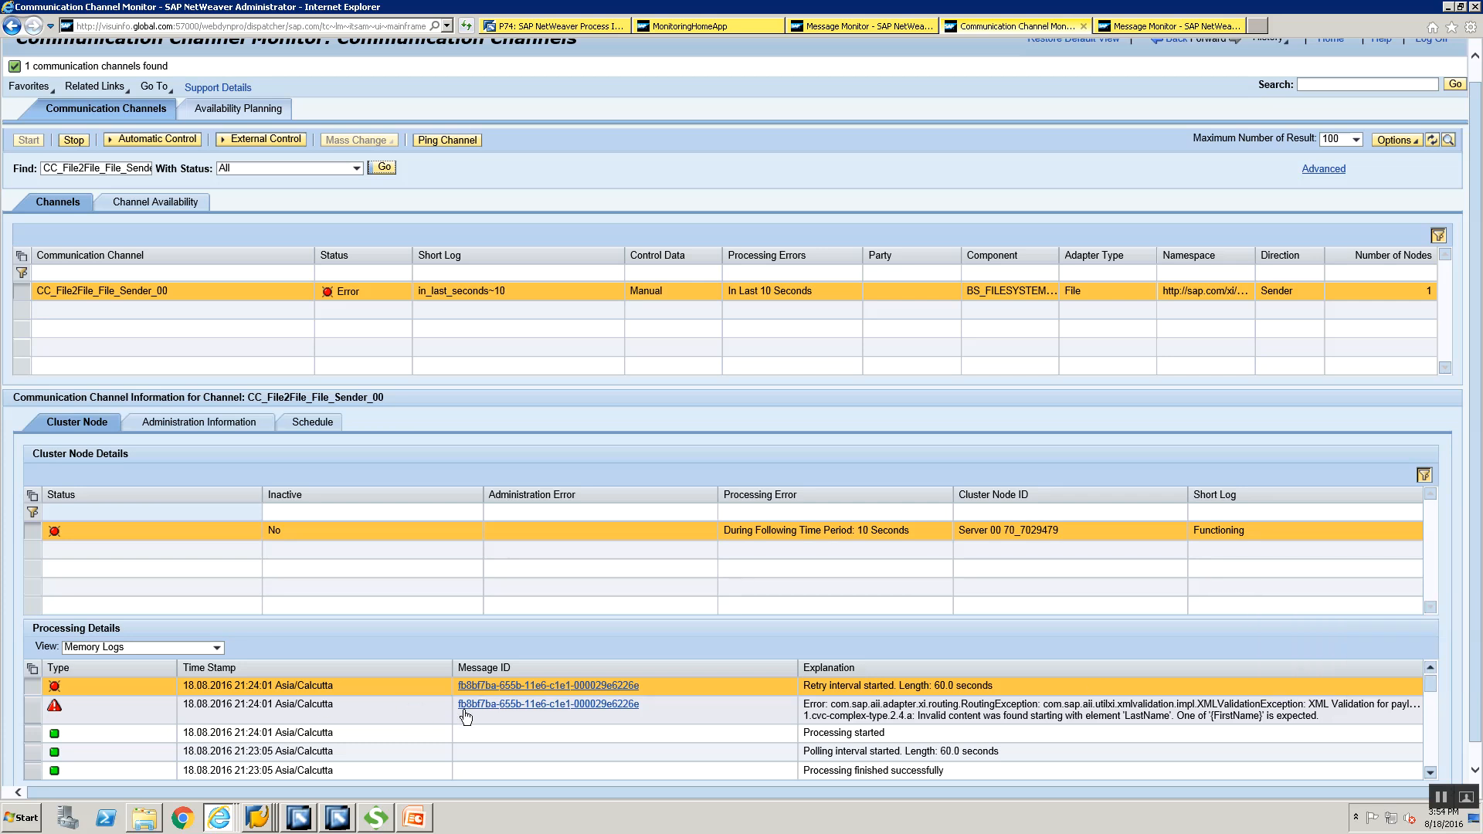
Step: Look up the failed message by its message ID in the Message Monitor, then close the message monitor pages opened for the channel's messages
click(1133, 23)
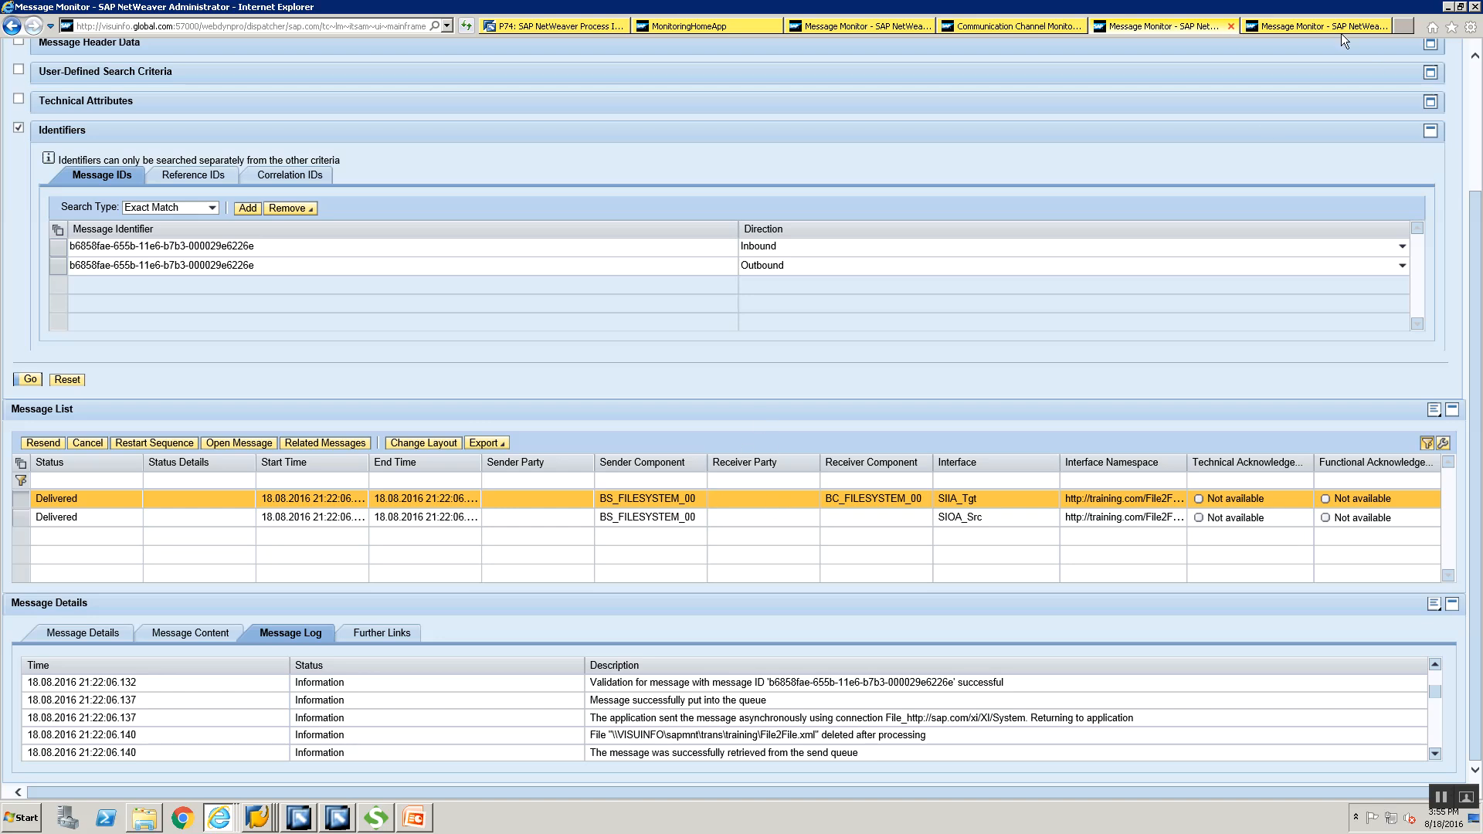
click(1230, 26)
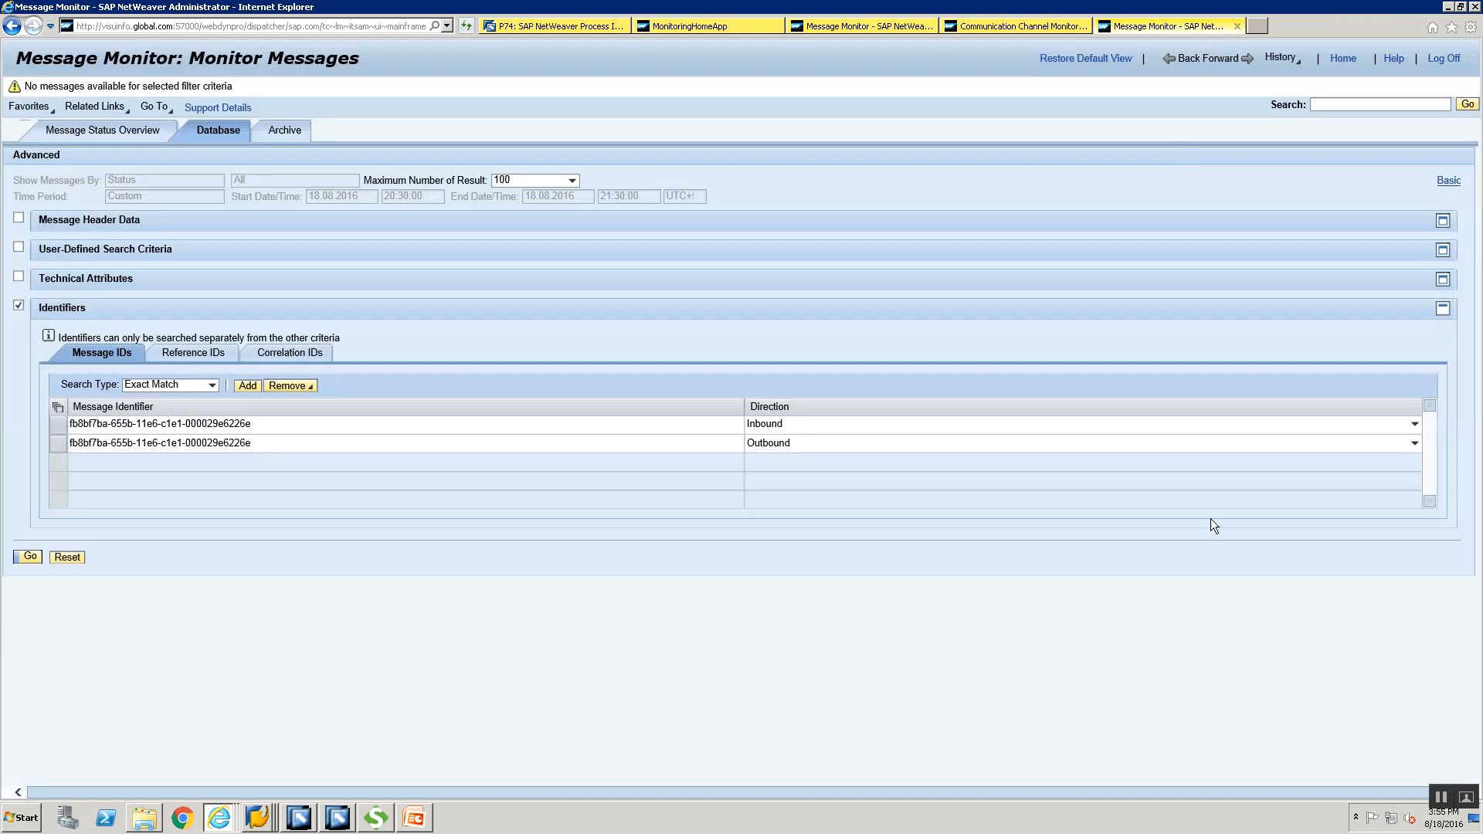
click(17, 559)
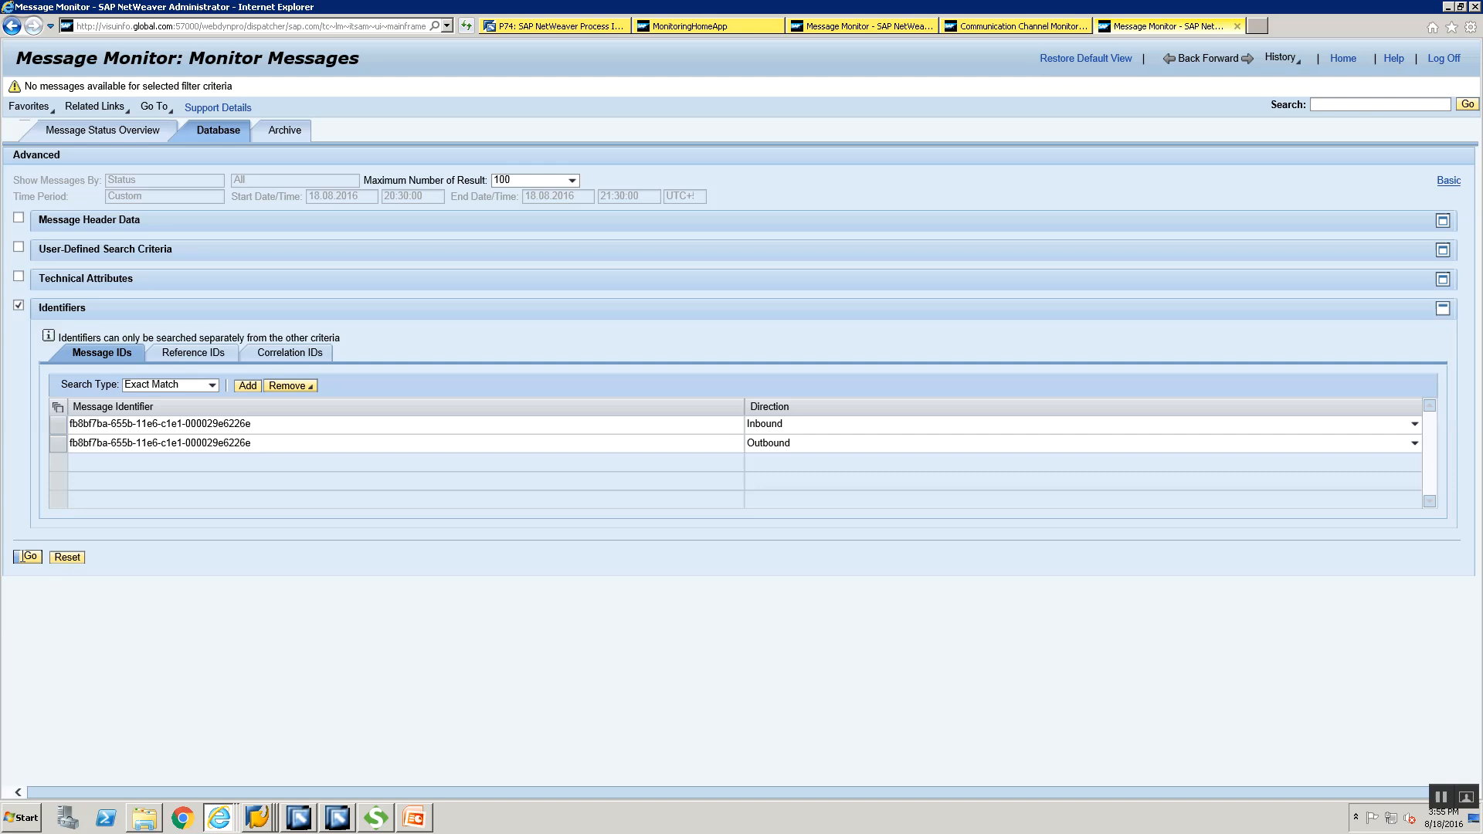
click(1237, 26)
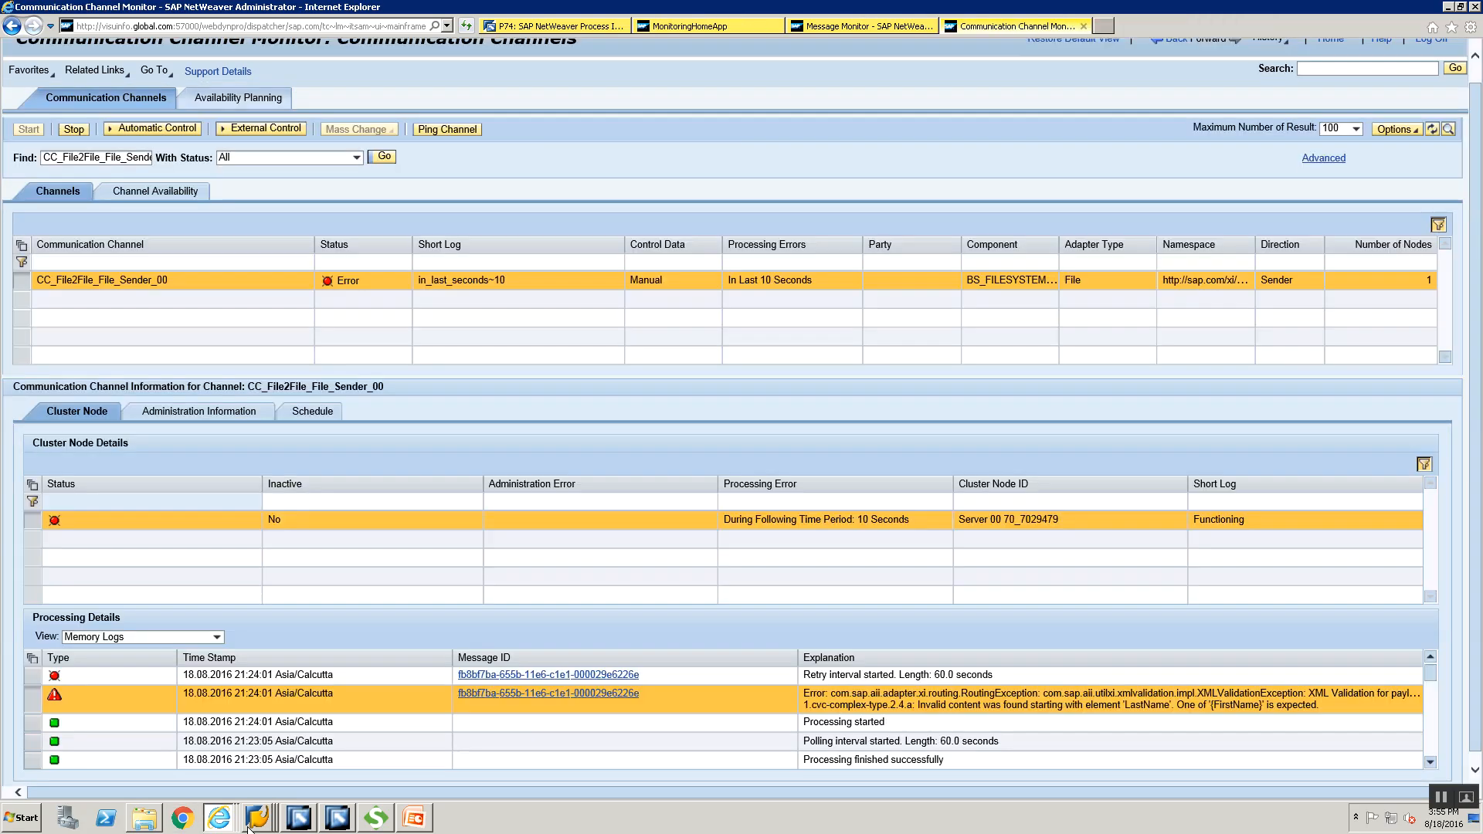
Step: Switch to the SAP directory listing for \\VISUINFO\sapmnt\trans\training and refresh it to check for File2File.xml
right_click(261, 815)
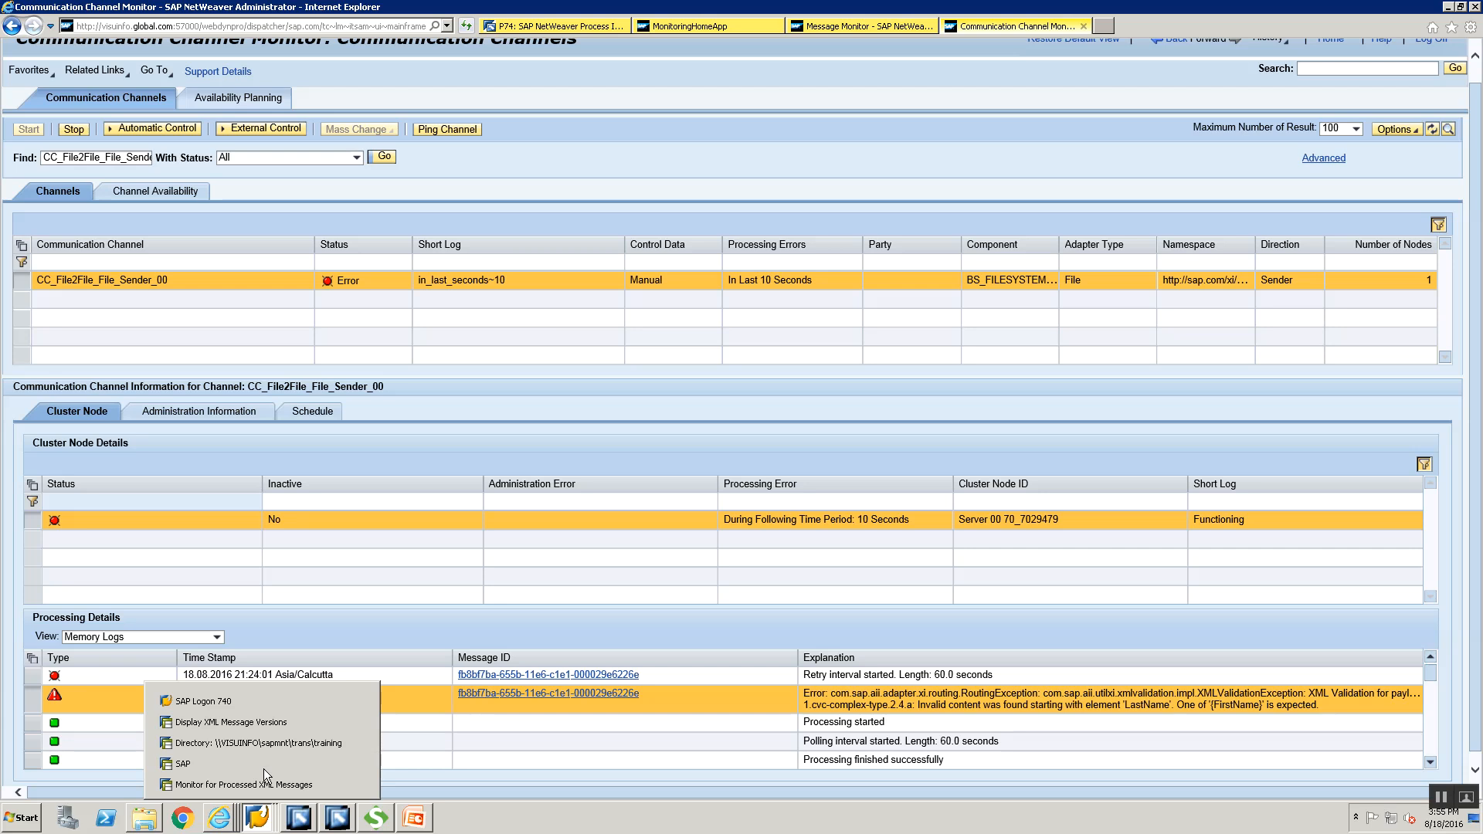
click(262, 768)
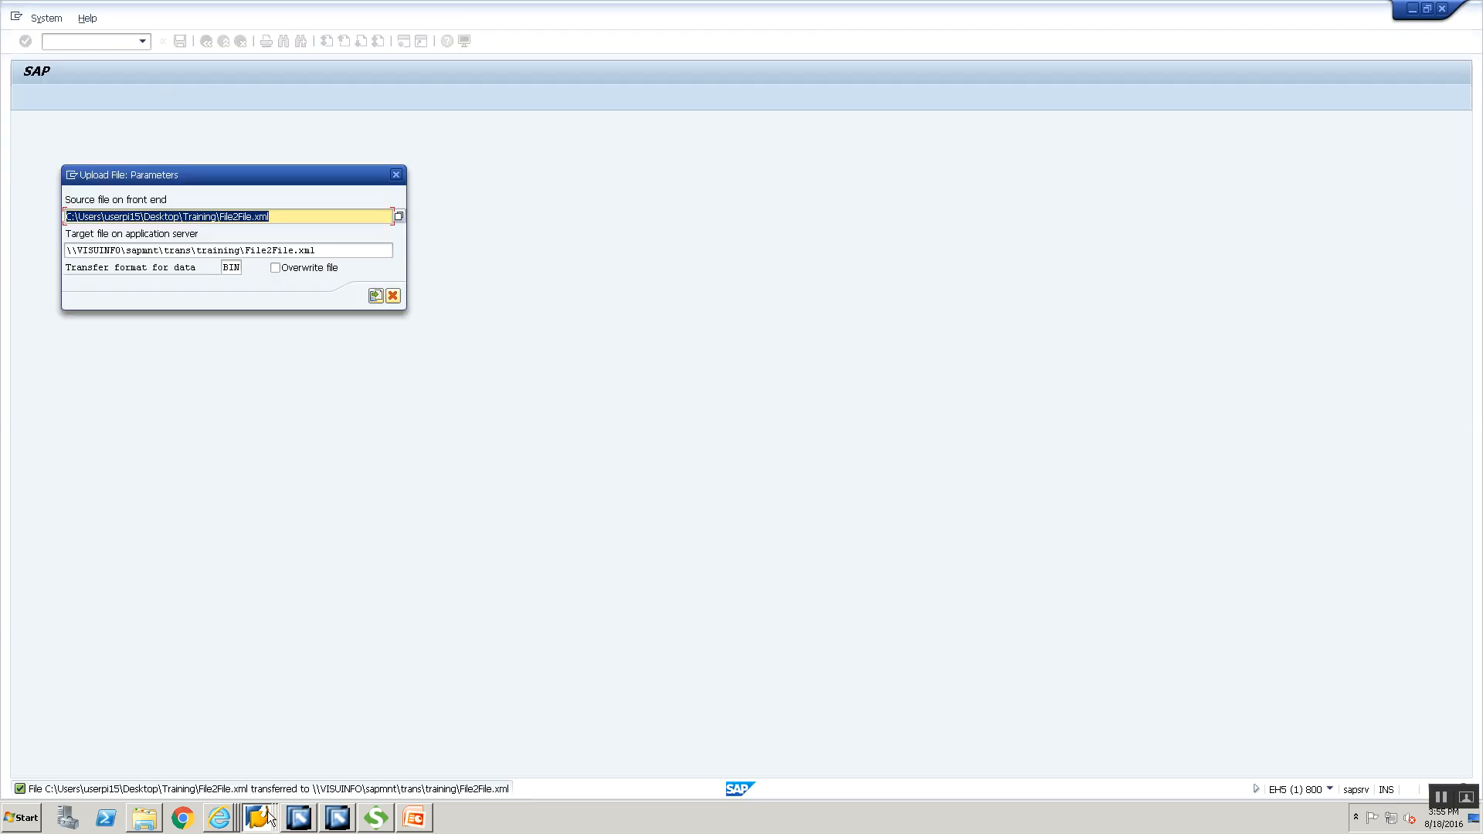
right_click(261, 815)
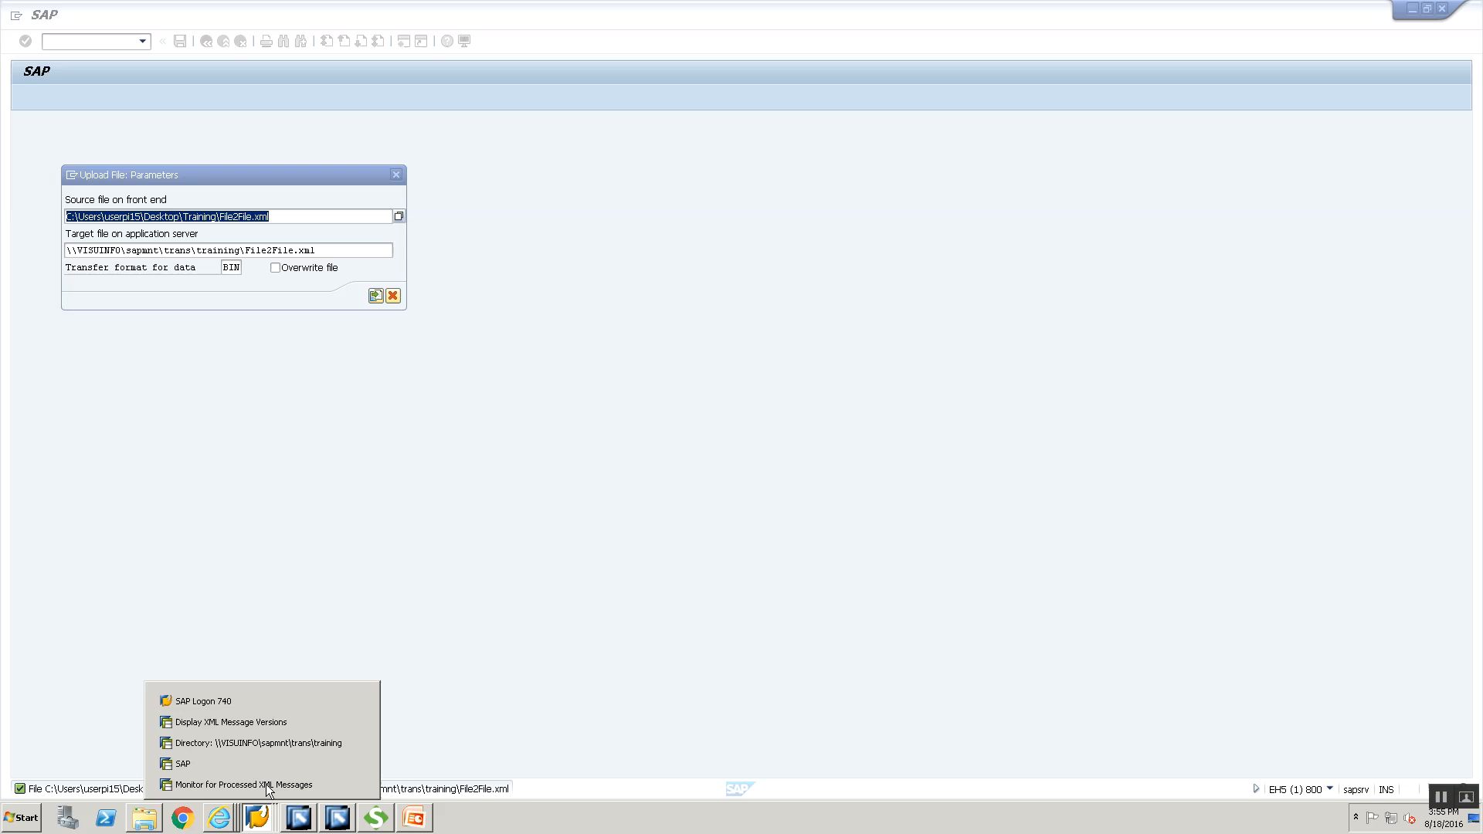
click(277, 743)
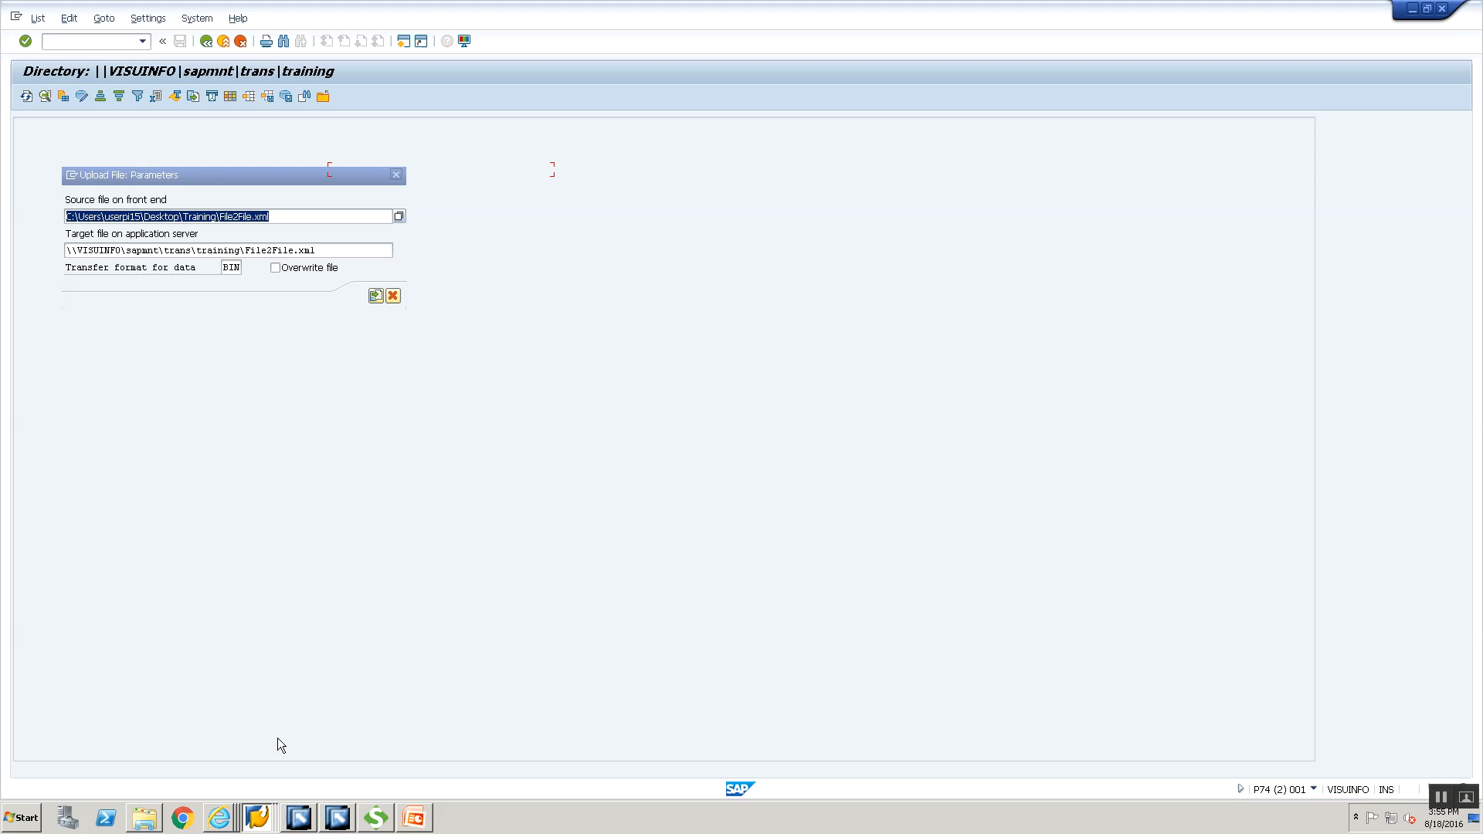
click(26, 97)
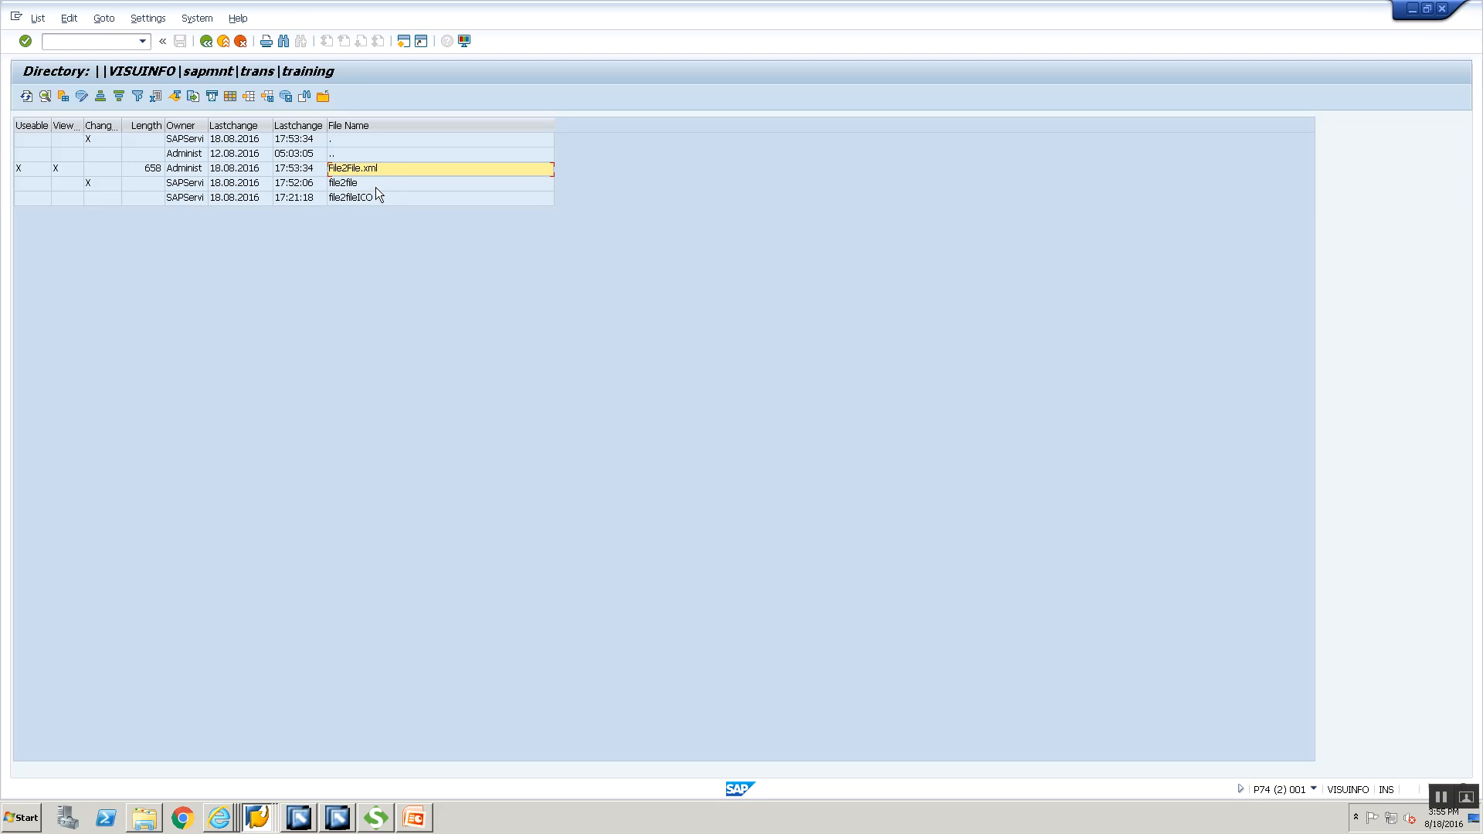
Step: Switch to the Integration Builder, set the SIOA_Src sender agreement's schema validation to Validation by Integration Engine, and save it
click(306, 817)
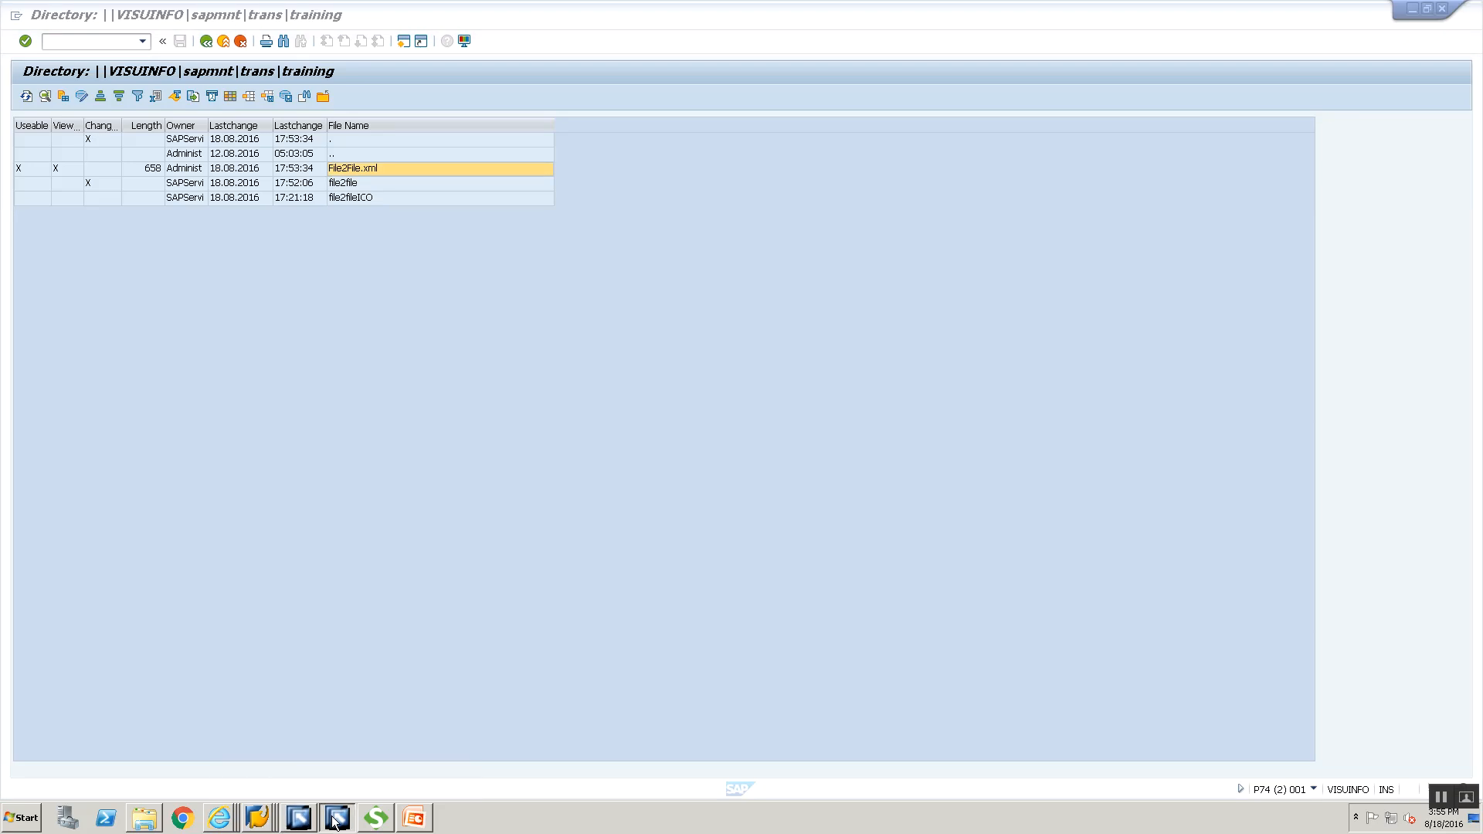
click(335, 818)
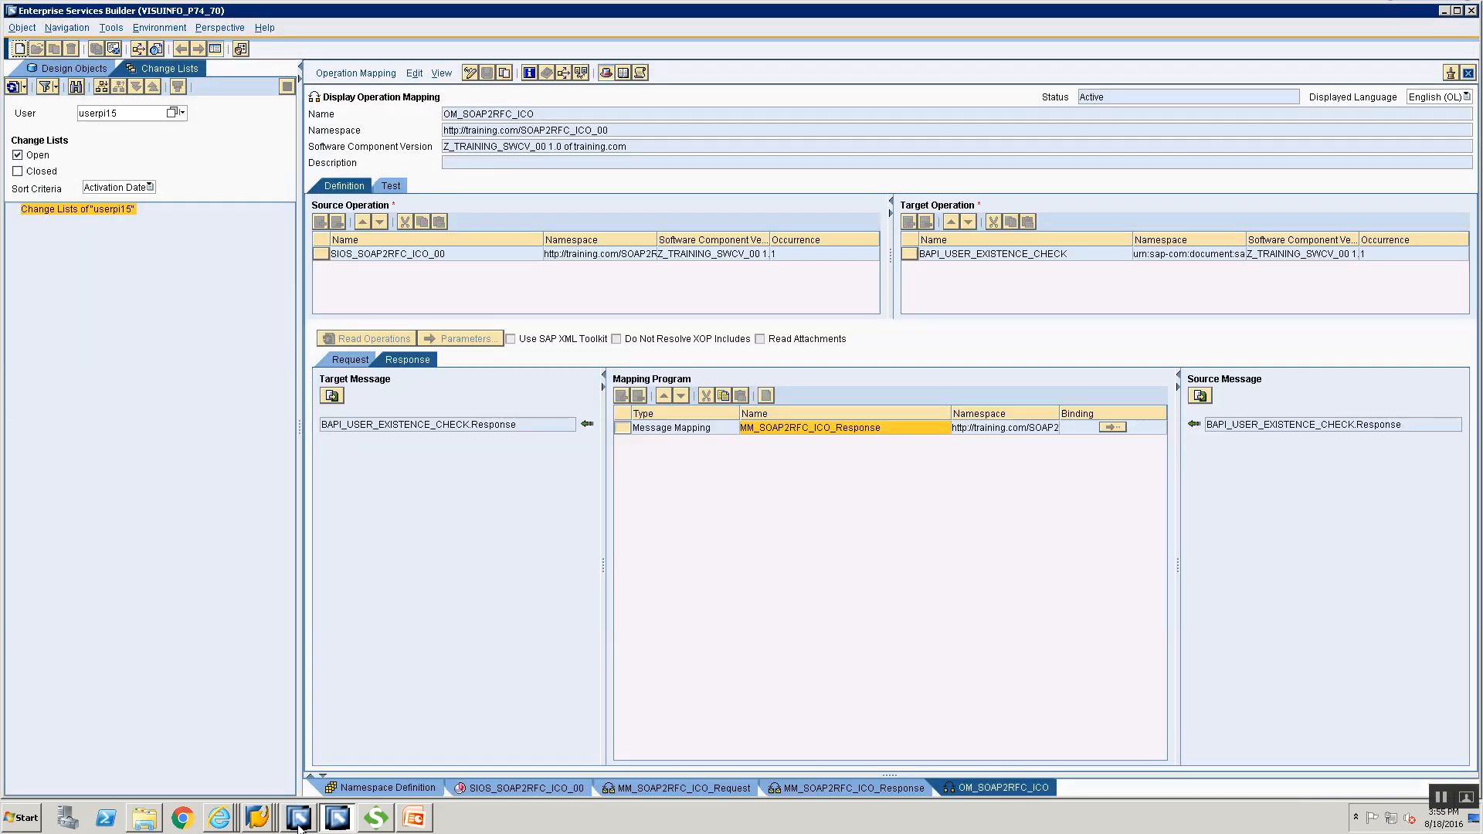
click(300, 825)
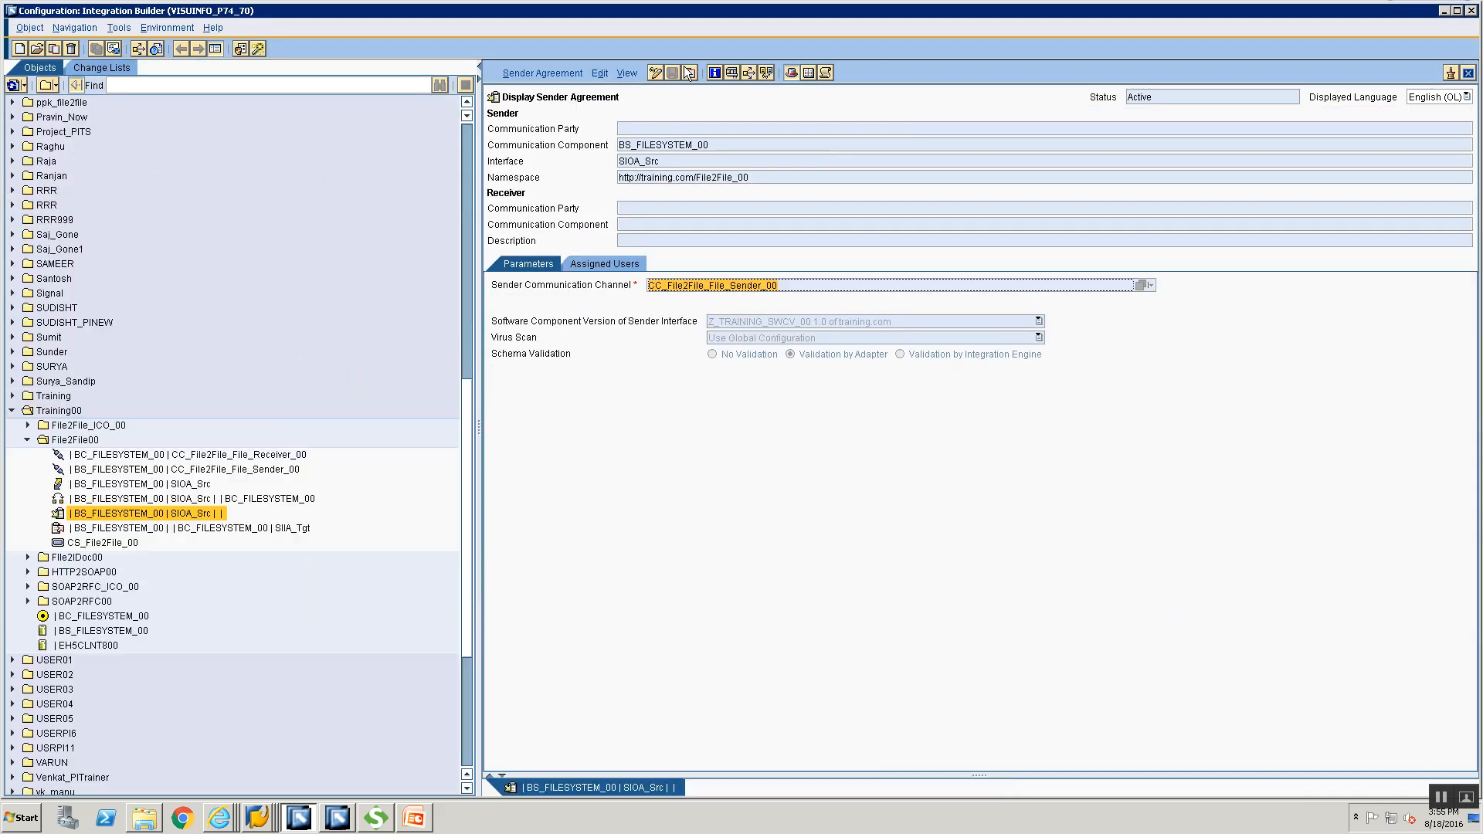
click(655, 72)
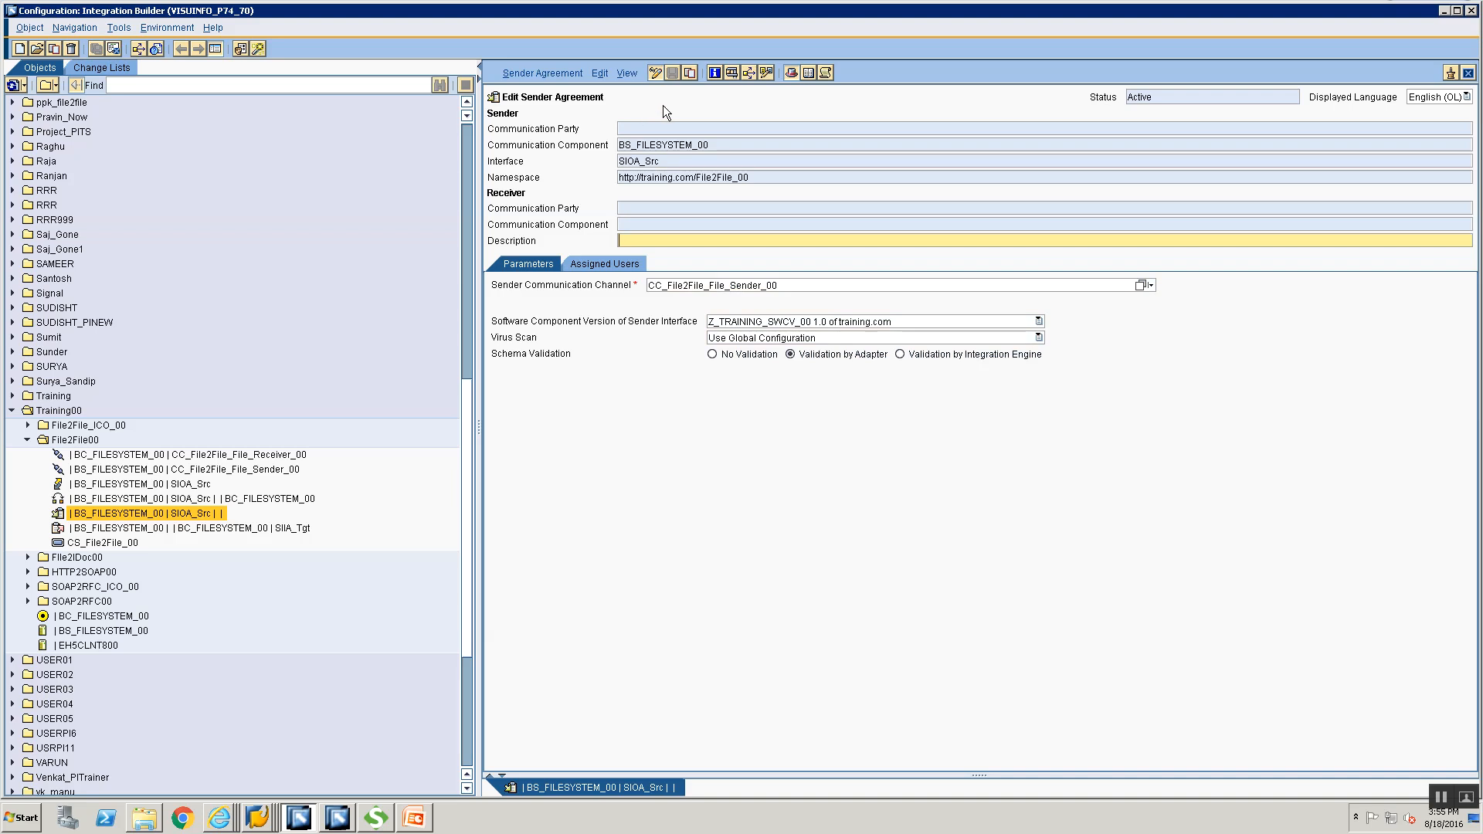
click(900, 355)
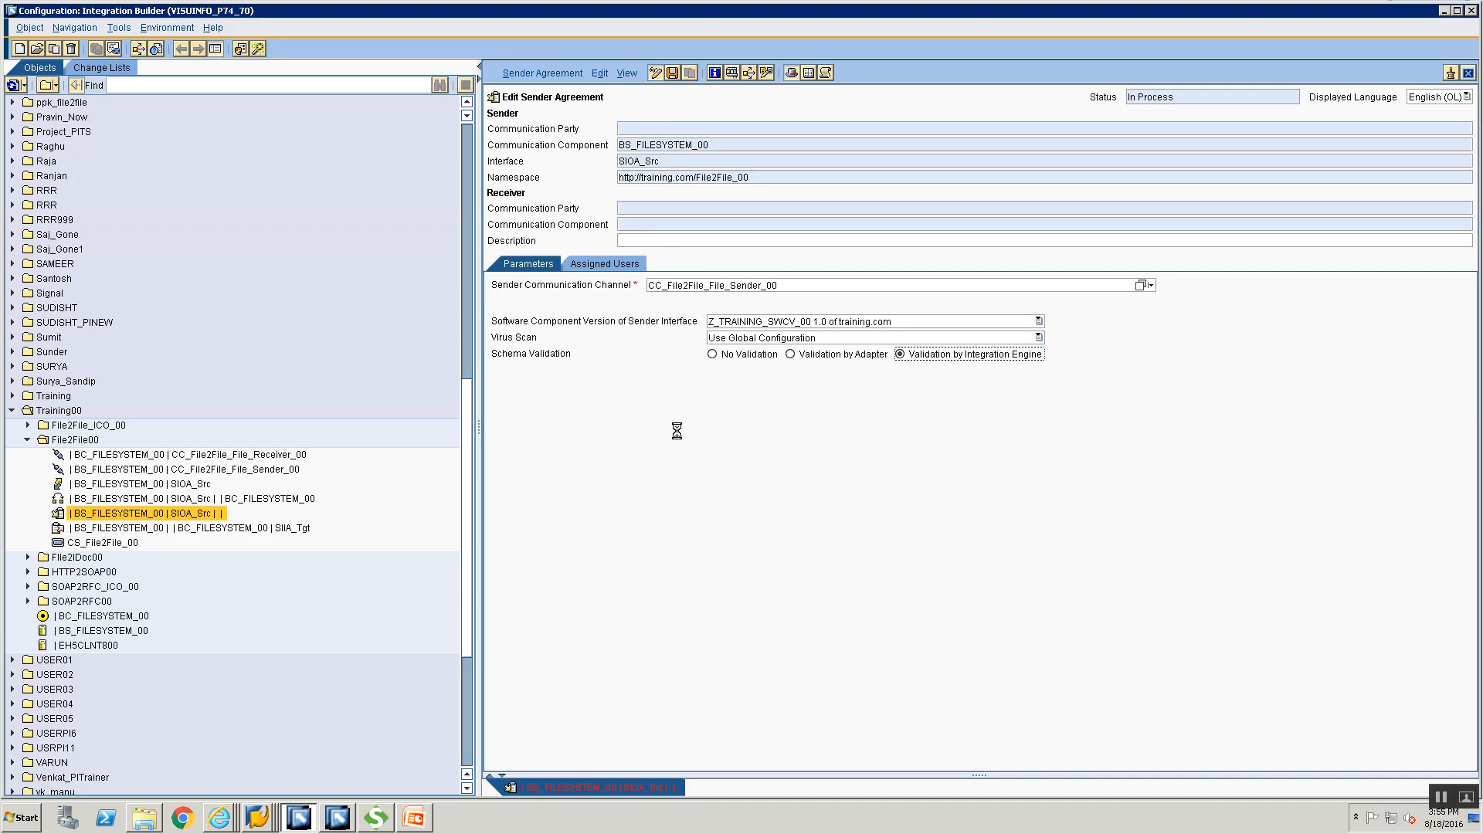
key(ctrl+s)
Step: Activate the sender agreement's change in the Standard change list and dismiss the activation message
click(522, 73)
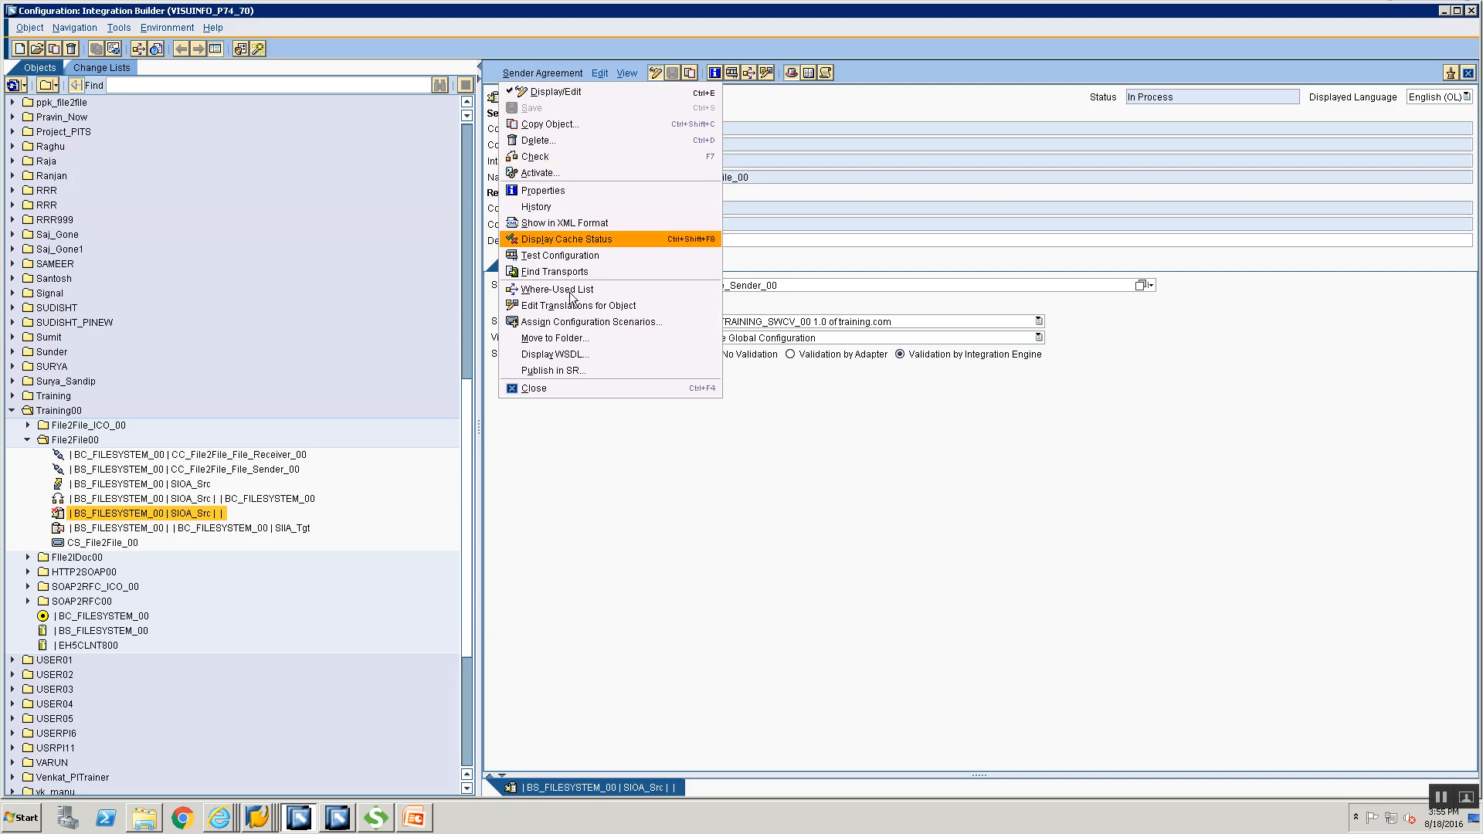
click(558, 174)
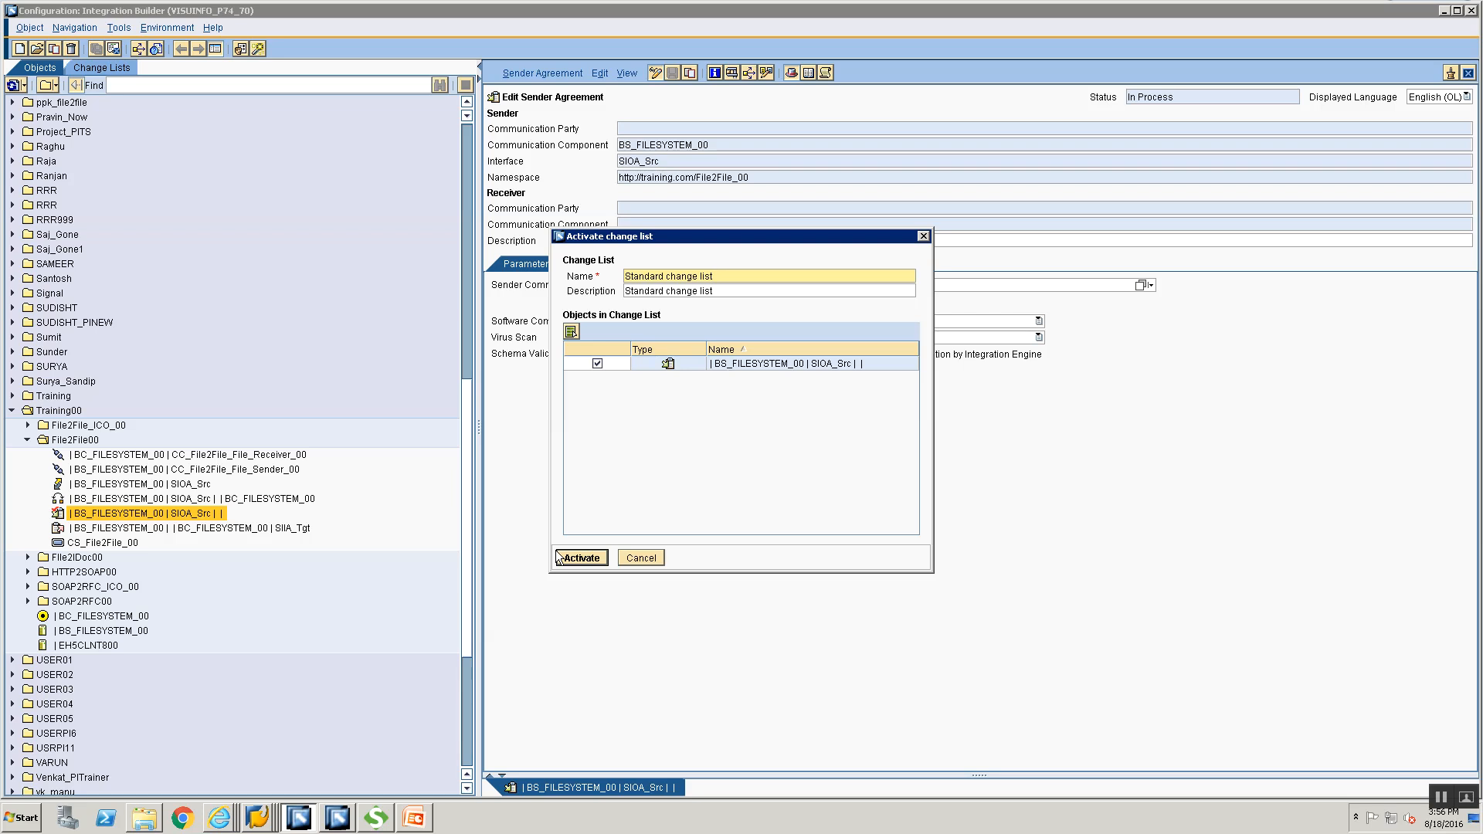
click(580, 558)
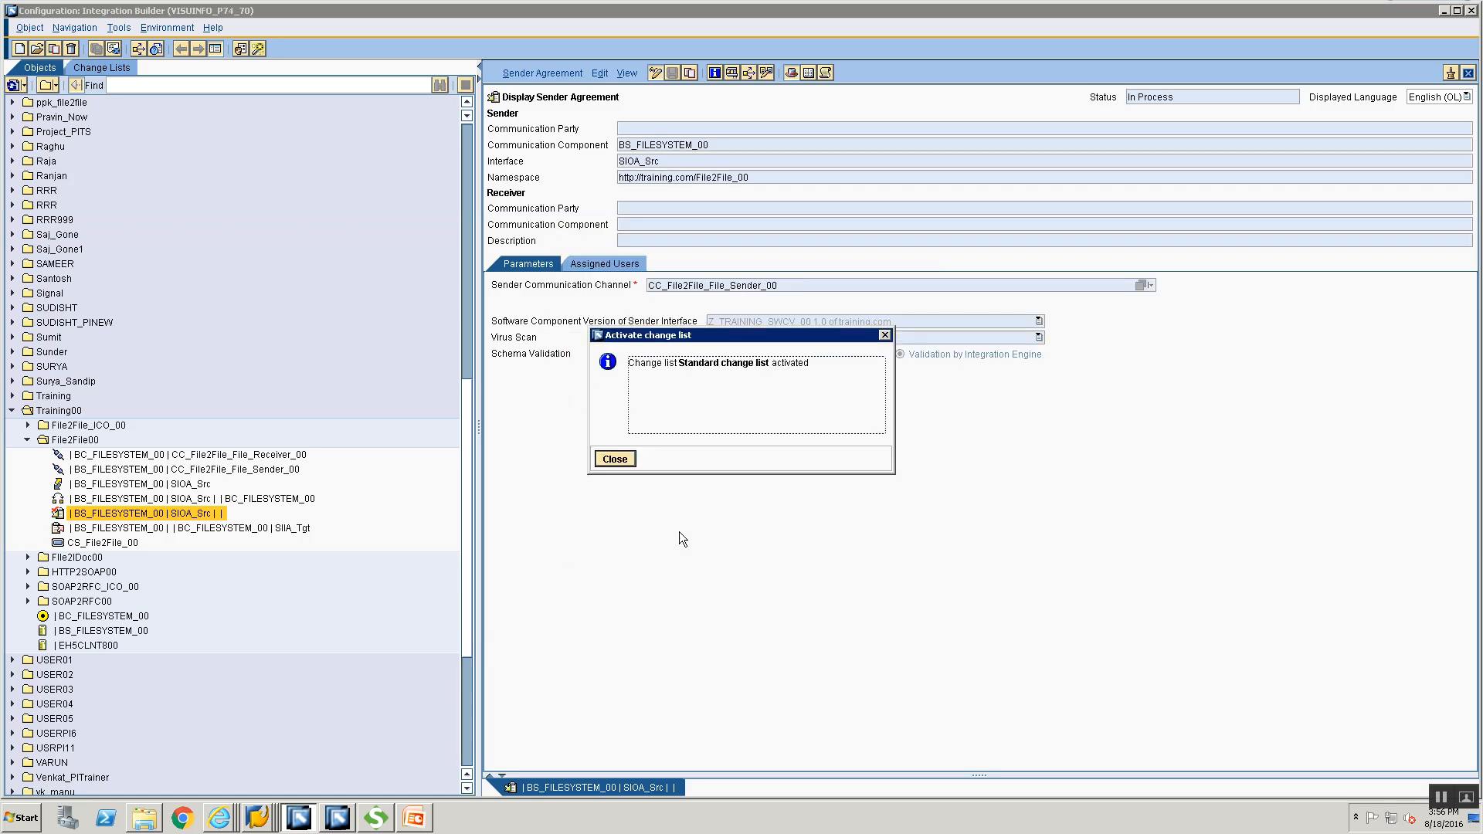
key(Return)
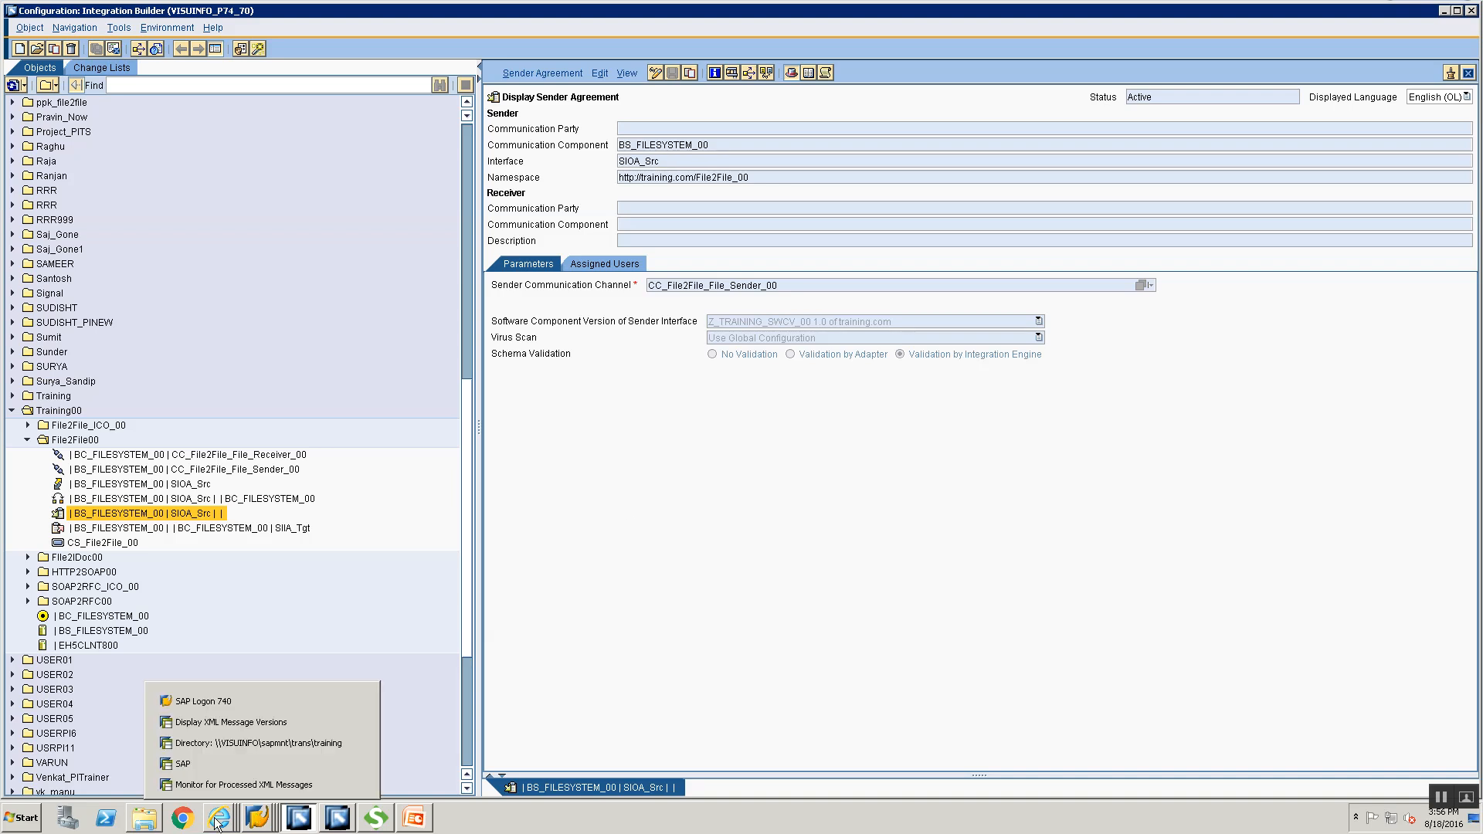
Step: Switch to the Communication Channel Monitor in Internet Explorer, stop and restart CC_File2File_File_Sender_00, and repeat the channel search
click(217, 819)
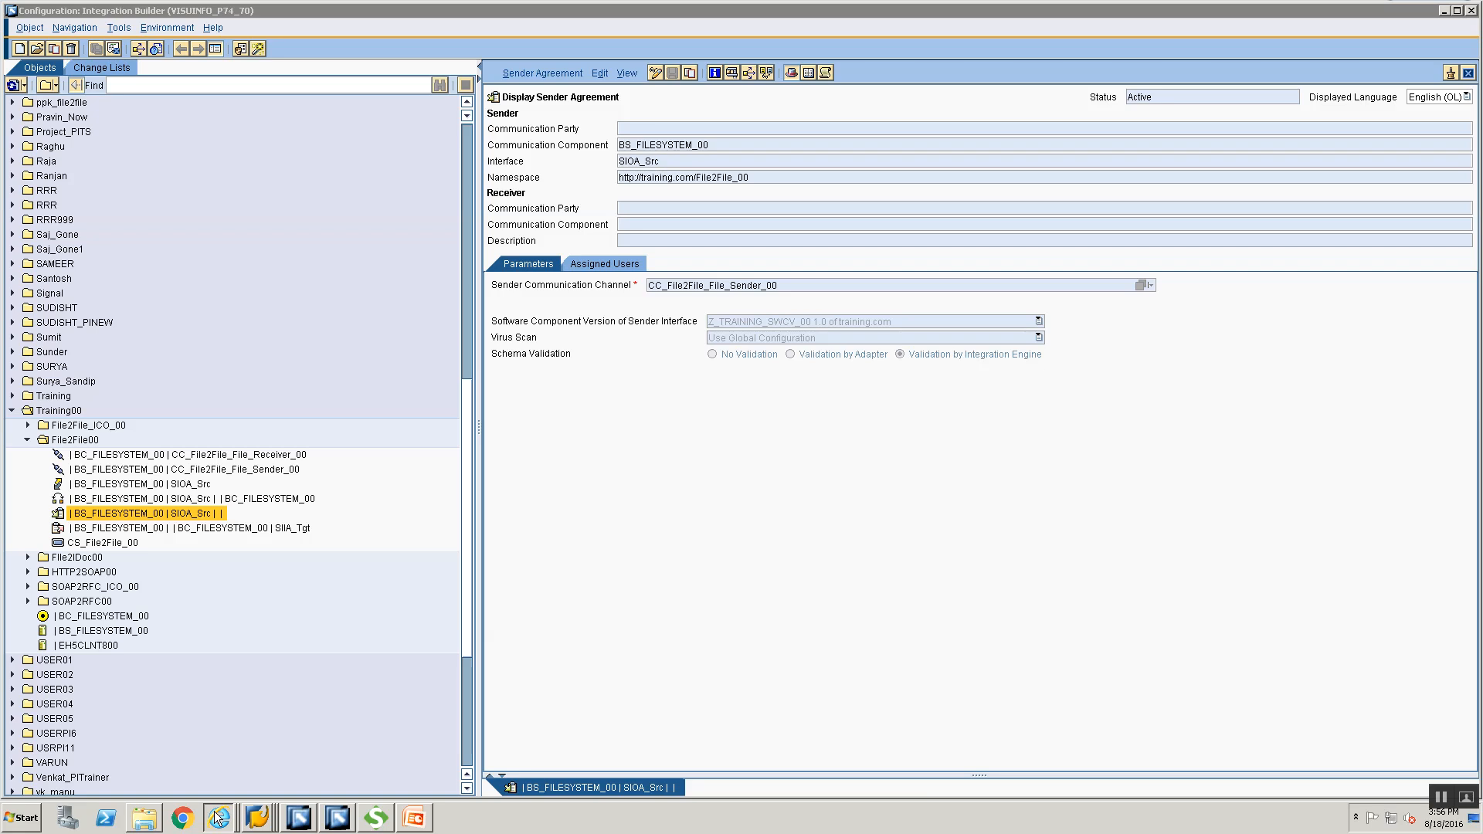
click(218, 817)
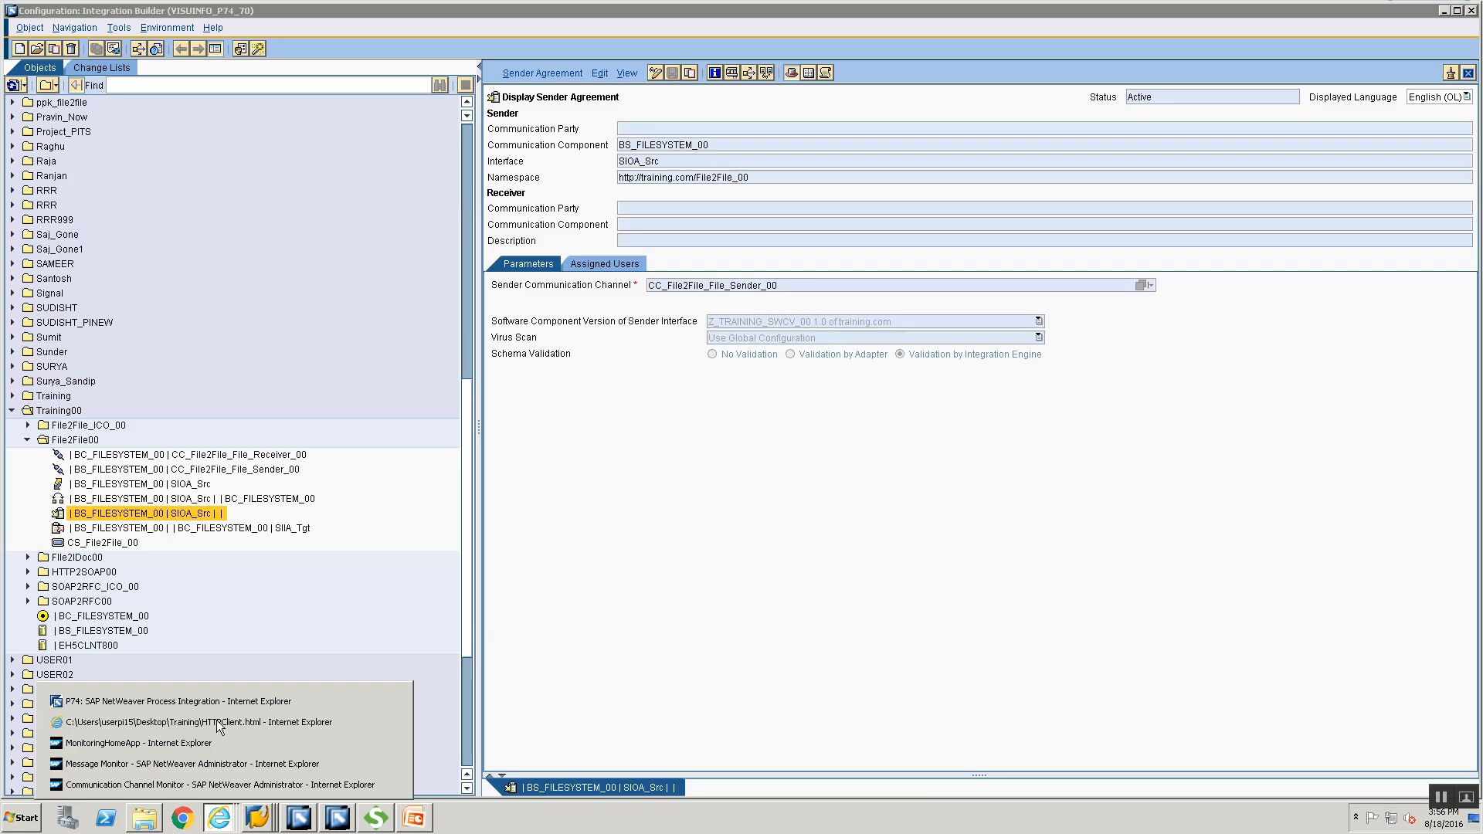
click(185, 785)
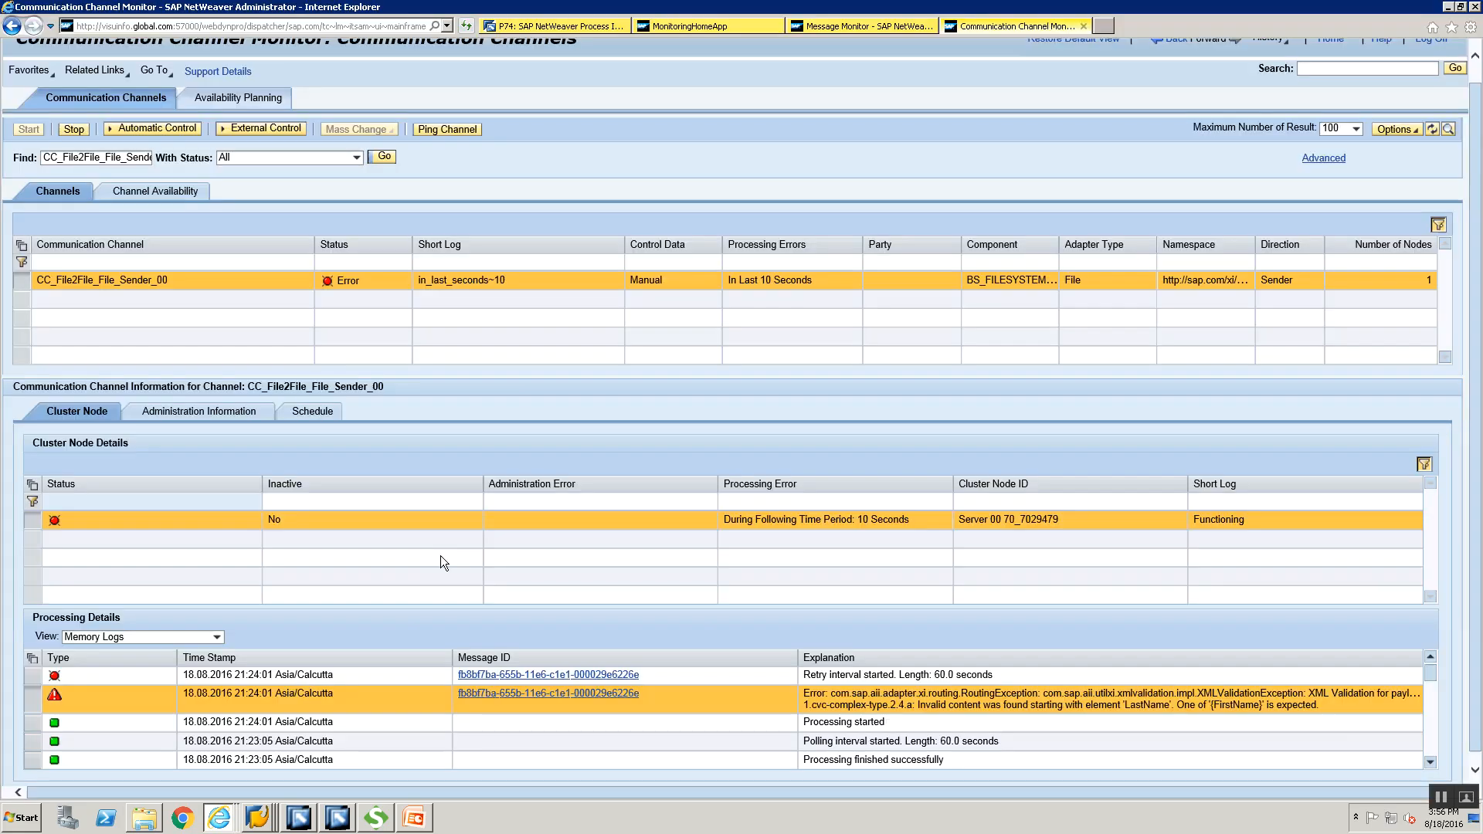
click(71, 130)
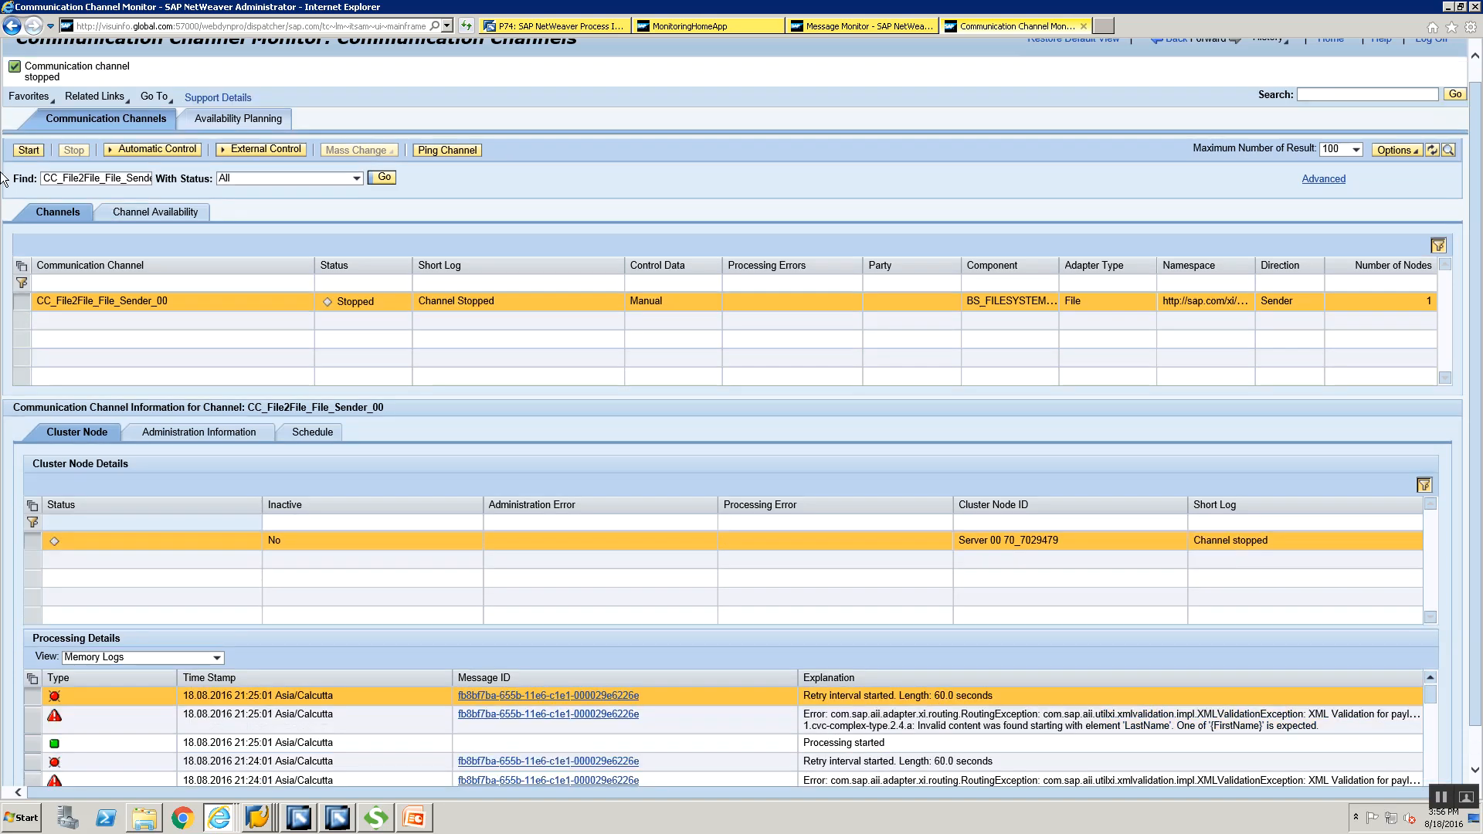
click(28, 151)
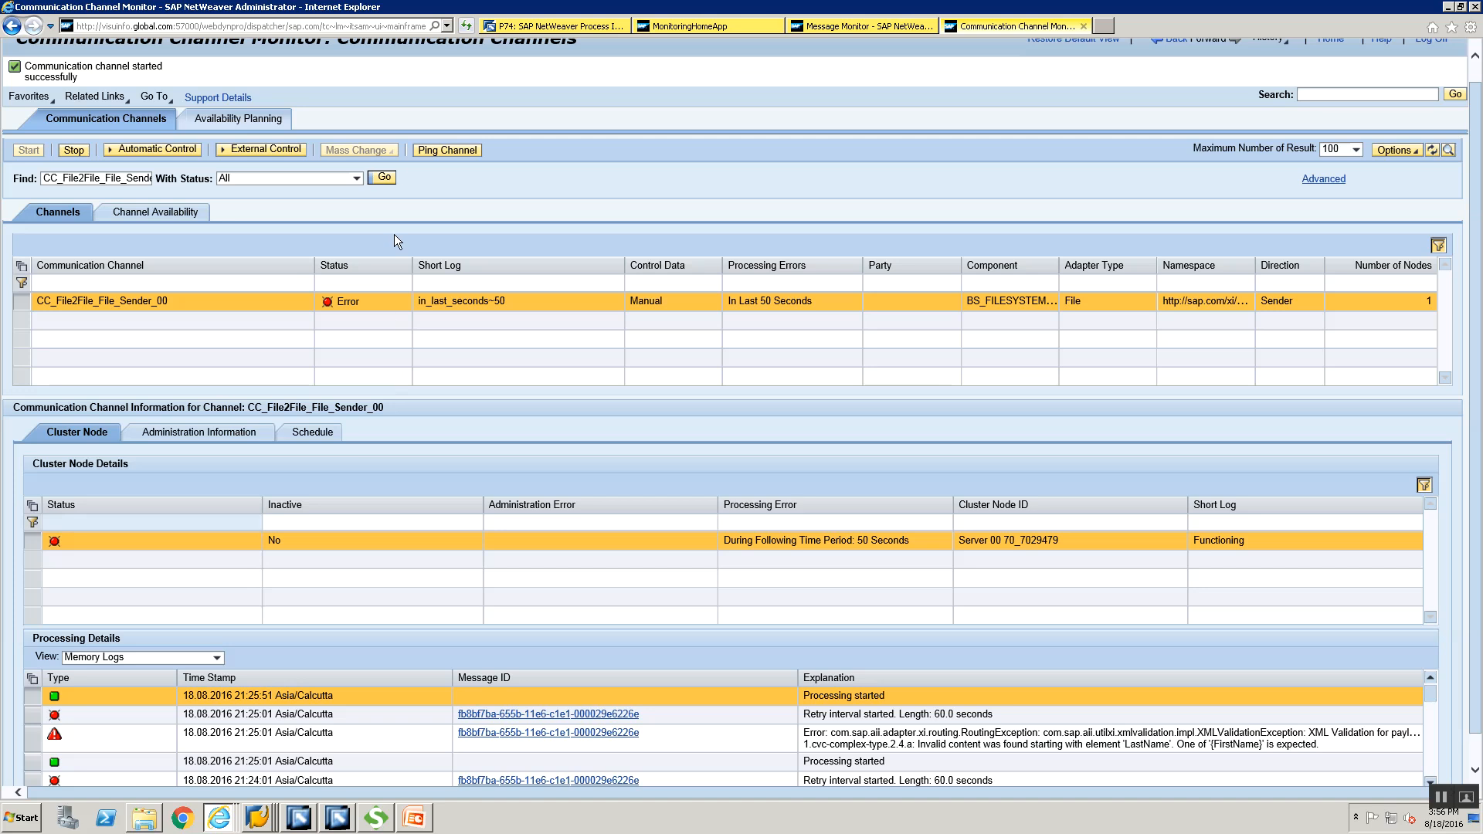
click(384, 176)
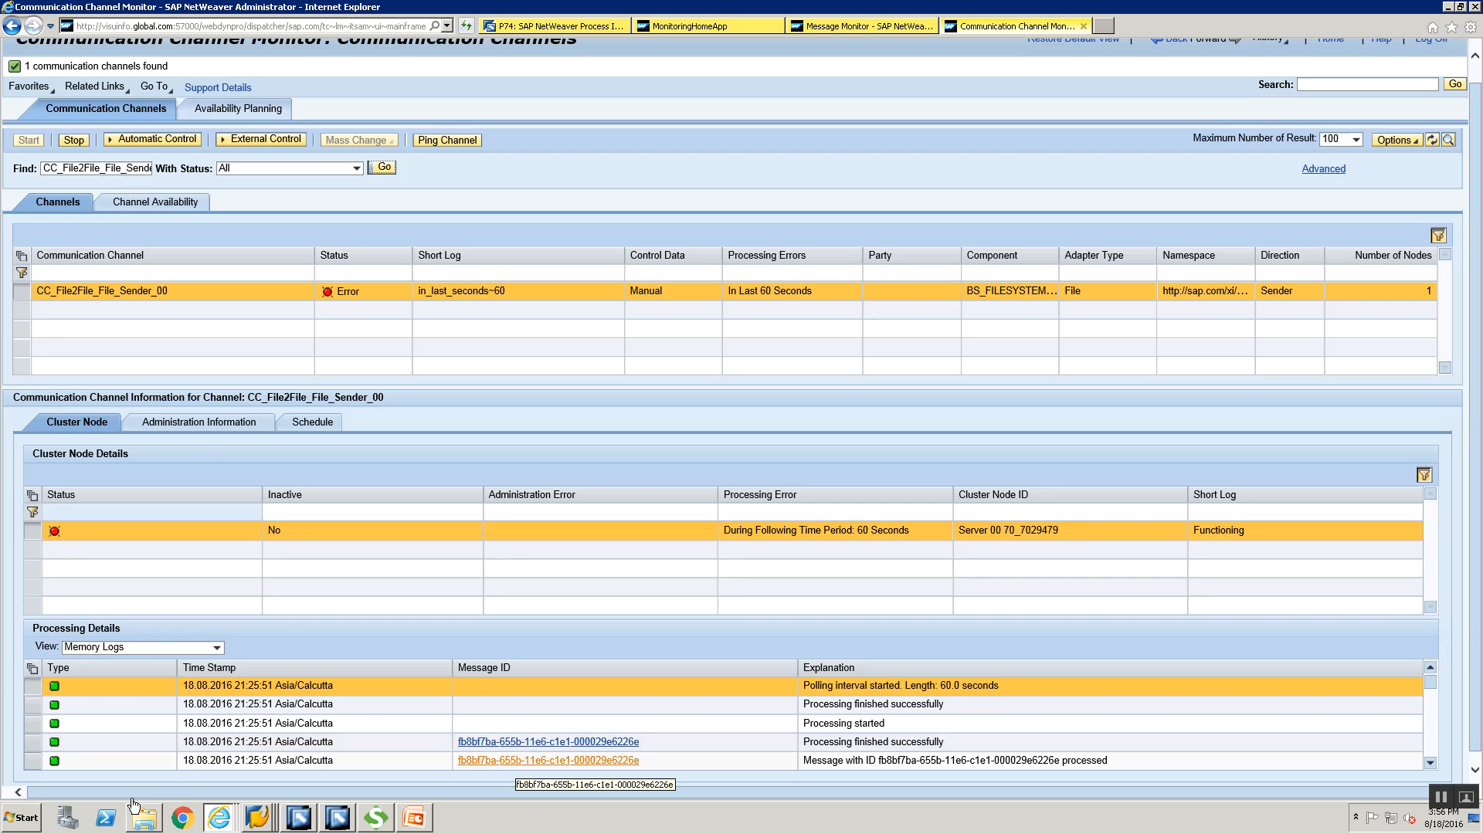
Step: Switch to the SAP Monitor for Processed XML Messages, refresh it, and examine the validation error of the latest File2File_00 message
click(248, 824)
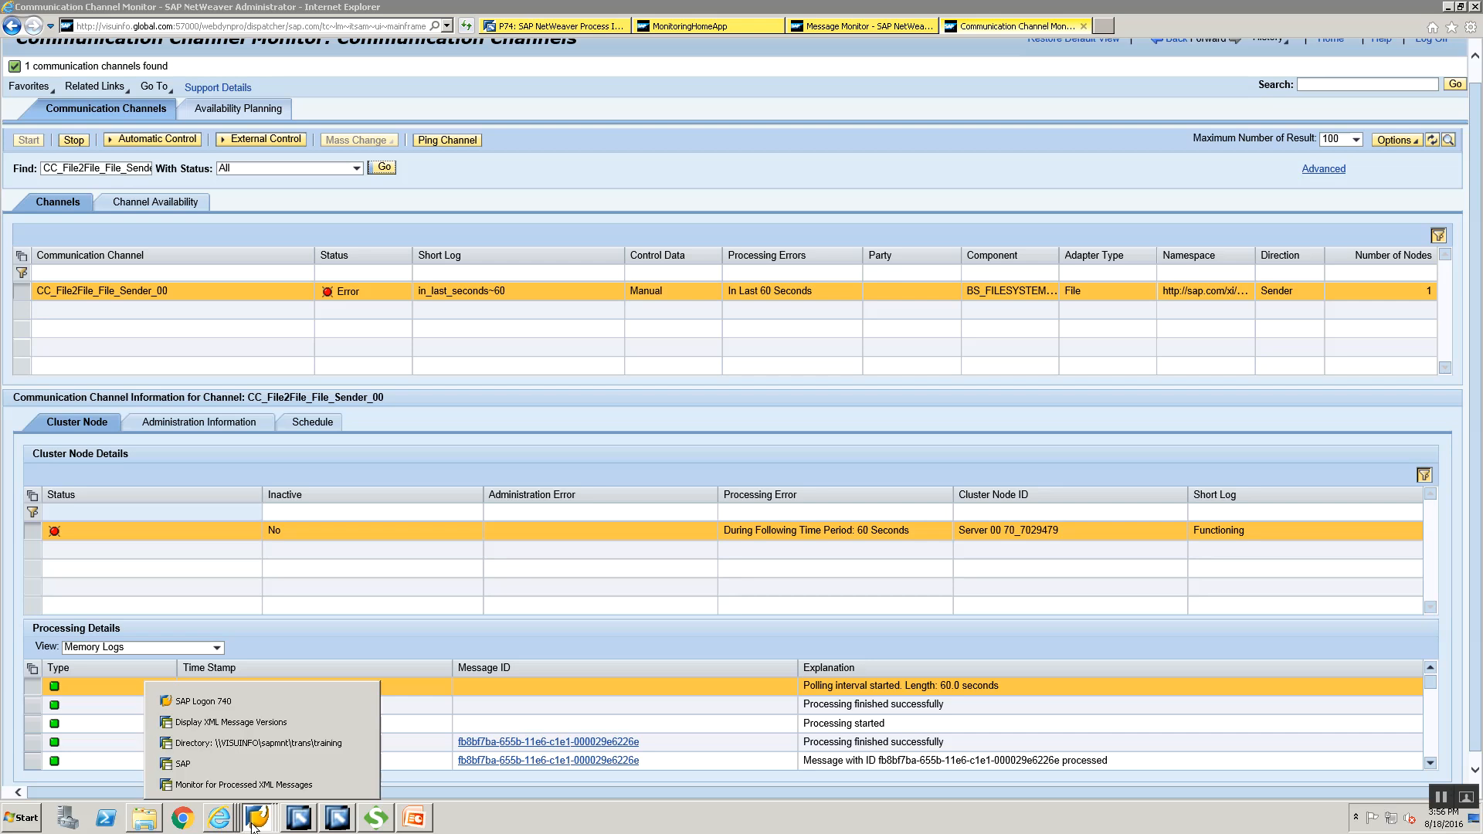
click(258, 787)
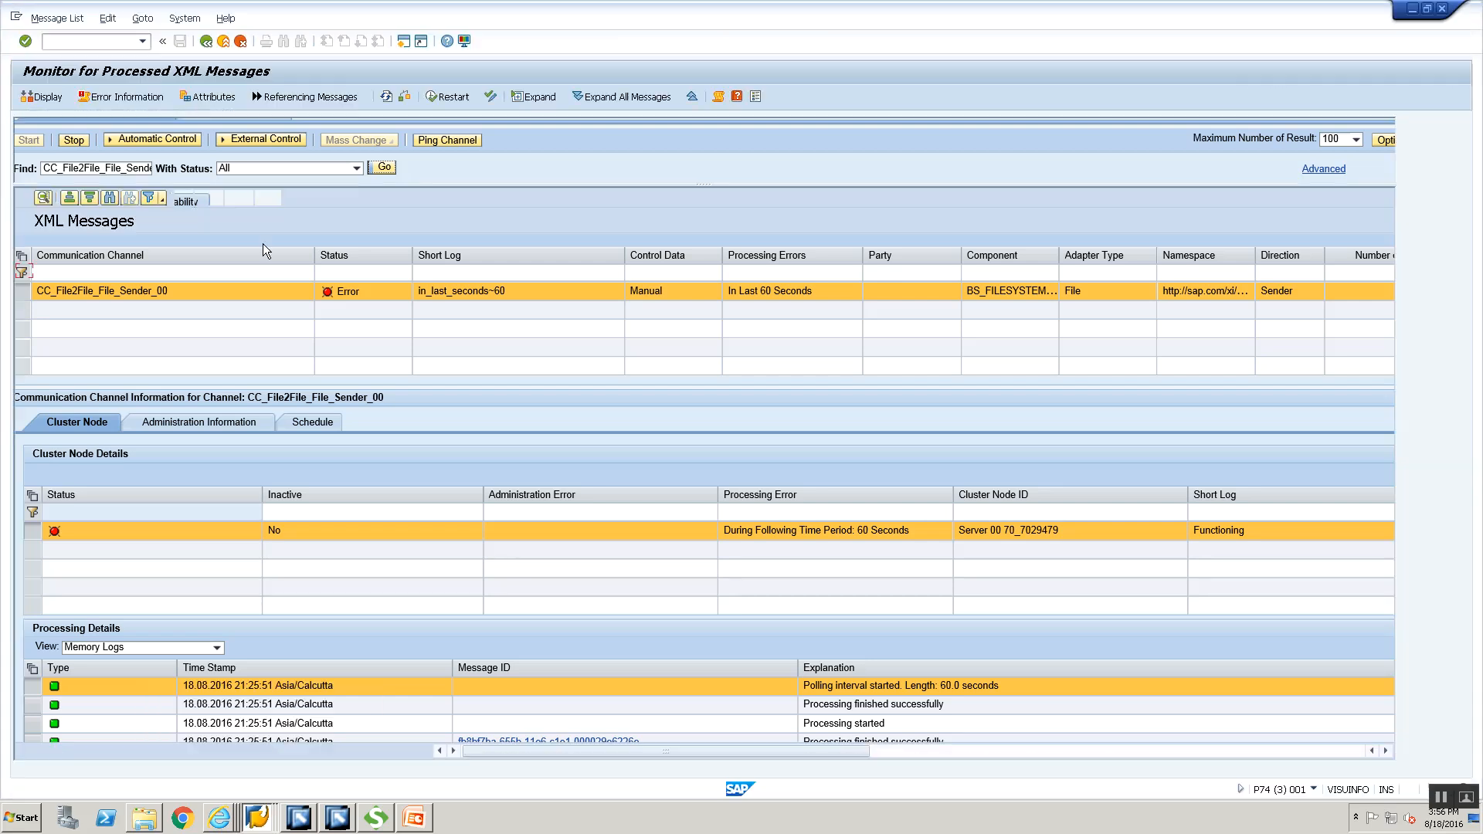
click(385, 97)
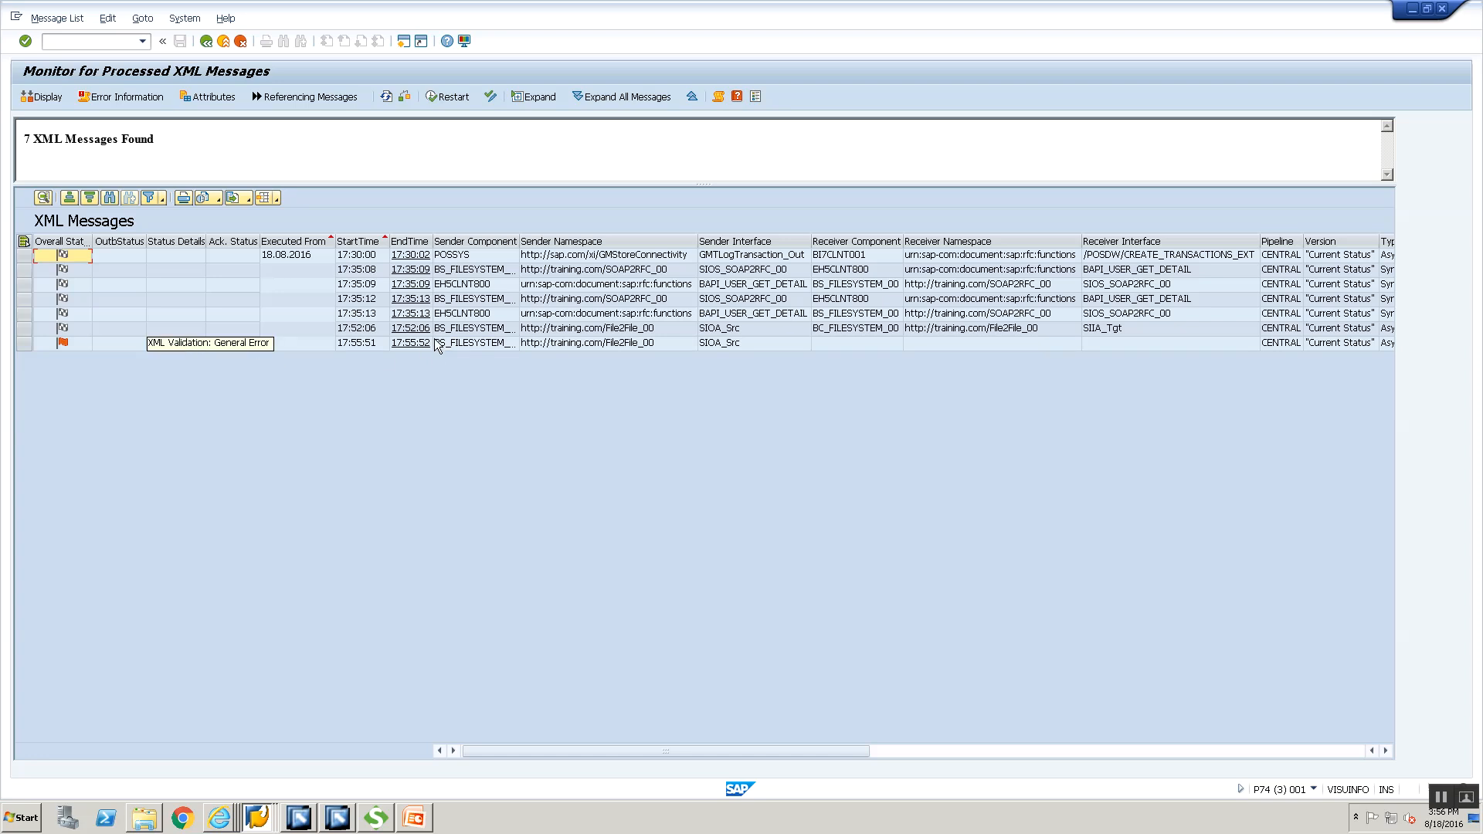
click(461, 346)
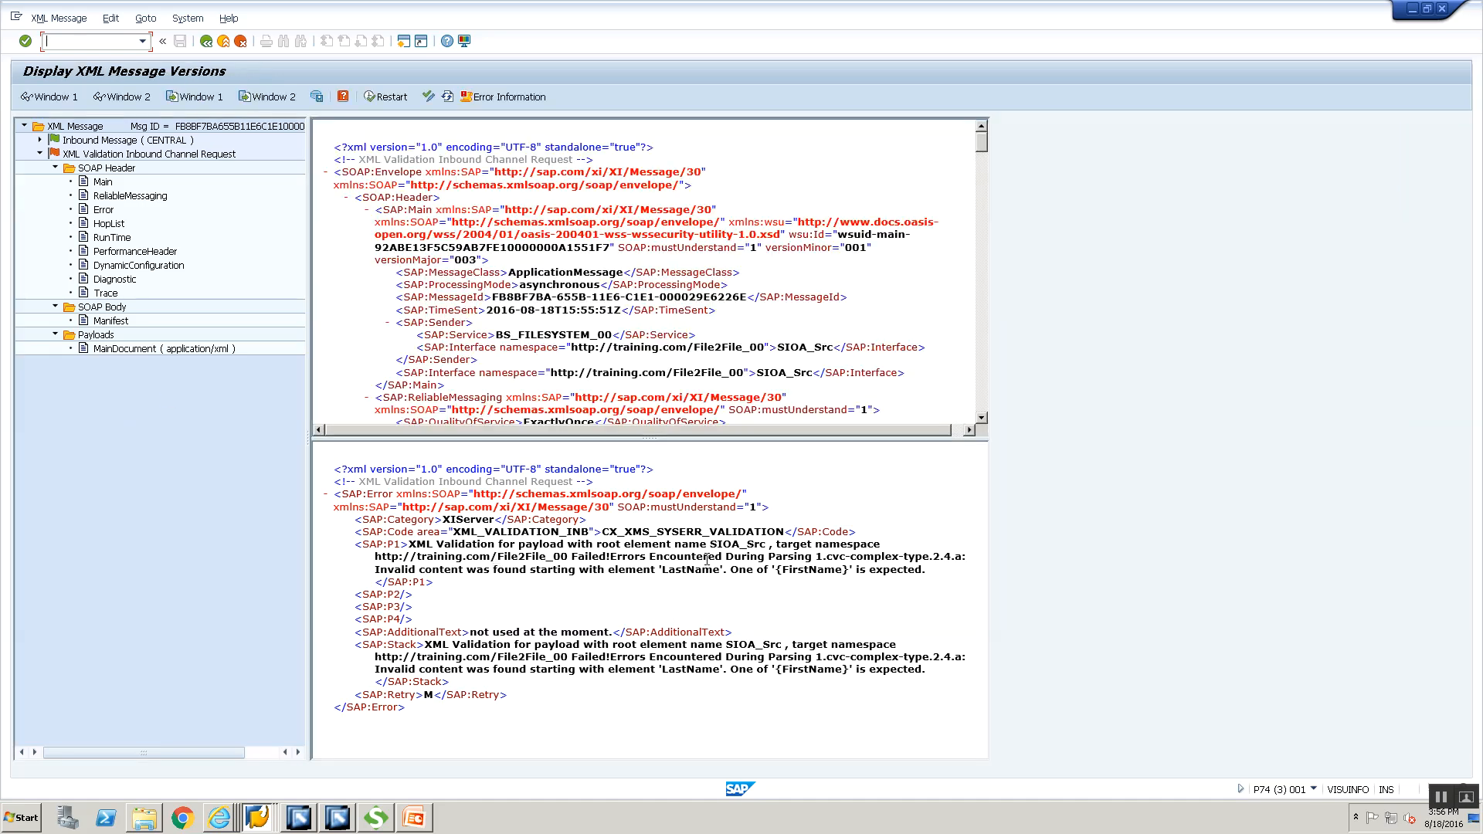
double_click(804, 560)
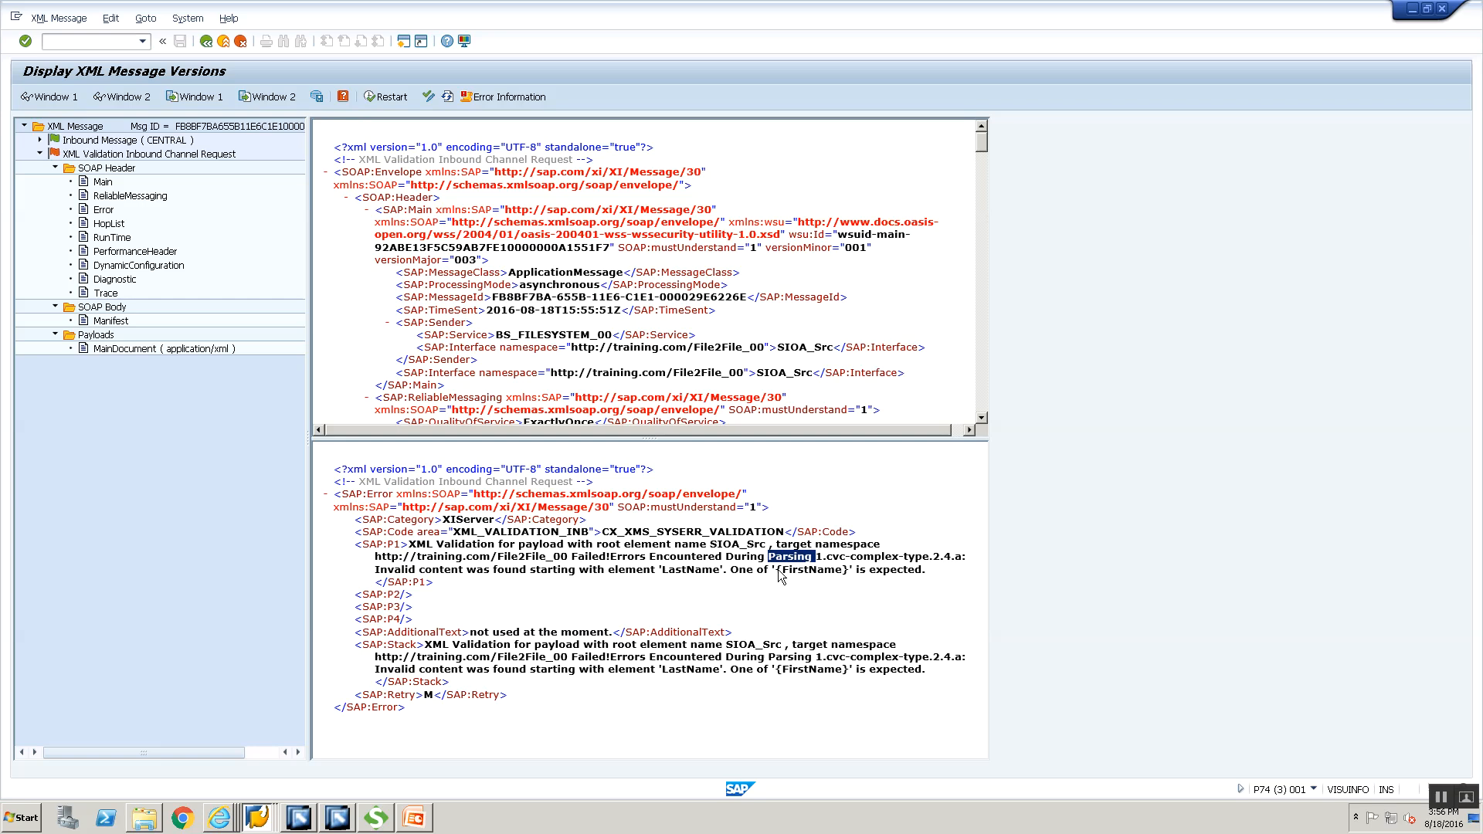
double_click(670, 568)
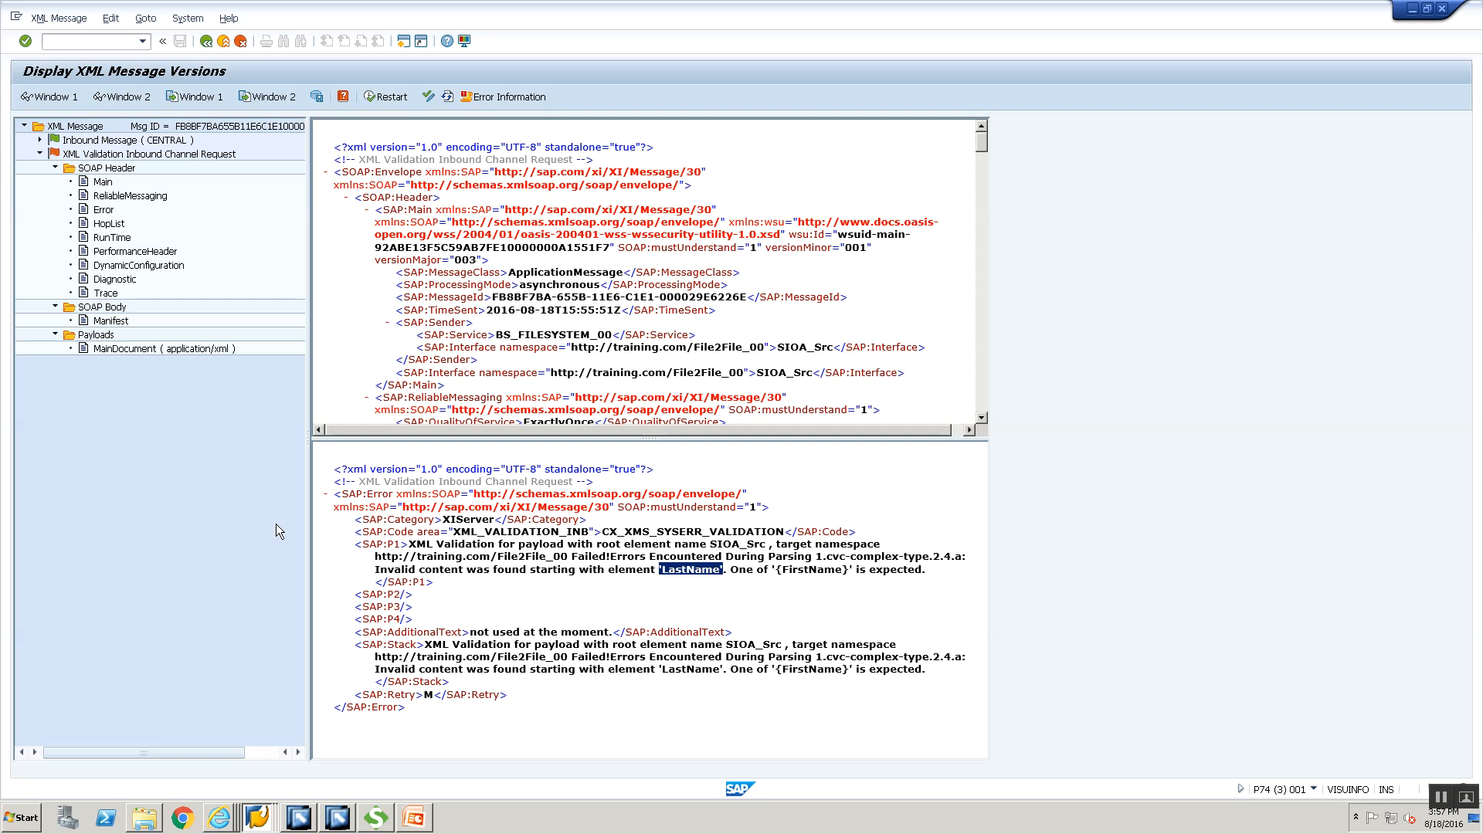
Step: Switch to the Training folder in Windows Explorer and open File2File.xml in Notepad
click(255, 818)
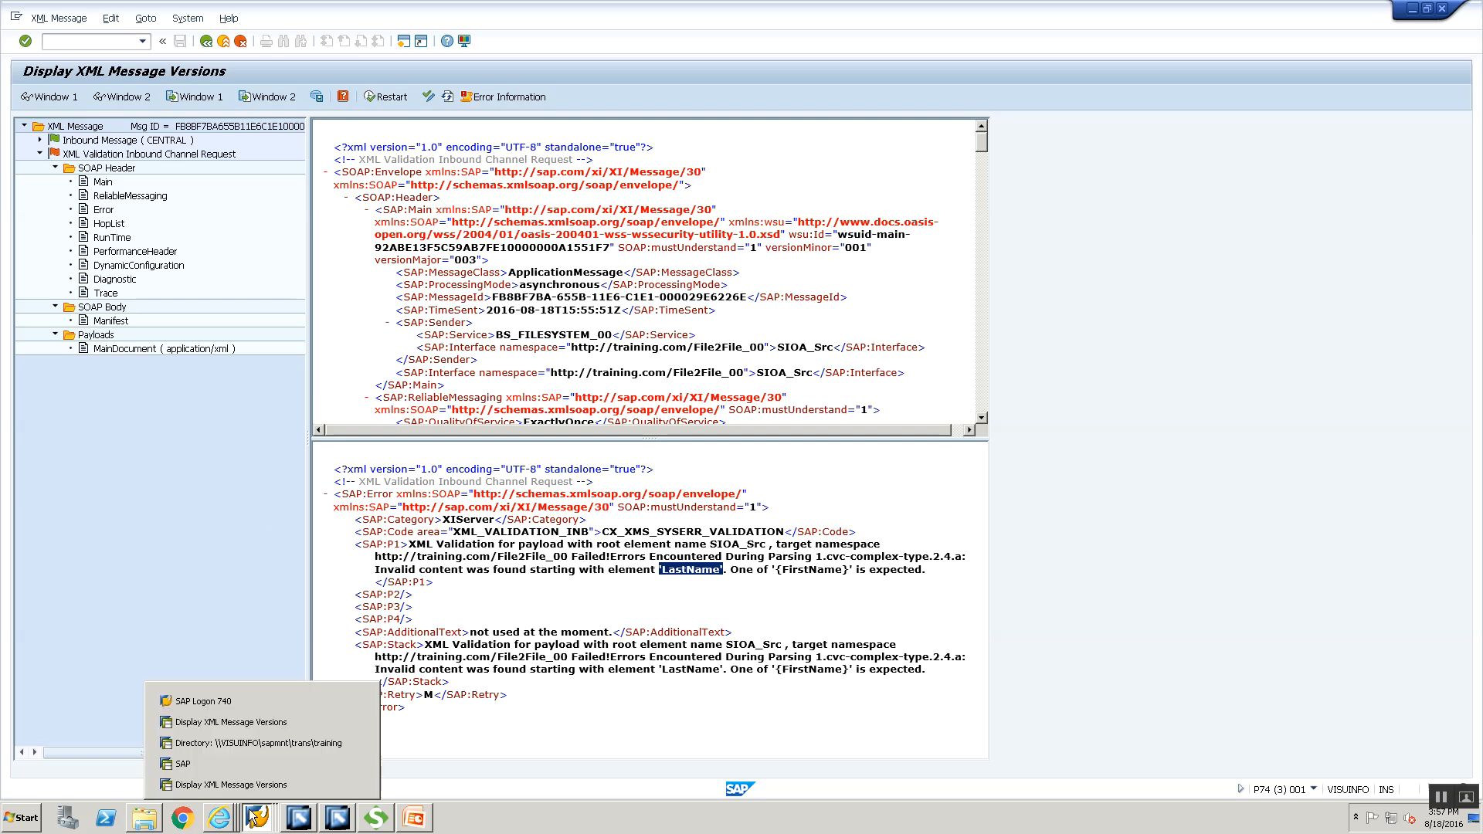
click(143, 823)
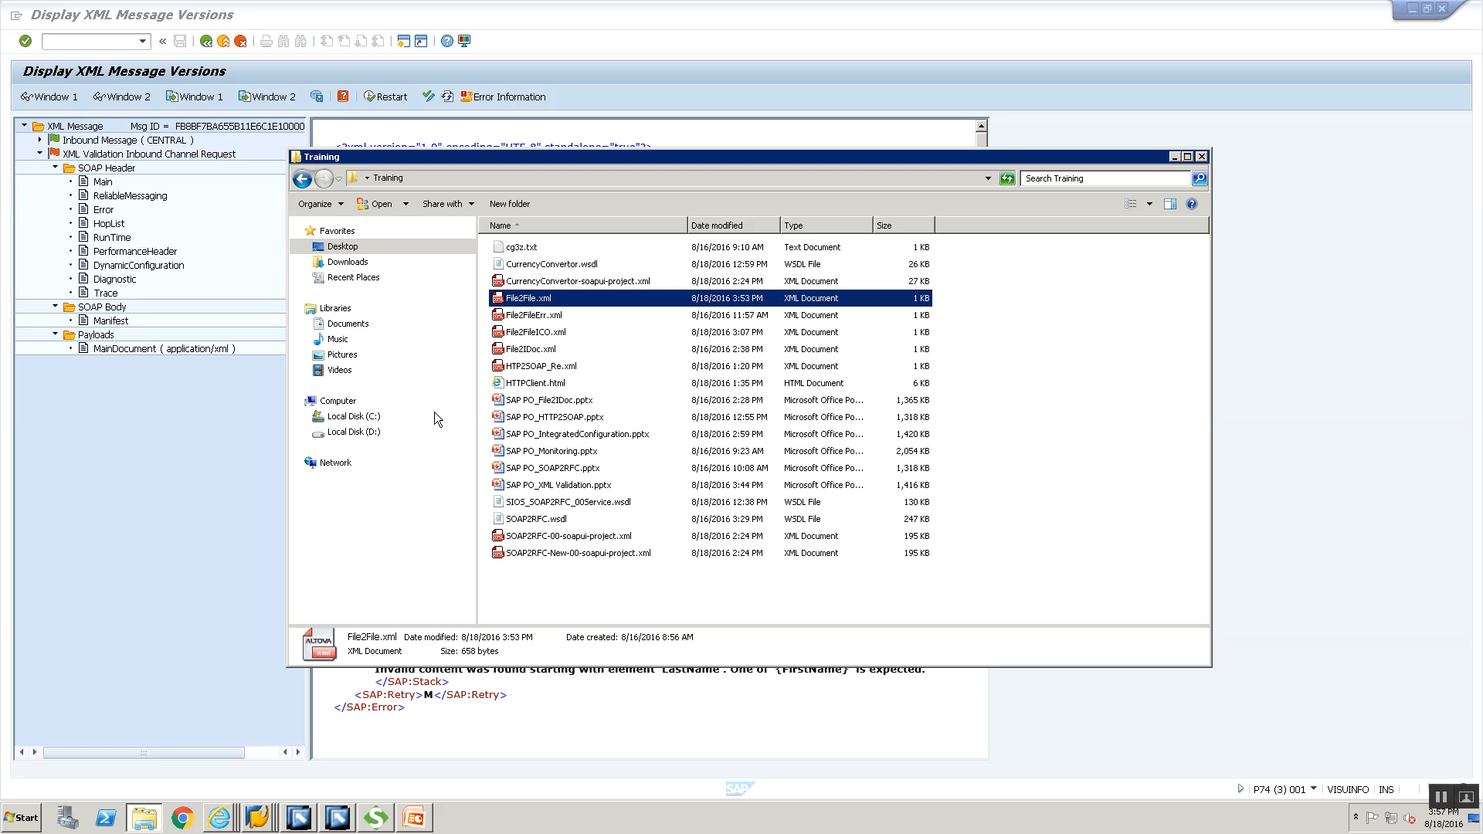
right_click(516, 307)
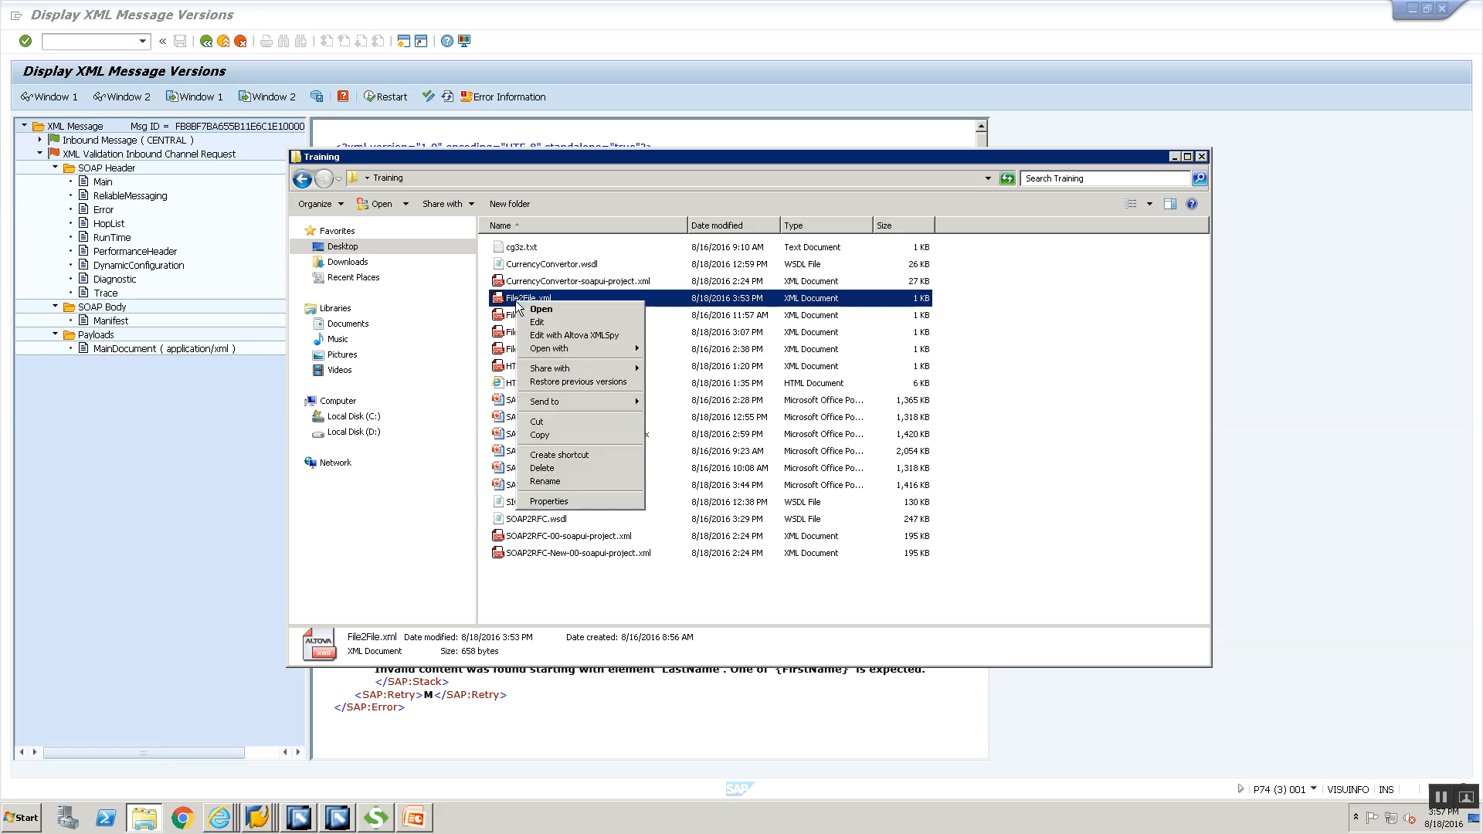
mouse_move(569, 351)
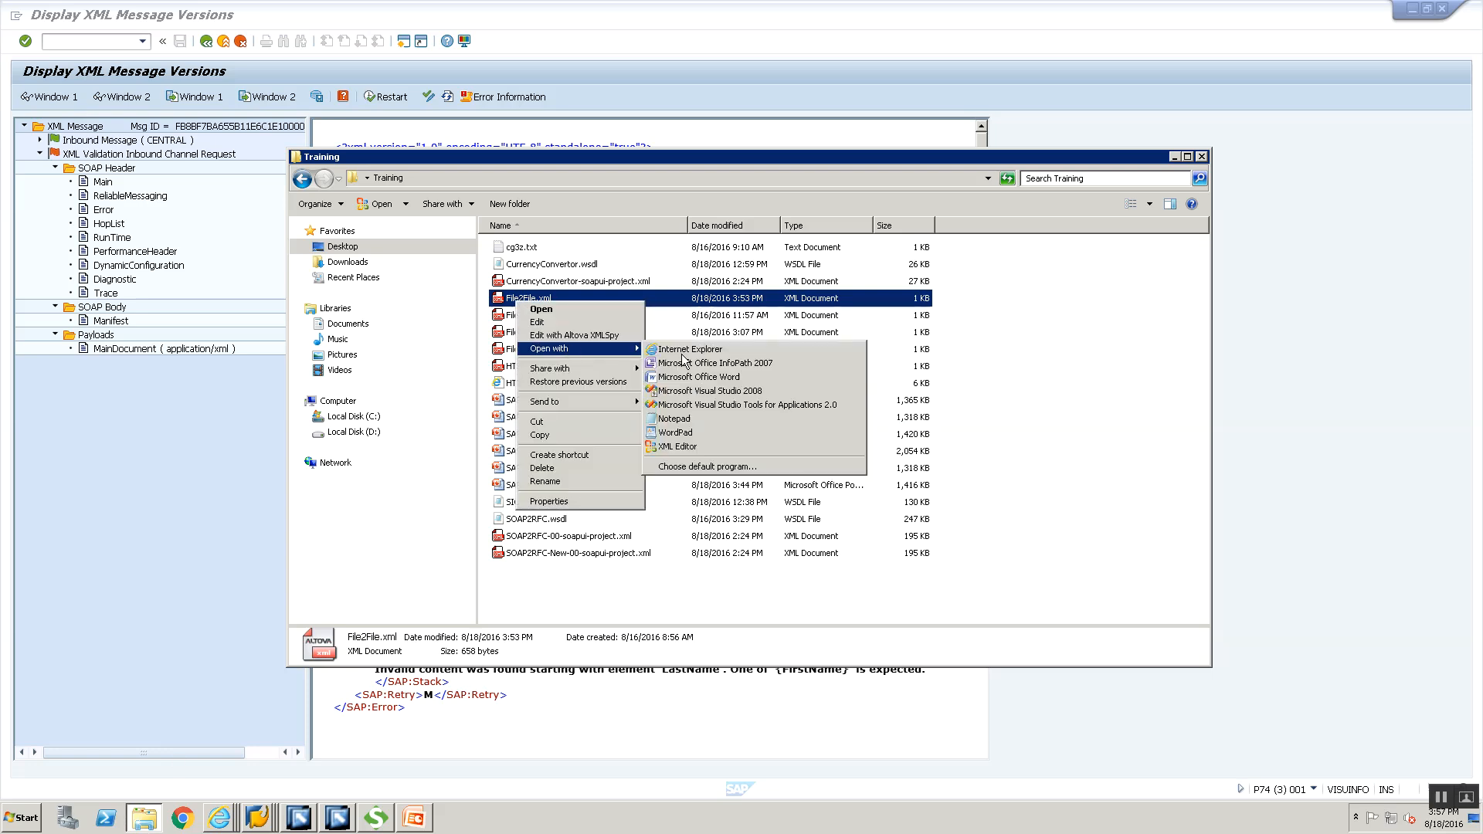
click(687, 417)
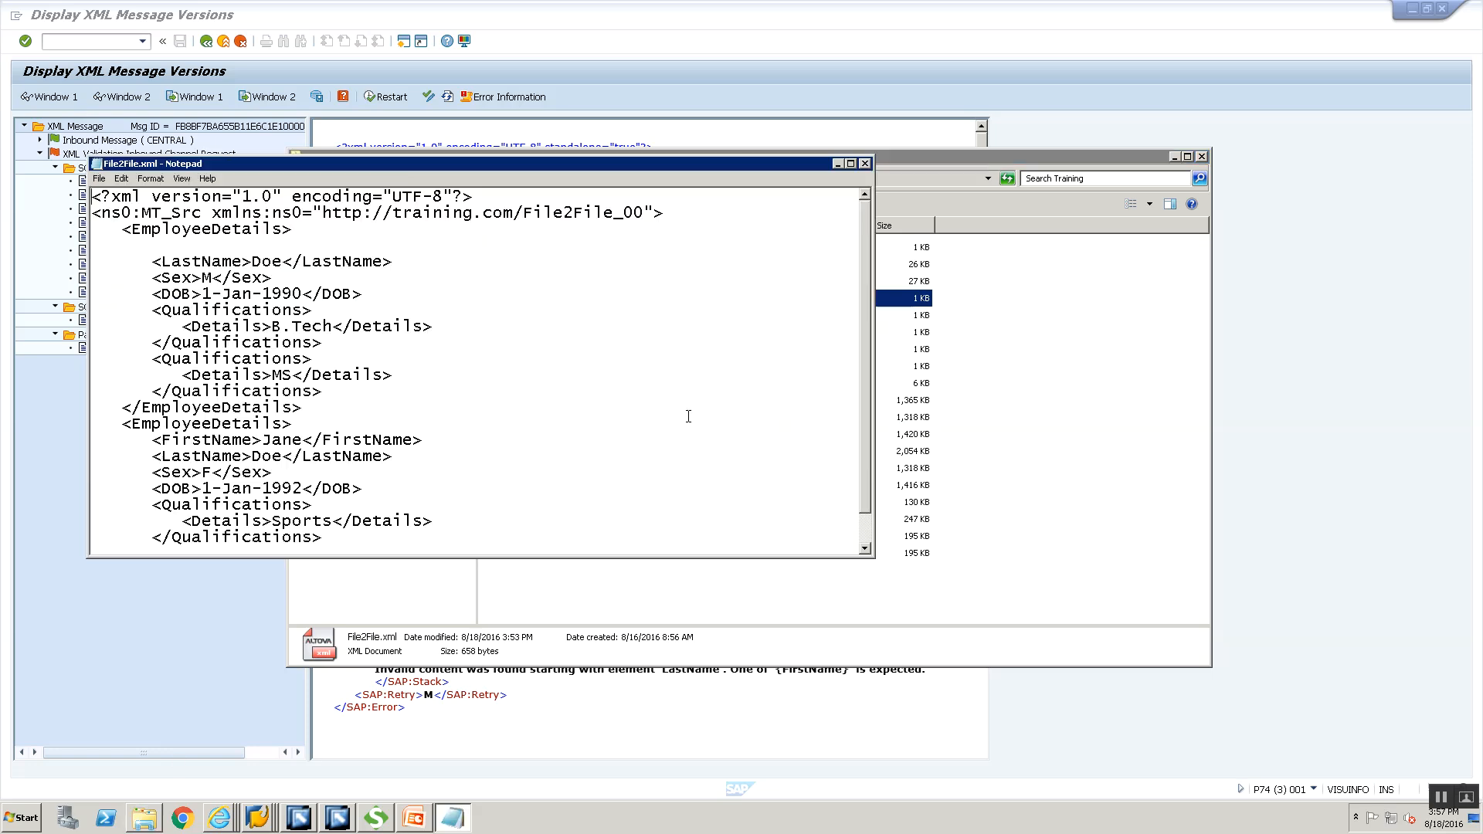
Step: Restore the missing FirstName element of the first EmployeeDetails in File2File.xml by copying the second employee's FirstName line
click(156, 248)
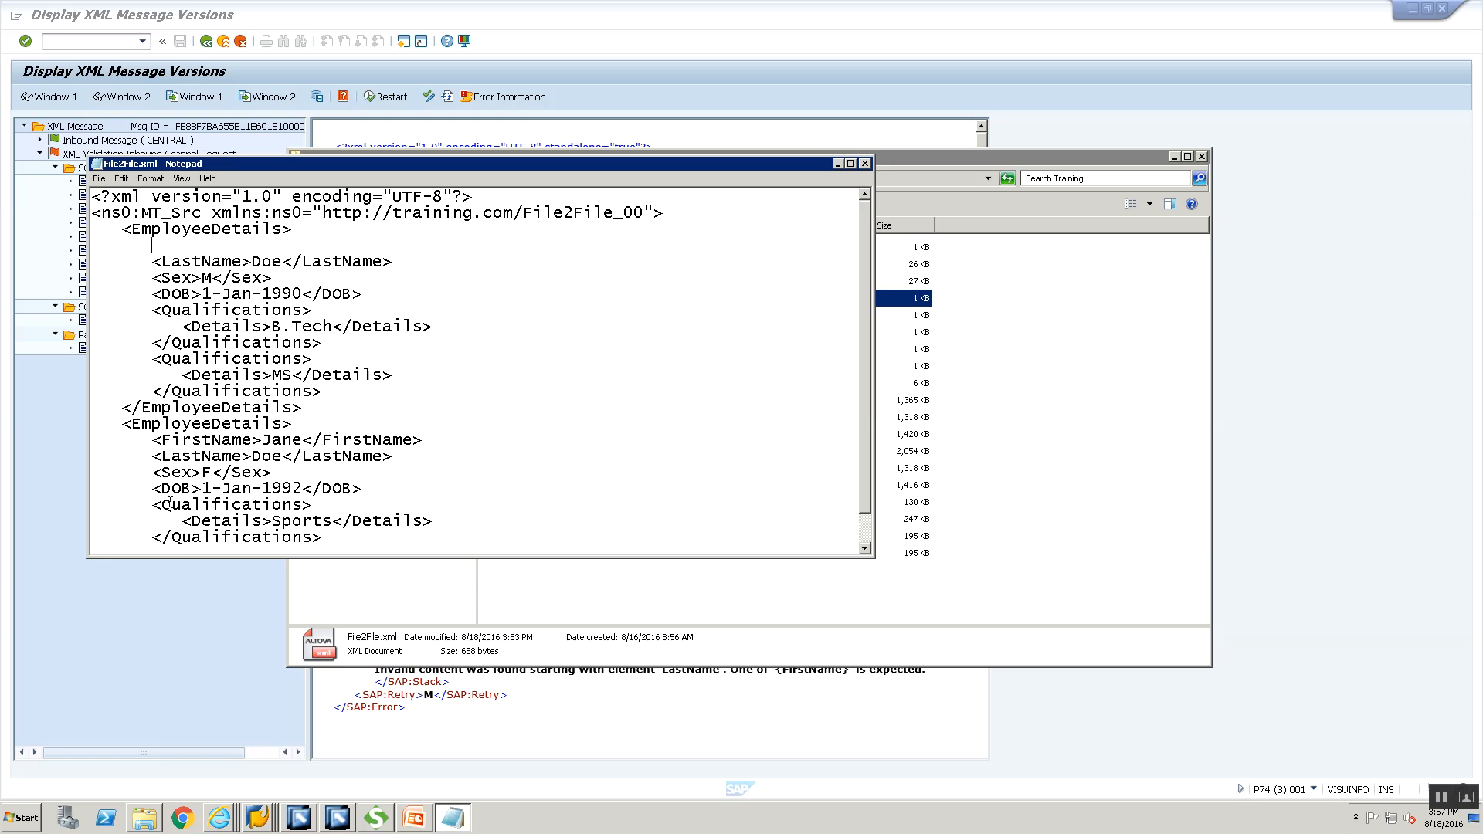
click(154, 441)
key(shift+End)
key(ctrl+c)
click(201, 232)
click(199, 244)
key(ctrl+v)
click(302, 247)
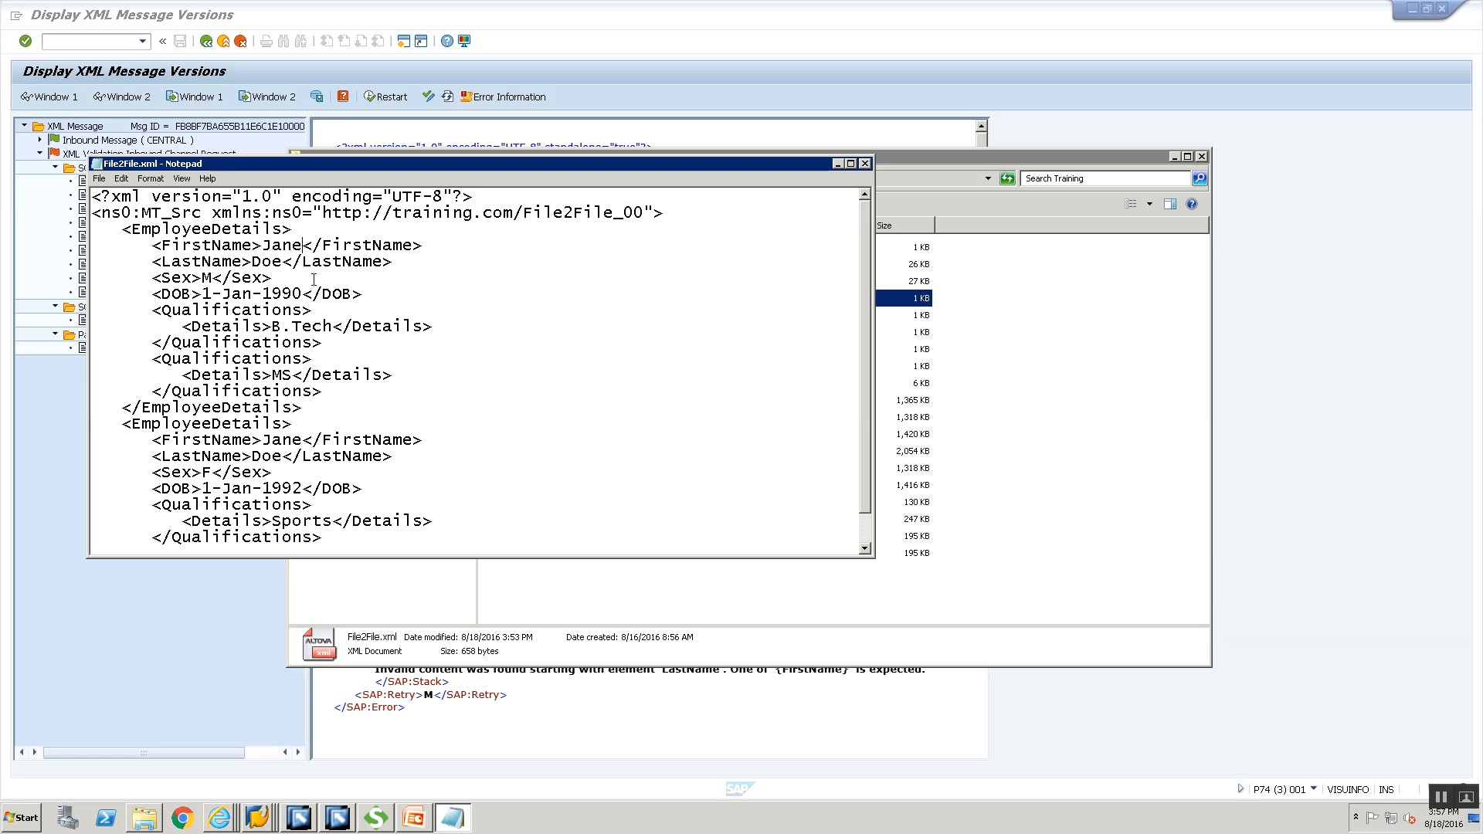
Step: Replace the copied first name with the first employee's own first name, save File2File.xml and close Notepad
key(BackSpace)
key(BackSpace)
key(BackSpace)
text(ohn)
click(864, 164)
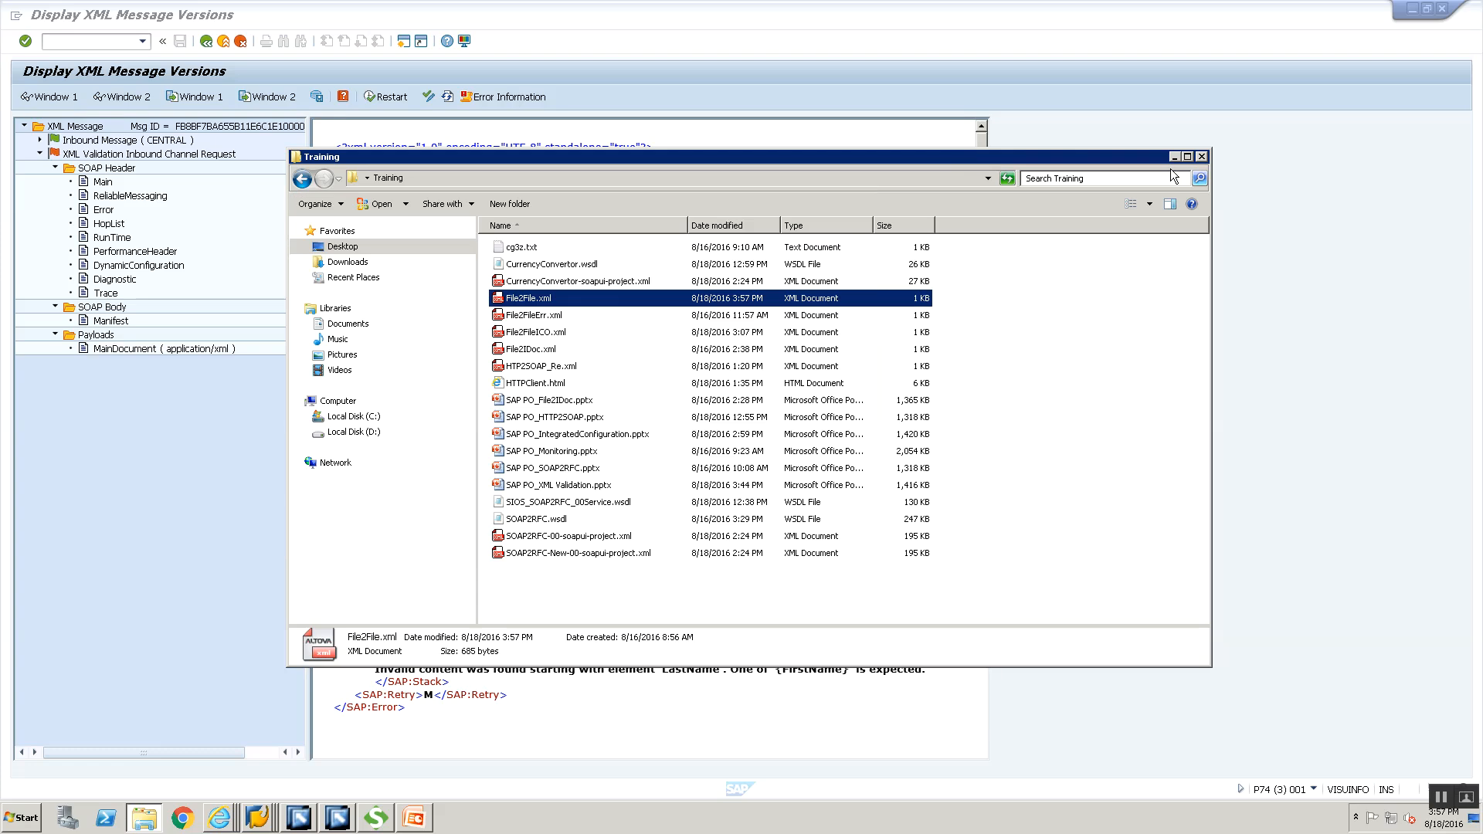
Step: Switch to the SAP session with the Upload File dialog and transfer File2File.xml to \\VISUINFO\sapmnt\trans\training
click(259, 812)
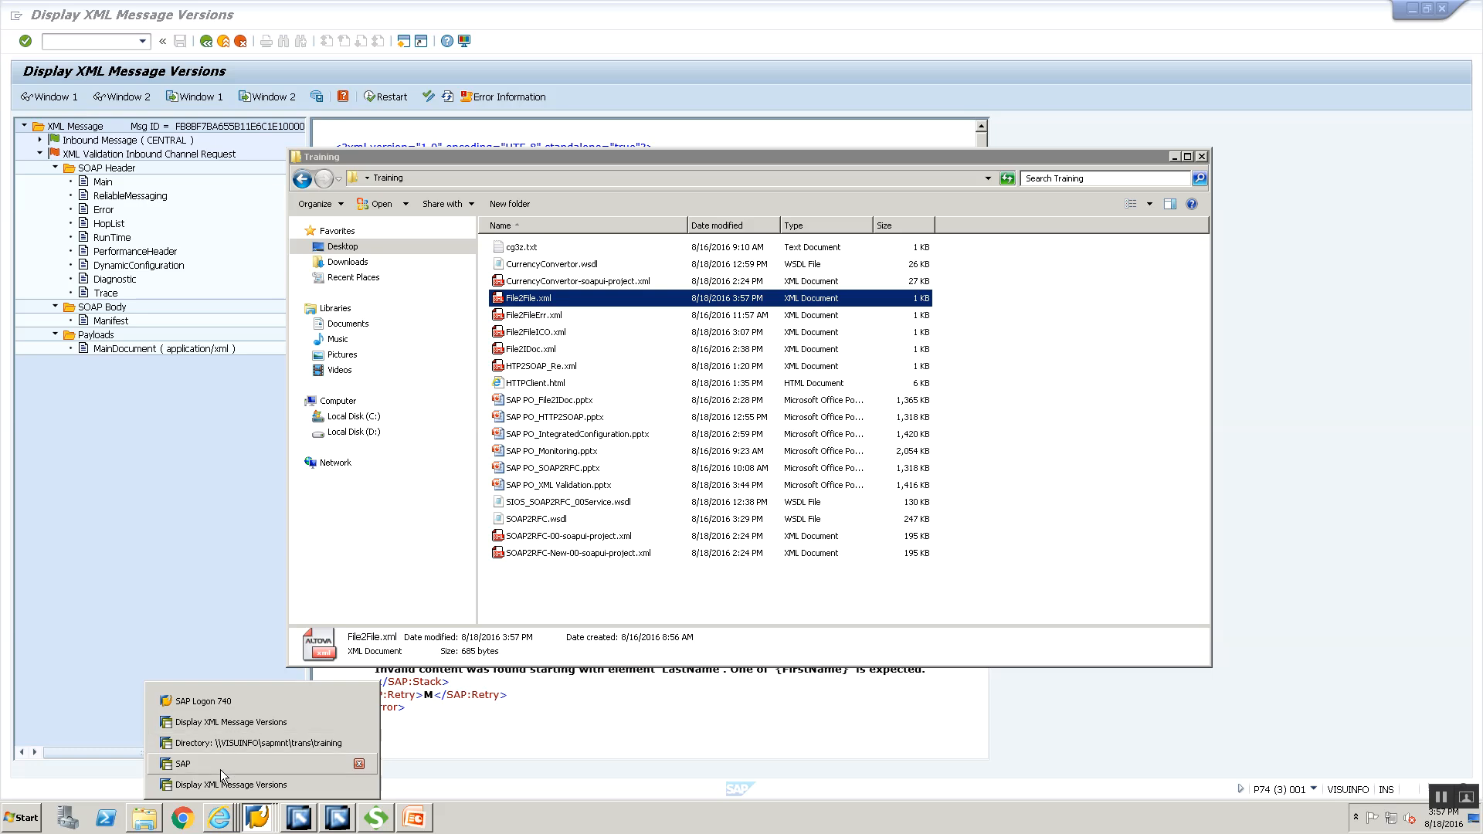
click(220, 765)
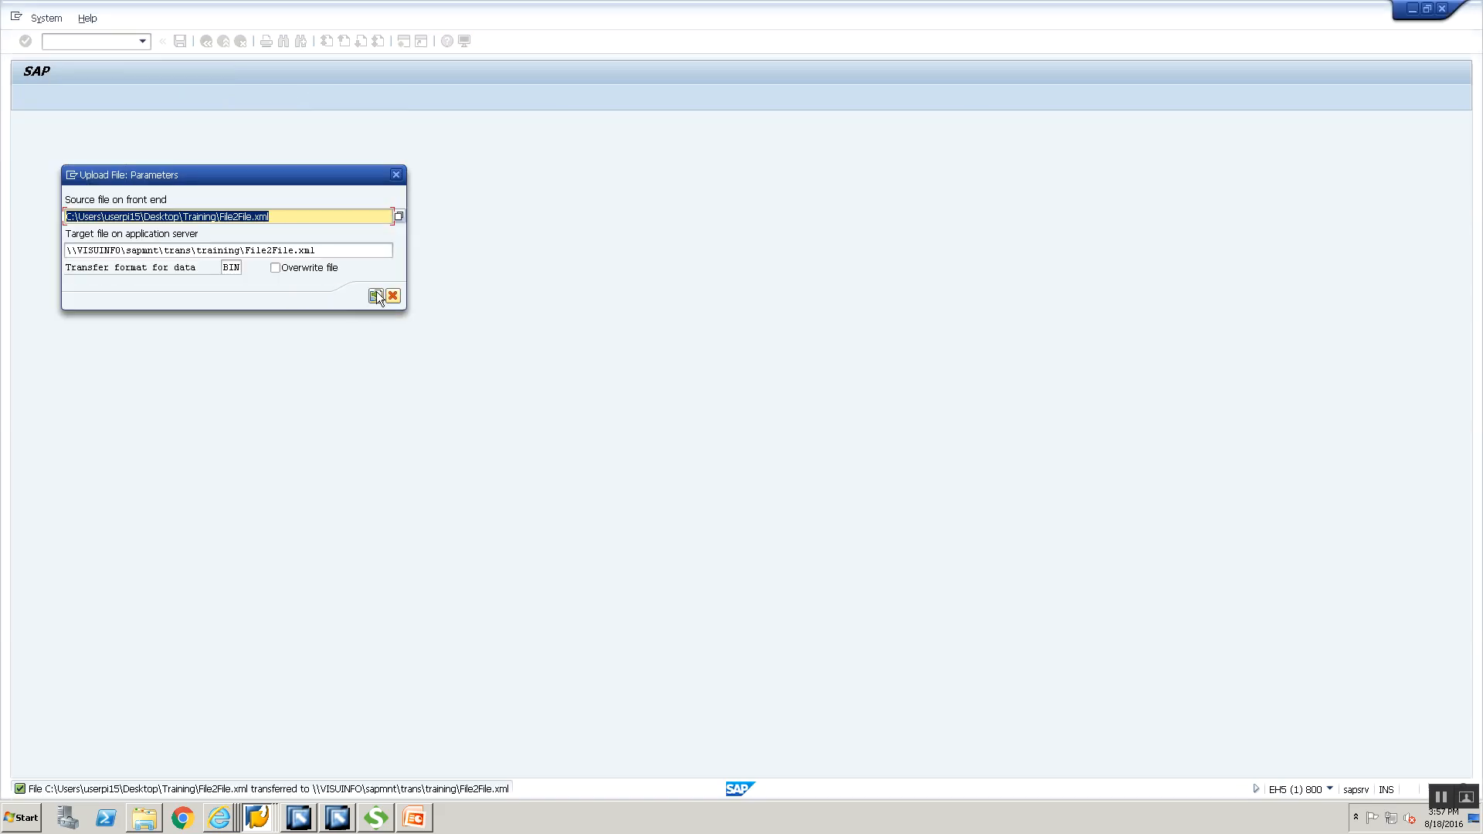
Step: Return to the SAP Monitor for Processed XML Messages that lists the File2File_00 messages and refresh it
click(261, 816)
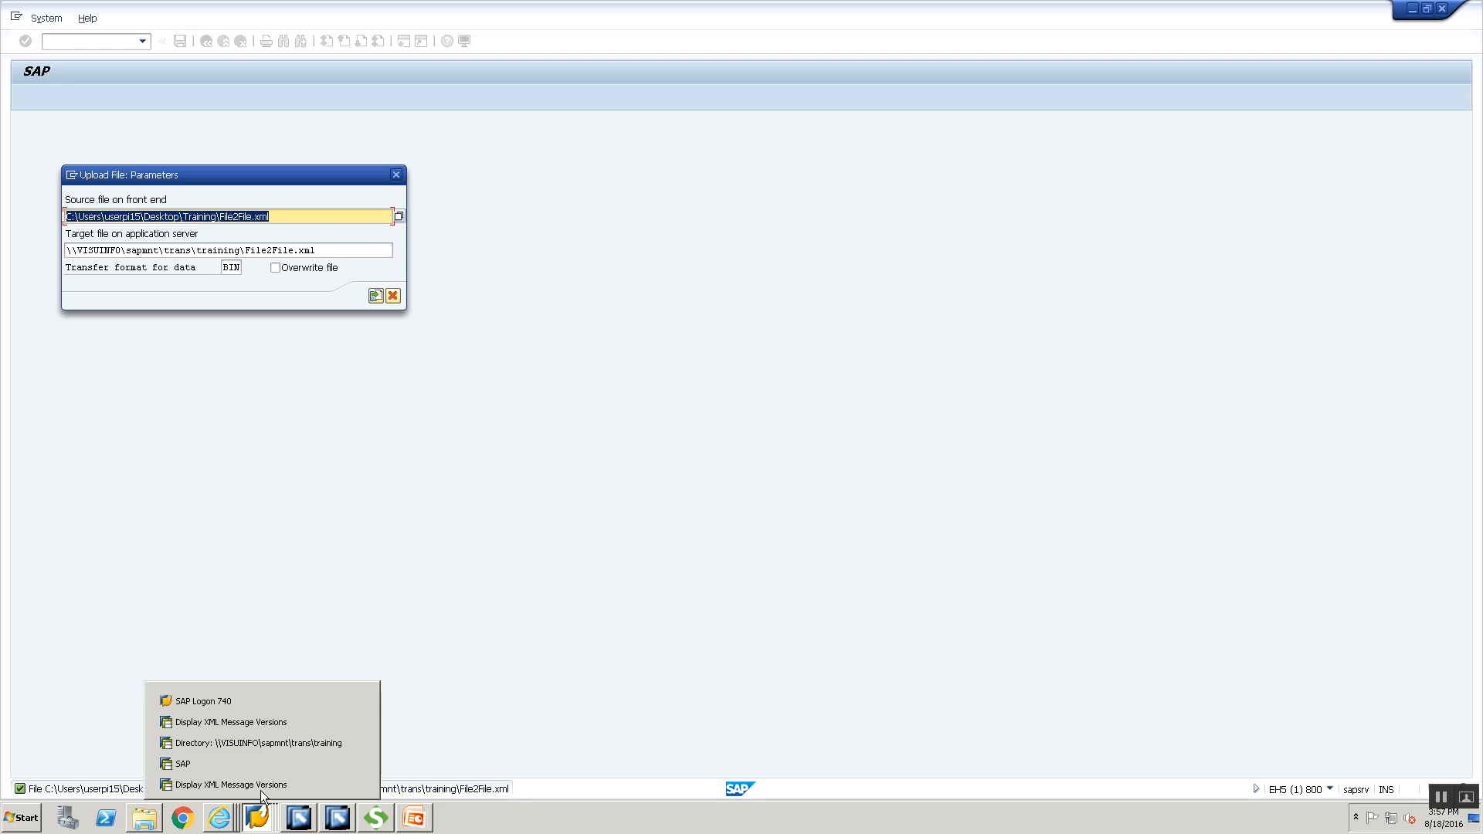
click(250, 722)
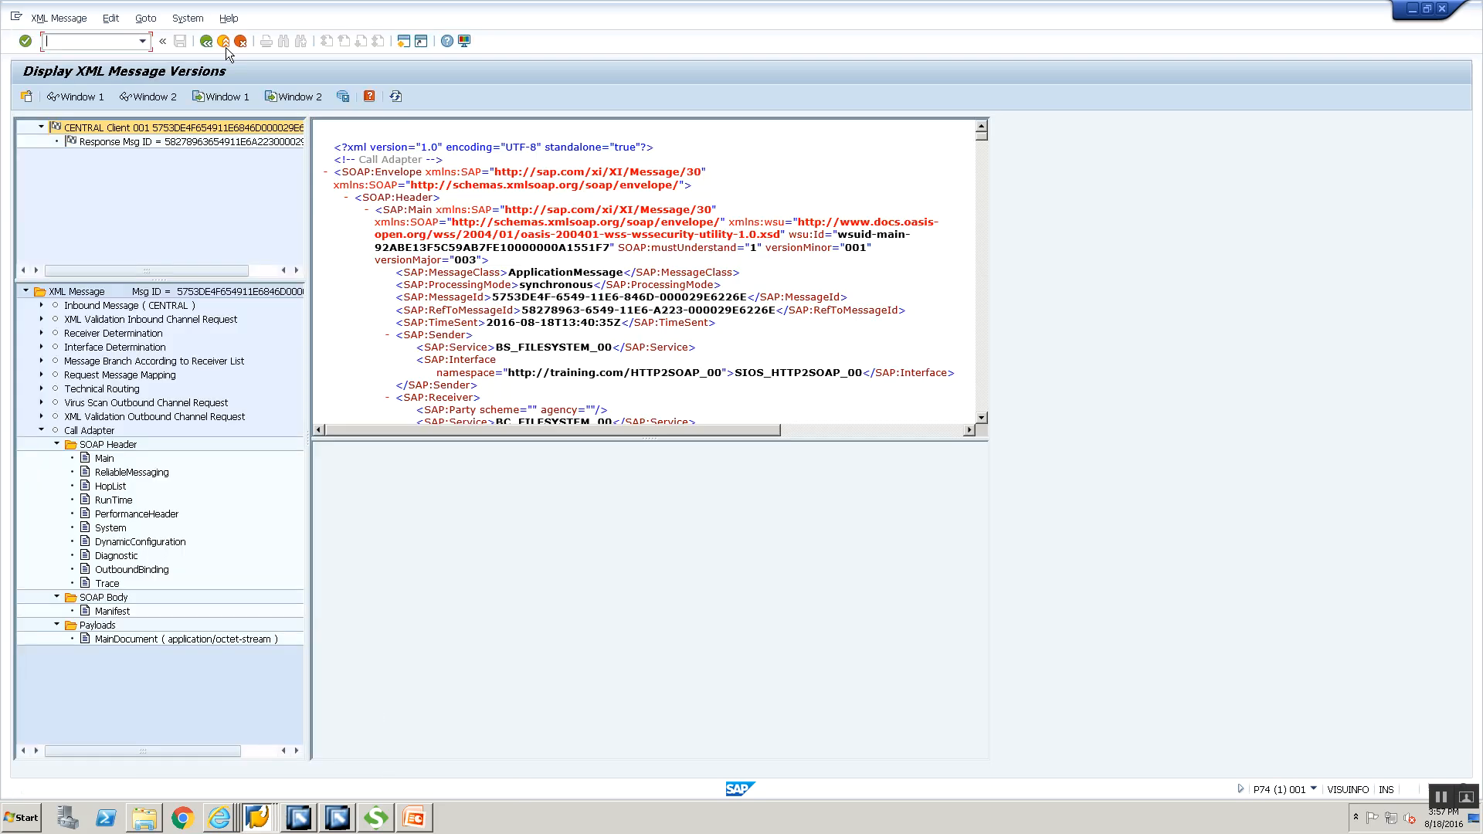
click(208, 41)
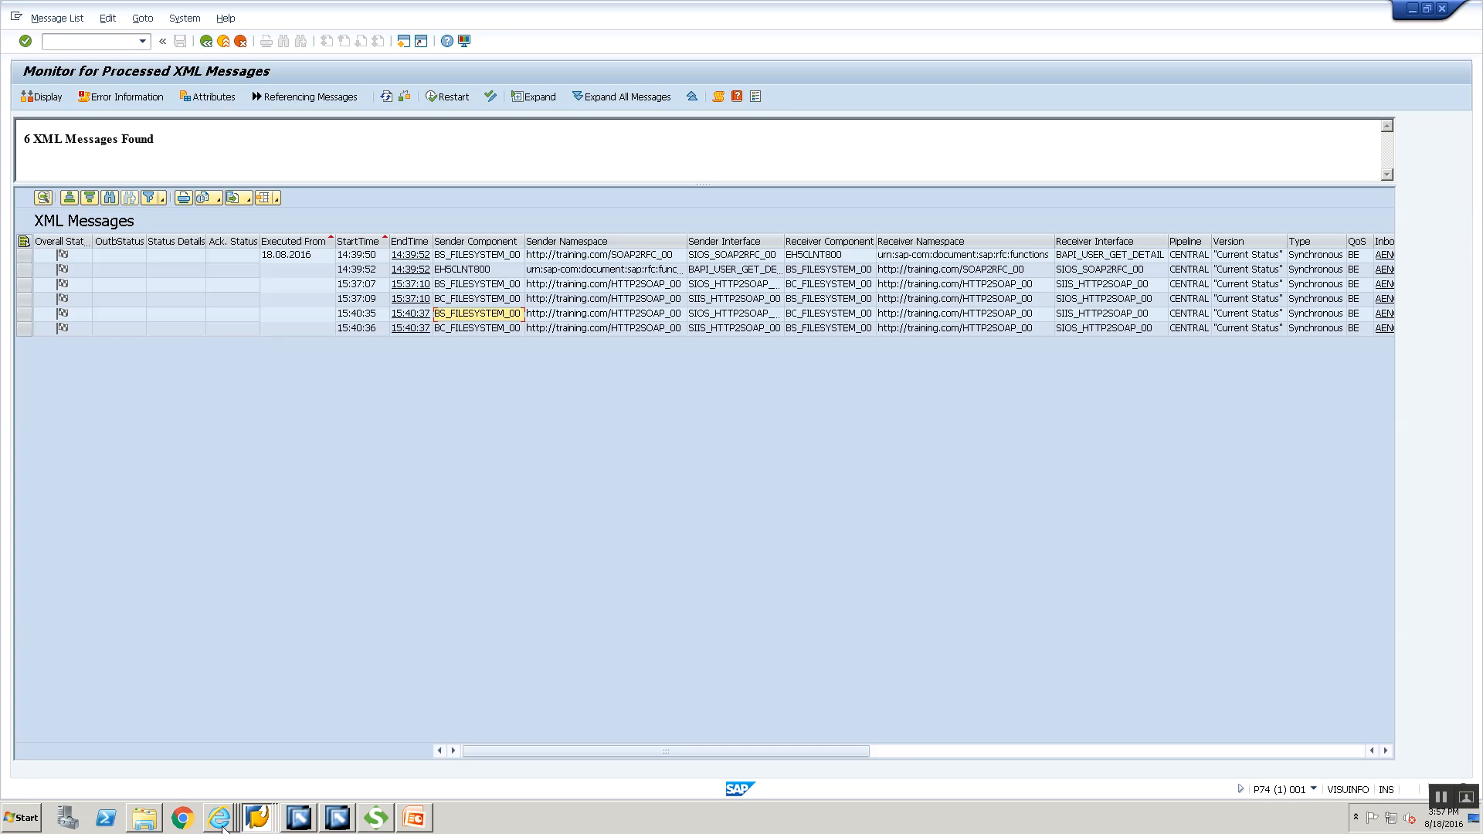
click(255, 822)
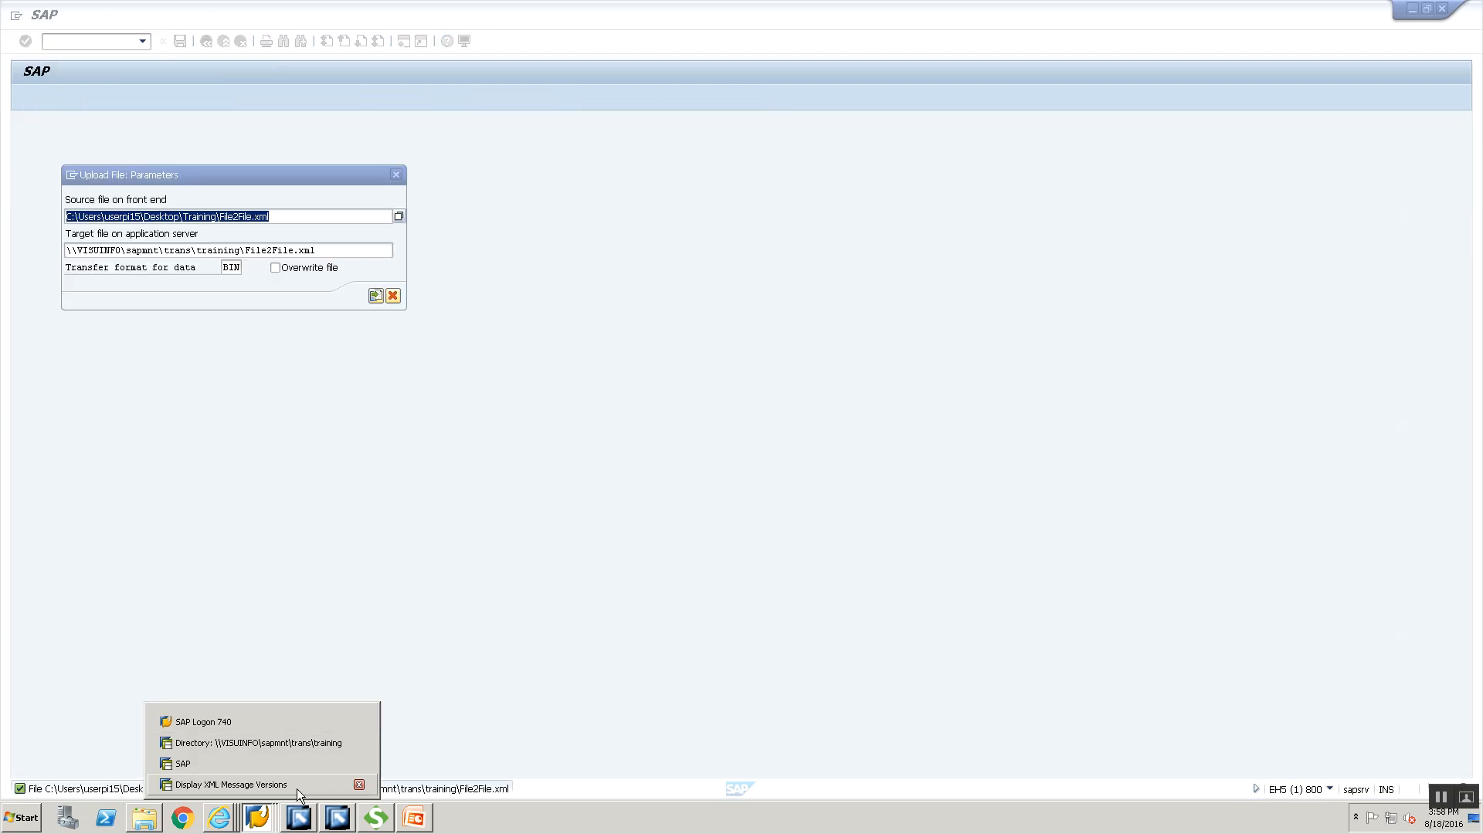
click(272, 785)
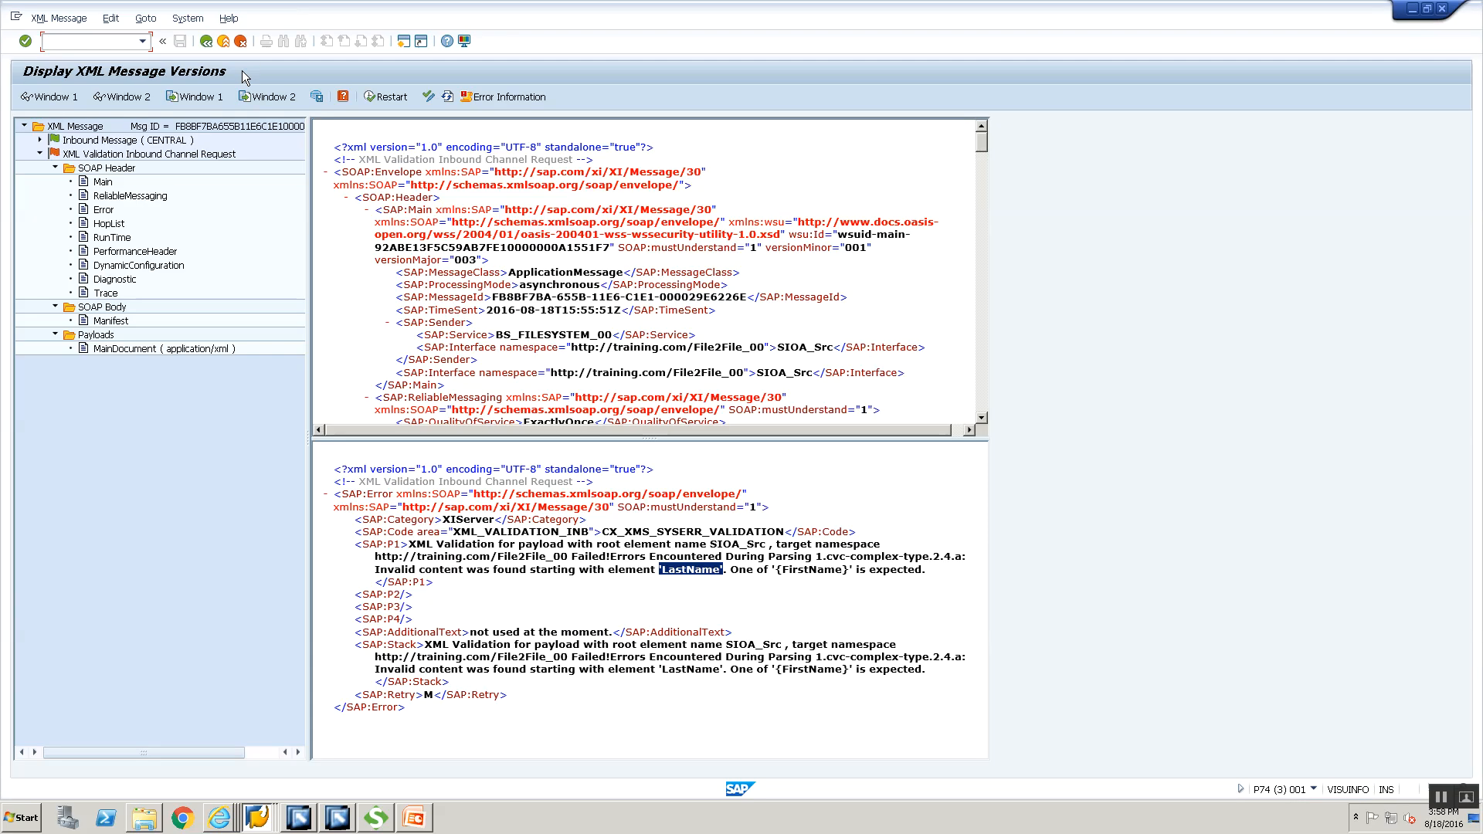
click(219, 44)
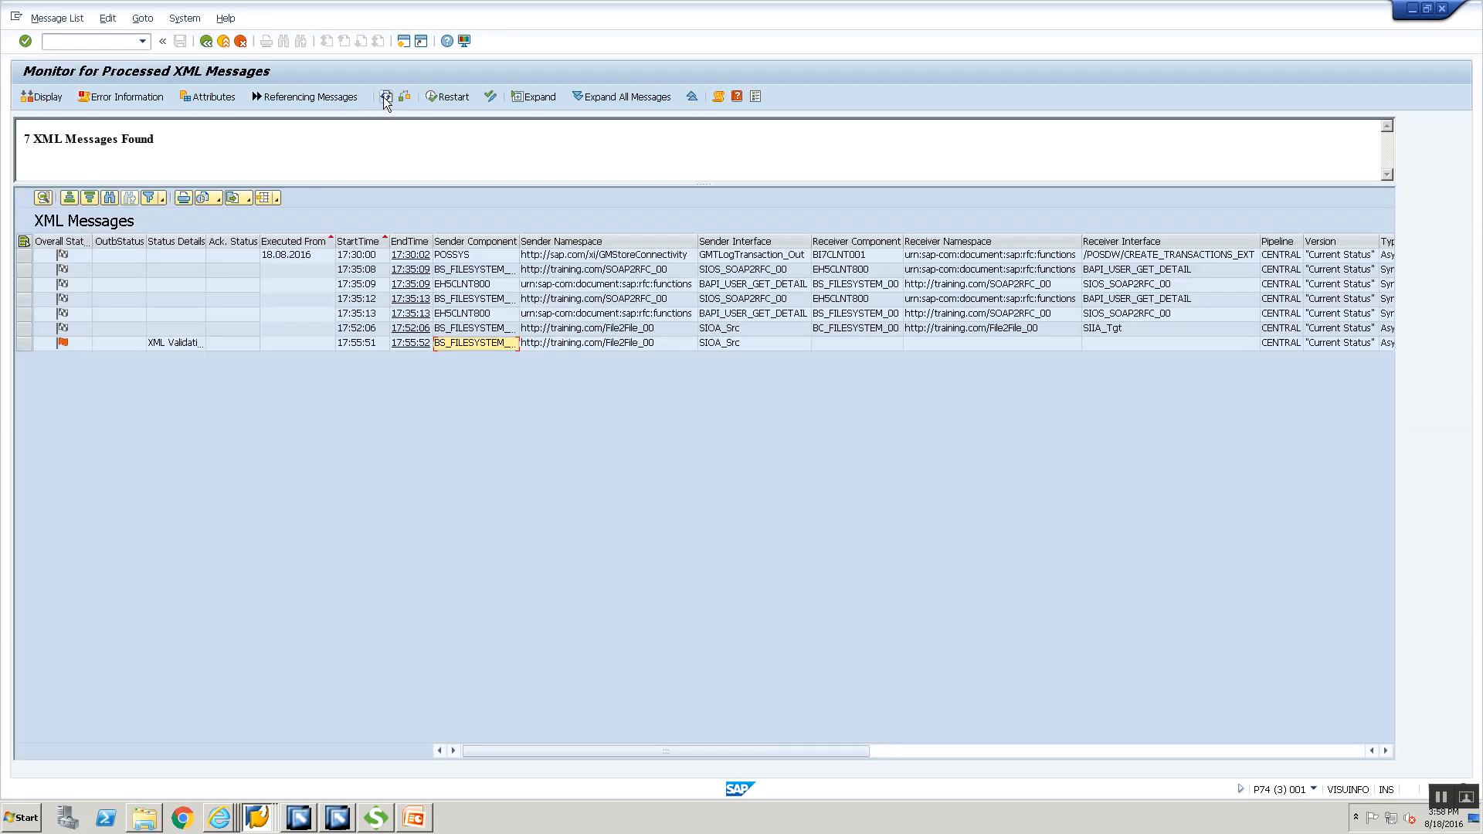
click(385, 97)
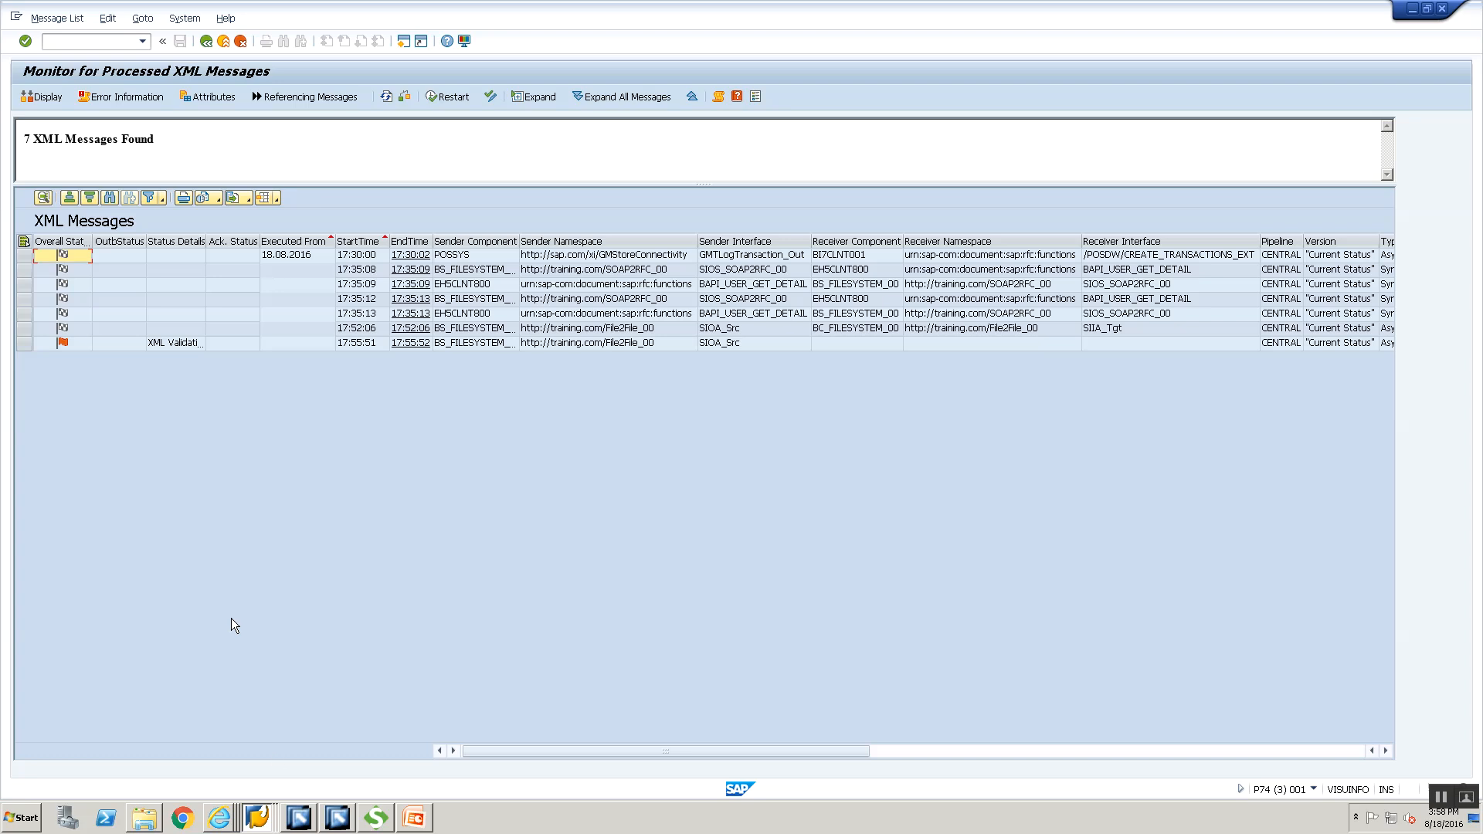
Step: Switch to the Enterprise Services Builder and close all open objects
click(321, 821)
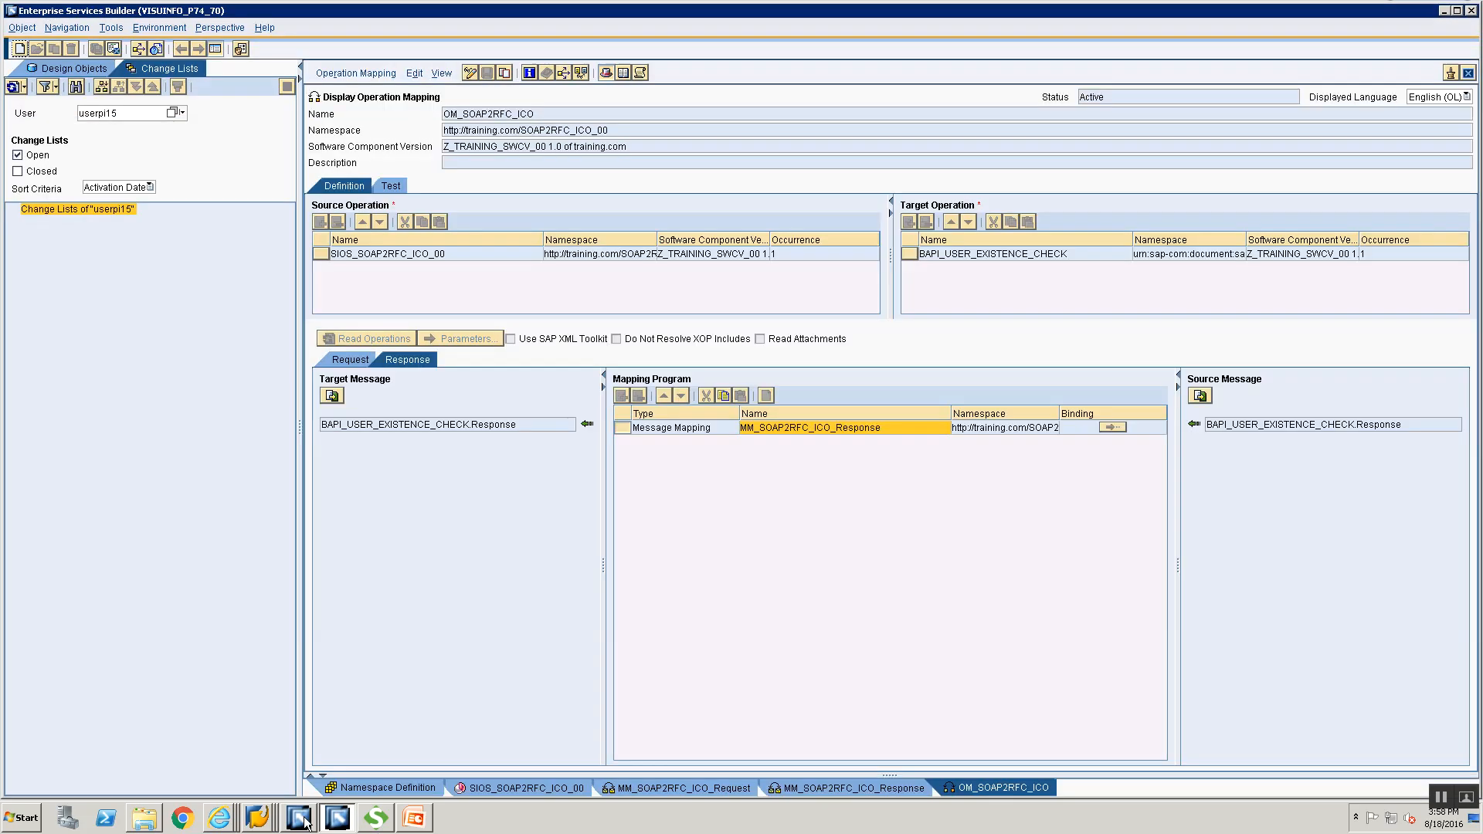
click(299, 820)
click(345, 827)
right_click(627, 796)
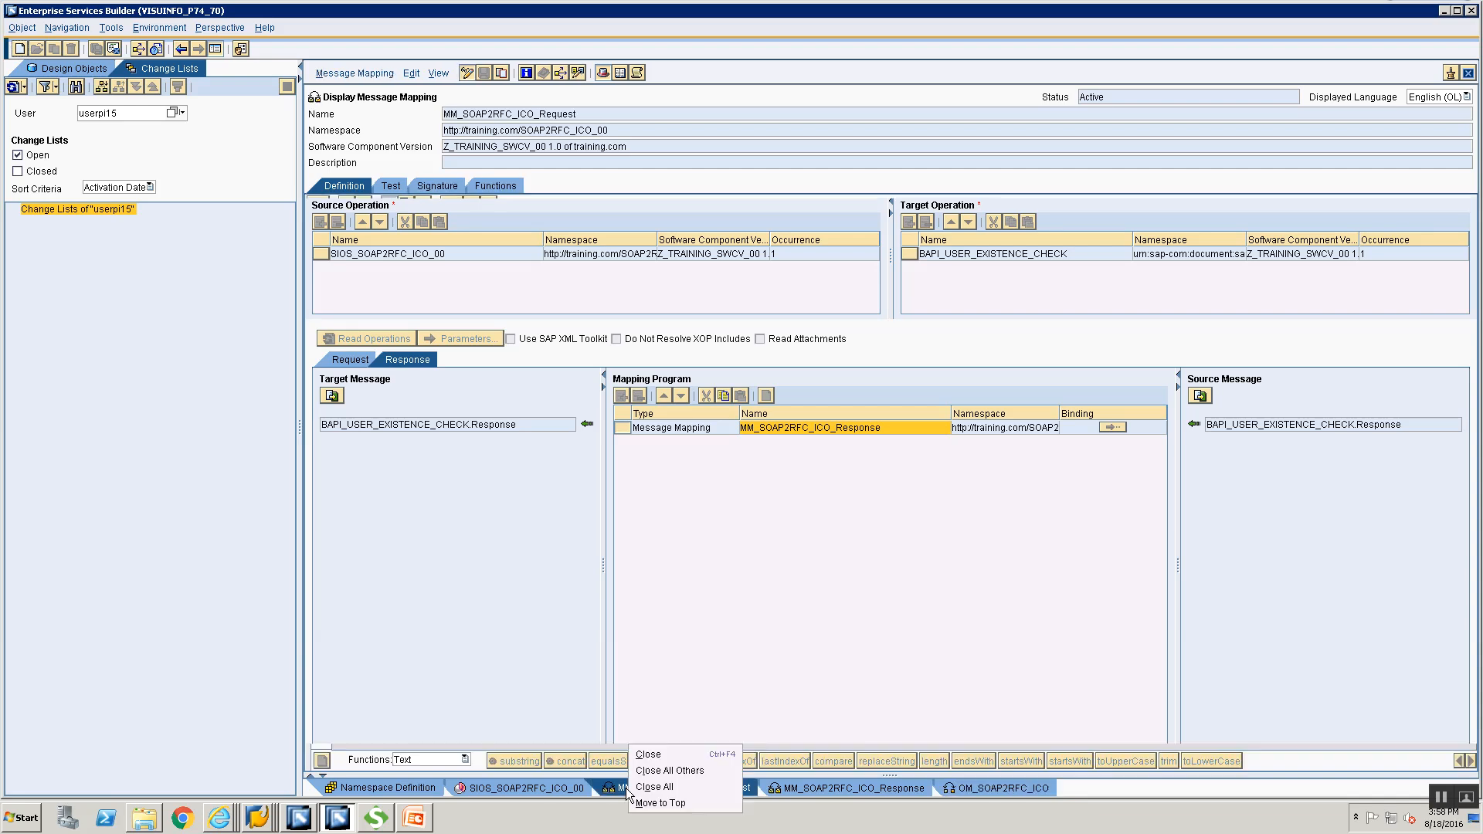
click(661, 792)
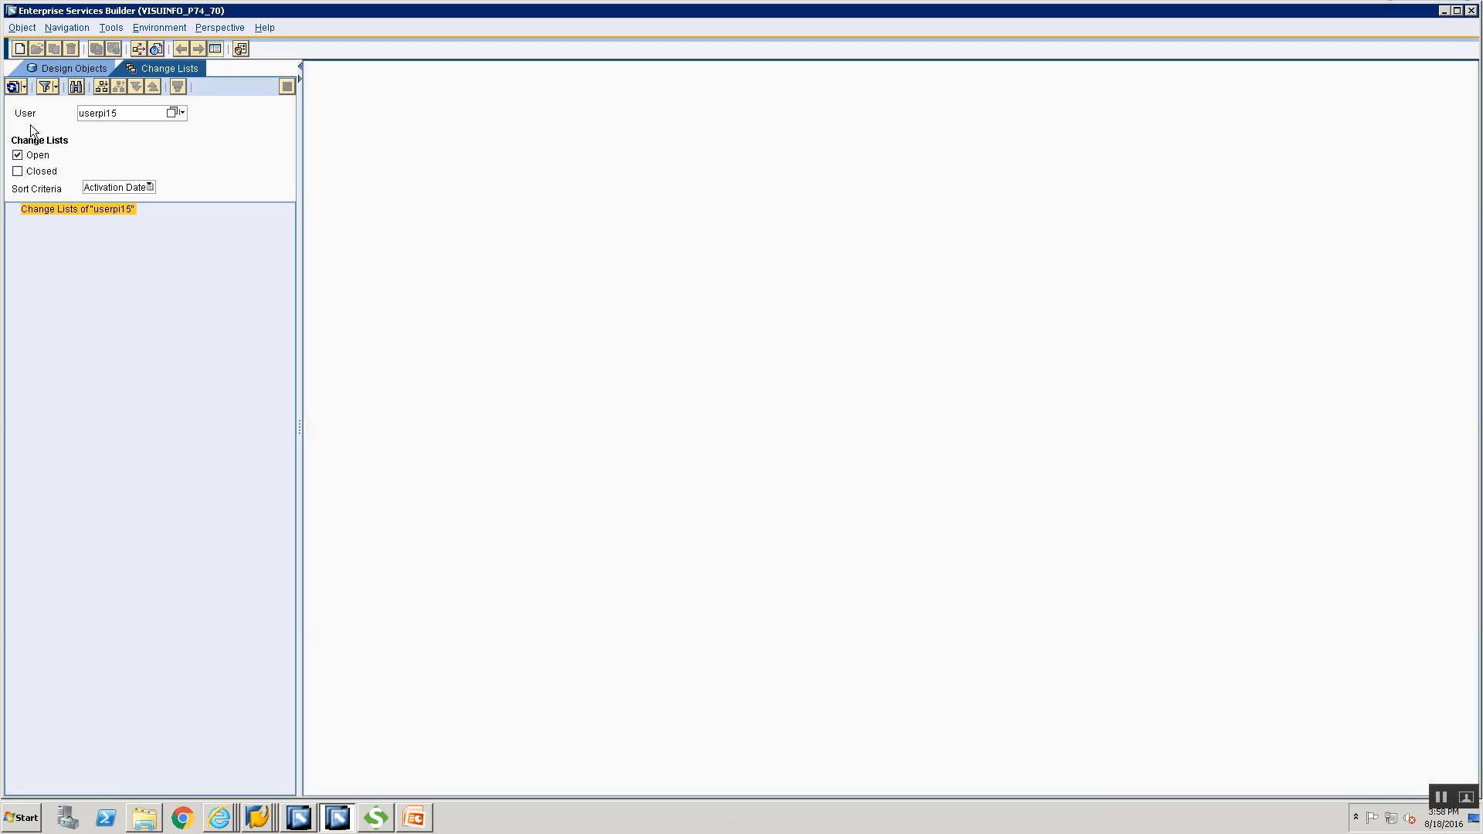
click(34, 68)
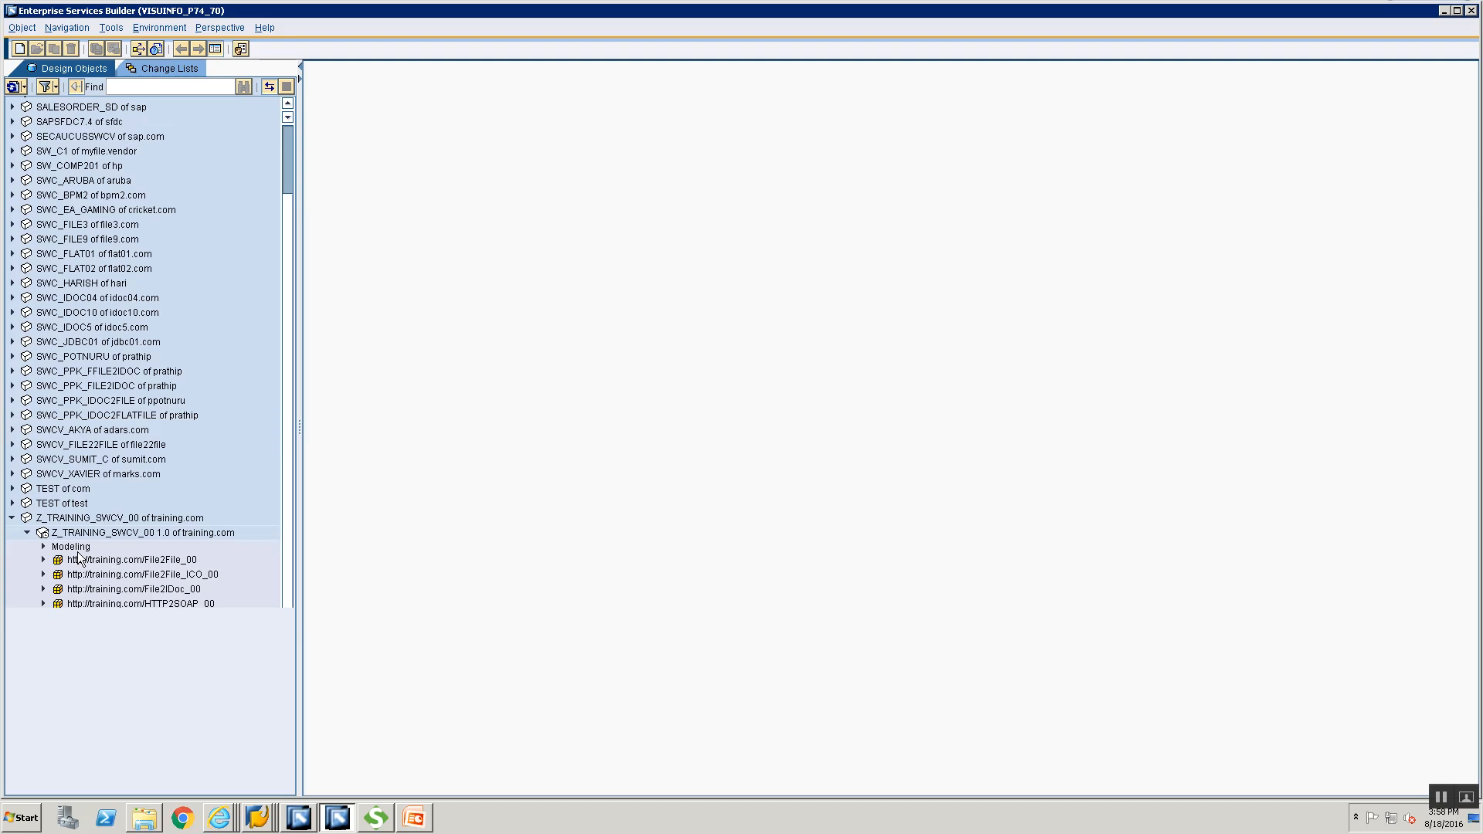
scroll(141, 714, down, 1)
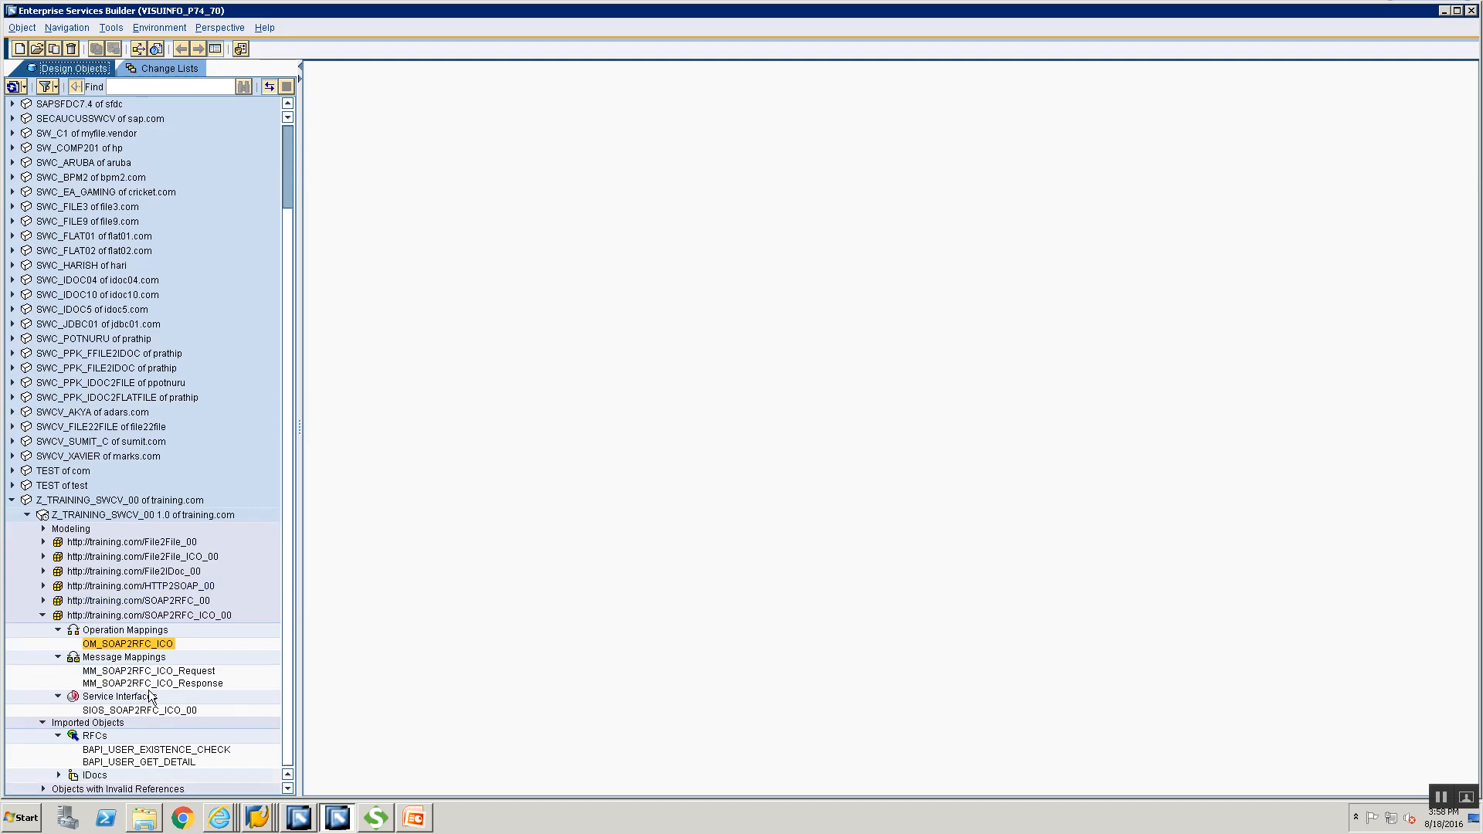
click(43, 615)
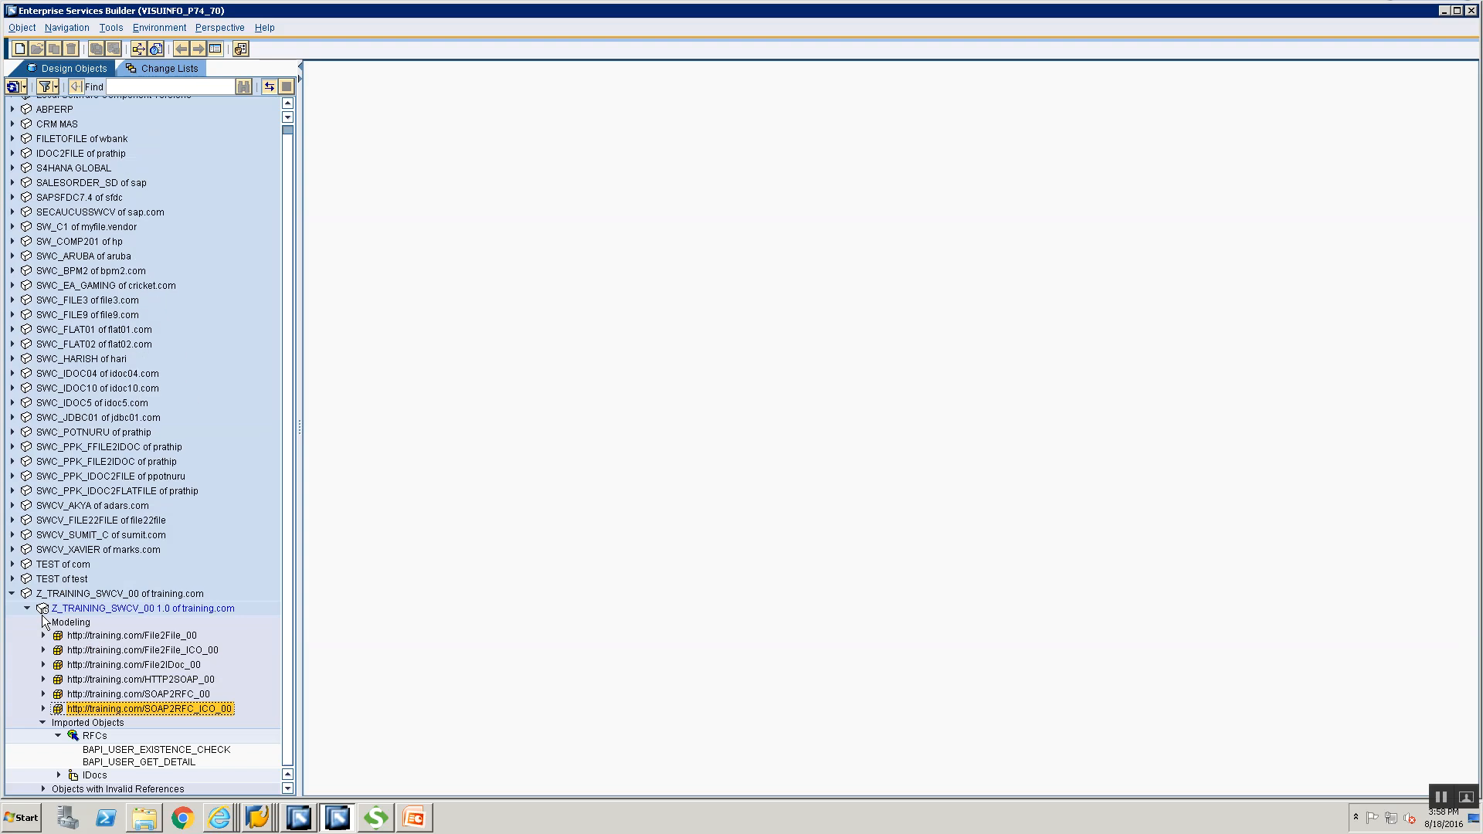
click(44, 634)
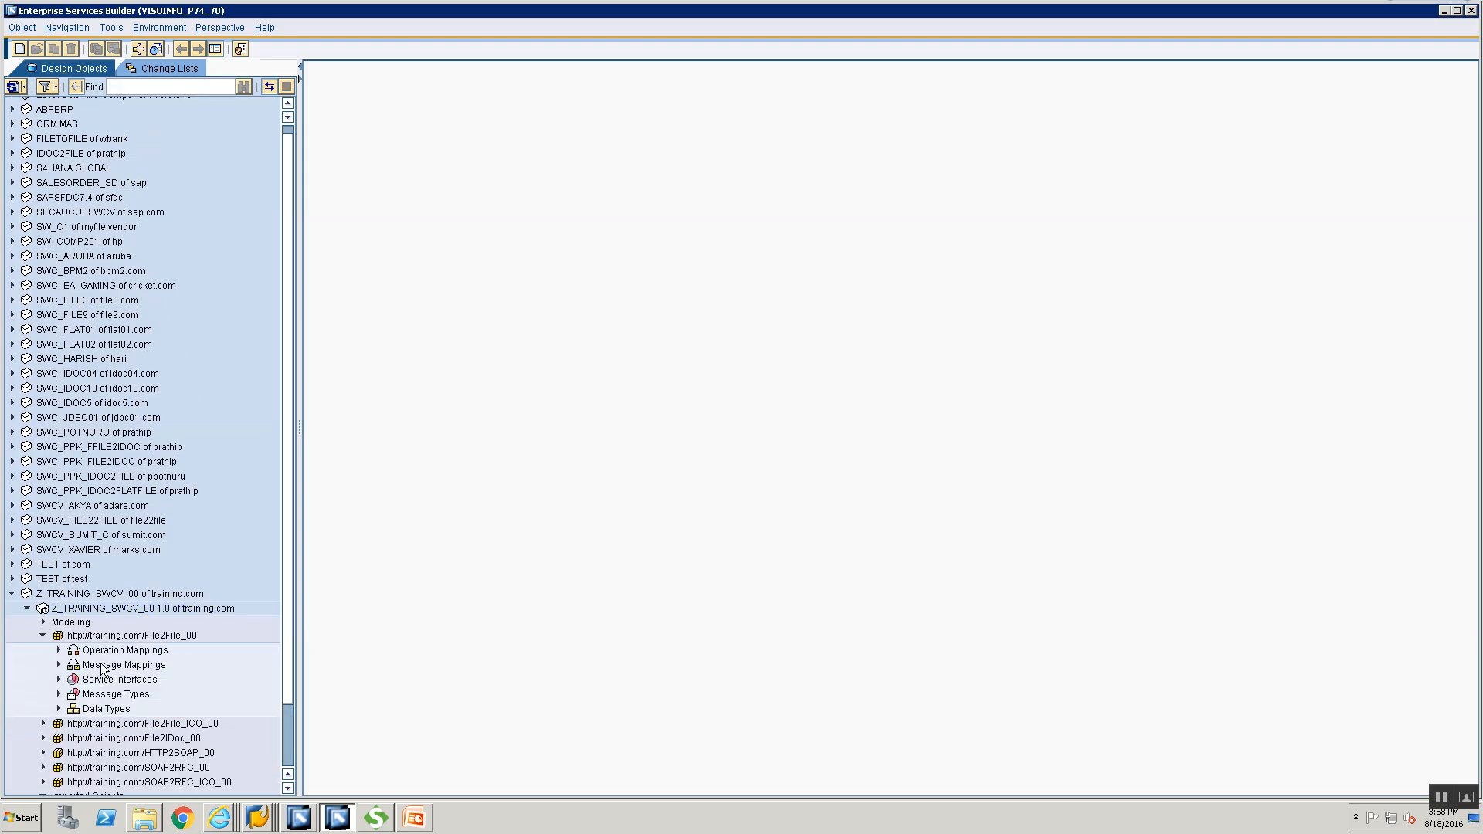
click(59, 665)
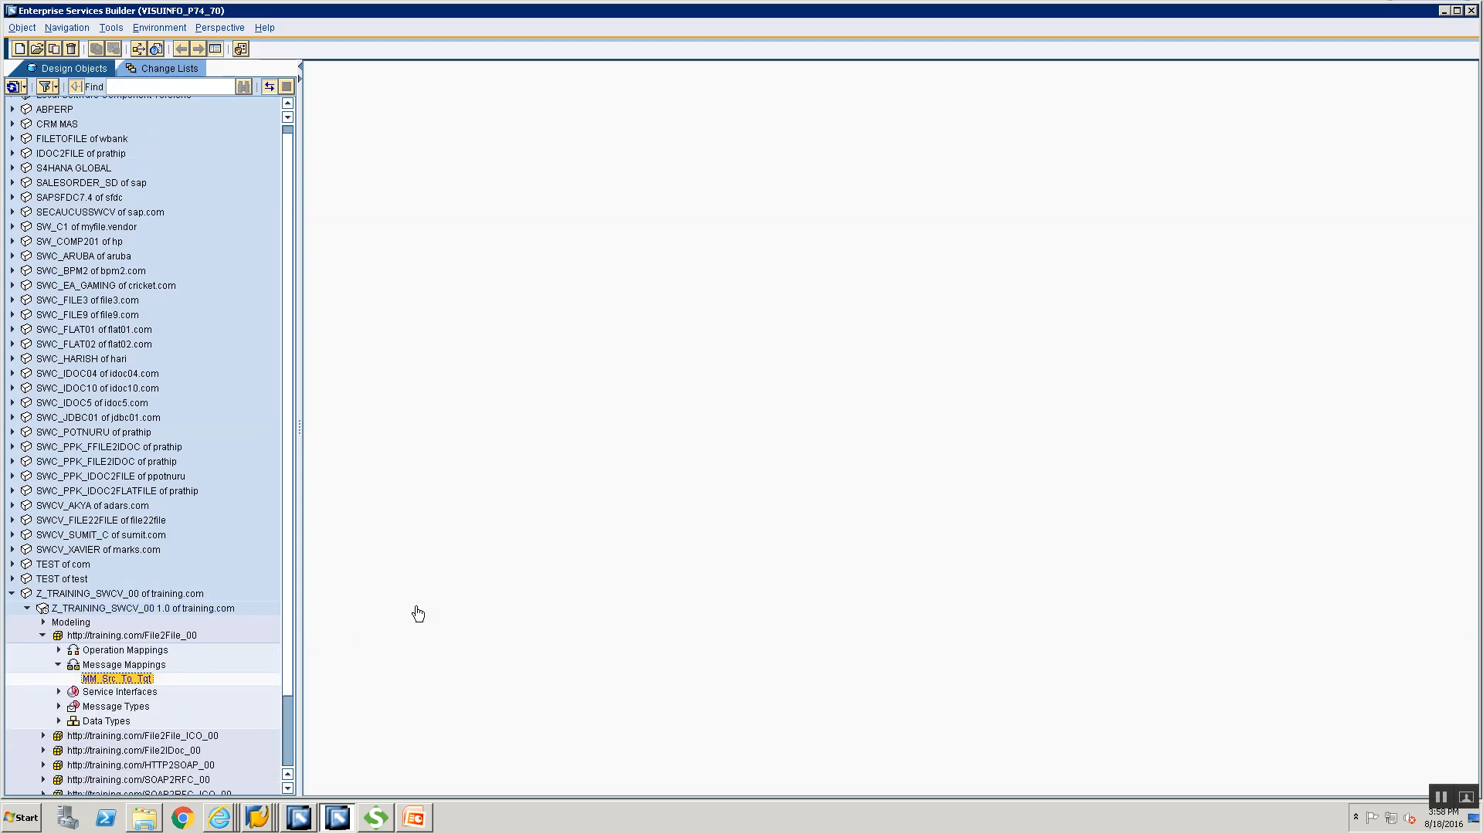
double_click(147, 680)
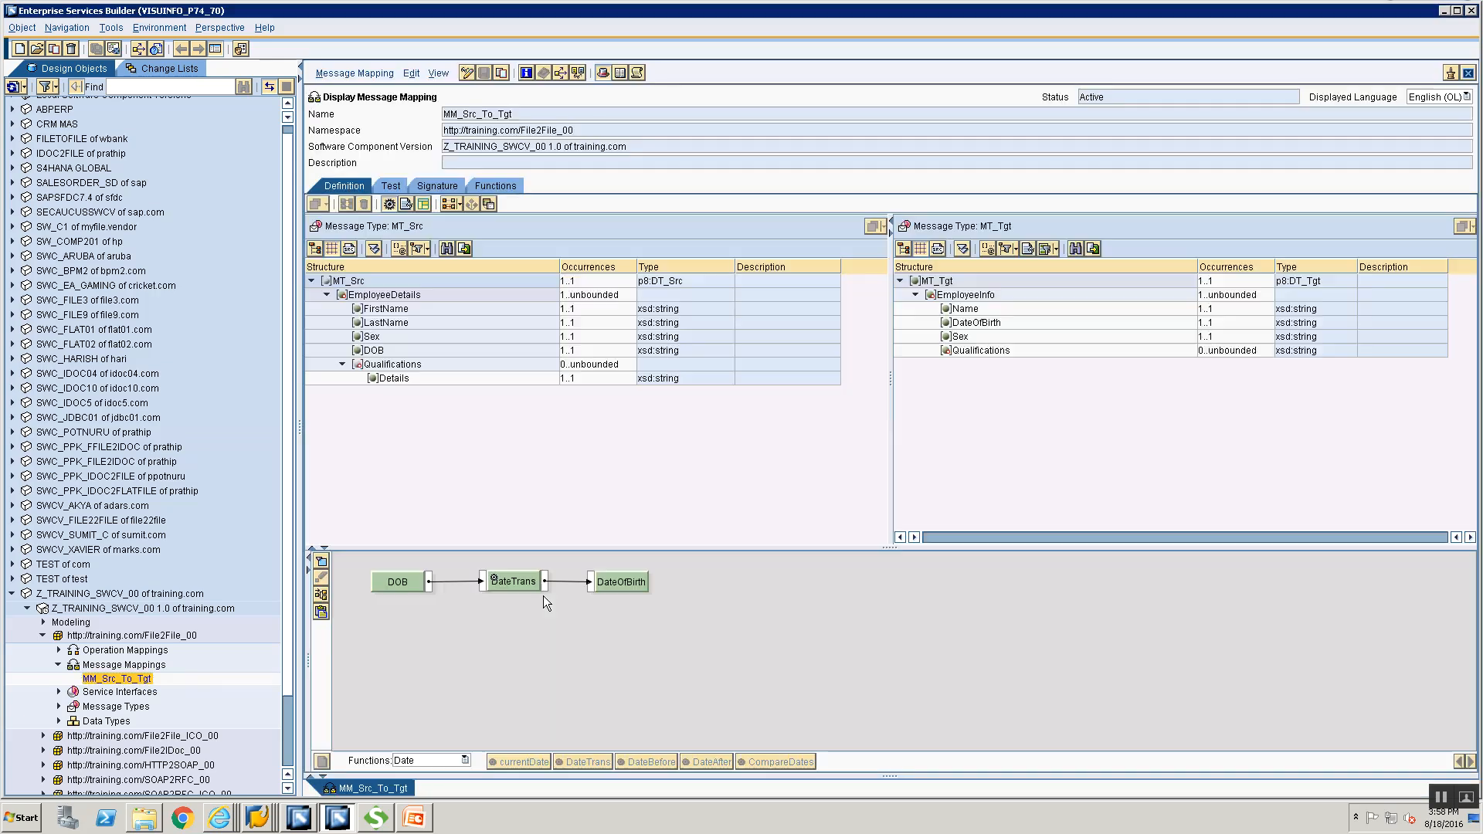
Step: Put MM_Src_To_Tgt in edit mode, disable the Name field of target message MT_Tgt, and save the mapping
click(469, 73)
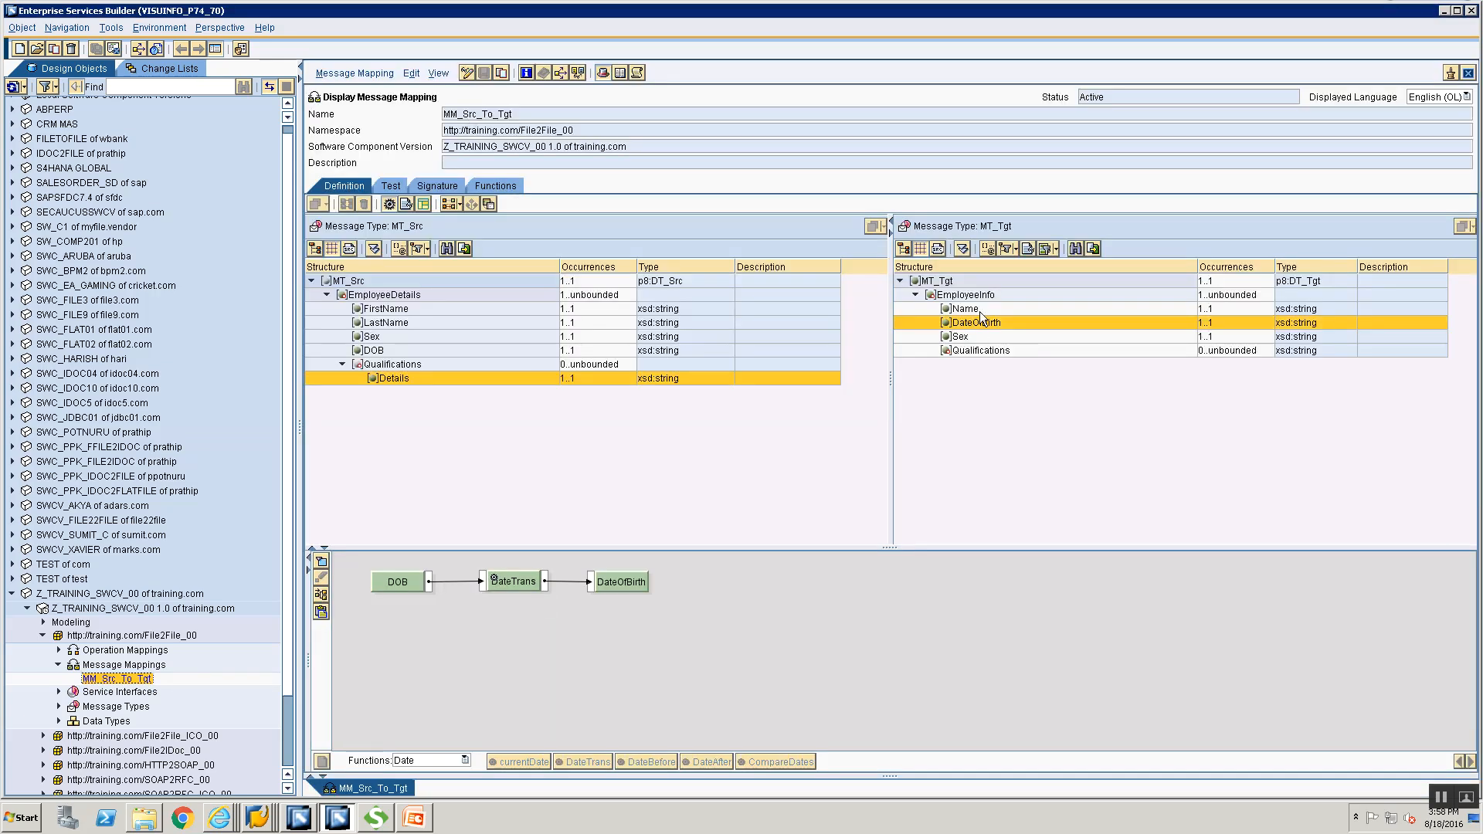
right_click(974, 312)
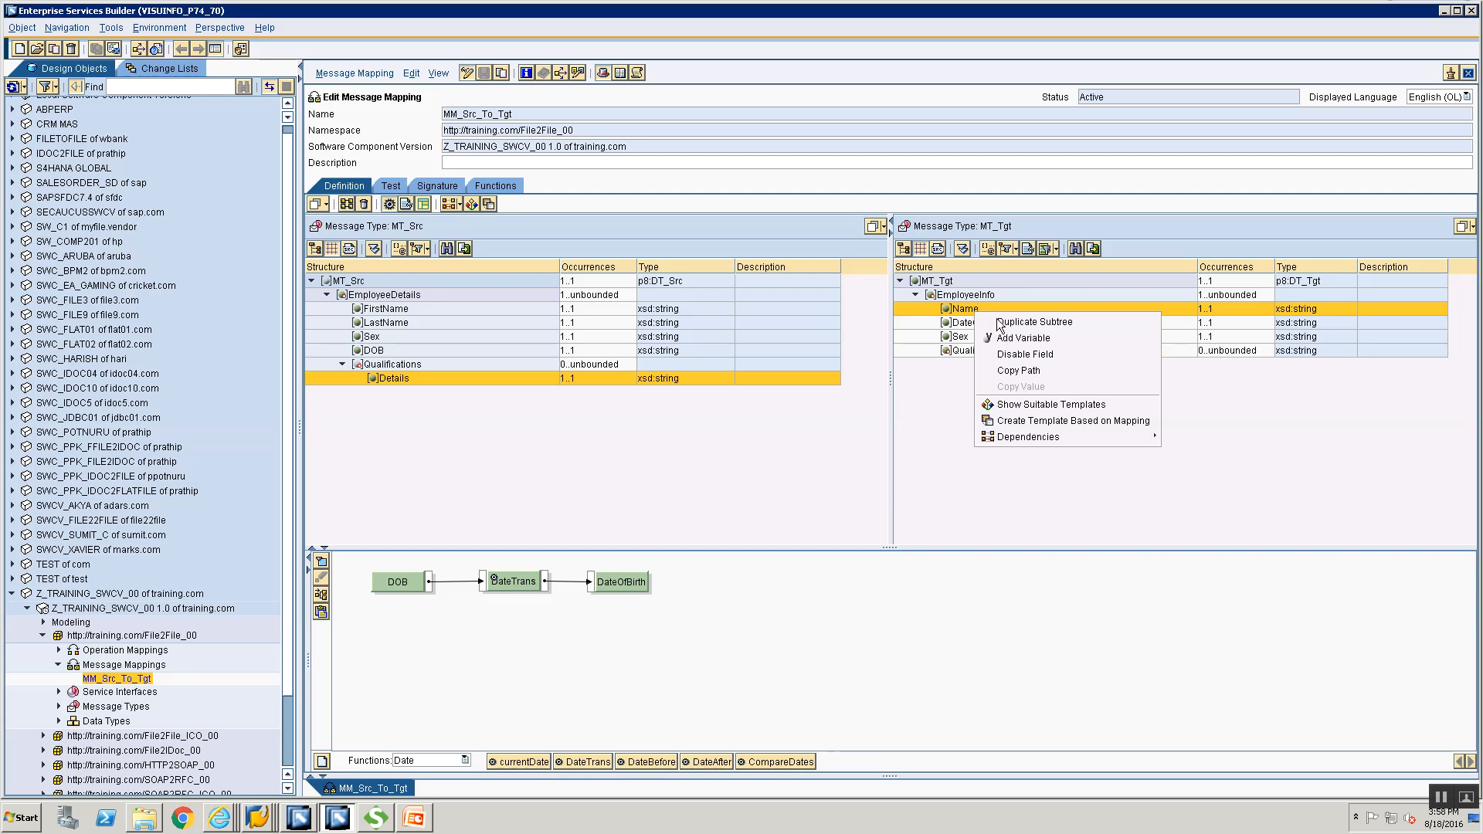
click(1018, 353)
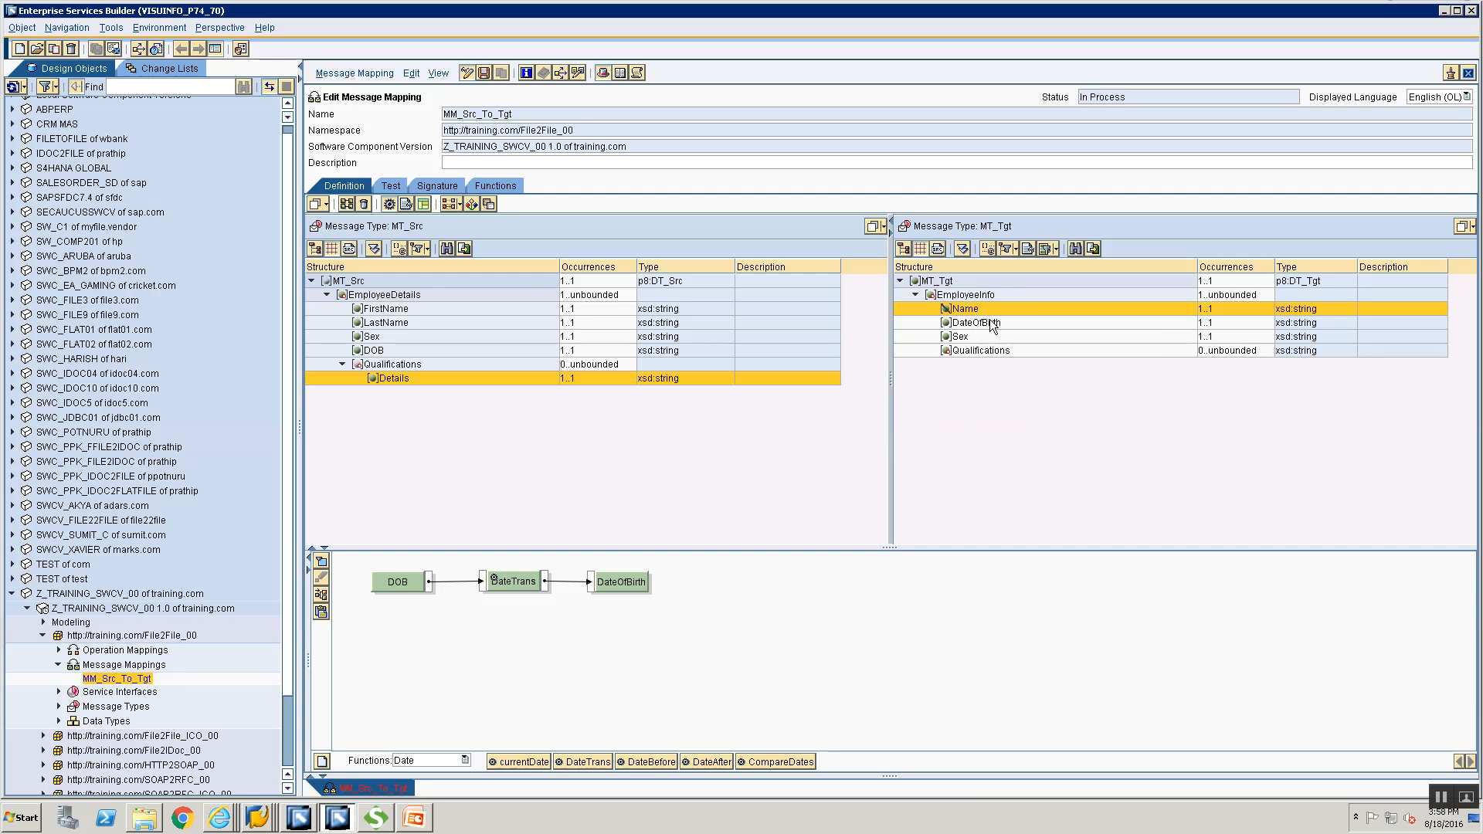
key(ctrl+s)
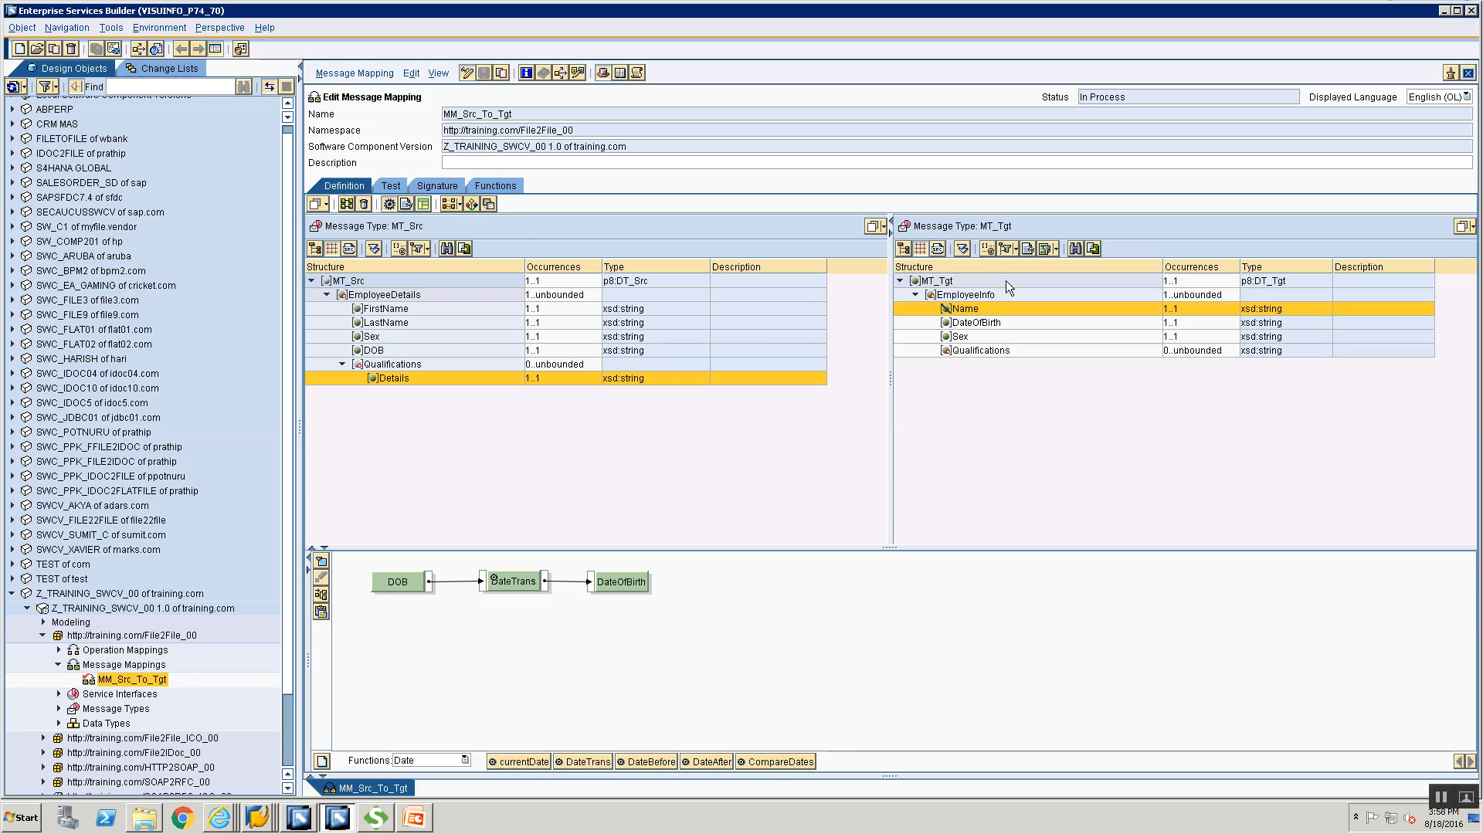
right_click(960, 312)
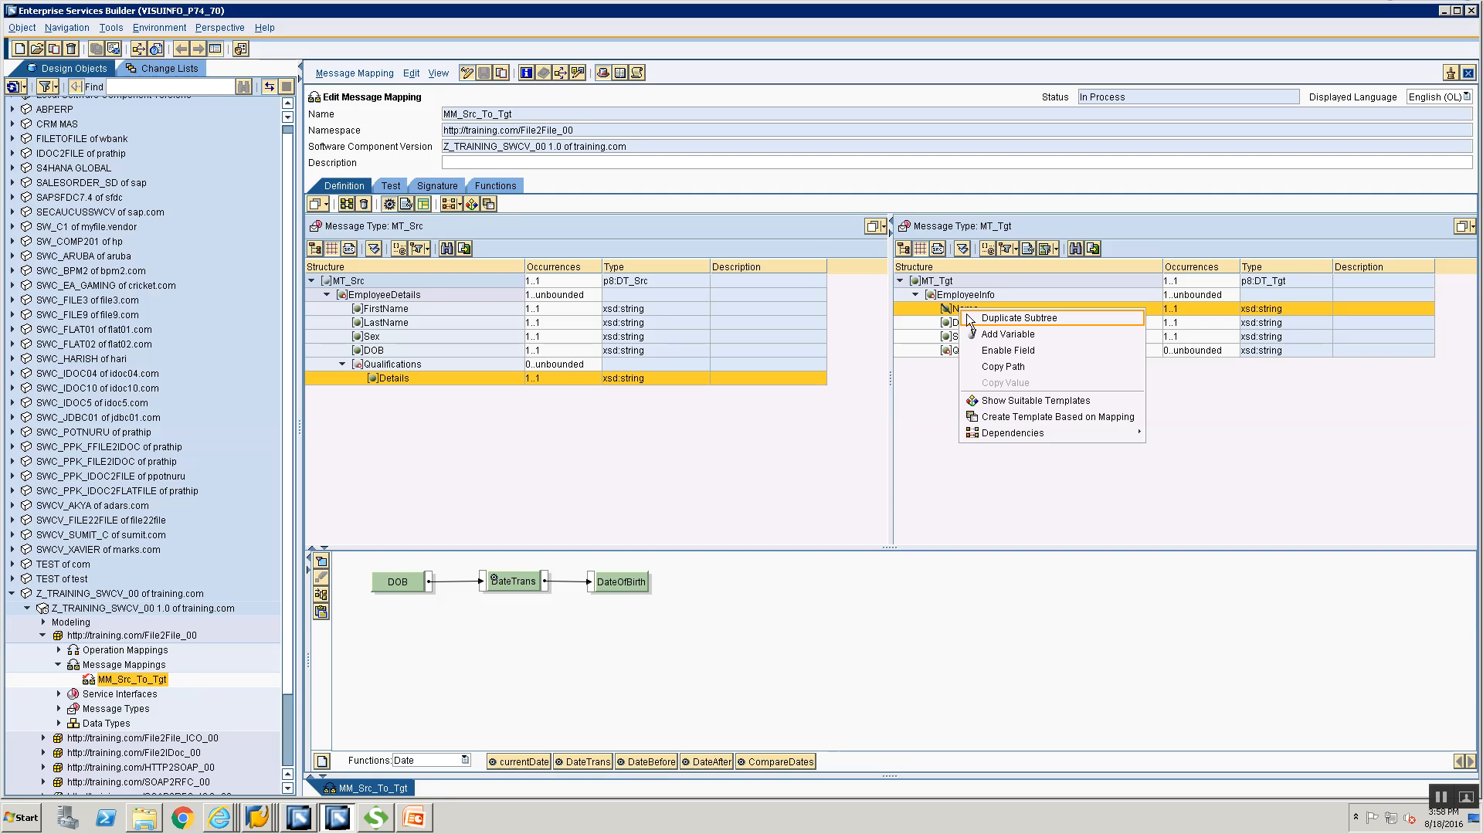
click(914, 377)
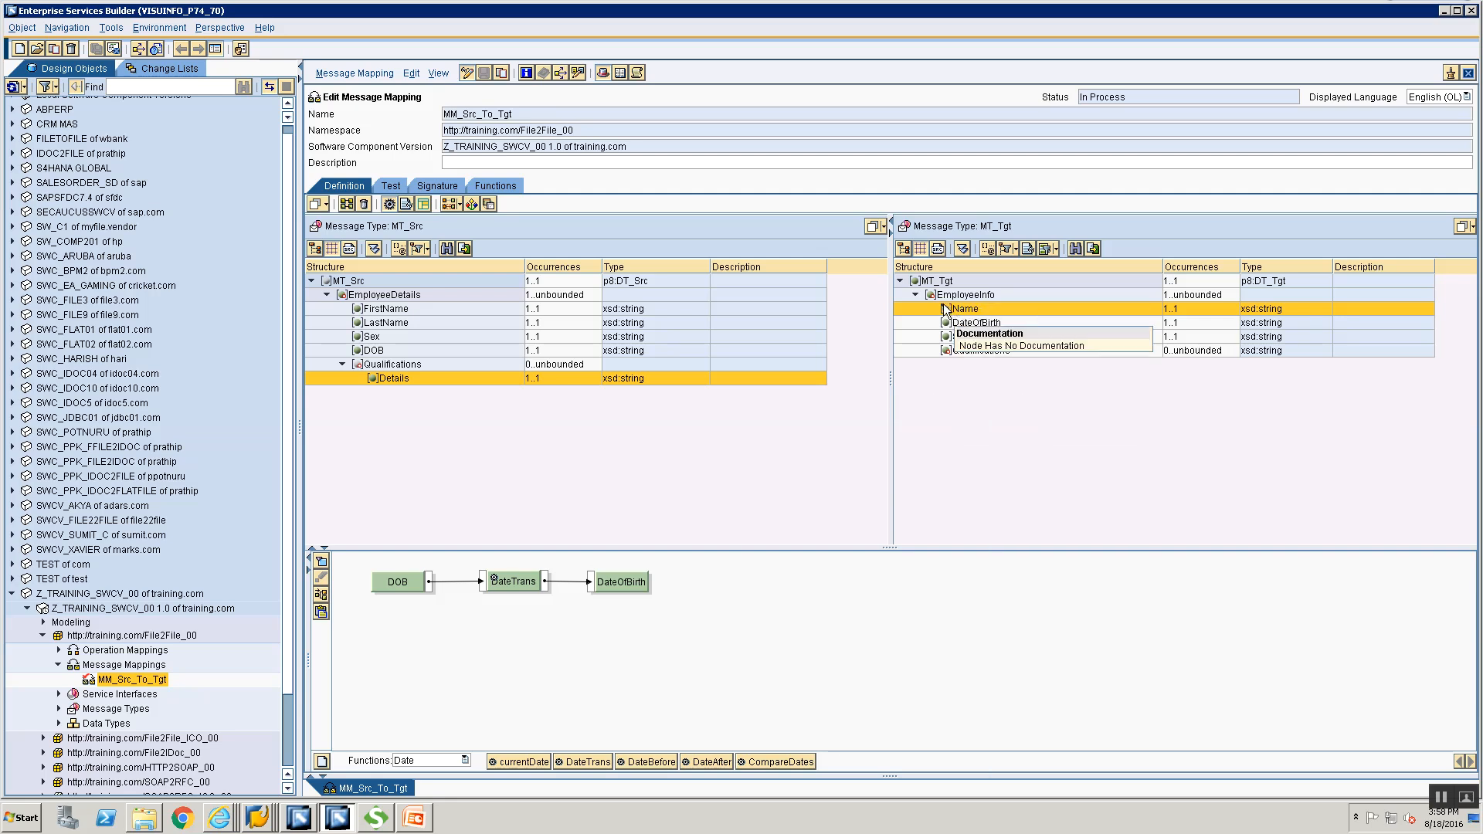
Step: Activate the MM_Src_To_Tgt message mapping in the Standard change list
click(351, 74)
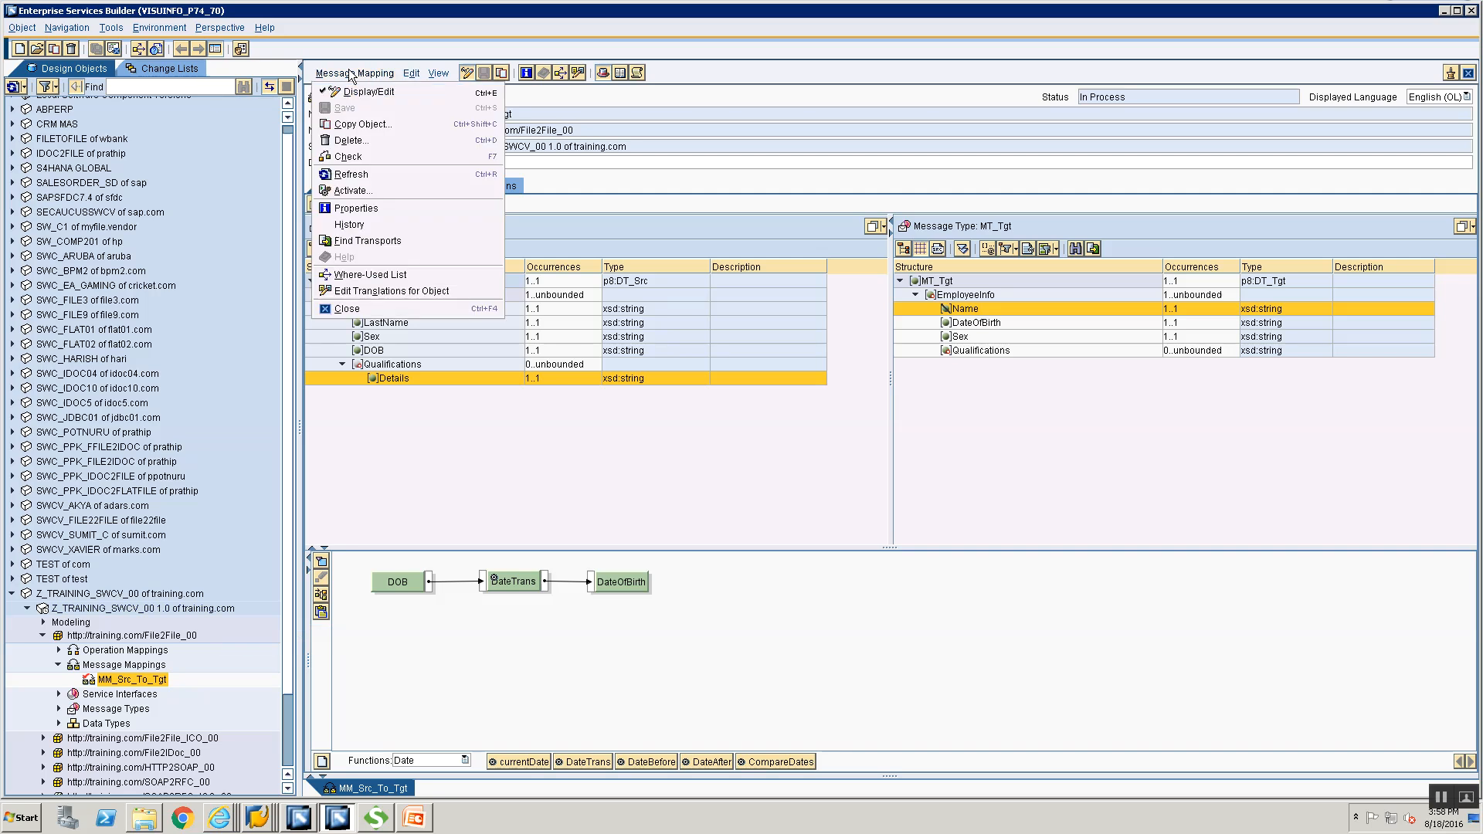
click(363, 190)
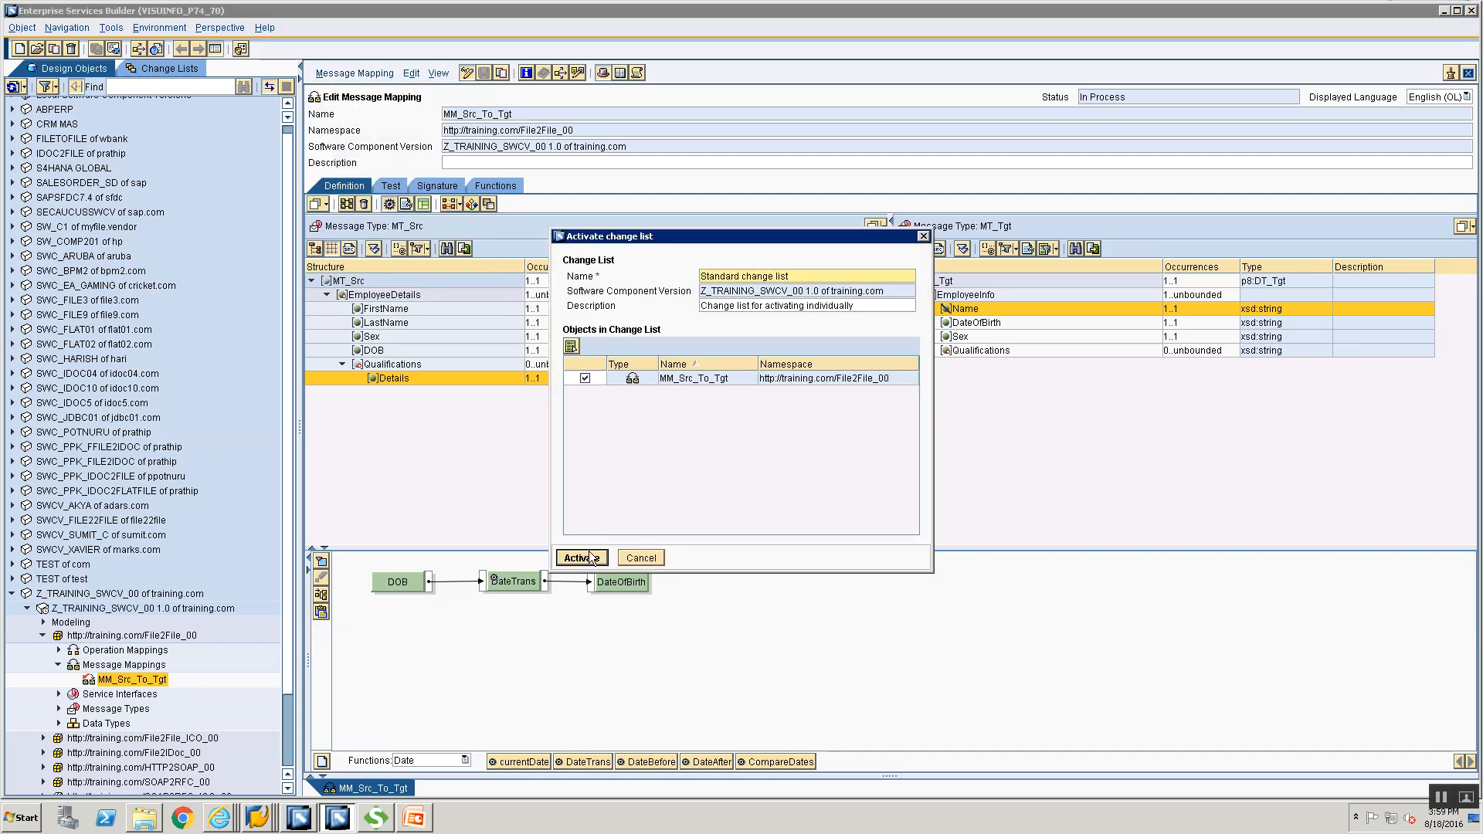
click(587, 556)
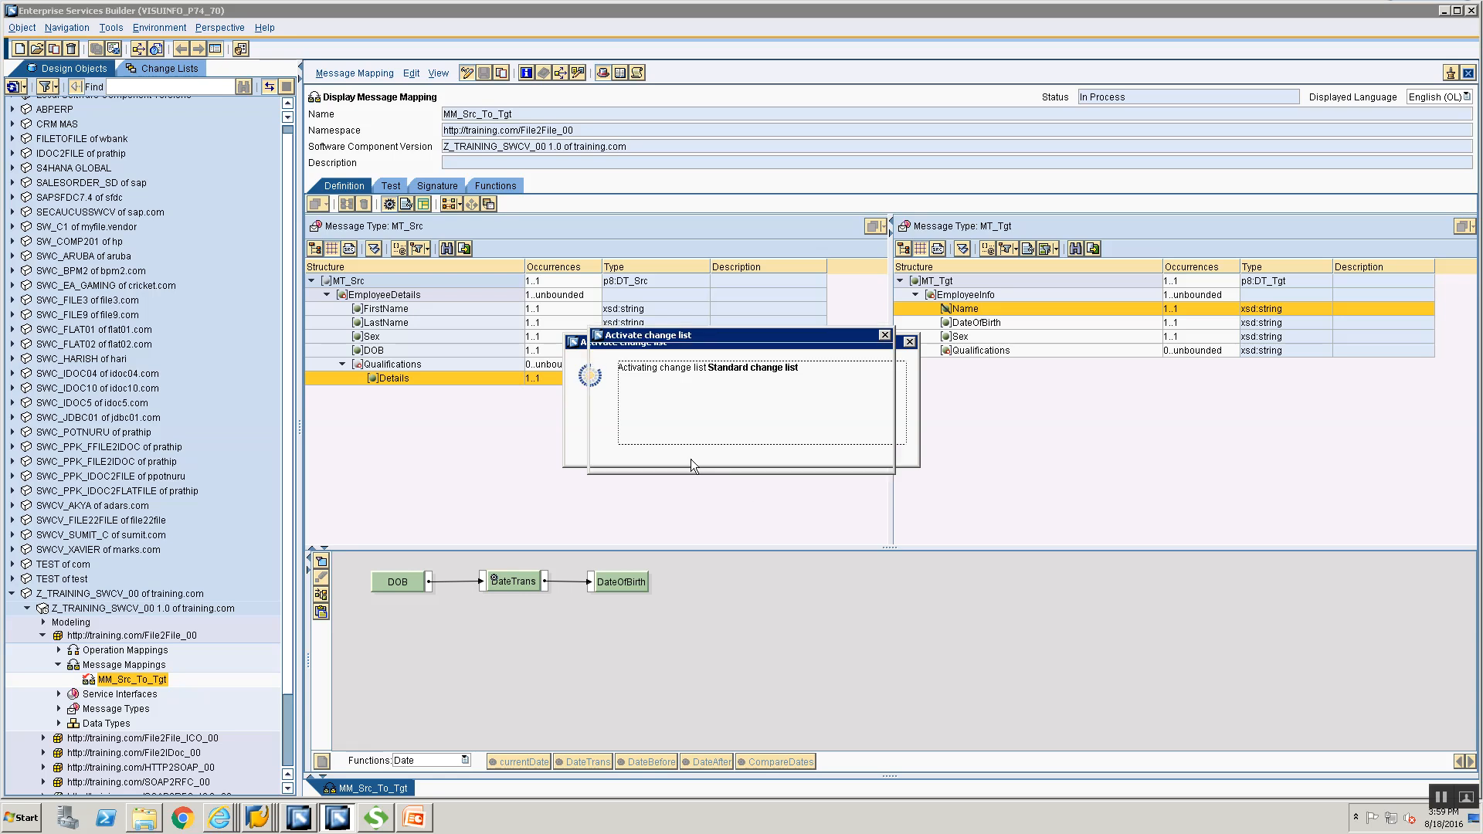
click(607, 462)
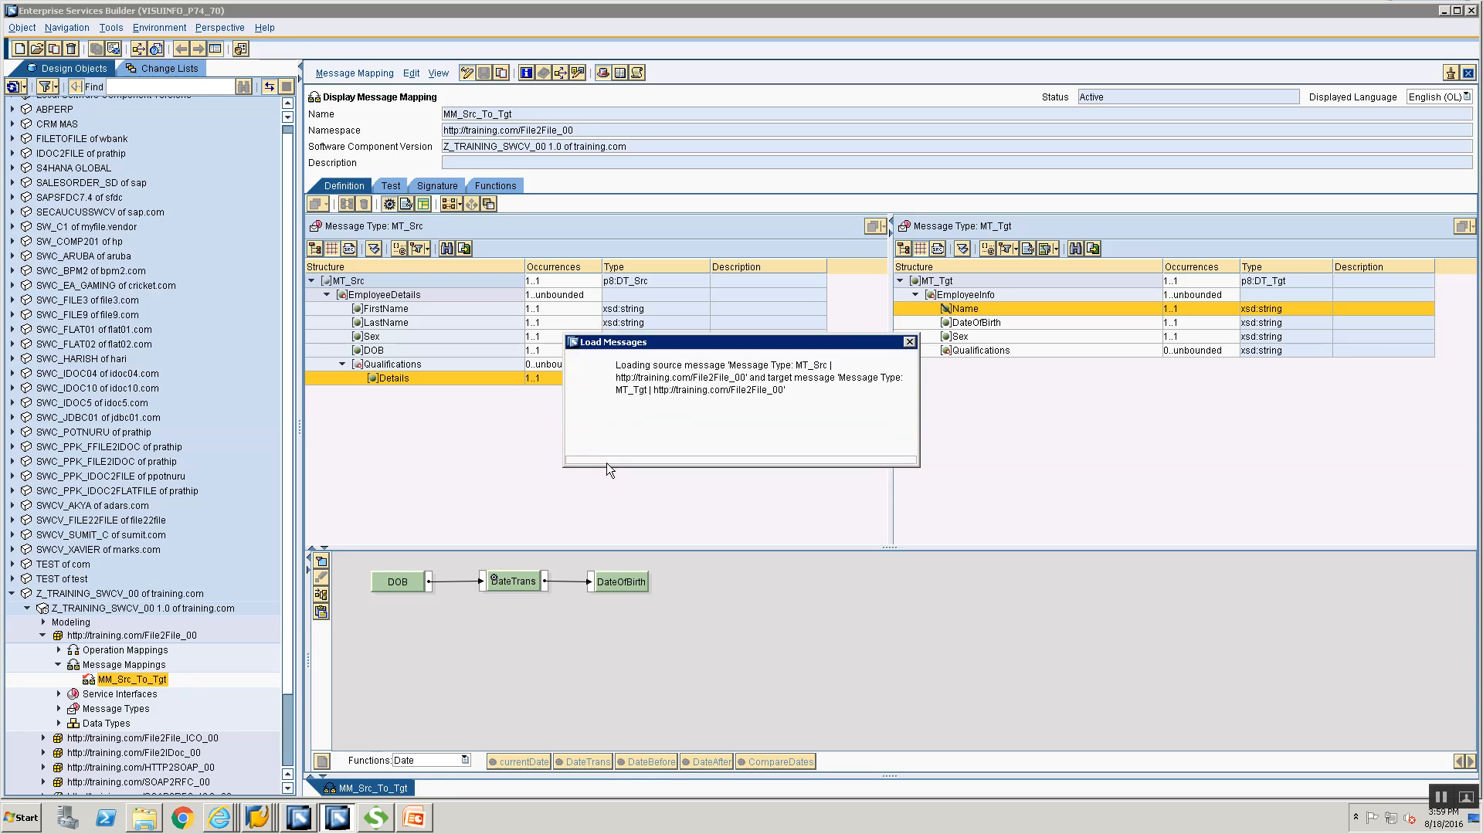
Step: Switch to the SAP Monitor for Processed XML Messages, refresh it, and display the latest File2File_00 message
click(249, 819)
click(255, 786)
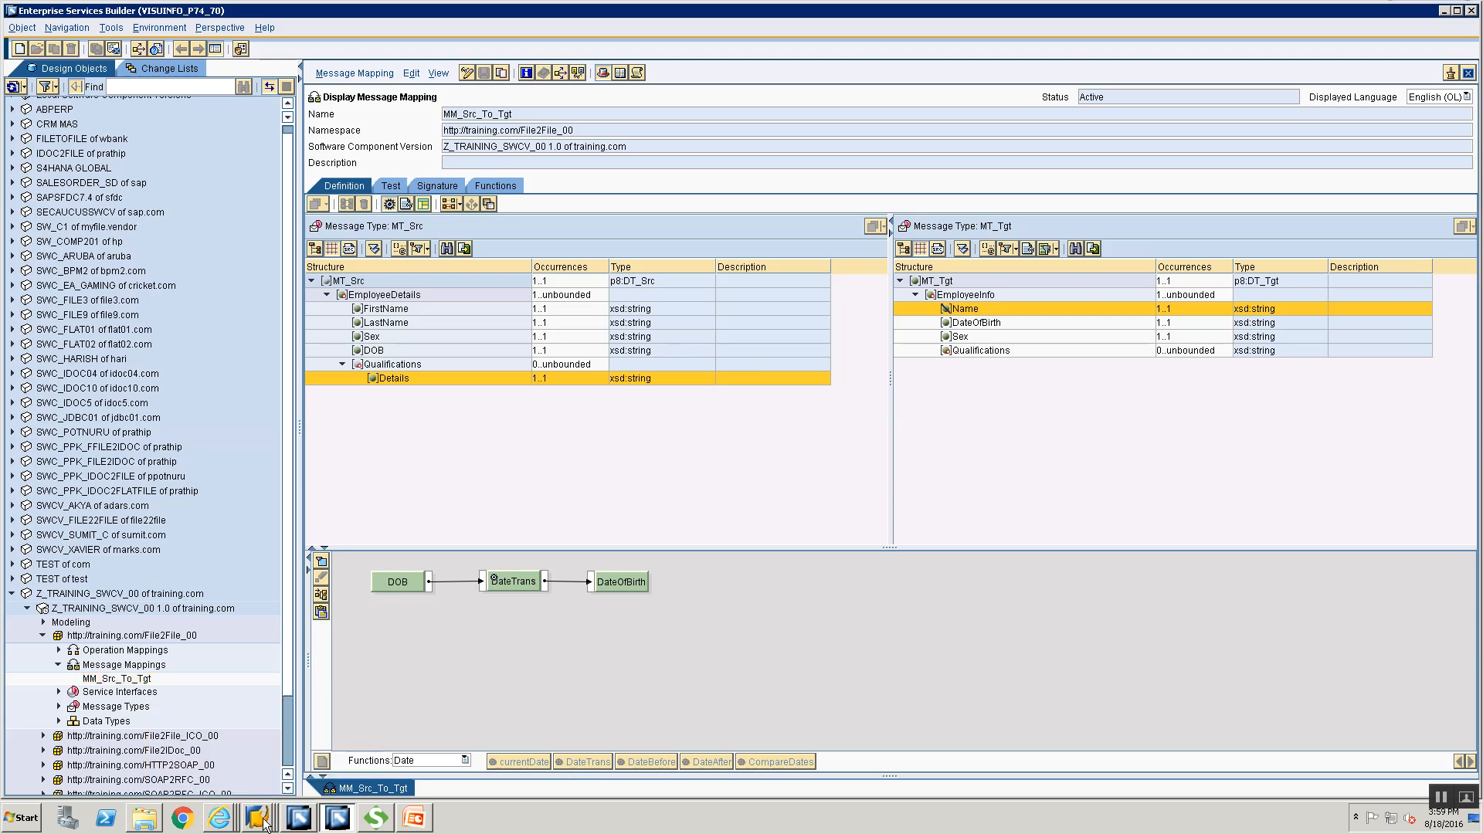
click(260, 808)
click(259, 788)
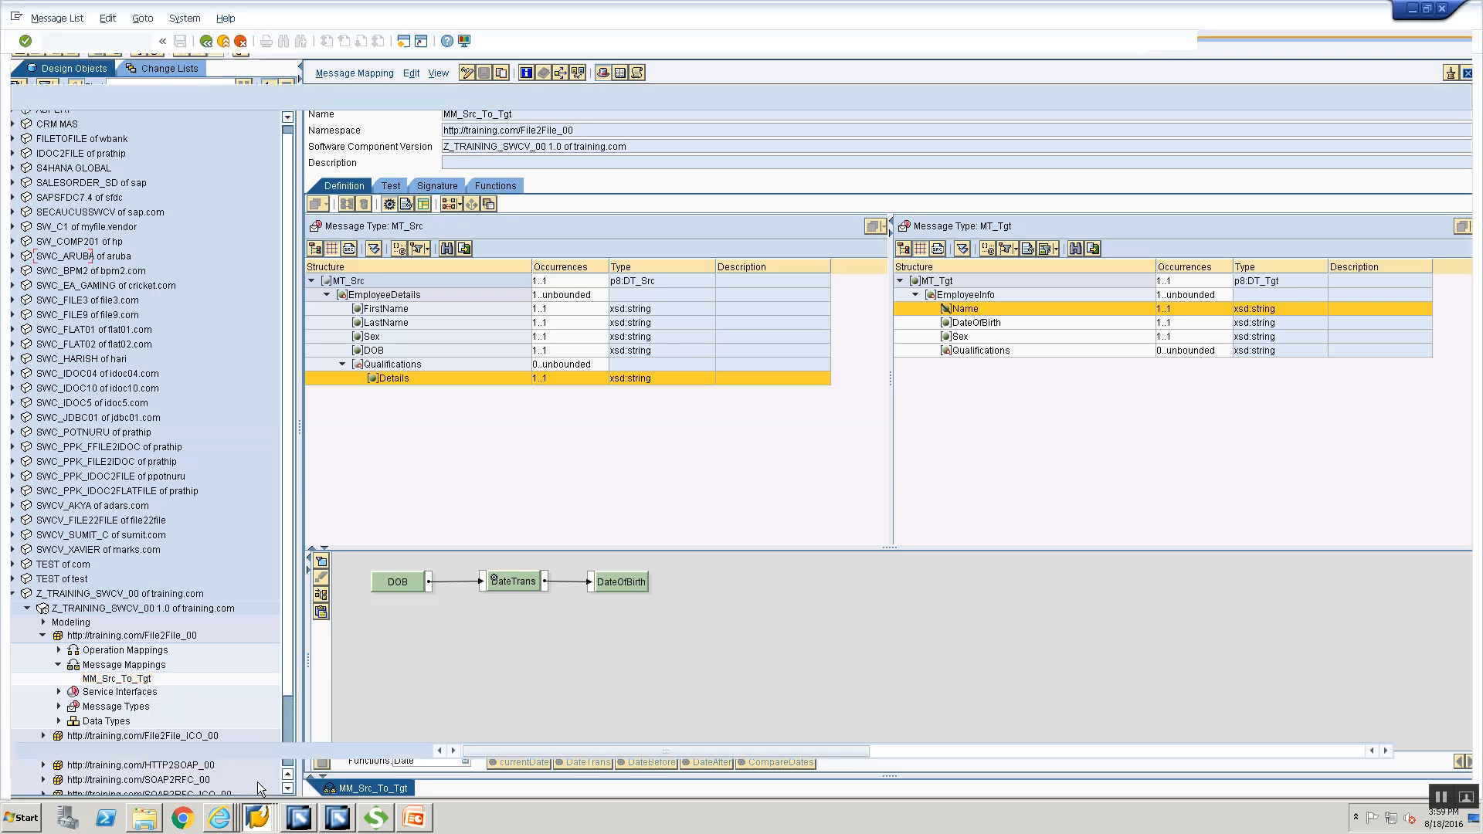
click(385, 96)
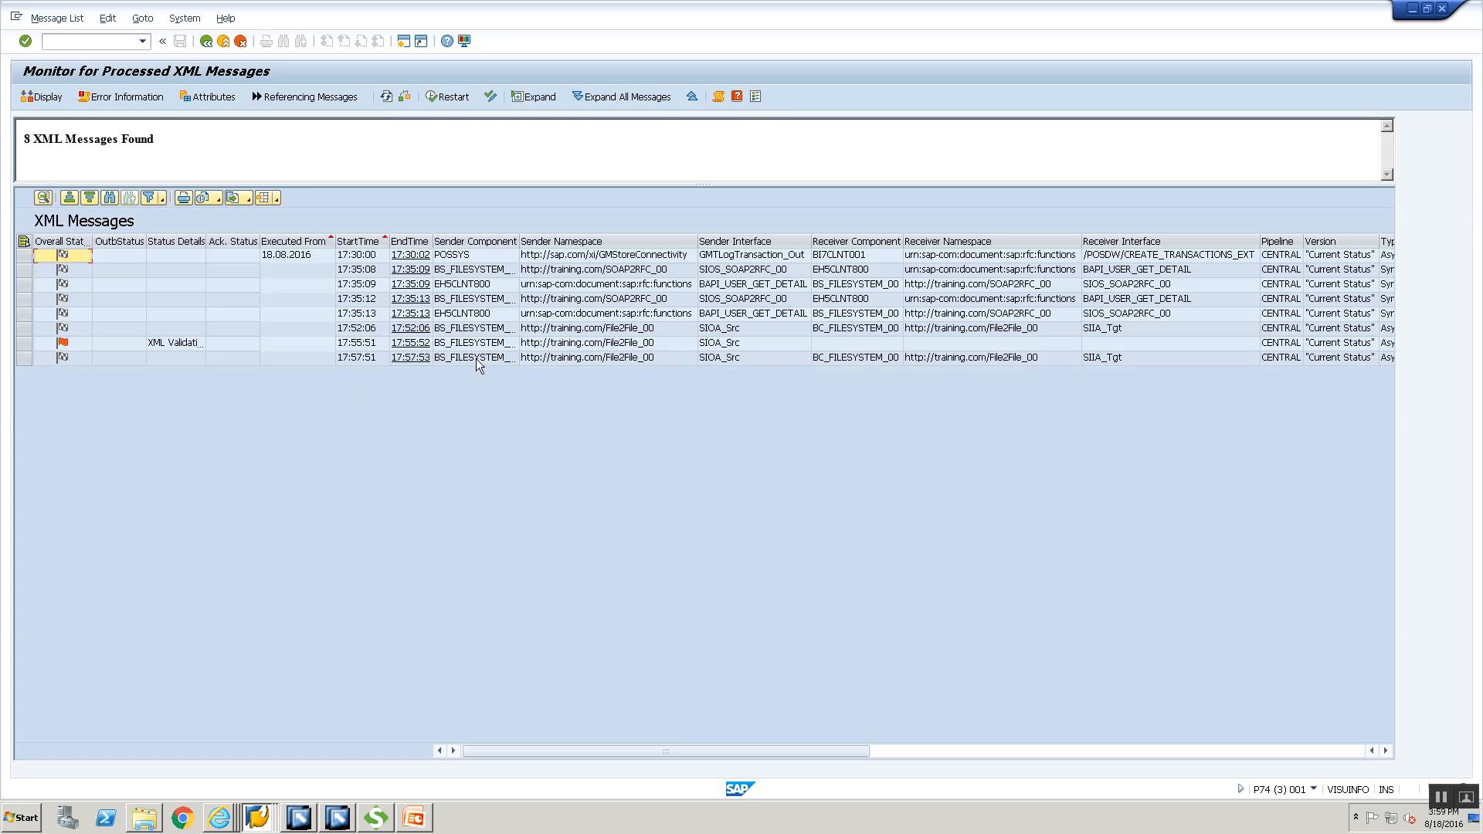
double_click(475, 358)
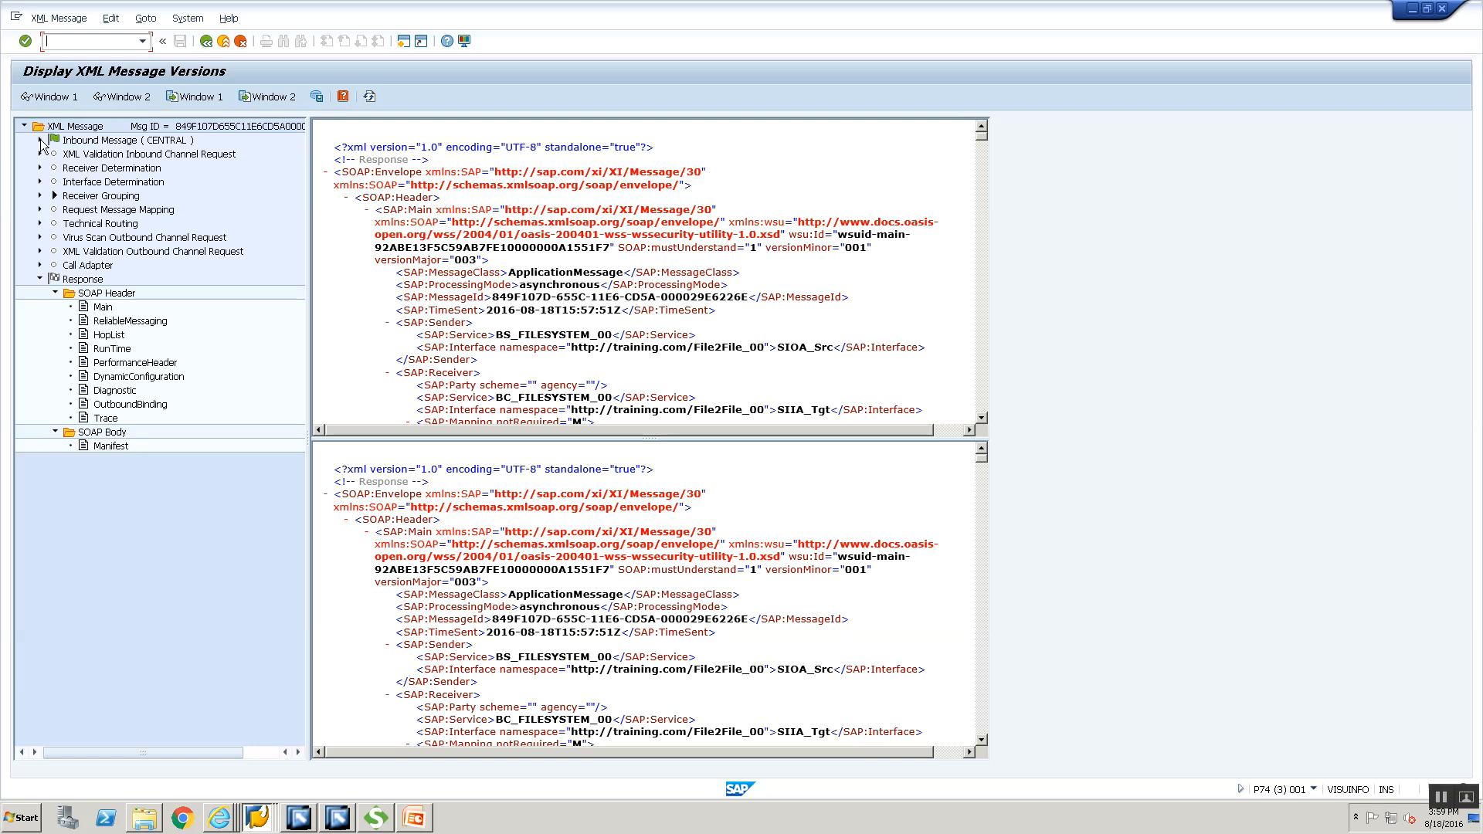
Step: Display the MainDocument payload of the Inbound Message (CENTRAL) stage in Window 1
click(39, 140)
click(55, 182)
click(112, 197)
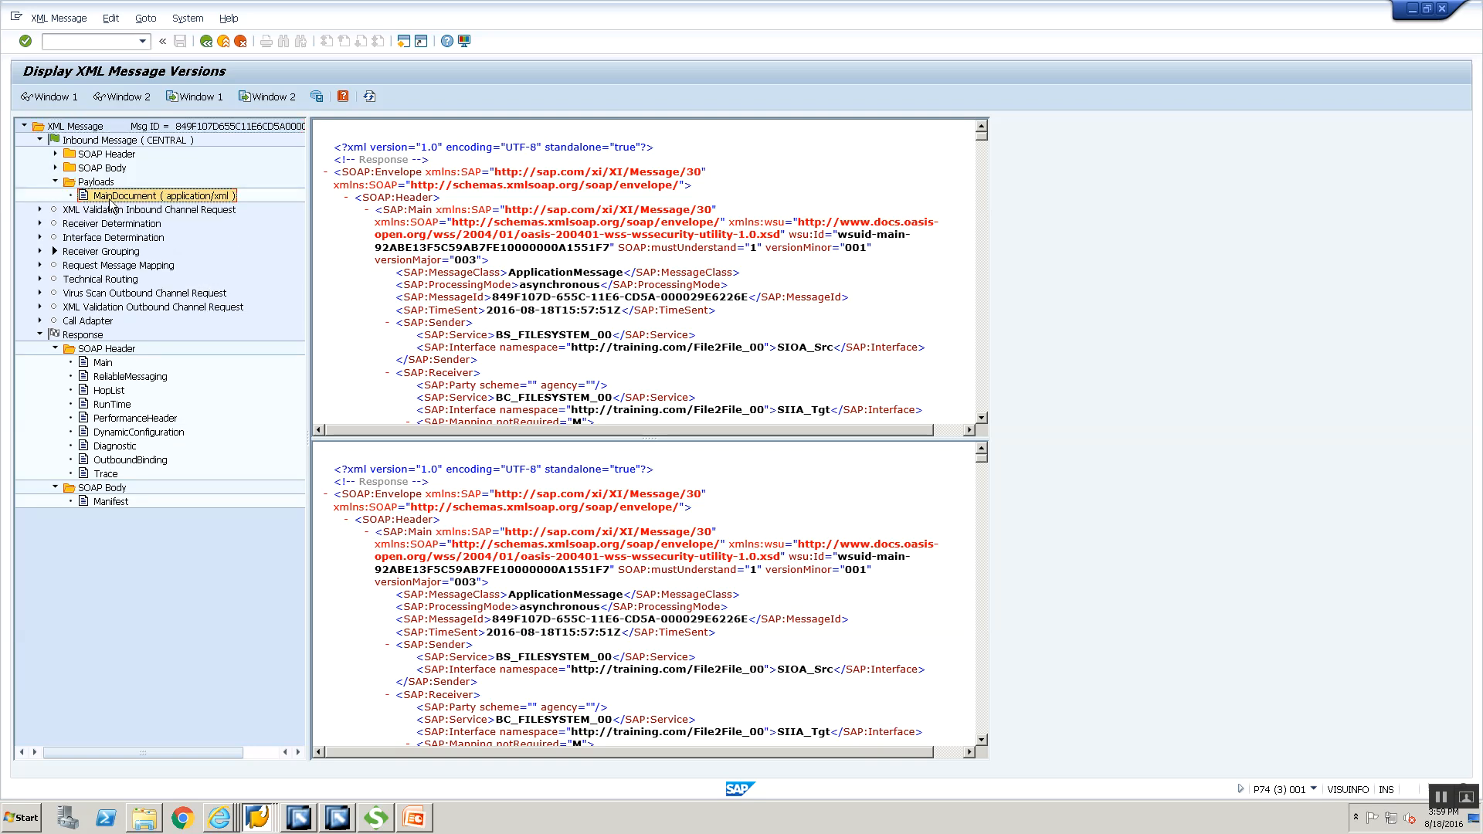
right_click(112, 203)
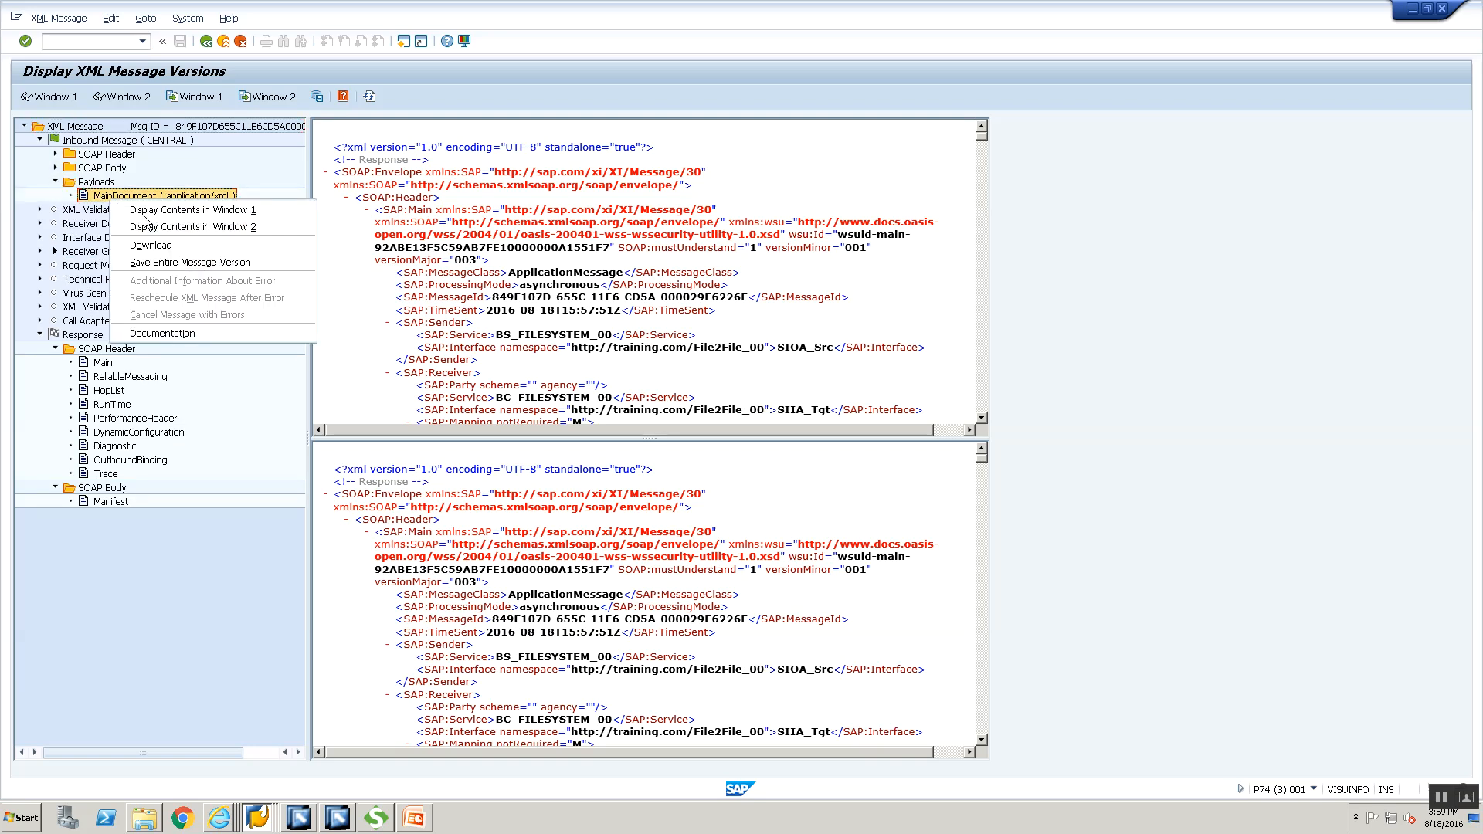
click(178, 217)
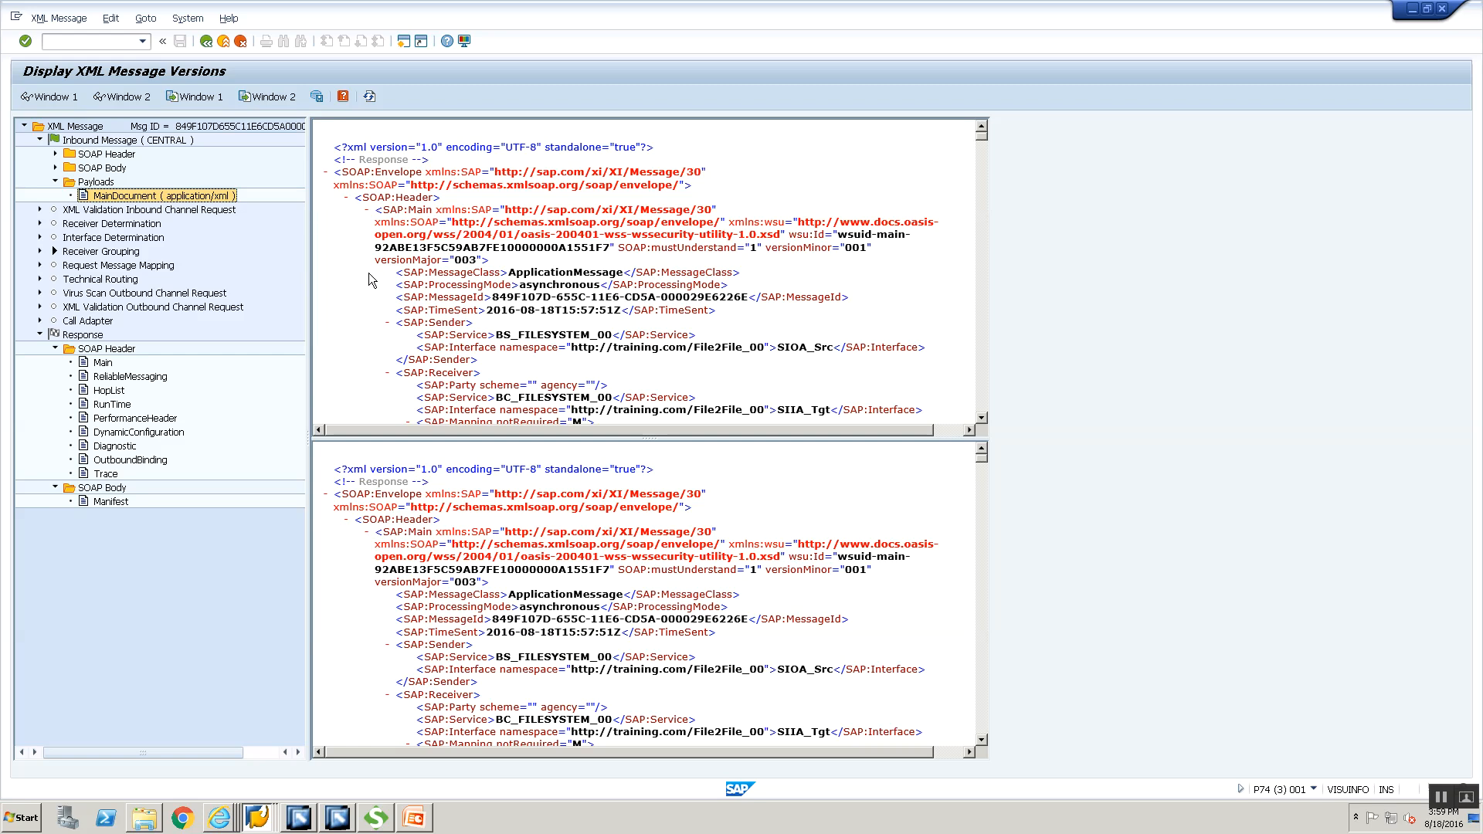
Step: Display the MainDocument payload of the Technical Routing stage in Window 2 for comparison with the inbound payload
click(39, 279)
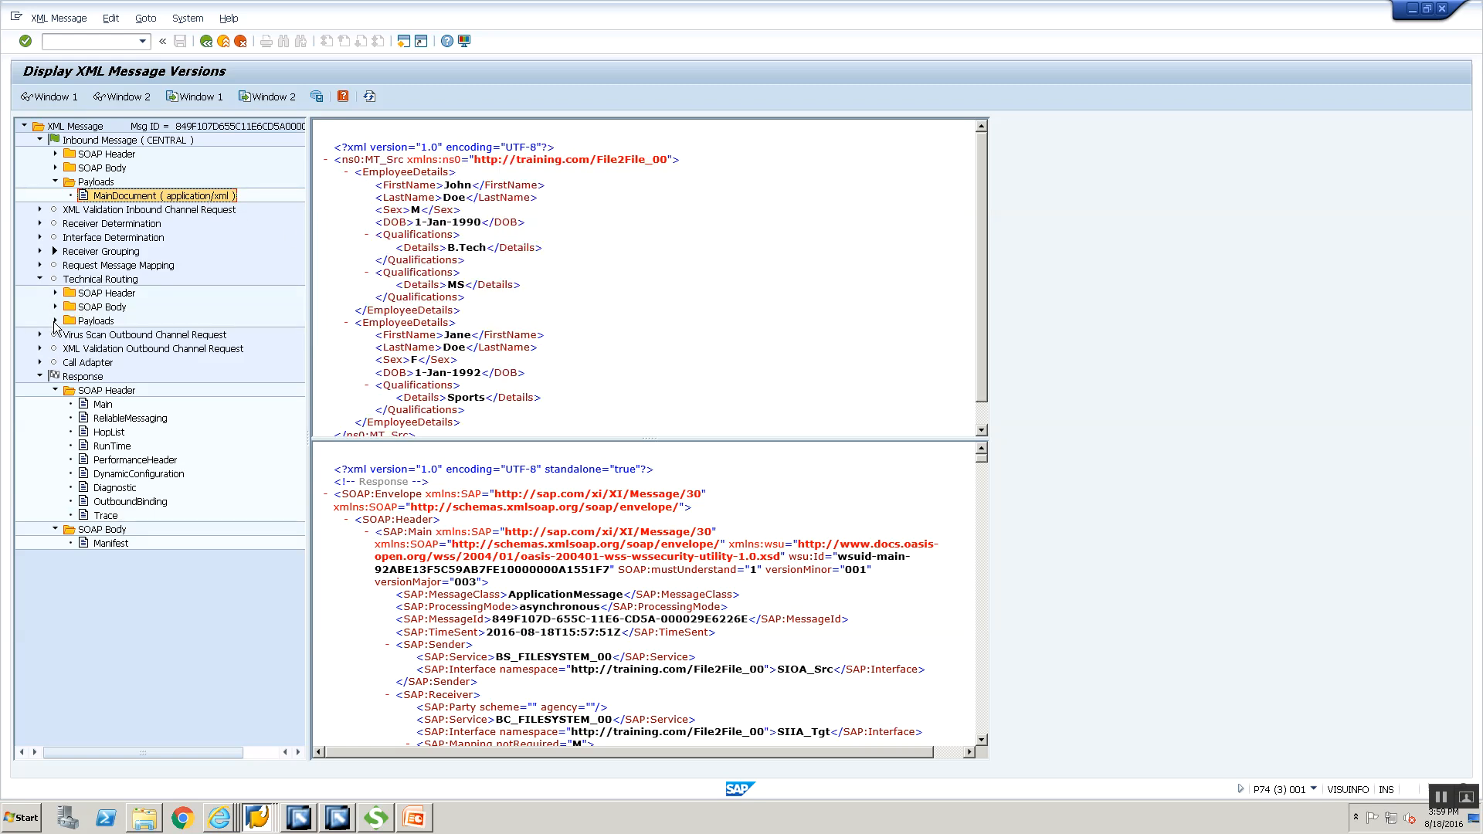
click(55, 320)
click(90, 334)
right_click(91, 337)
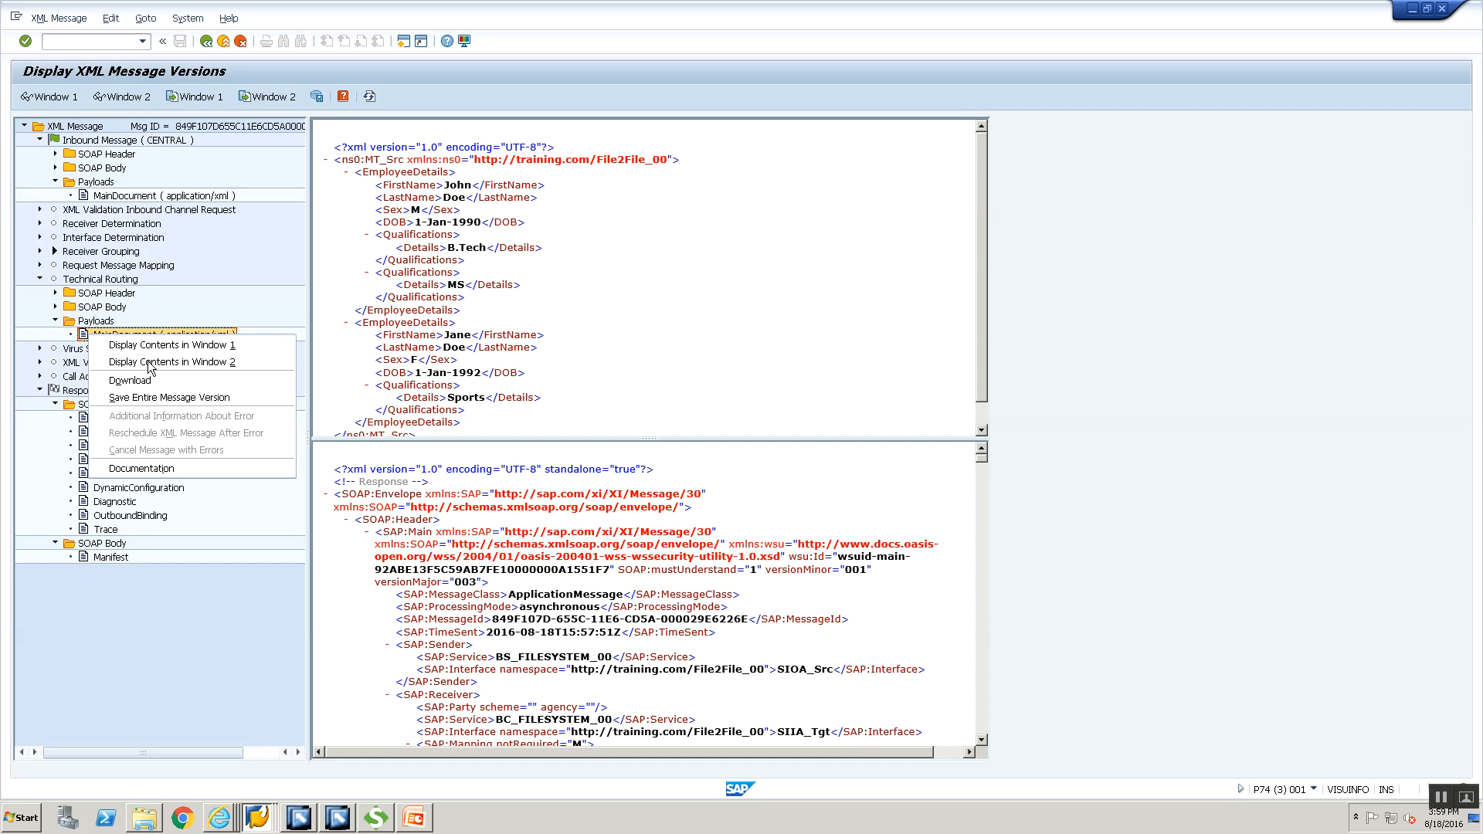
click(264, 361)
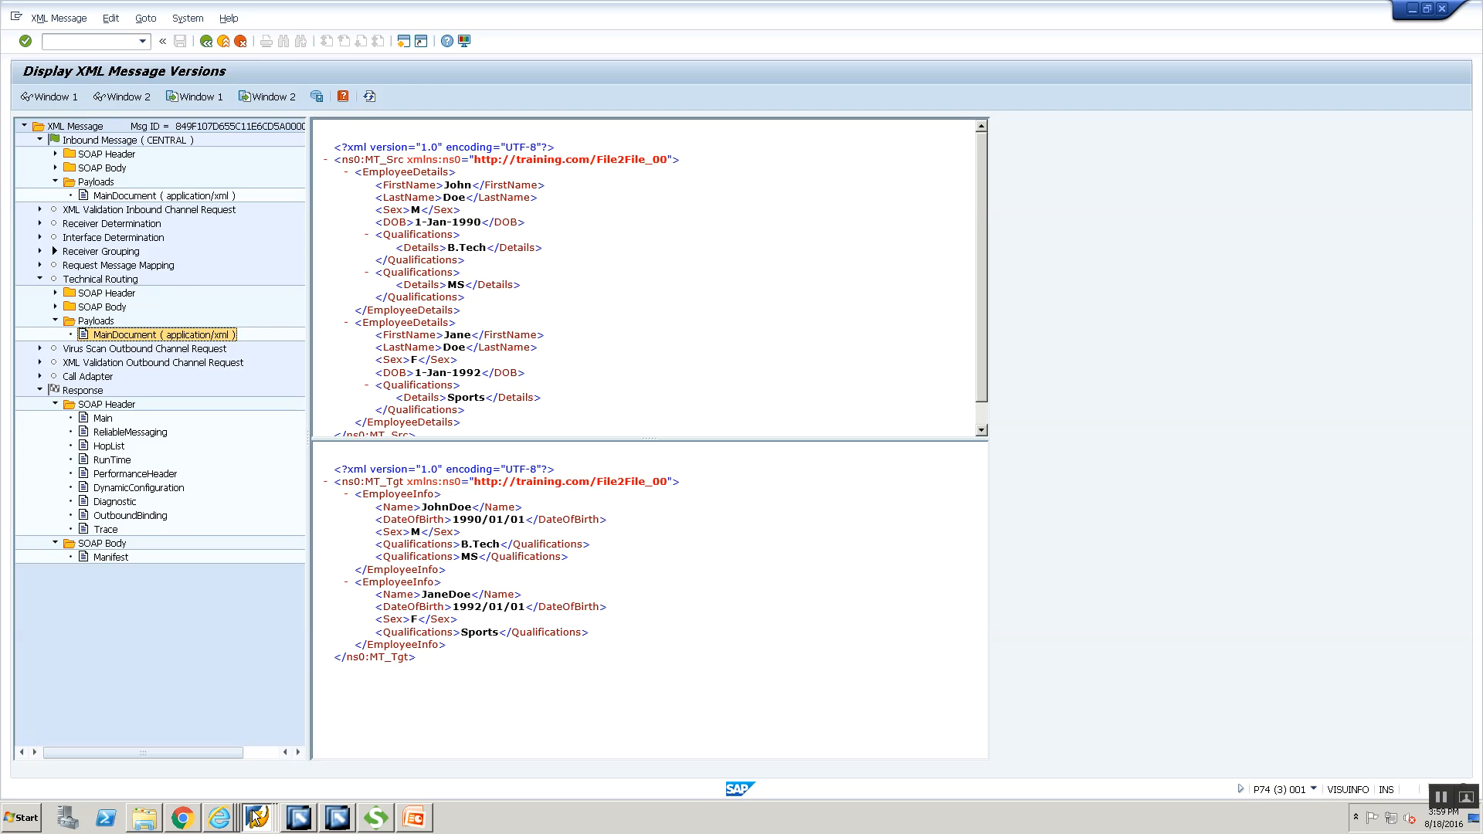
Step: Switch to the \\VISUINFO\sapmnt\trans\training directory listing and refresh it
mouse_move(257, 819)
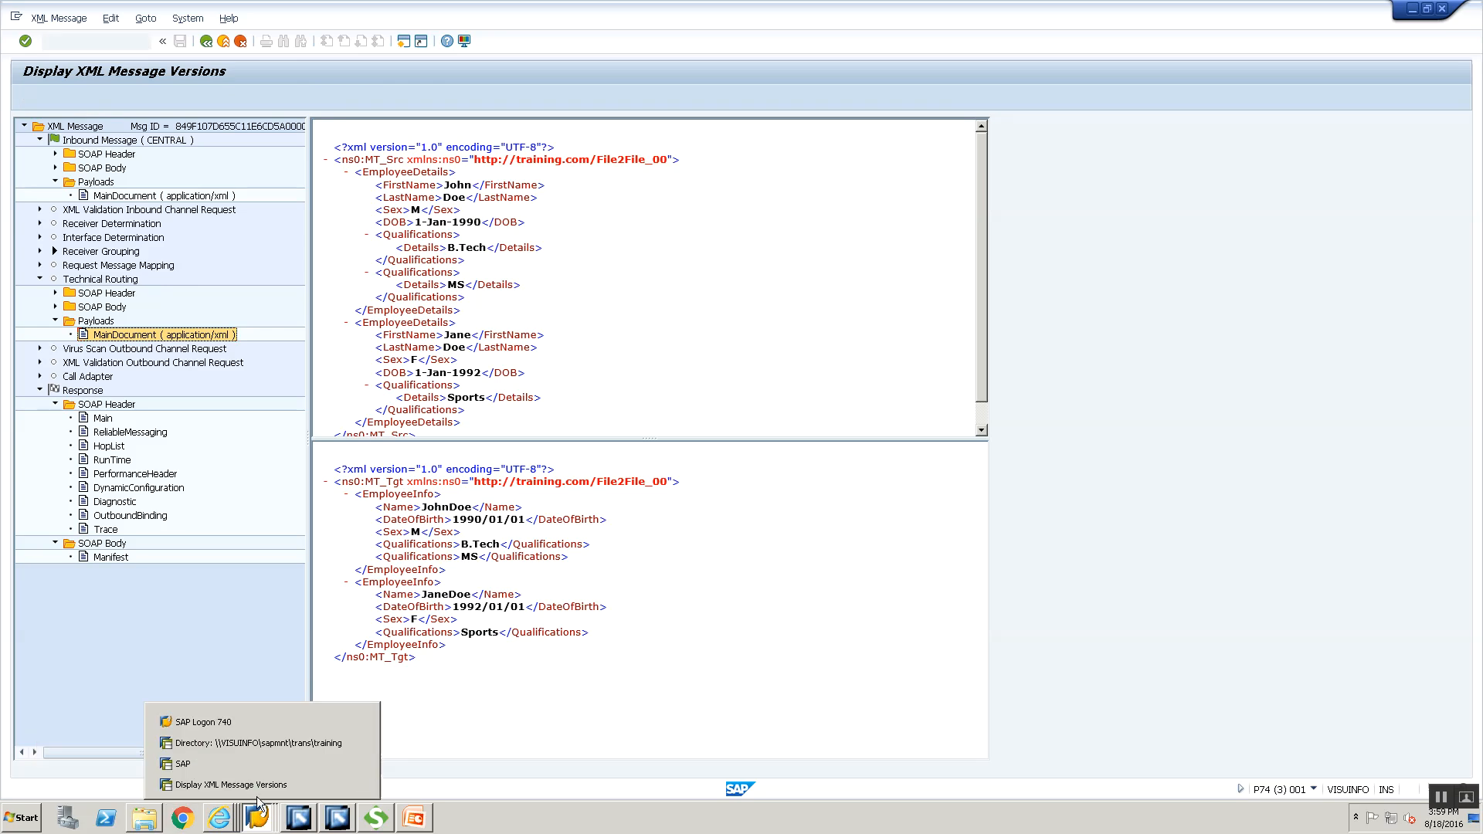
click(261, 744)
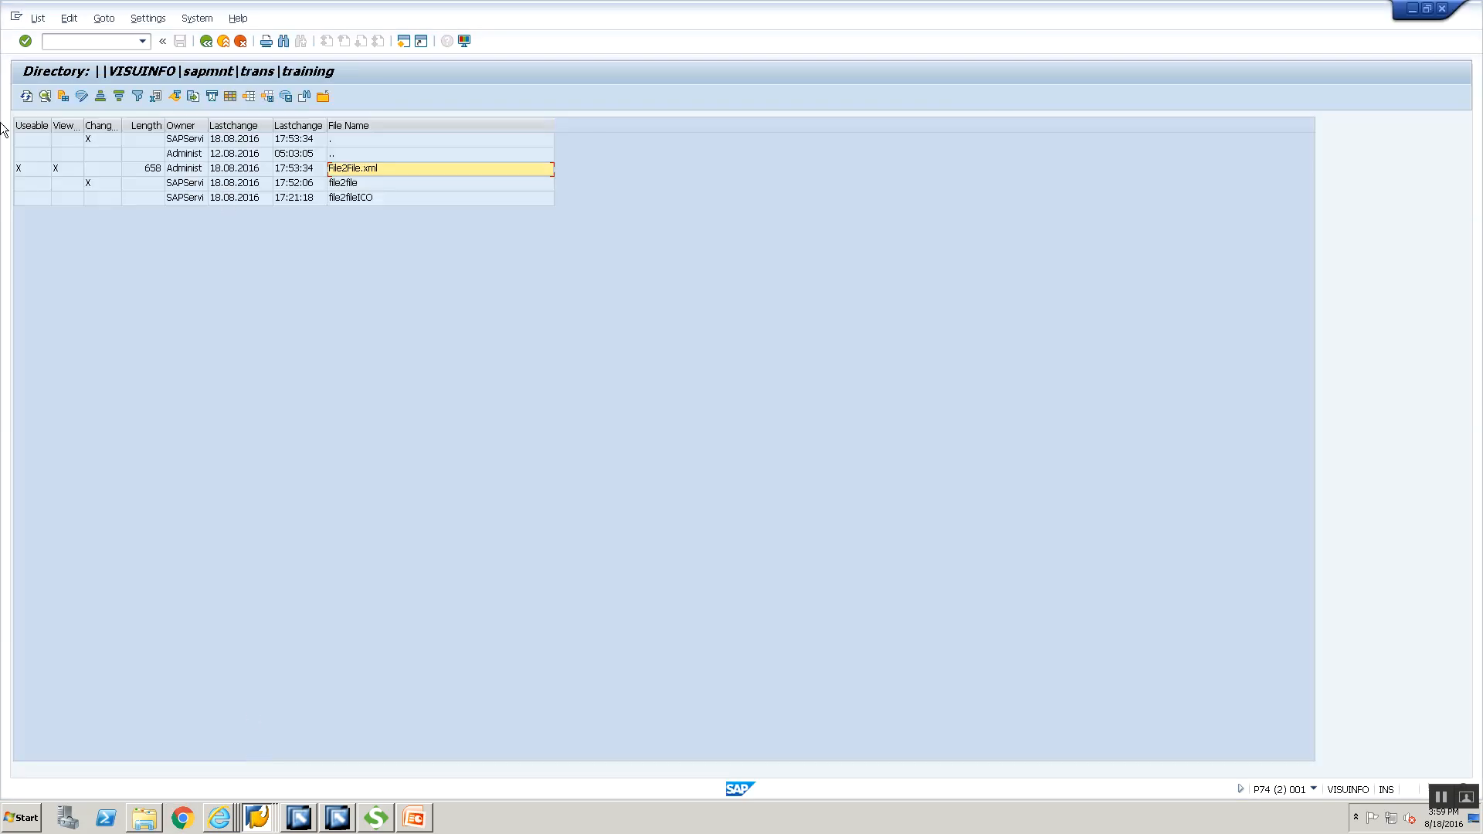
click(26, 97)
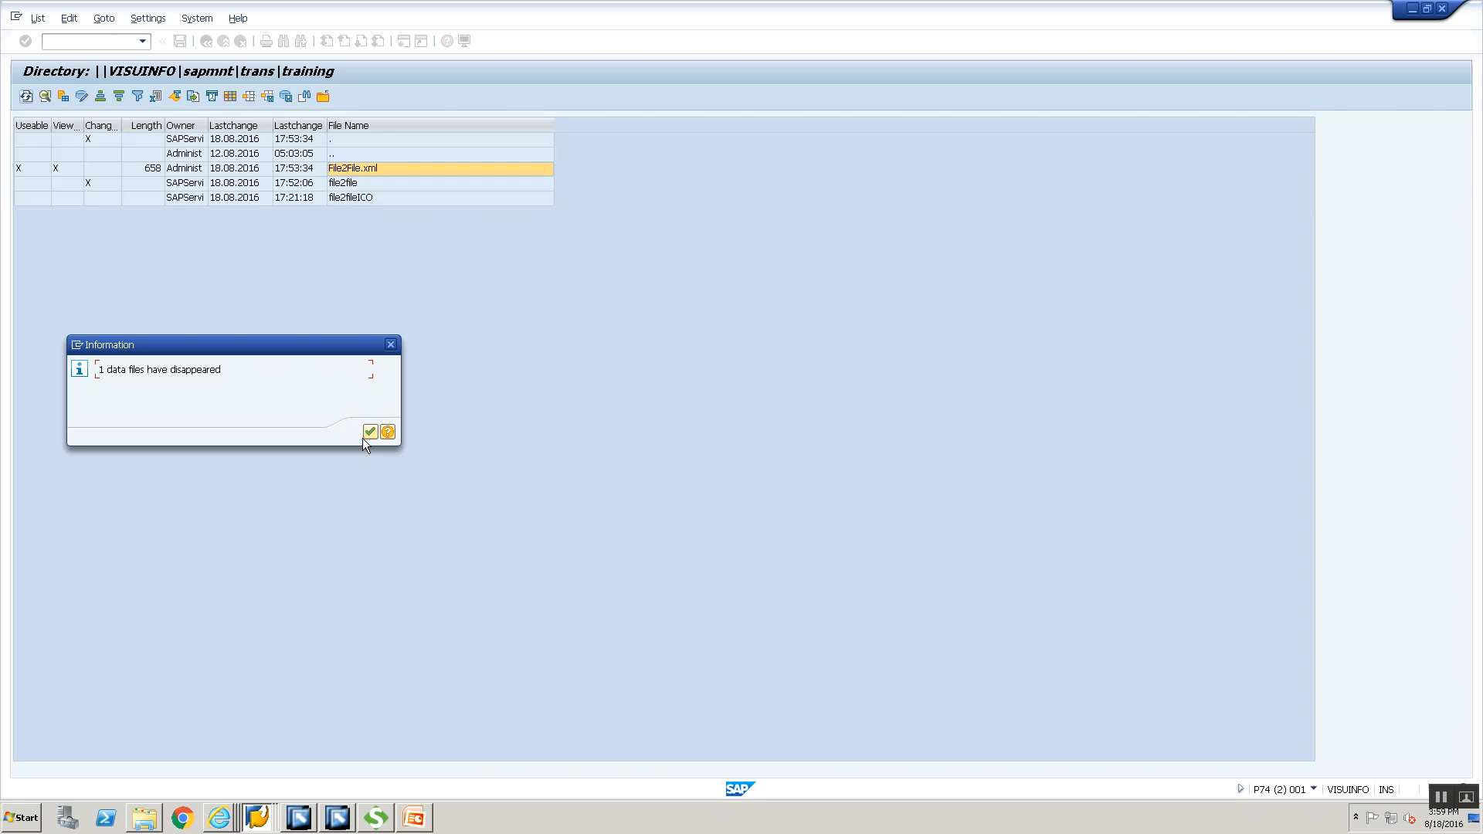
click(370, 432)
Step: Upload File2File.xml from the desktop Training folder to \\VISUINFO\sapmnt\trans\training in BIN format and refresh the directory listing
click(257, 818)
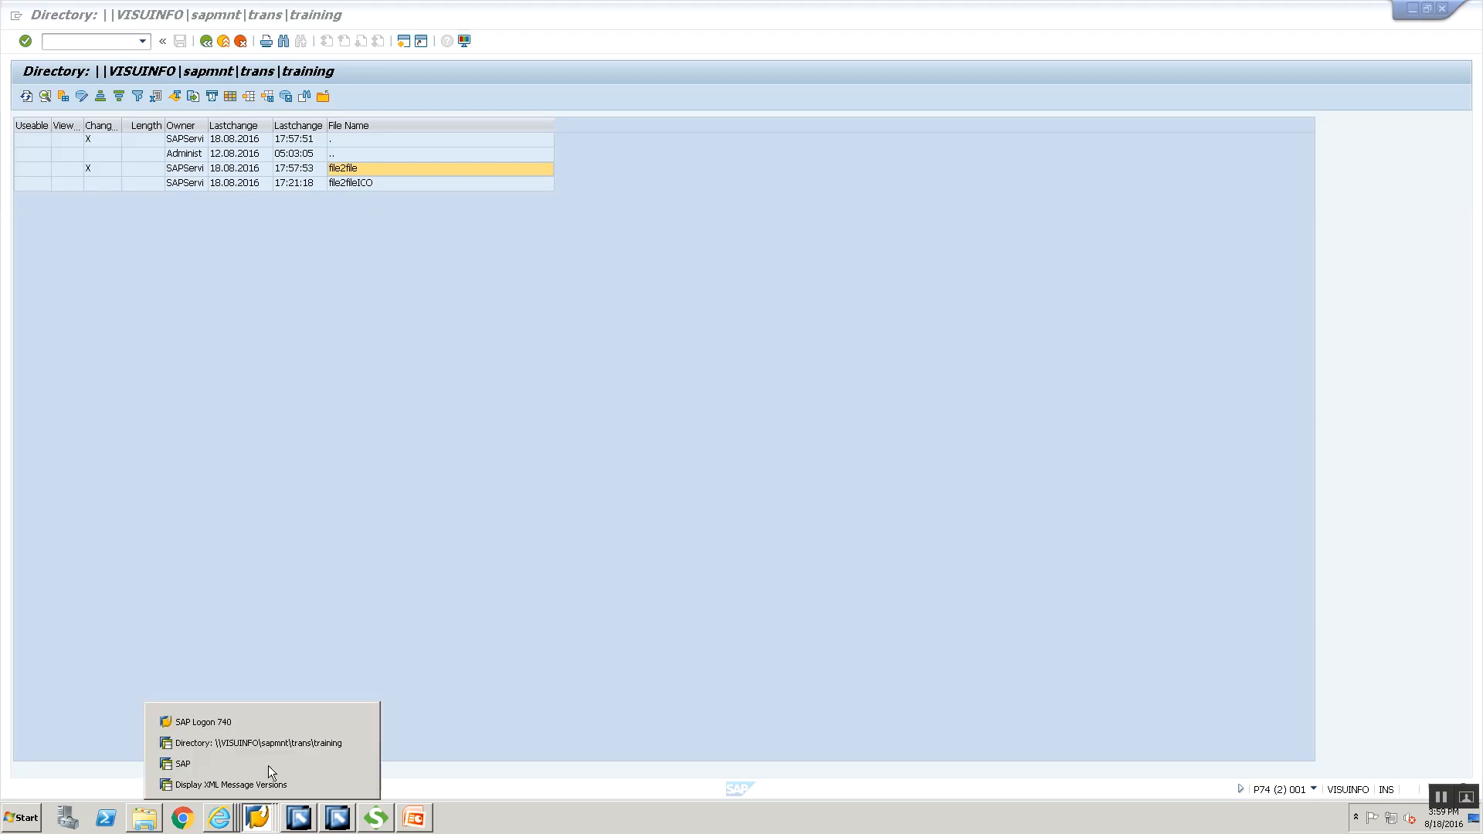
click(266, 765)
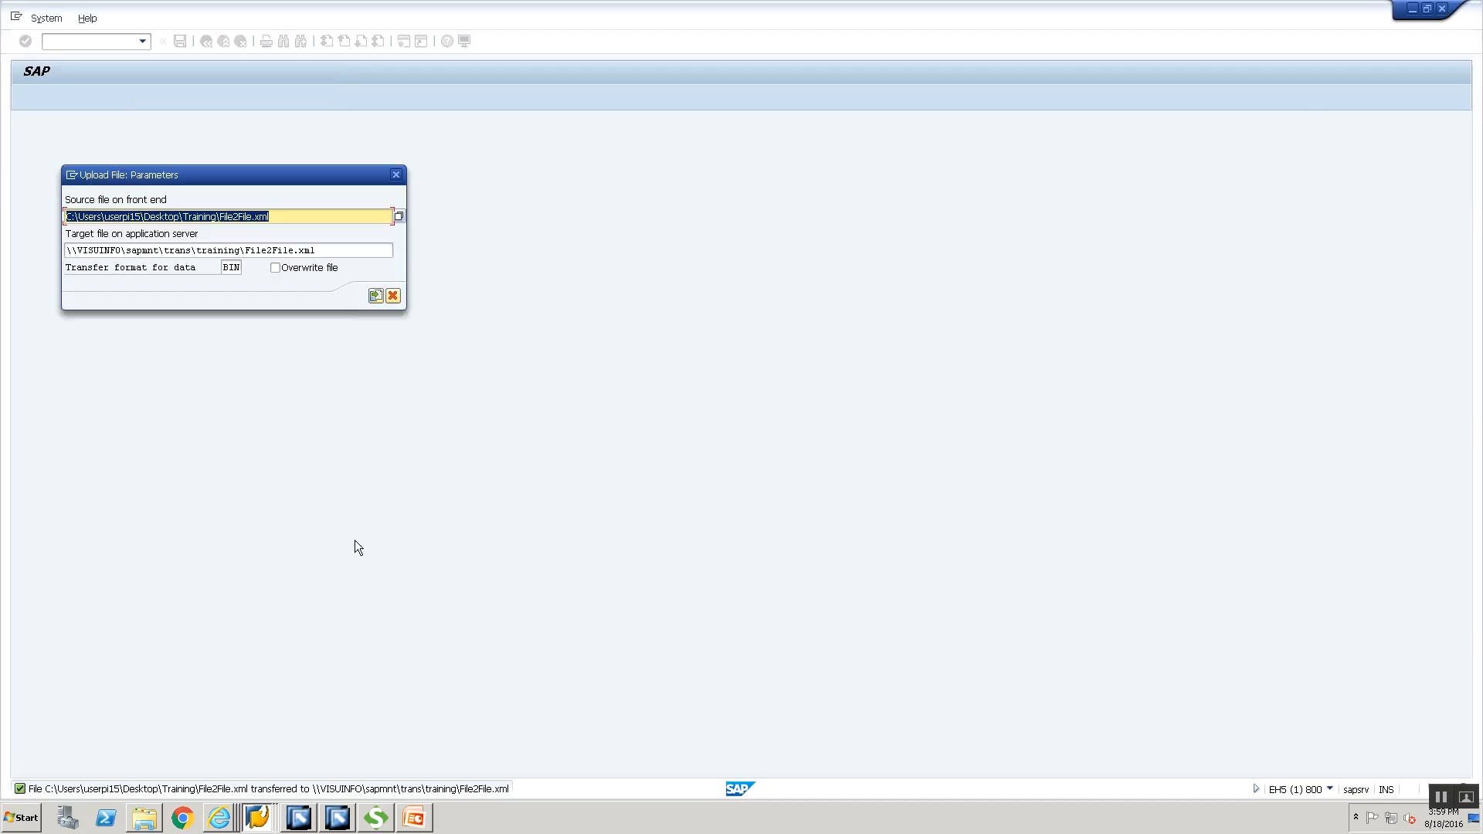
click(376, 296)
click(262, 816)
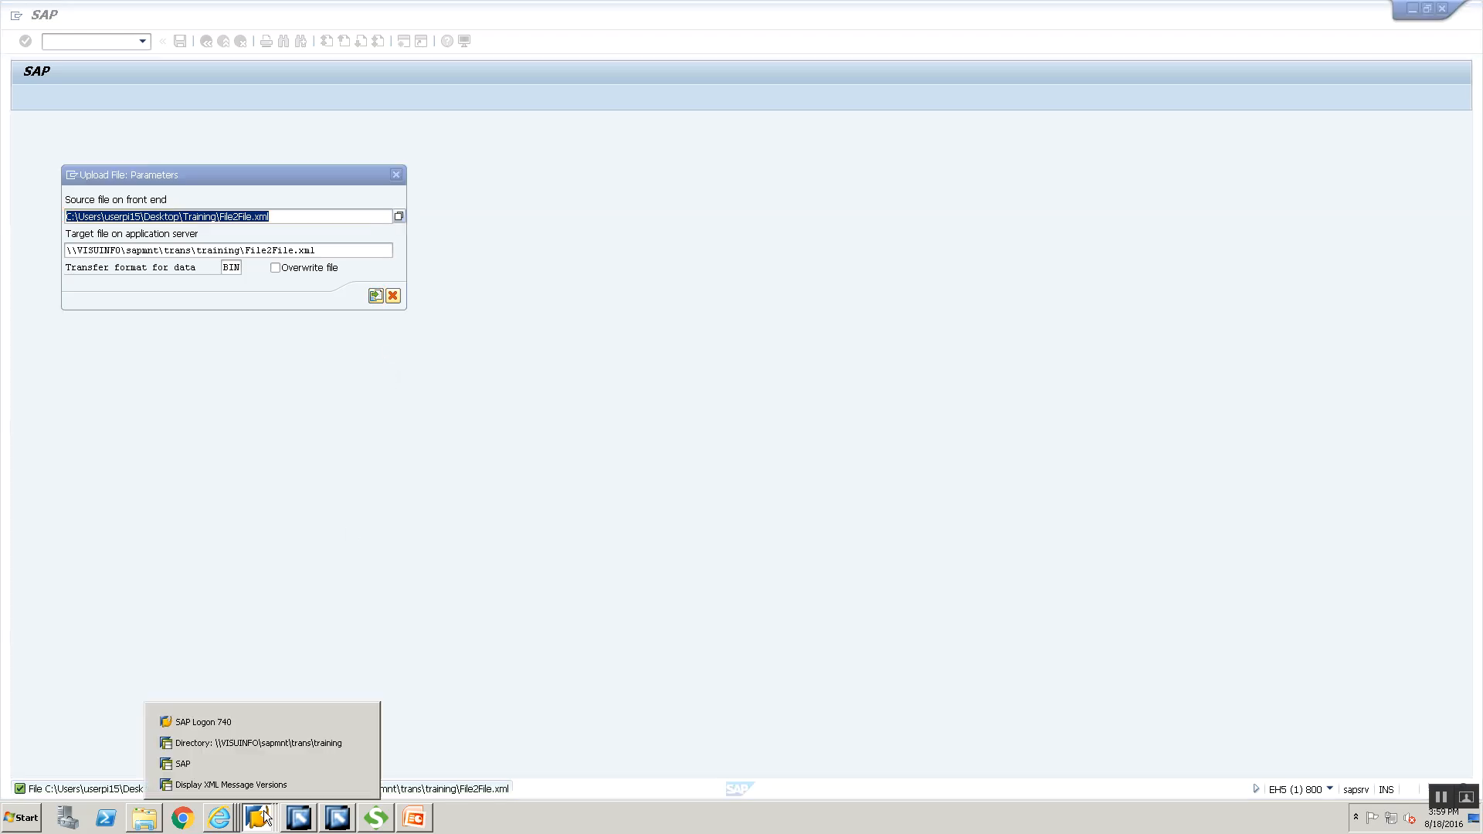
click(276, 746)
click(25, 96)
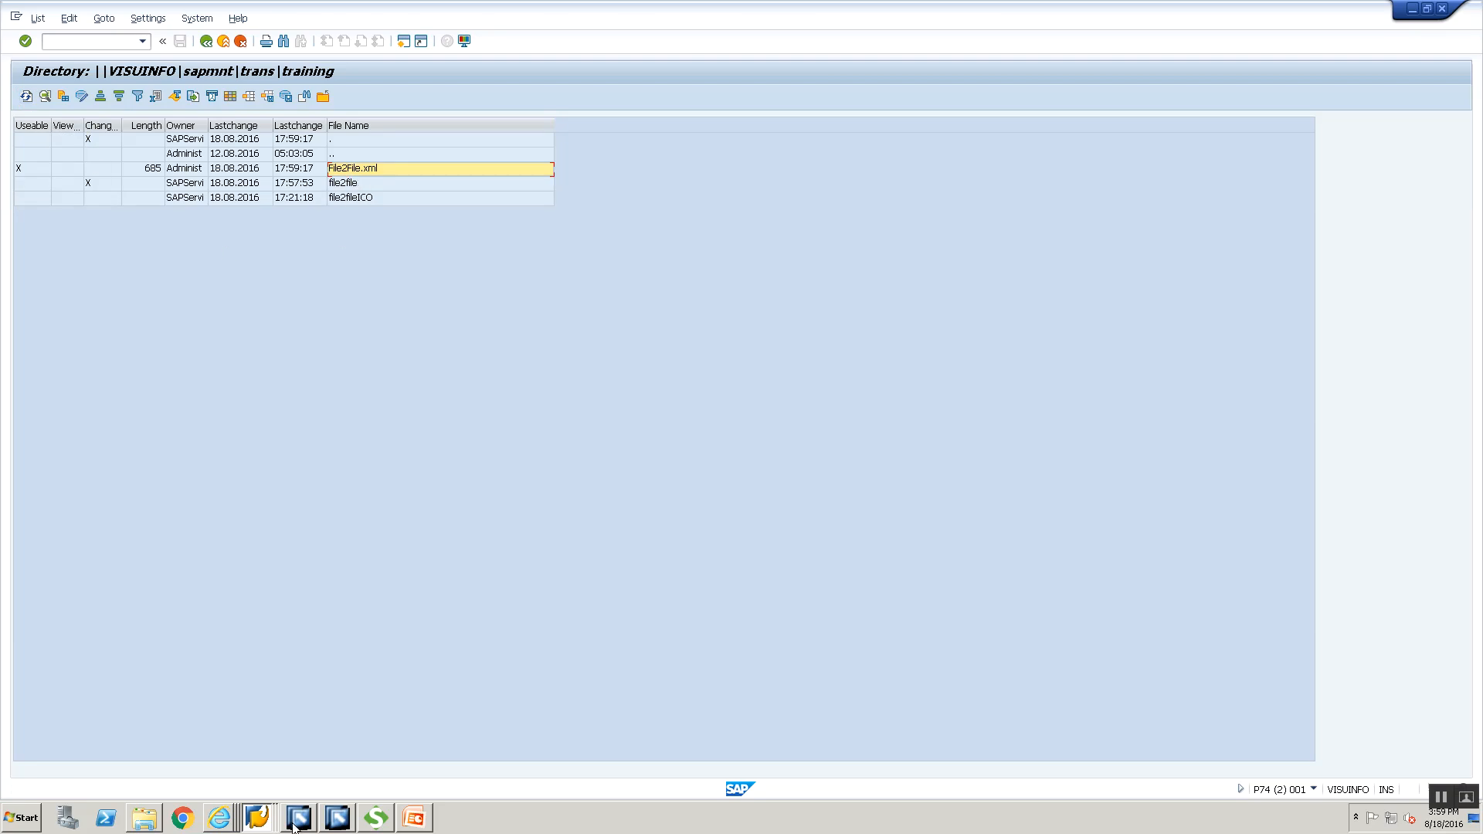
Step: Switch to the Communication Channel Monitor in Internet Explorer, and stop and restart channel CC_File2File_File_Sender_00
click(230, 822)
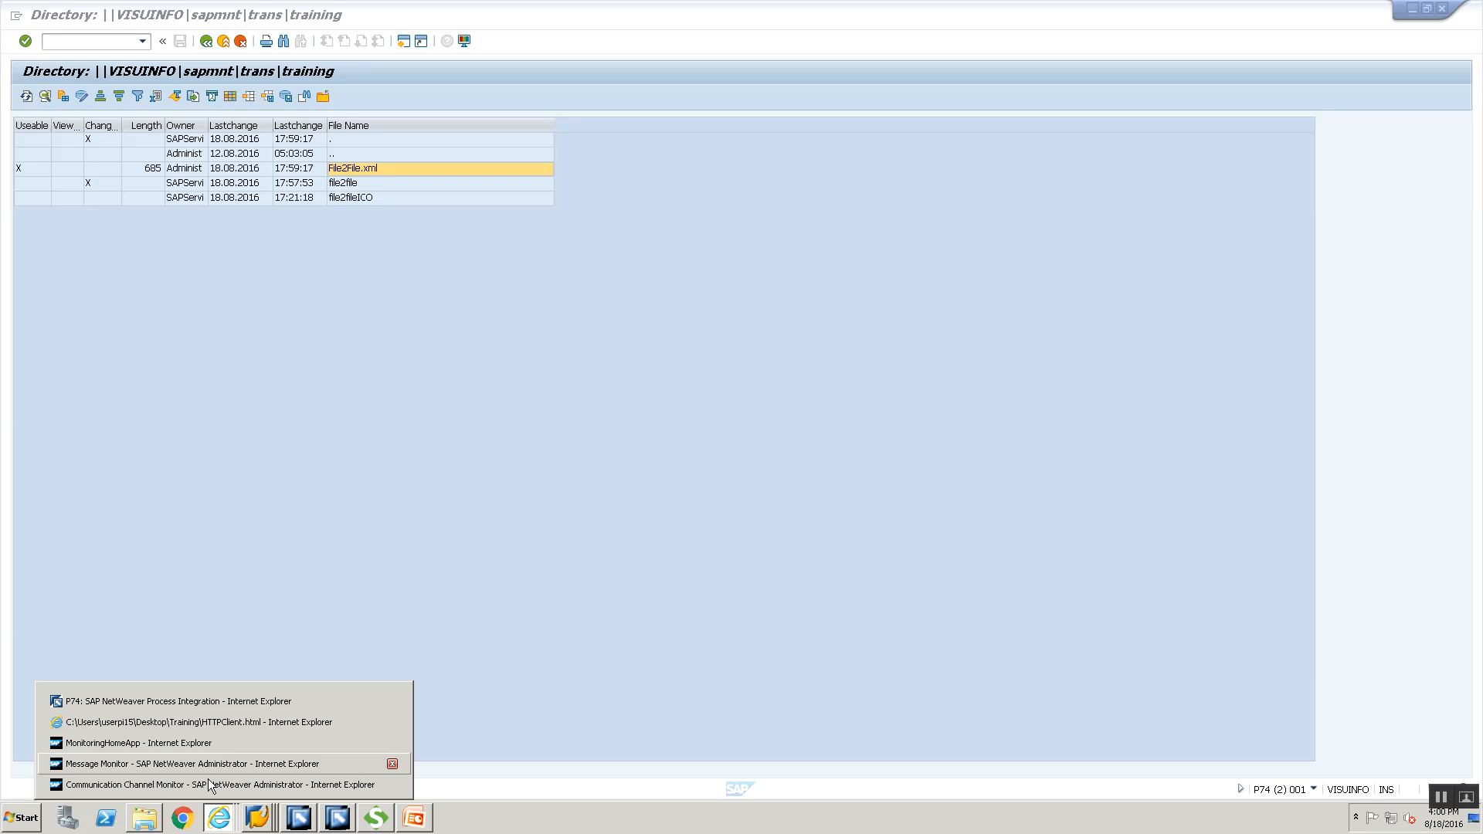
click(254, 255)
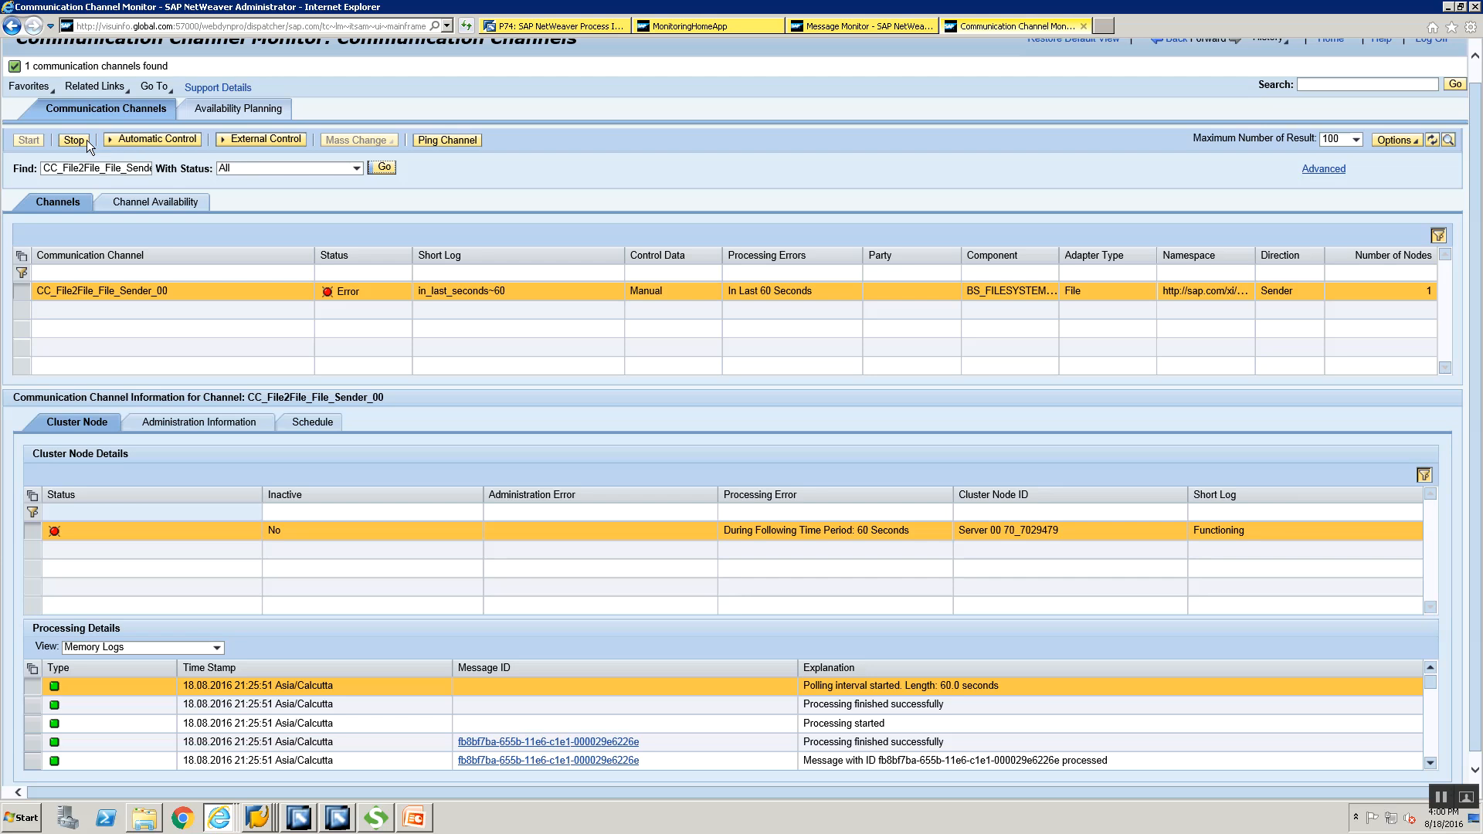
click(73, 142)
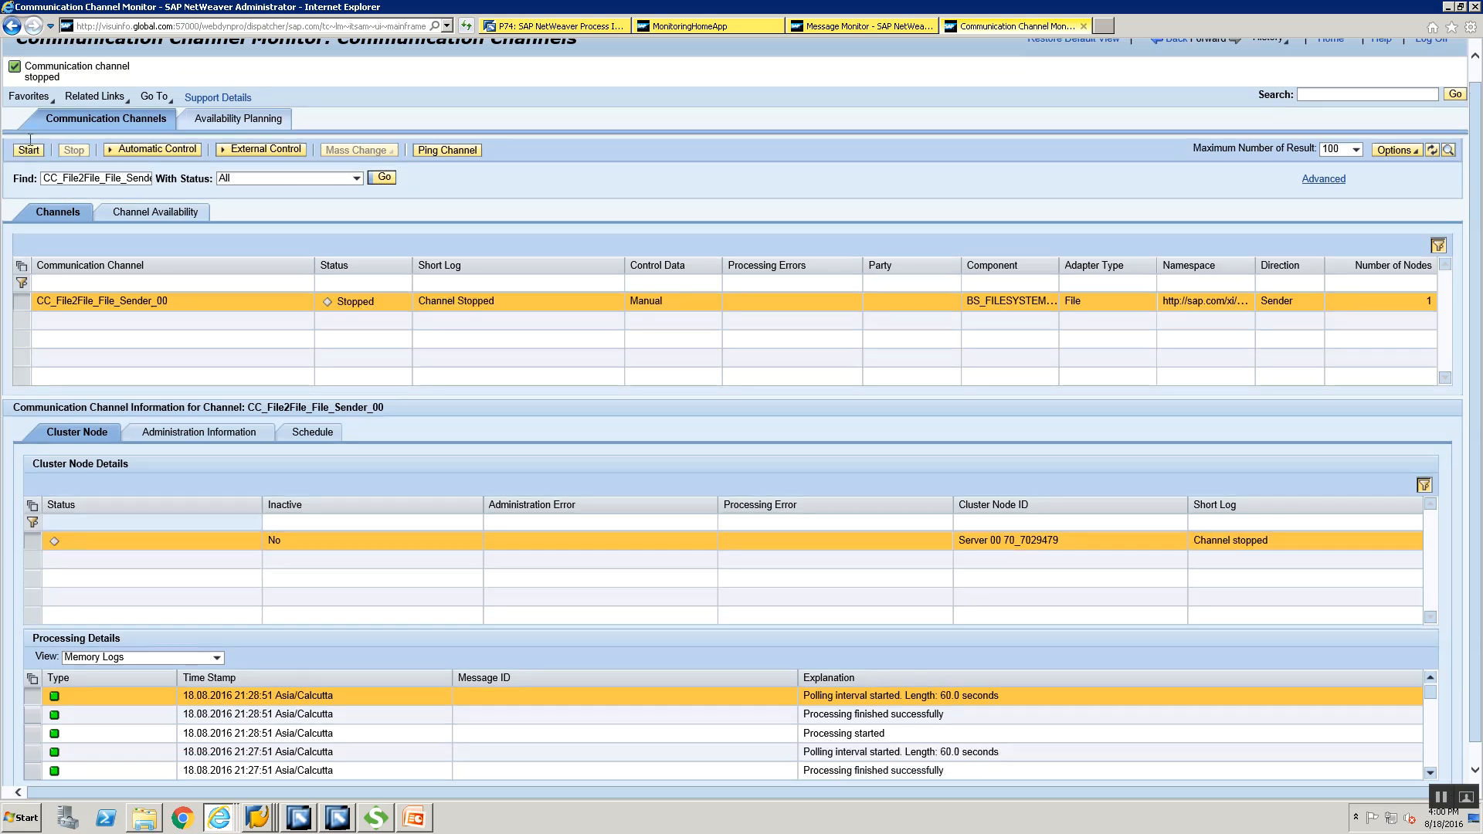
click(28, 148)
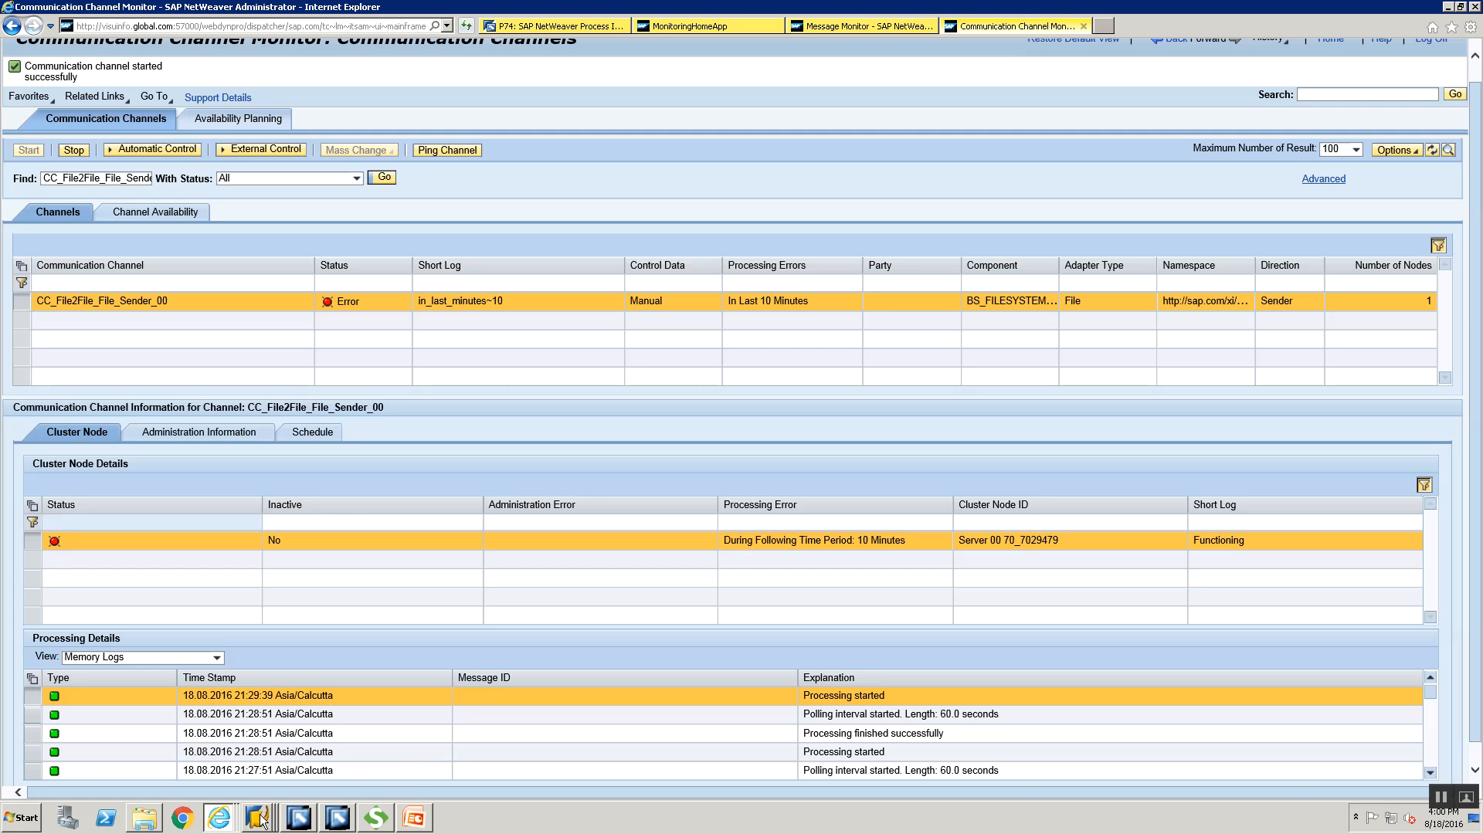
Step: Return to the SAP Monitor for Processed XML Messages and open the newest File2File_00 message
click(260, 819)
click(268, 788)
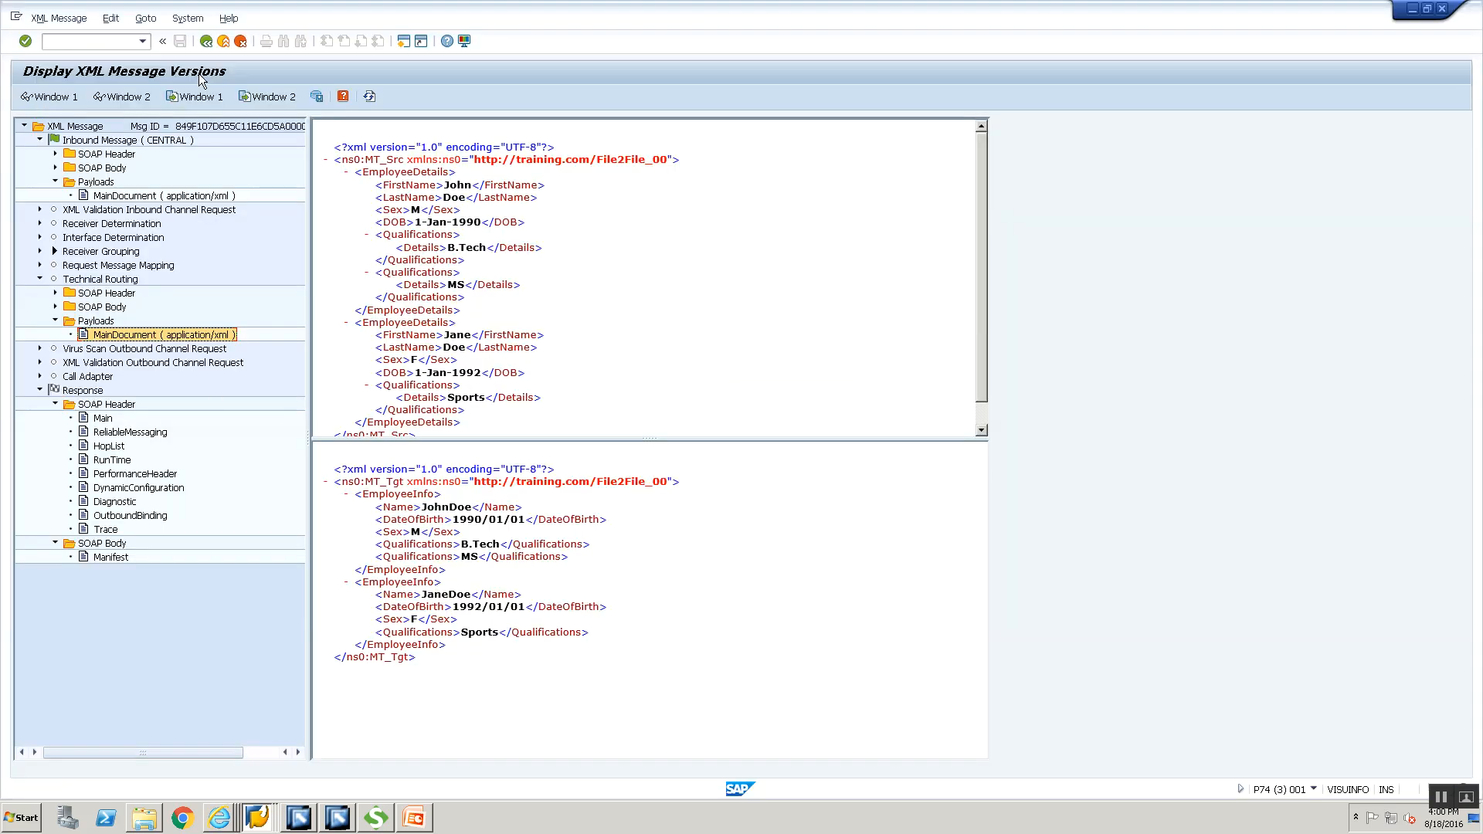
click(206, 41)
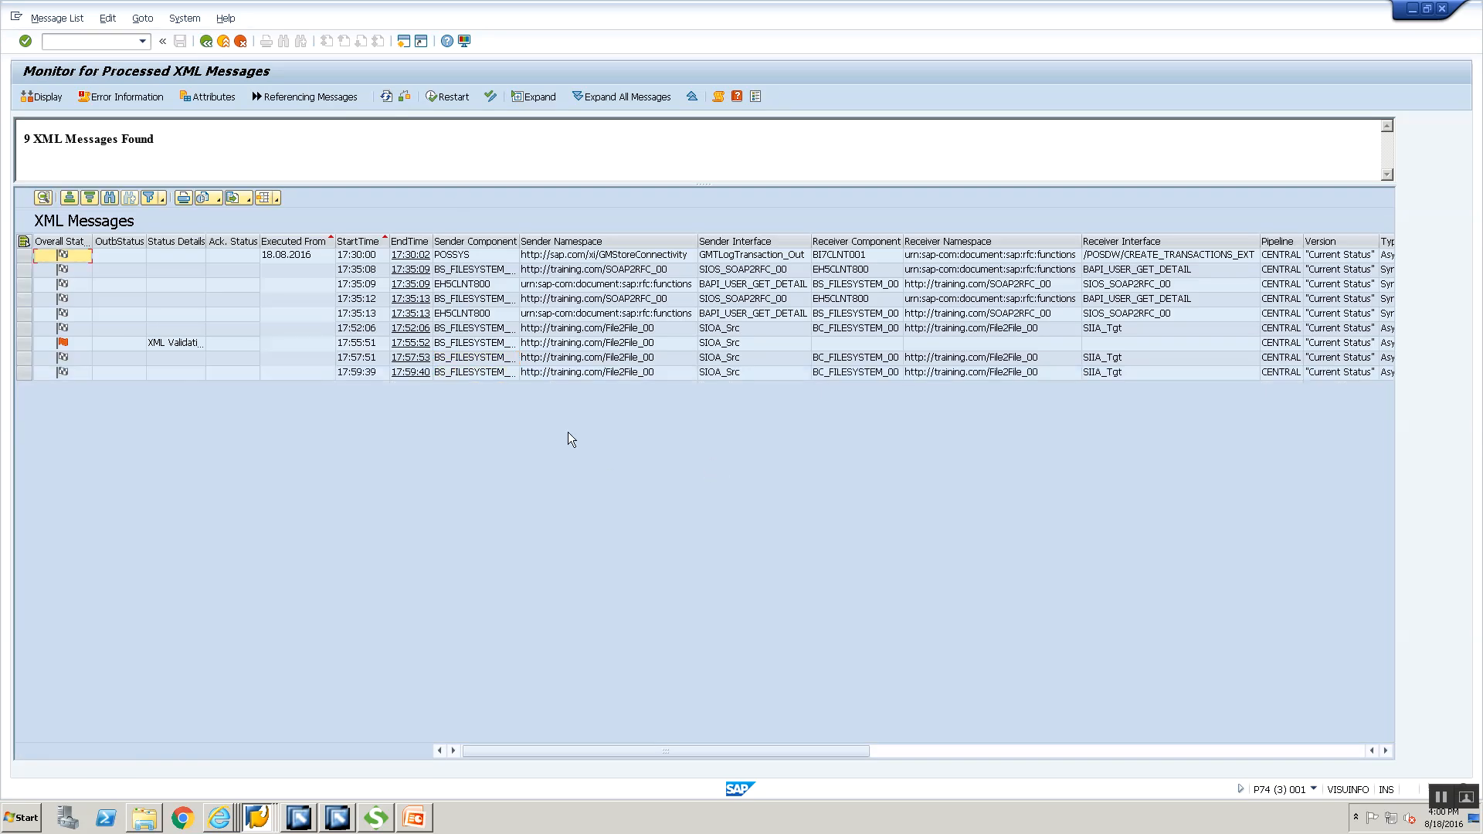
click(494, 377)
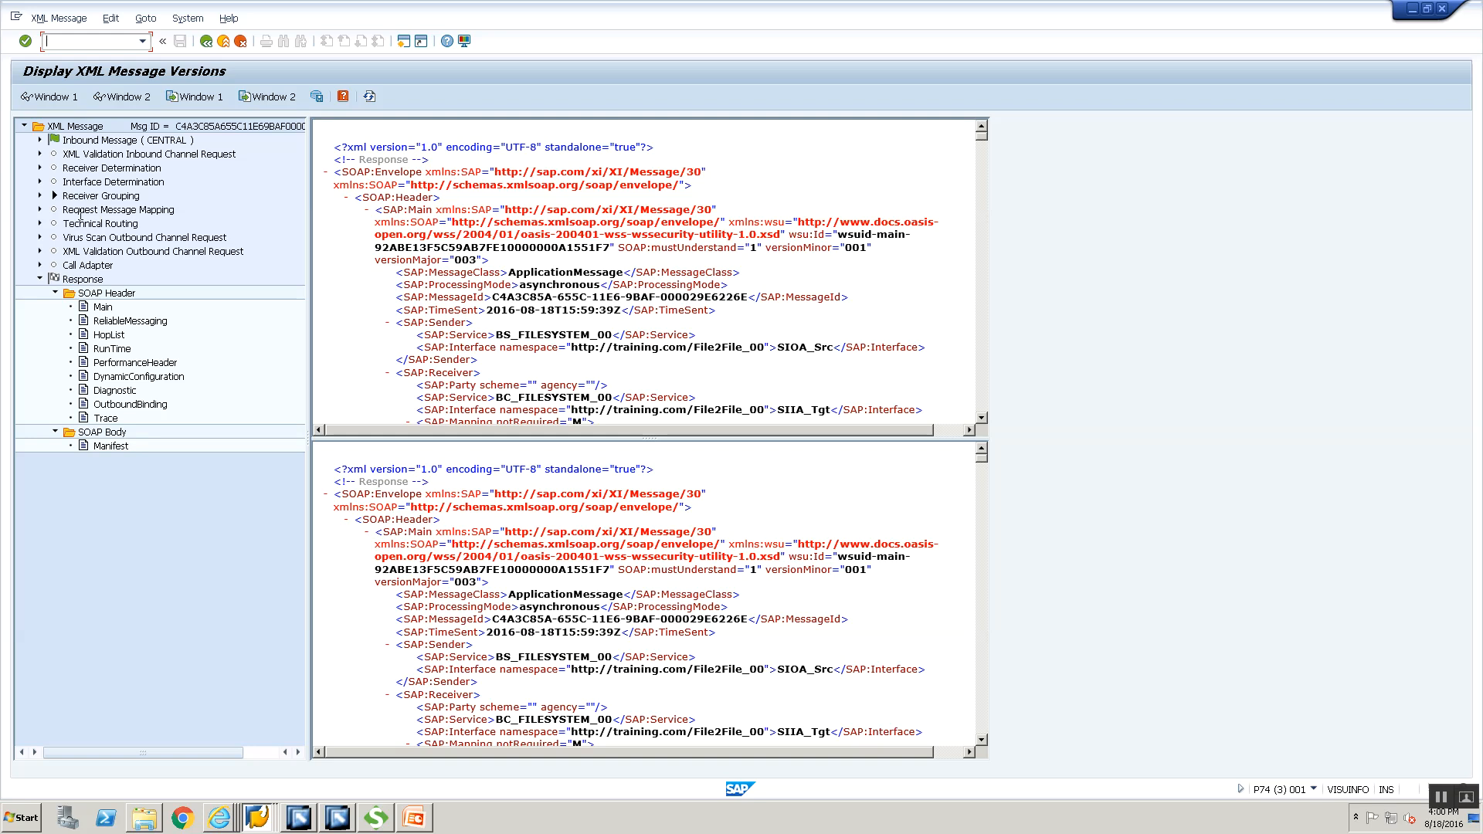
Step: Display the new message's inbound MainDocument payload in Window 1
click(39, 140)
click(54, 182)
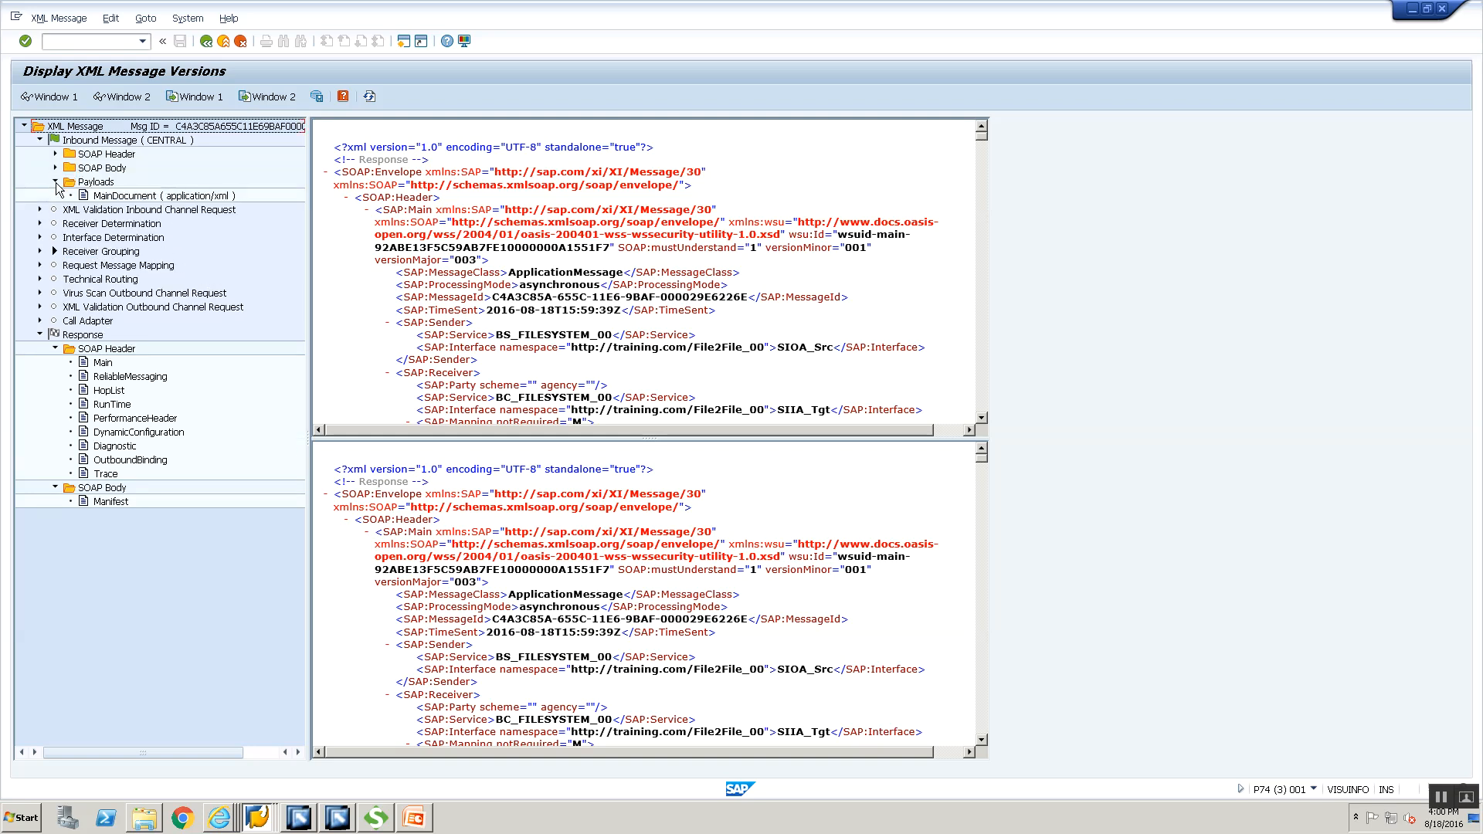
right_click(114, 200)
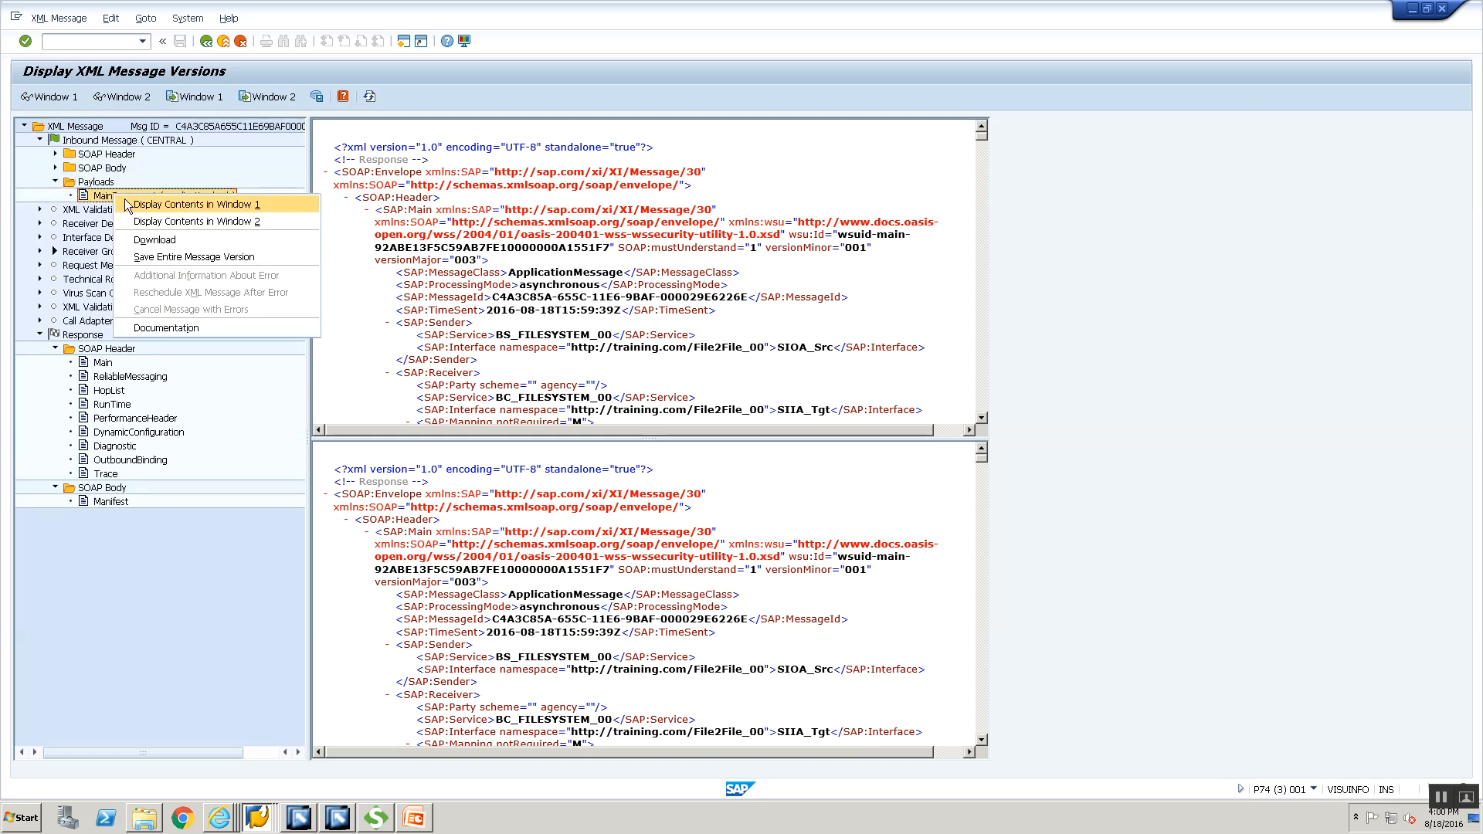
click(155, 204)
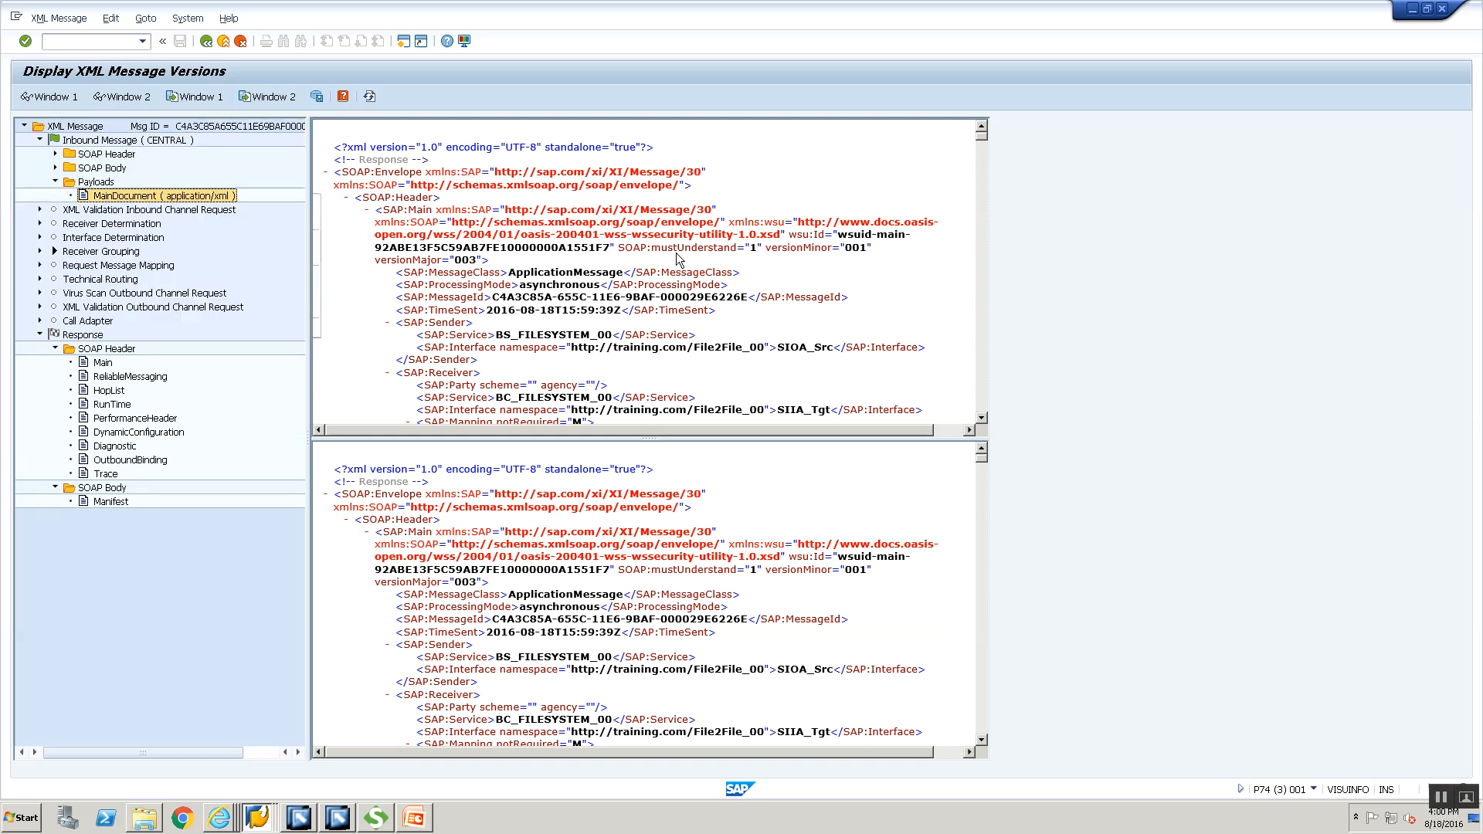
Step: Display the new message's Technical Routing MainDocument payload in Window 2
click(41, 278)
click(55, 320)
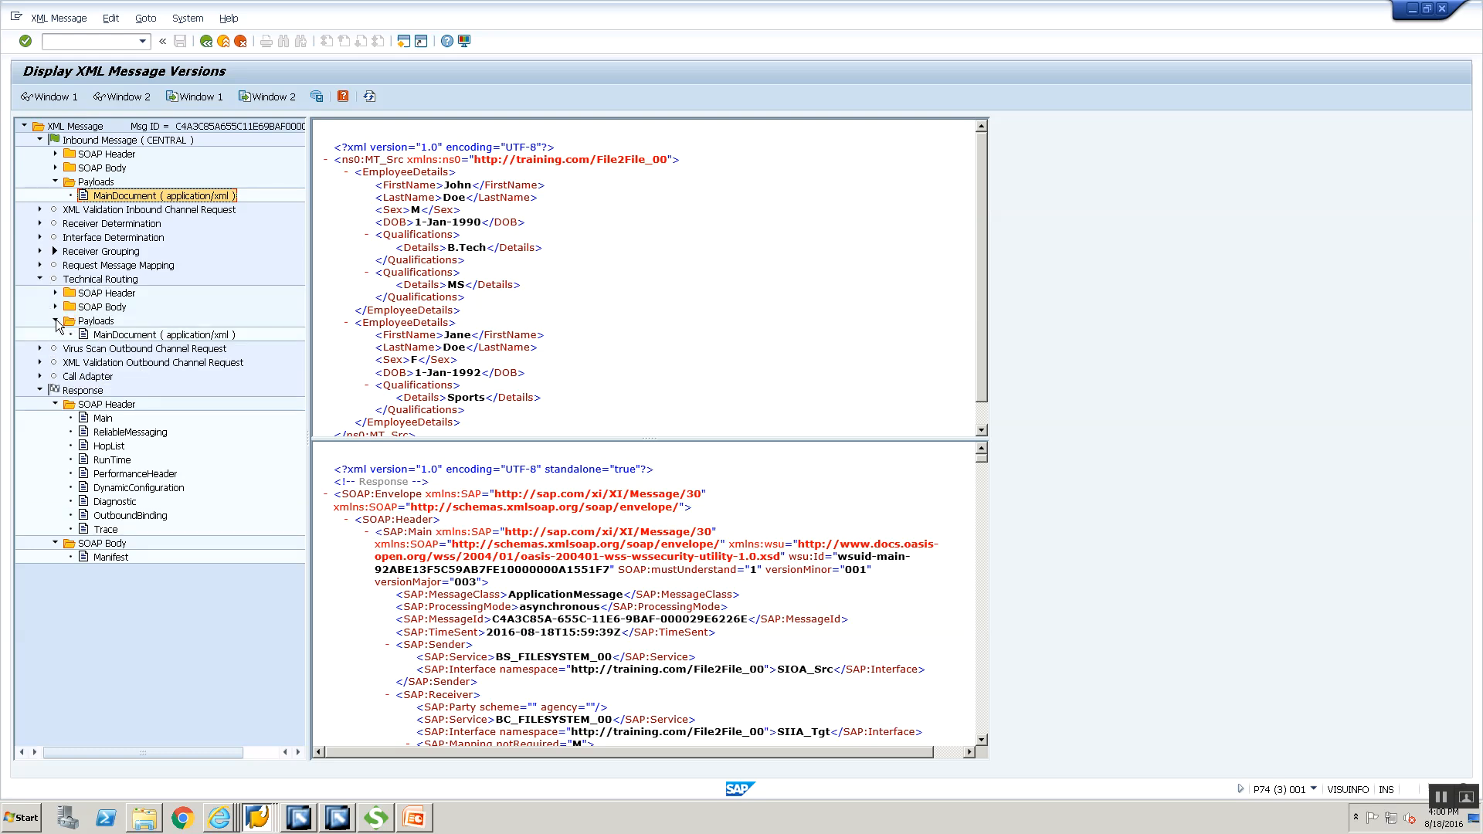
click(96, 321)
click(96, 338)
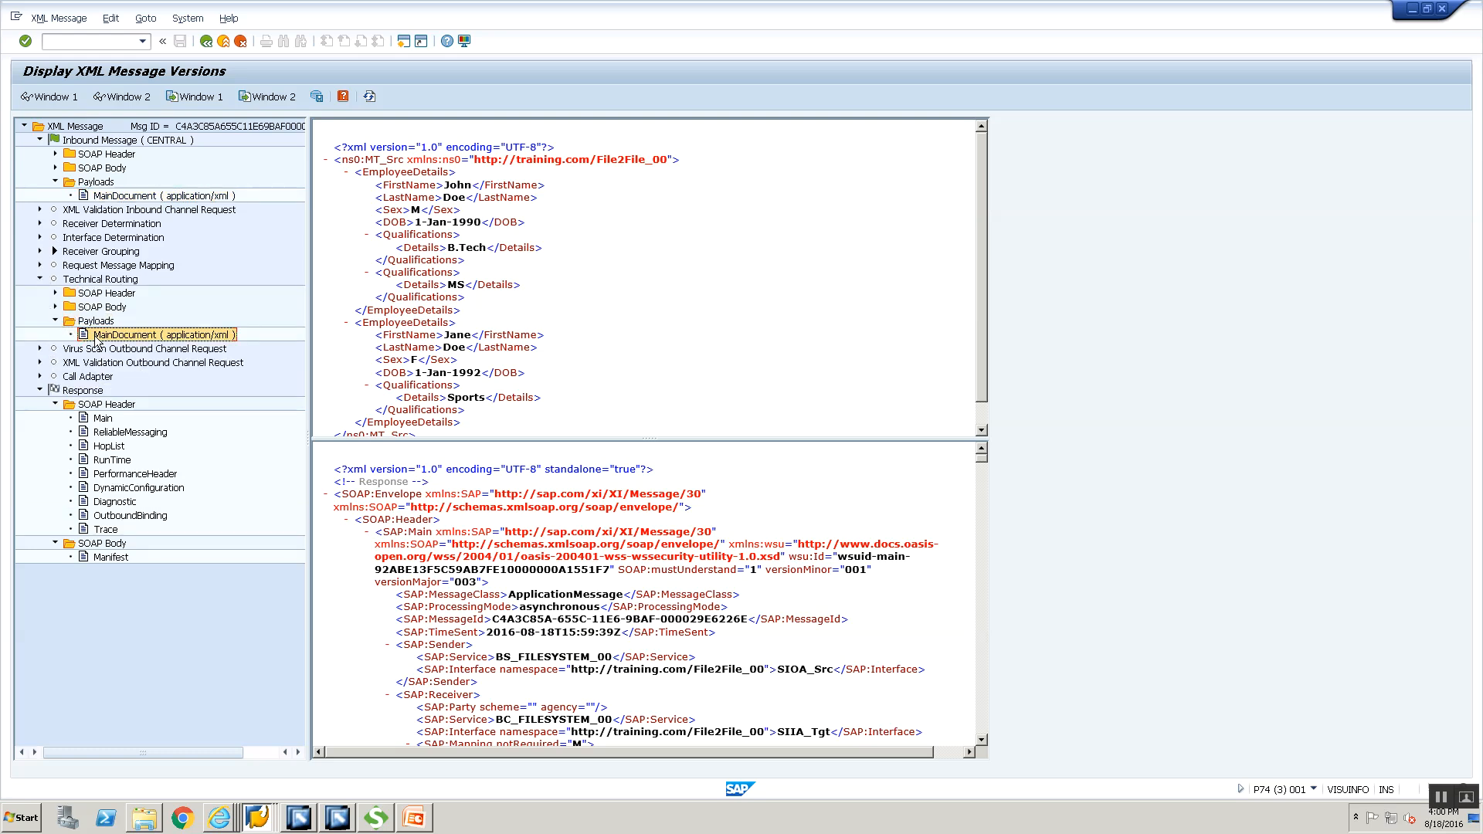
right_click(96, 338)
click(153, 363)
click(206, 340)
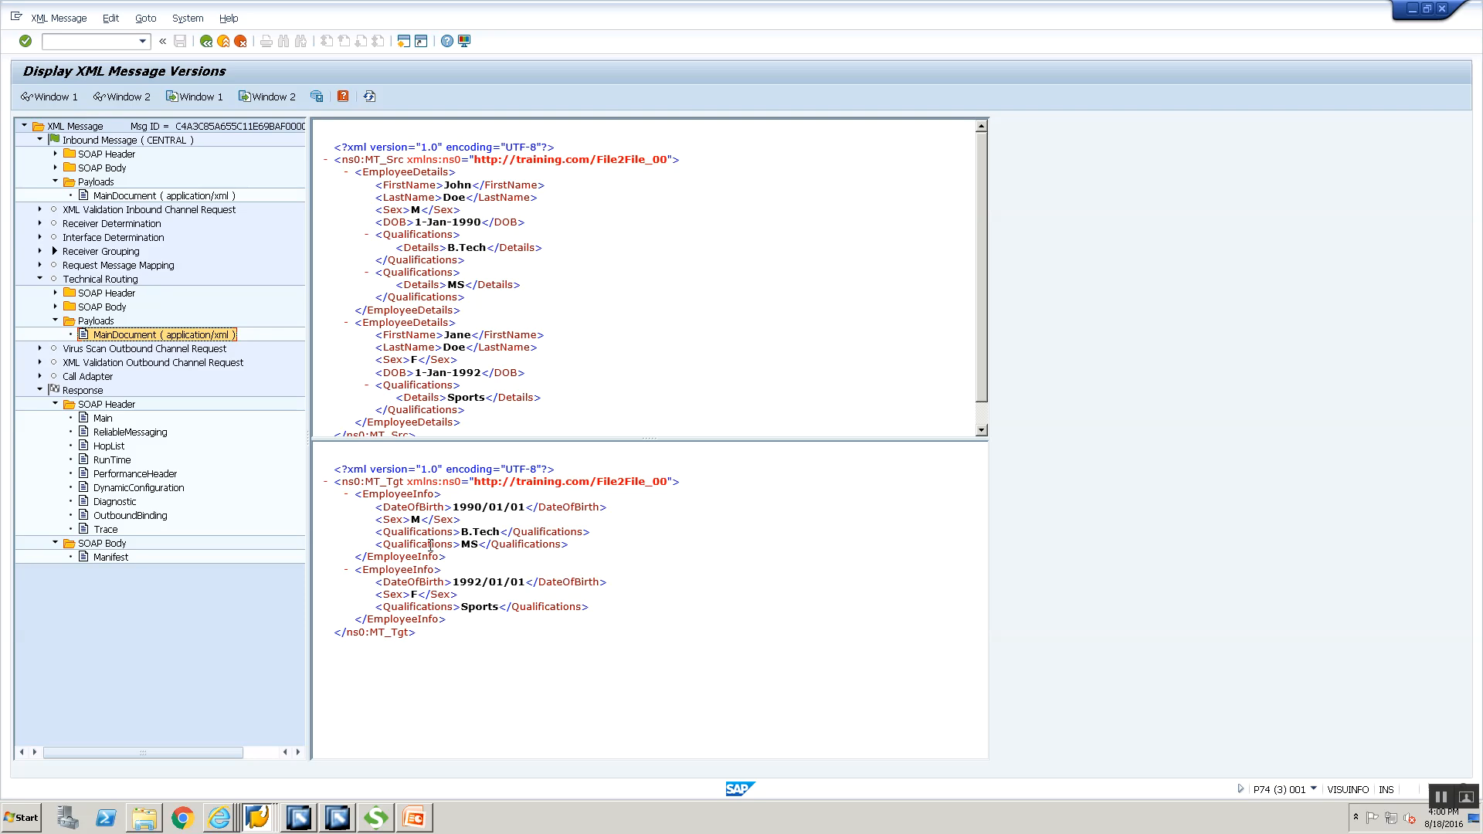
Step: Switch to the Integration Builder configuration and open the File2File00 receiver agreement from BS_FILESYSTEM_00 to BC_FILESYSTEM_00 for SIIA_Tgt
click(308, 823)
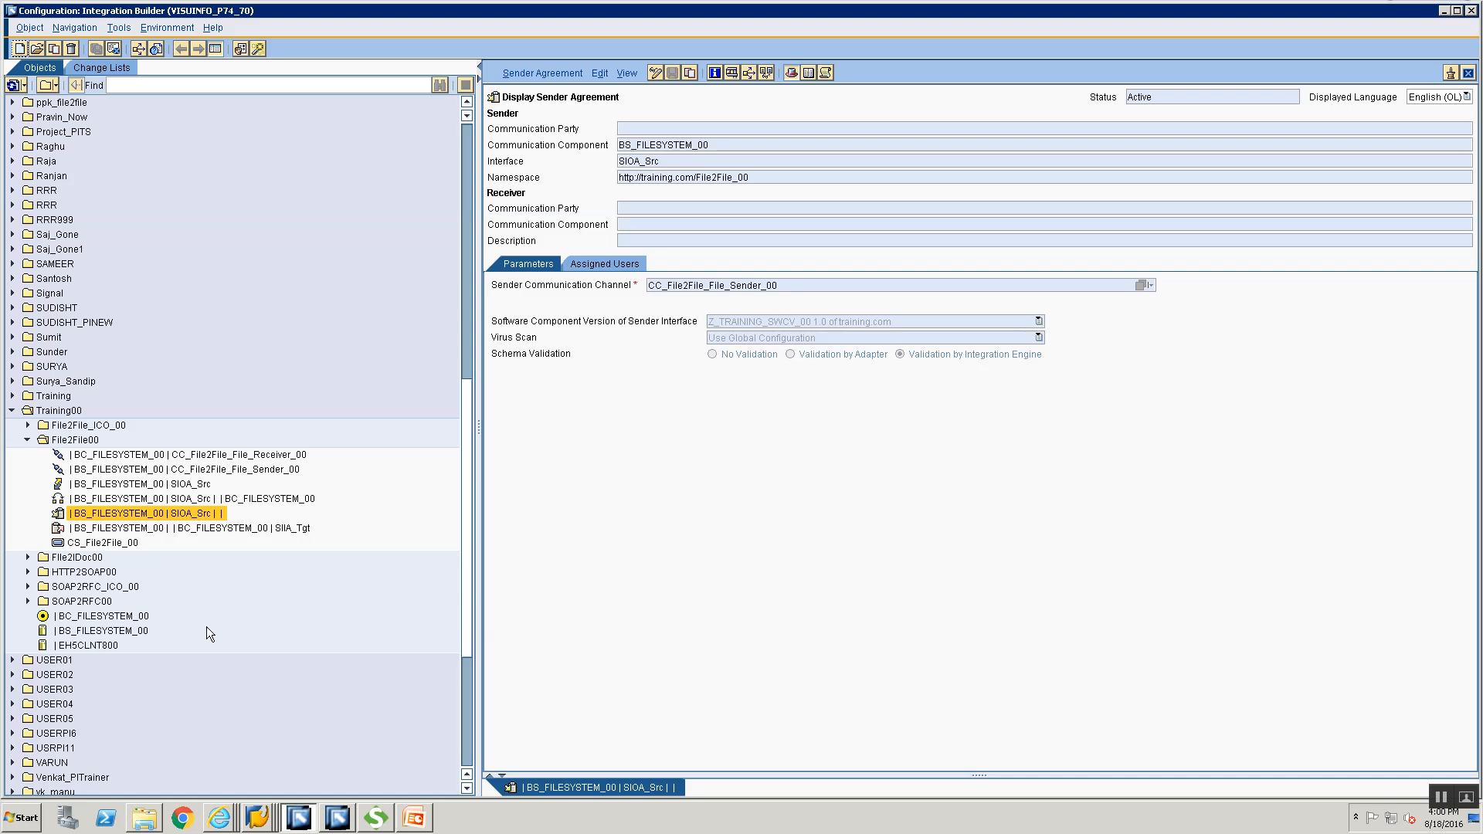
click(198, 529)
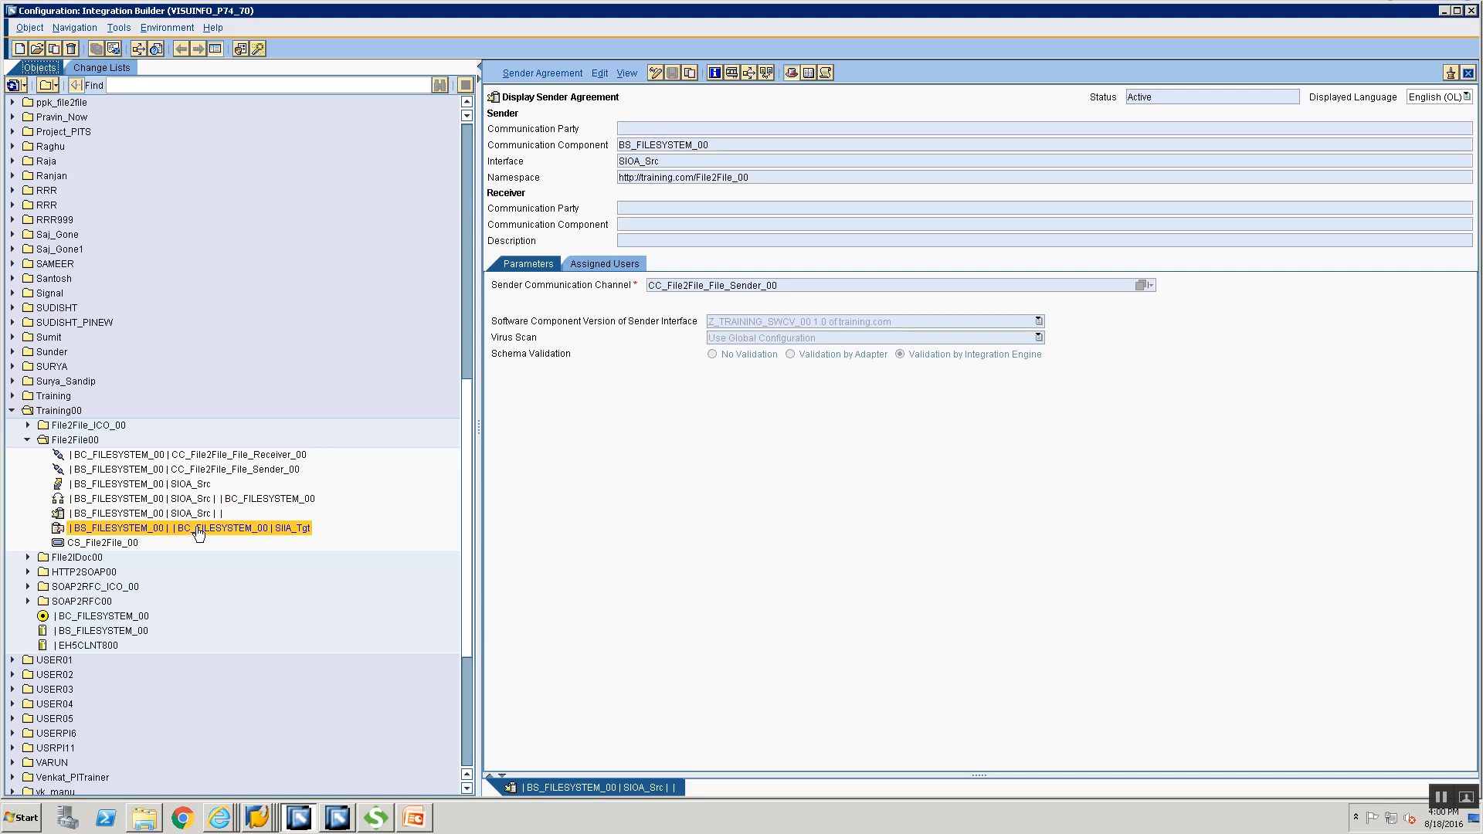
click(198, 530)
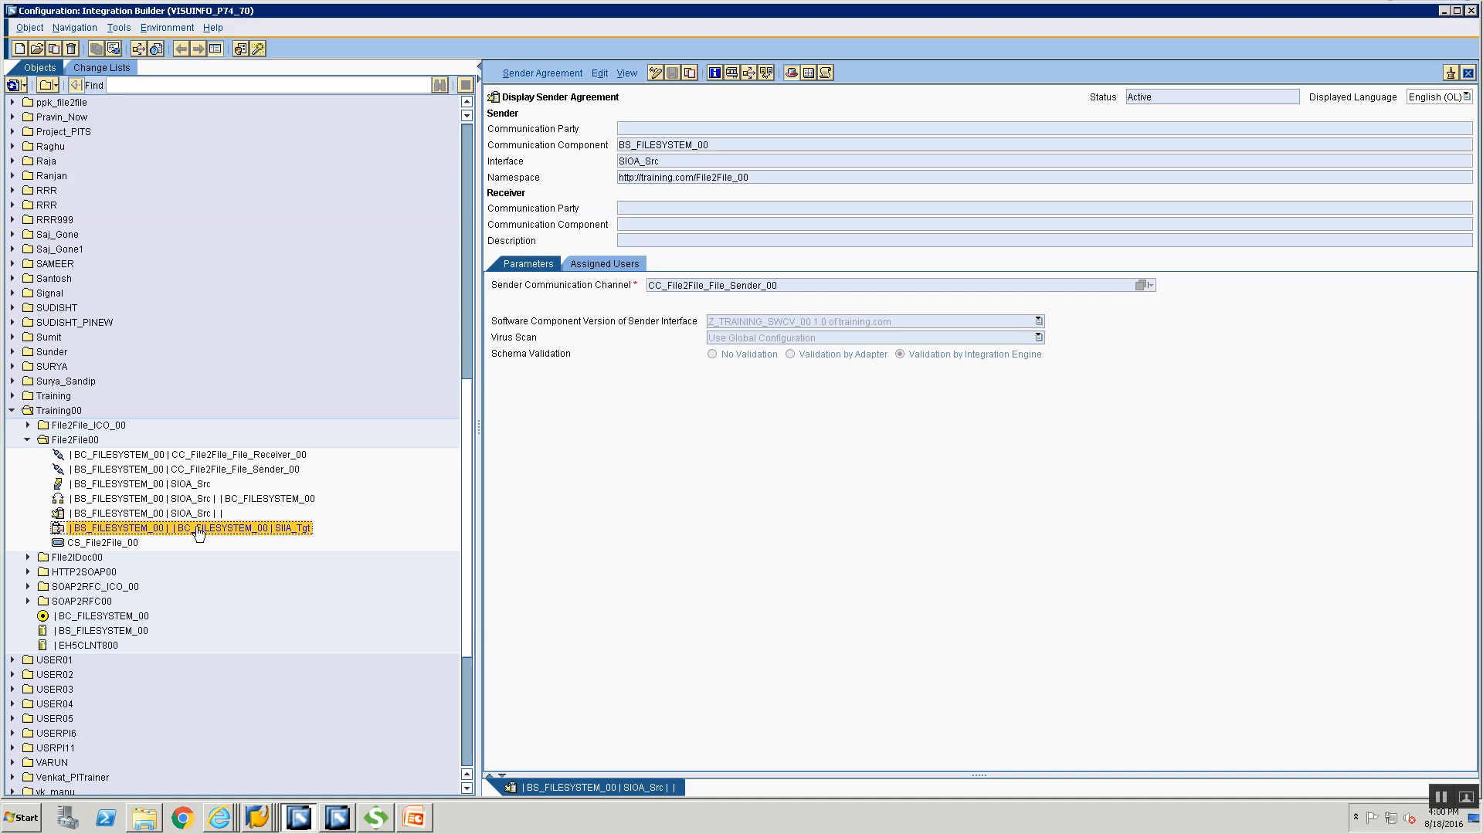
double_click(198, 530)
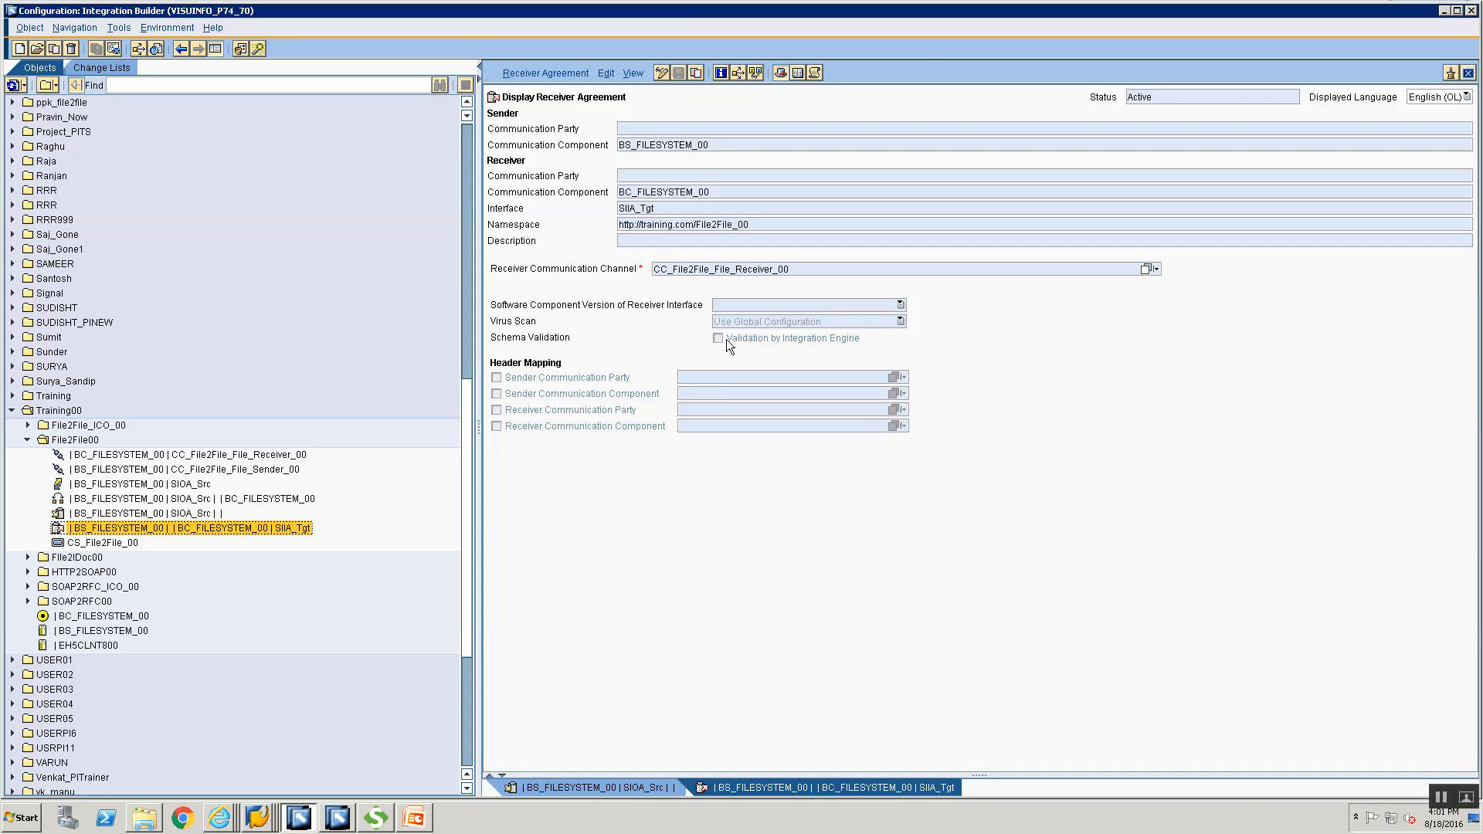
key(ctrl+F1)
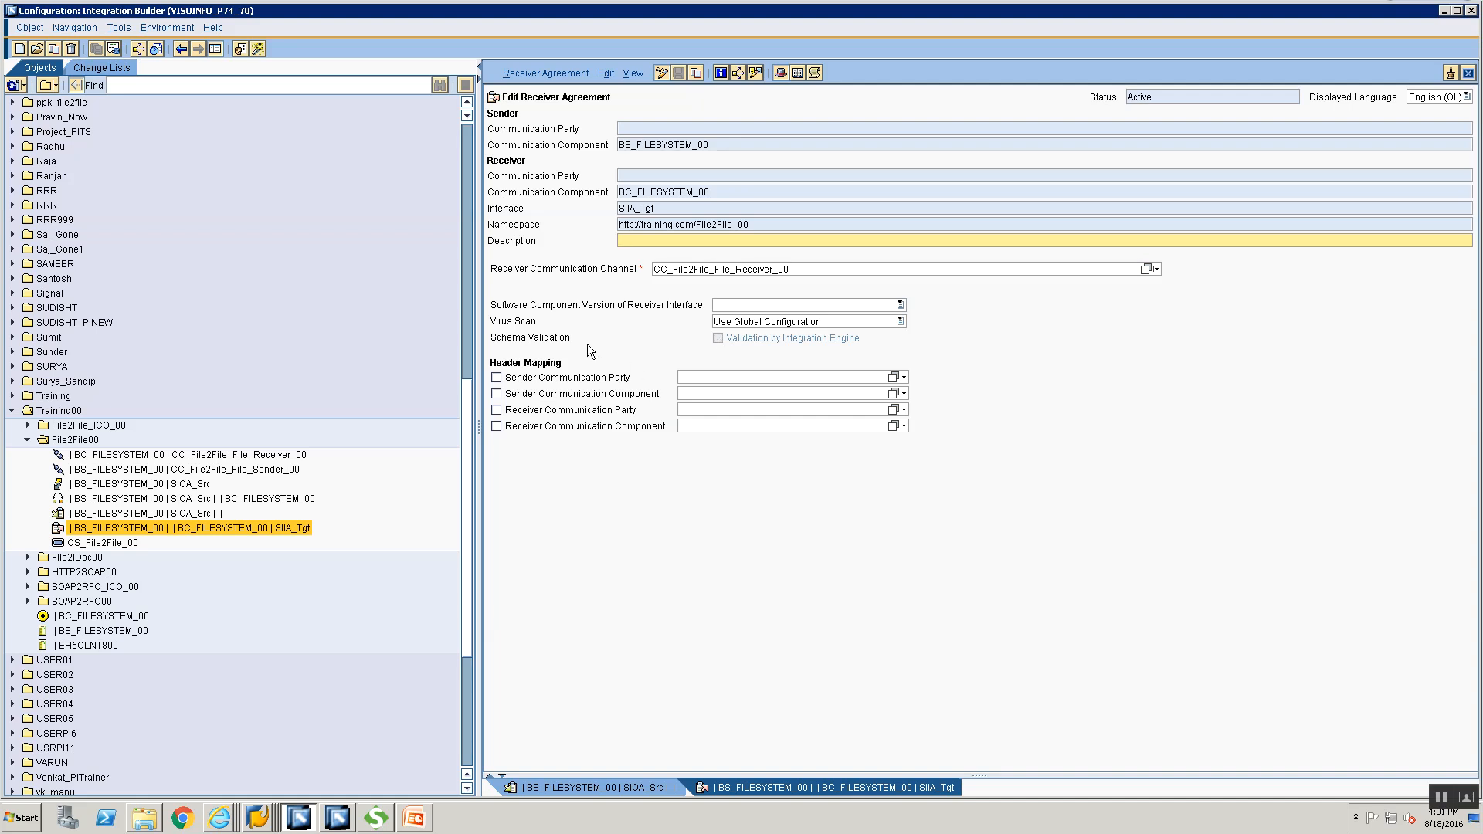
click(731, 323)
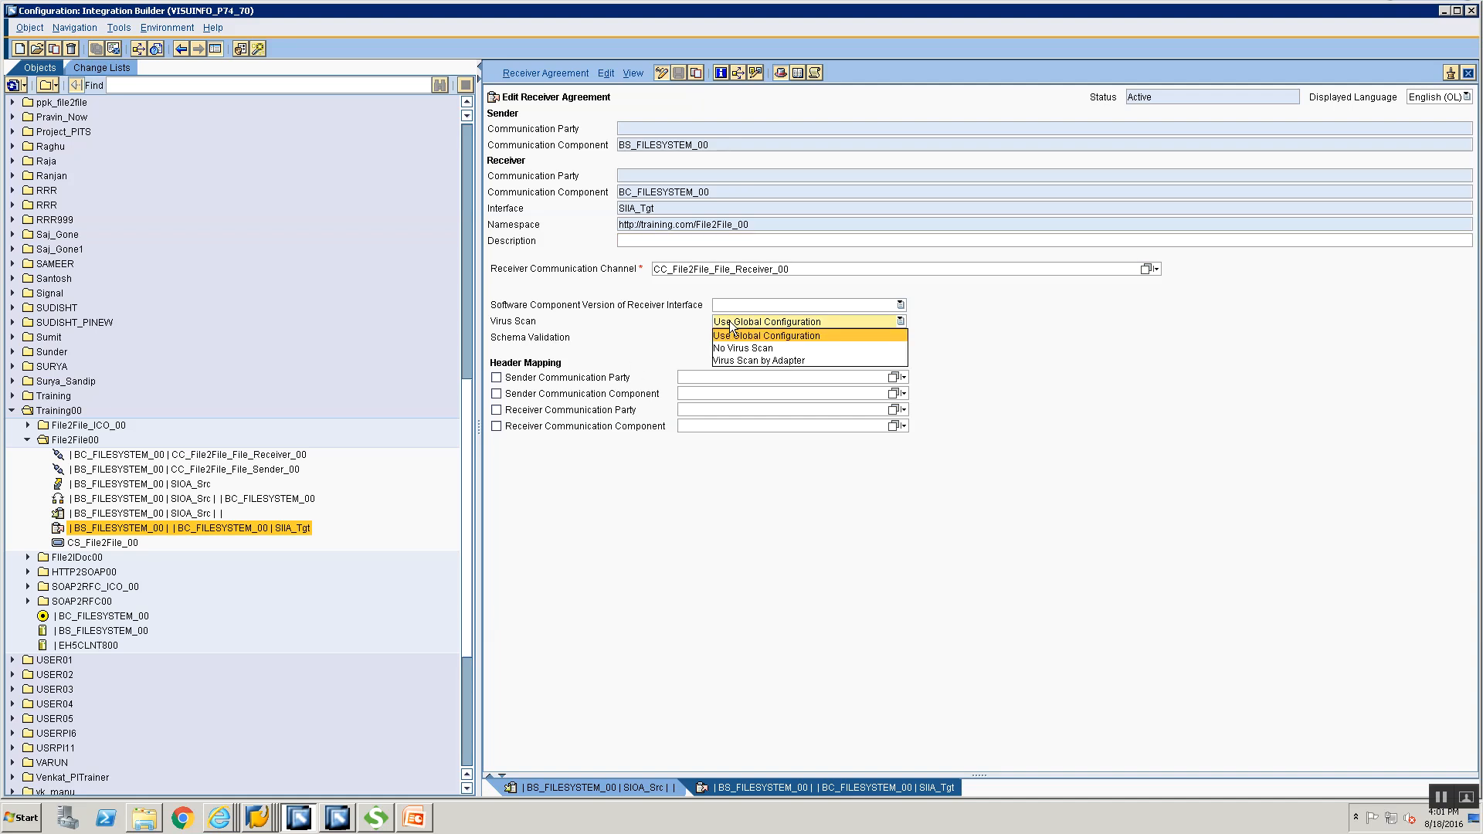
click(729, 304)
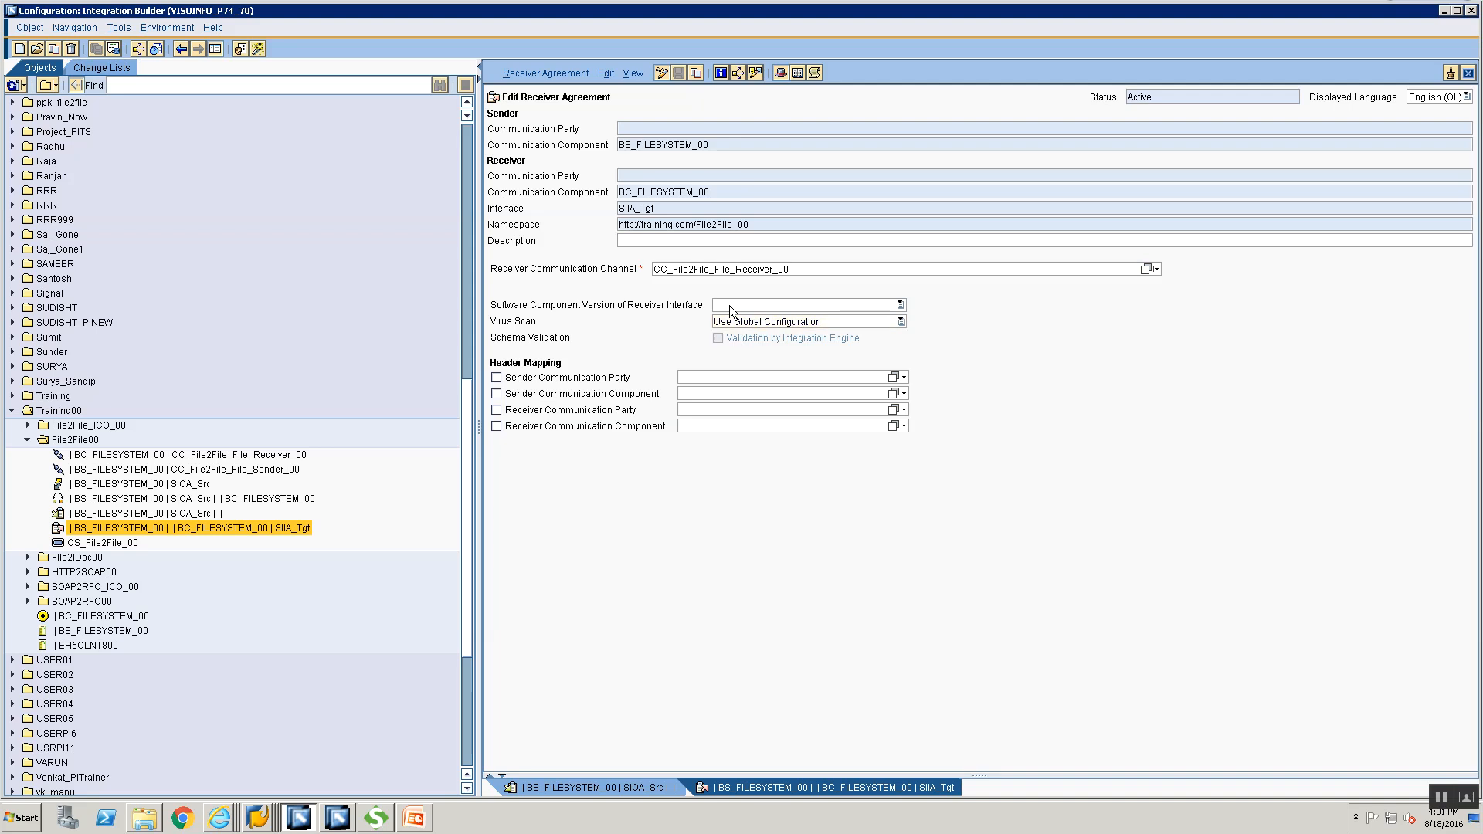
click(726, 306)
click(724, 306)
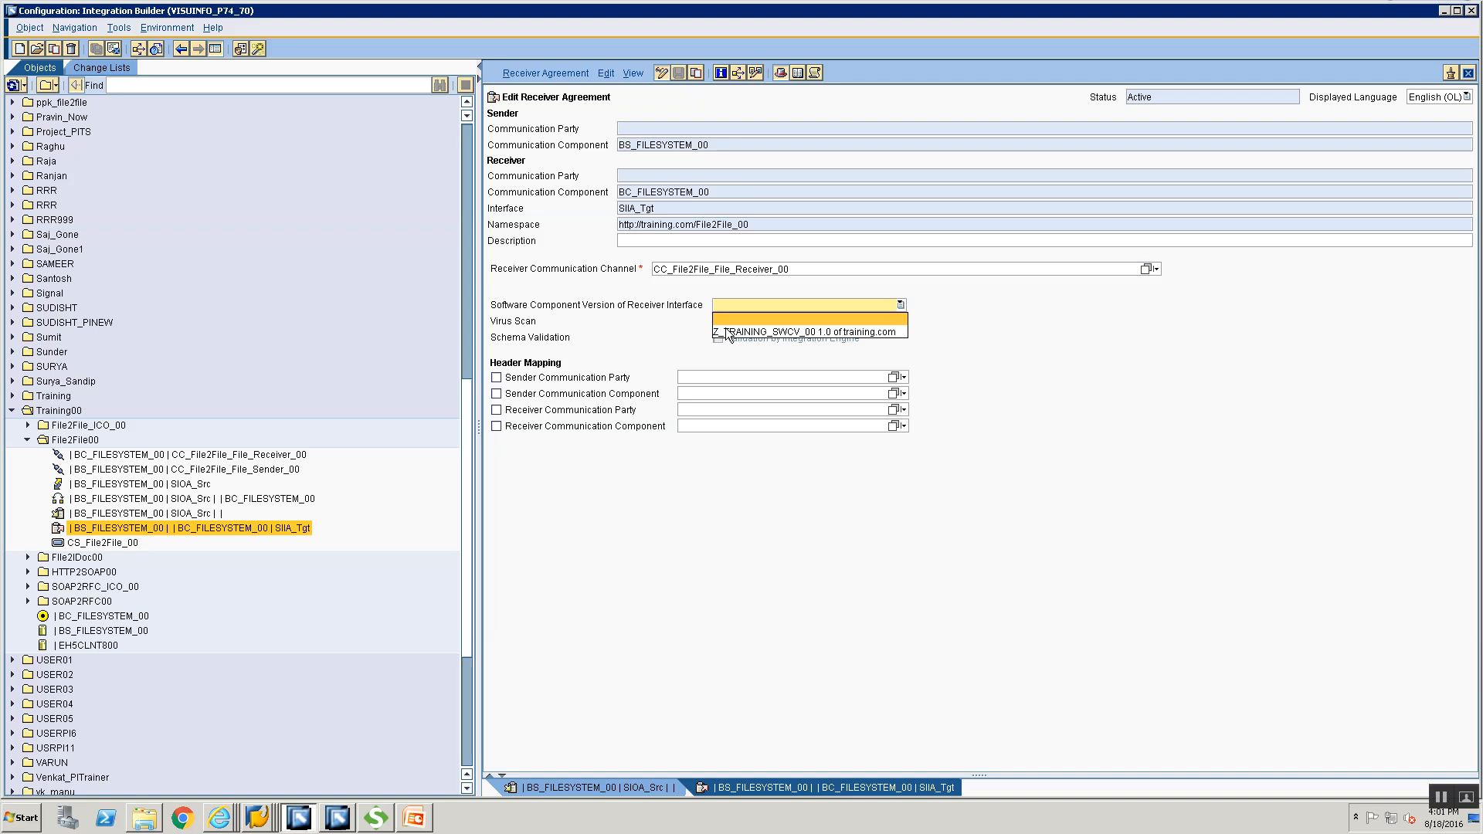
click(726, 332)
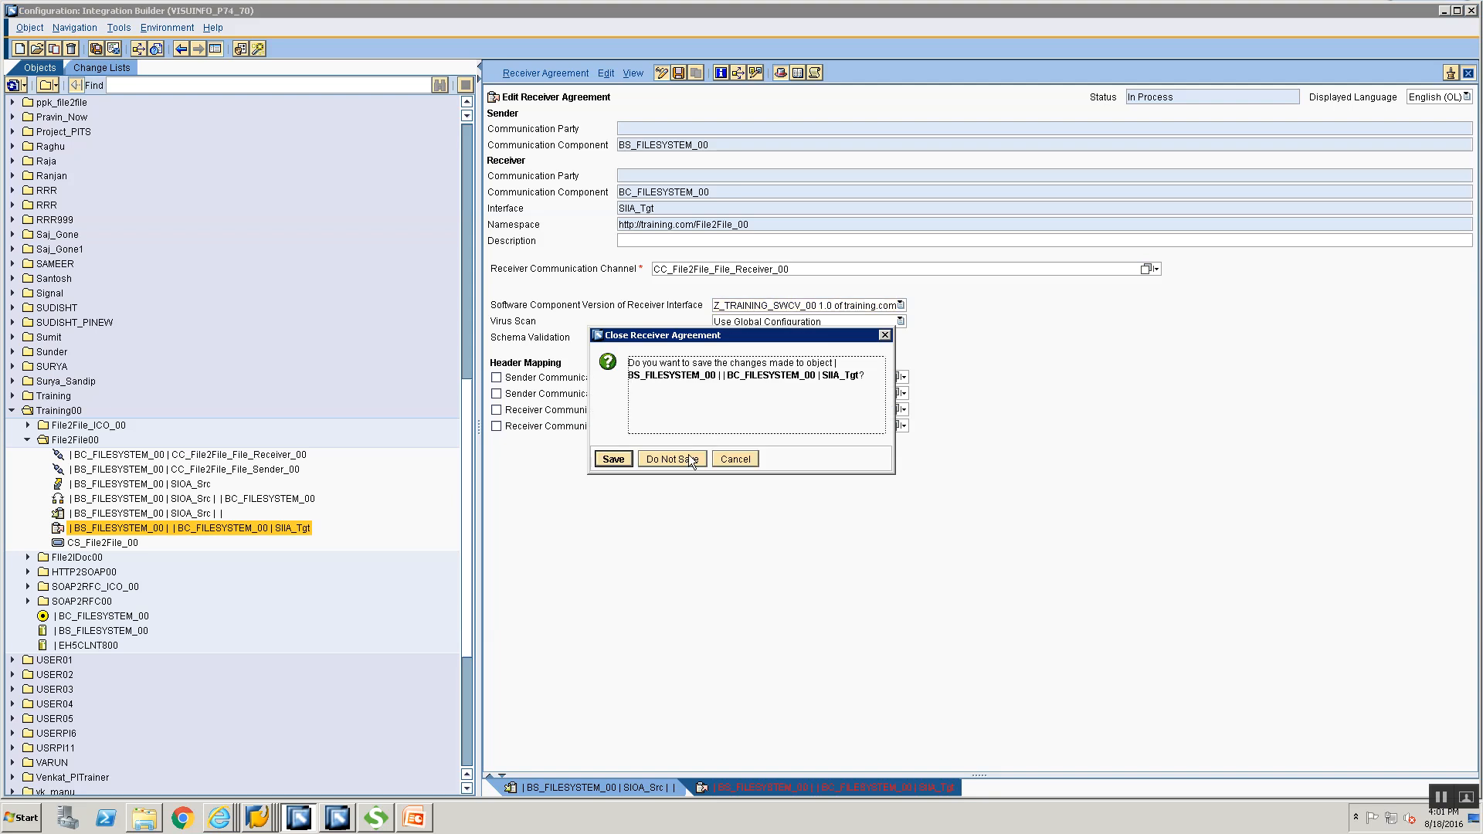
click(691, 461)
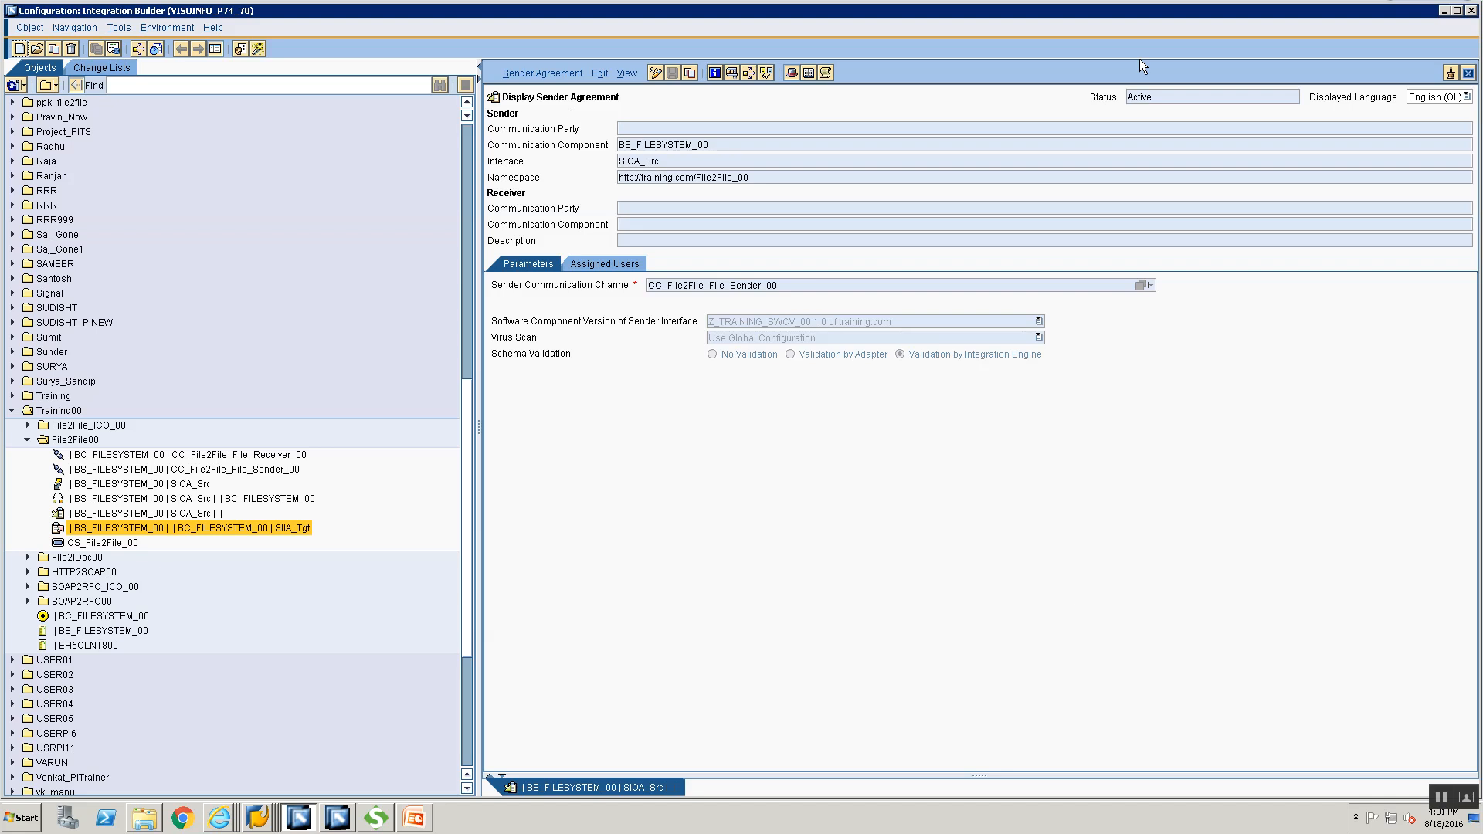
Step: Edit the File2File00 receiver agreement, selecting Z_TRAINING_SWCV_00 1.0 of training.com as receiver interface software component version and enabling Validation by Integration Engine
click(302, 531)
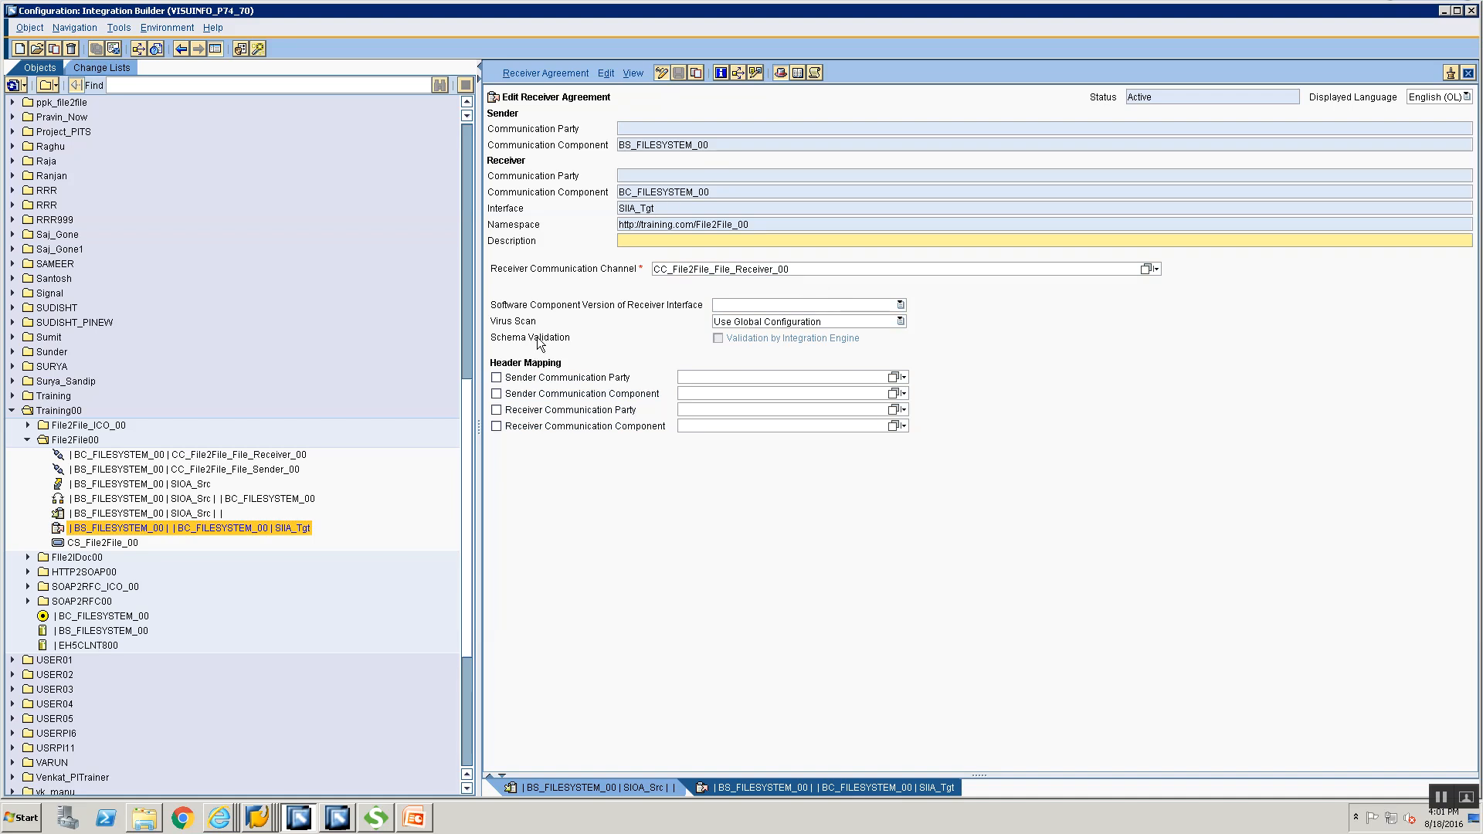
click(731, 304)
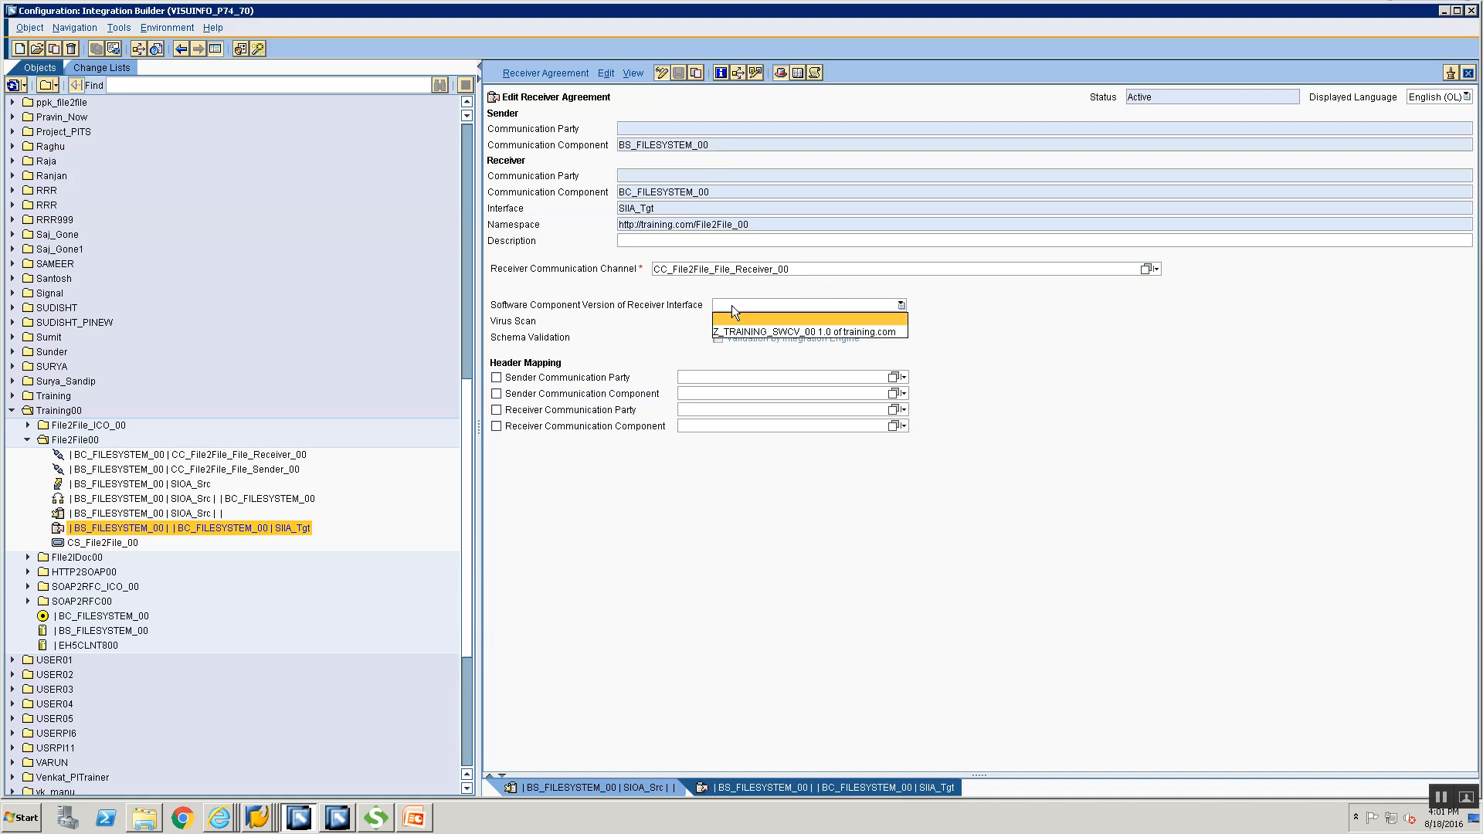
click(728, 332)
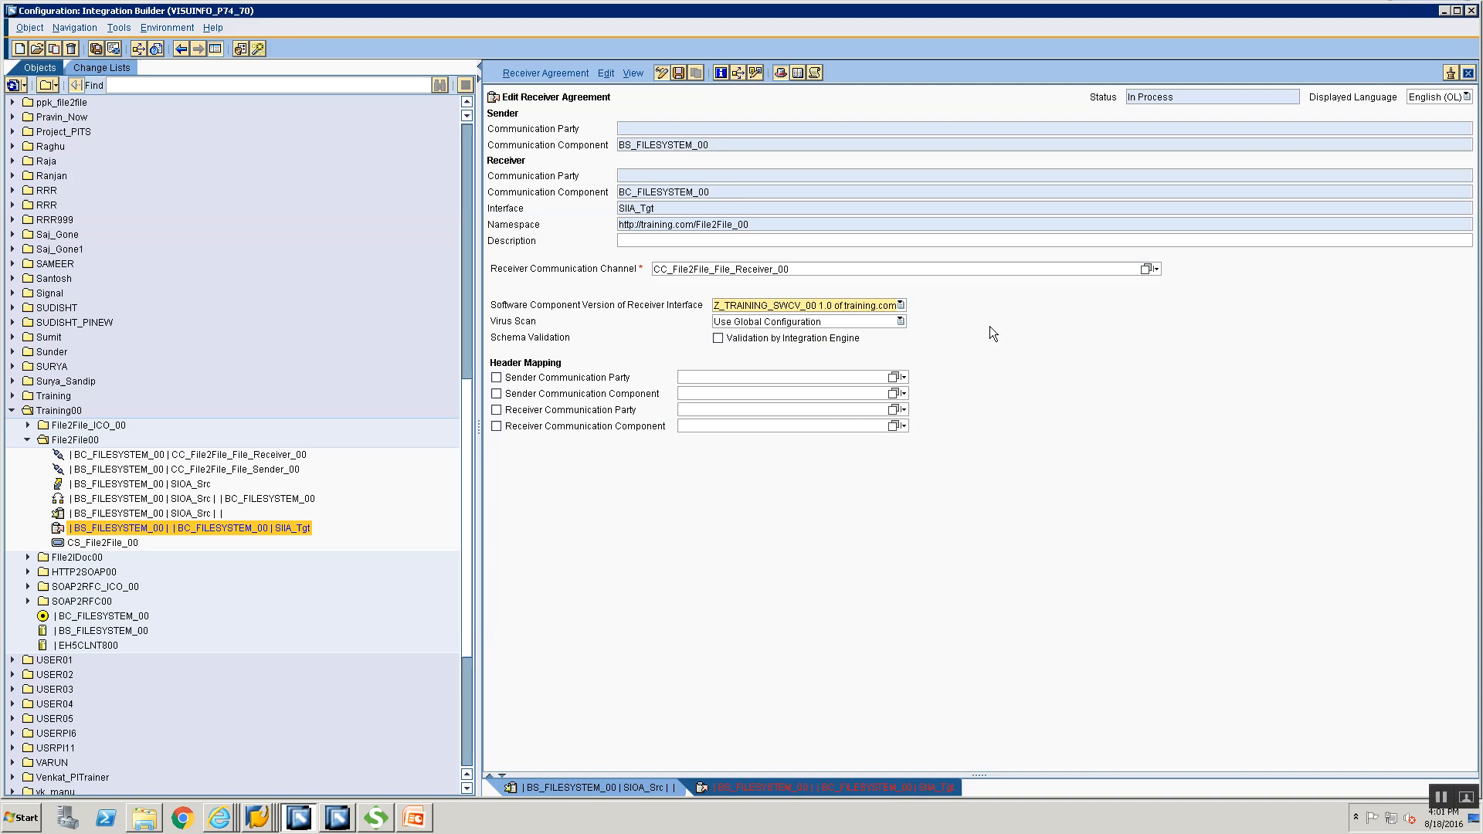
click(718, 338)
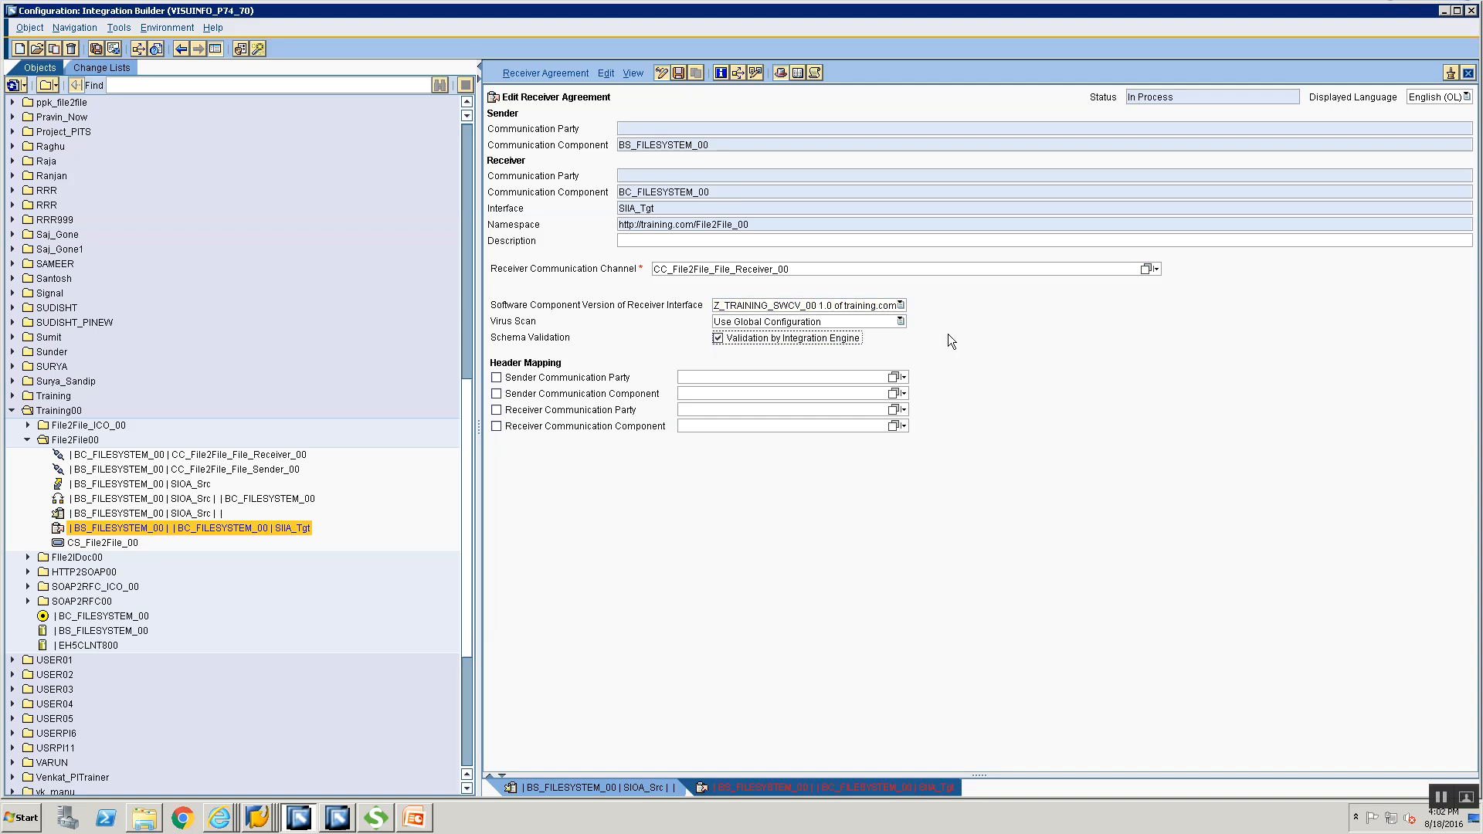
Step: Clear the receiver interface's software component version, reselect Z_TRAINING_SWCV_00 1.0 of training.com and re-enable Validation by Integration Engine
click(861, 309)
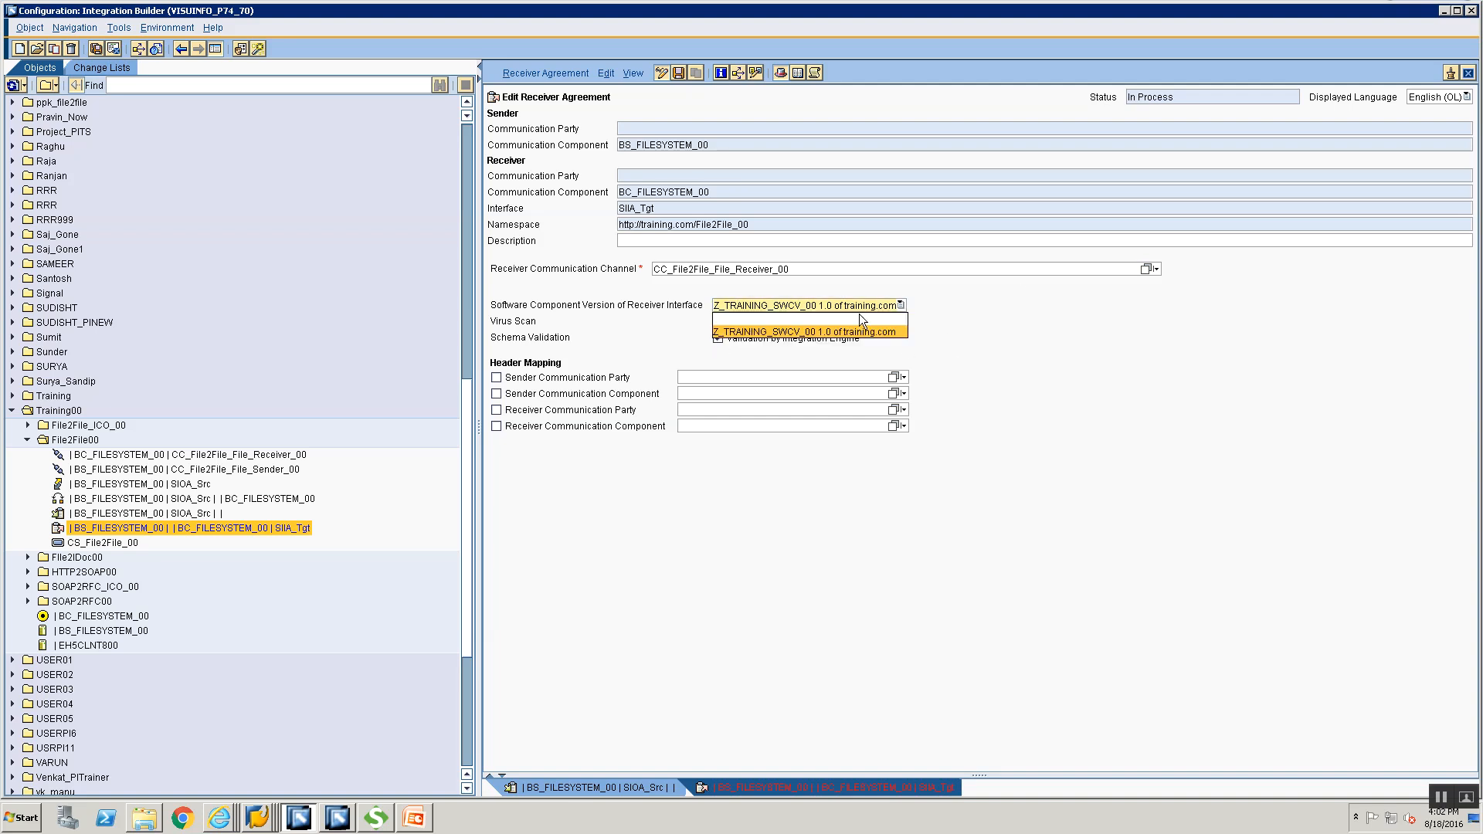
click(859, 318)
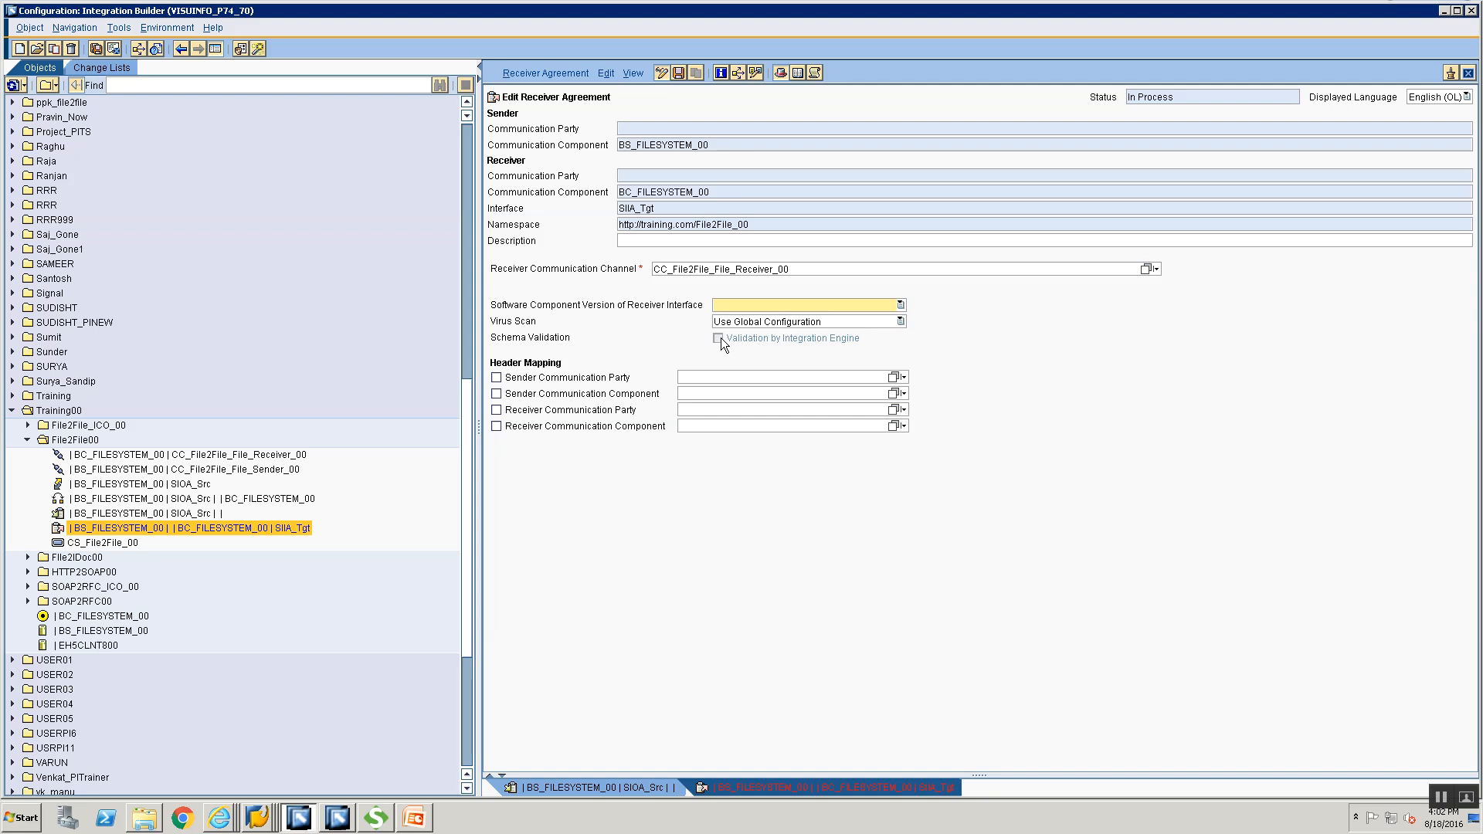
click(757, 304)
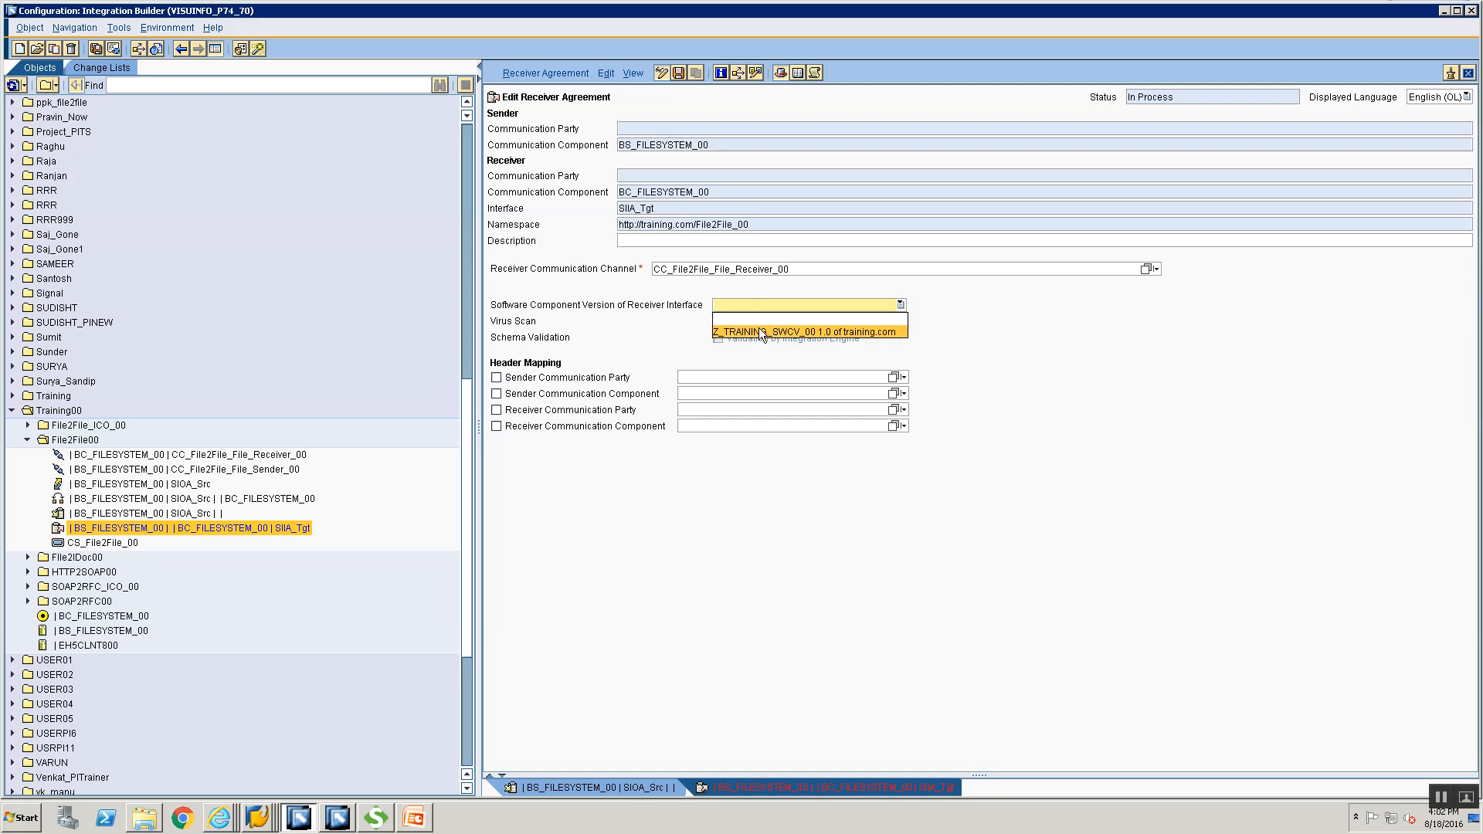
click(758, 330)
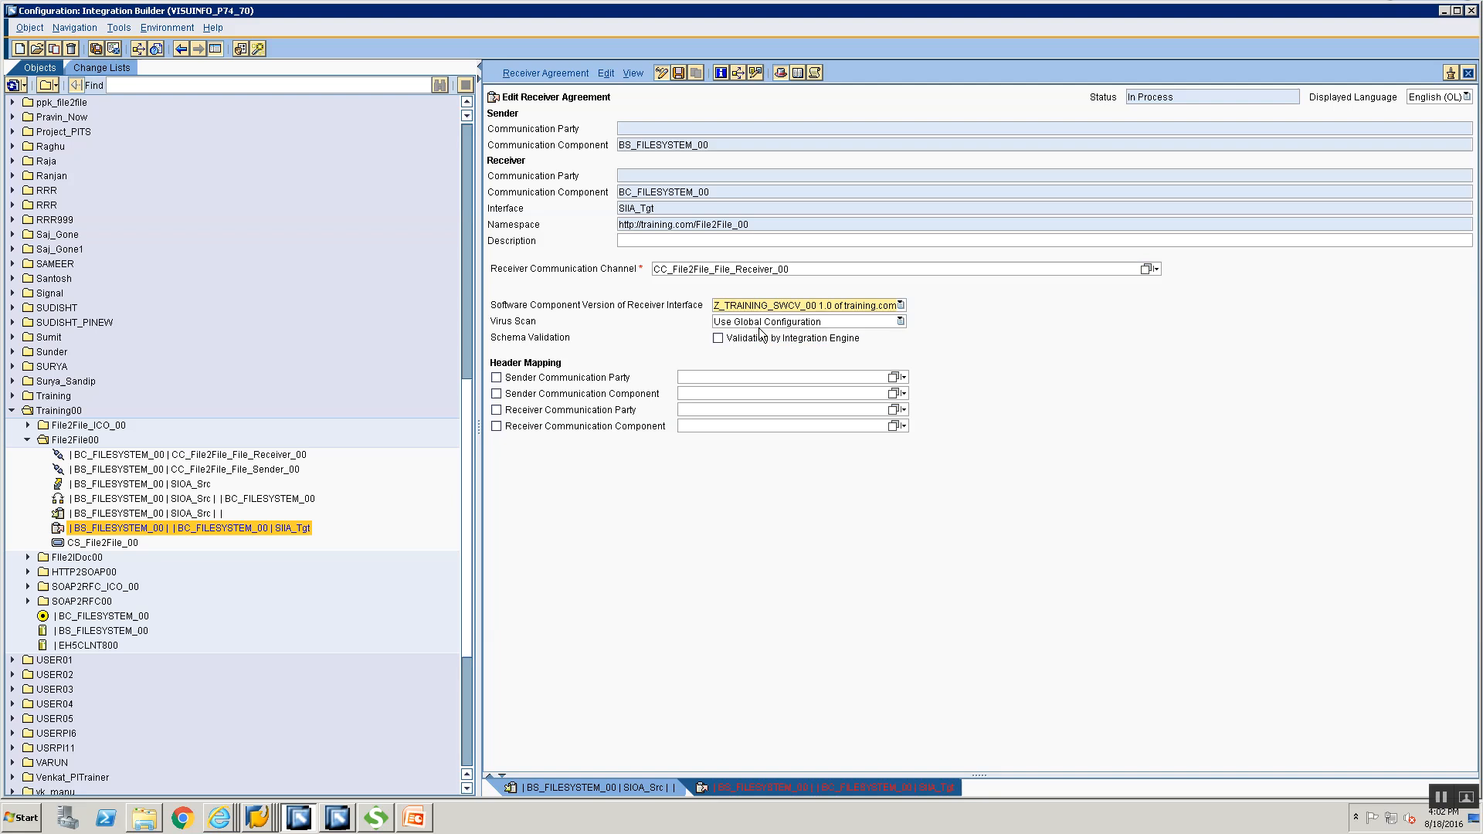
click(717, 339)
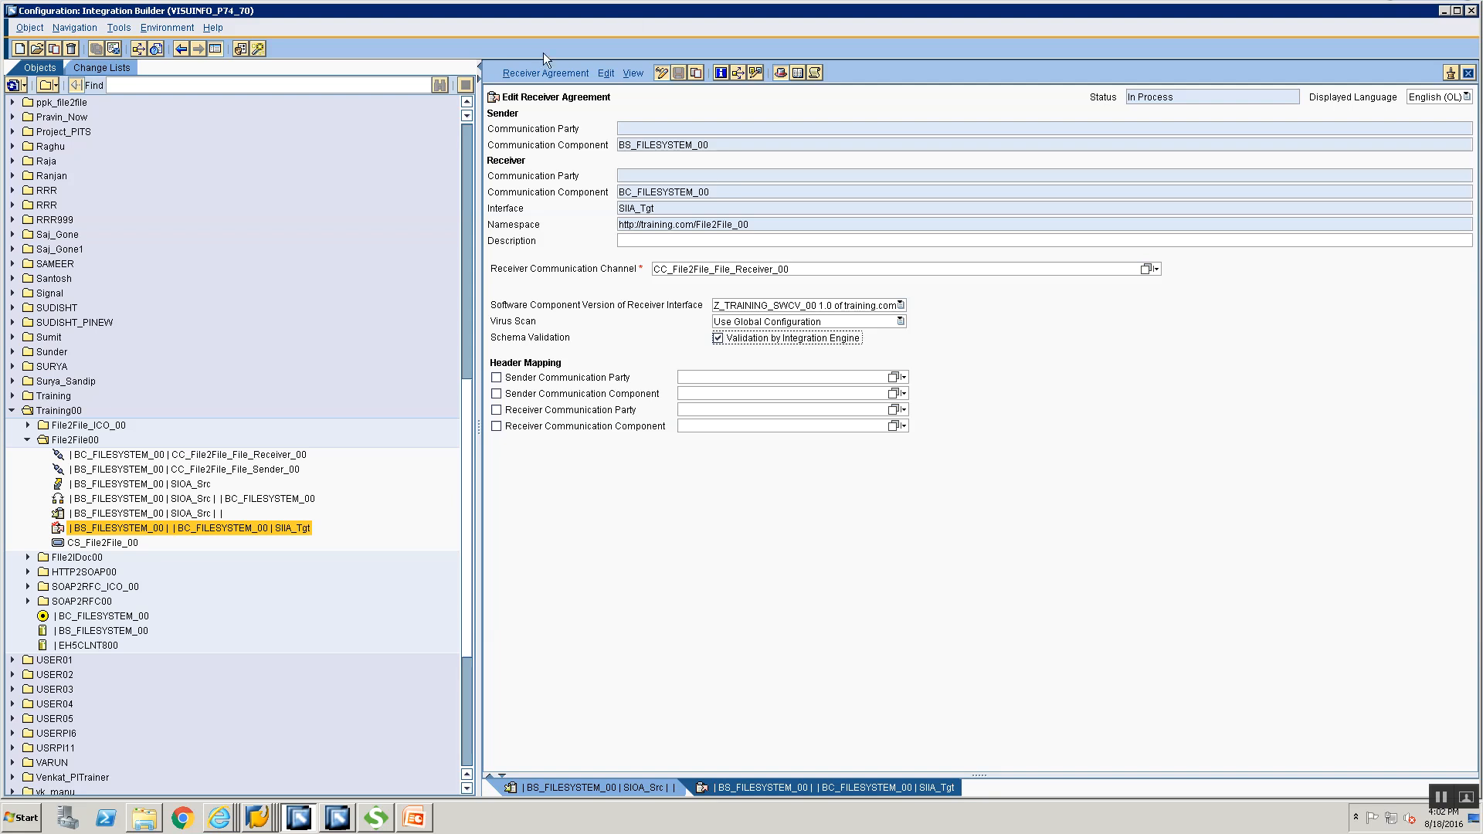
Step: Activate the edited receiver agreement with the Standard change list
click(539, 72)
click(571, 173)
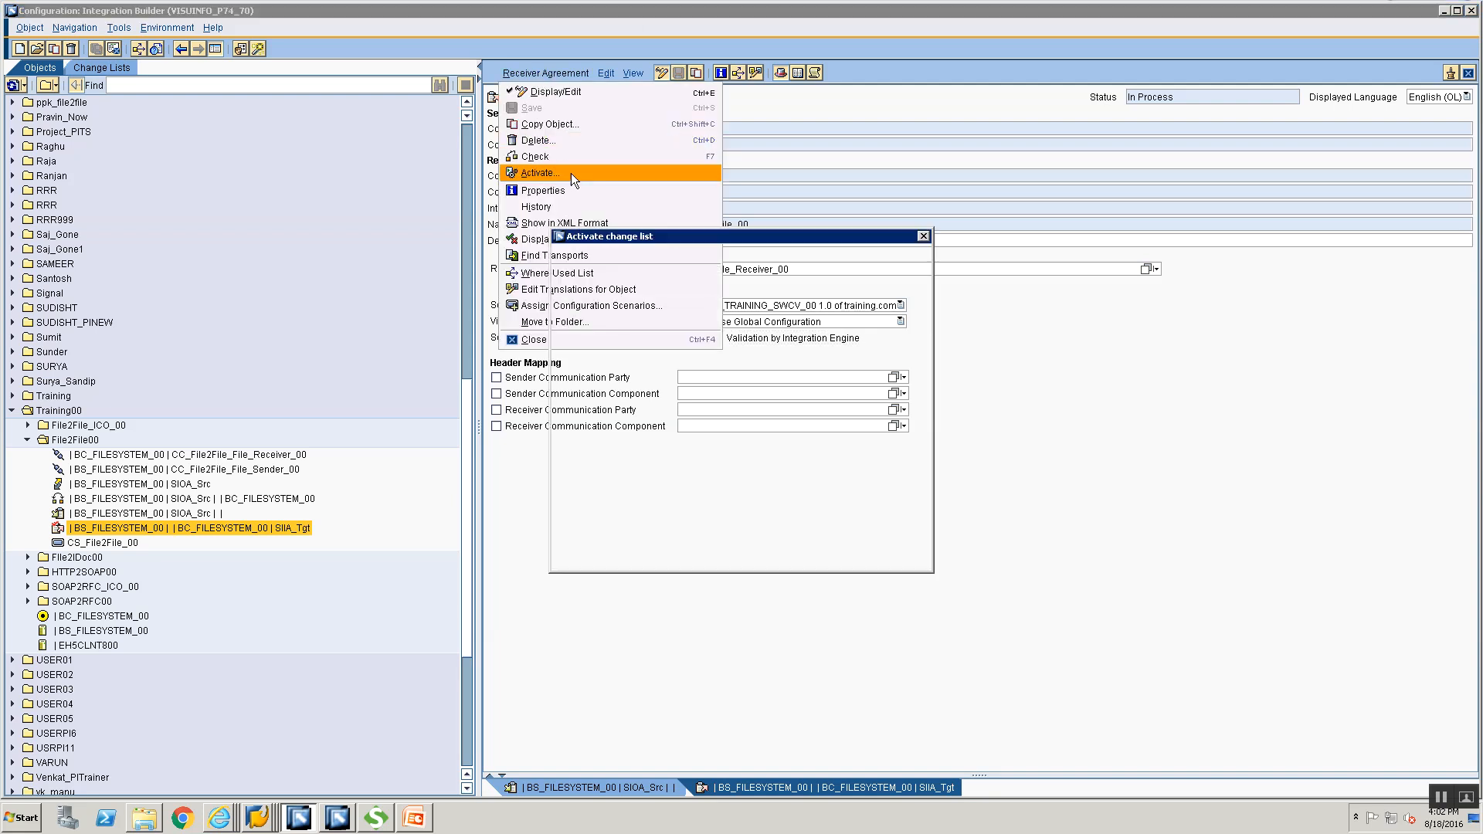
click(599, 557)
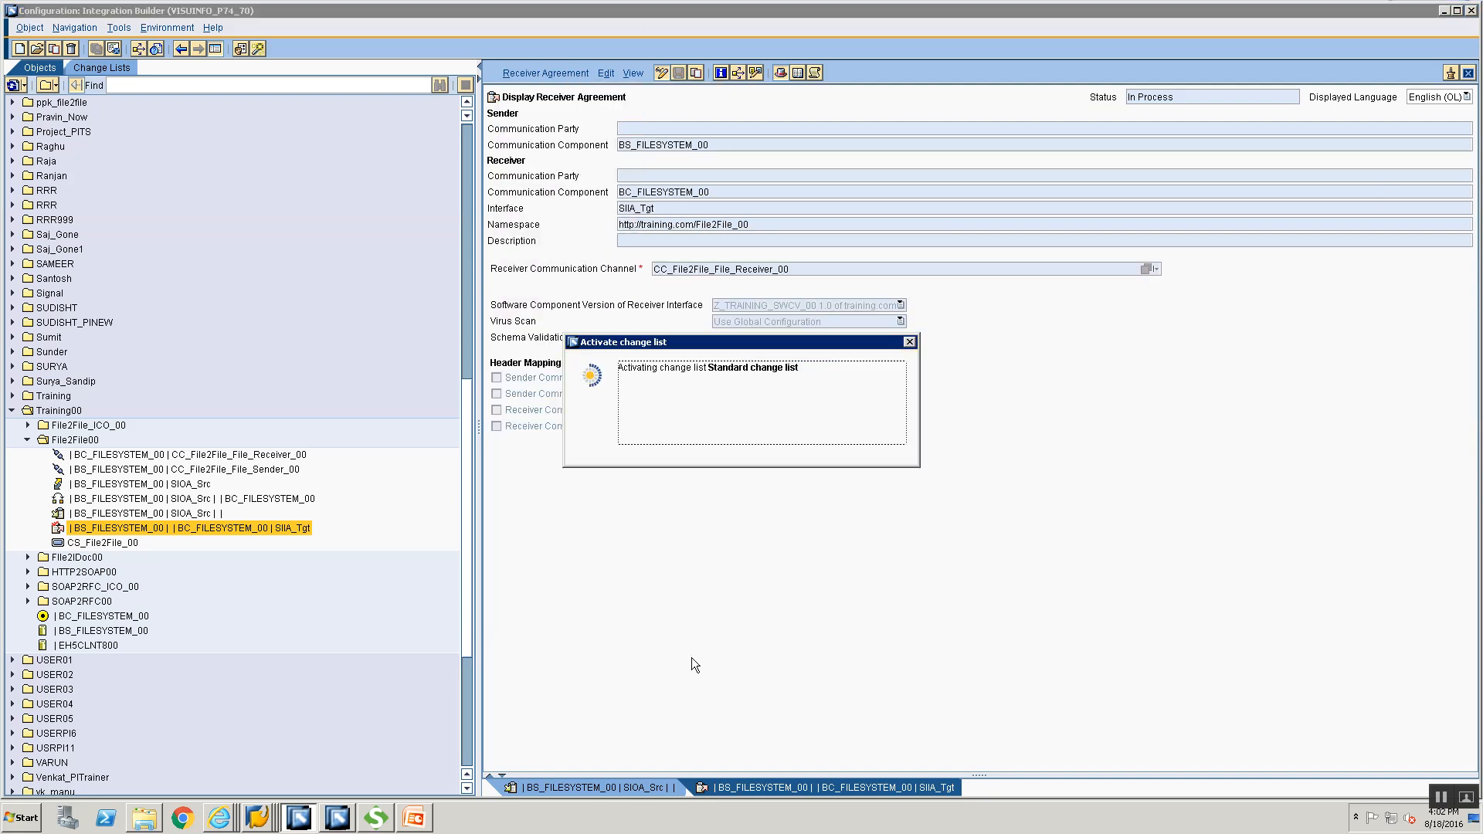
click(612, 460)
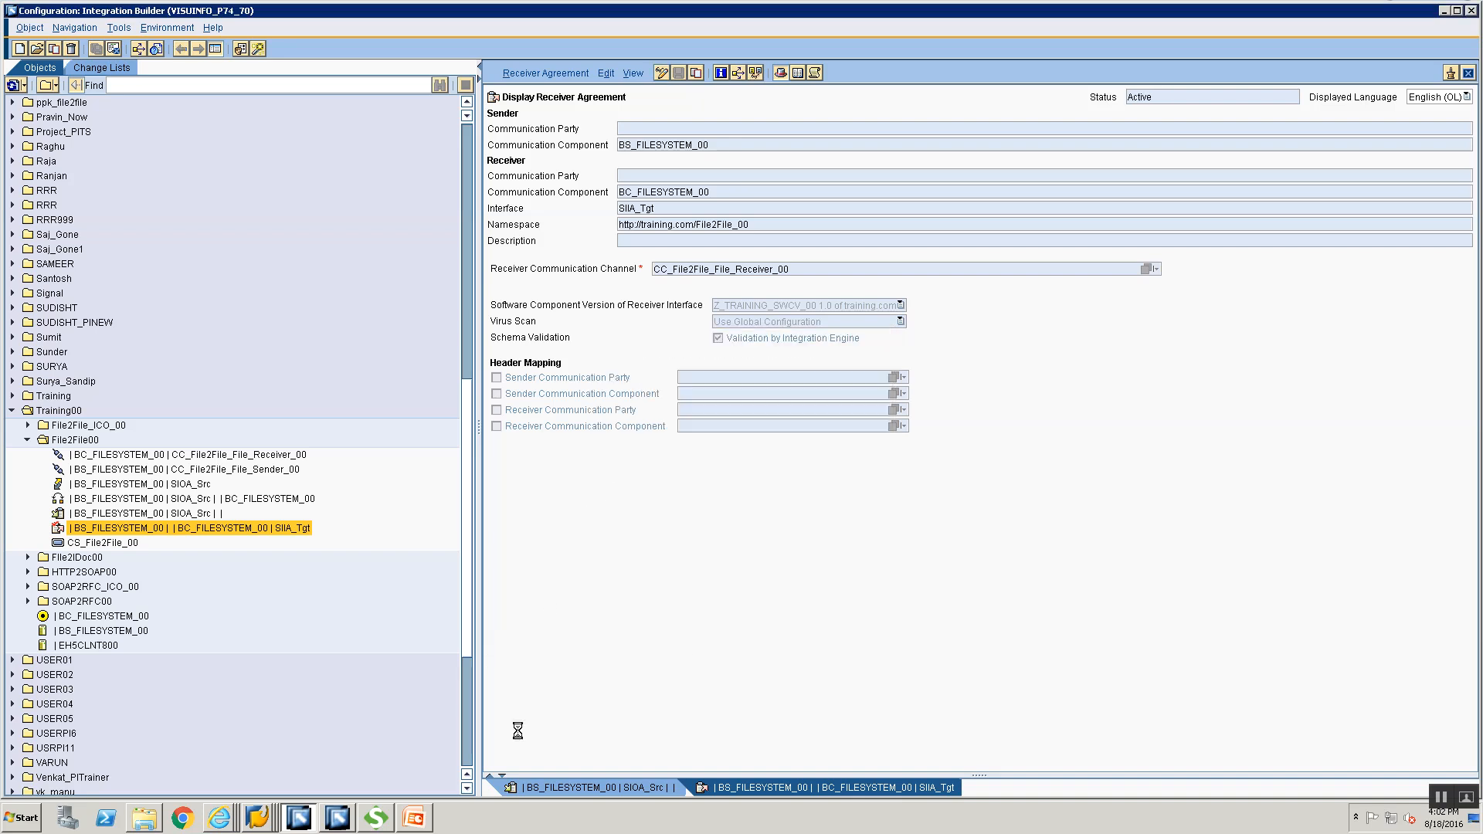
Step: Switch to the SAP file upload session and upload File2File.xml again to \\VISUINFO\sapmnt\trans\training\File2File.xml in BIN format
mouse_move(262, 819)
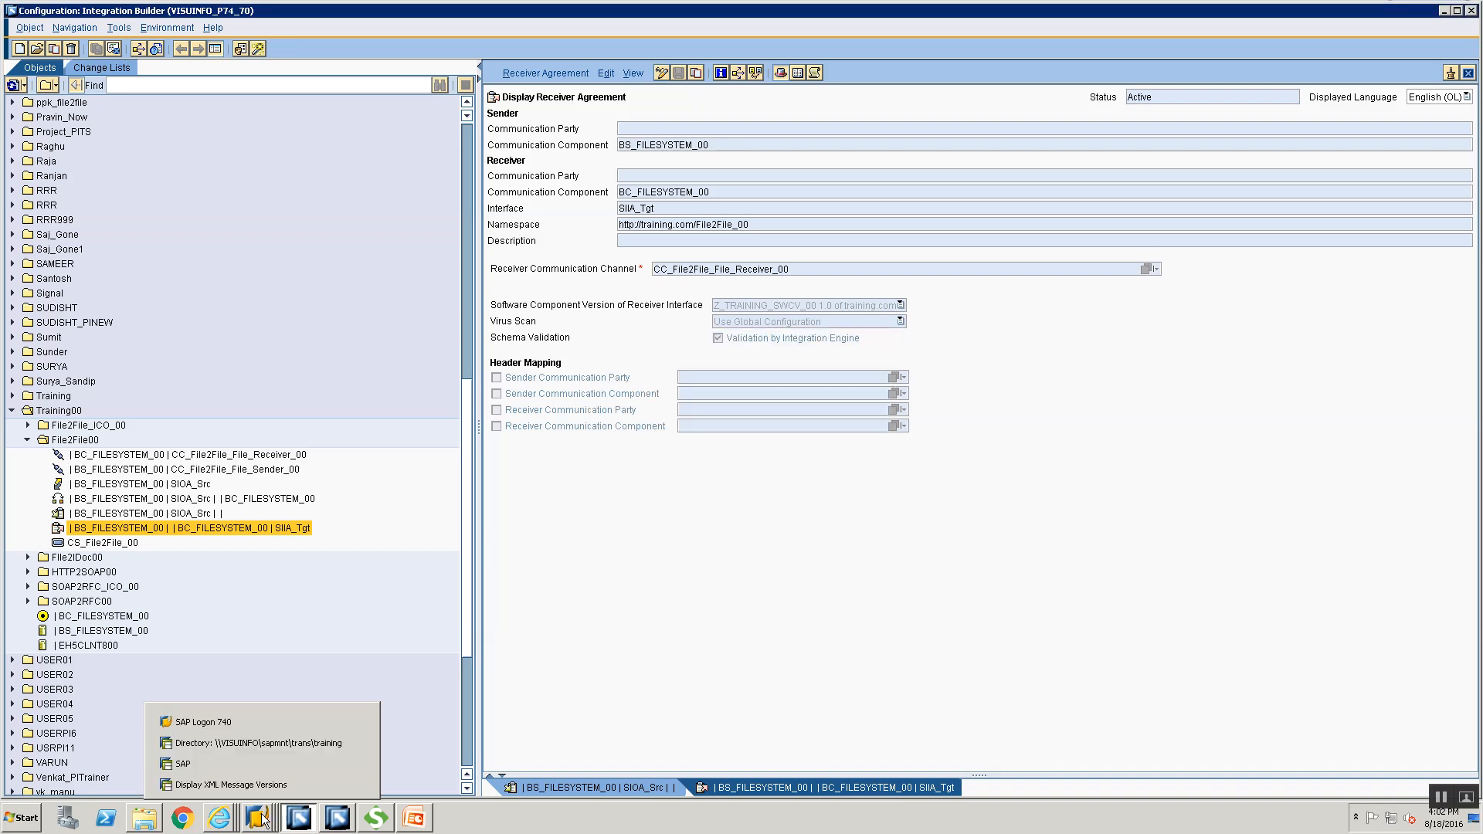
click(232, 764)
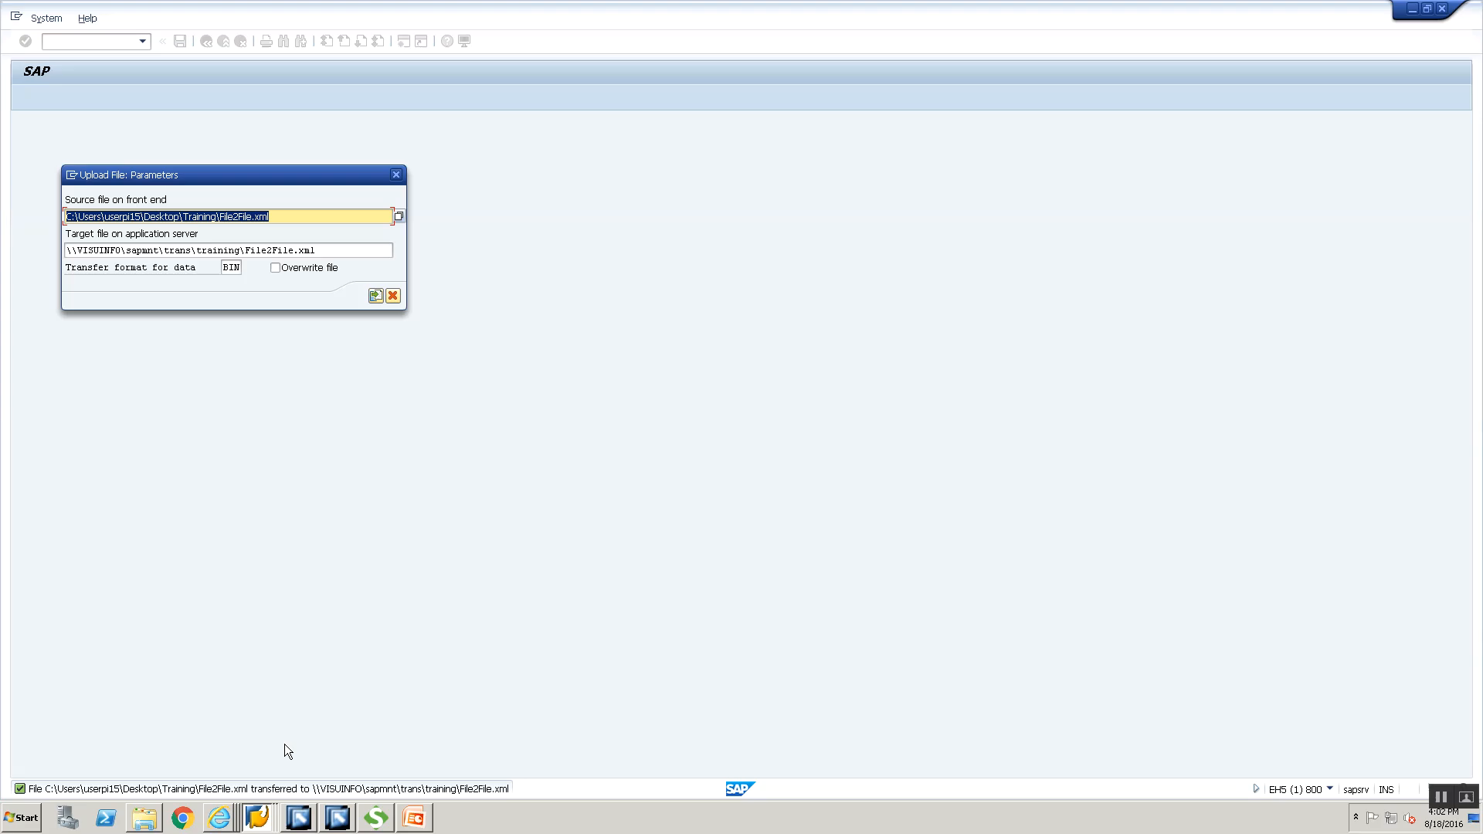
click(375, 296)
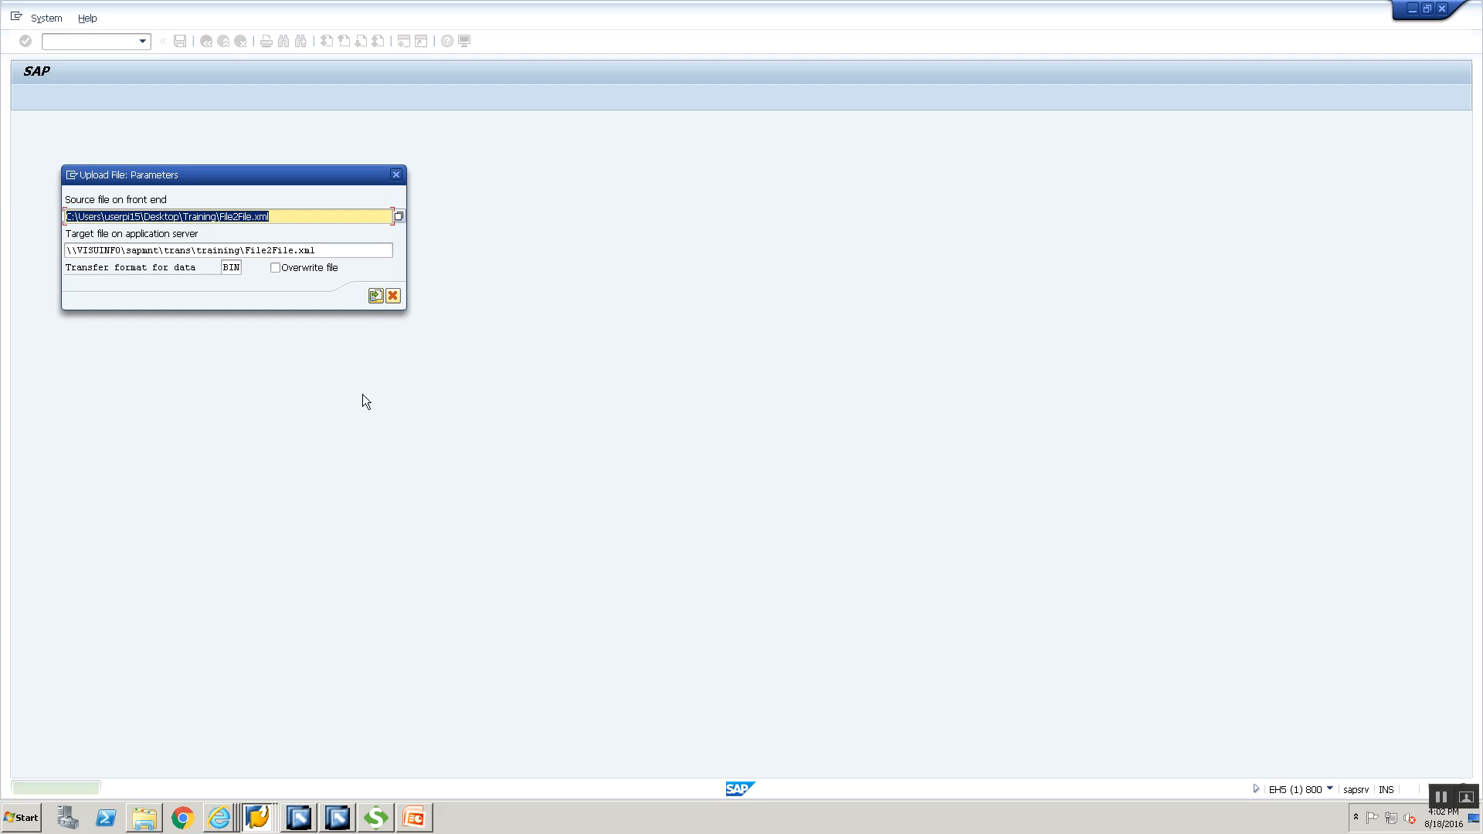
Step: Switch to the Communication Channel Monitor, start CC_File2File_File_Sender_00 and refresh its processing details
click(221, 819)
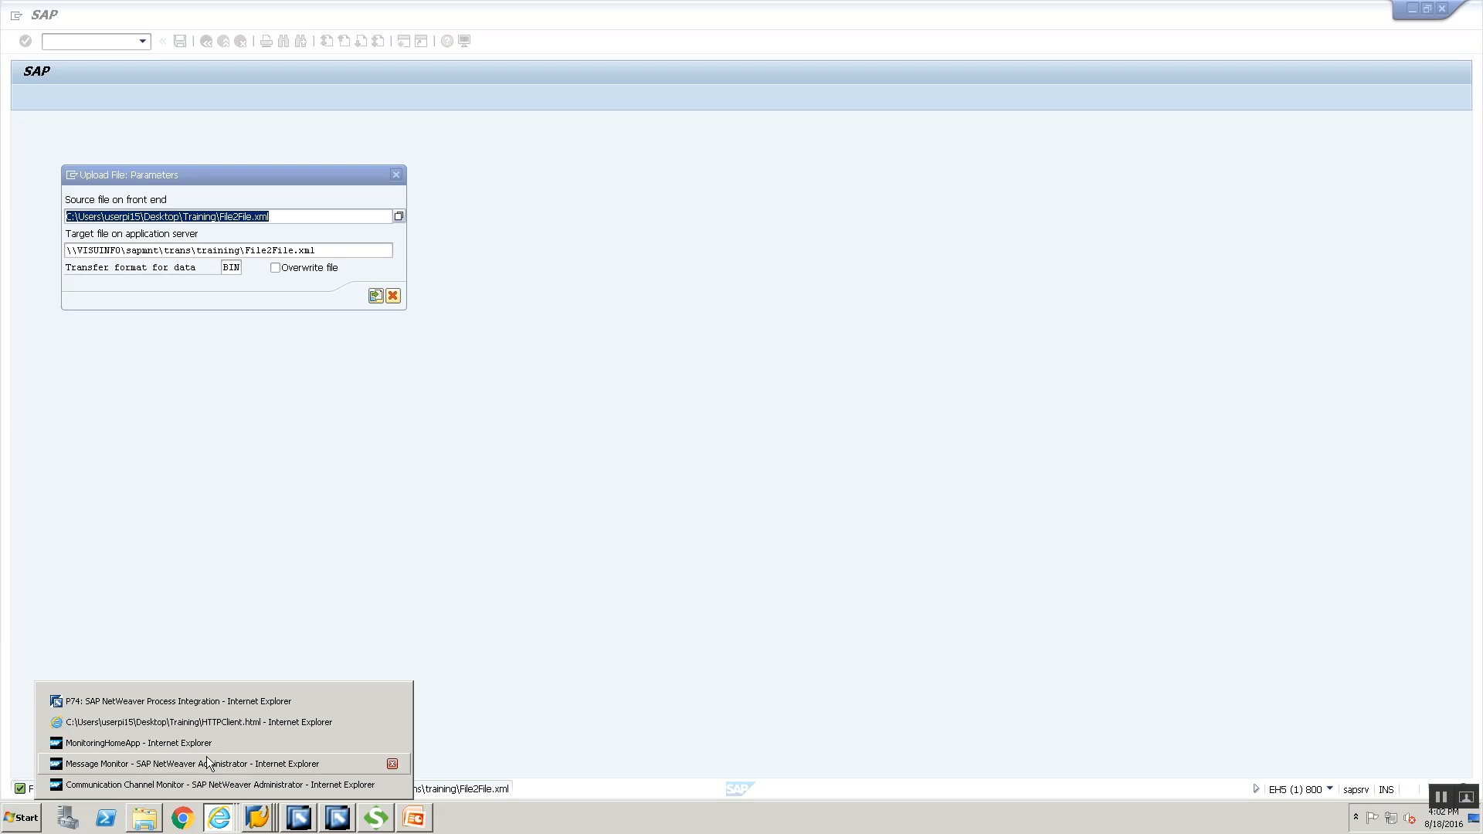
click(205, 780)
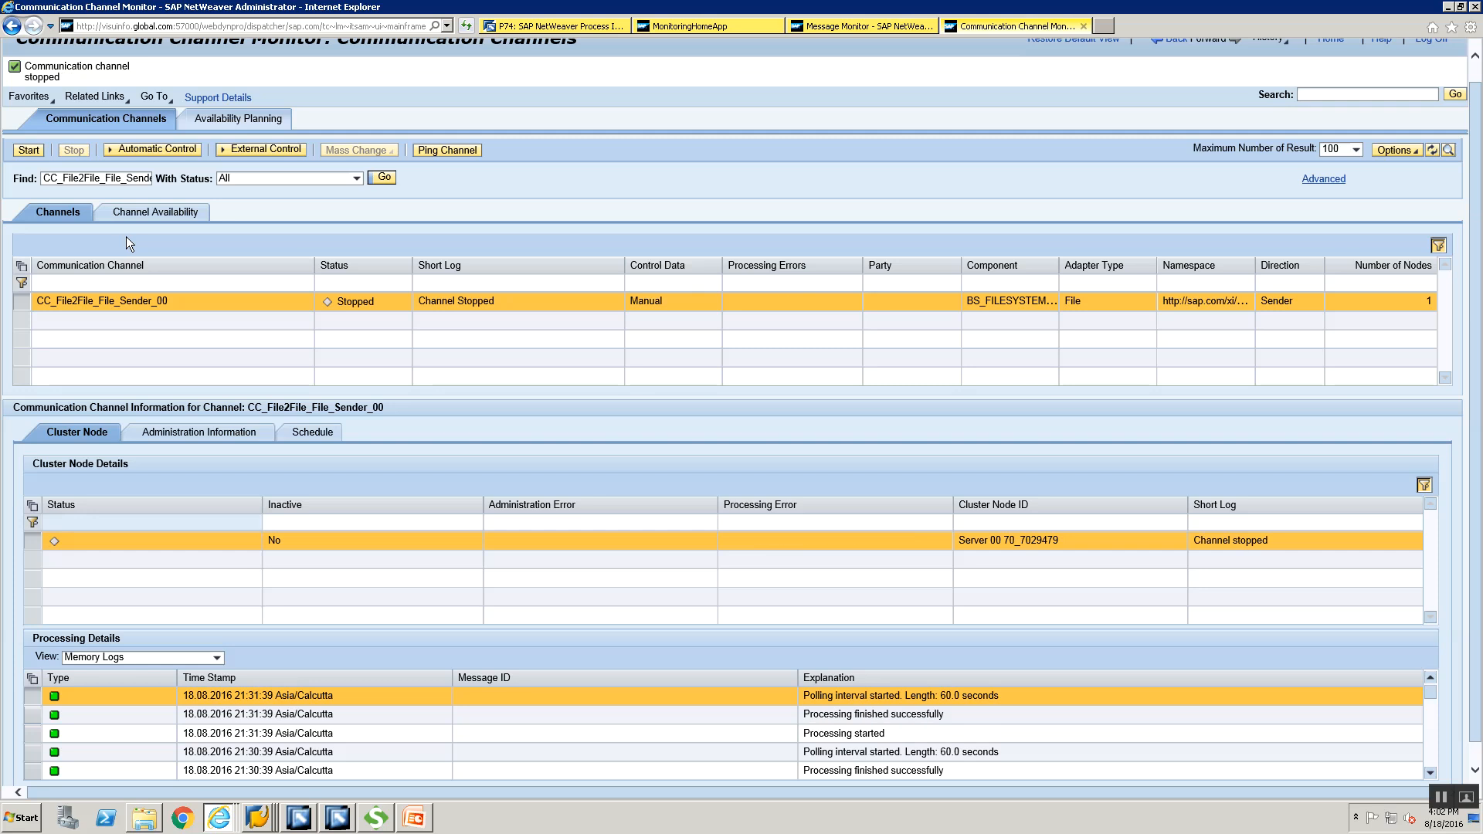
click(36, 151)
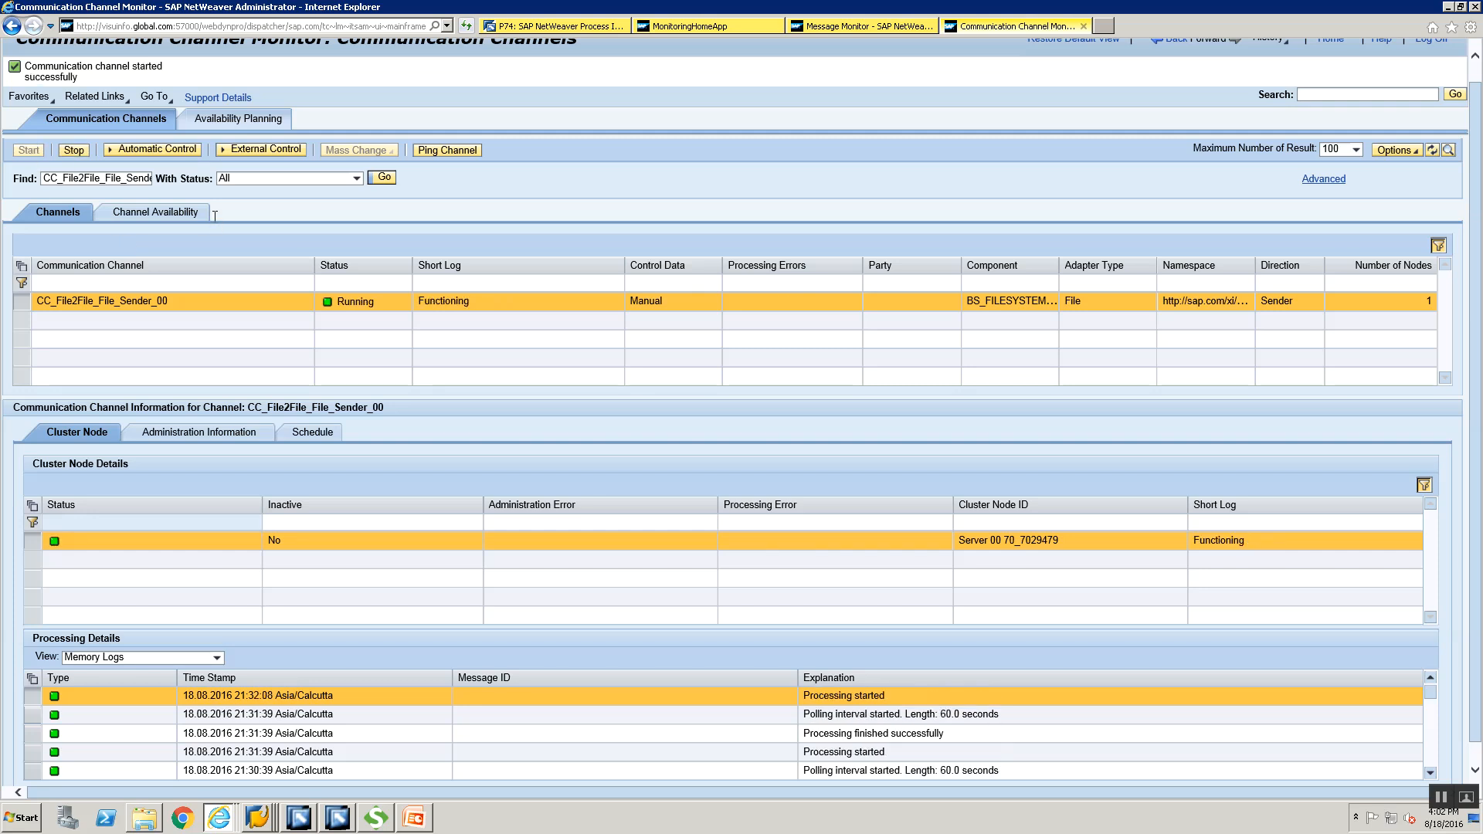
click(373, 179)
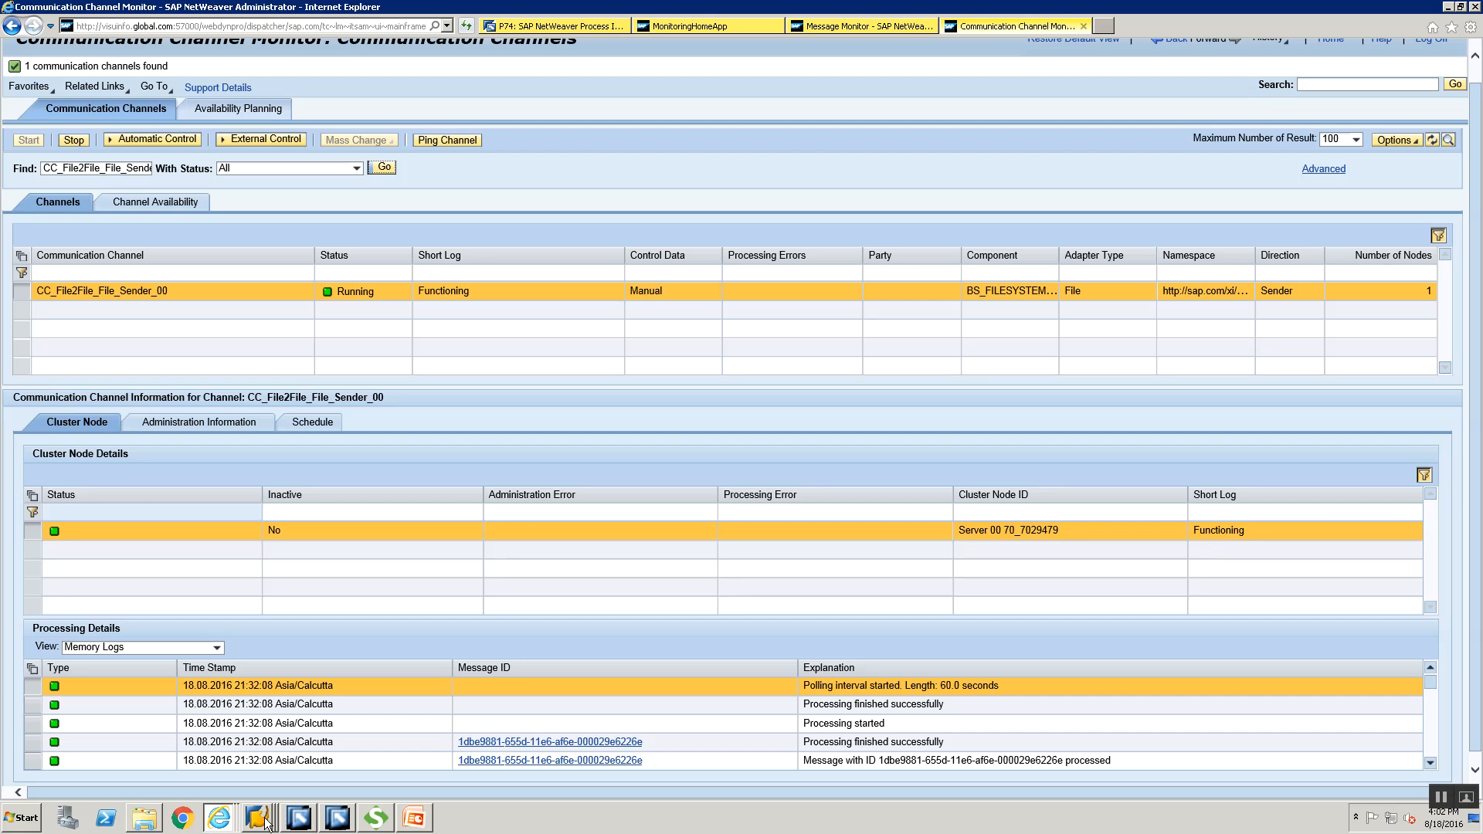
Step: Return to the SAP Monitor for Processed XML Messages, refresh the list and open the newest File2File_00 message
click(266, 821)
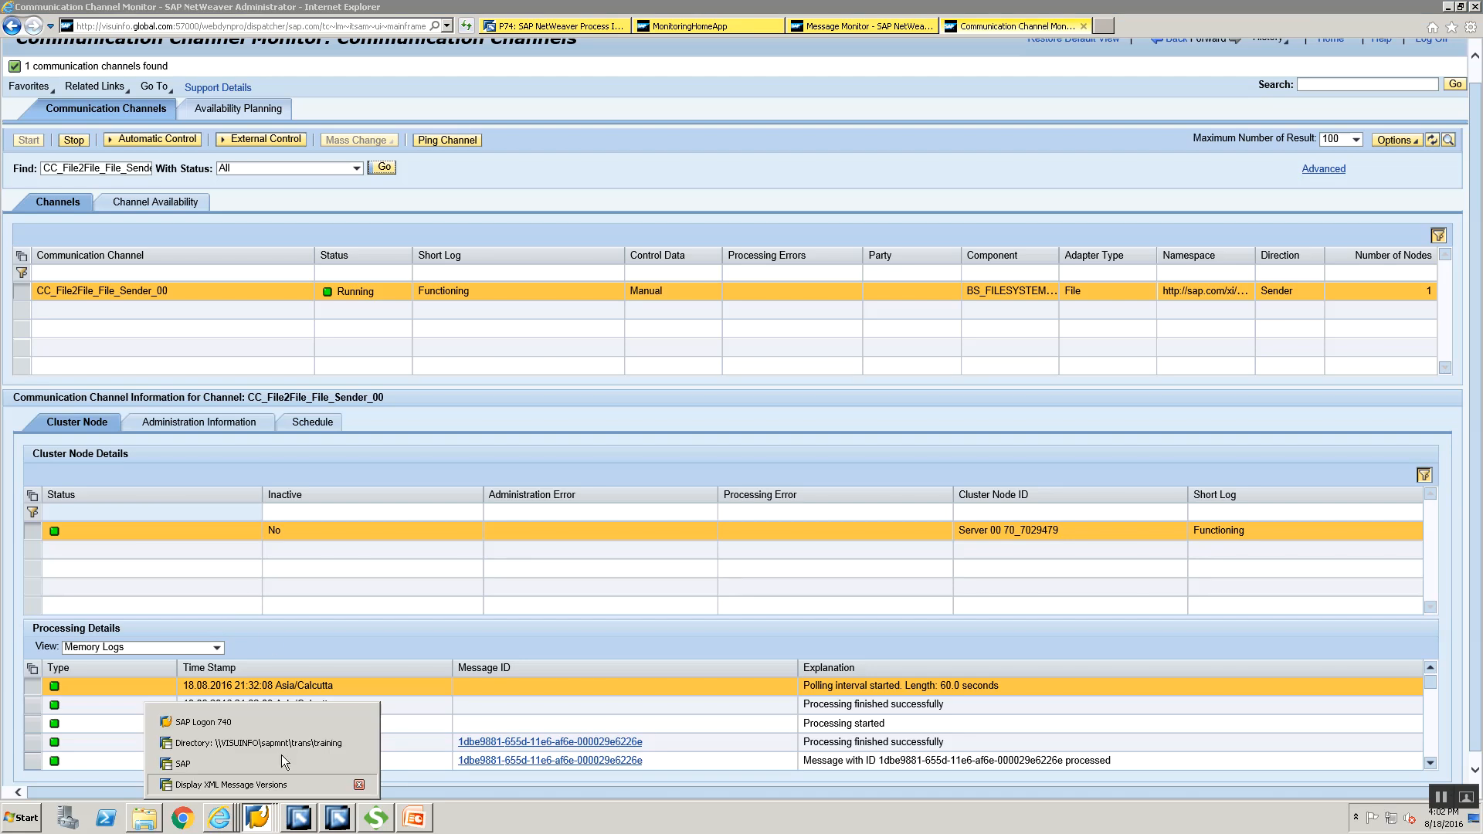
click(229, 787)
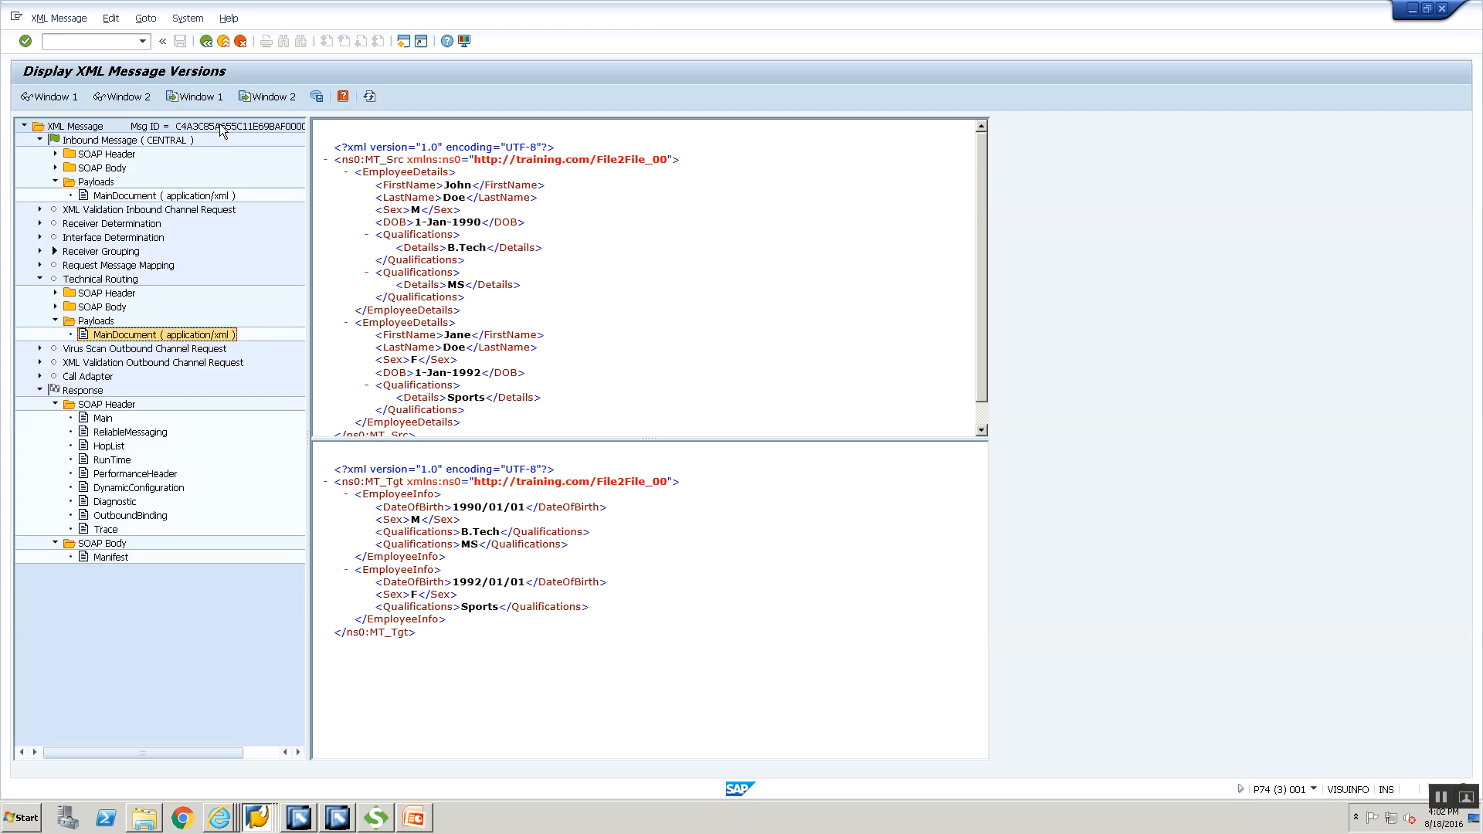
click(206, 41)
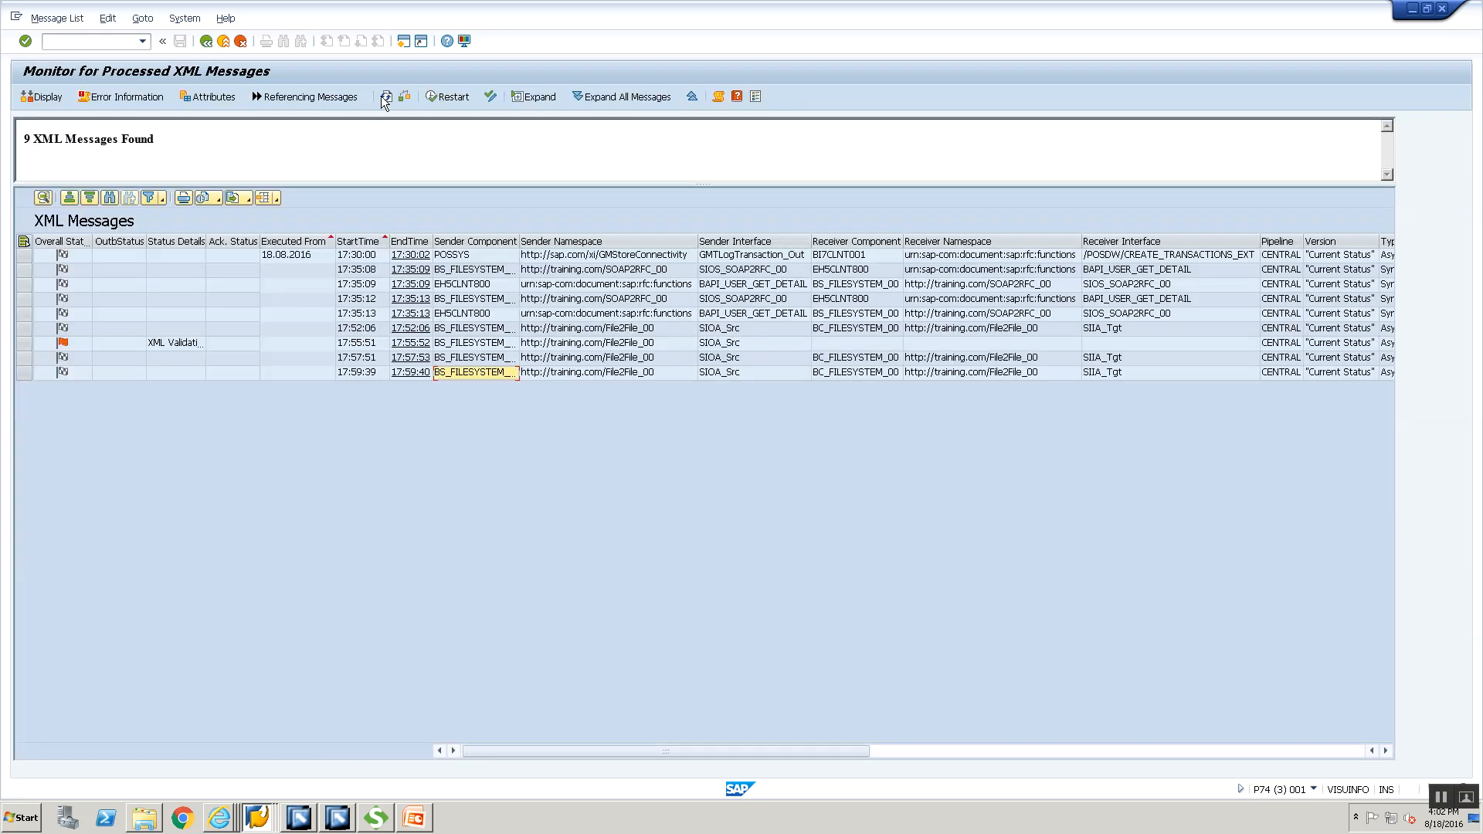
click(385, 96)
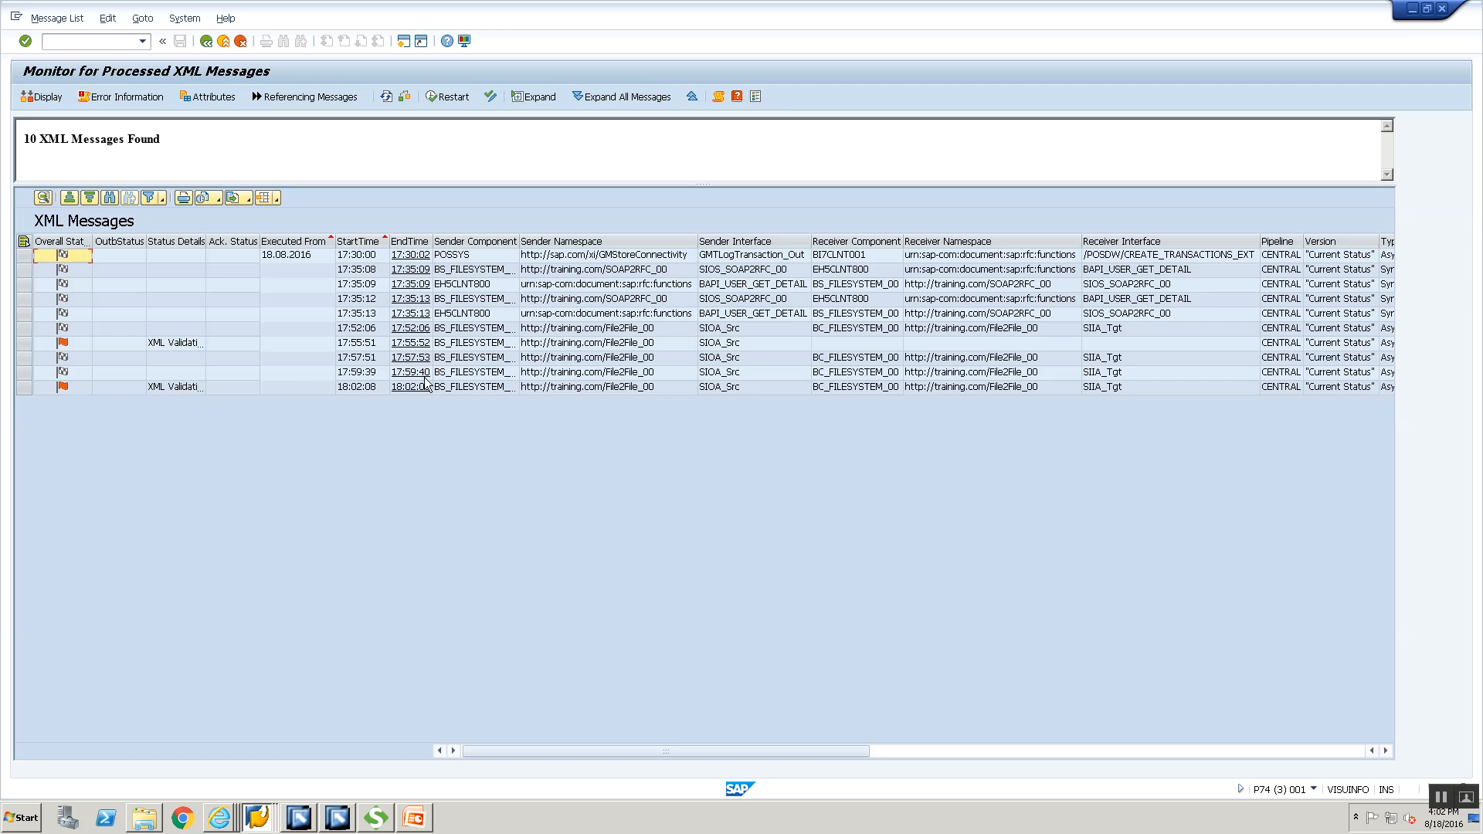
double_click(570, 383)
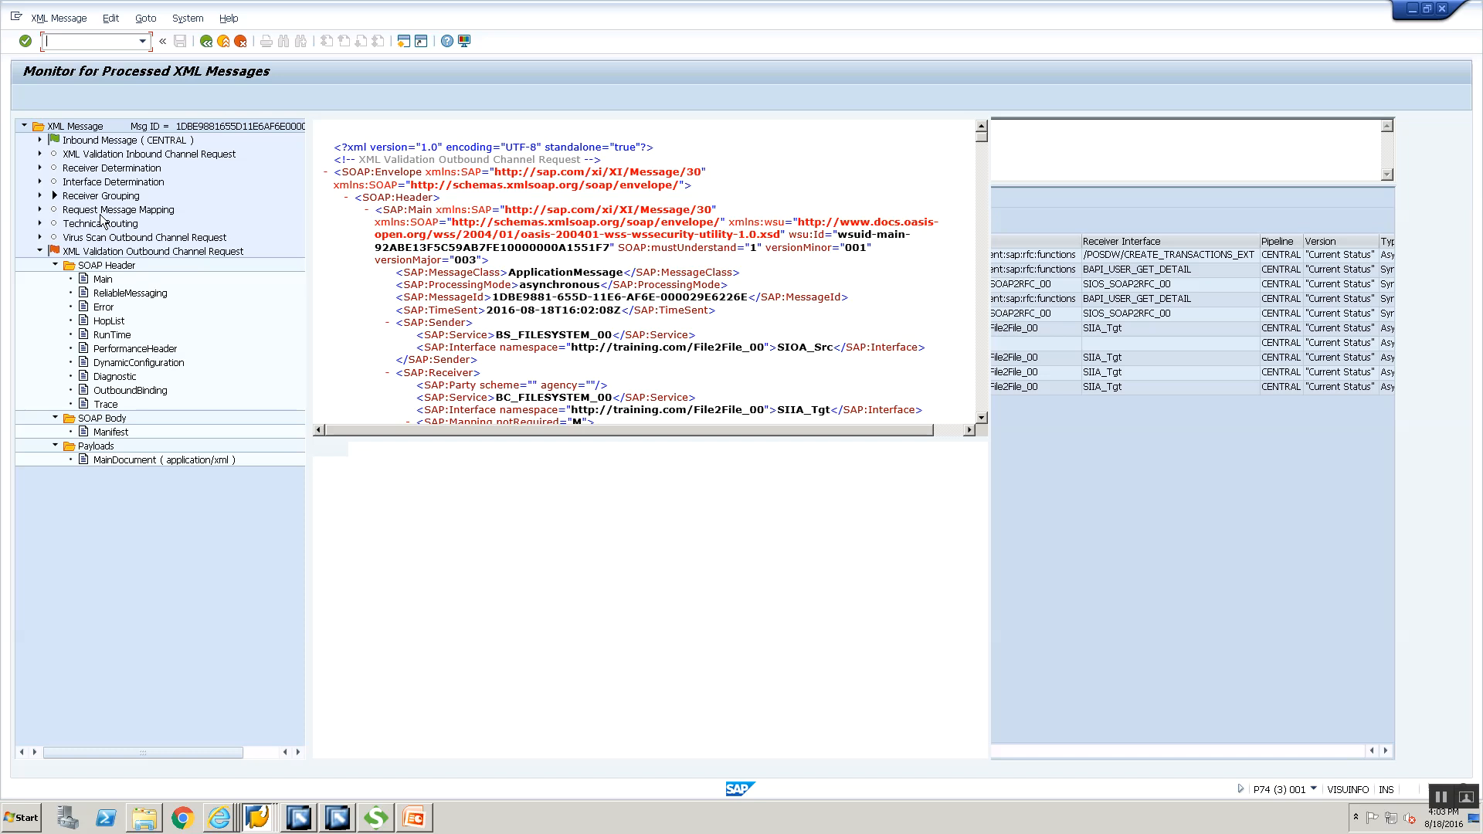
Step: Compare the message's Technical Routing MainDocument payload in Window 1 with the element named in the outbound validation error, and return to the message list
click(40, 224)
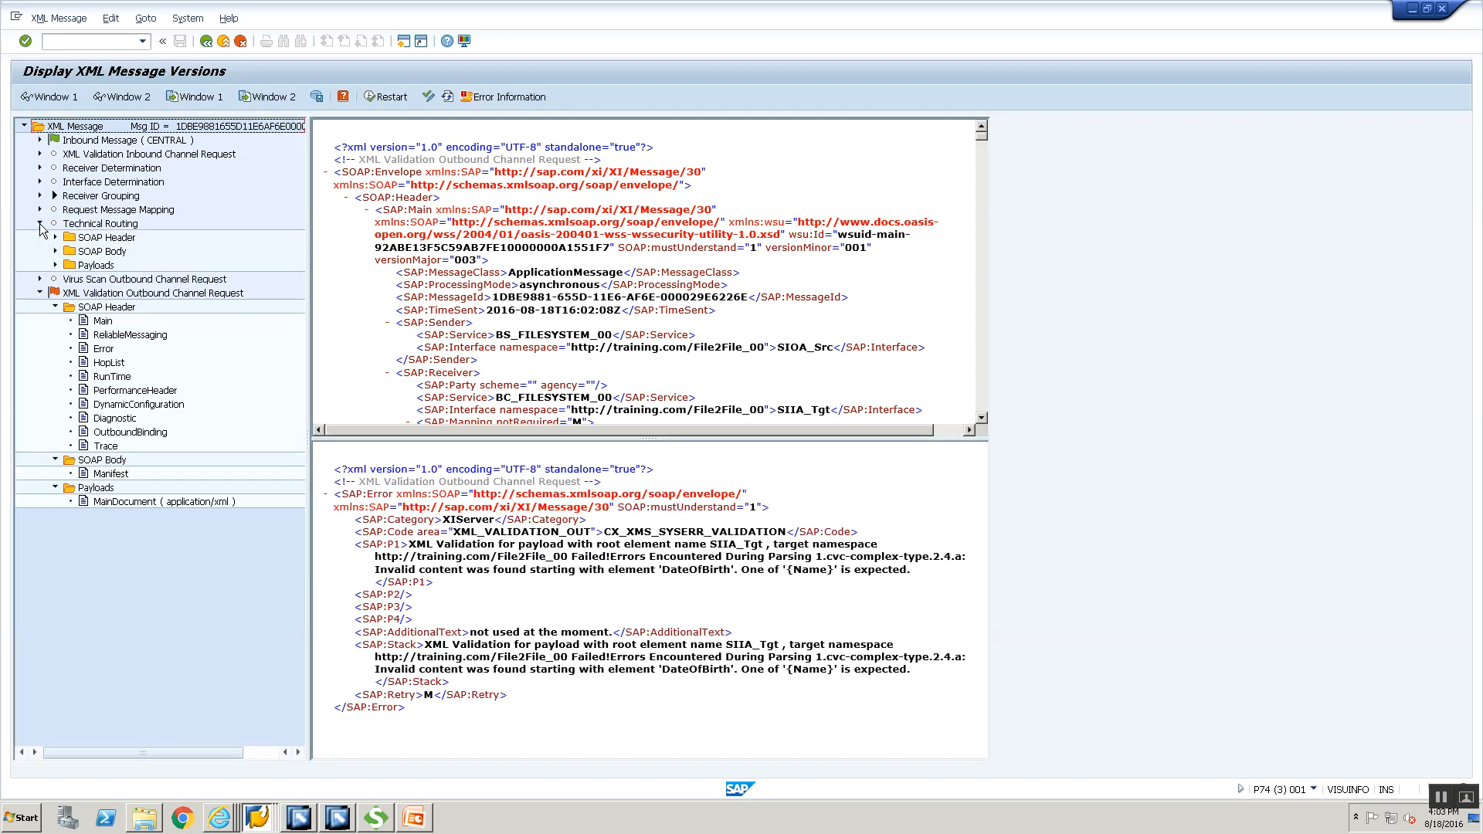
click(55, 265)
right_click(87, 280)
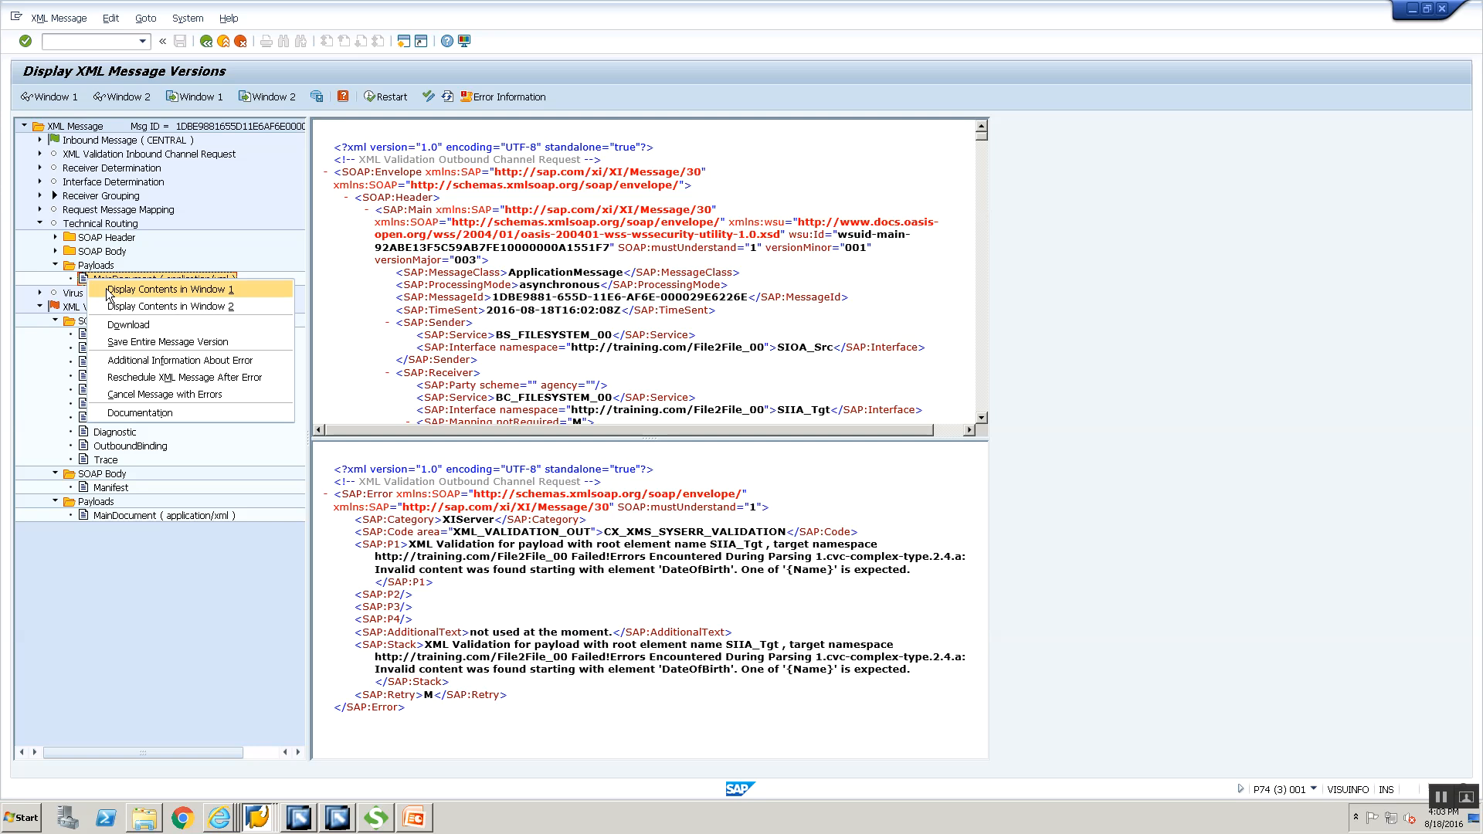
click(124, 290)
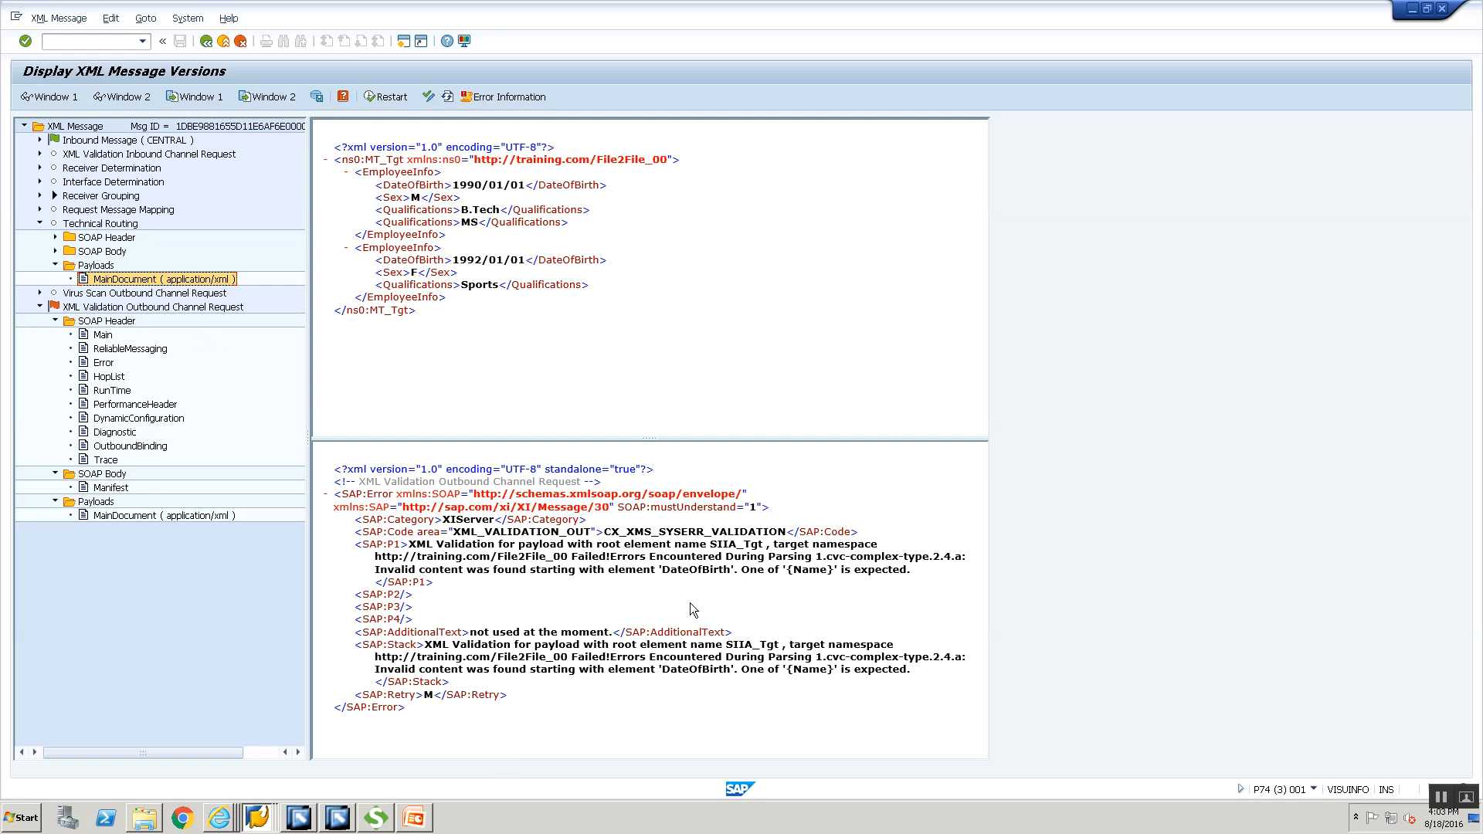
double_click(811, 669)
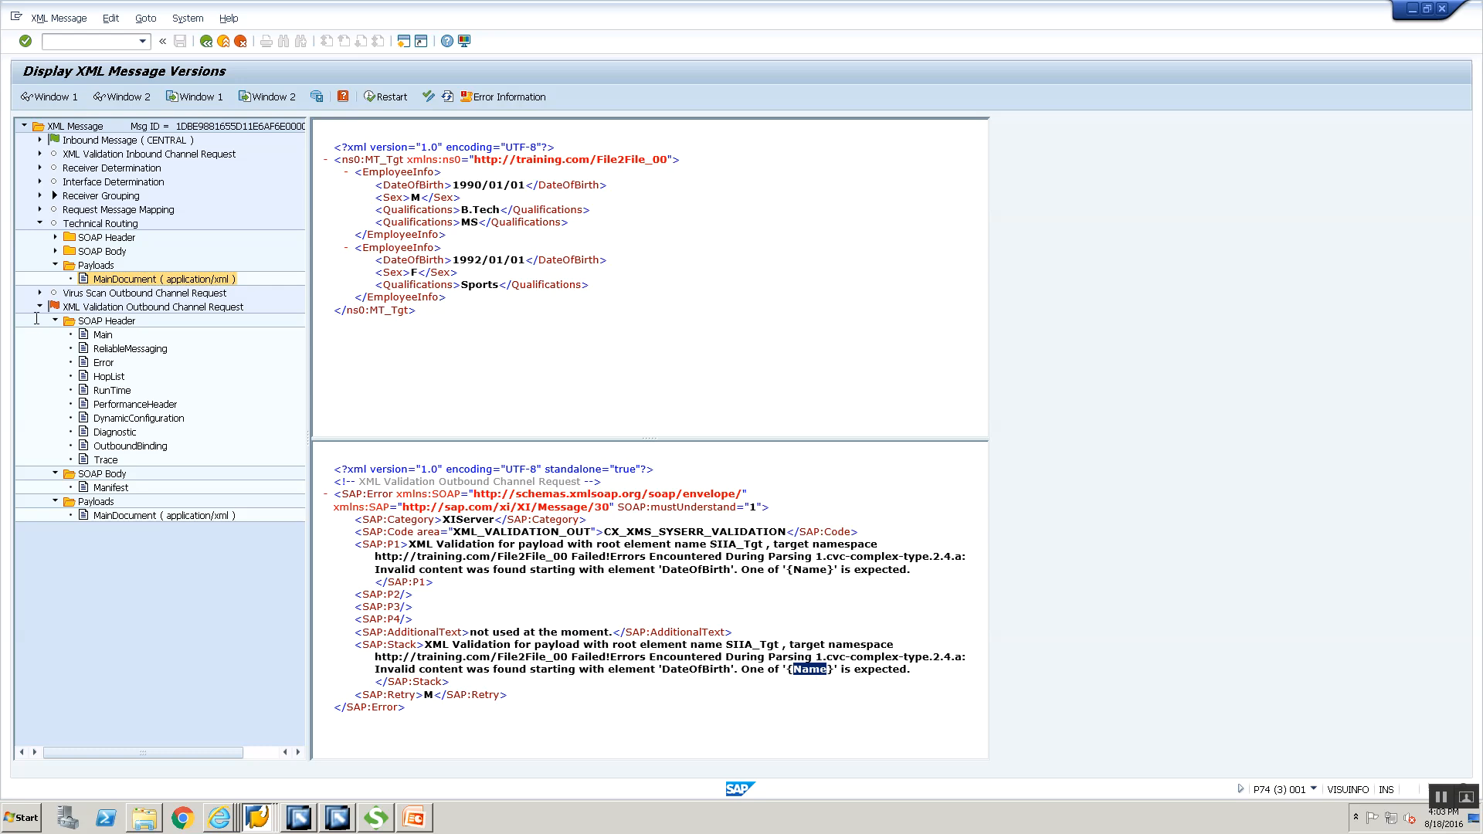
click(205, 41)
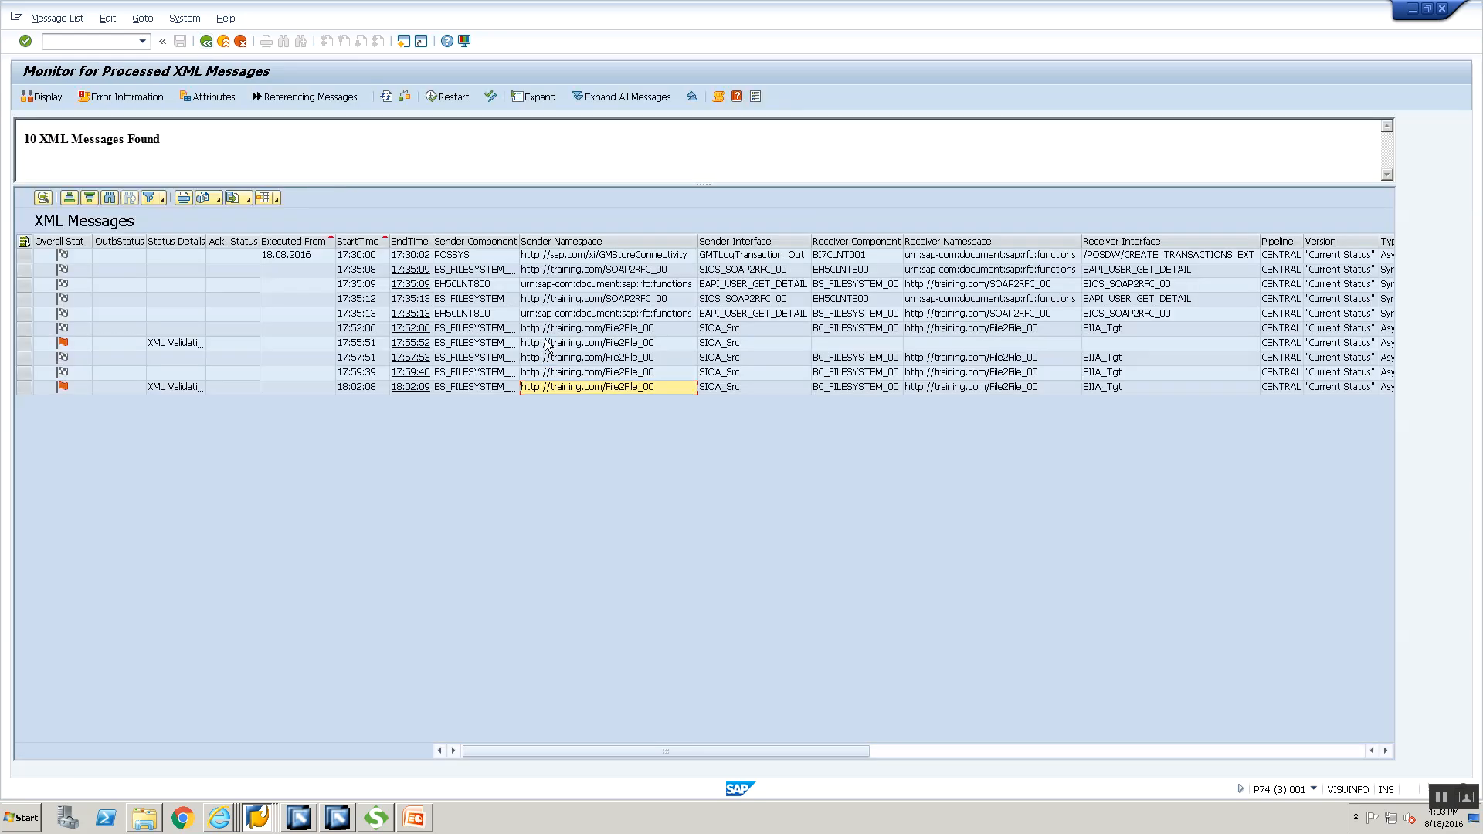
Step: Compare the validation errors of the two failed File2File_00 messages, checking the inbound and outbound channel request pipeline steps
click(553, 342)
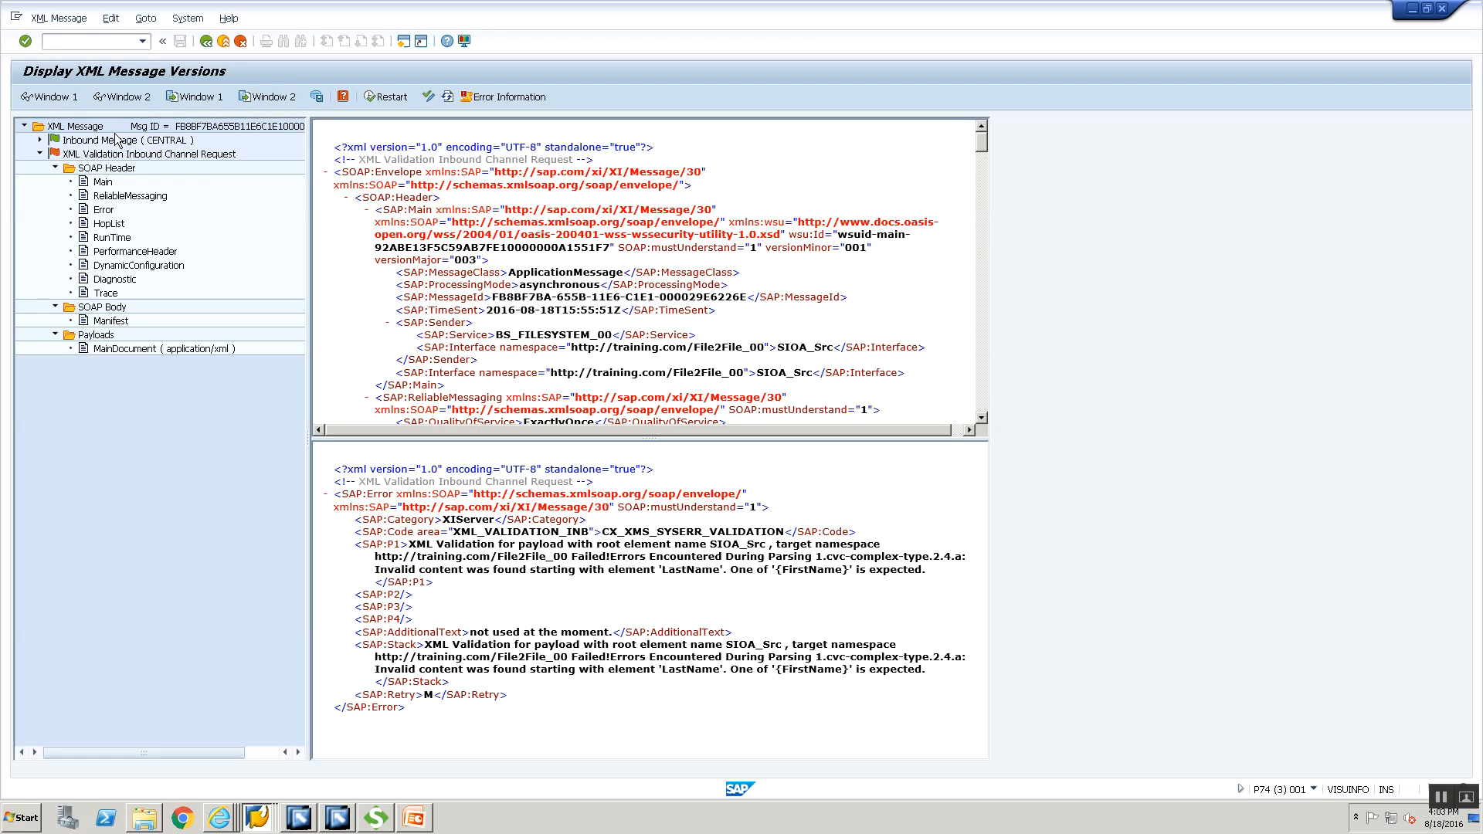
click(206, 42)
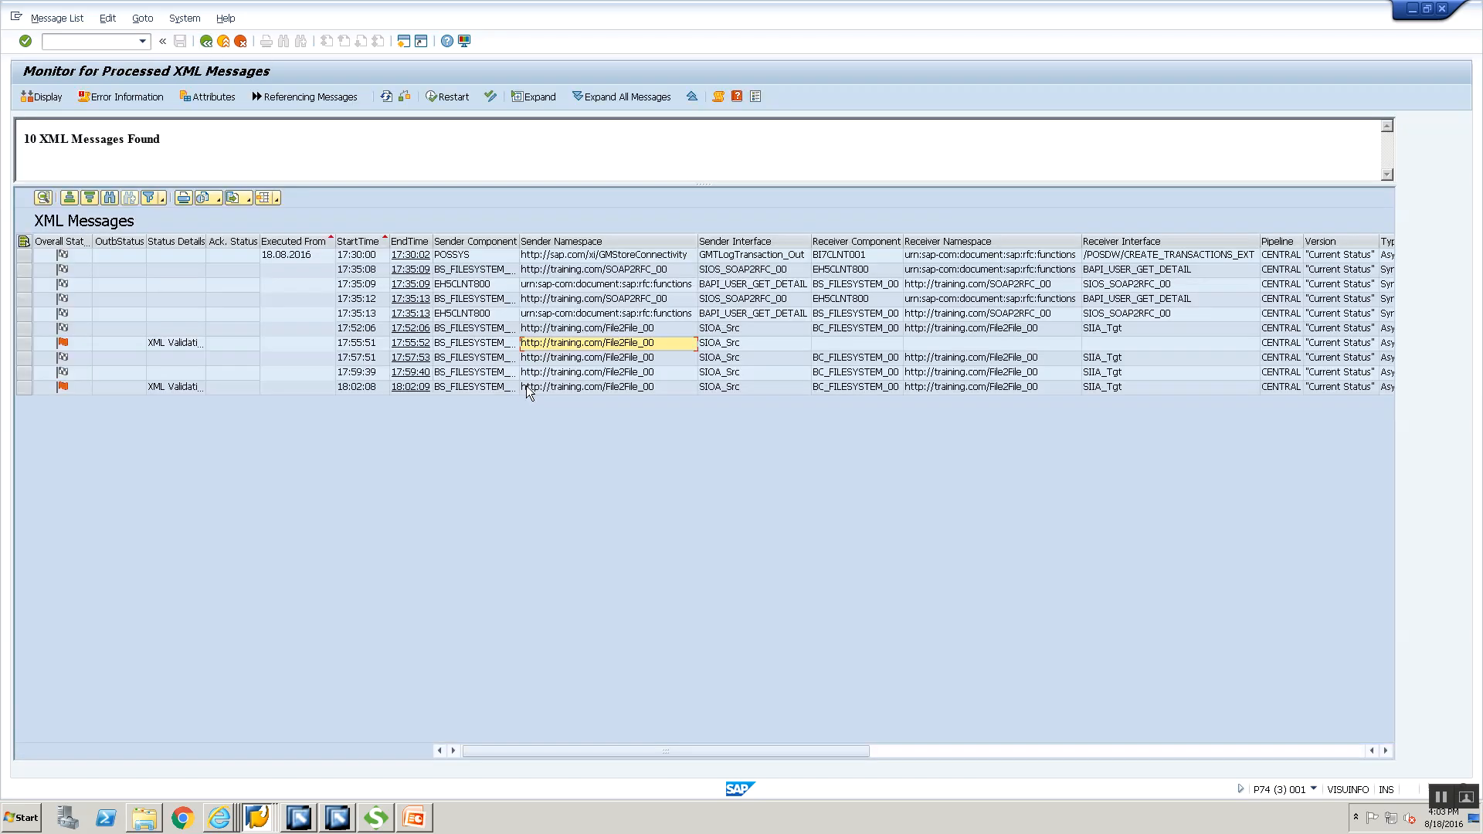
double_click(525, 387)
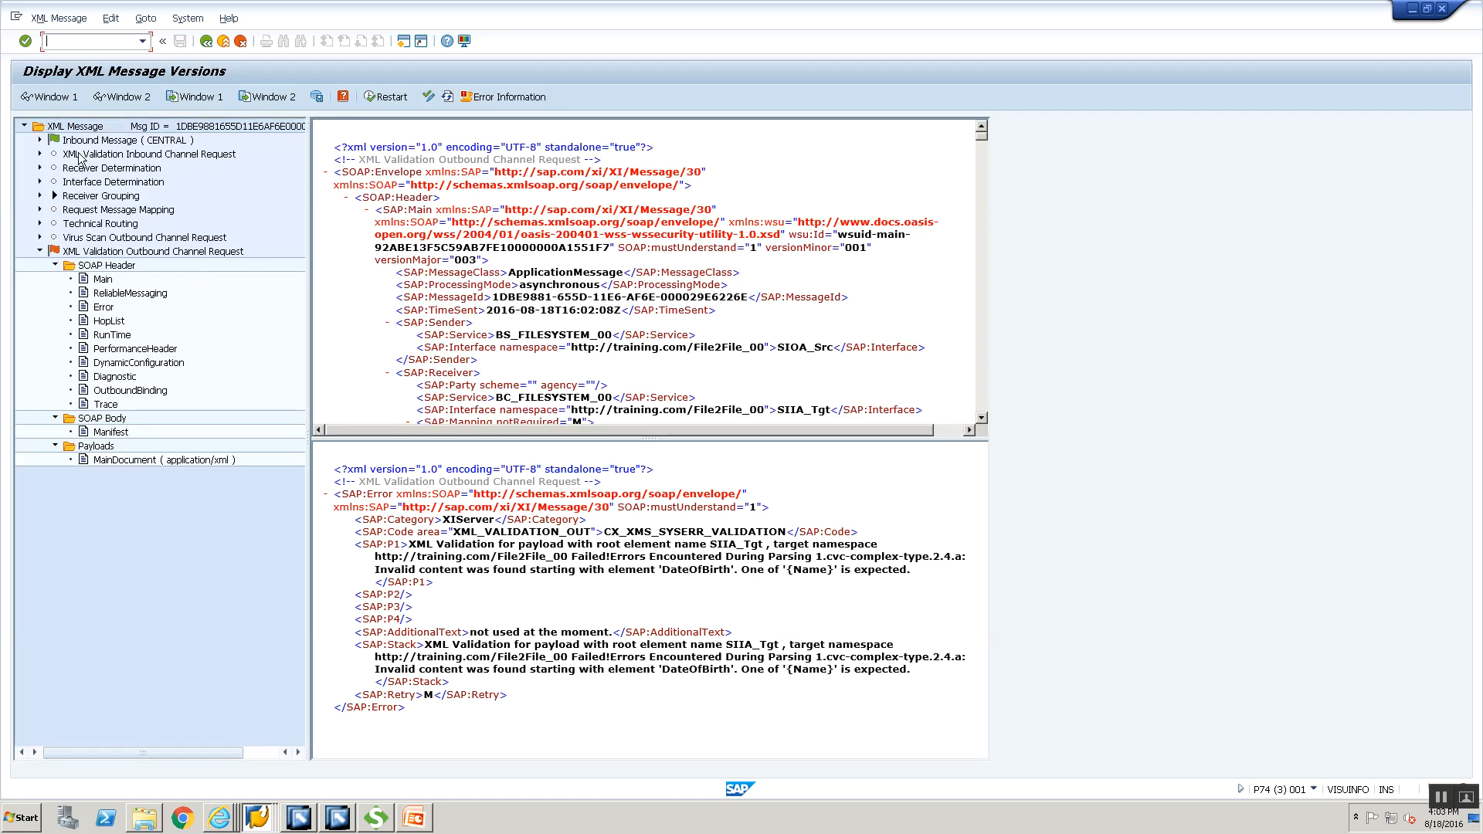
click(81, 157)
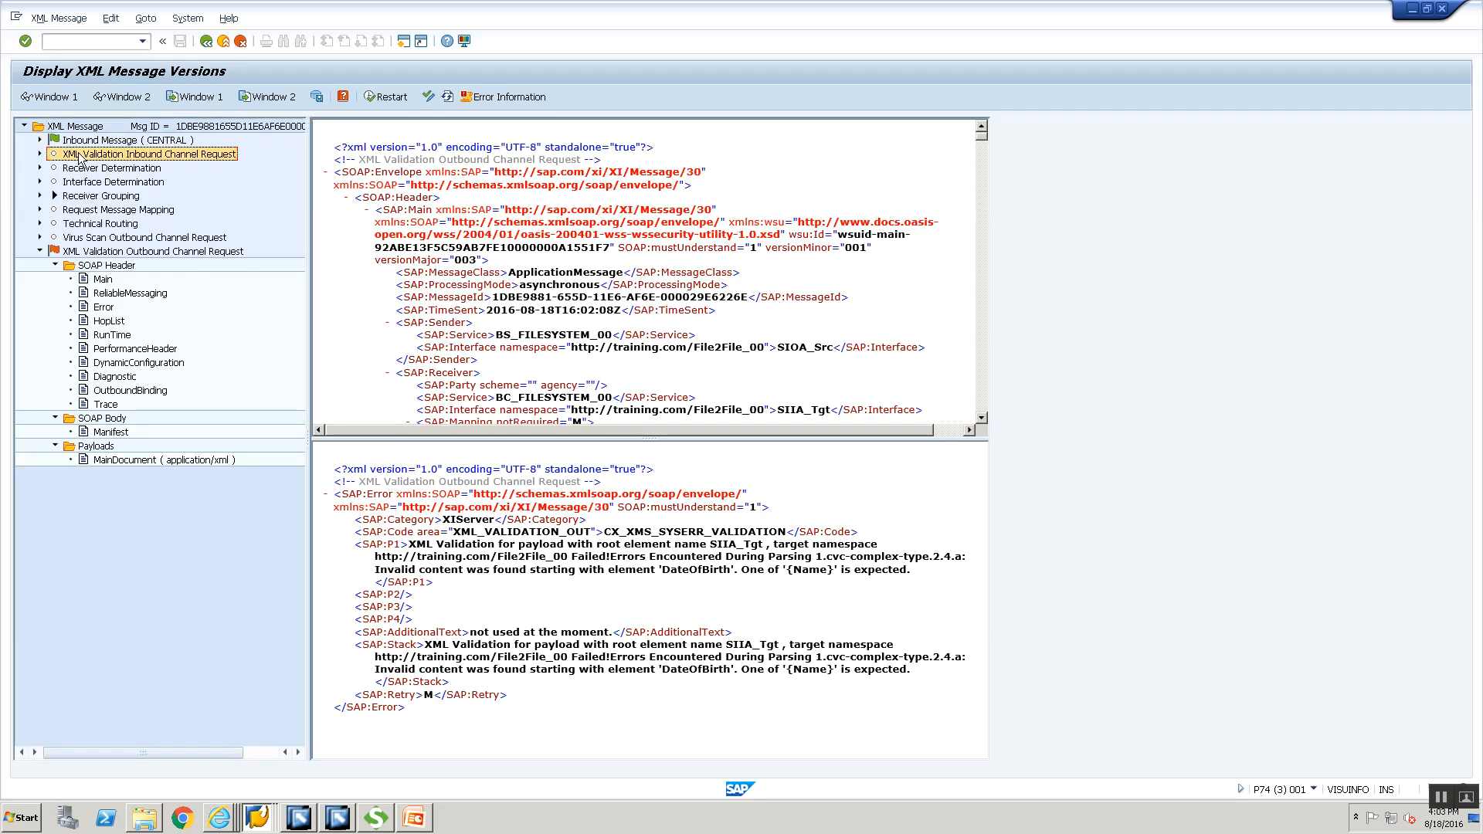
click(147, 252)
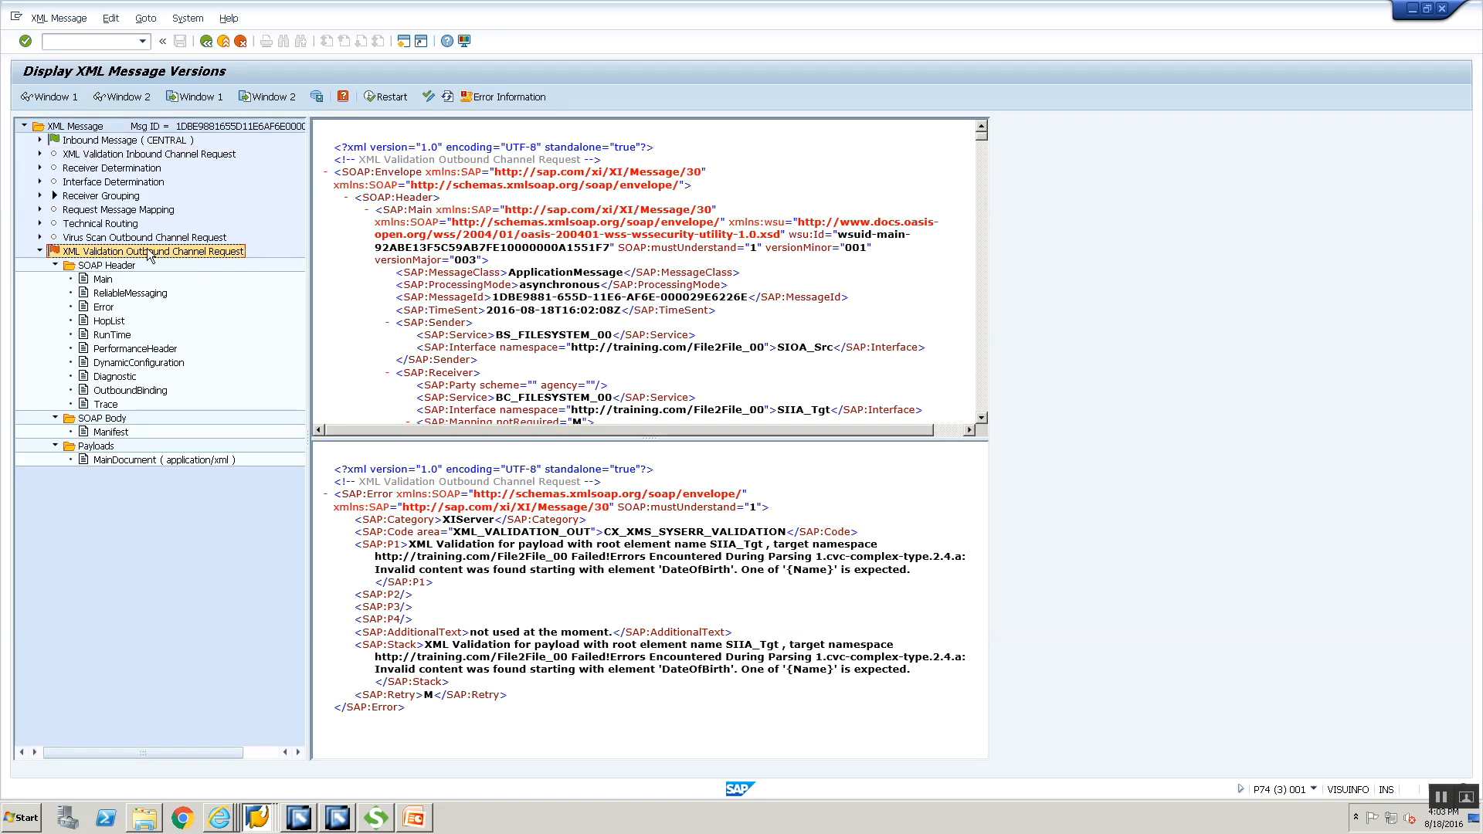
Step: Switch to the Integration Builder configuration, review the File2File00 receiver and sender agreements, and close all open objects
click(300, 817)
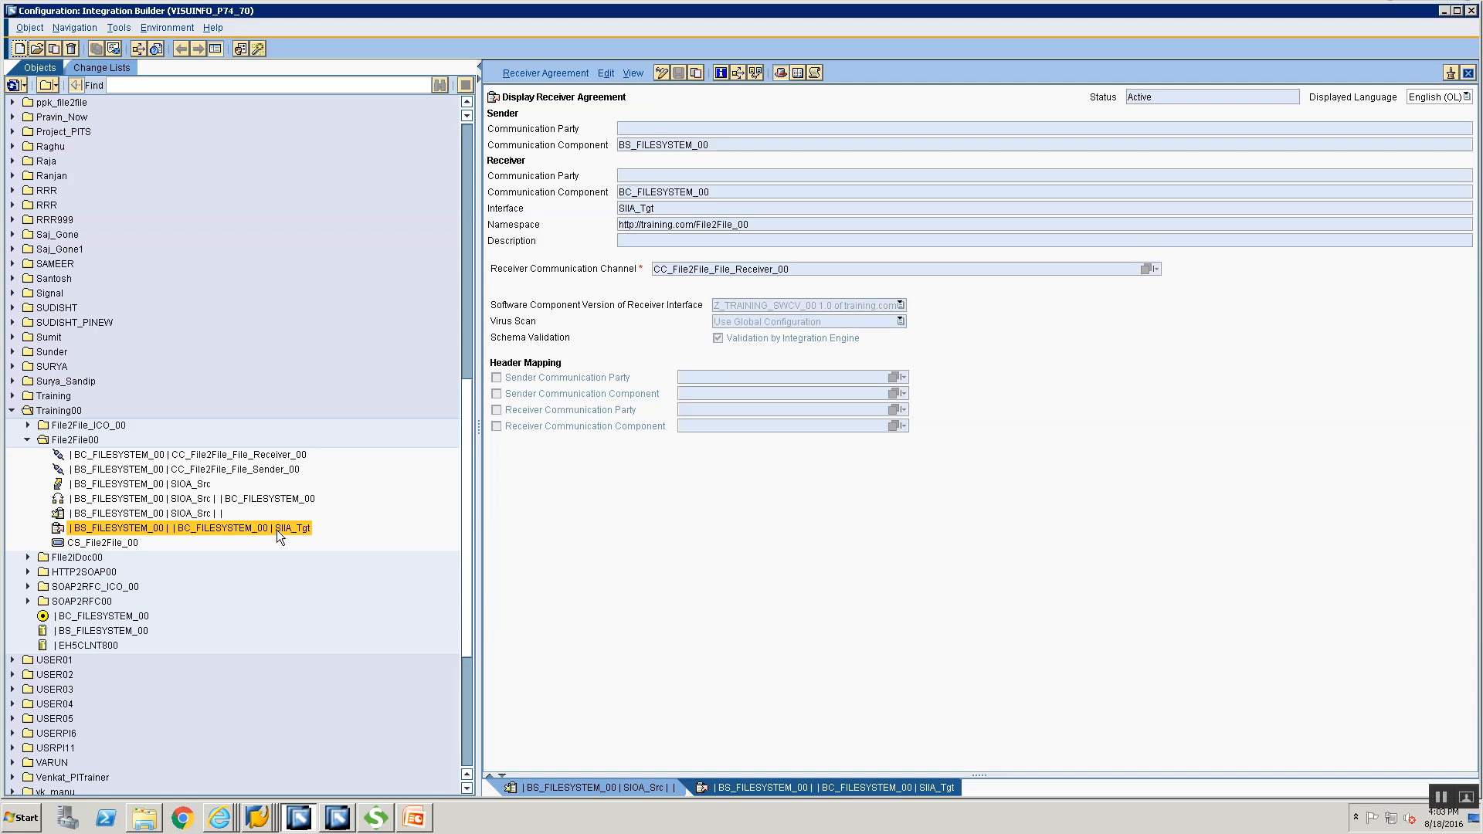
mouse_move(278, 533)
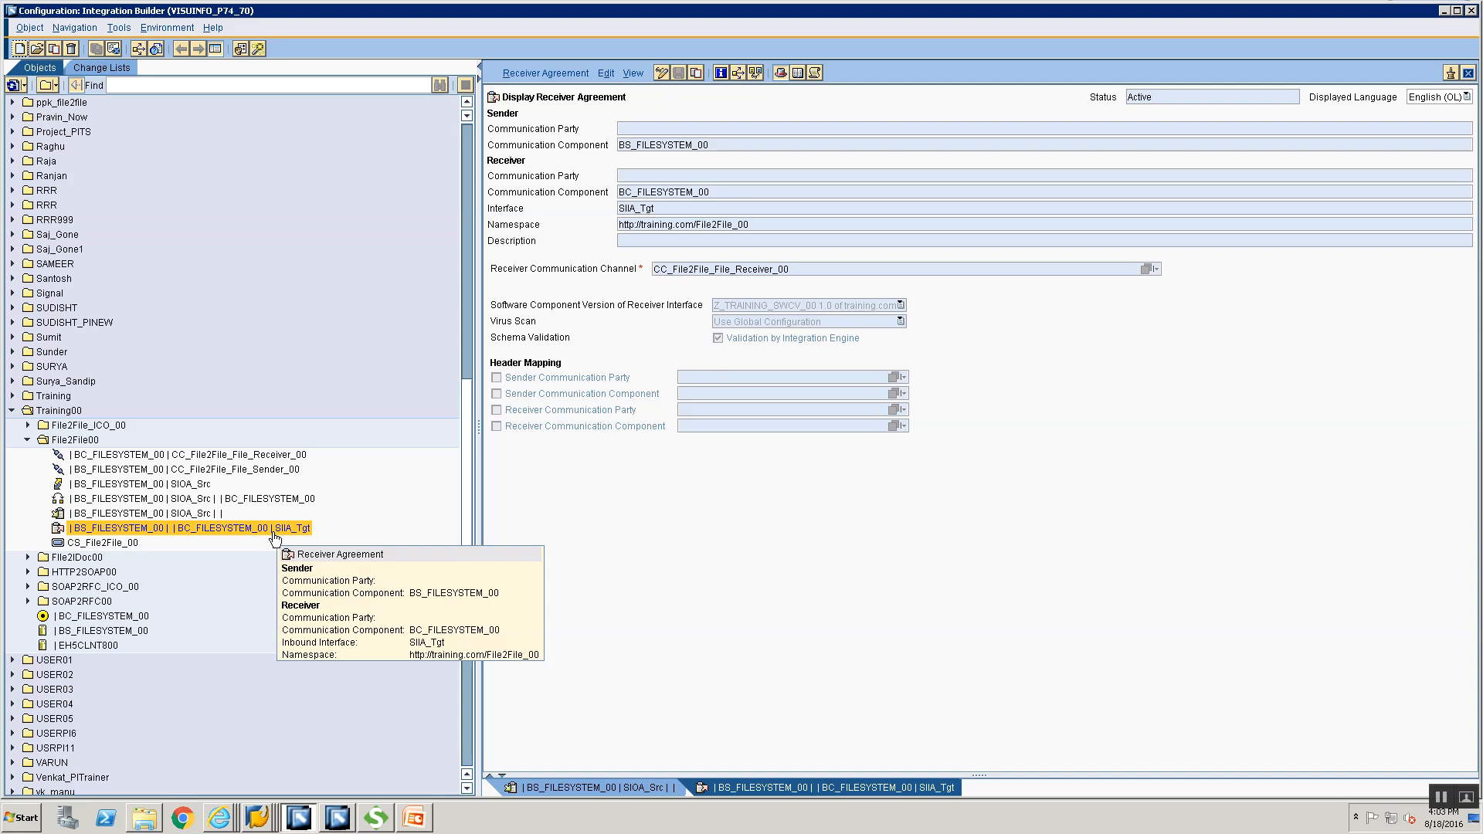
click(174, 513)
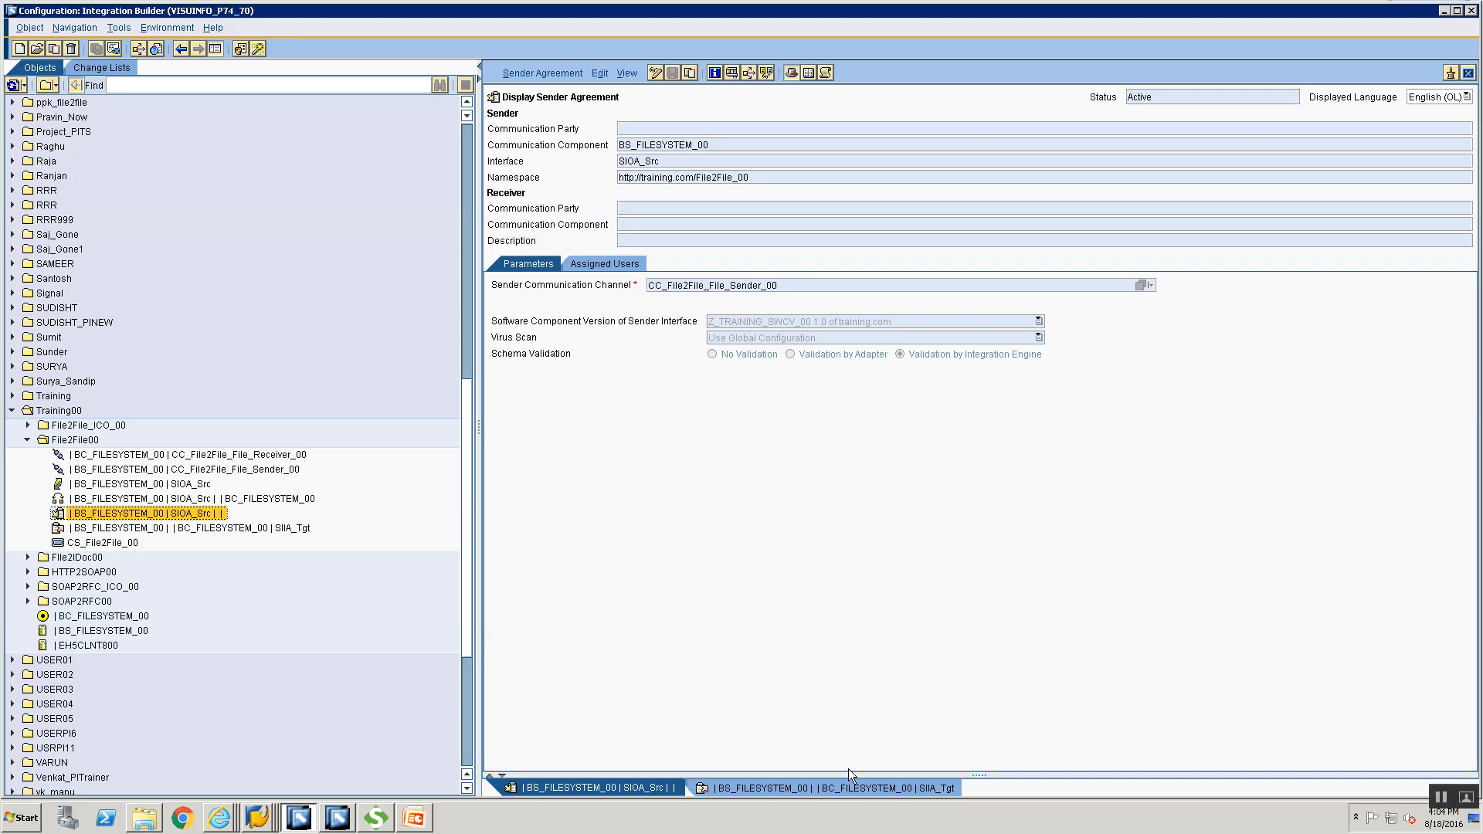
right_click(858, 791)
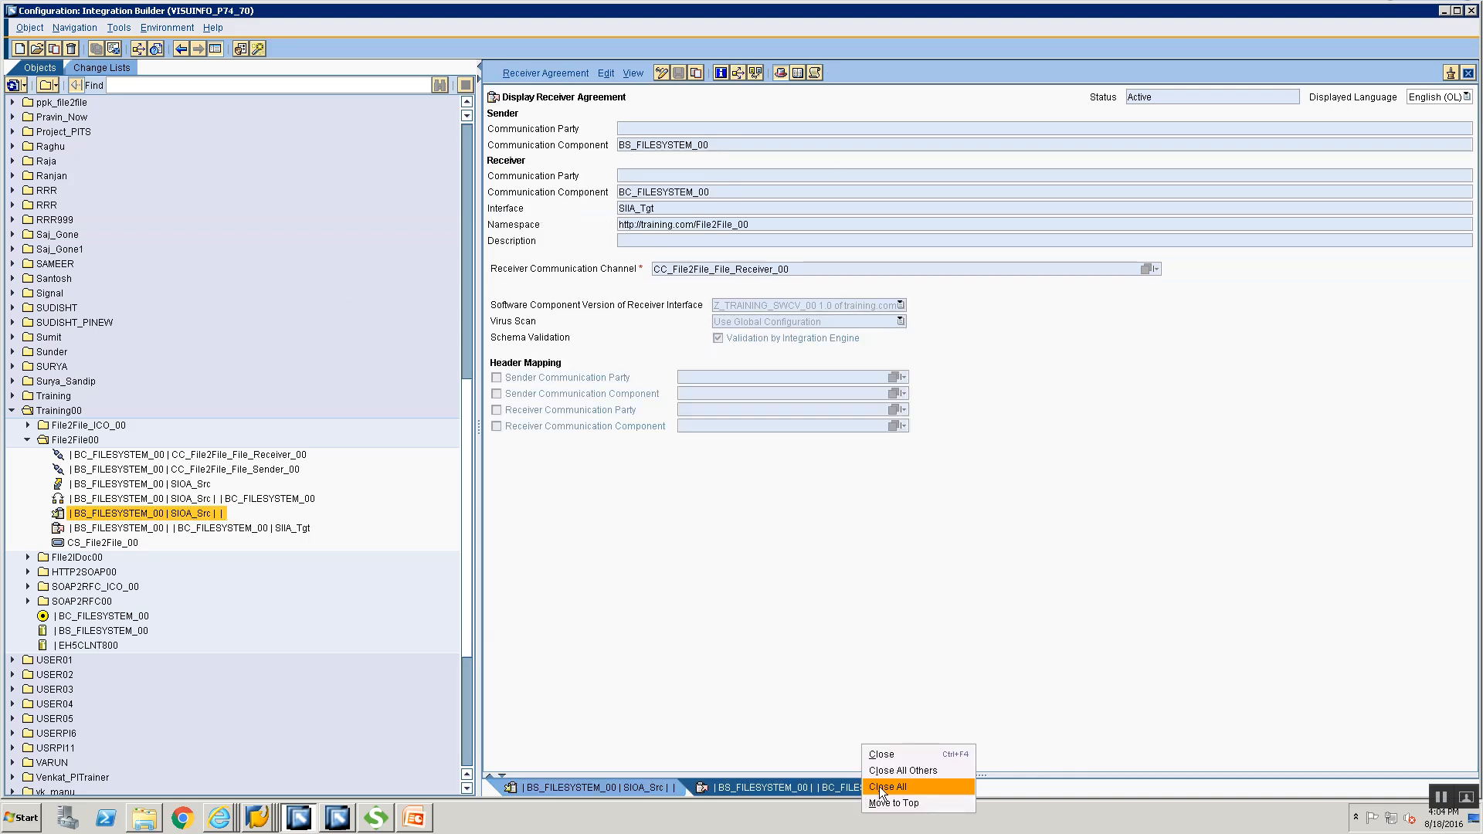
click(878, 786)
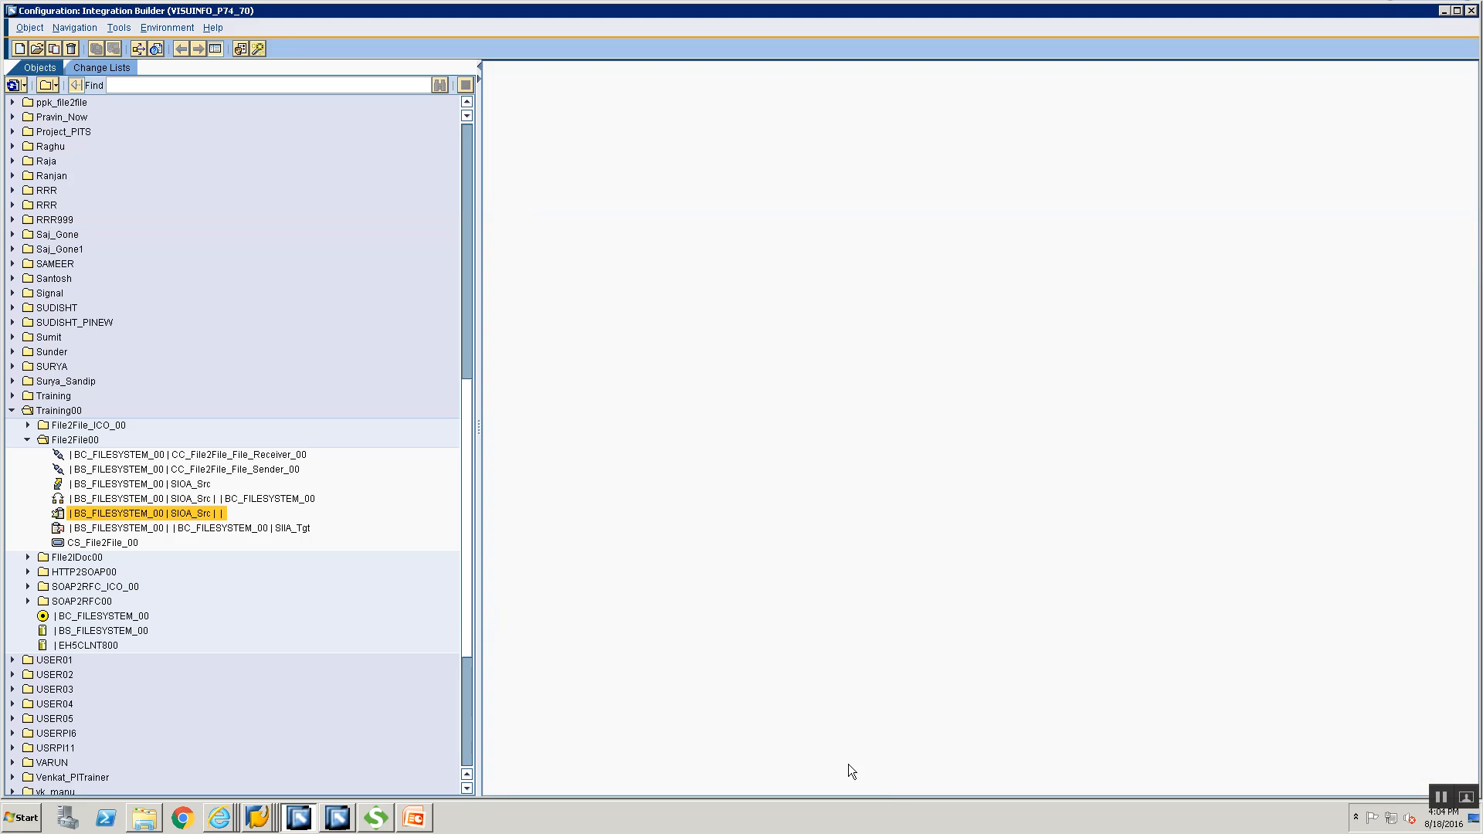
Step: Open the SIOA_File2File integrated configuration in File2File_ICO_00 for editing and set its inbound schema validation to Validation by Adapter
click(28, 440)
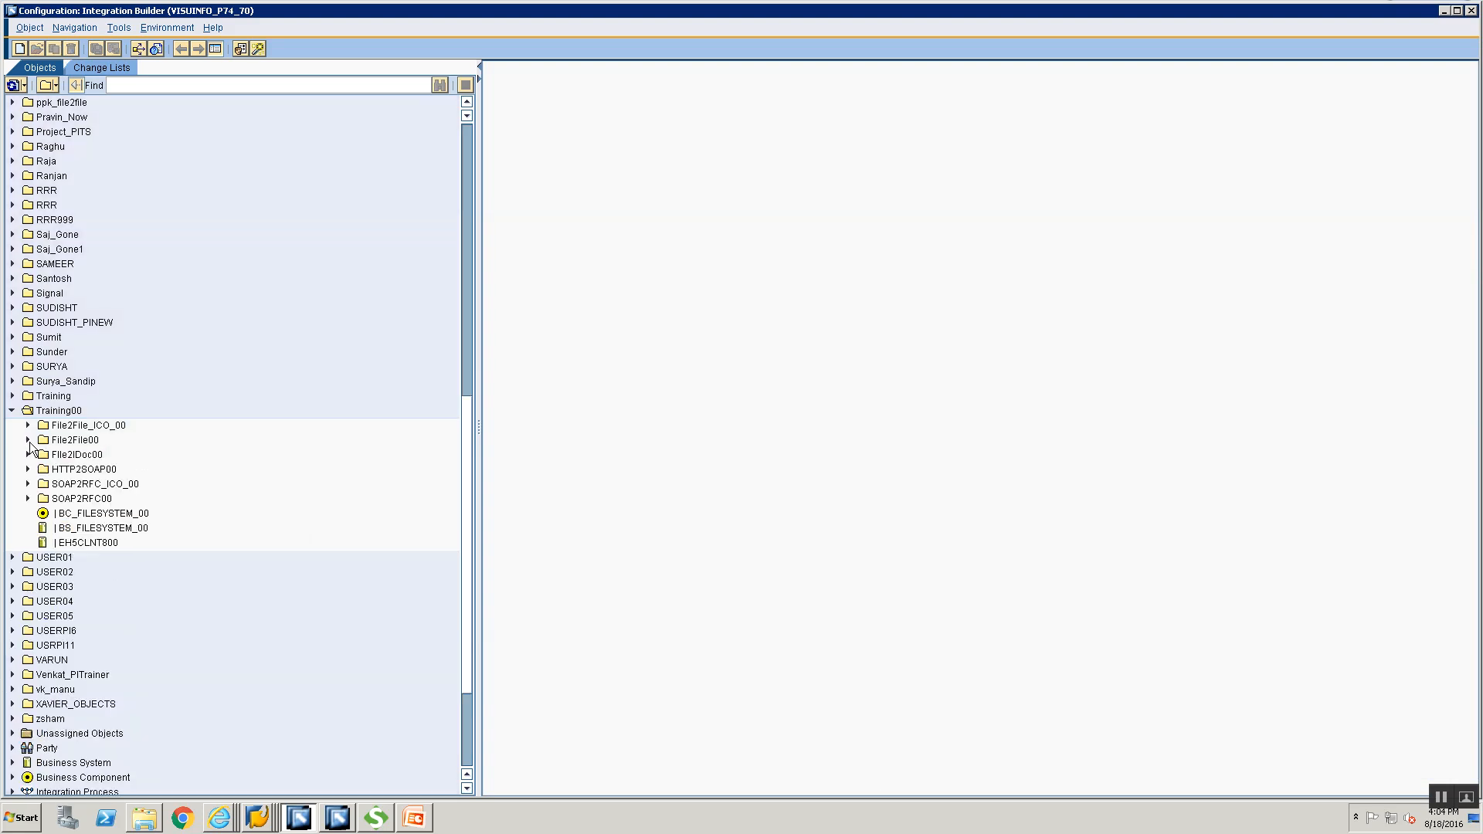
click(28, 425)
double_click(70, 469)
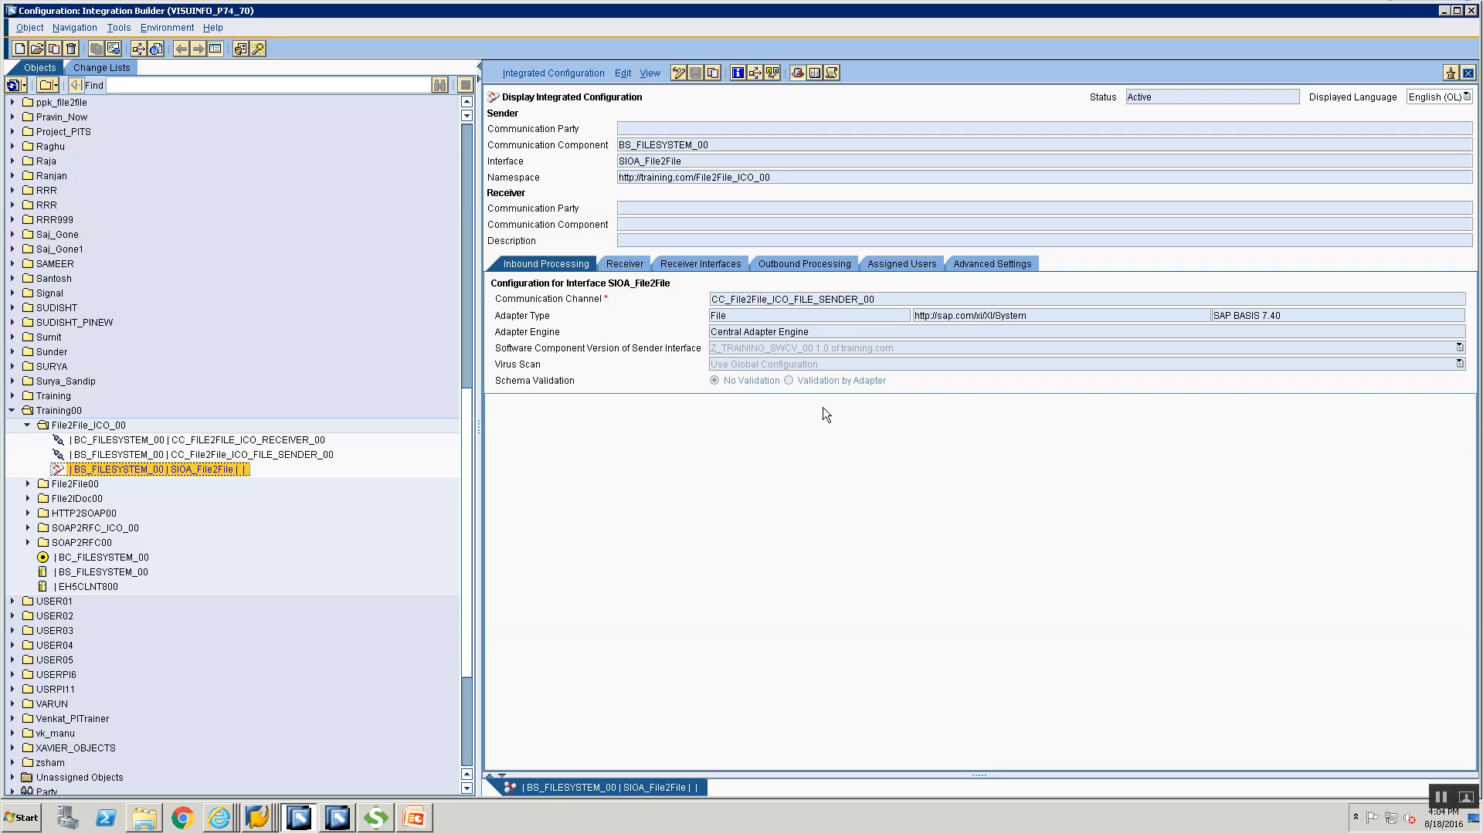
click(808, 267)
click(508, 264)
click(682, 73)
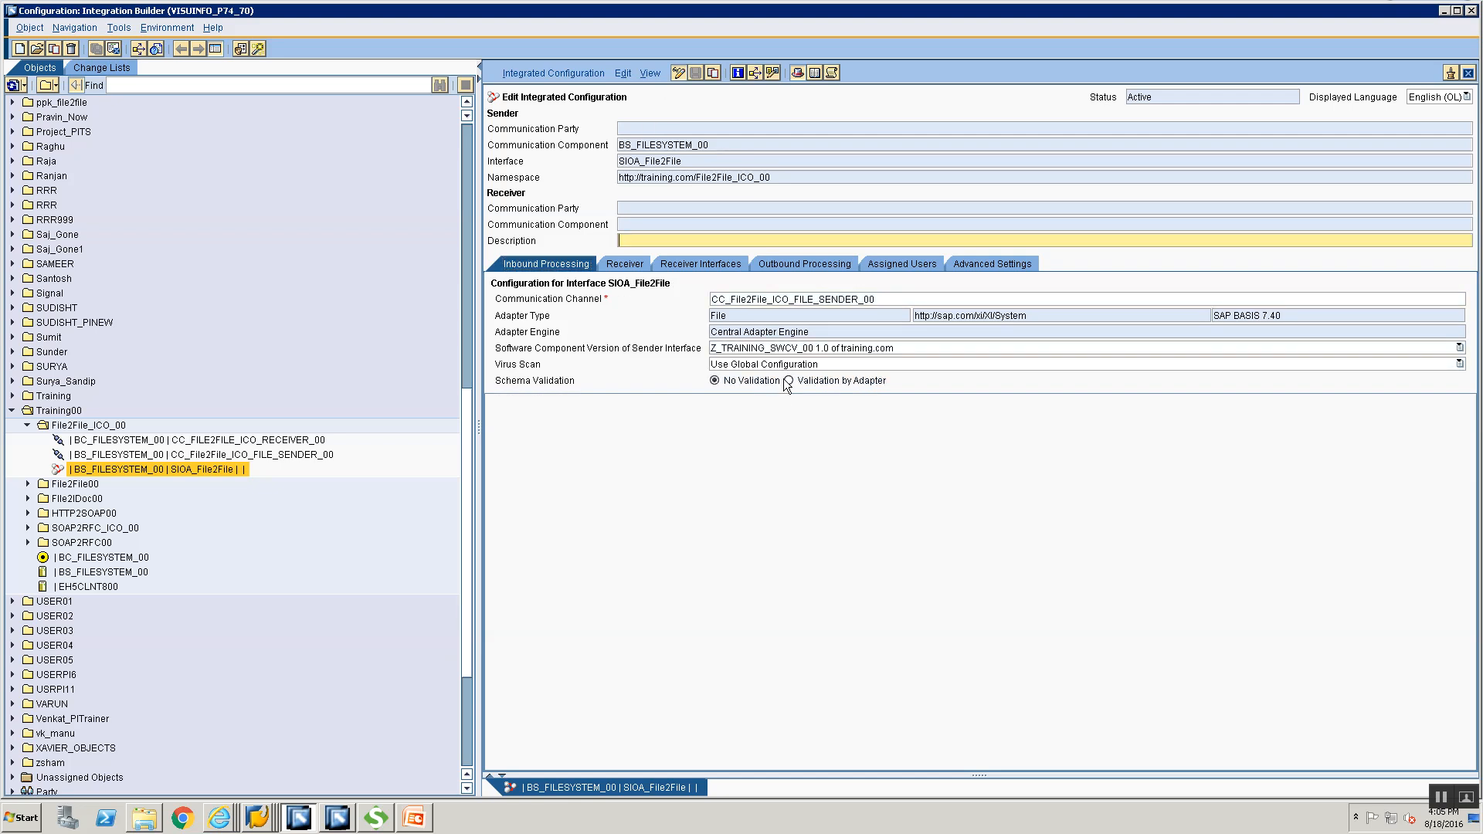
click(789, 380)
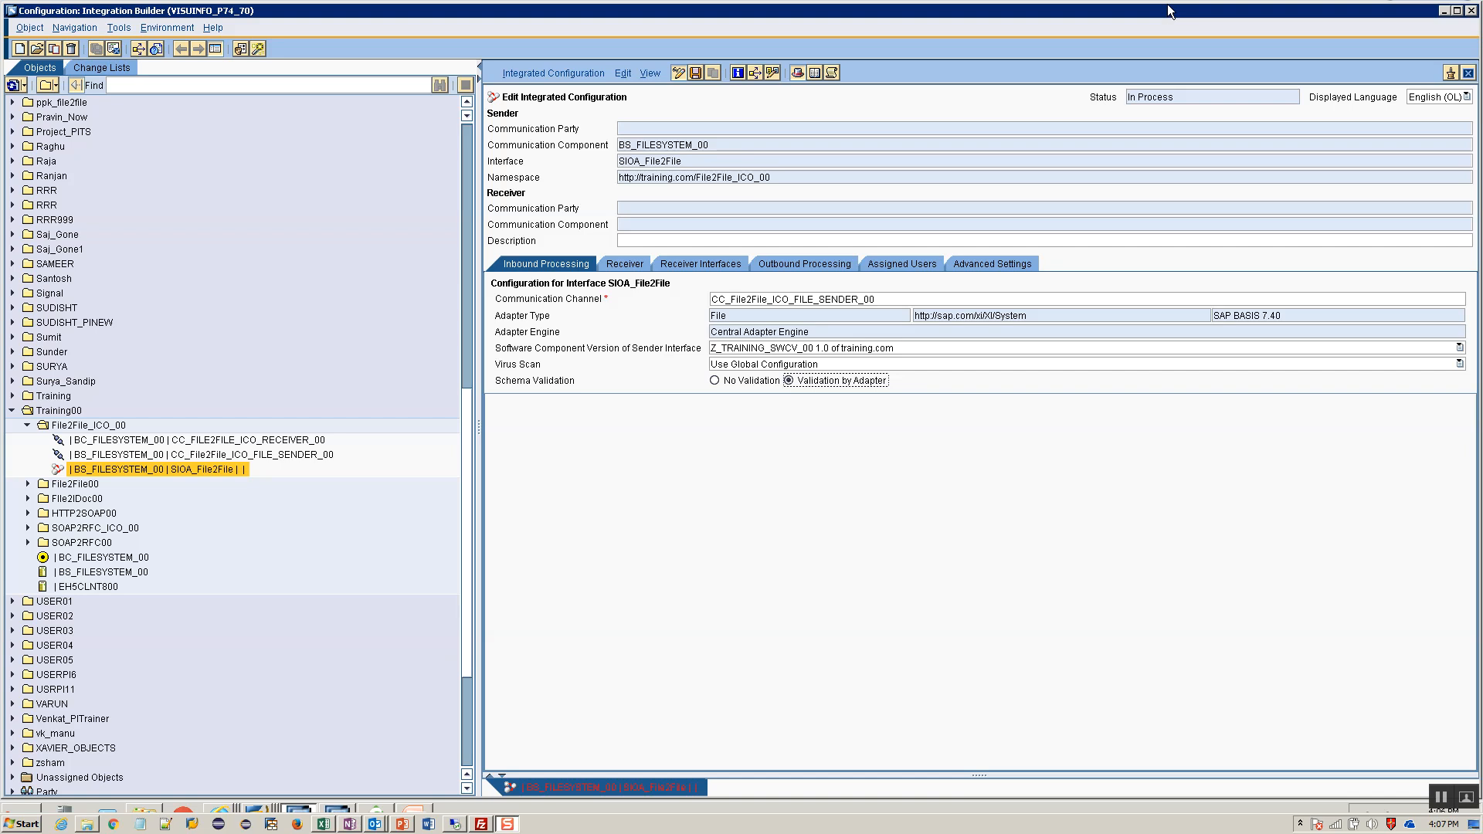
mouse_move(1166, 3)
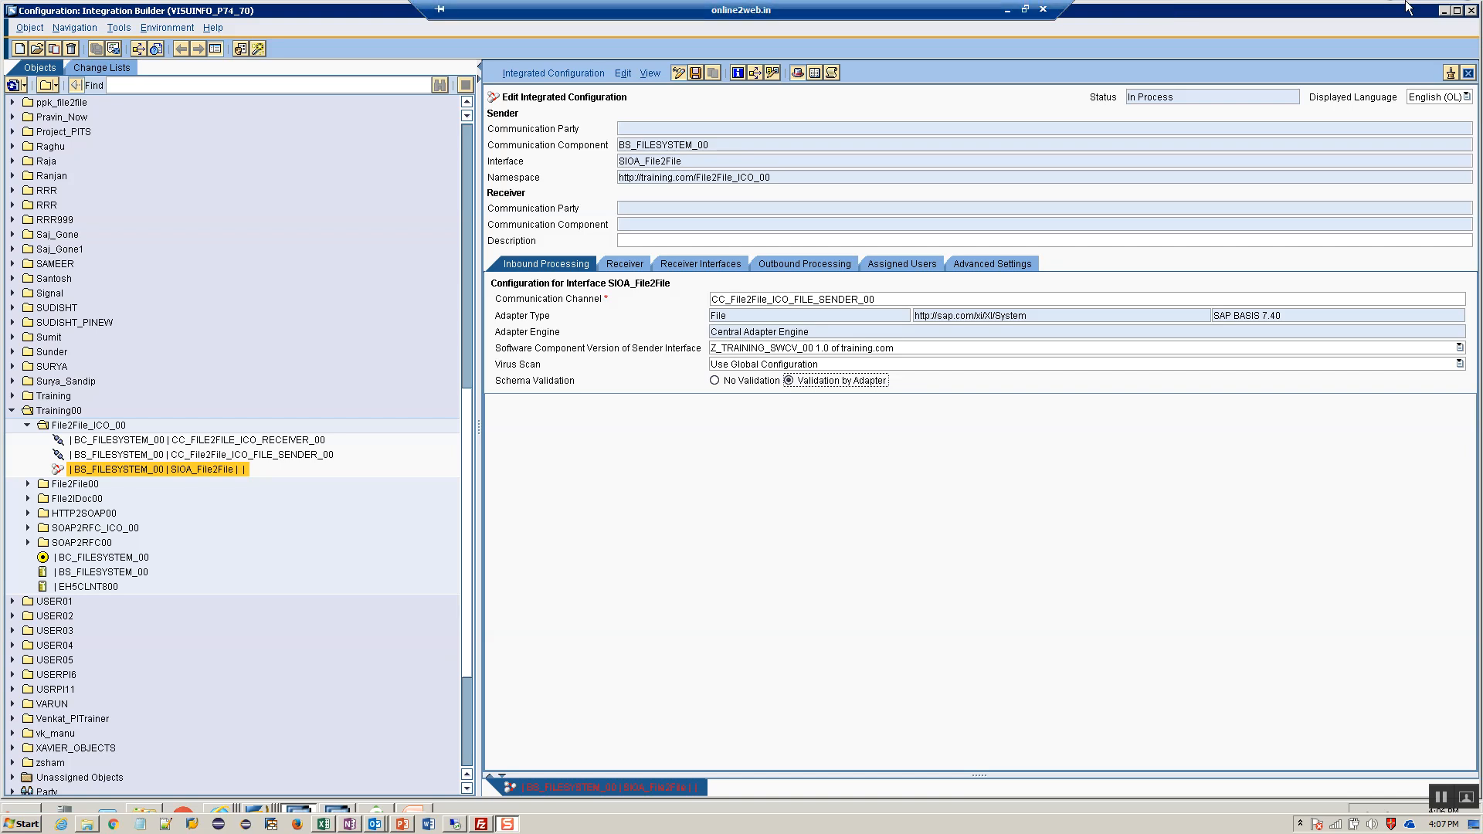
click(1027, 9)
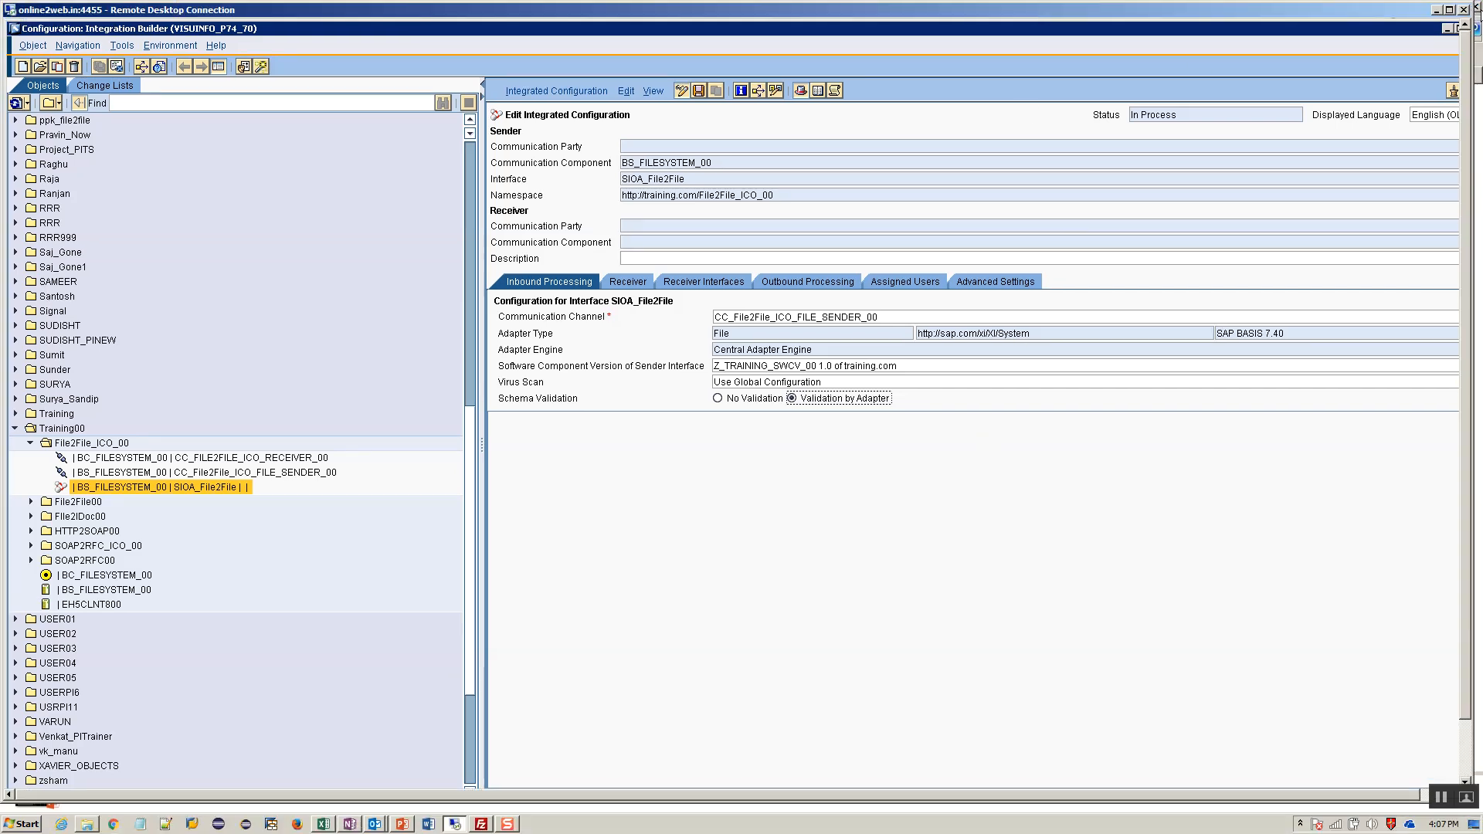
click(1448, 9)
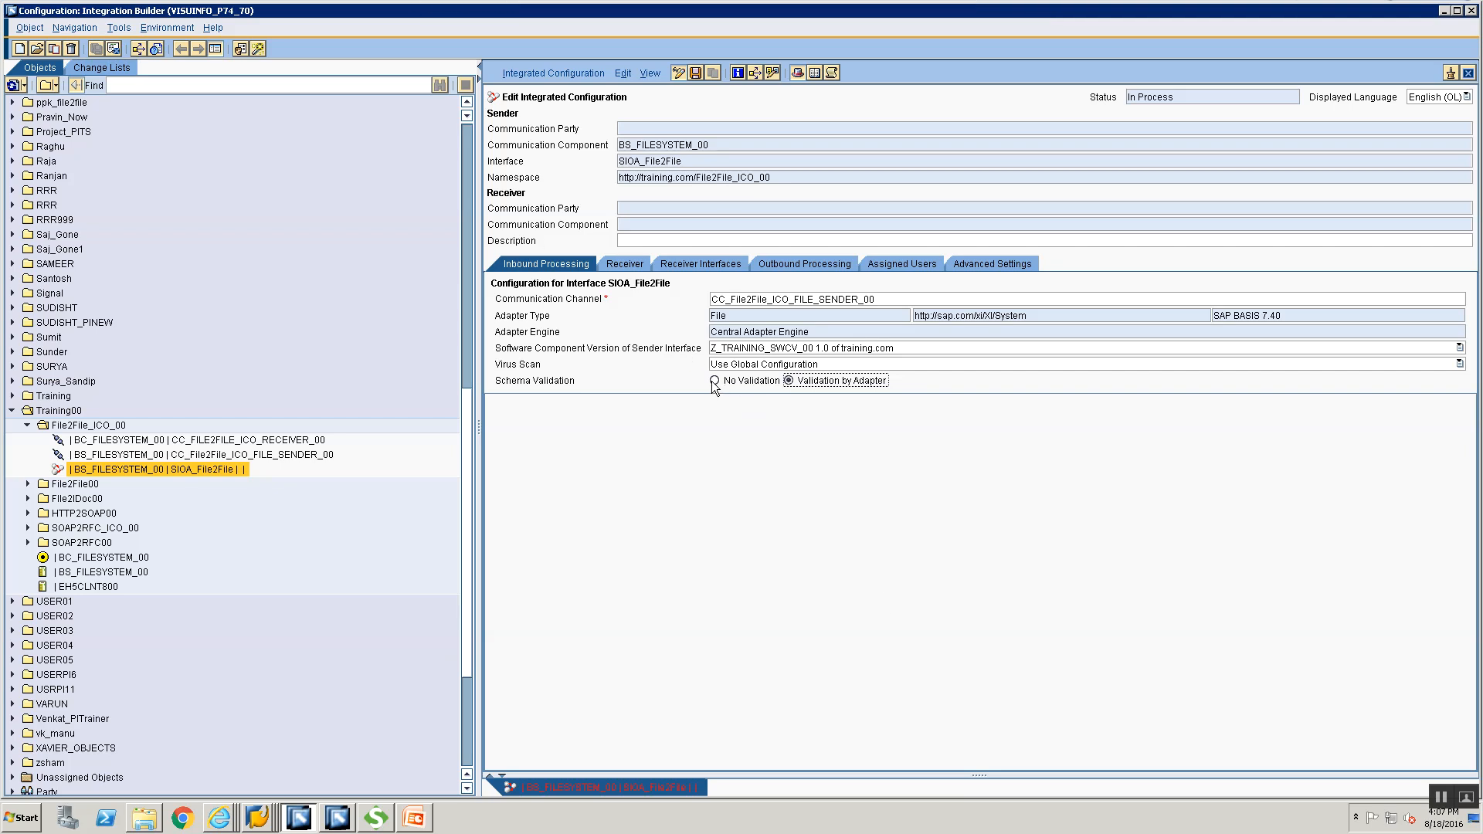
Step: Set the outbound processing schema validation to Validation by Adapter, check the inbound setting, and save the integrated configuration
click(524, 265)
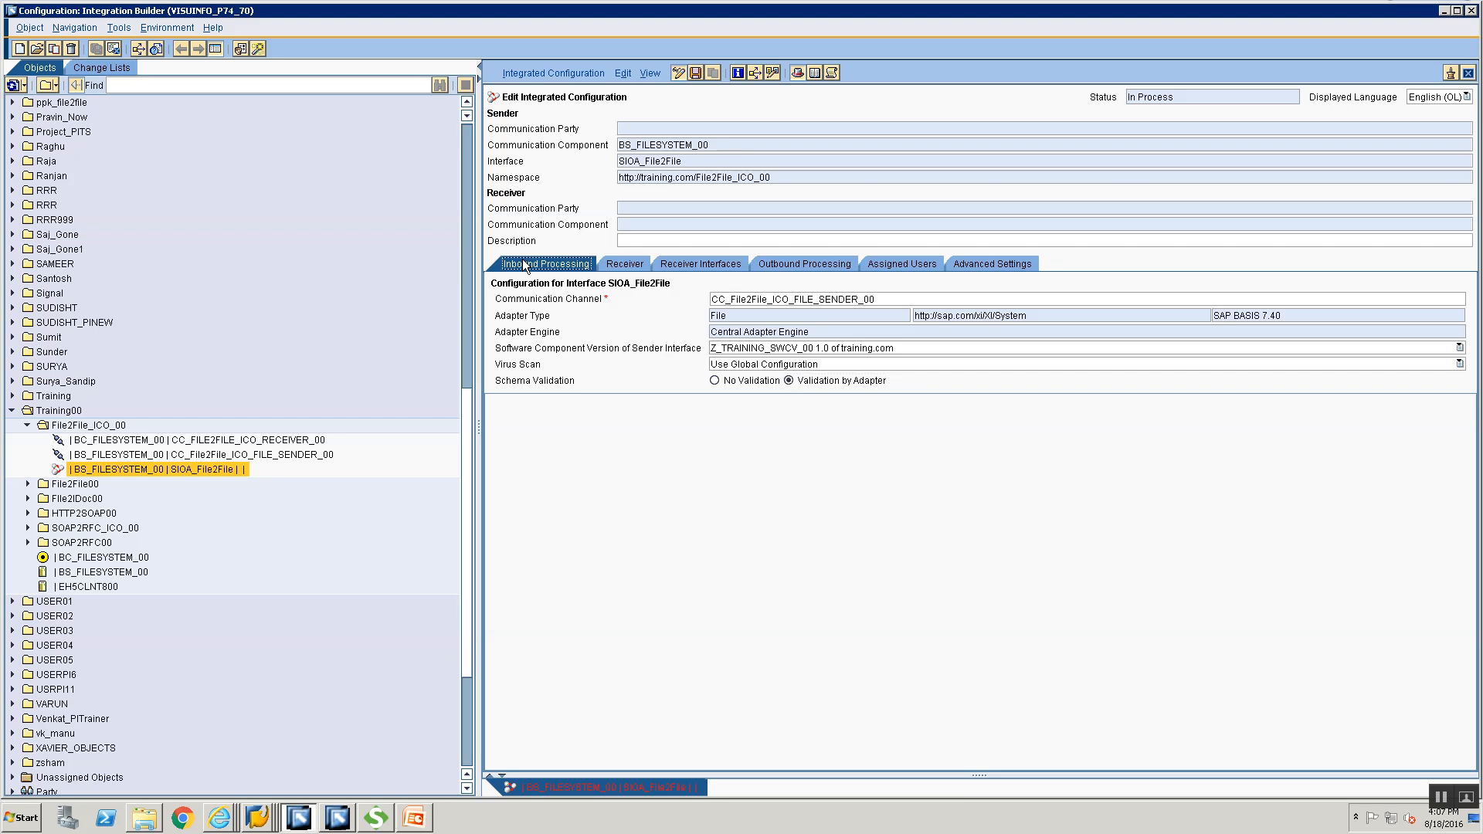
click(795, 257)
click(562, 261)
click(795, 259)
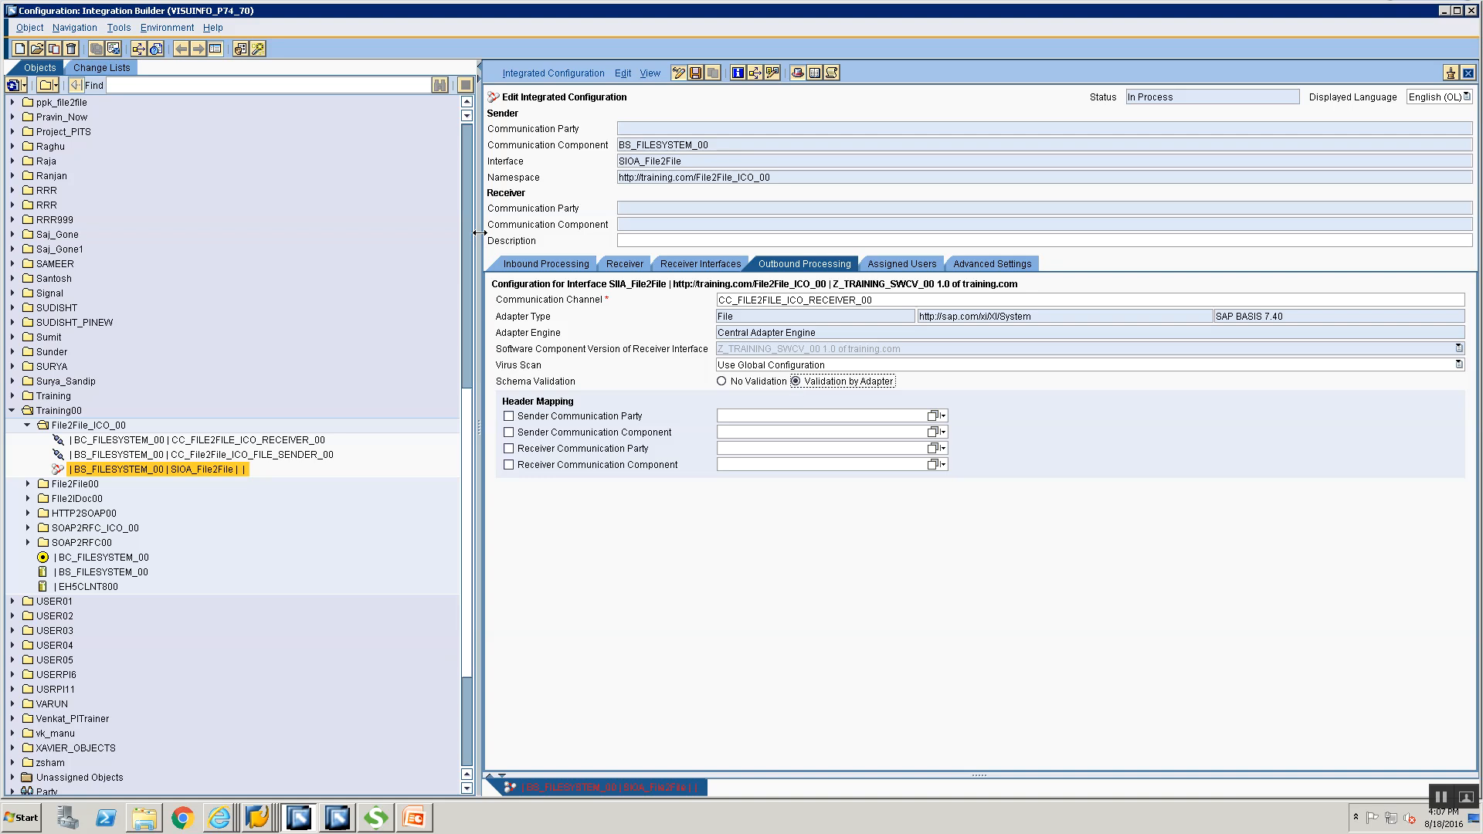
click(508, 264)
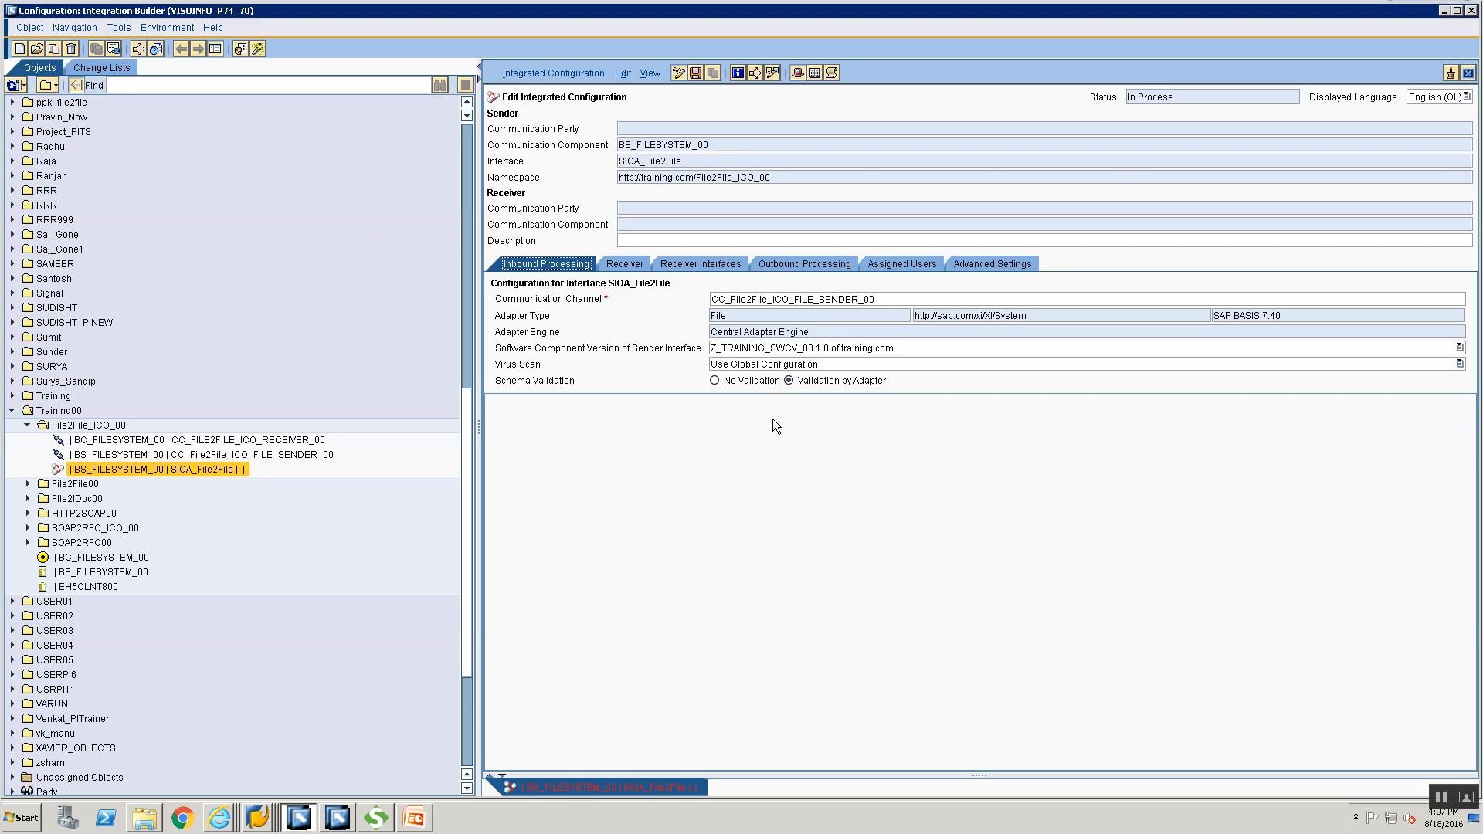
click(803, 265)
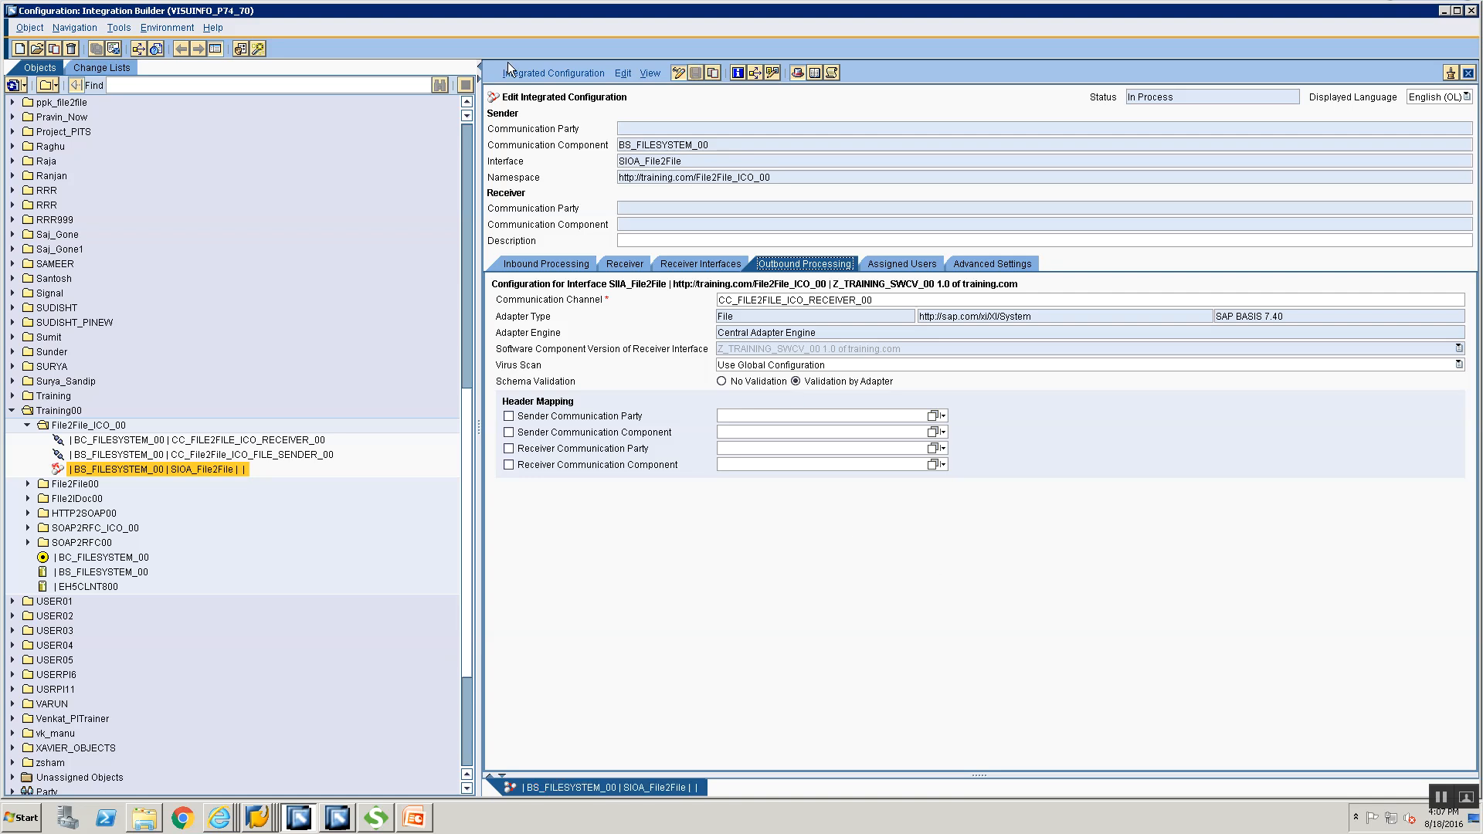
Step: Activate the Standard change list containing the SIOA_File2File integrated configuration
click(525, 69)
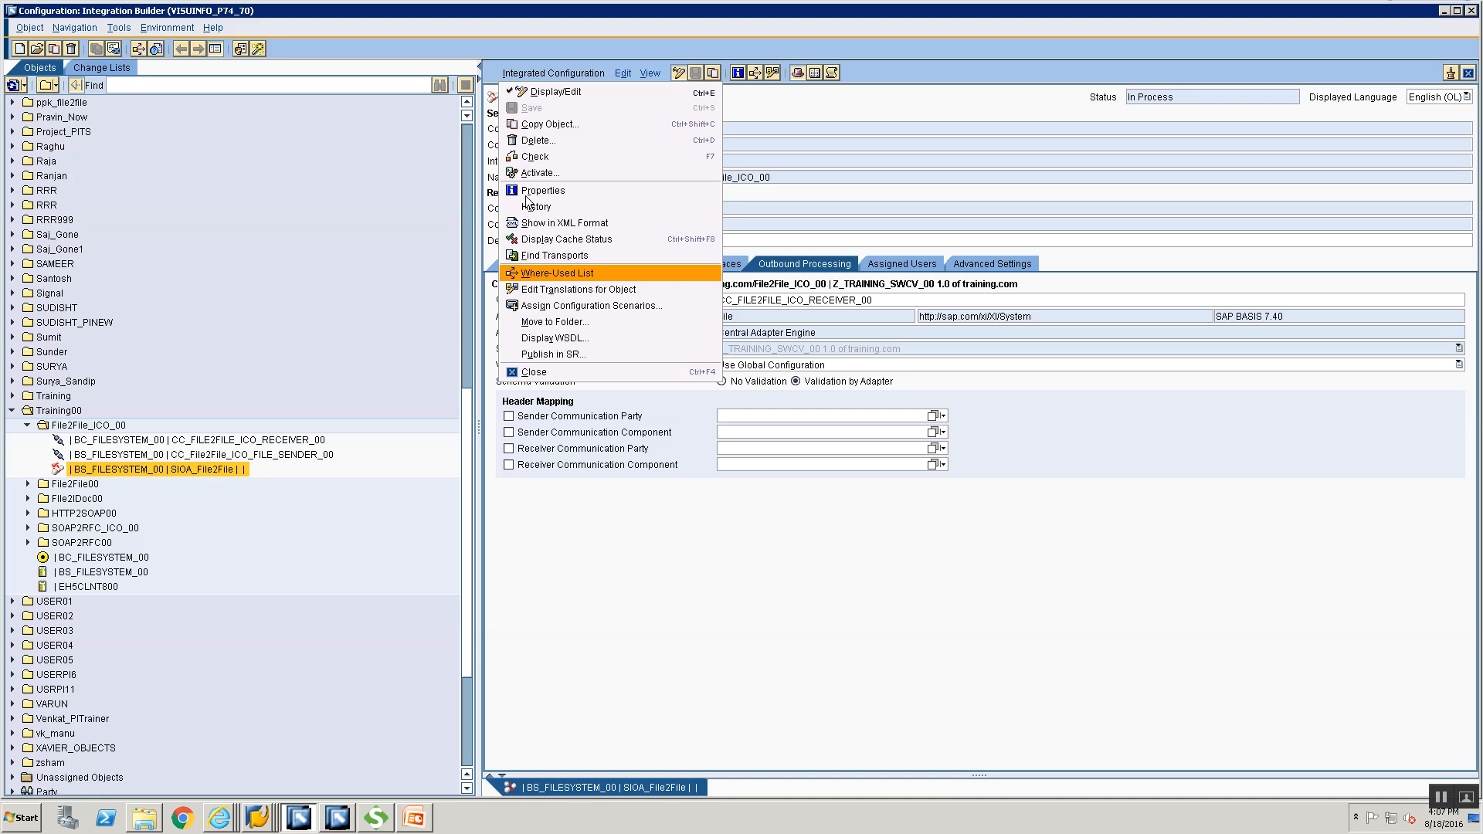
click(534, 172)
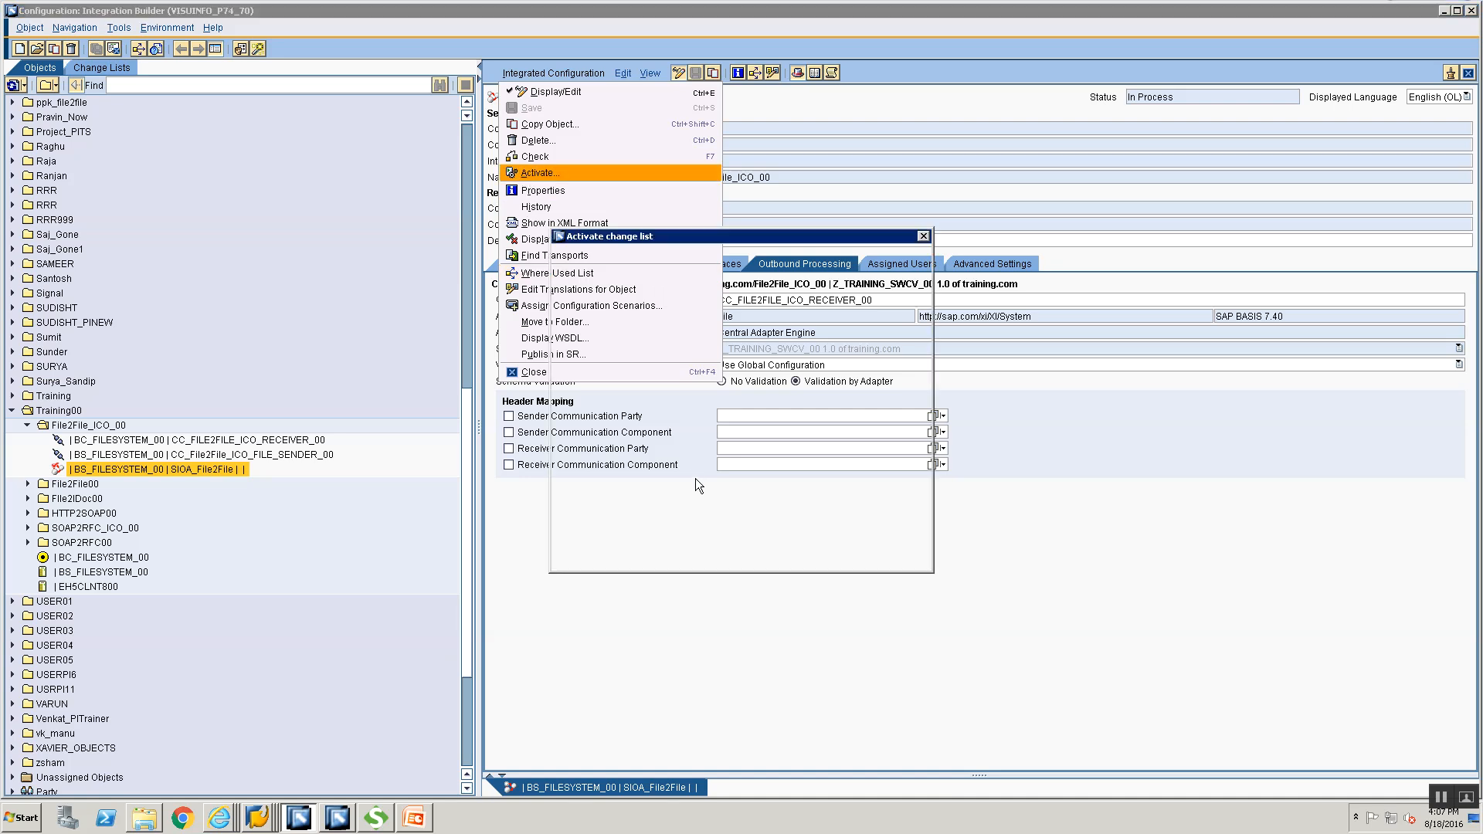
click(605, 555)
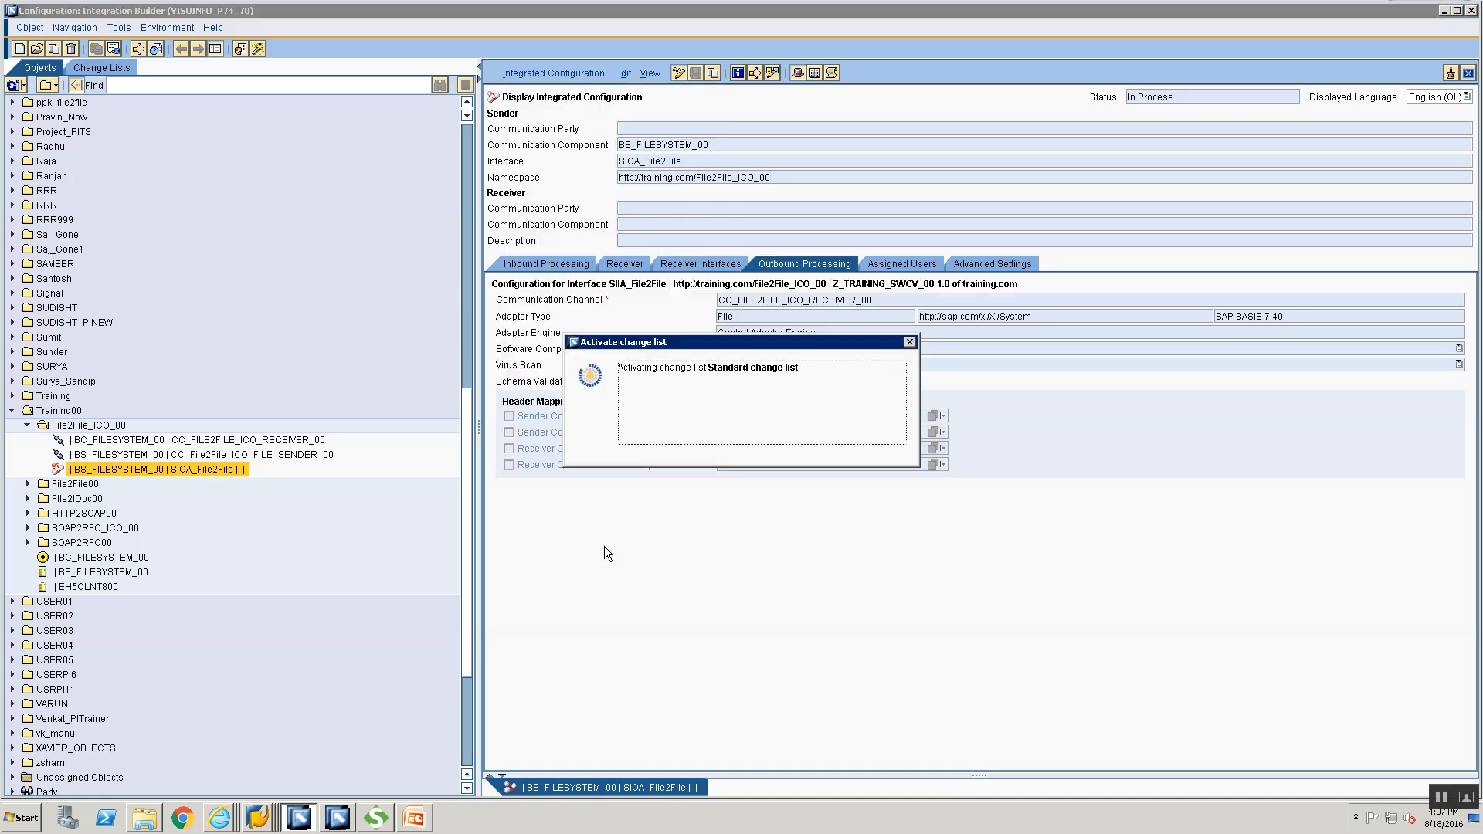
Step: Switch to the Training folder and open File2FileICO.xml in Notepad
click(149, 823)
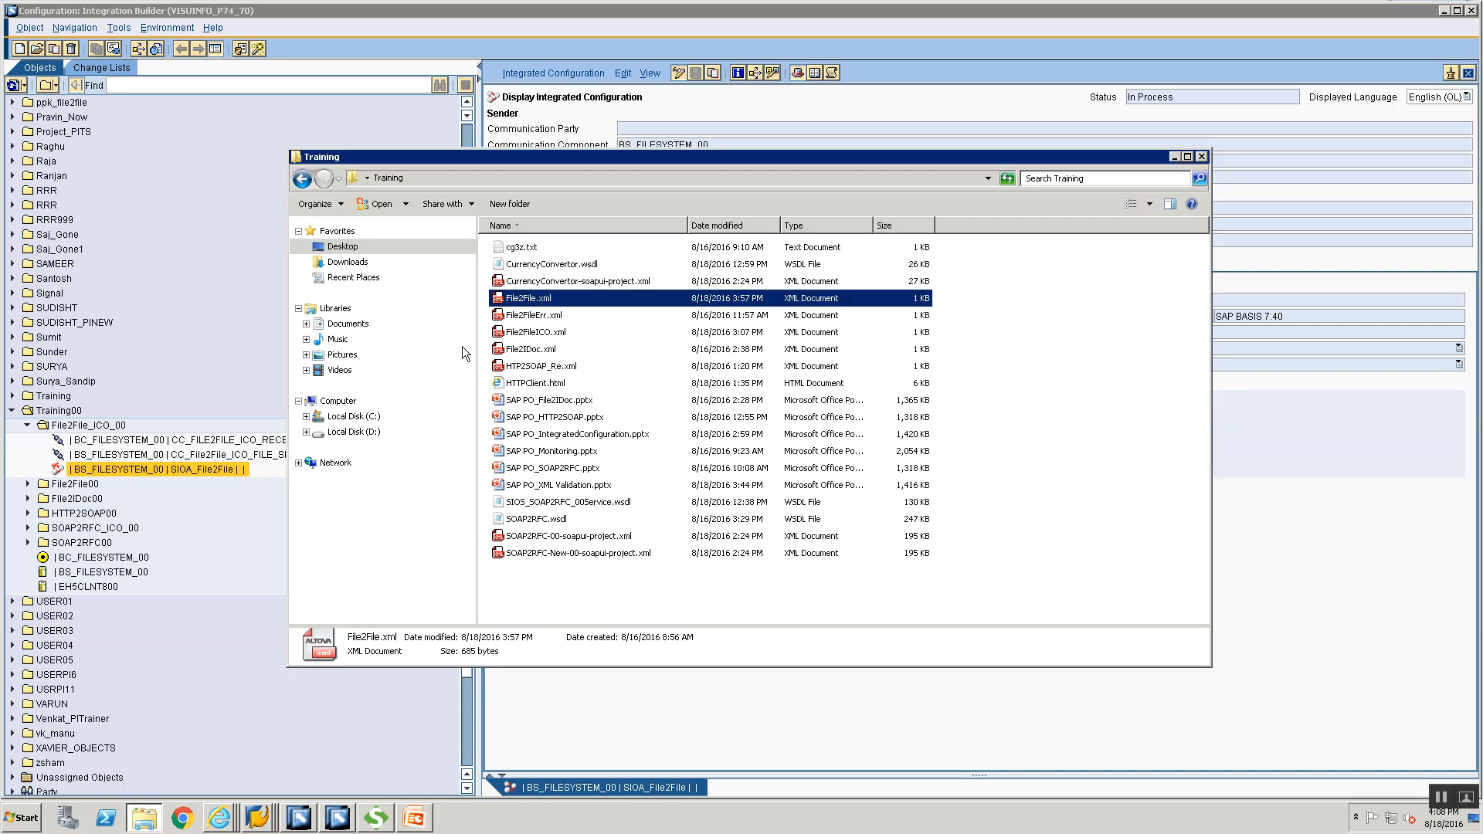
click(505, 333)
right_click(506, 332)
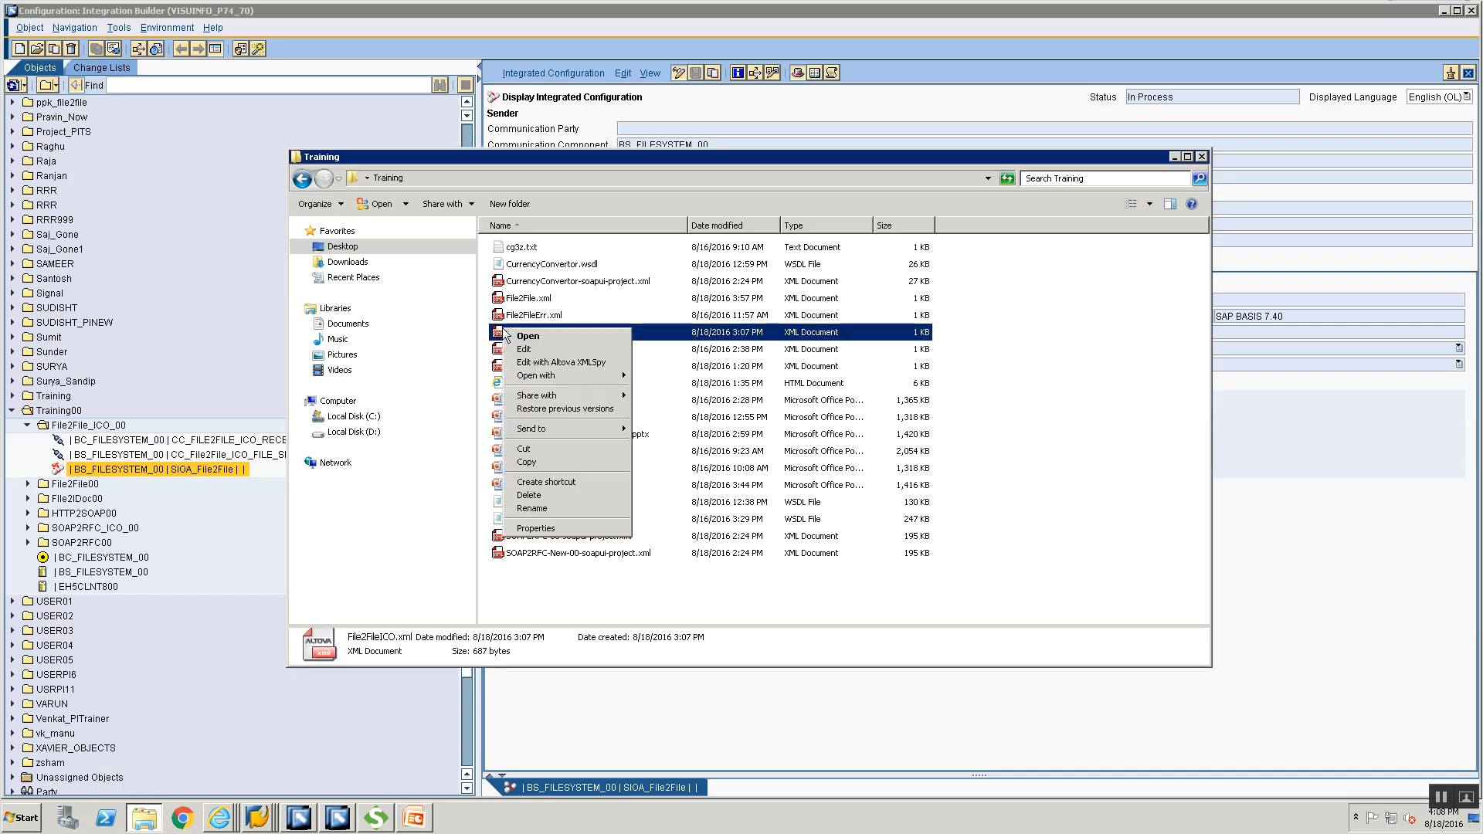
mouse_move(559, 377)
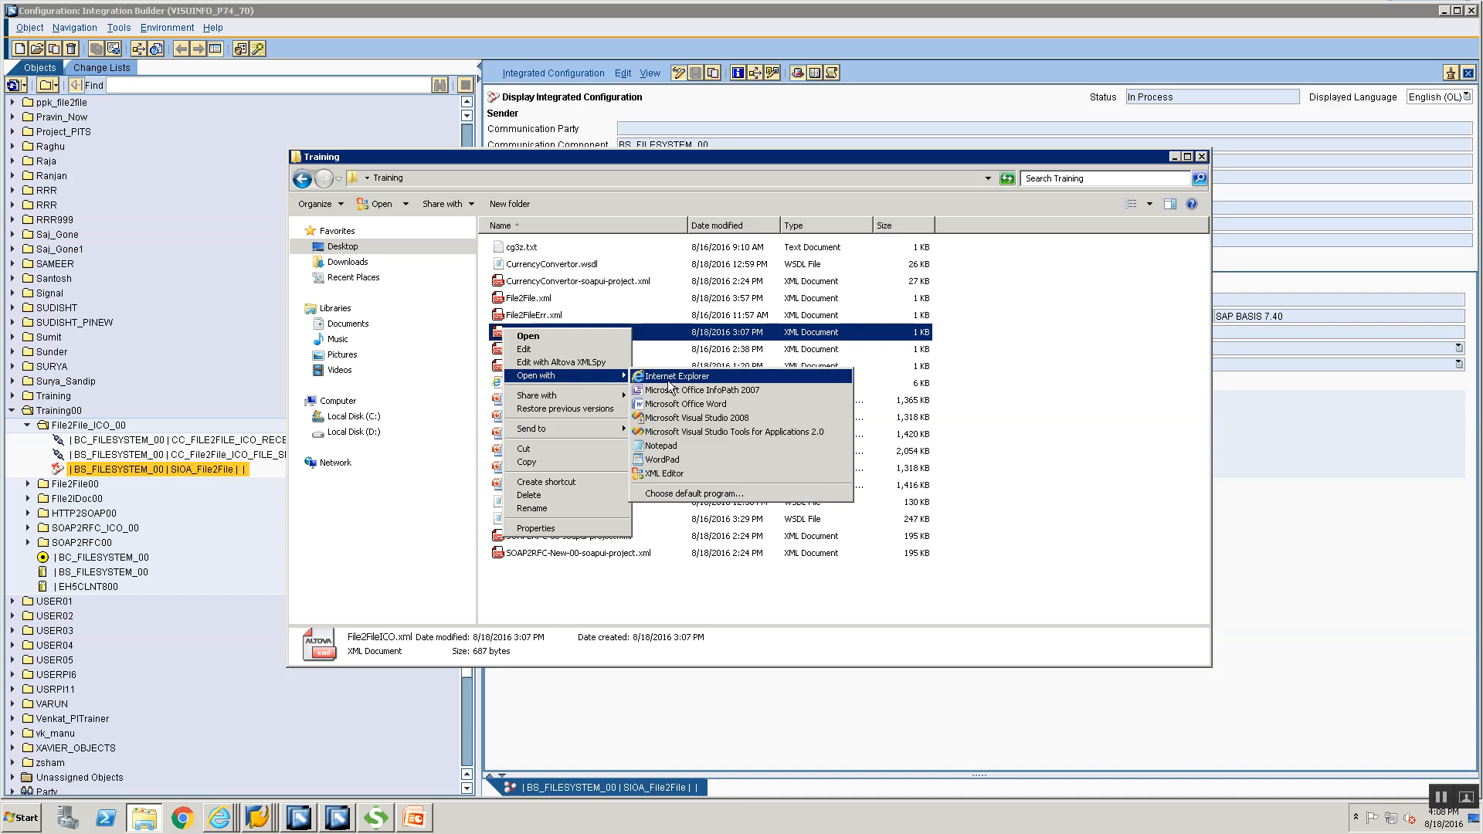
click(706, 443)
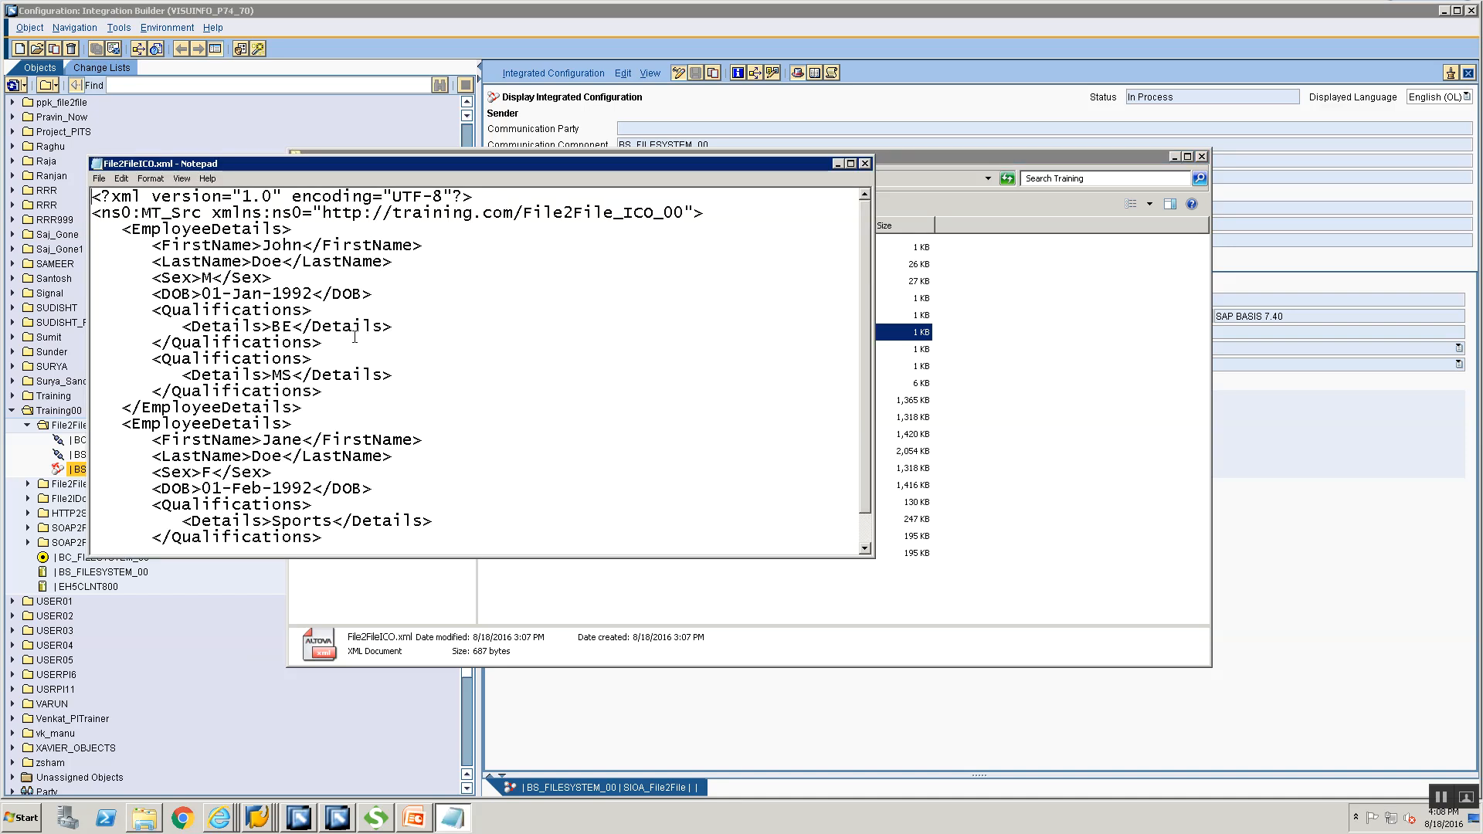
Step: Delete the FirstName element from the first EmployeeDetails record and save File2FileICO.xml
drag(152, 245, 272, 246)
drag(380, 245, 424, 246)
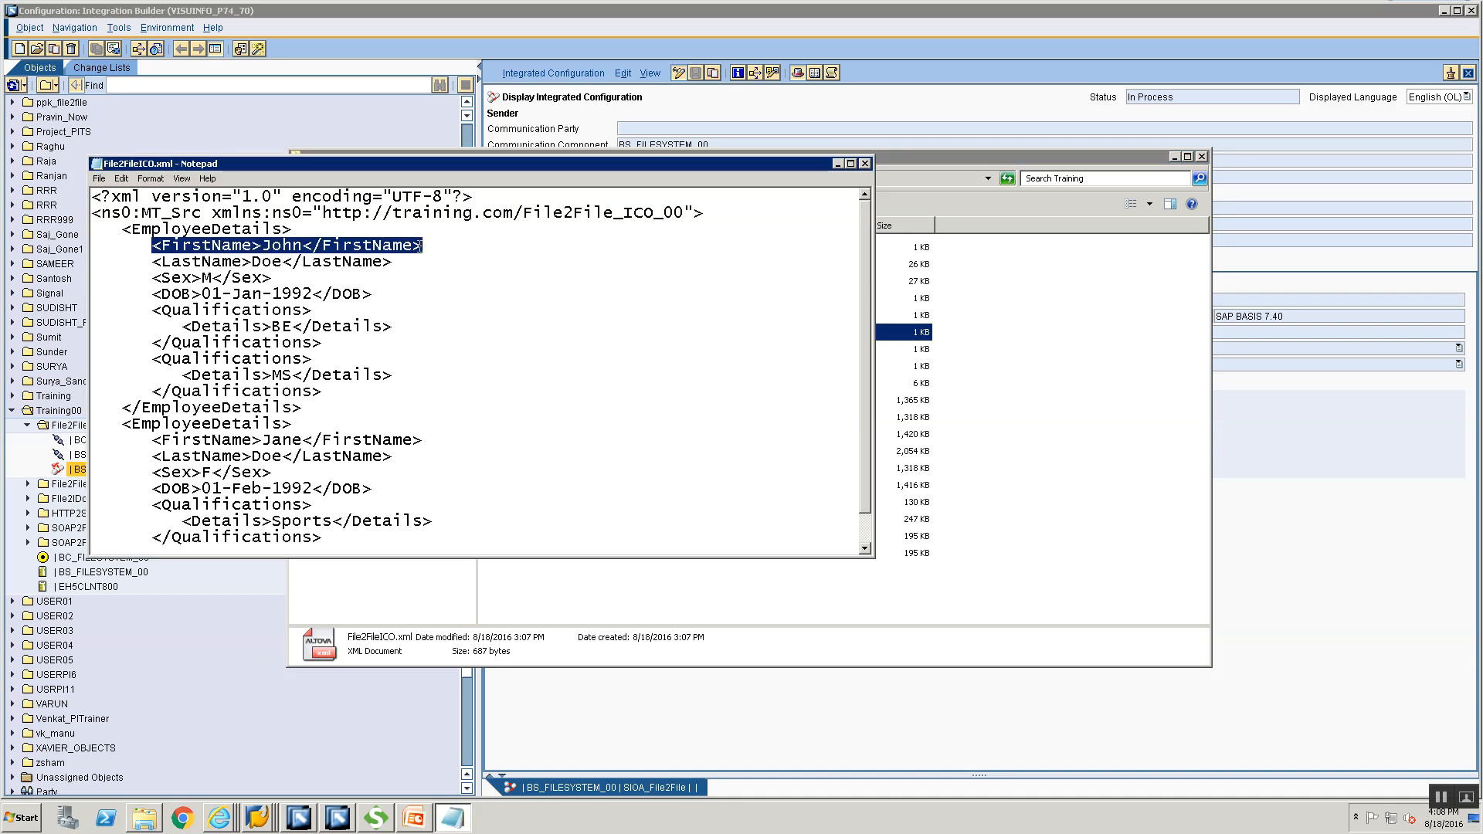
key(Delete)
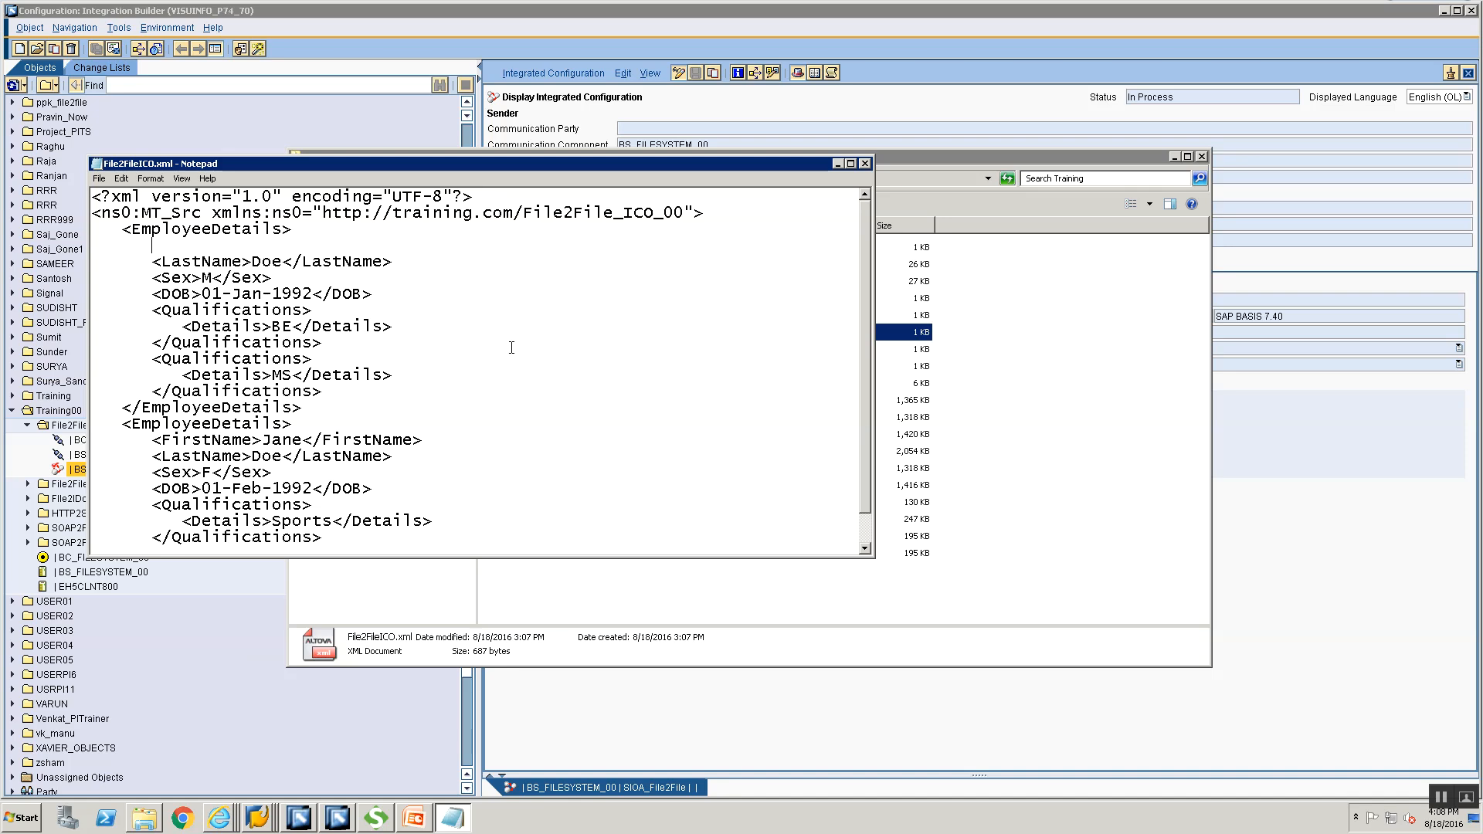
key(ctrl+s)
Step: Switch to the SAP file upload session and upload File2FileICO.xml to \\VISUINFO\sapmnt\trans\training\File2FileICO.xml in BIN format
click(255, 815)
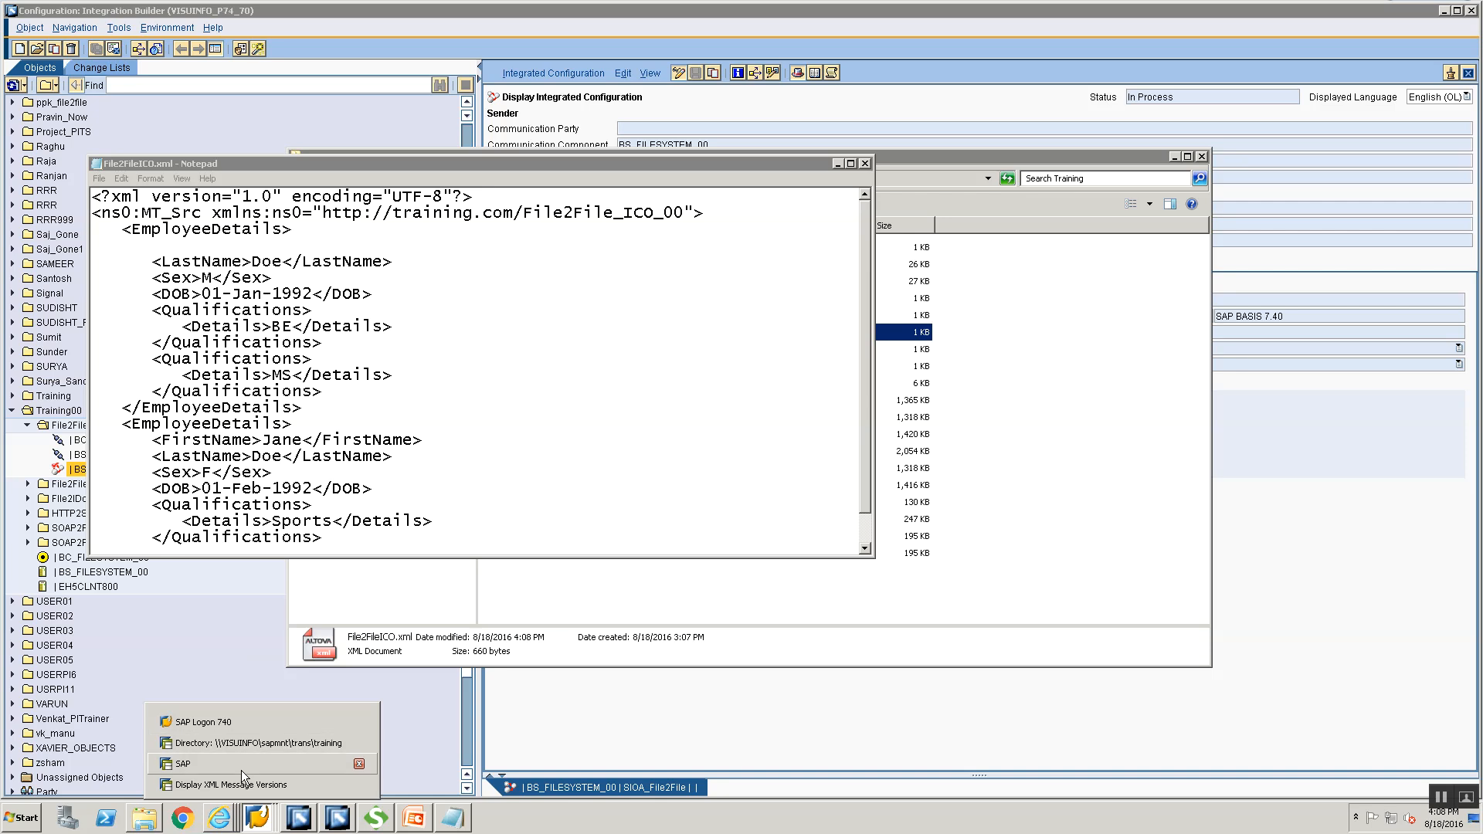
click(241, 770)
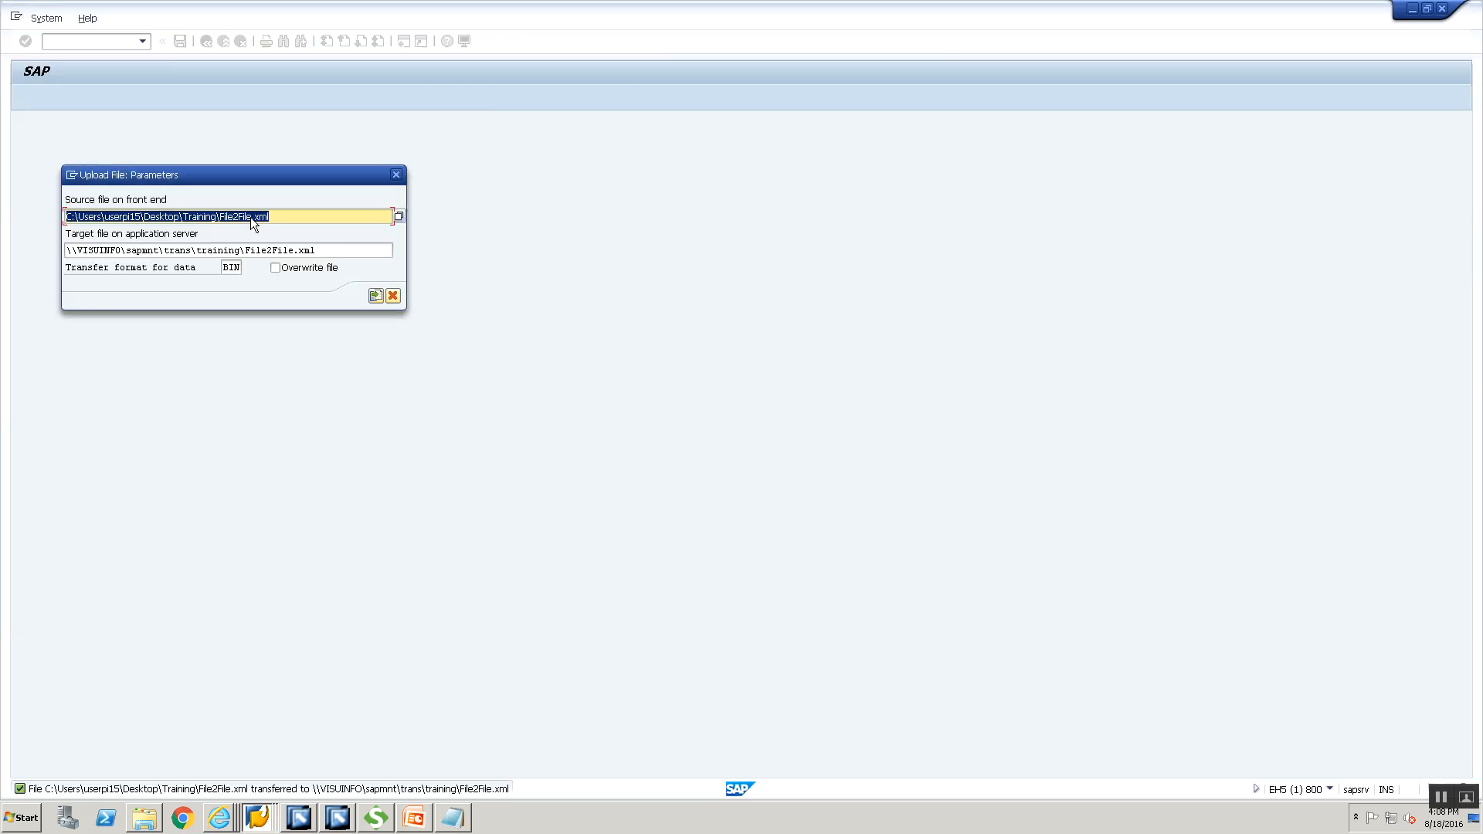
click(251, 217)
text(ICO)
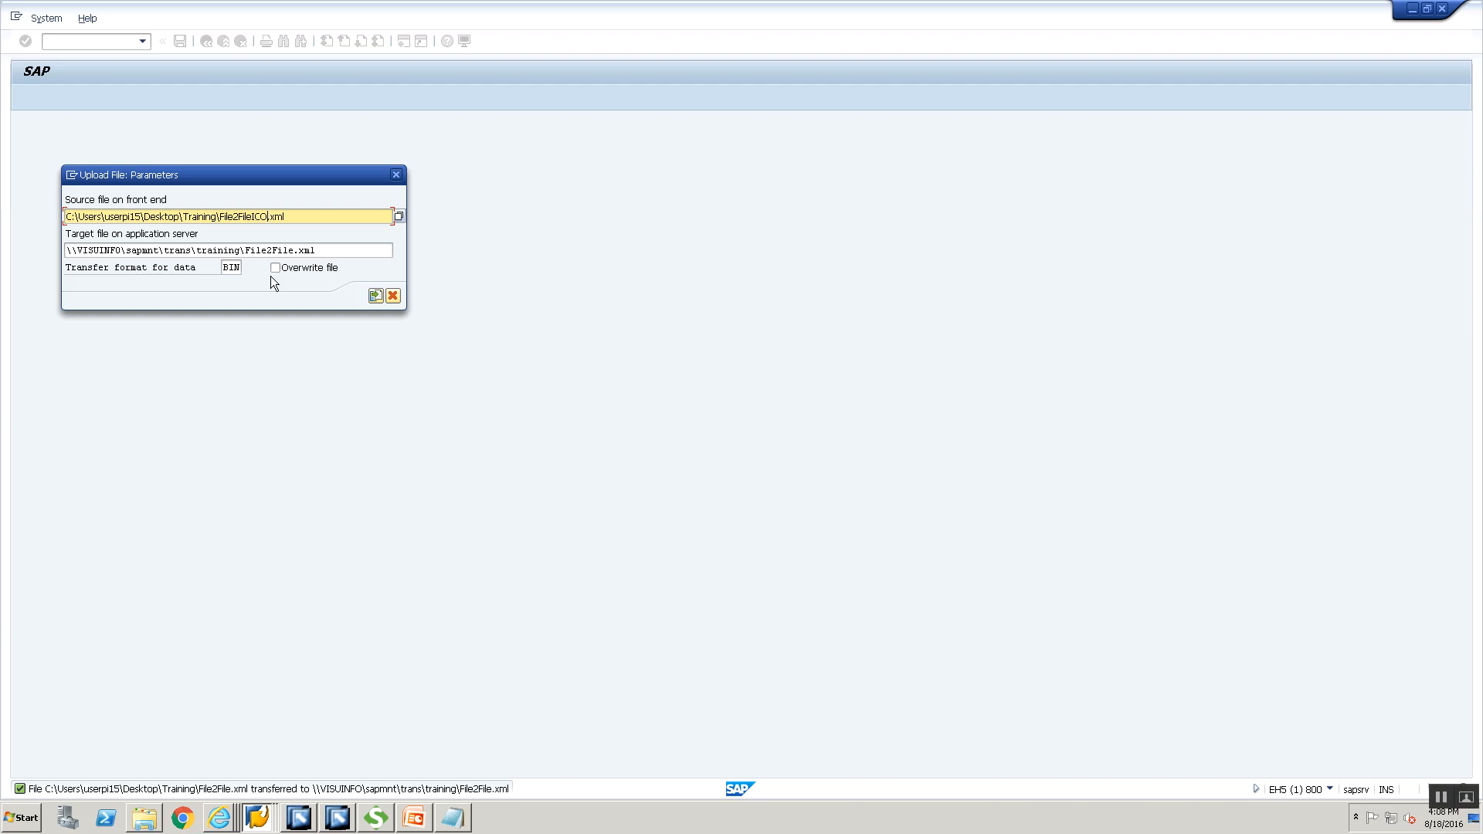
click(293, 250)
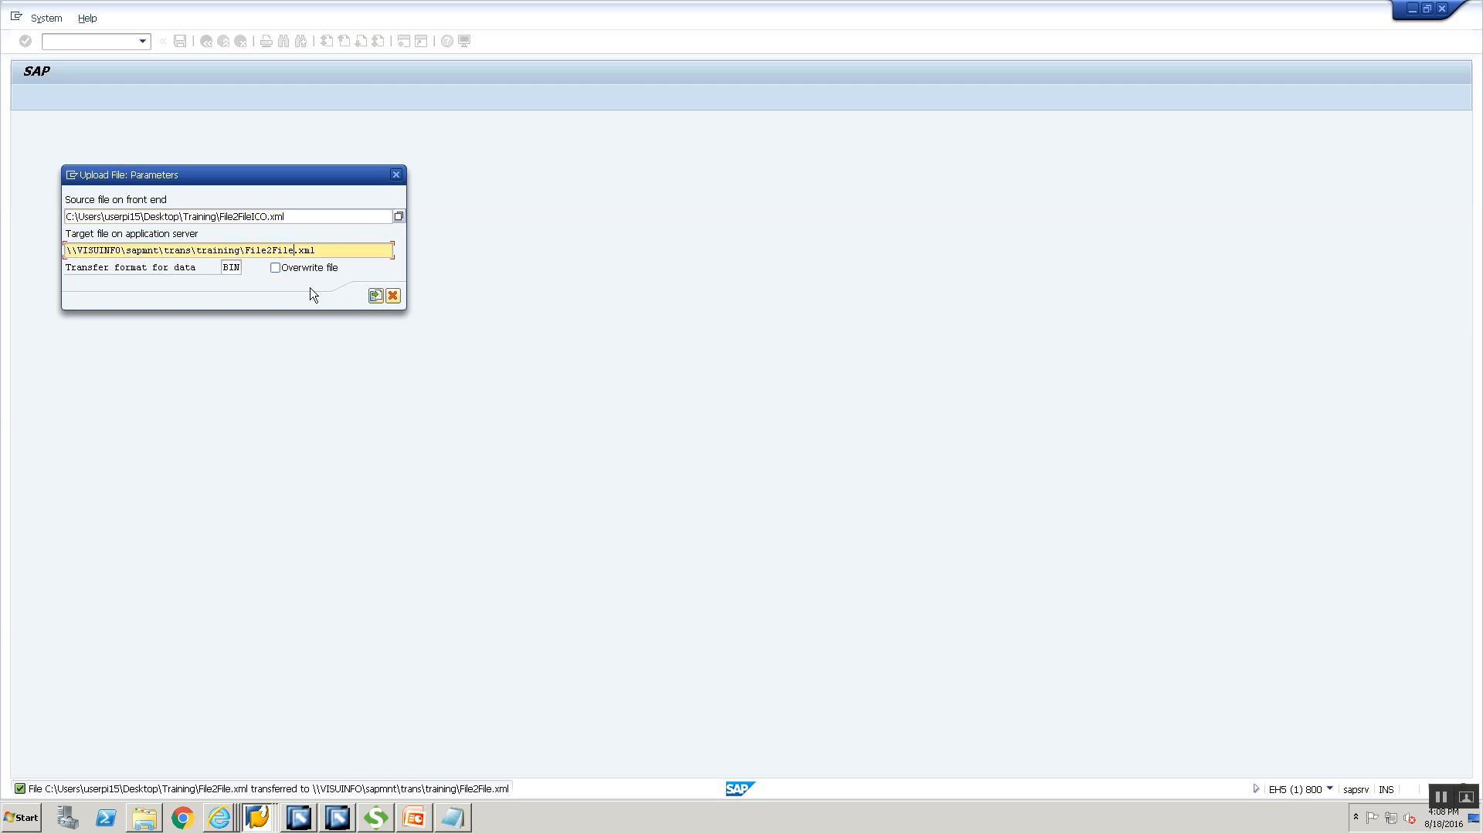
click(376, 296)
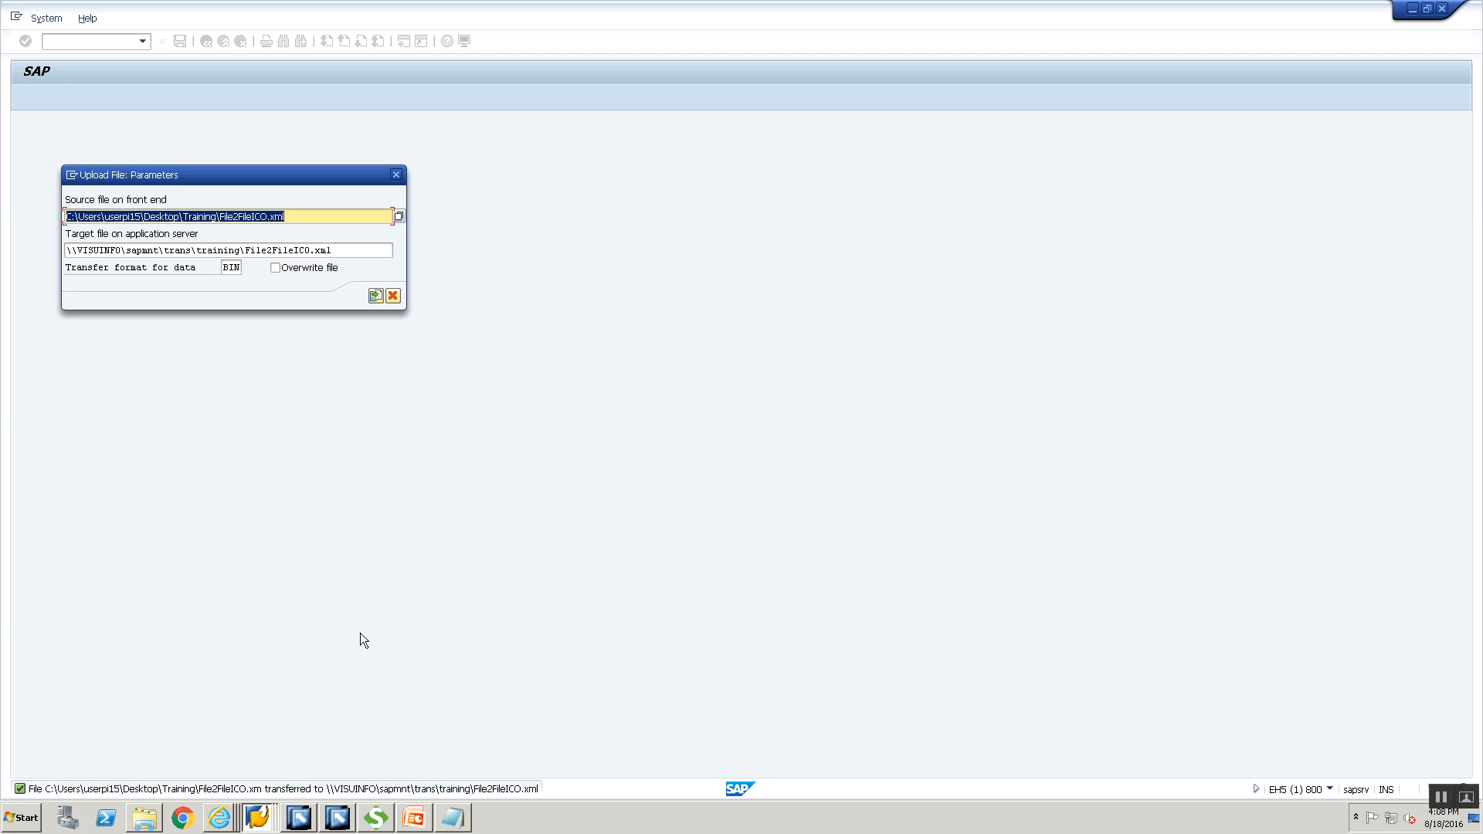
Step: Return to the Integration Builder, dismiss the activation message, and copy the sender communication channel name from the inbound processing of SIOA_File2File
click(306, 805)
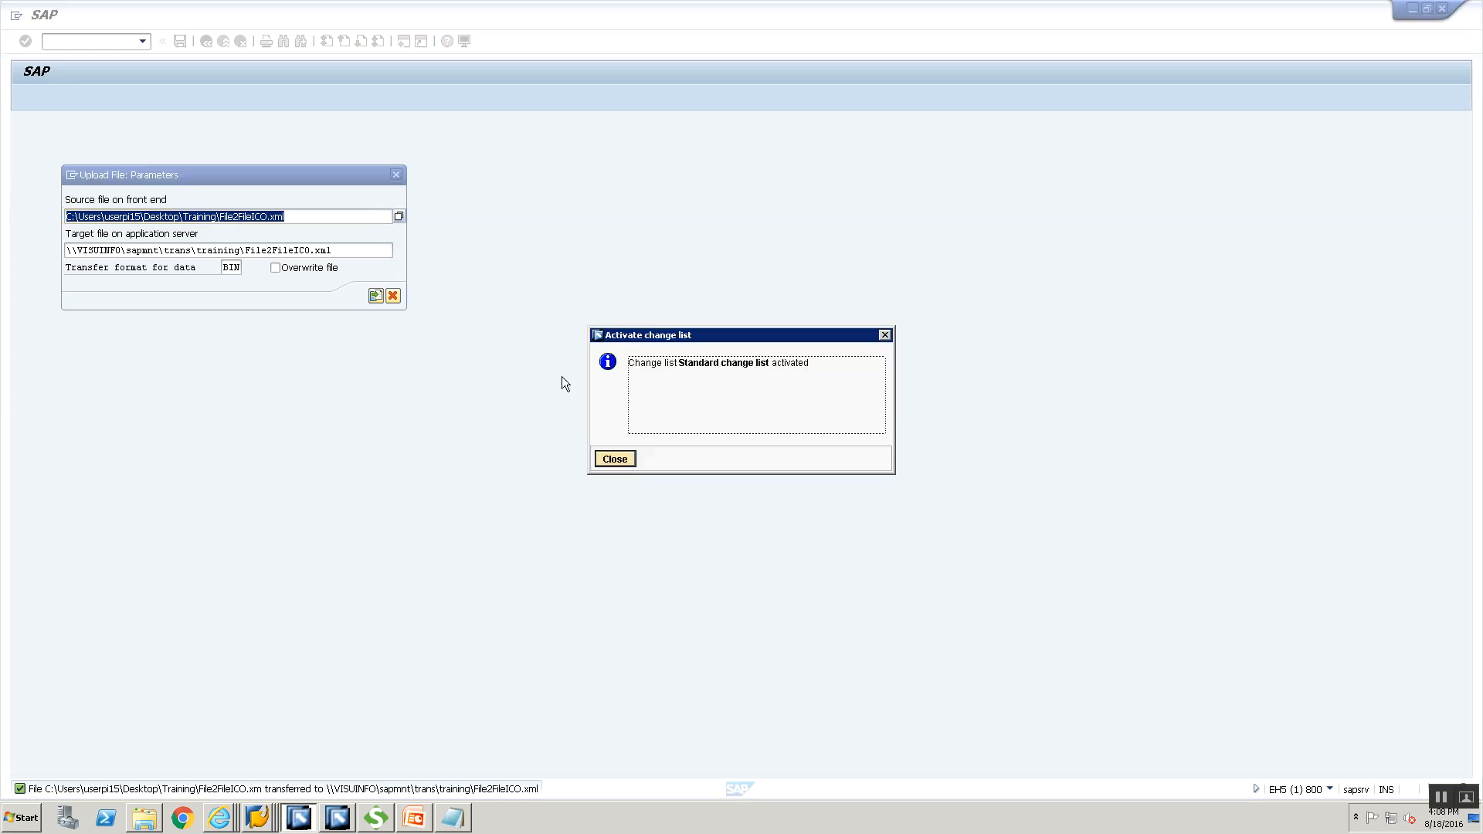
click(615, 459)
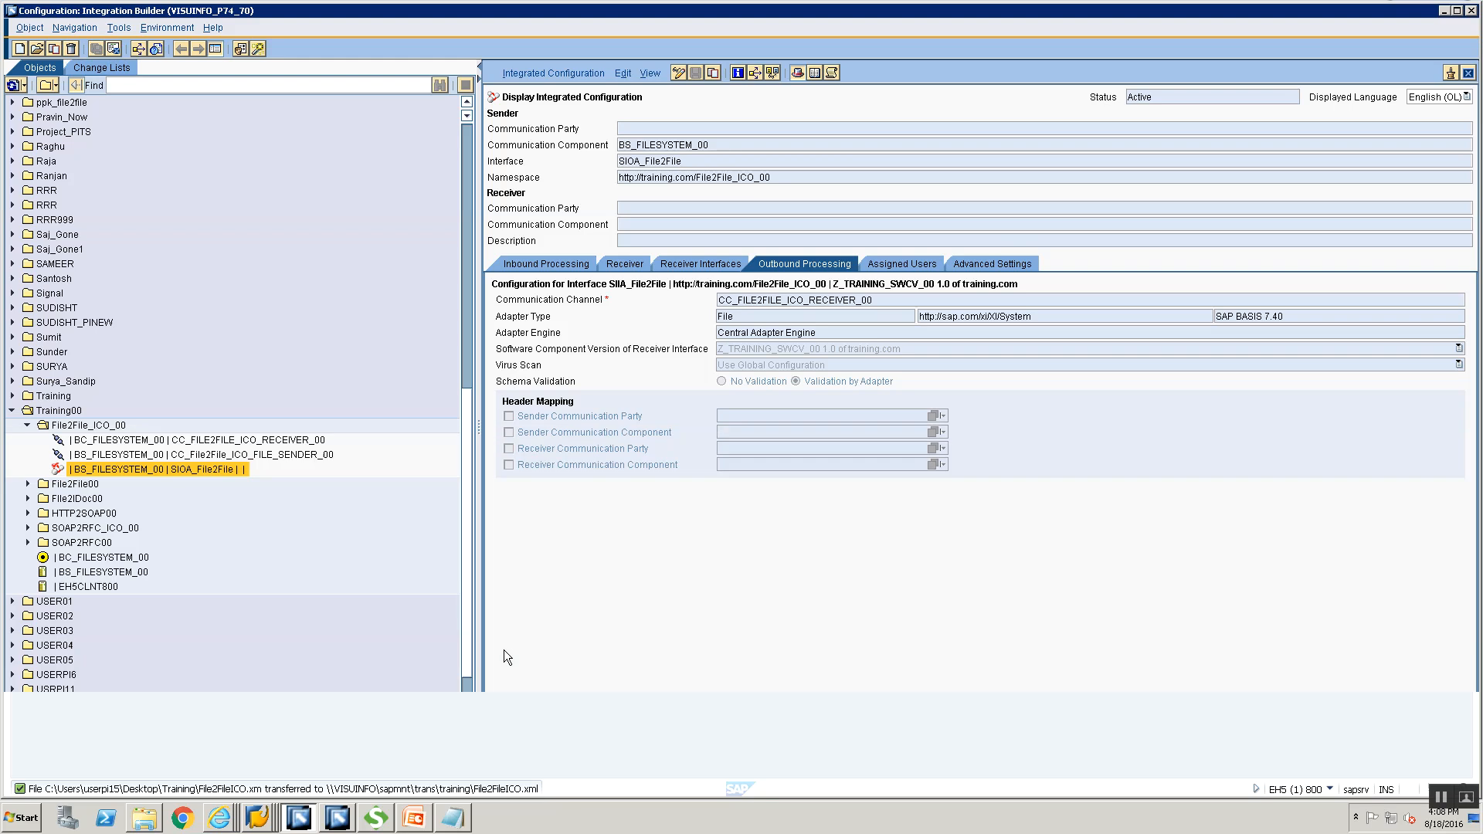
click(571, 264)
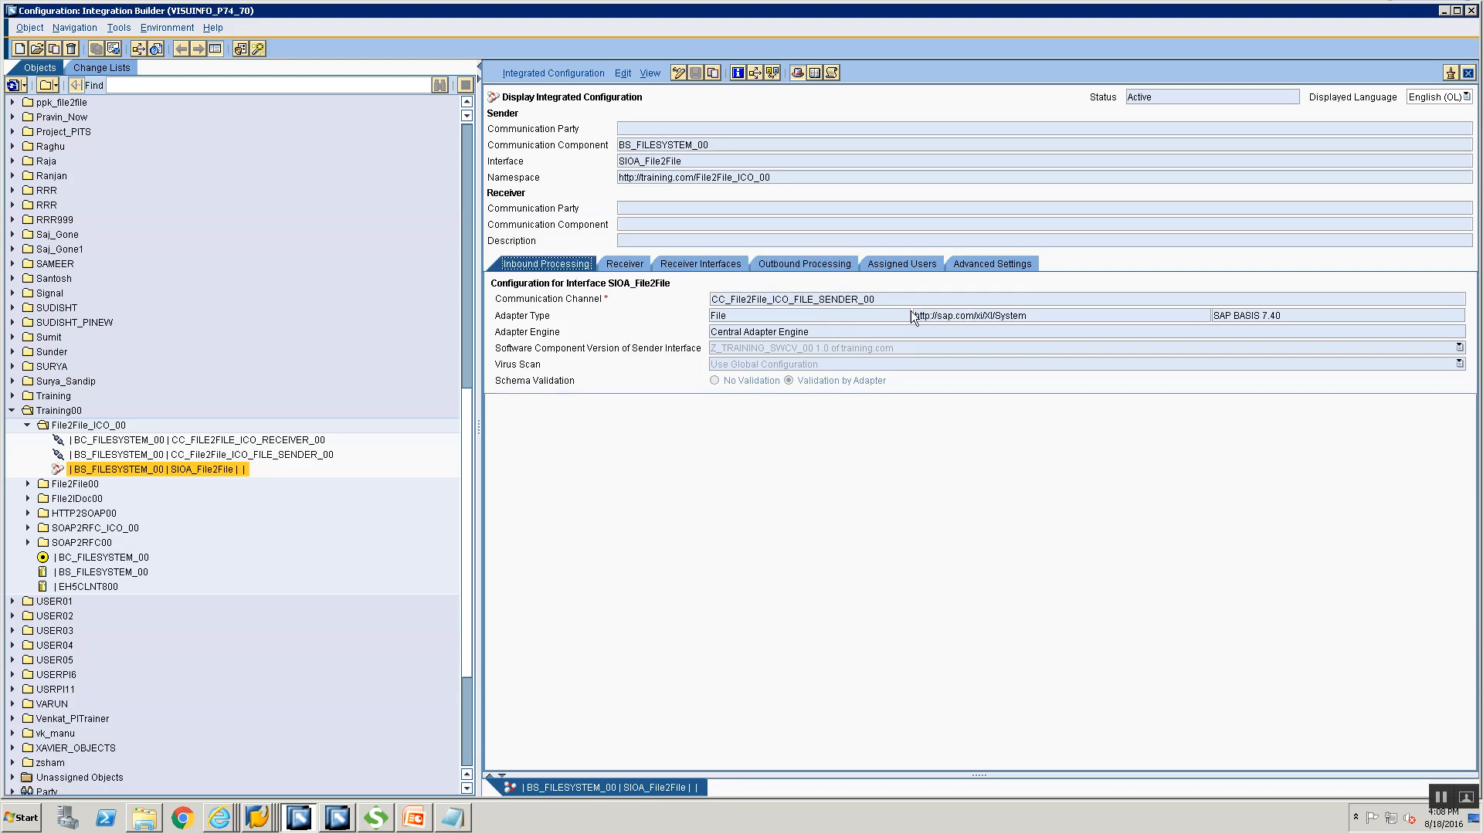
click(883, 299)
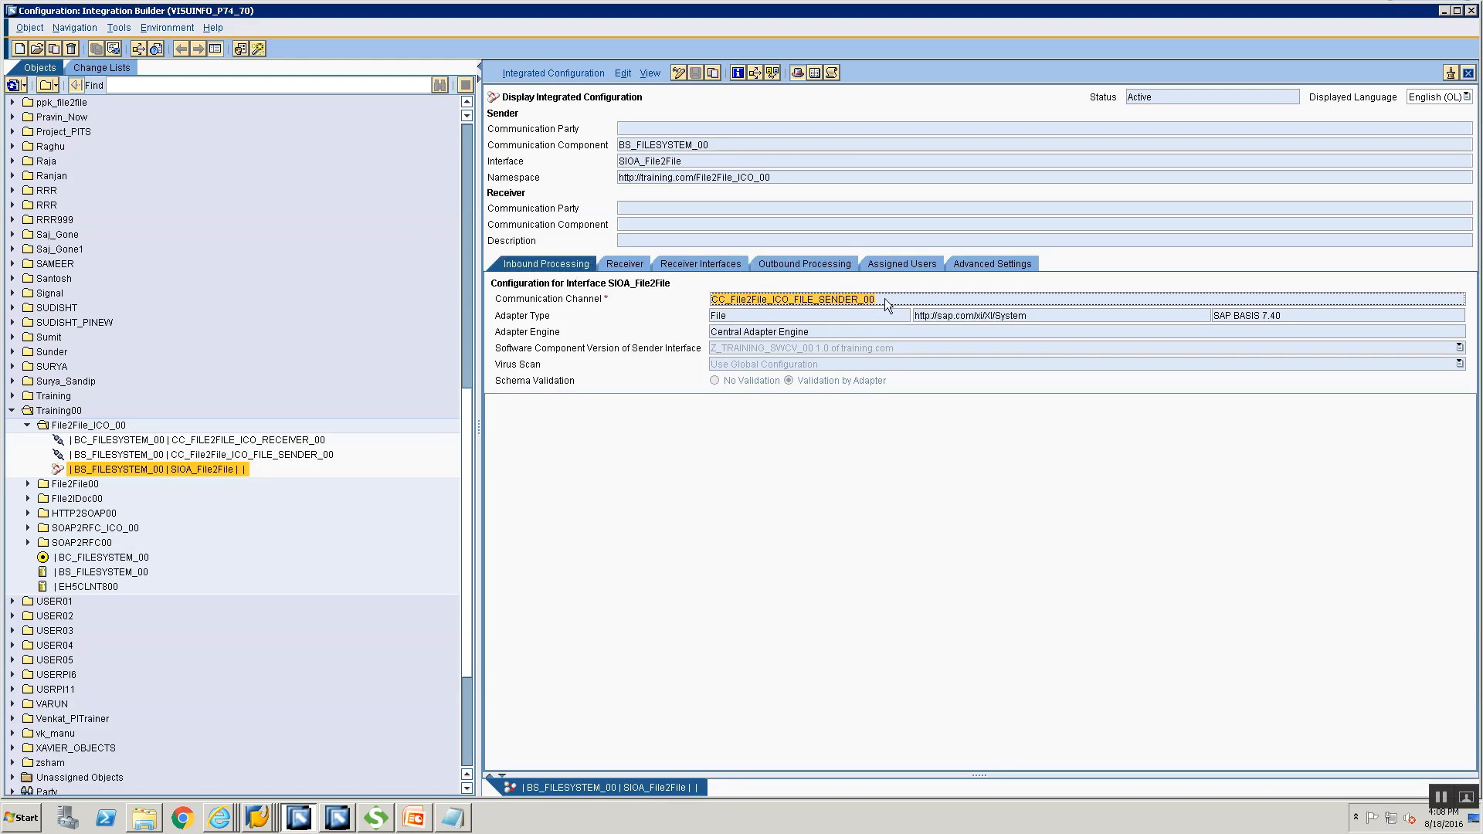
Step: Switch to the Communication Channel Monitor and search for the channel CC_File2File_ICO_FILE_SENDER_00 to view its processing details
click(219, 815)
click(218, 785)
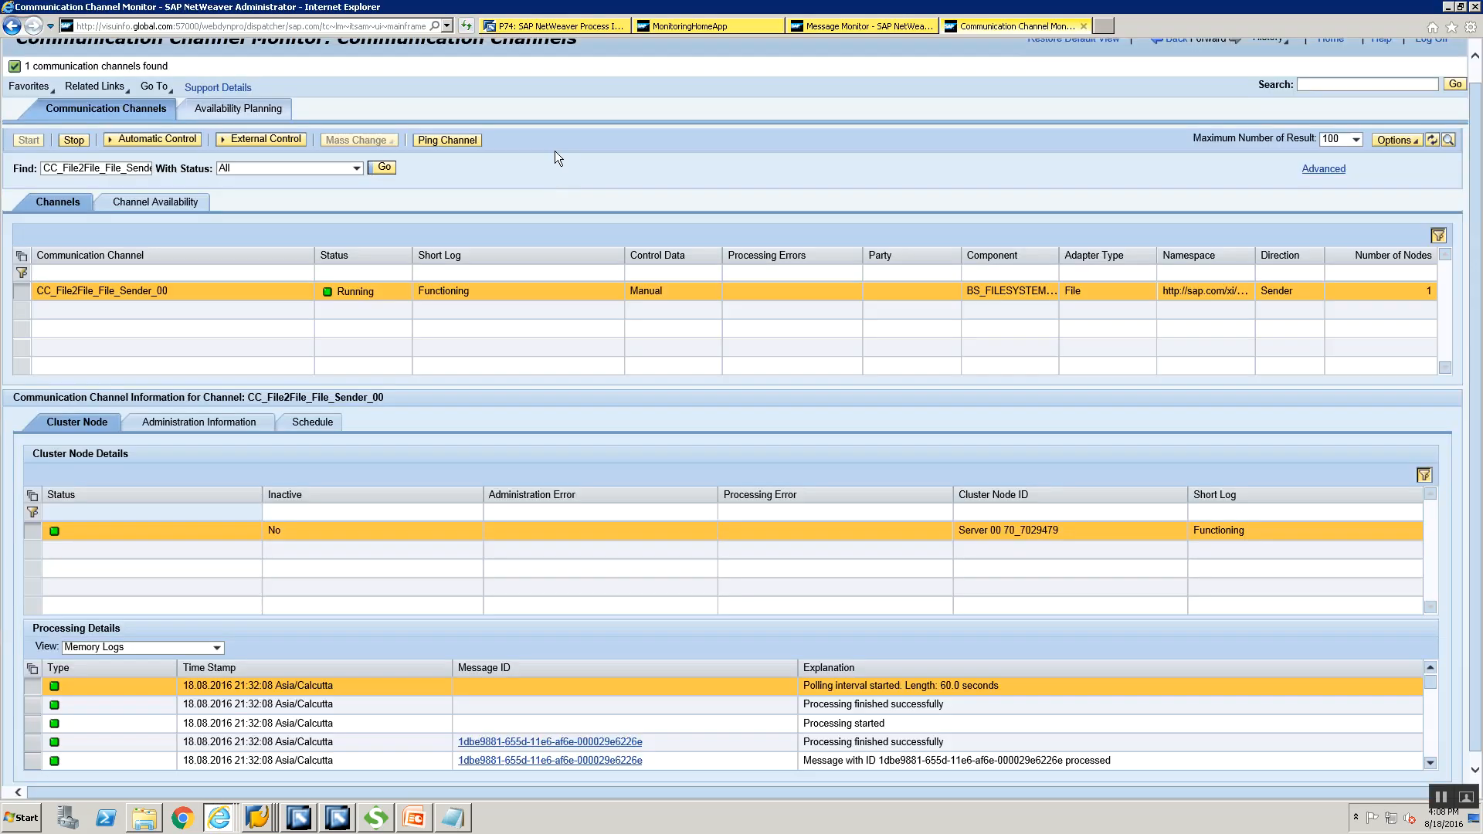
click(130, 173)
key(ctrl+a)
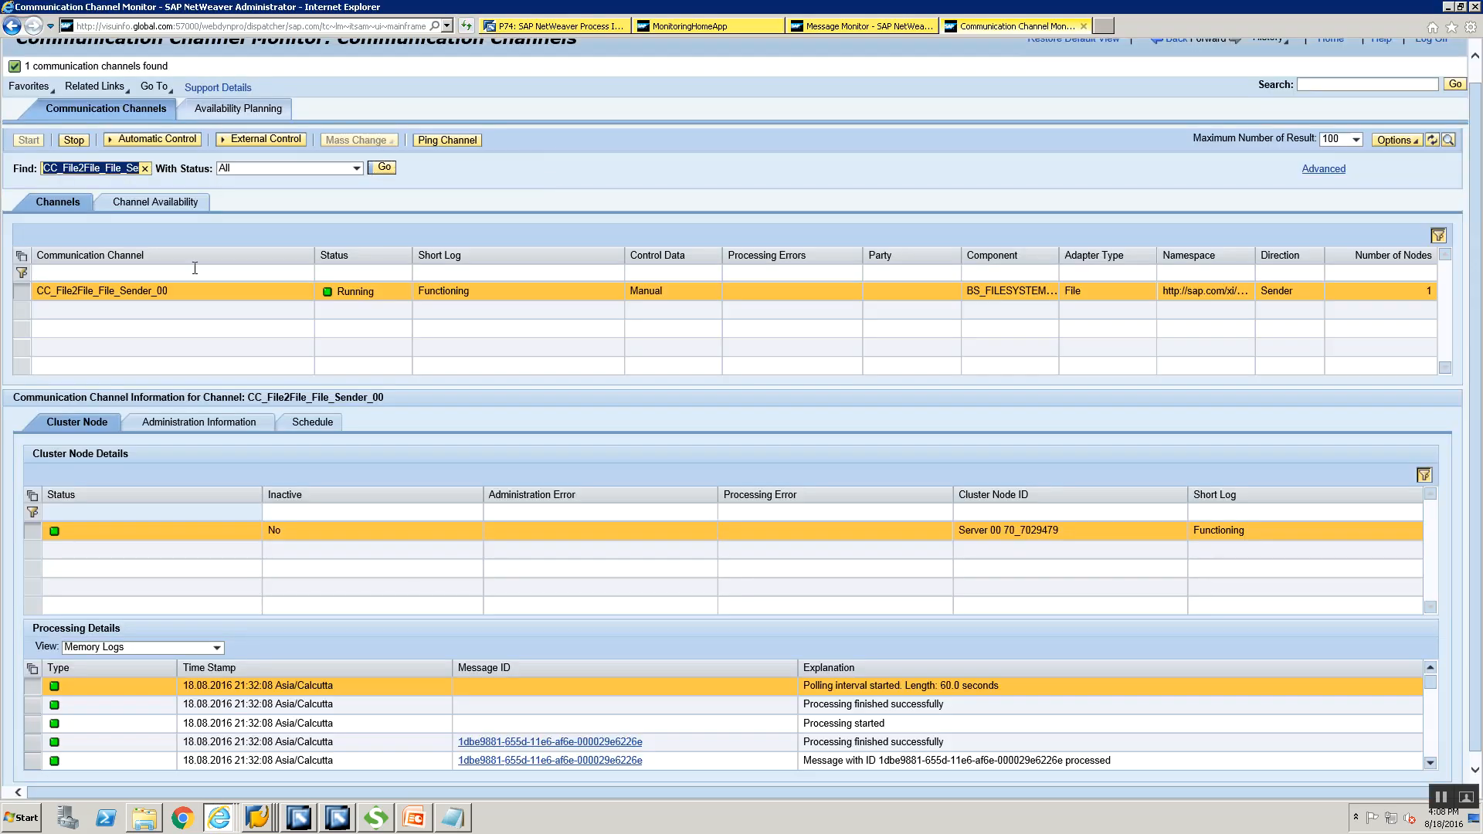
key(BackSpace)
click(380, 173)
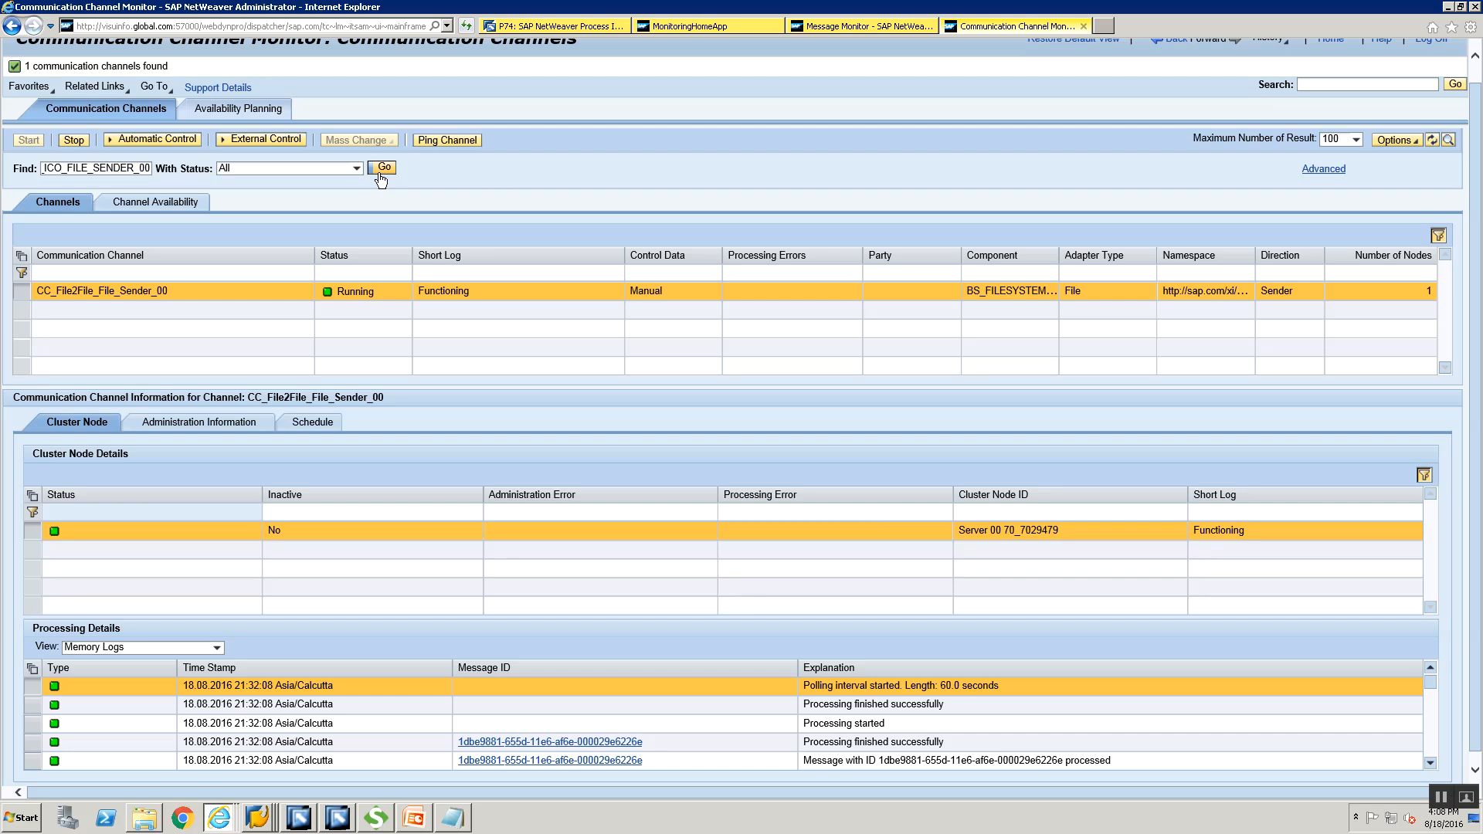
click(382, 173)
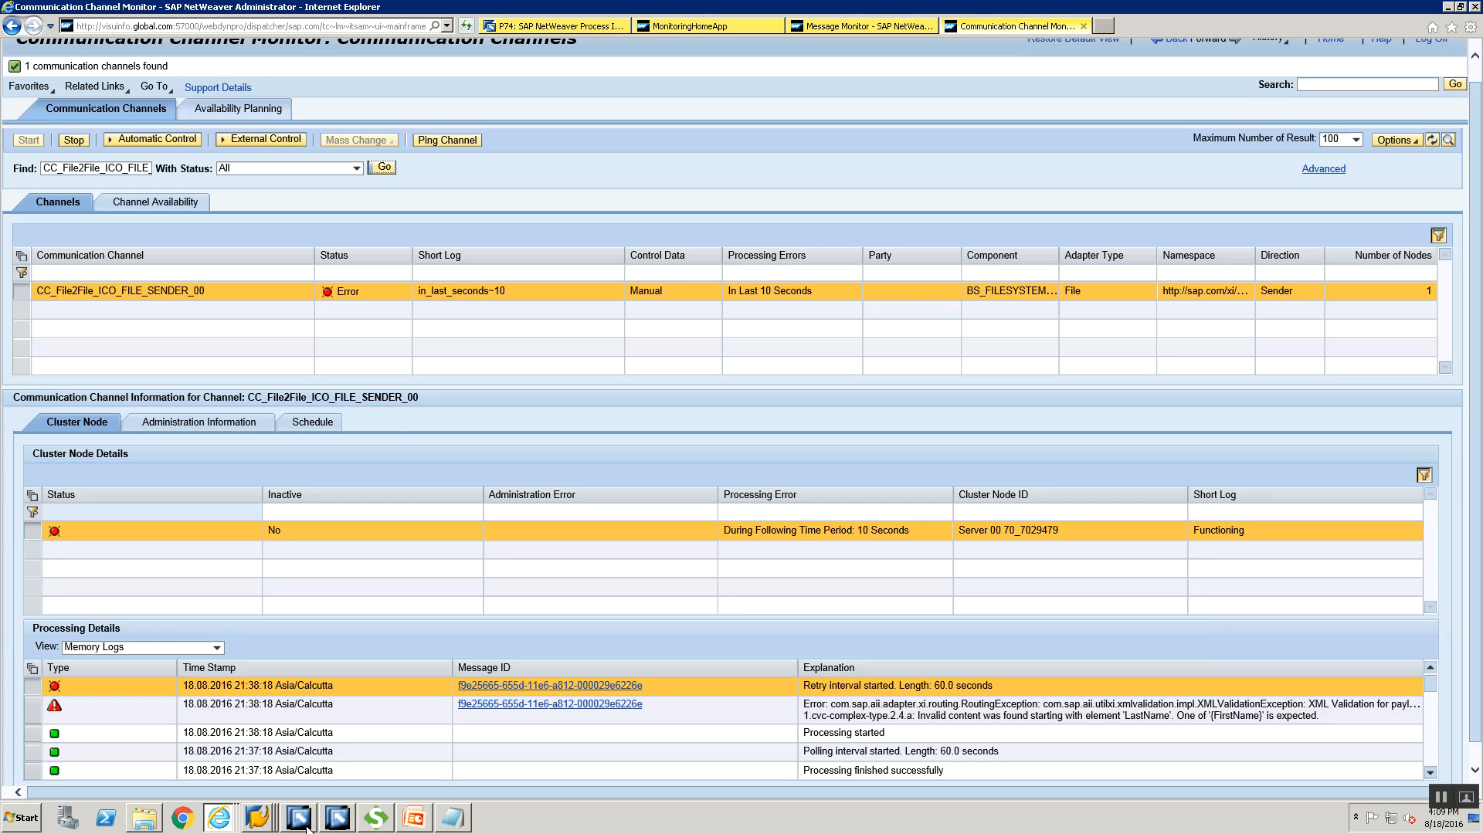
mouse_move(307, 825)
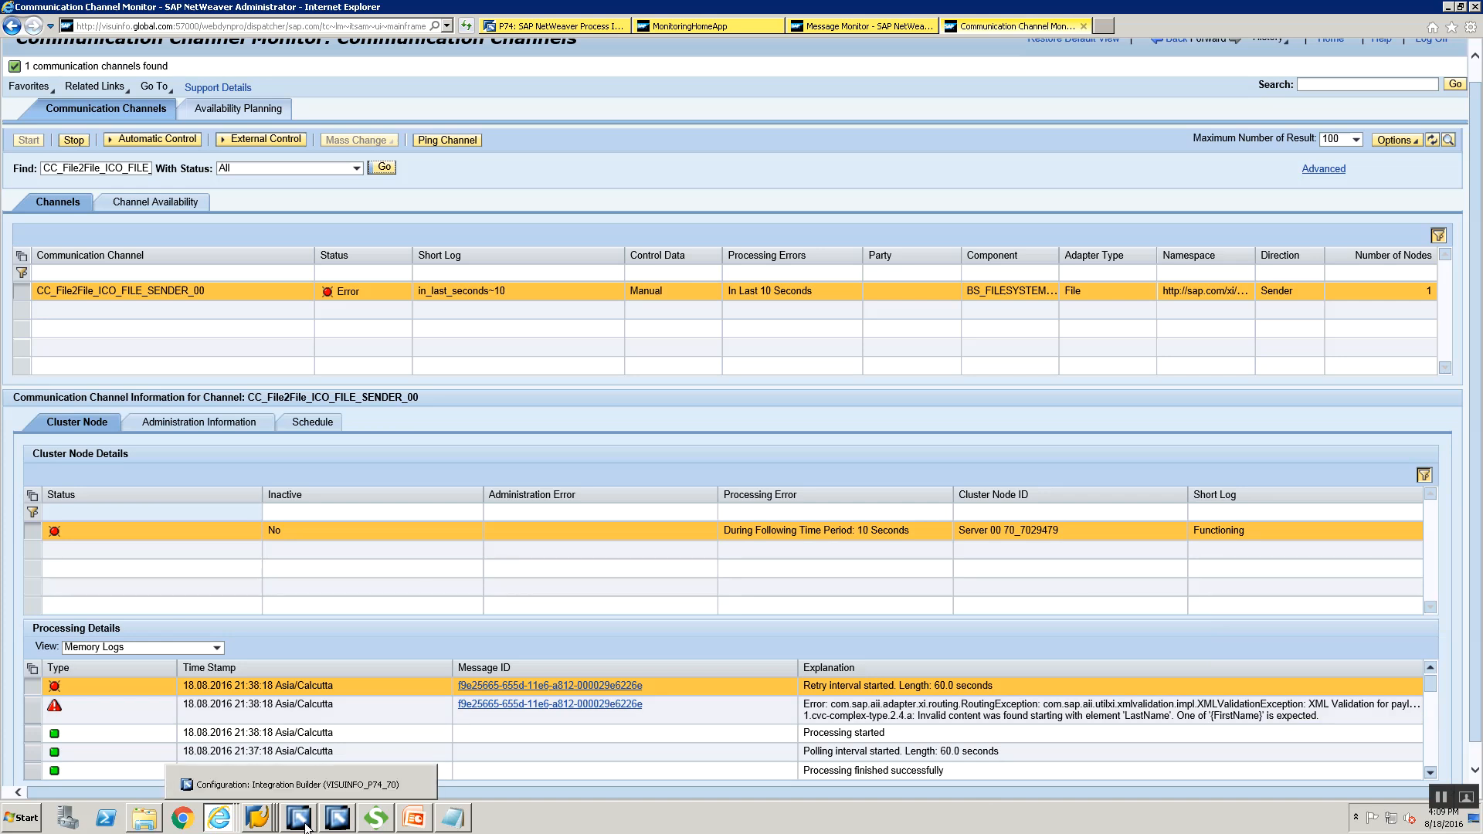
click(311, 785)
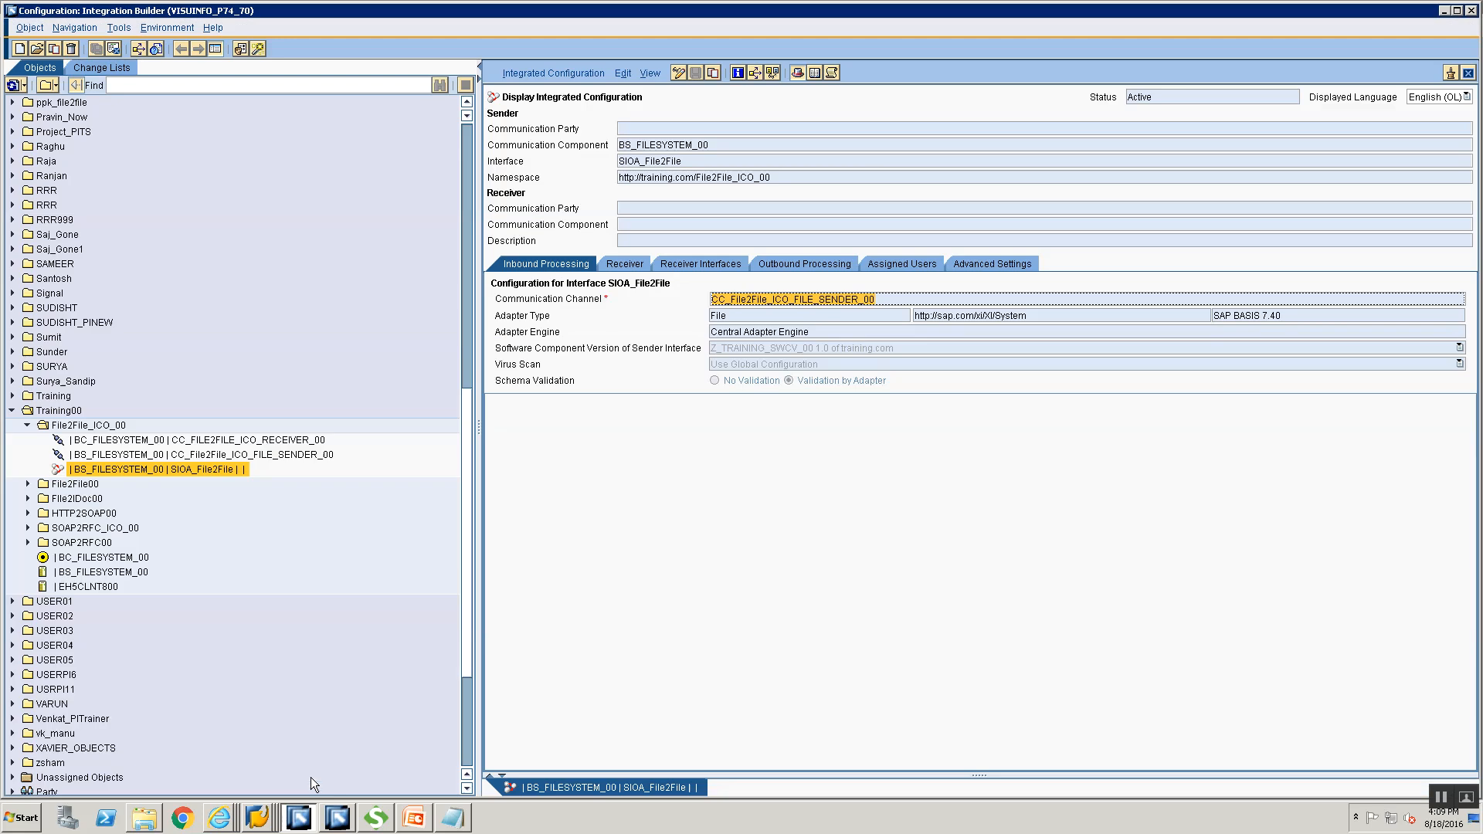
mouse_move(219, 820)
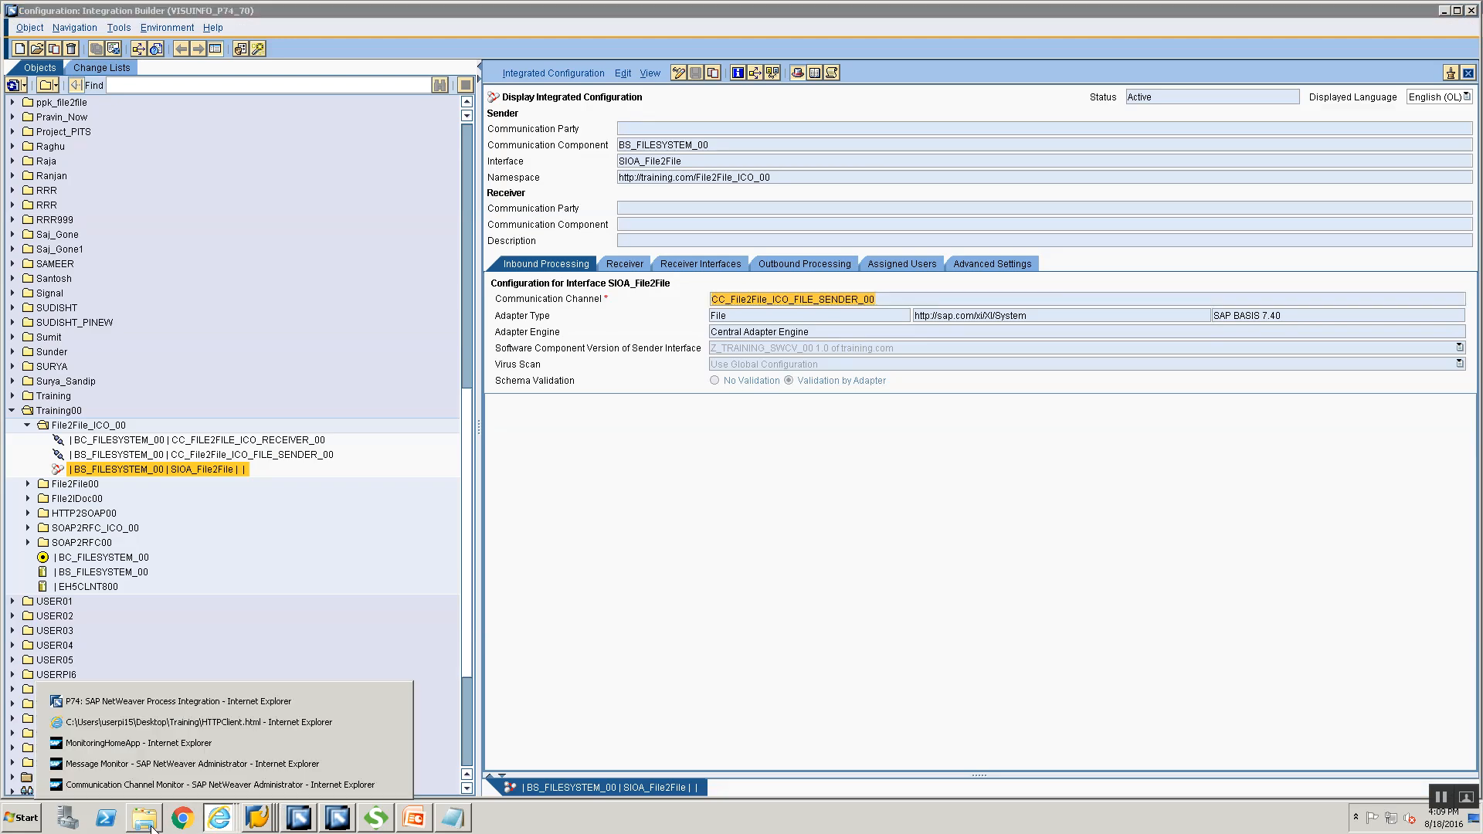
Step: In File2FileICO.xml, copy the second record's FirstName element into the first EmployeeDetails record, enter that employee's first name, and save
click(443, 825)
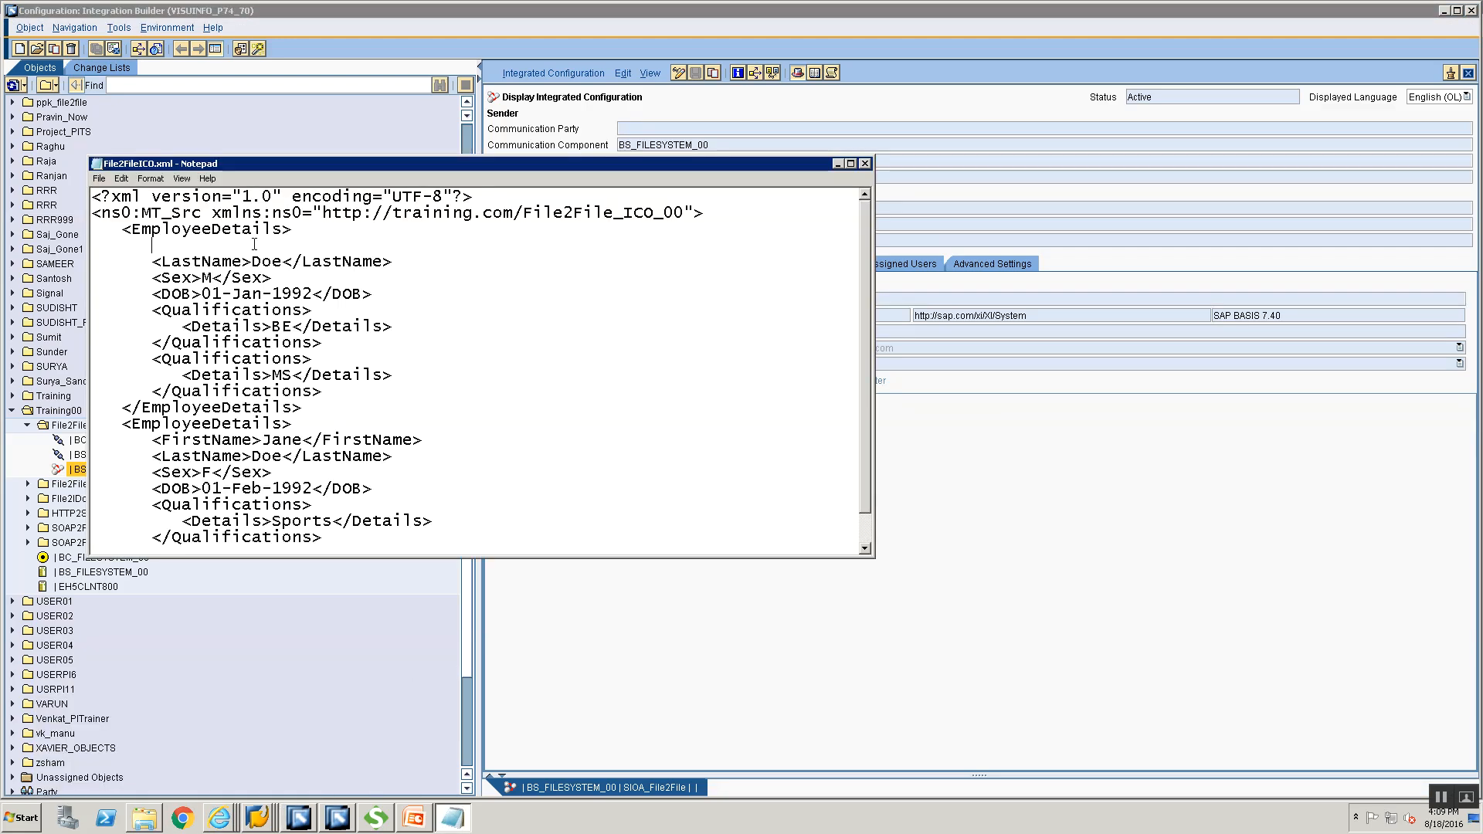
drag(153, 444, 162, 443)
key(shift+End)
key(ctrl+c)
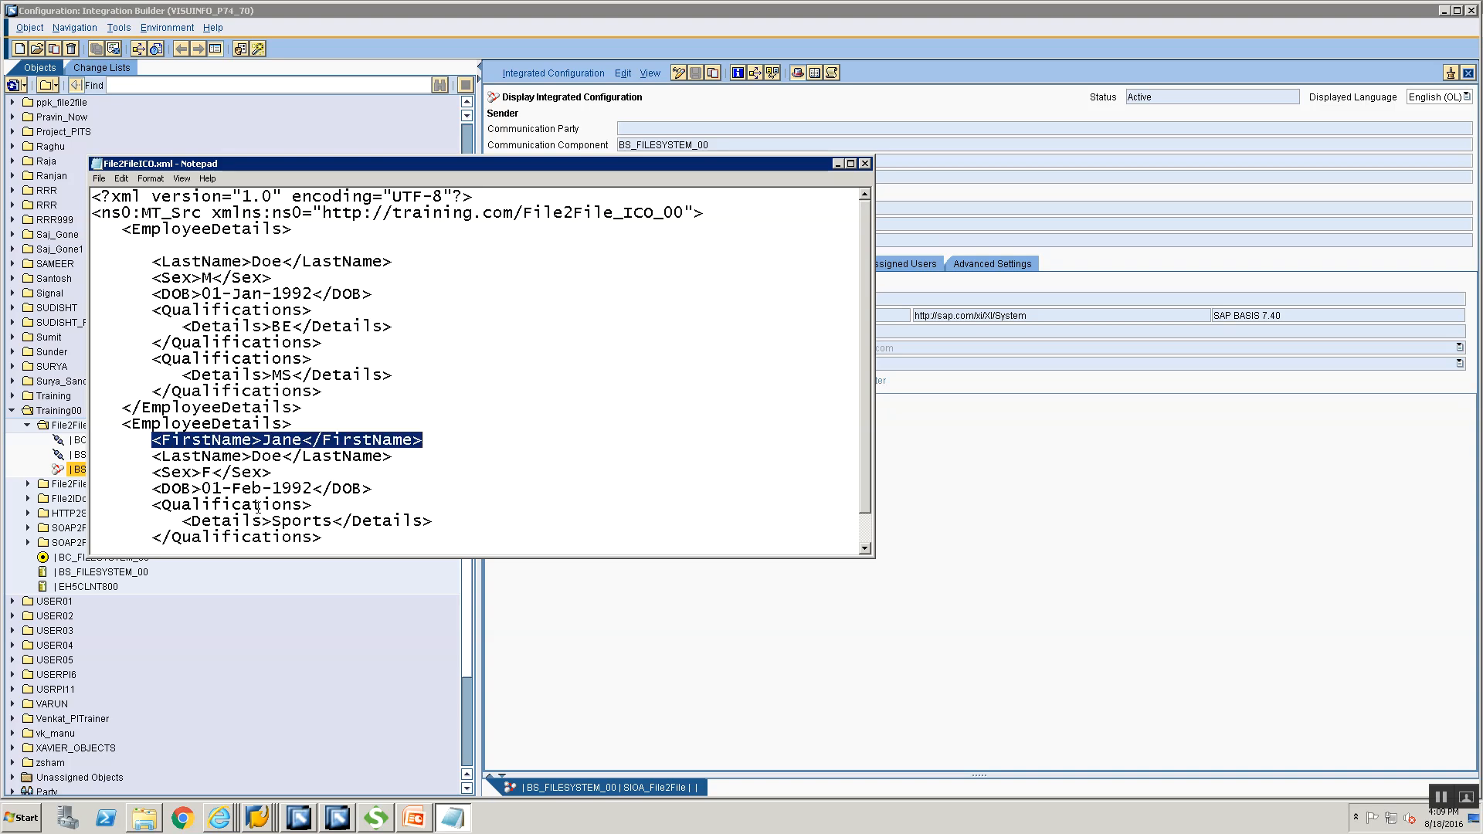
click(212, 249)
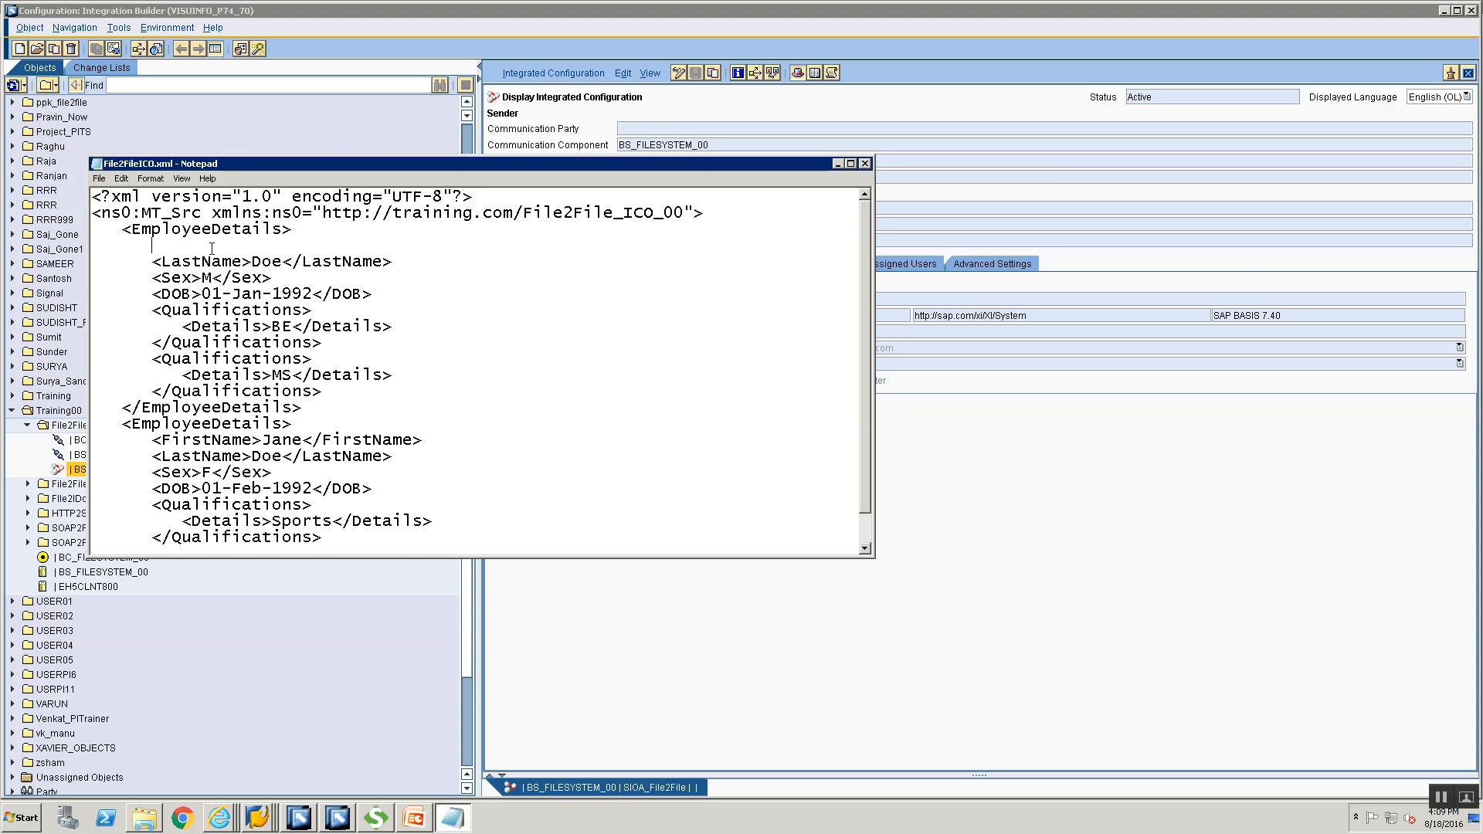
key(ctrl+v)
click(272, 247)
key(Delete)
key(Delete)
key(Delete)
text(ohn)
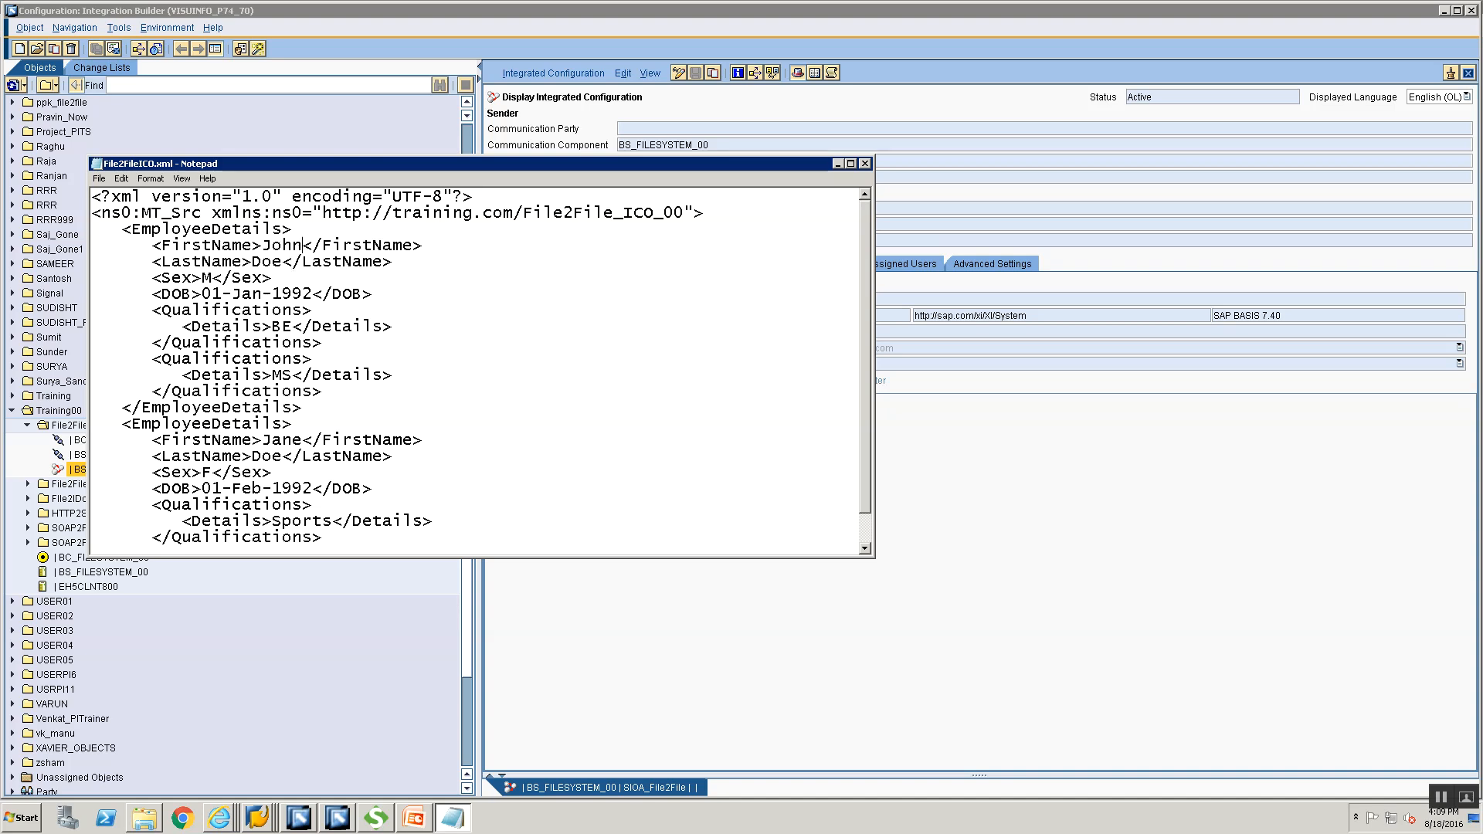
Step: Switch to the SAP upload session and upload File2FileICO.xml again in BIN format, overwriting the existing file on the application server
click(261, 818)
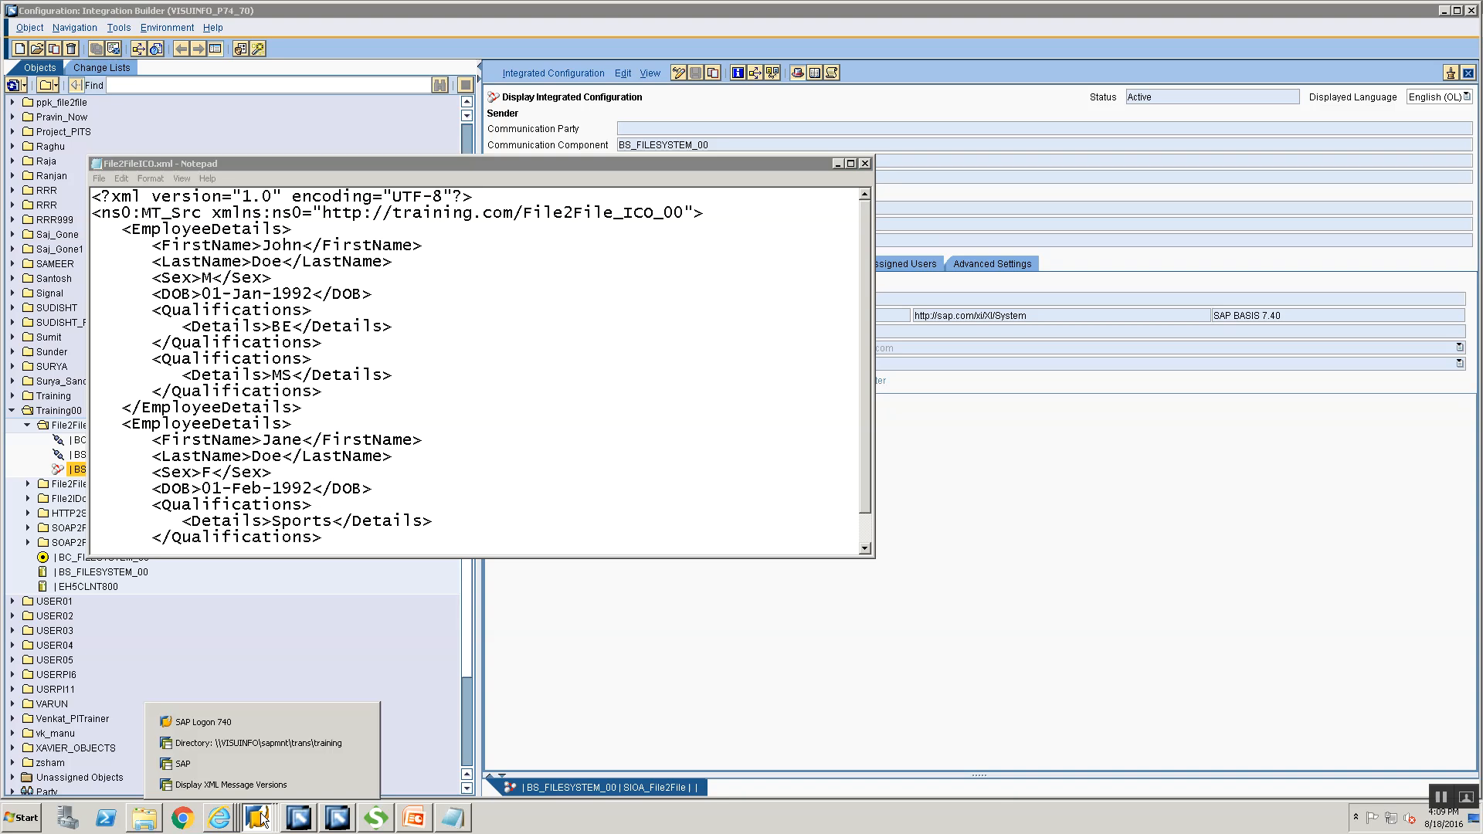
click(275, 763)
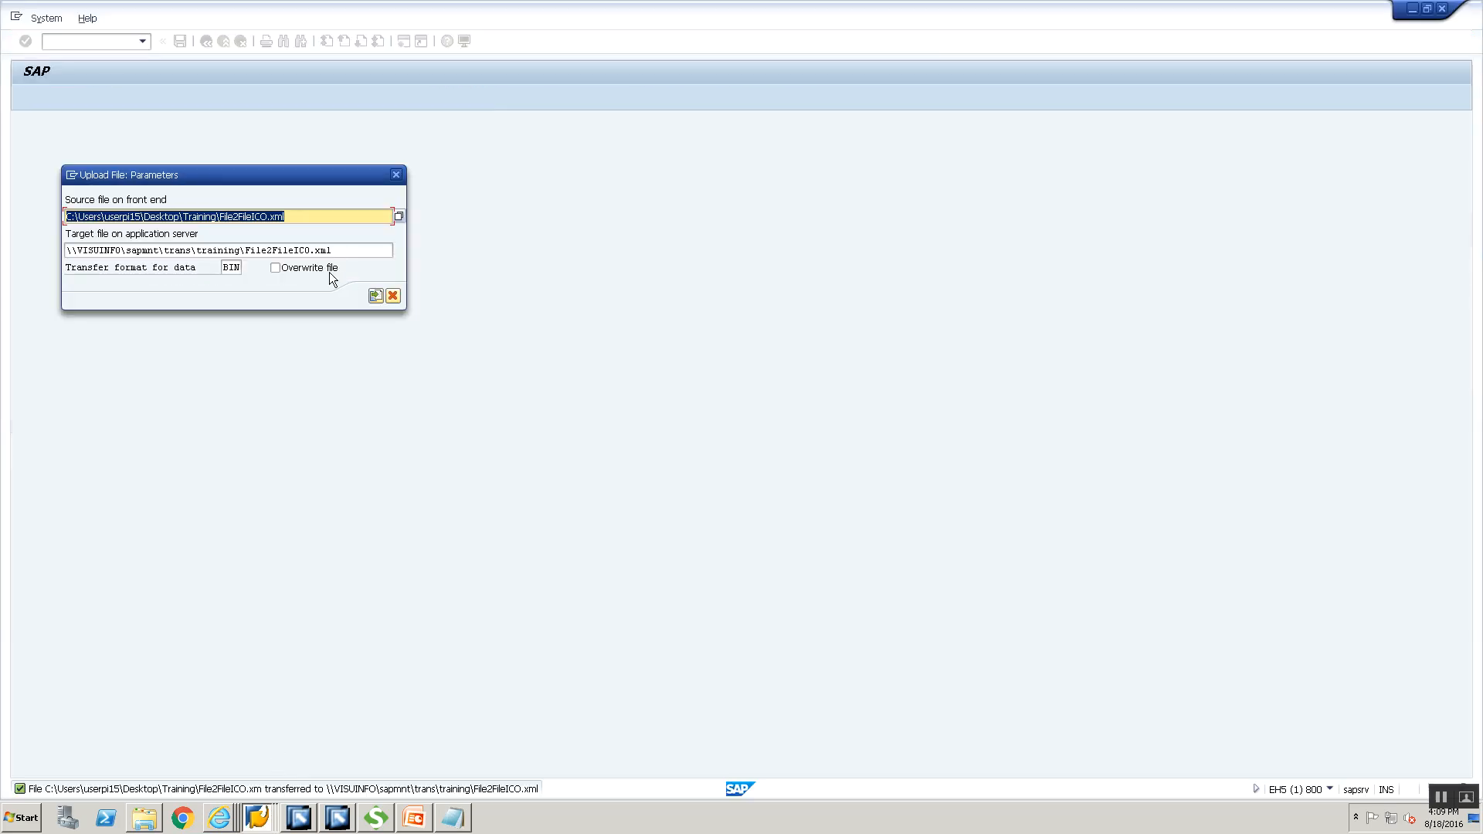
click(375, 295)
click(205, 319)
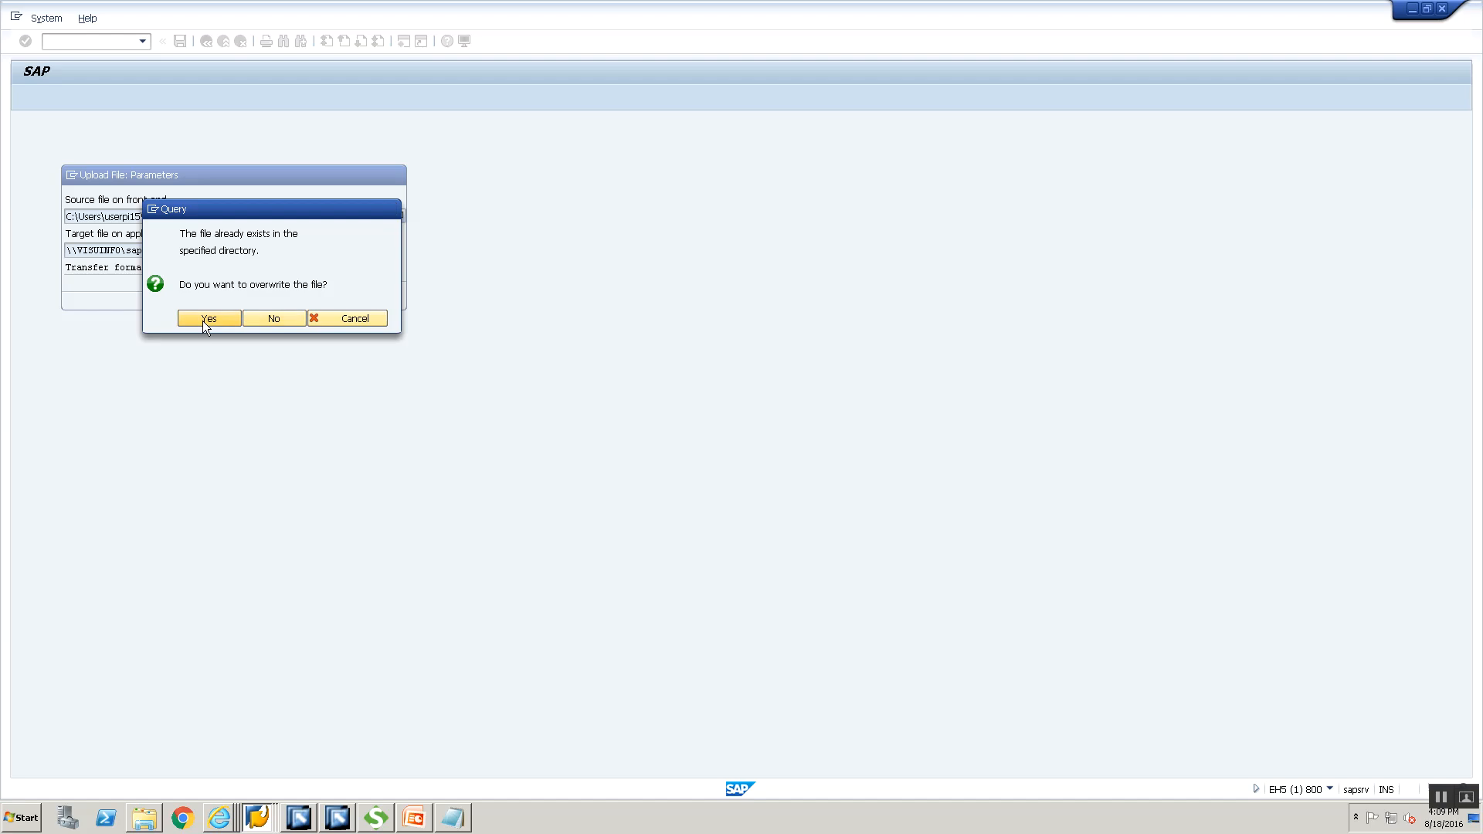
click(117, 302)
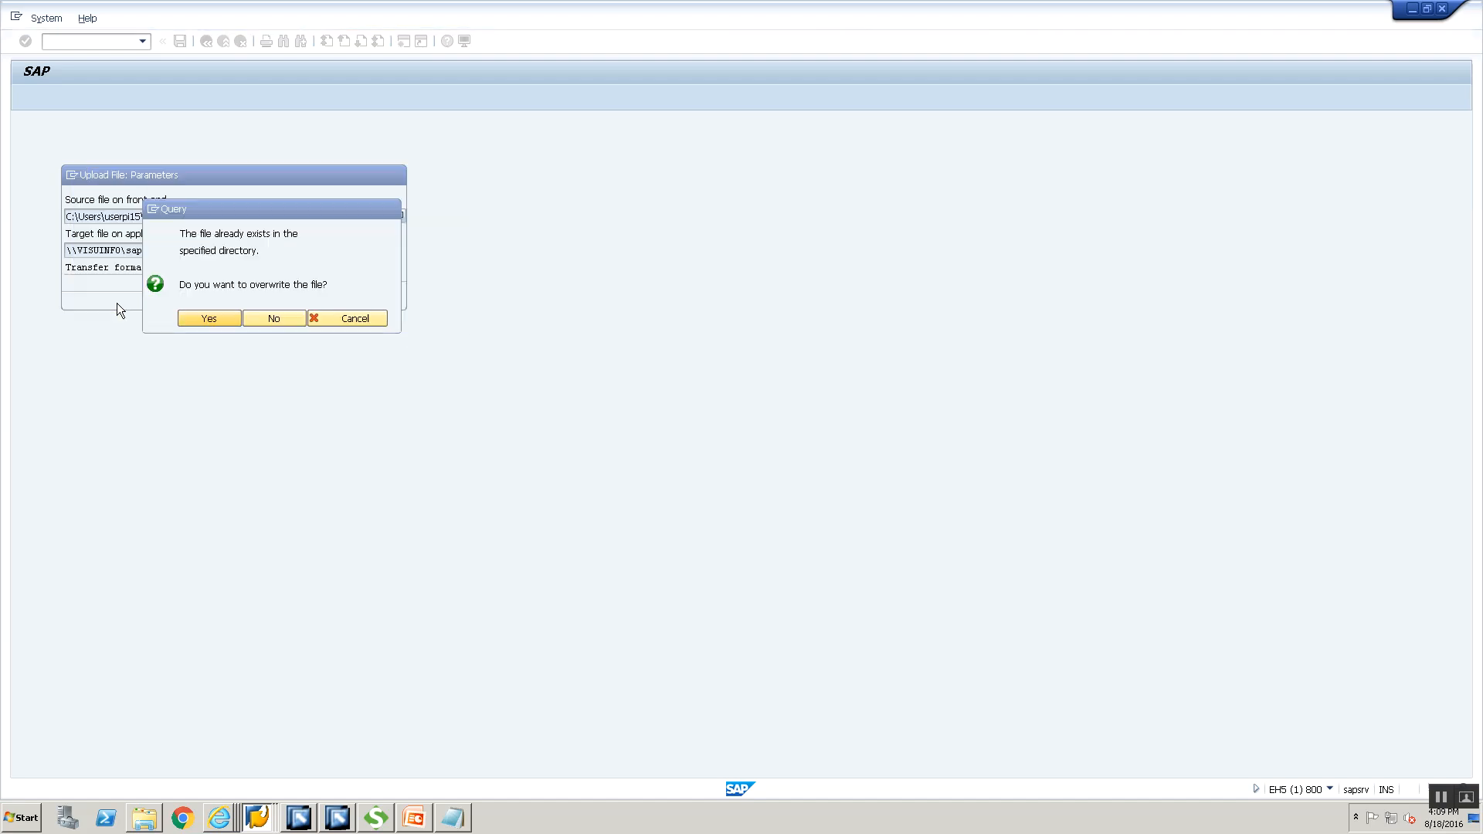
Step: Switch to the Communication Channel Monitor, restart the channel CC_File2File_ICO_FILE_SENDER_00, and refresh its processing details
click(220, 817)
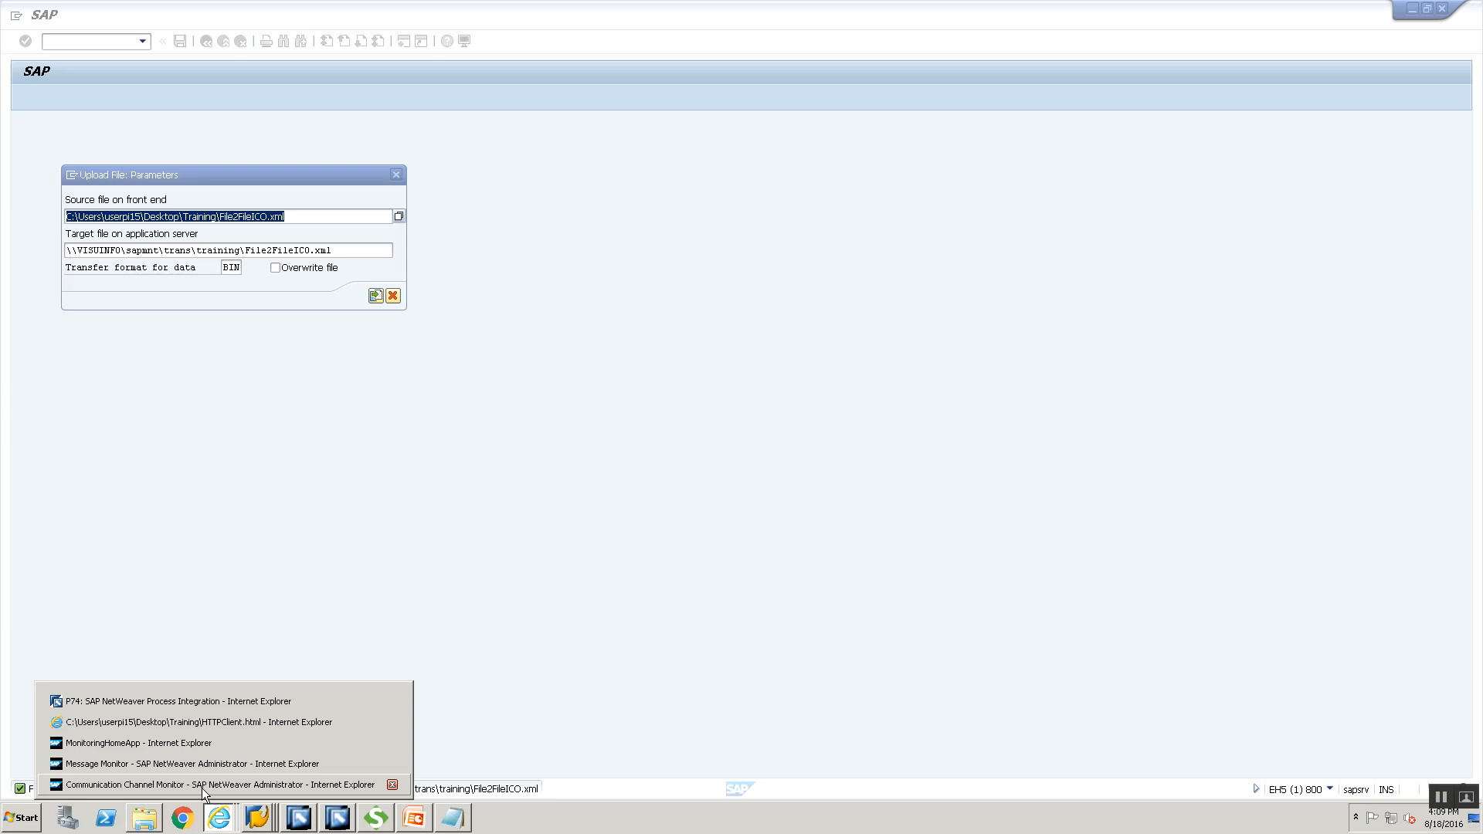
click(202, 786)
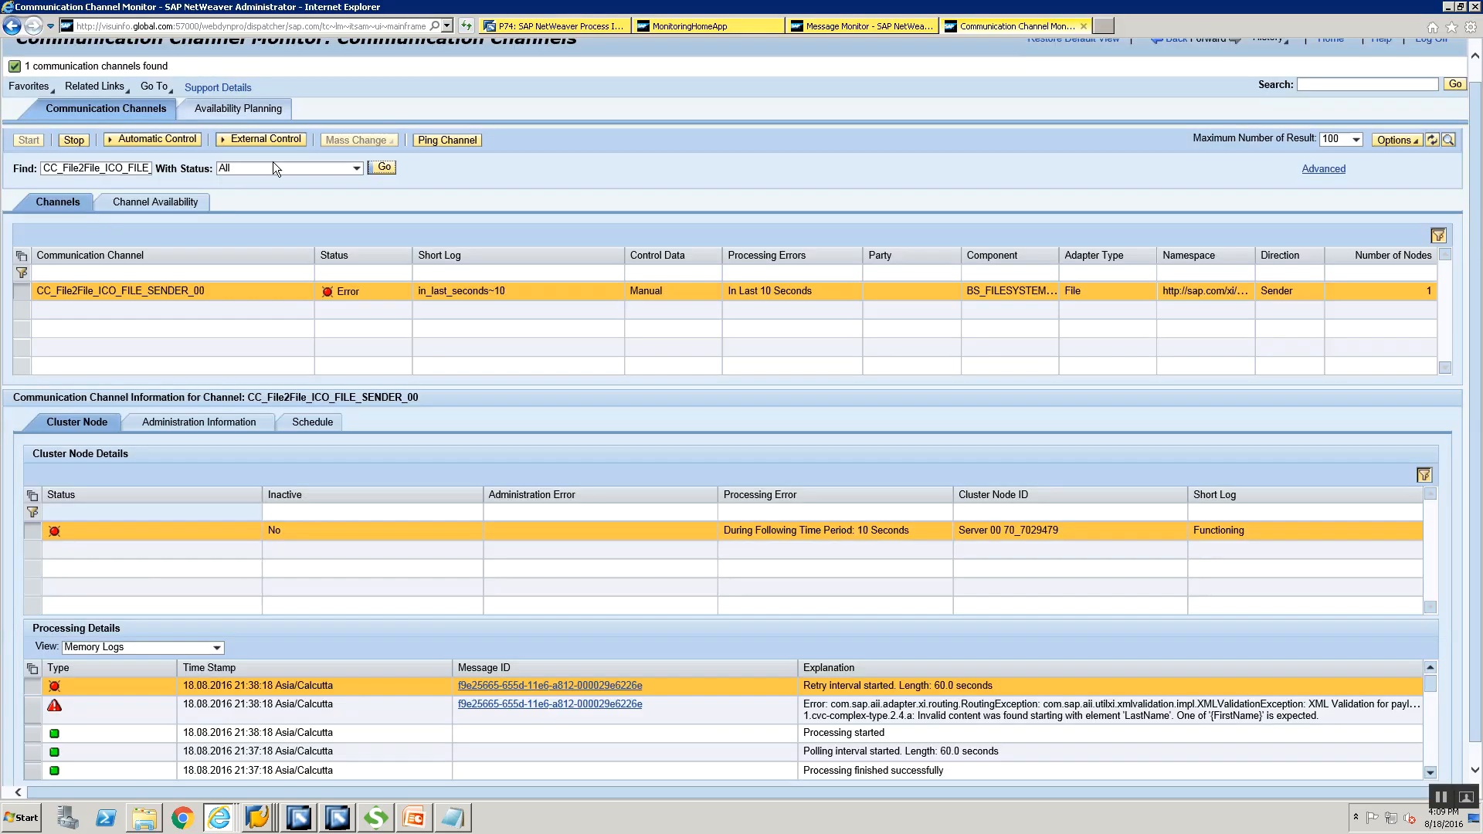
click(74, 141)
click(28, 151)
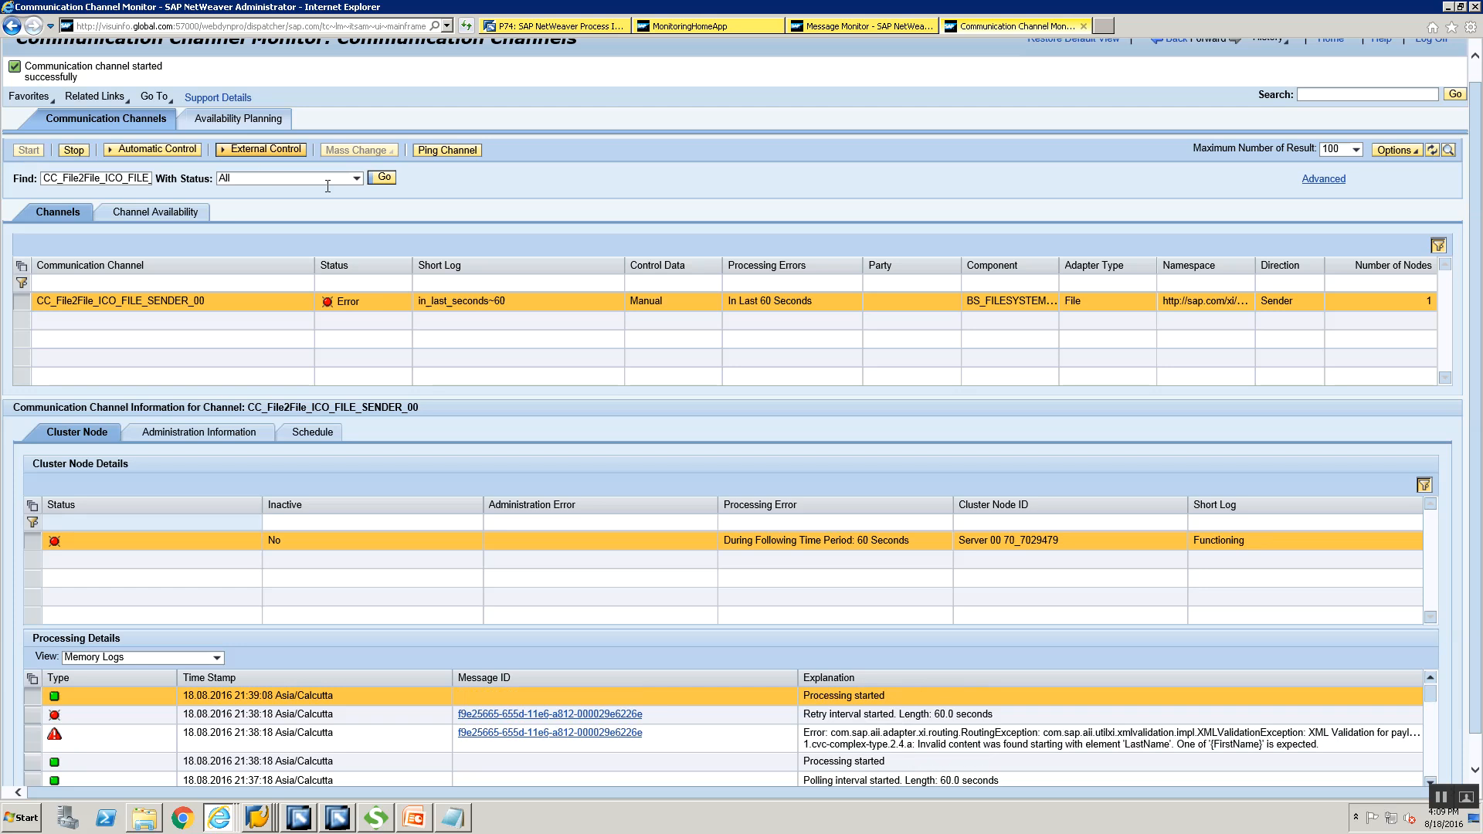
click(382, 178)
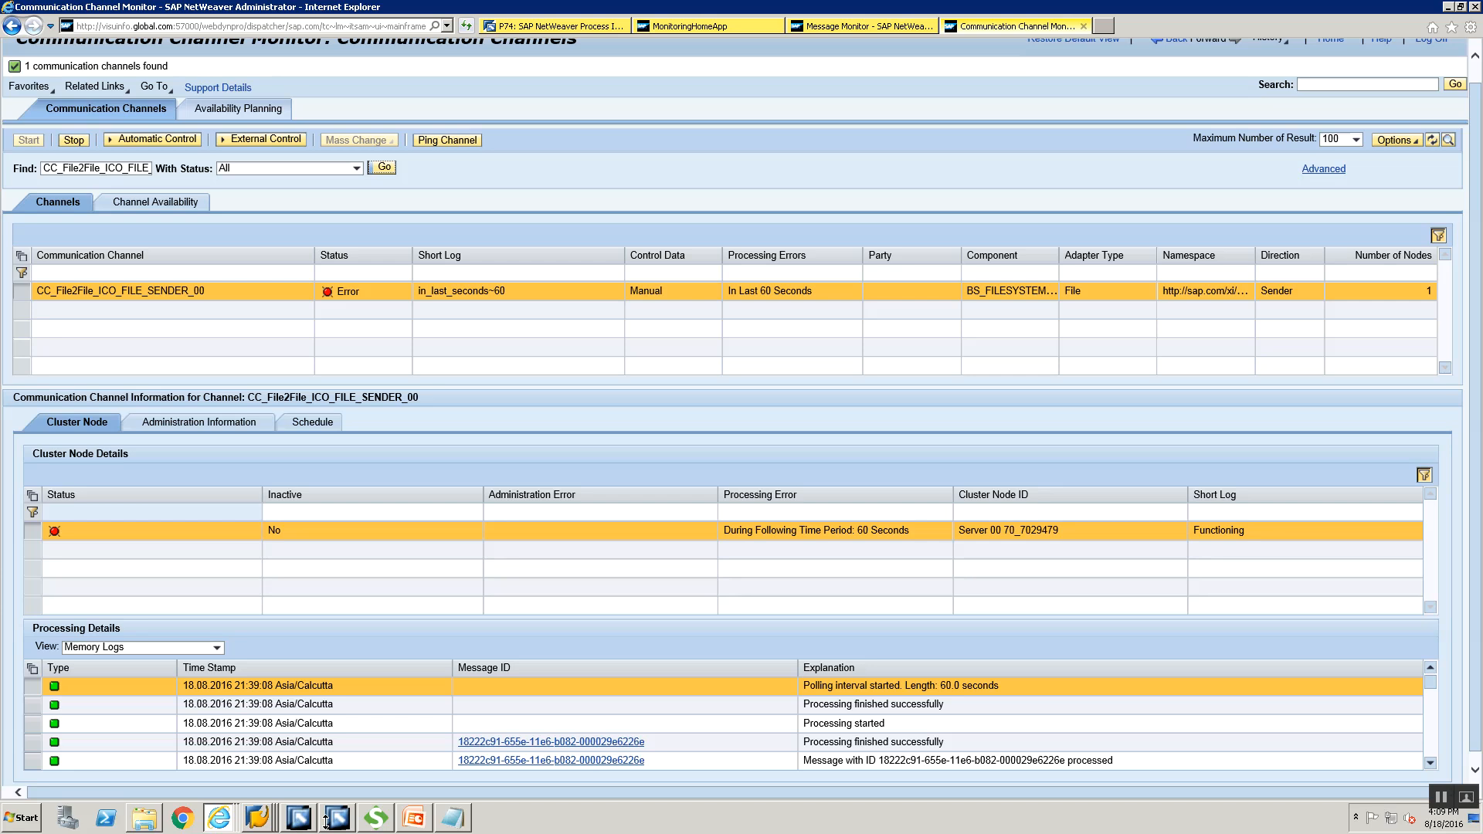
Step: Open the latest processed message from the sender channel's log and examine its message log for the sender and receiver validation entries
mouse_move(314, 817)
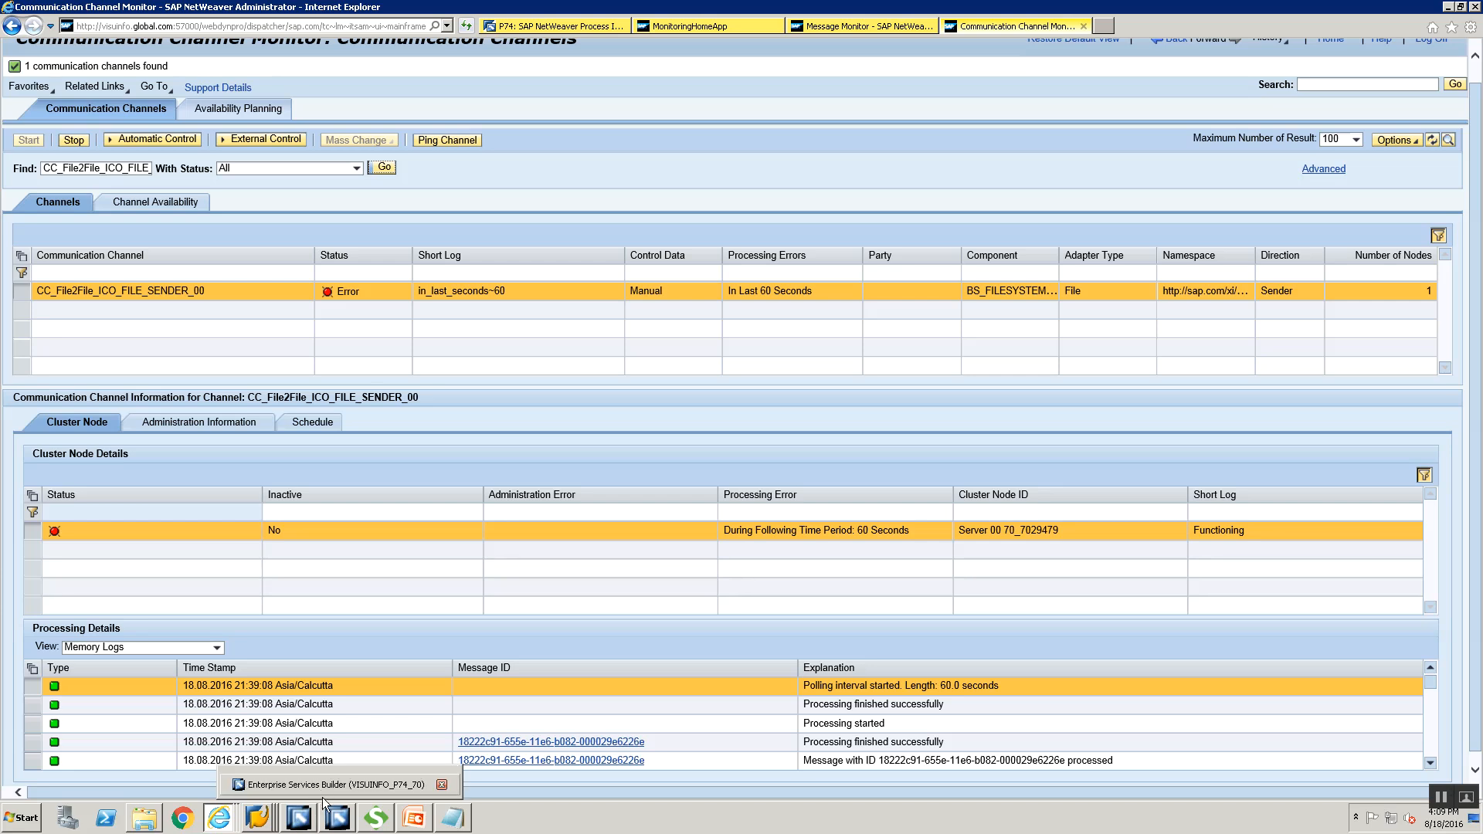
click(629, 742)
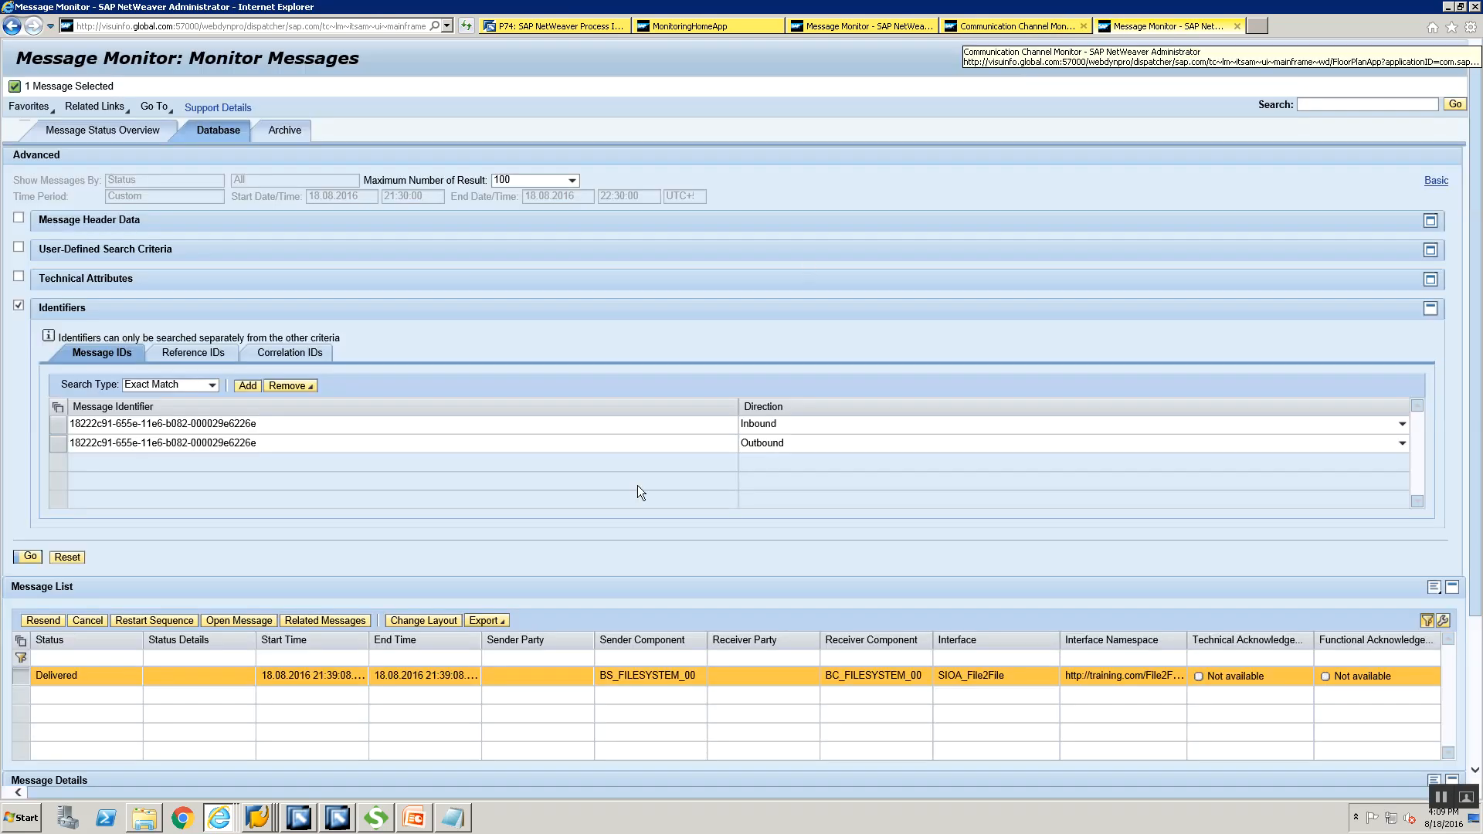
click(1478, 722)
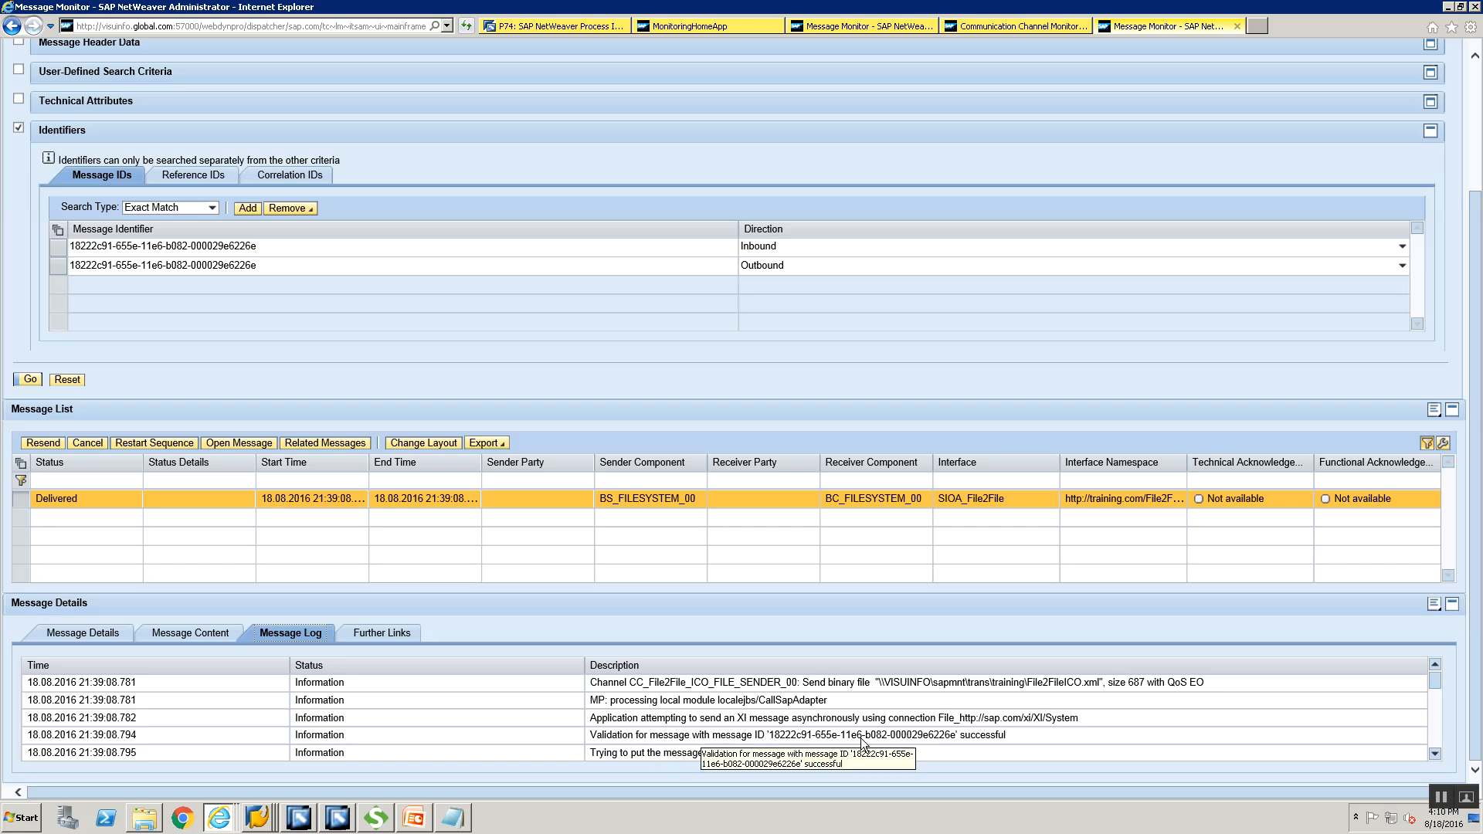
click(1434, 729)
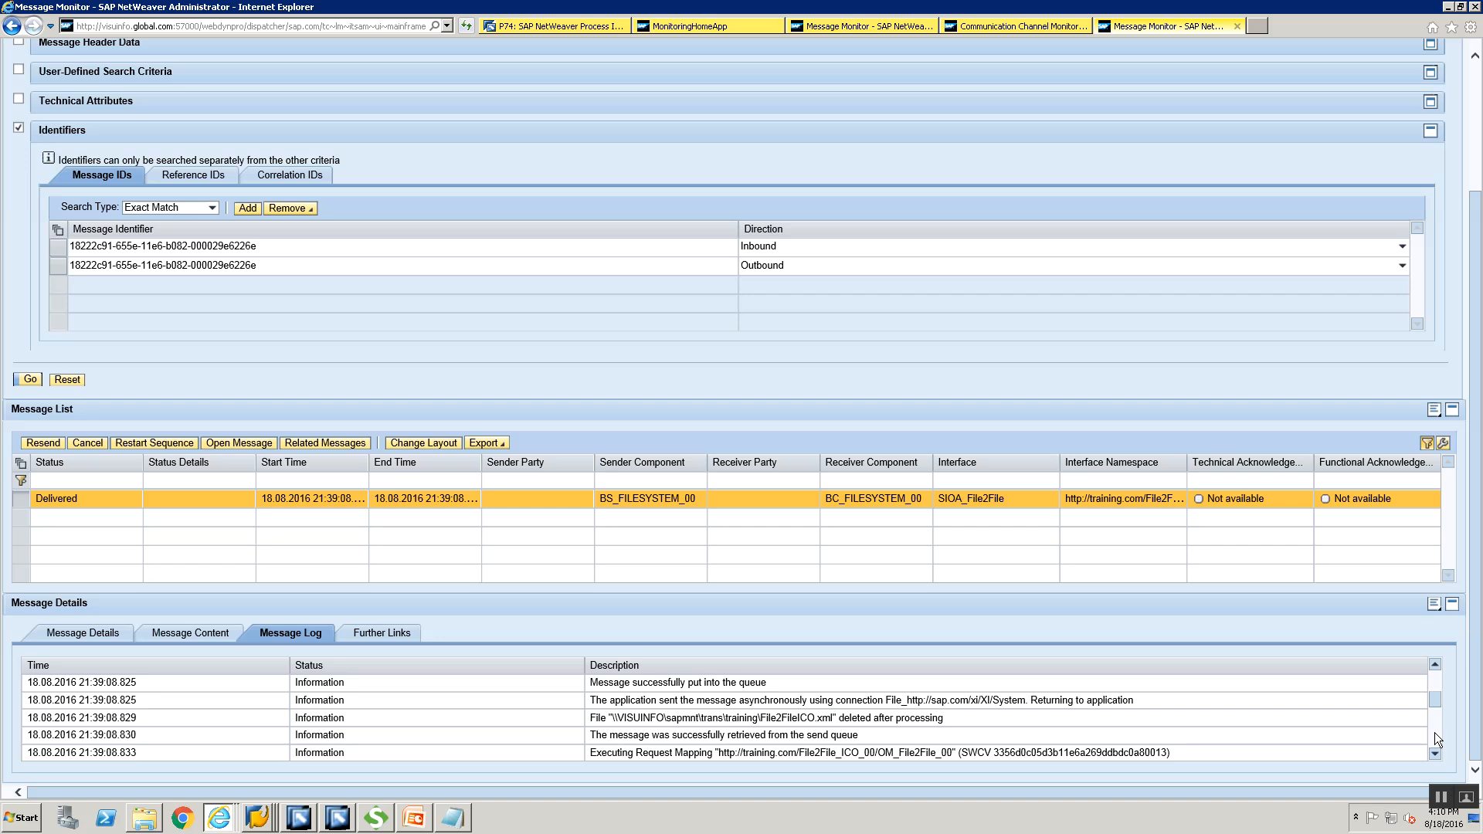
scroll(757, 760, down, 2)
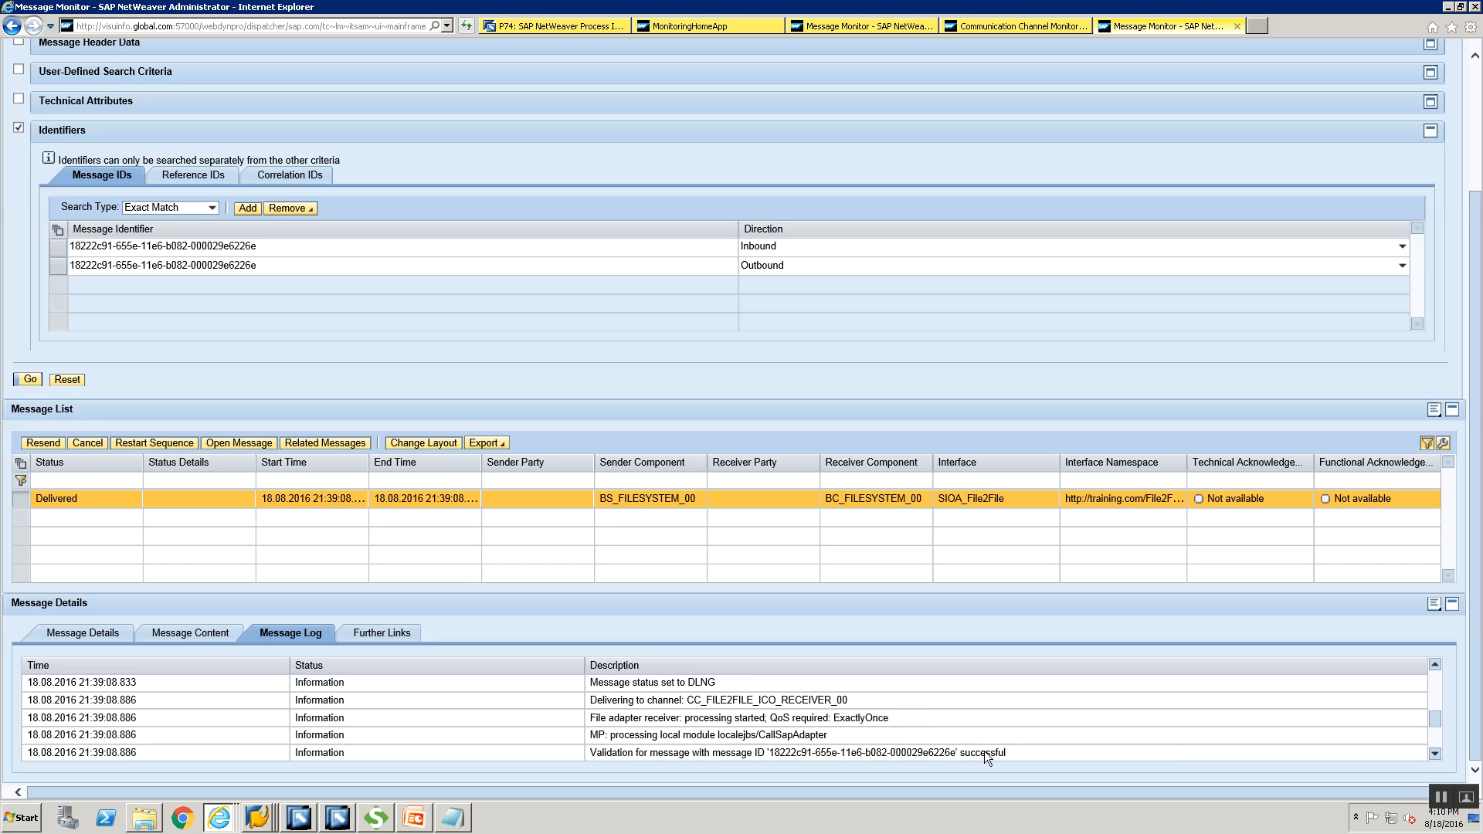
click(309, 817)
click(302, 820)
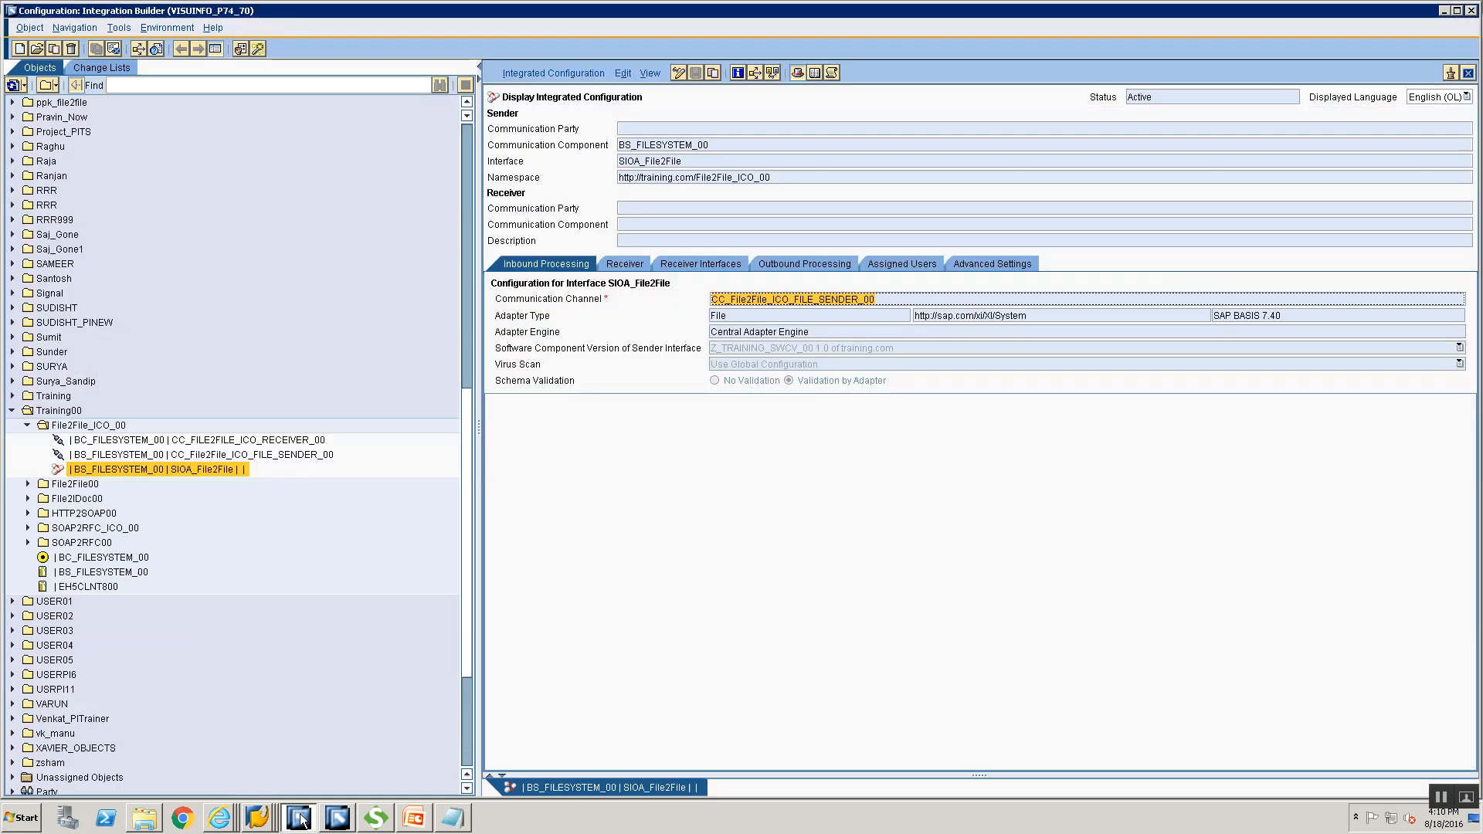
click(336, 817)
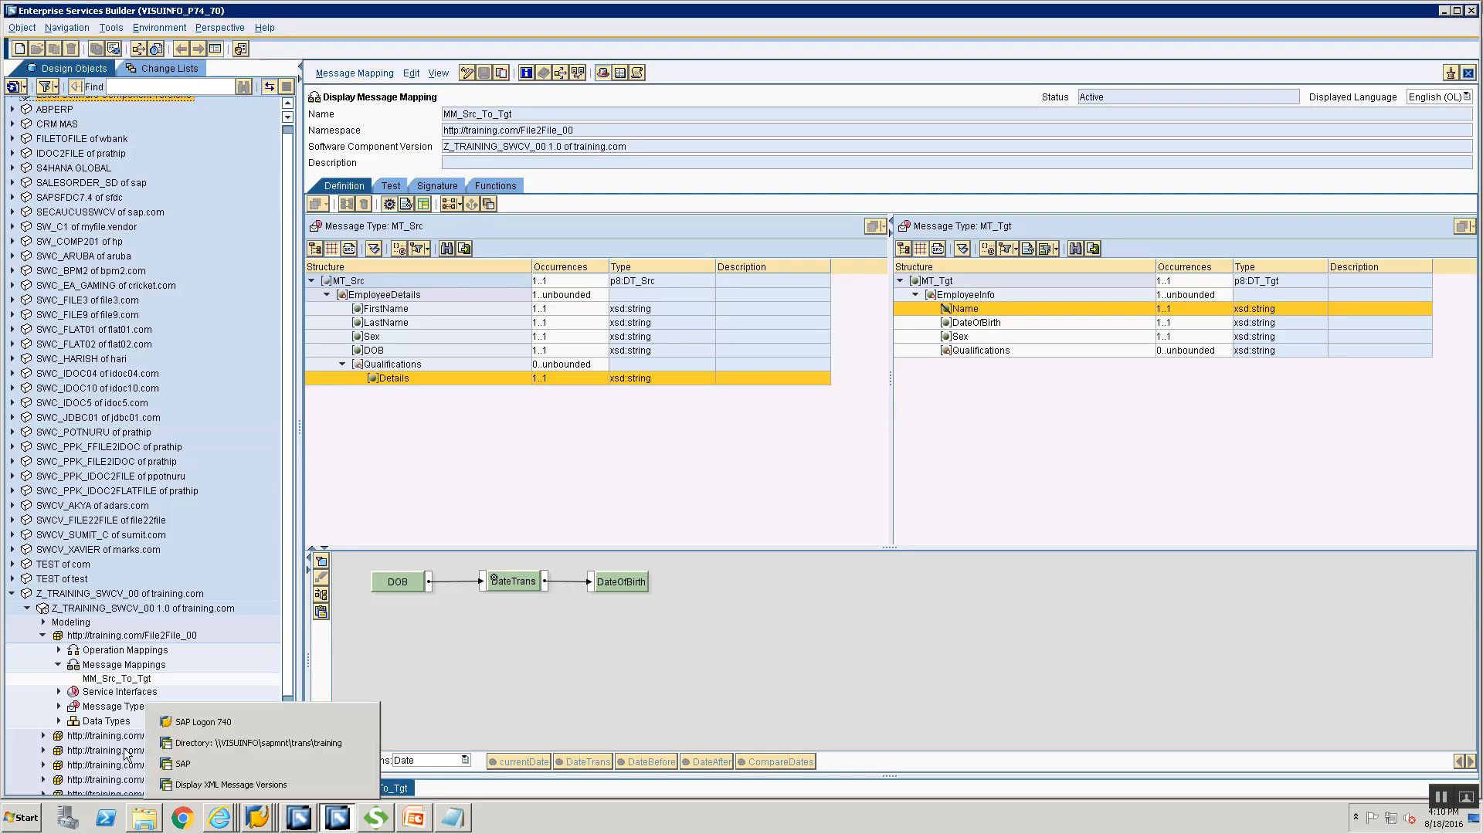
click(42, 635)
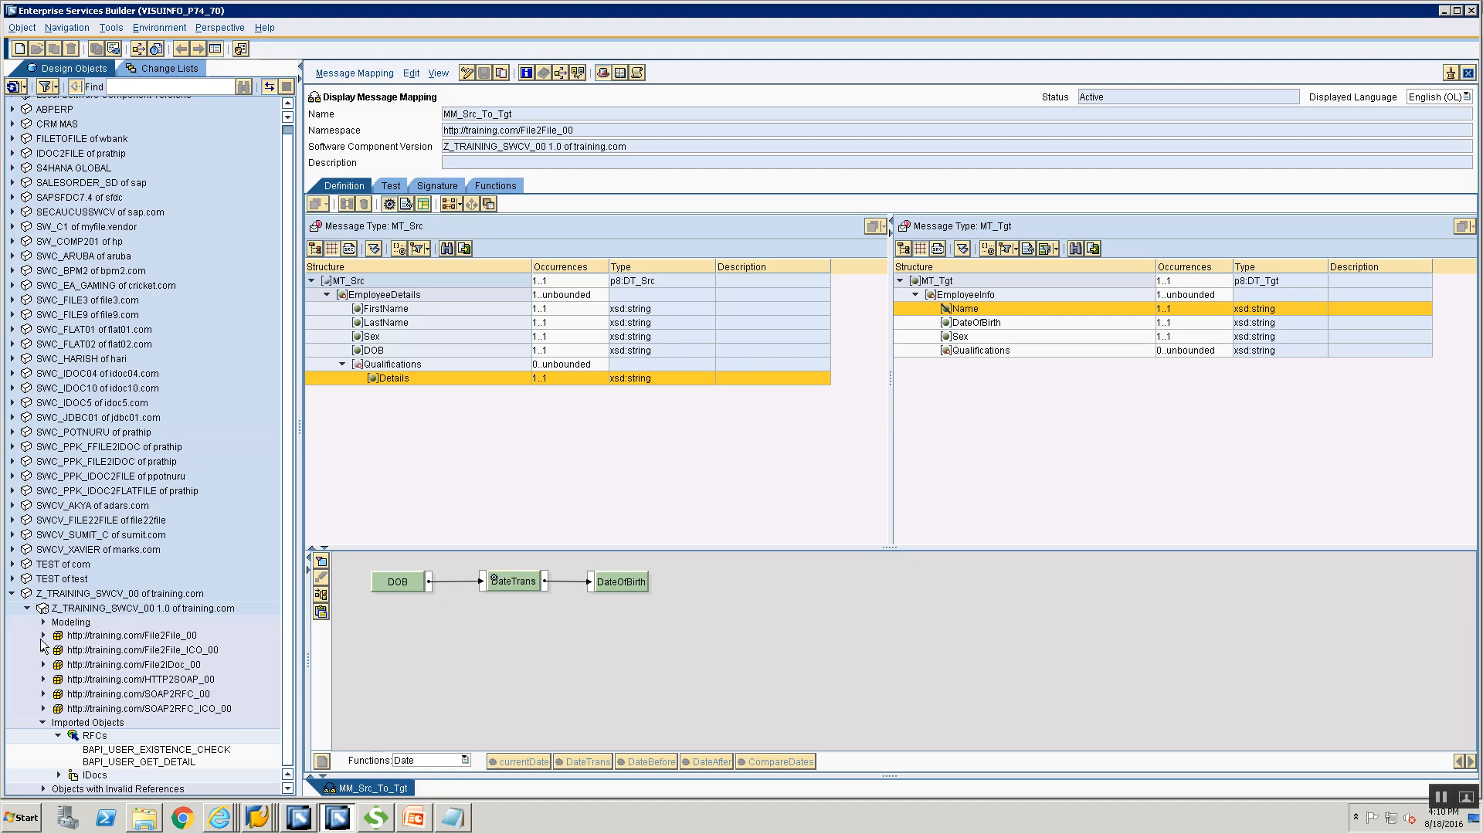
click(43, 650)
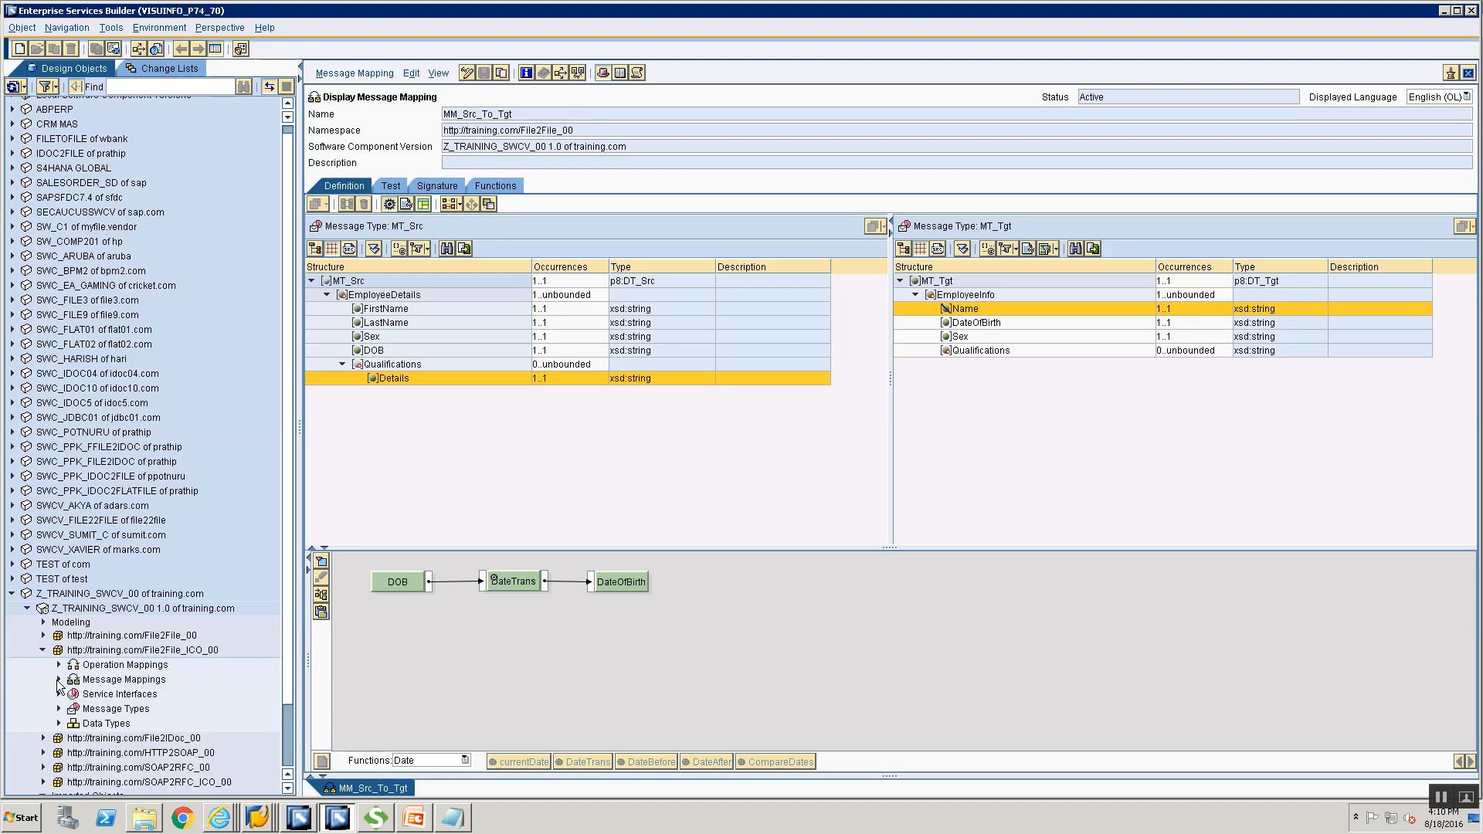
click(60, 681)
double_click(108, 693)
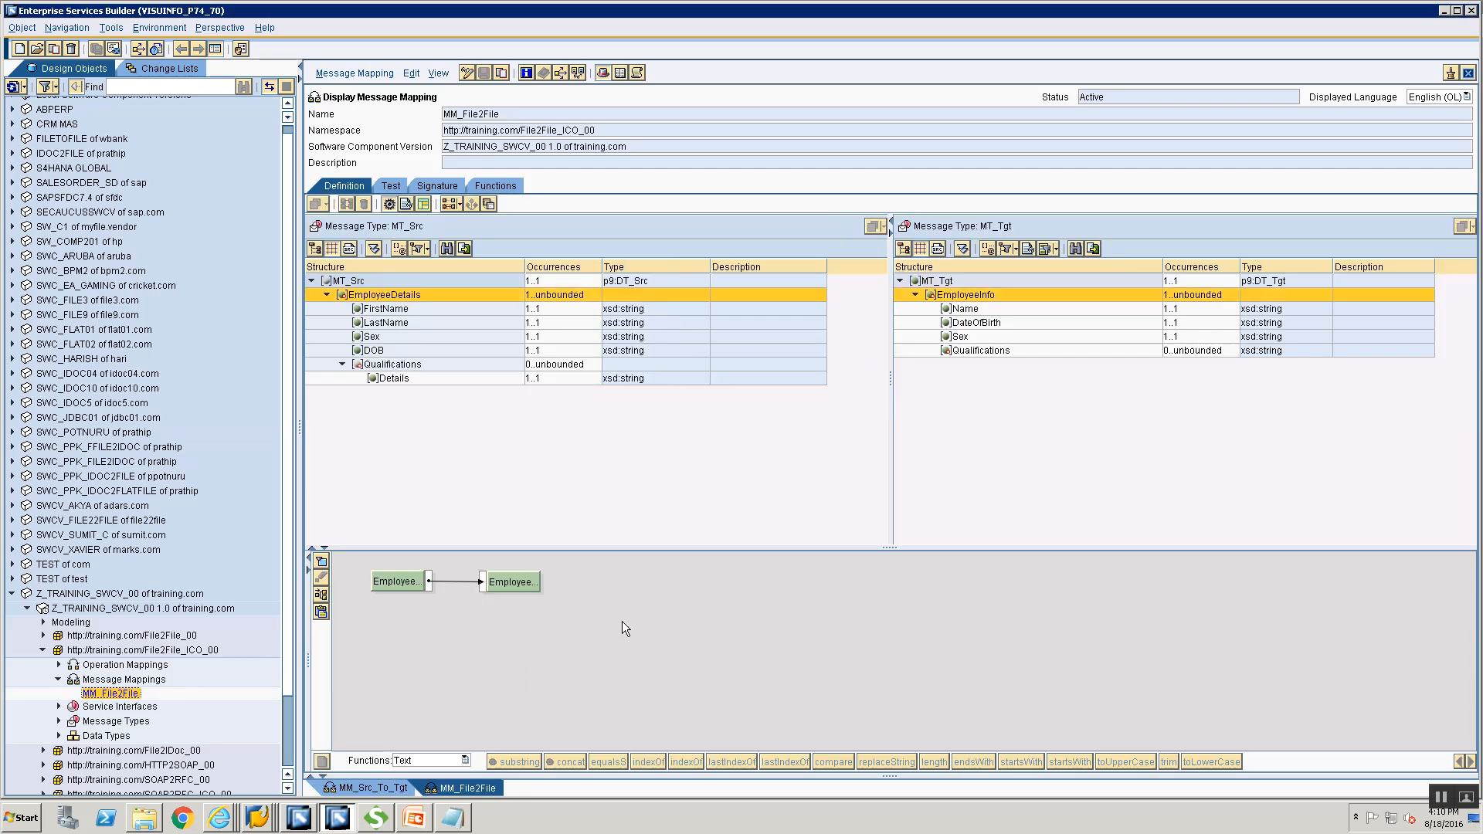
Step: Switch the message mapping MM_File2File to edit mode, disable the target field Name under EmployeeInfo, and save the mapping
click(469, 74)
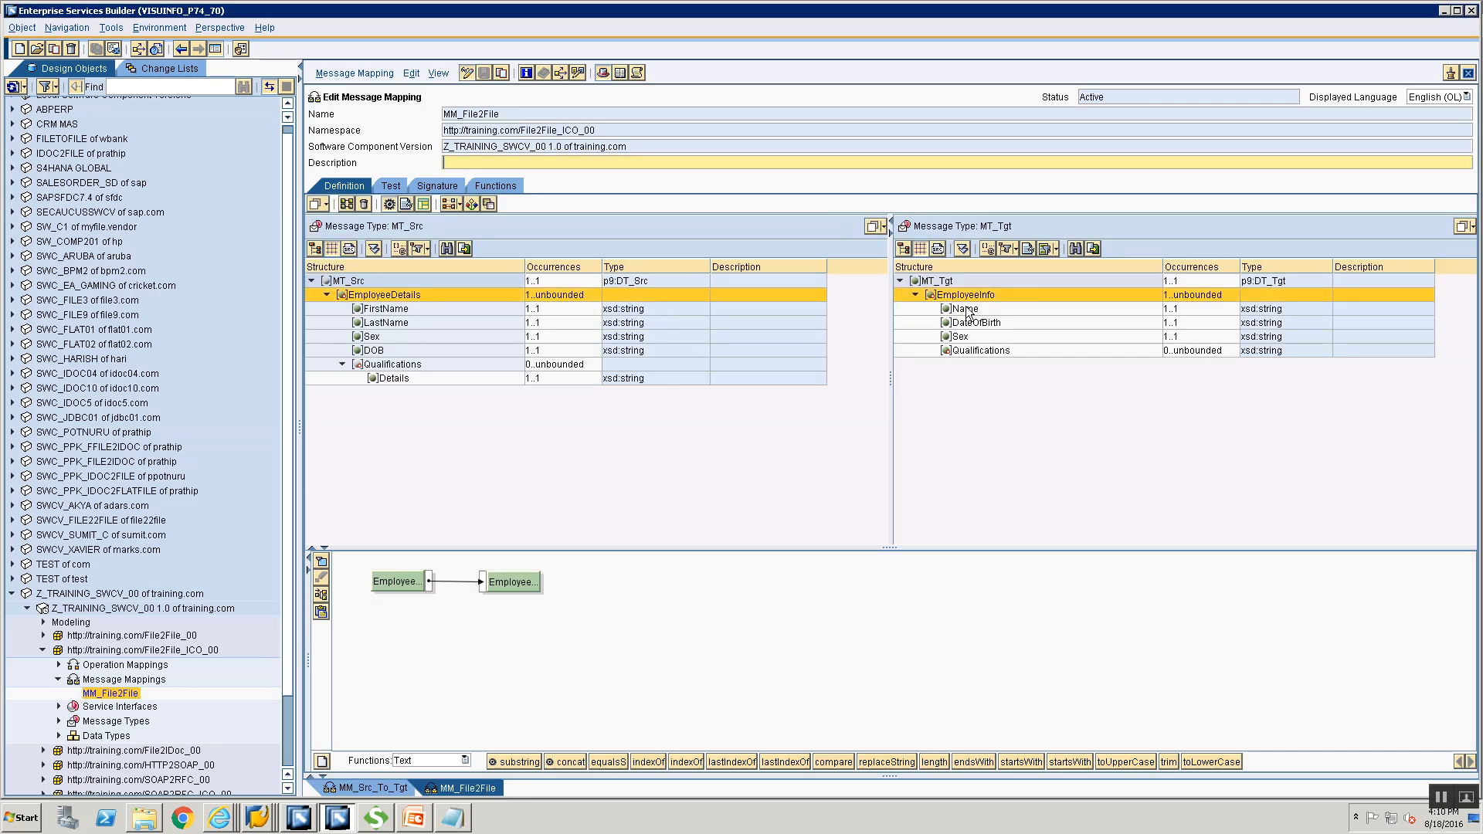
click(966, 307)
right_click(966, 307)
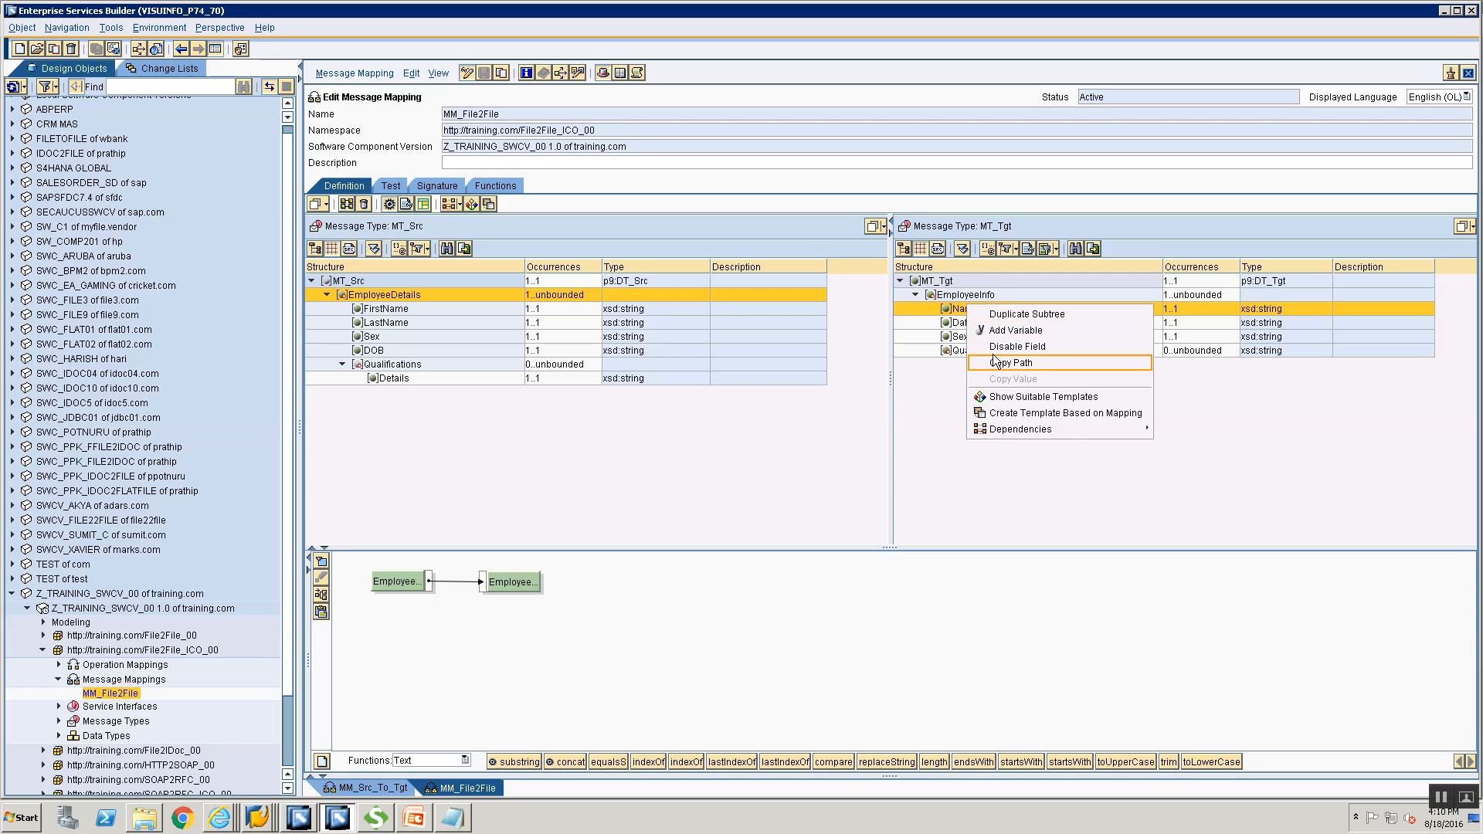
click(995, 346)
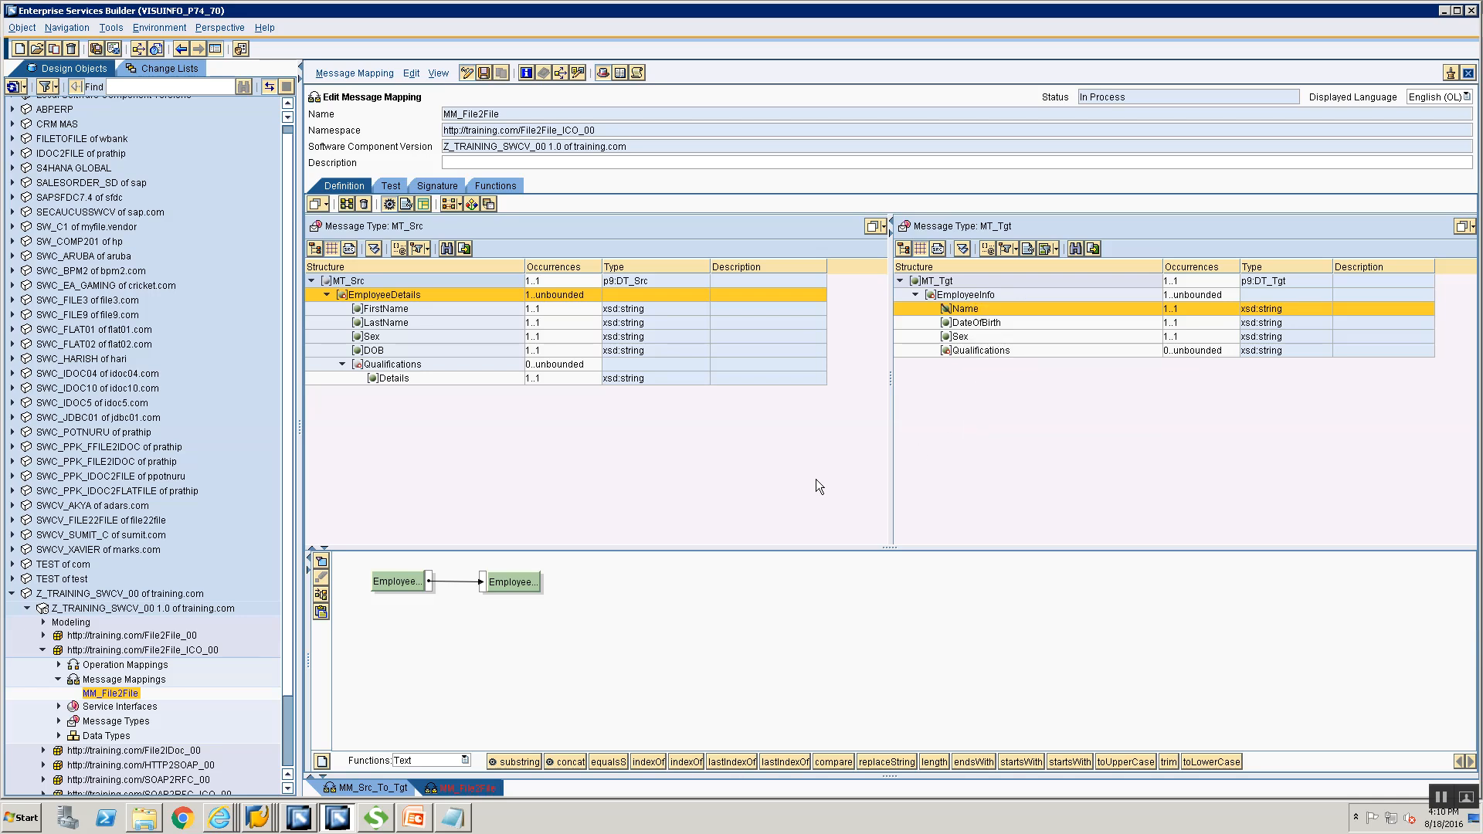
key(ctrl+s)
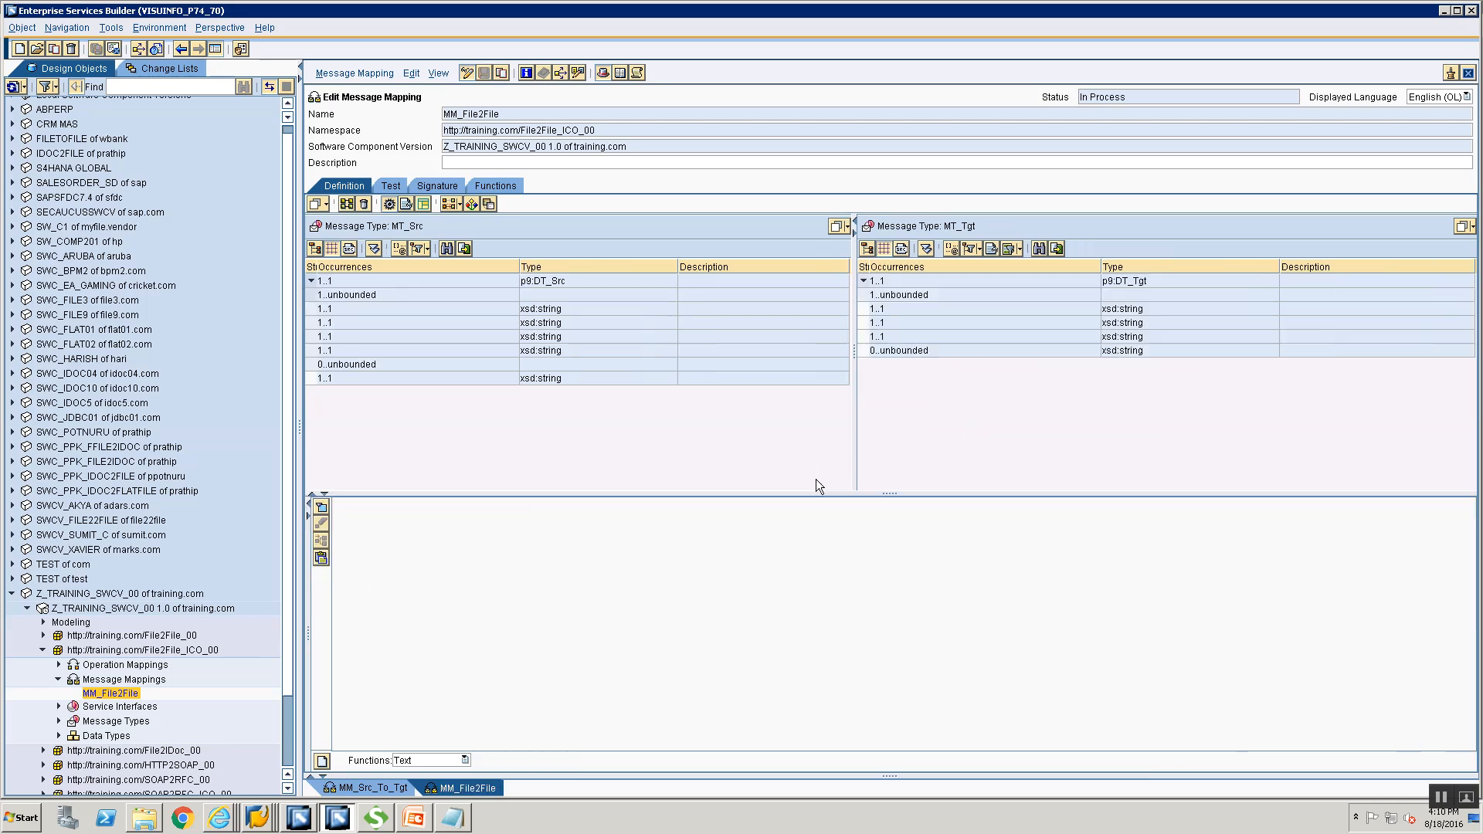
Step: Activate the standard change list containing the message mapping MM_File2File
click(352, 75)
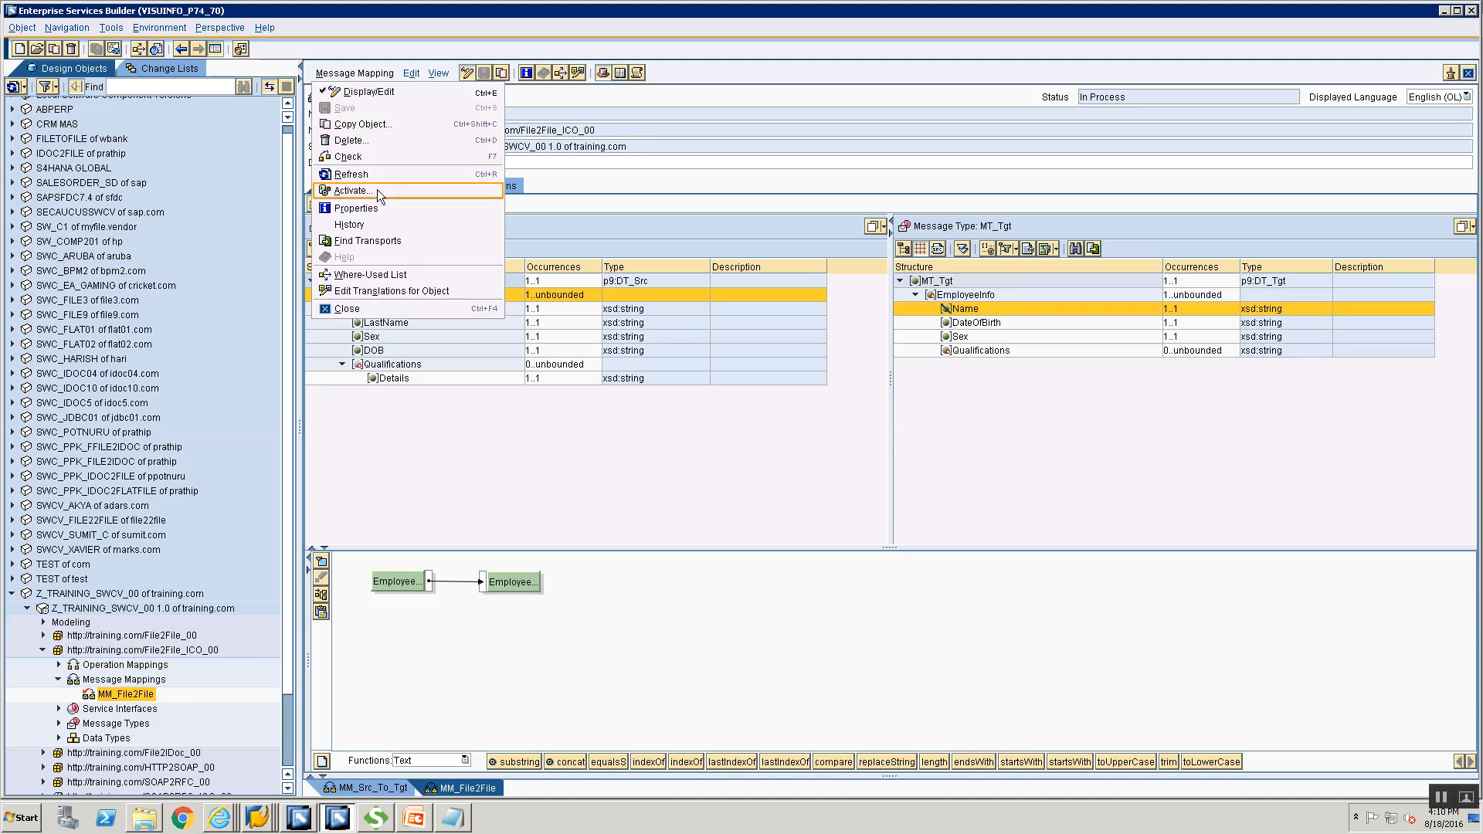
click(376, 189)
click(582, 558)
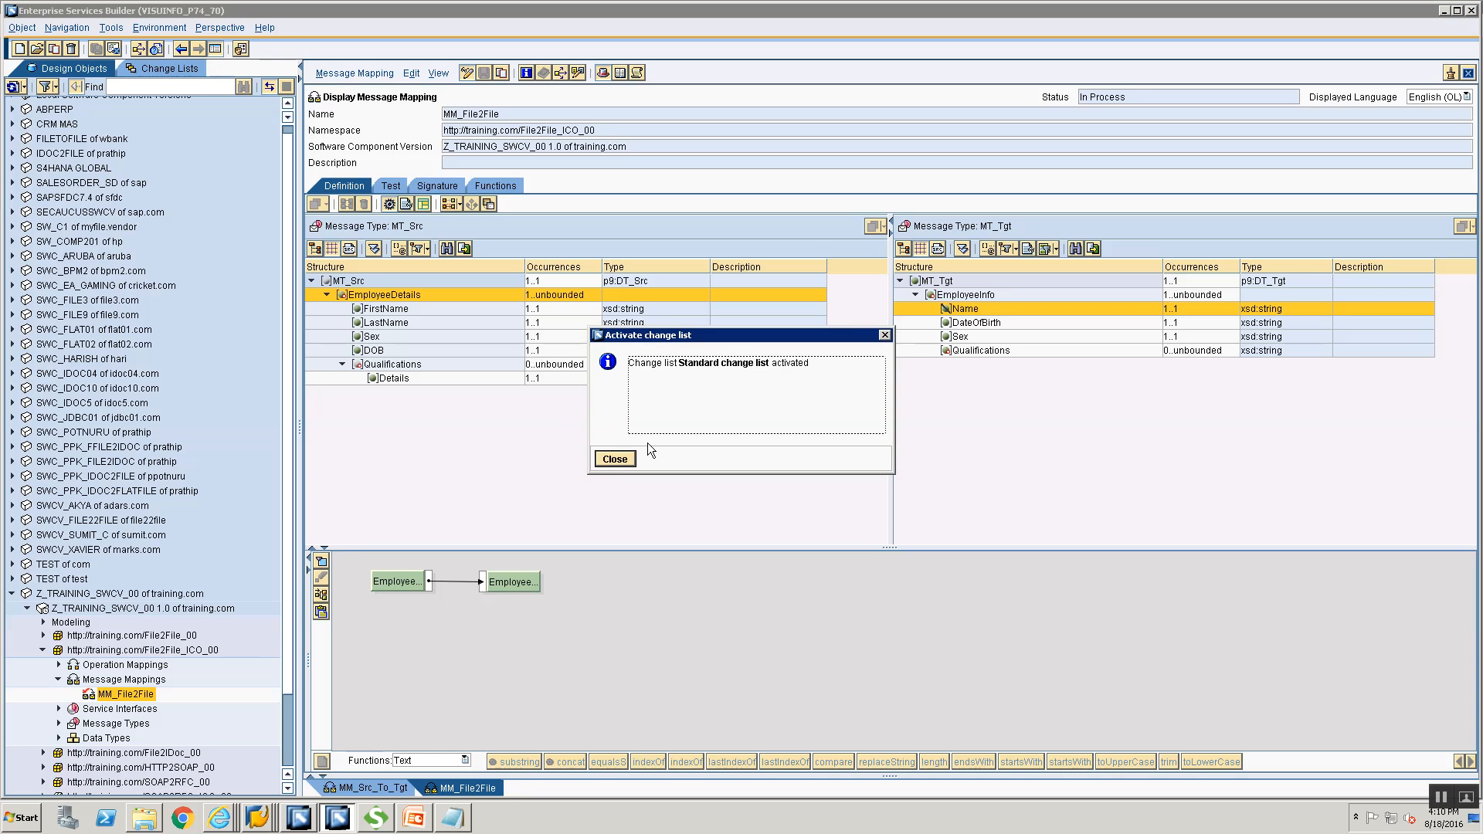
click(614, 459)
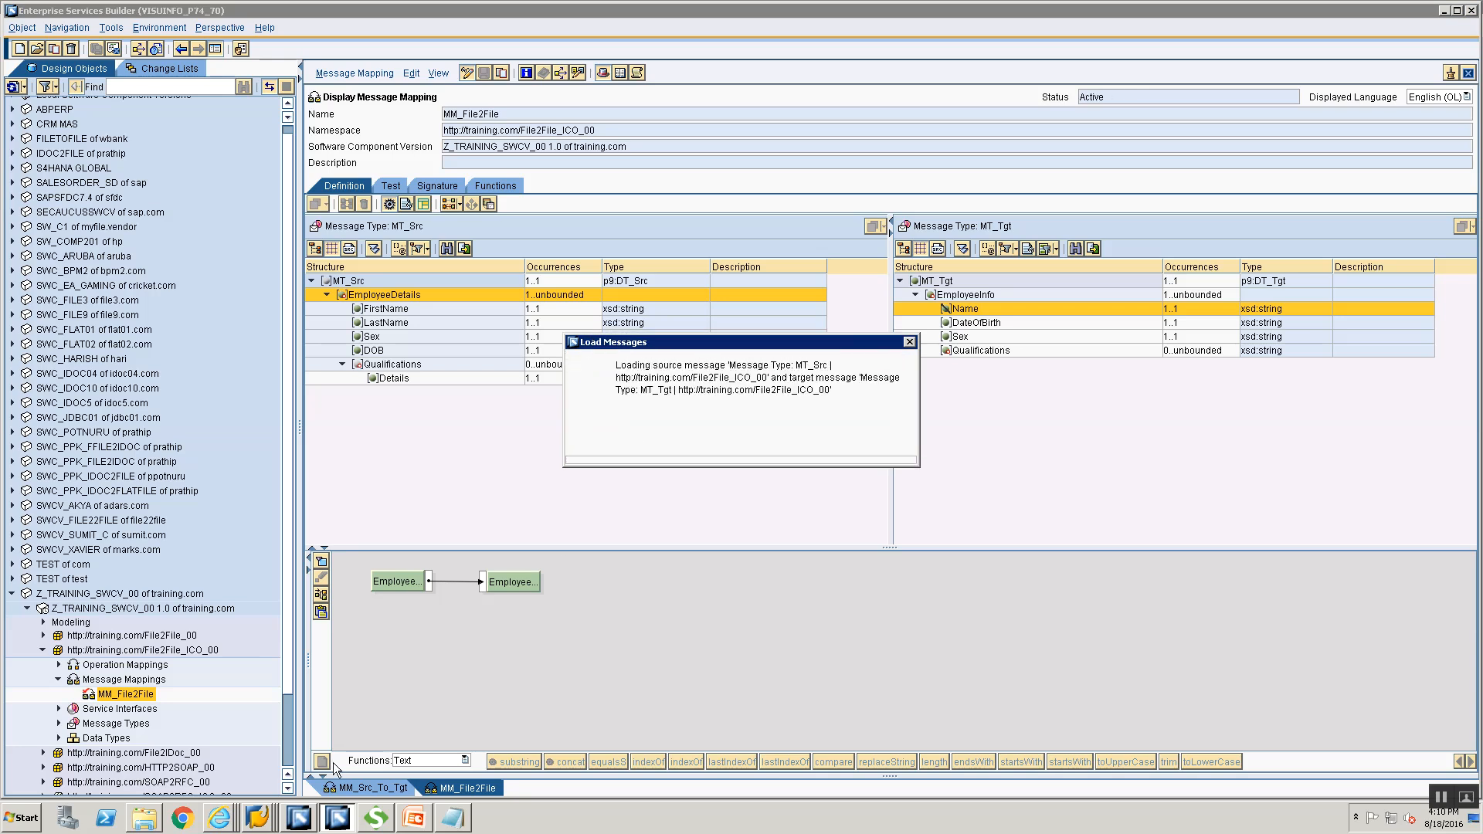
Step: Switch to SAP GUI, refresh the training directory listing, and upload File2FileICO.xml in BIN format to the application server
right_click(255, 818)
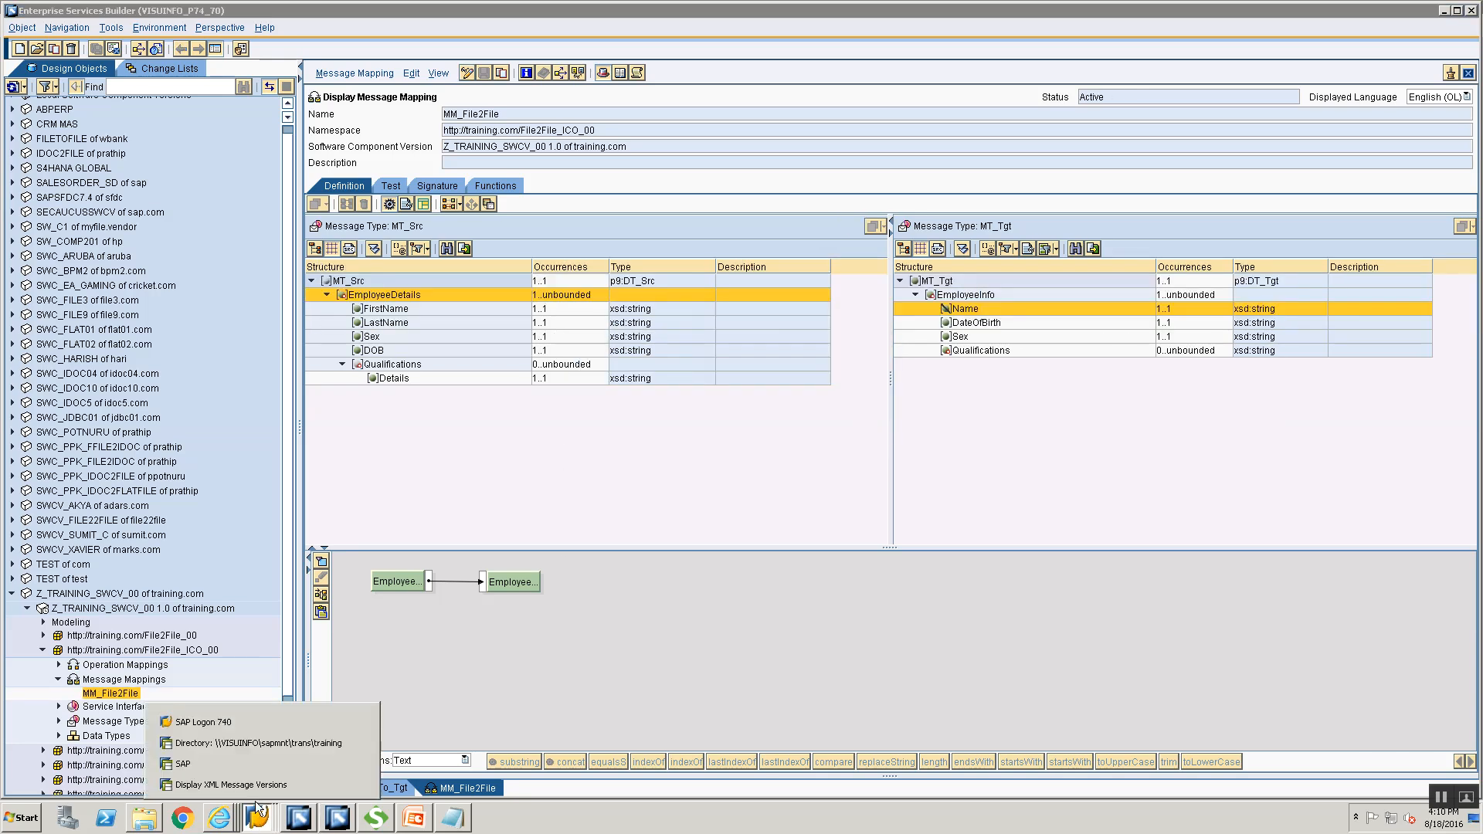
click(261, 741)
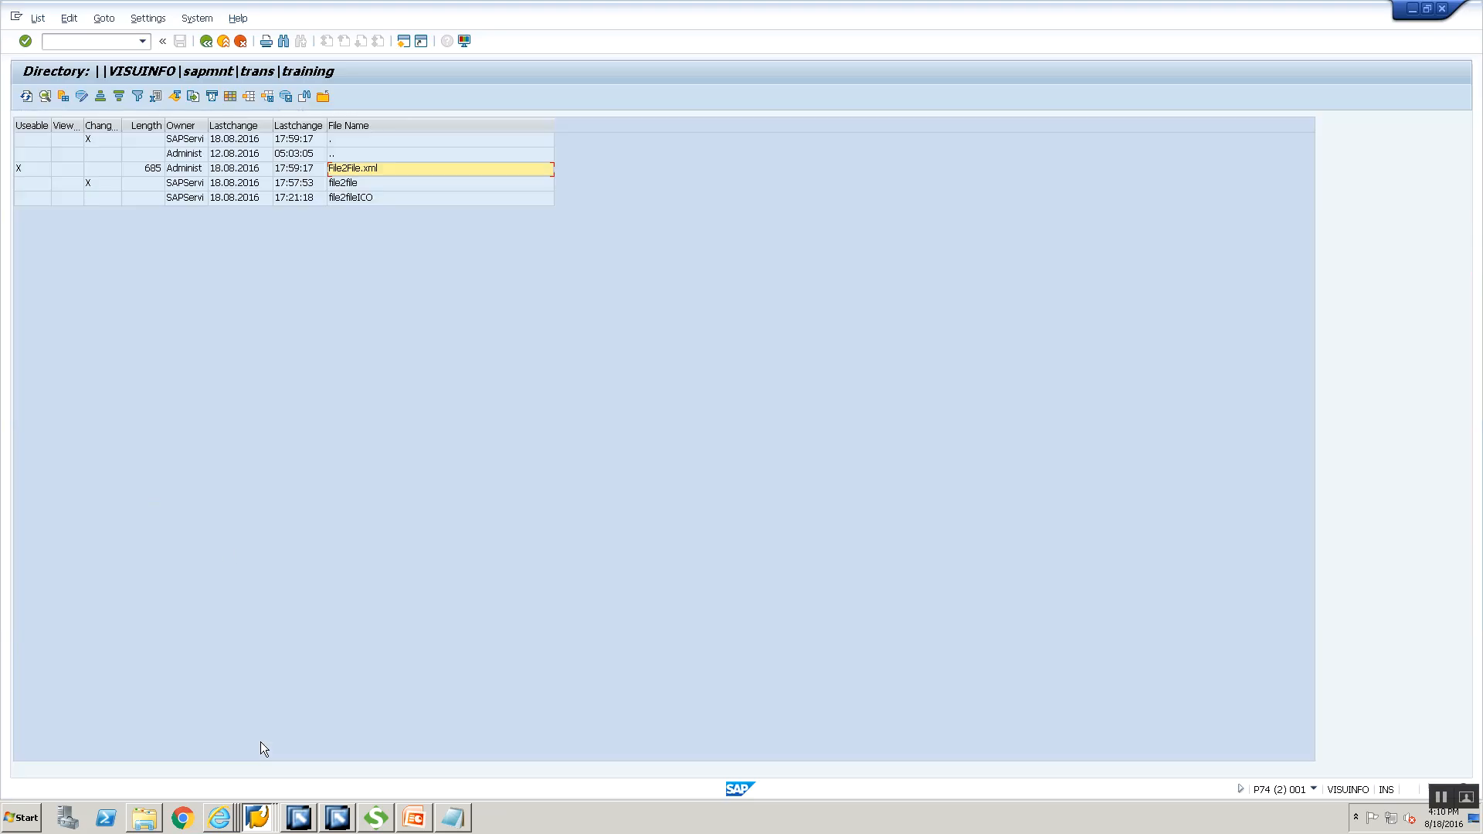
click(27, 96)
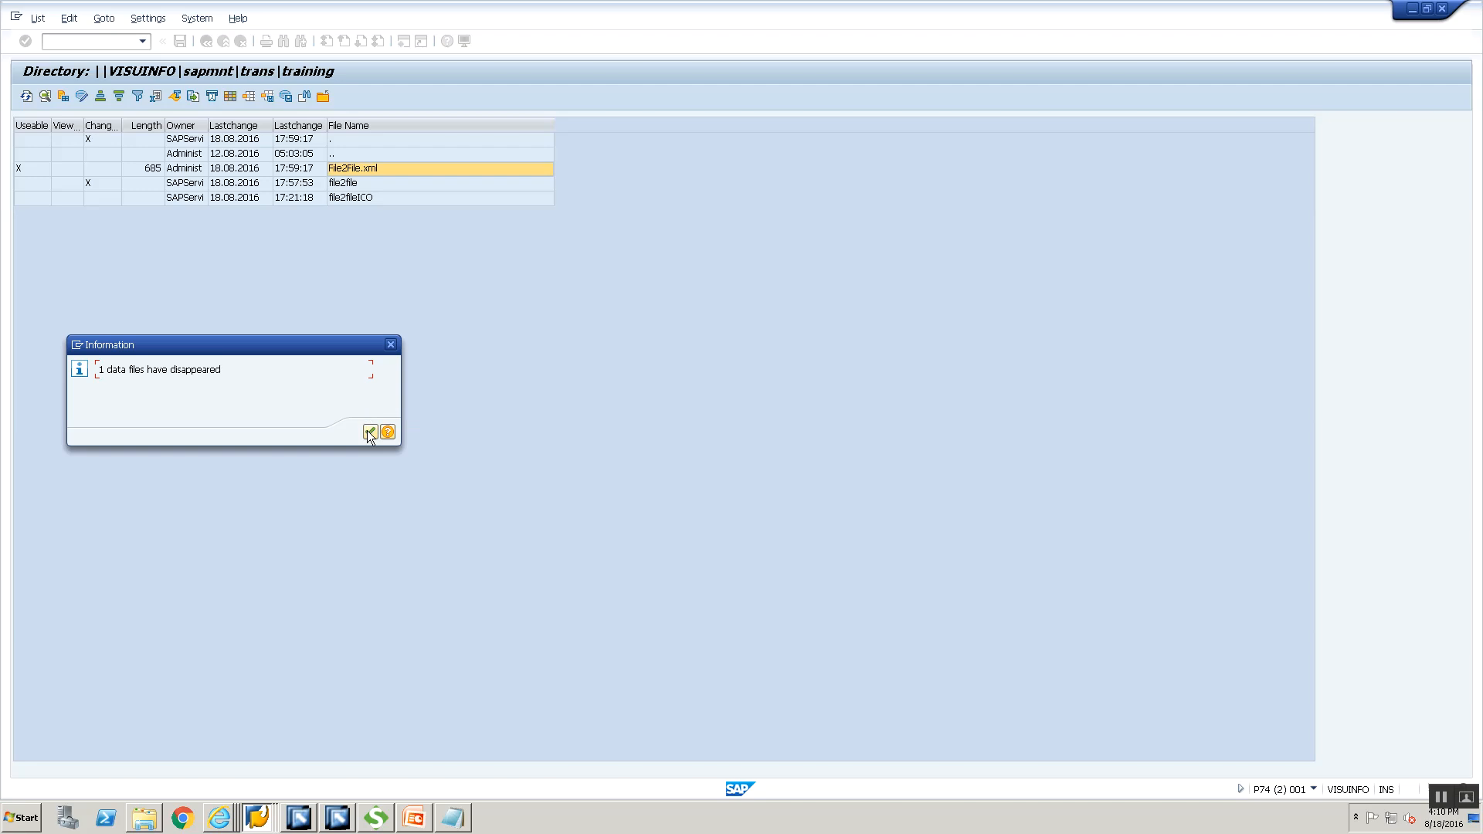
click(261, 816)
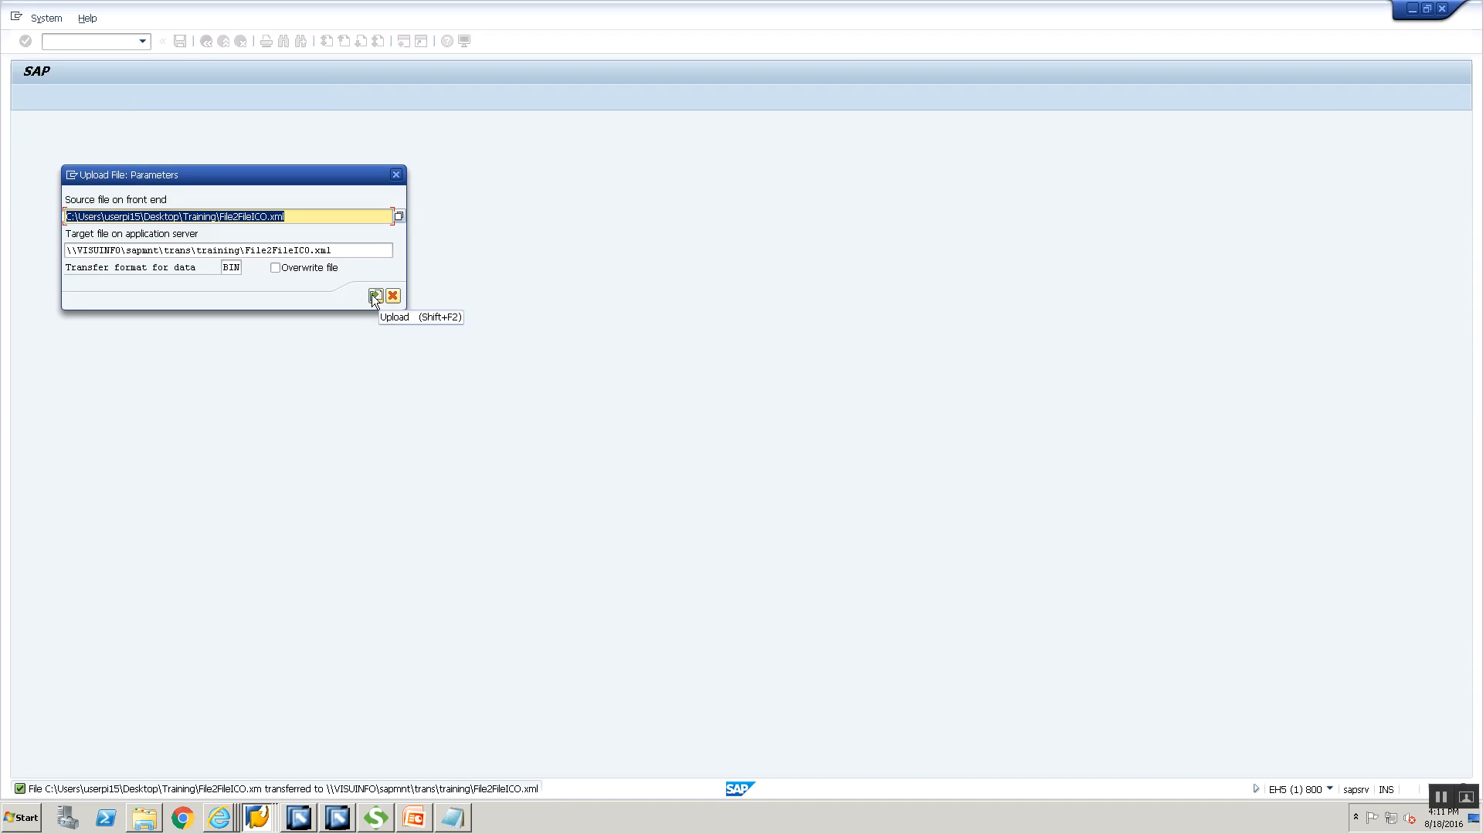
click(374, 296)
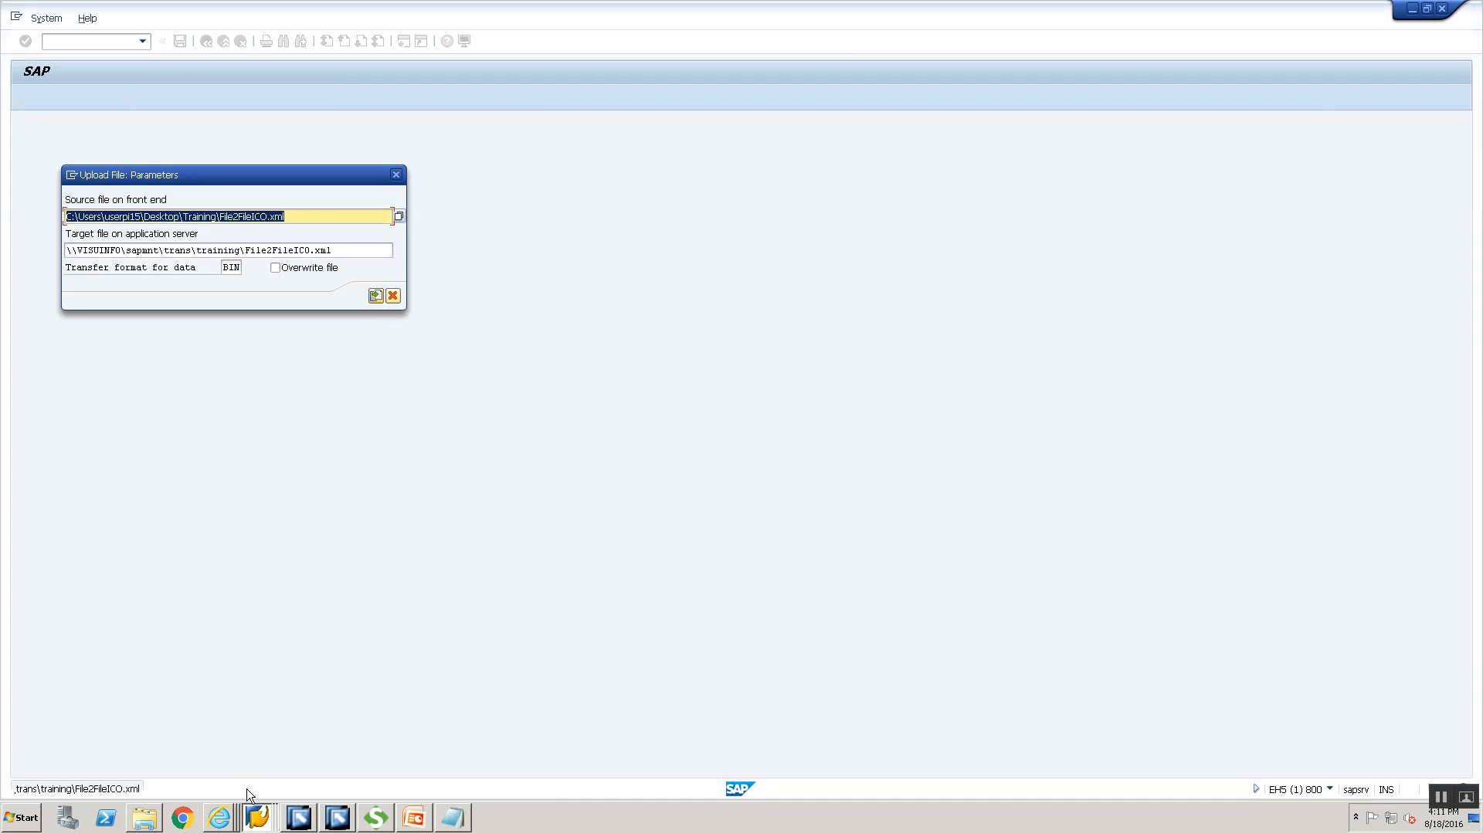
Step: Switch to the Communication Channel Monitor, refresh the channel CC_File2File_ICO_FILE_SENDER_00, and restart it
mouse_move(220, 817)
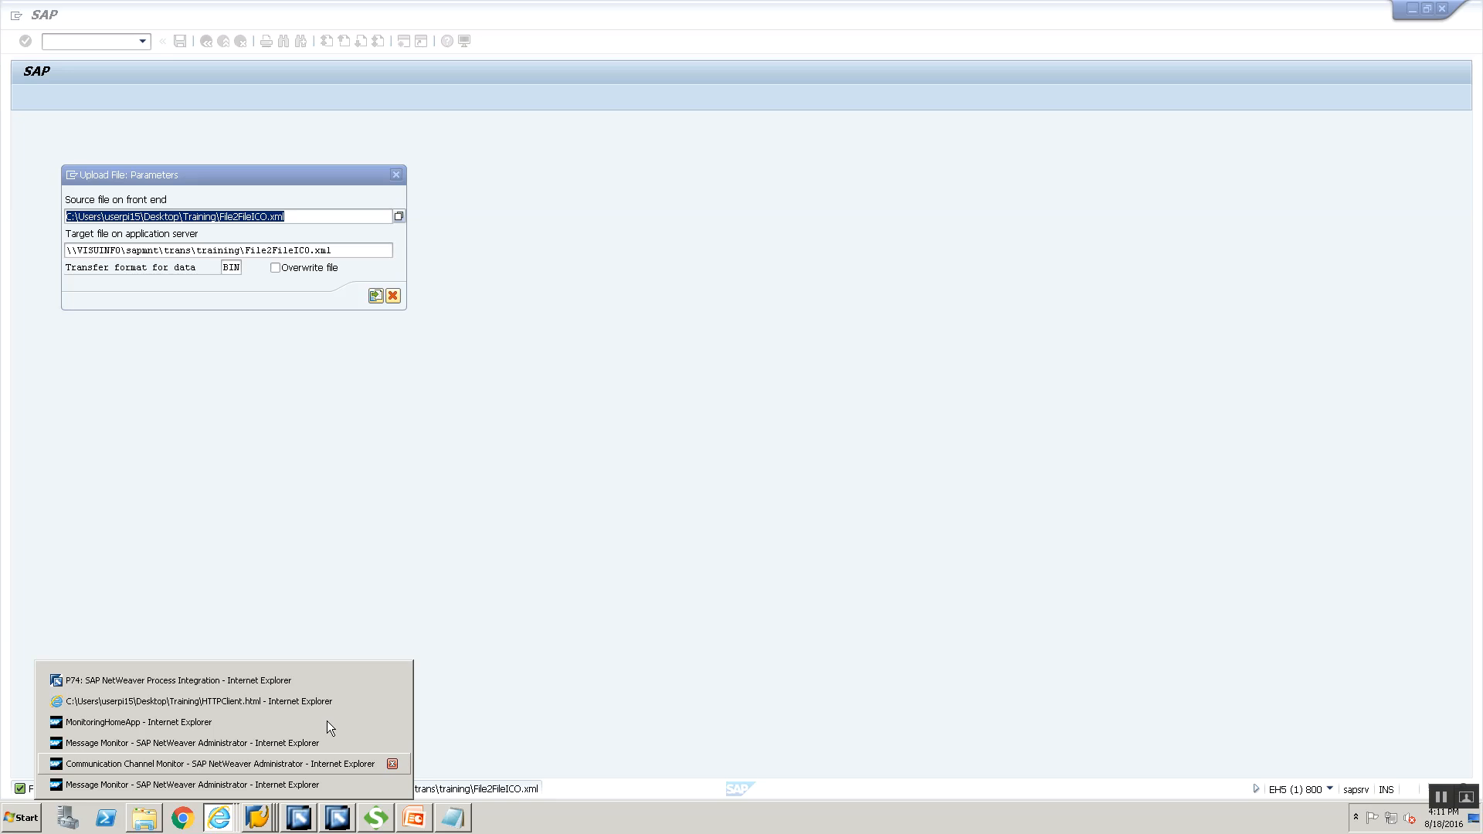
click(301, 764)
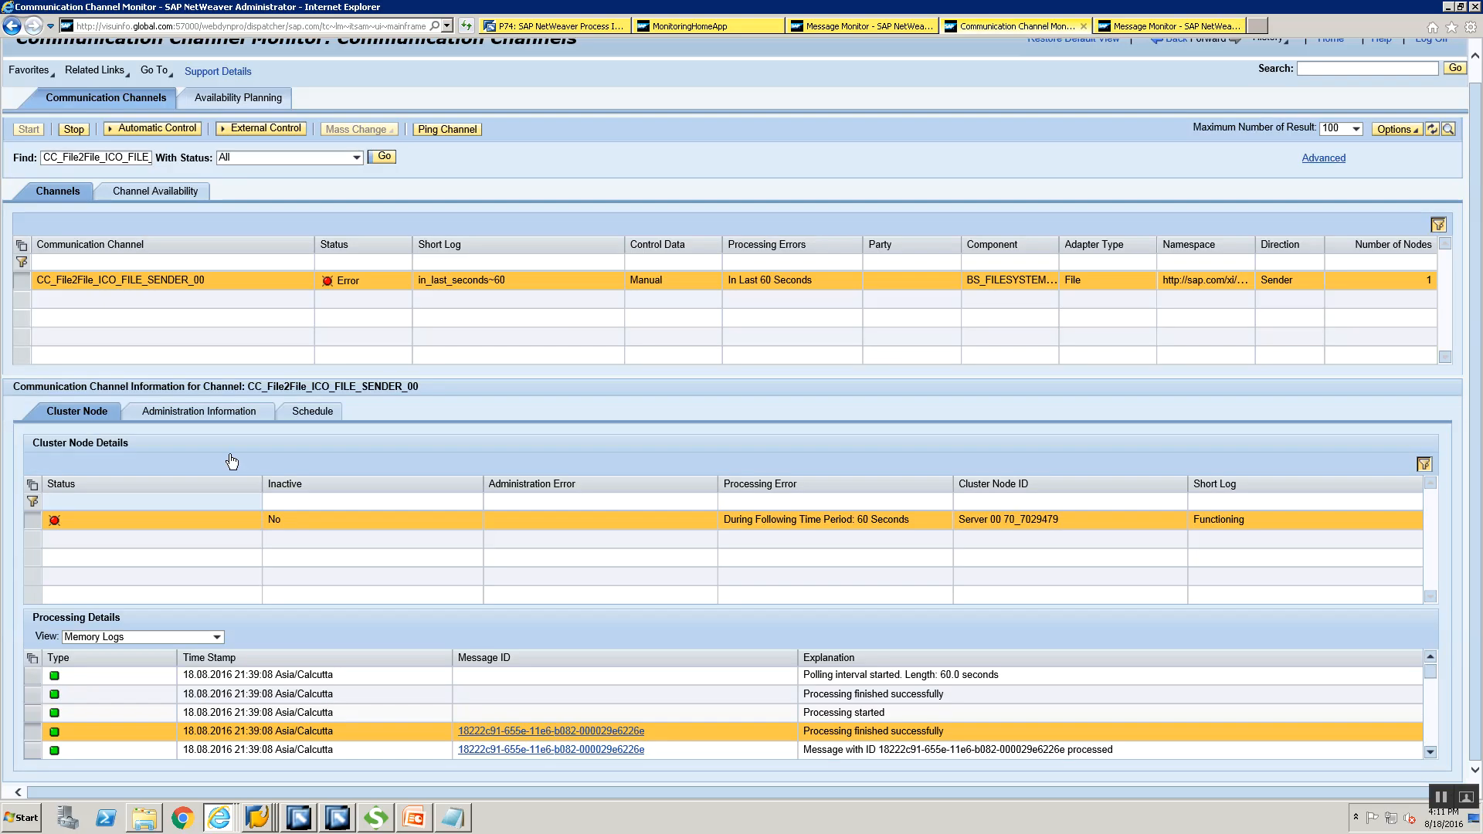
click(384, 158)
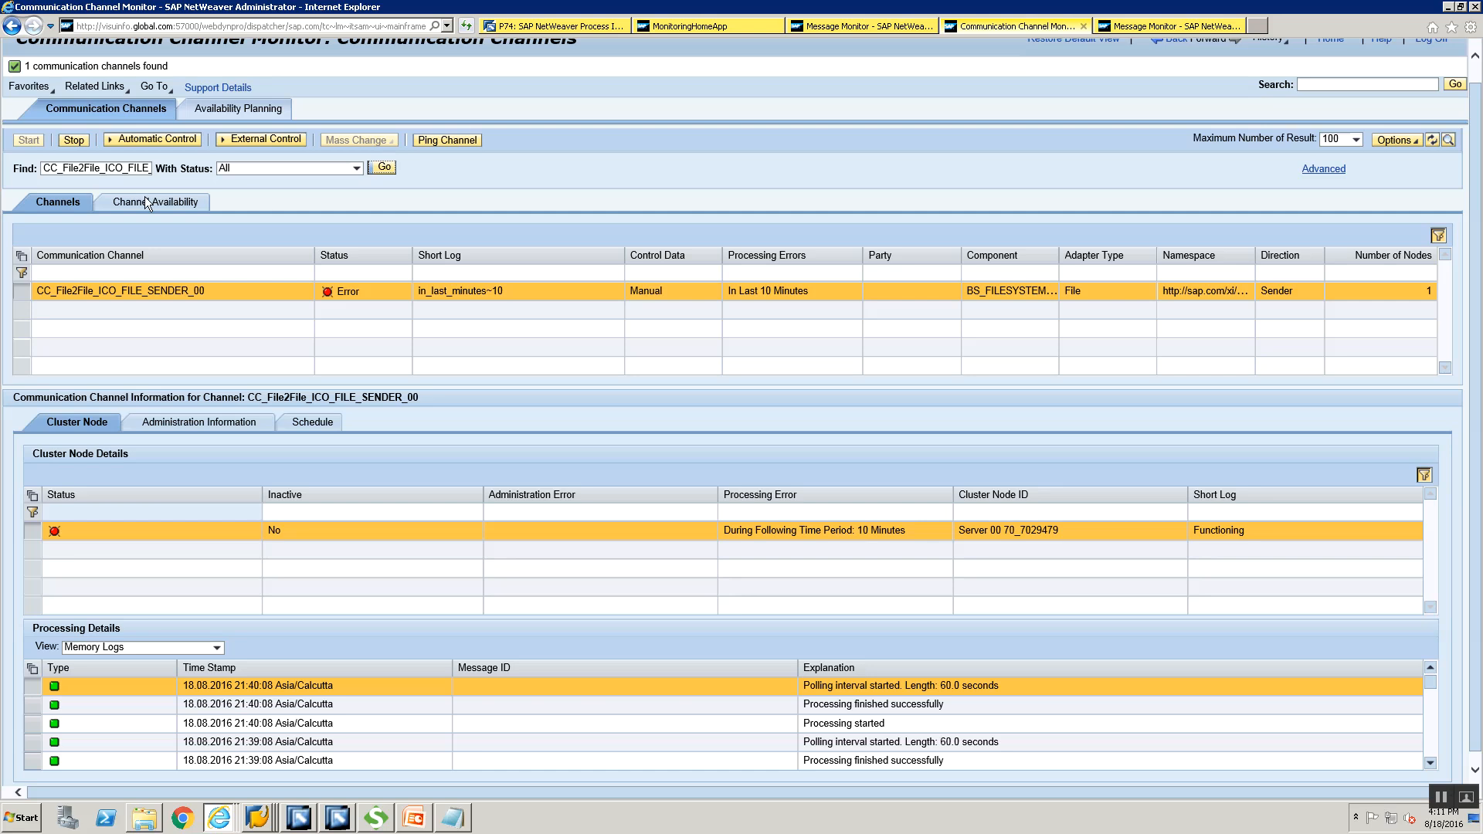
click(72, 141)
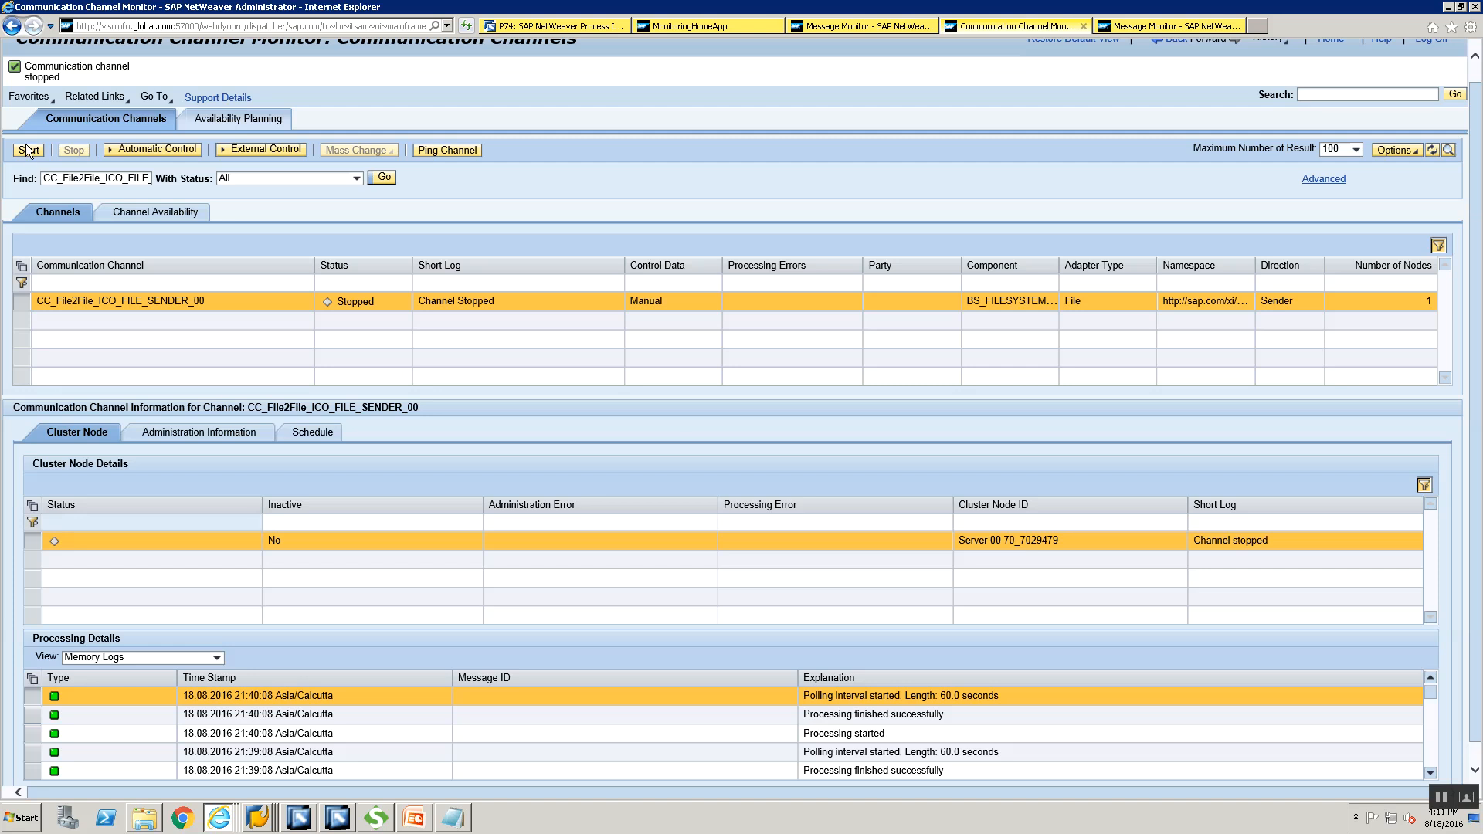
click(26, 147)
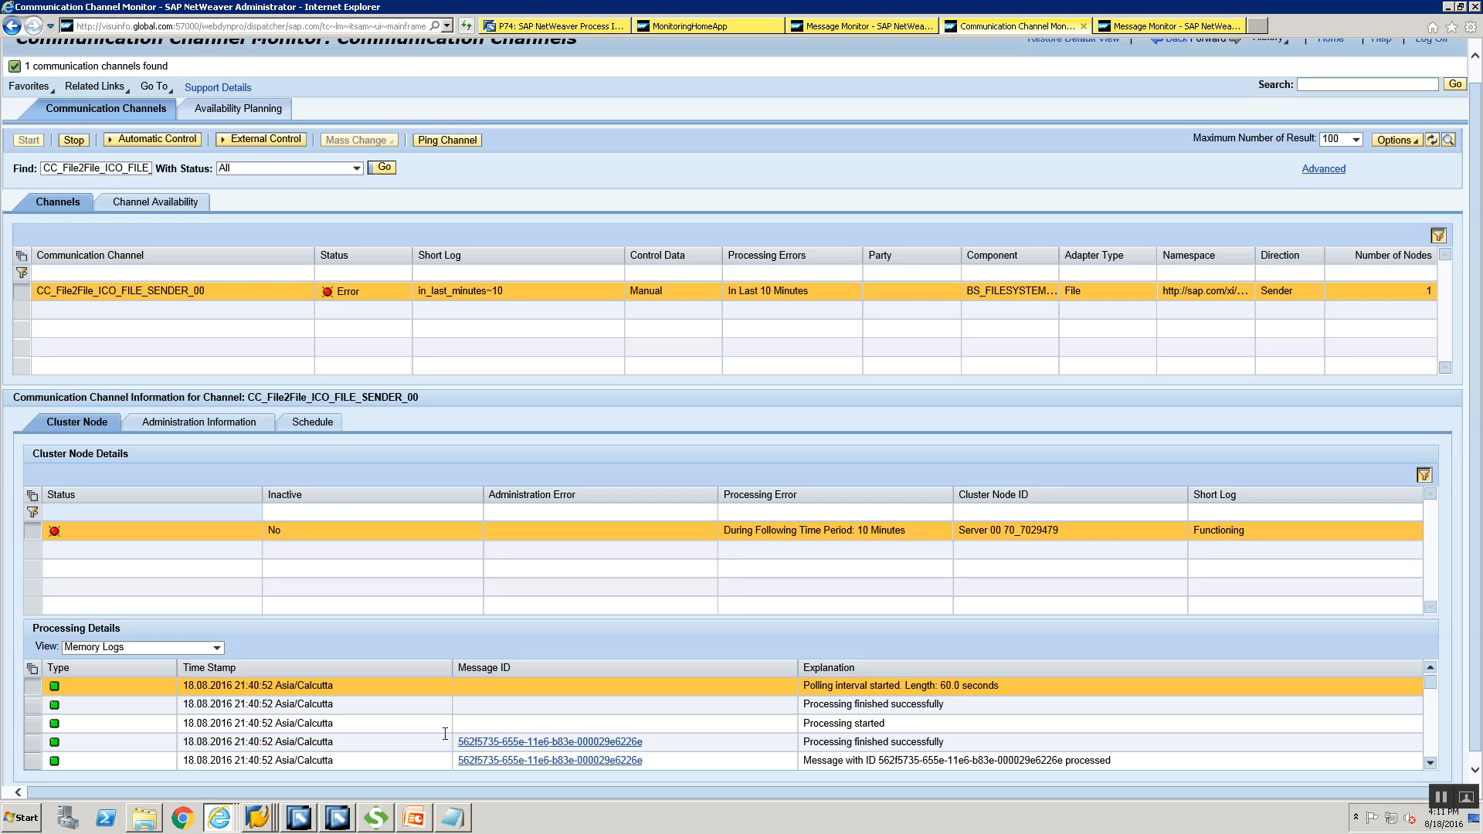
Step: Switch to the SAP directory session and refresh the listing of \\VISUINFO\sapmnt\trans\training to check whether the source file was picked up
click(268, 808)
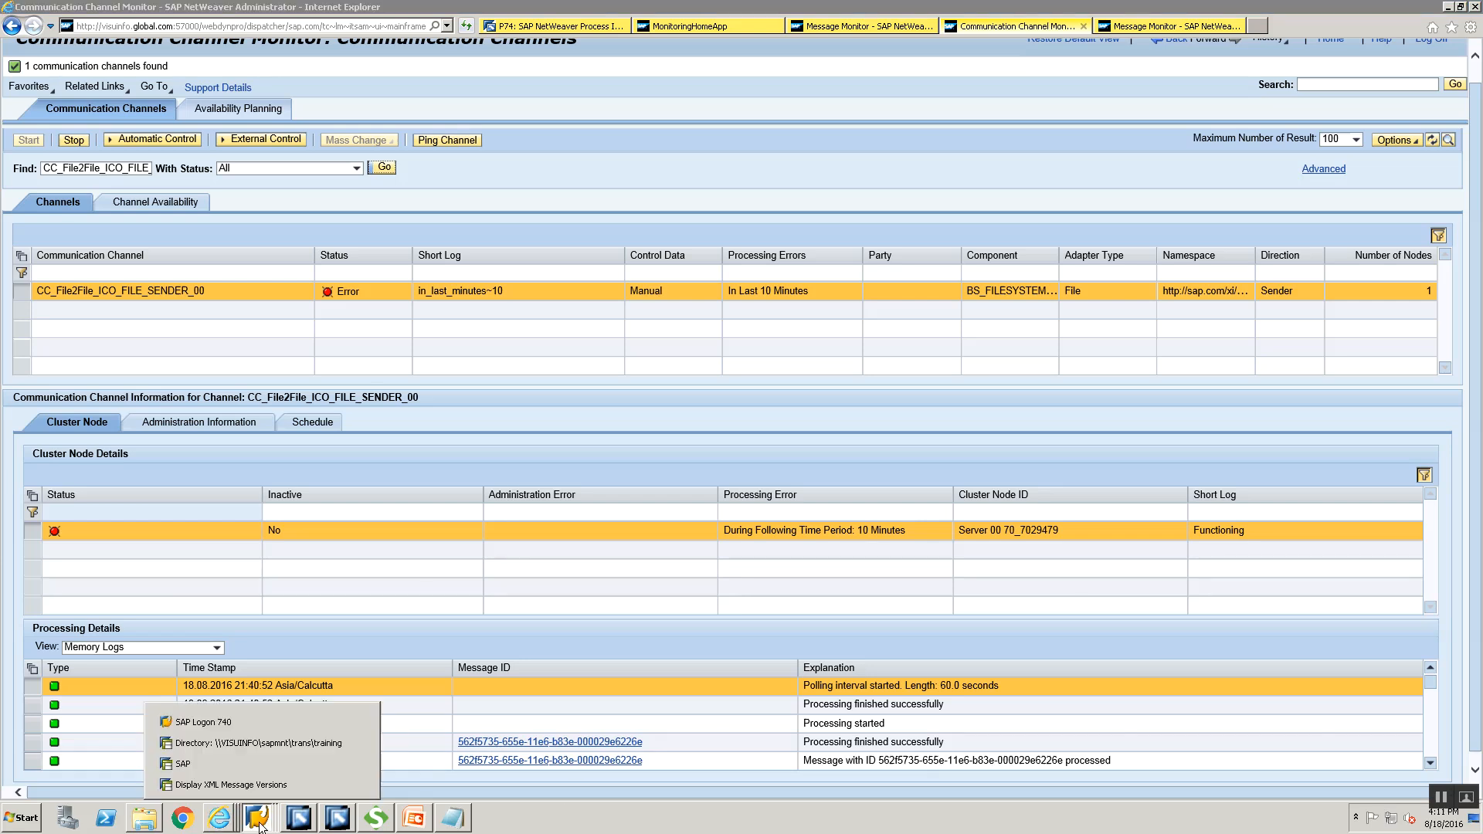
click(271, 743)
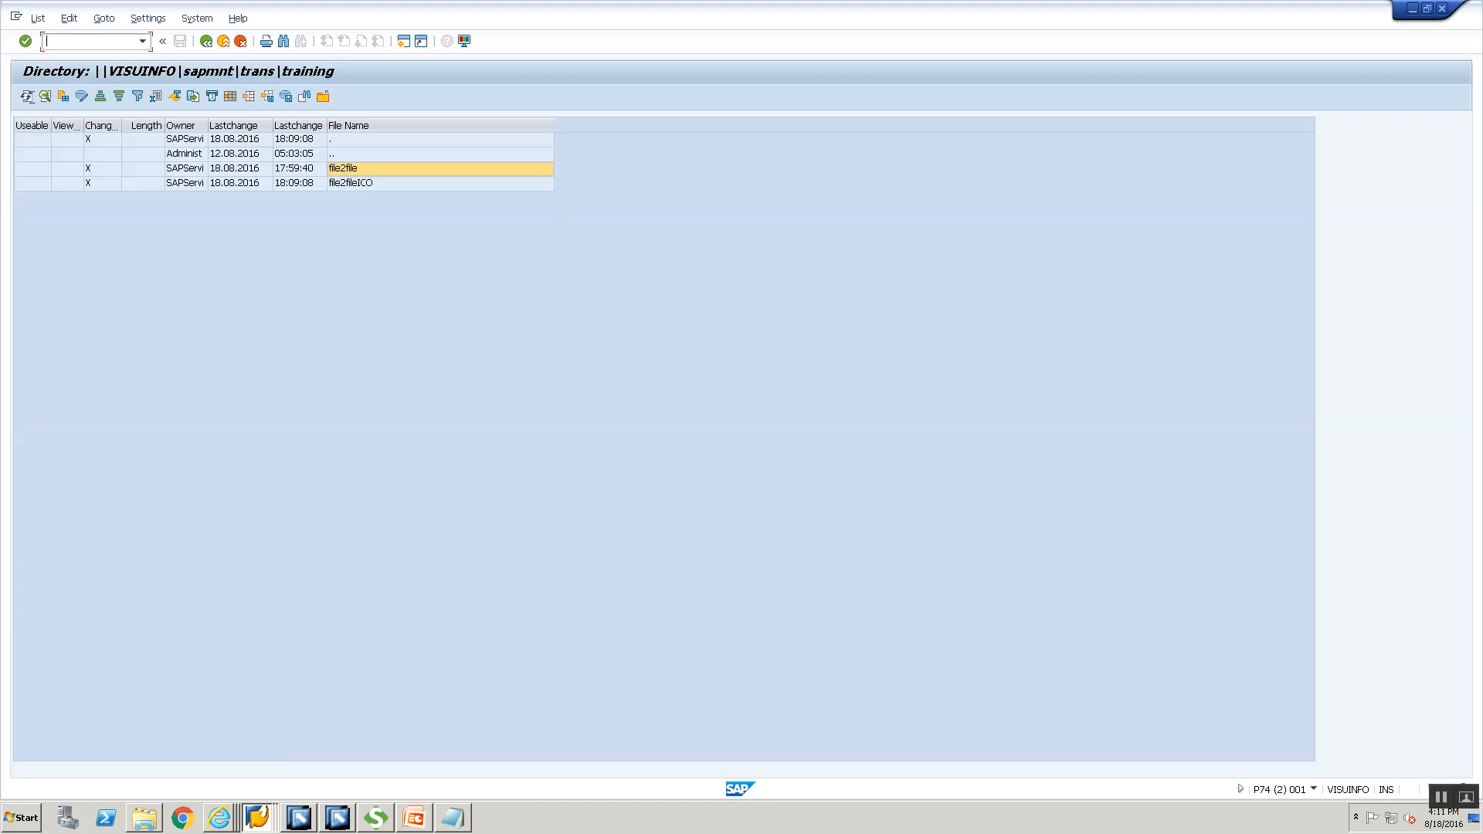
click(29, 96)
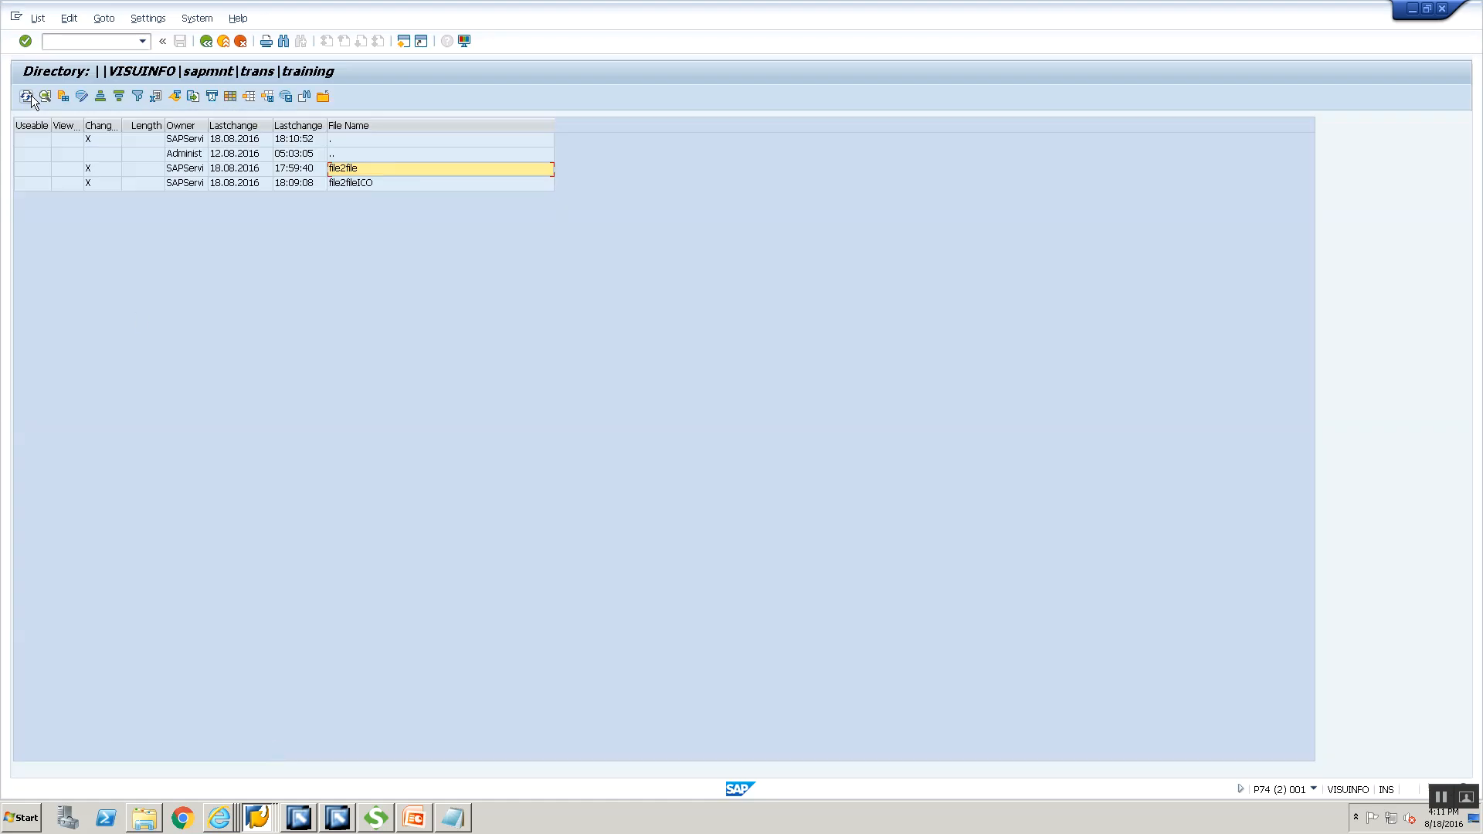
Step: Switch to the browser, close the old Message Monitor pages, and open the latest processed message from the sender channel's processing details
click(226, 817)
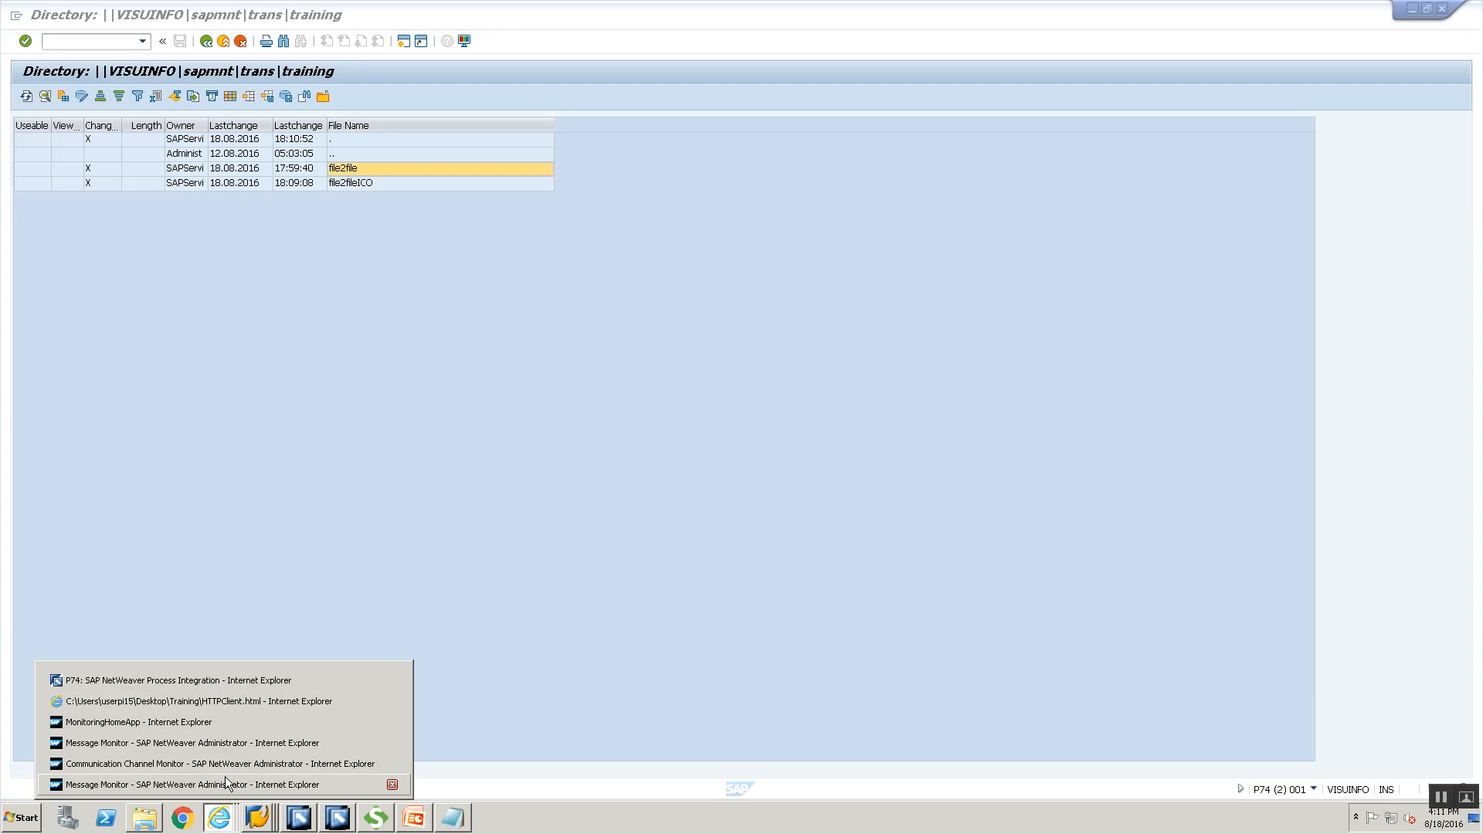
click(225, 776)
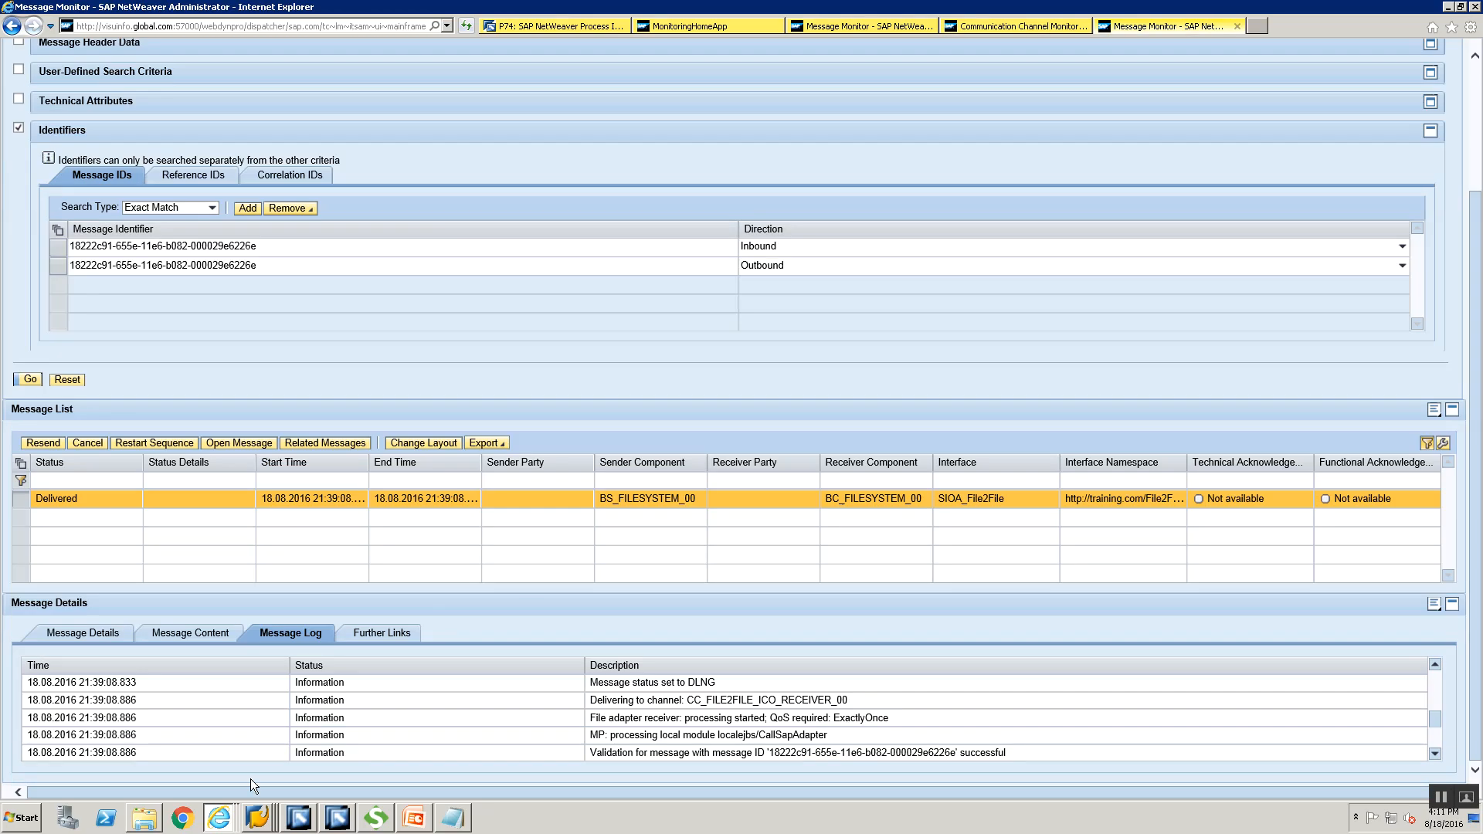
click(219, 820)
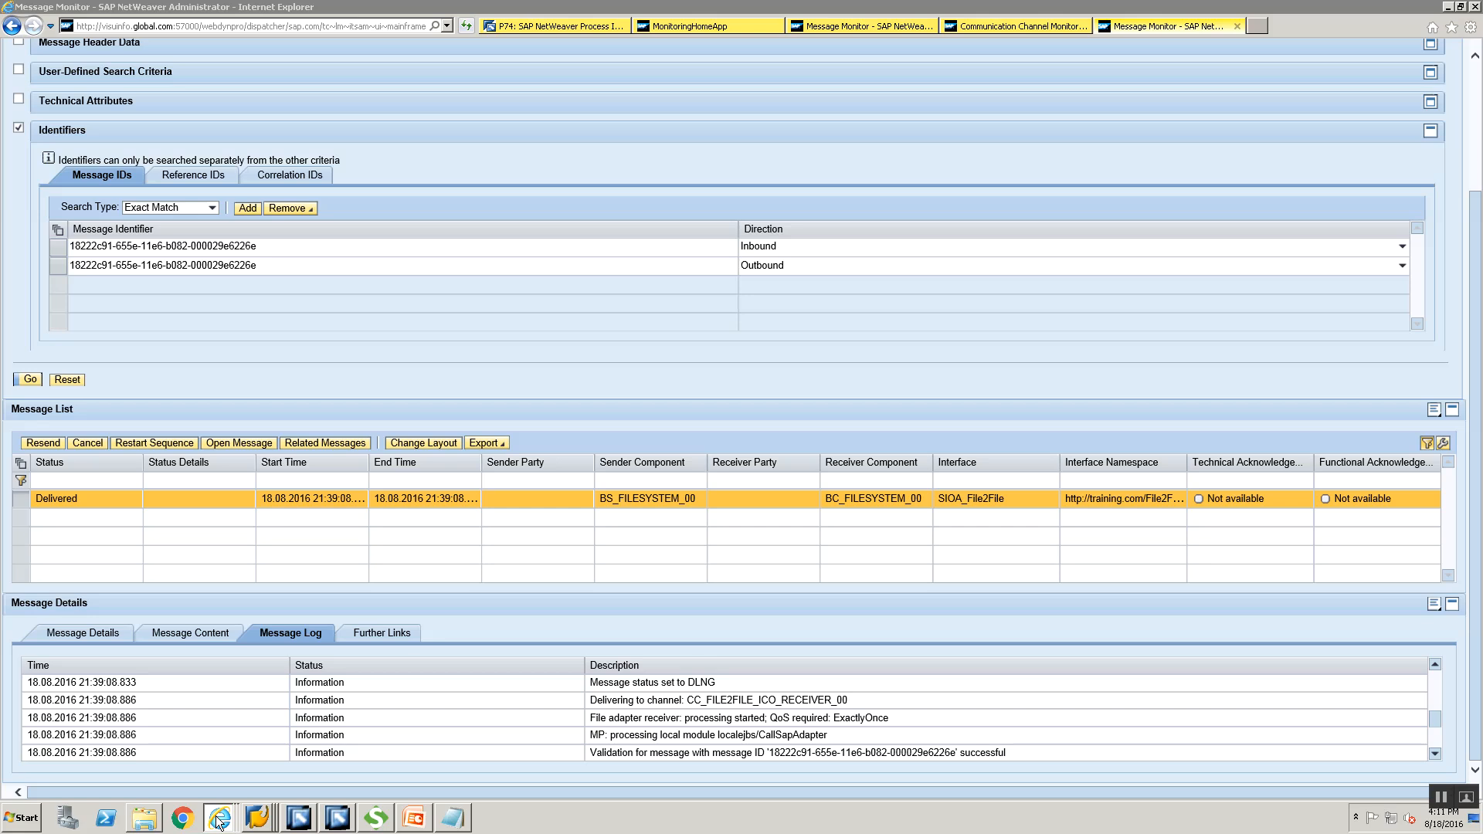
click(1164, 30)
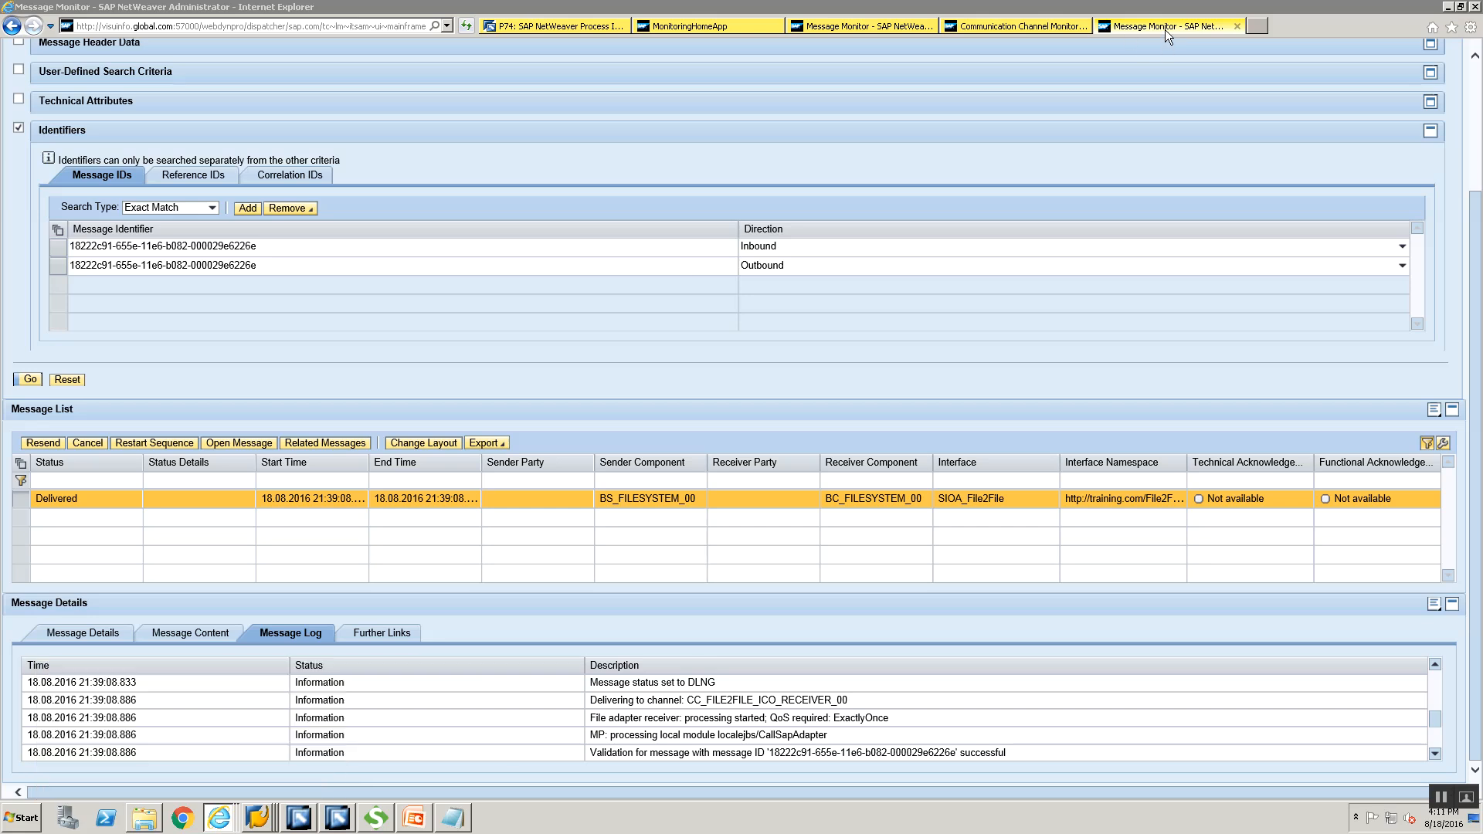
click(1235, 25)
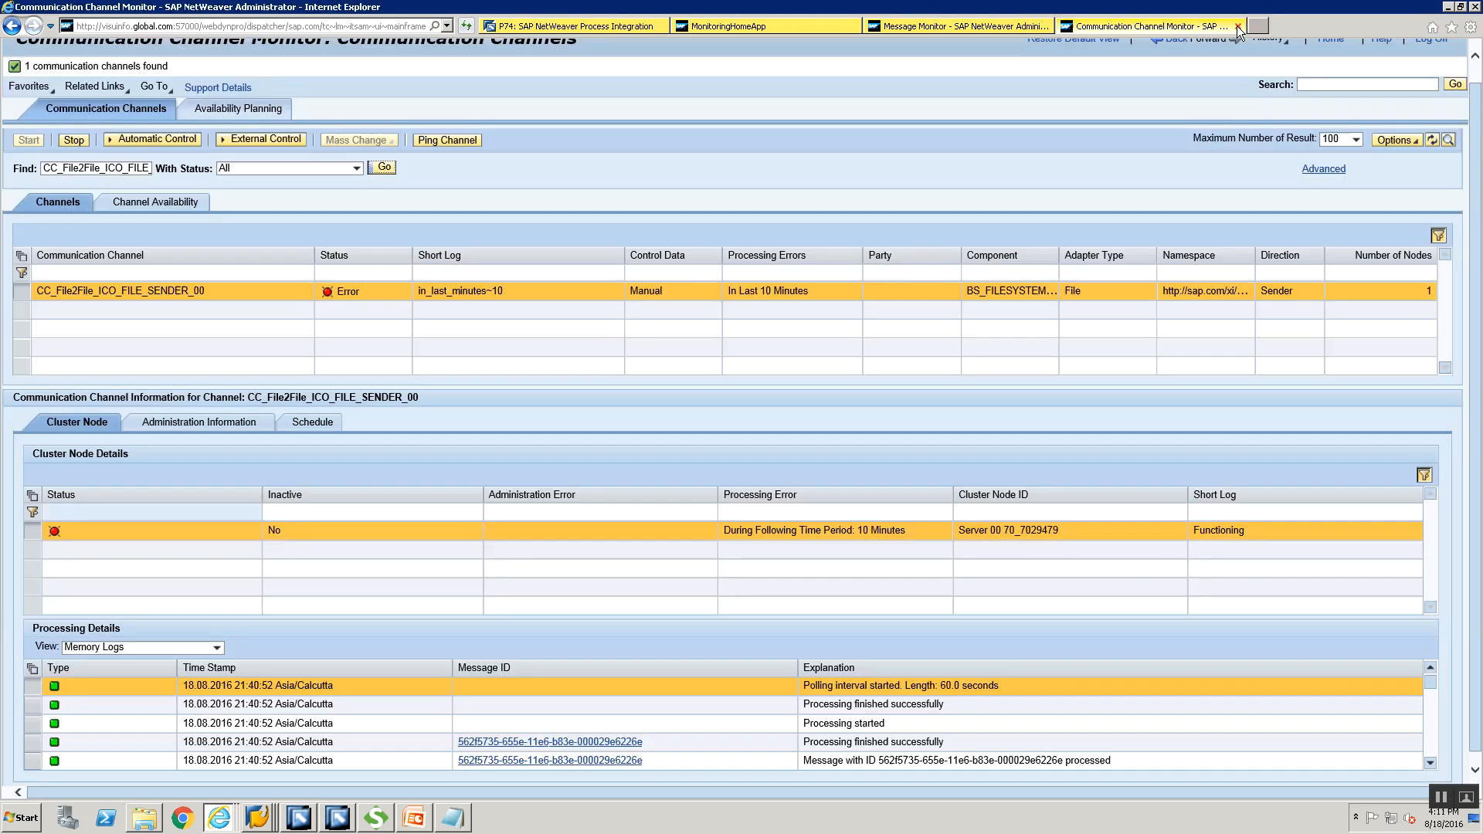
click(1049, 23)
click(555, 743)
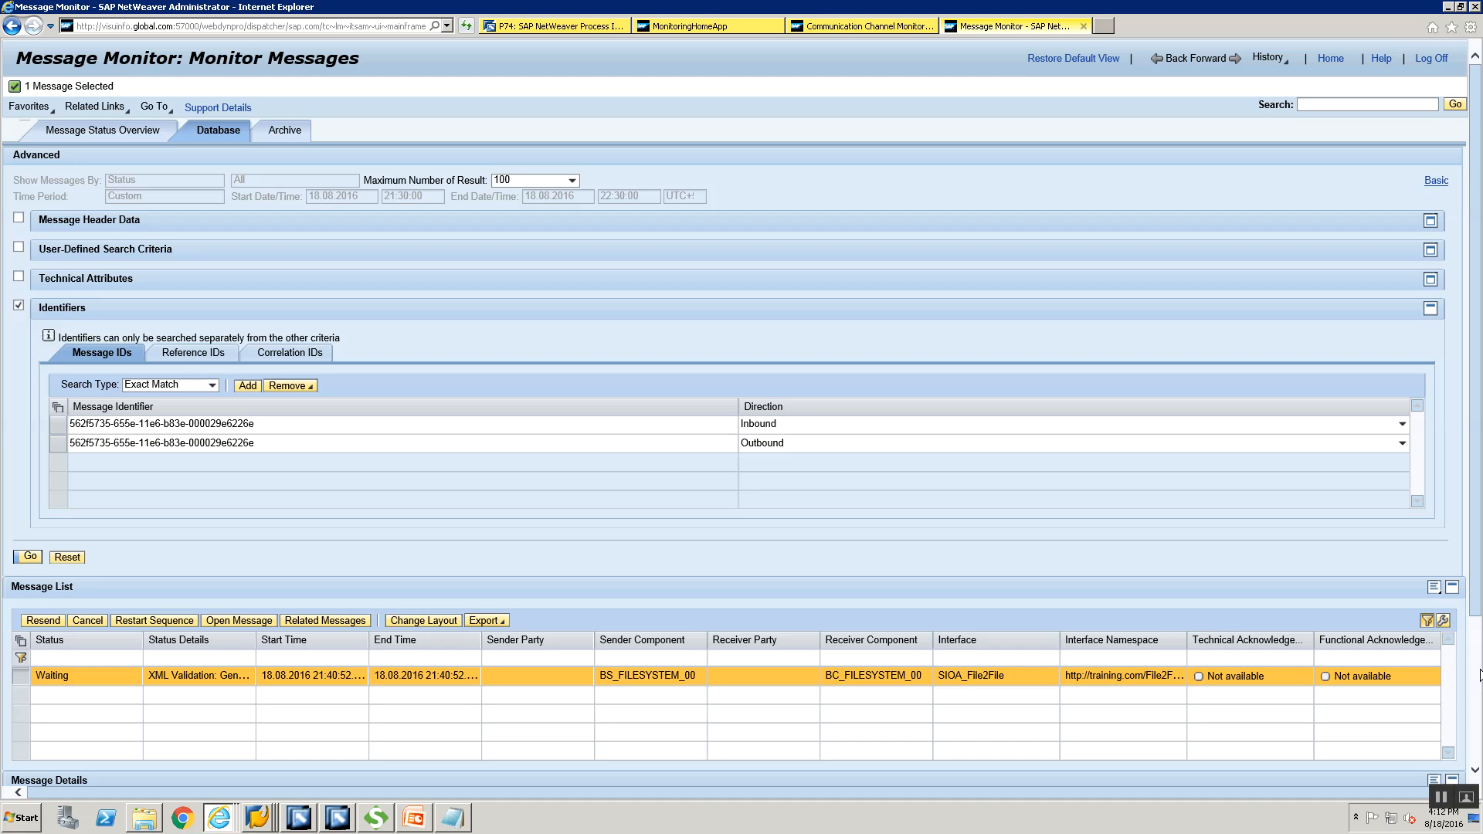
Step: Examine the message log of the waiting message for the sender validation and the receiver XML validation entries
scroll(1478, 672, down, 3)
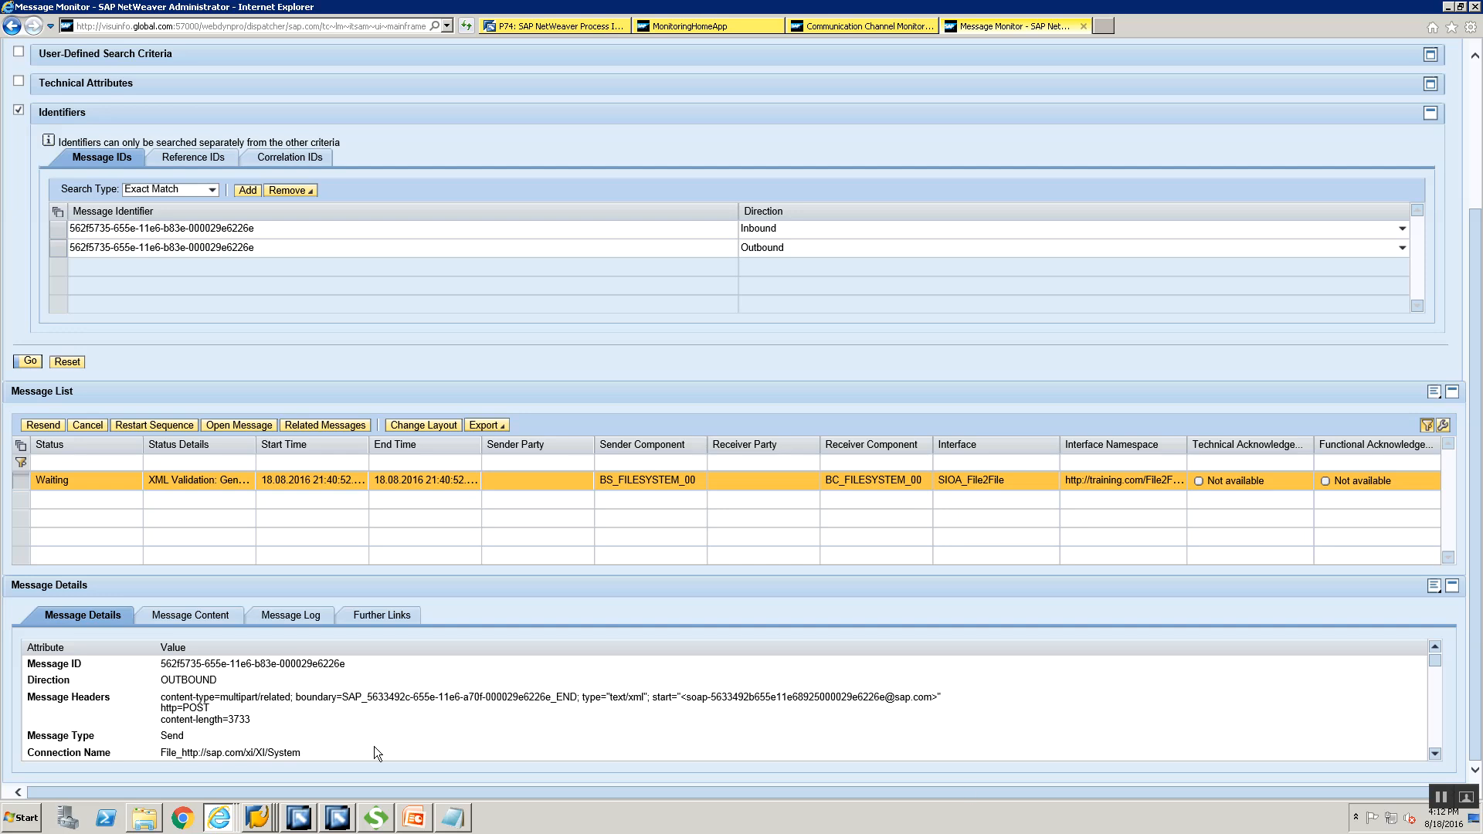
click(278, 616)
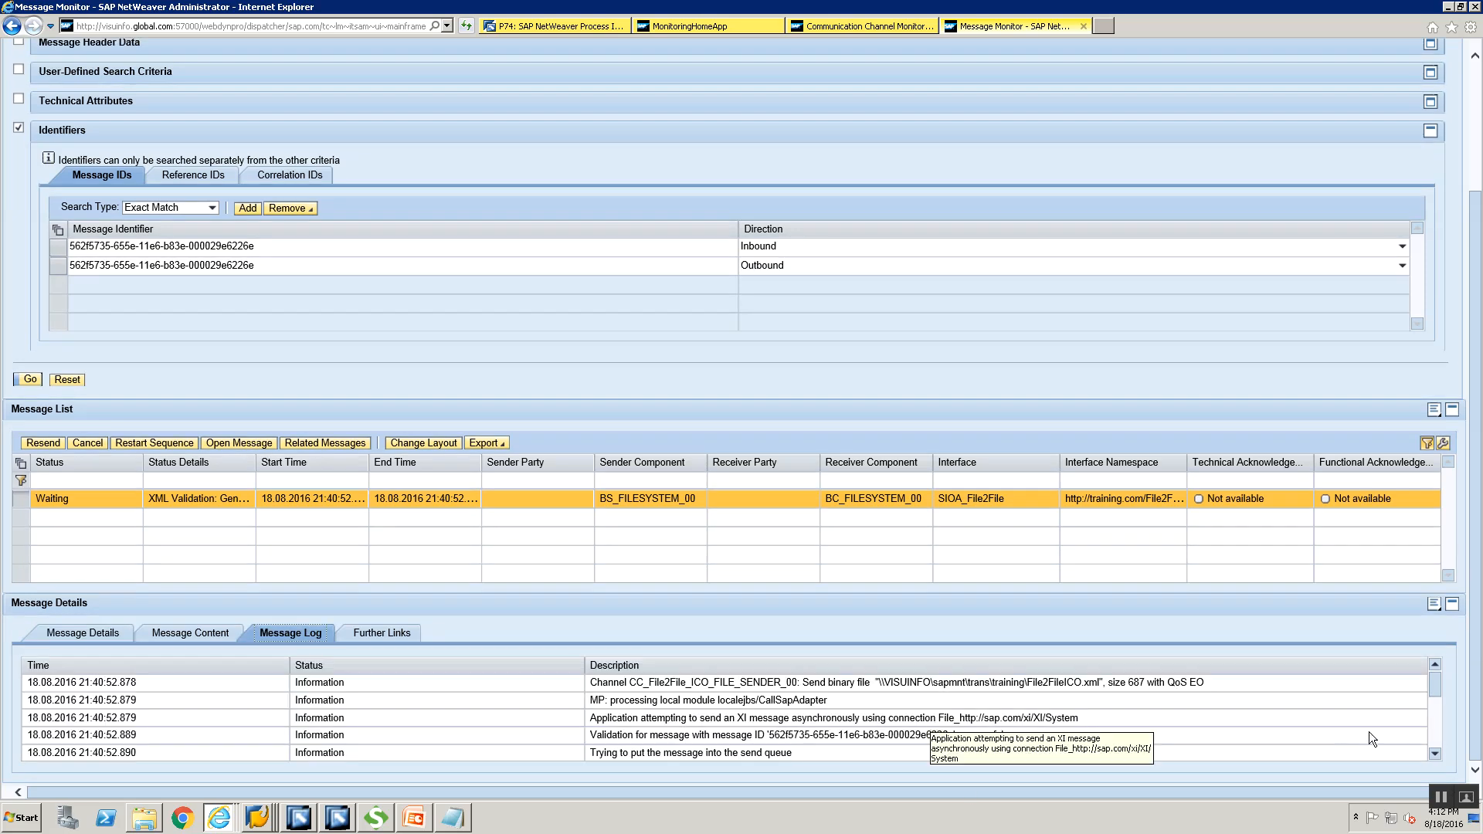
click(1431, 732)
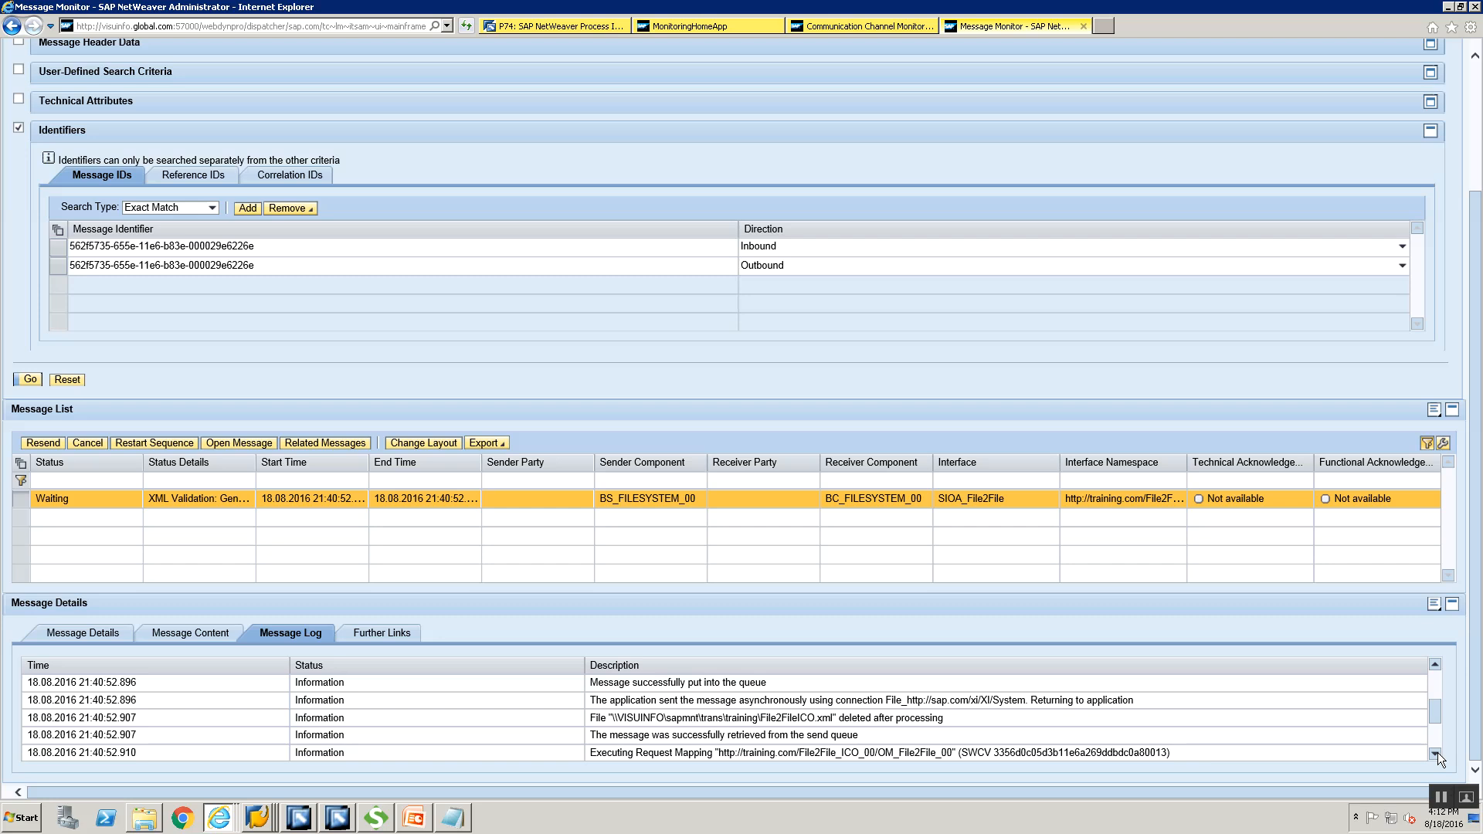
click(1434, 752)
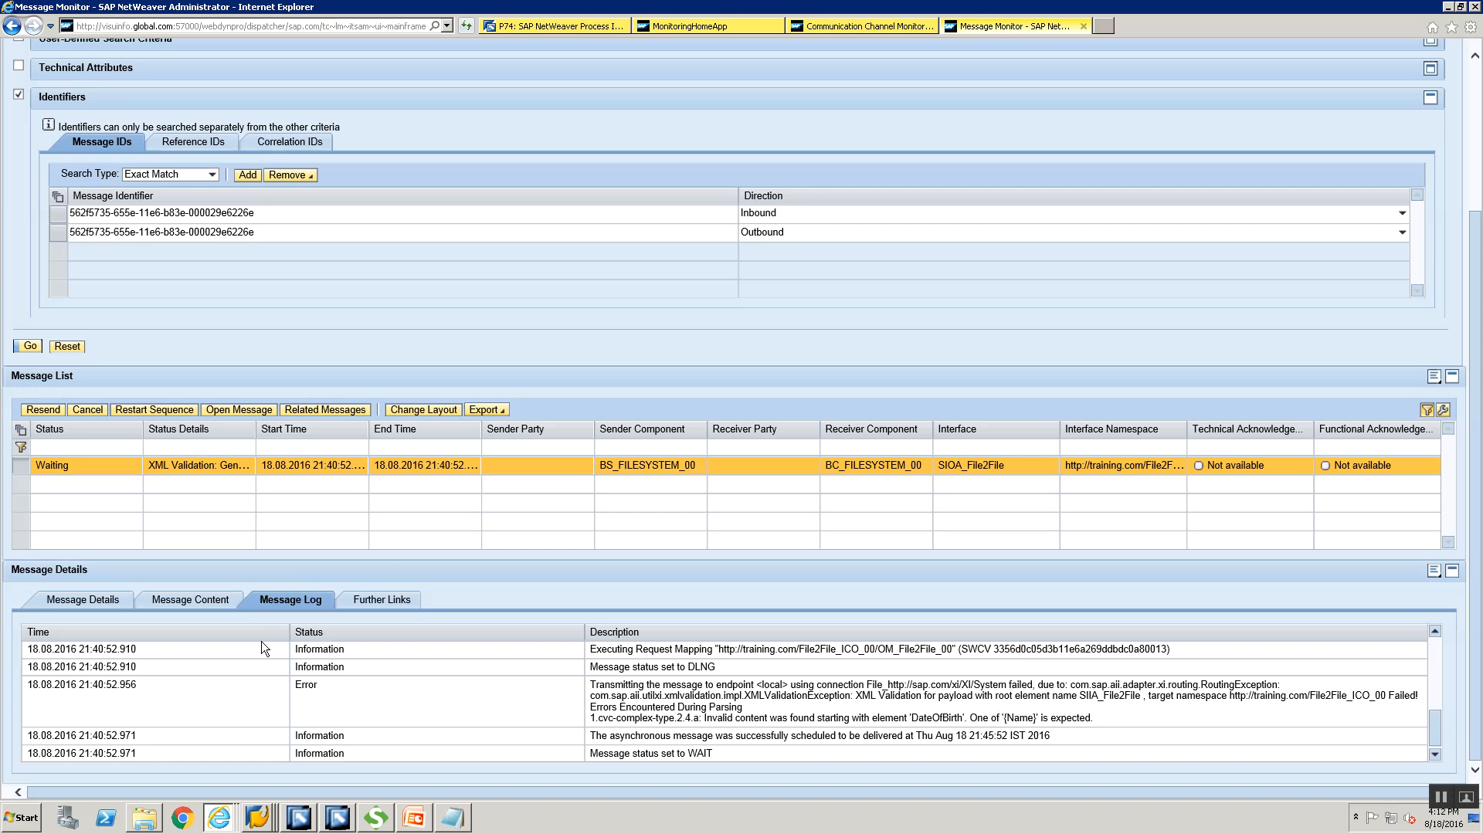
Step: Switch to the Enterprise Services Builder and enable the target field Name in the message mapping MM_File2File in edit mode
click(337, 818)
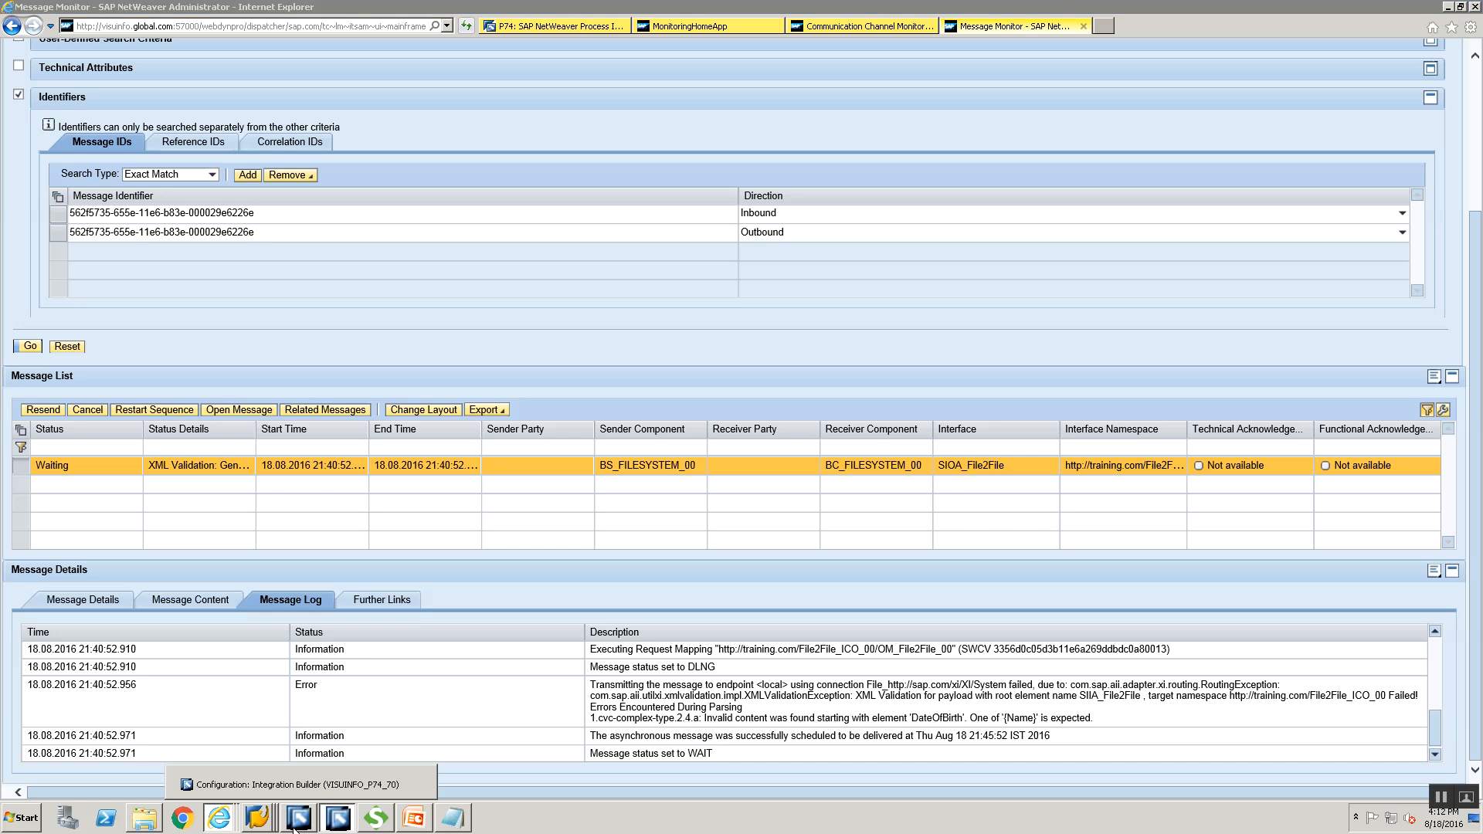
click(322, 819)
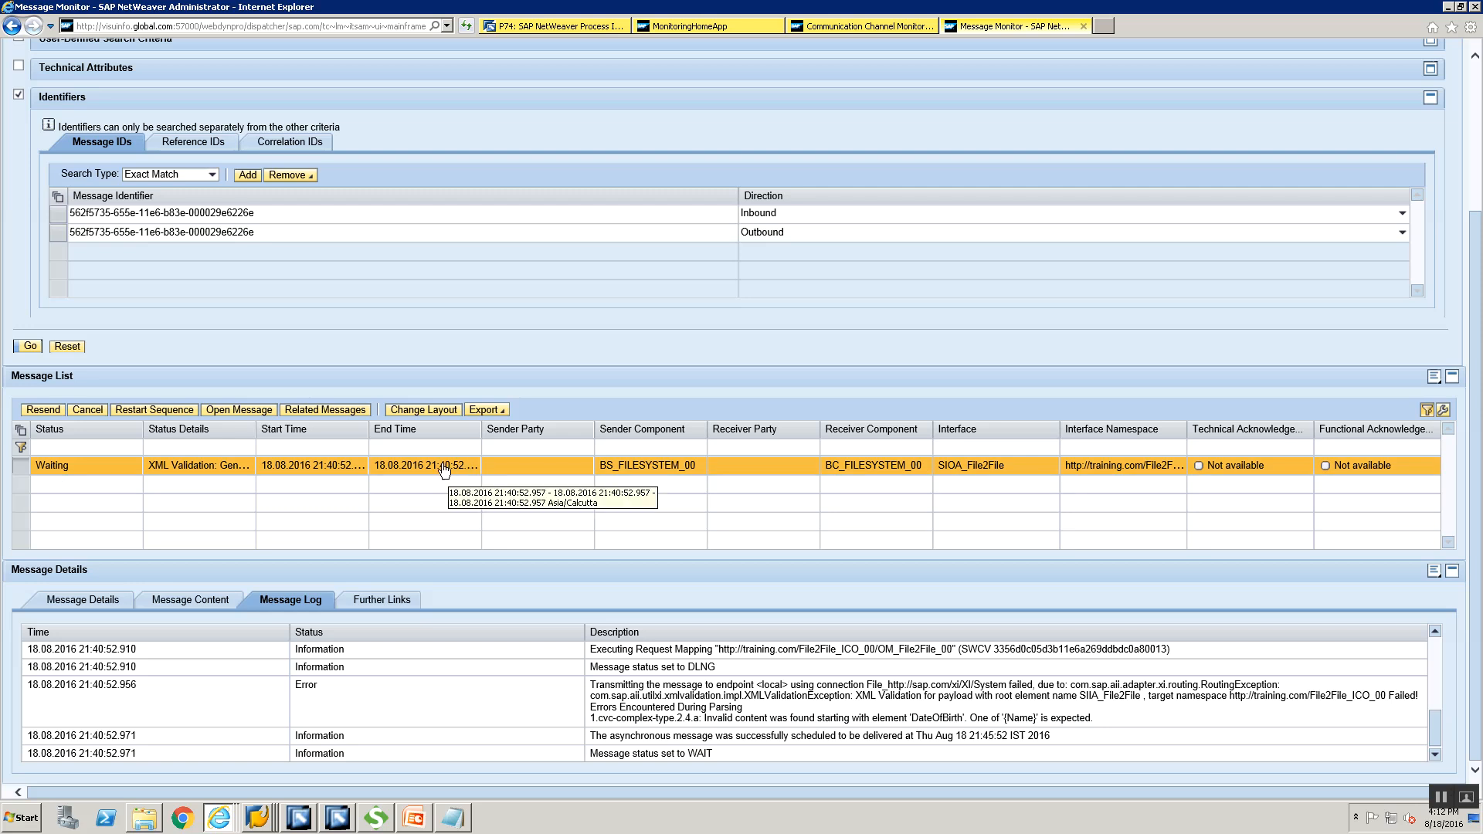
click(334, 819)
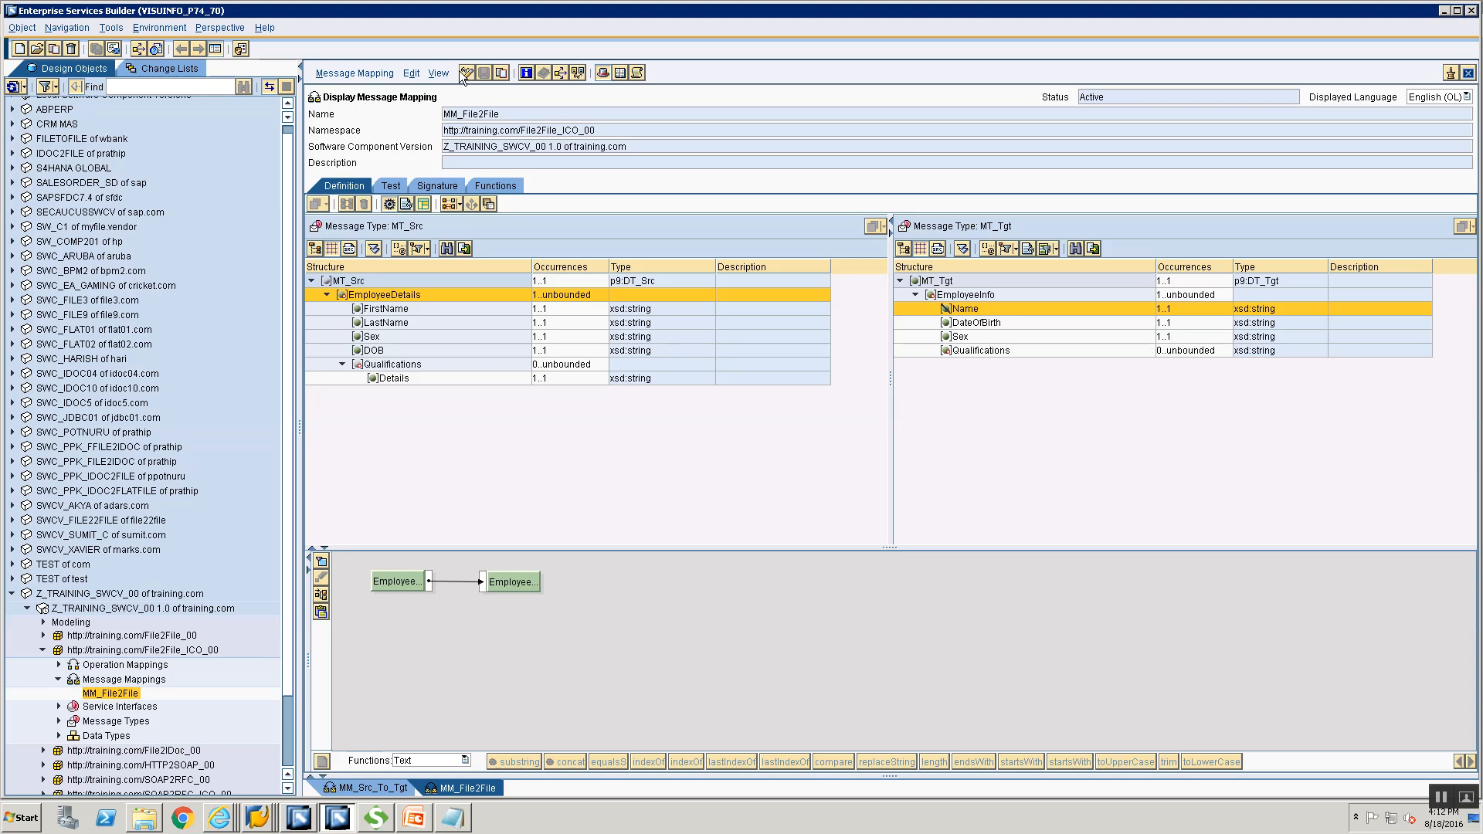
click(465, 74)
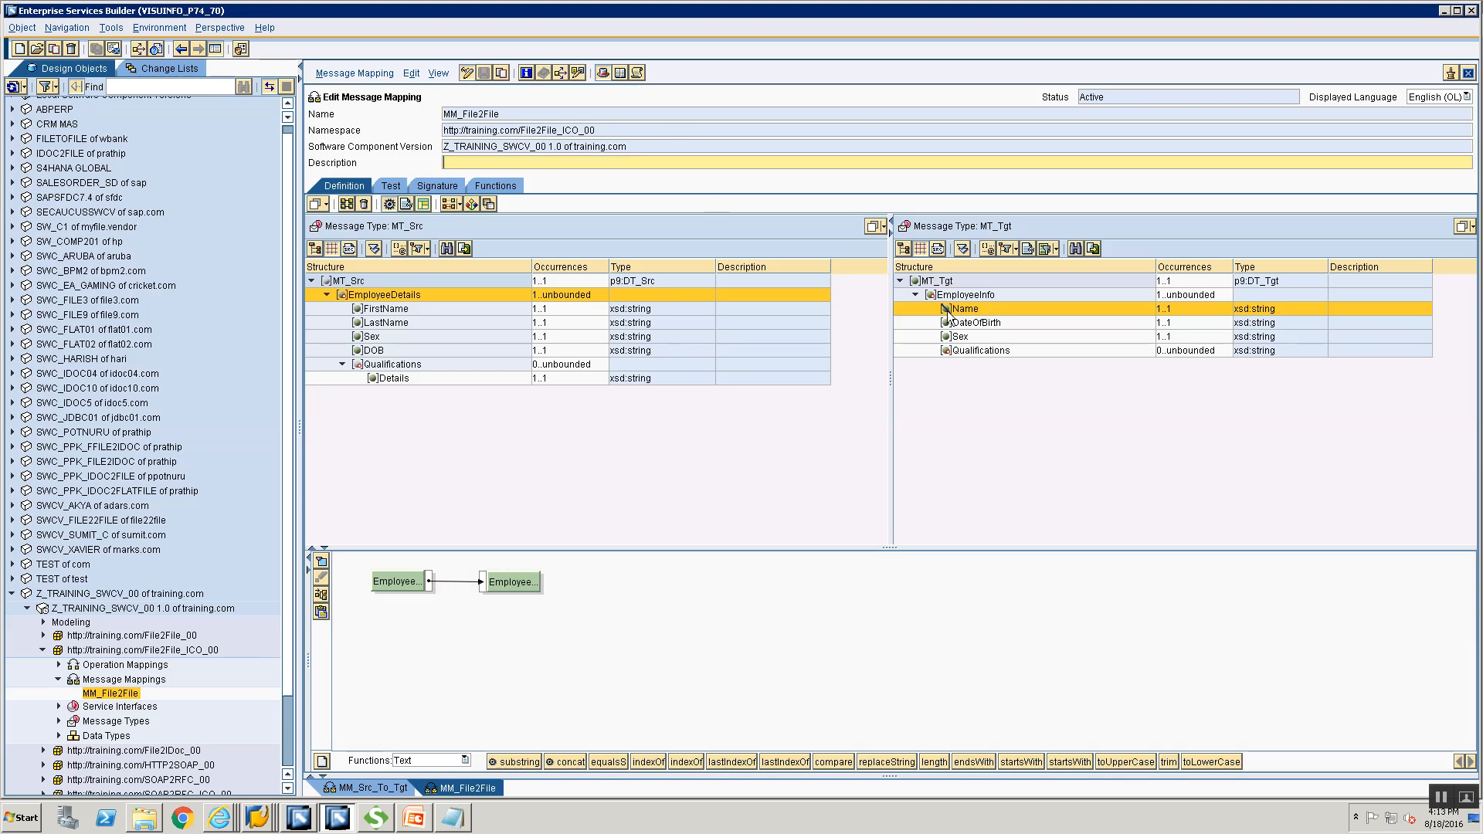
right_click(948, 312)
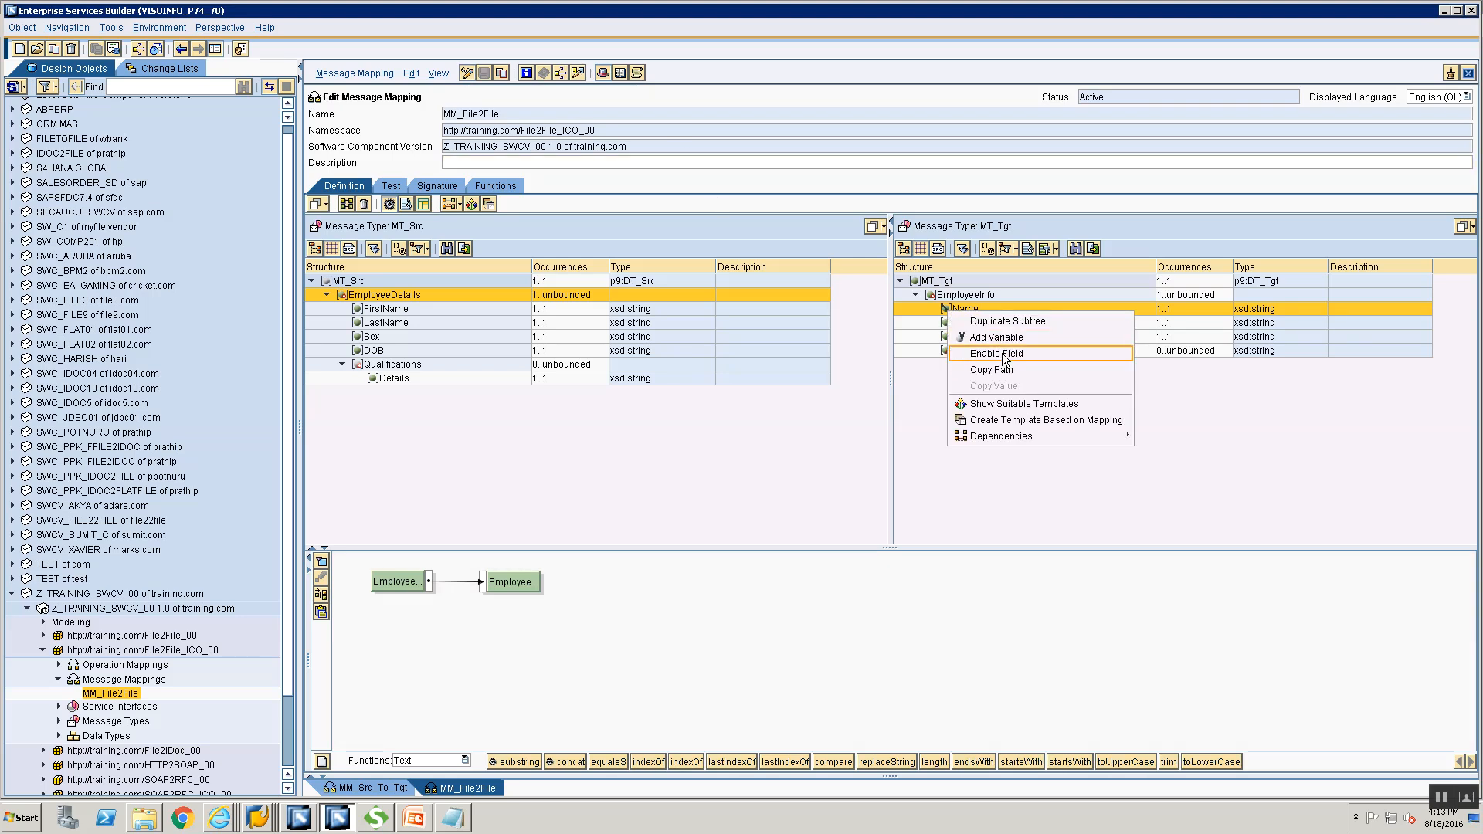
Step: Enable the target Name field in the MM_File2File message mapping, and save and activate the mapping
click(1004, 355)
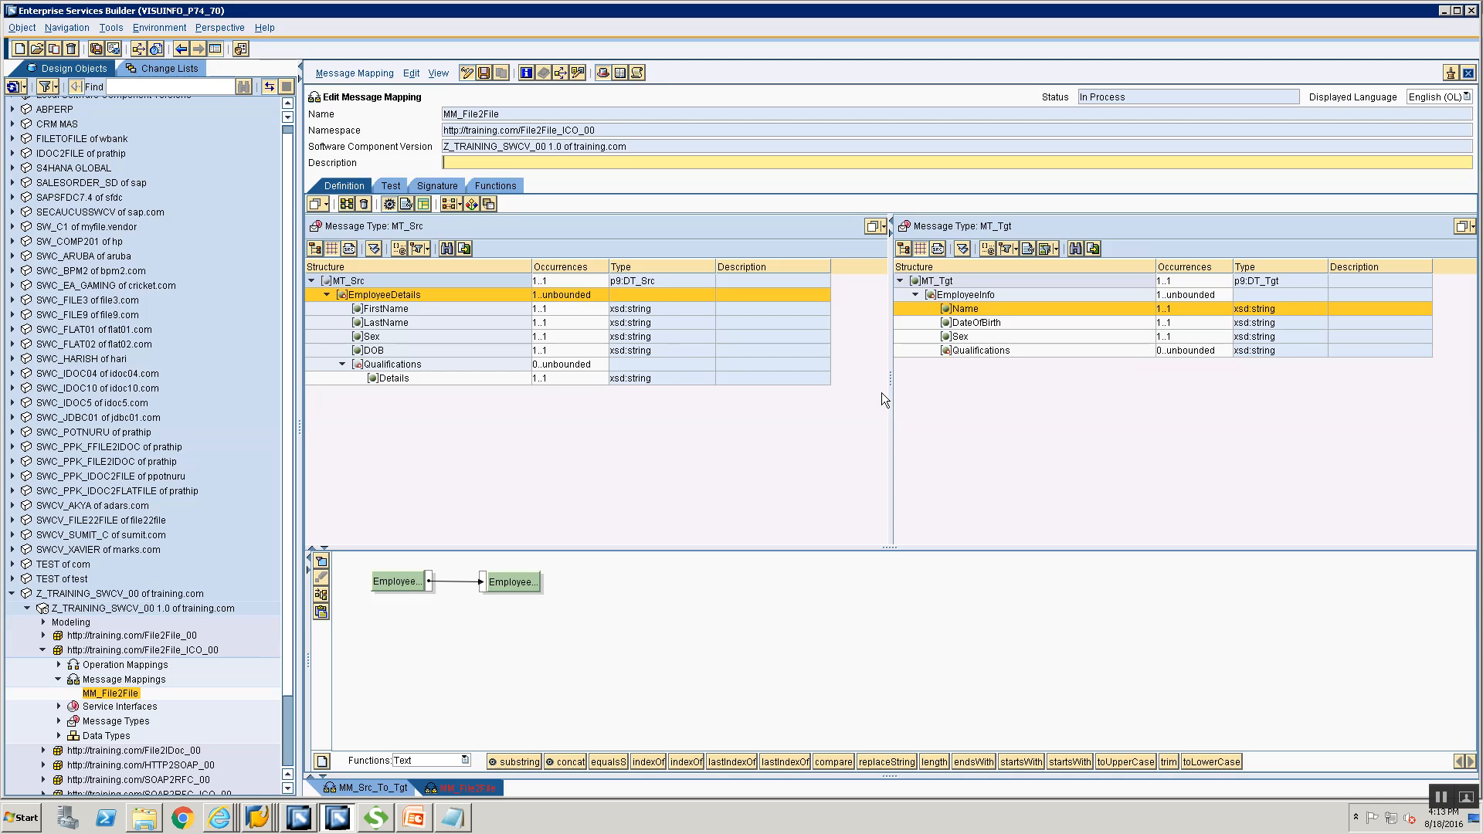
key(ctrl+s)
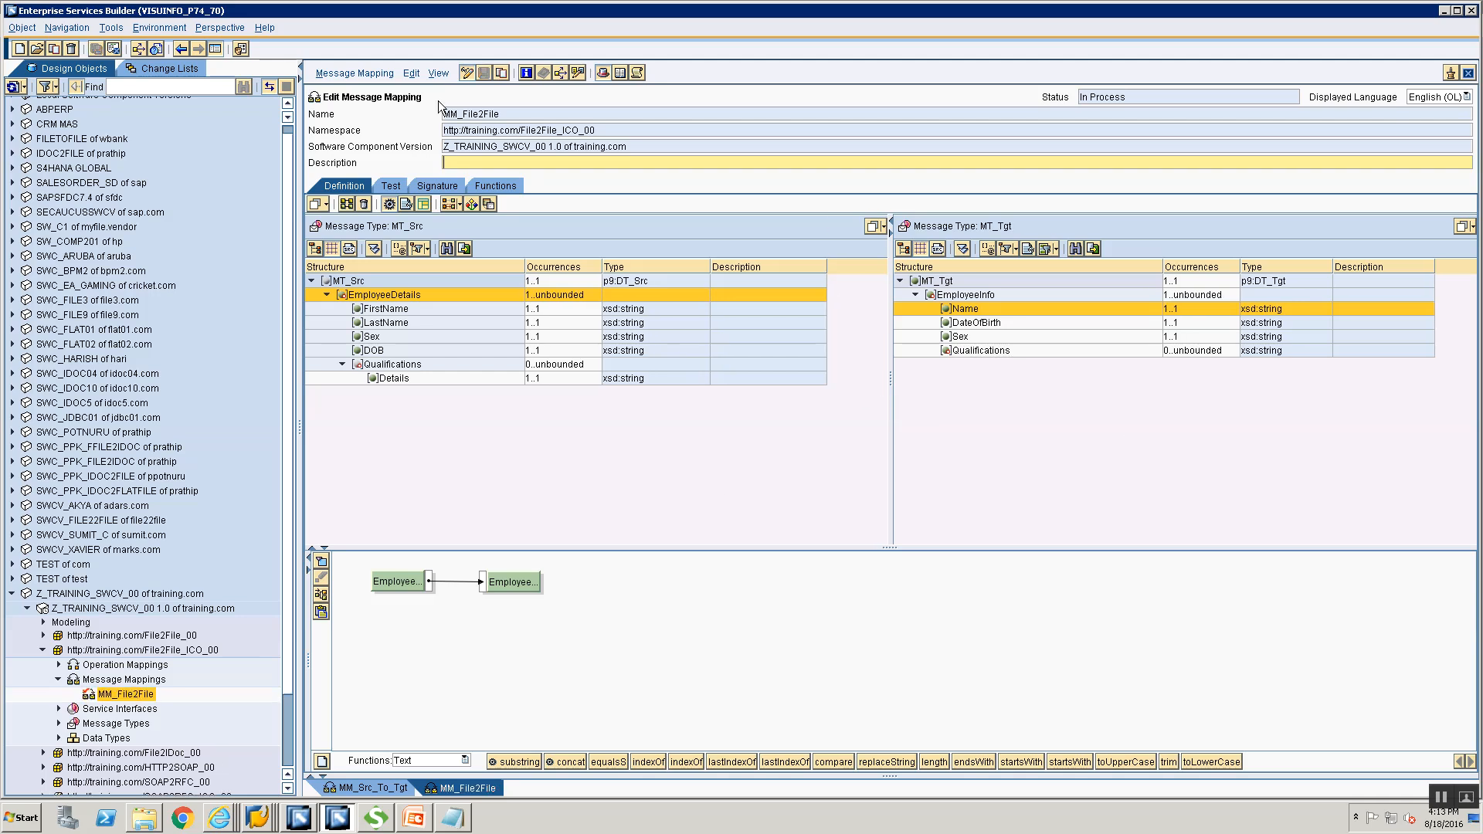
click(372, 70)
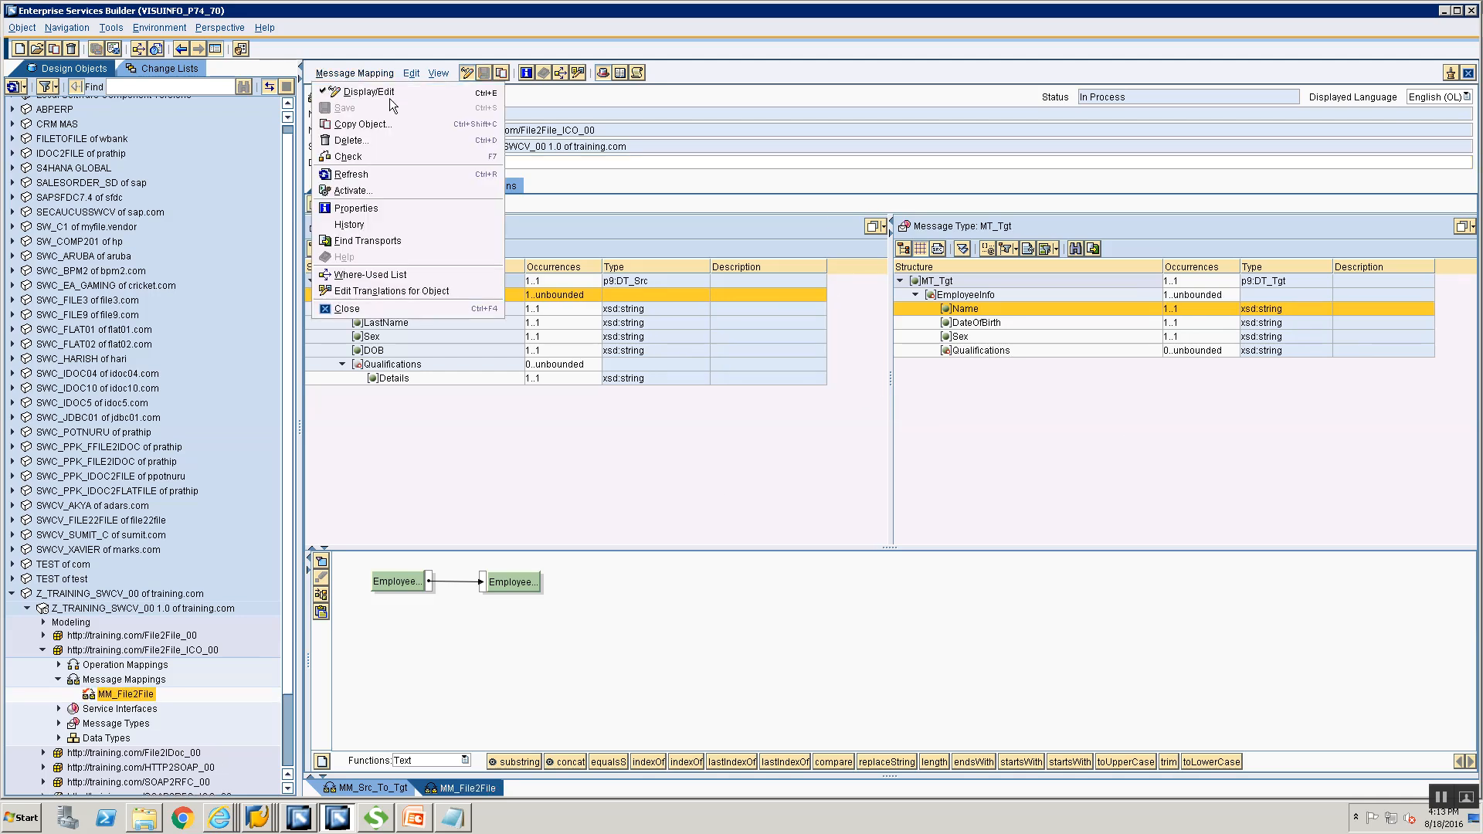
click(413, 193)
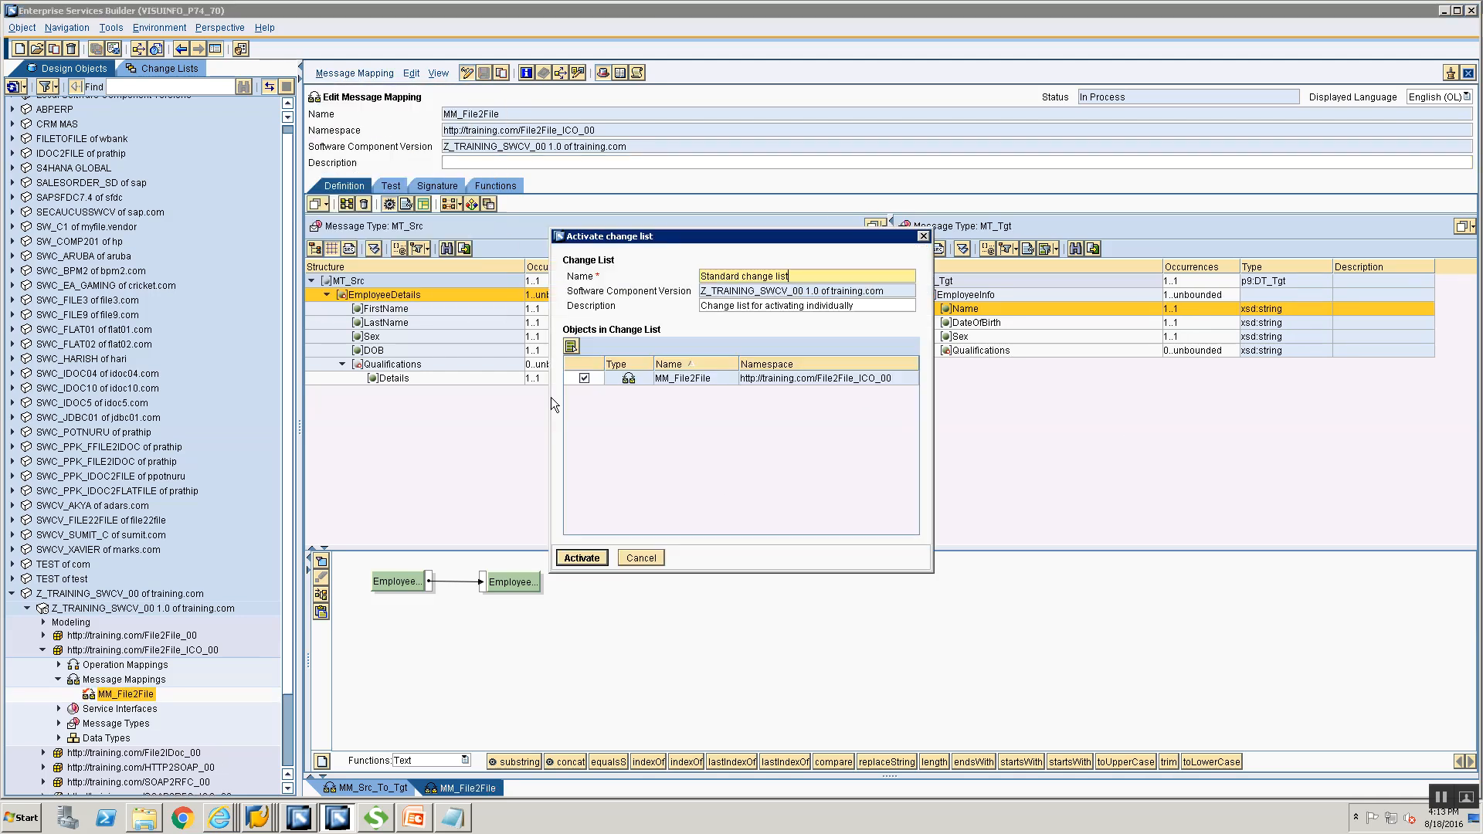
click(594, 556)
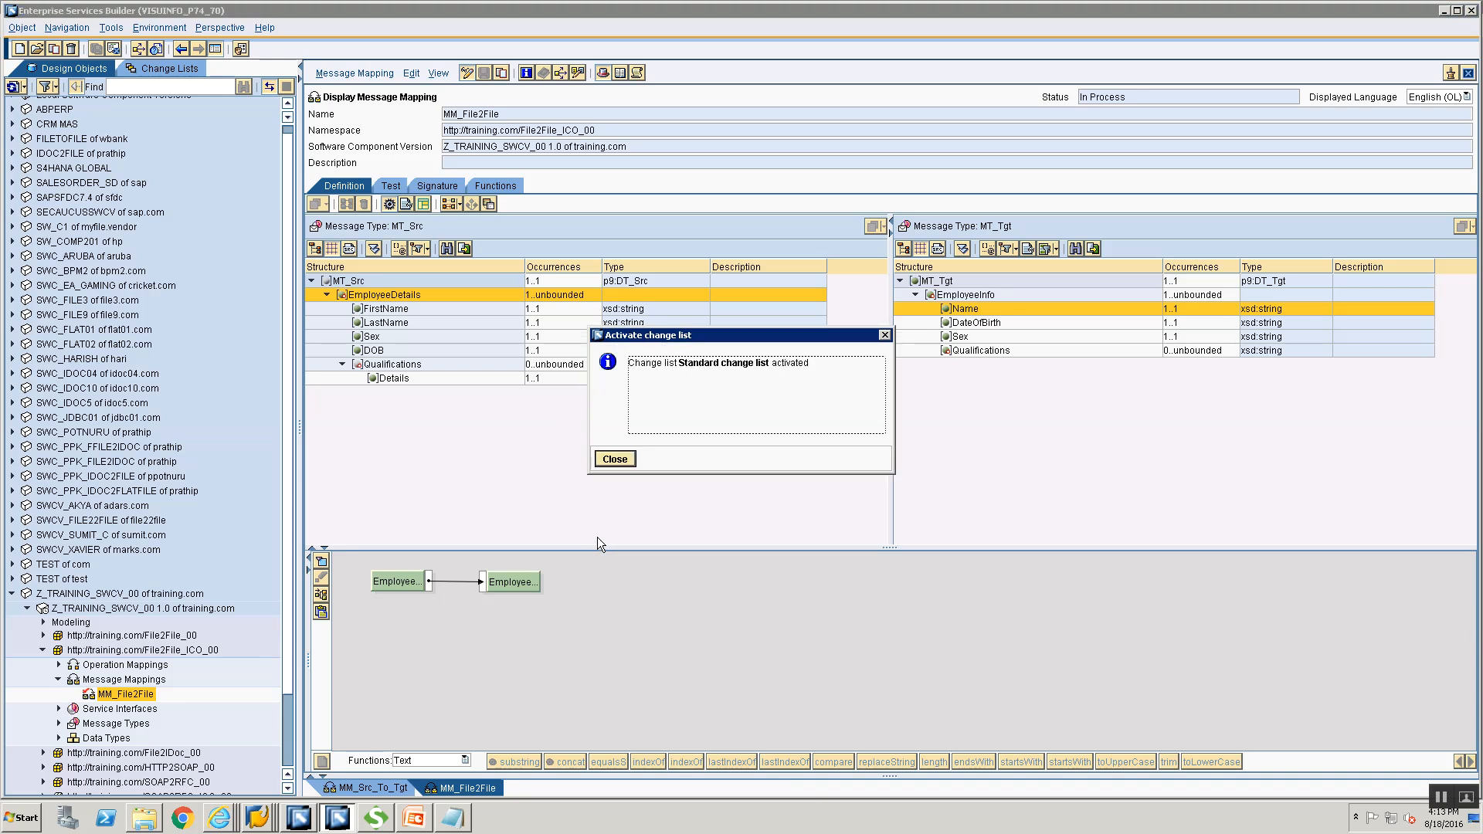
click(607, 461)
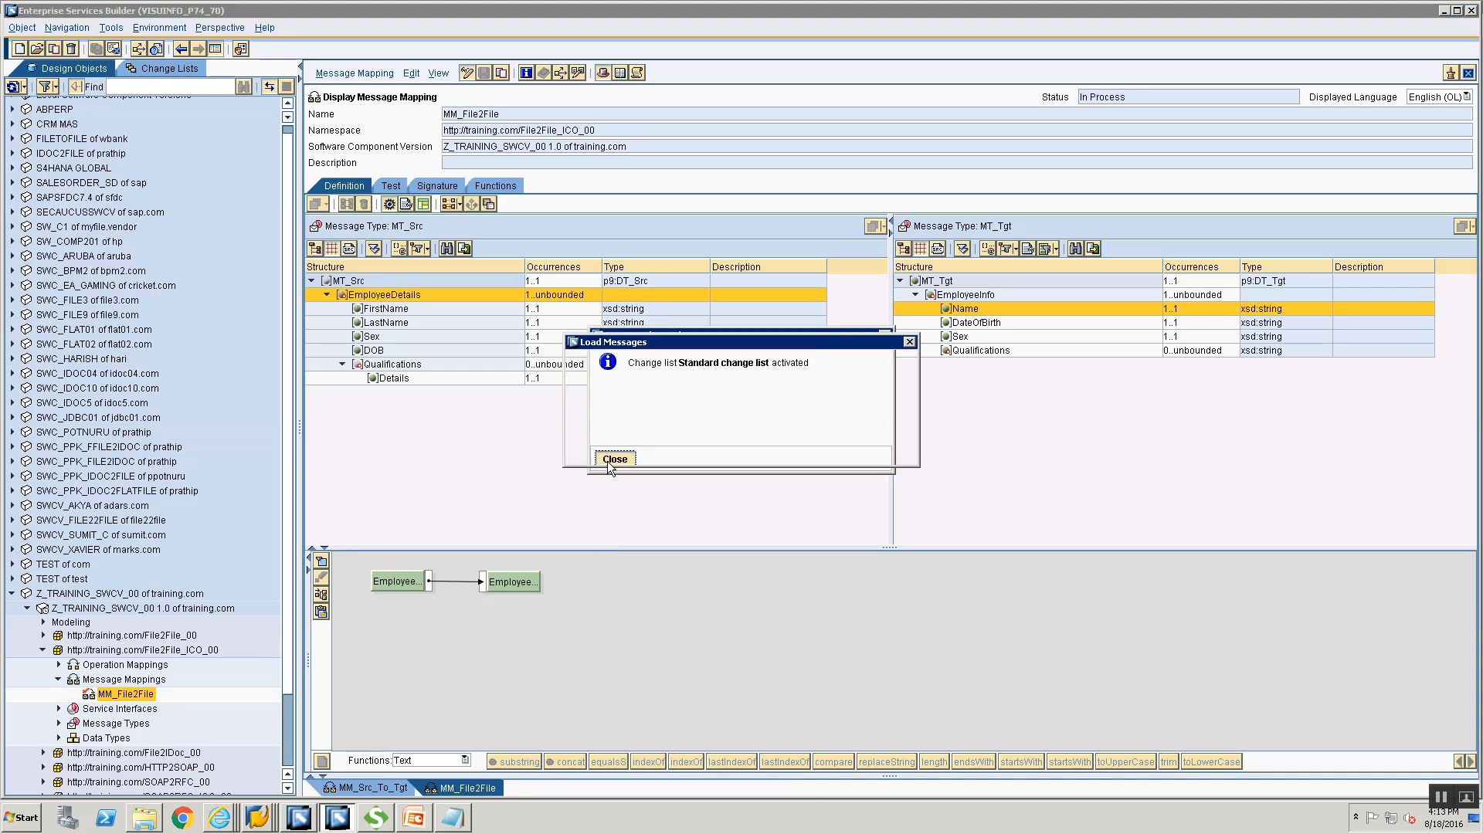
click(612, 457)
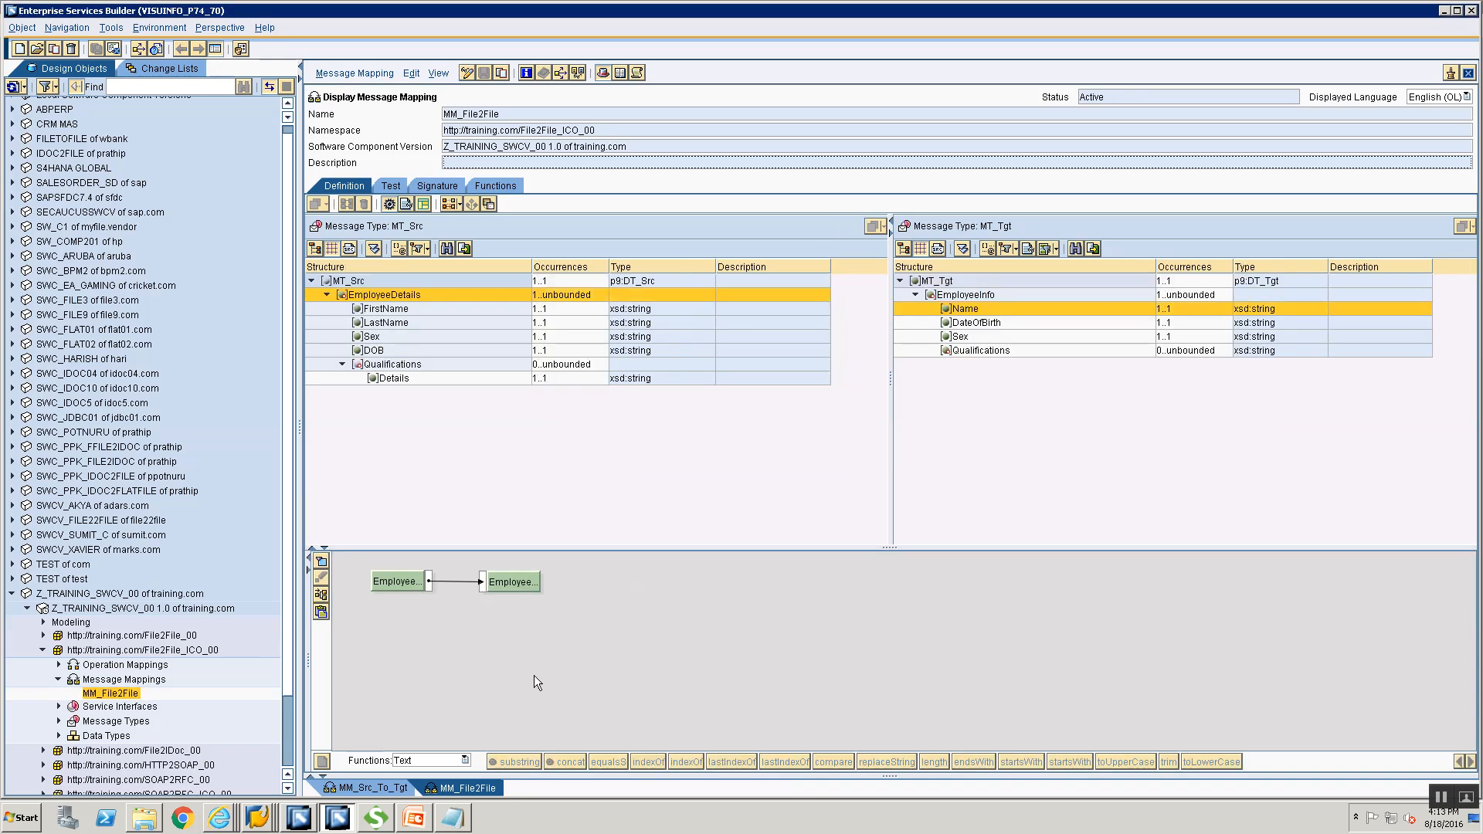
Step: Switch to the NetWeaver Message Monitor and resend the selected message with blacklisted messages included
key(alt+Tab)
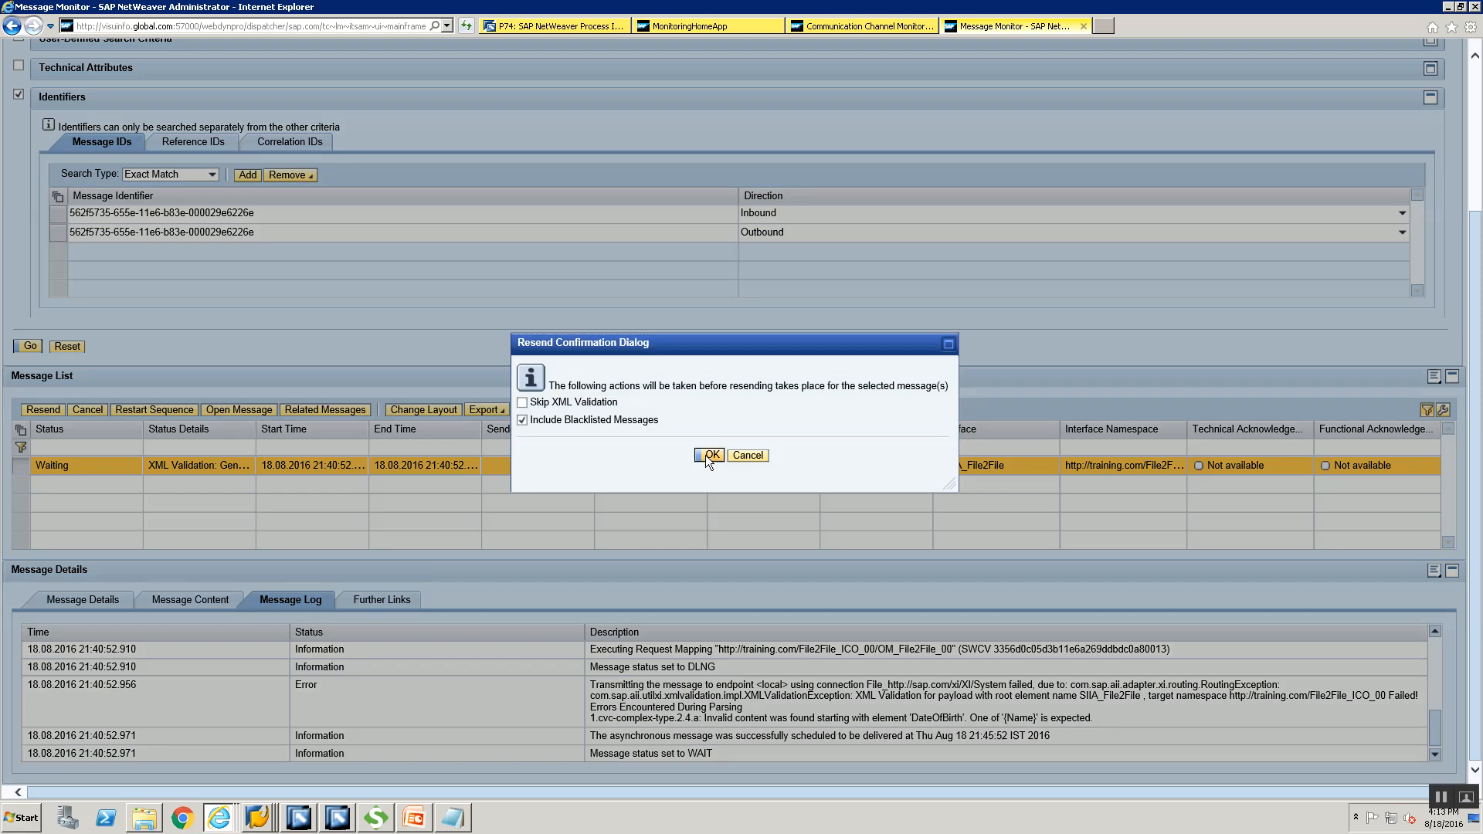
click(707, 454)
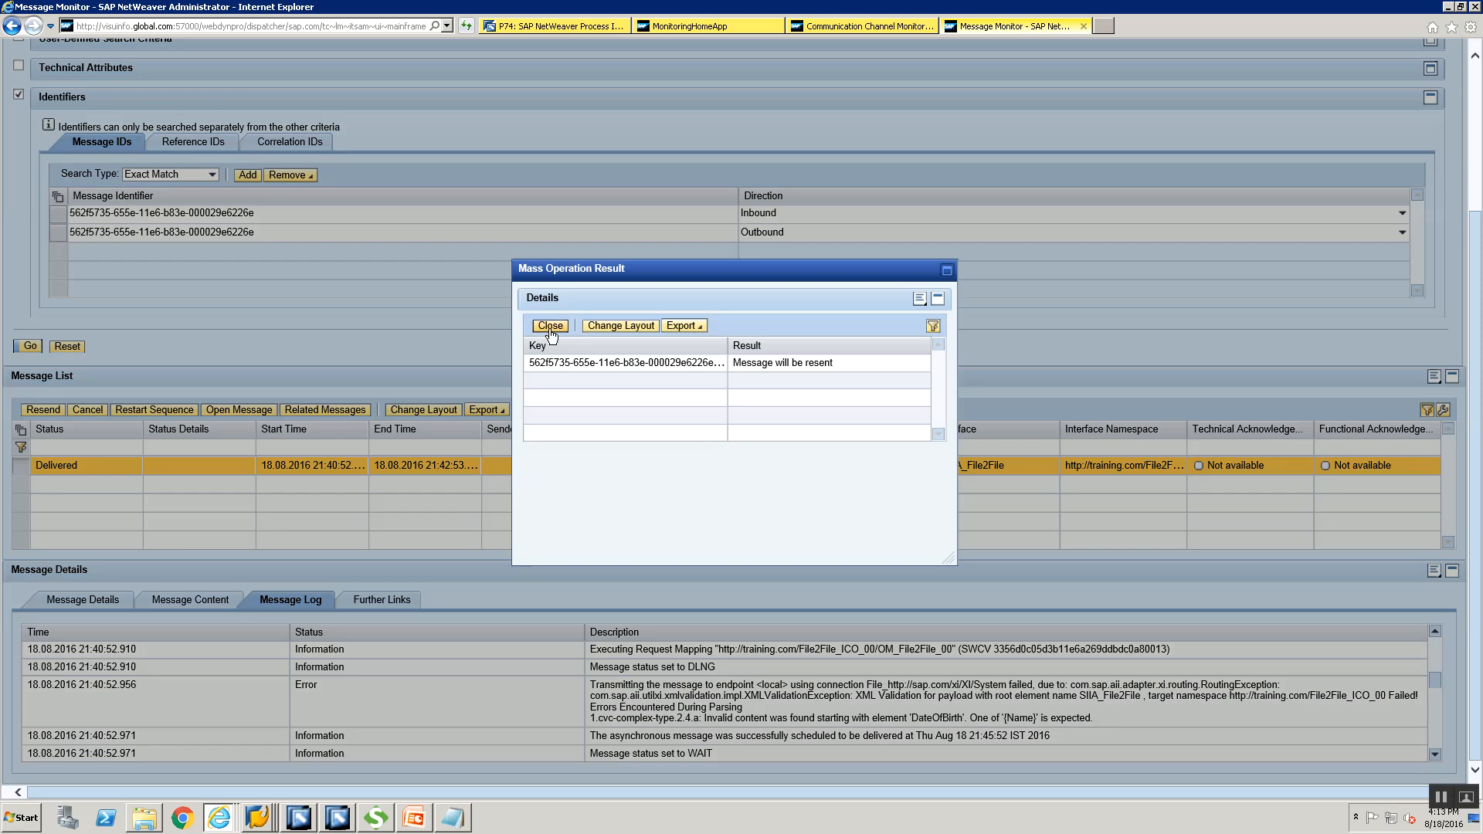
click(550, 326)
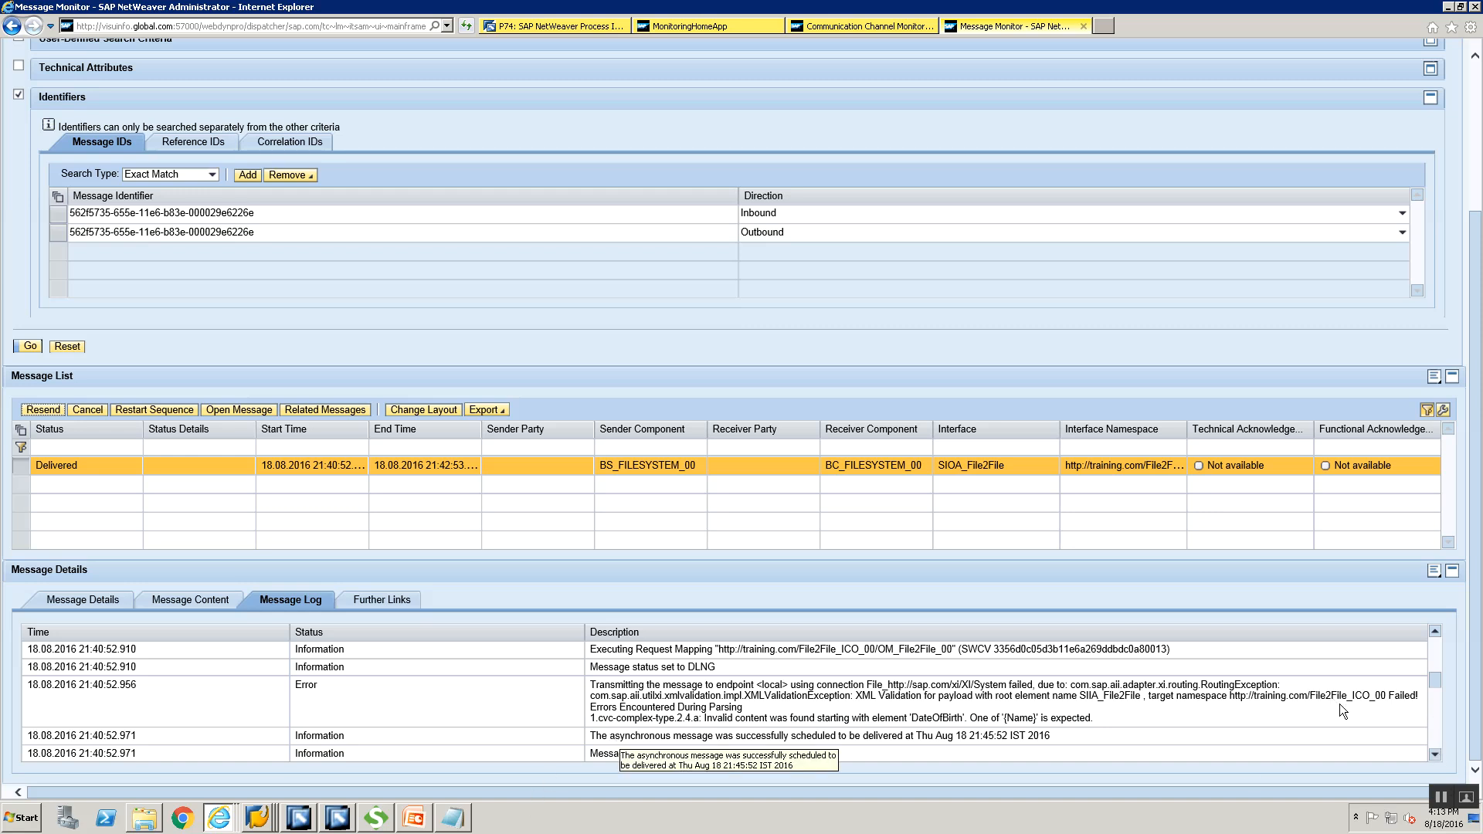
Step: Examine the resent message's log entries for mapping execution, XML validation and delivery to the receiver channel
click(1434, 723)
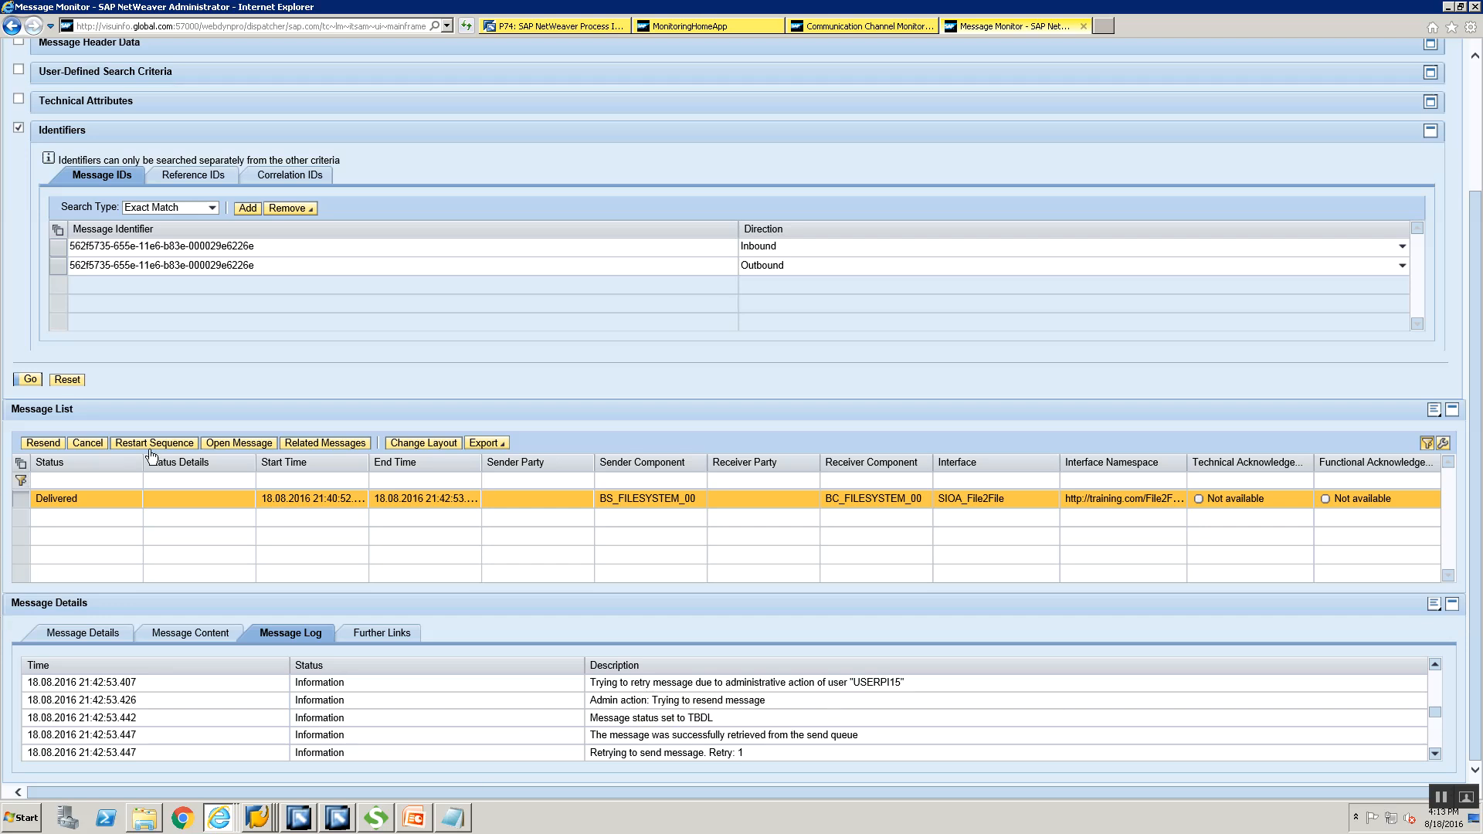
click(1440, 740)
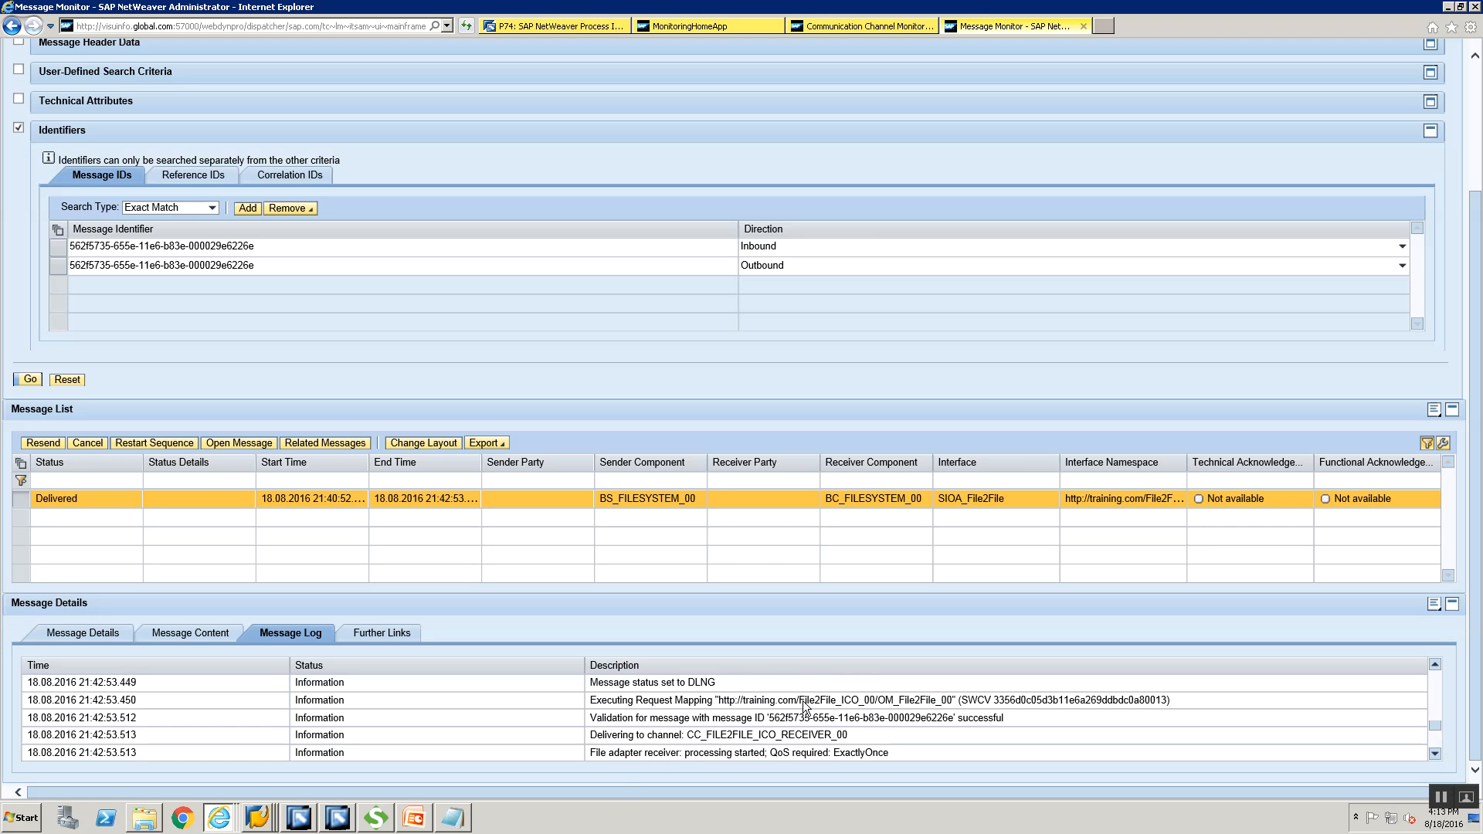
click(337, 818)
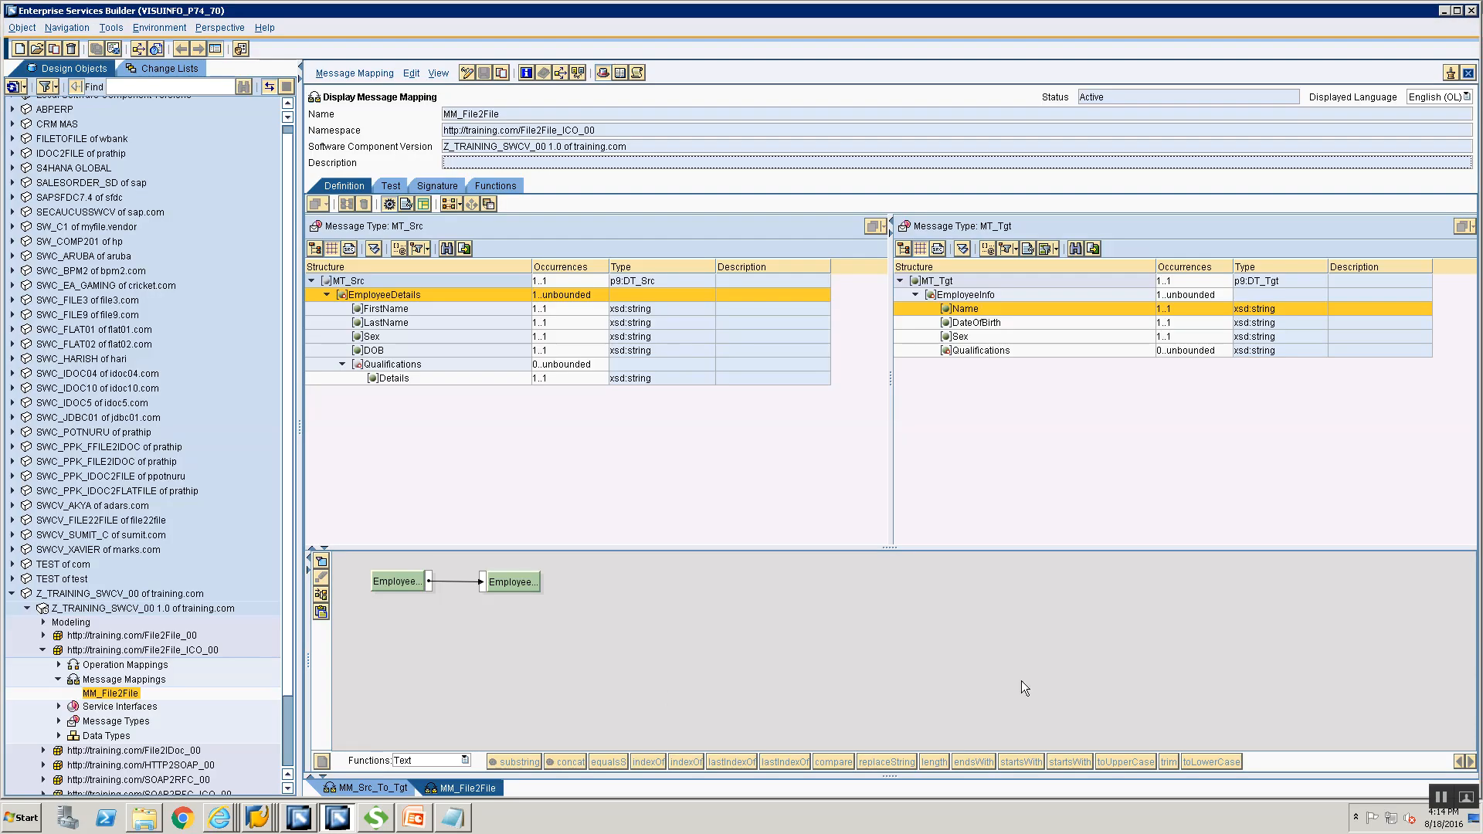
click(323, 811)
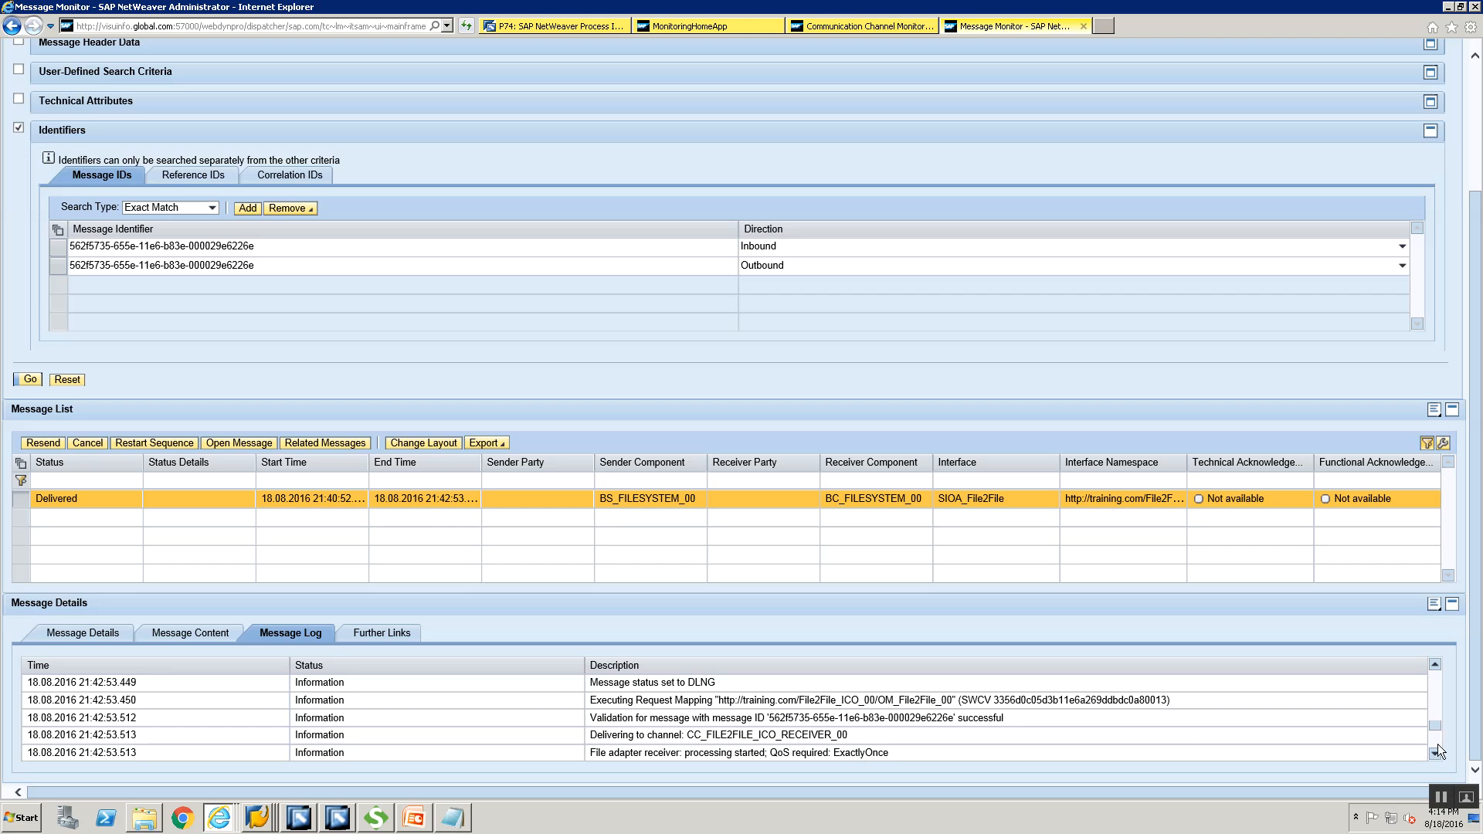
scroll(451, 670, down, 2)
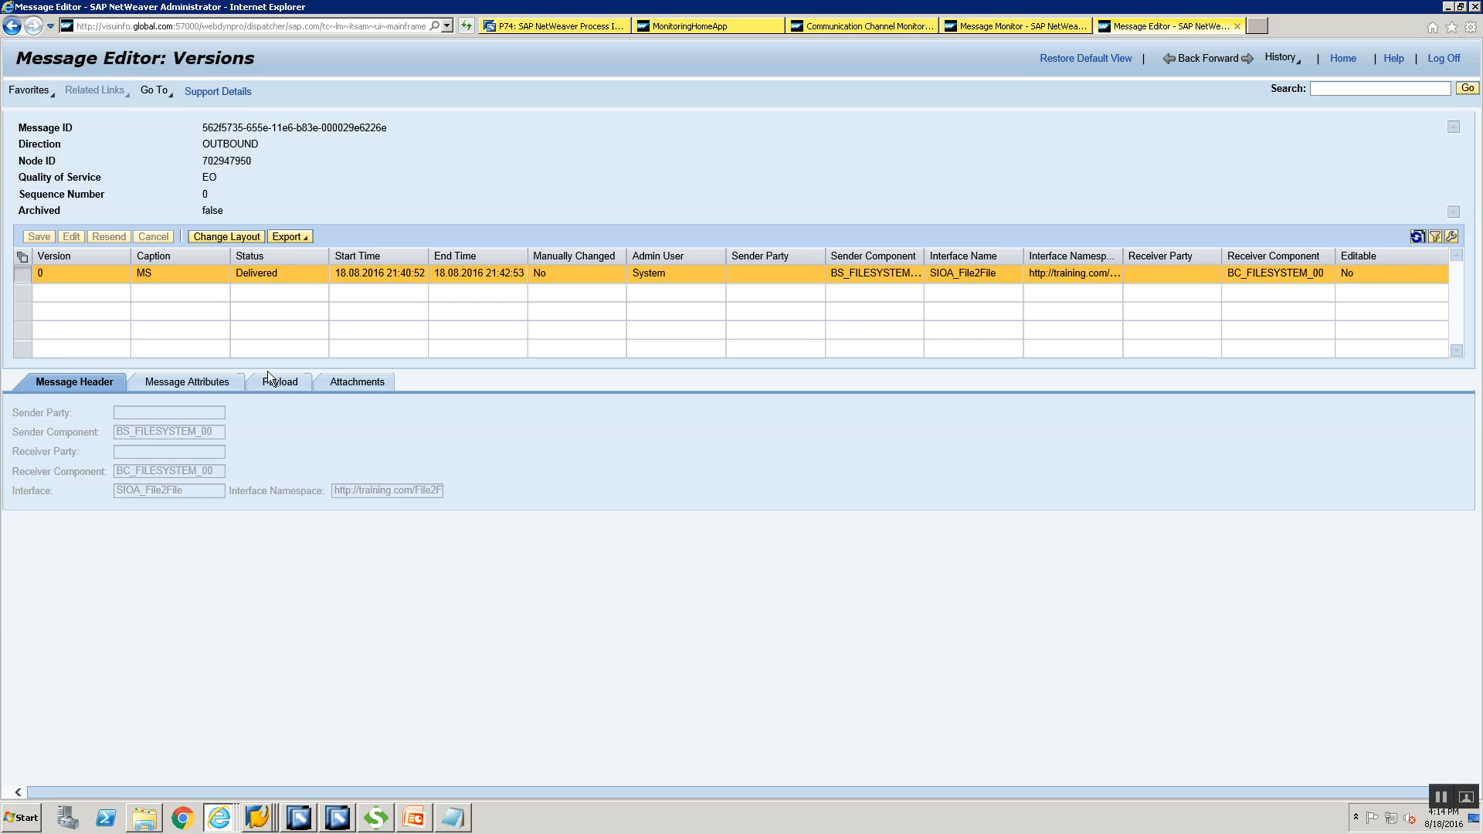
Step: View the delivered message's payload in the Message Editor, then close the editor and return to the Message Monitor
click(271, 383)
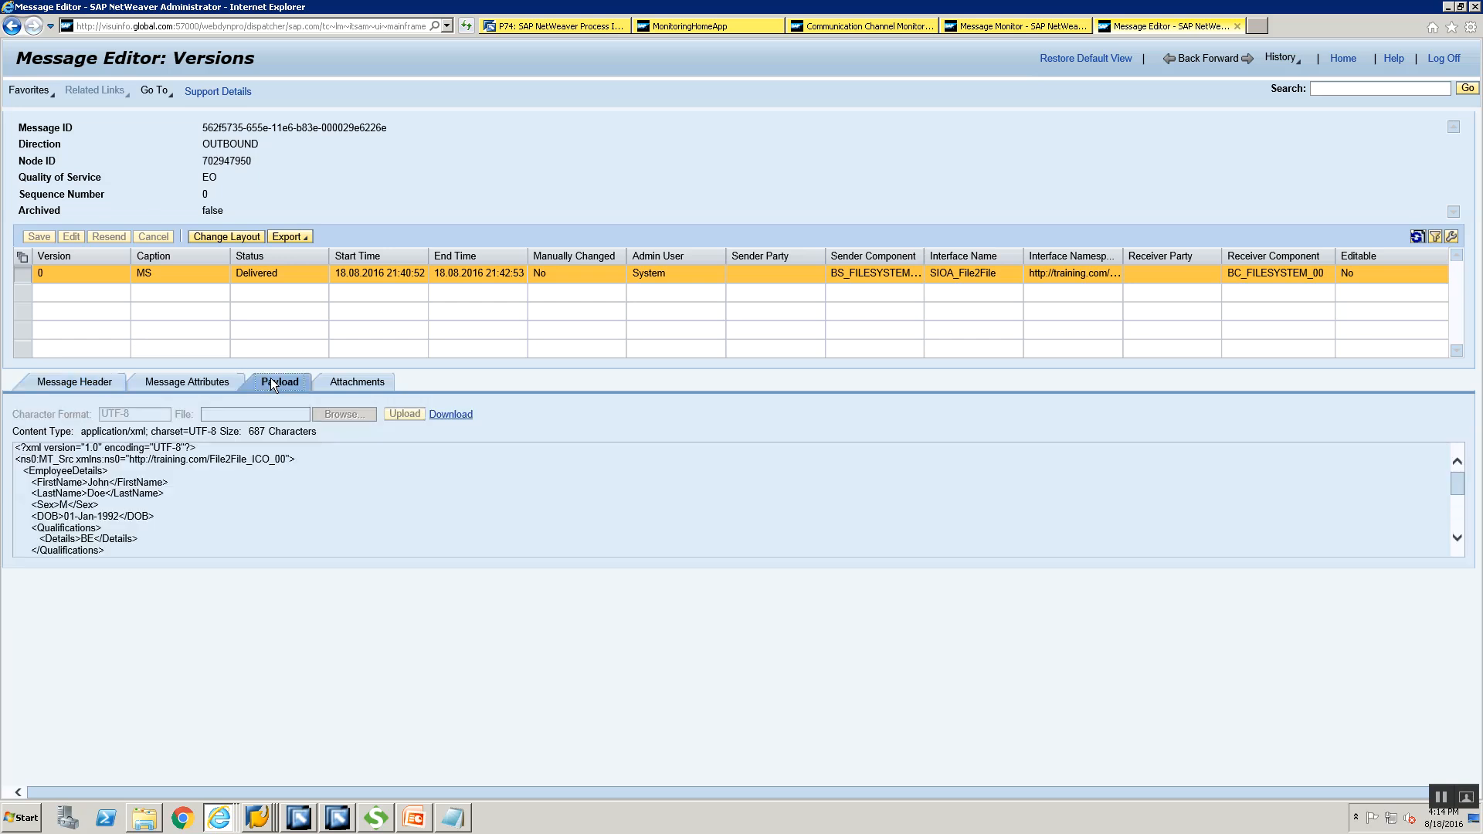
click(993, 25)
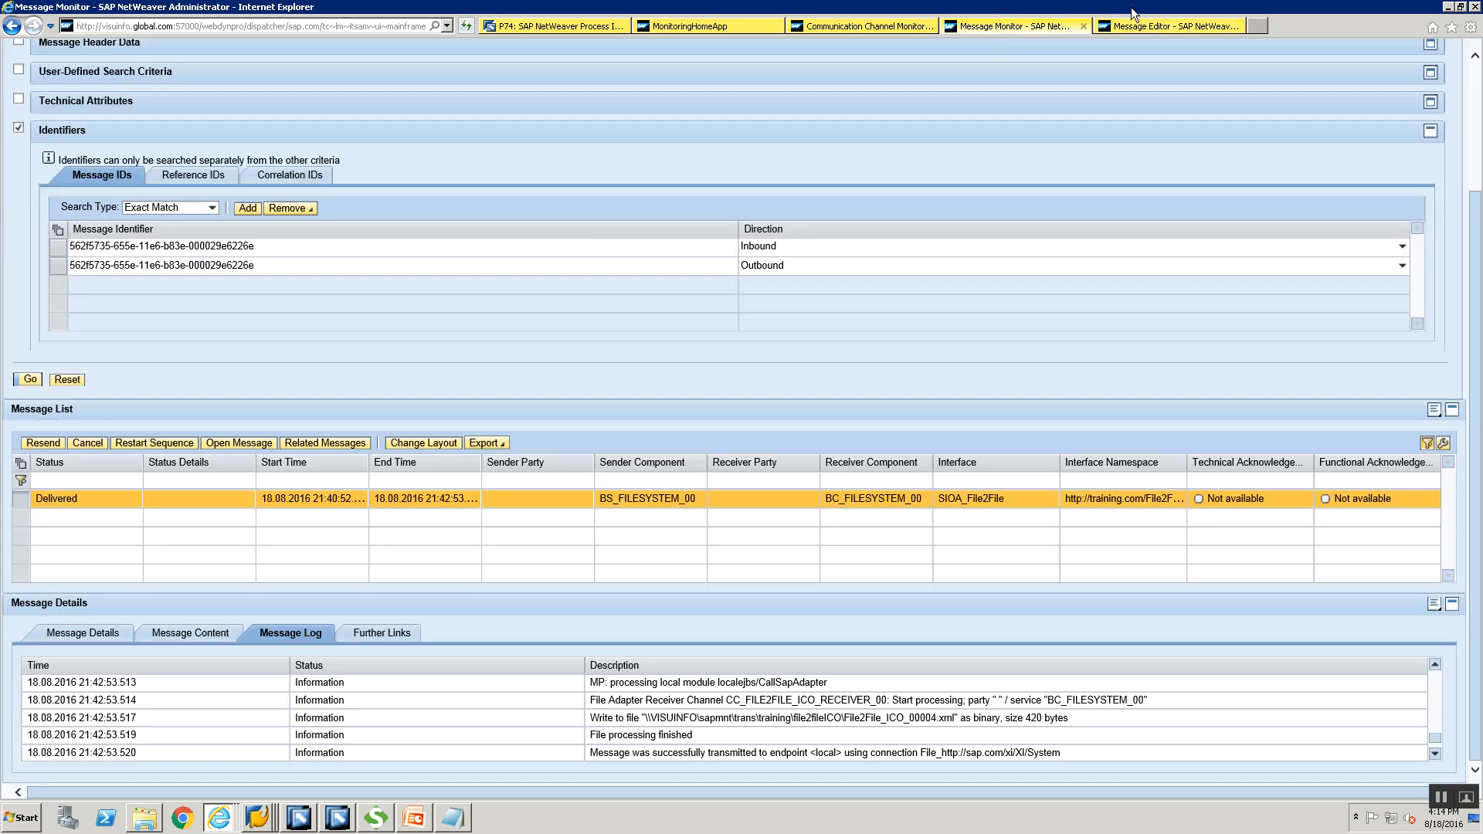
click(1227, 26)
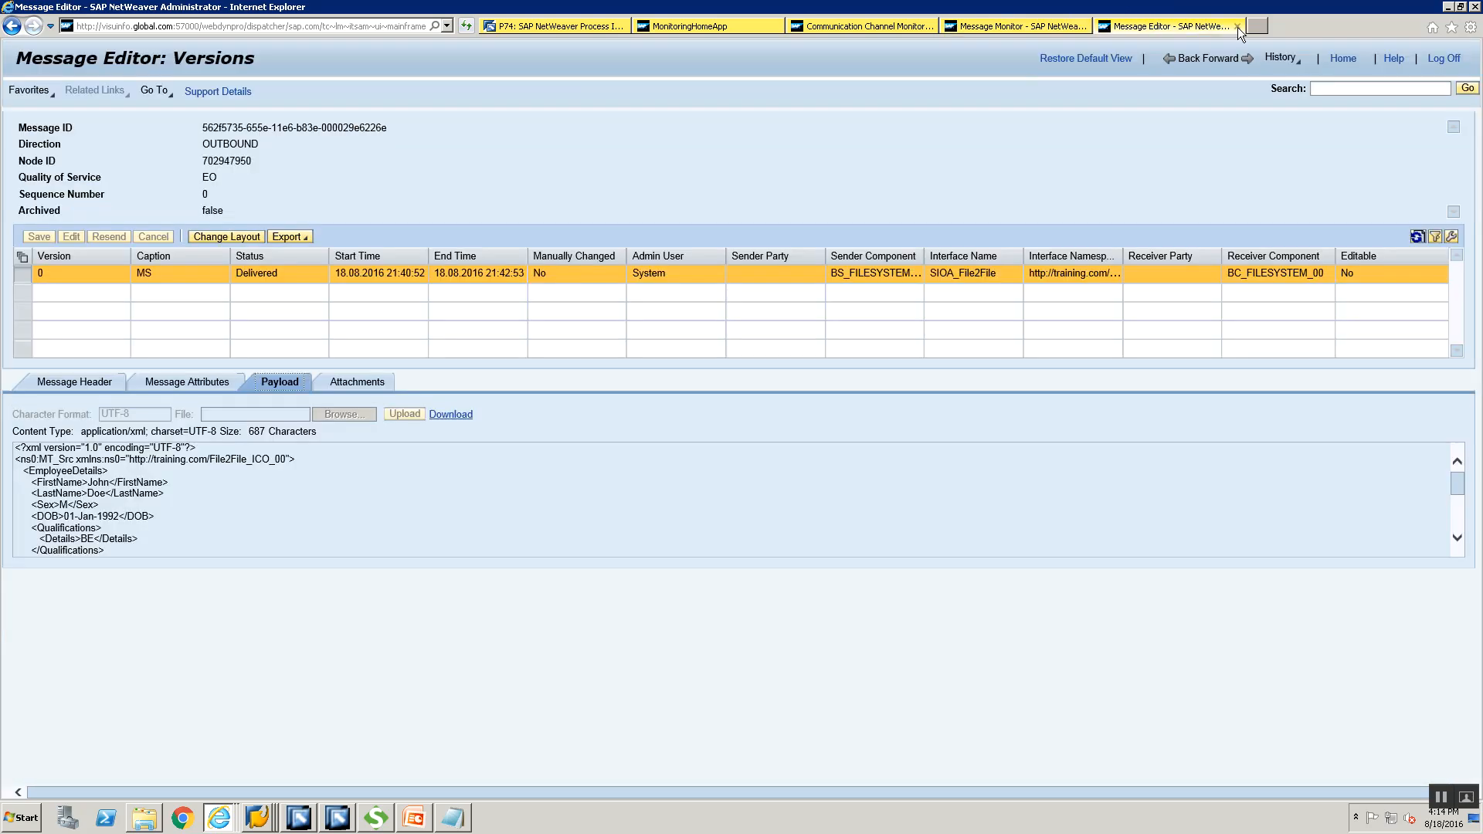
click(1236, 26)
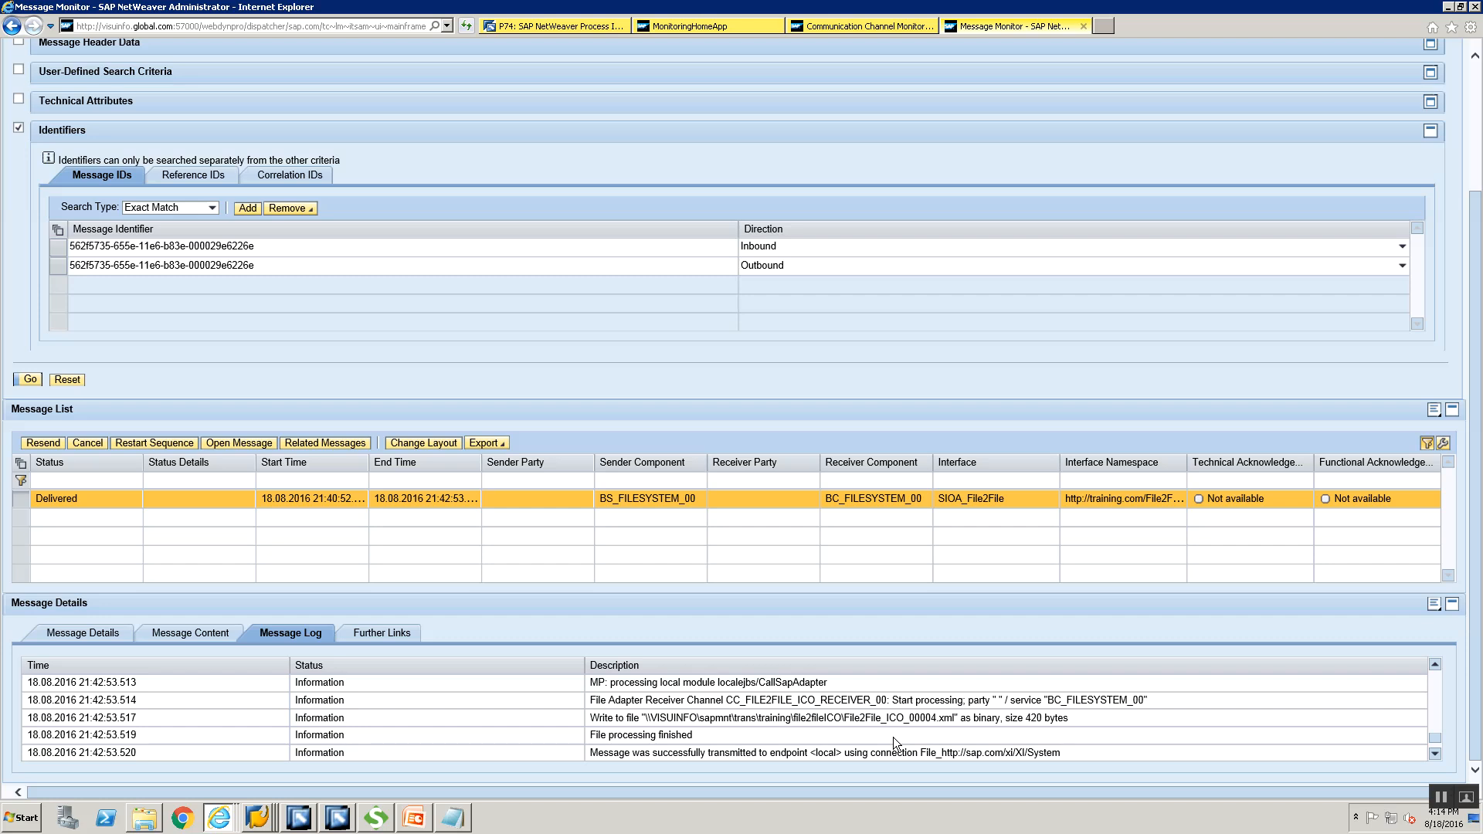
Step: Switch to PowerPoint and review the XML Validation Steps slide
key(alt+Tab)
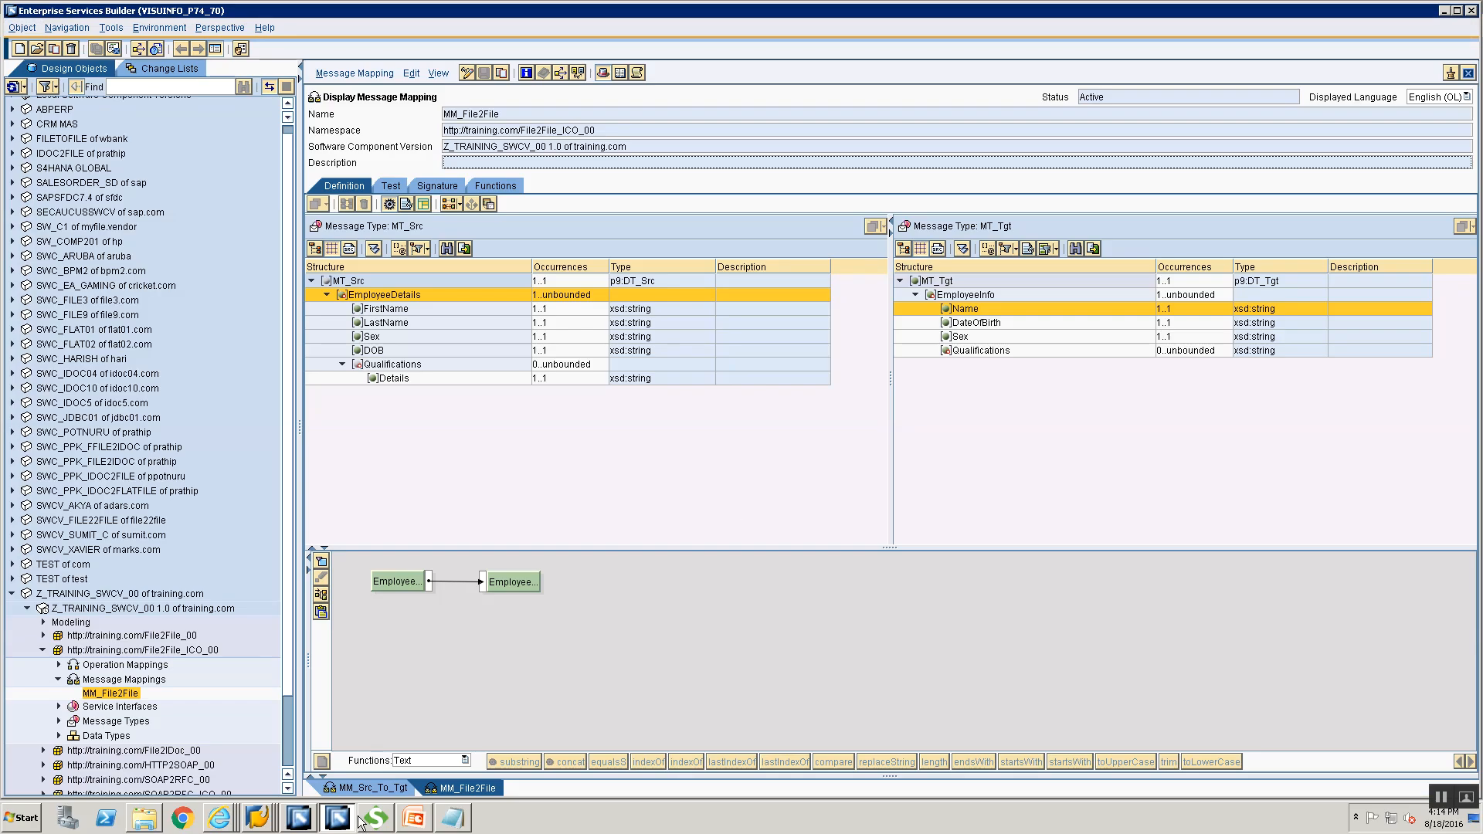
click(310, 817)
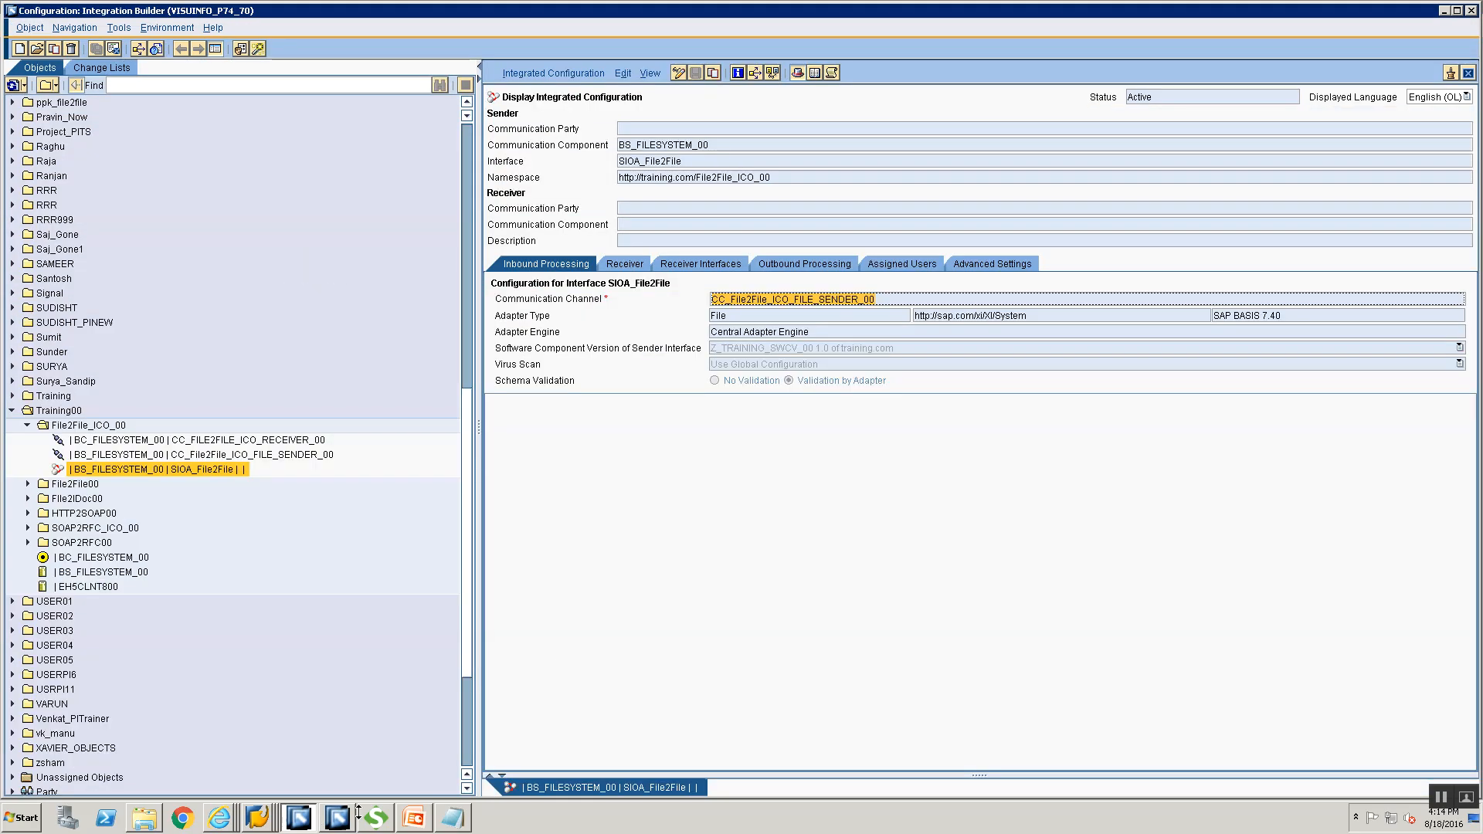
click(414, 817)
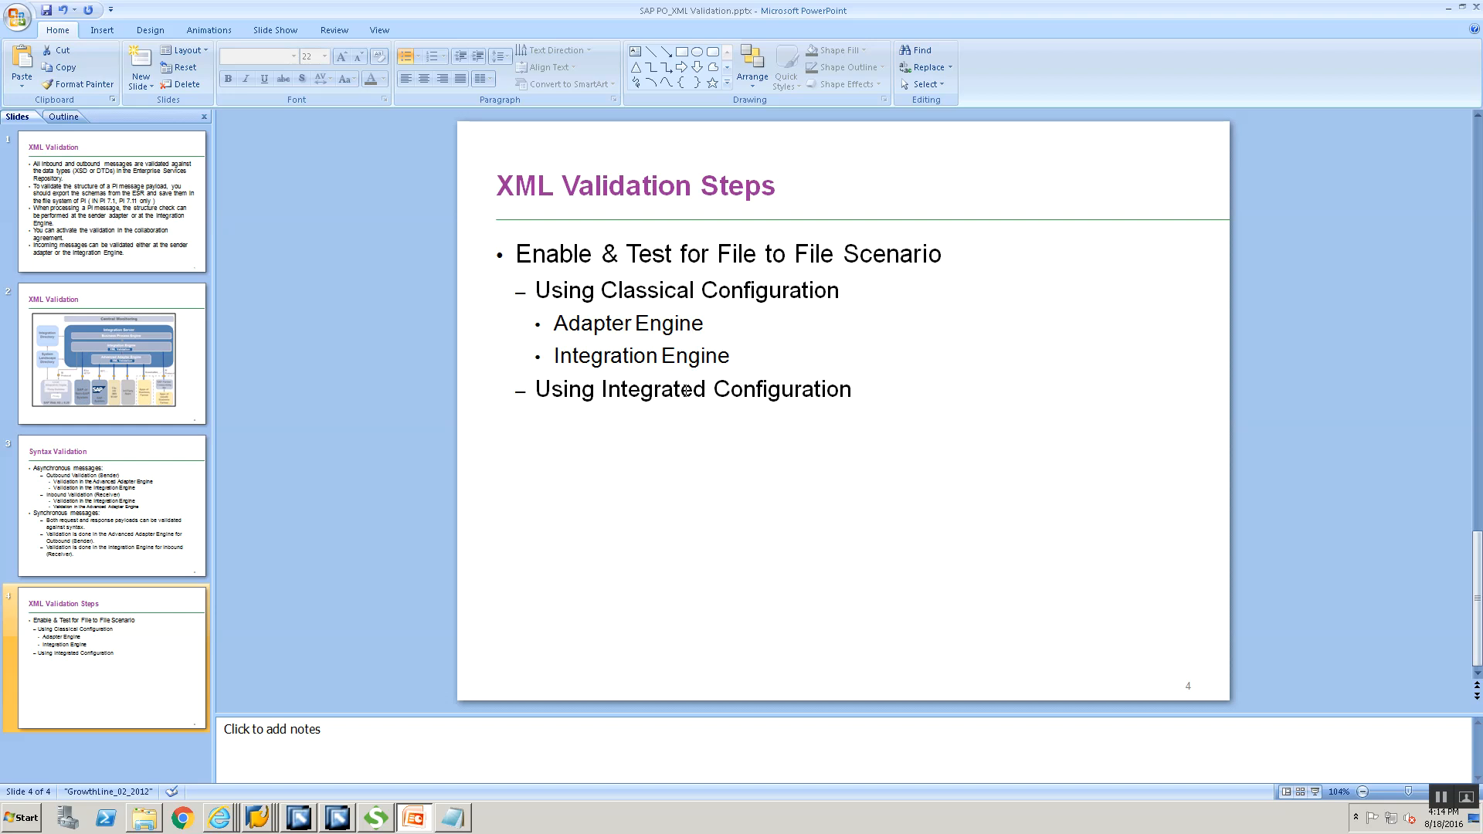
Step: Return to Integration Builder, collapse the File2File_ICO_00 folder and close the SIOA_File2File integrated configuration
click(298, 817)
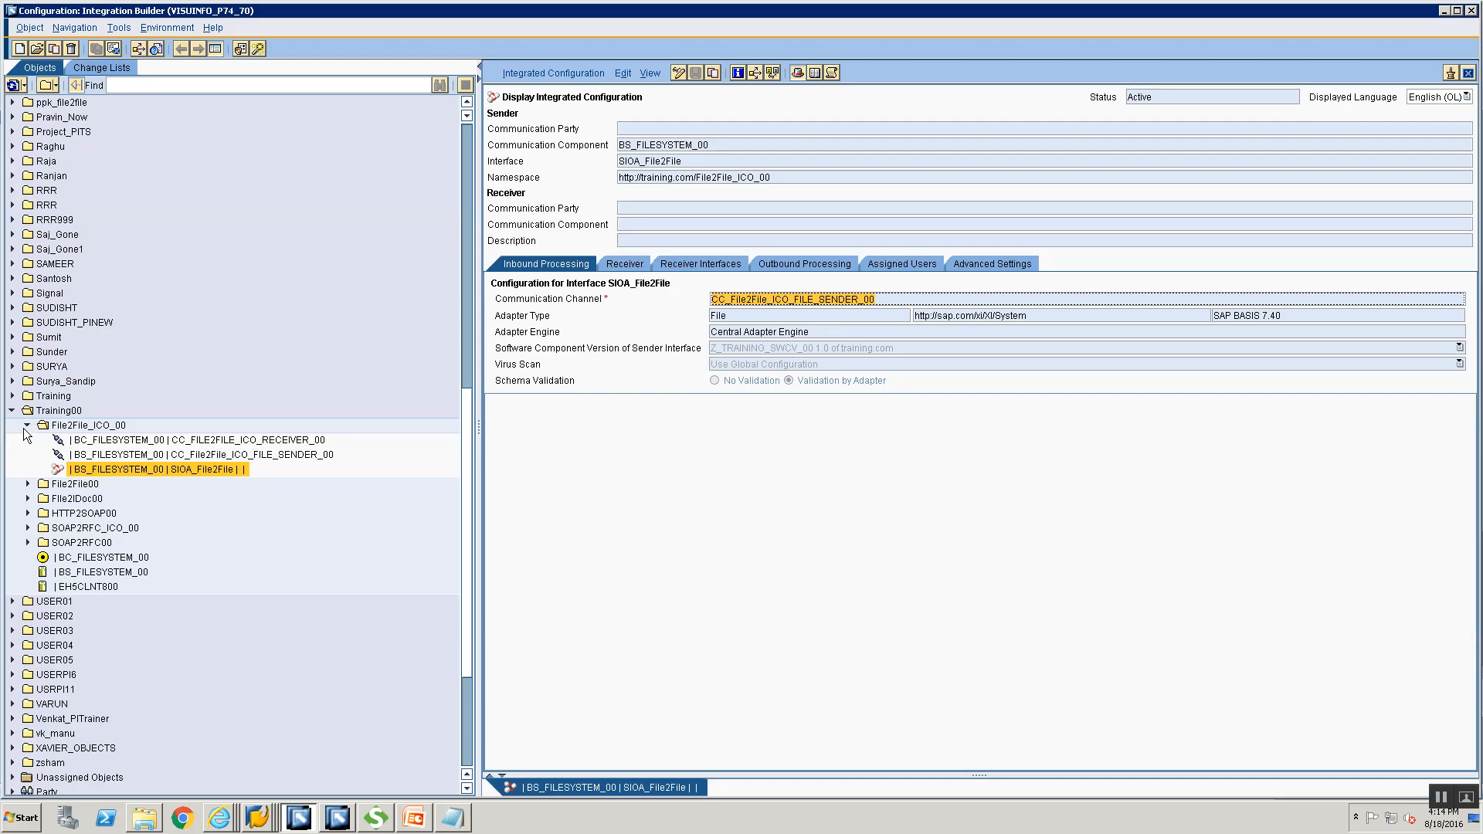
click(27, 425)
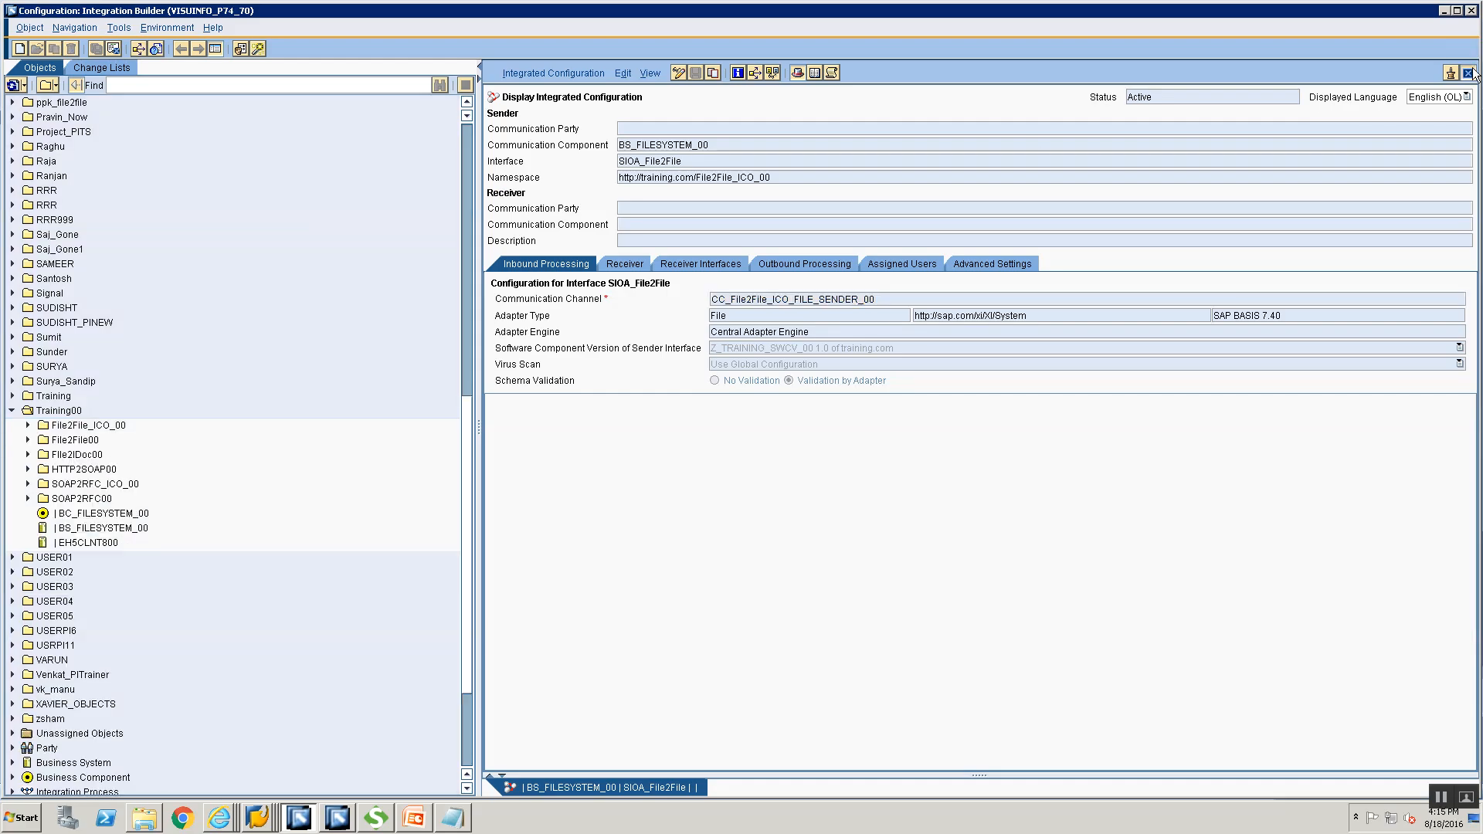
click(1467, 72)
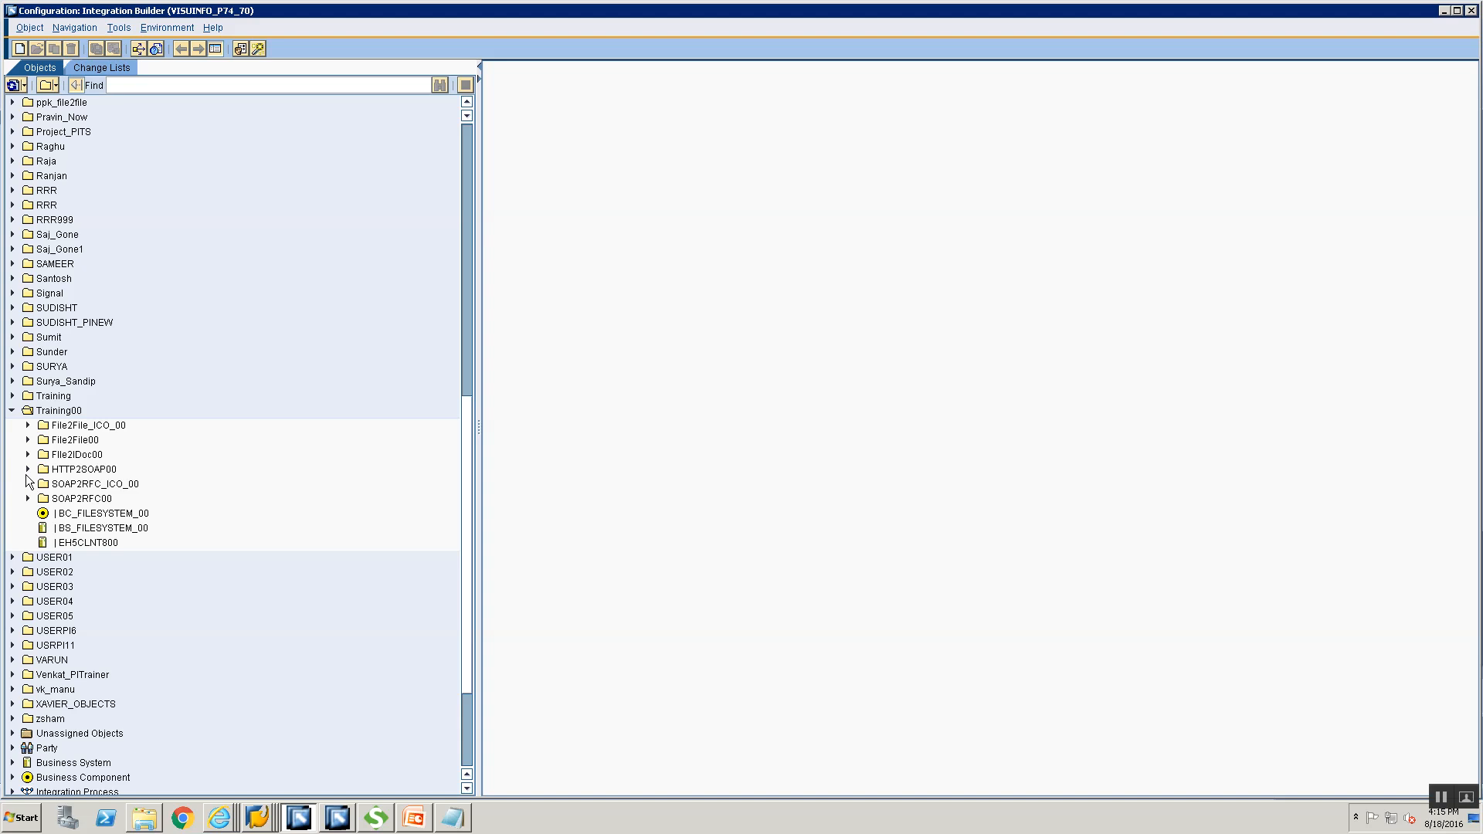
Step: Open the sender agreement for BS_FILESYSTEM_00 and SIOS_SOAP2RFC_00 from the SOAP2RFC00 folder
click(28, 498)
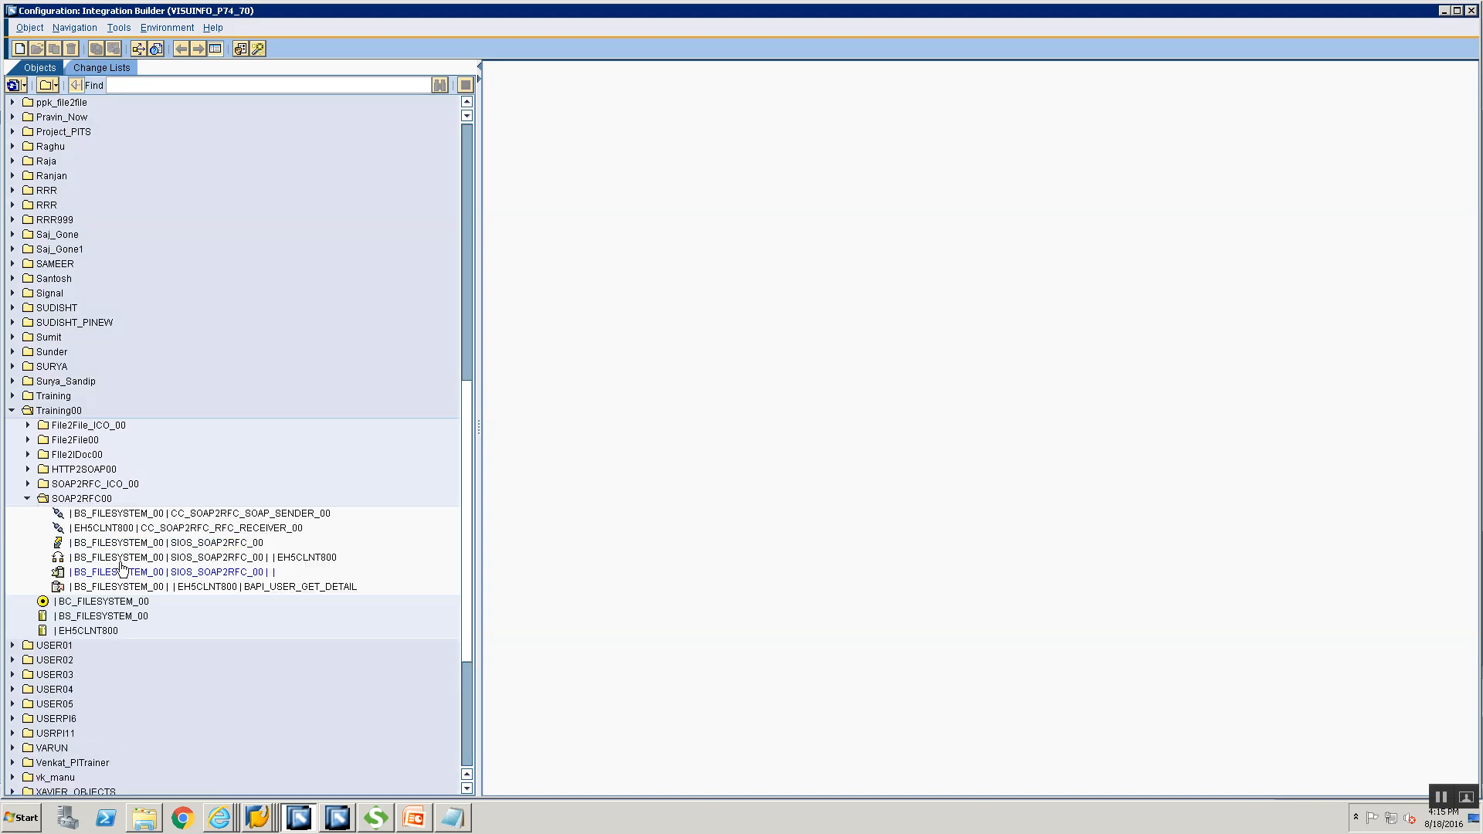
click(120, 574)
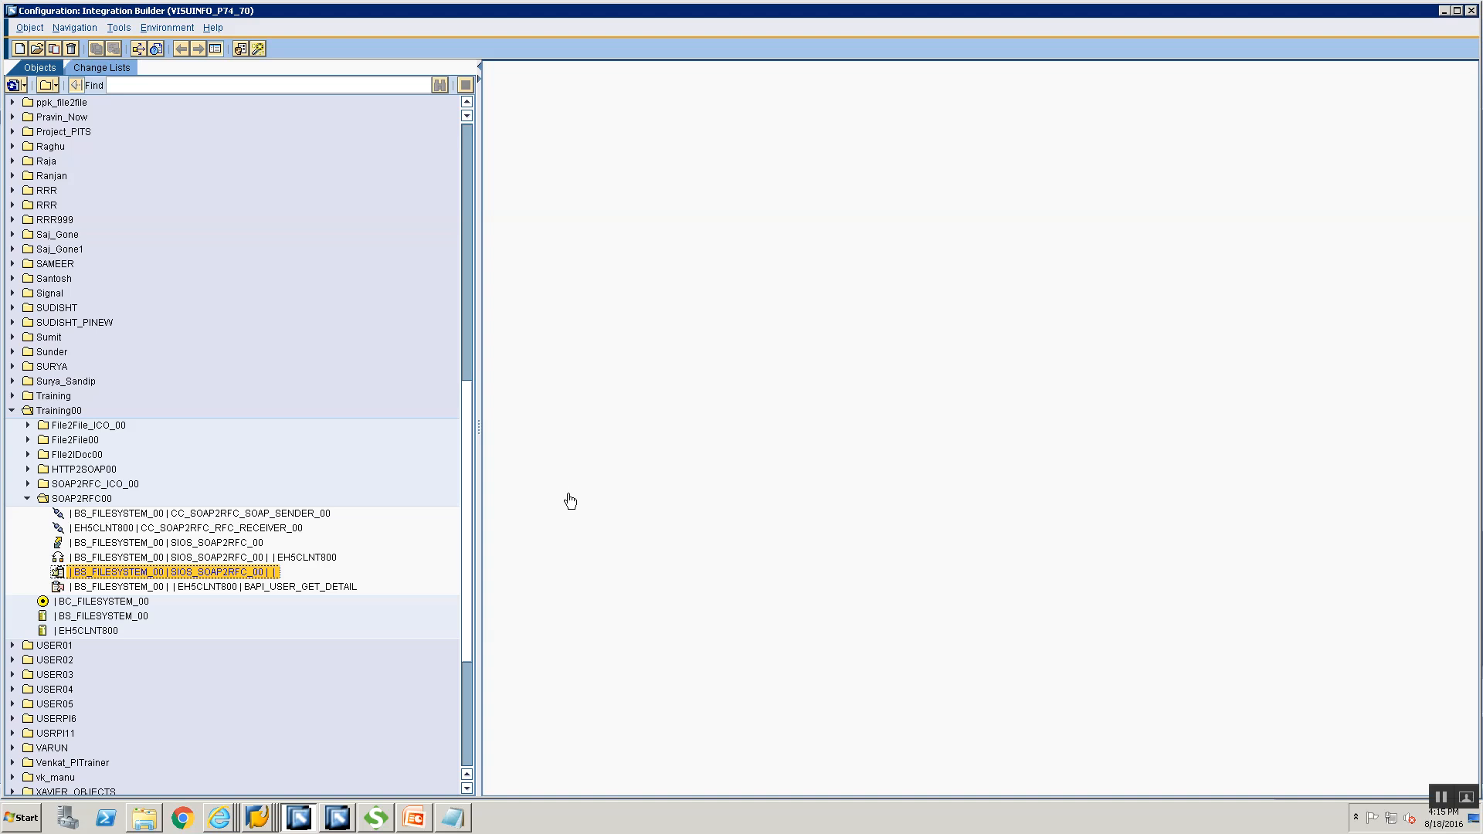
double_click(202, 573)
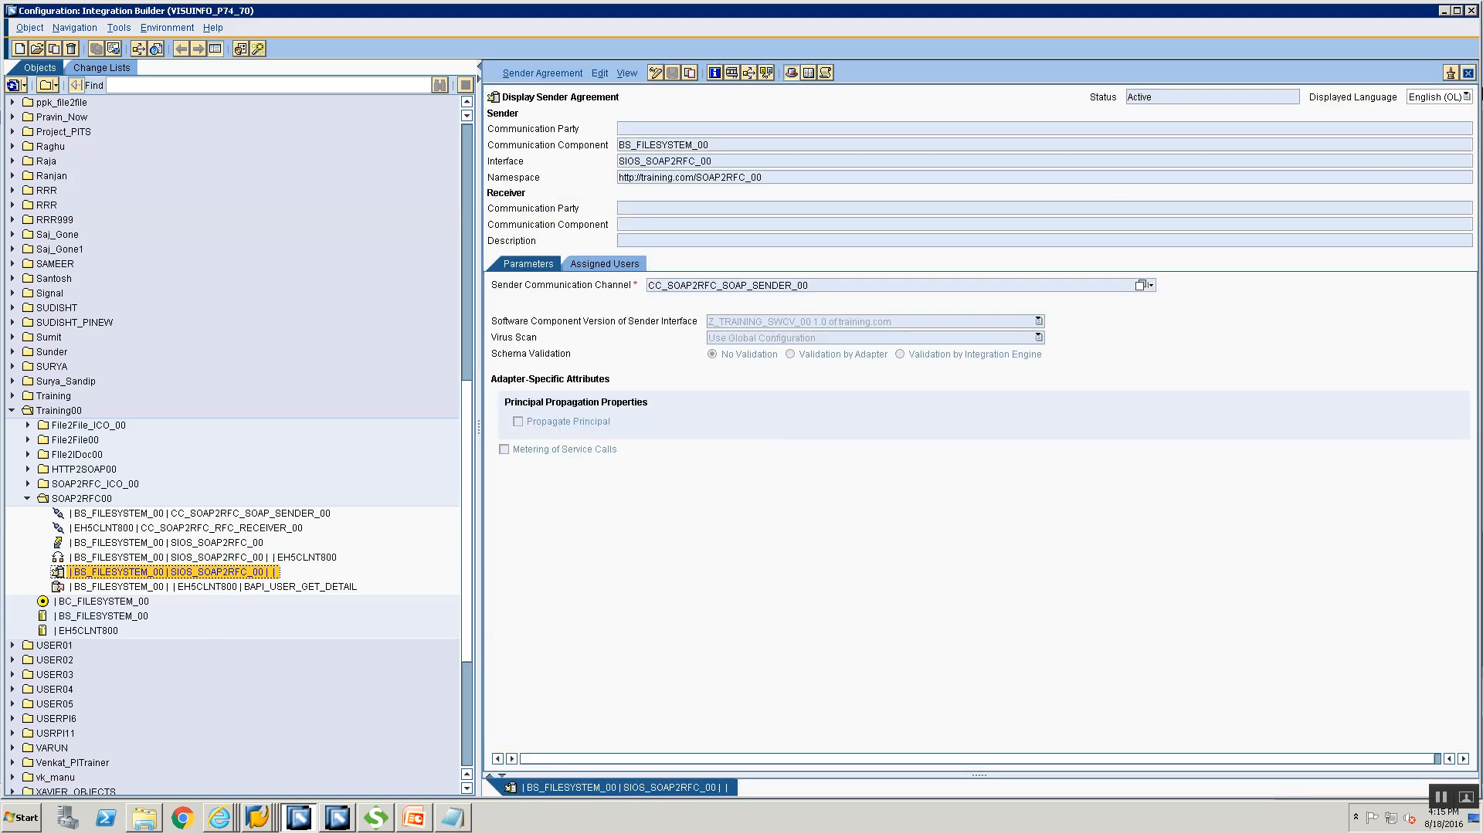
Step: Set the sender agreement's schema validation to Validation by Adapter and activate the change
click(655, 71)
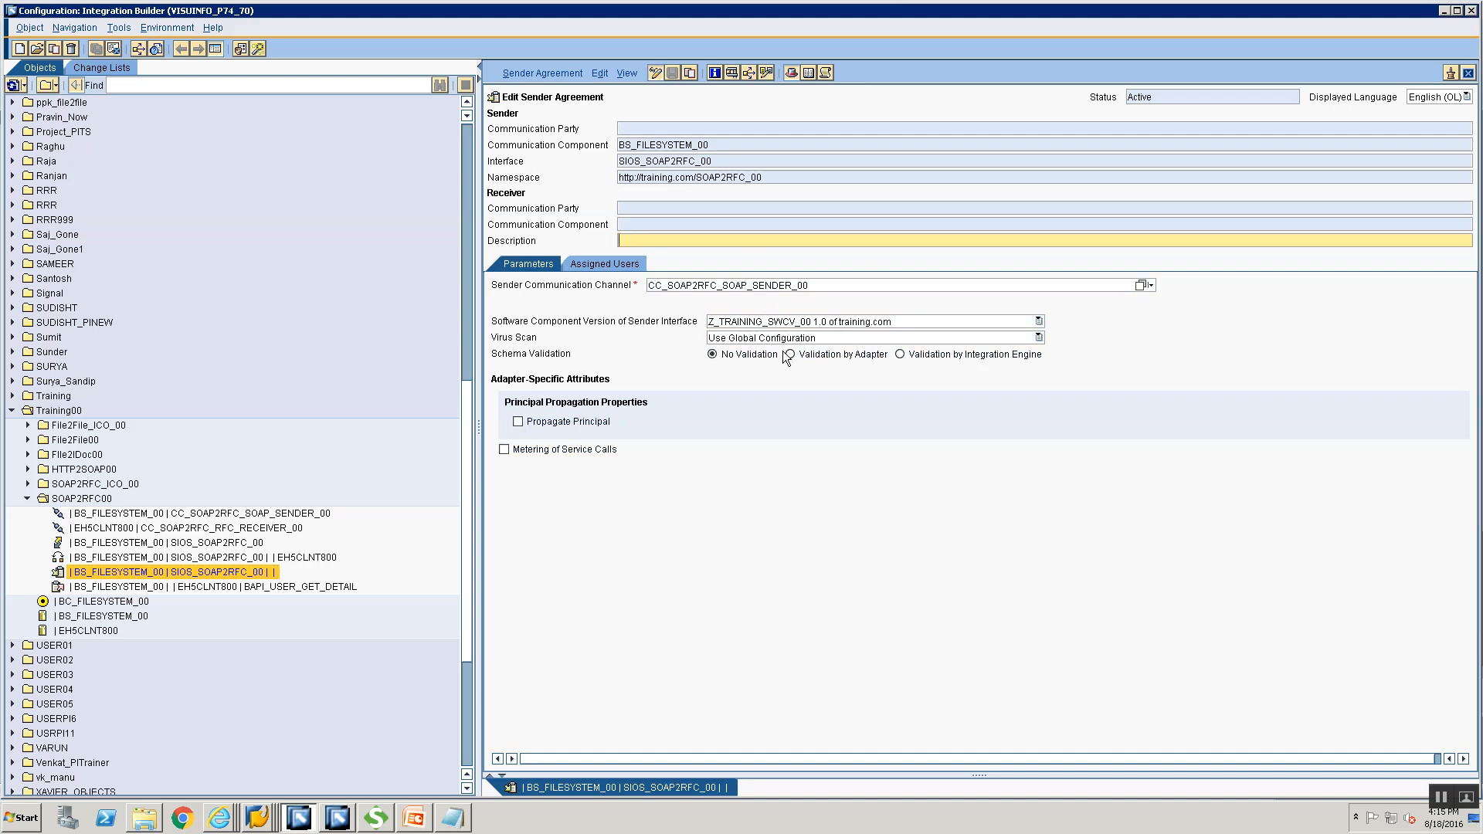
click(788, 355)
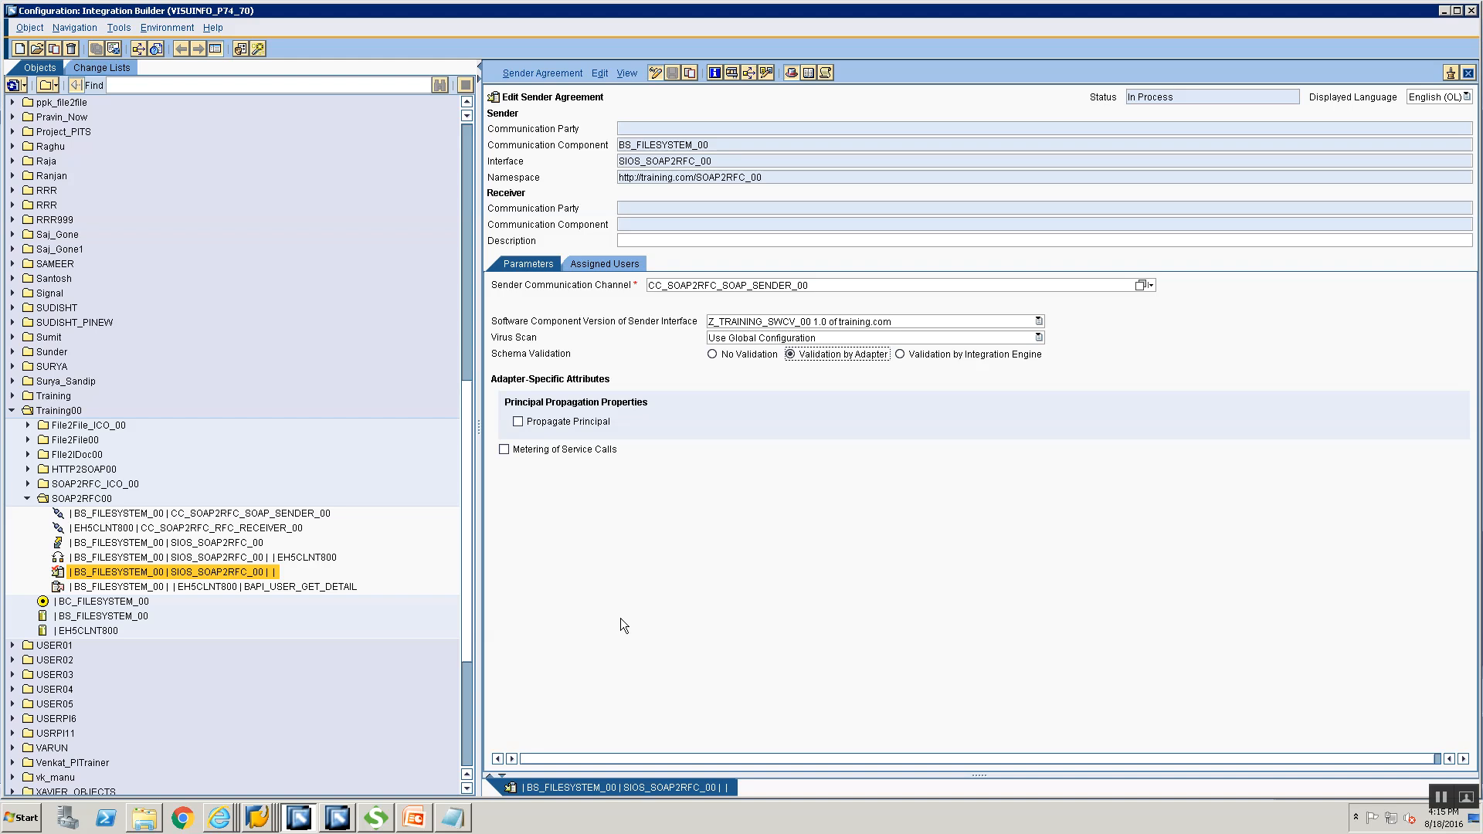
click(539, 72)
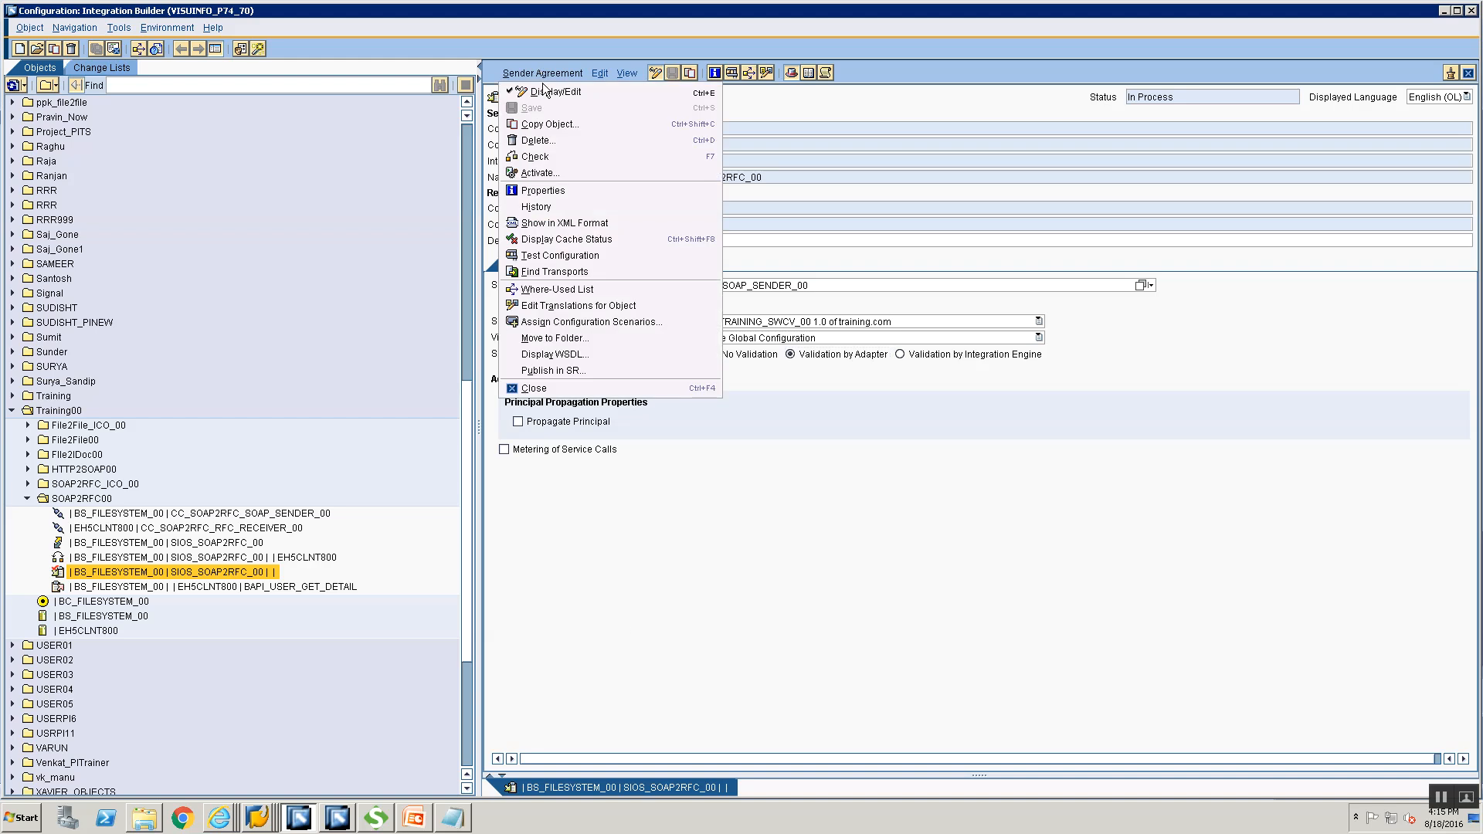
click(567, 172)
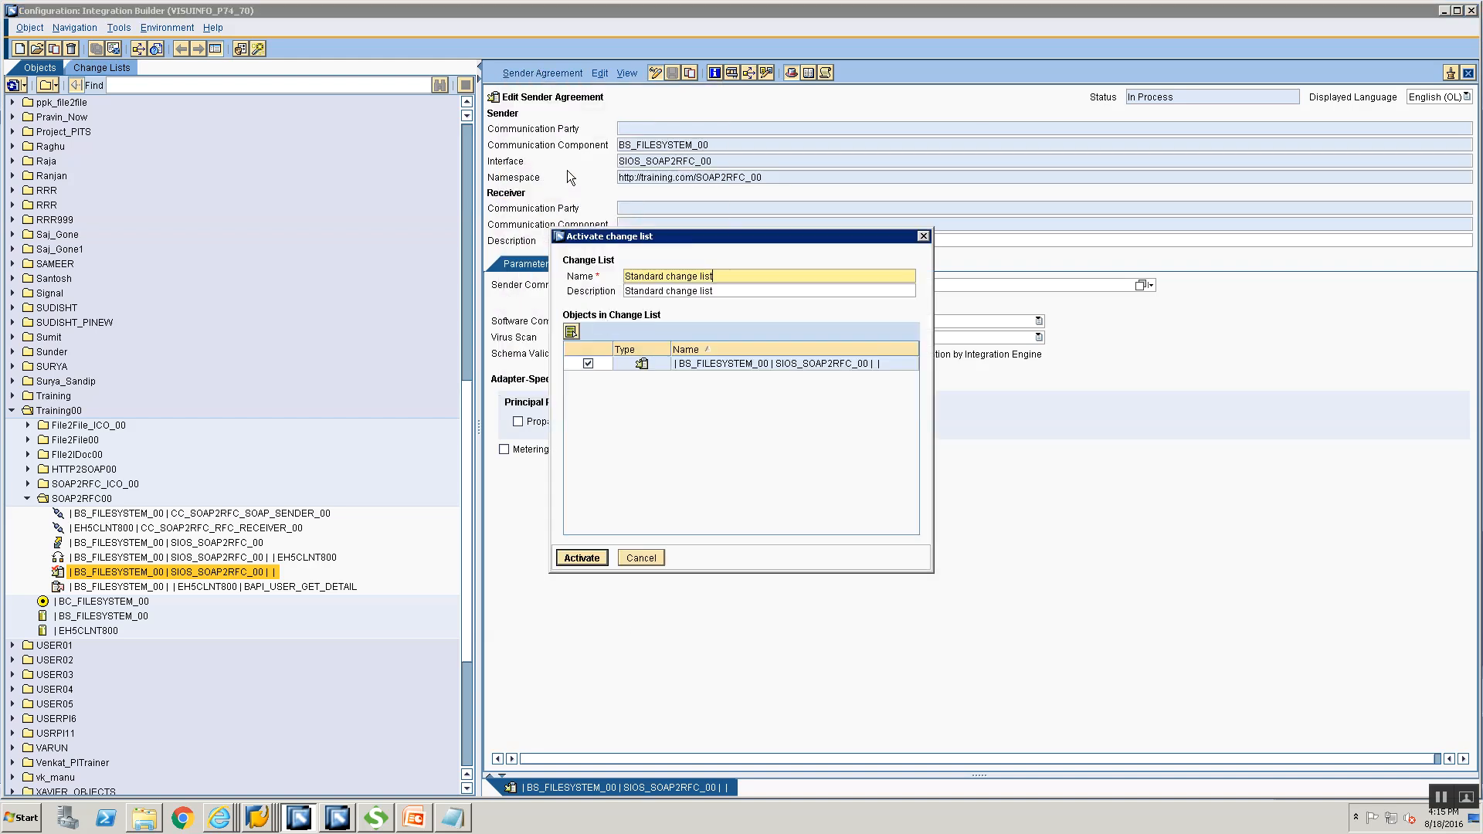
click(577, 557)
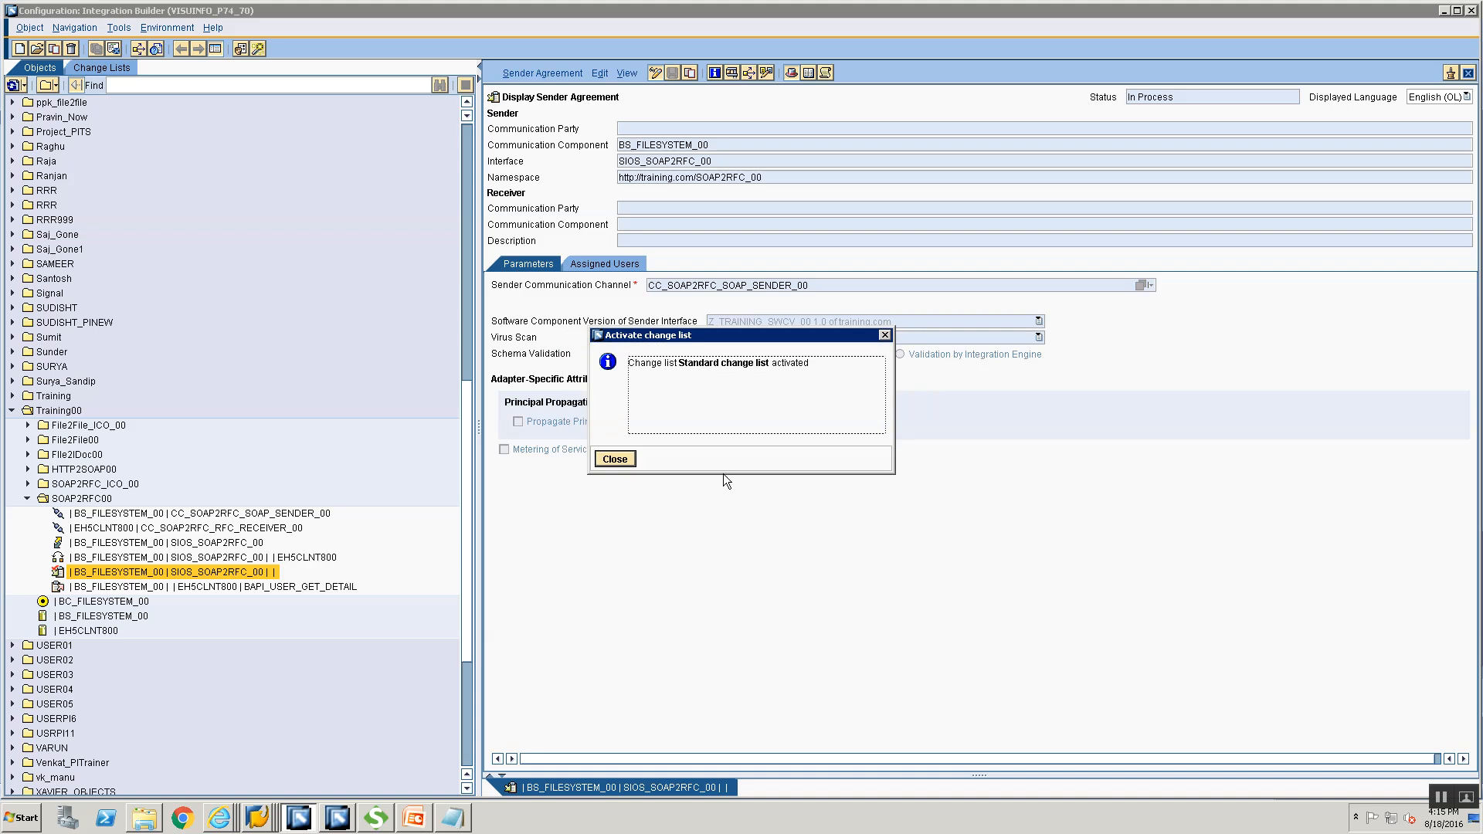
click(615, 460)
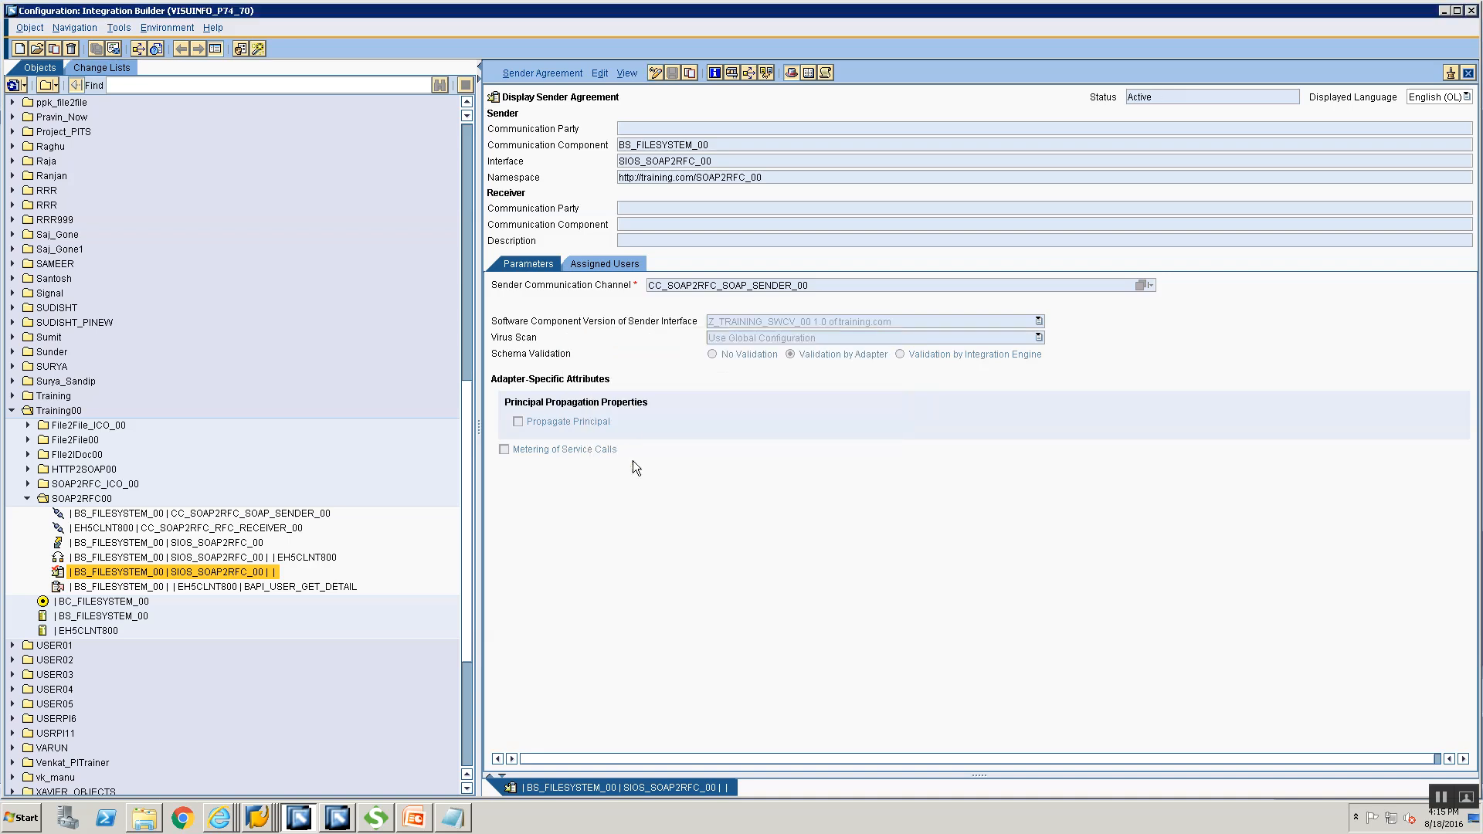
Step: Switch to SoapUI, open Request 1 under SIOS_SOAP2RFC_00 and submit it to the endpoint
click(374, 818)
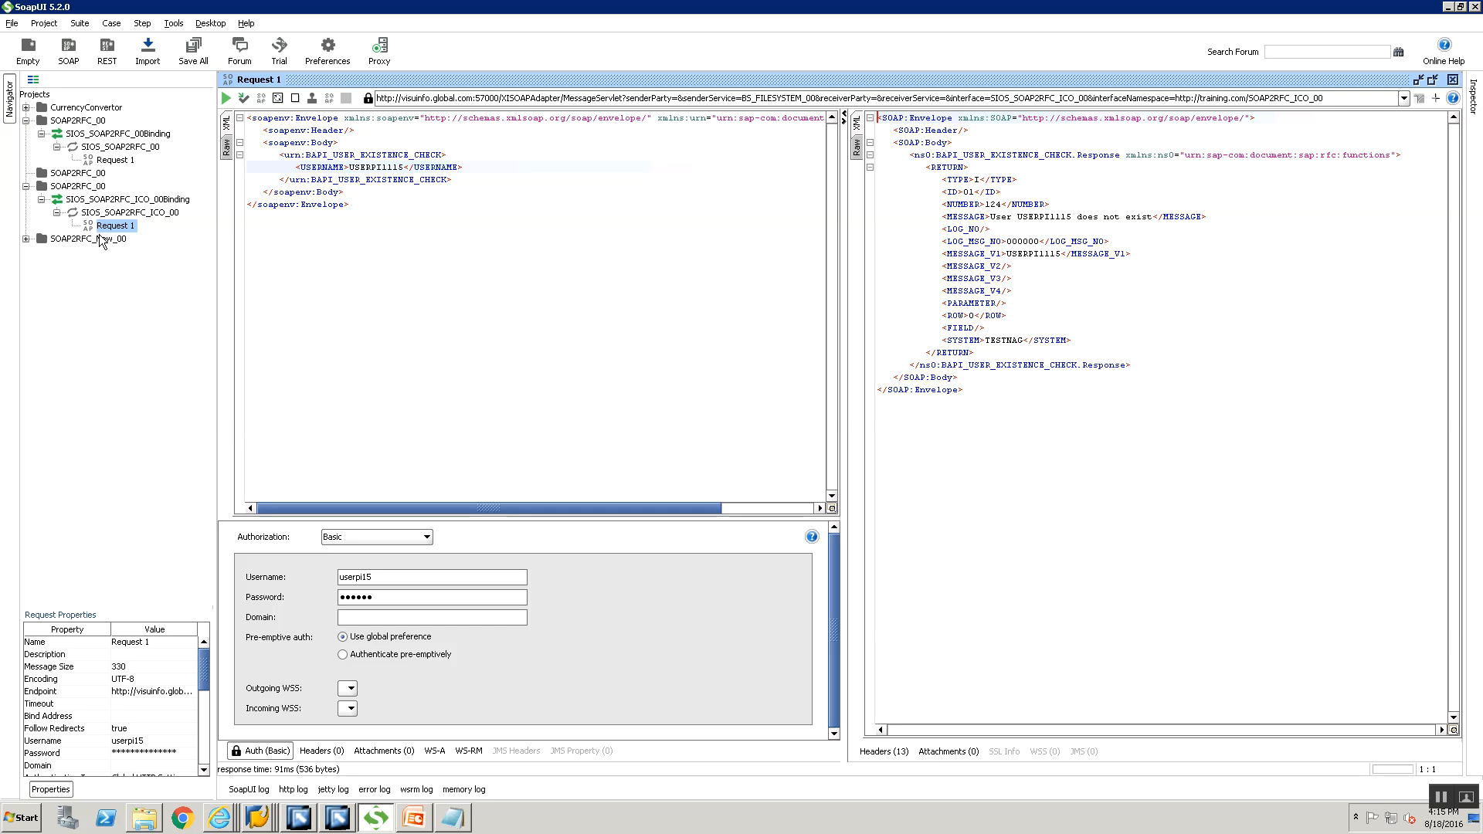
double_click(114, 160)
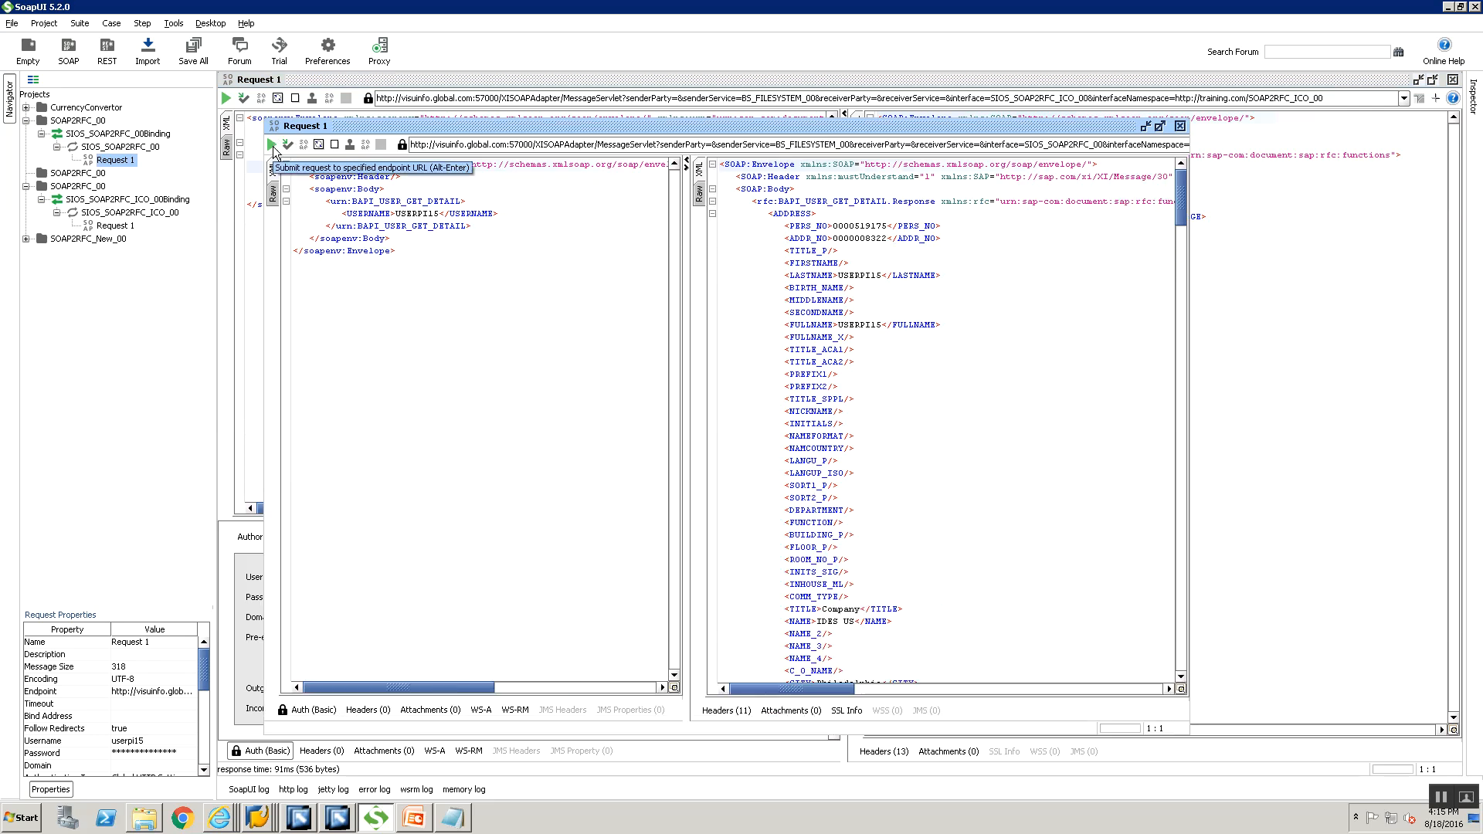
click(272, 143)
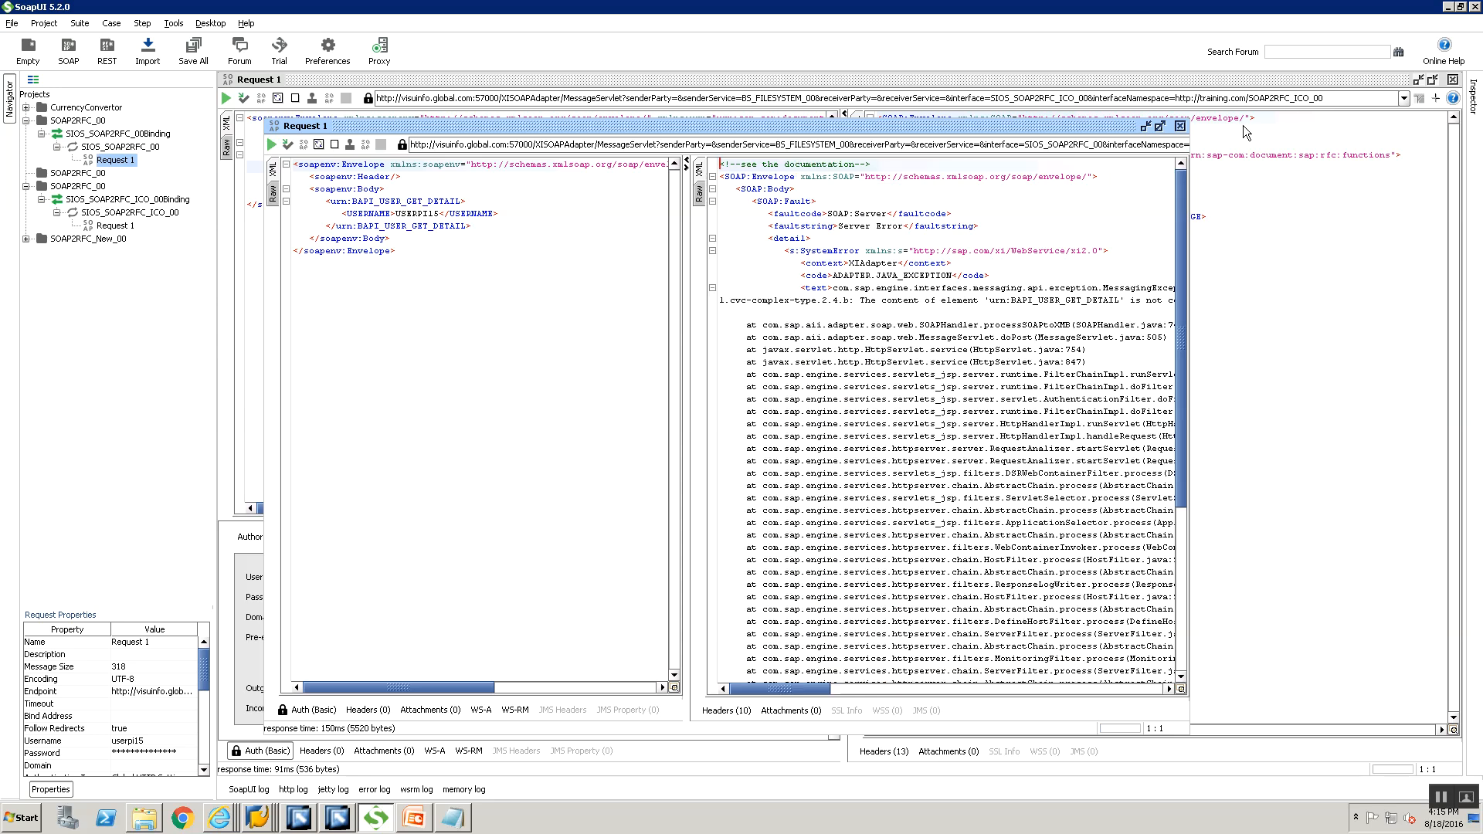
Step: Maximize the request window, widen the response pane and read the full XML validation error text in the SOAP fault
click(1159, 125)
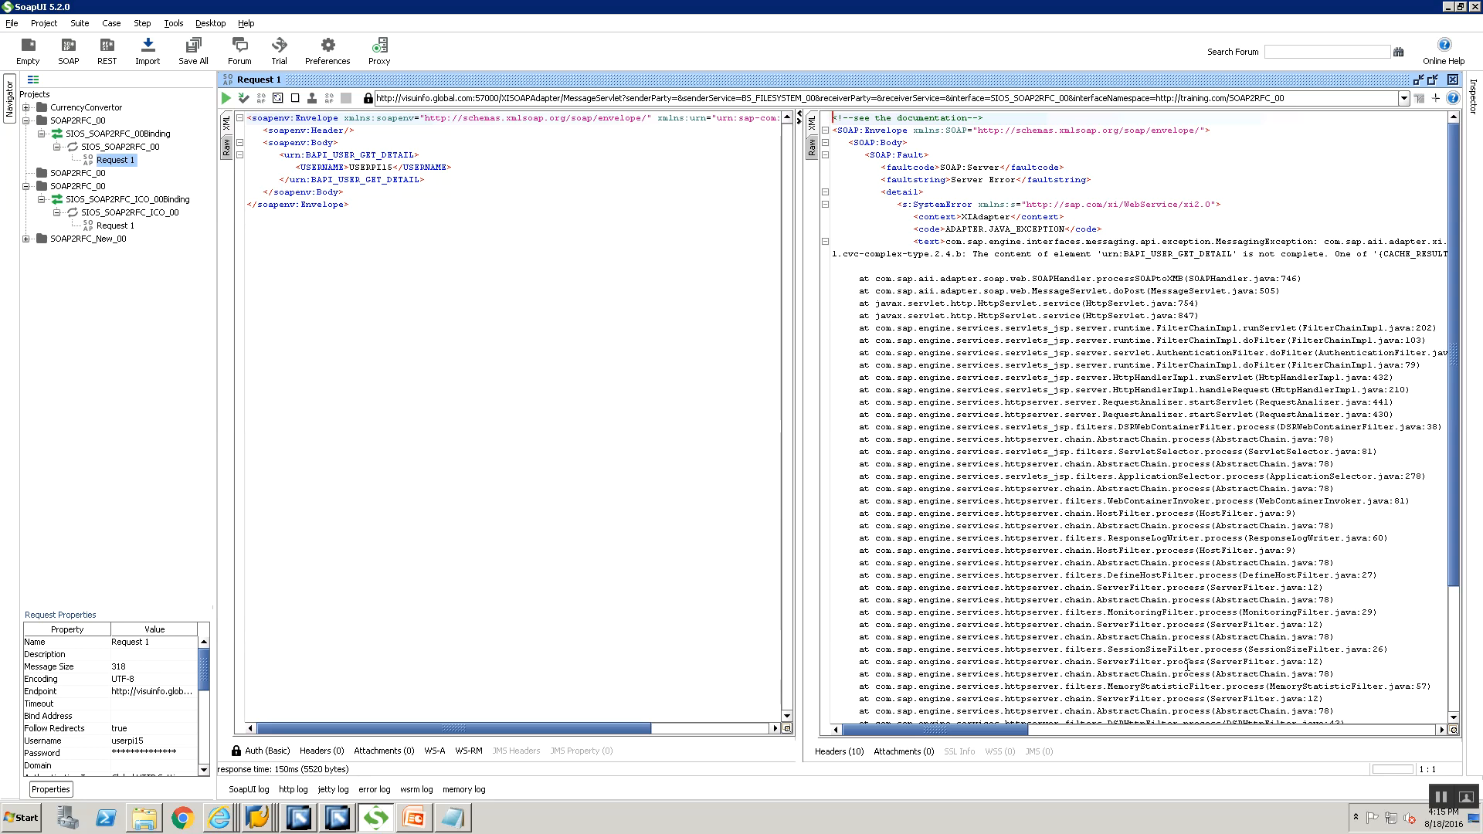
click(1126, 731)
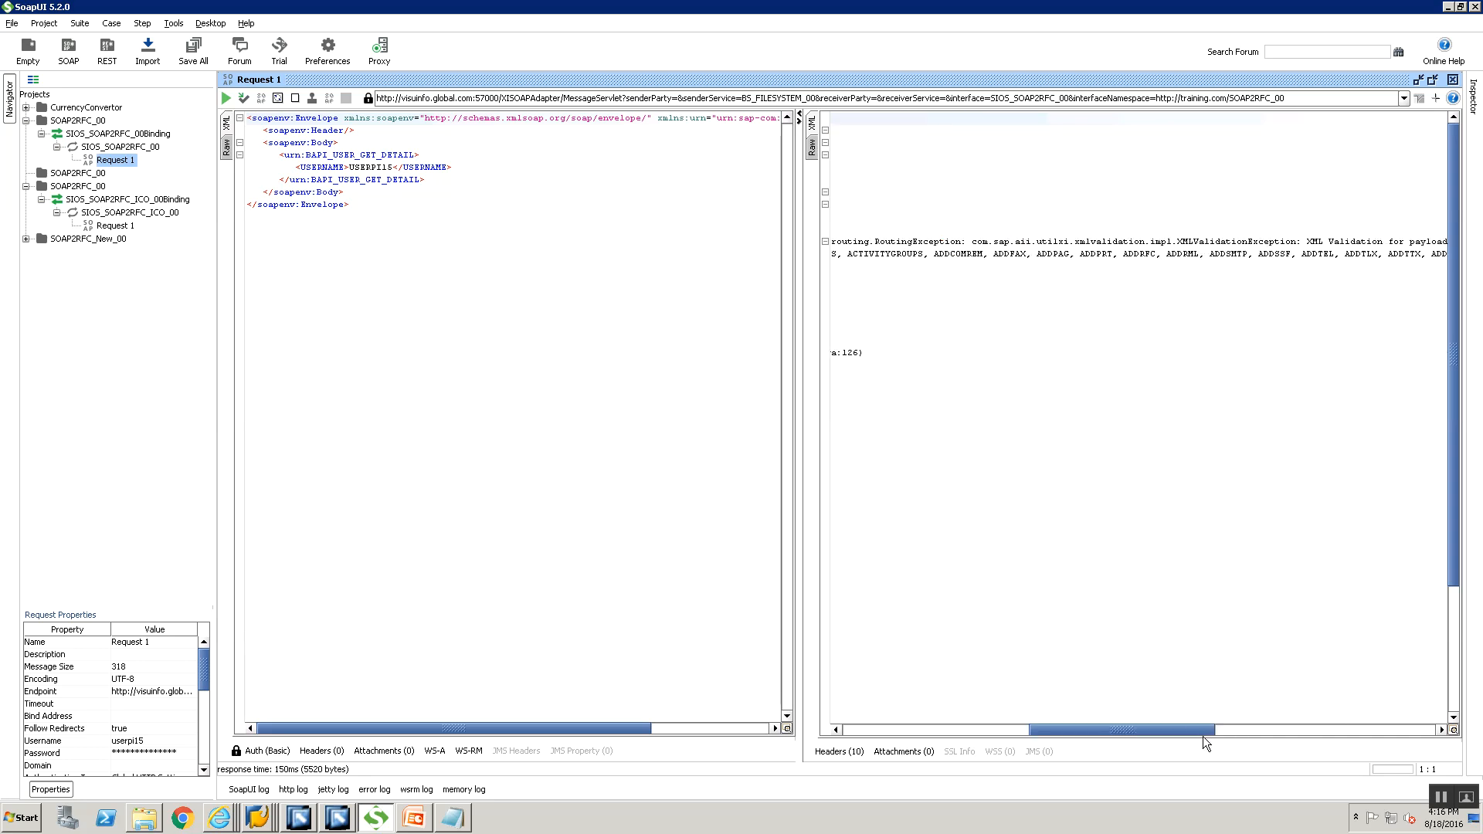
click(1281, 729)
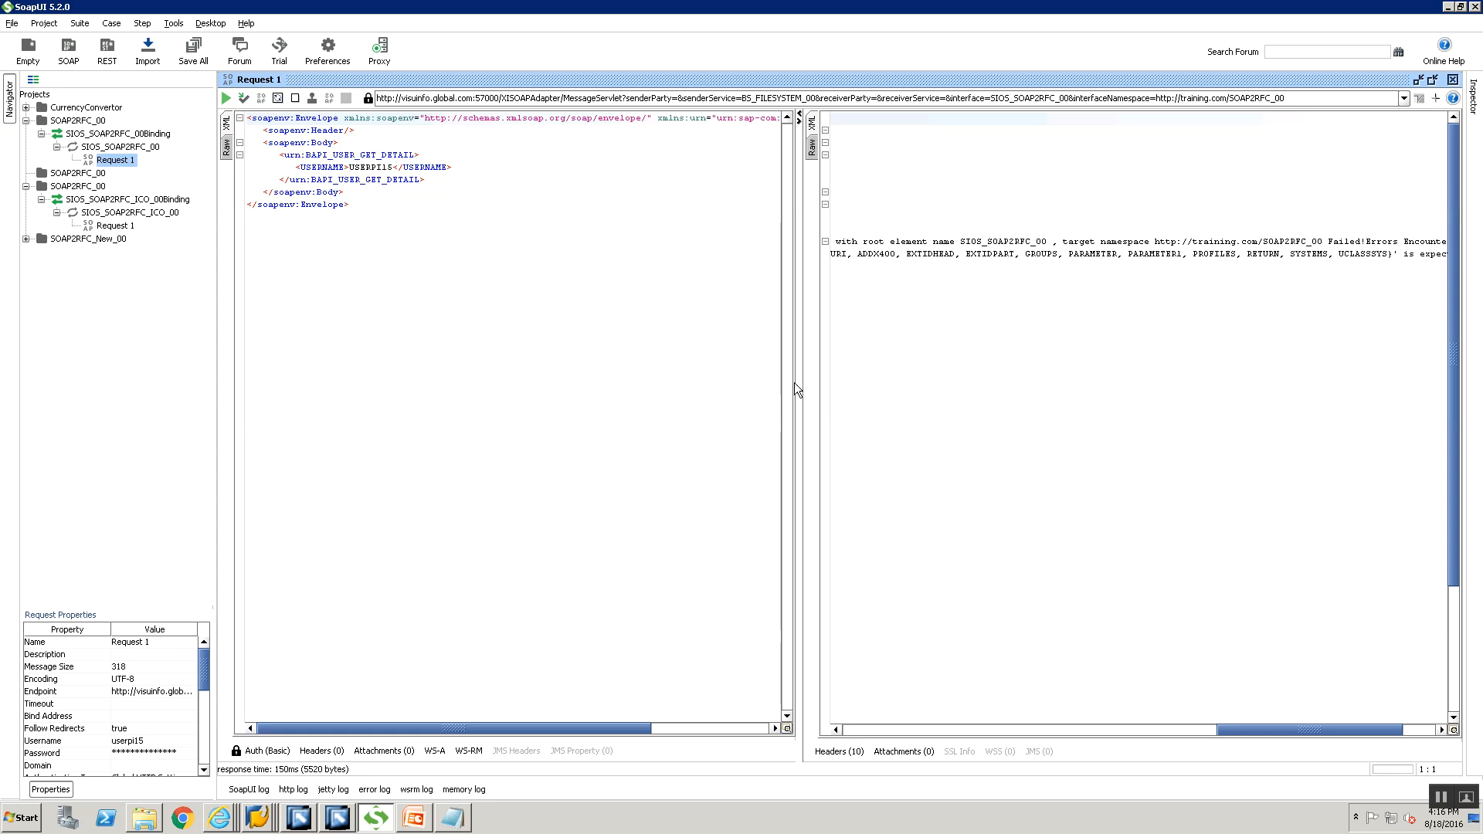
drag(802, 382, 600, 359)
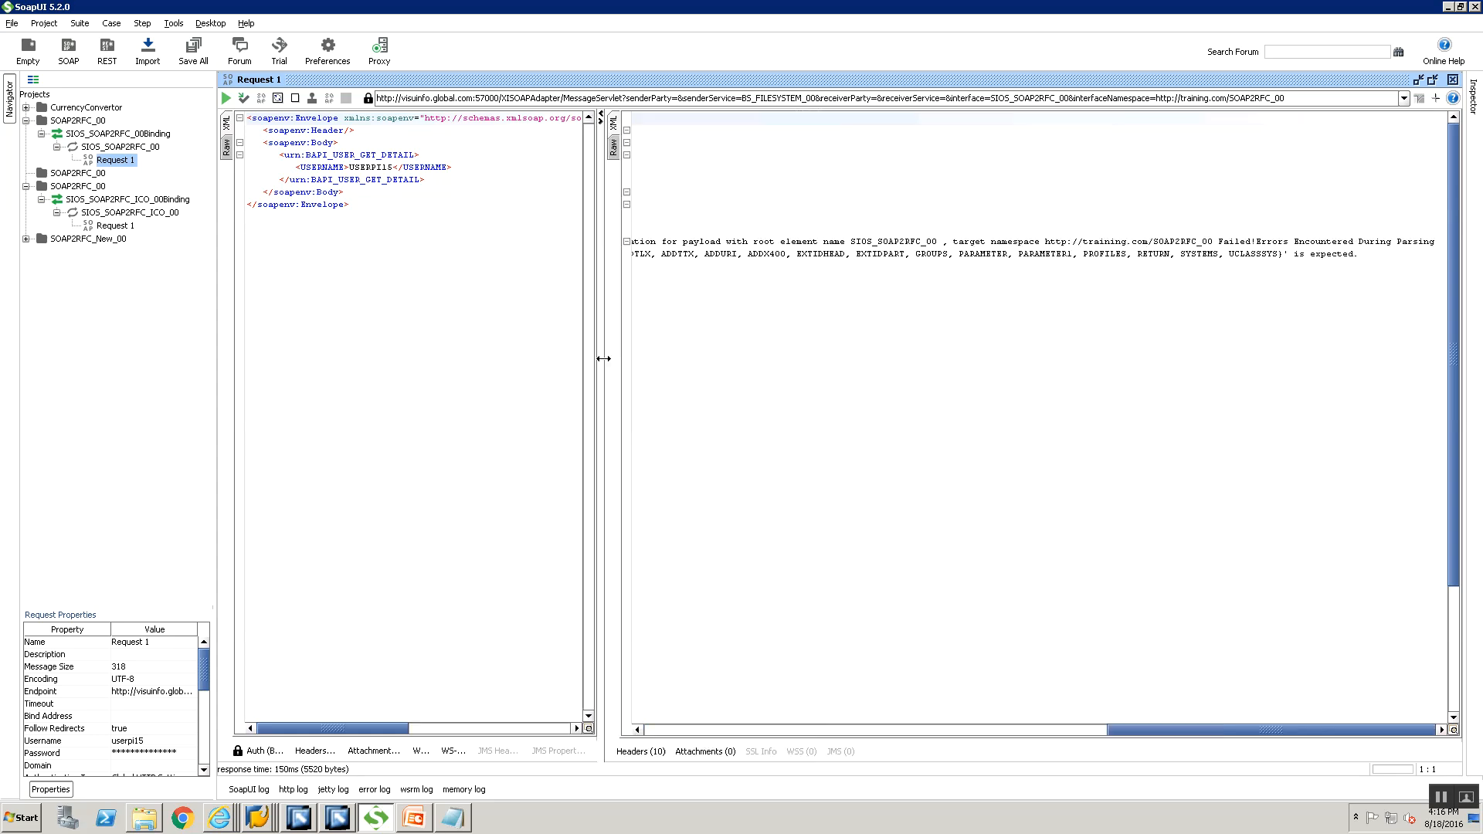
click(855, 731)
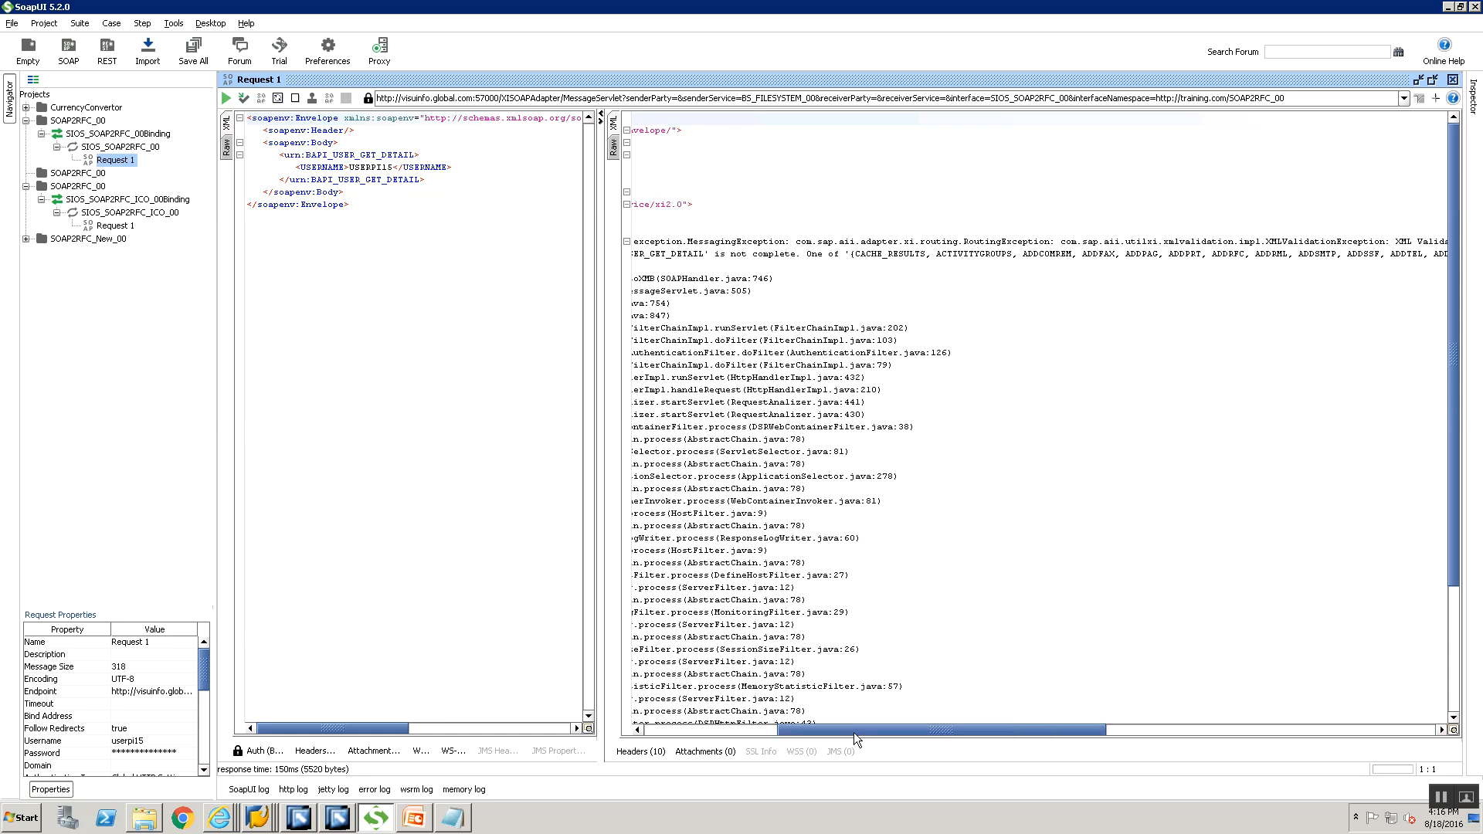
click(721, 730)
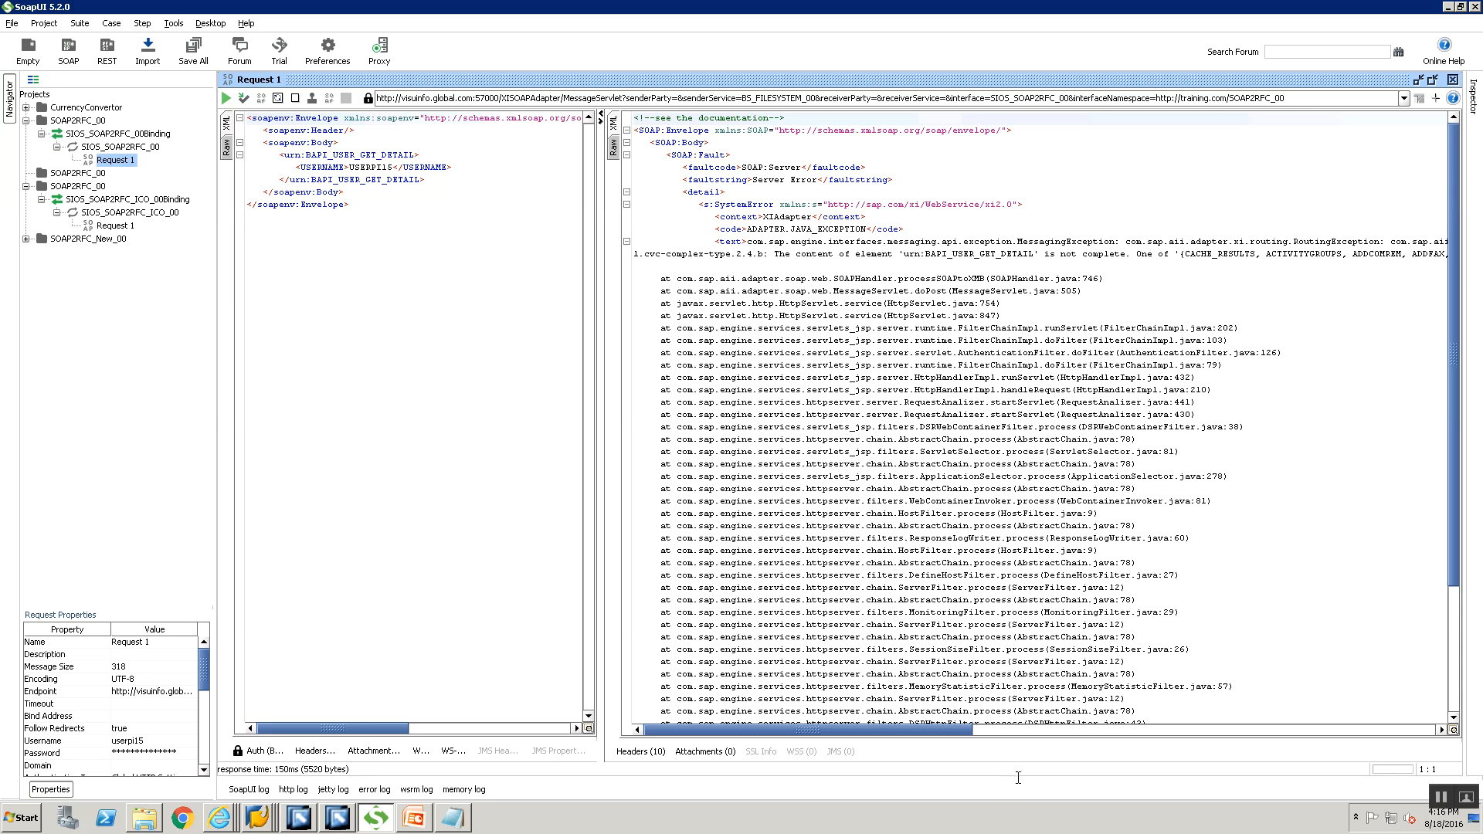
click(1118, 729)
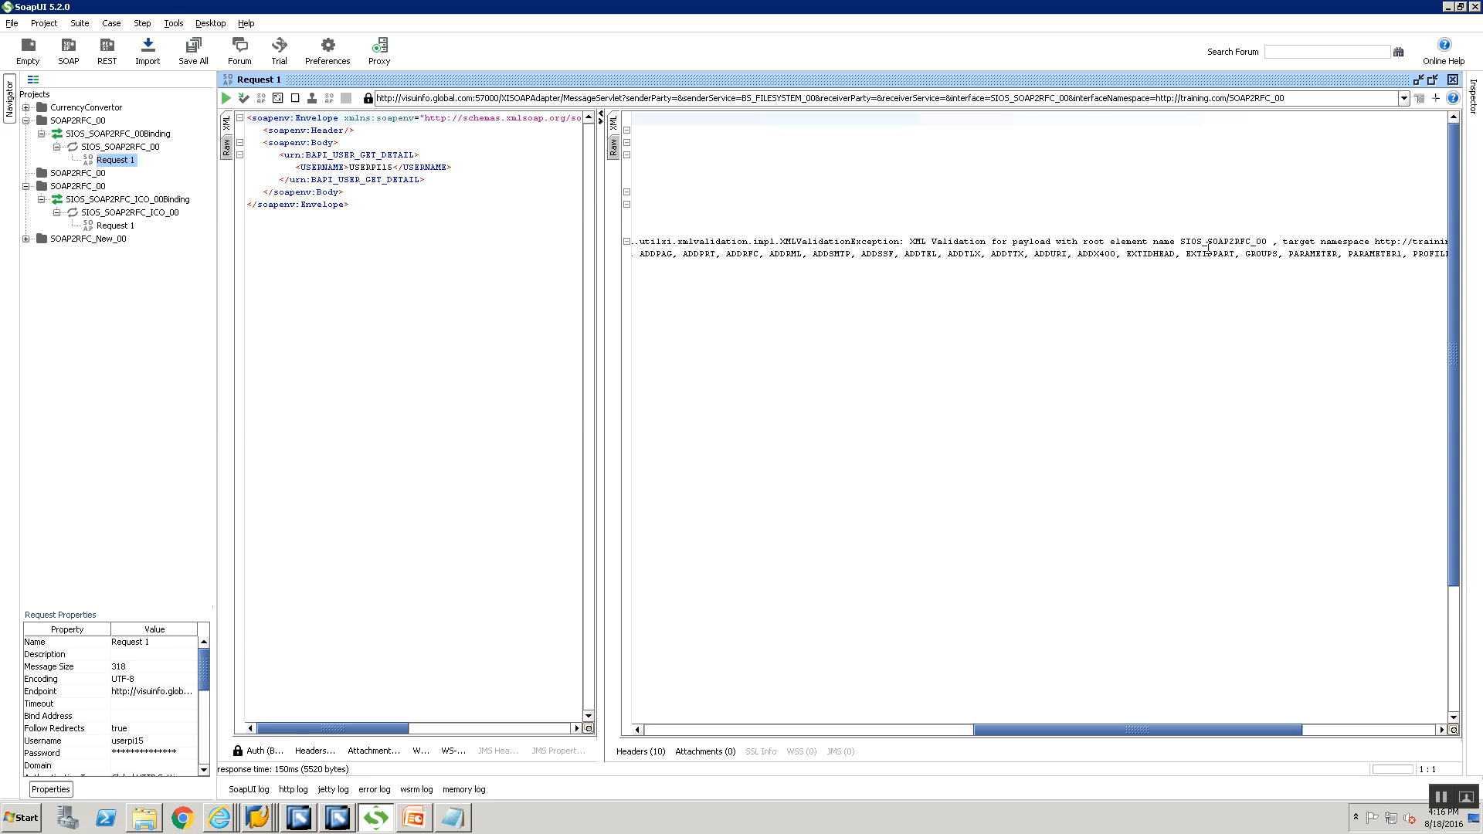
click(1348, 731)
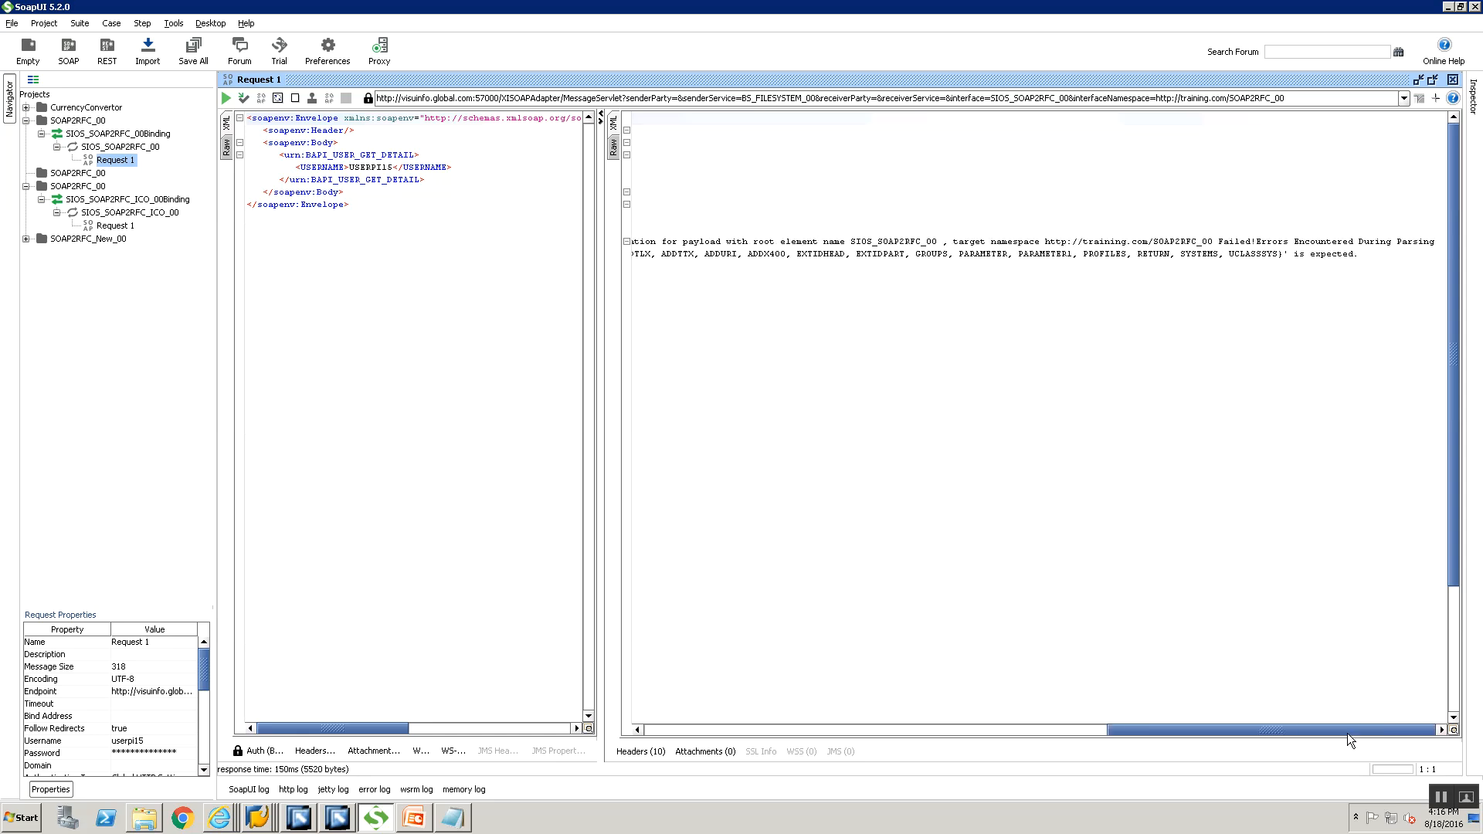
click(978, 732)
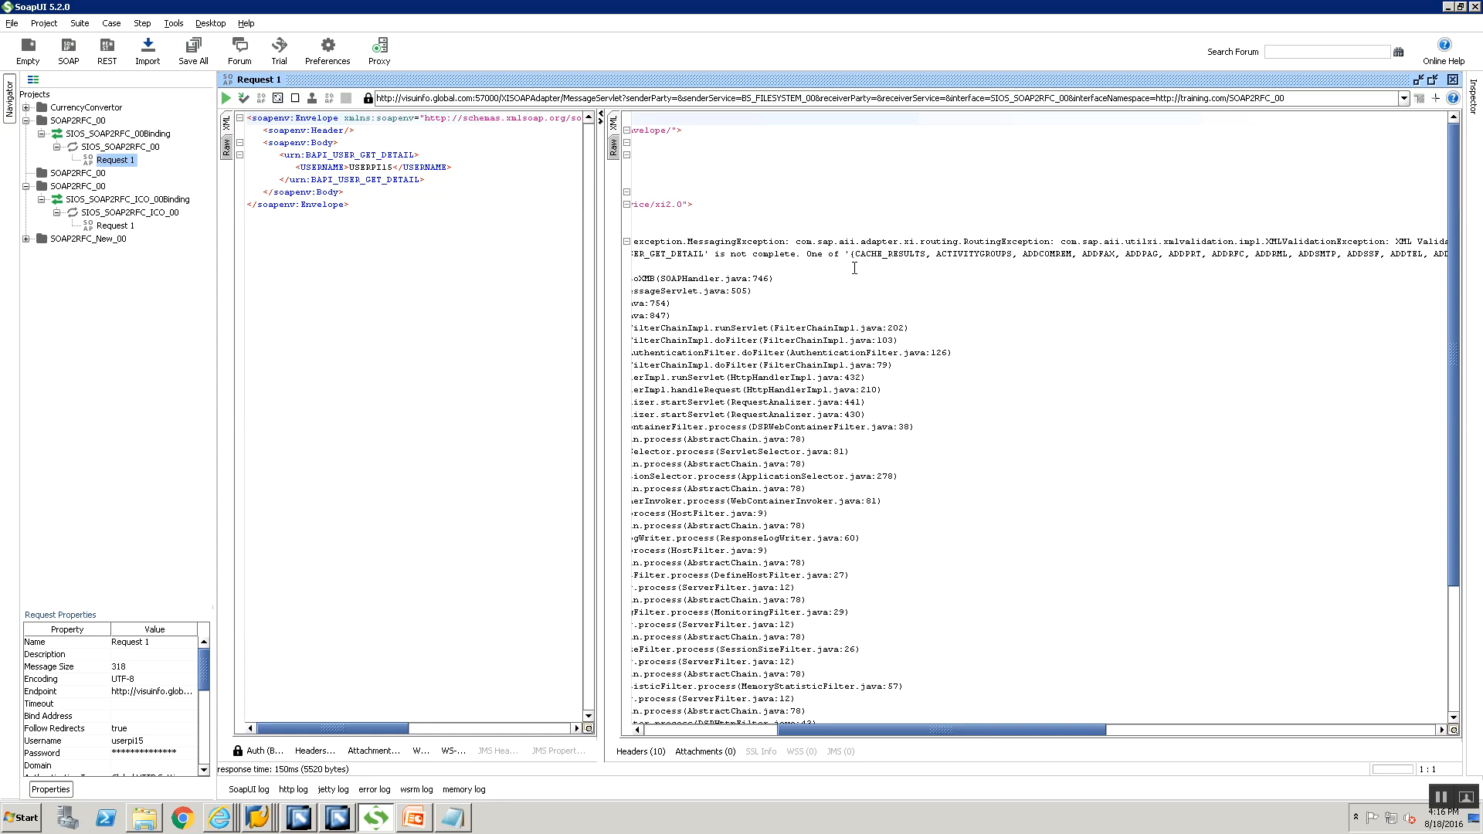
click(1169, 734)
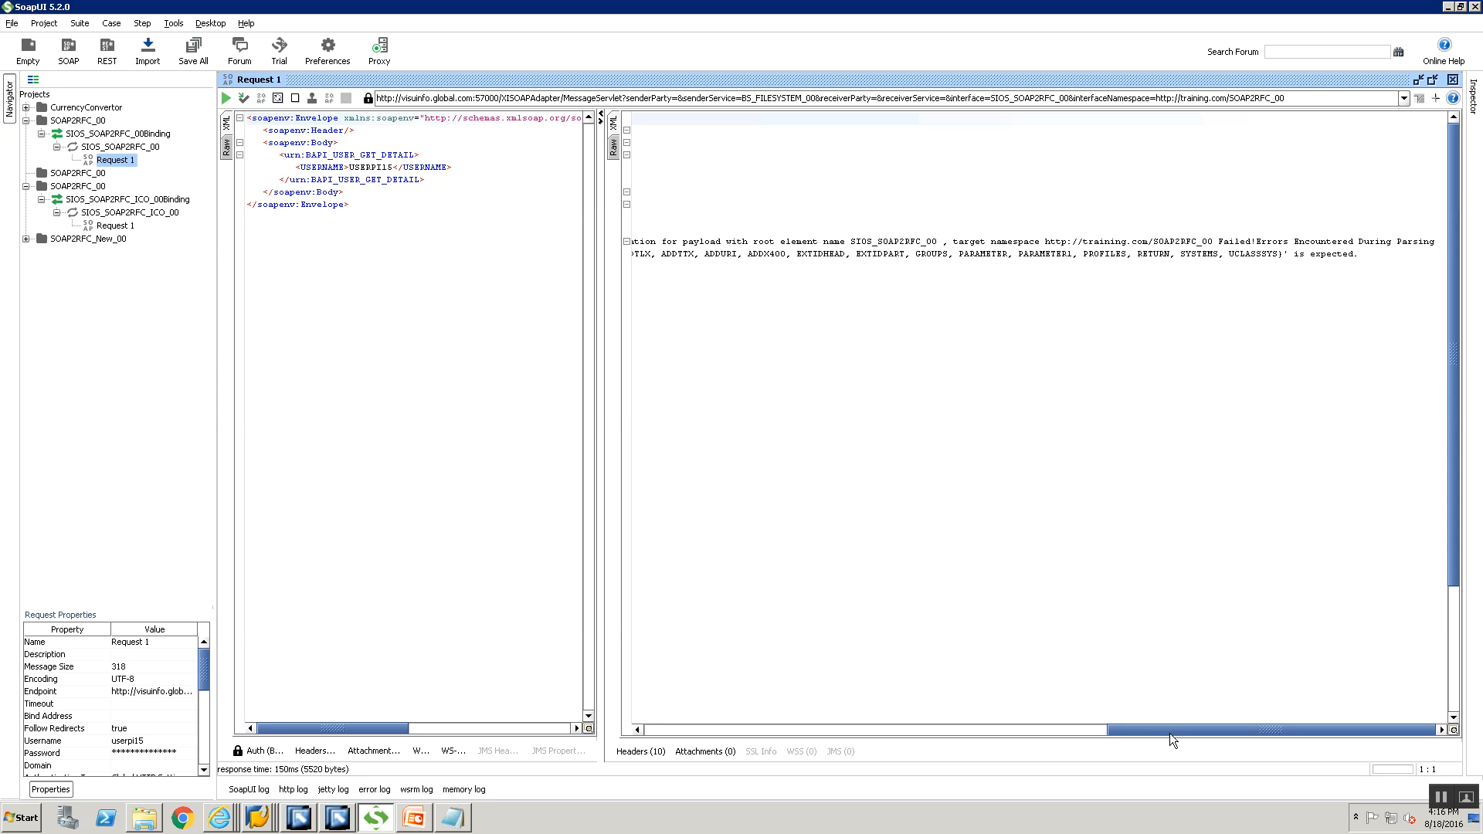
Step: Switch to Enterprise Services Builder and open the imported RFC BAPI_USER_EXISTENCE_CHECK to view its request structure
click(337, 820)
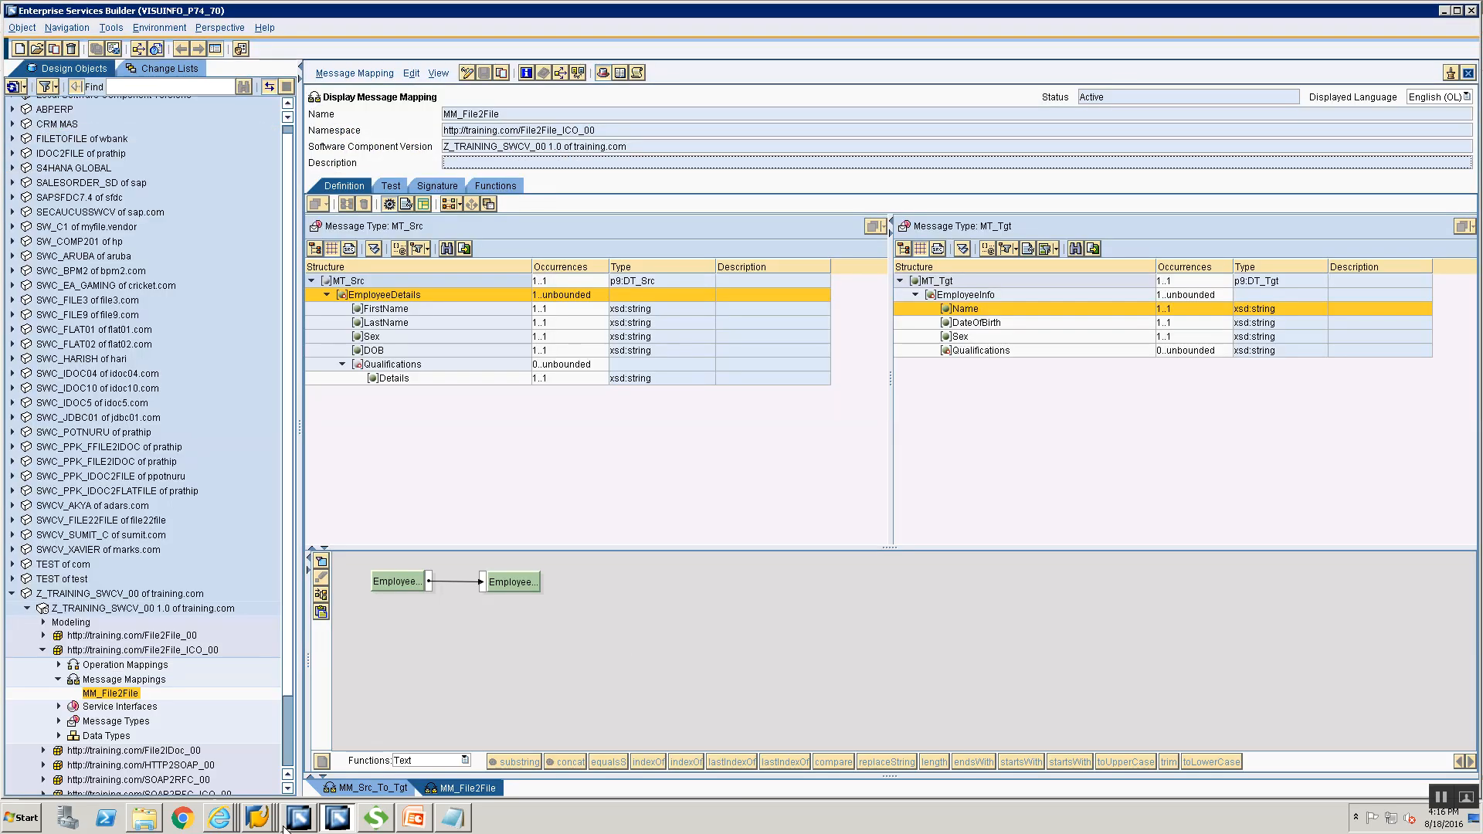
scroll(188, 710, down, 2)
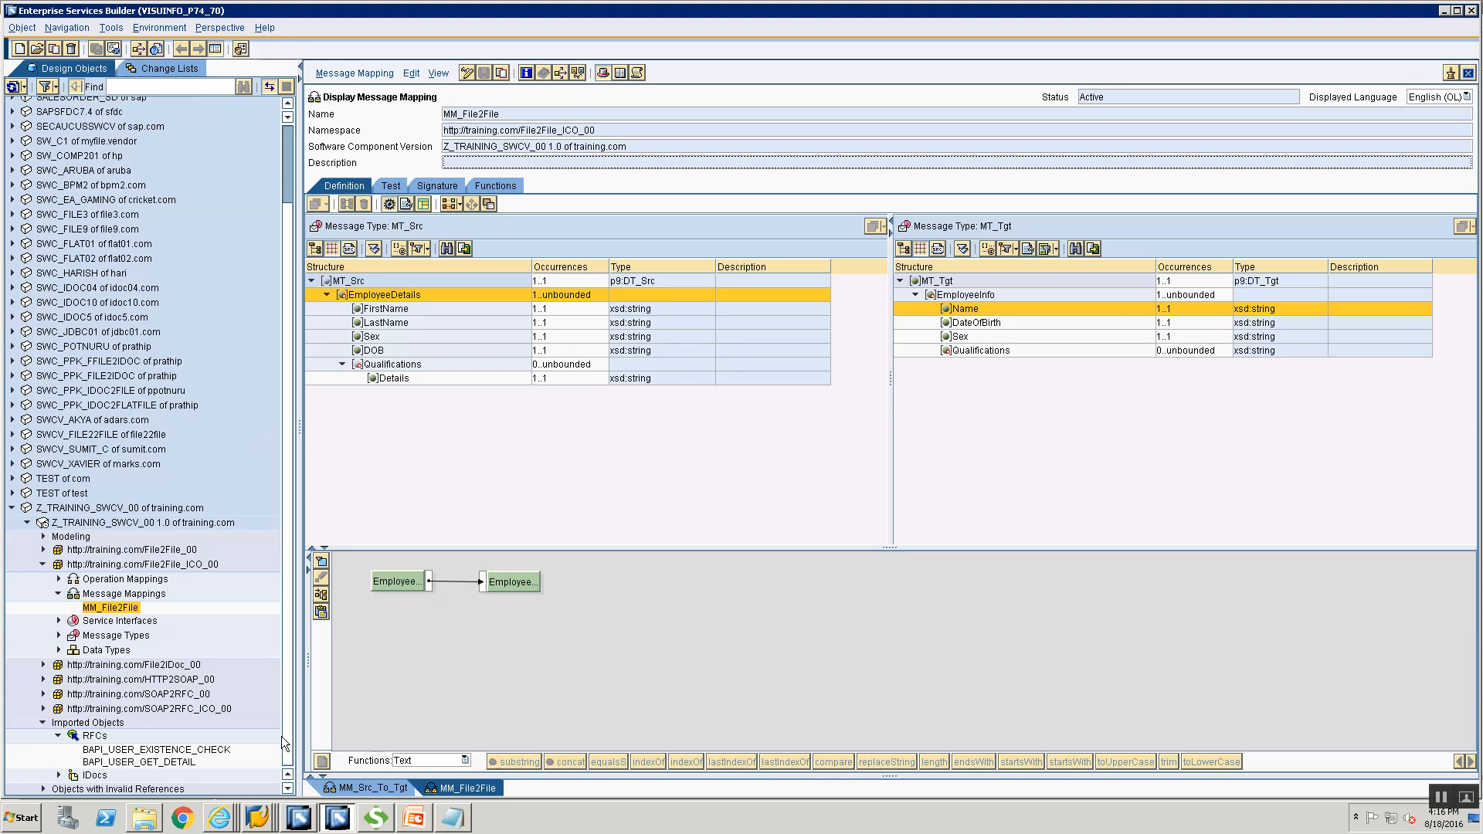
click(196, 750)
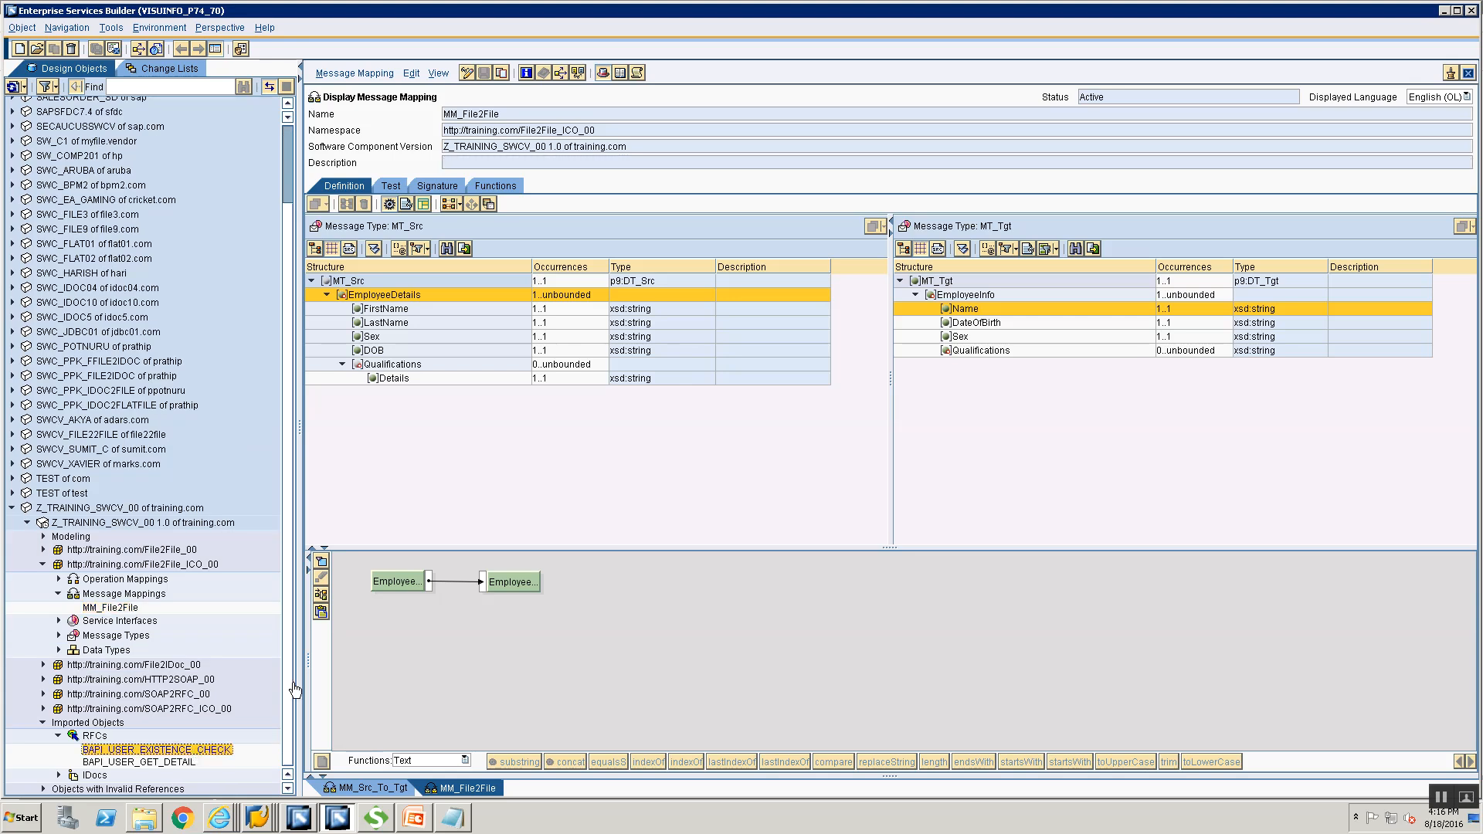
double_click(205, 751)
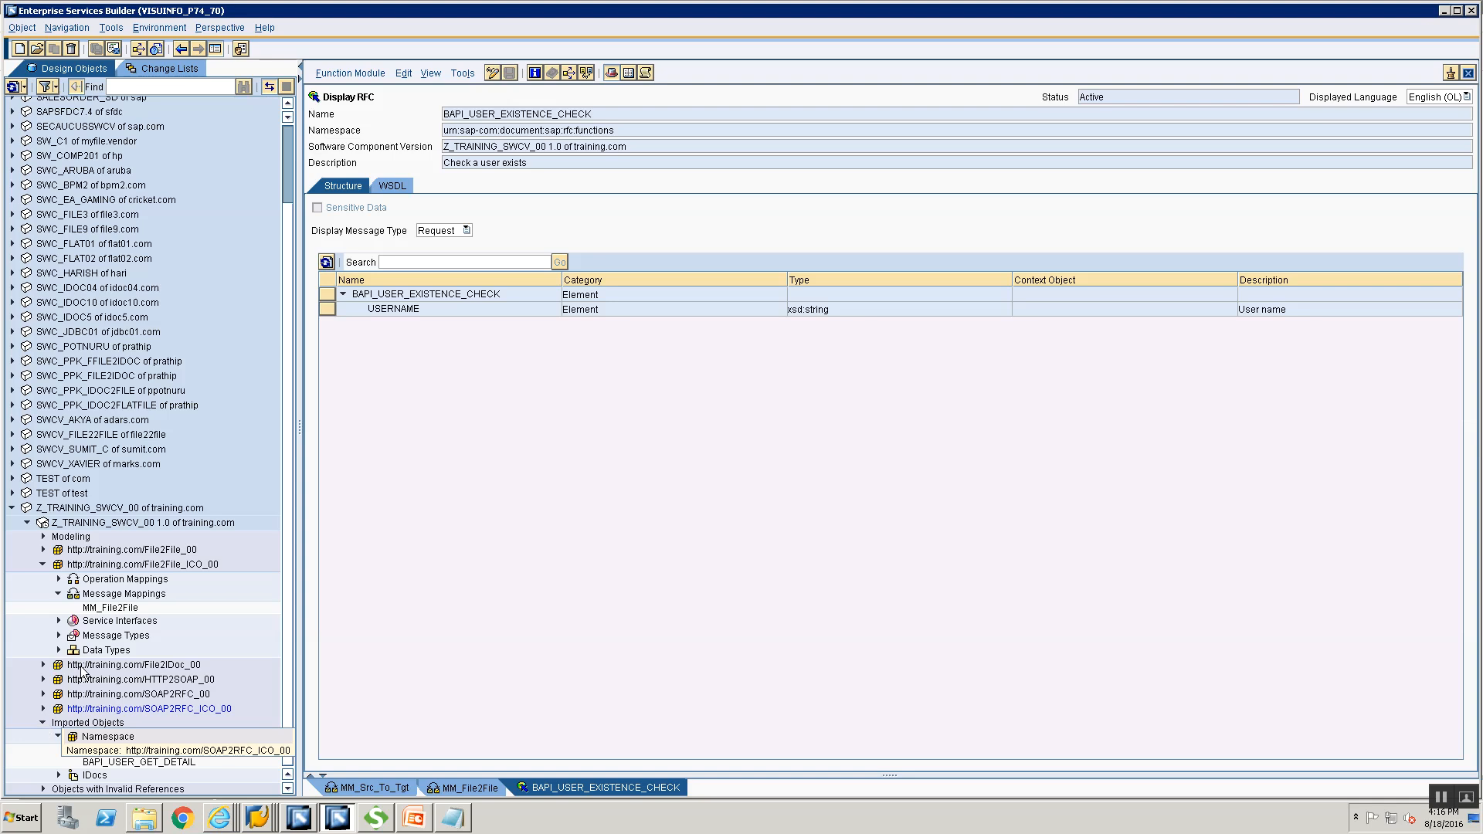
Step: Collapse the File2File_ICO_00 namespace, expand SOAP2RFC_00 and open the imported RFC BAPI_USER_GET_DETAIL
click(42, 722)
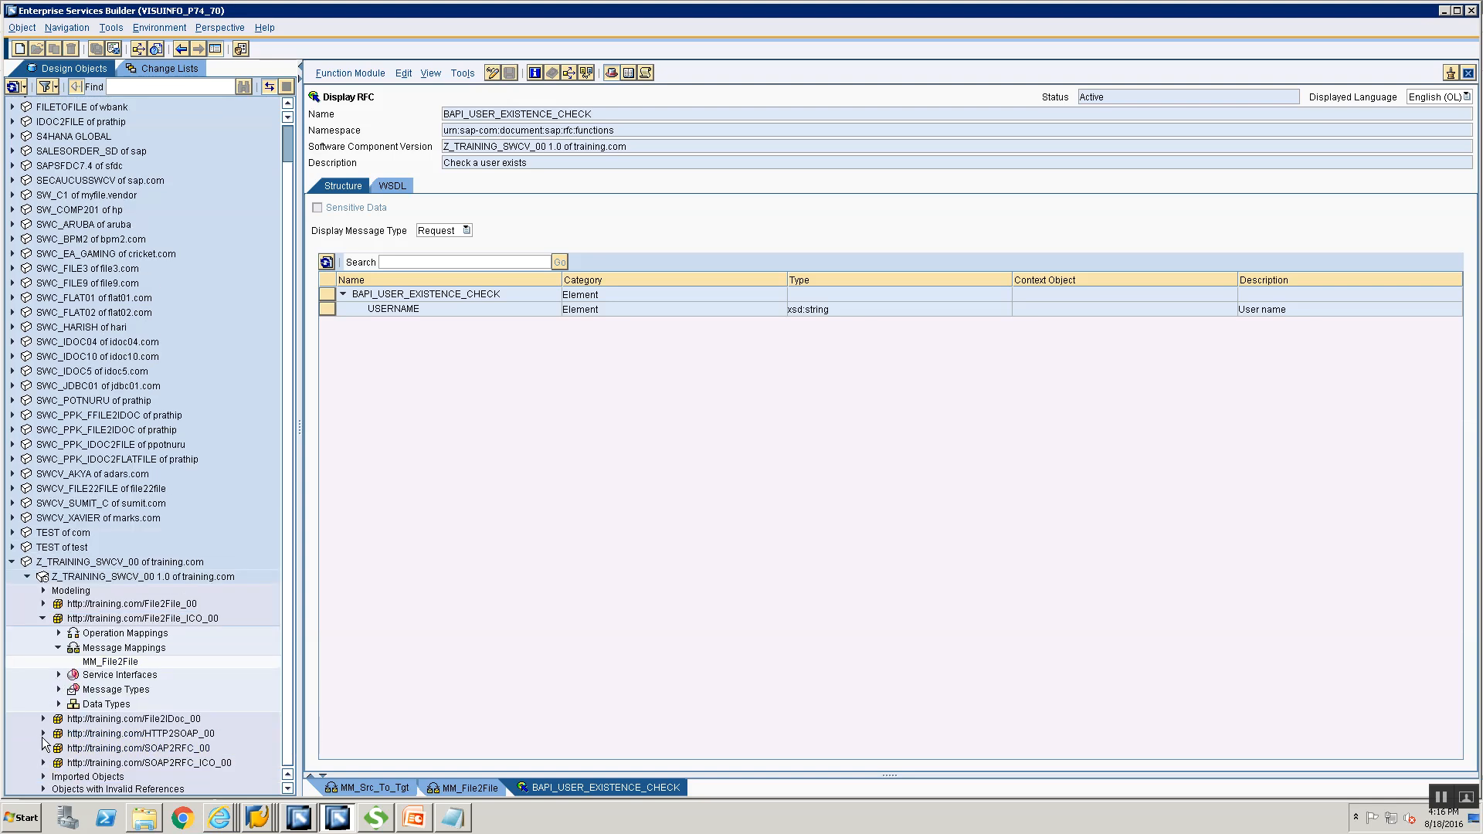
click(44, 619)
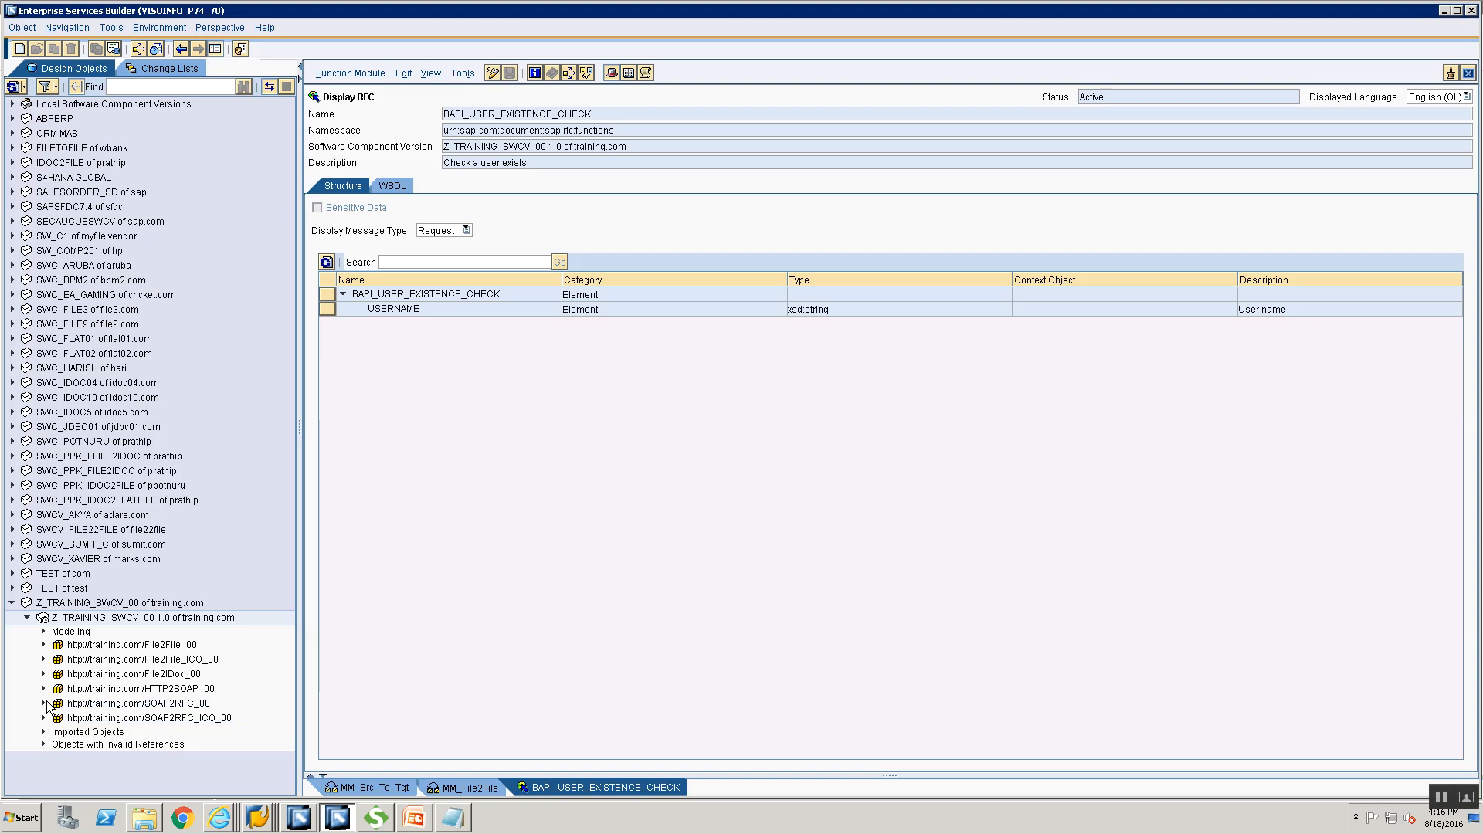
click(44, 704)
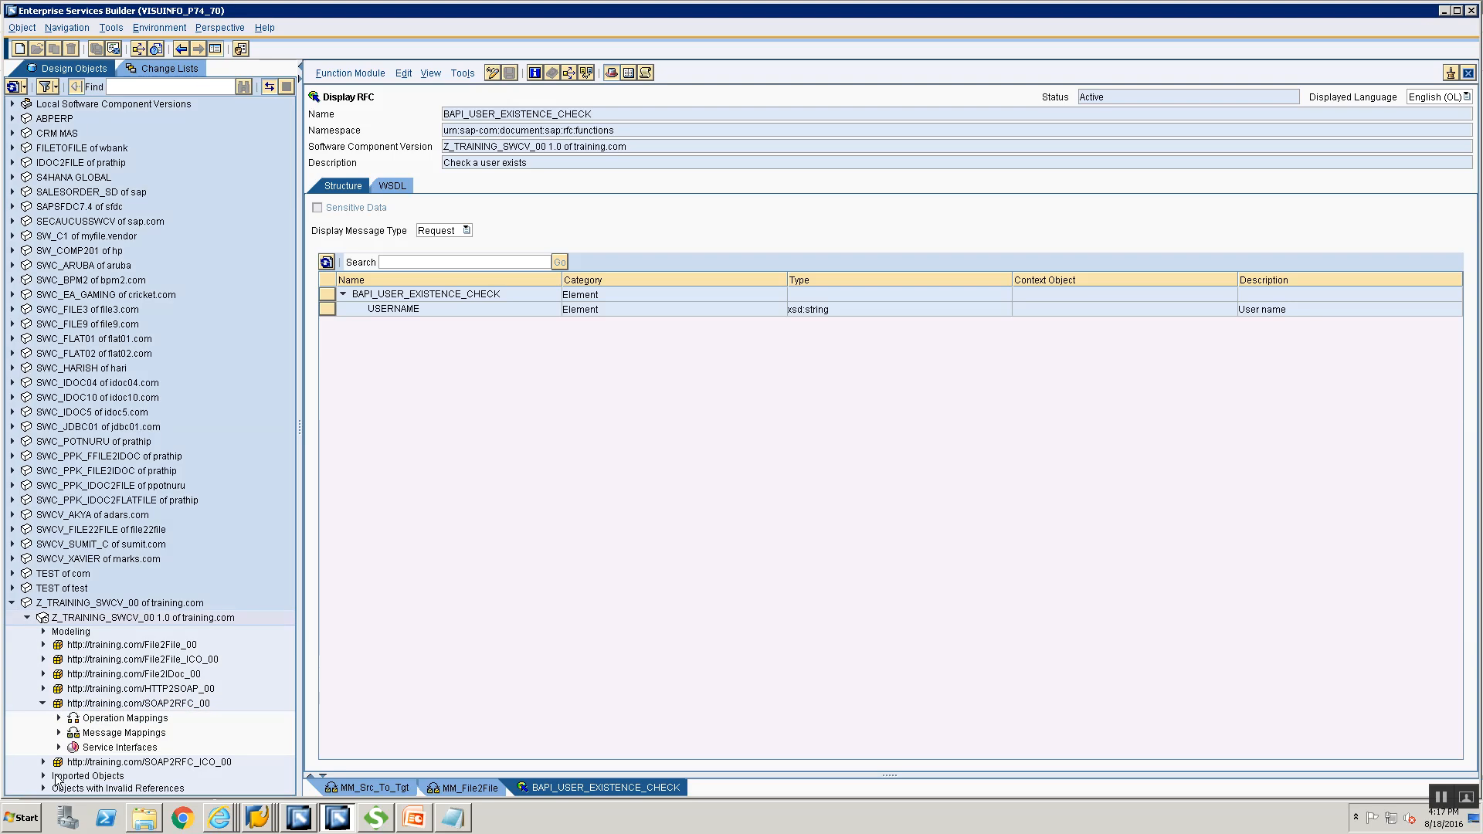
click(44, 776)
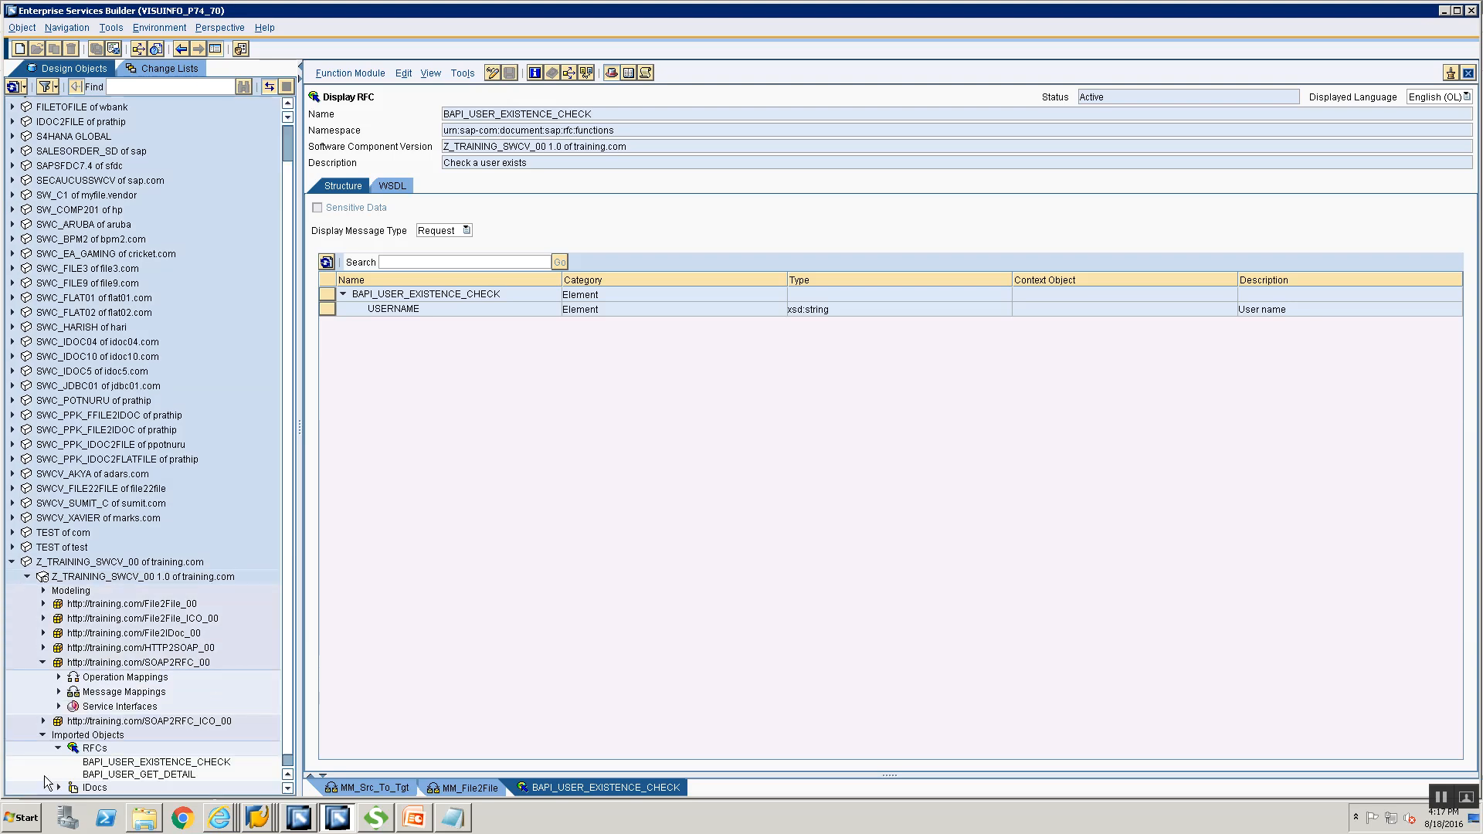
double_click(126, 774)
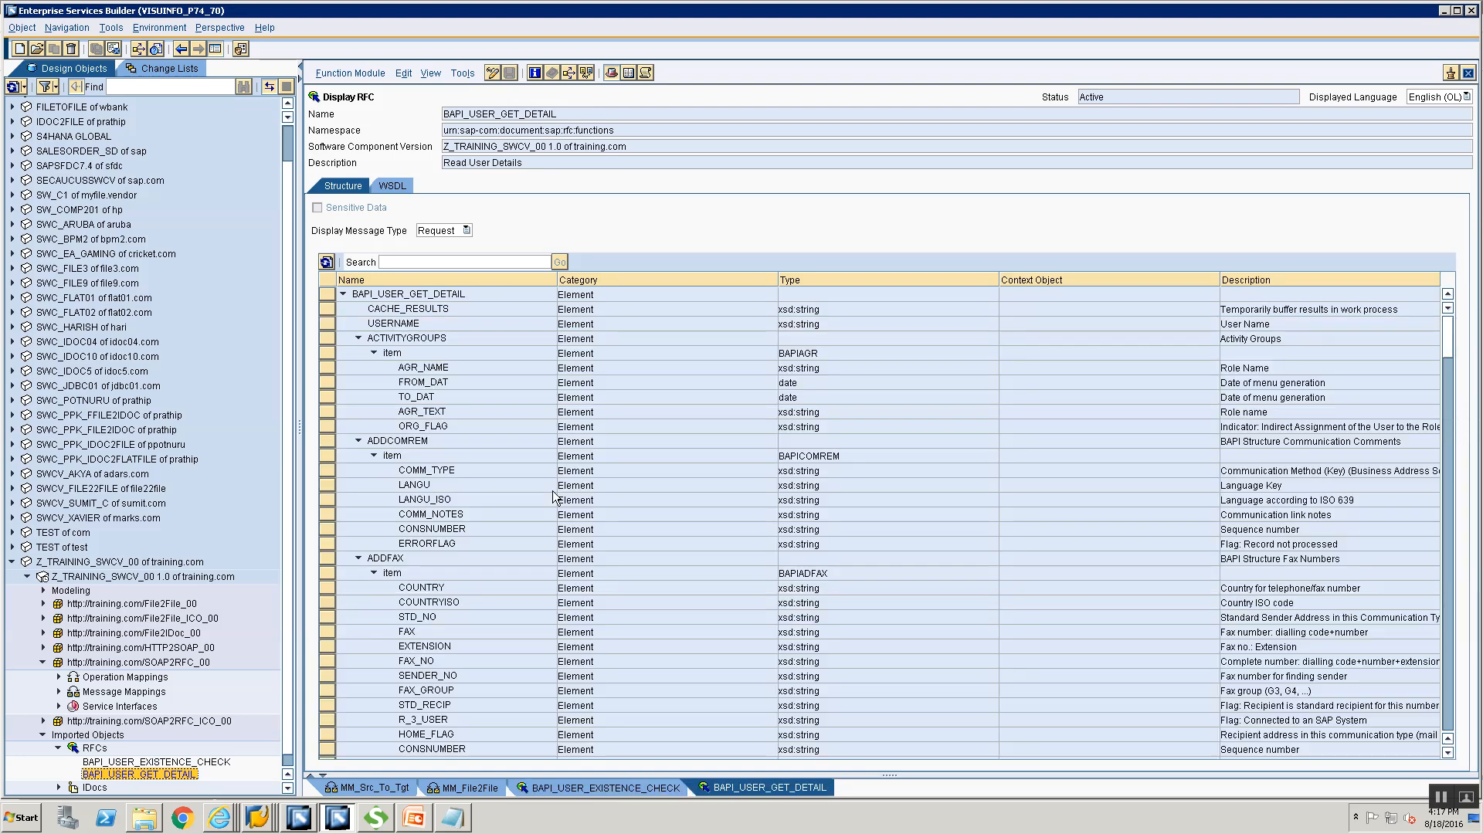
Step: Collapse the ACTIVITYGROUPS, ADDCOMREM, ADDFAX, ADDPAG and ADDPRT nodes in the BAPI_USER_GET_DETAIL structure
click(358, 339)
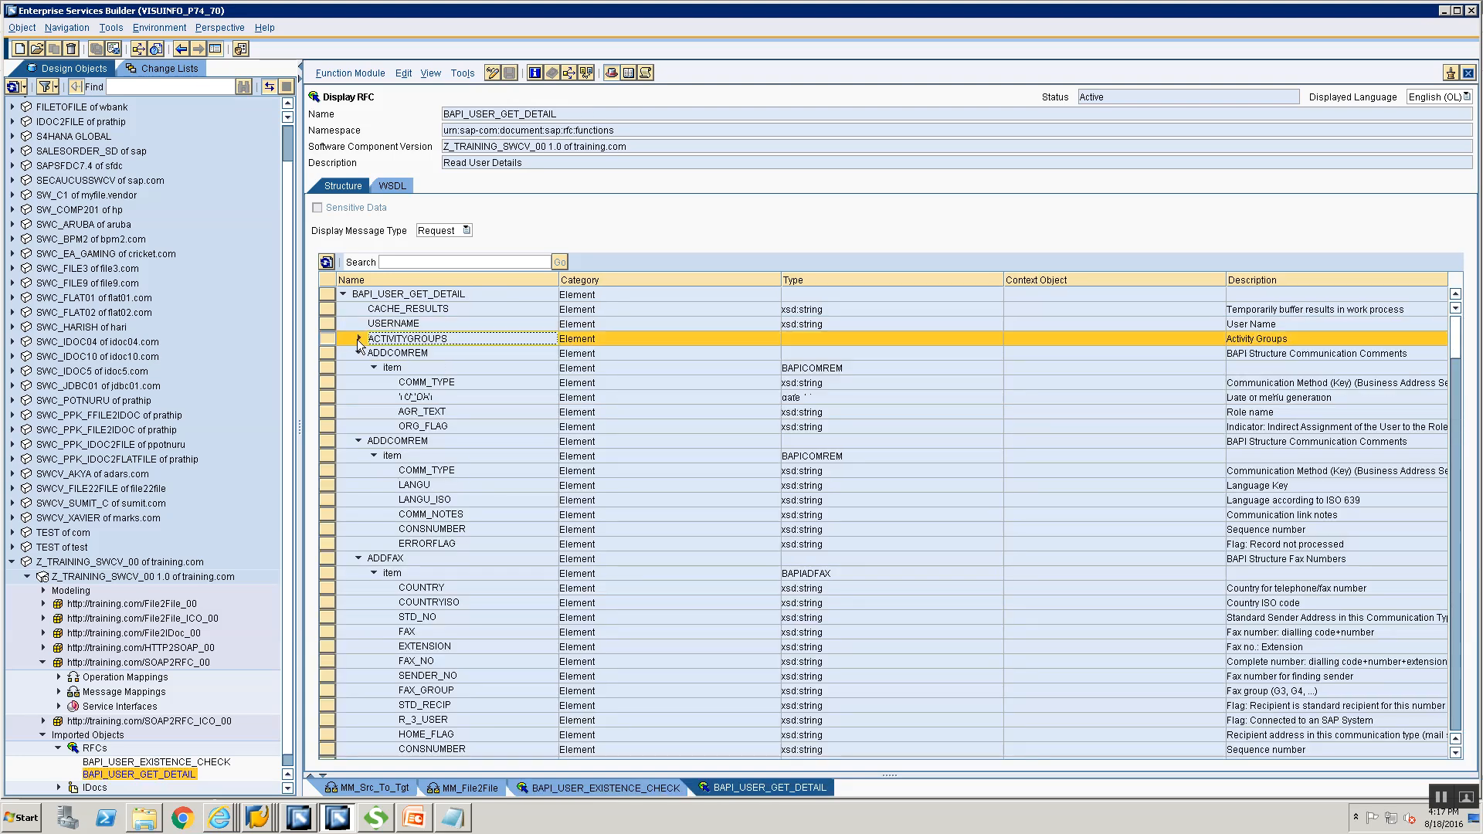
click(358, 352)
click(358, 368)
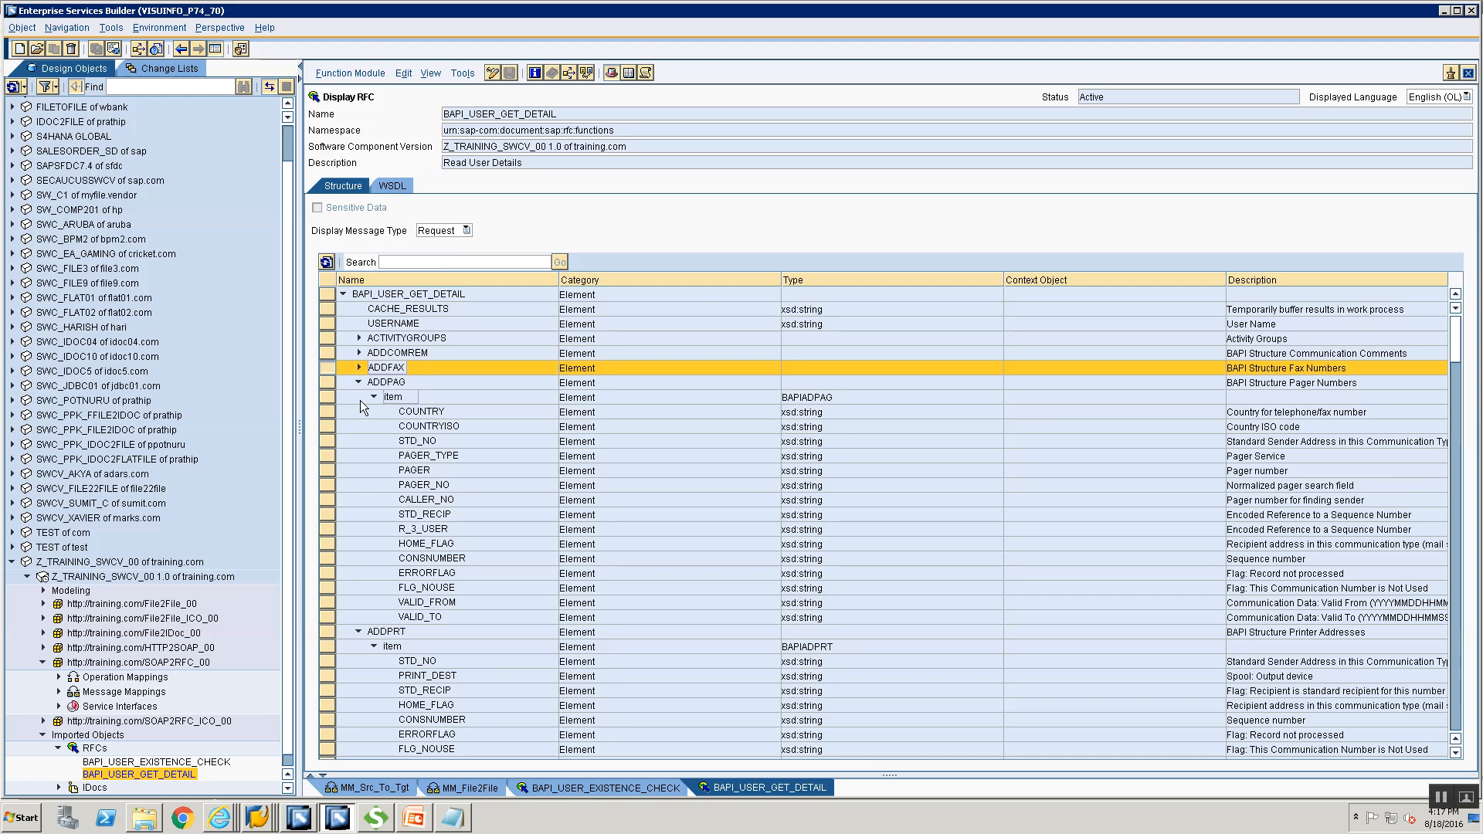
click(358, 382)
click(358, 397)
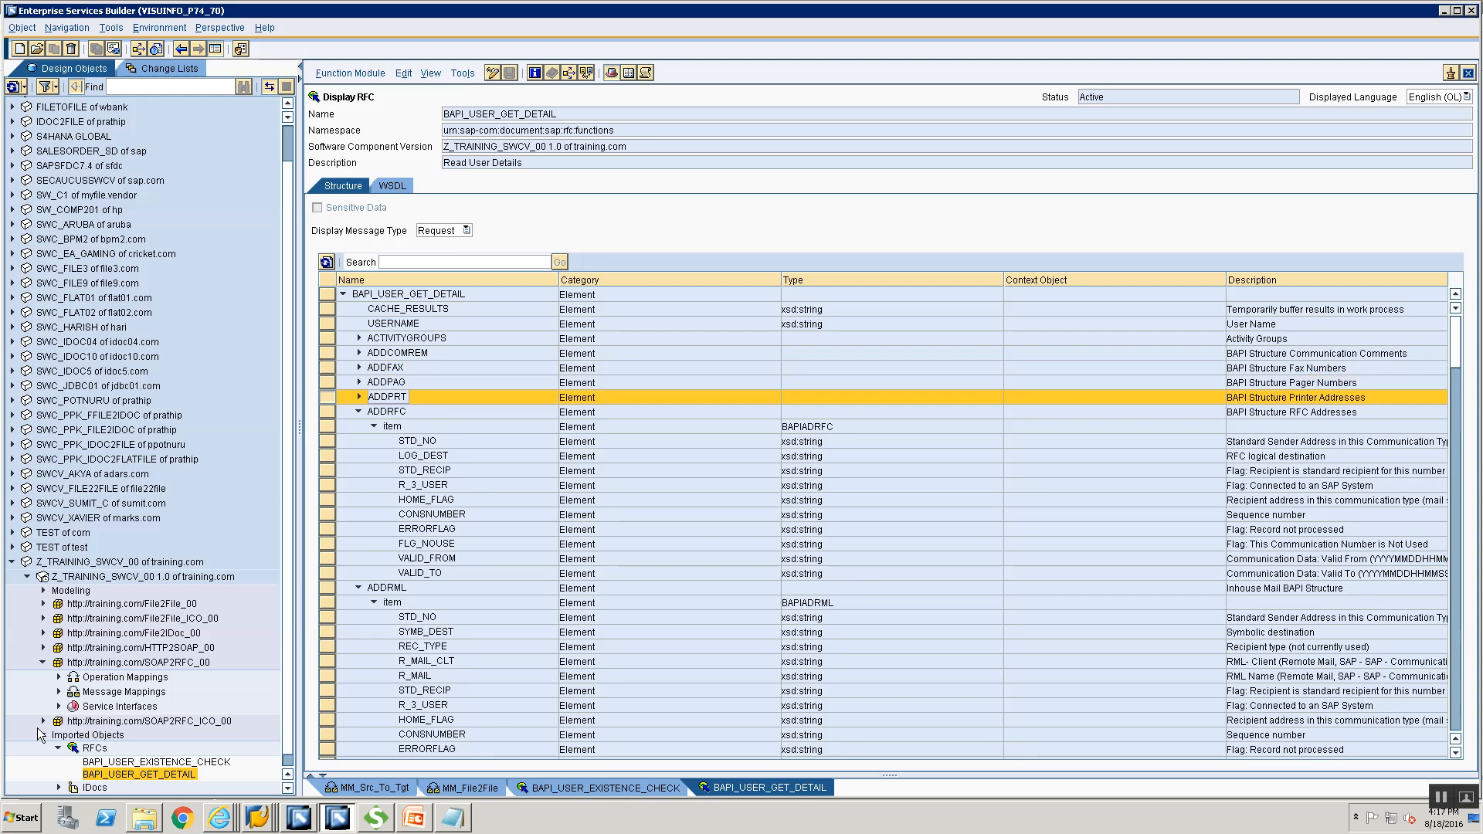
Step: Open the message mapping MM_SOAP2RFC_RequestMapping from the SOAP2RFC_00 namespace
click(53, 693)
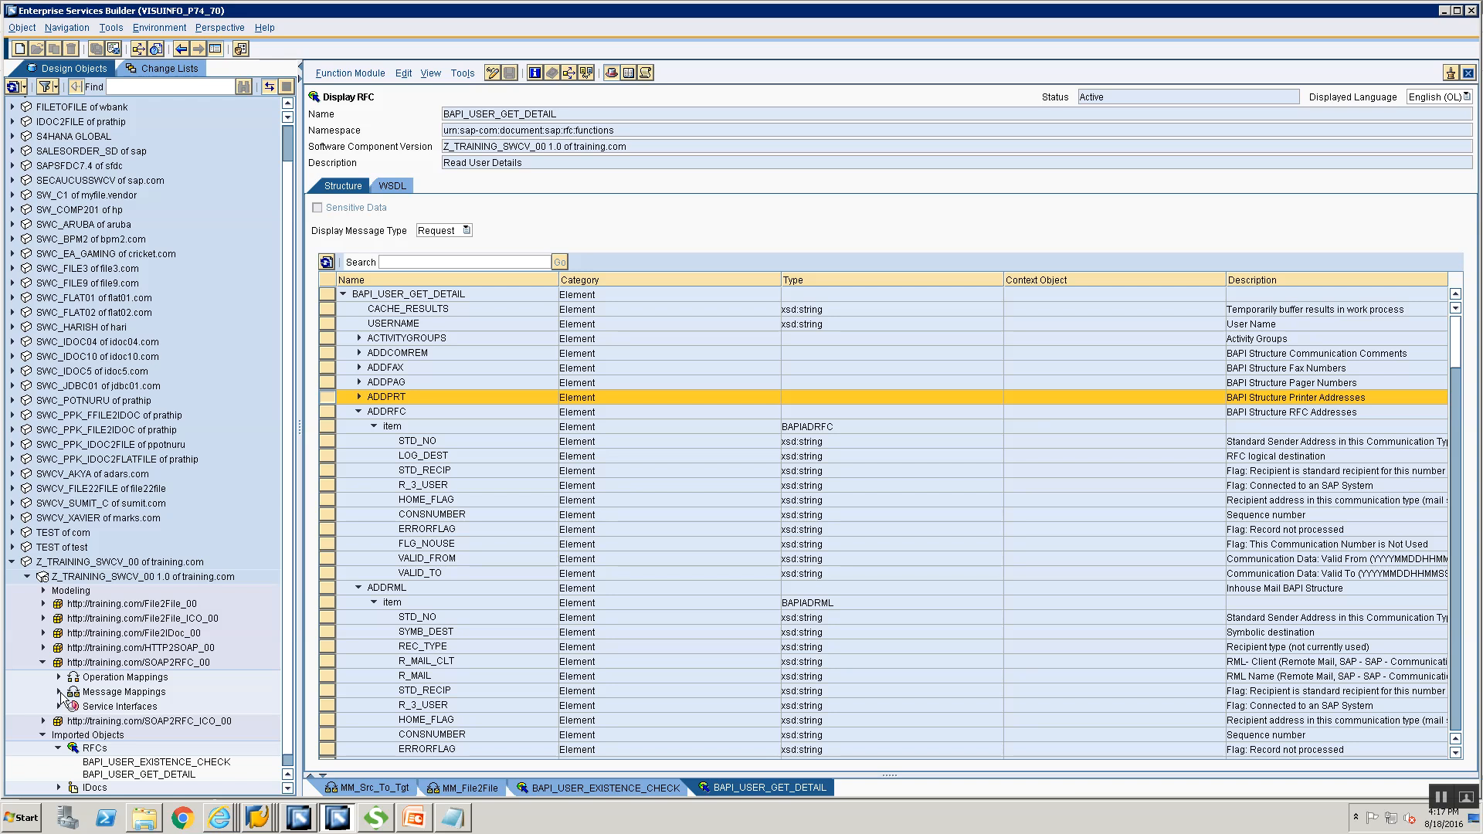
click(59, 692)
click(98, 709)
double_click(99, 709)
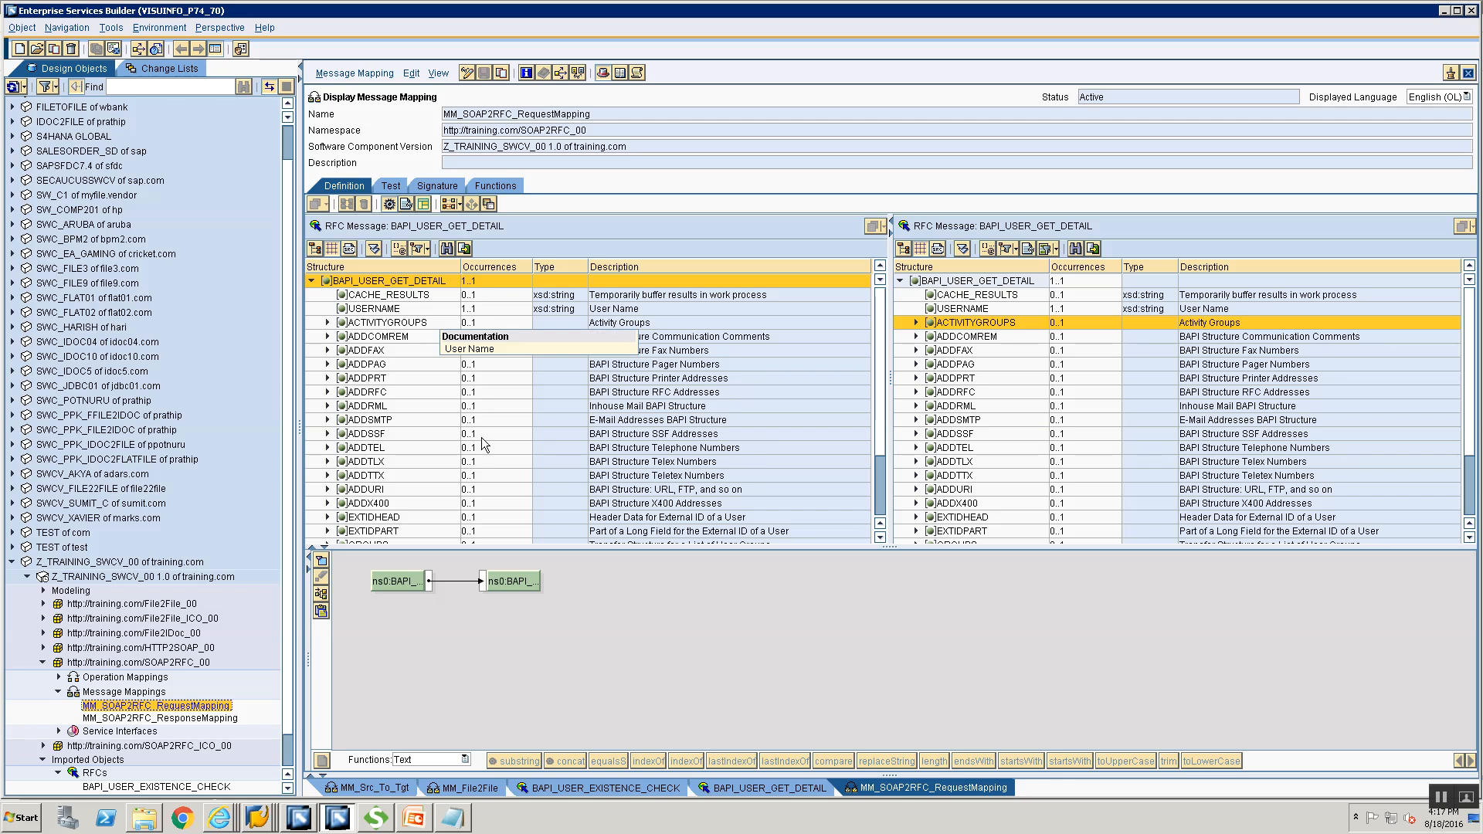
Step: Expand the RETURN node and its item in the mapping's source structure to check their occurrences
scroll(878, 507, down, 2)
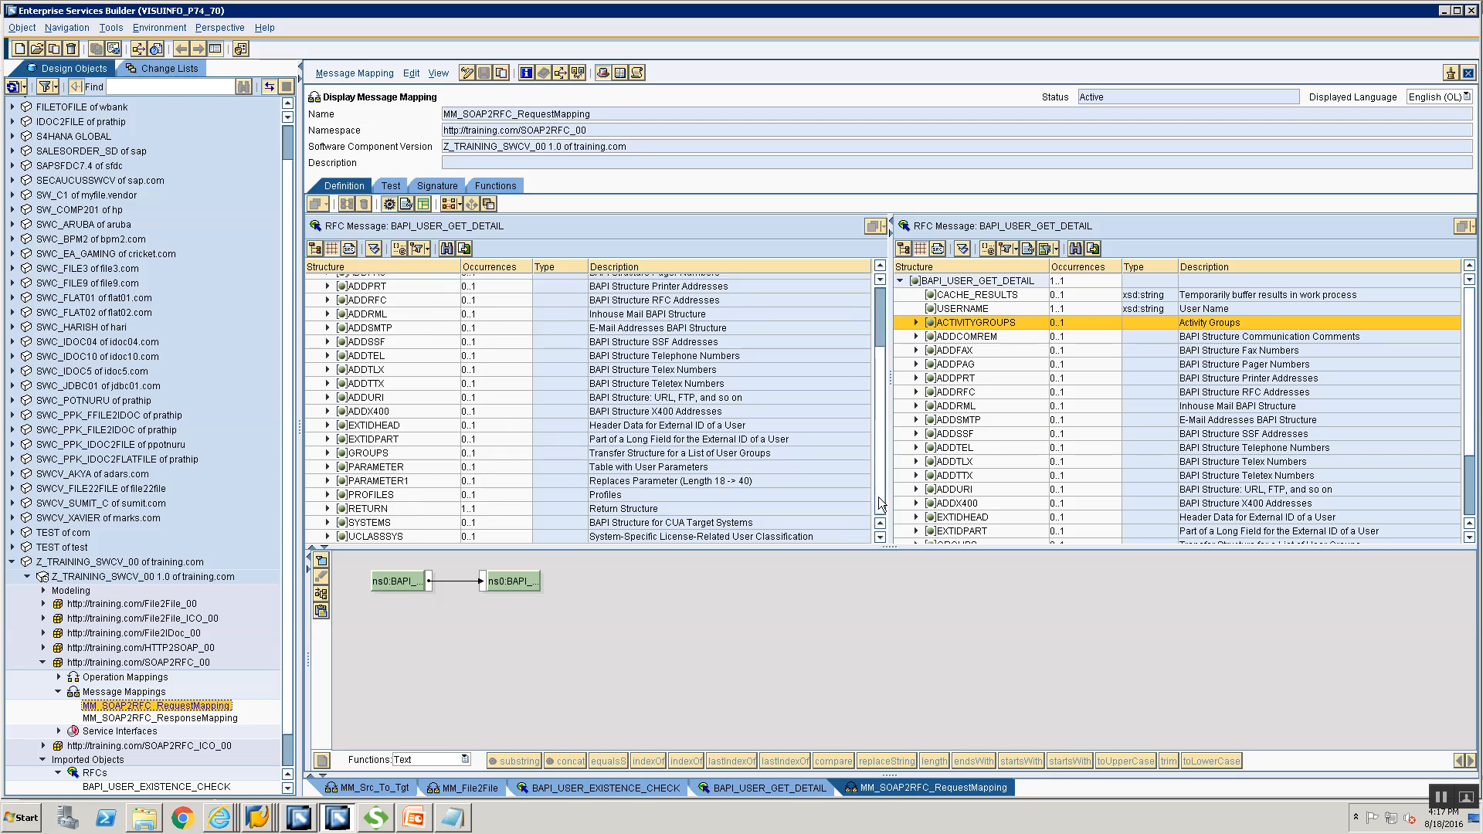
click(376, 509)
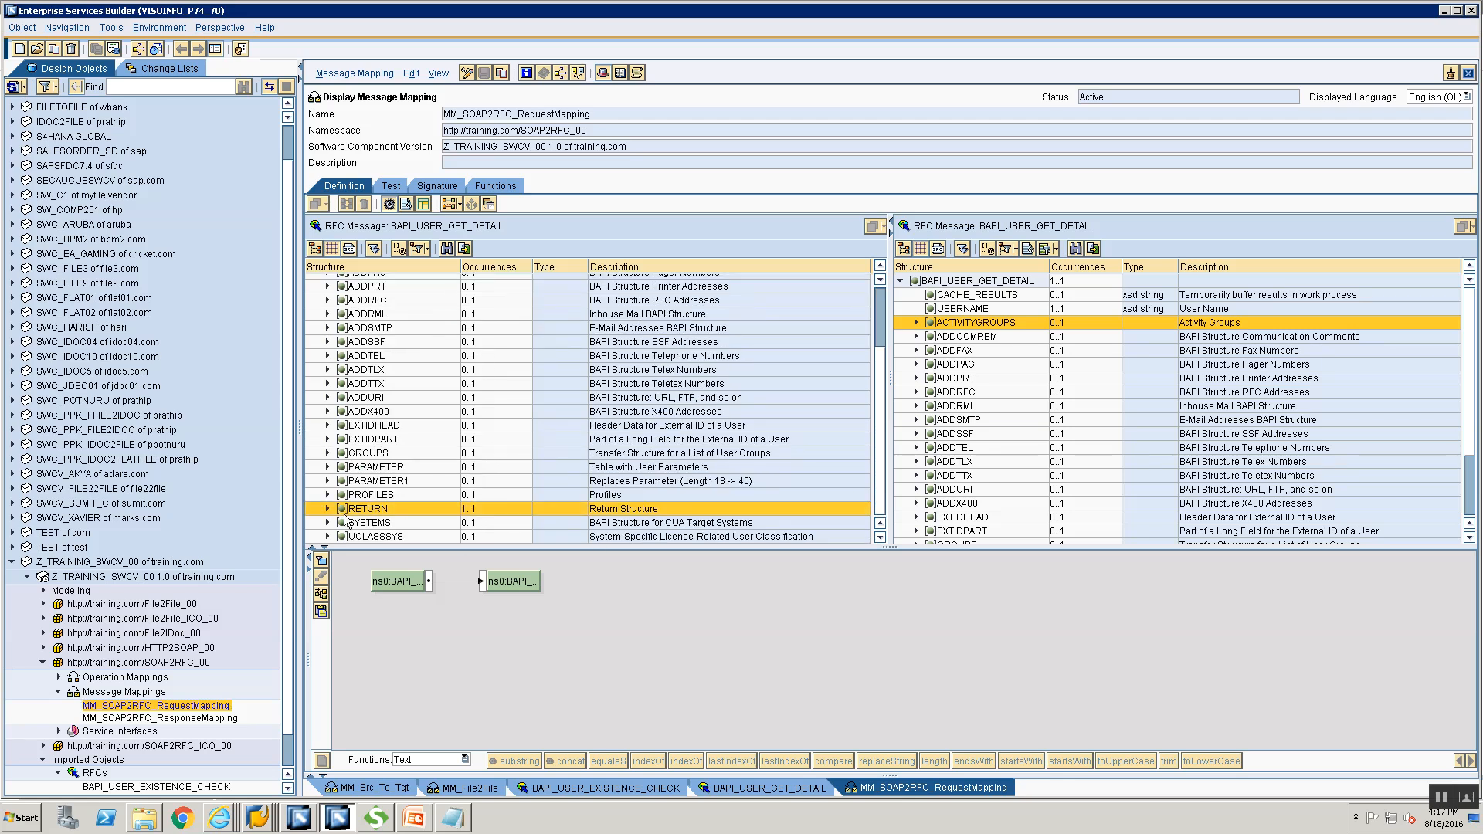
click(327, 509)
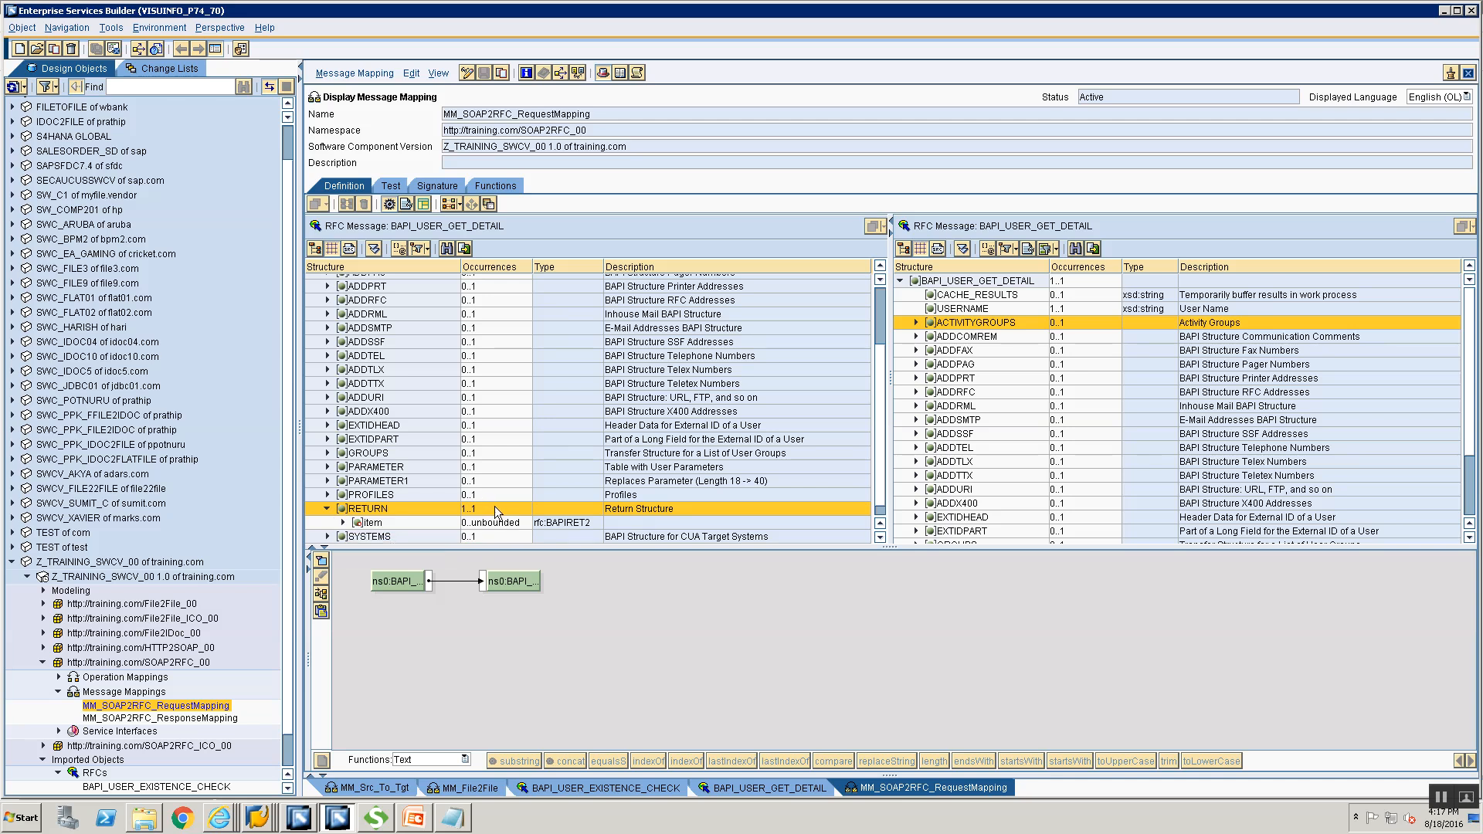
click(342, 522)
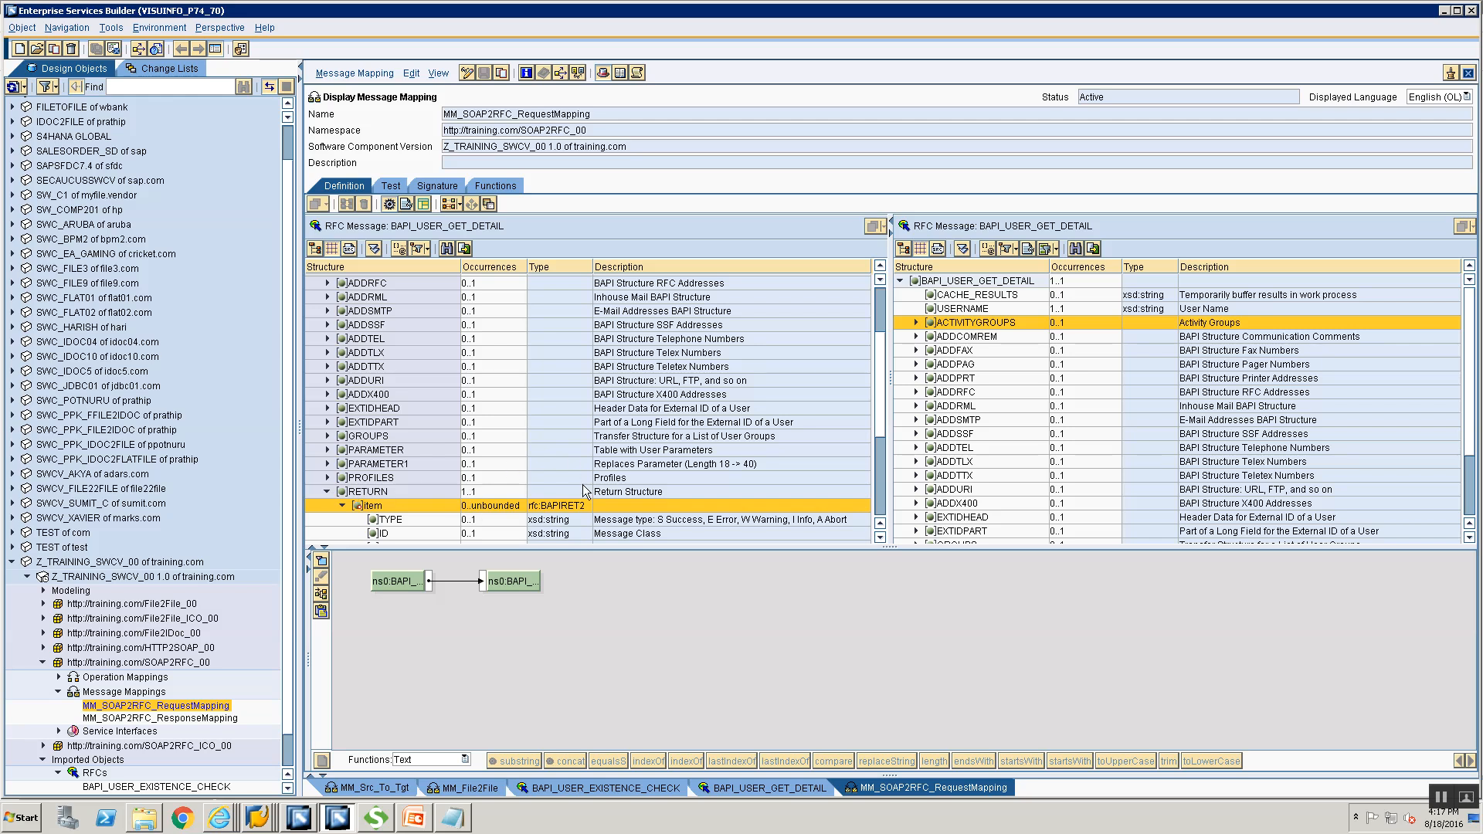
Step: In the SoapUI request, add an empty RETURN element below USERNAME, and return to the message mapping in Enterprise Services Builder
key(alt+Tab)
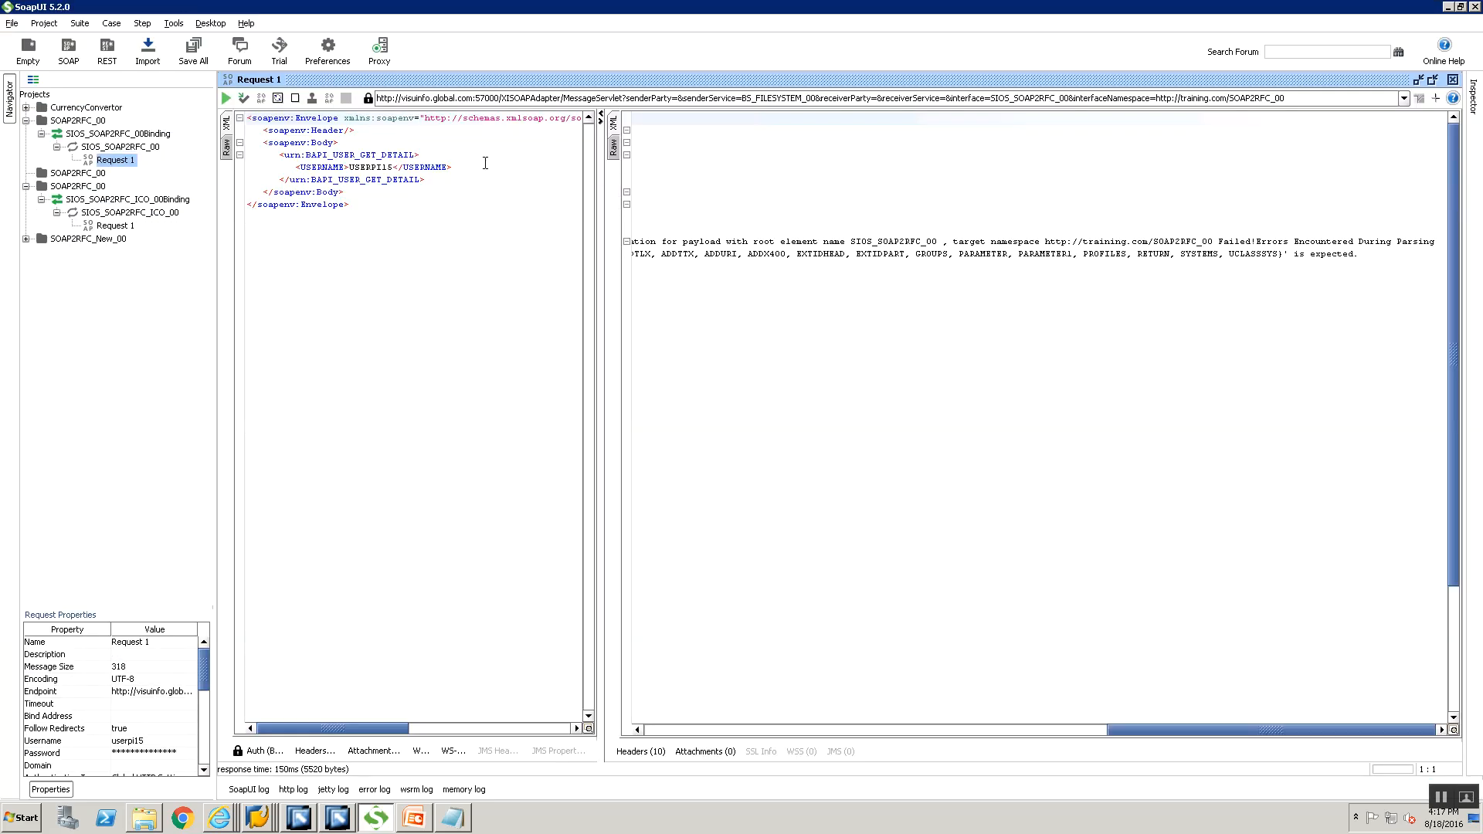
click(485, 164)
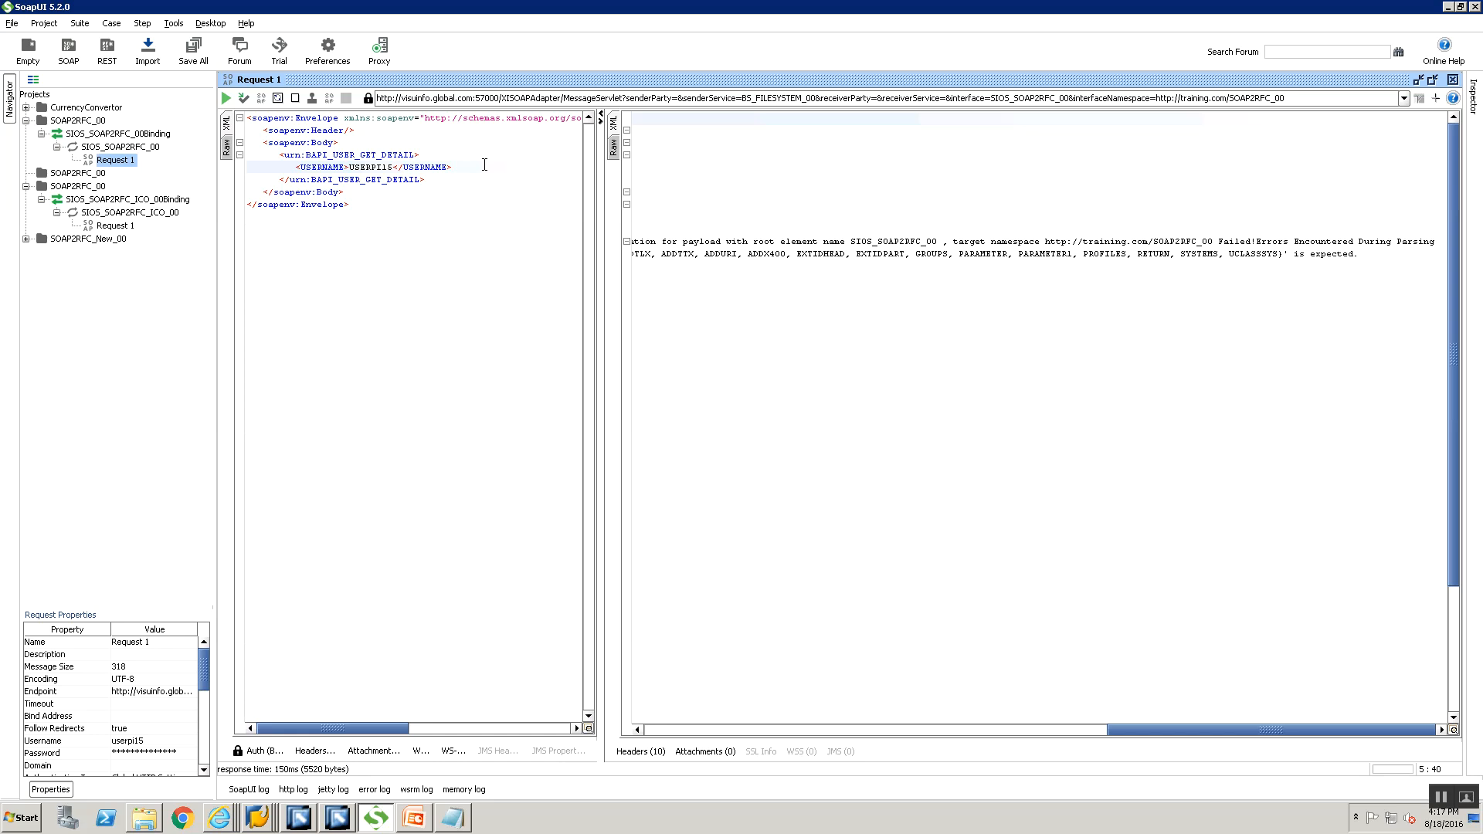
key(Return)
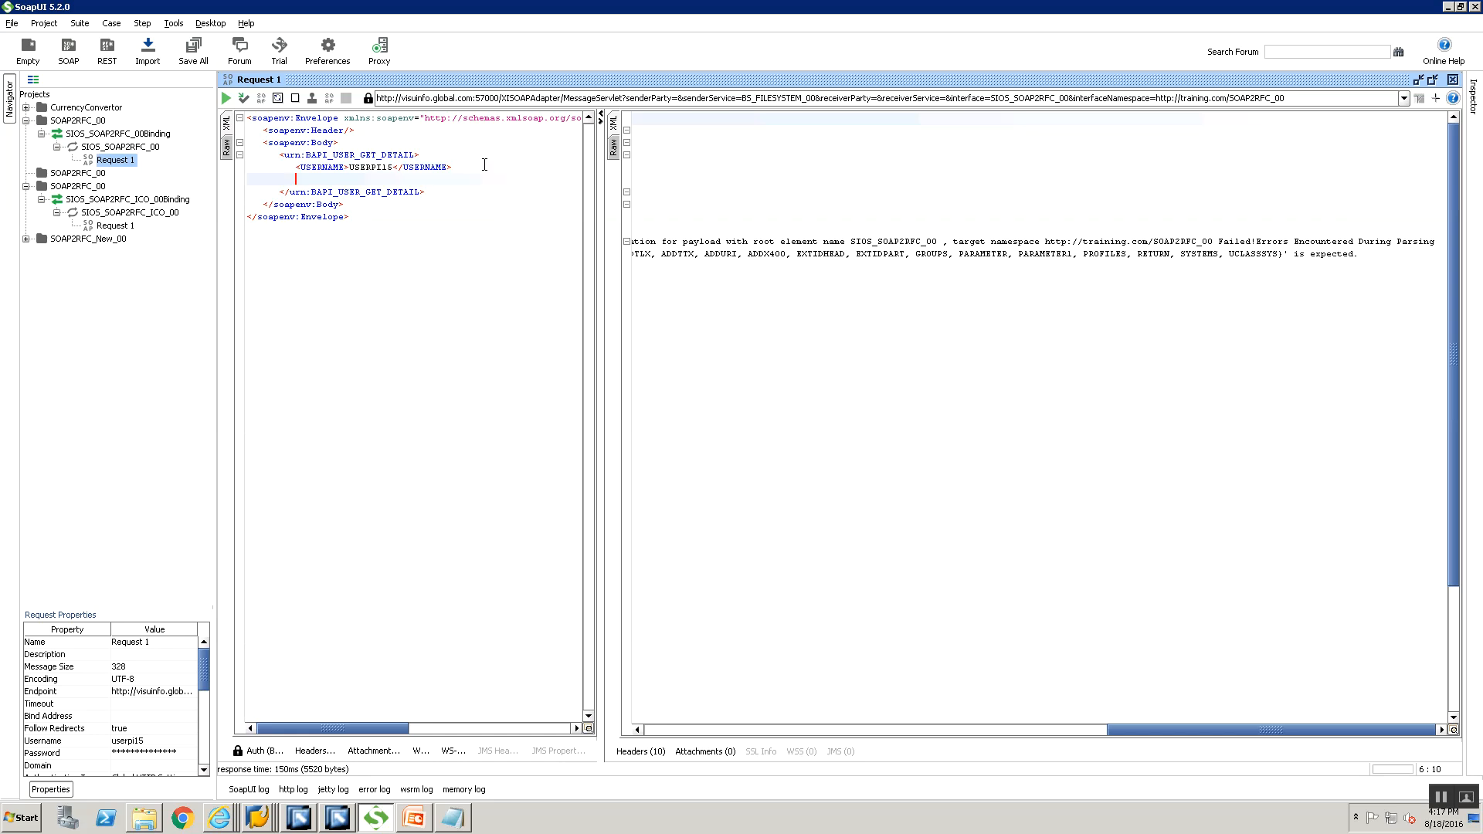
text(<RETURN></RETURN>)
key(alt+Tab)
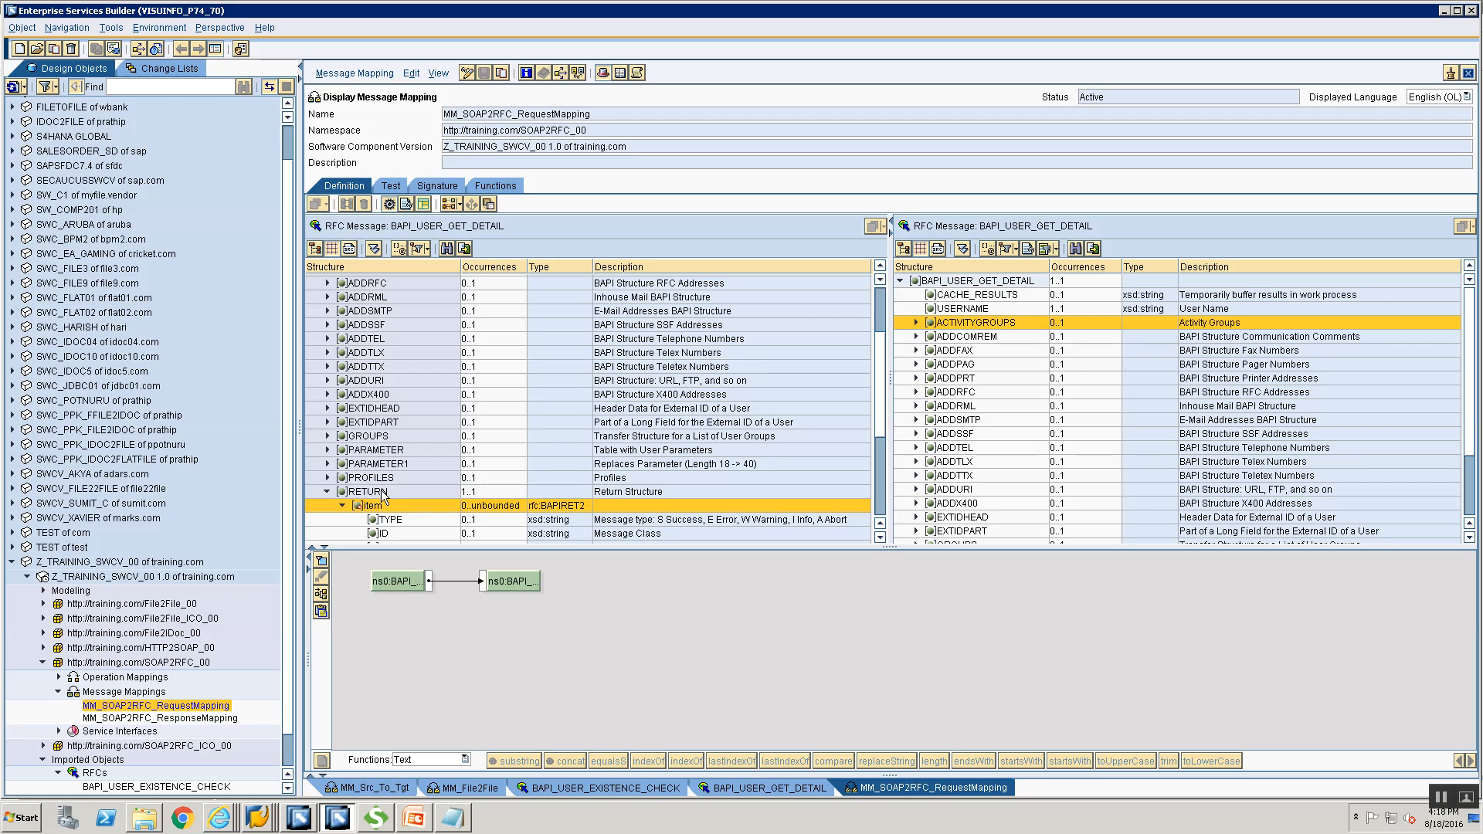
Step: Review the RETURN item's fields in the mapping, and submit the BAPI_USER_GET_DETAIL request with the empty RETURN element from SoapUI
click(381, 491)
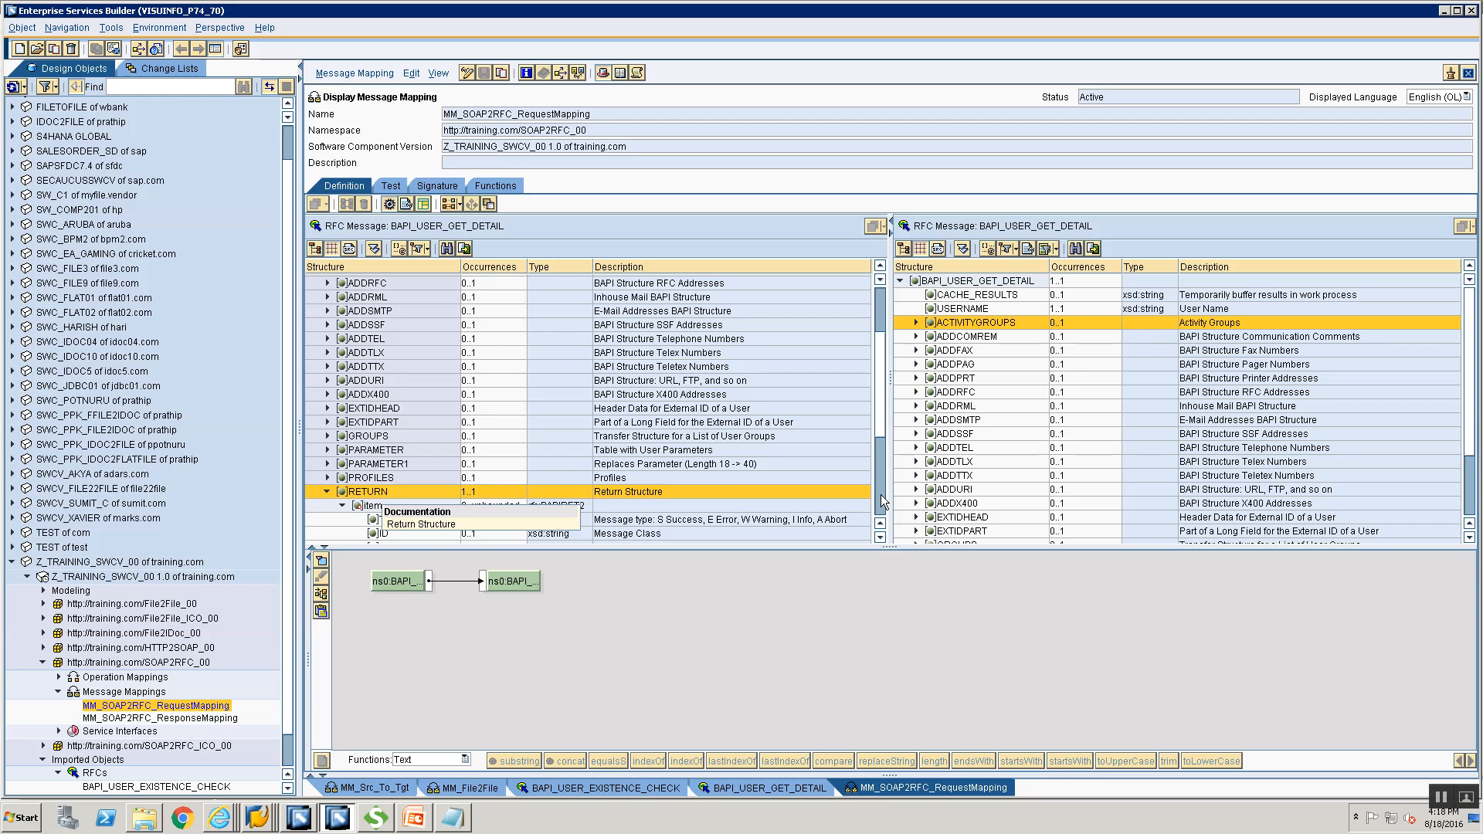
click(881, 498)
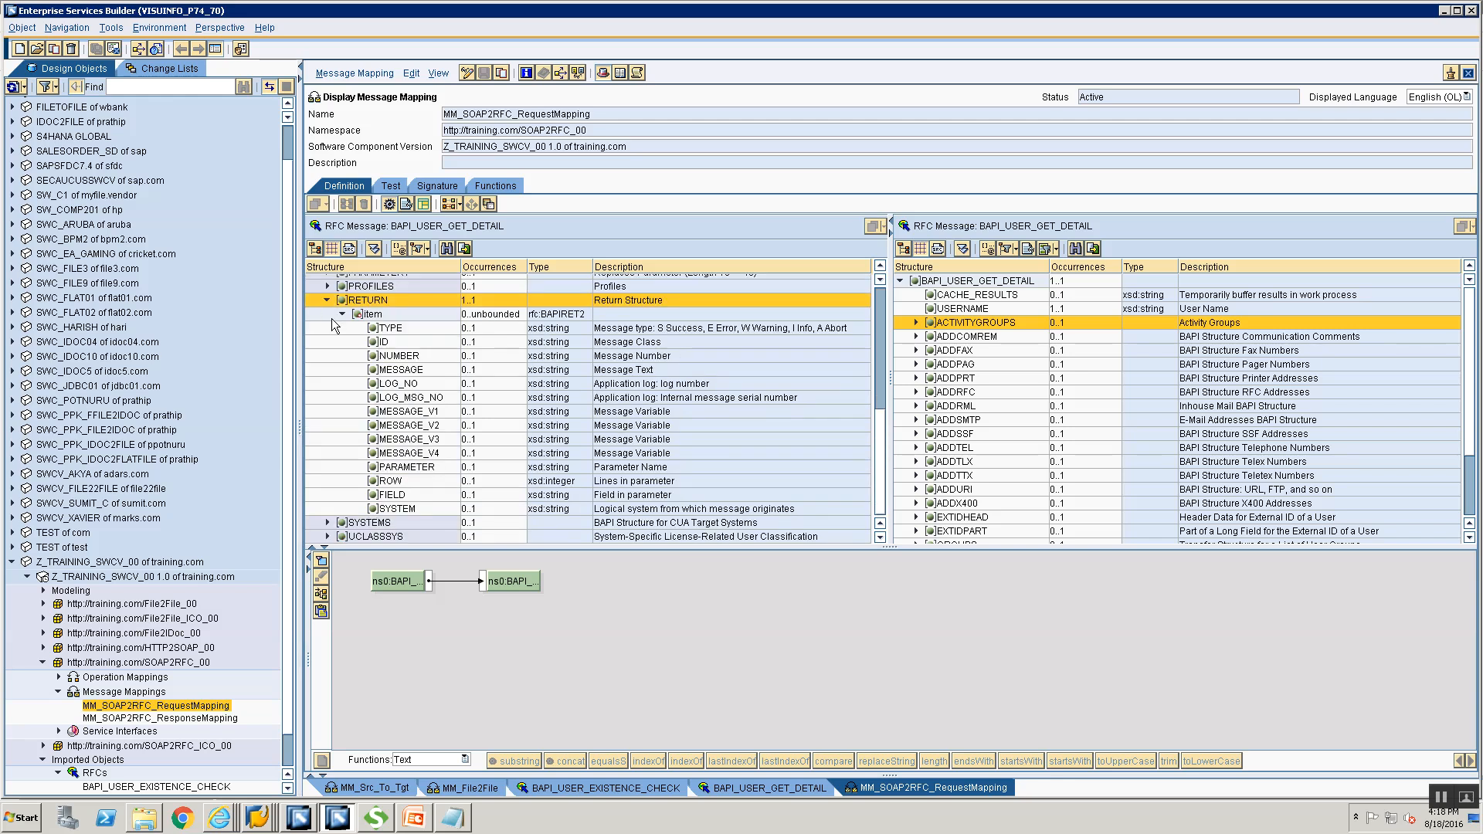
key(alt+Tab)
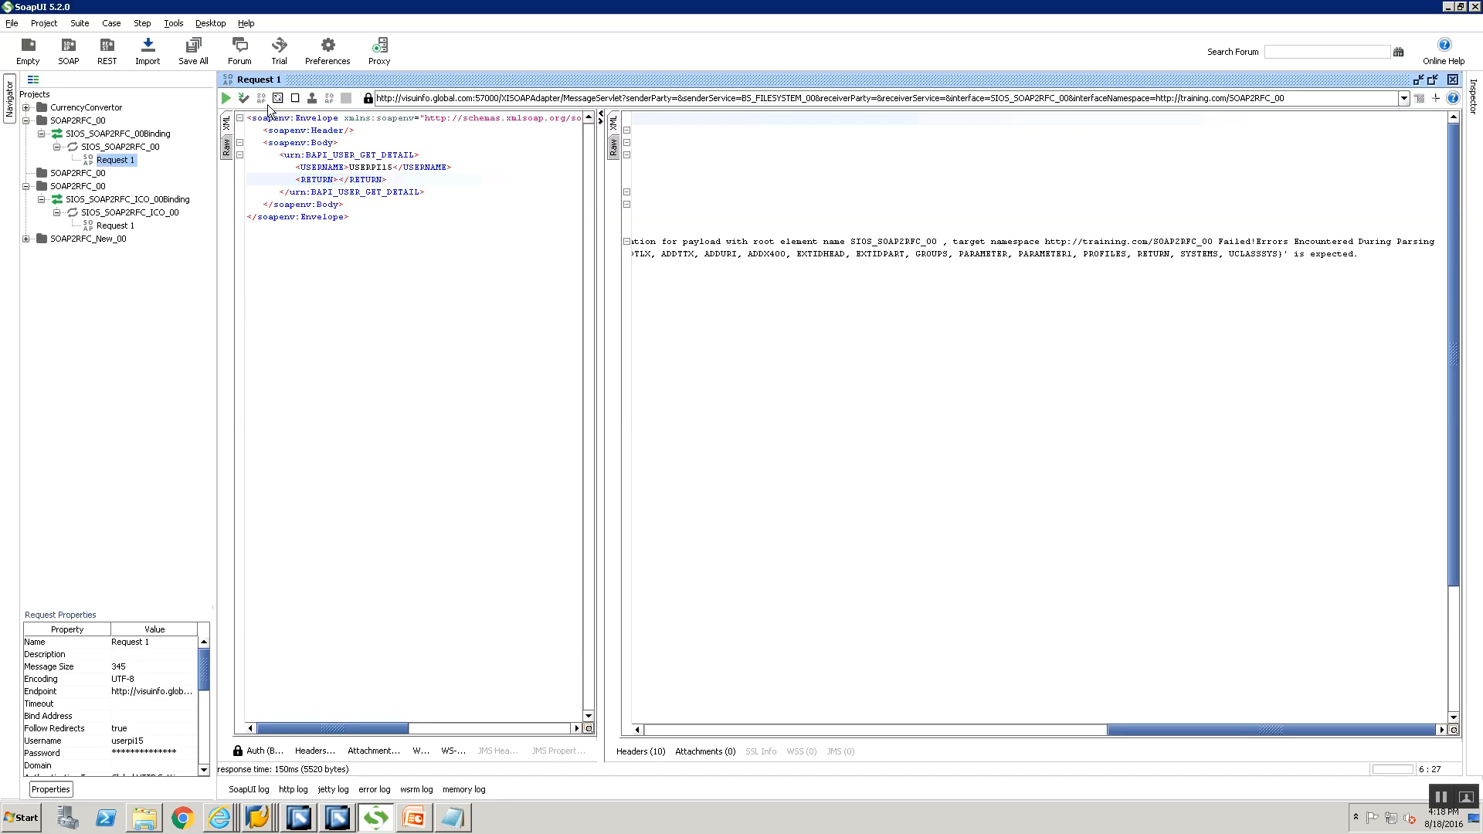
click(227, 98)
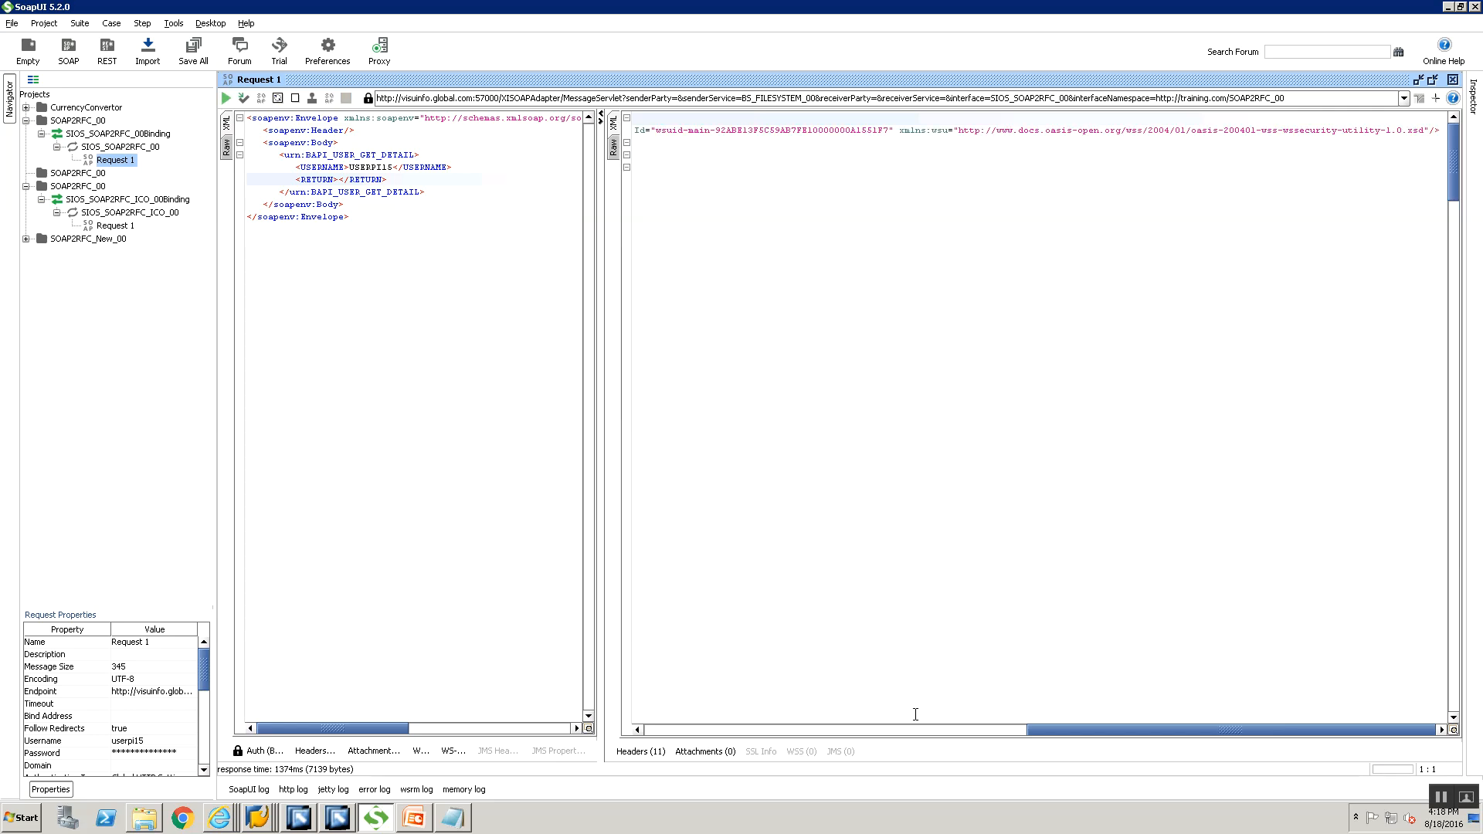
click(904, 734)
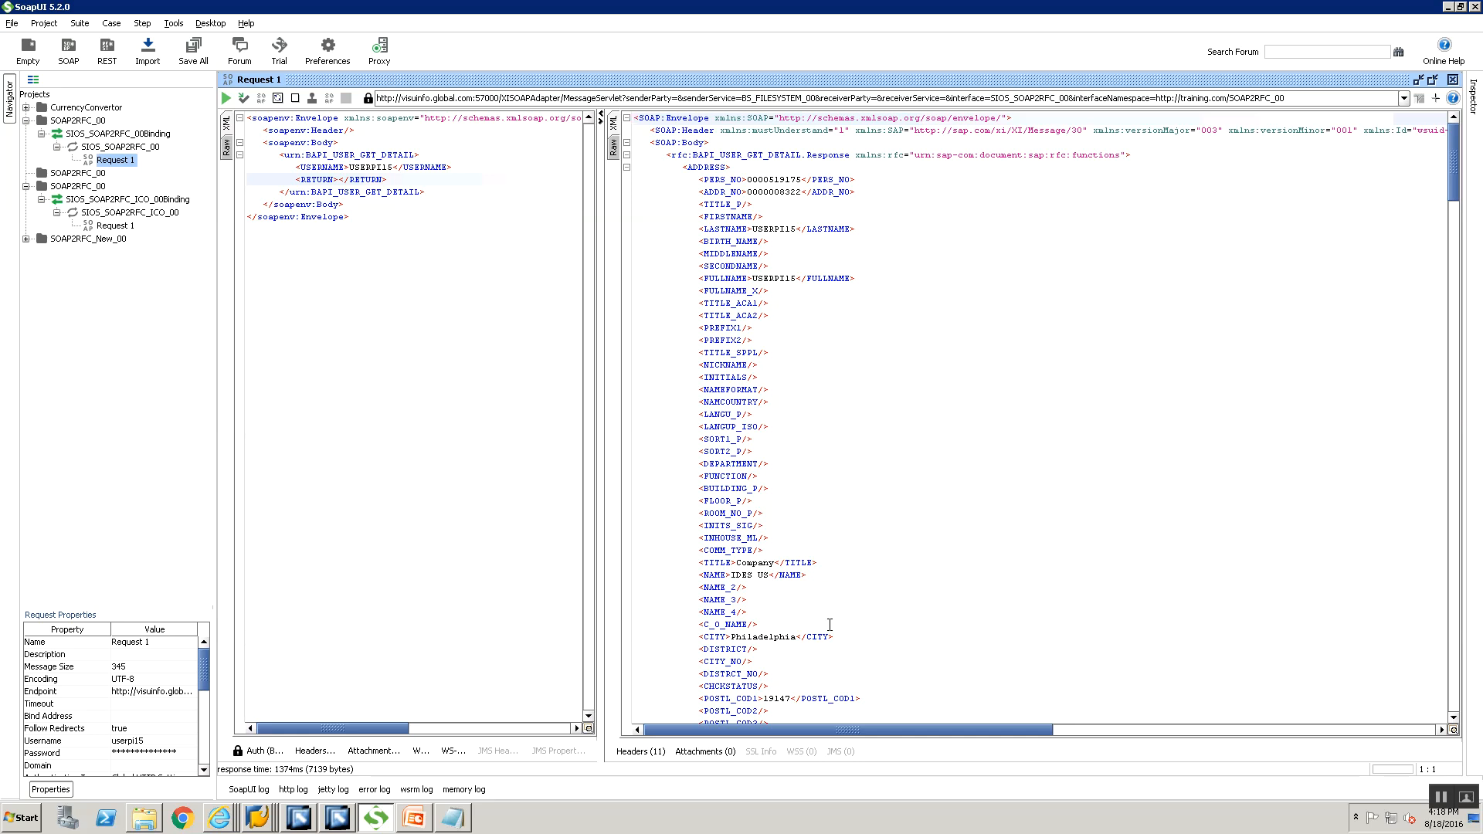
Step: Switch to the XML message display in SAP GUI, go back to the Monitor for Processed XML Messages and refresh its list
key(alt+Tab)
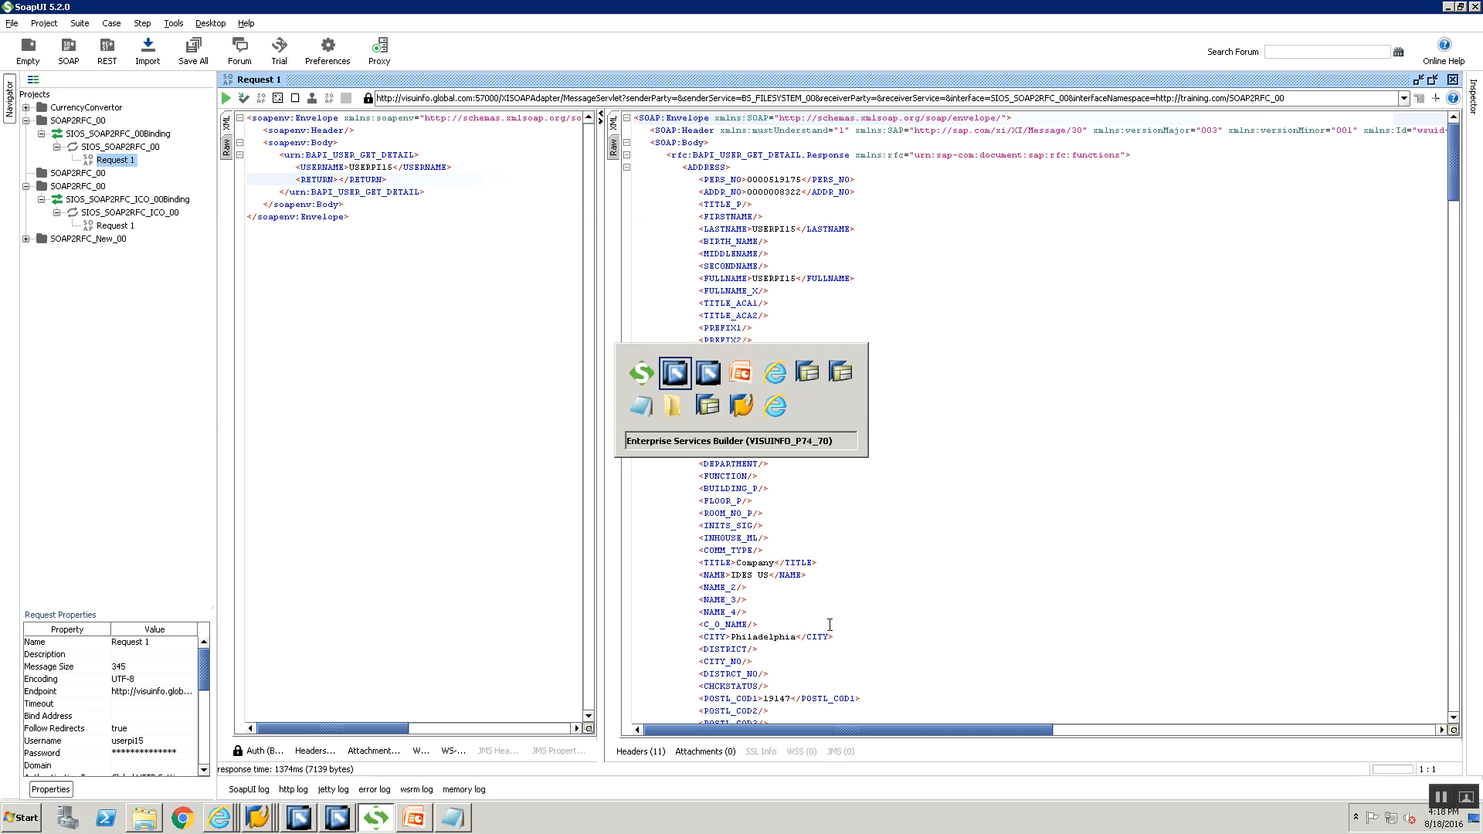
key(alt+Tab)
key(alt+Tab)
key(alt+Tab)
key(alt+Tab)
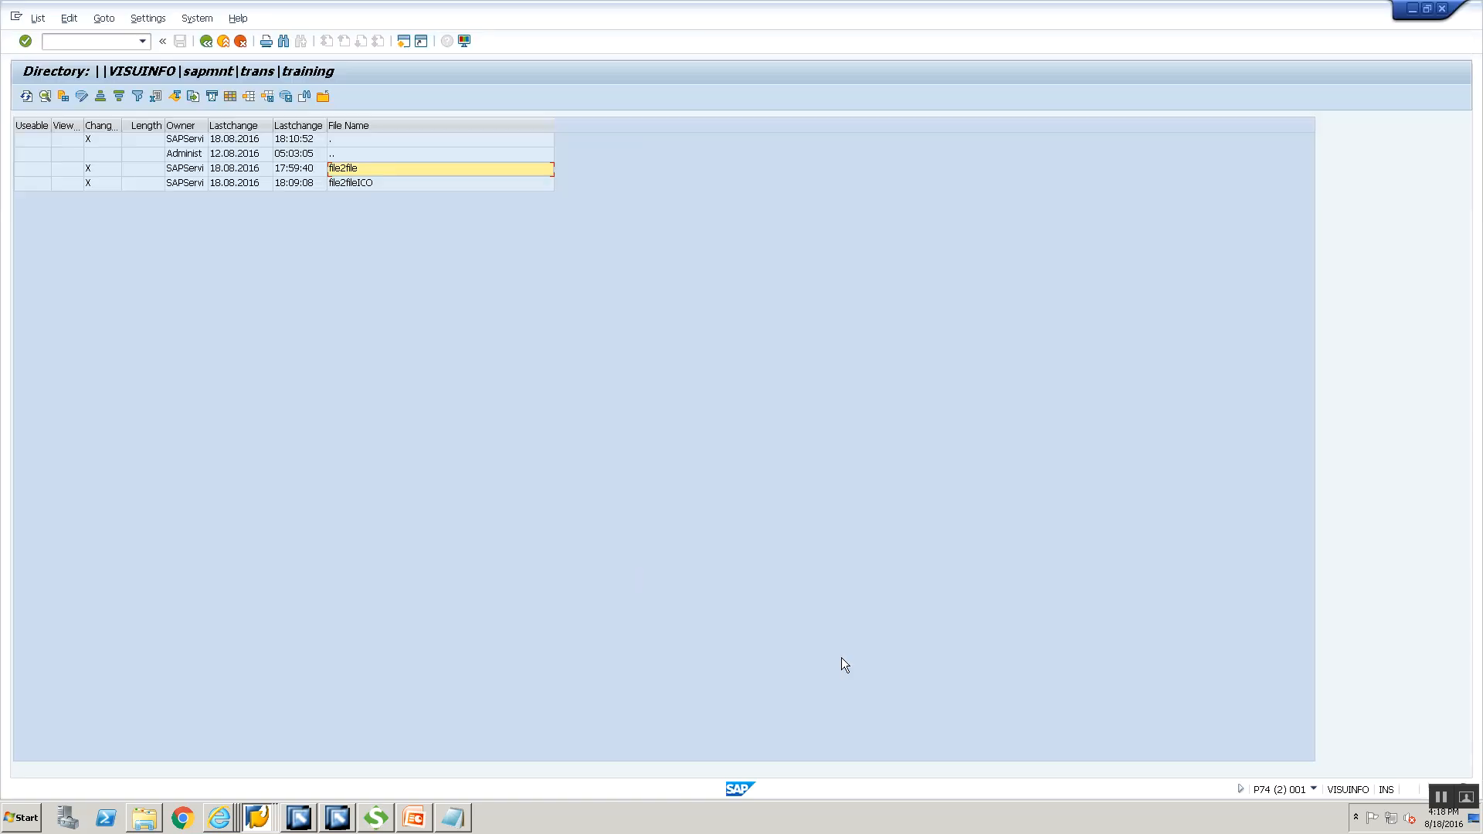
mouse_move(258, 819)
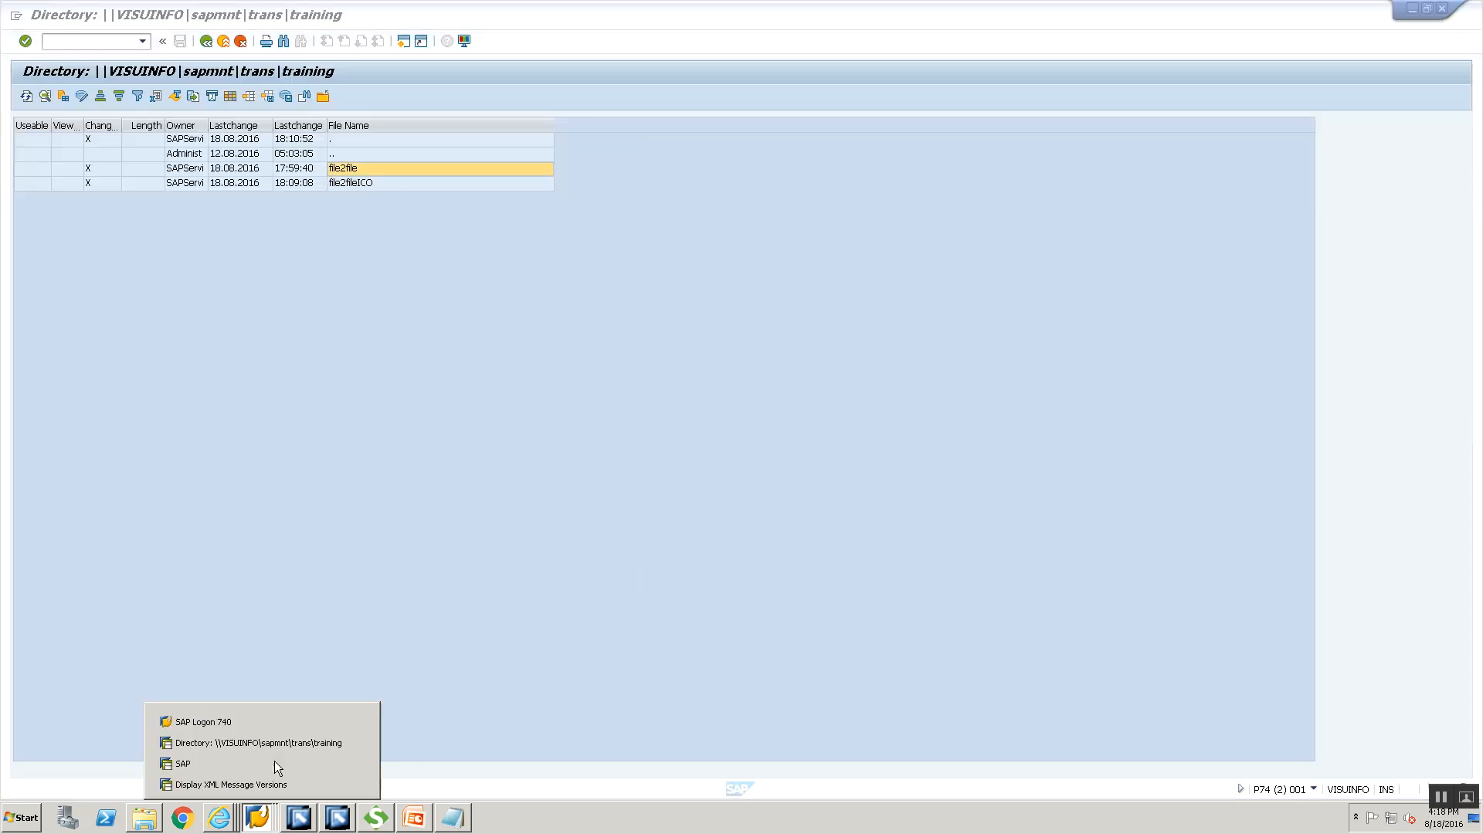
click(263, 785)
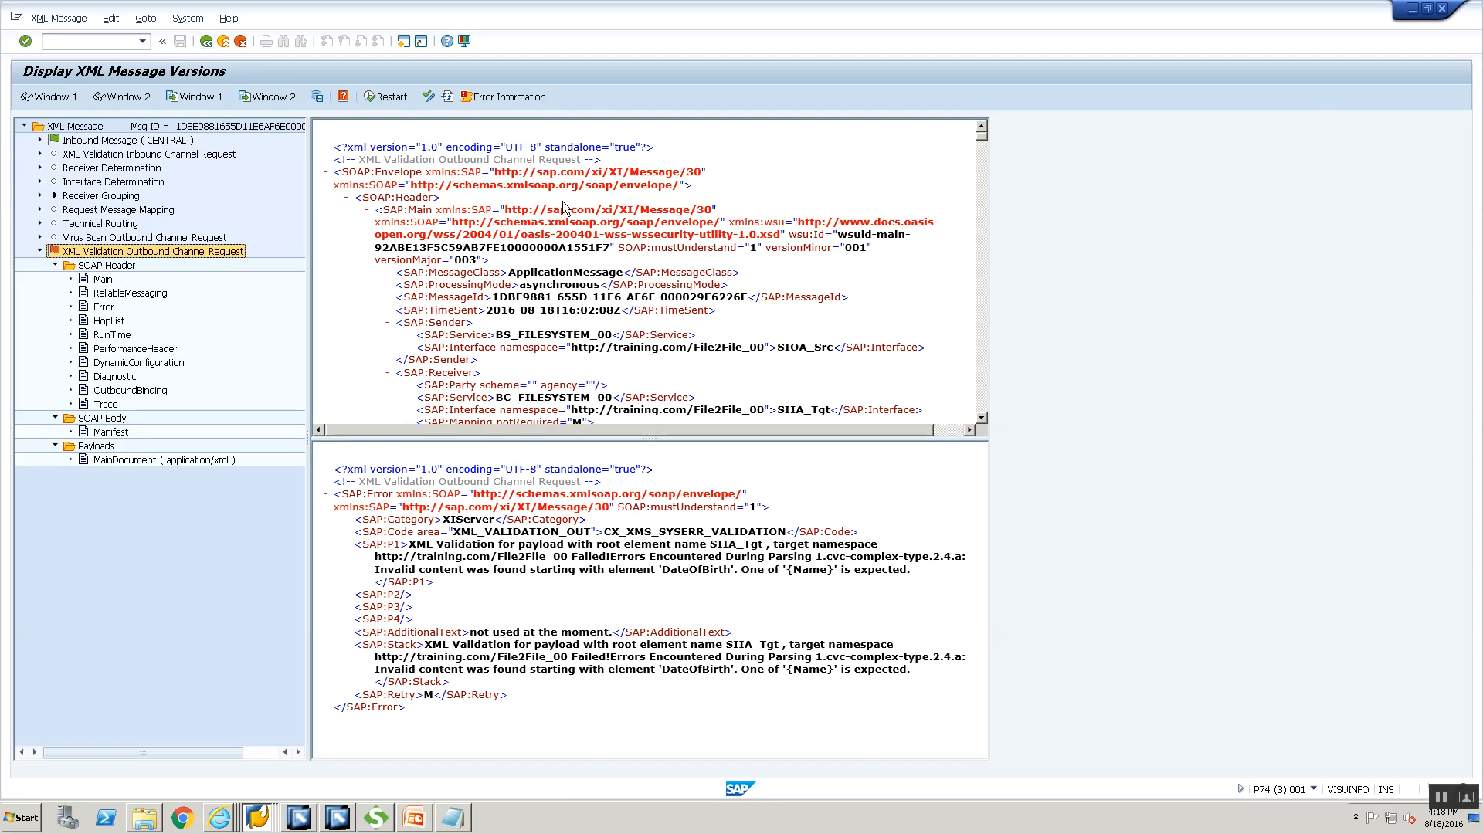
click(206, 41)
click(386, 96)
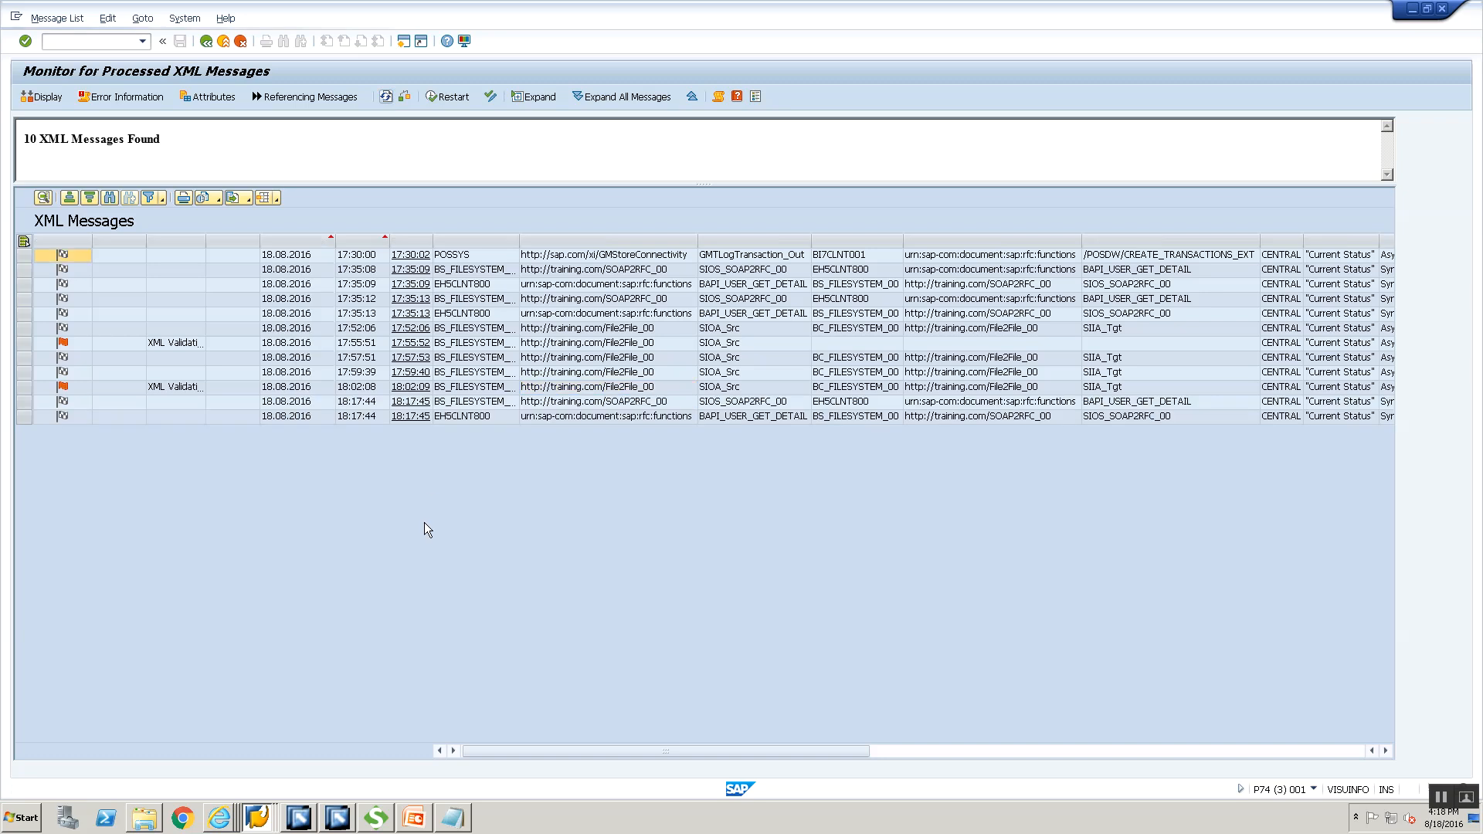
Step: Open the latest SIOS_SOAP2RFC_00 message sent to BAPI_USER_GET_DETAIL, check its pipeline steps and payload, and return to the message list
click(504, 402)
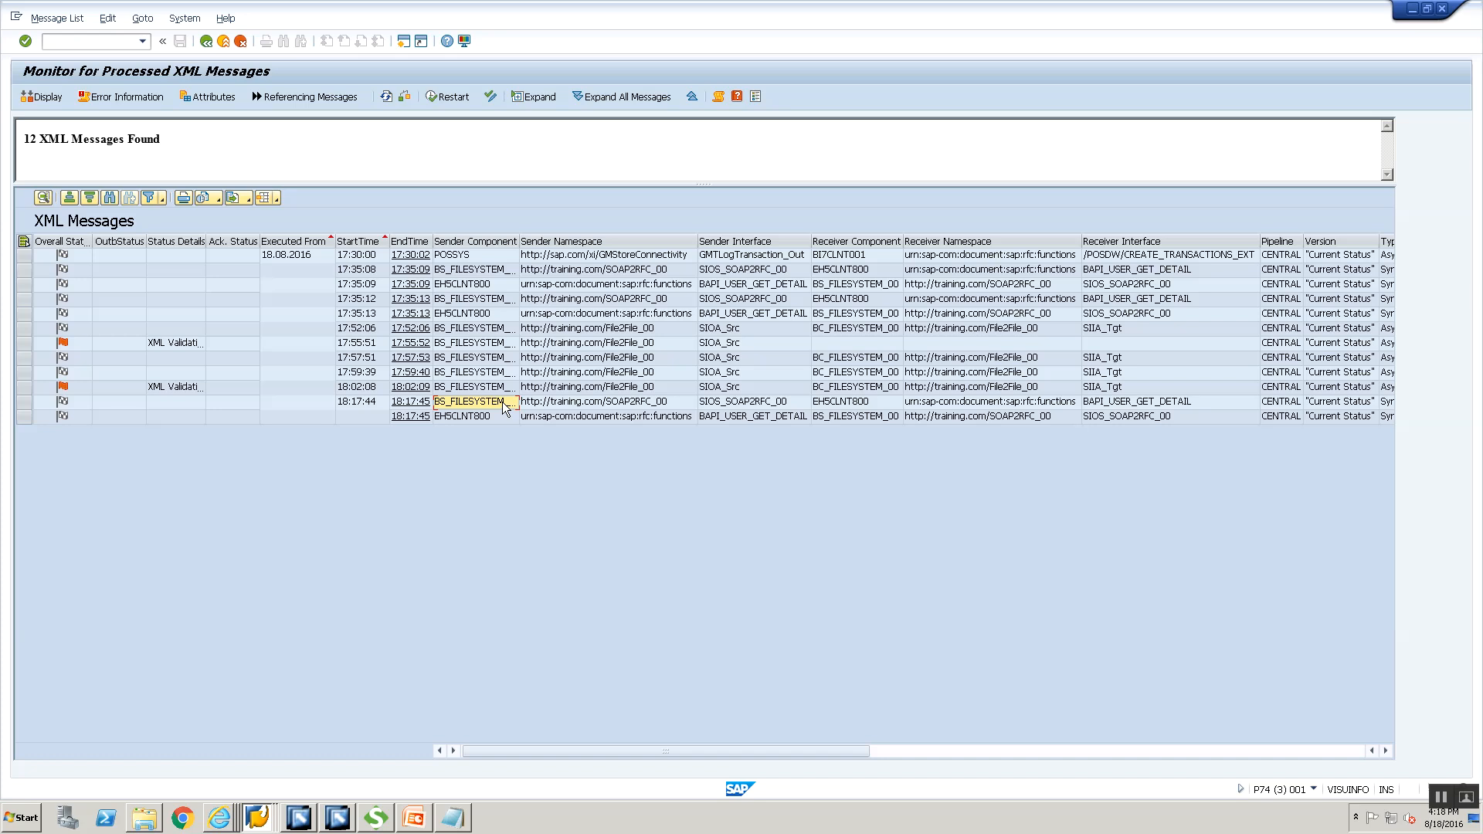
click(544, 391)
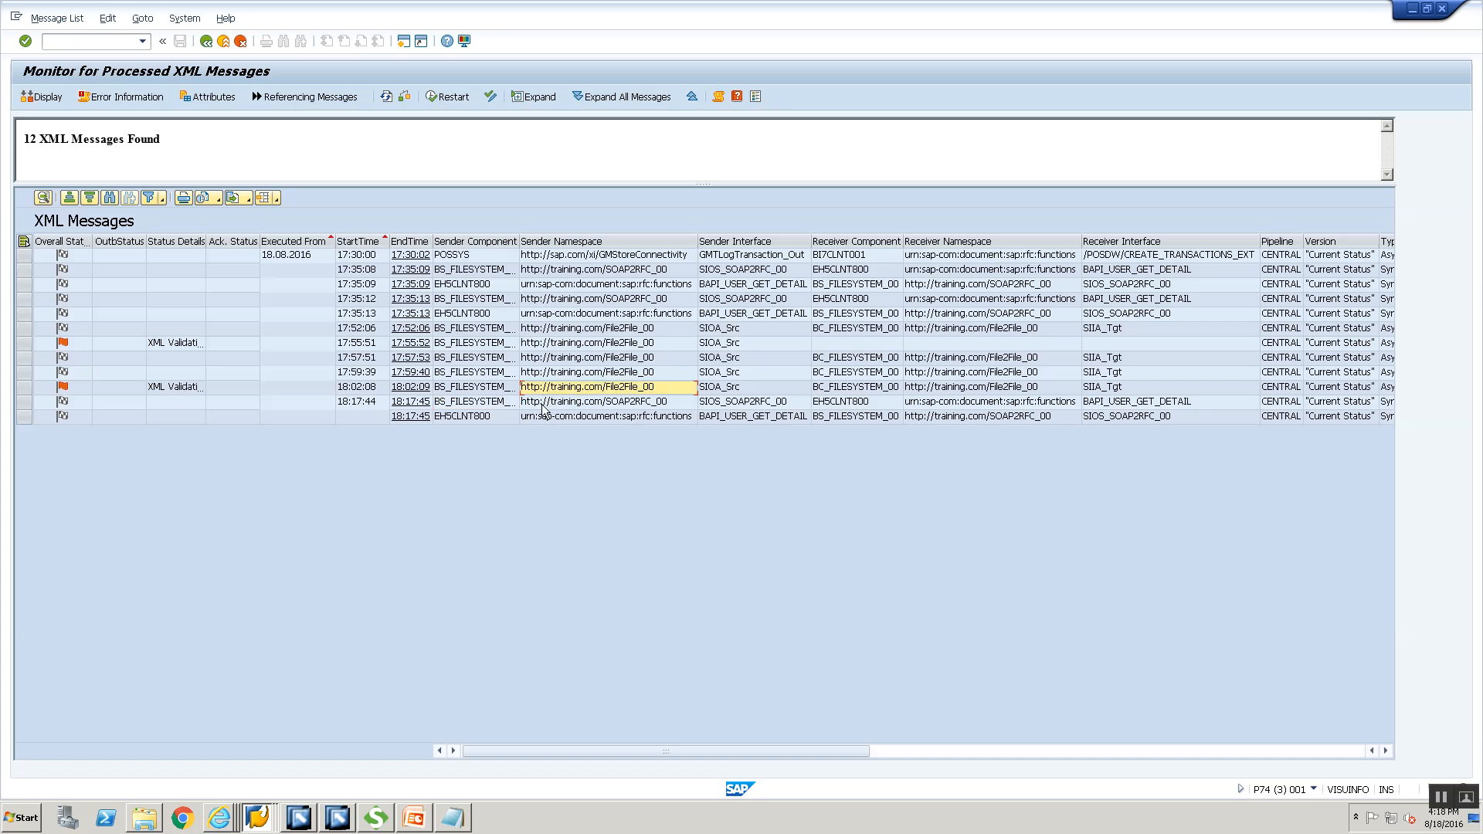
click(545, 402)
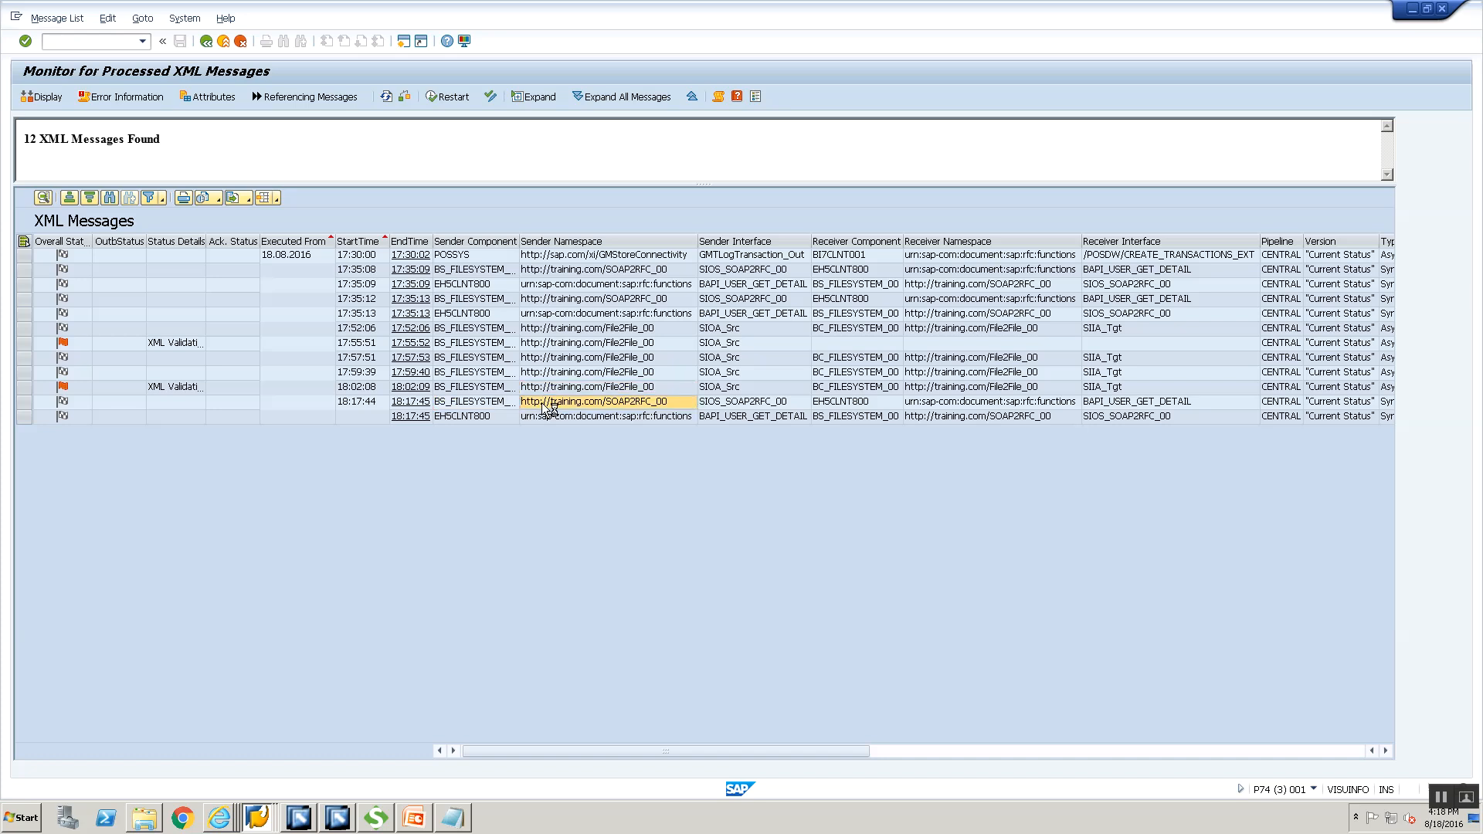
double_click(548, 405)
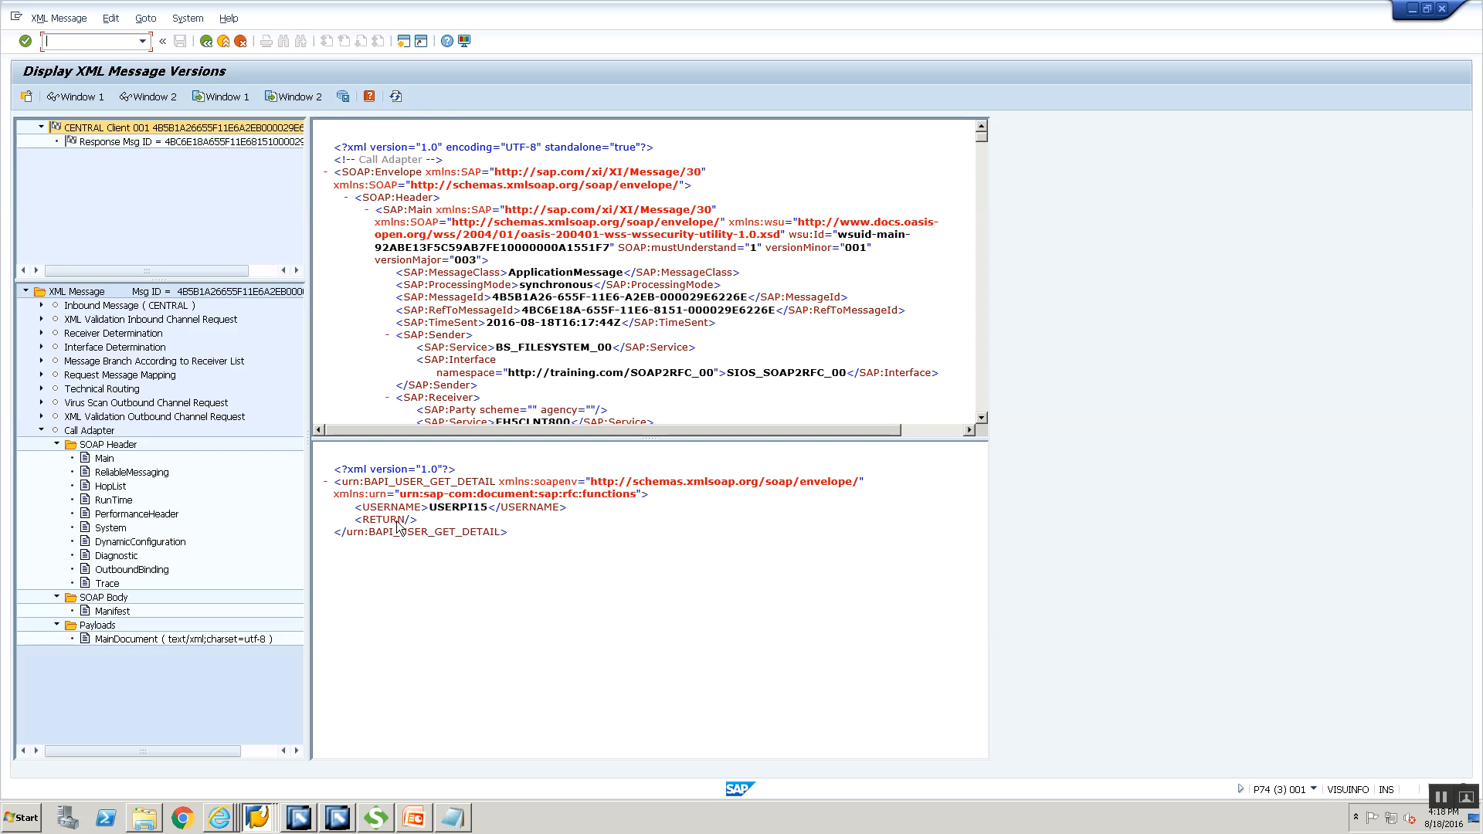
click(206, 41)
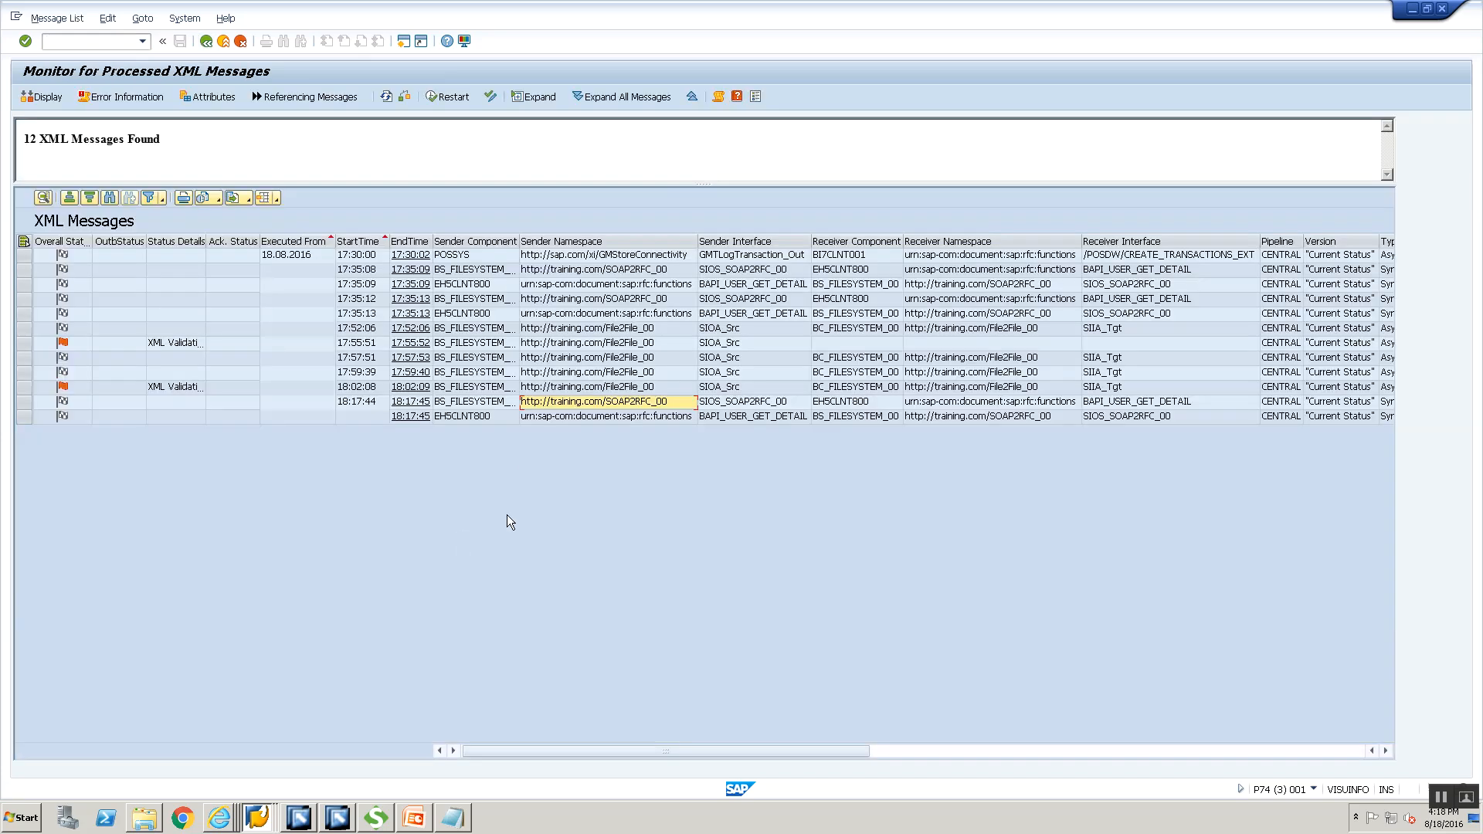
Step: In the Integration Builder, edit the SIOS_SOAP2RFC_00 sender agreement and set its schema validation to Validation by Integration Engine
key(alt+Tab)
key(alt+Tab)
key(alt+Tab)
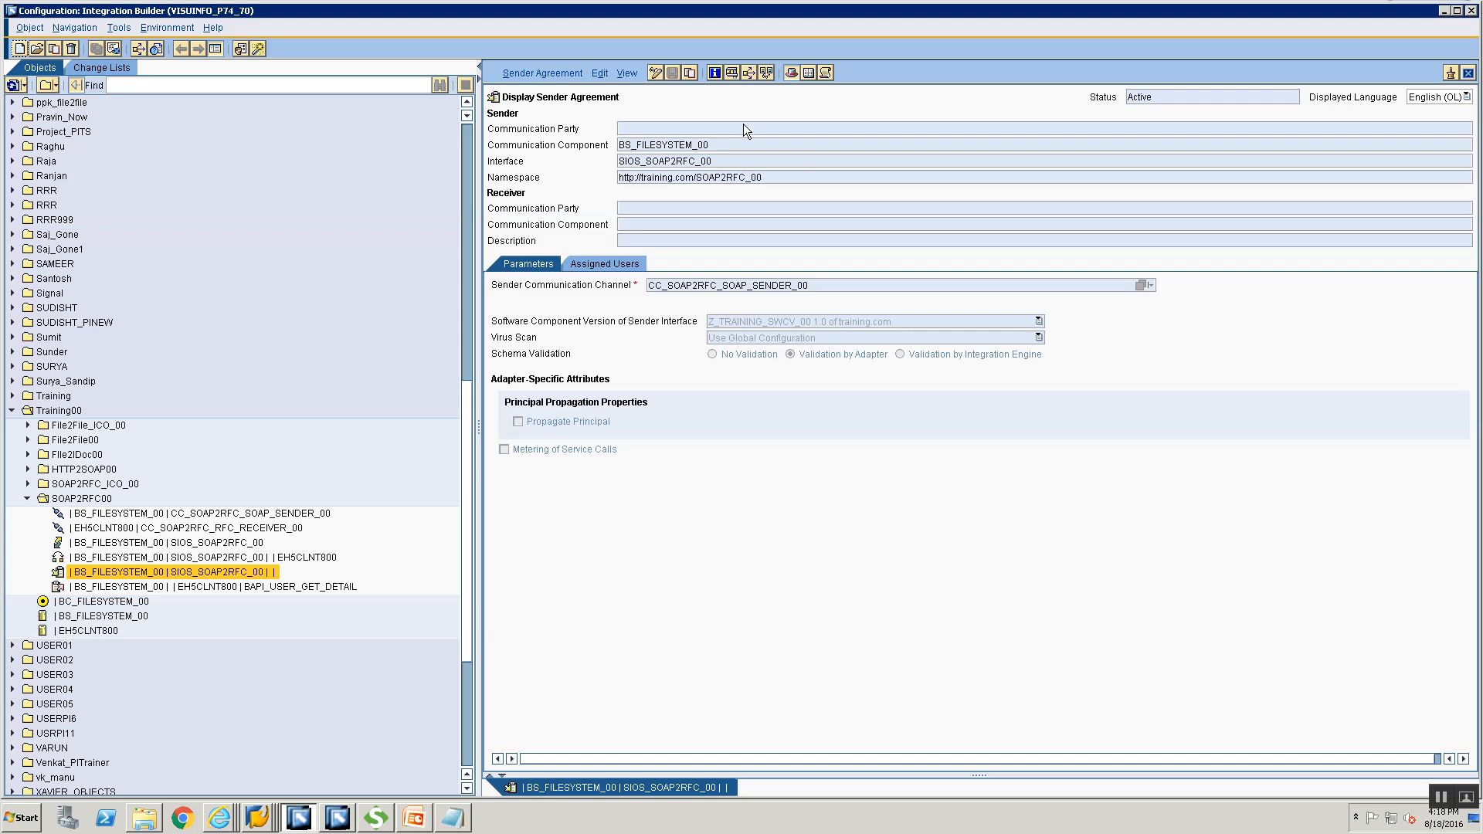
click(653, 74)
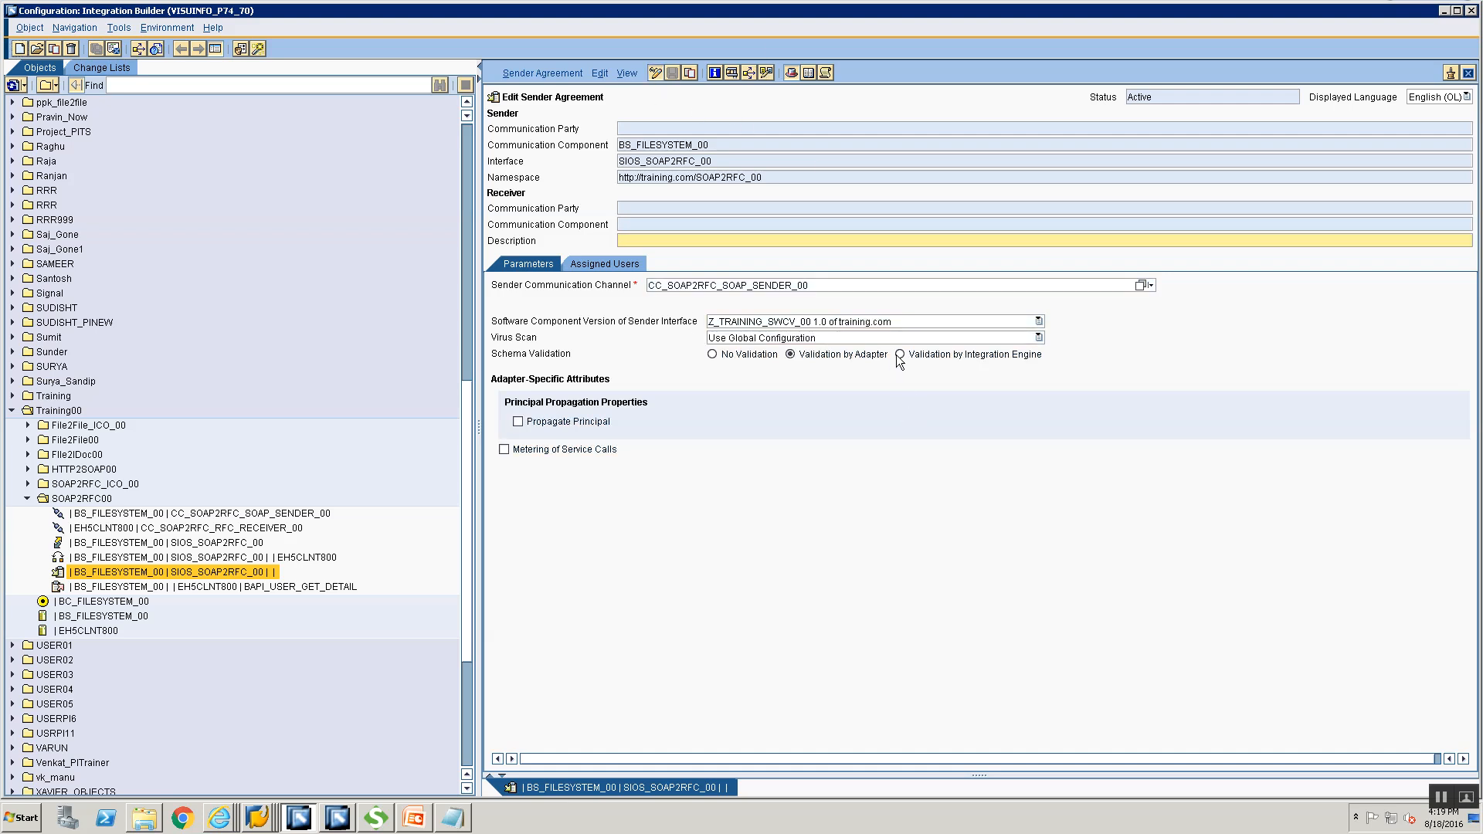
click(899, 354)
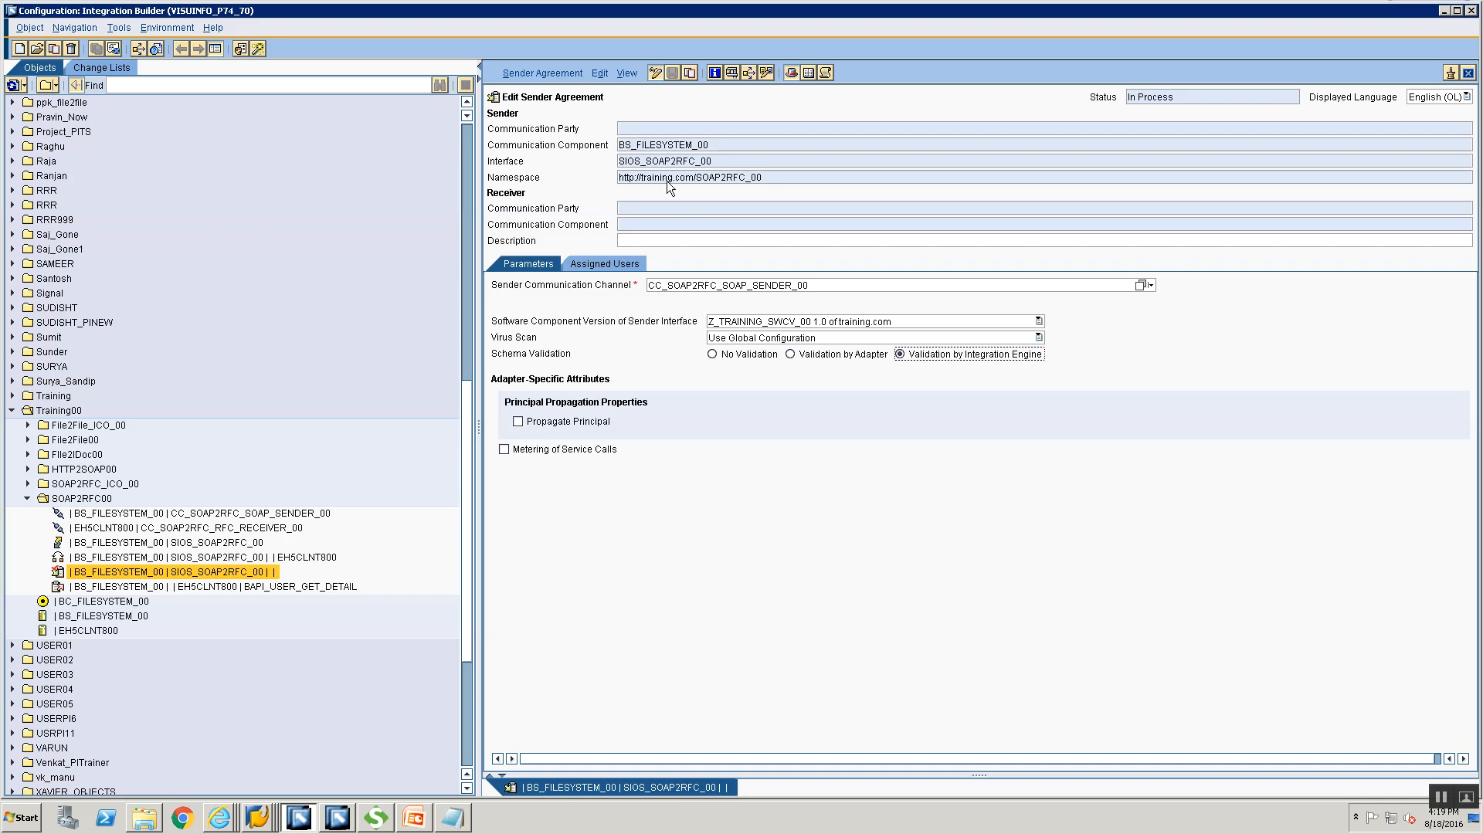
Step: Activate the standard change list containing the SIOS_SOAP2RFC_00 sender agreement and close the activation message
click(544, 71)
click(572, 173)
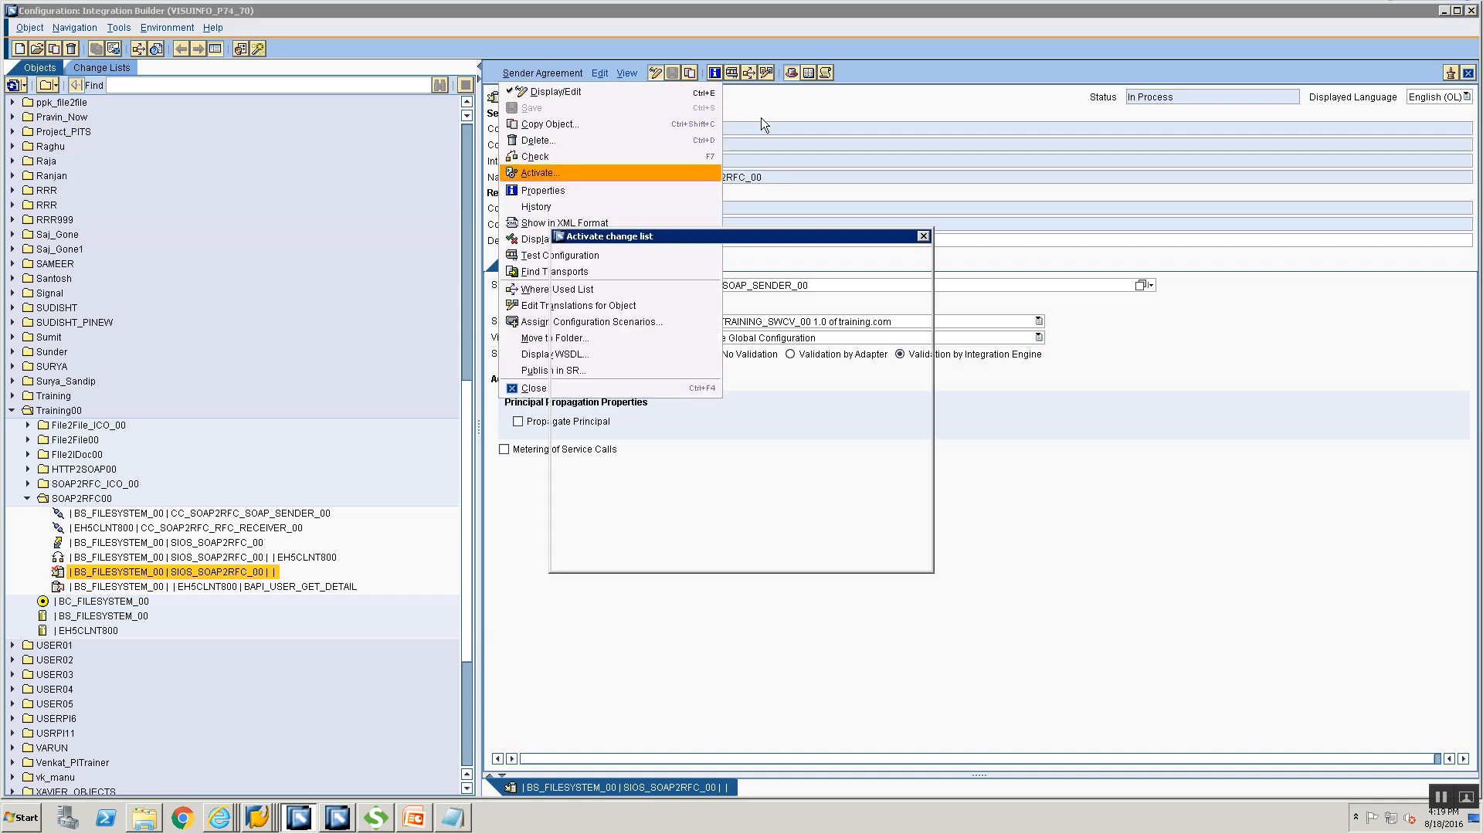
click(585, 558)
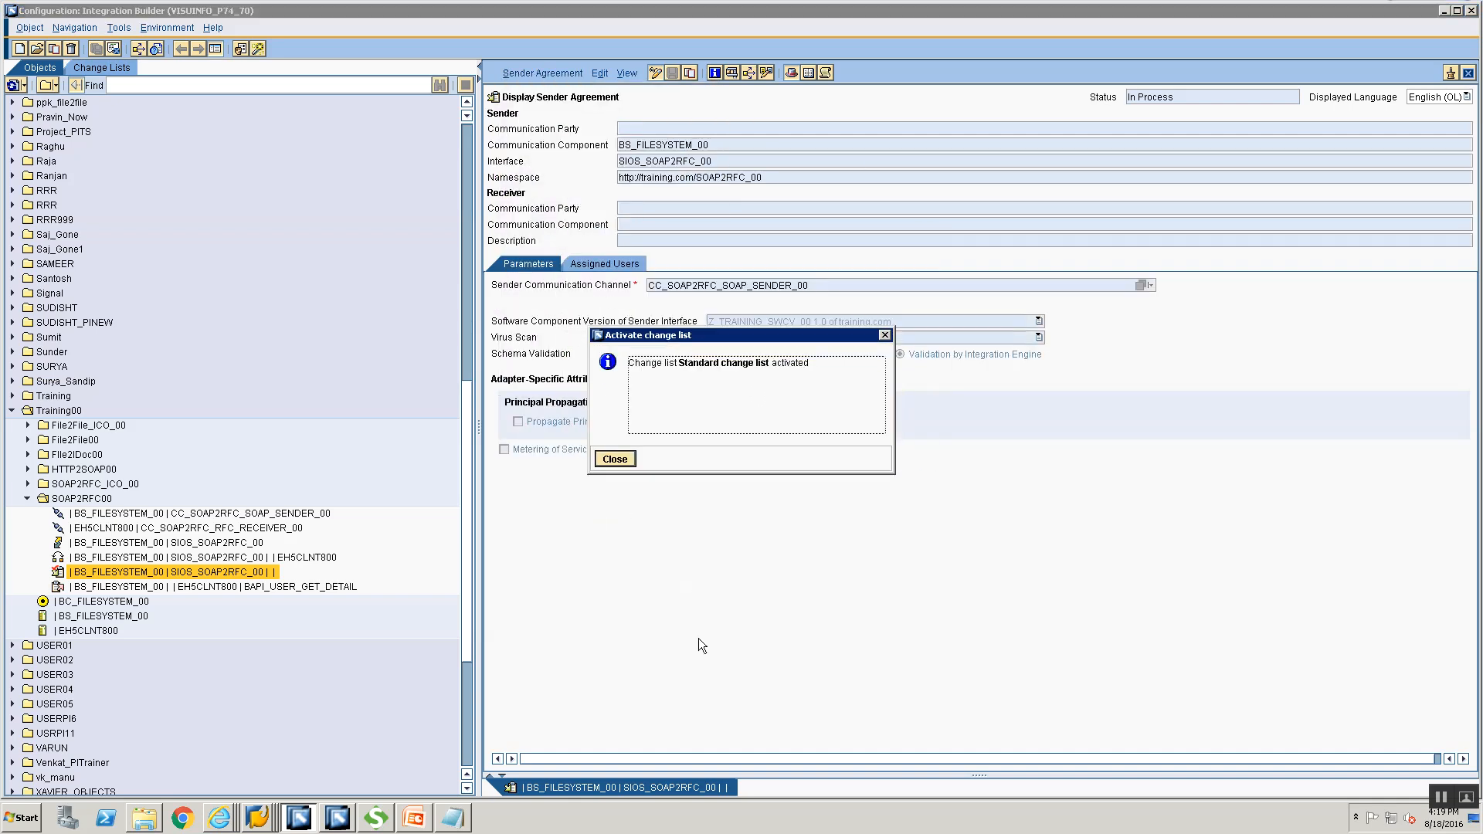
key(alt+Tab)
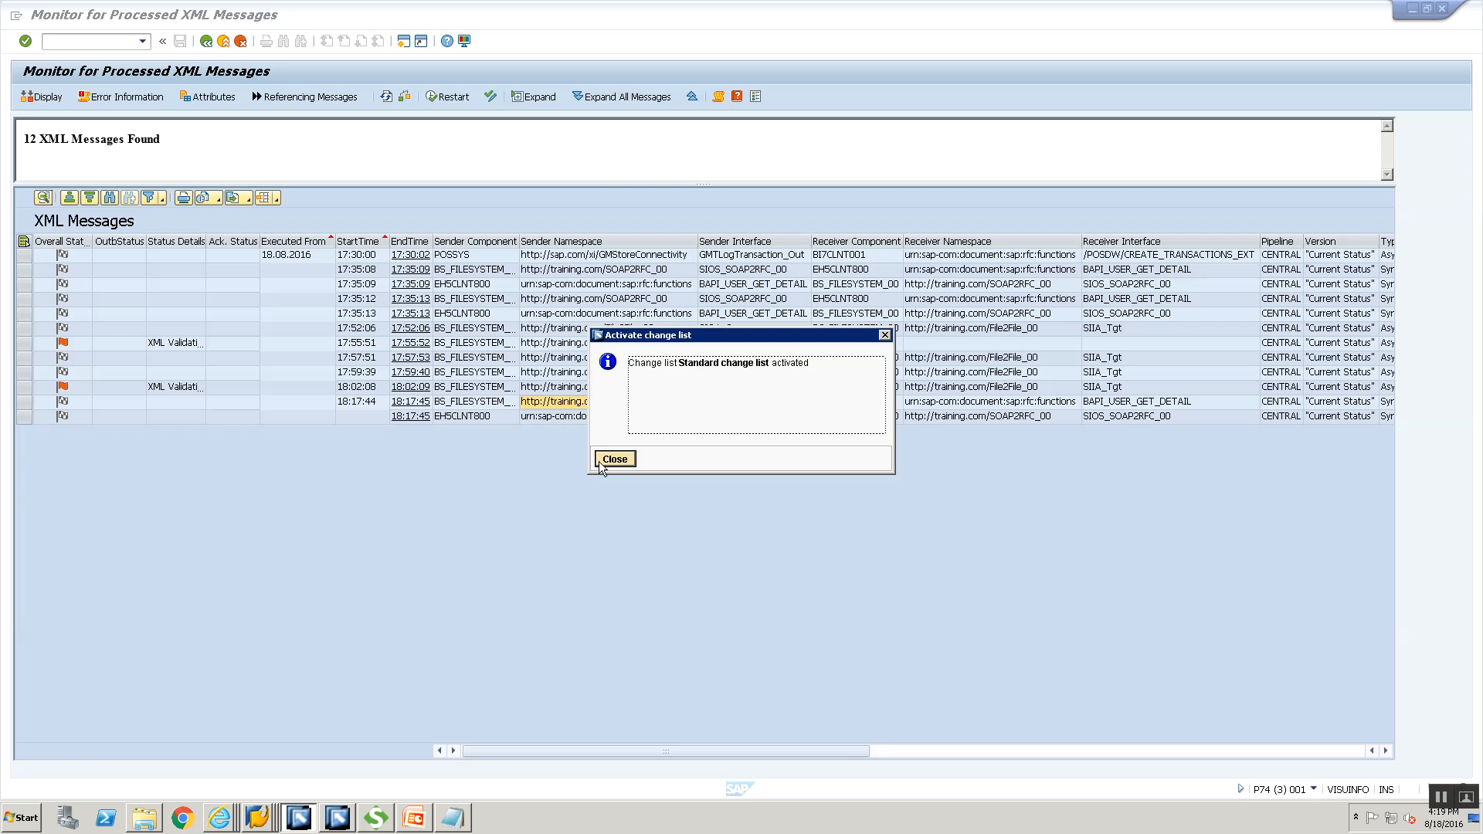
click(612, 459)
Step: In SoapUI, remove the RETURN element from the BAPI_USER_GET_DETAIL request and submit it again
key(alt+Tab)
key(alt+Tab)
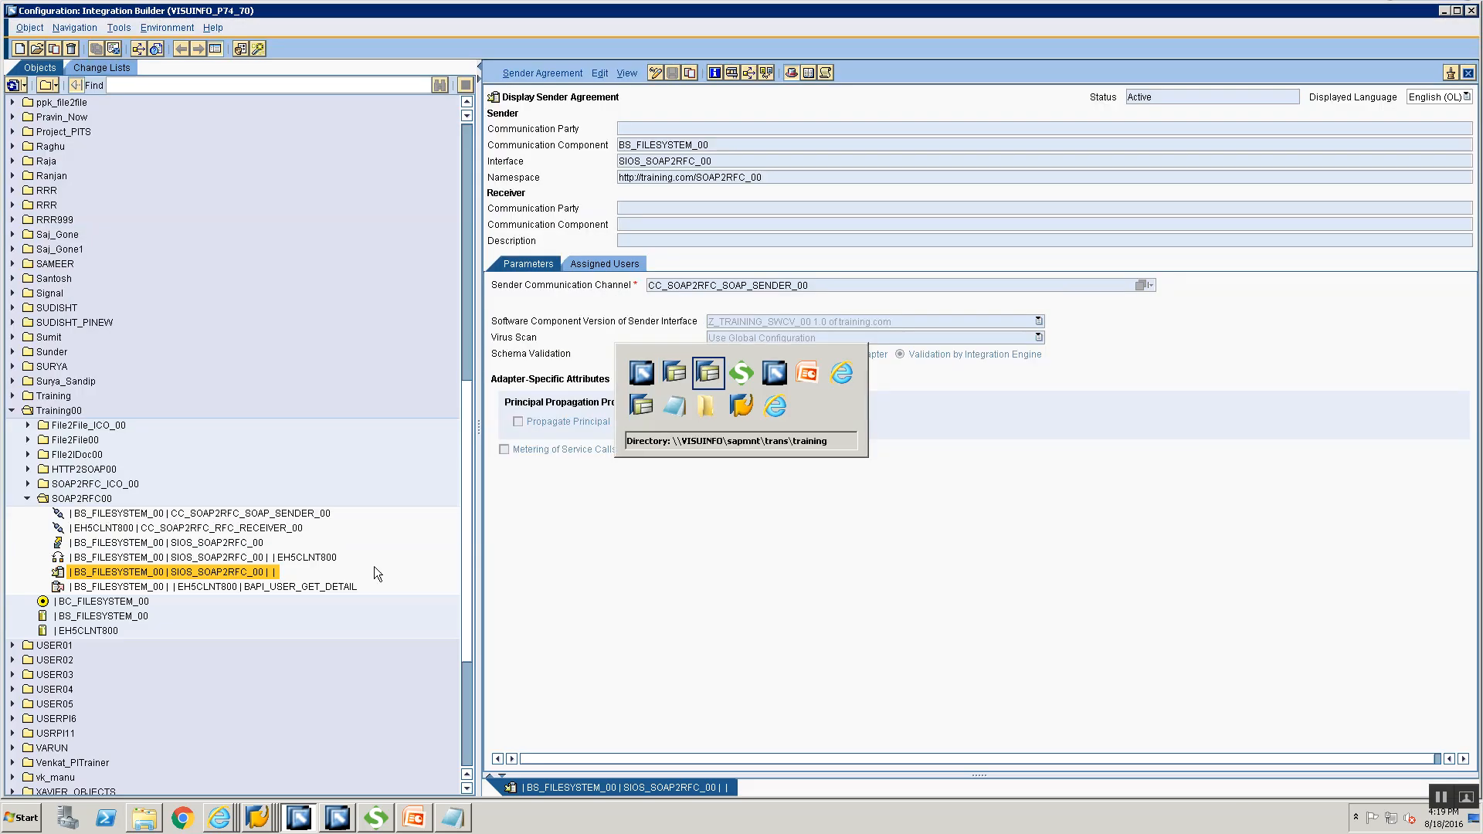
key(alt+Tab)
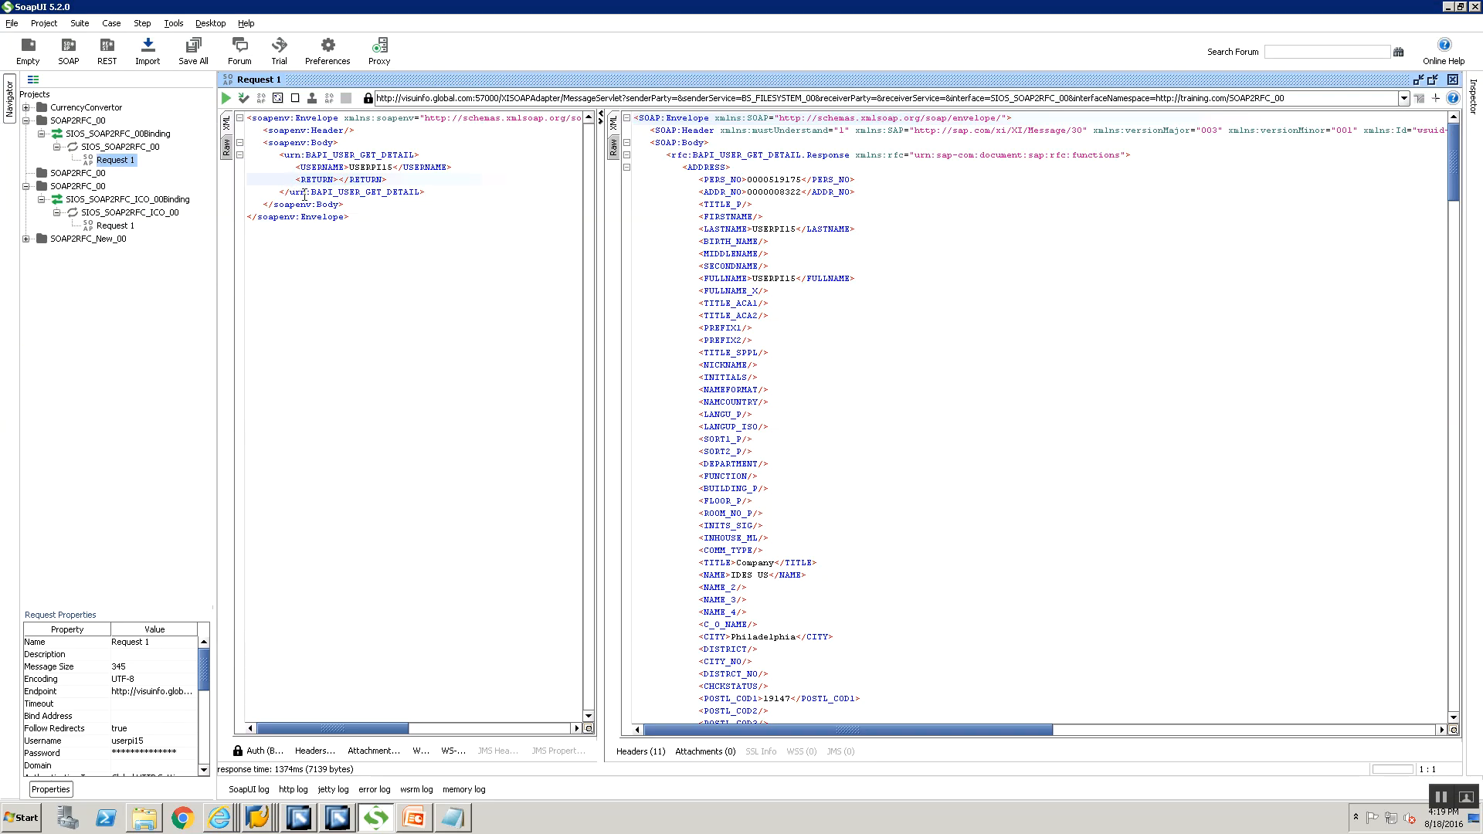
key(shift+Home)
key(BackSpace)
click(227, 99)
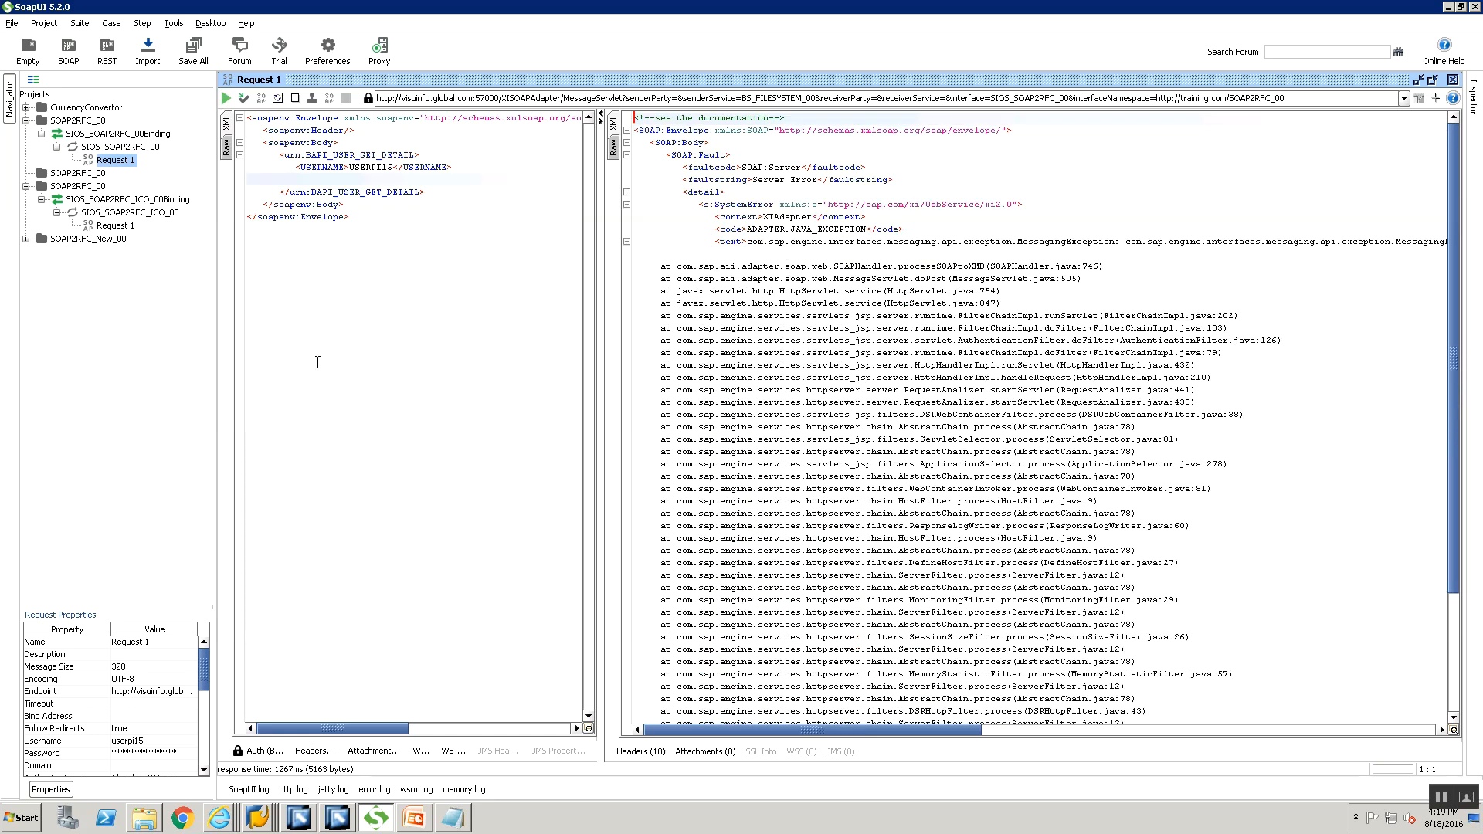
Step: Examine the full exception text of the SOAP fault in the response
click(1204, 730)
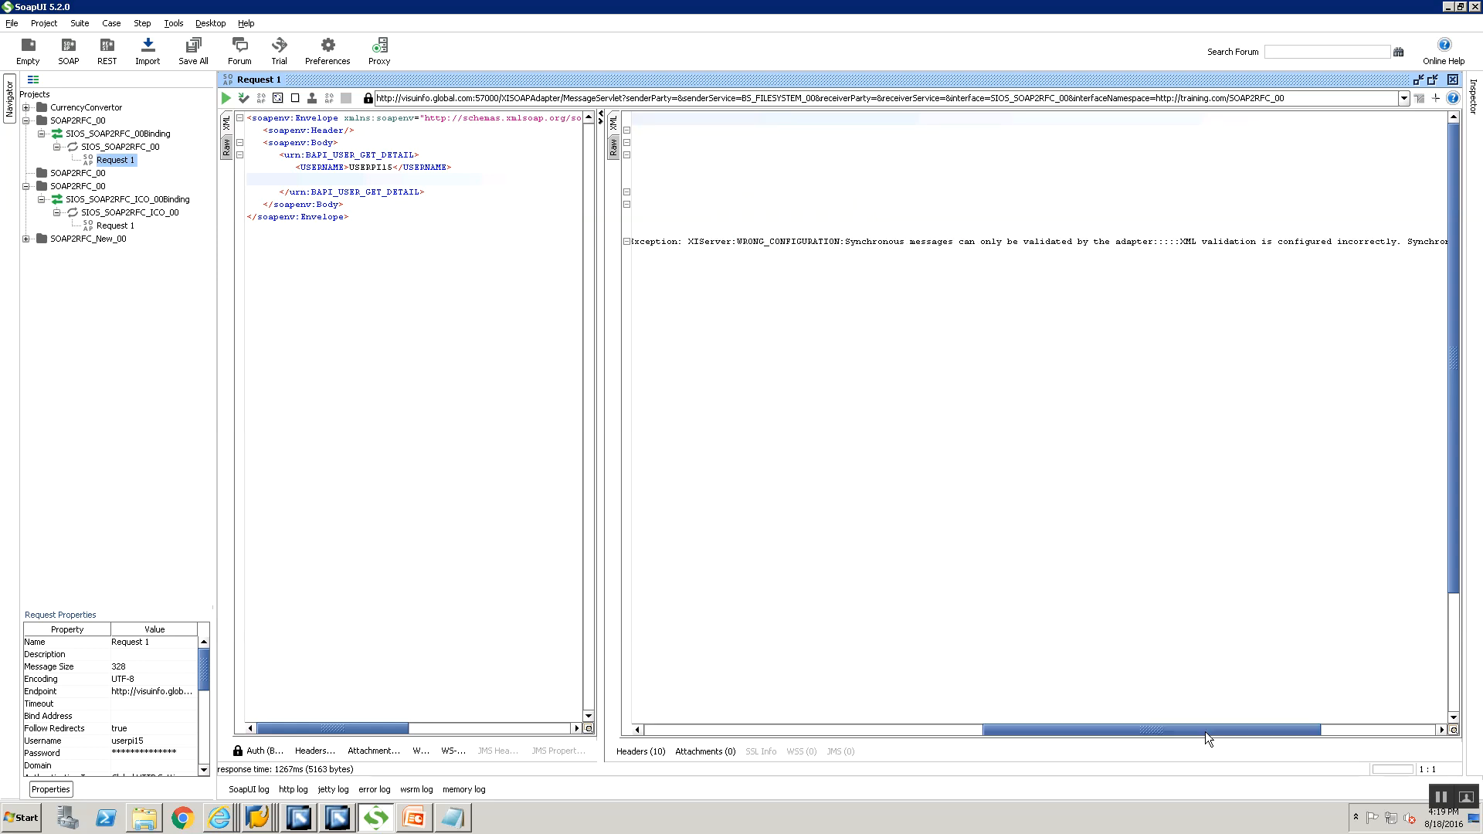
scroll(1211, 732, right, 1)
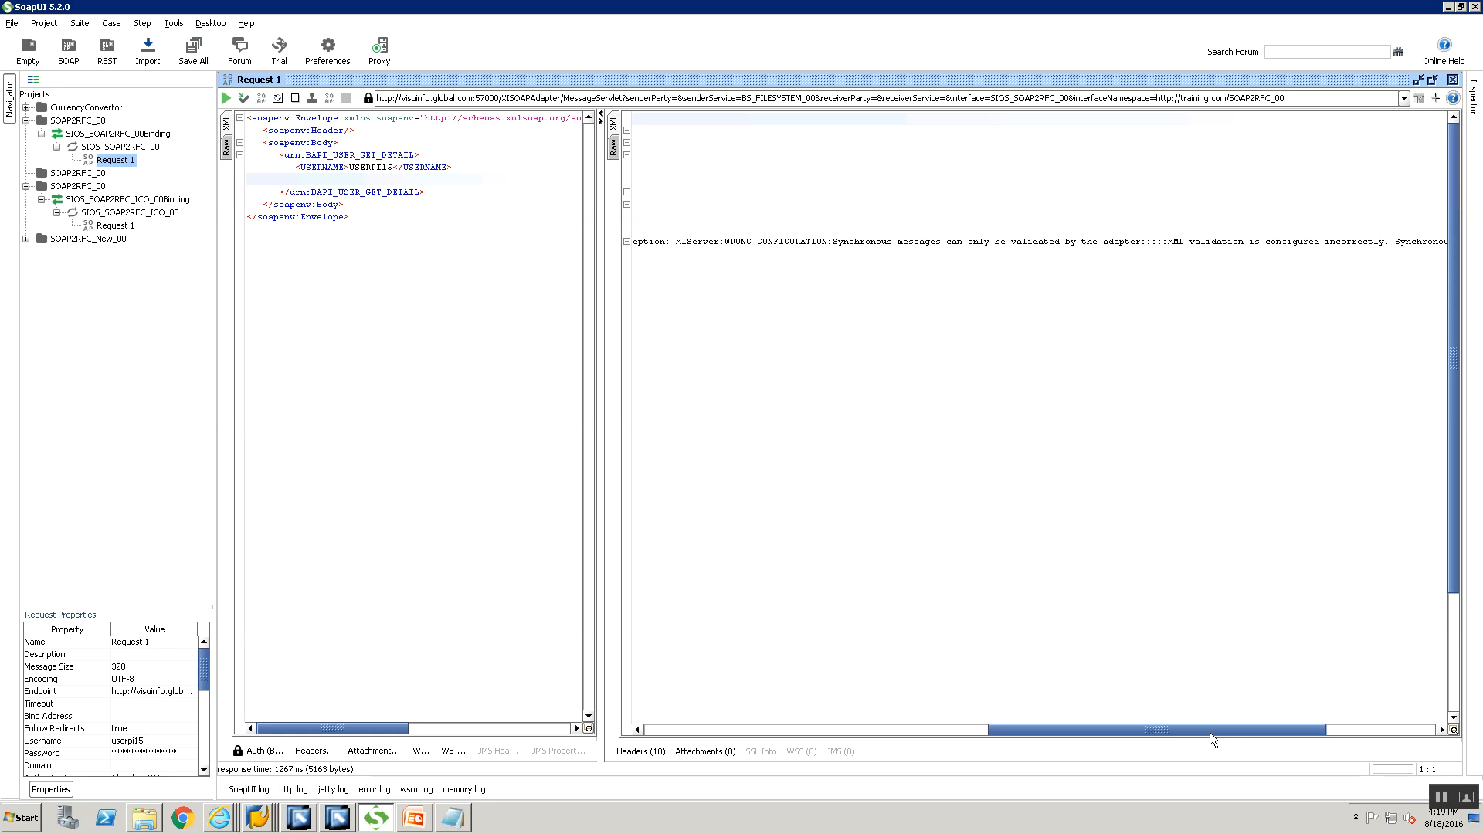
drag(1209, 733, 1125, 718)
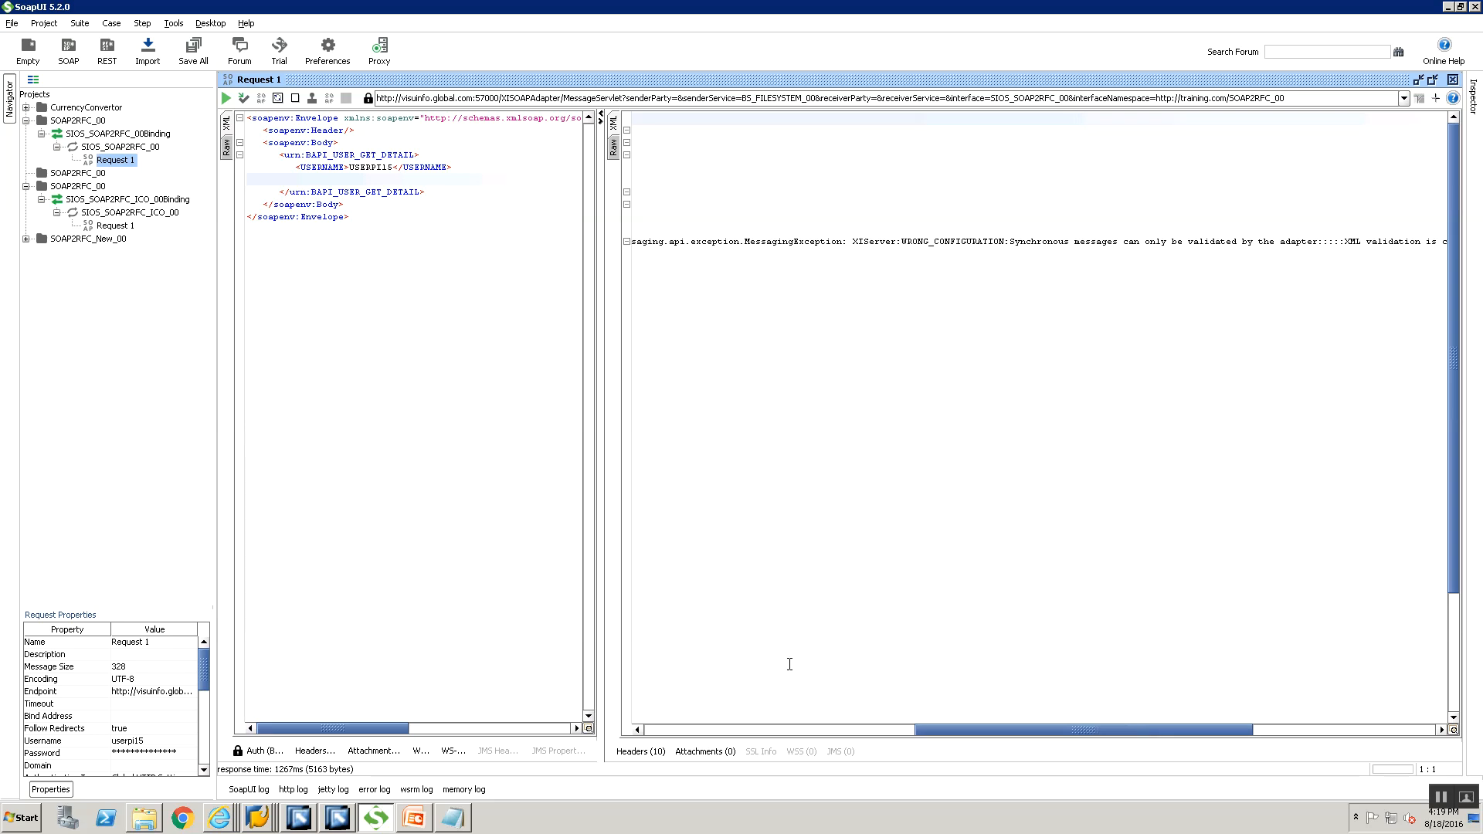
Step: Set the SIOS_SOAP2RFC_00 sender agreement's schema validation to Validation by Adapter in the Integration Builder and activate the standard change list
key(alt+Tab)
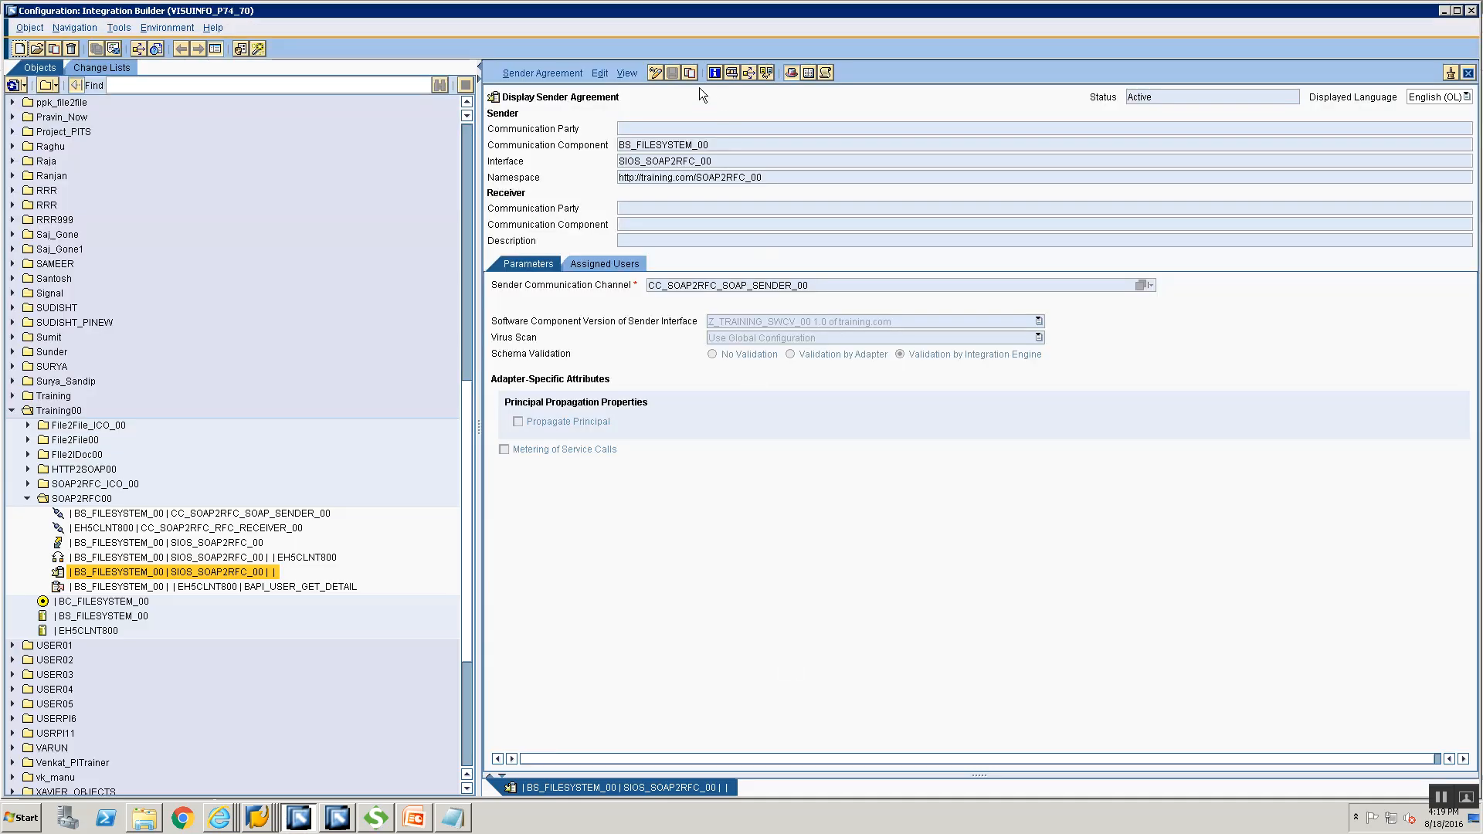
click(655, 72)
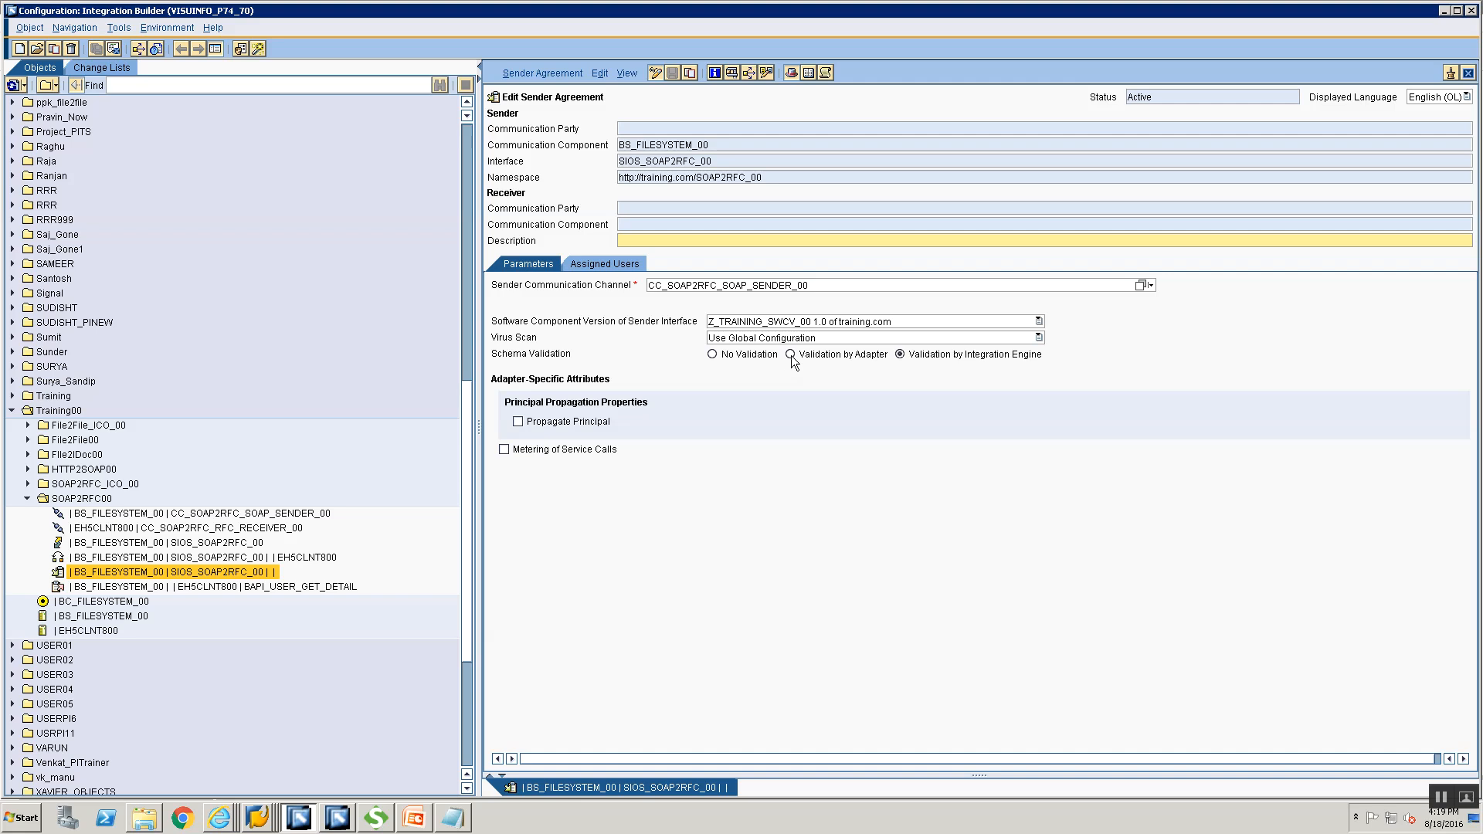
key(space)
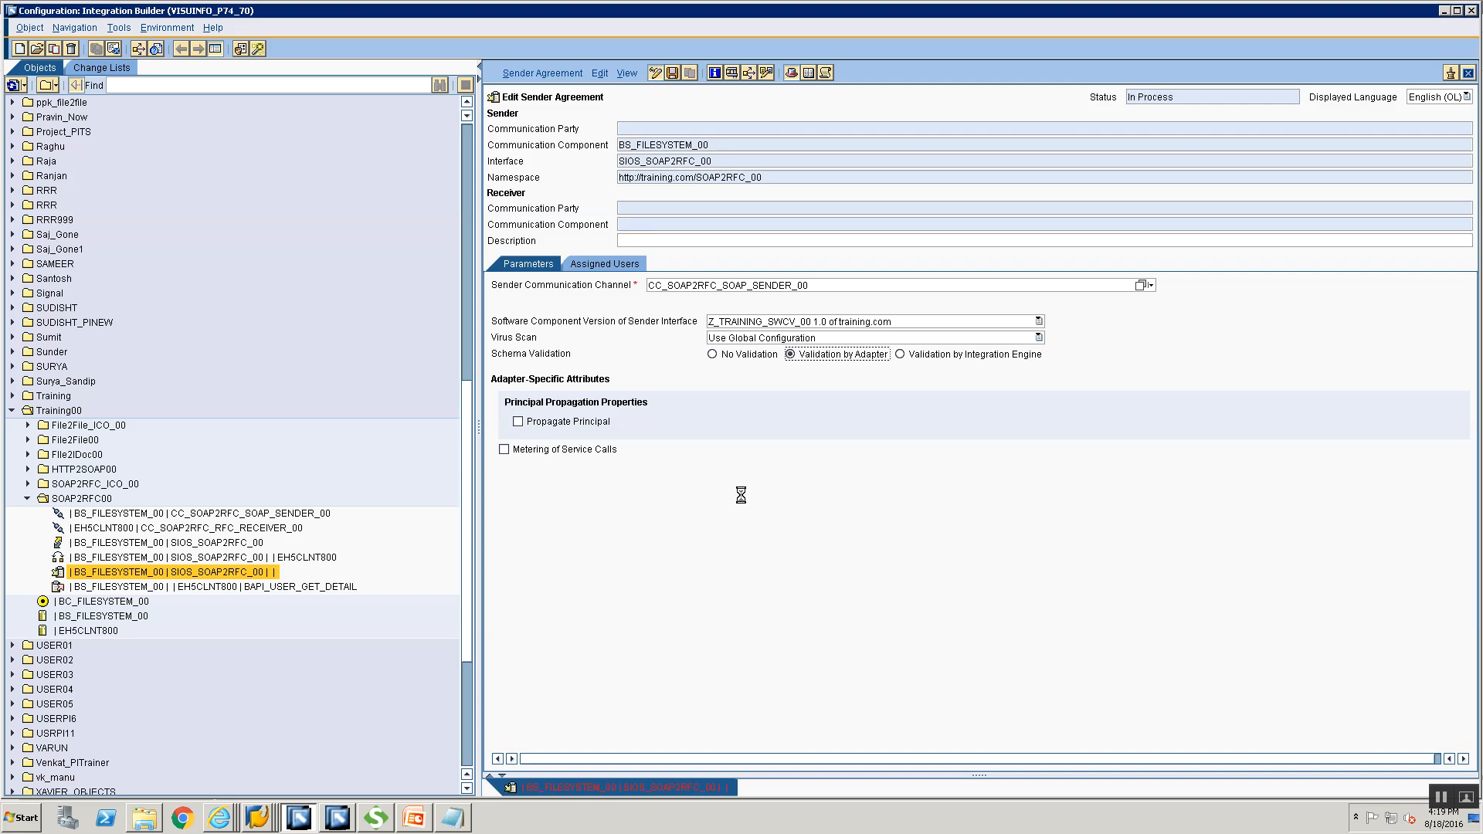
click(539, 73)
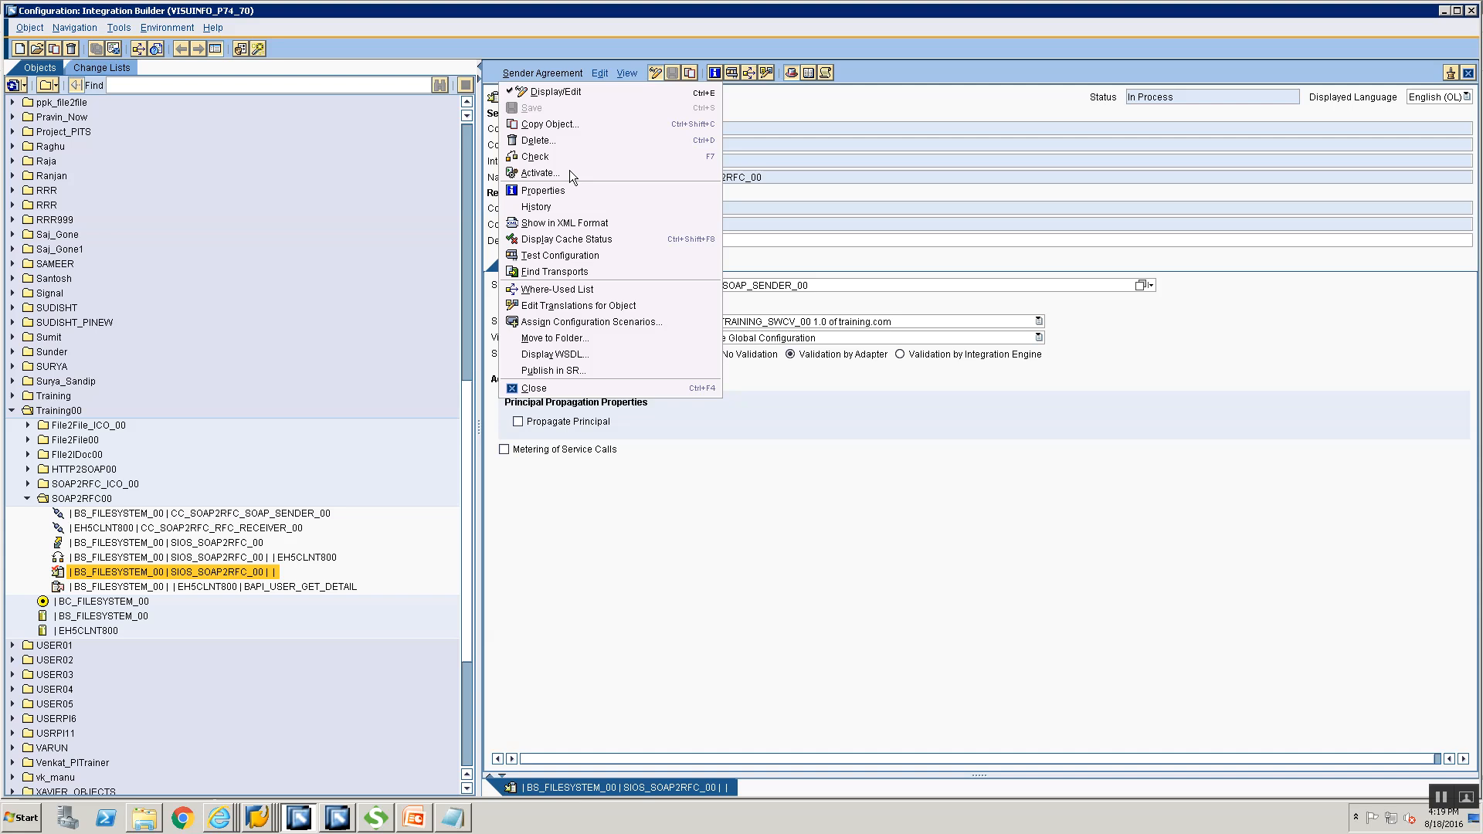
click(549, 173)
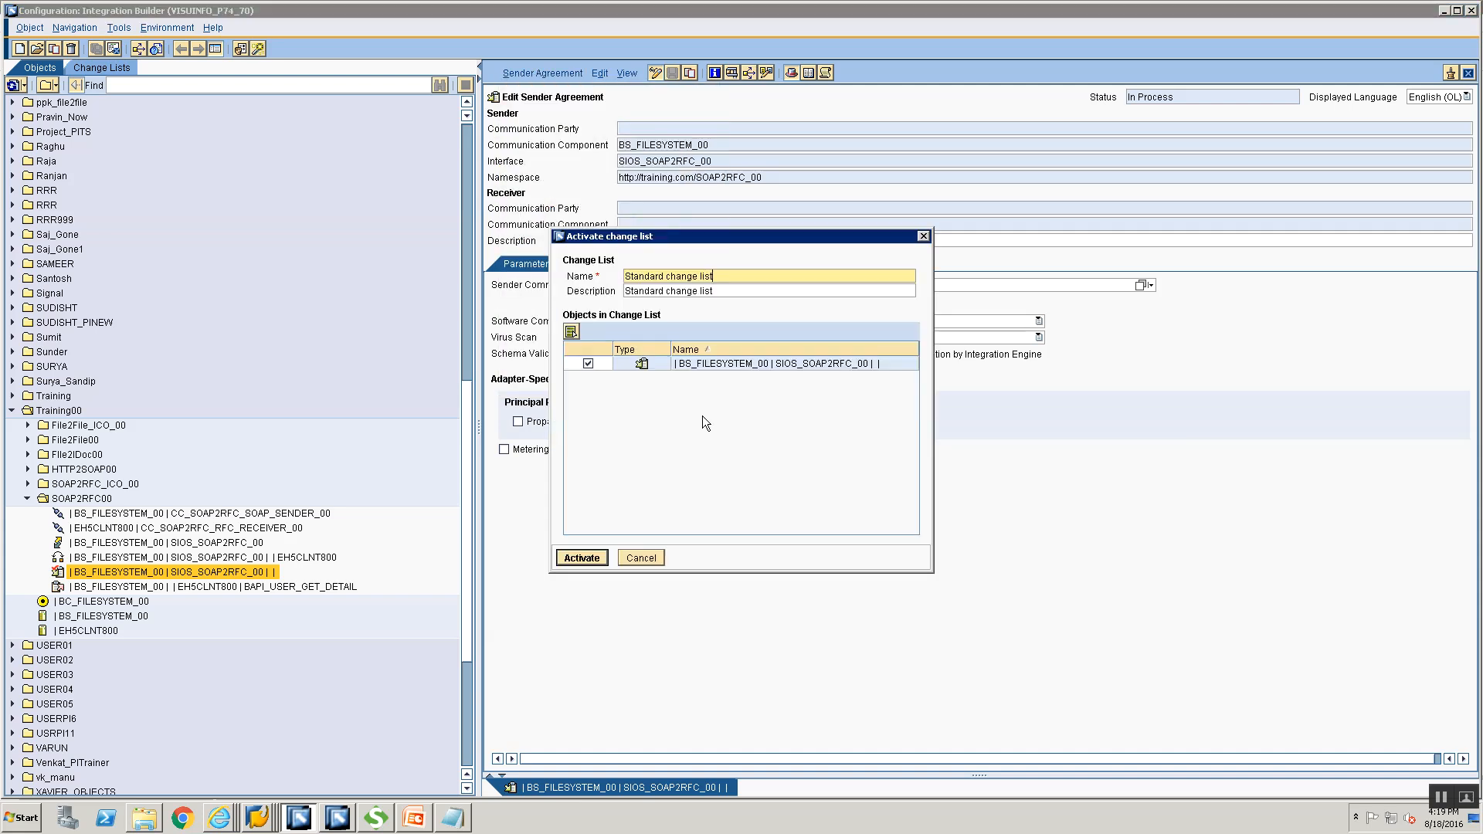
click(595, 560)
Step: Reread the exception text about validating synchronous messages in the SoapUI response
key(alt+Tab)
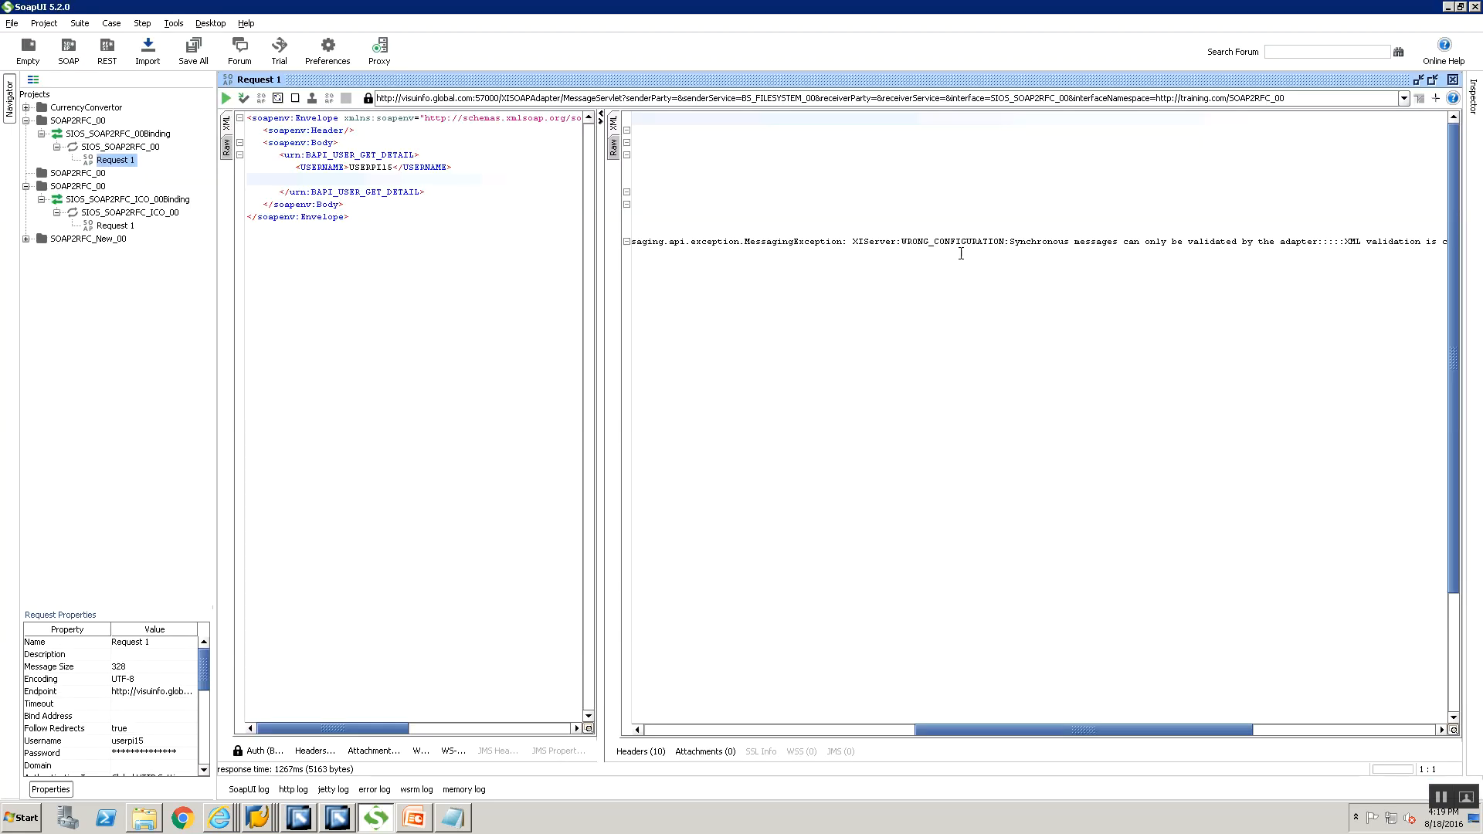
mouse_move(950, 730)
mouse_down()
mouse_move(925, 725)
mouse_move(952, 720)
mouse_up()
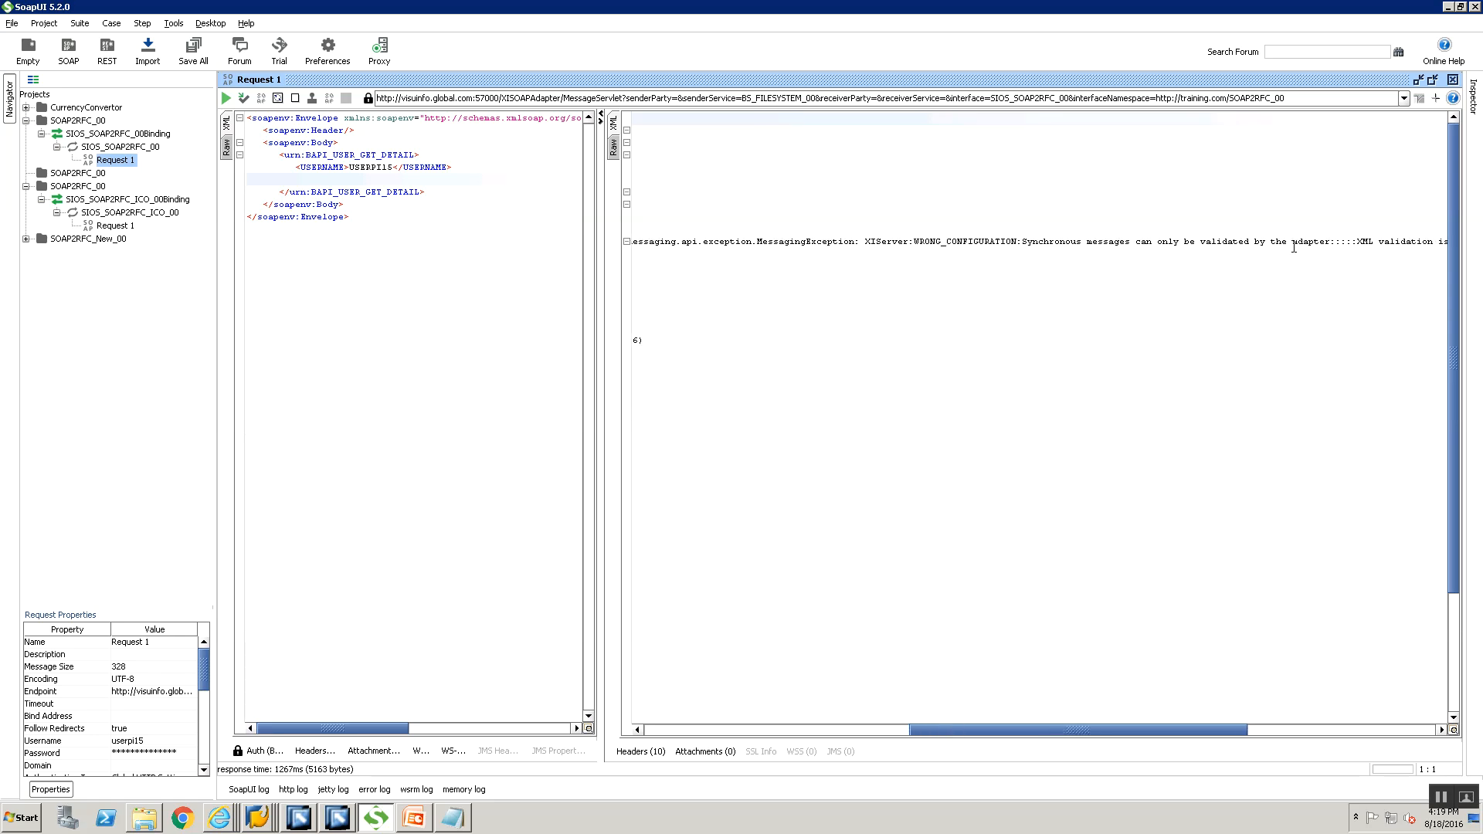
scroll(1294, 248, right, 2)
click(1291, 731)
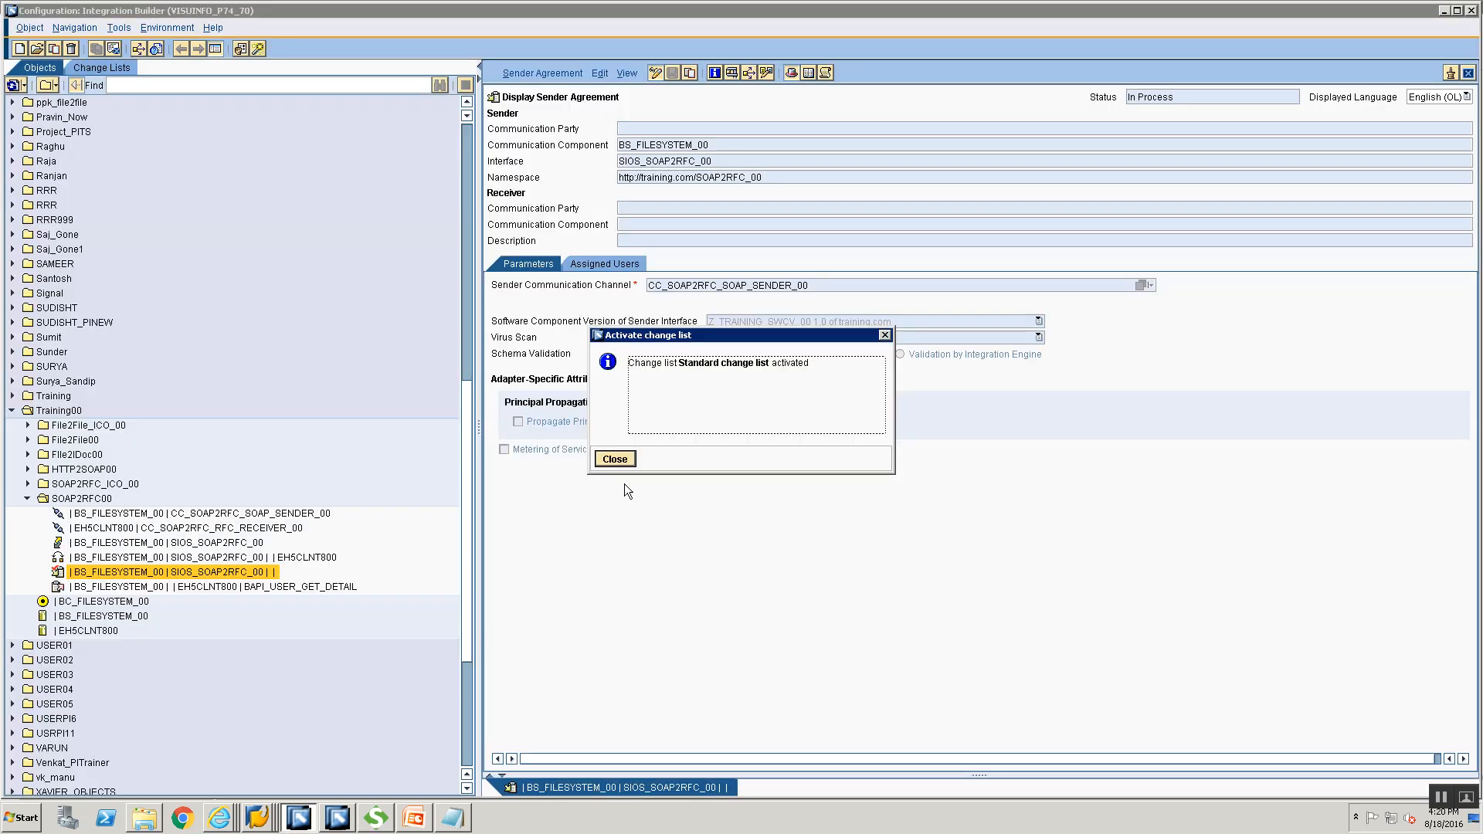
Step: In SoapUI, resubmit the BAPI_USER_GET_DETAIL request unchanged, then add an empty RETURN element below USERNAME and submit it again
key(alt+Tab)
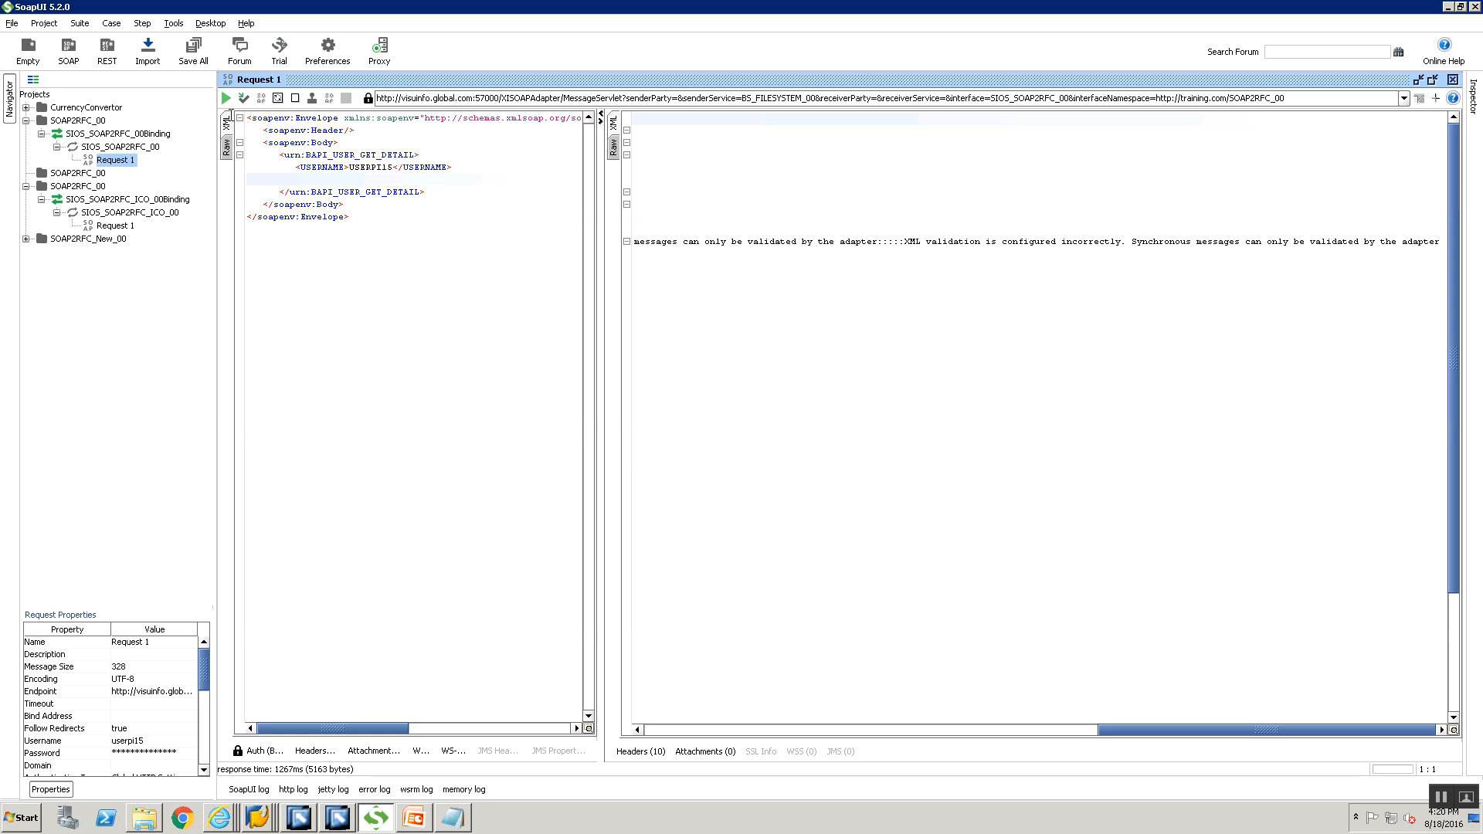
click(227, 98)
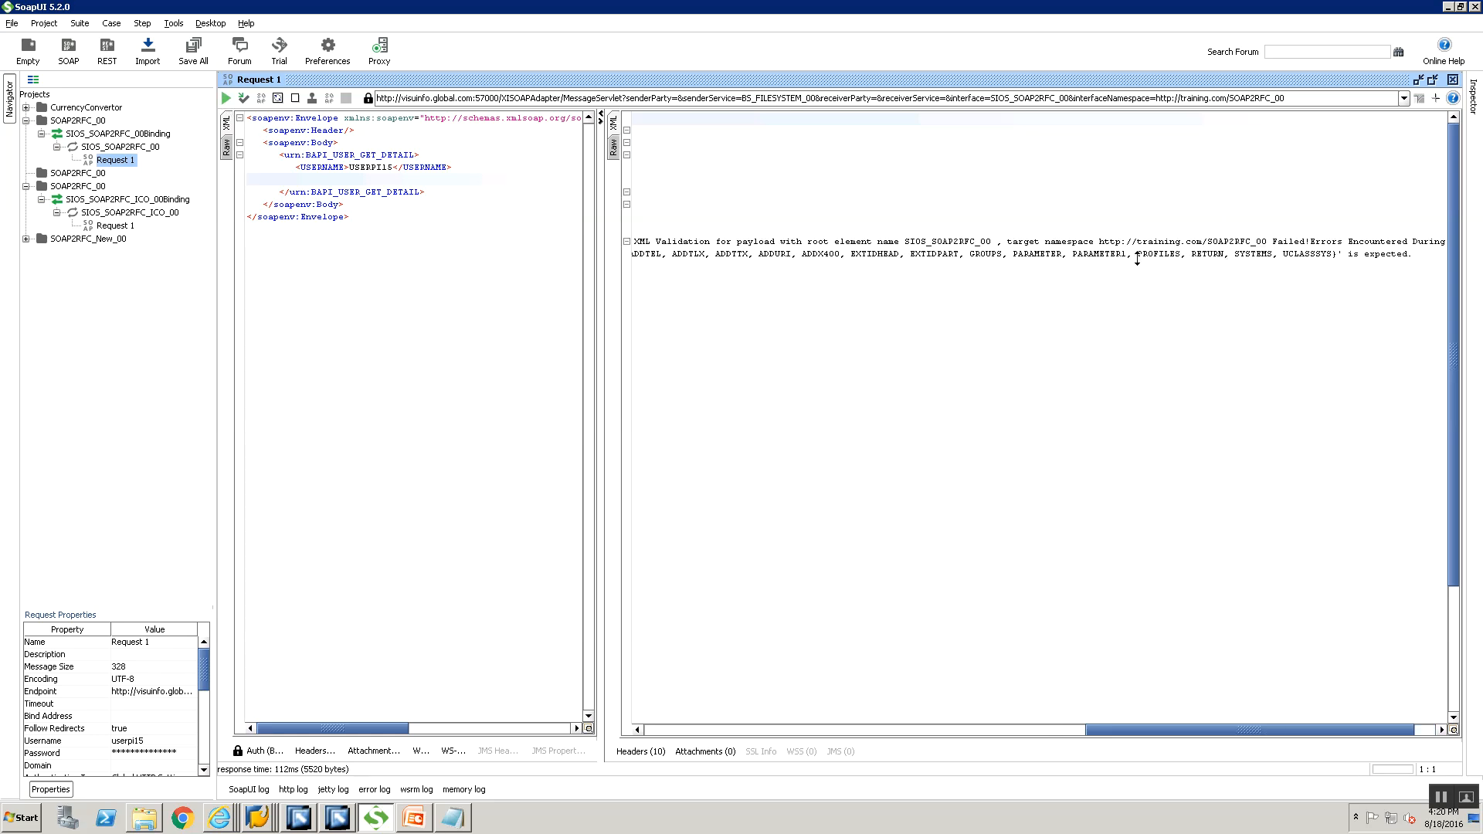
click(289, 177)
text(<RETURN></RETURN>)
click(227, 98)
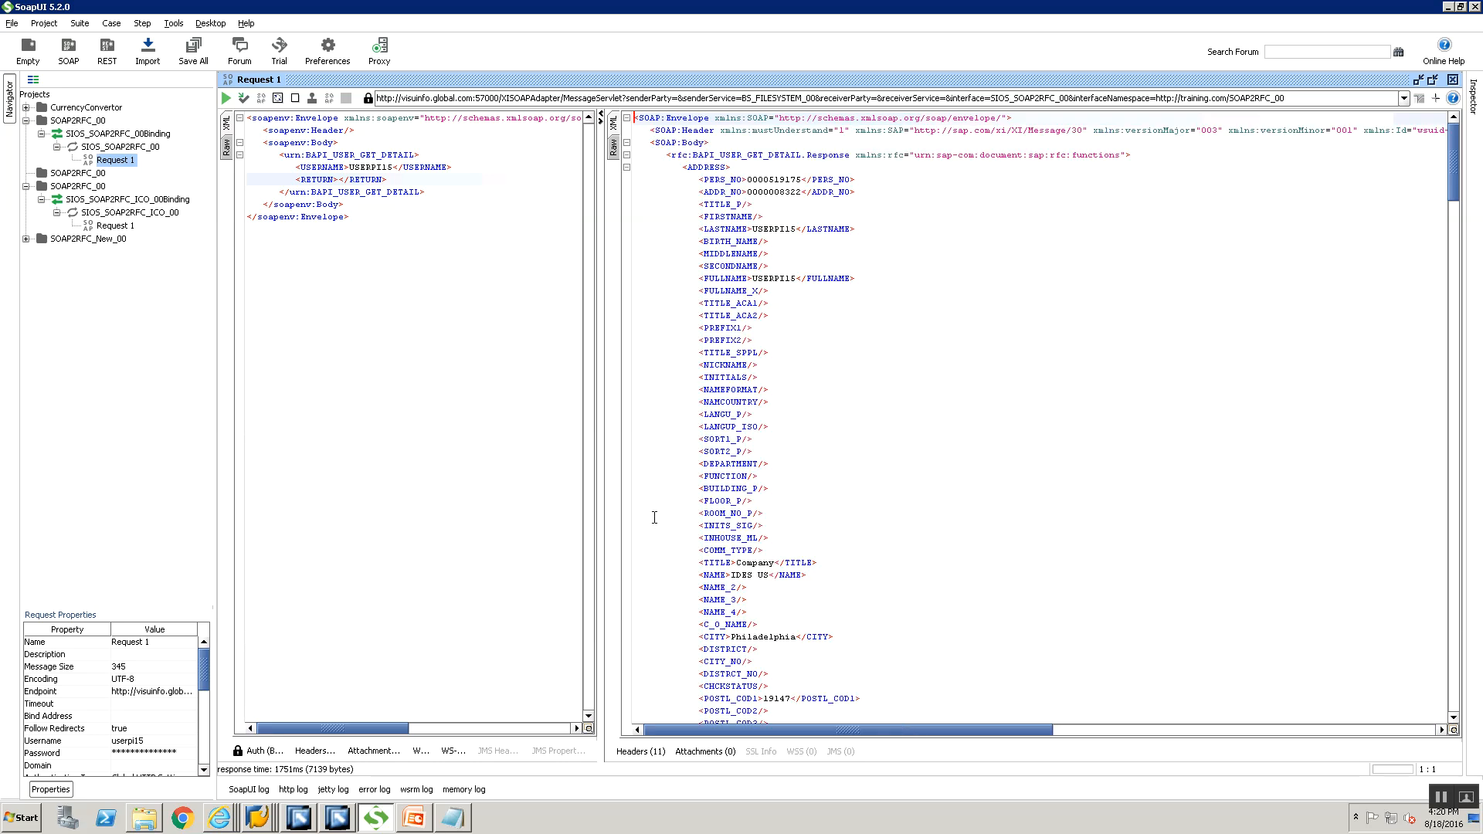
Step: In the Integration Builder, set inbound schema validation of the SIOS_SOAP2RFC_ICO_00 integrated configuration to Validation by Adapter and activate the standard change list
key(alt+Tab)
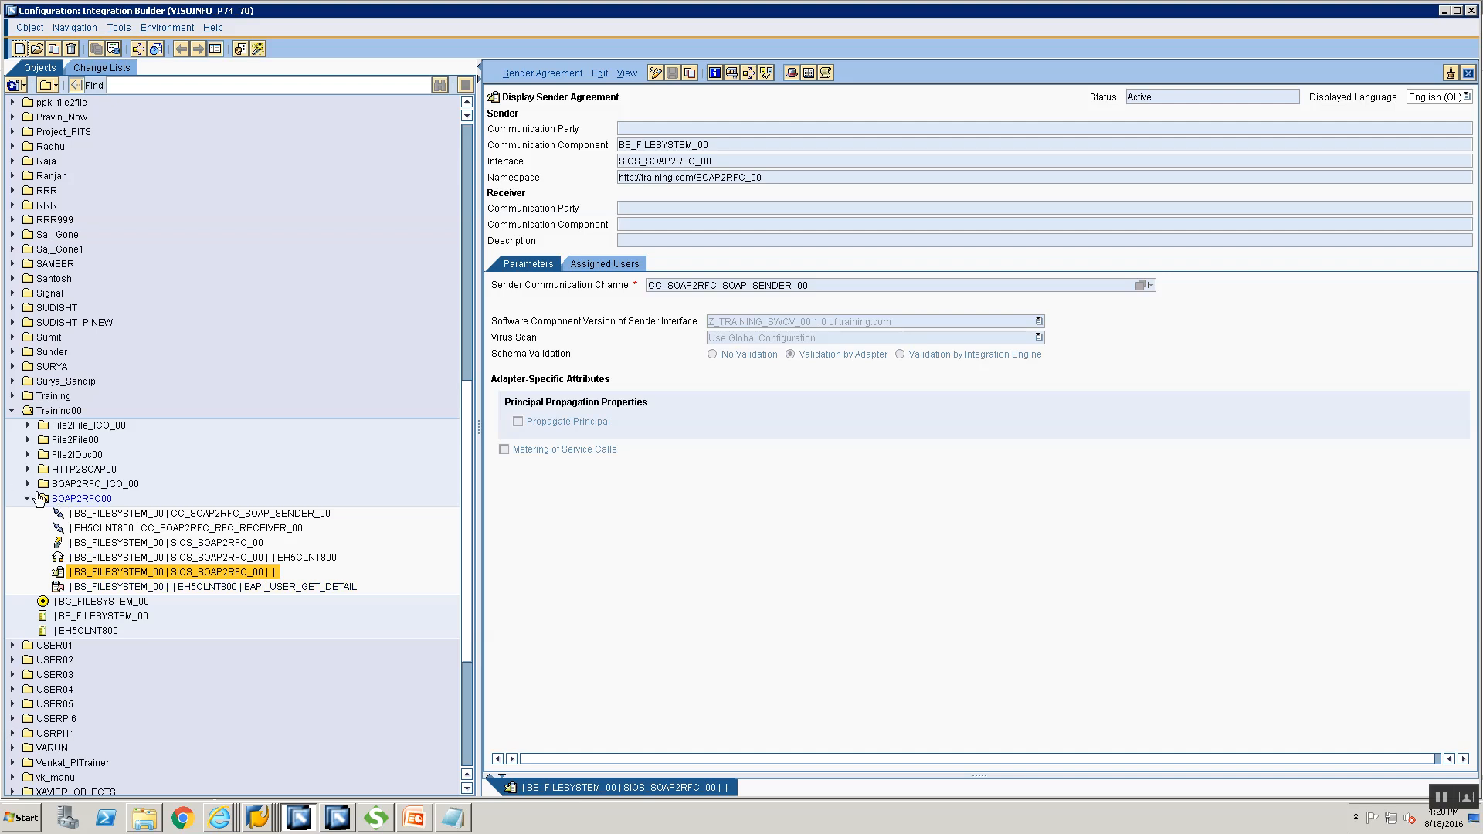
click(28, 483)
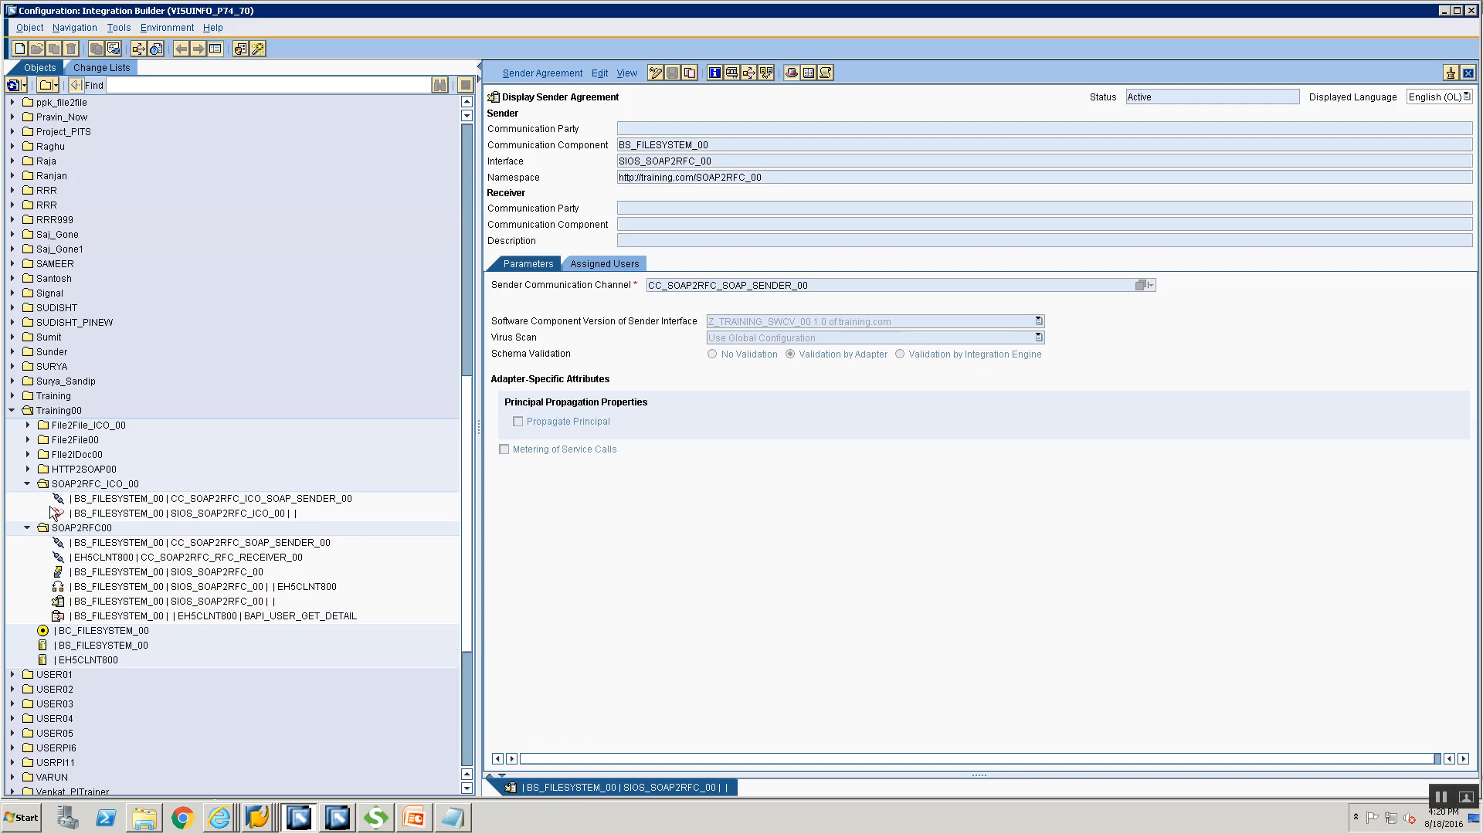
double_click(89, 513)
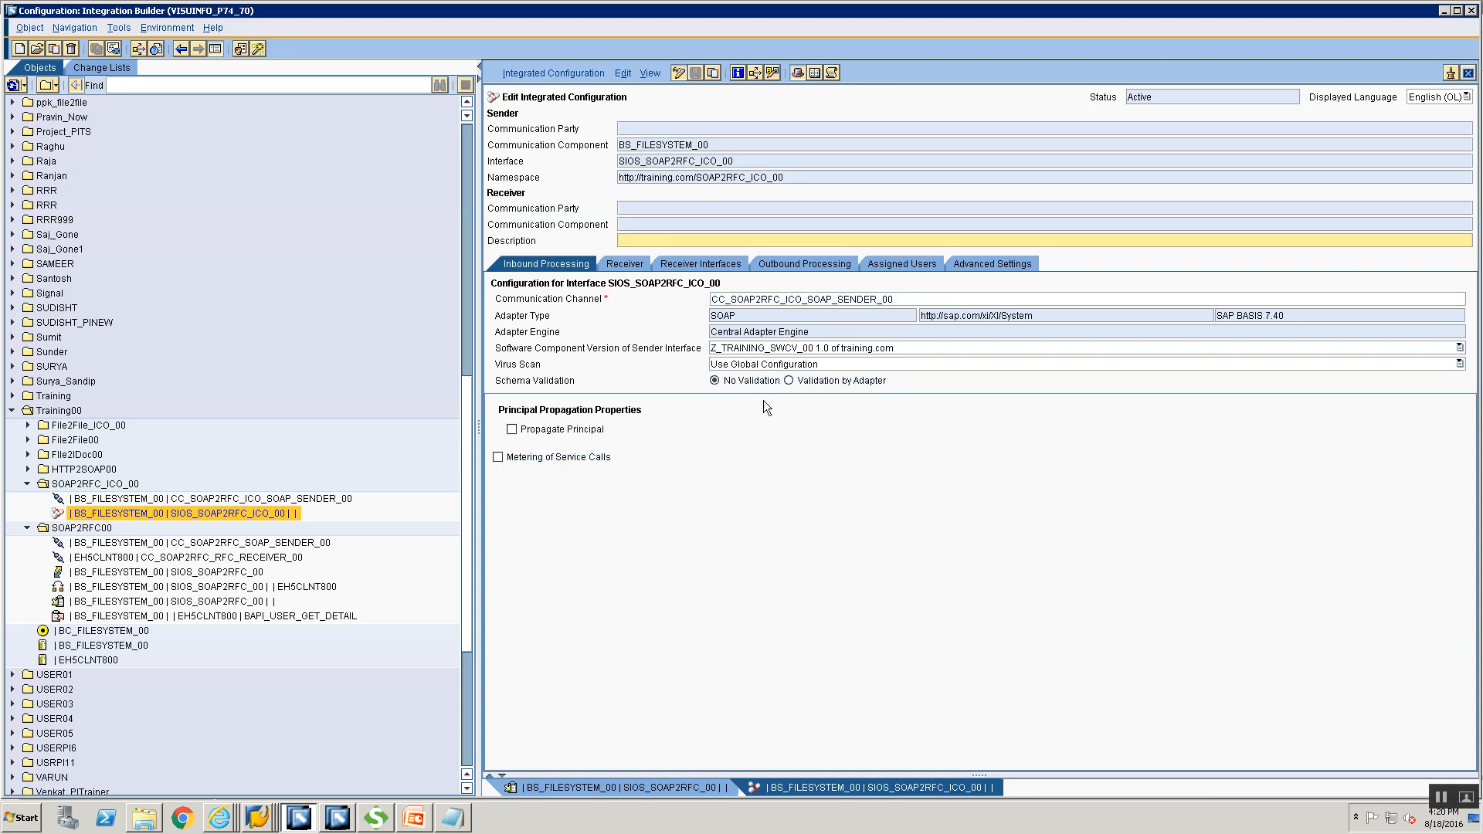
click(789, 380)
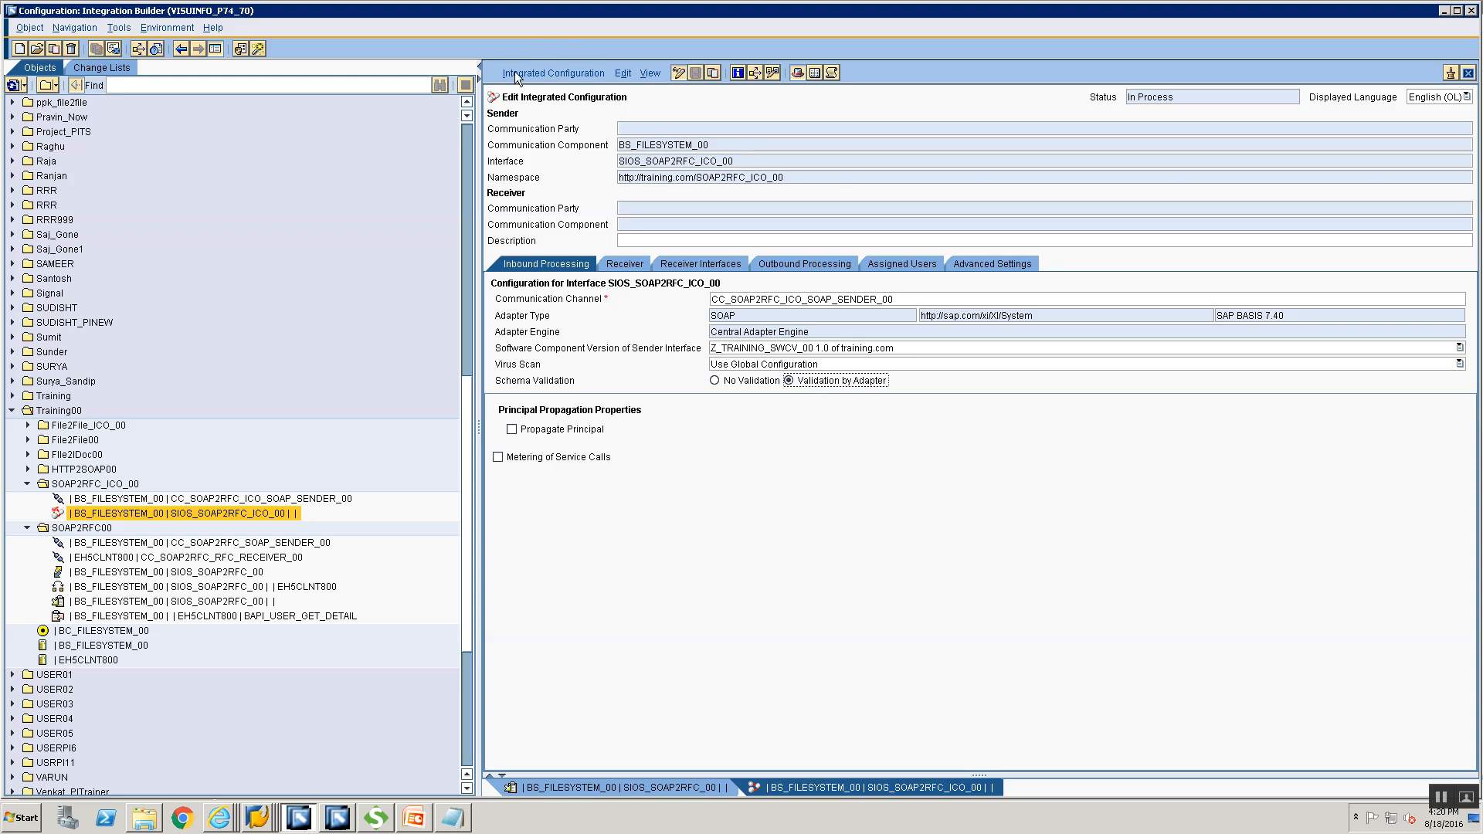
click(553, 72)
click(575, 174)
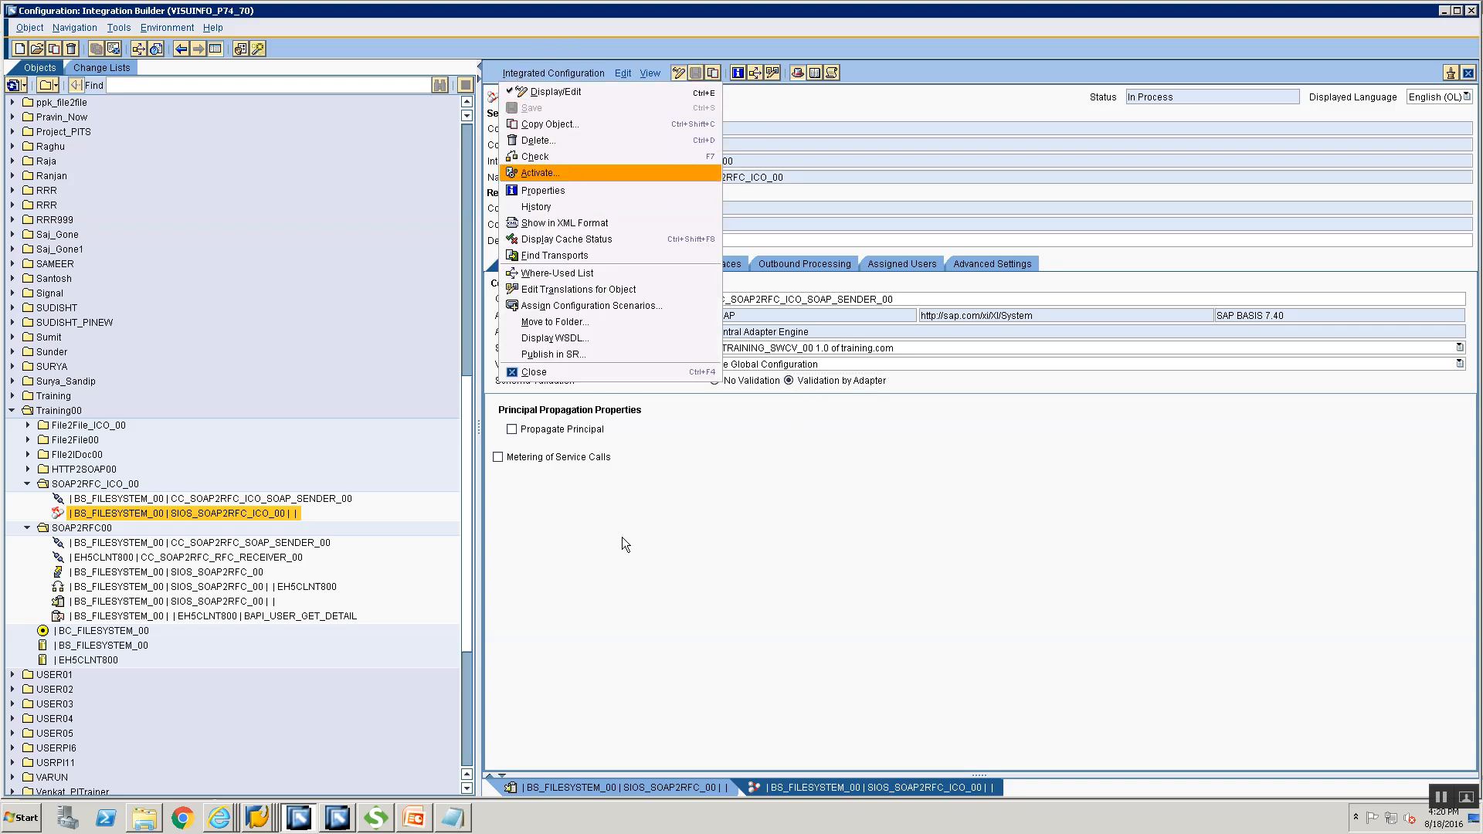
click(581, 557)
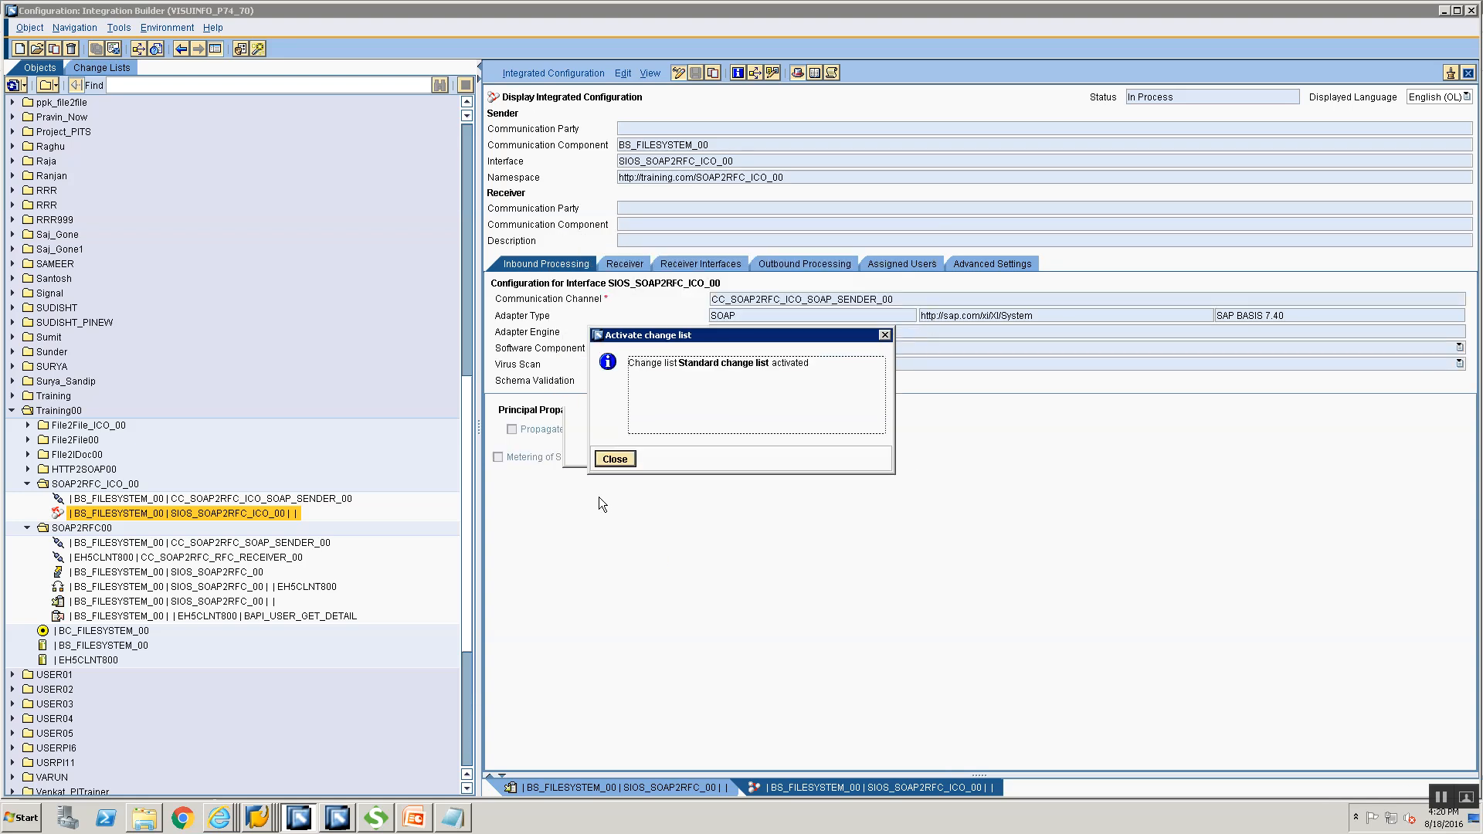
key(Return)
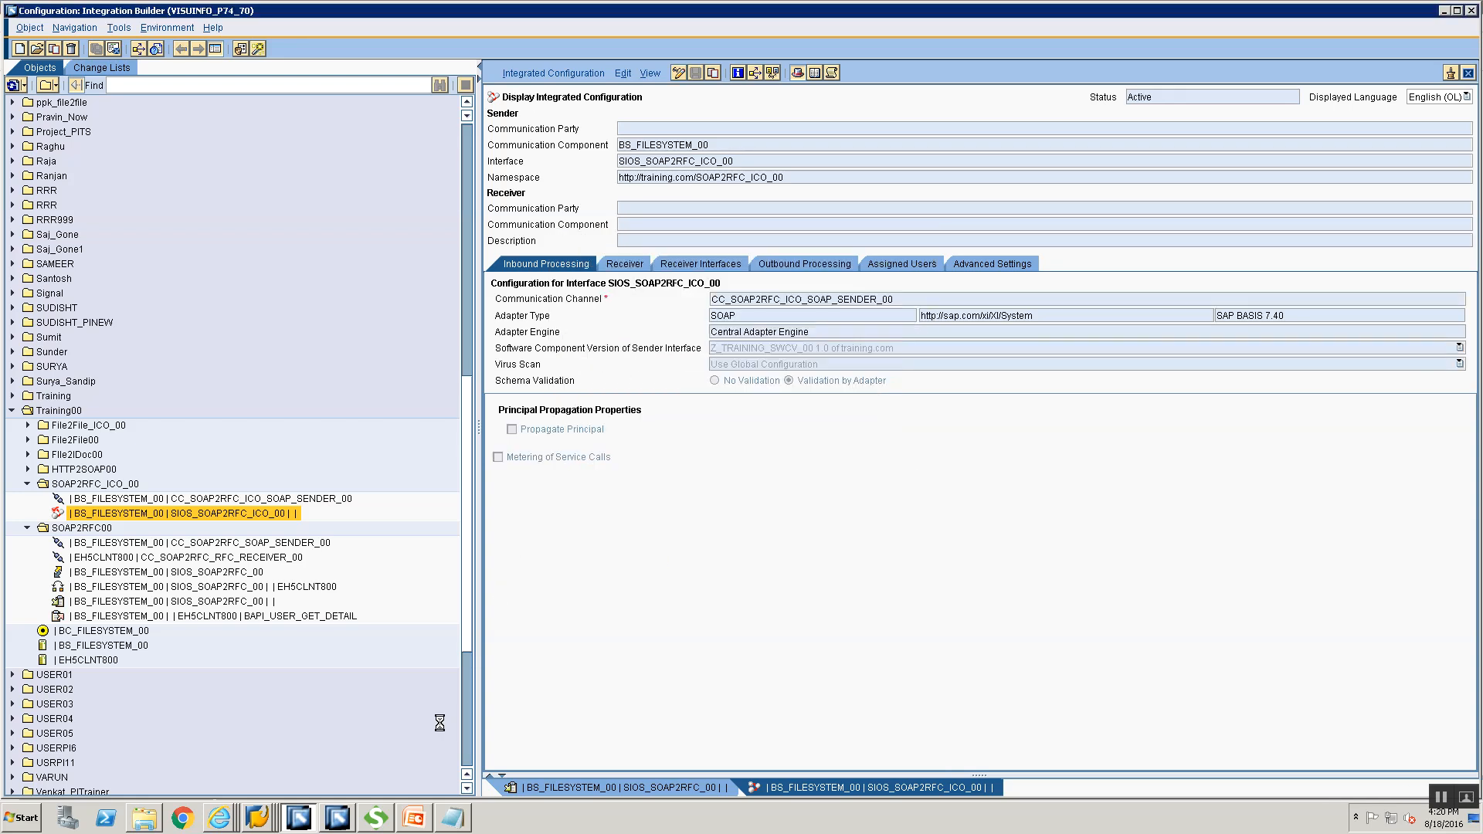
Step: In SoapUI, open Request 1 of SIOS_SOAP2RFC_ICO_00 and submit it
click(379, 820)
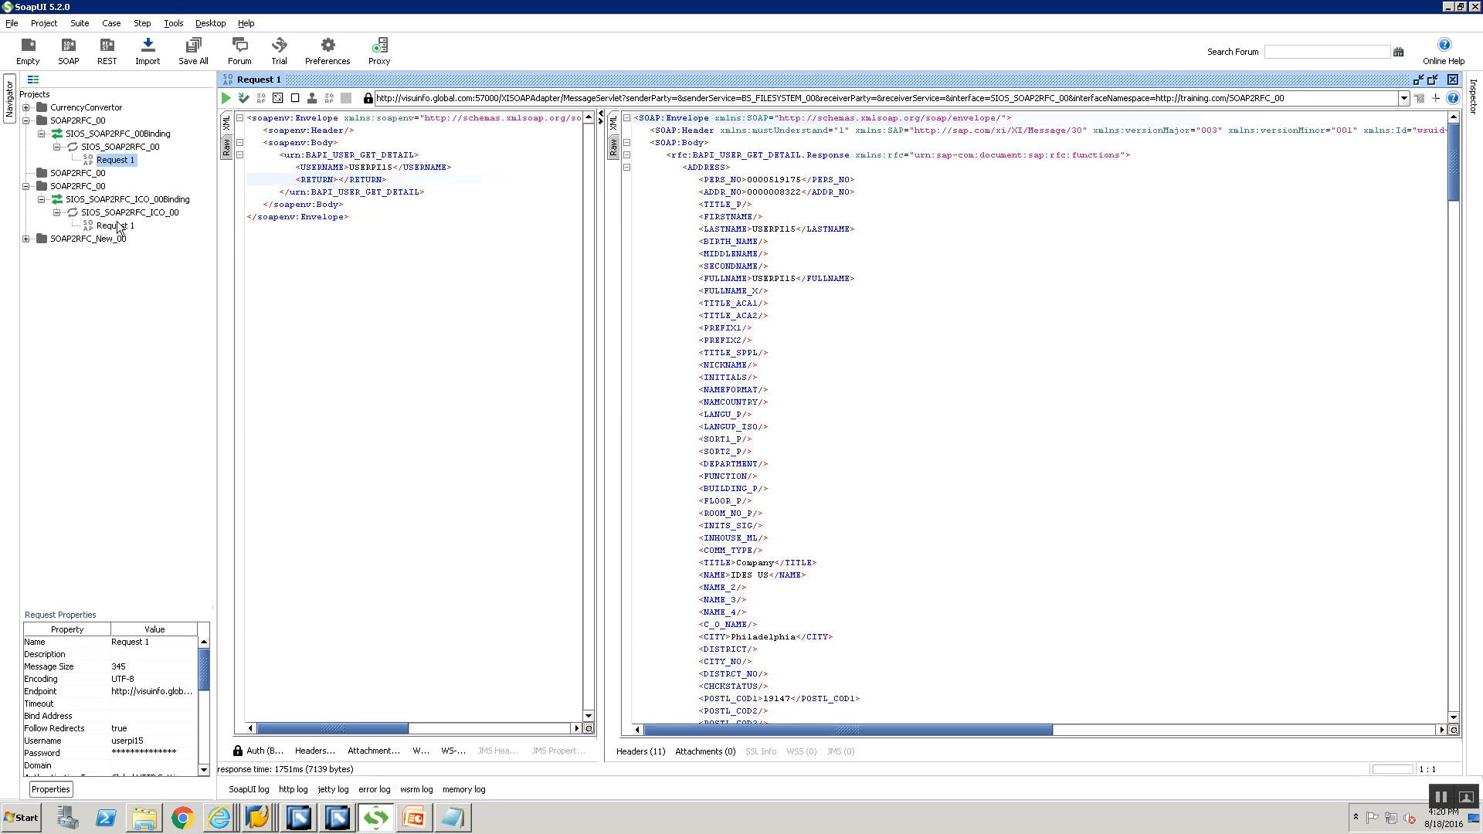
click(103, 225)
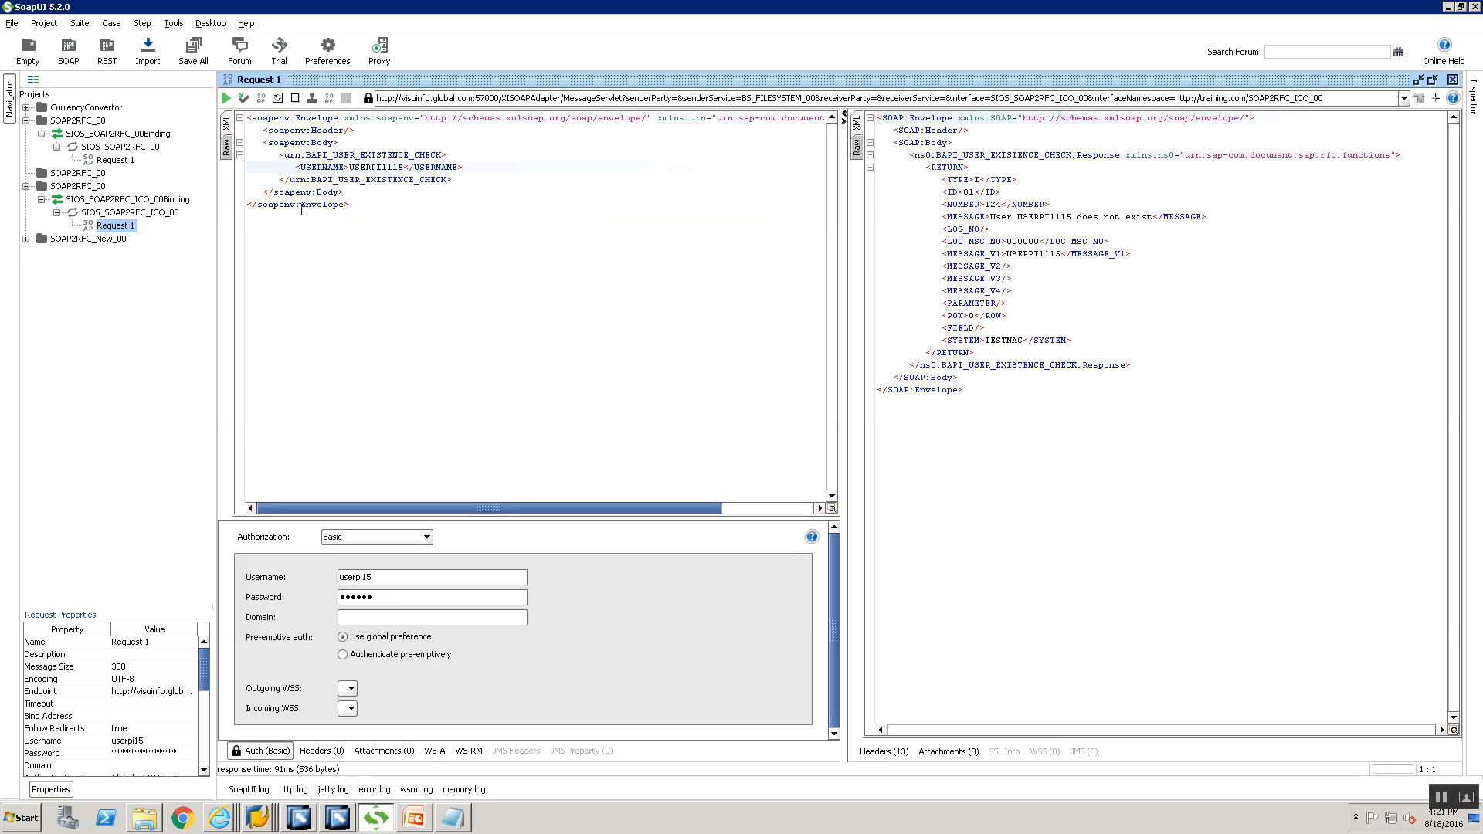
click(225, 99)
Step: Cut the USERNAME element out of the BAPI_USER_EXISTENCE_CHECK request and submit the request without it
drag(296, 167, 520, 158)
key(Delete)
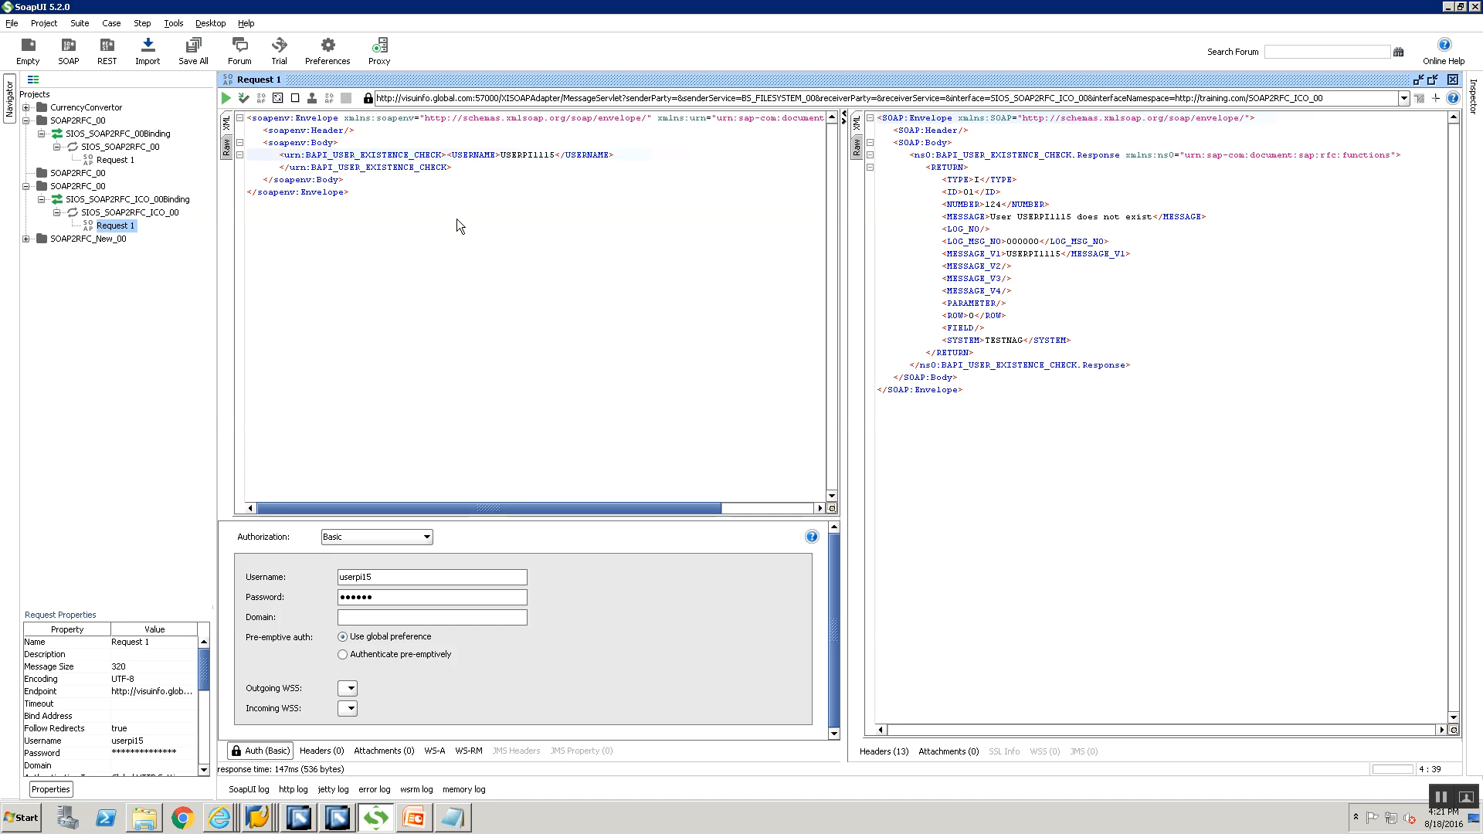
key(Return)
key(Return)
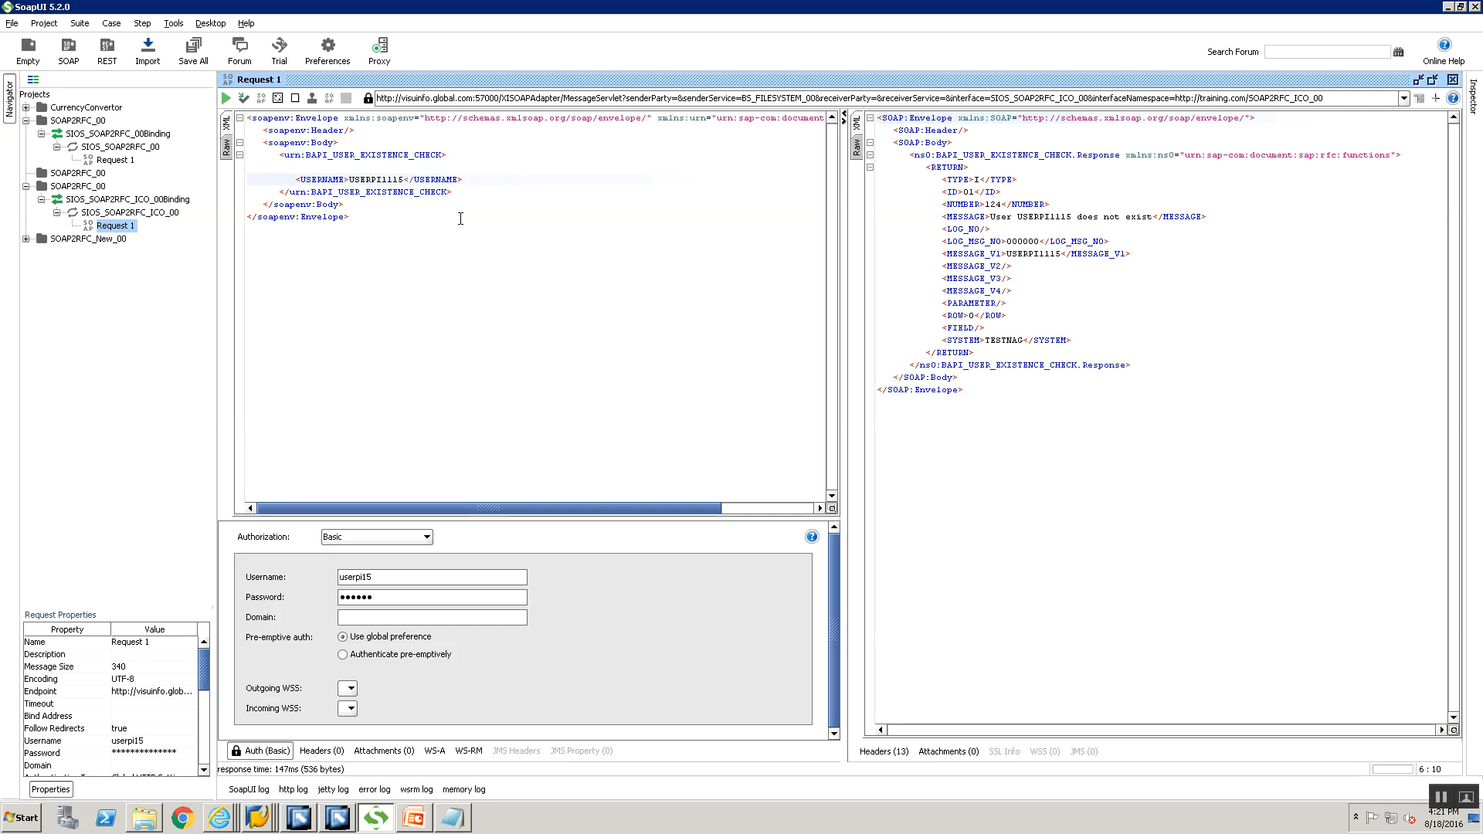
key(shift+End)
text(+)
key(ctrl+z)
key(shift+End)
key(ctrl+c)
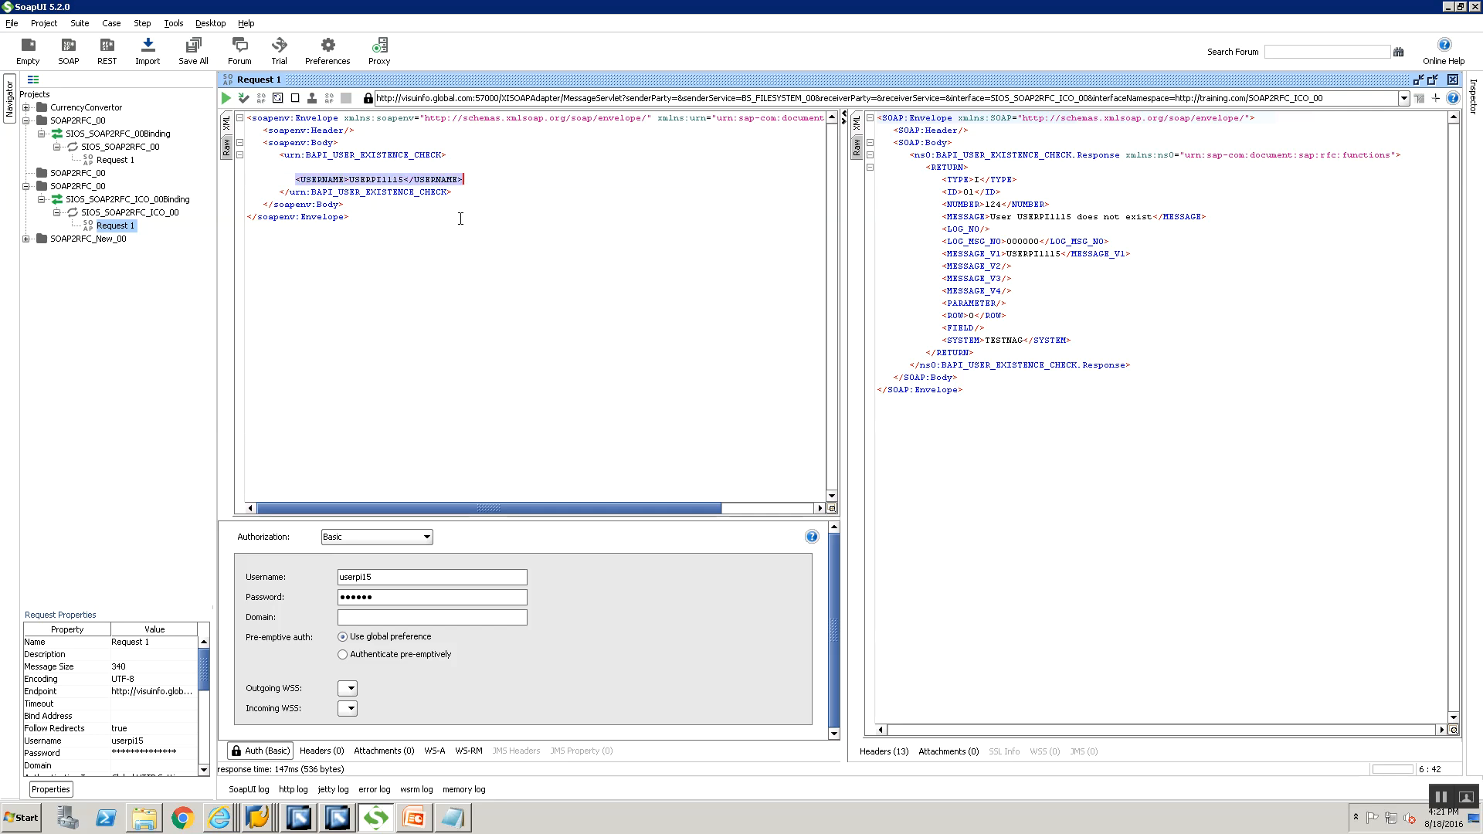
key(Delete)
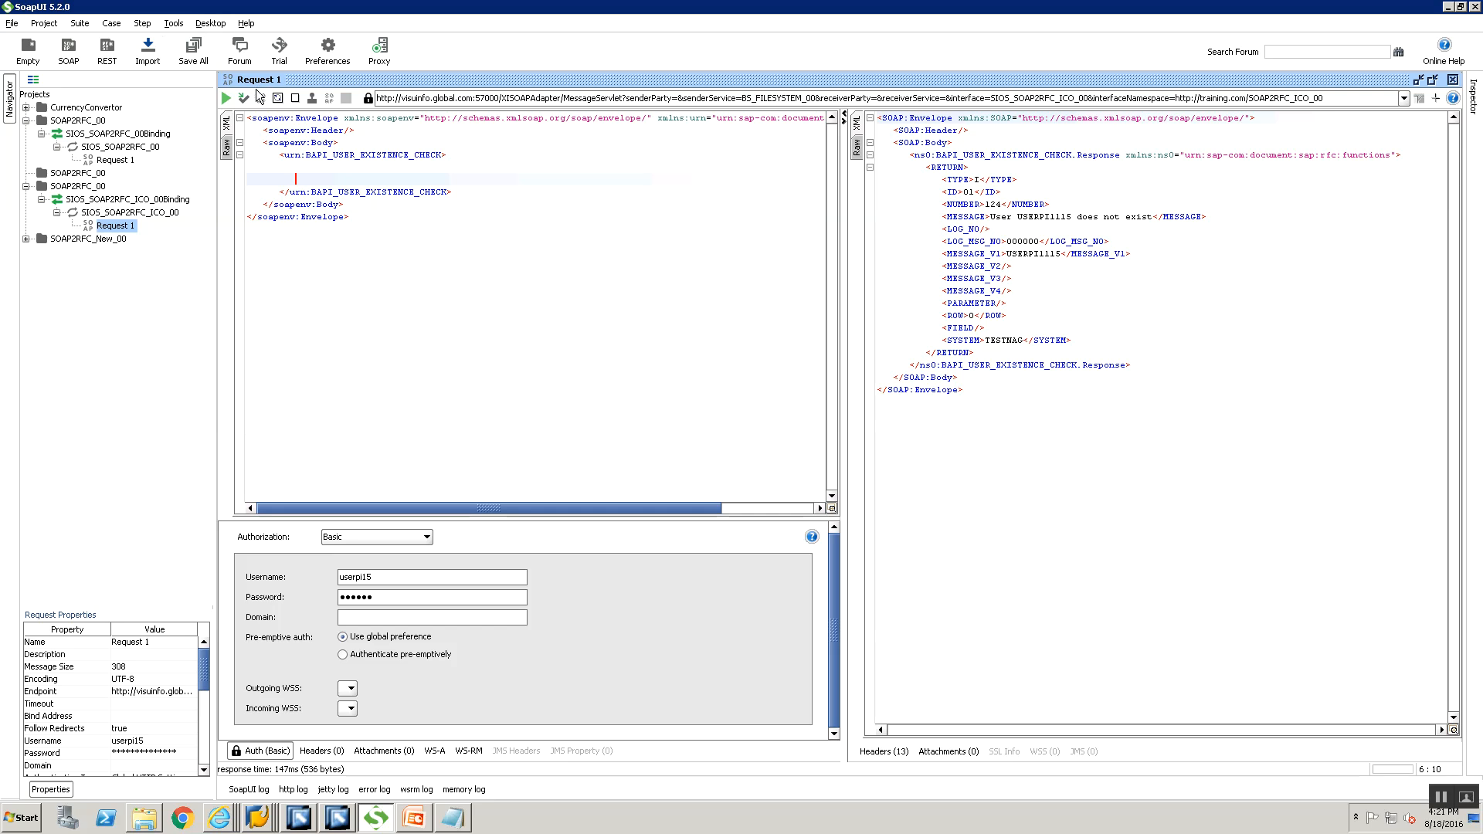
click(228, 98)
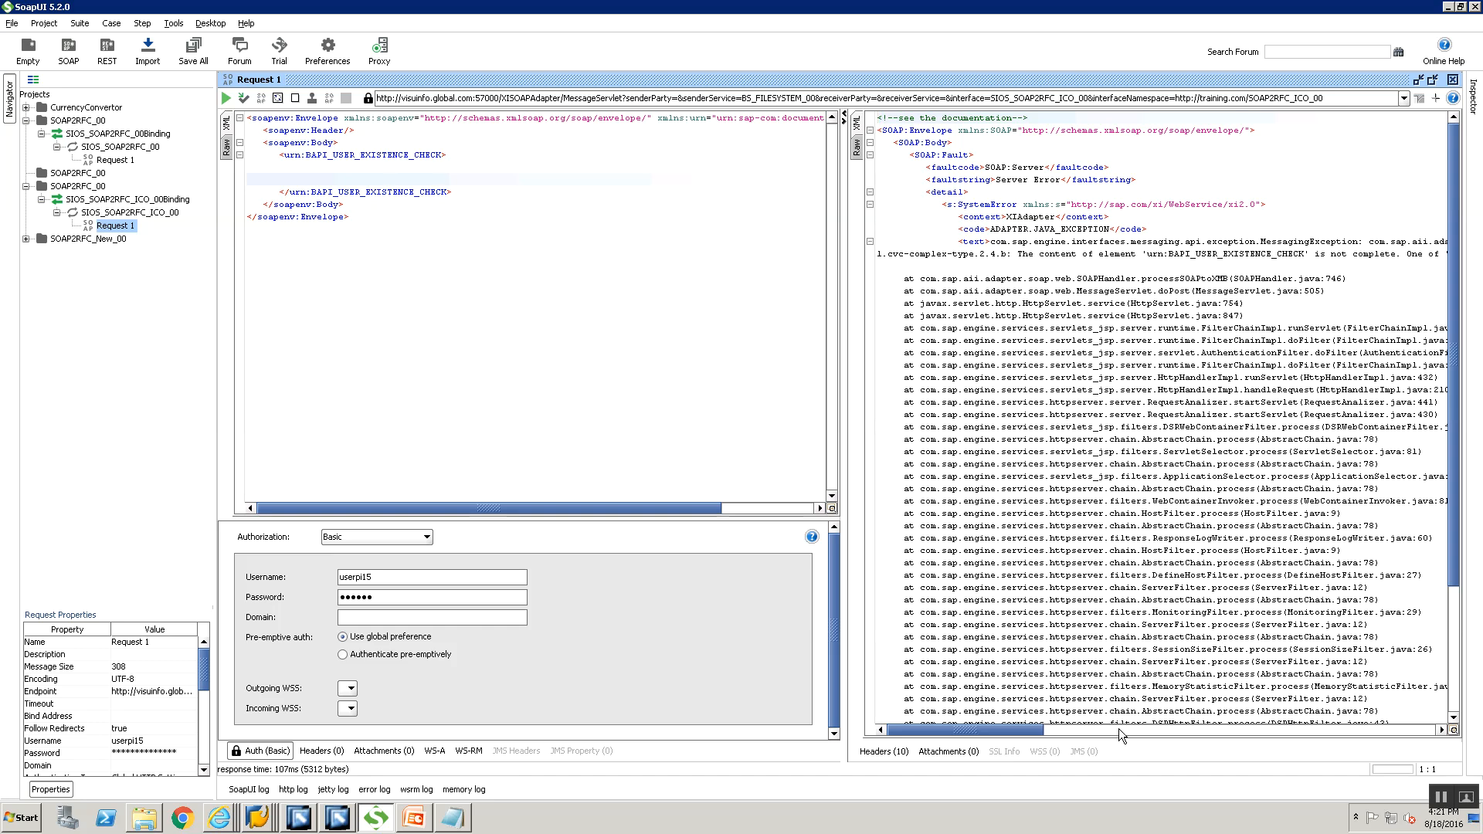
Step: Read the exception text in the SOAP fault and paste the USERNAME element back into the BAPI_USER_EXISTENCE_CHECK request
click(1123, 731)
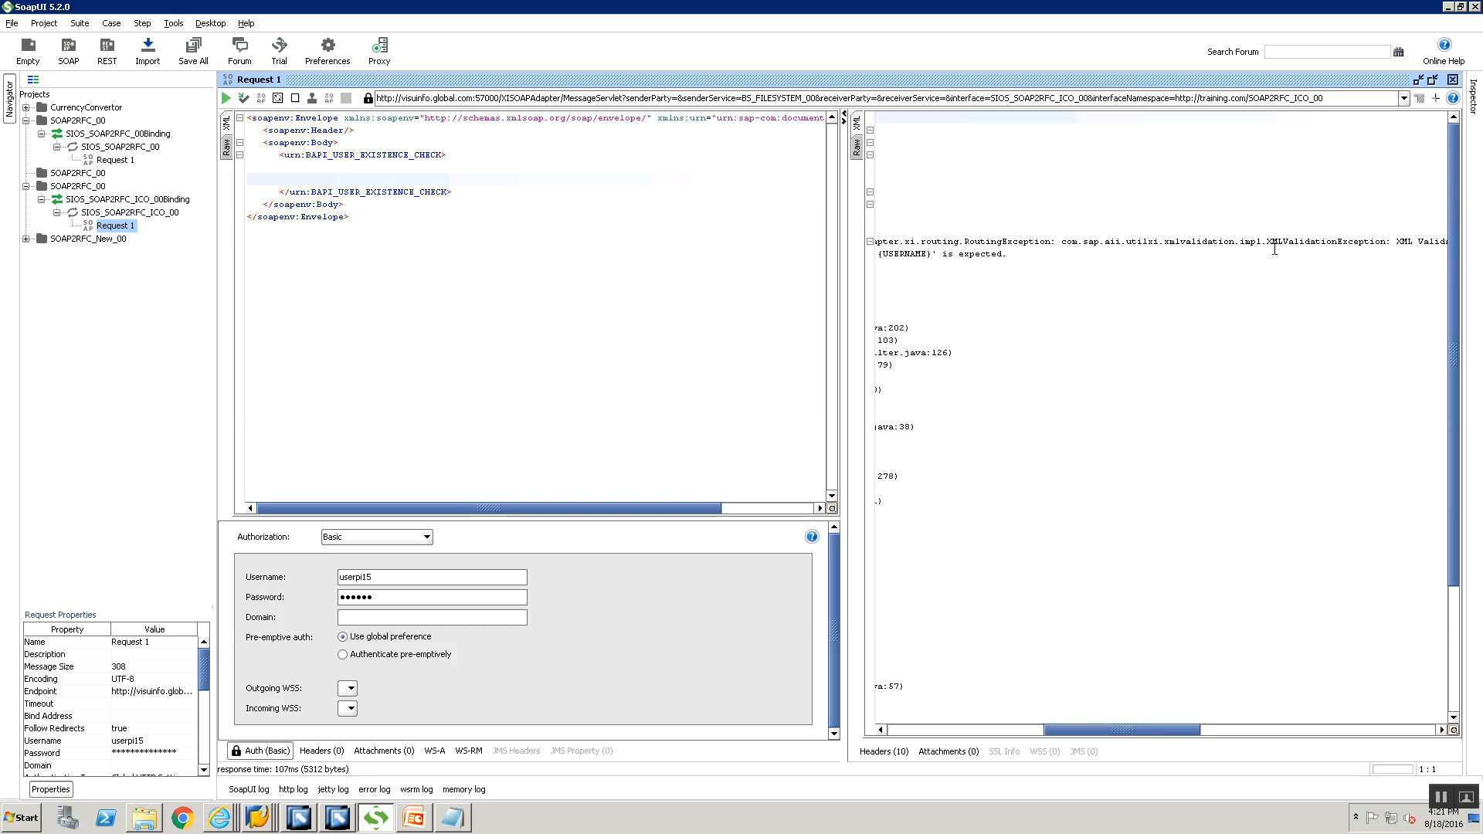
click(307, 175)
key(ctrl+v)
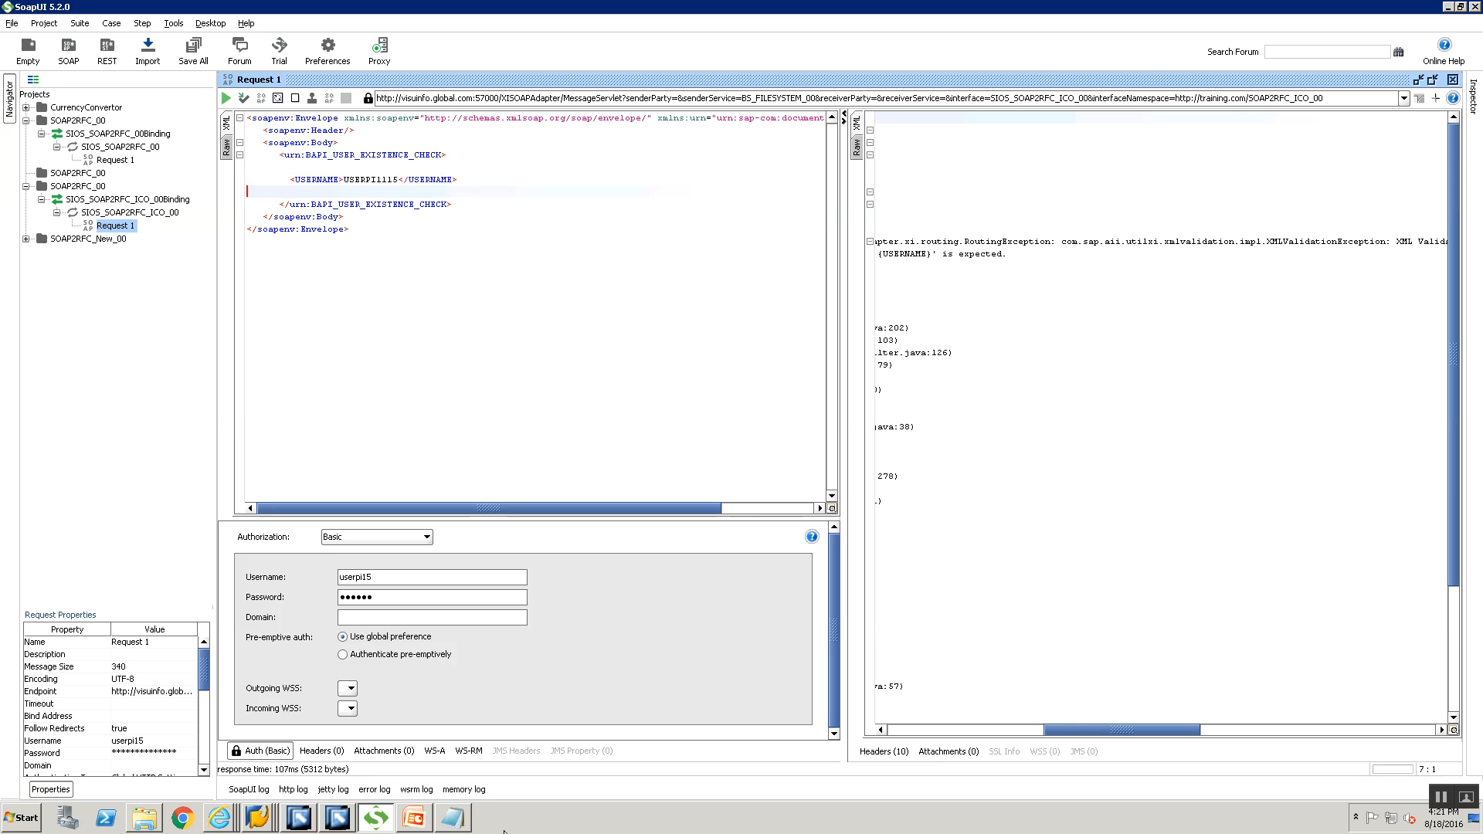
Step: In the Integration Builder, open the outbound processing settings of the SIOS_SOAP2RFC_ICO_00 integrated configuration for editing
click(340, 825)
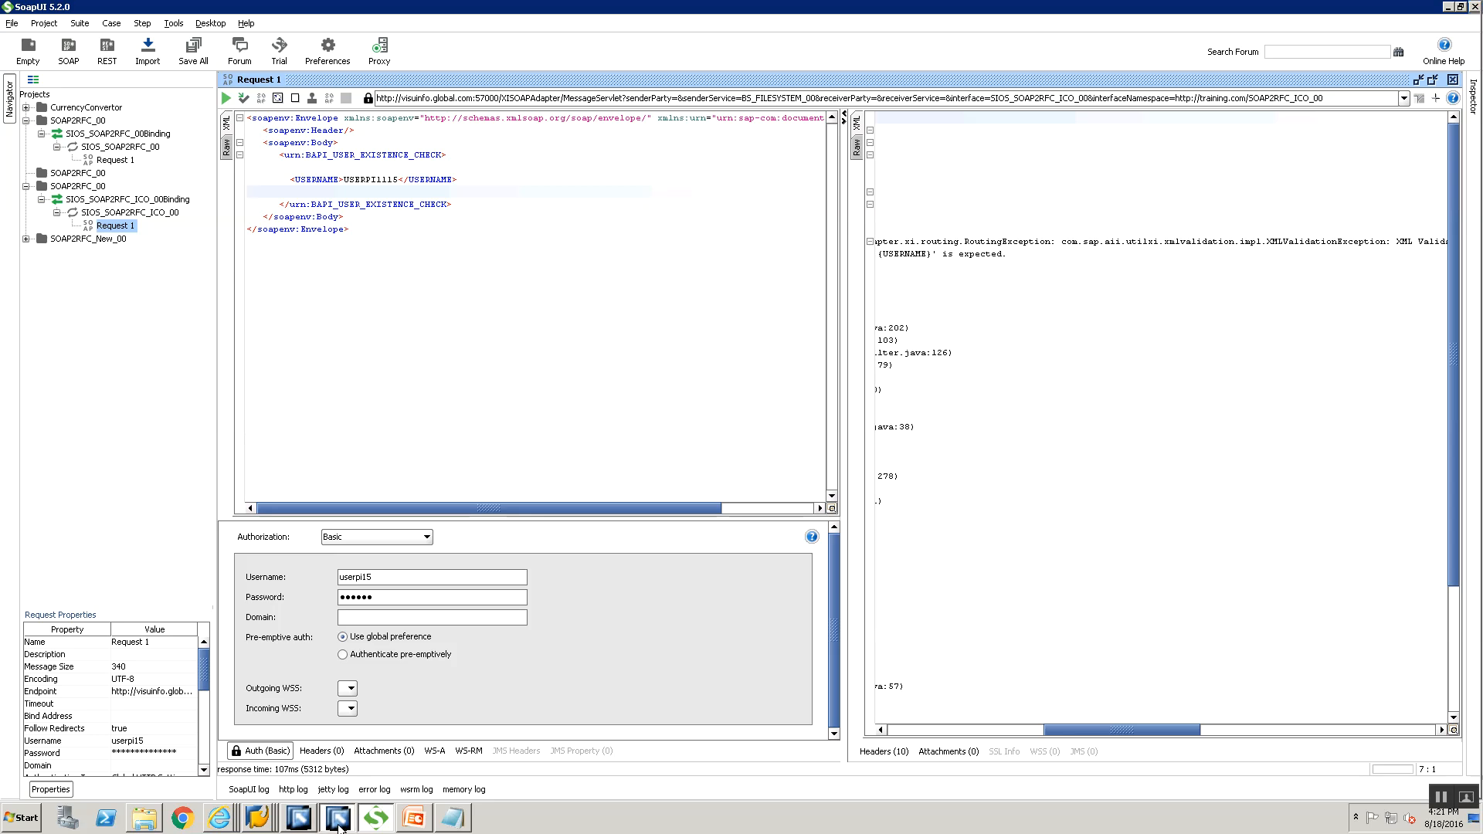
click(298, 822)
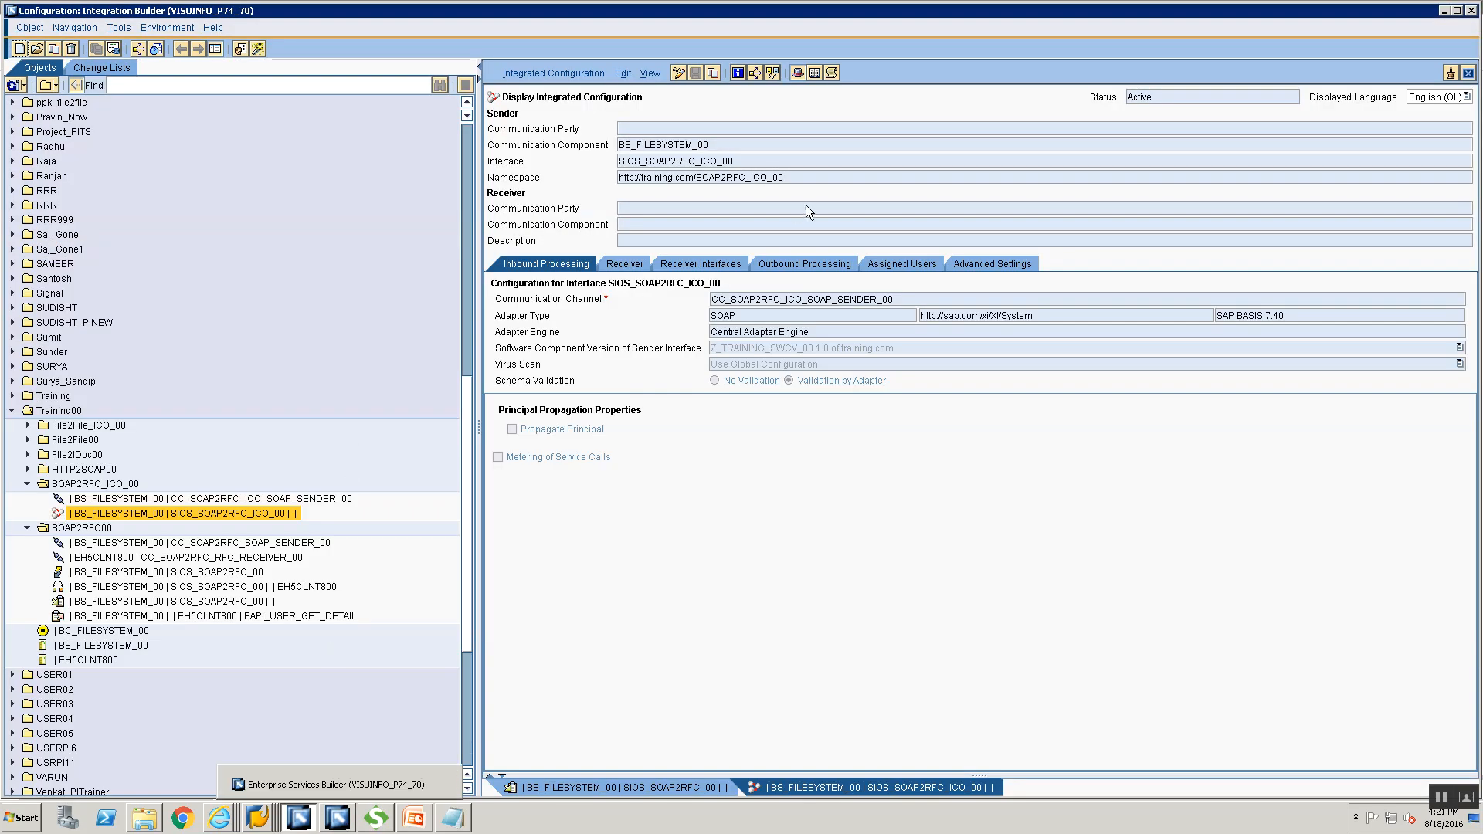
click(814, 267)
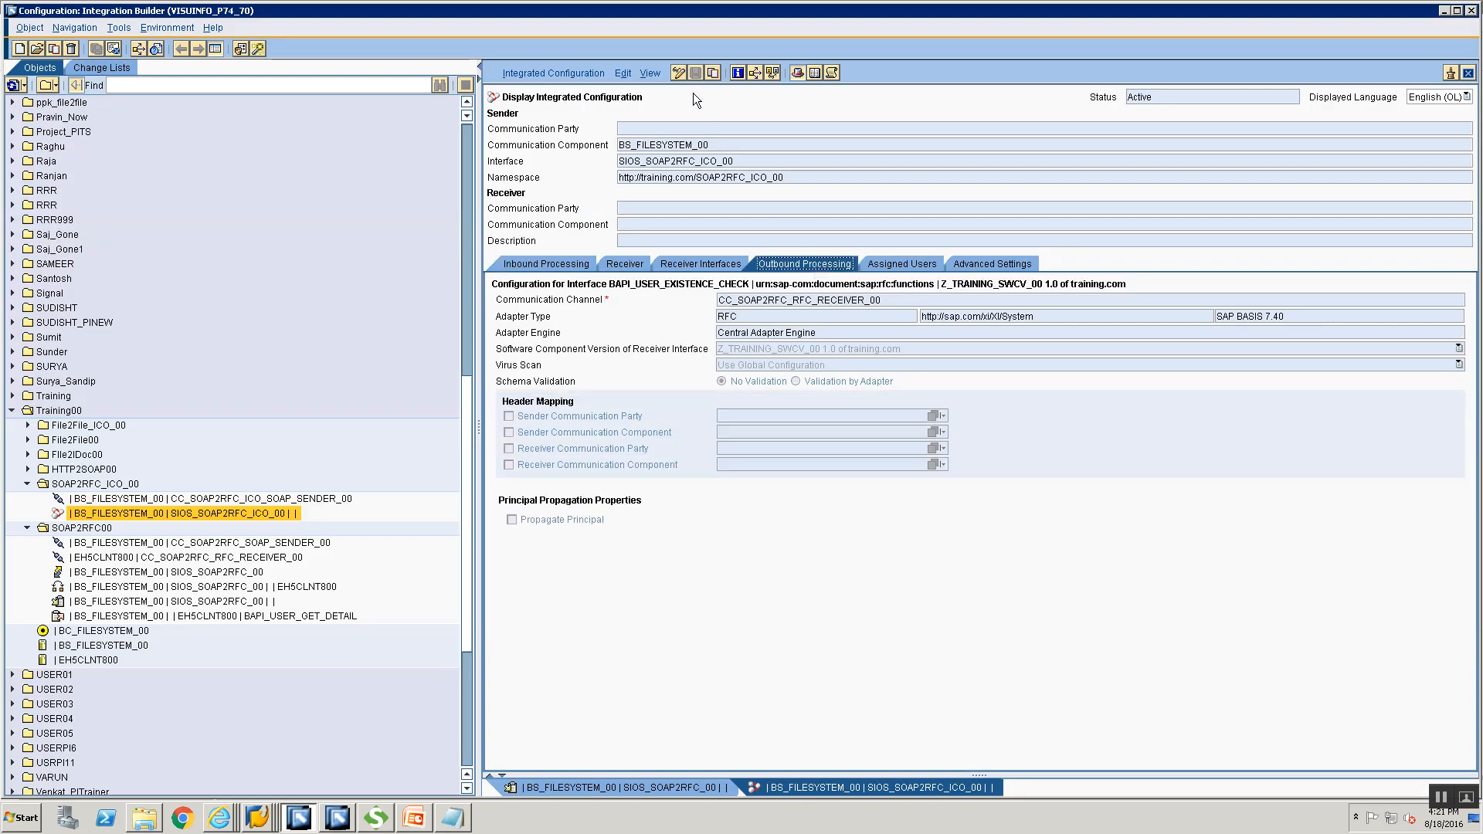
click(679, 75)
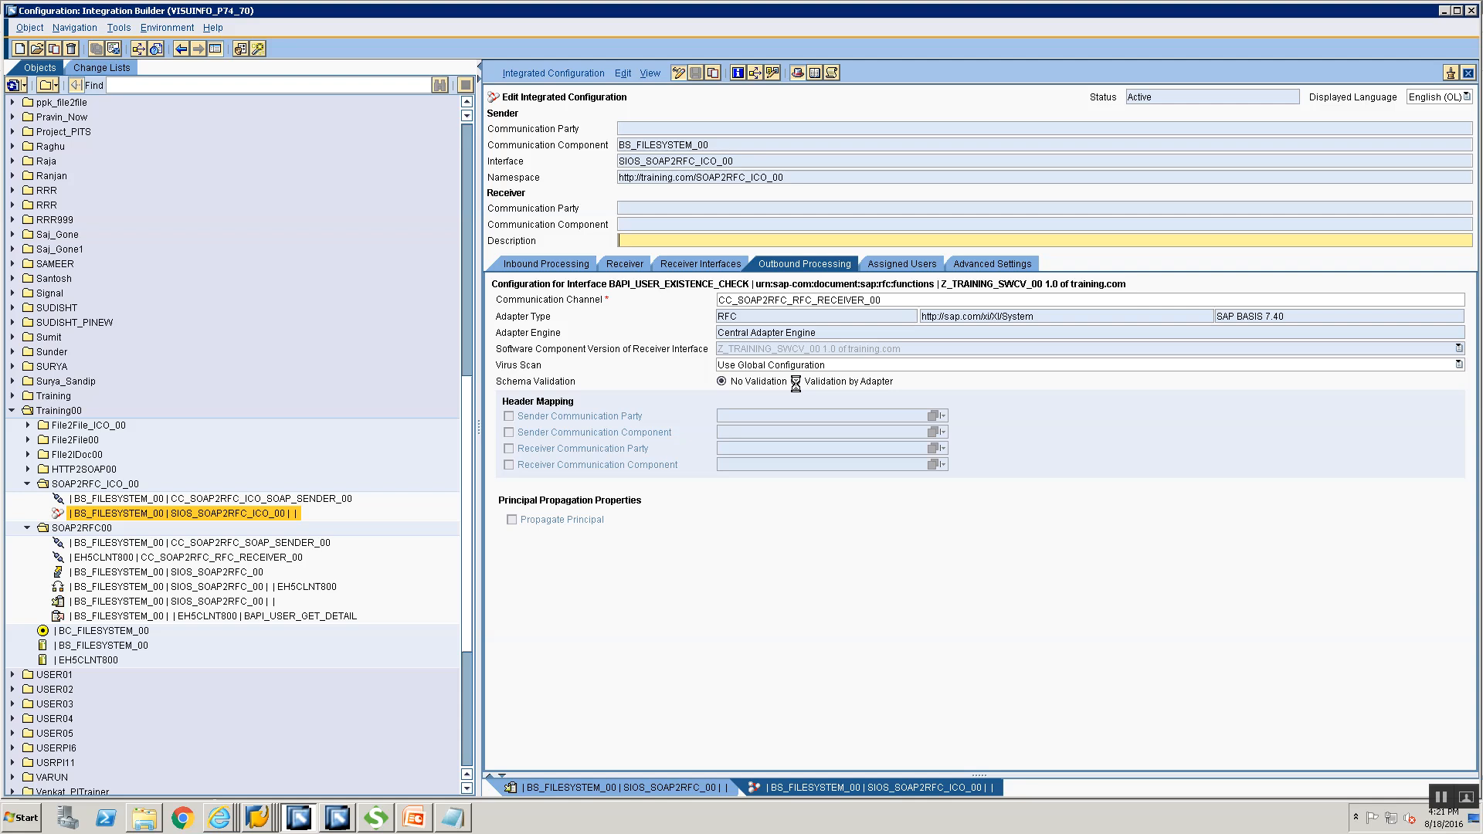
click(338, 820)
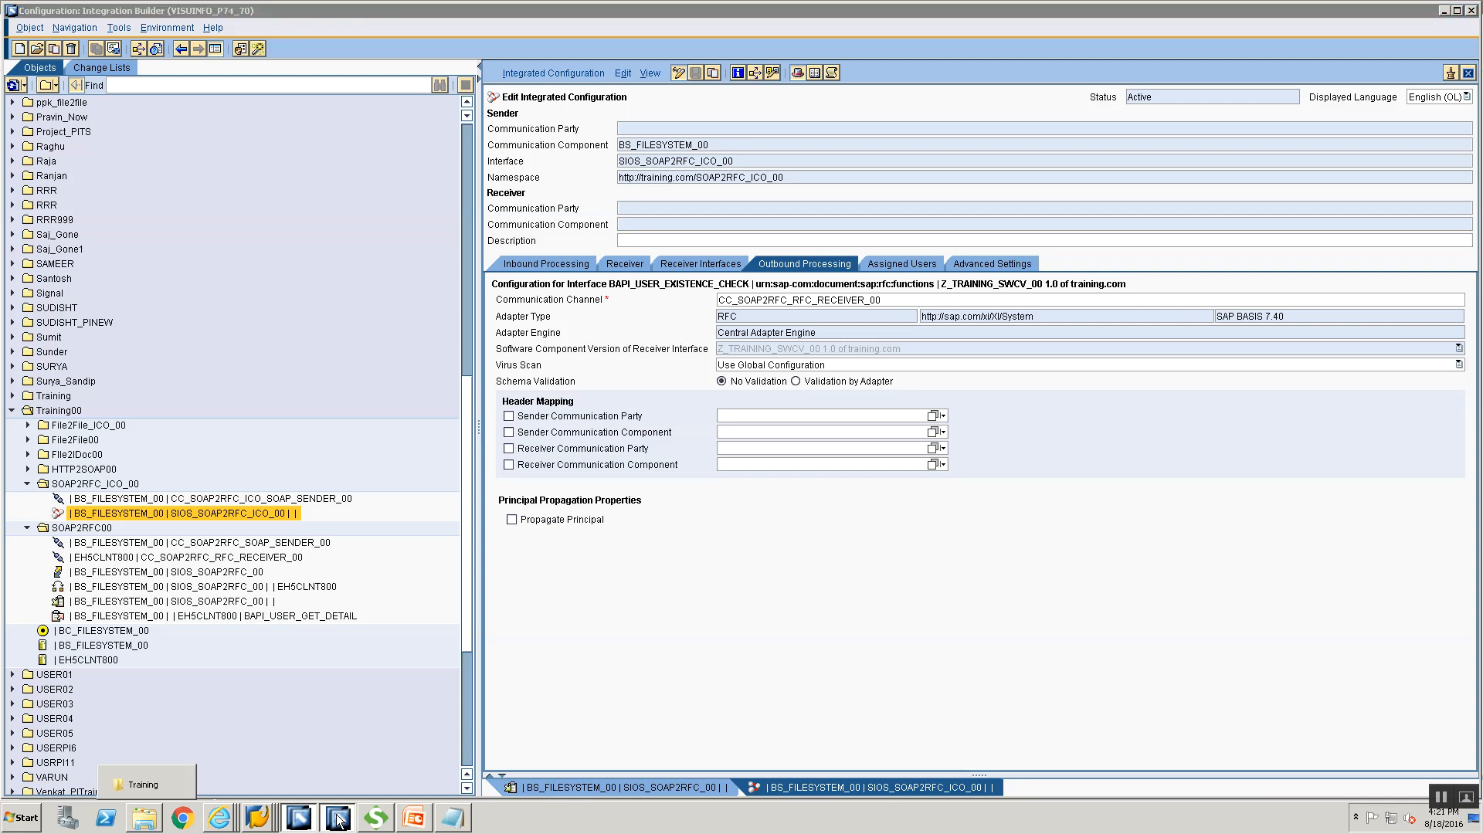
click(338, 819)
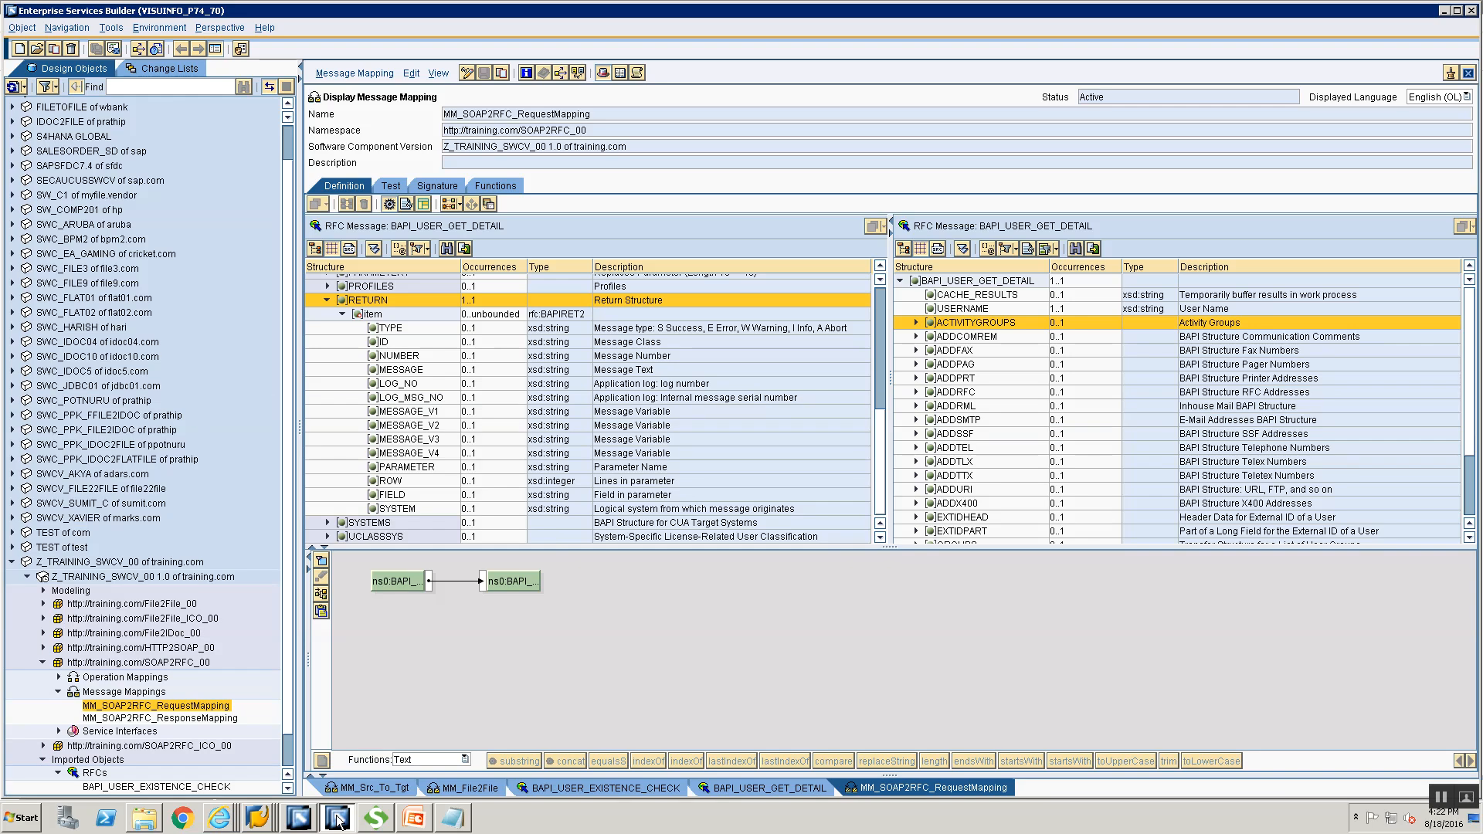
click(43, 663)
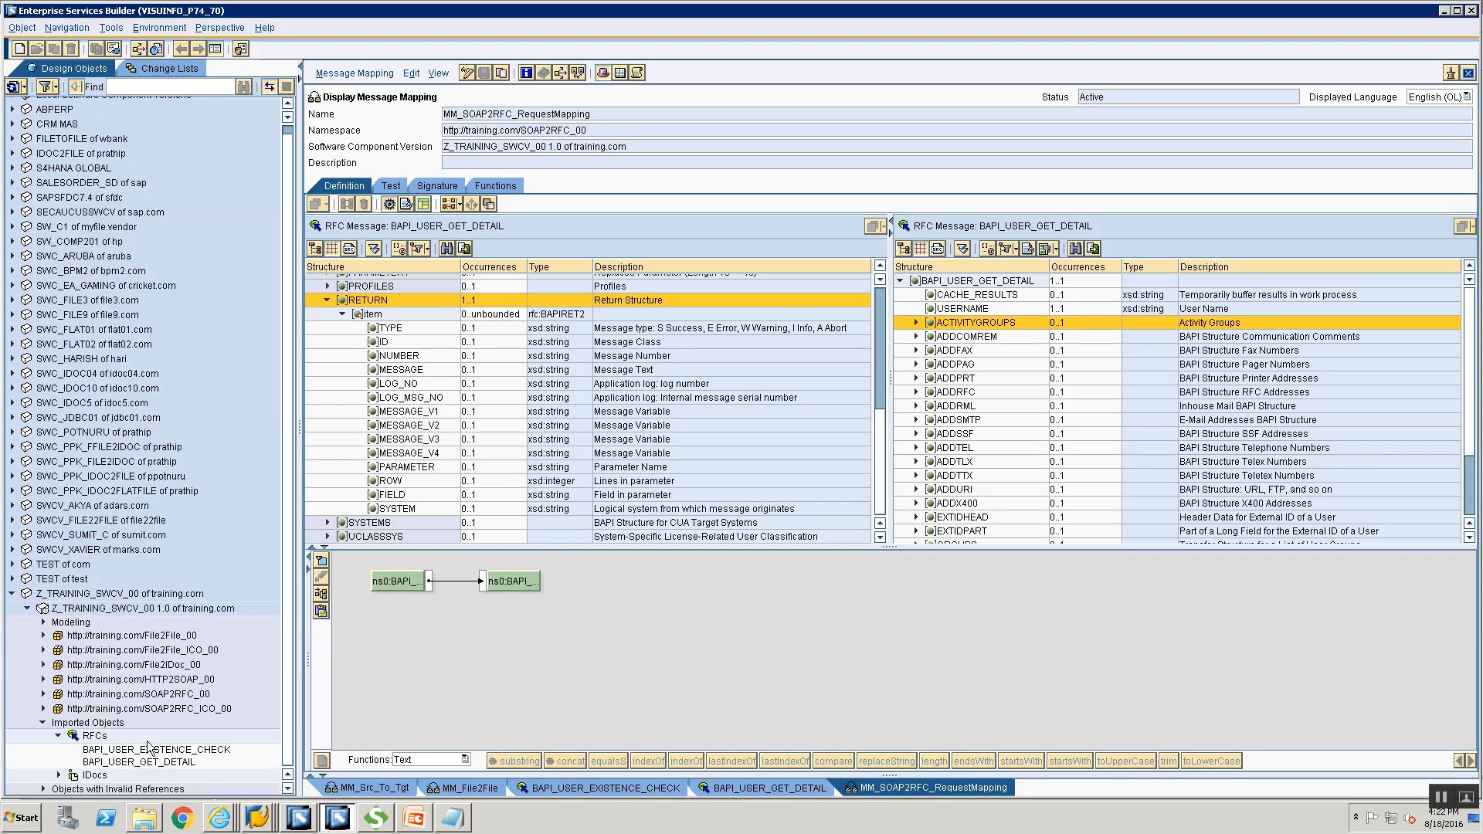
click(44, 709)
click(59, 737)
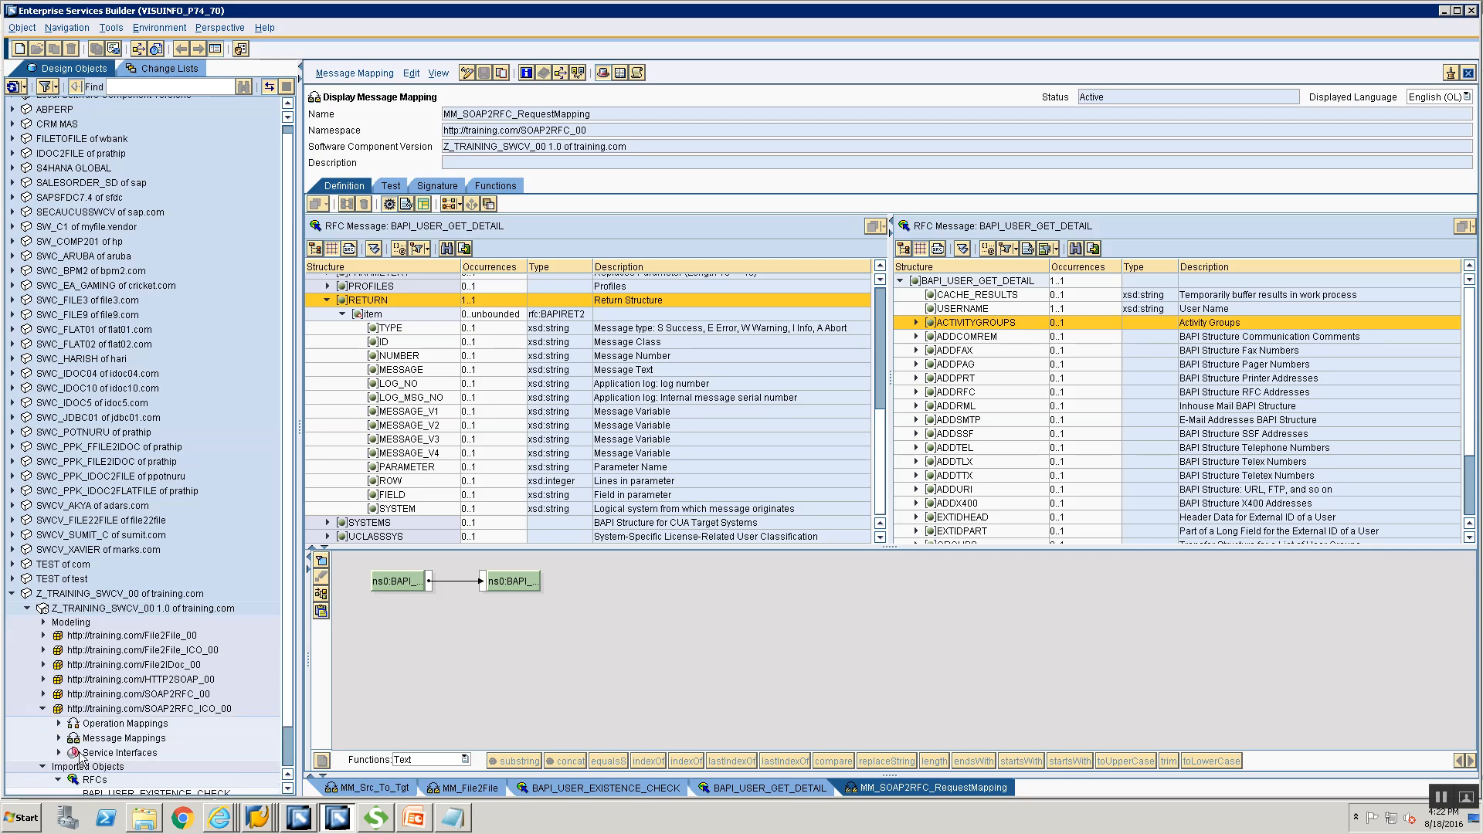
click(133, 753)
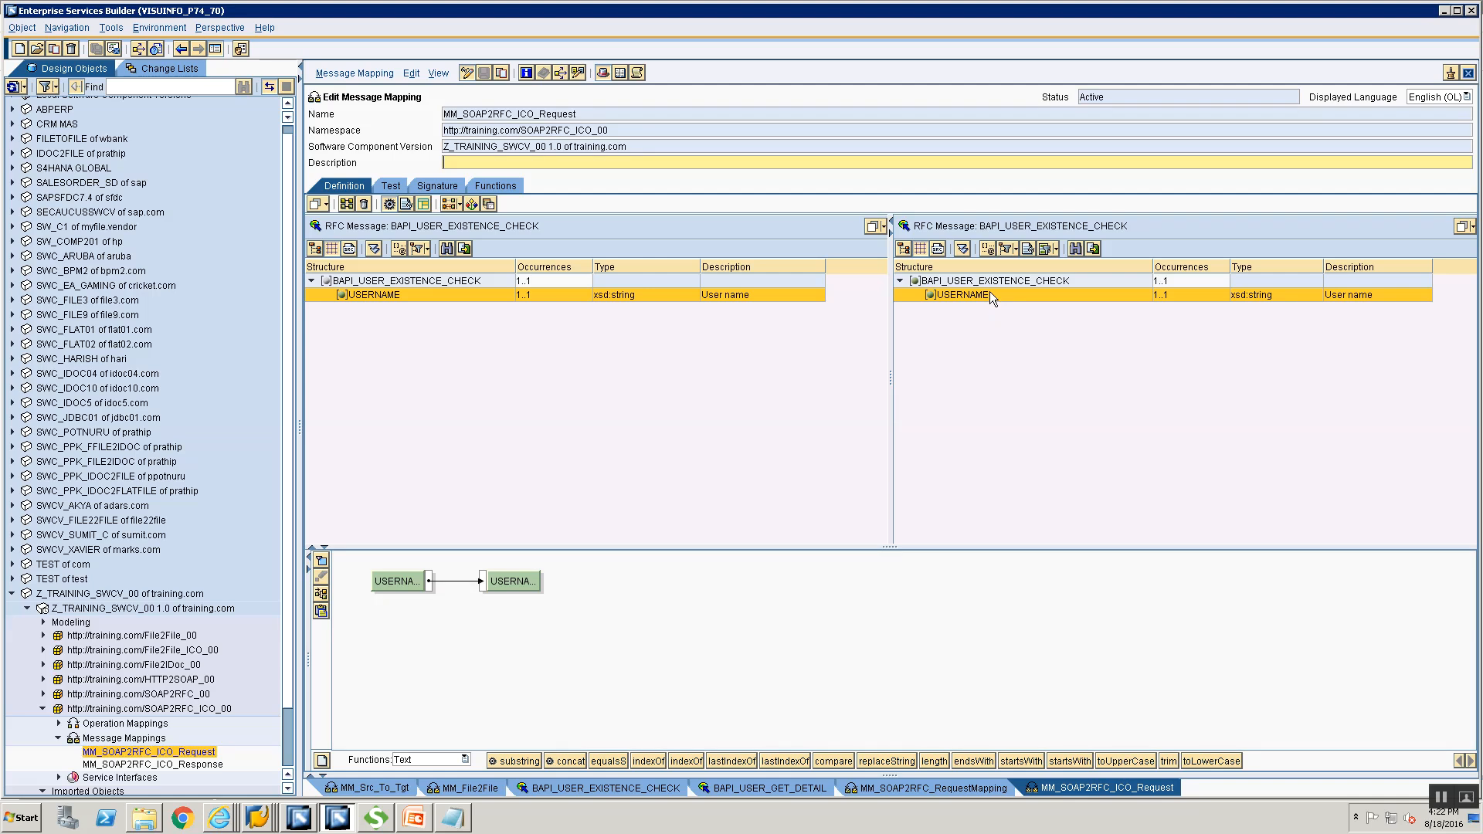
Step: Disable the target USERNAME field in the MM_SOAP2RFC_ICO_Request mapping and activate the standard change list
right_click(989, 292)
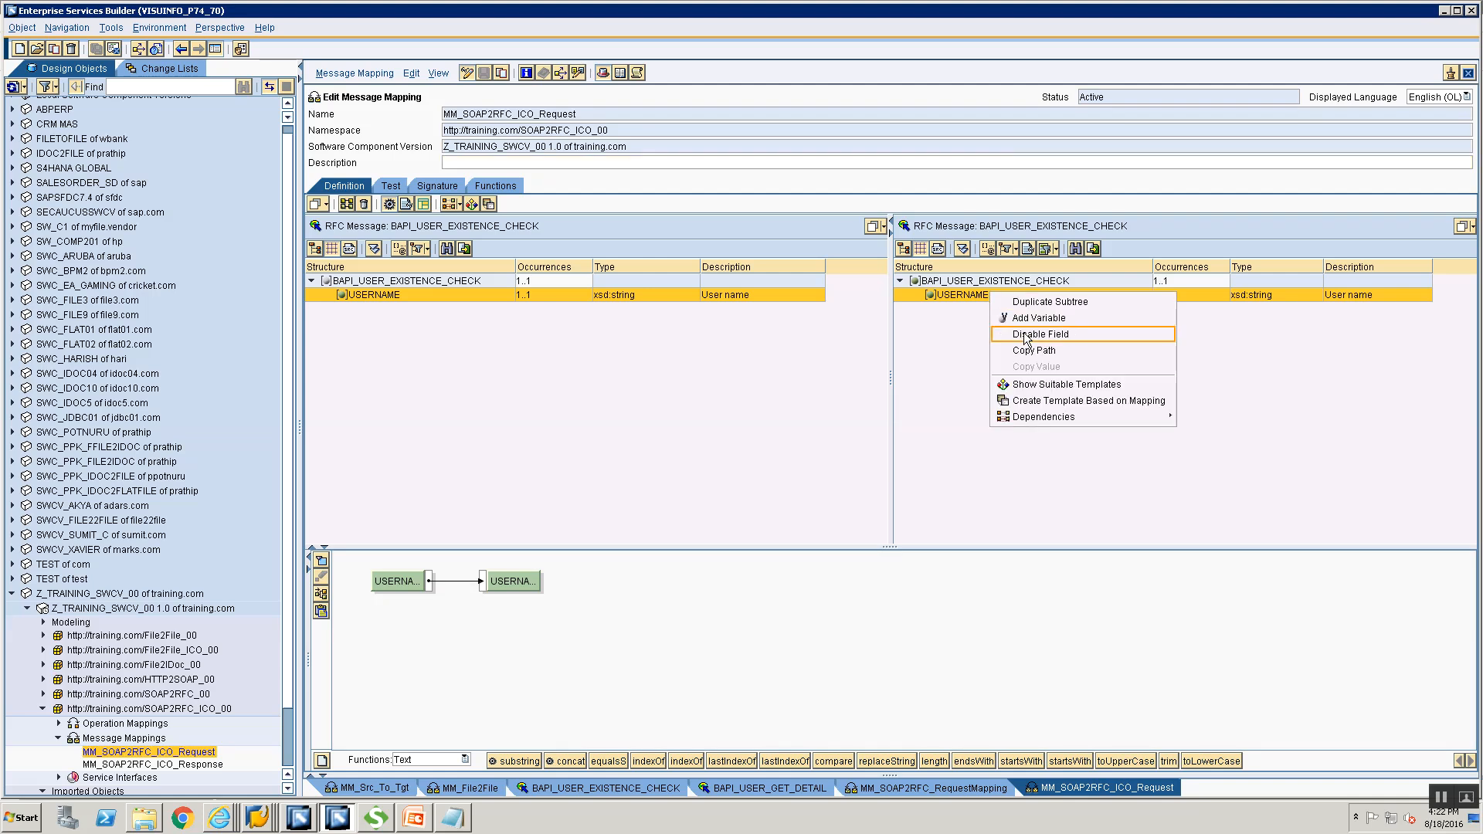
click(1031, 334)
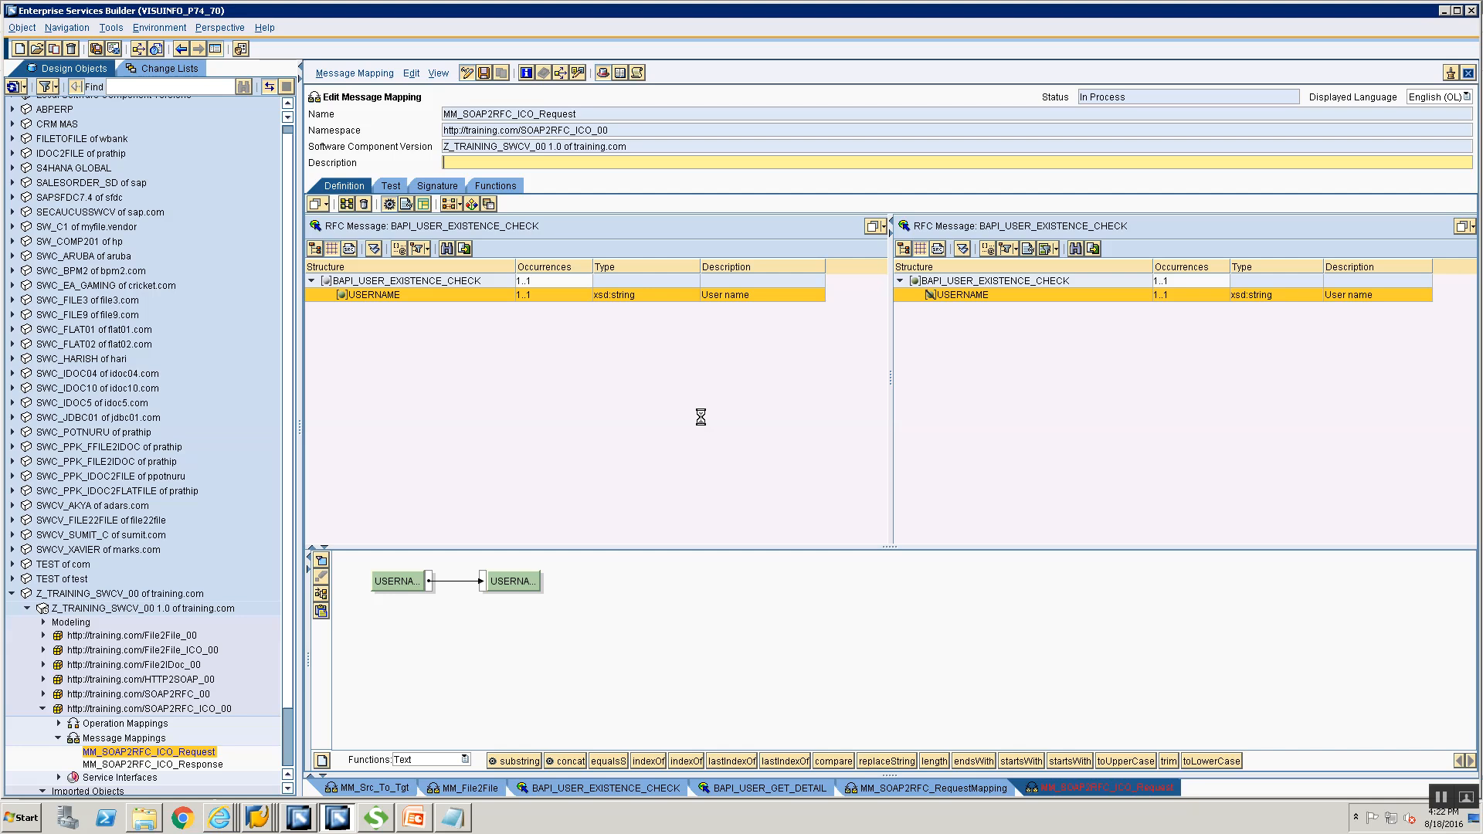
click(316, 75)
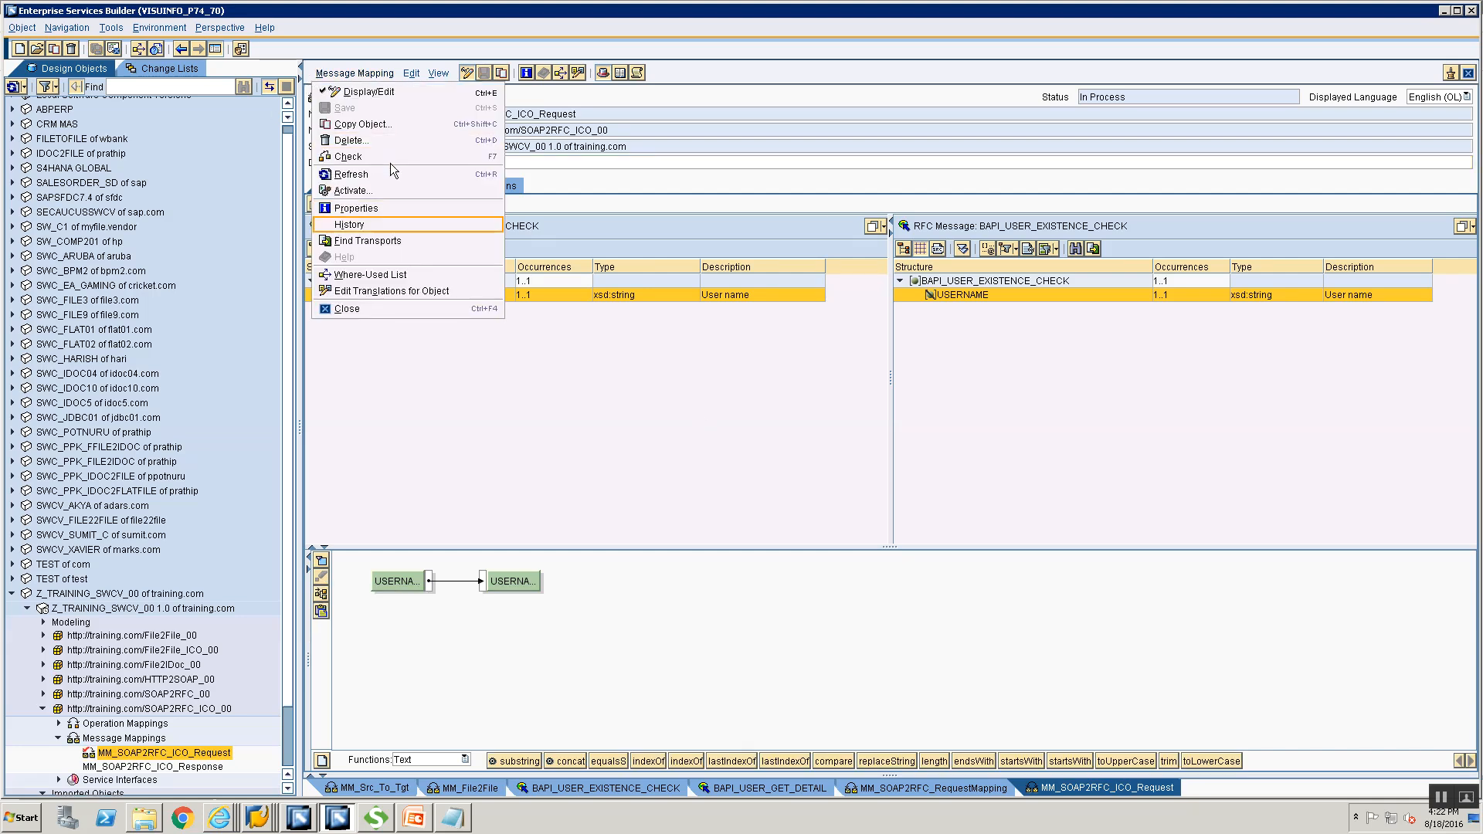
click(389, 192)
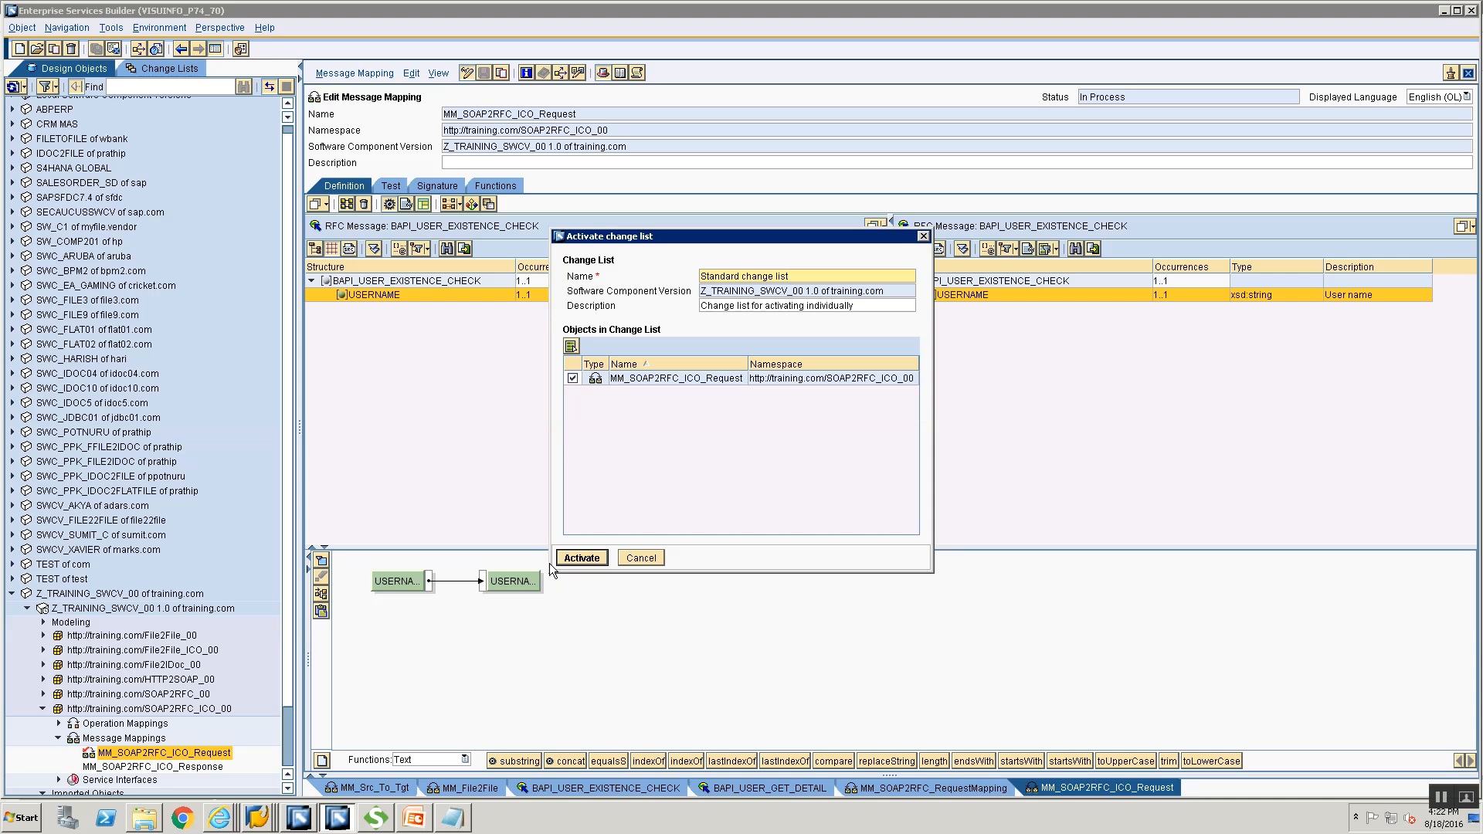
click(581, 558)
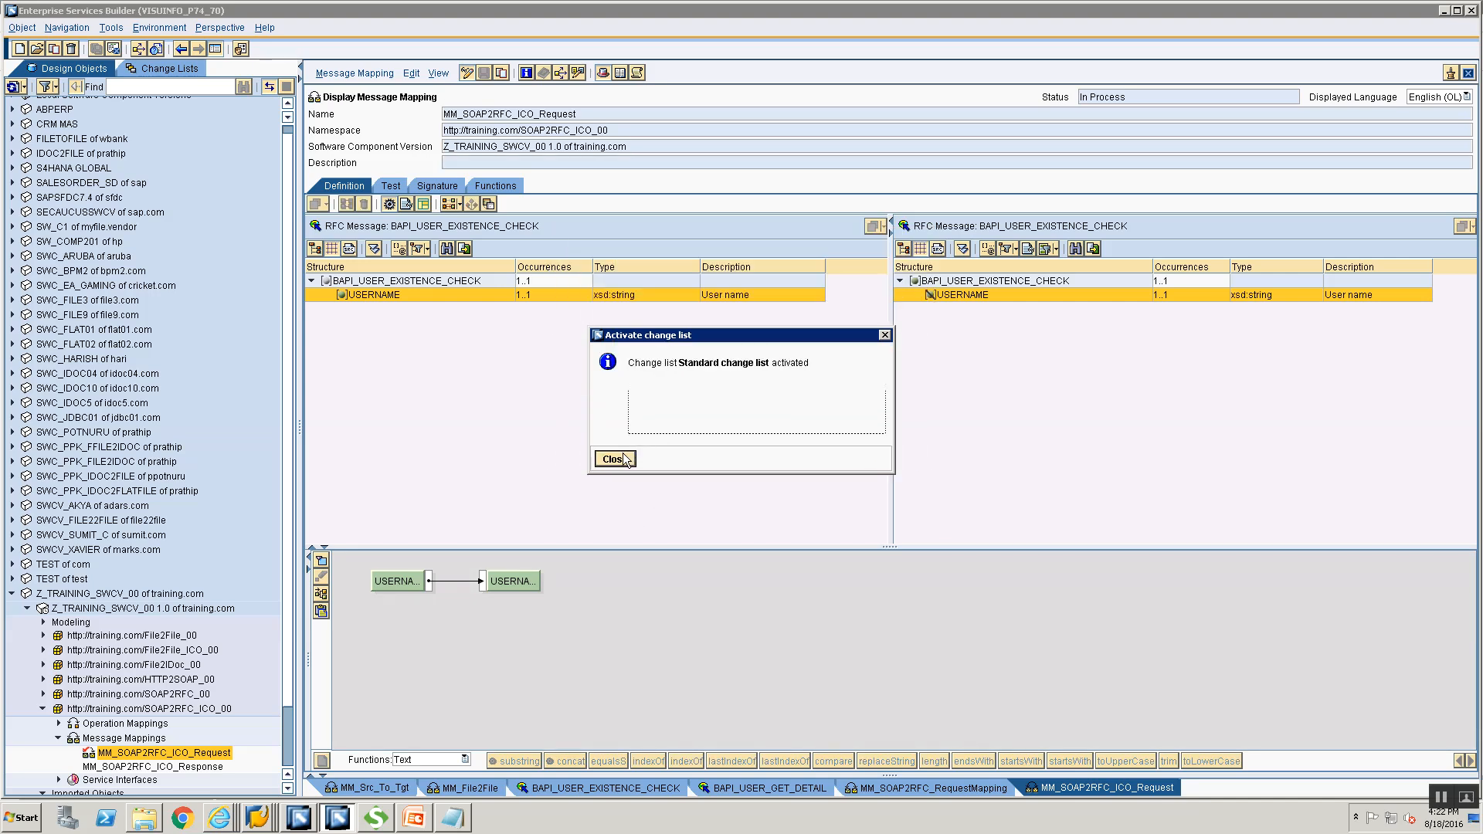
click(623, 452)
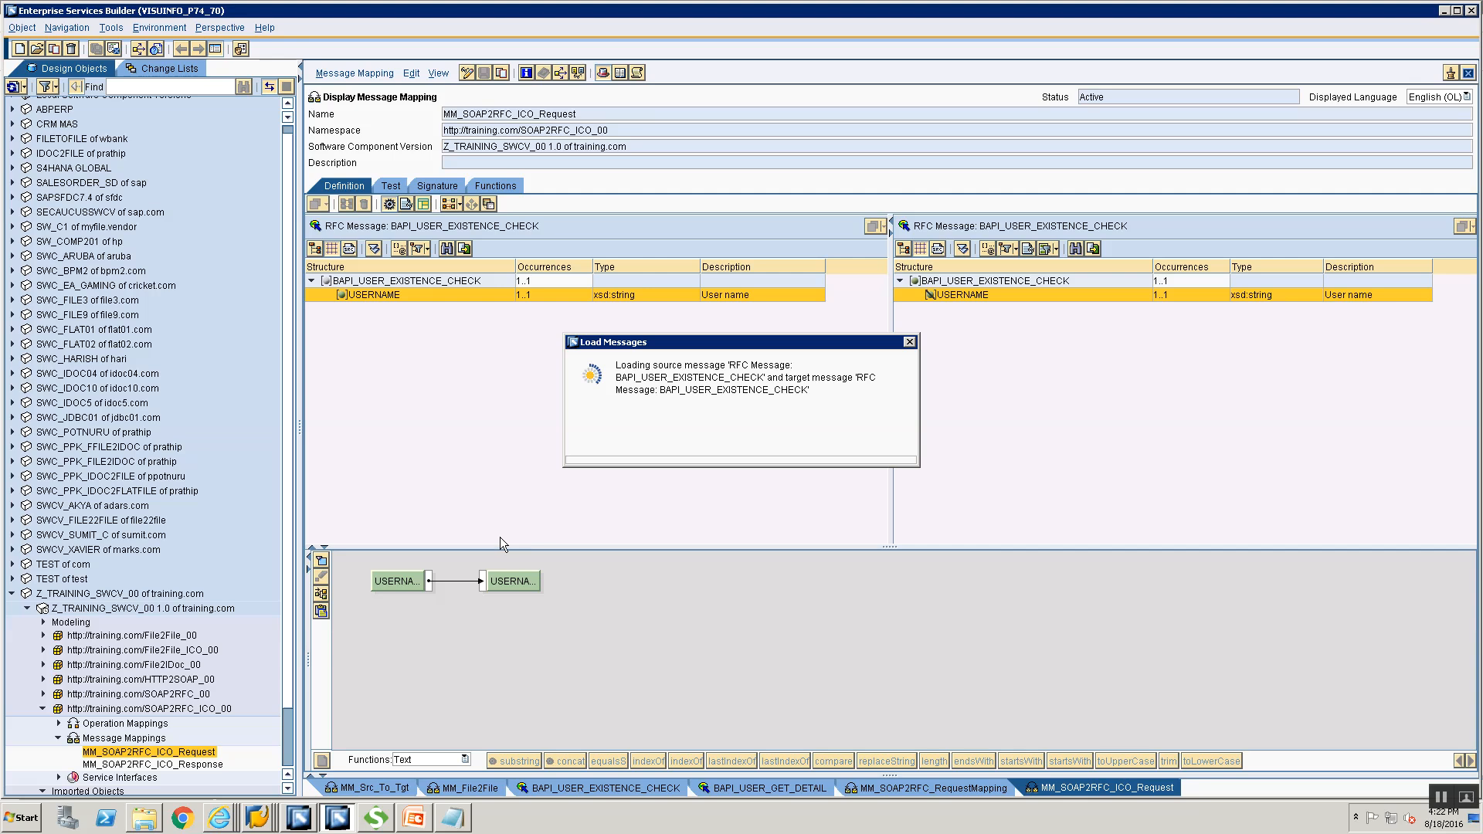
Step: Switch to SoapUI, submit the BAPI_USER_EXISTENCE_CHECK request, and compare the returned MESSAGE with the disabled target USERNAME field in the request mapping
key(alt+Tab)
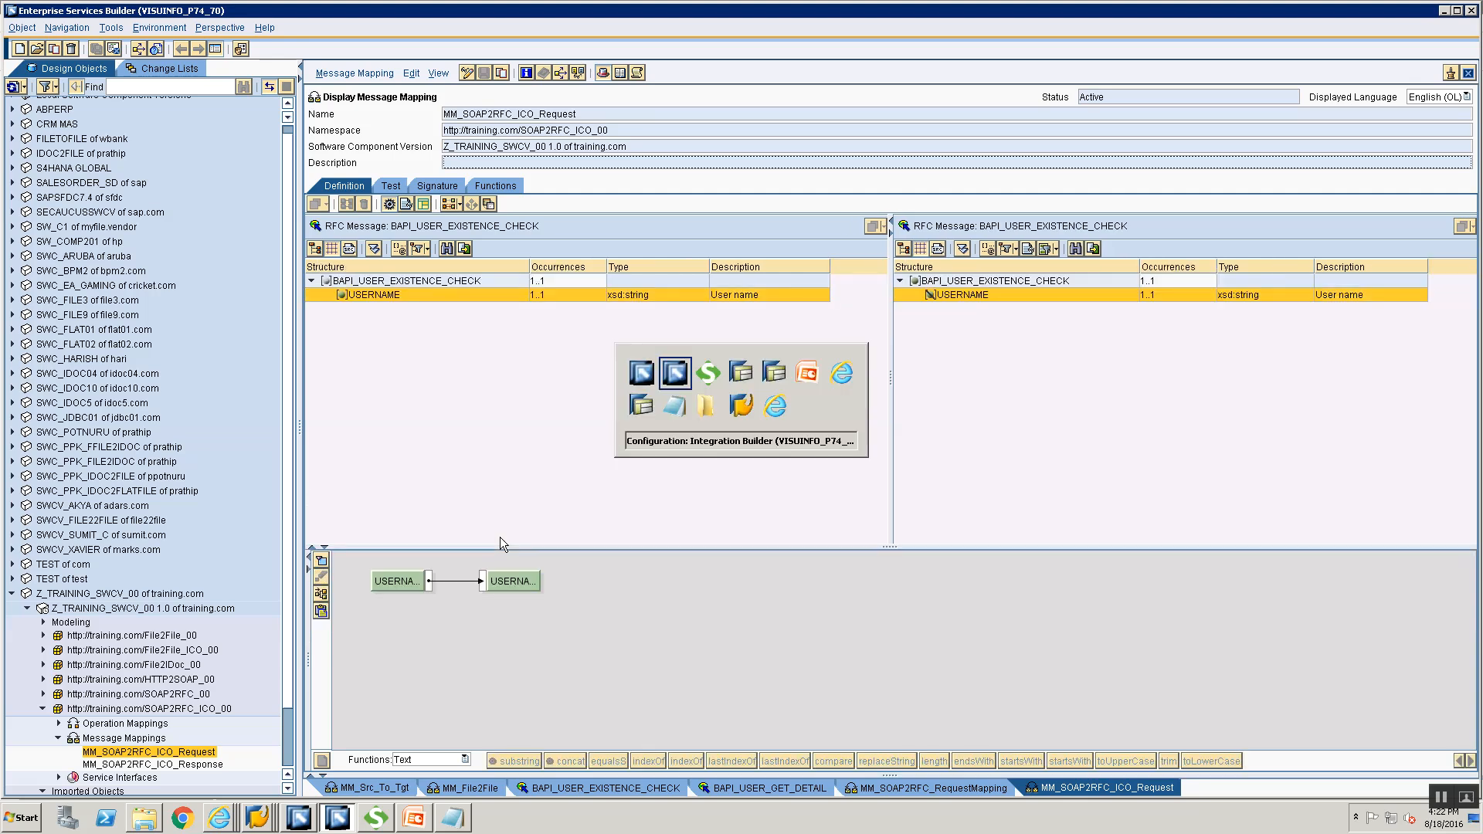
key(alt+Tab)
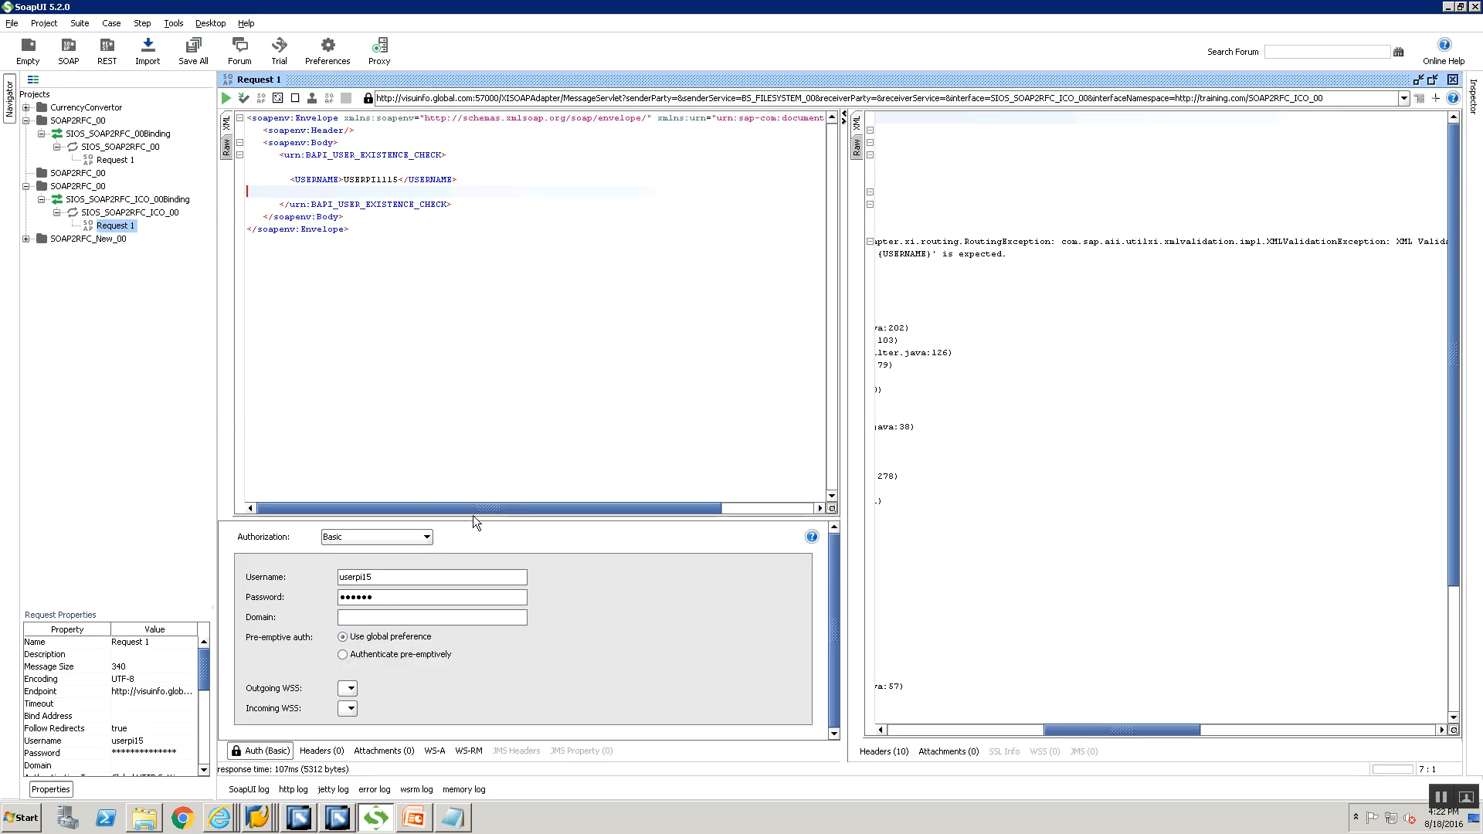
click(225, 99)
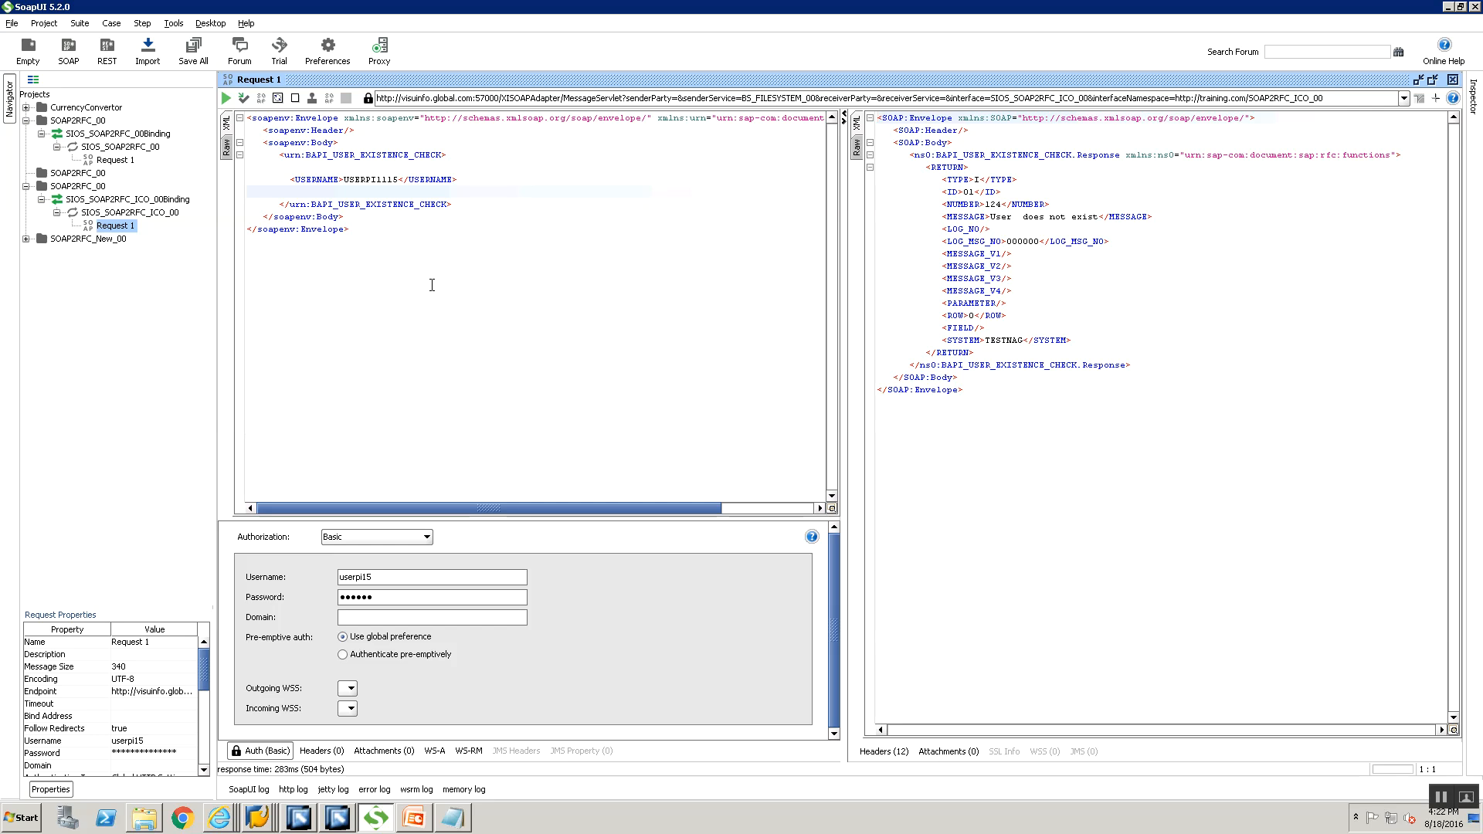
key(alt+Tab)
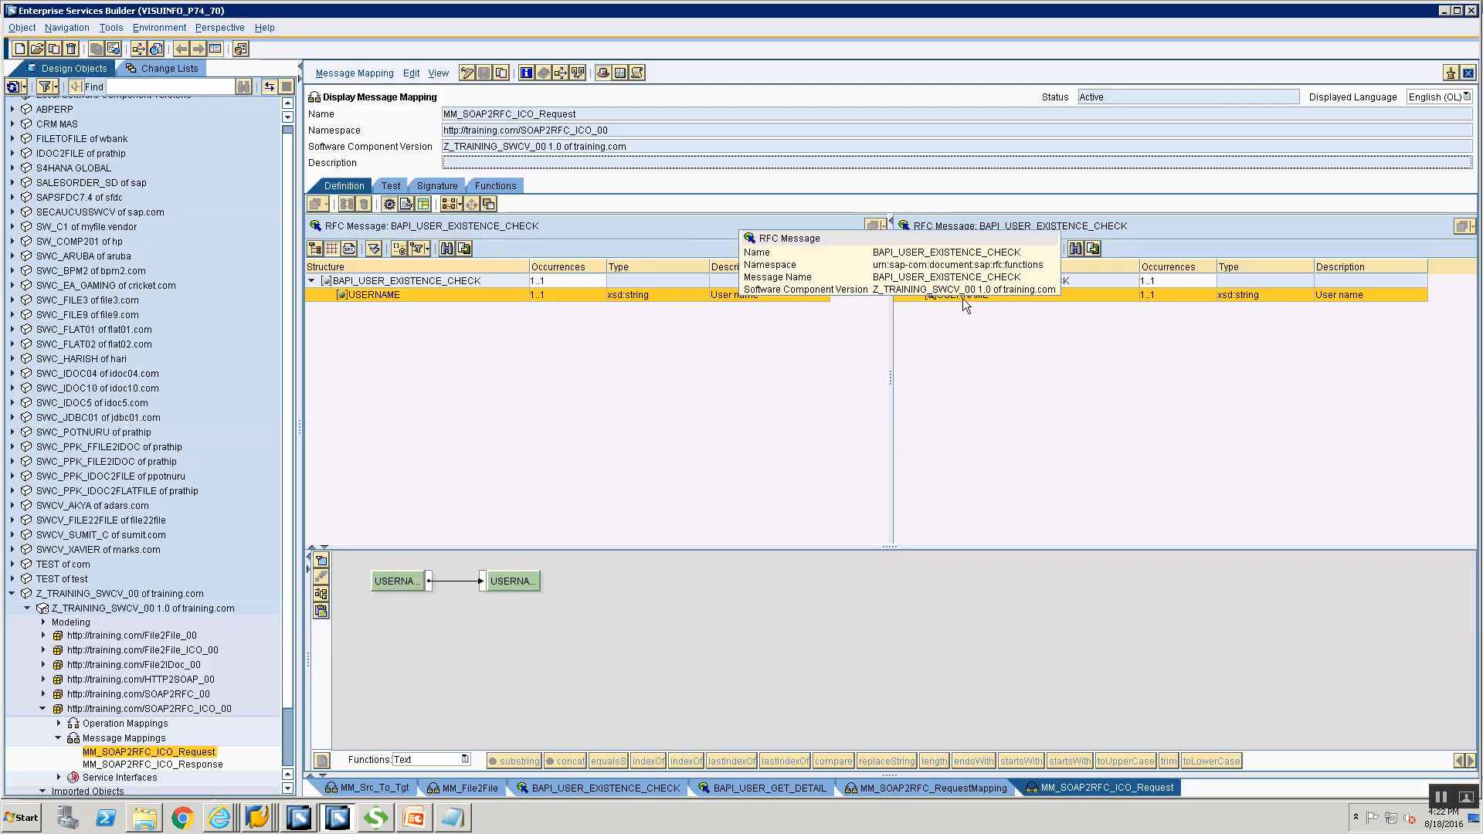
key(alt+Tab)
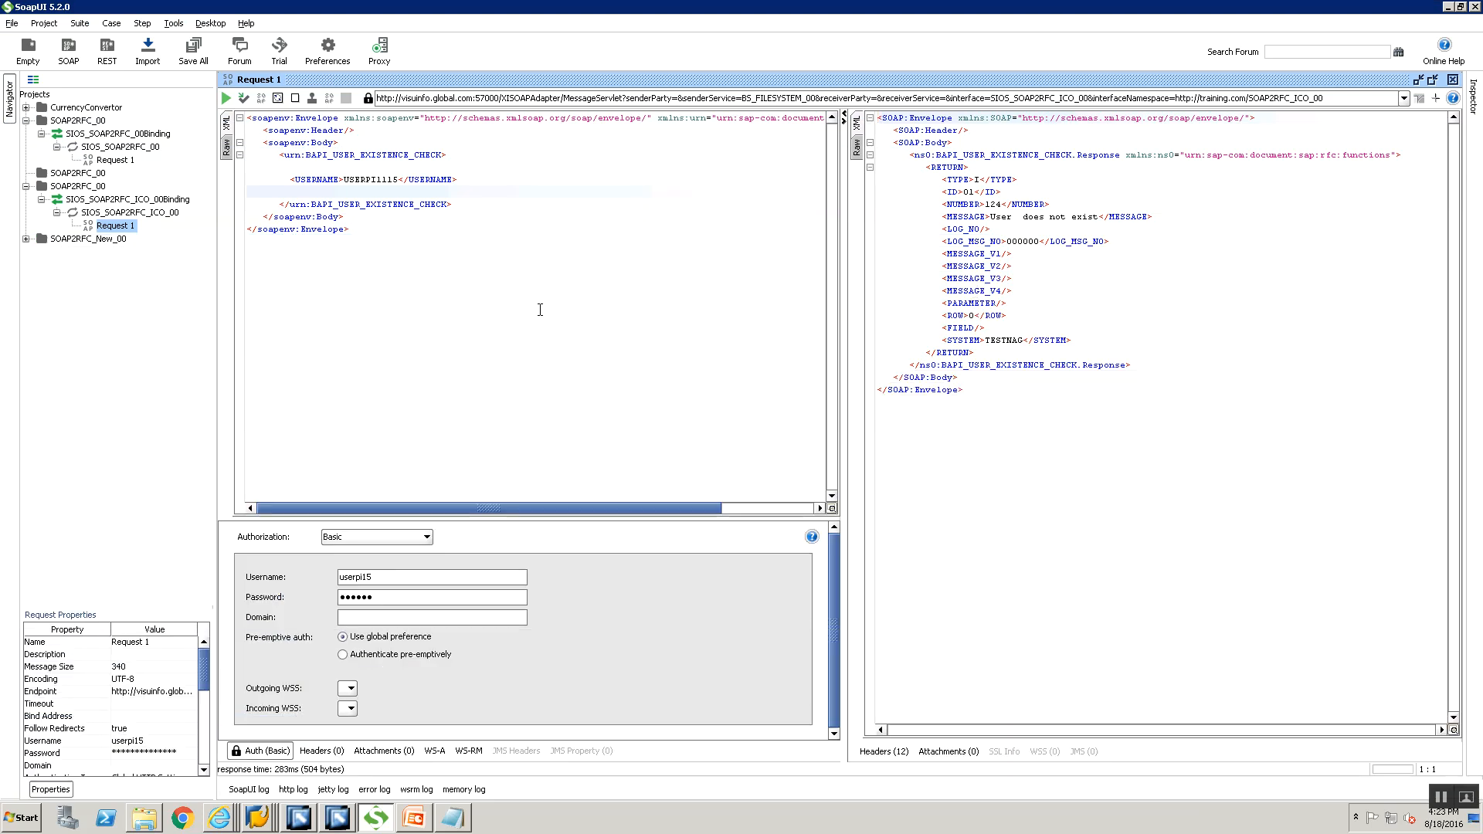
key(alt+Tab)
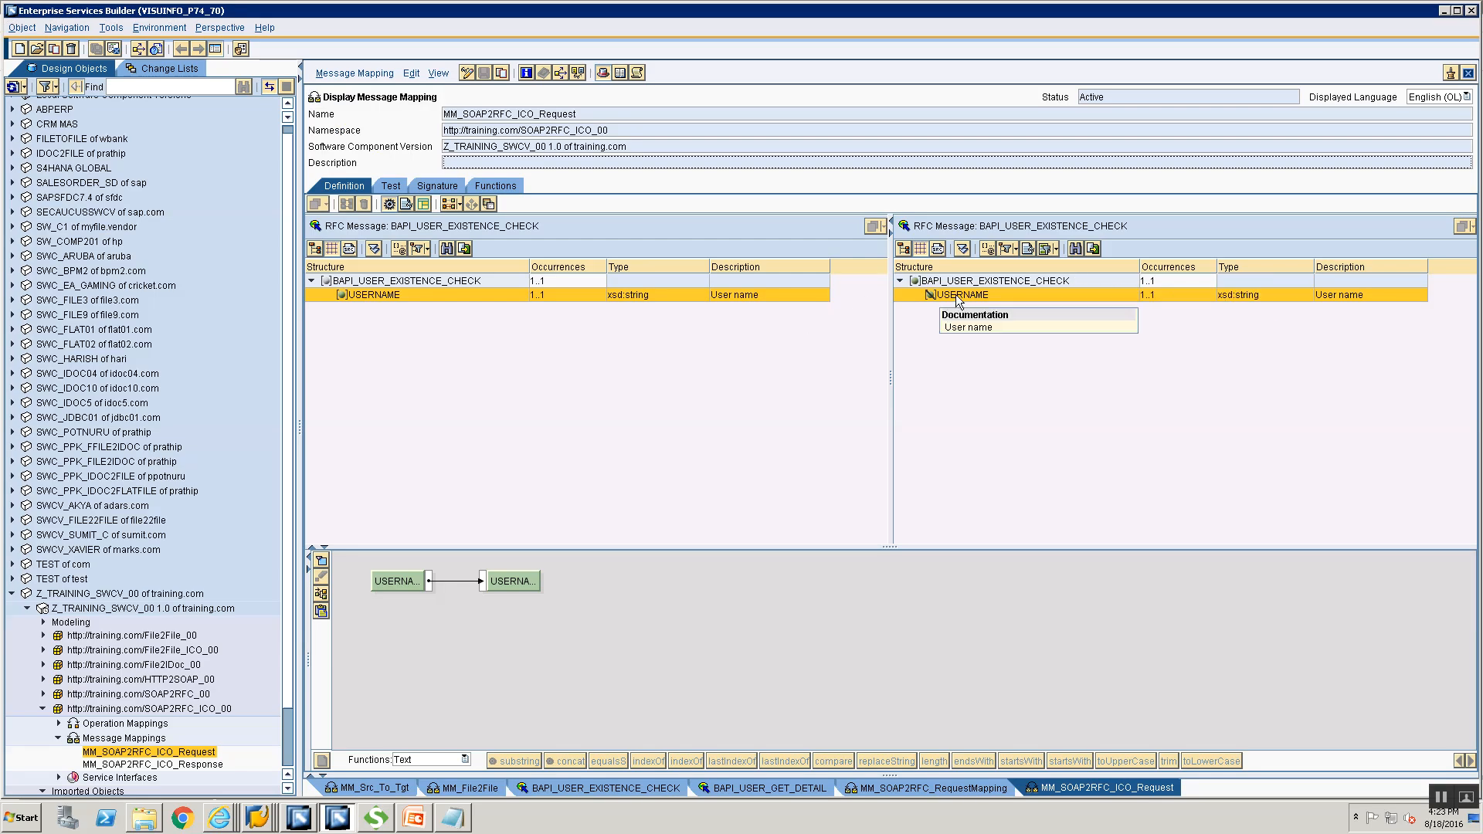
key(alt+Tab)
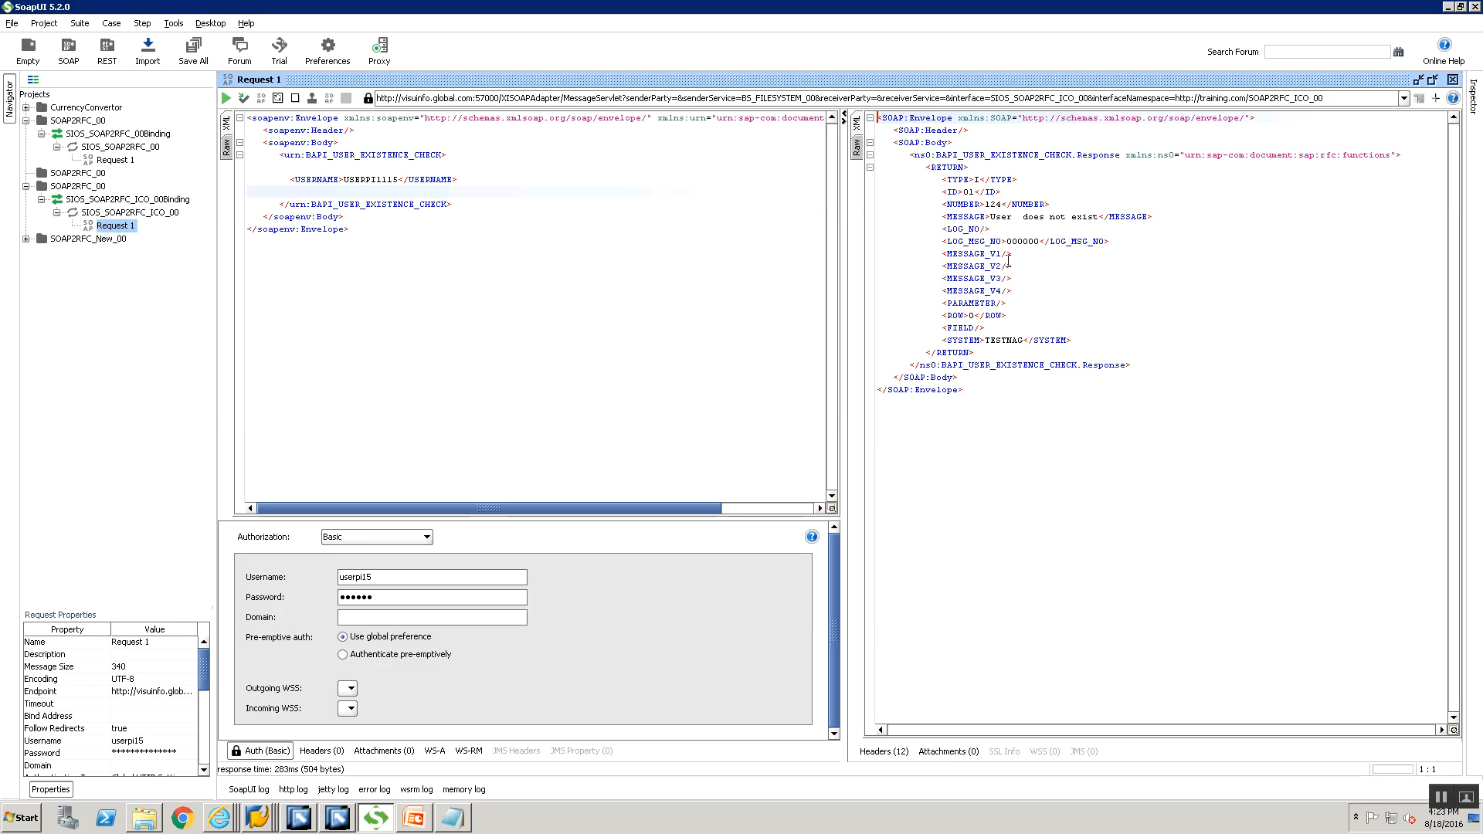
click(1017, 216)
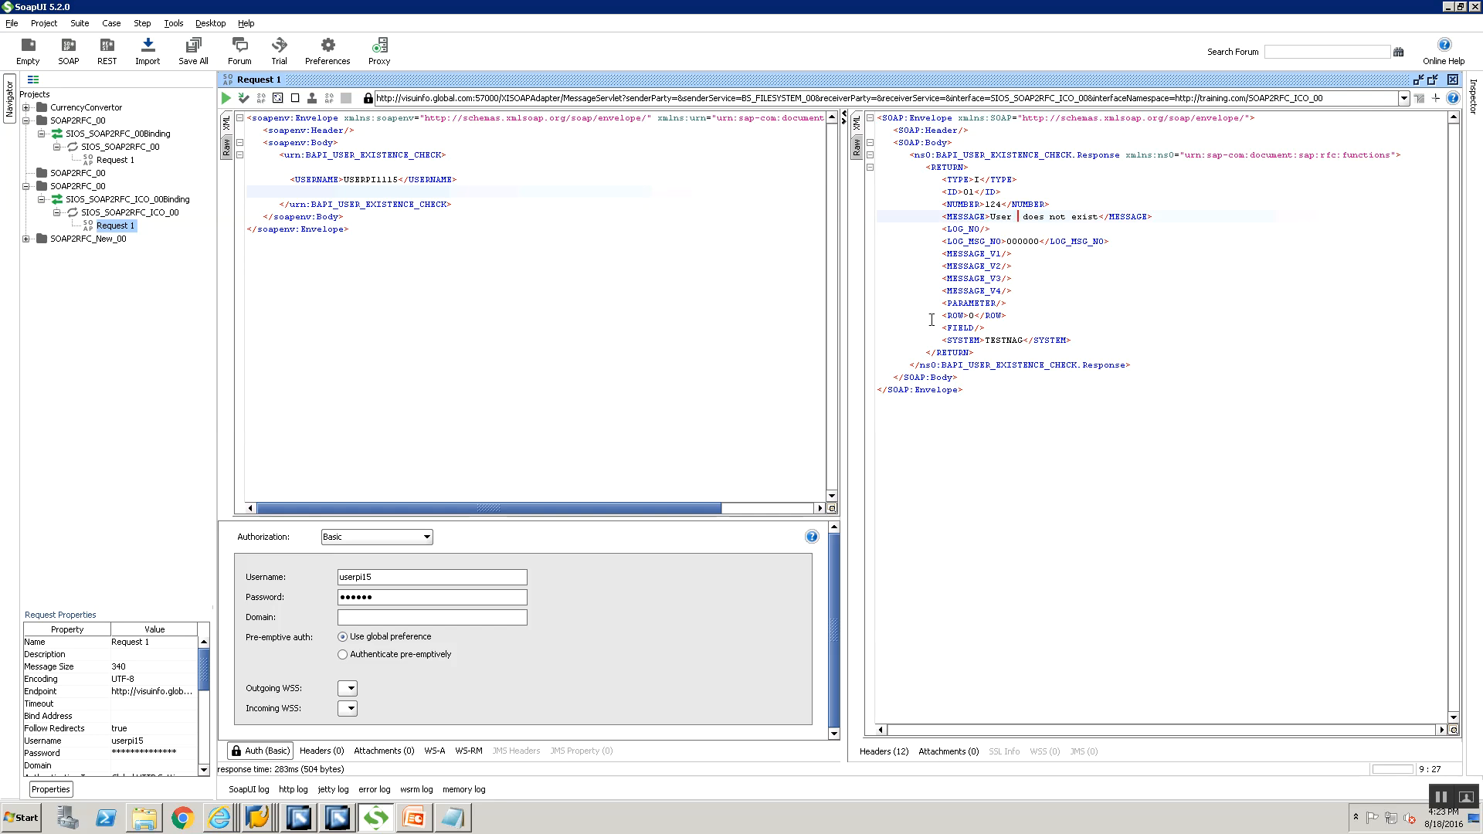
Step: In the Integration Builder, set the outbound schema validation of SIOS_SOAP2RFC_ICO_00 to Validation by Adapter and activate the standard change list
click(337, 817)
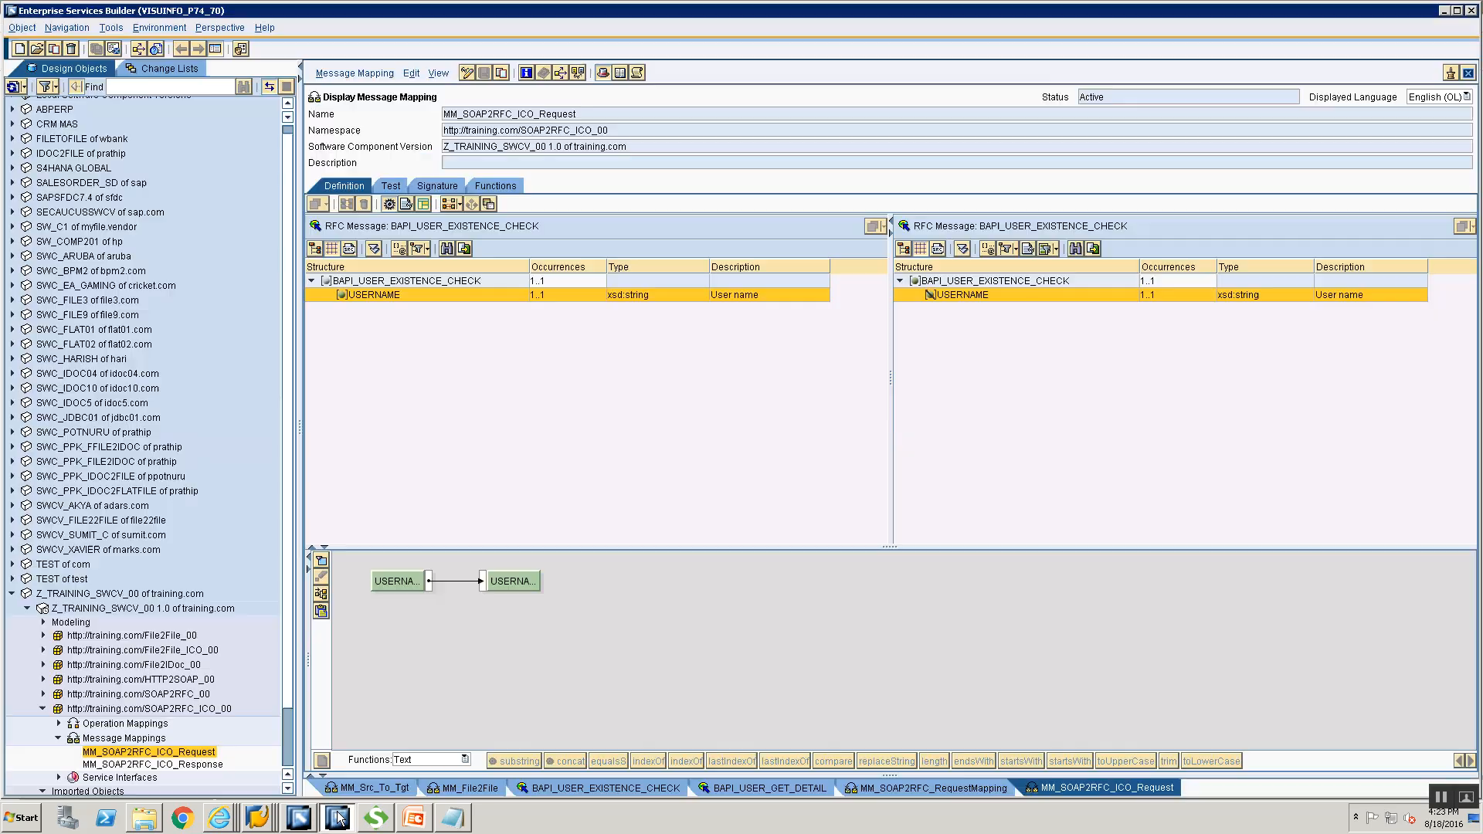
click(299, 812)
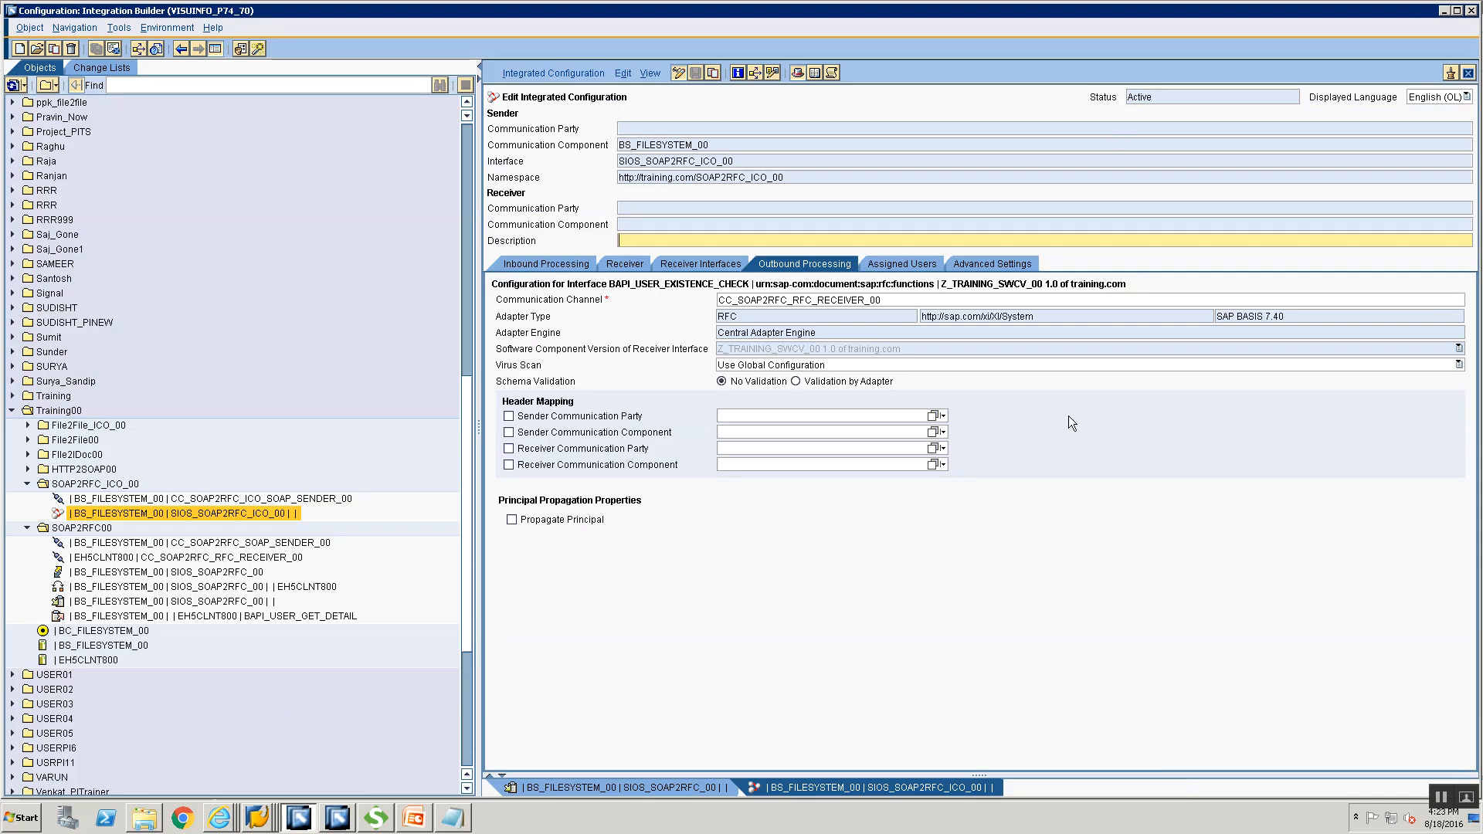
click(795, 381)
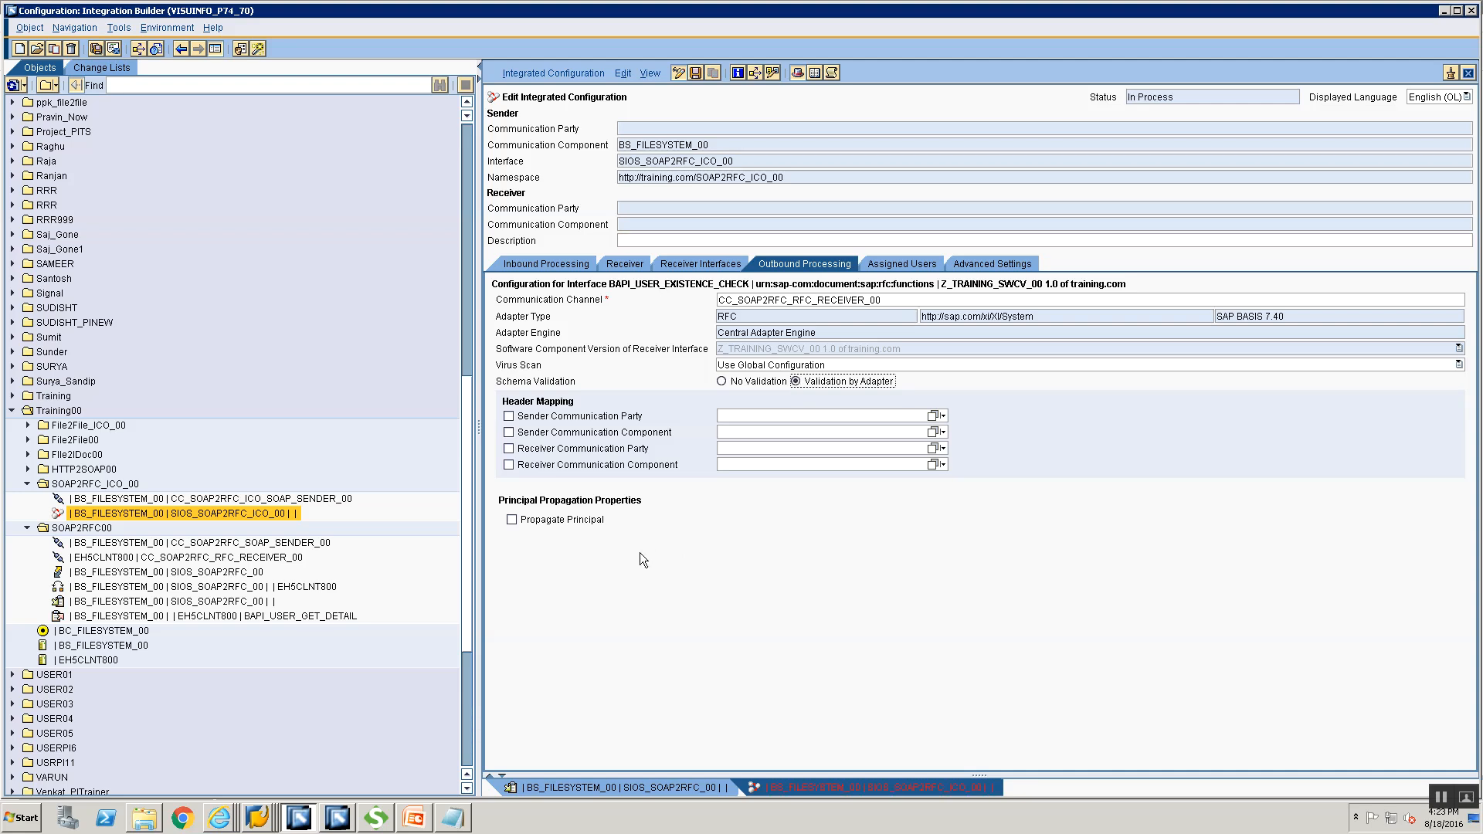
click(556, 71)
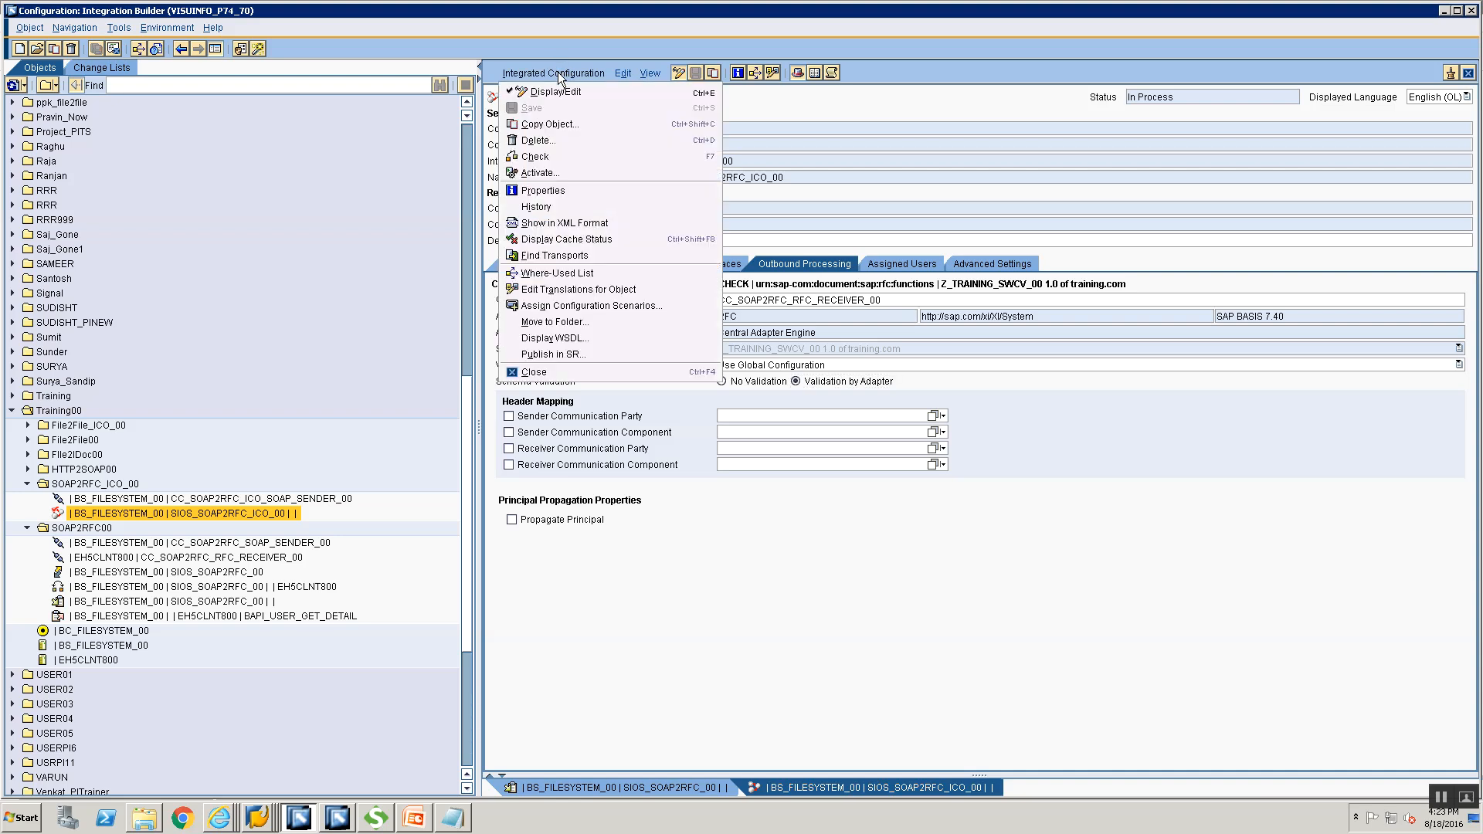
click(595, 173)
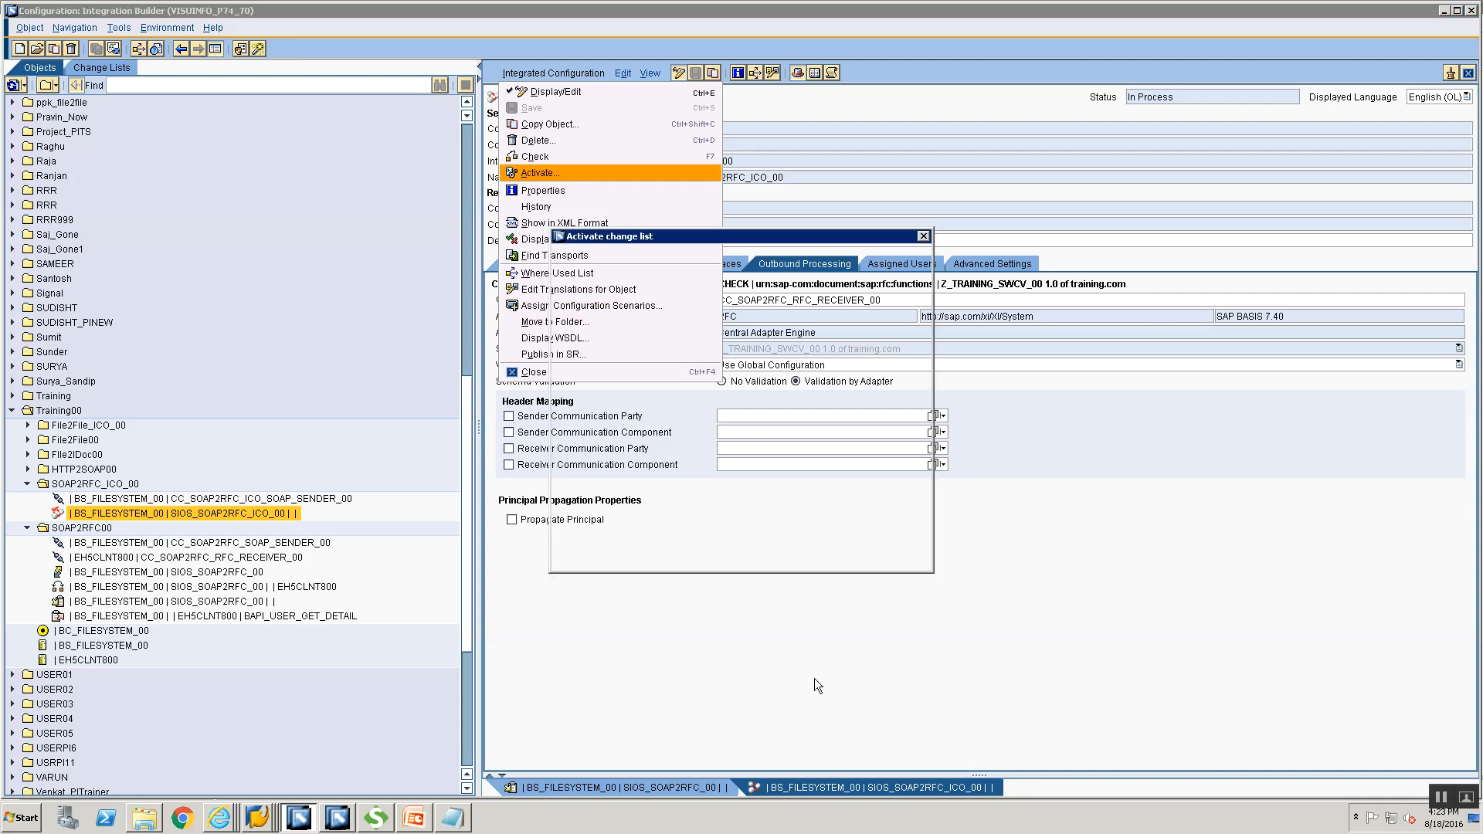
click(587, 563)
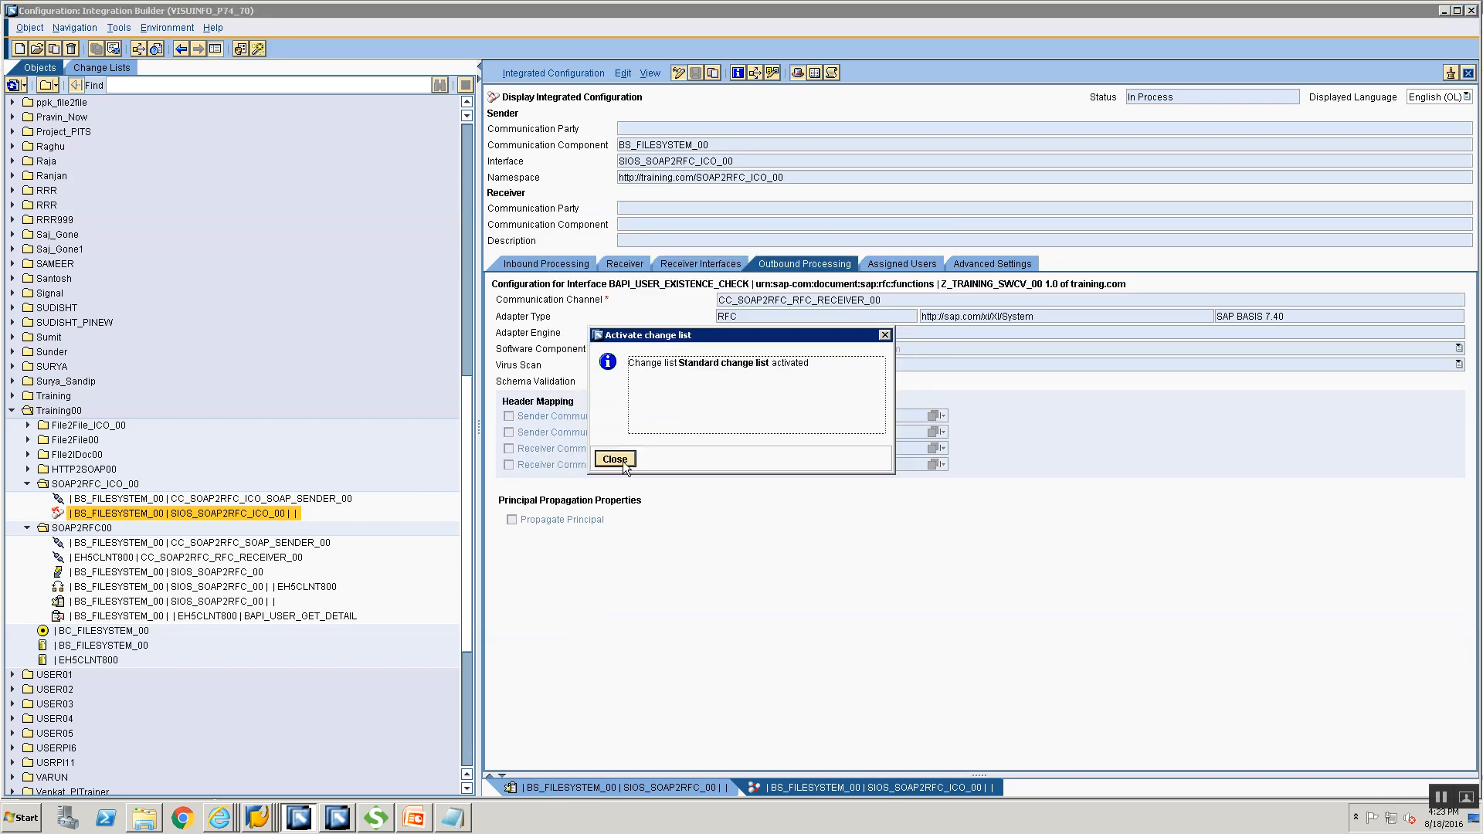
click(624, 461)
Step: Resubmit the BAPI_USER_EXISTENCE_CHECK request in SoapUI and read the exception text in the SOAP fault
key(alt+Tab)
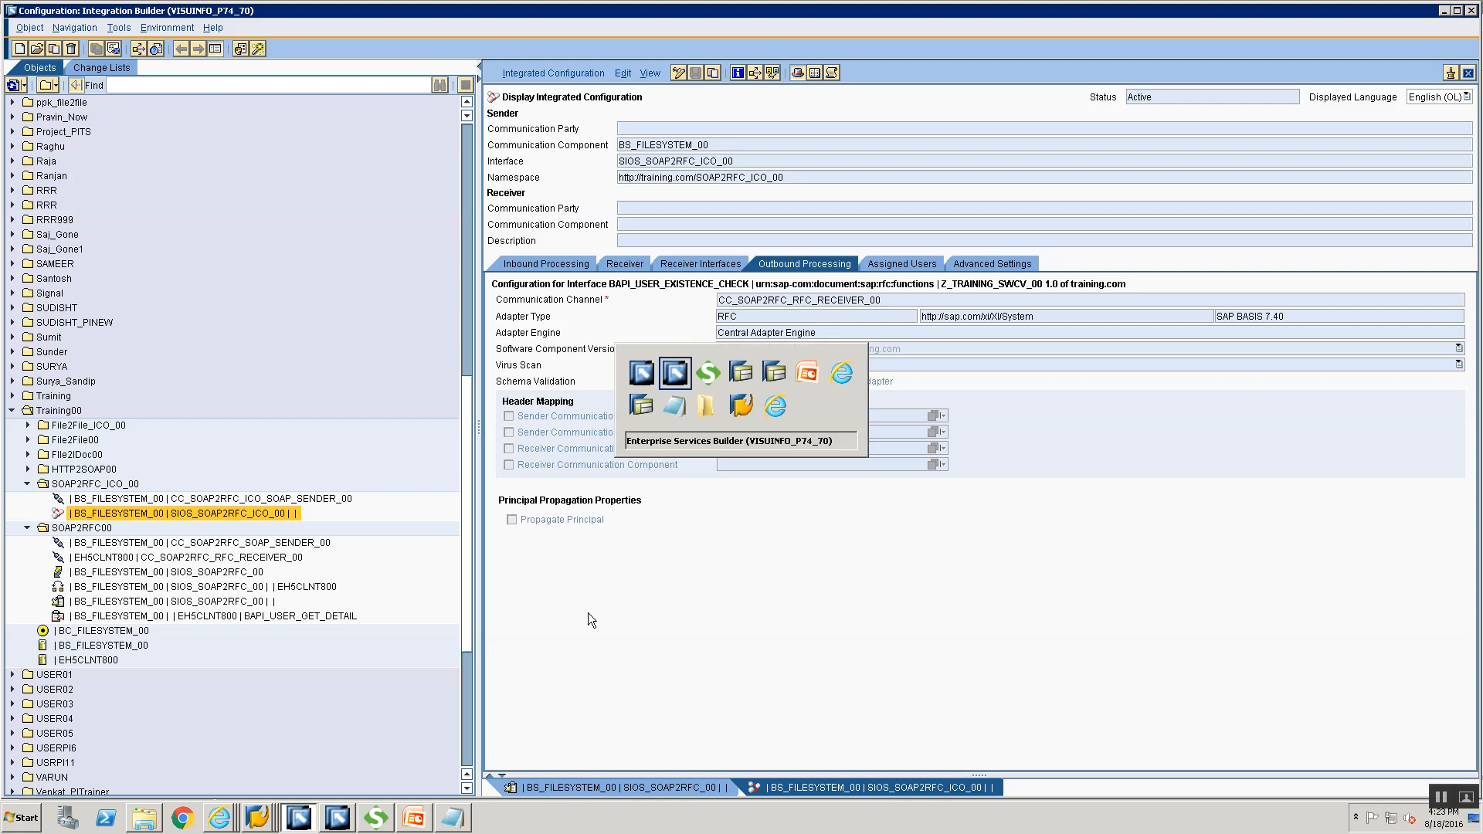
key(alt+Tab)
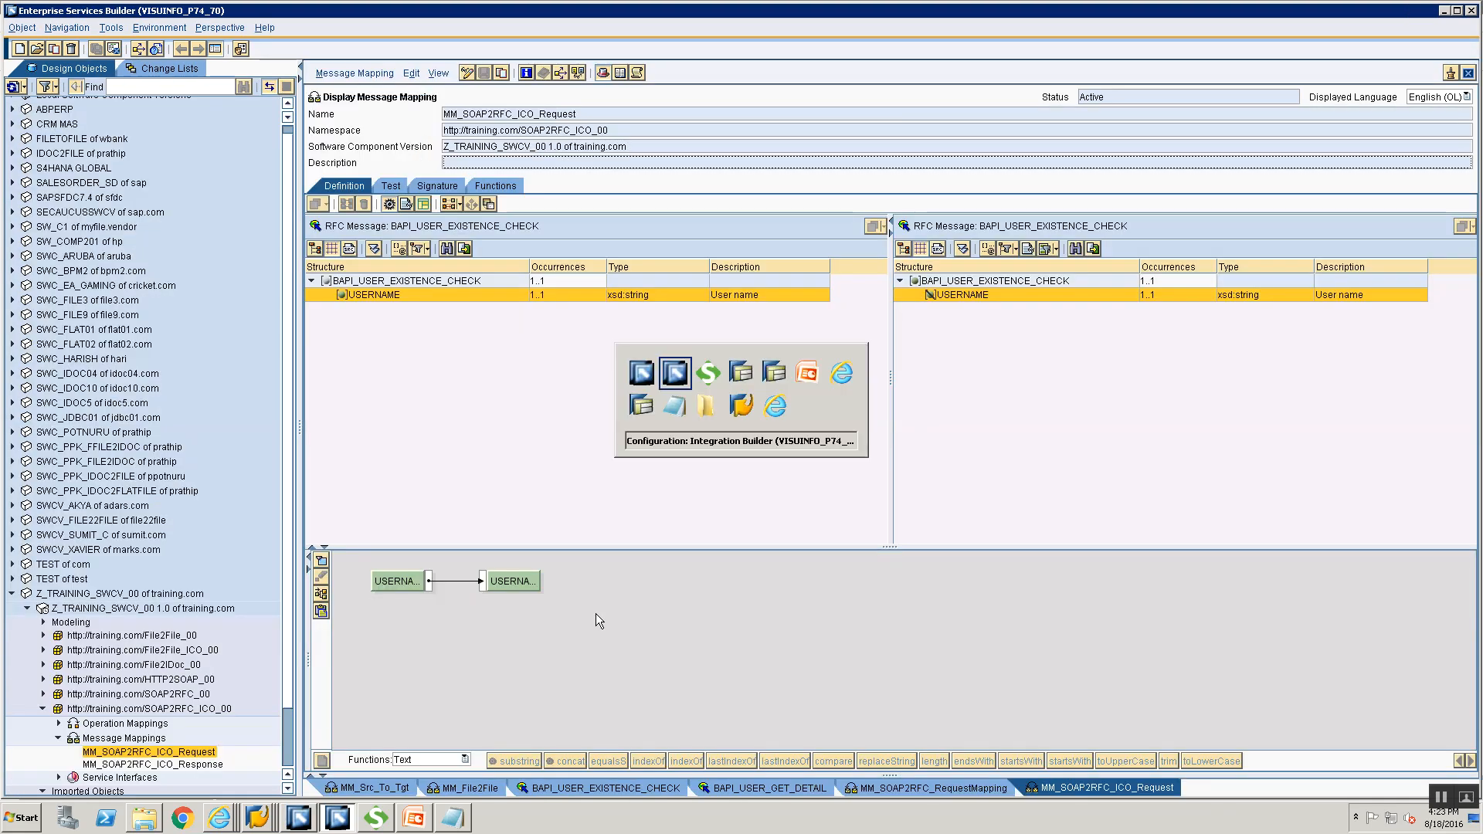
key(alt+Tab)
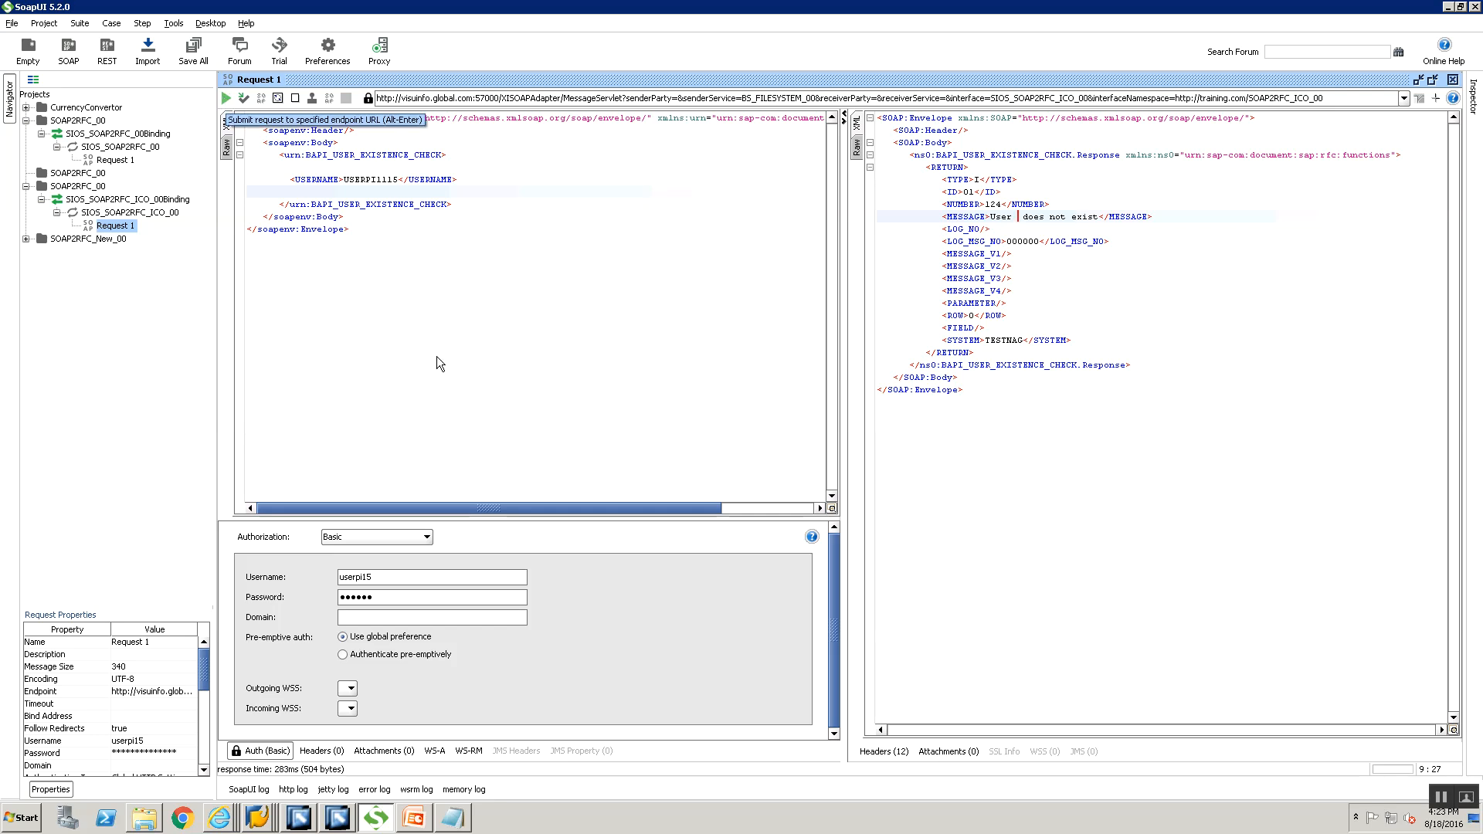
key(alt+Return)
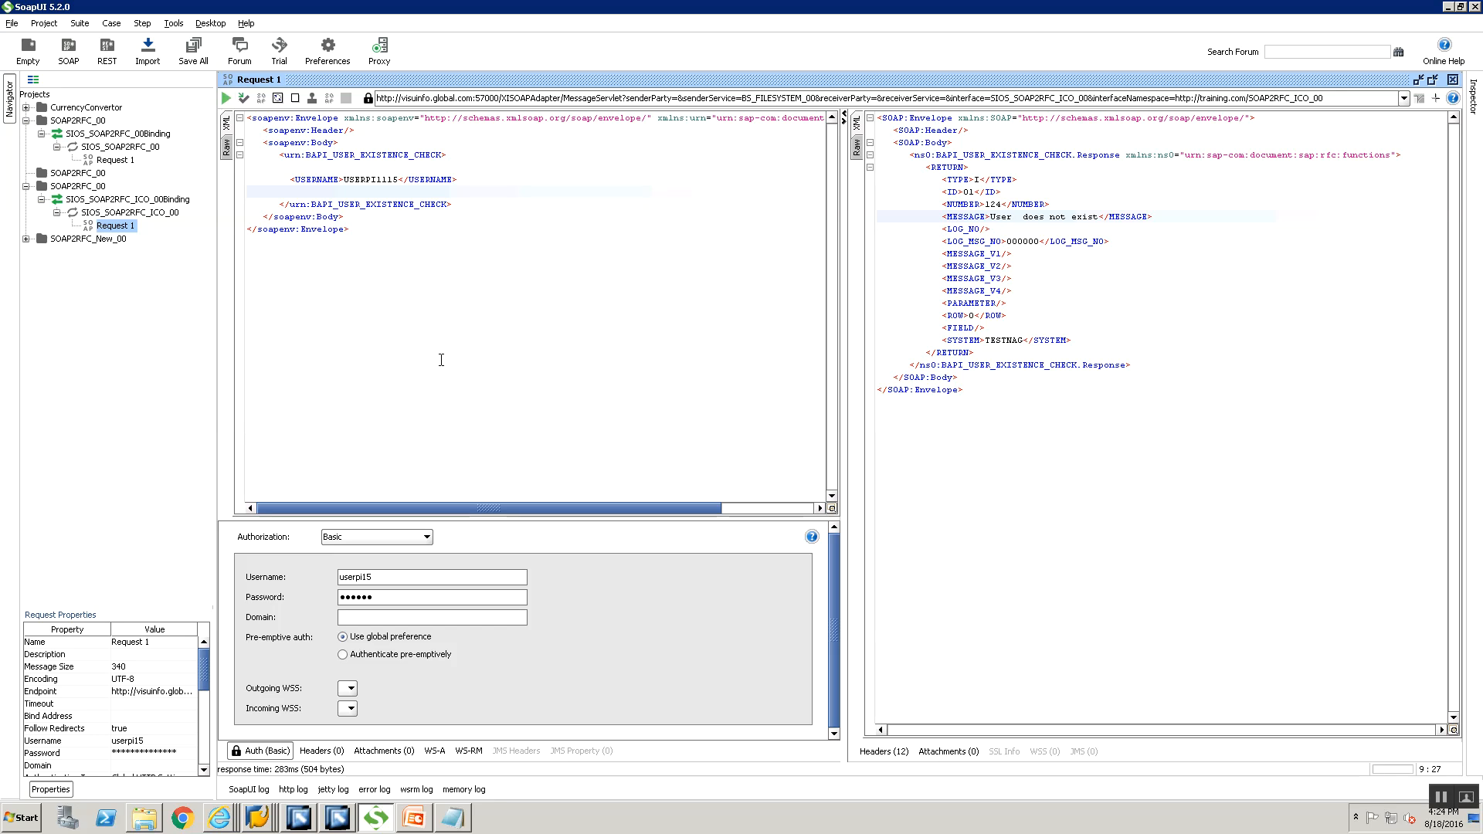
click(1257, 730)
click(1257, 729)
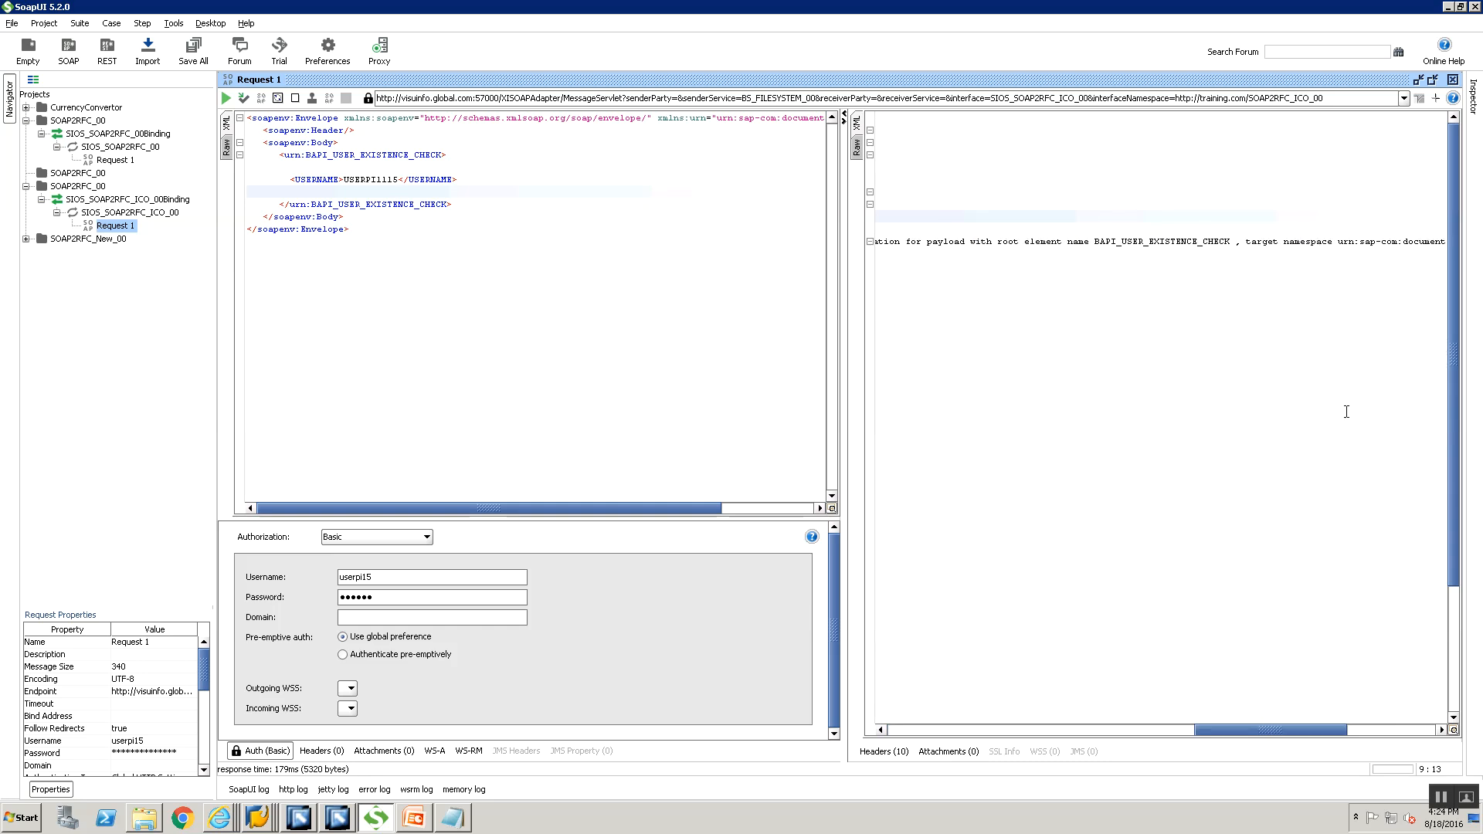
click(1158, 729)
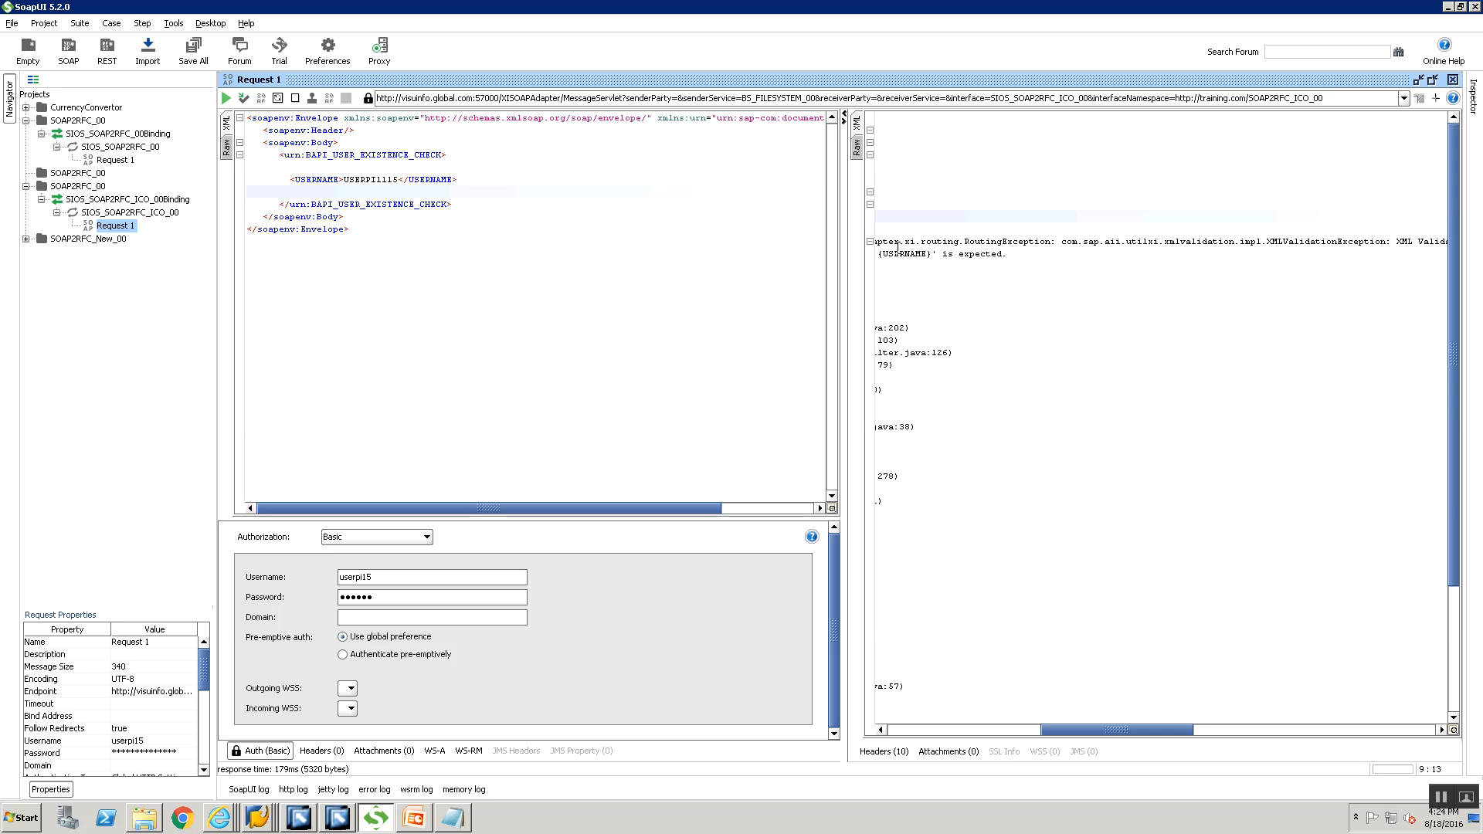
Step: In the Enterprise Services Builder, edit the MM_SOAP2RFC_ICO_Request mapping and enable the target USERNAME field
key(alt+Tab)
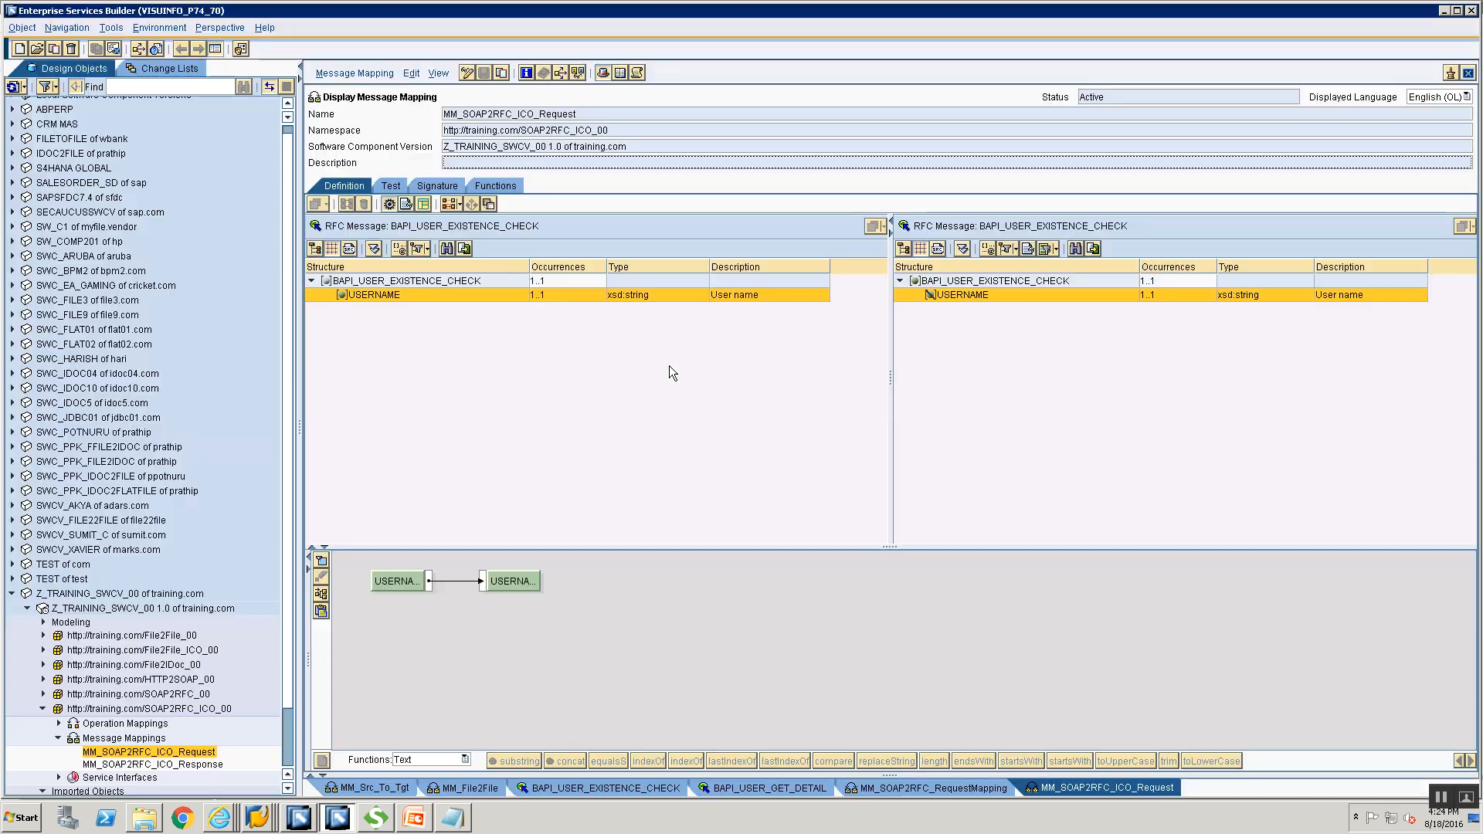
right_click(948, 293)
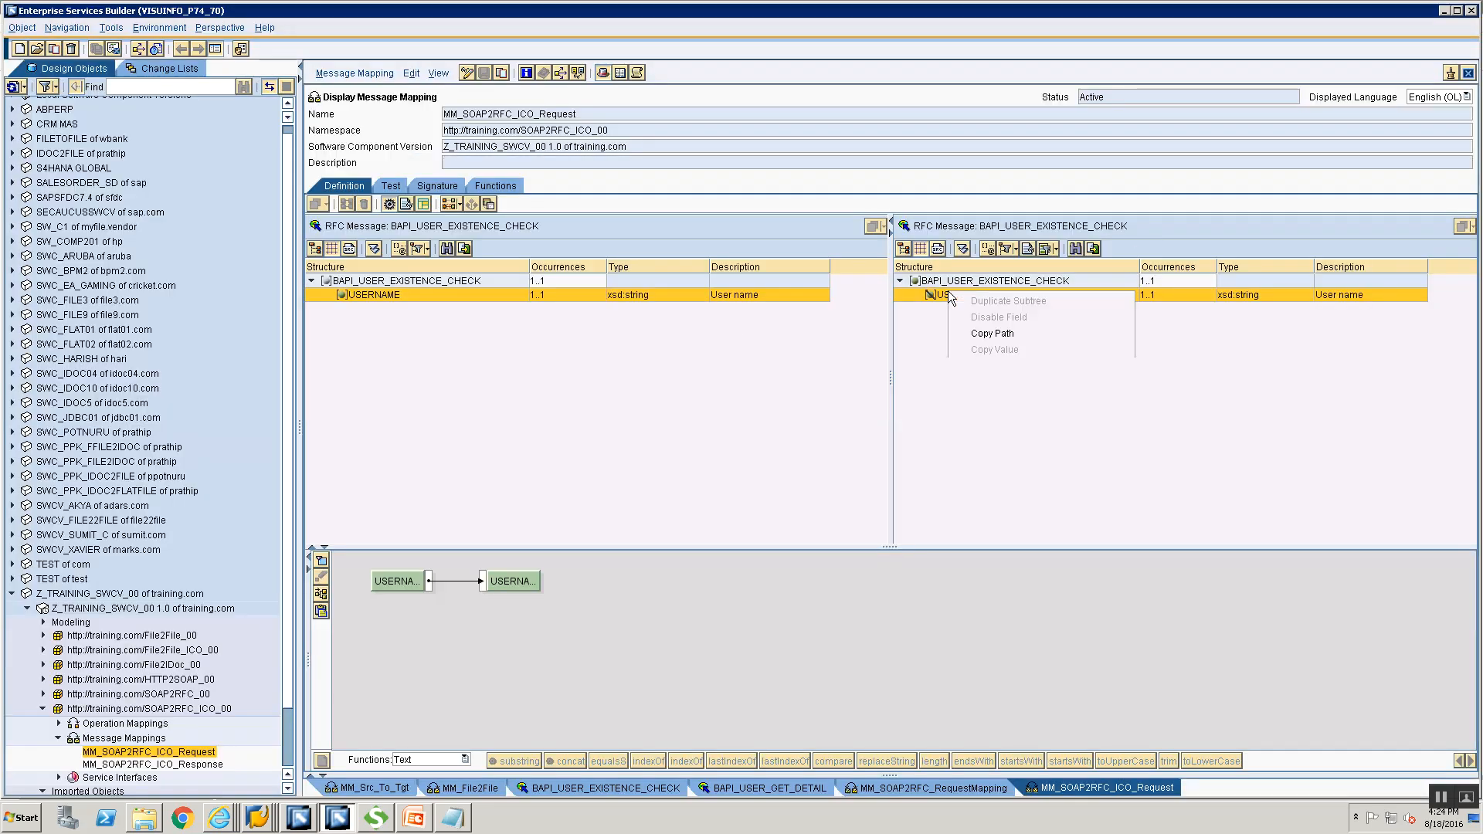
click(482, 73)
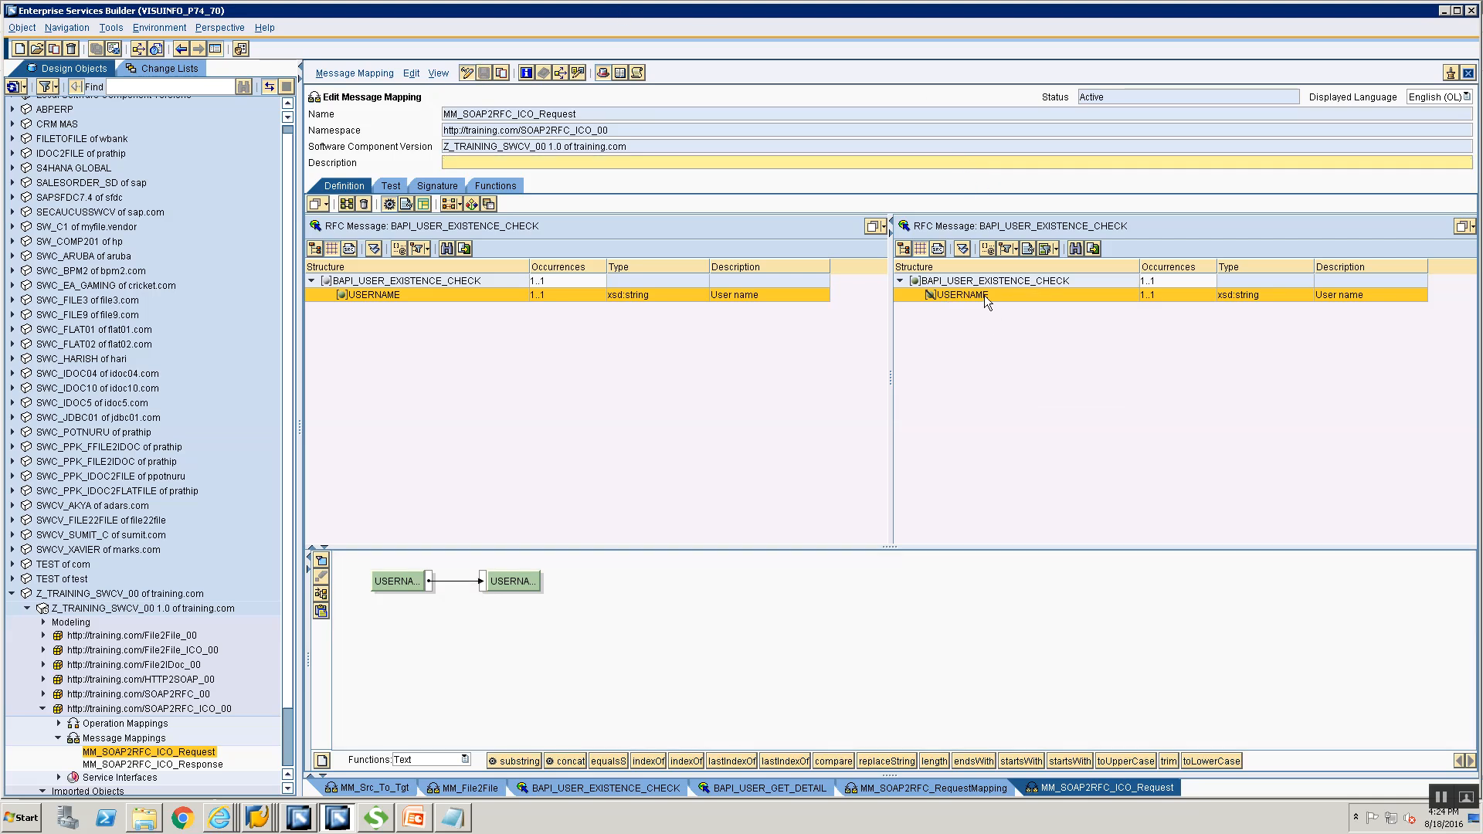
right_click(984, 295)
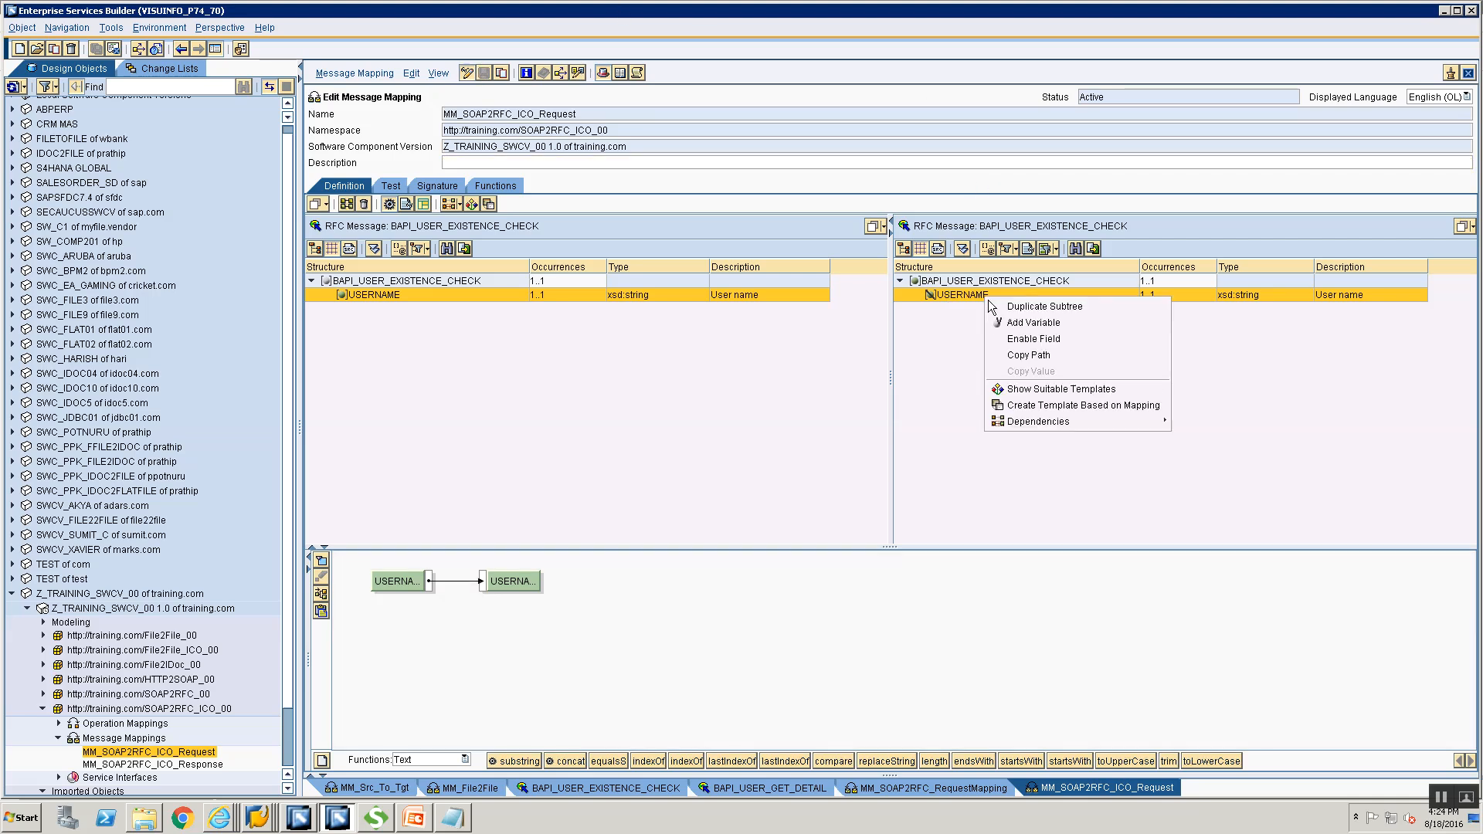
click(1012, 340)
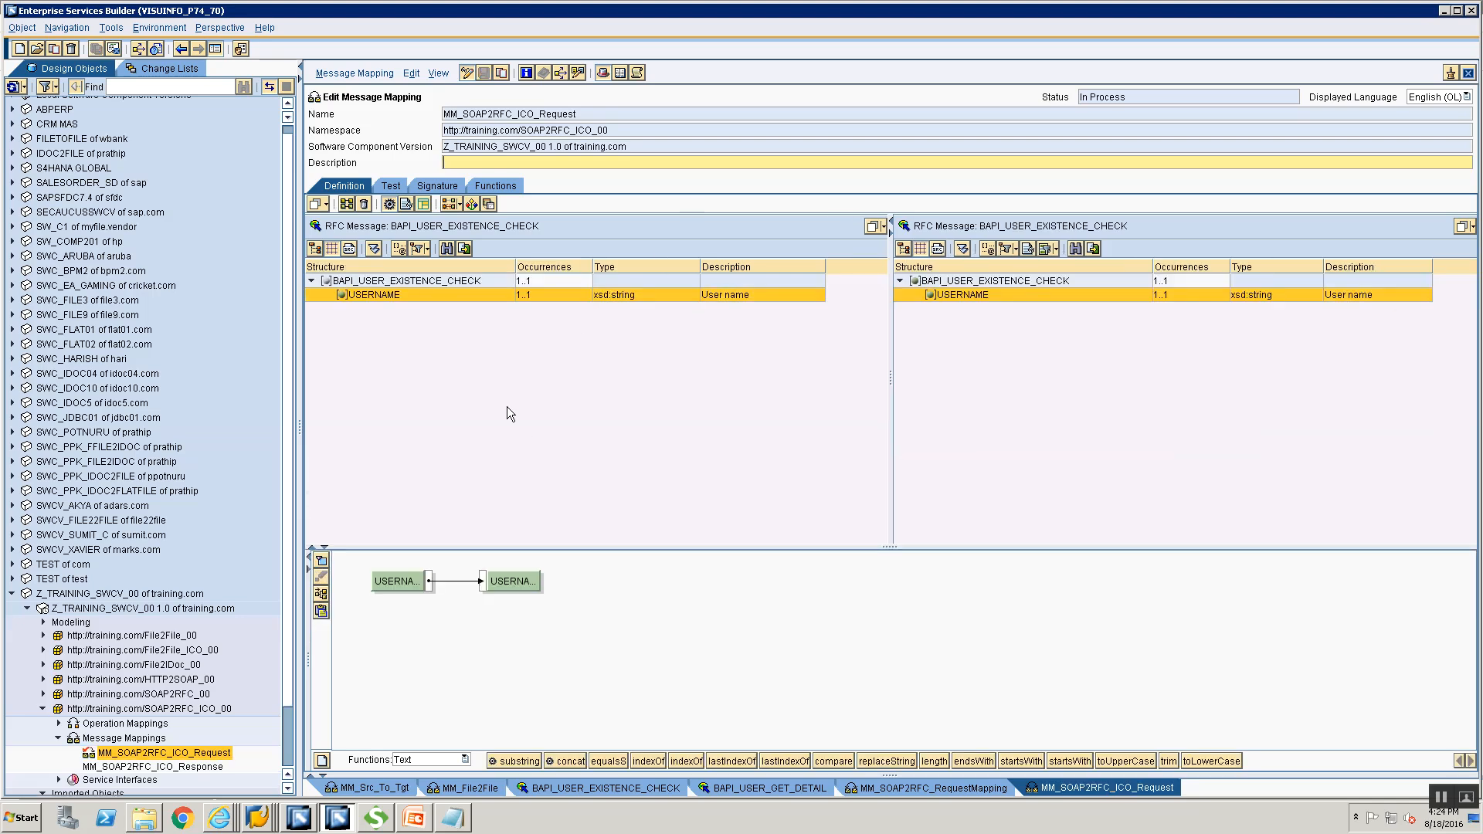
Step: Open the MM_SOAP2RFC_ICO_Response message mapping and activate the changed MM_SOAP2RFC_ICO_Request mapping with the standard change list
click(58, 724)
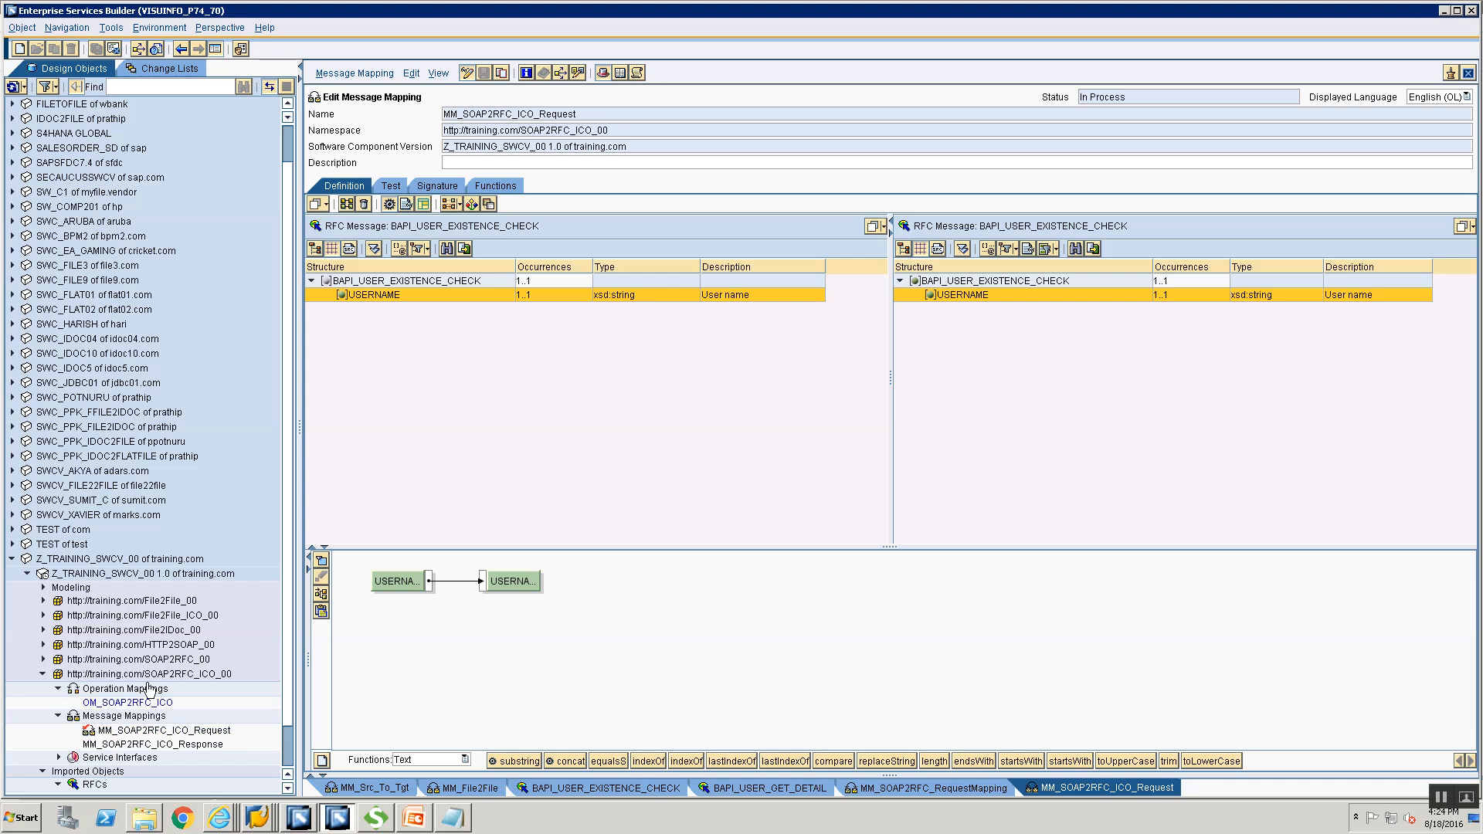
double_click(186, 745)
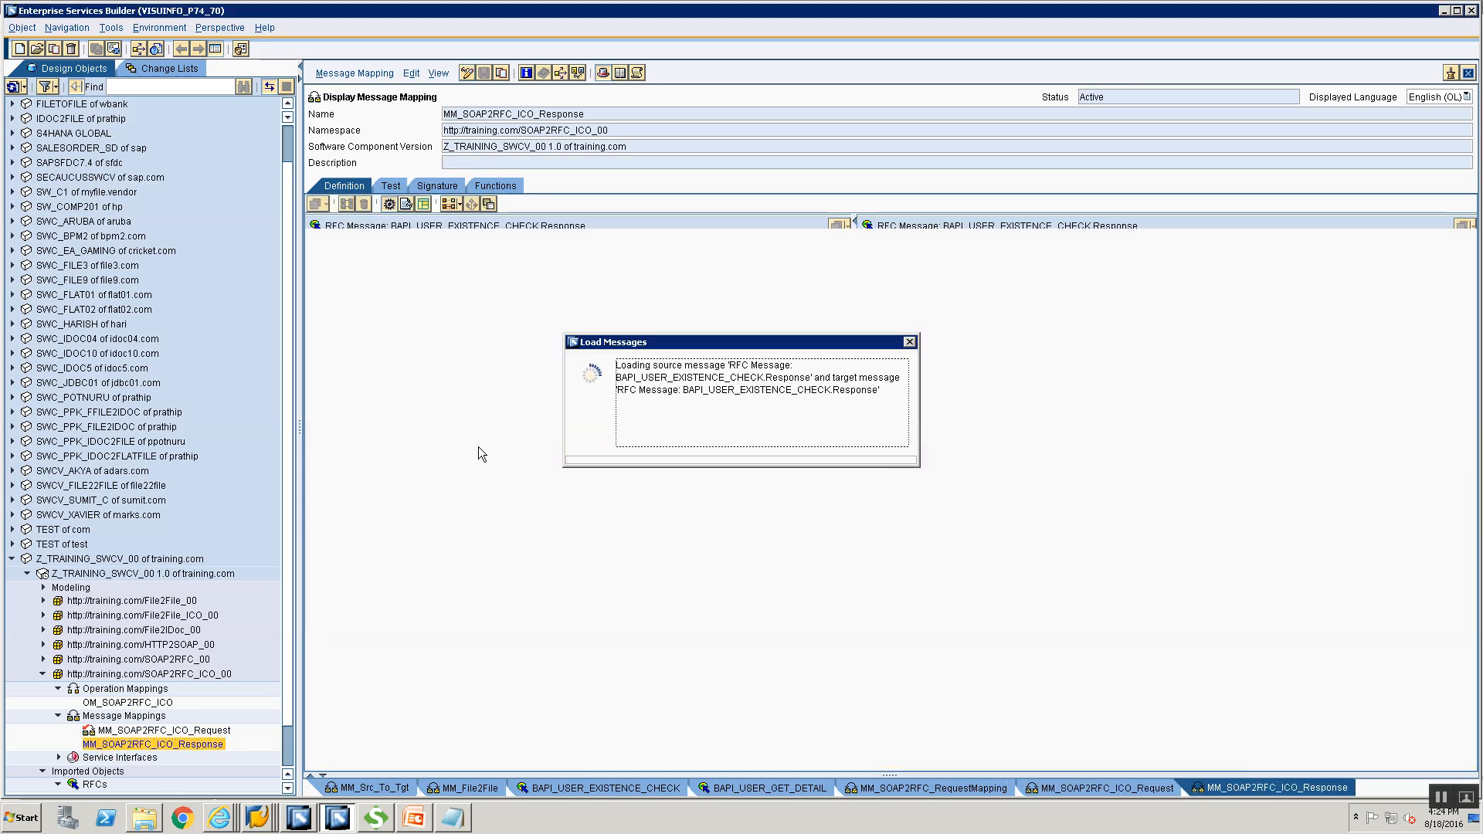
right_click(147, 732)
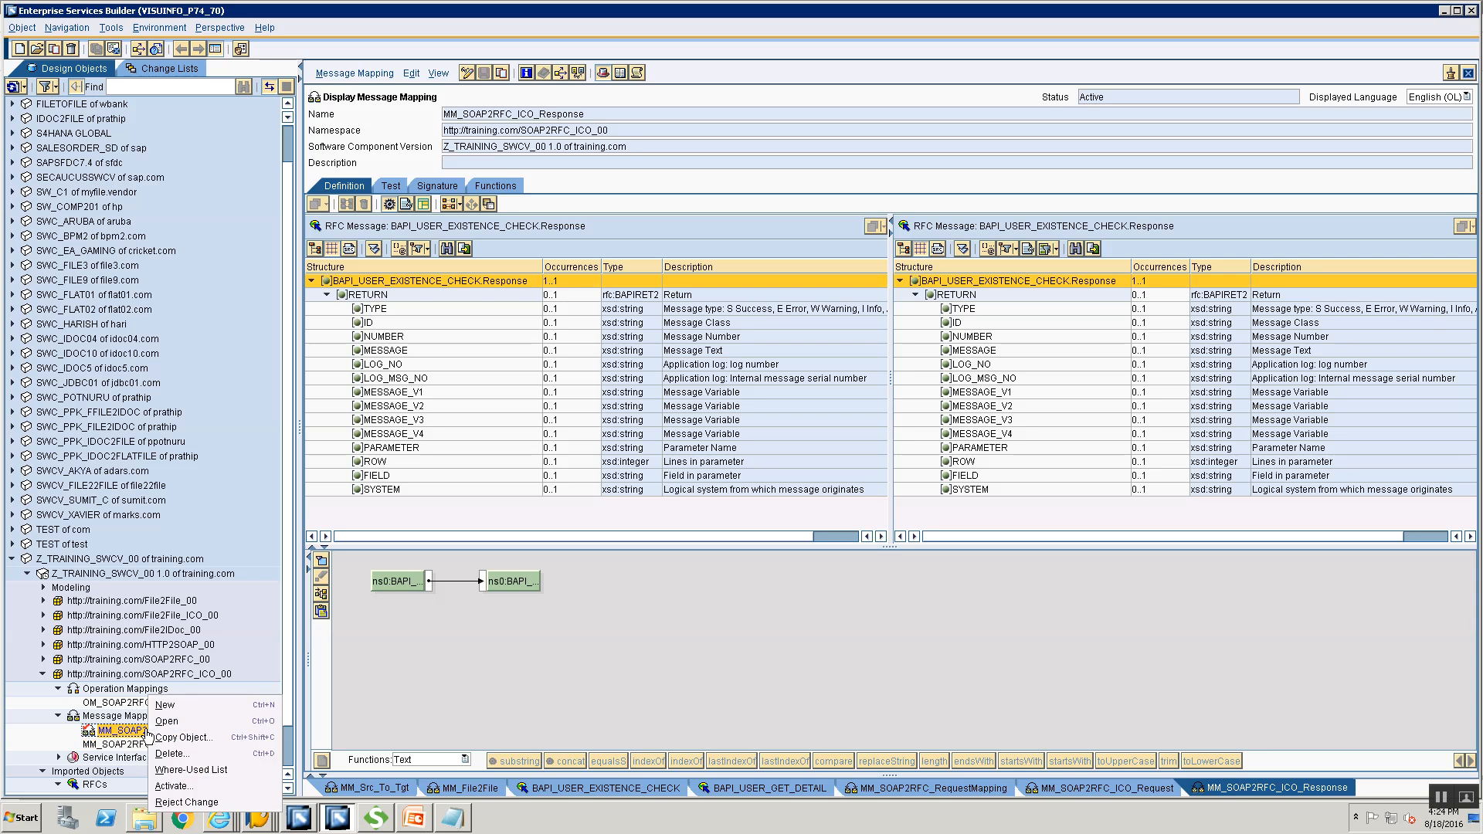
click(170, 787)
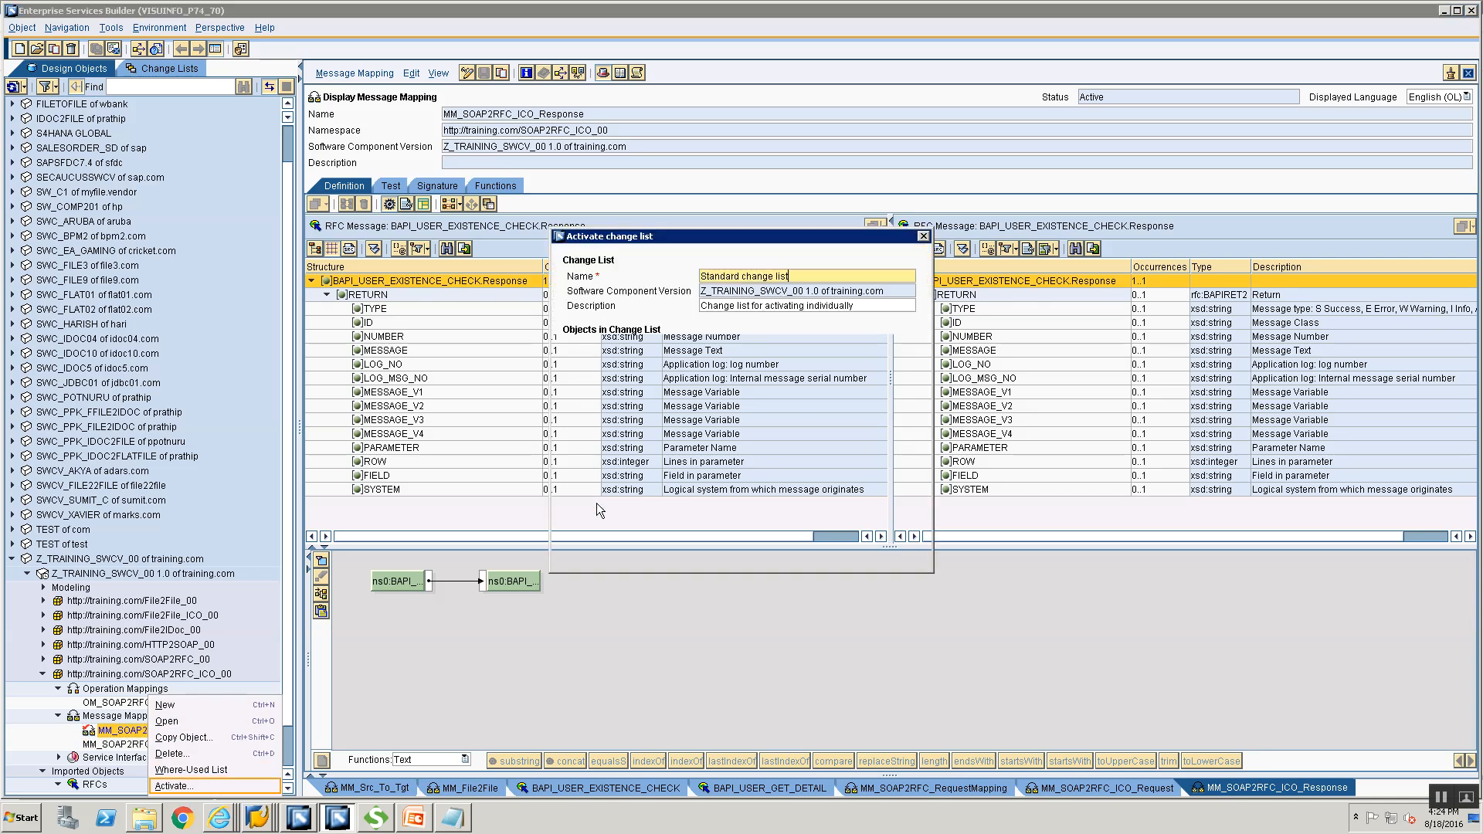
click(581, 562)
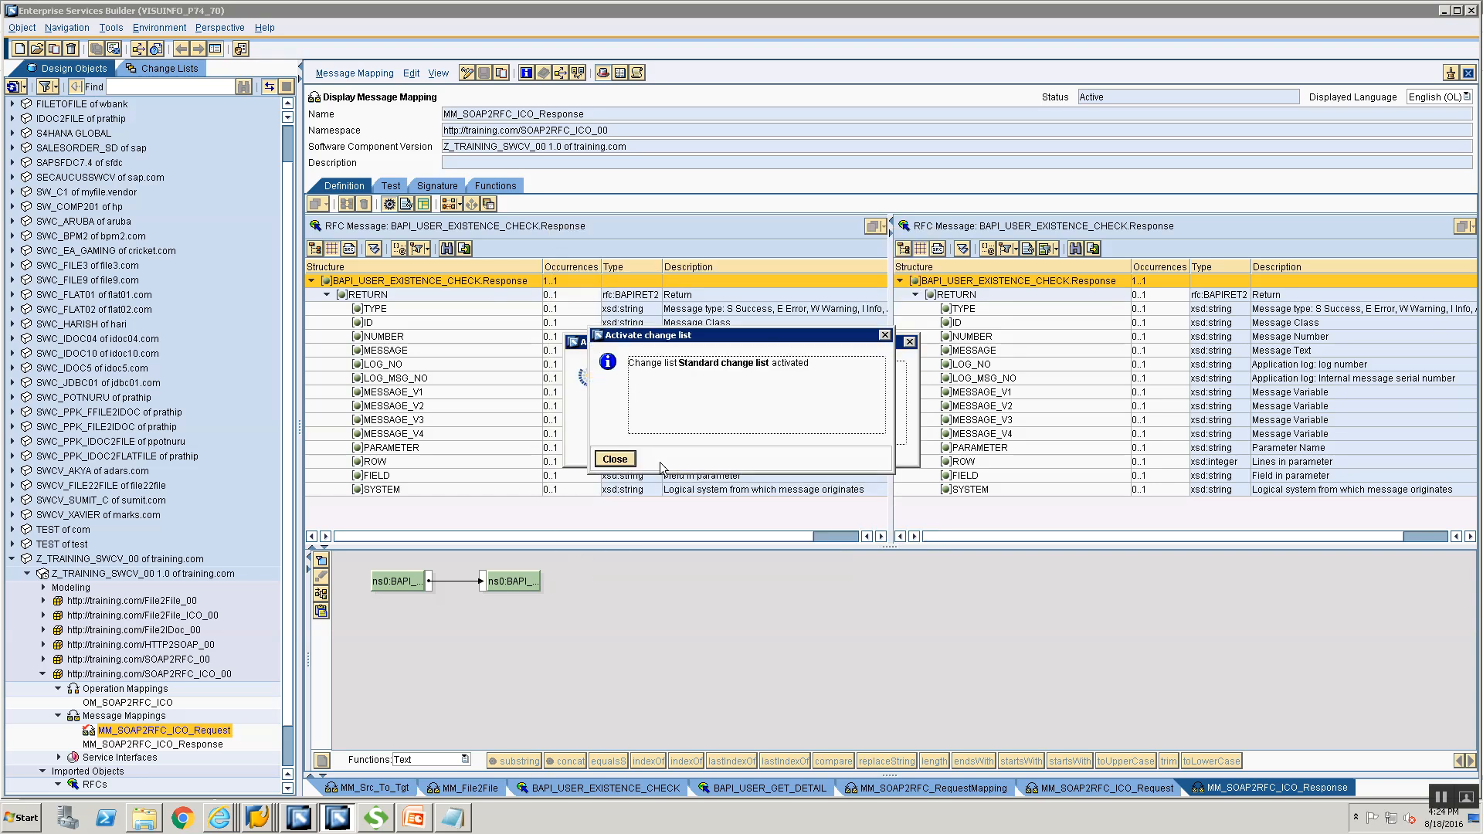
click(614, 458)
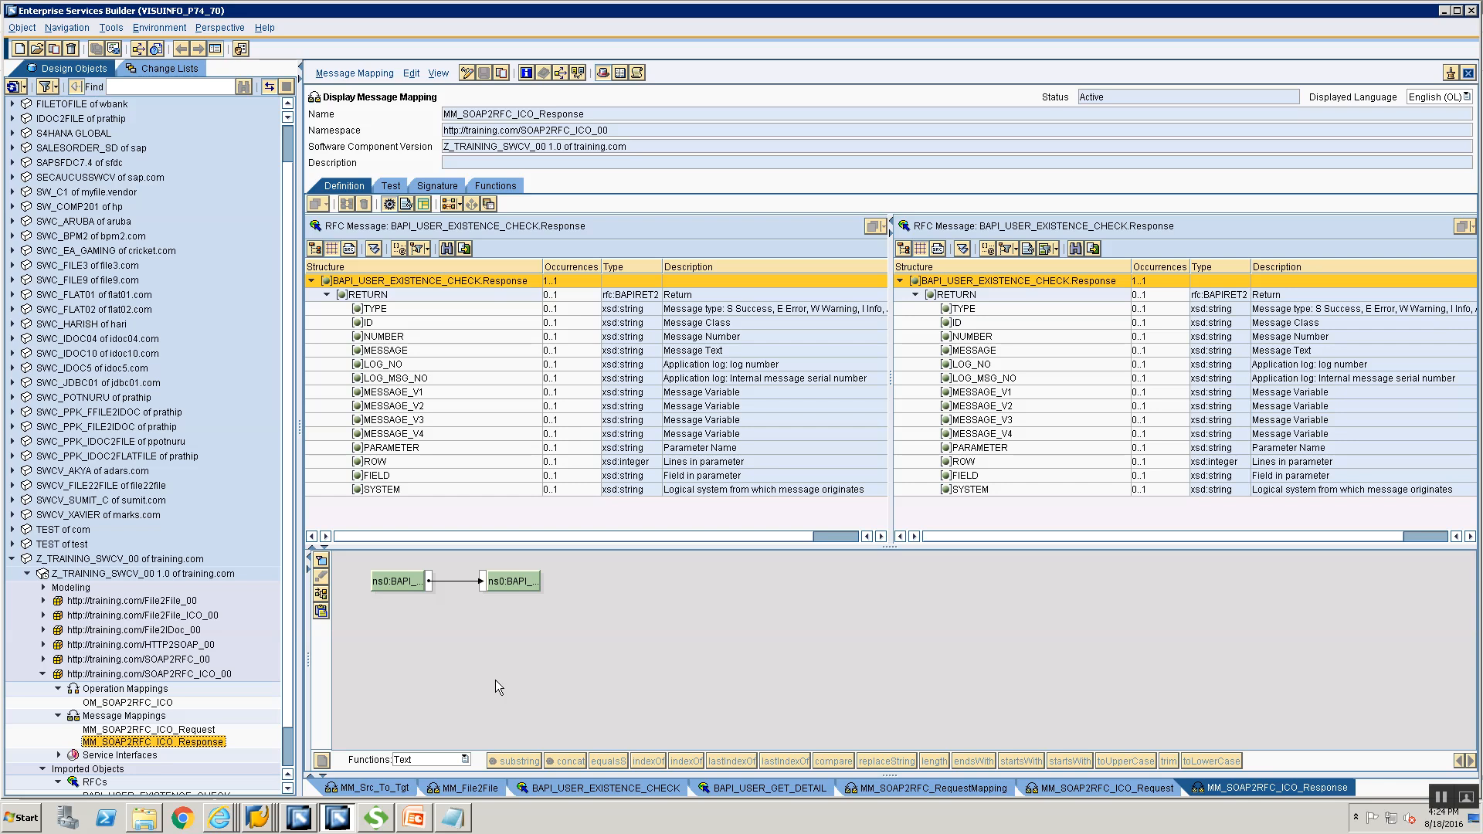
Step: Submit the request again in SoapUI, and select the source RETURN node in the MM_SOAP2RFC_ICO_Response mapping in the Enterprise Services Builder
key(alt+Tab)
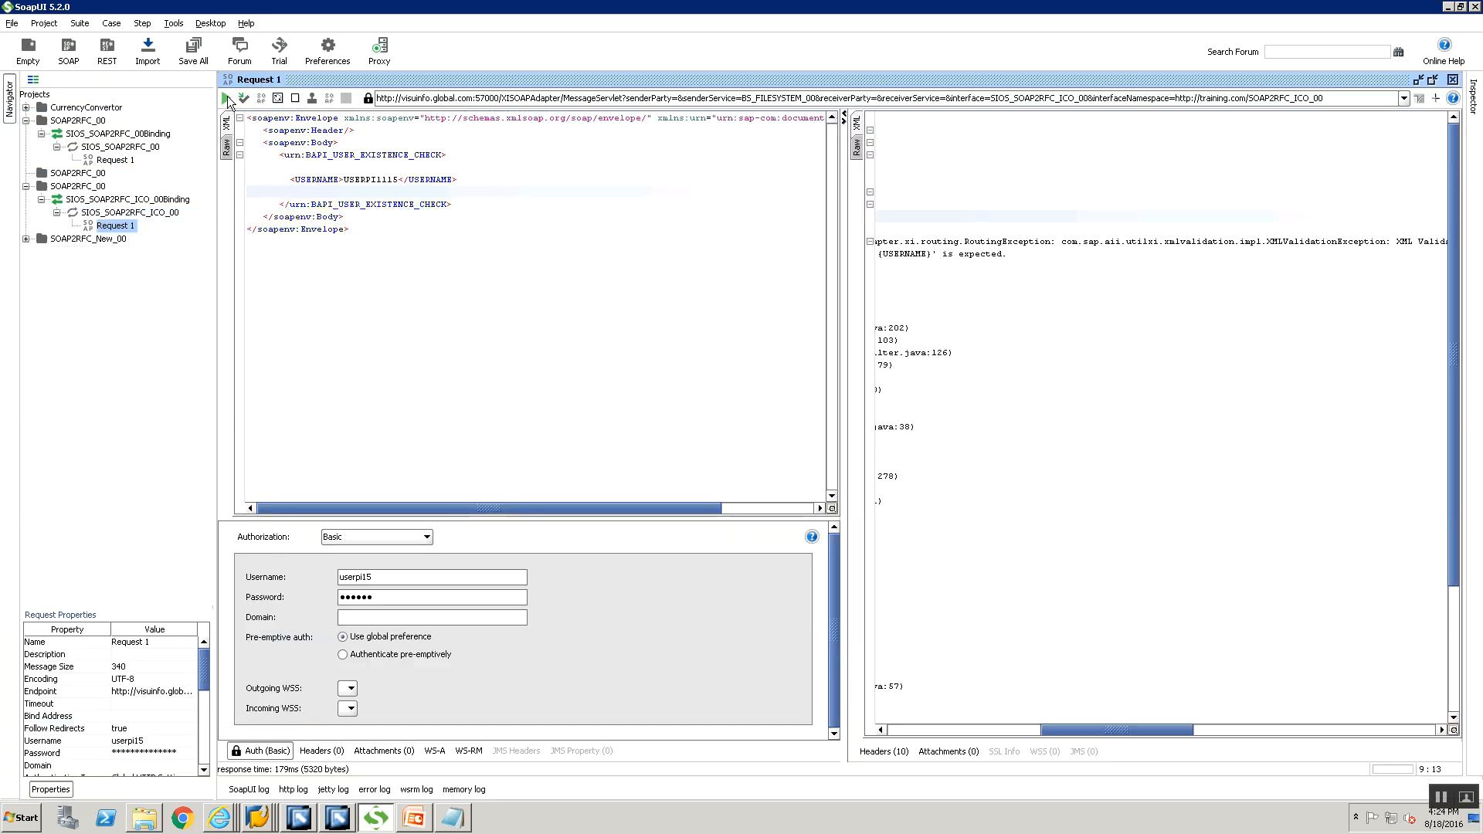
click(227, 98)
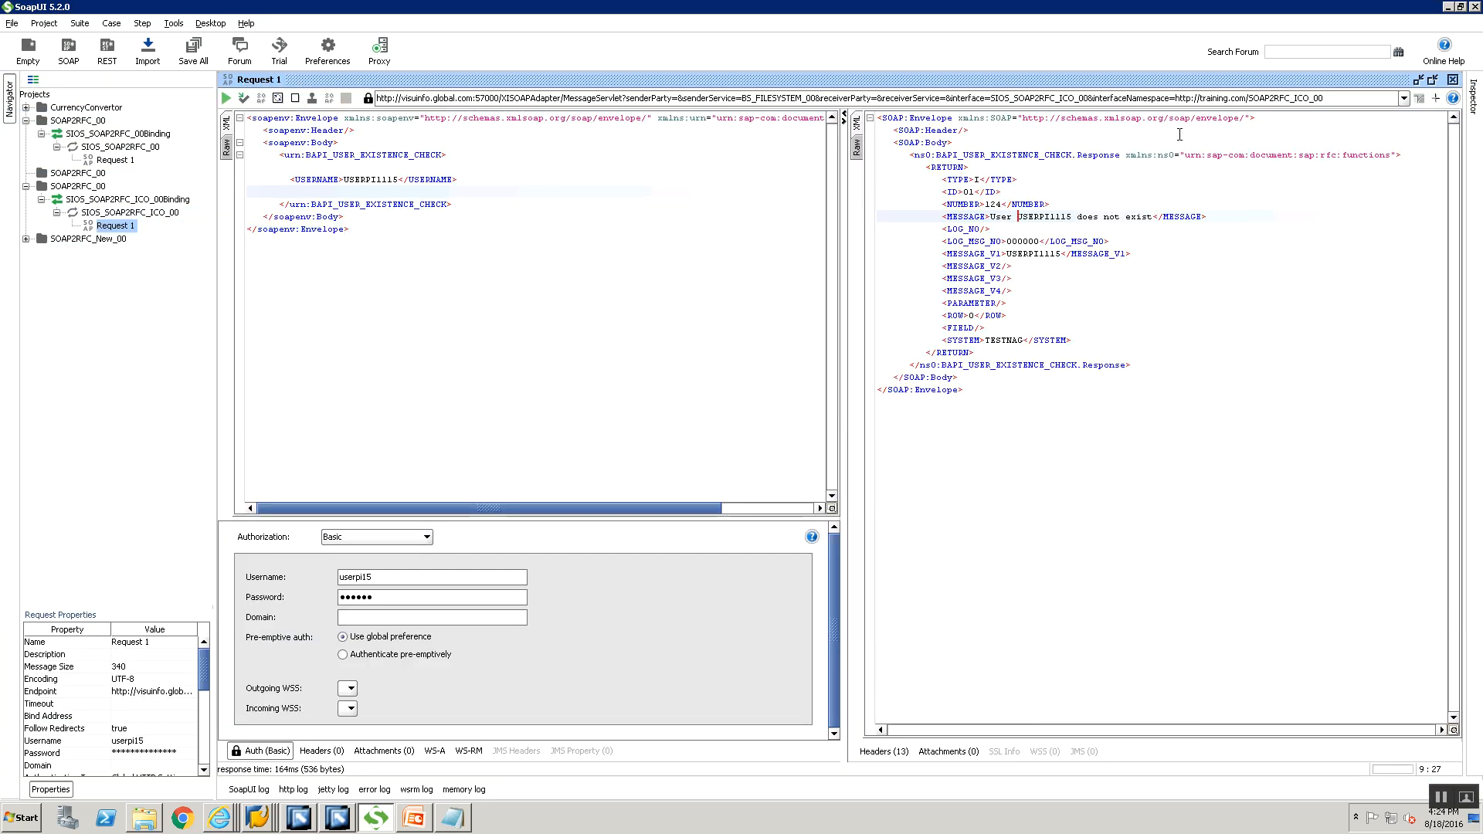
key(alt+Tab)
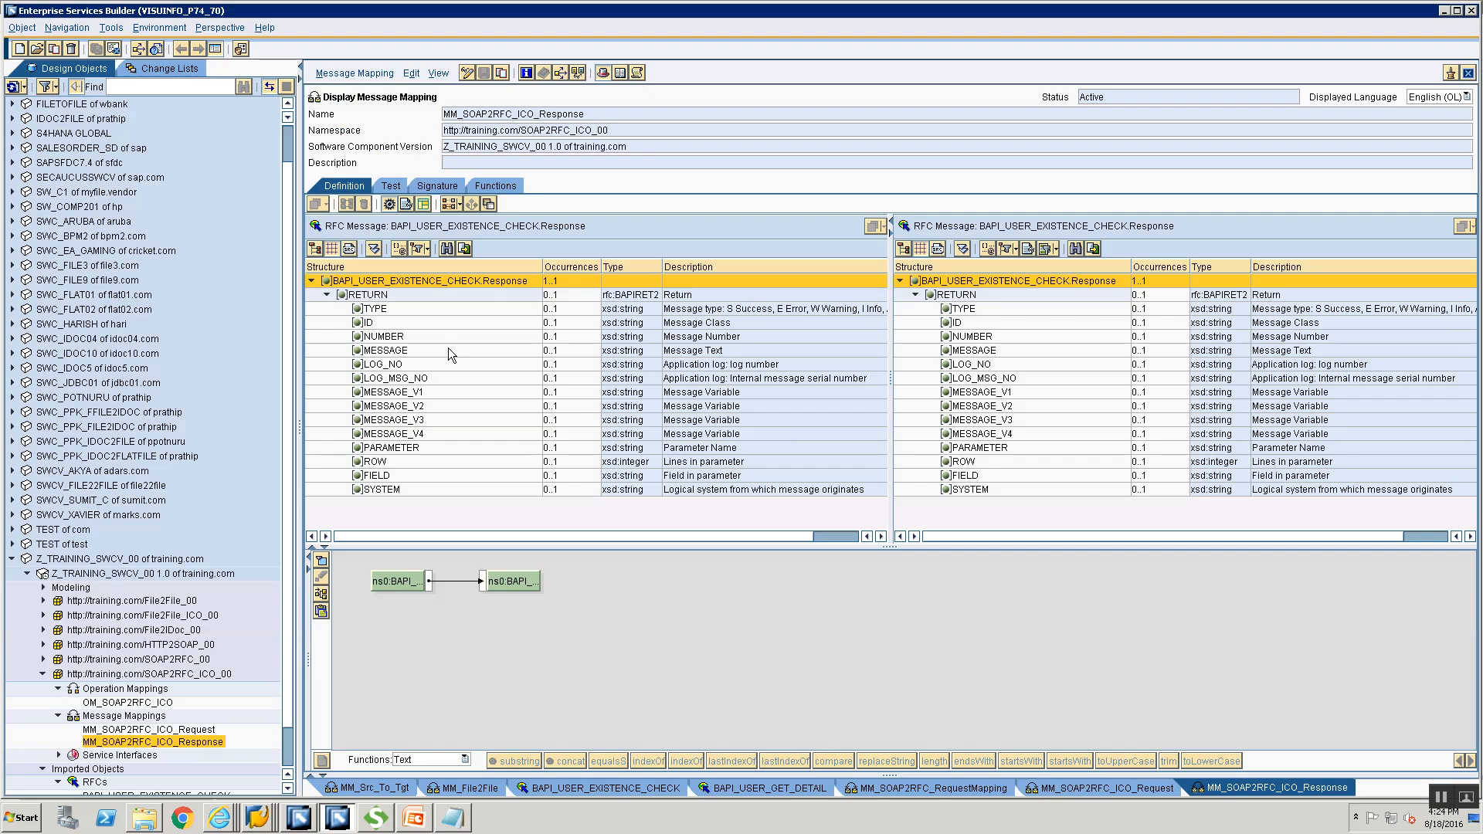
click(405, 298)
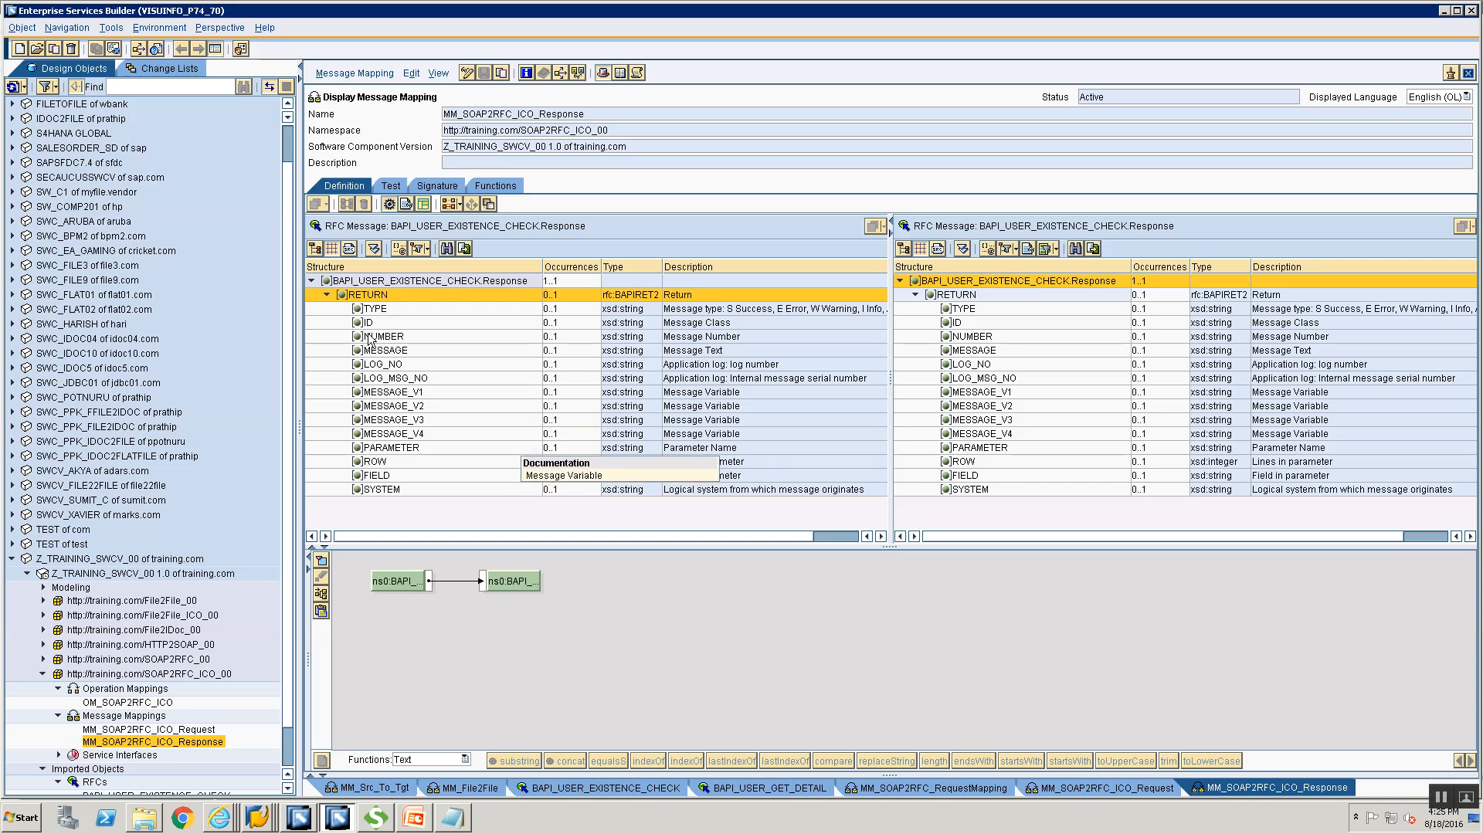
Step: In the Configuration Integration Builder, review the inbound and outbound processing settings of the SIOS_SOAP2RFC_ICO_00 integrated configuration, including schema validation
click(467, 73)
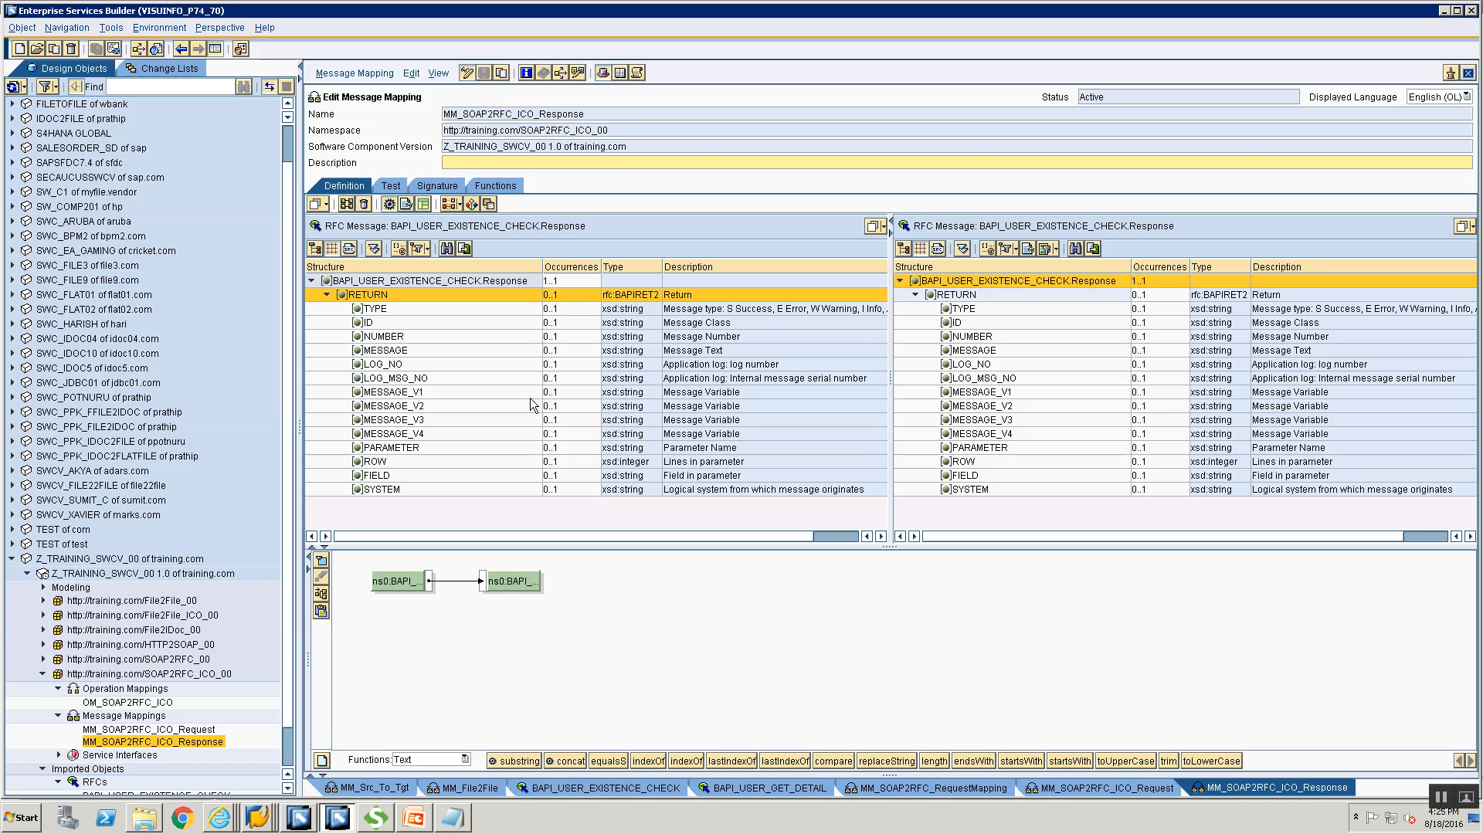
key(alt+Tab)
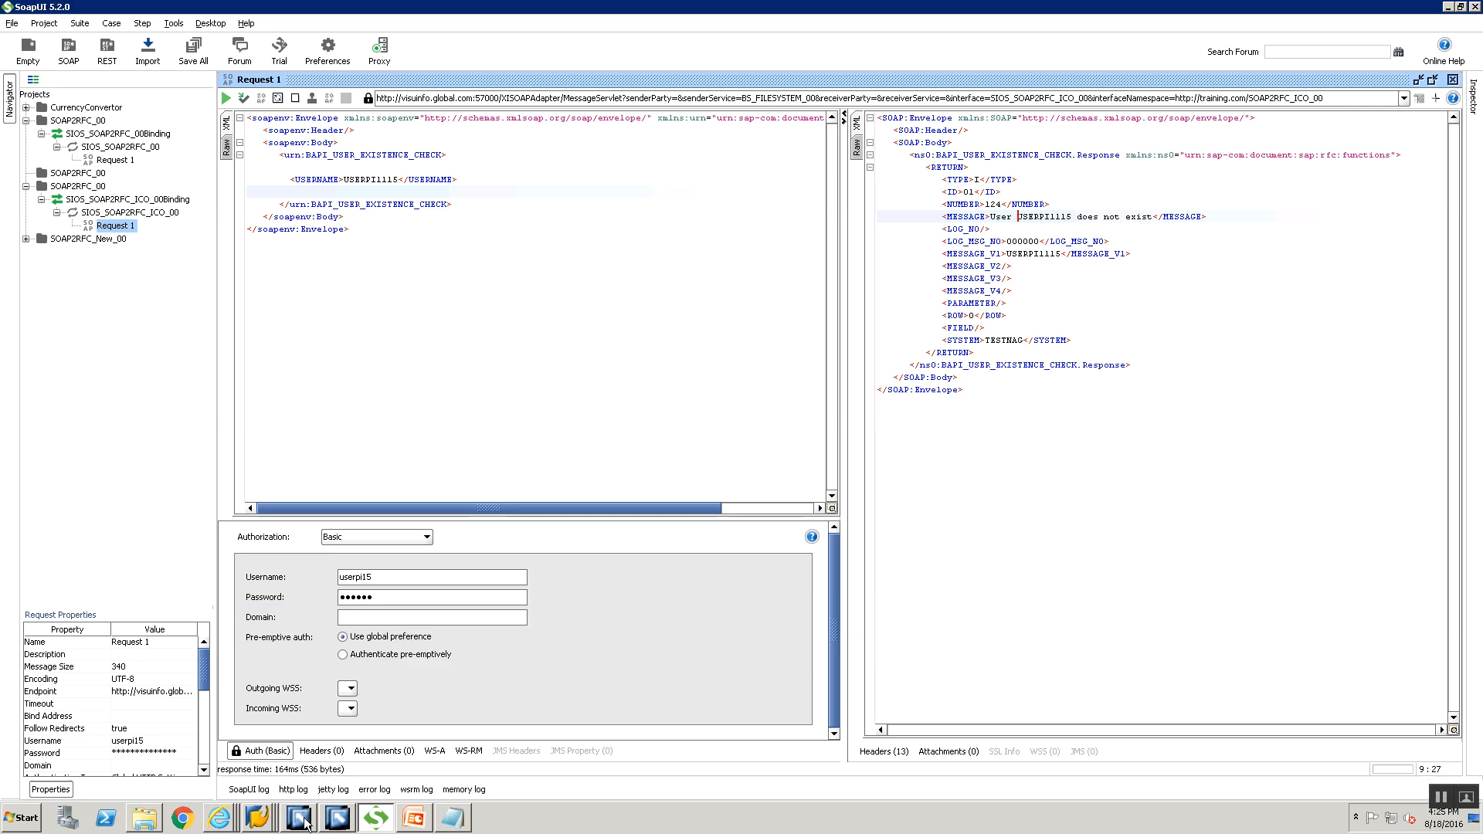
key(alt+Tab)
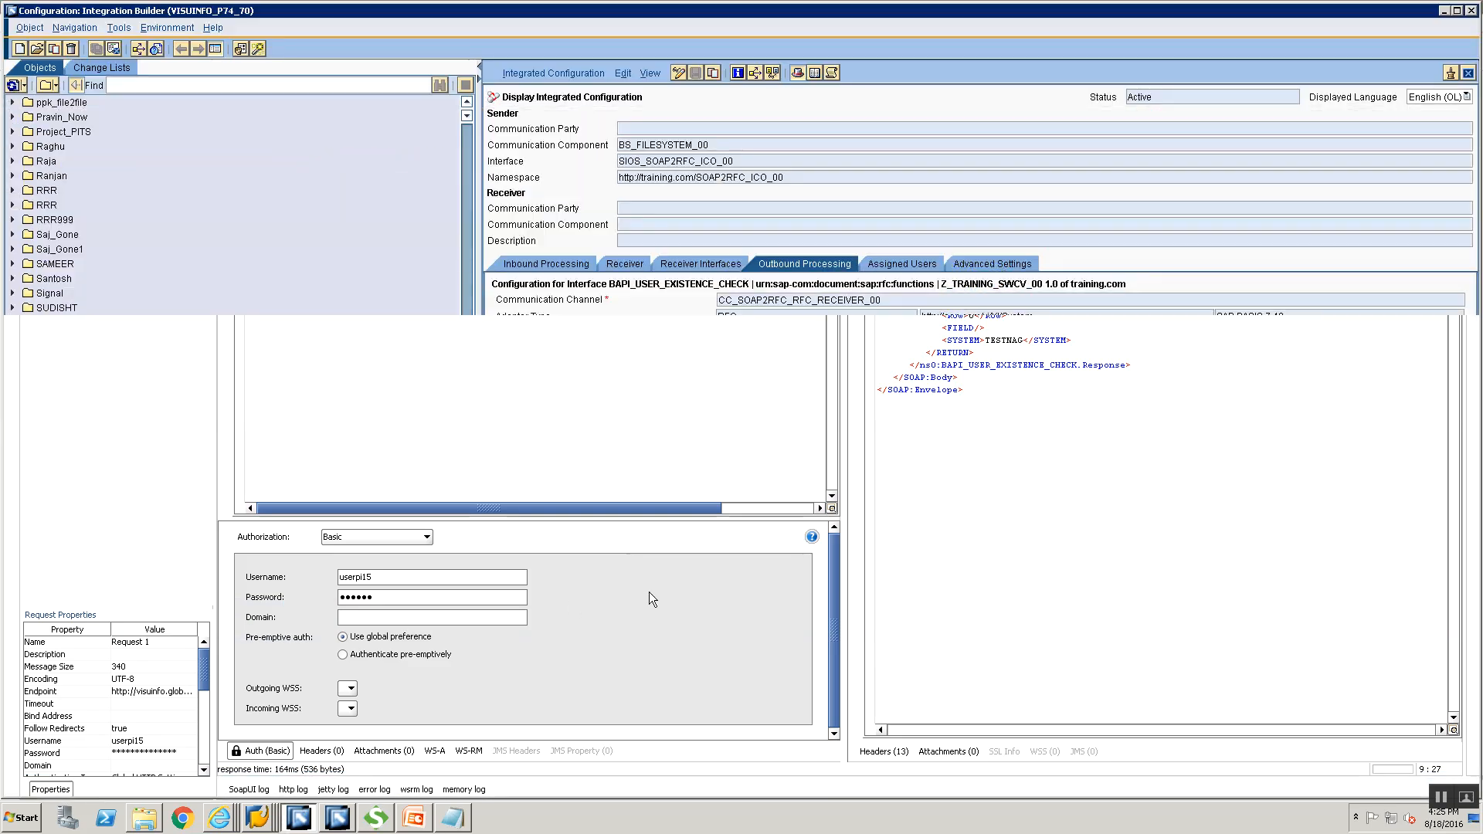
click(549, 264)
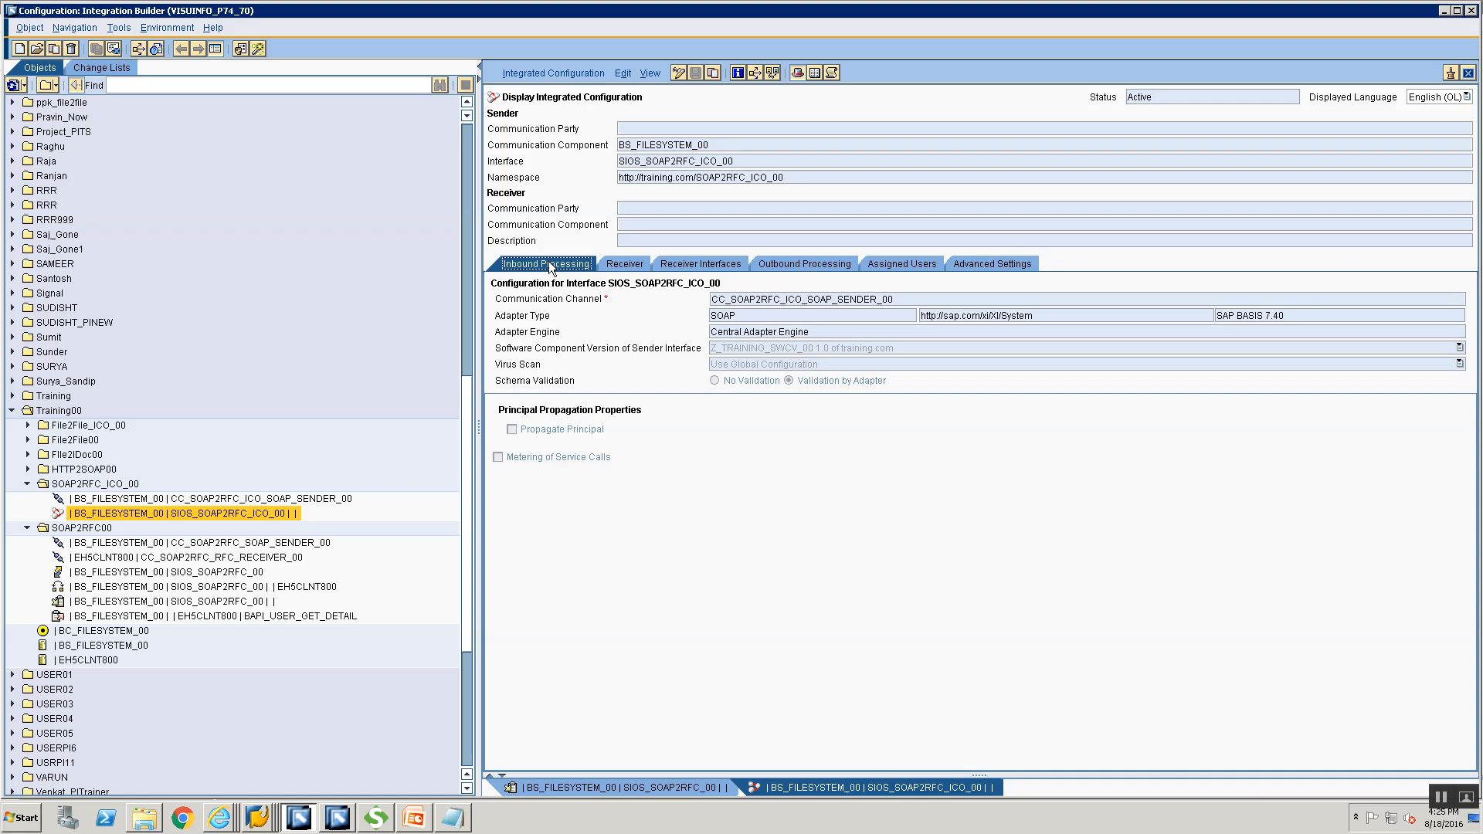
click(785, 266)
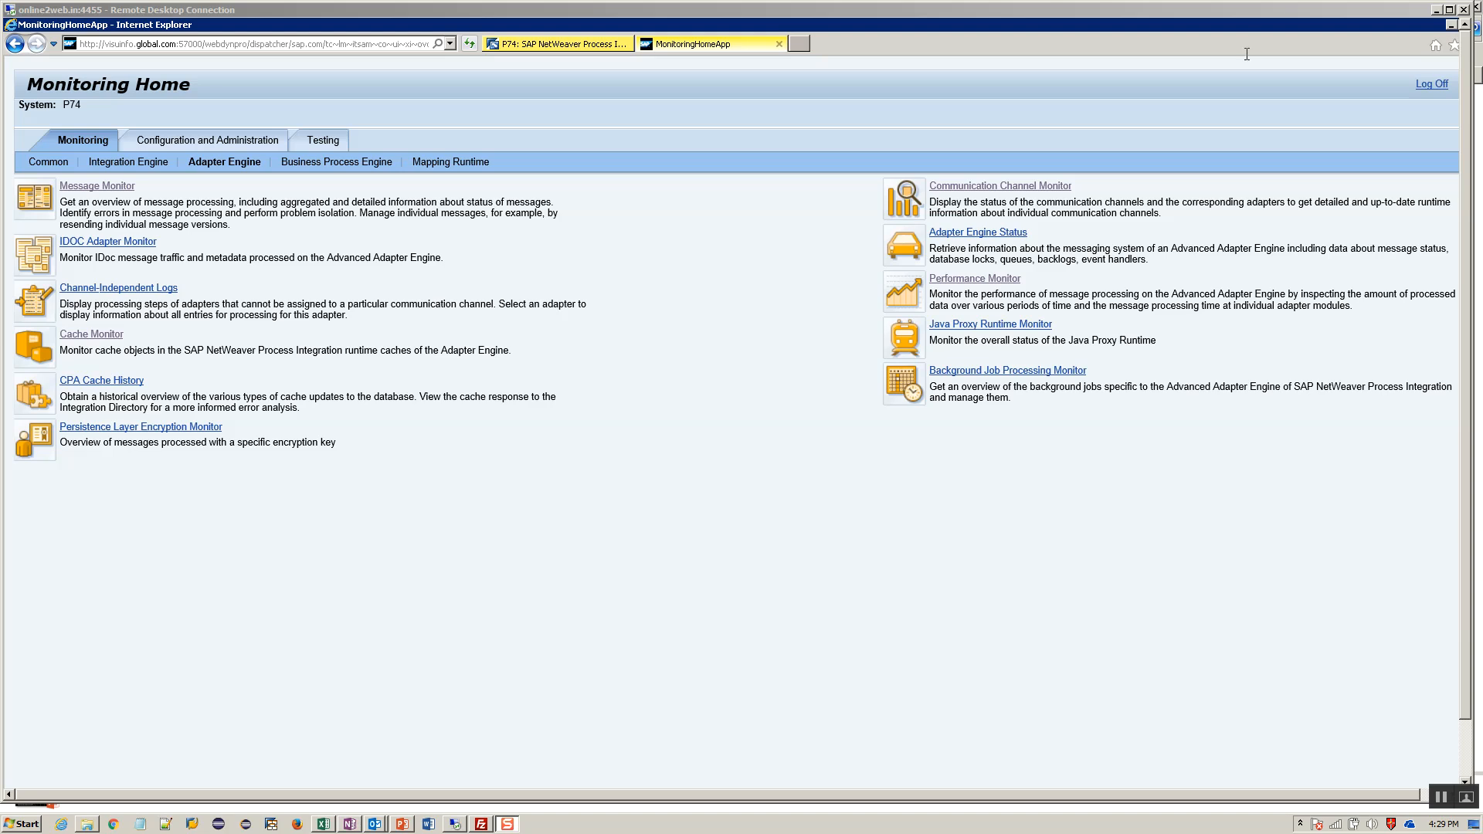
Step: Switch to Monitoring Home in Internet Explorer, view the mapping runtime XML schemas in the Cache Monitor, and close the monitor
click(1449, 9)
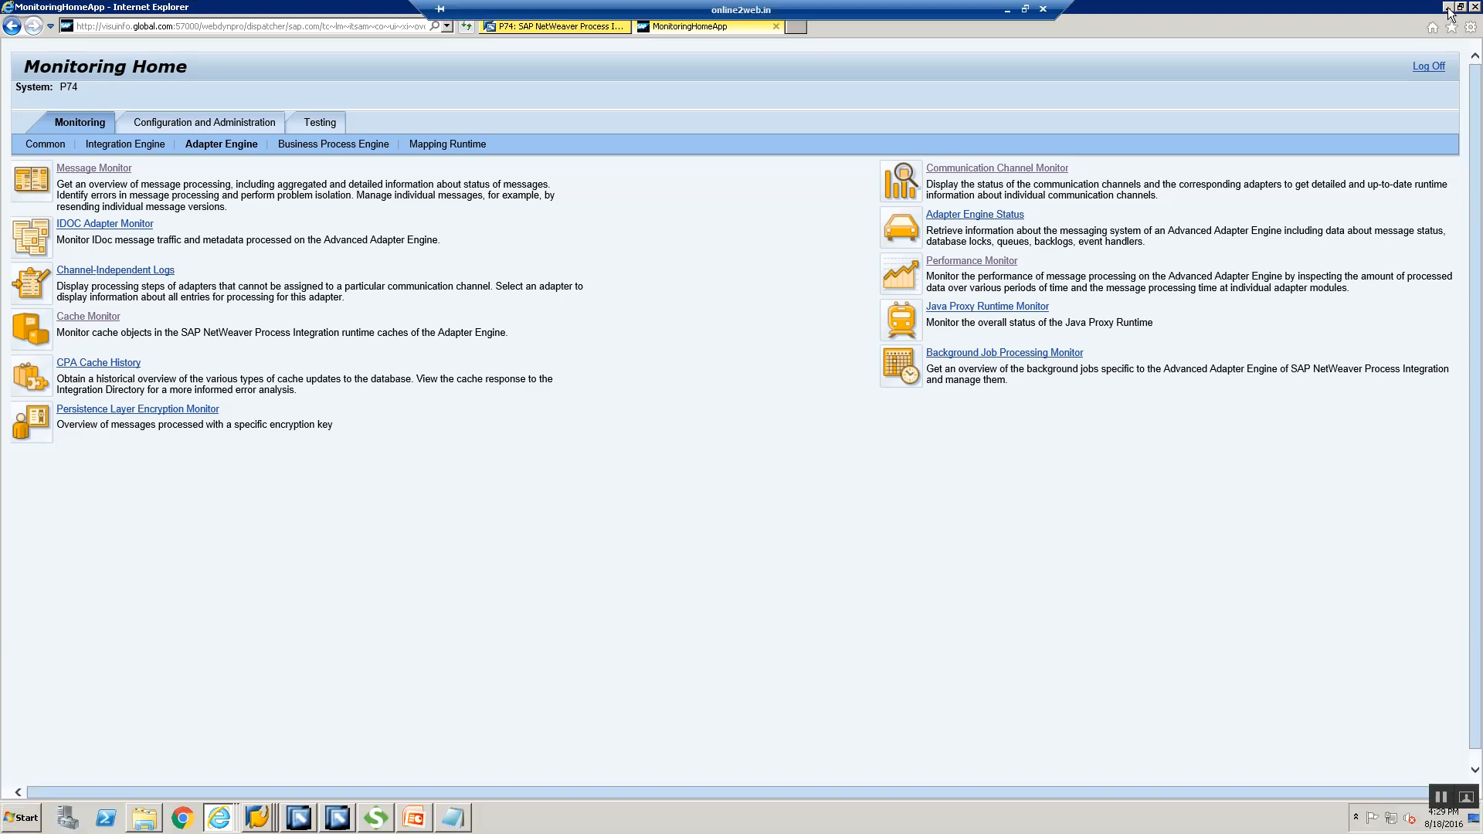
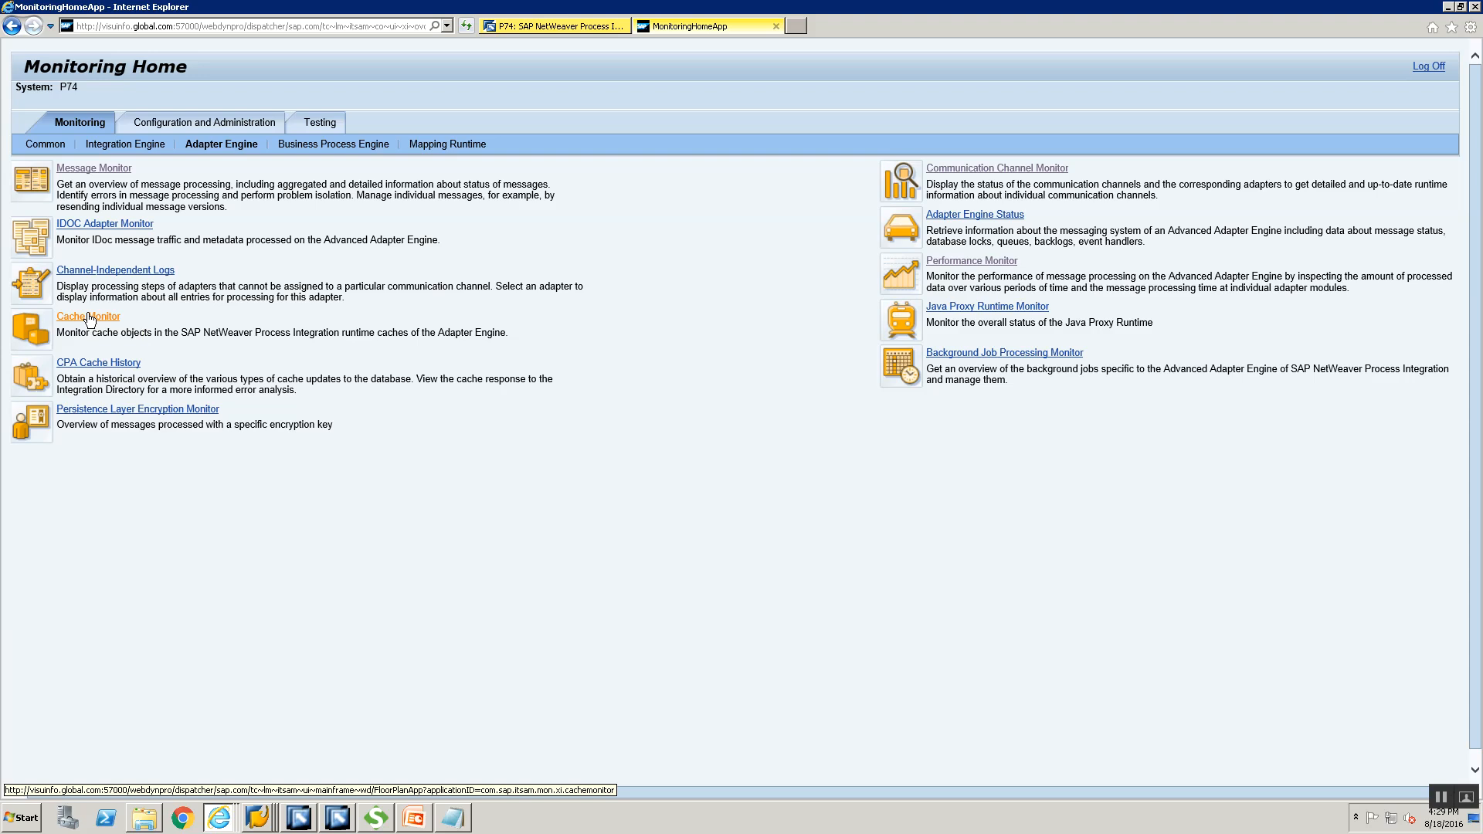
click(88, 317)
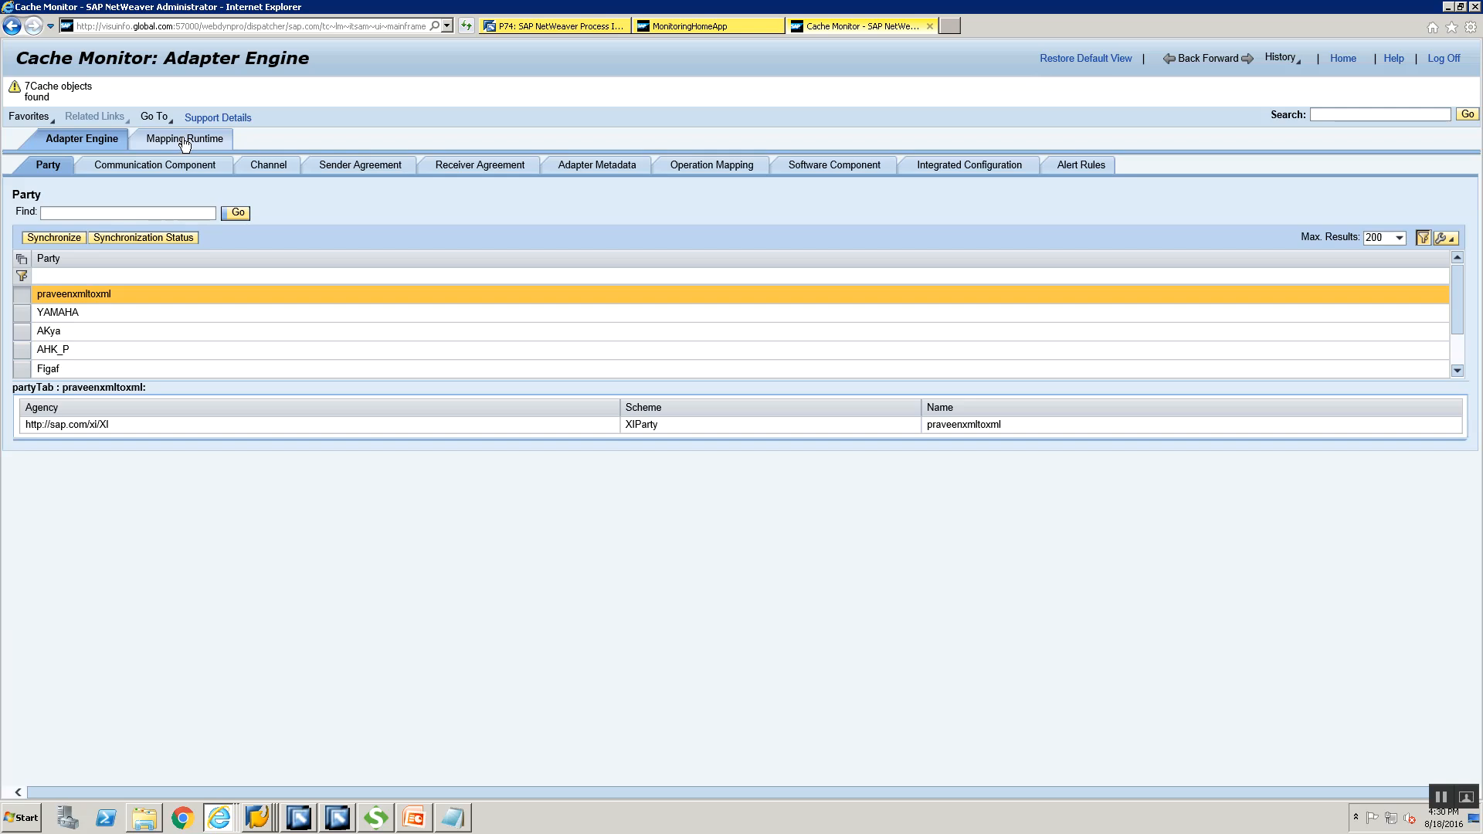
click(715, 24)
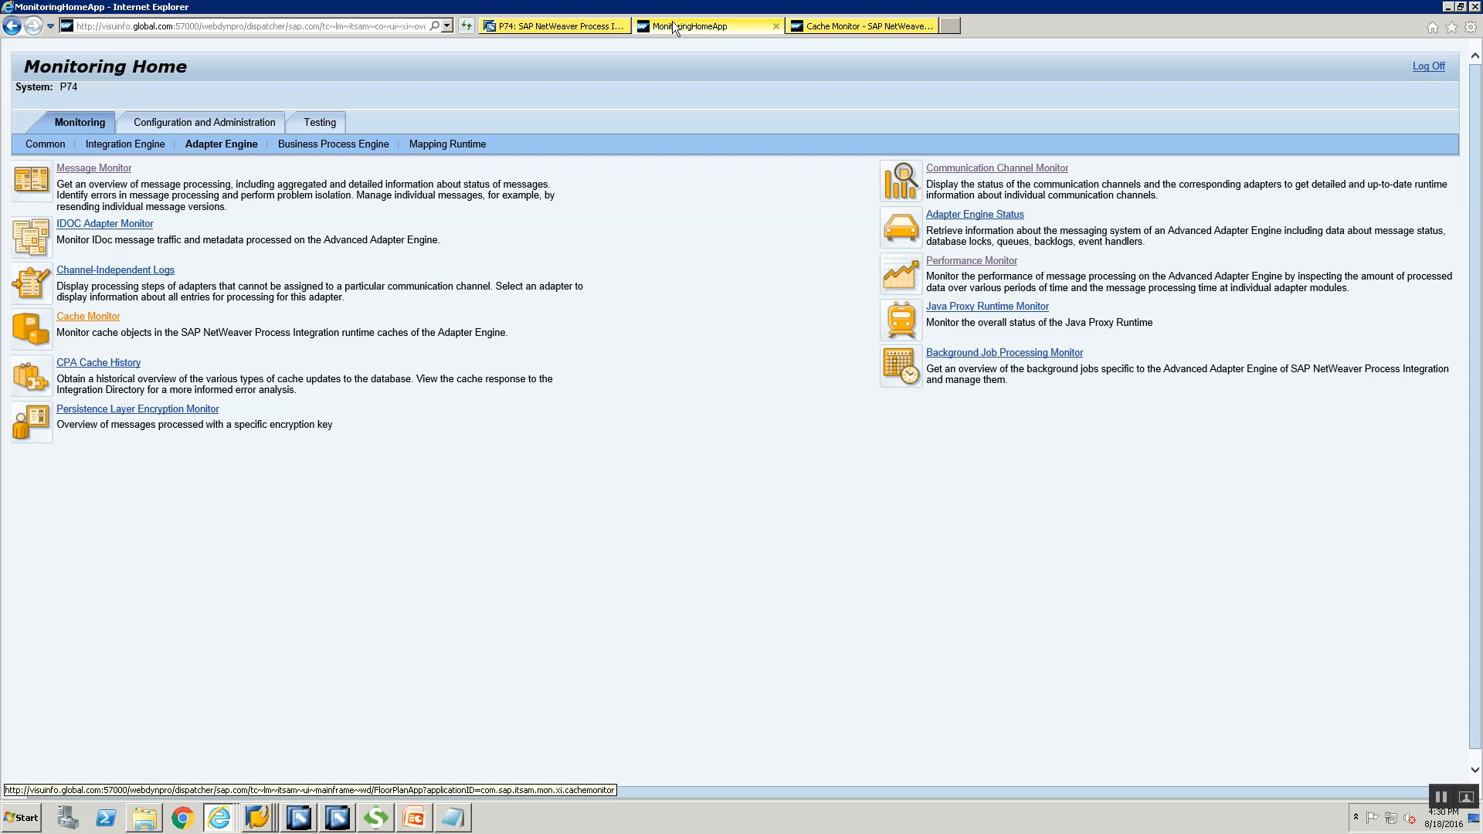
click(823, 23)
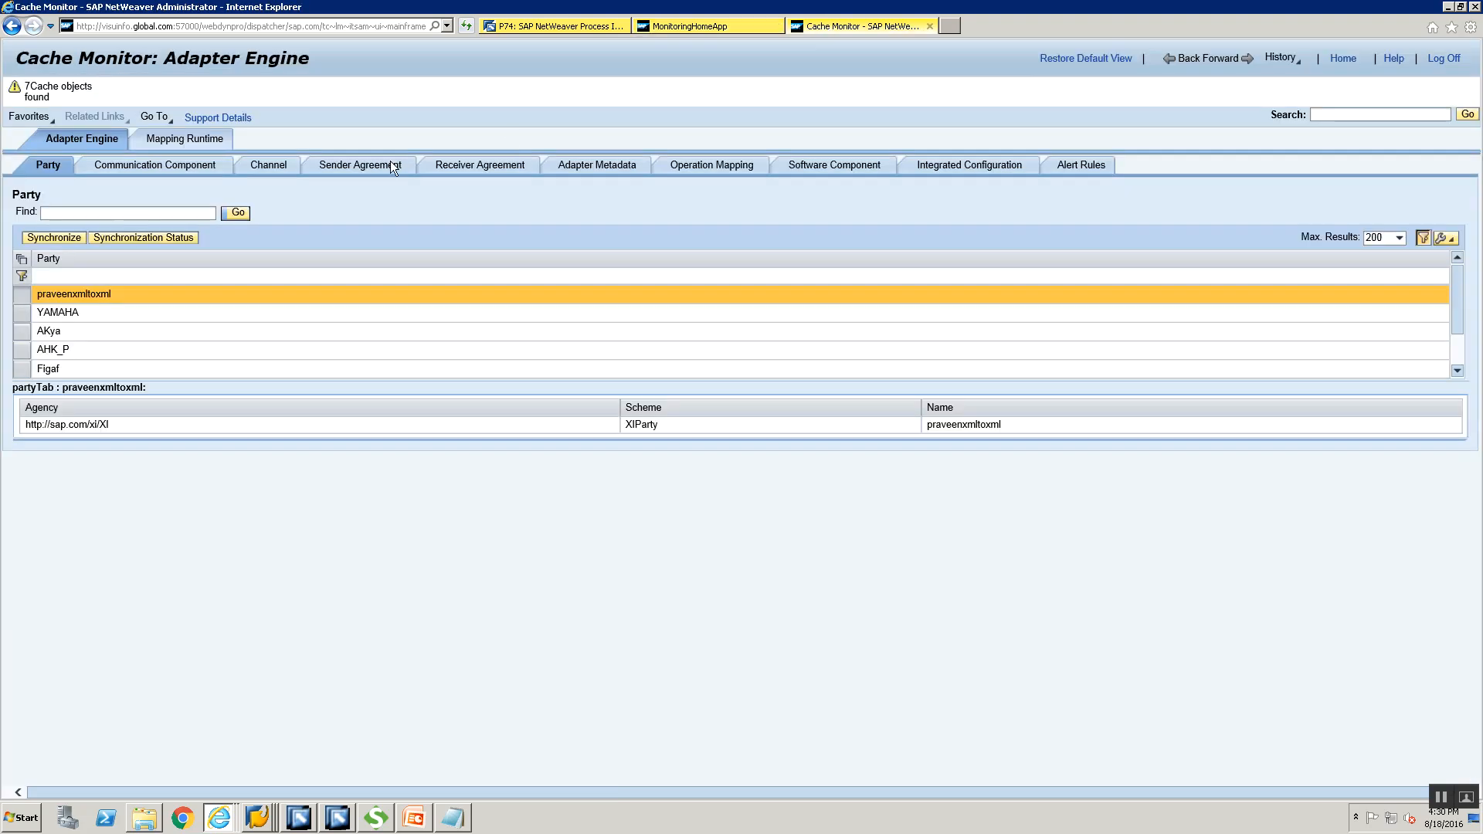
click(167, 139)
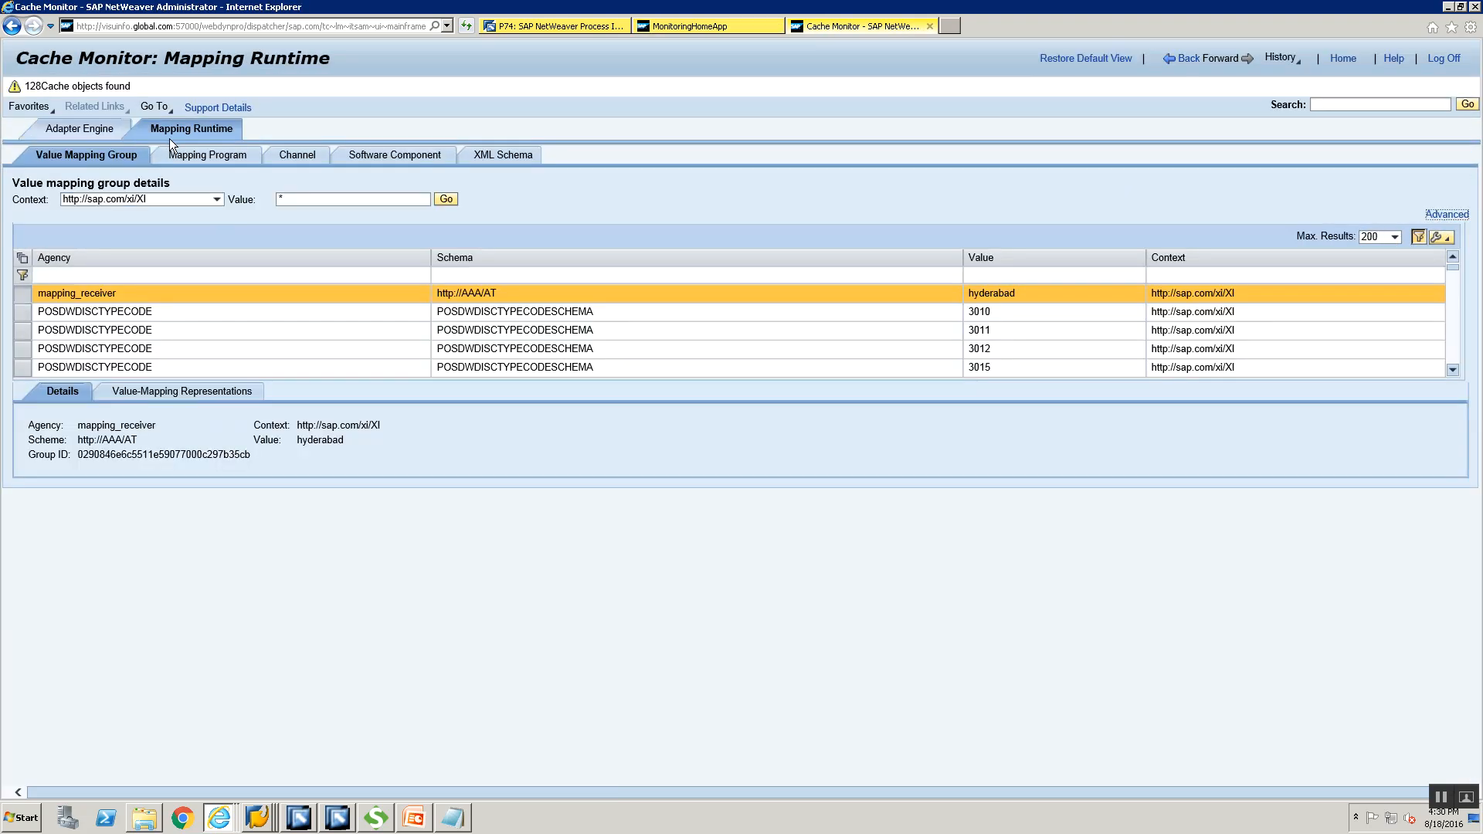
click(518, 155)
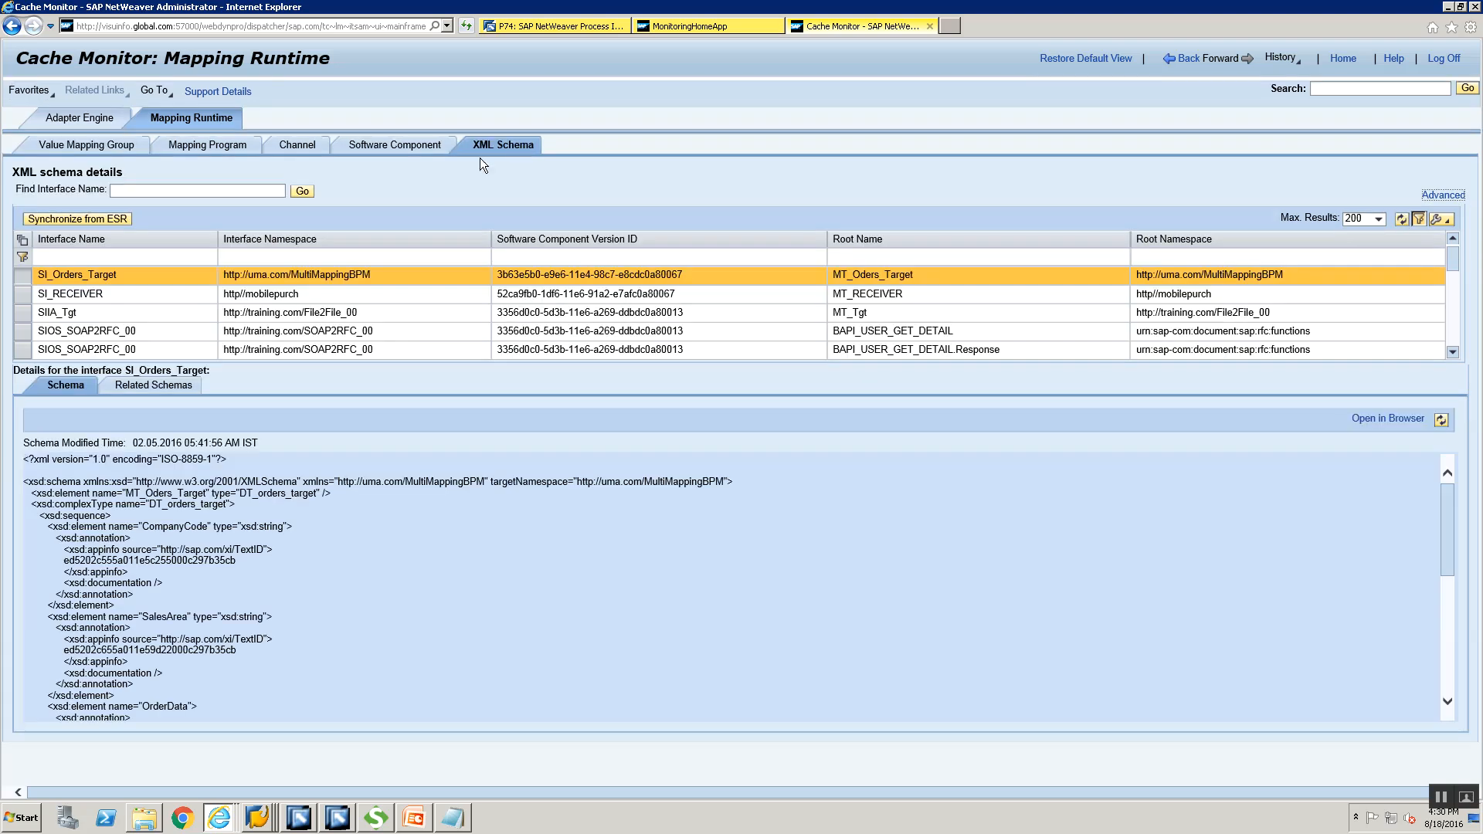
click(656, 26)
click(905, 24)
click(929, 26)
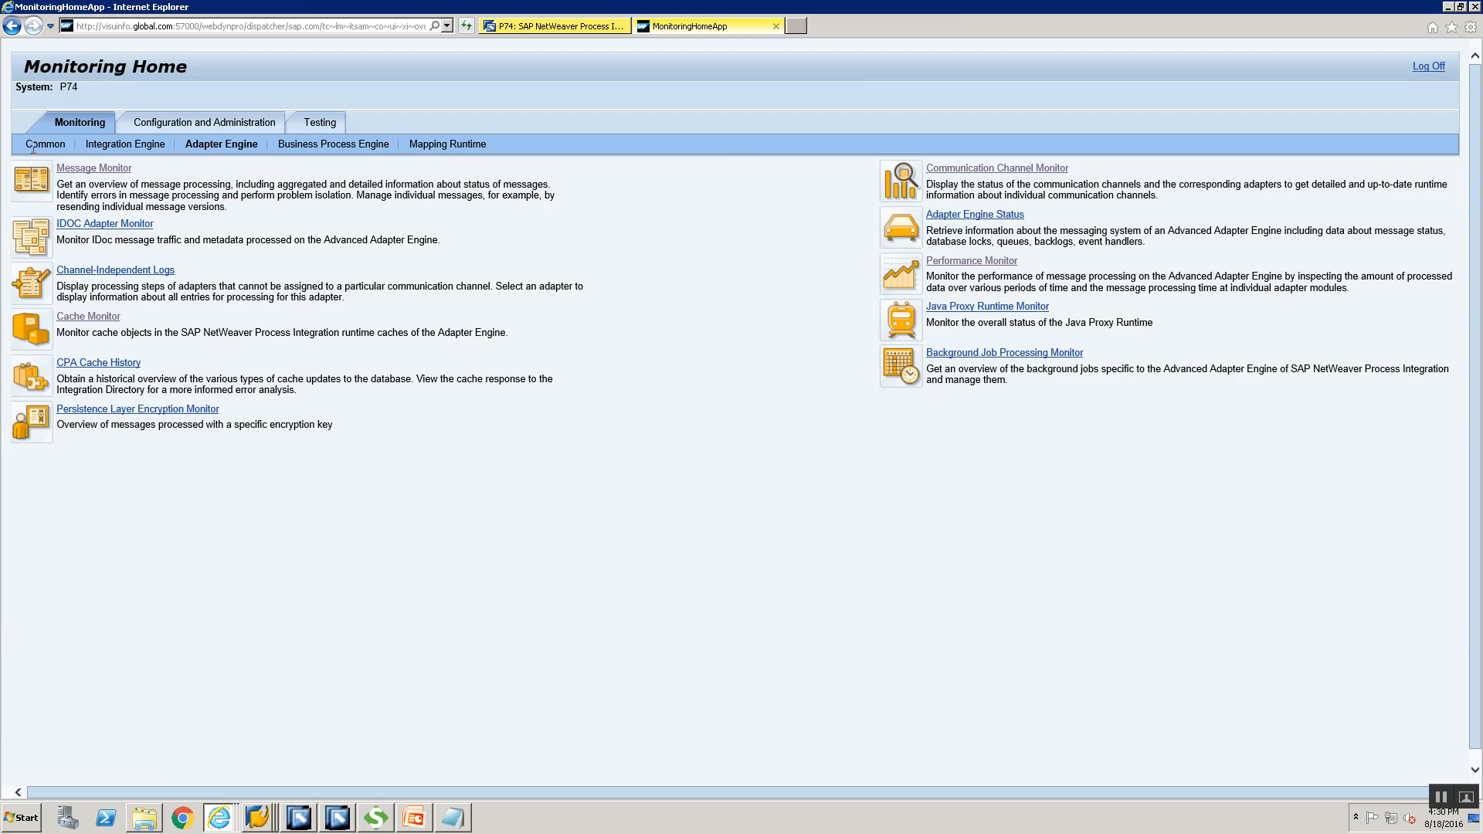
Step: Reopen the Cache Monitor and examine the cached mapping runtime XML schema of interface SIOS_SOAP2RFC_00 with root BAPI_USER_GET_DETAIL
click(89, 317)
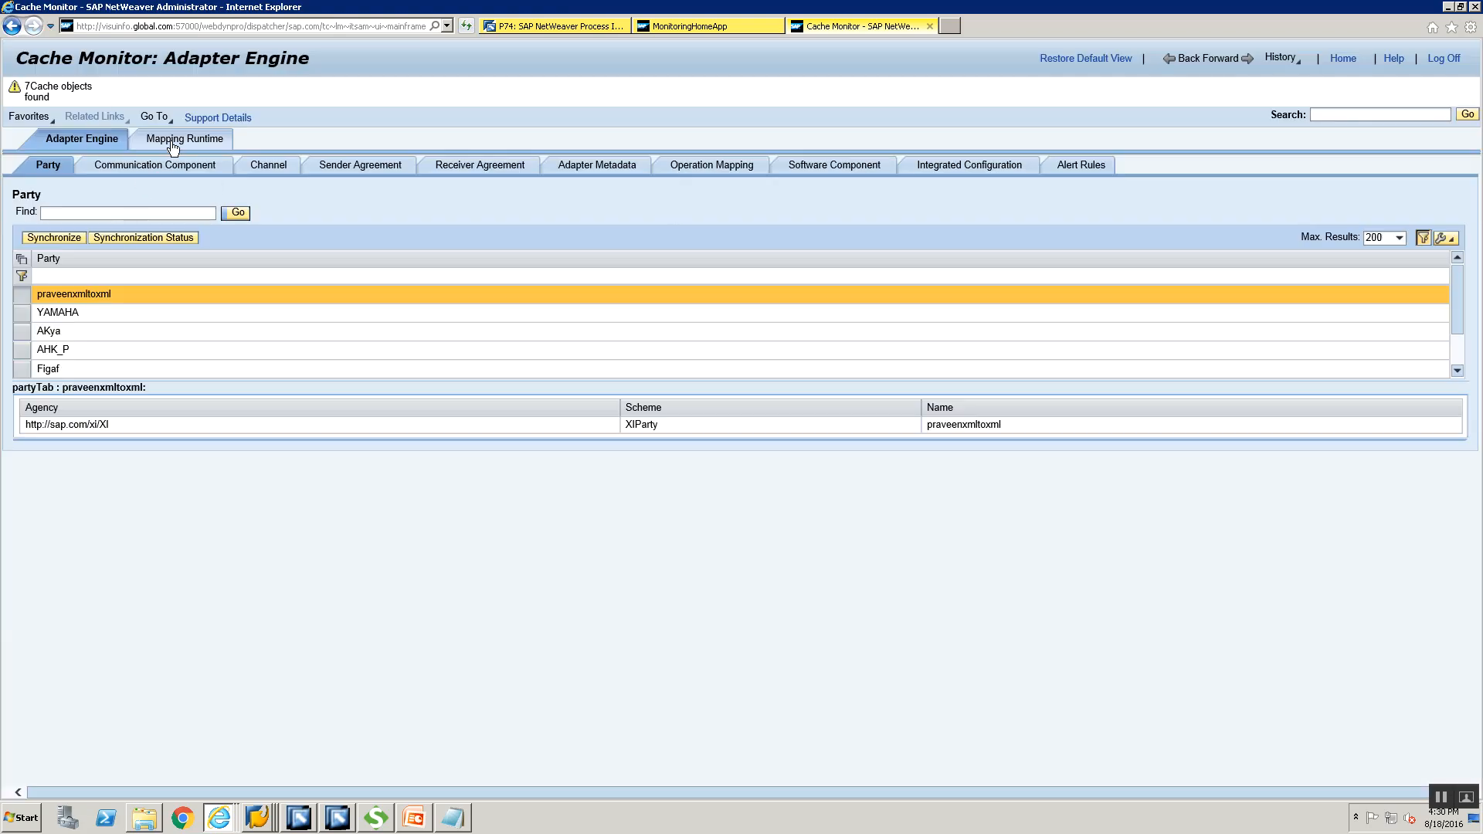
click(173, 145)
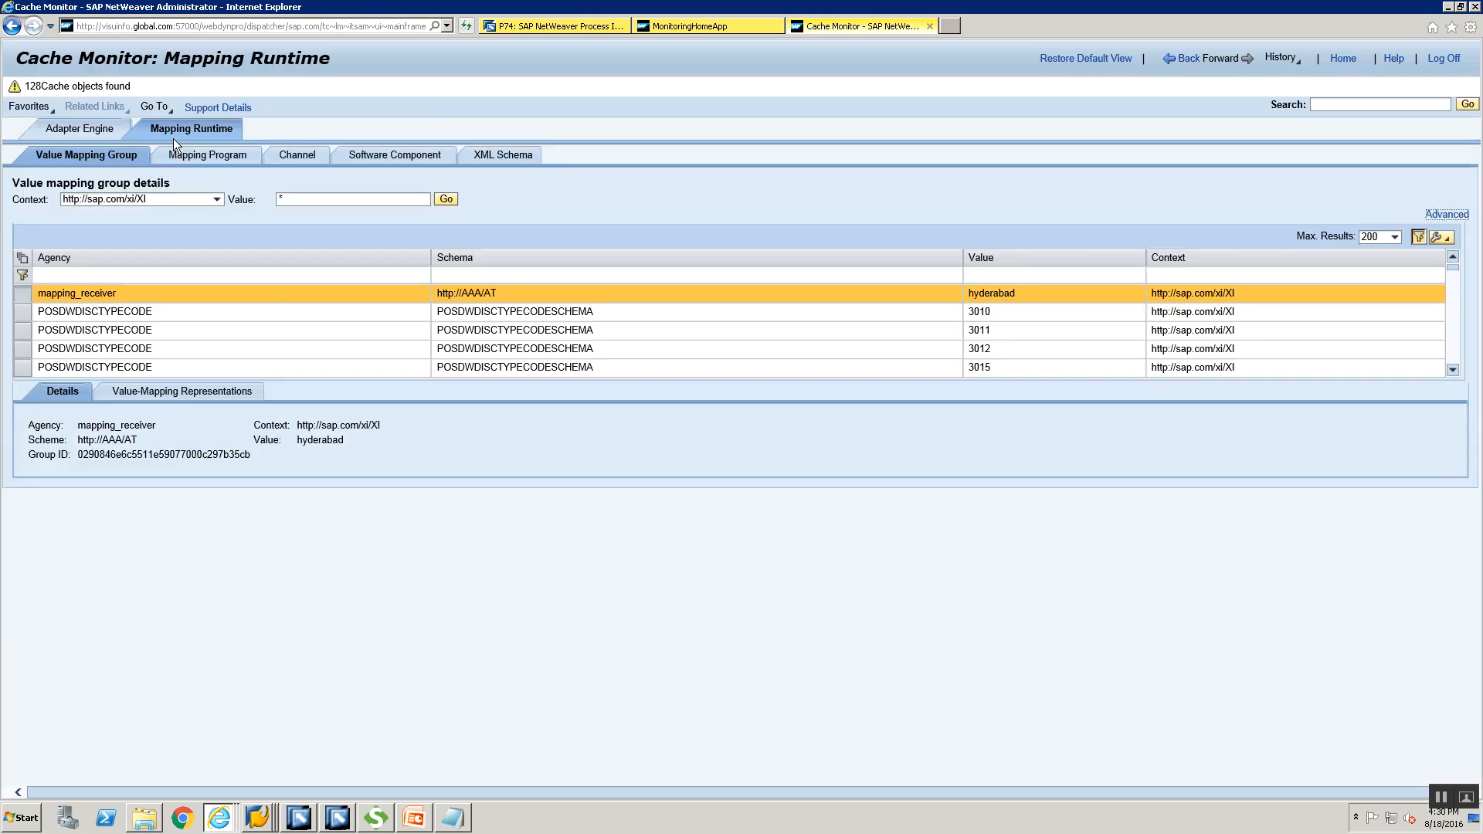
click(518, 156)
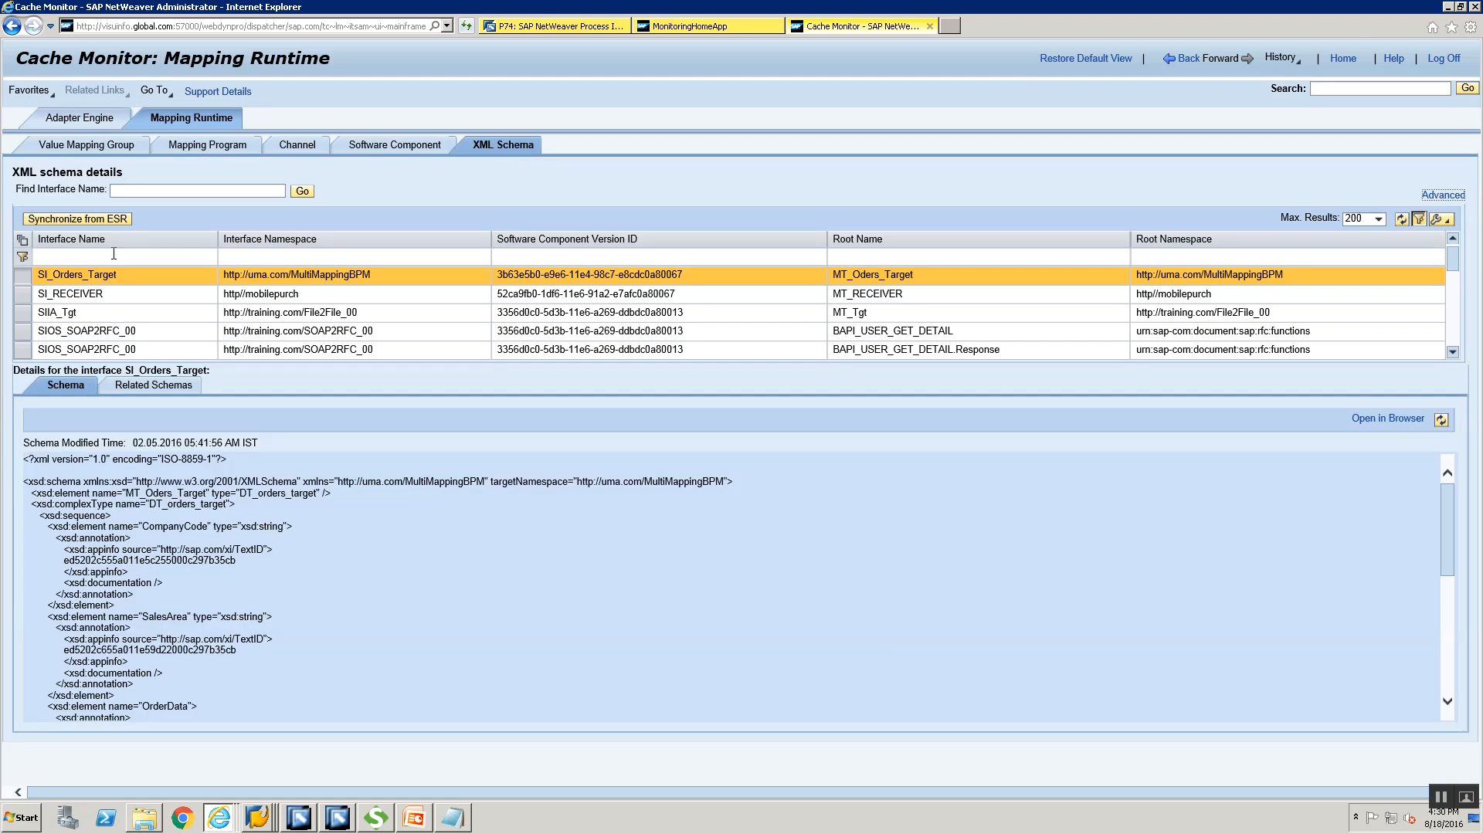
click(114, 253)
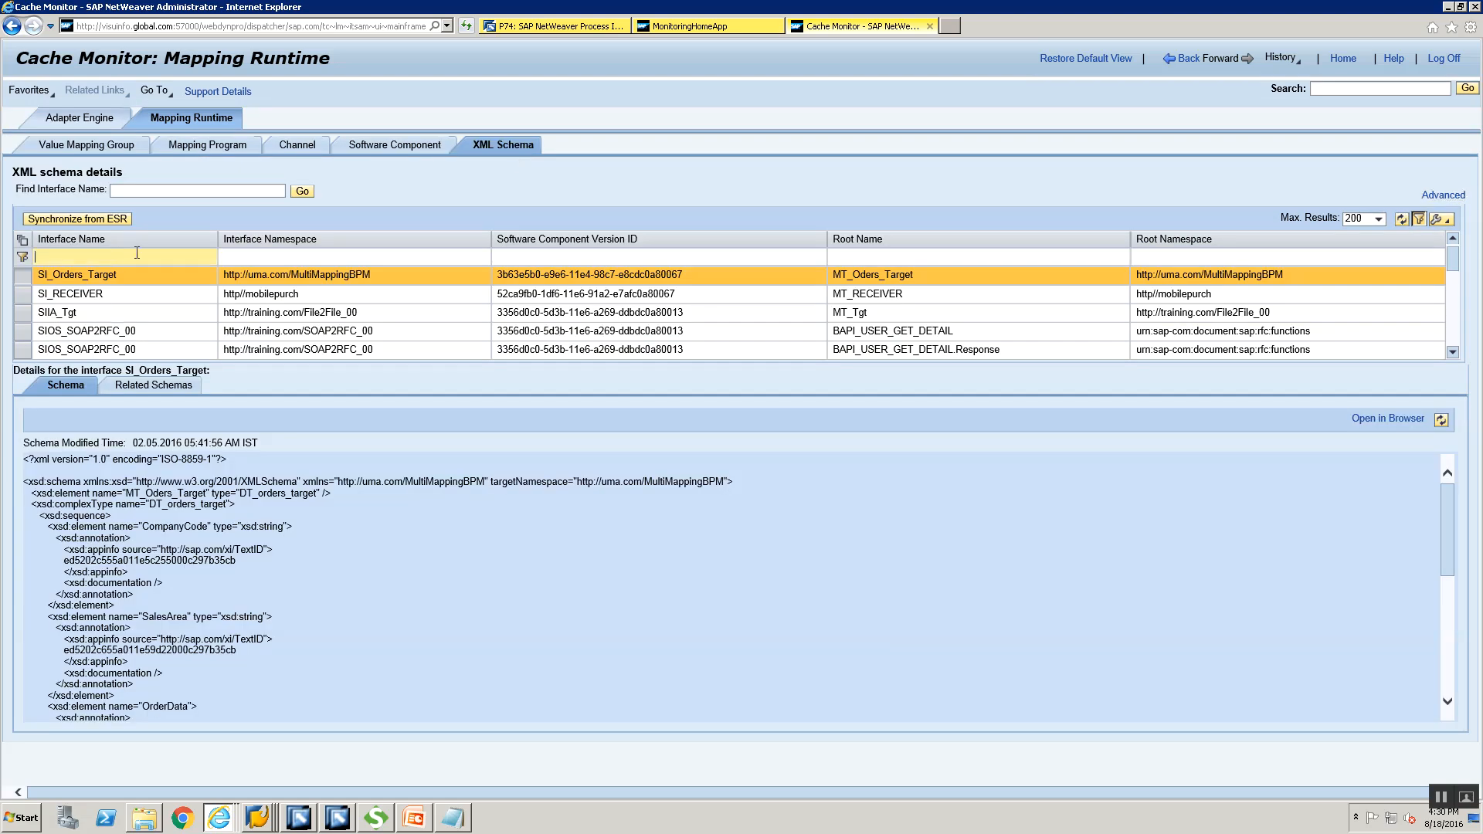
click(1280, 255)
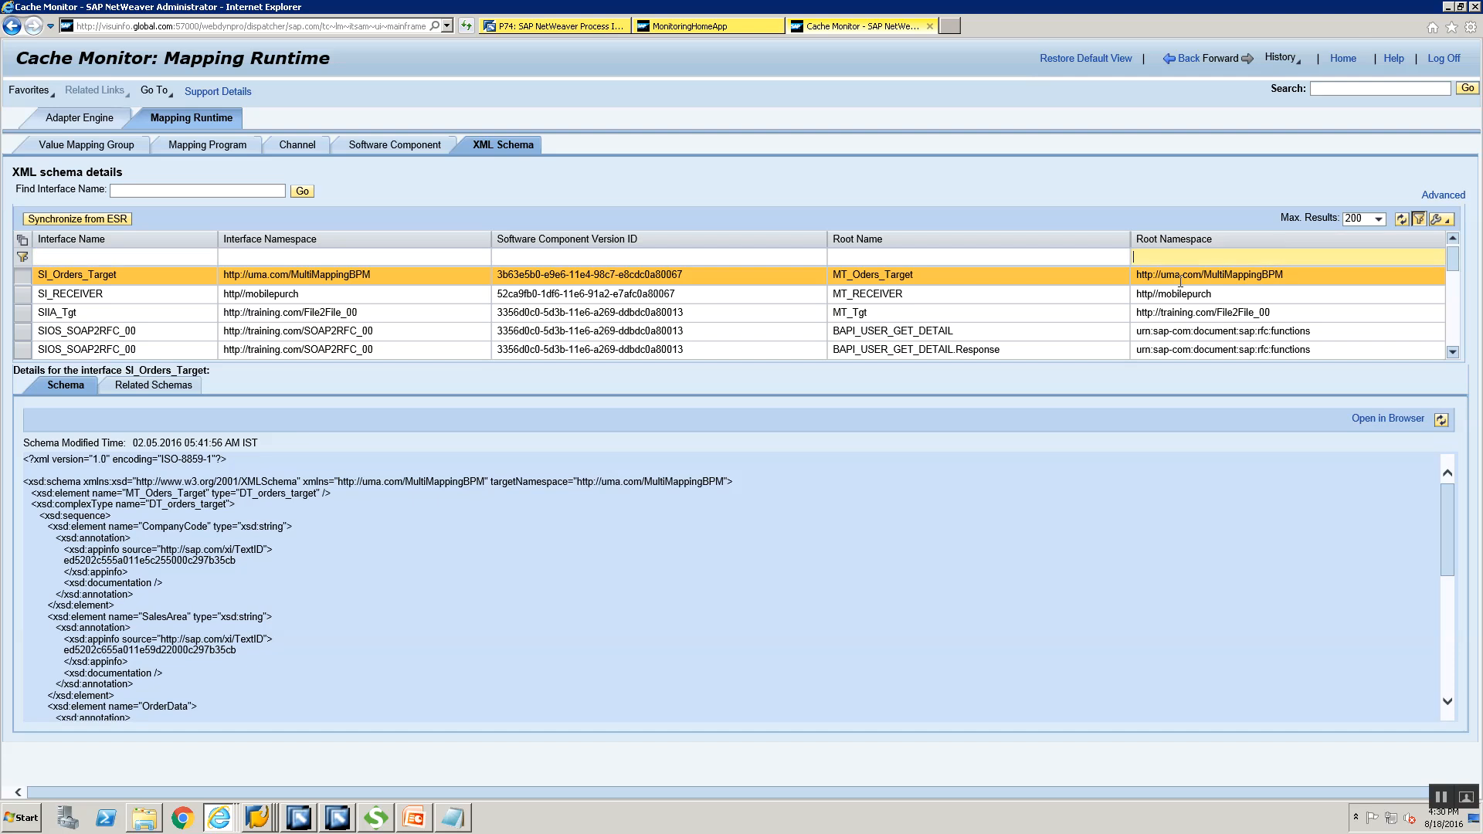
click(22, 332)
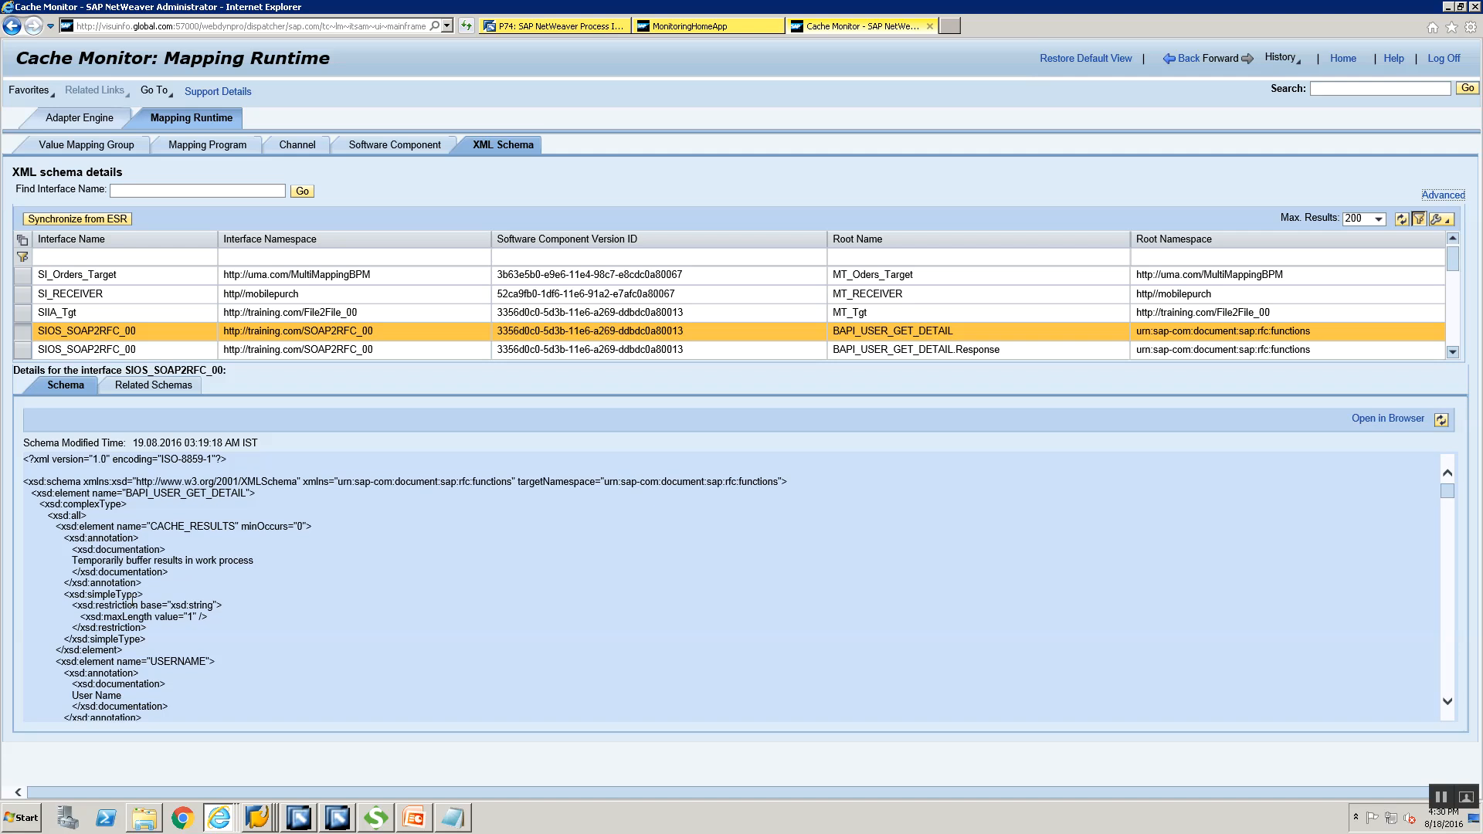
drag(1447, 488, 1447, 490)
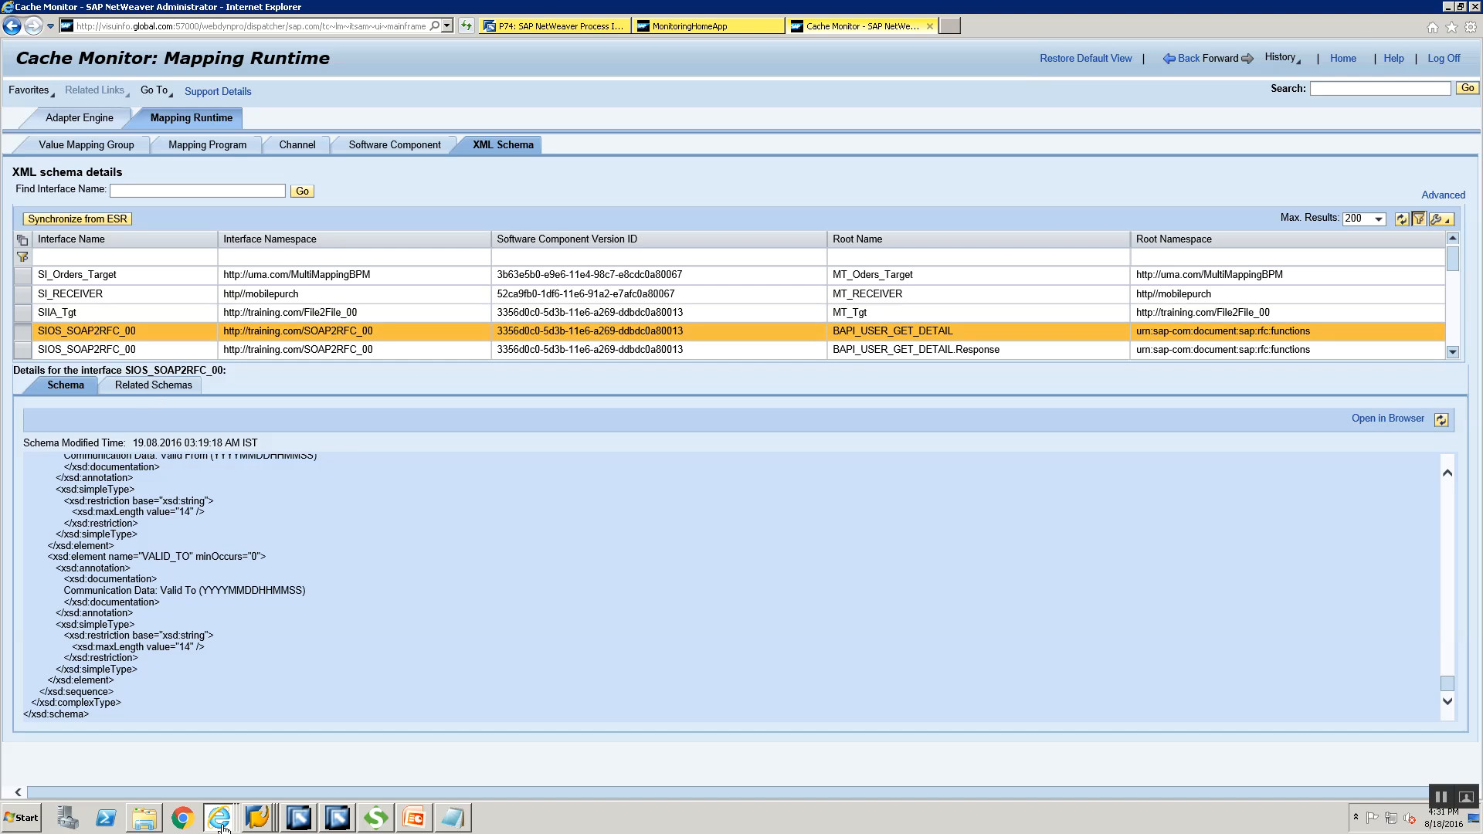
click(332, 821)
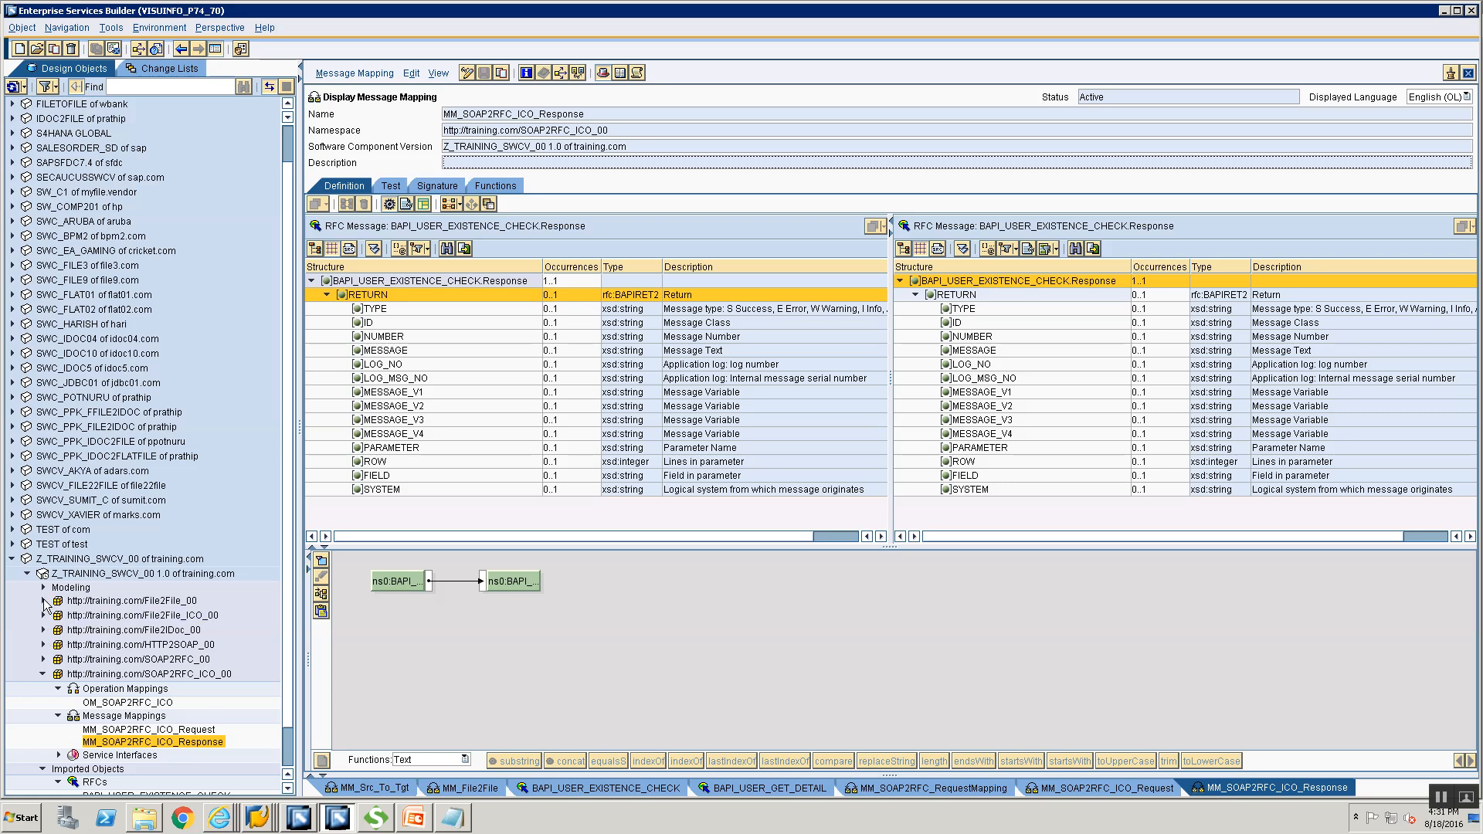
click(43, 600)
click(59, 674)
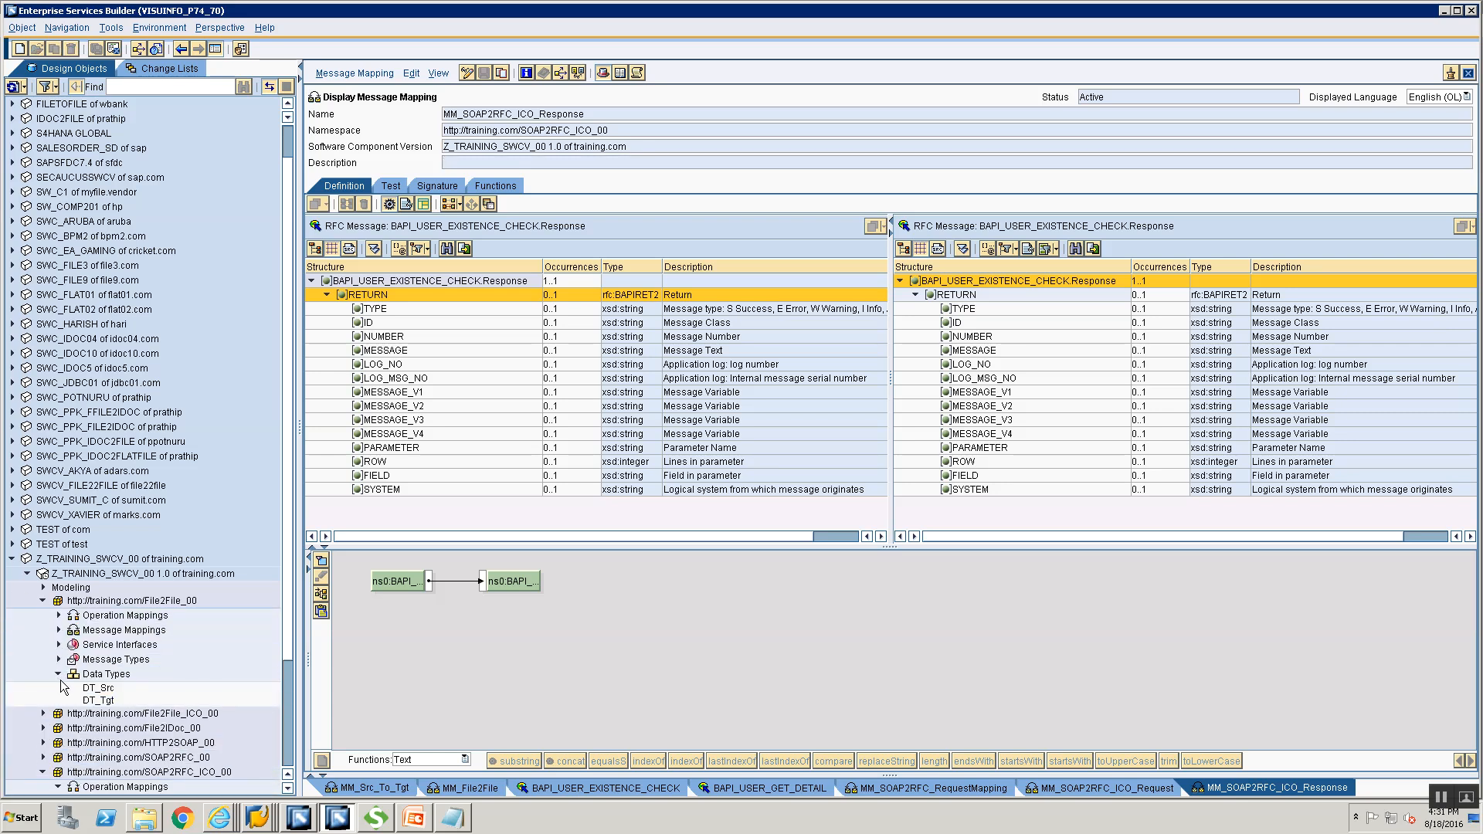
double_click(98, 688)
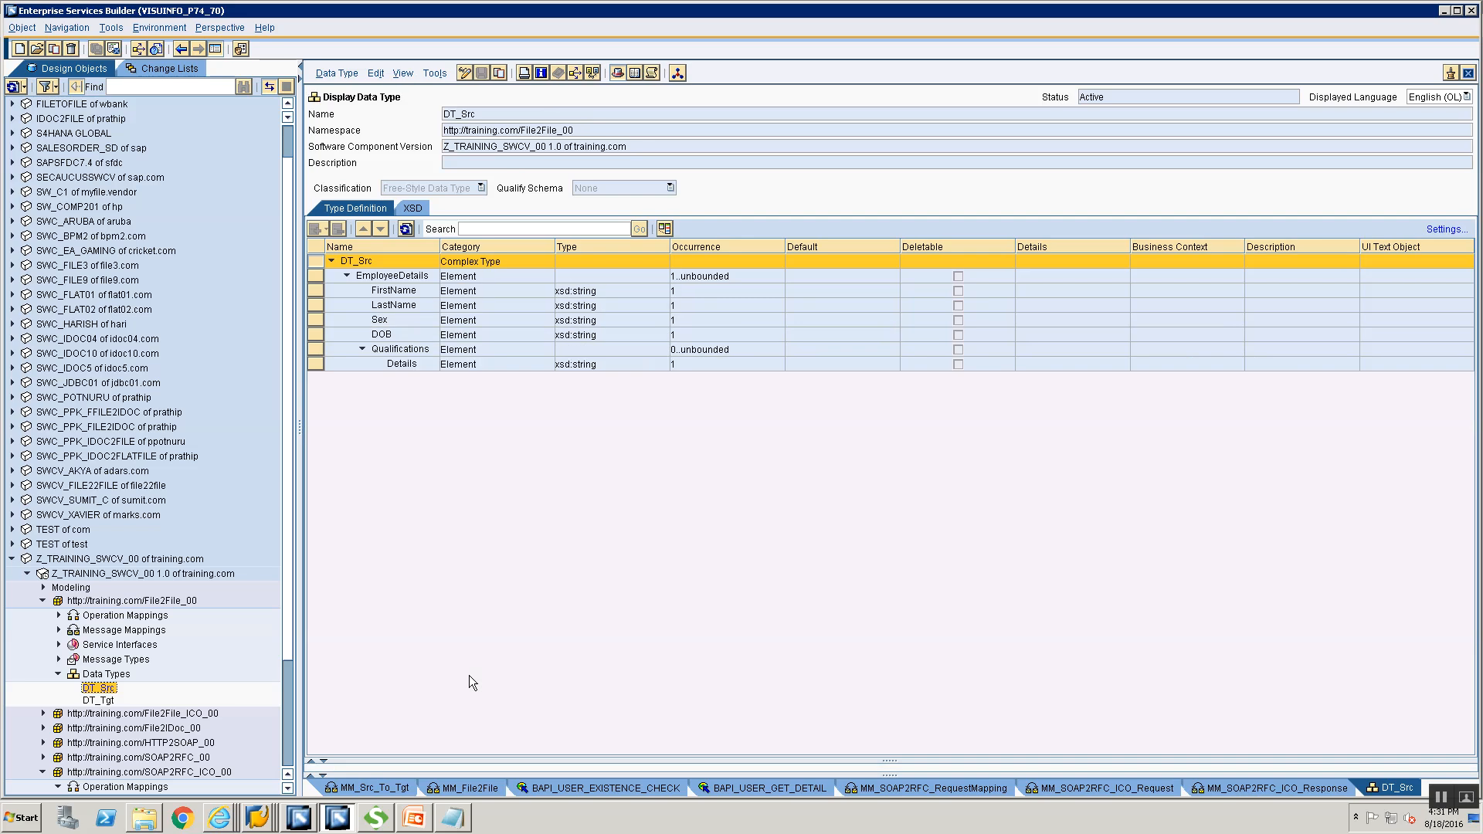
click(464, 72)
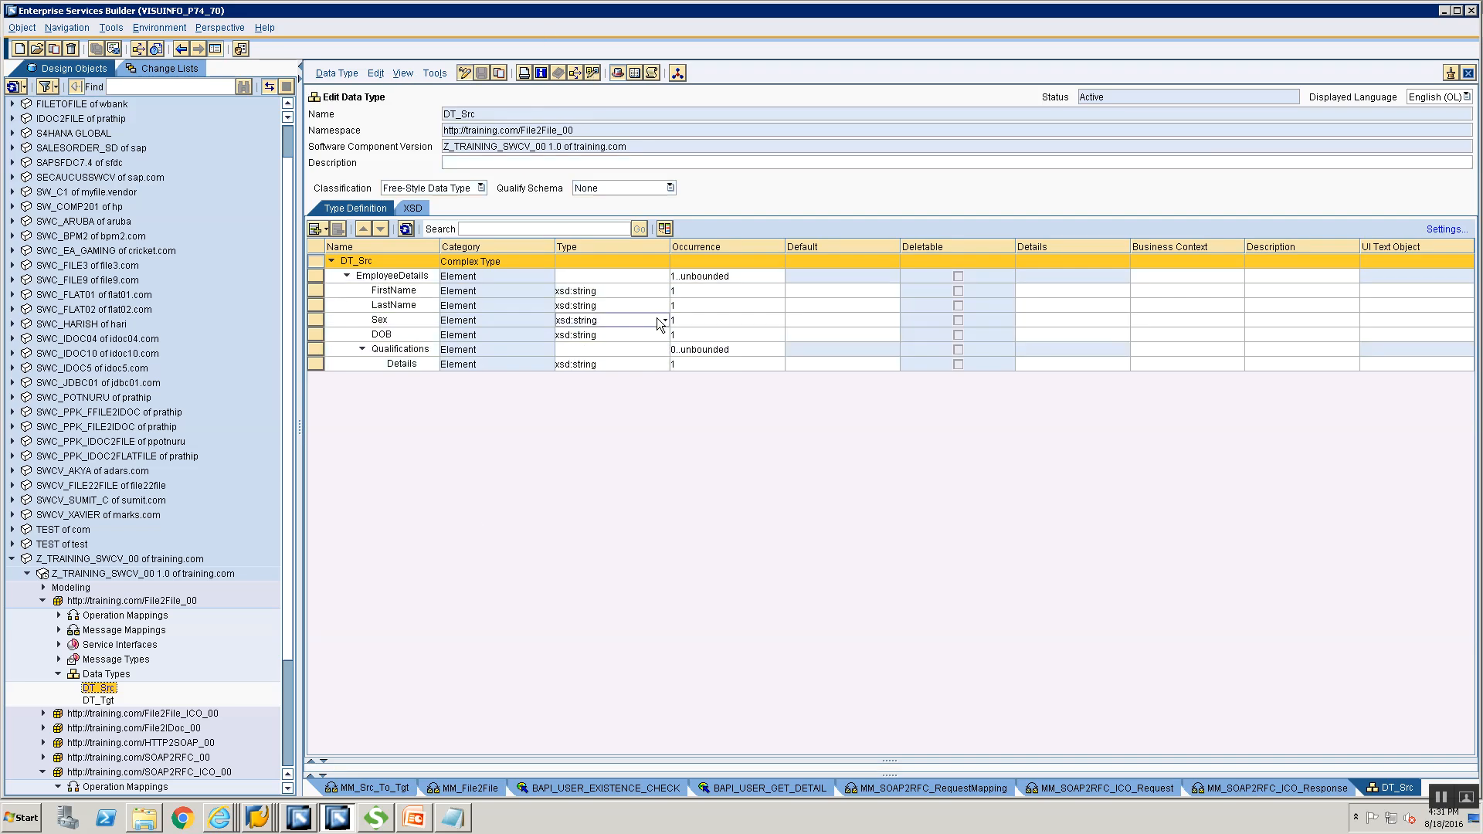
Step: Make the FirstName element of DT_Src optional by setting its minOccurs to 0
click(702, 291)
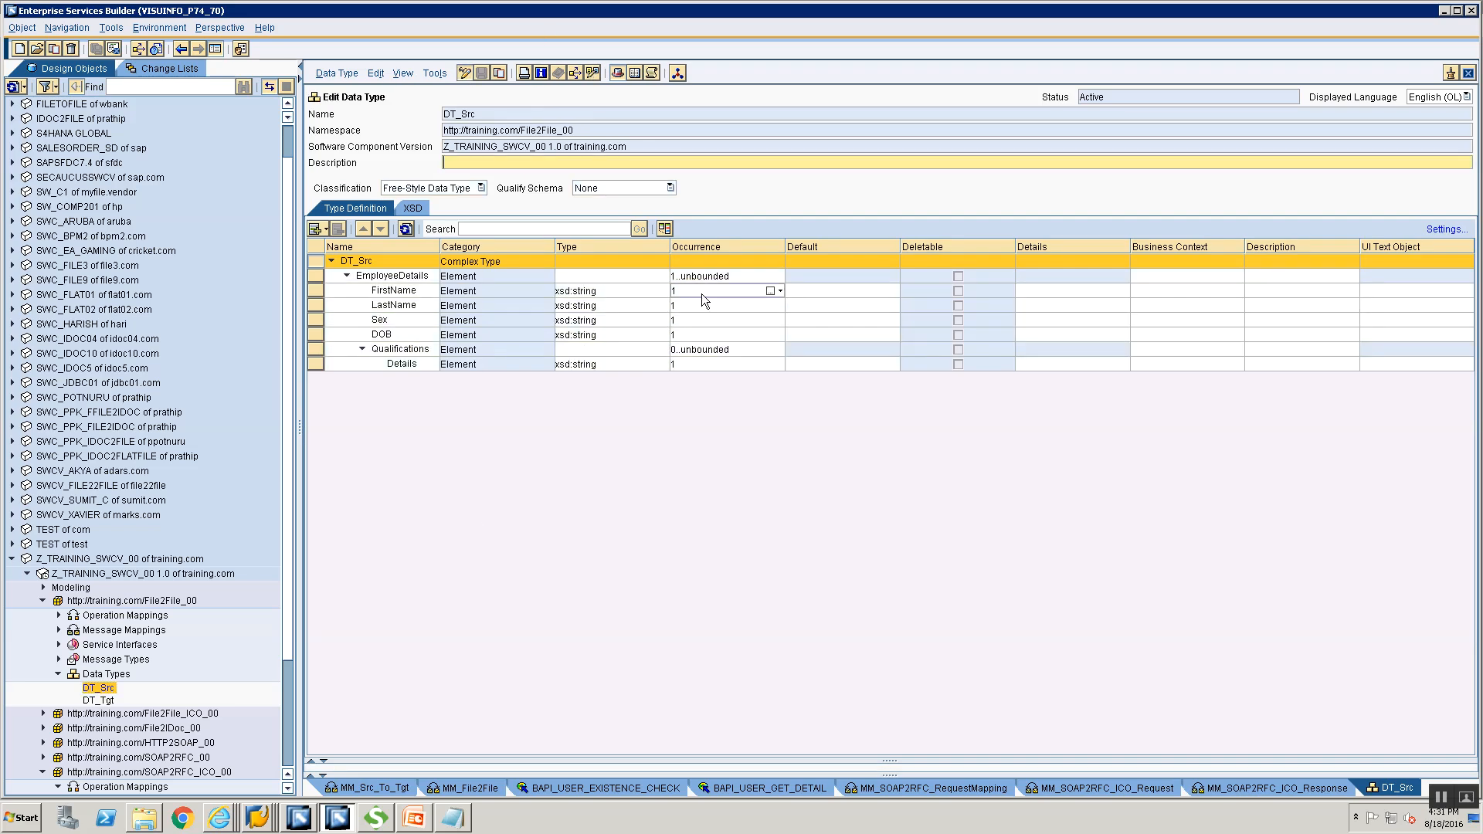
click(780, 291)
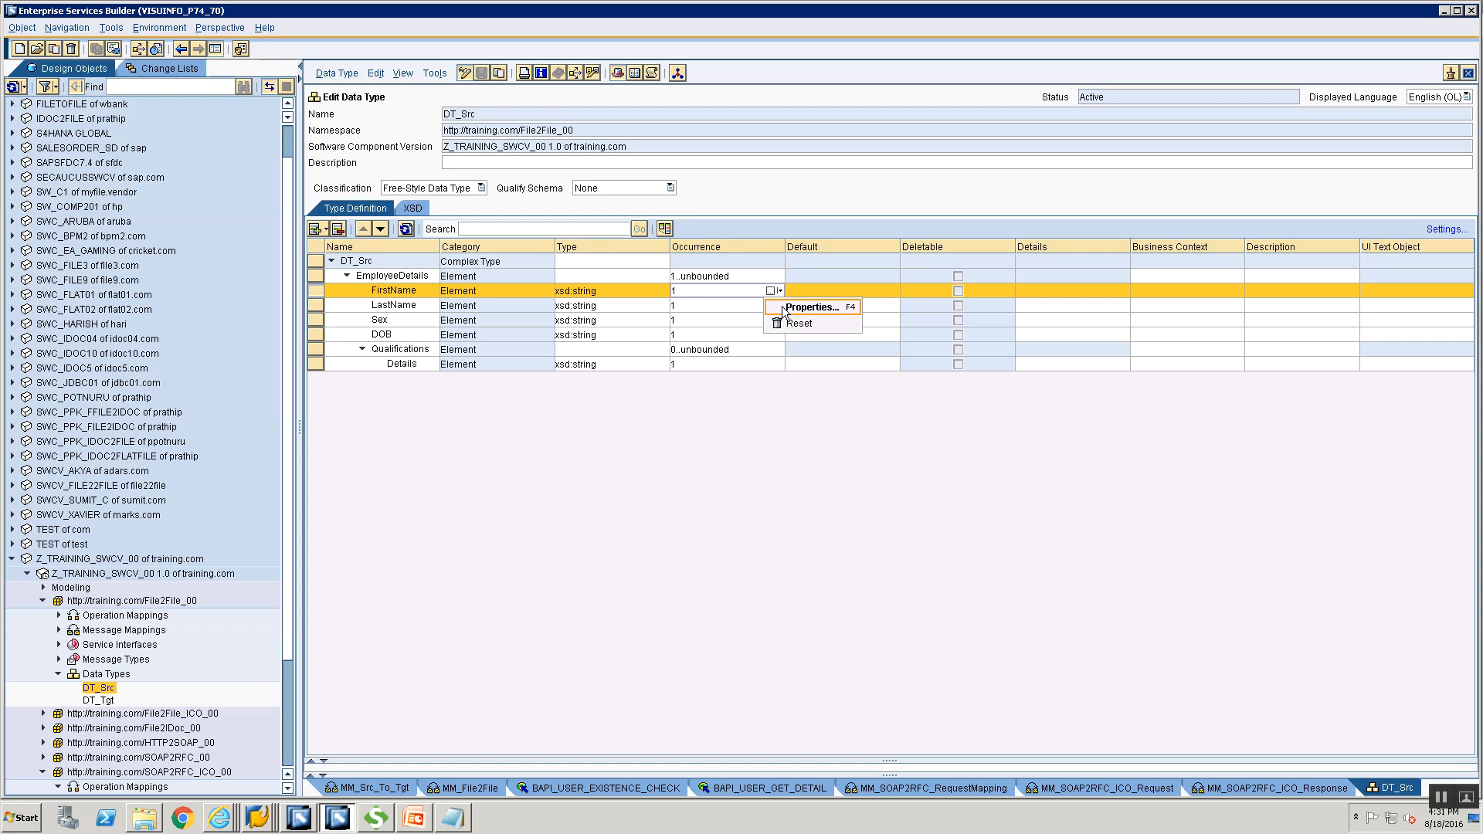
click(803, 308)
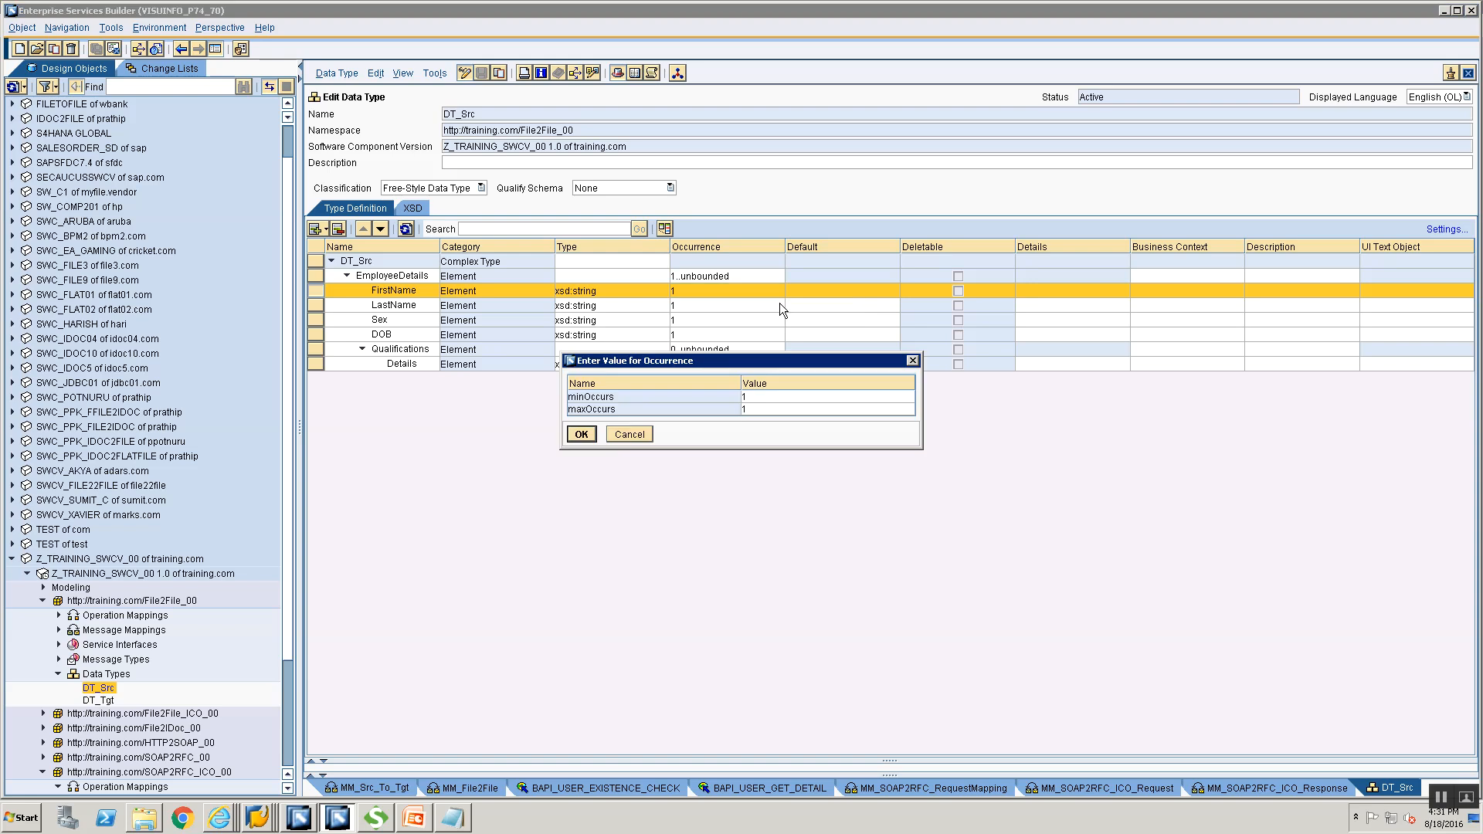
click(747, 396)
click(907, 397)
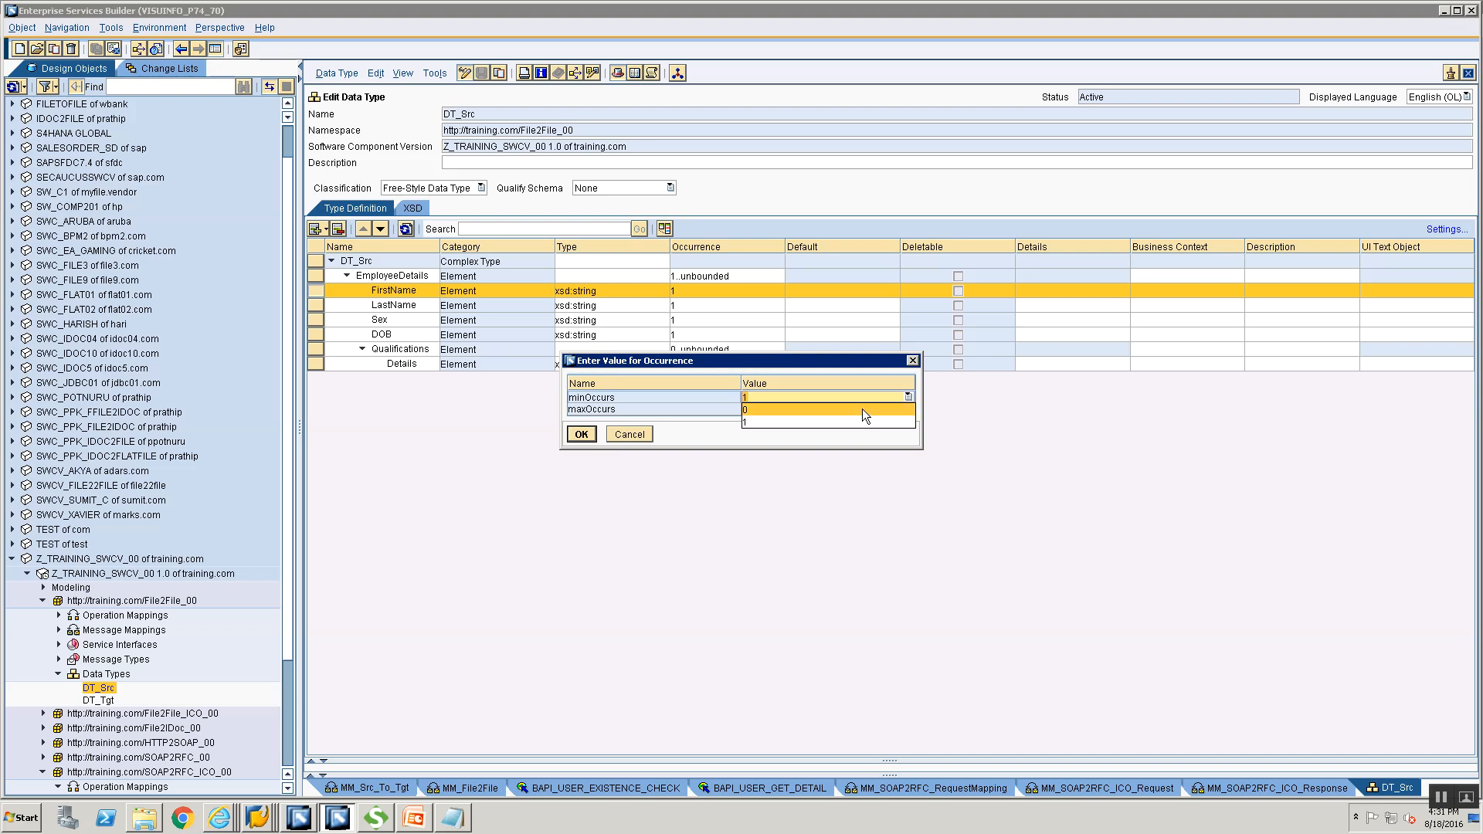
click(861, 409)
click(581, 434)
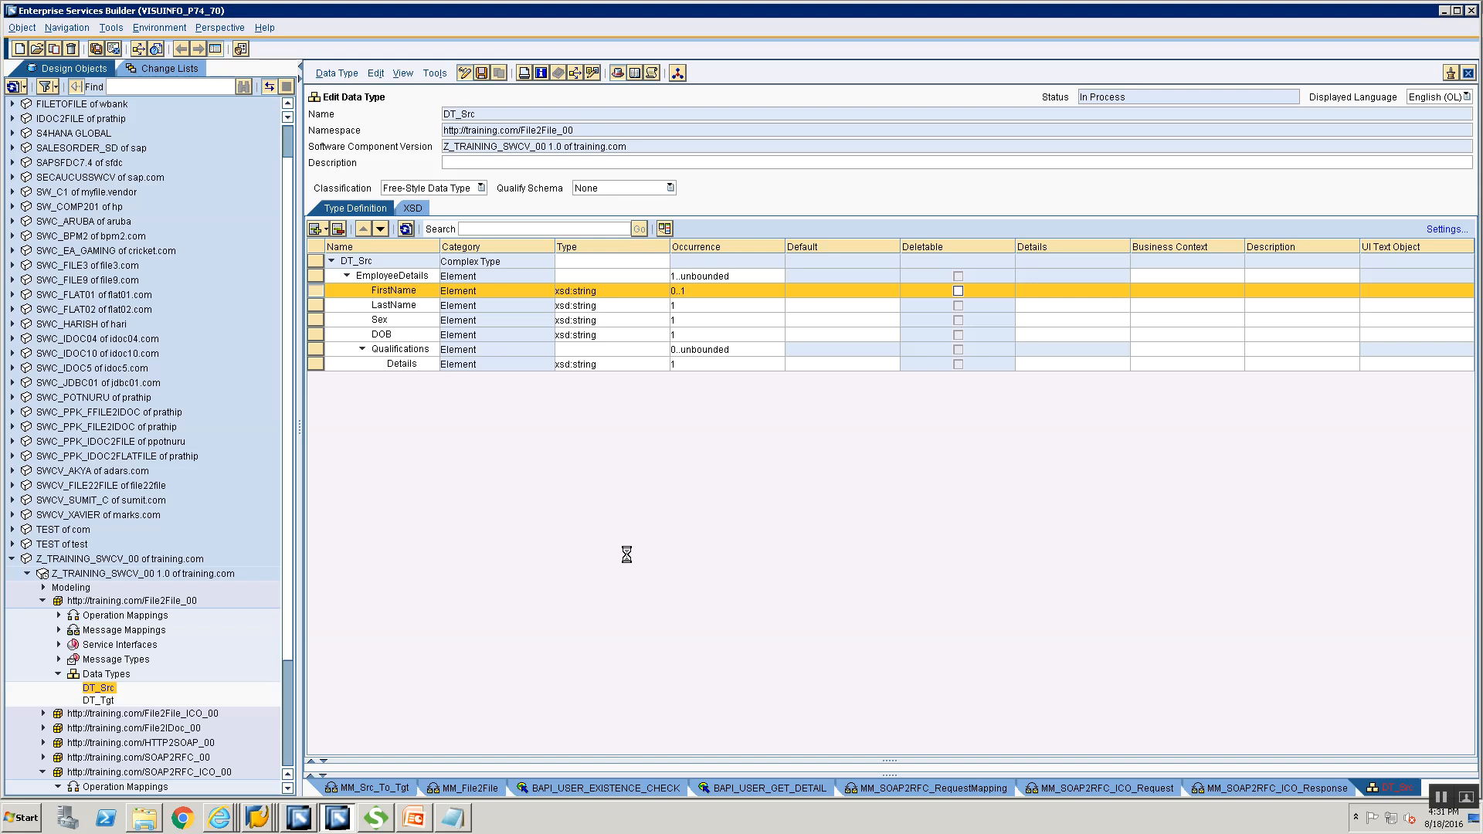
Step: Activate the changed DT_Src data type with the standard change list
click(344, 76)
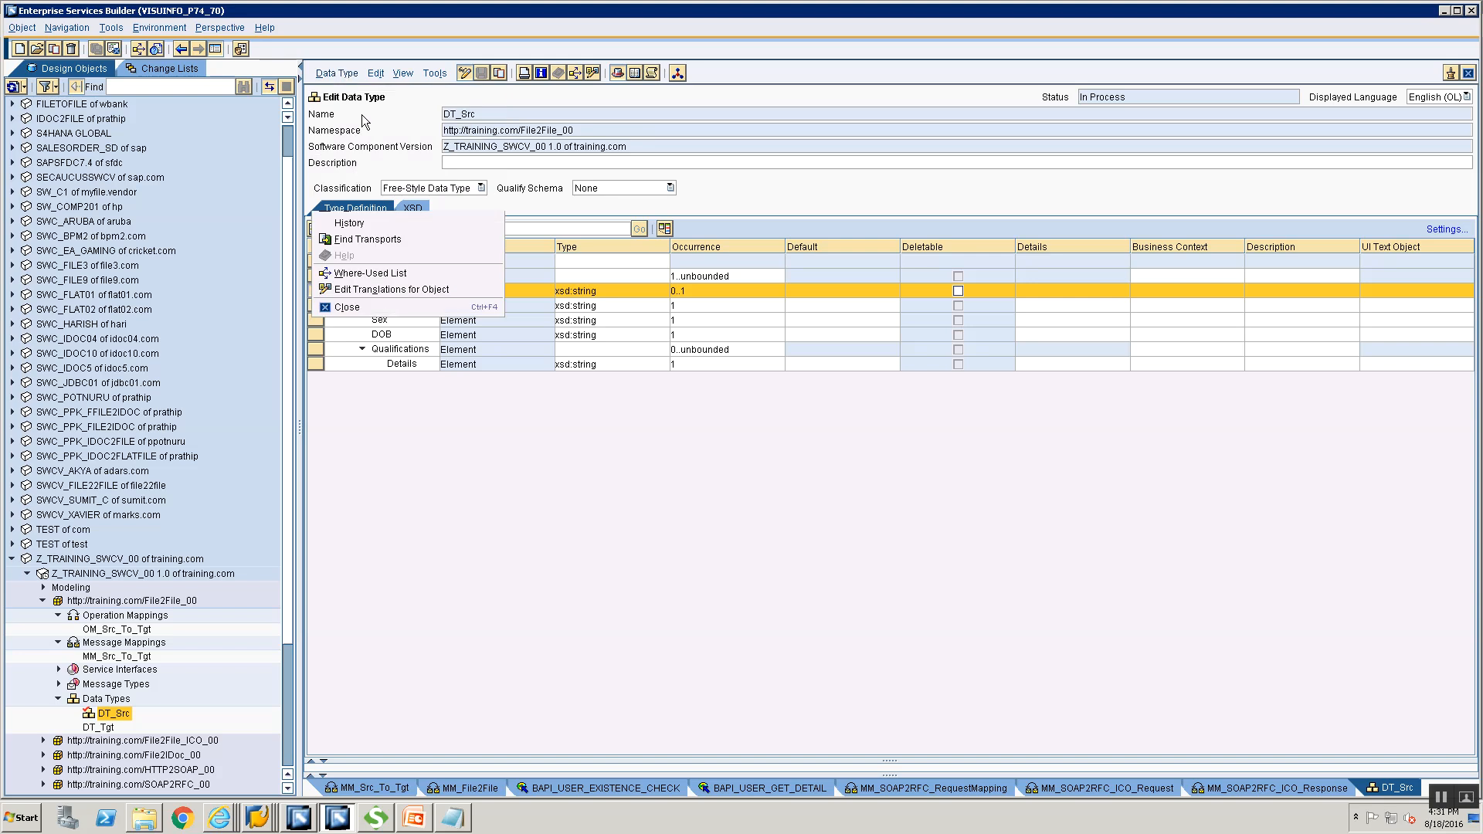
click(362, 227)
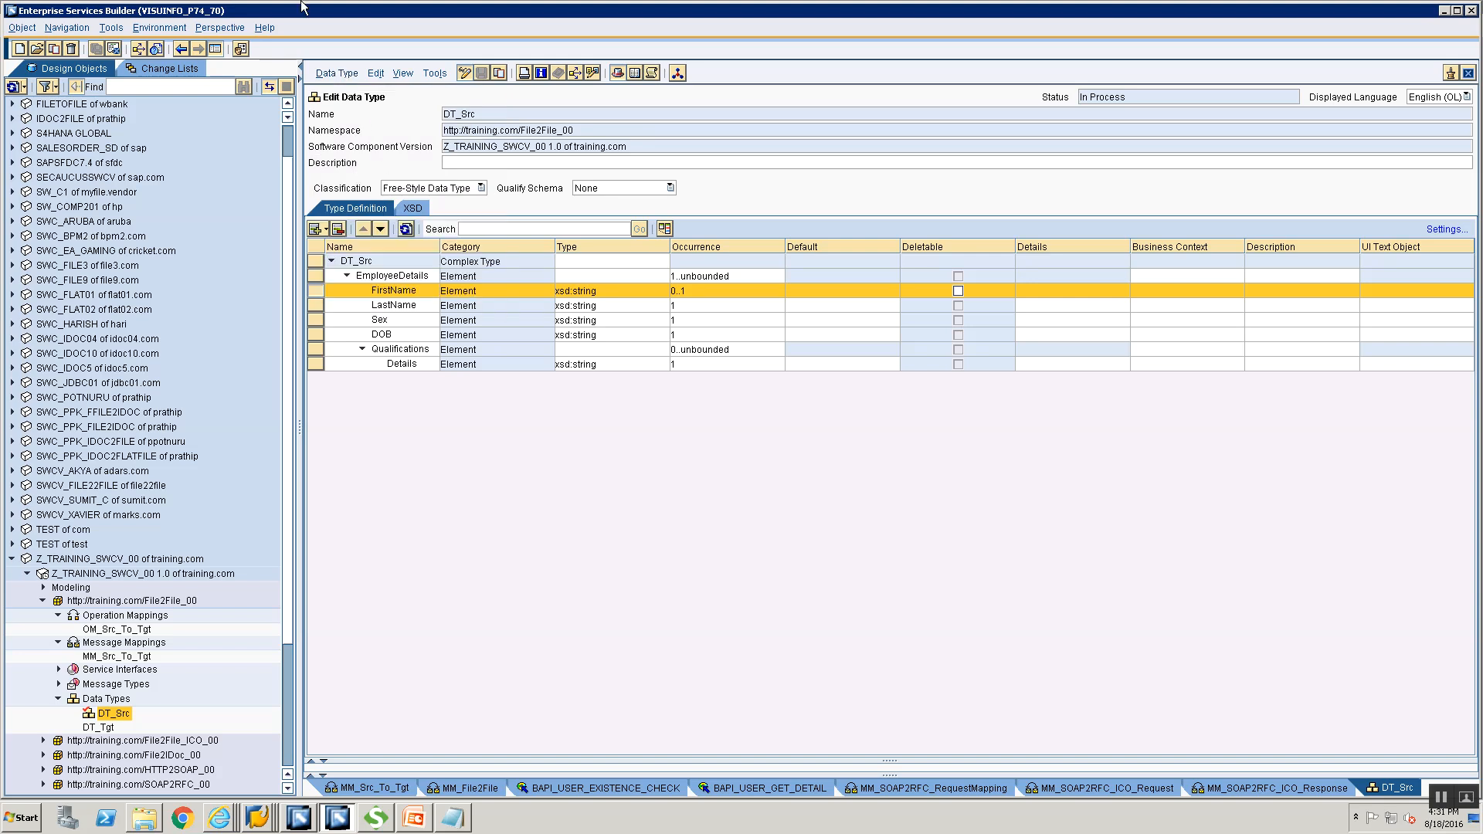
click(337, 76)
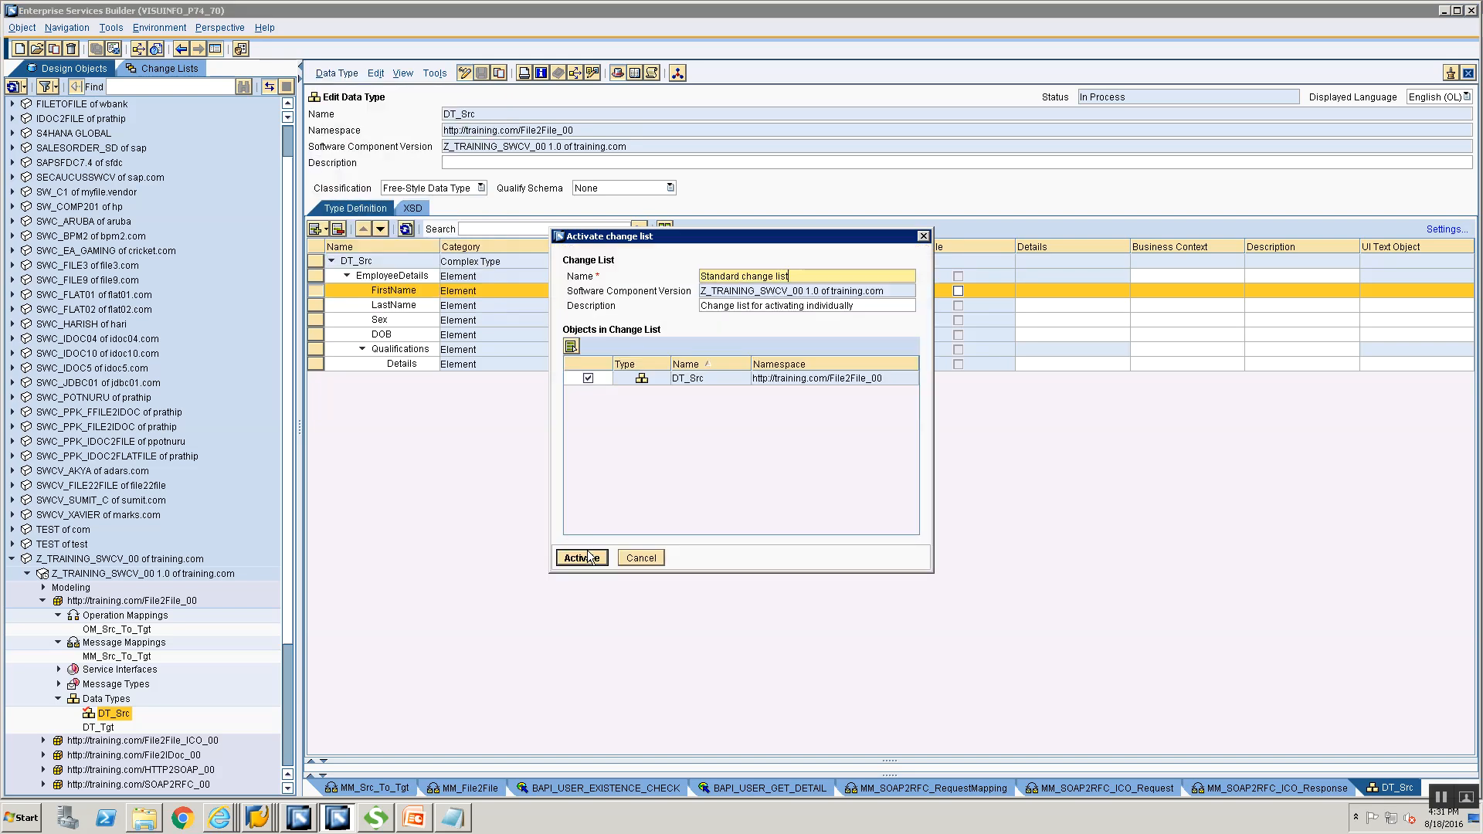
click(587, 551)
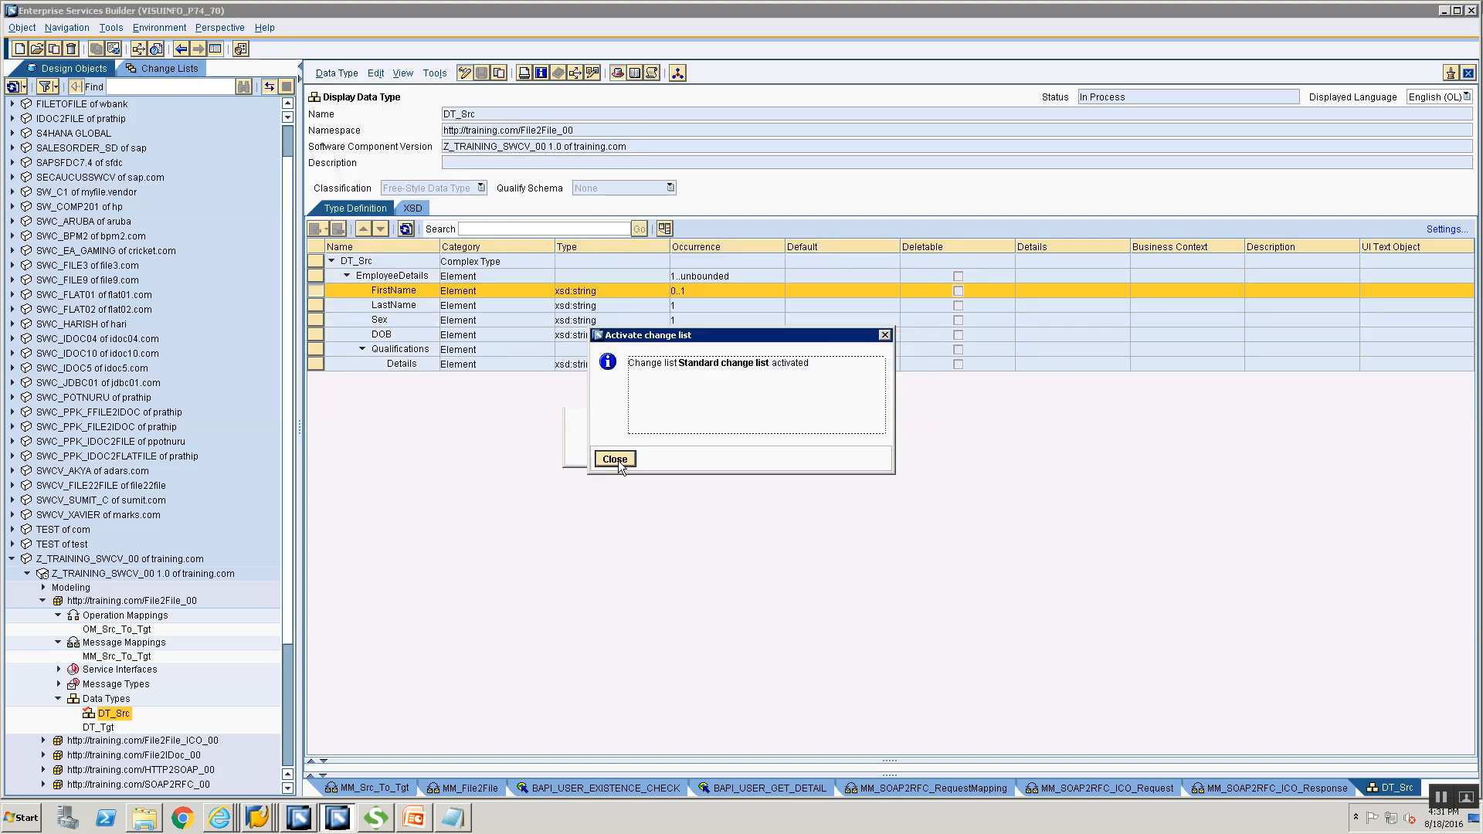
click(614, 459)
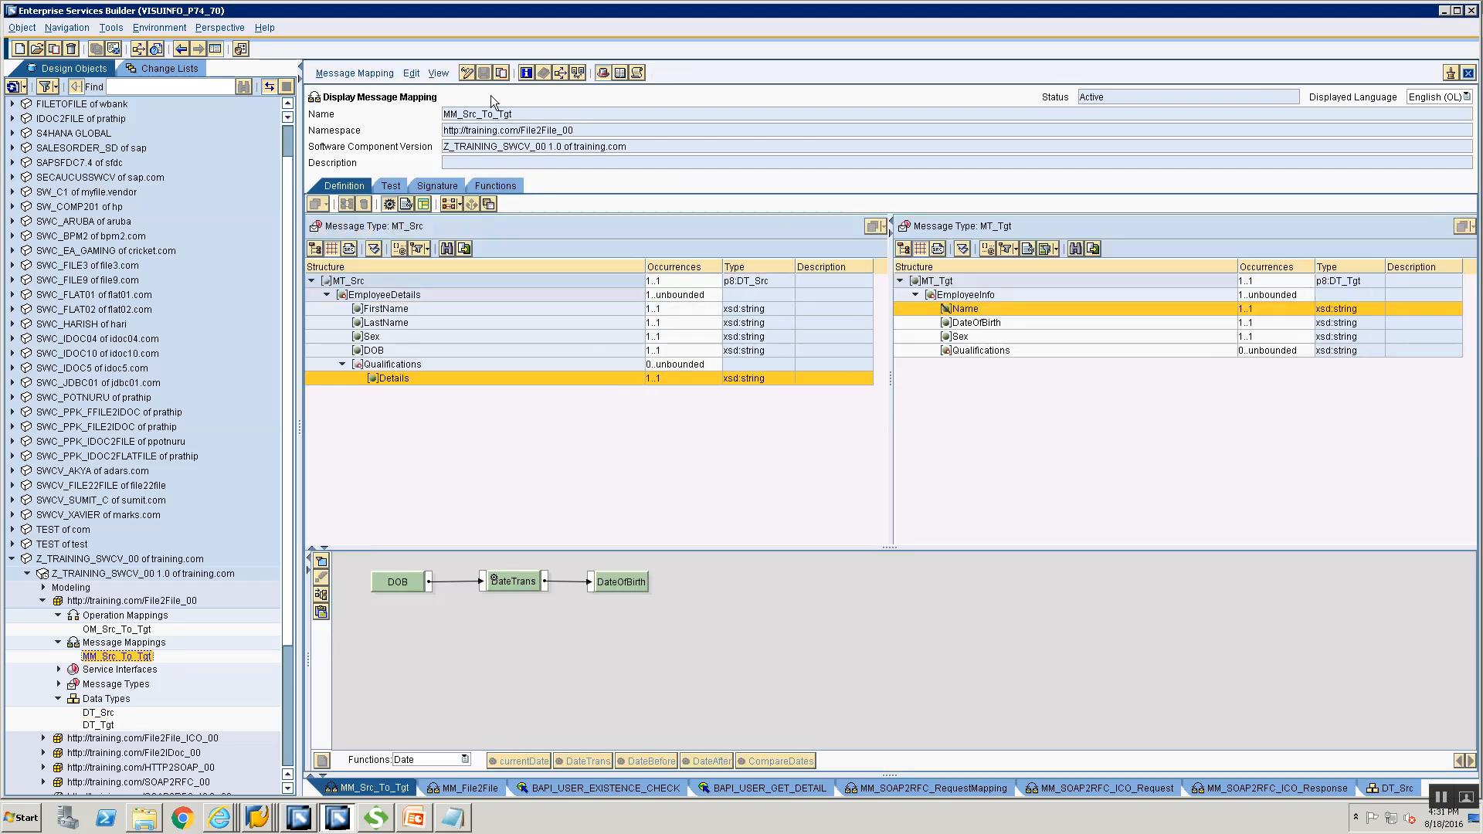
Step: Start editing the MM_Src_To_Tgt message mapping to pick up the changed source structure and activate it with the standard change list
click(466, 73)
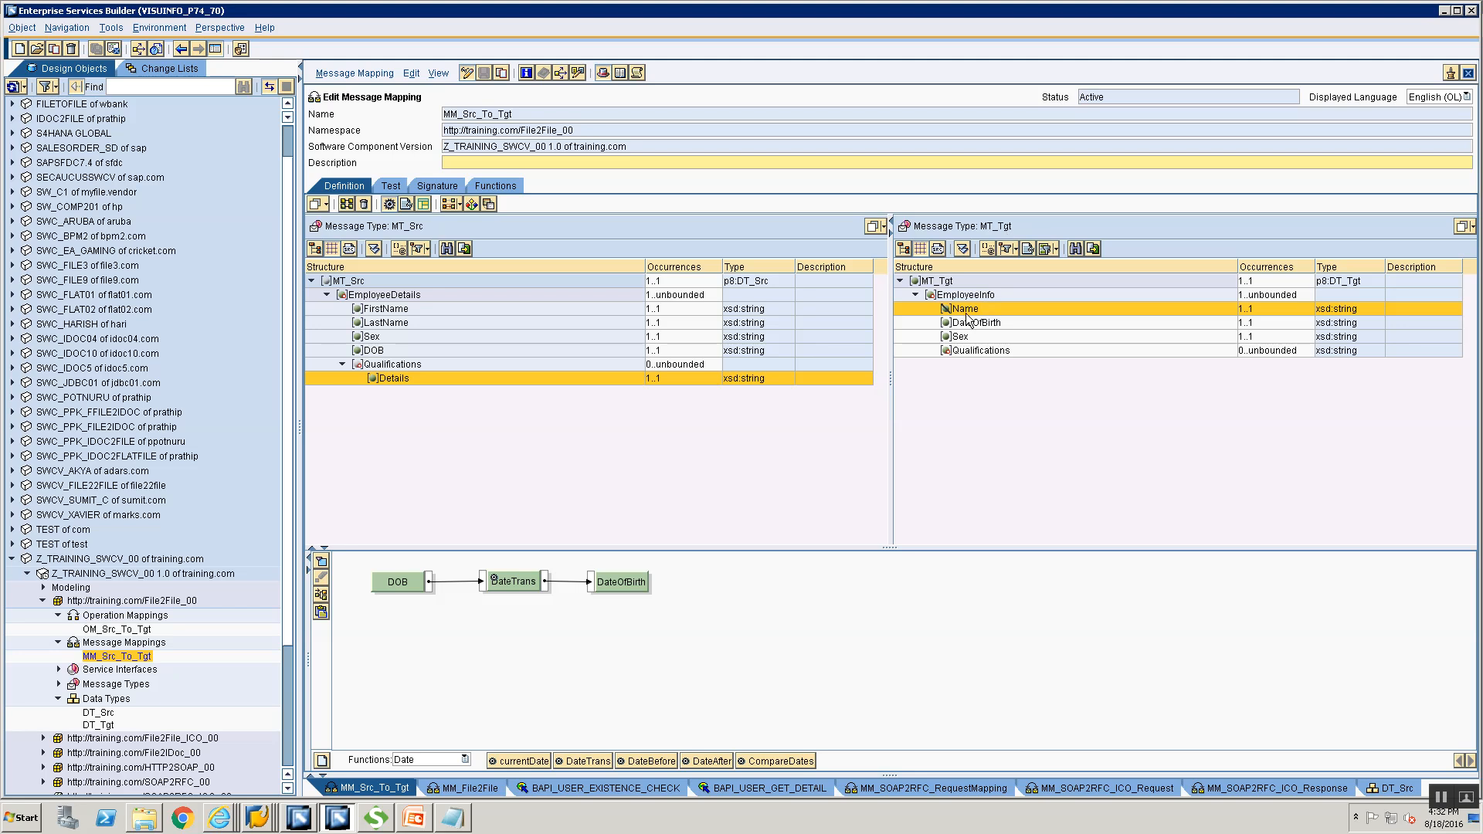
right_click(969, 311)
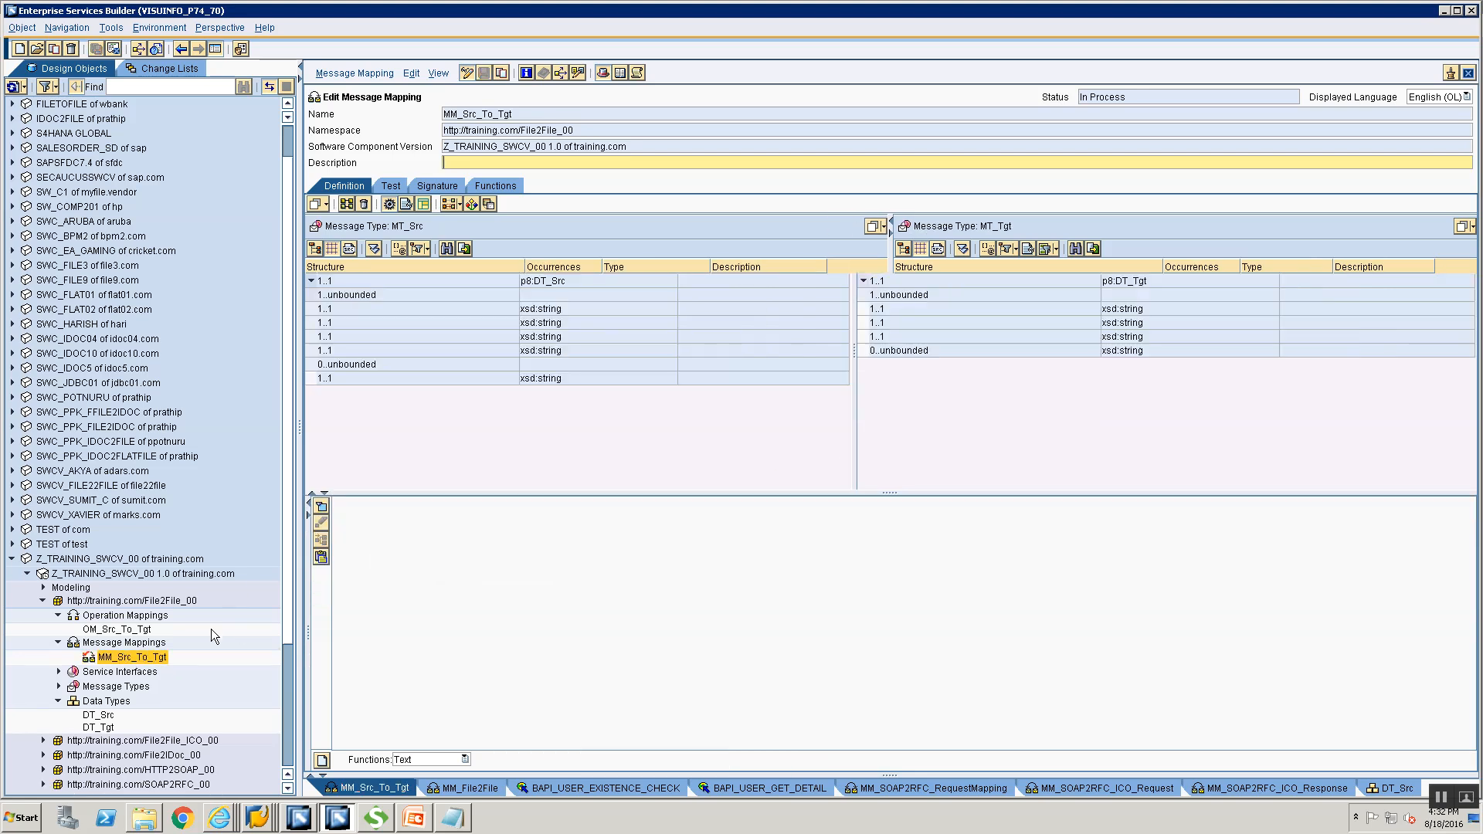
right_click(135, 663)
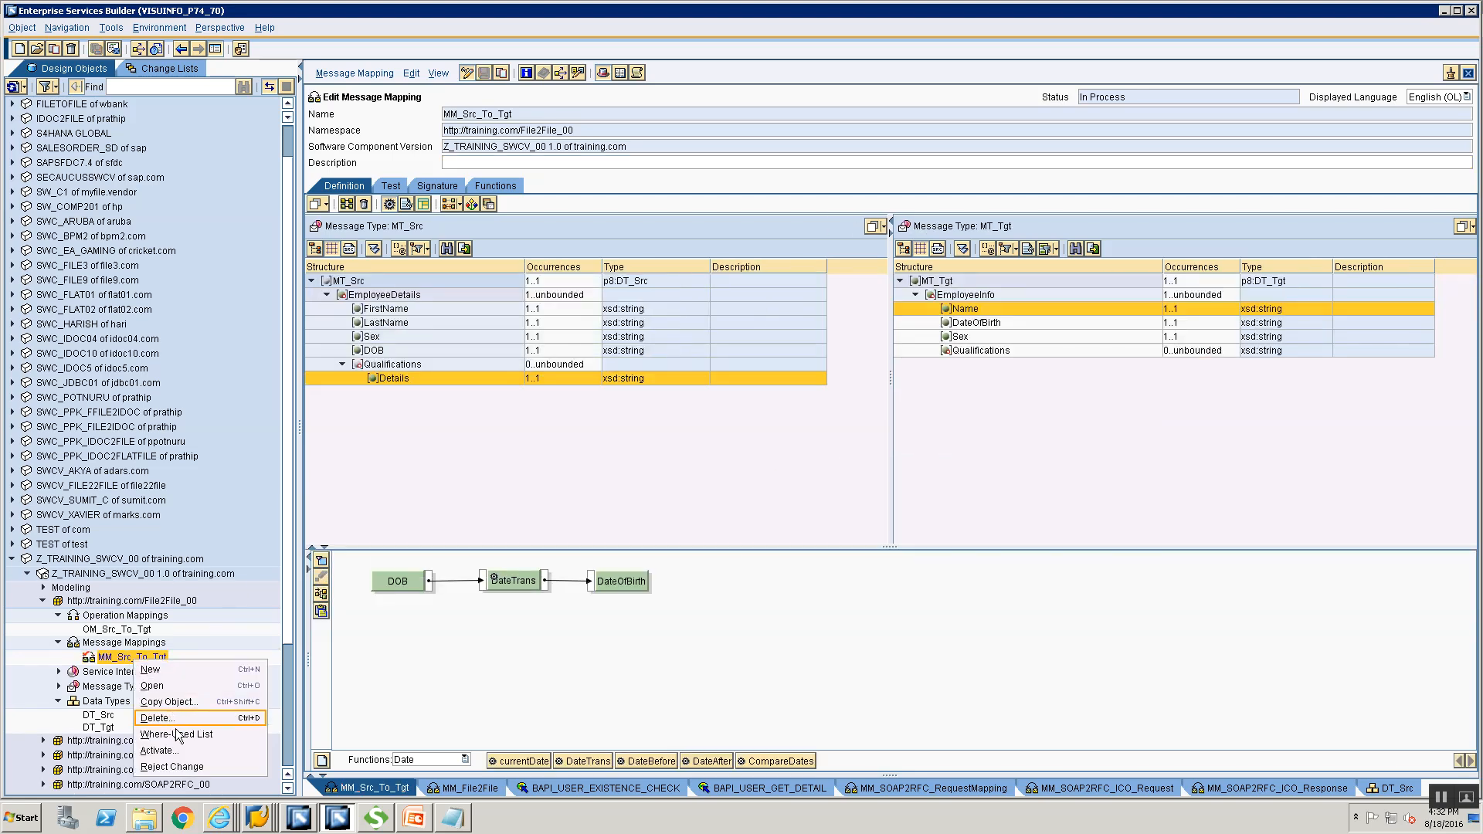
click(177, 753)
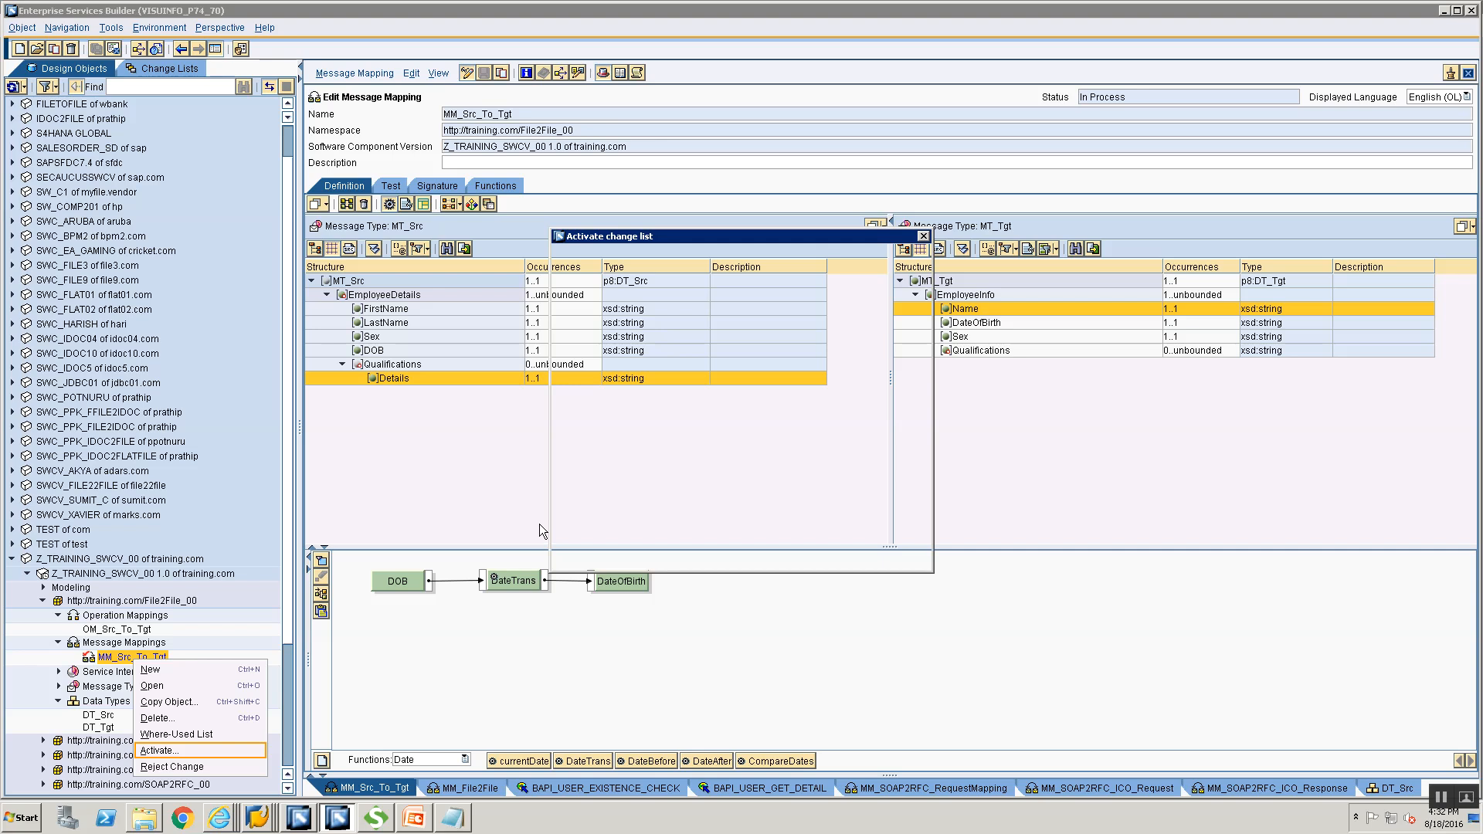
click(581, 557)
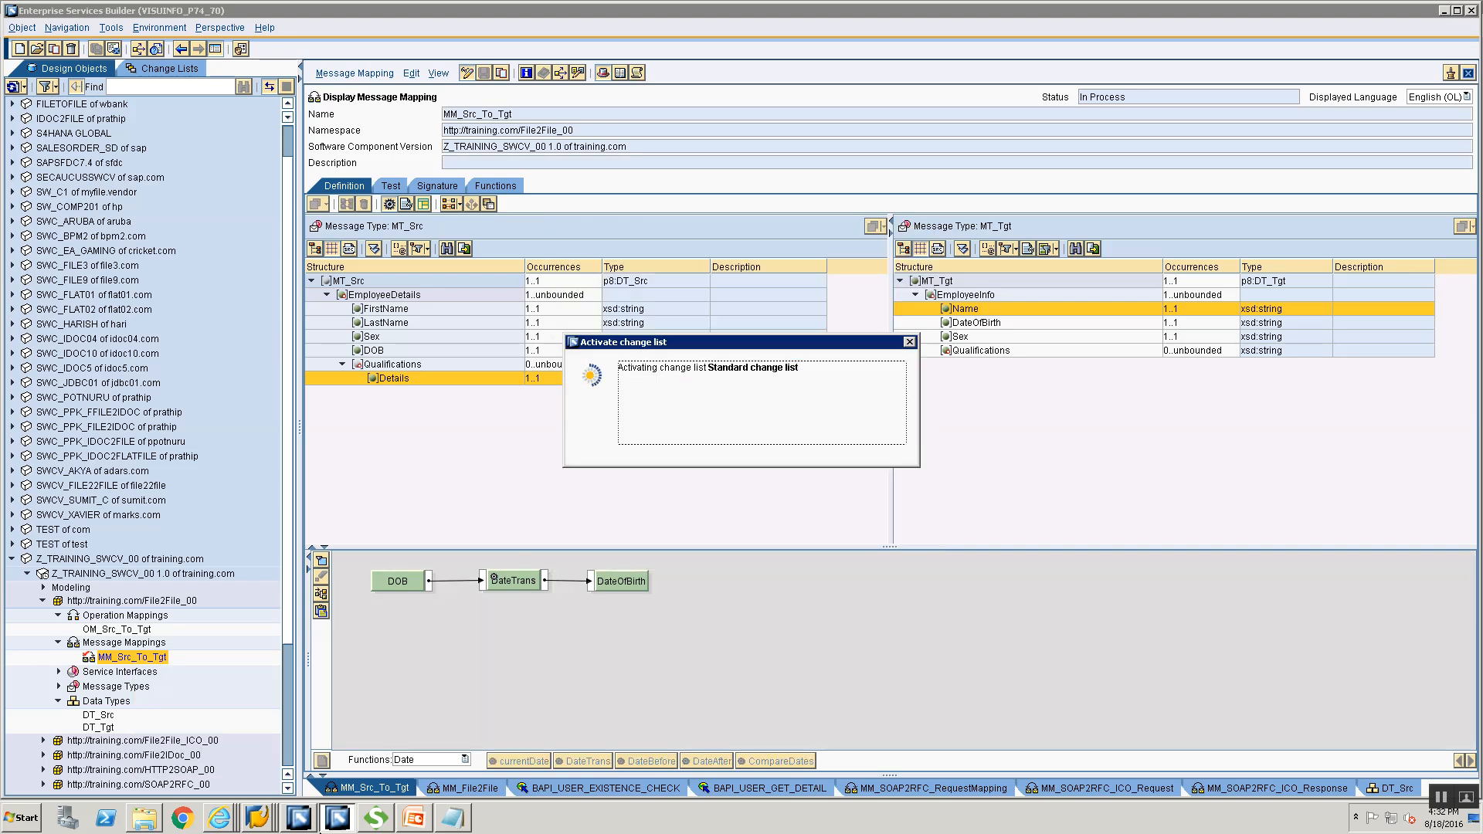
Step: Switch to the Integration Builder and open the SIOA_Src sender agreement of BS_FILESYSTEM_00 in the File2File00 scenario
click(306, 820)
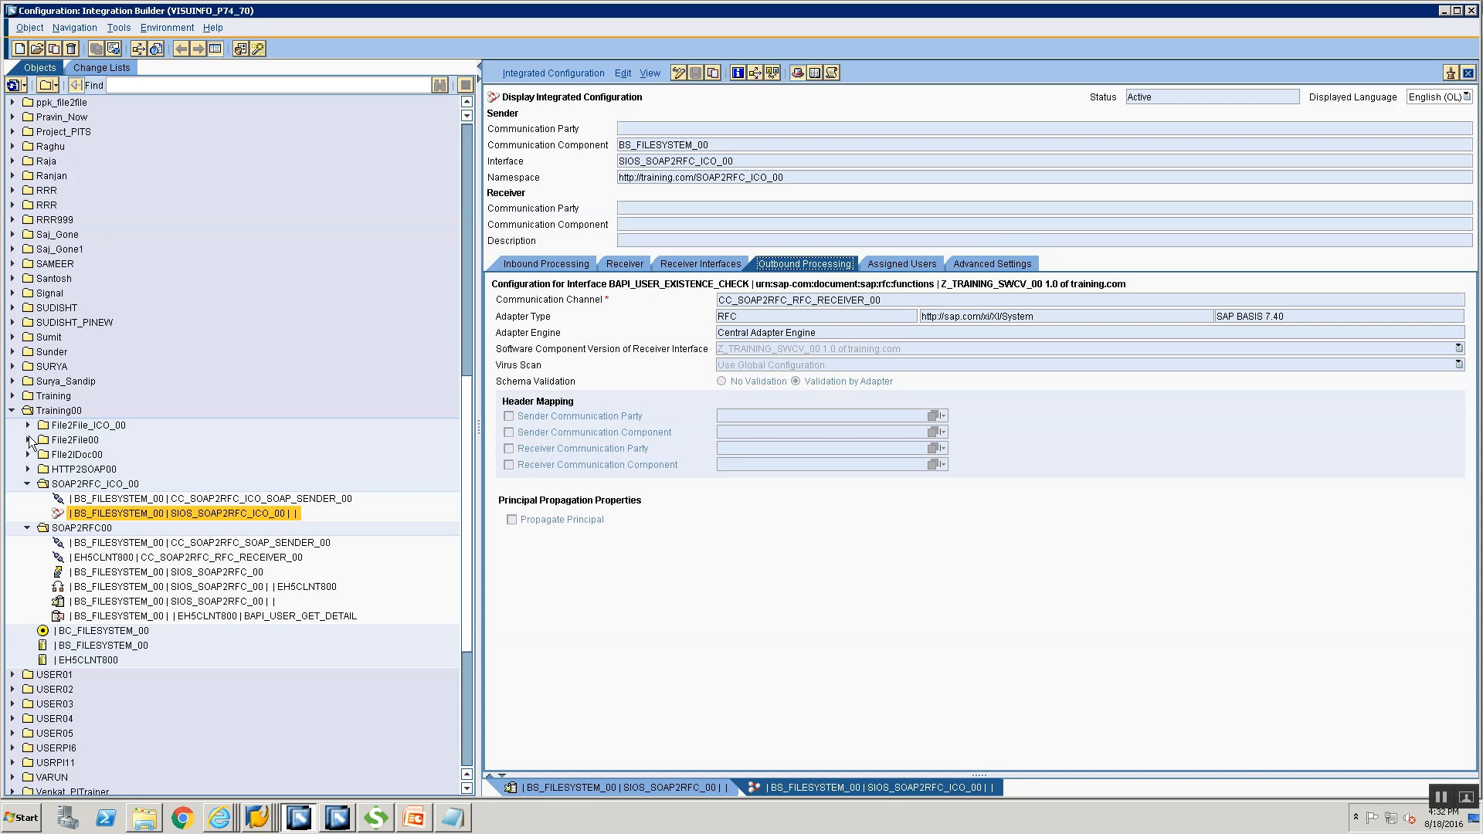
click(28, 439)
click(133, 469)
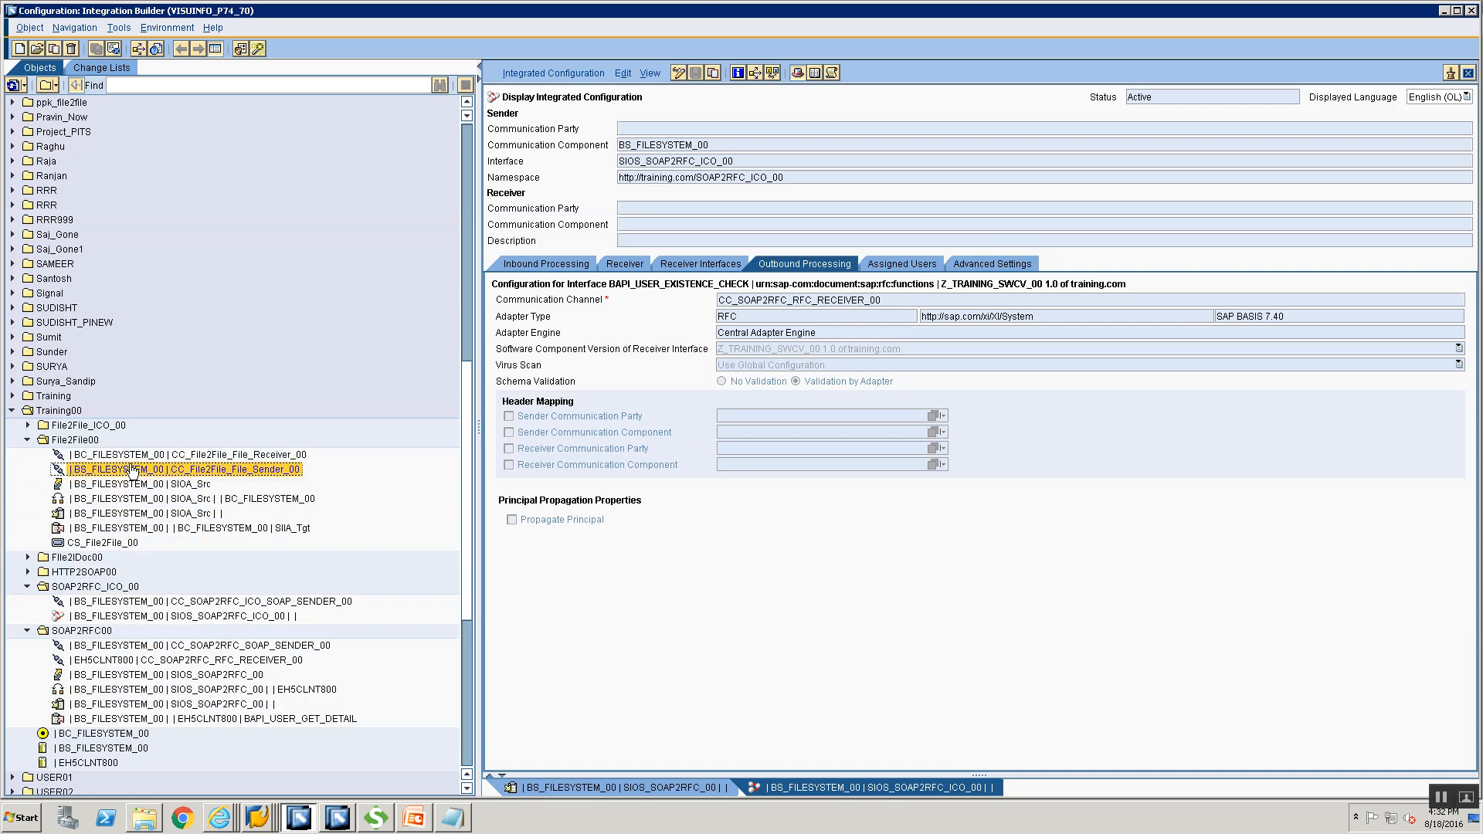
click(155, 513)
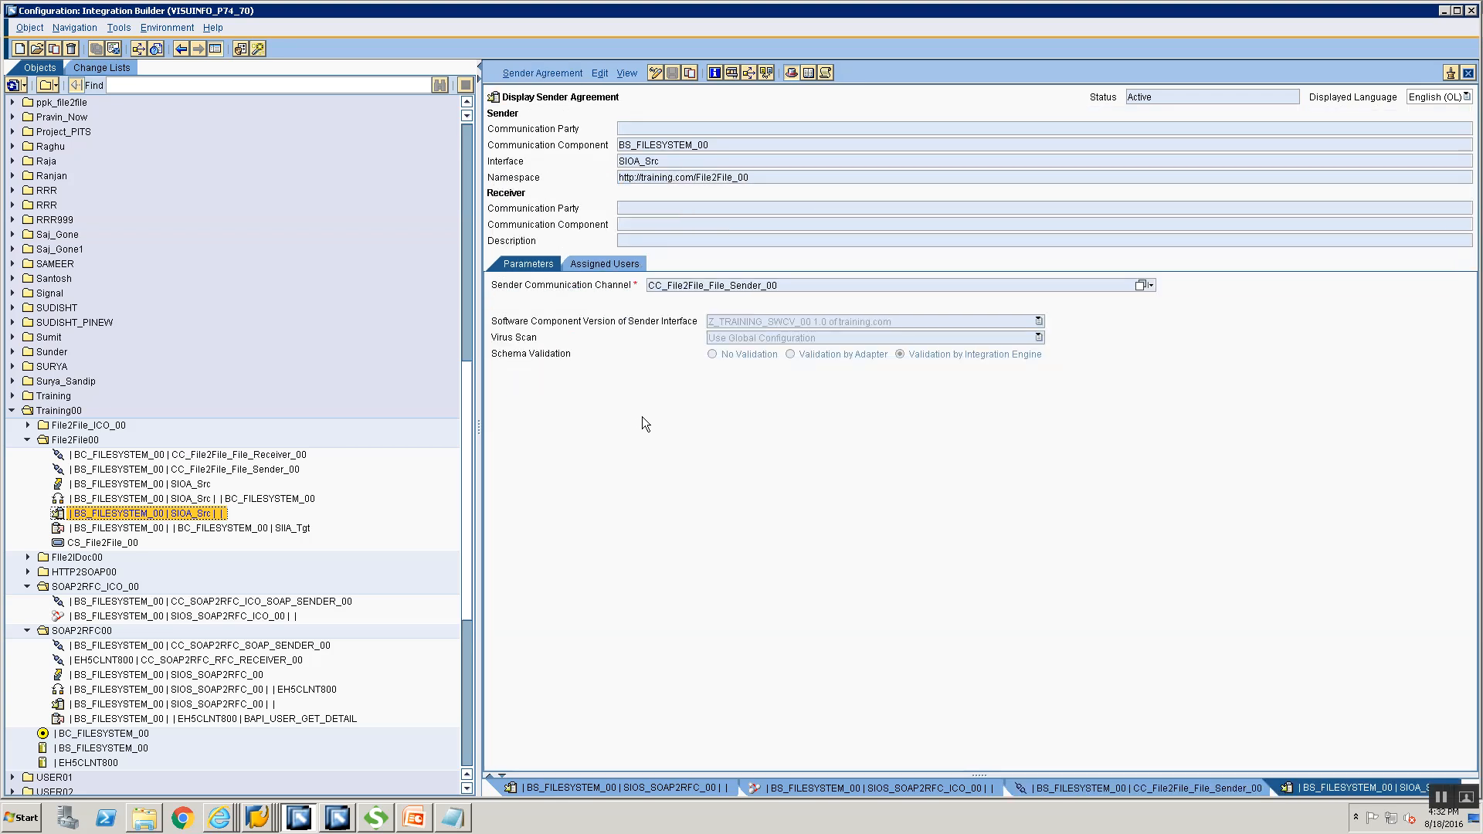
Step: Set the SIOA_Src sender agreement's schema validation to Validation by Adapter, save it, and activate the standard change list
click(789, 354)
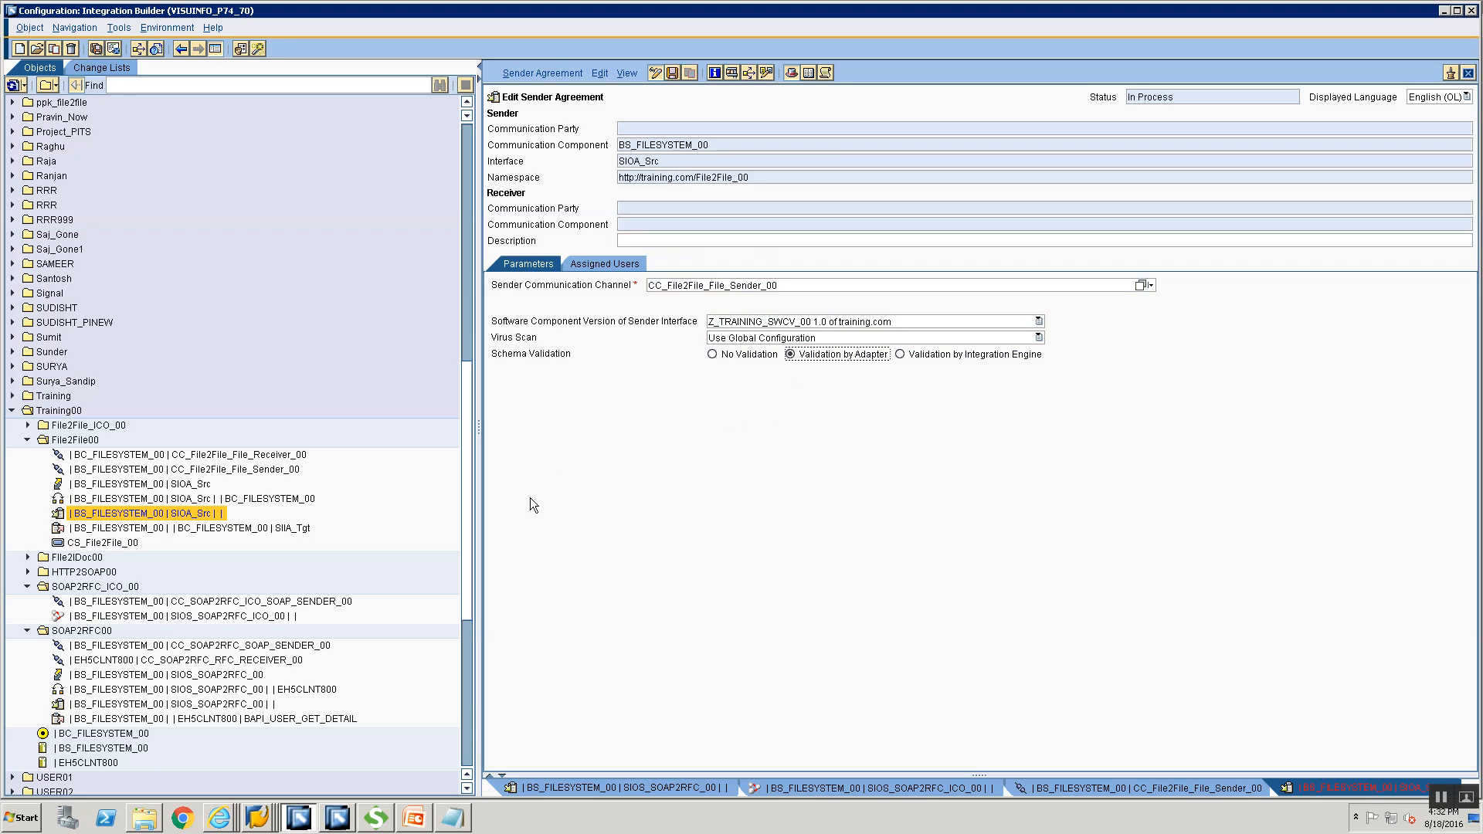
key(ctrl+s)
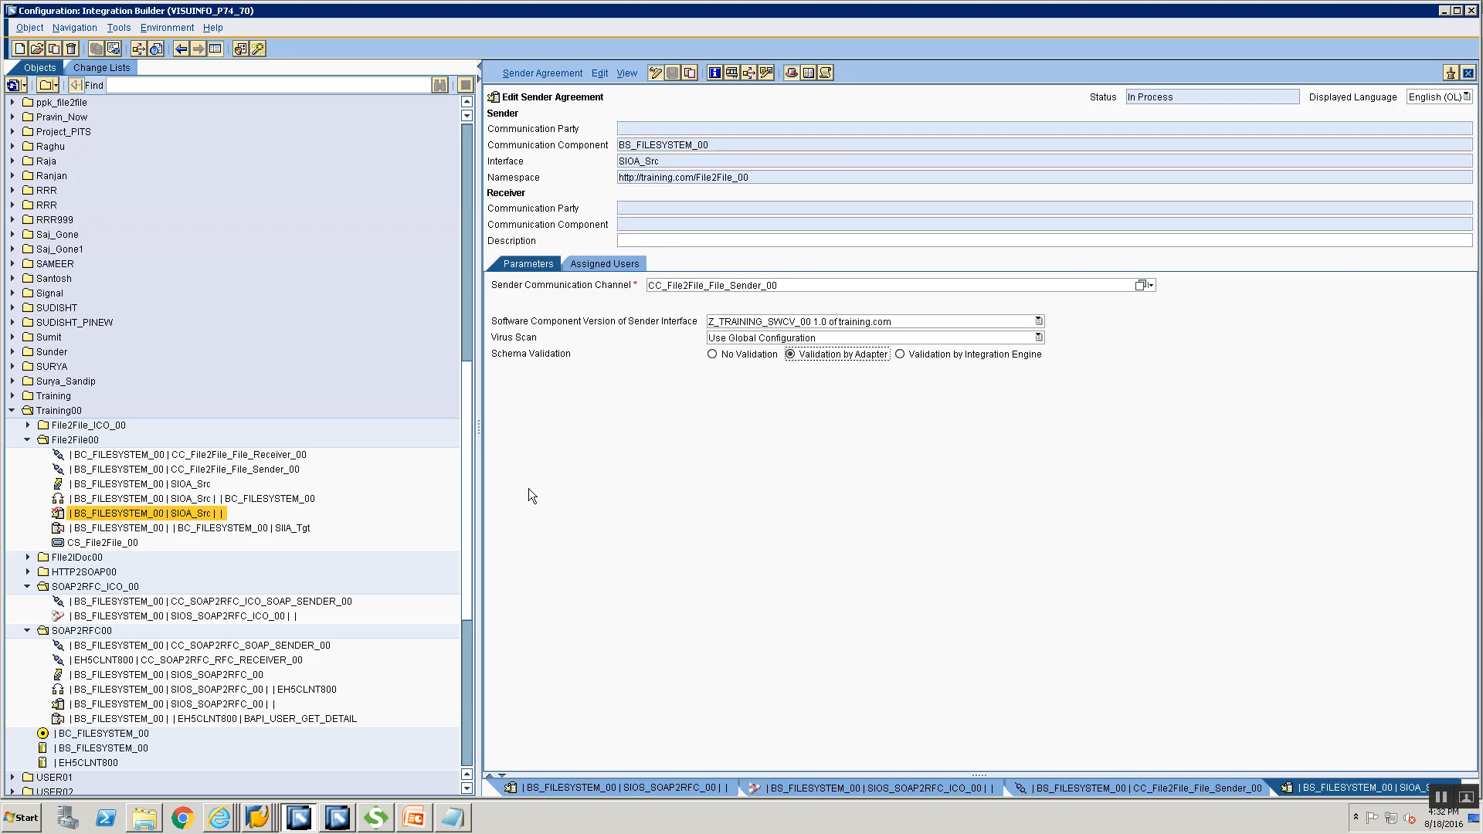
click(557, 72)
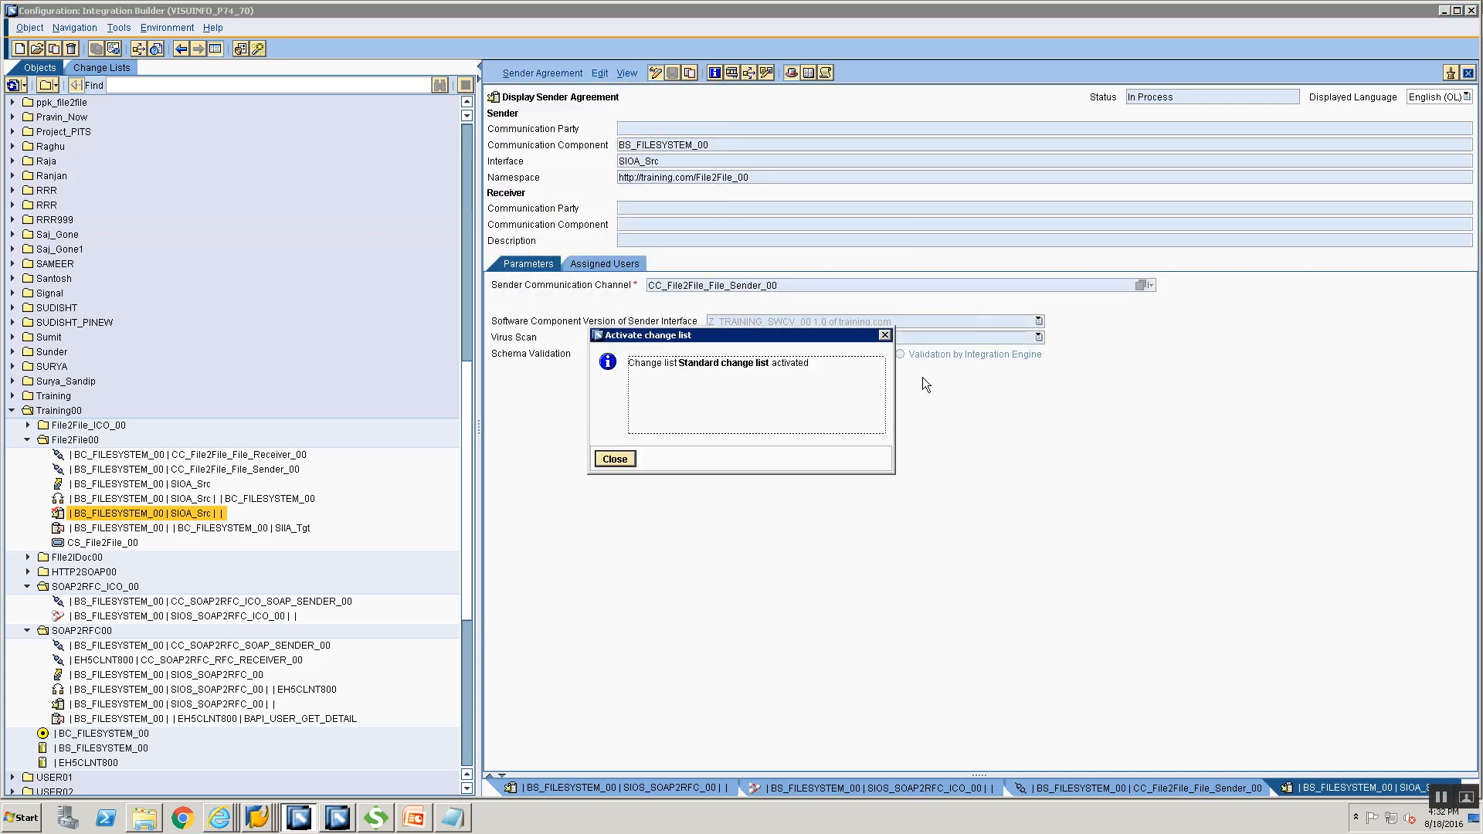
click(614, 459)
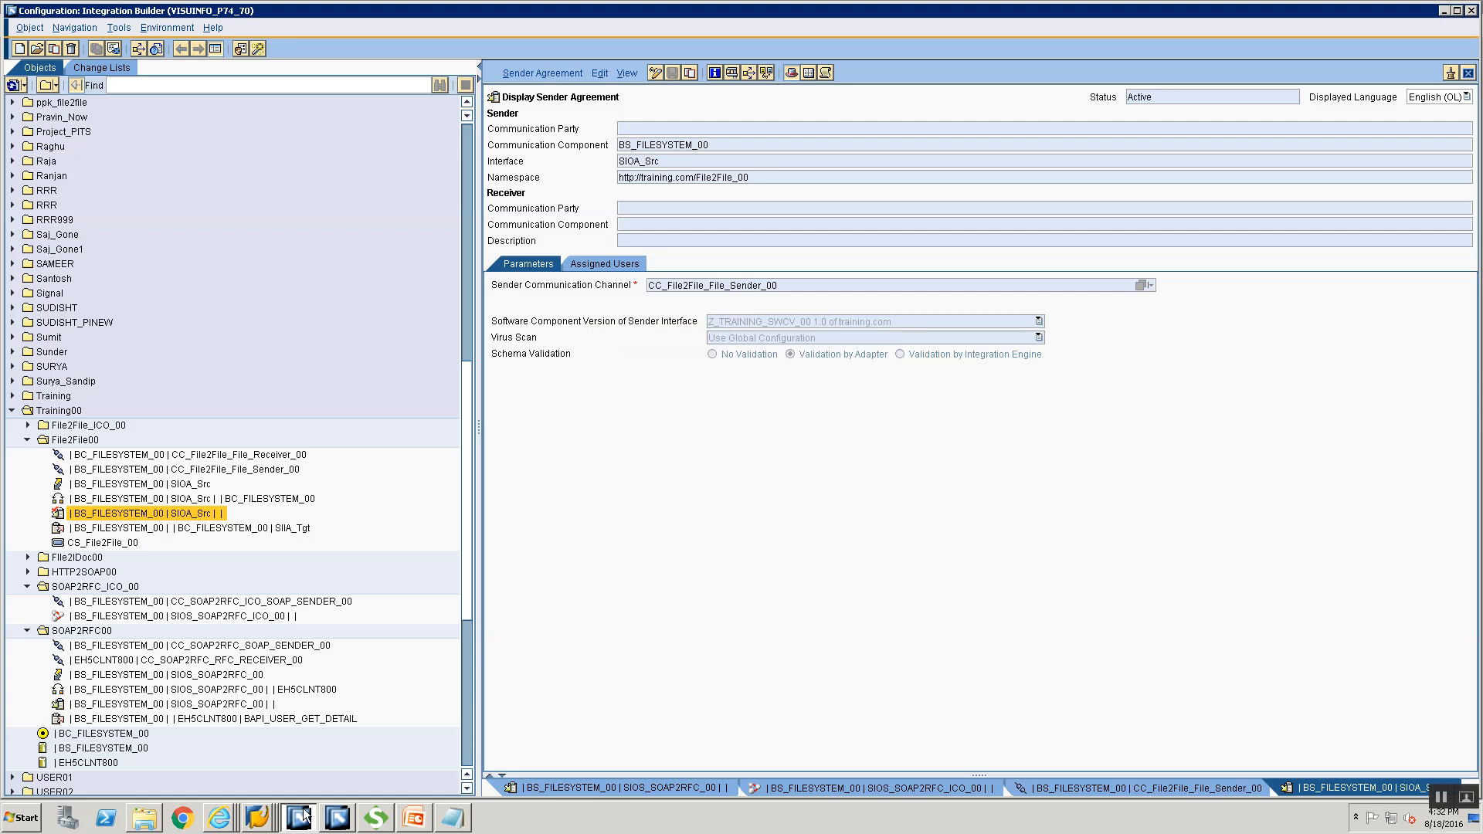
Step: Return to the Enterprise Services Builder and dismiss the activation notice for MM_Src_To_Tgt
click(338, 819)
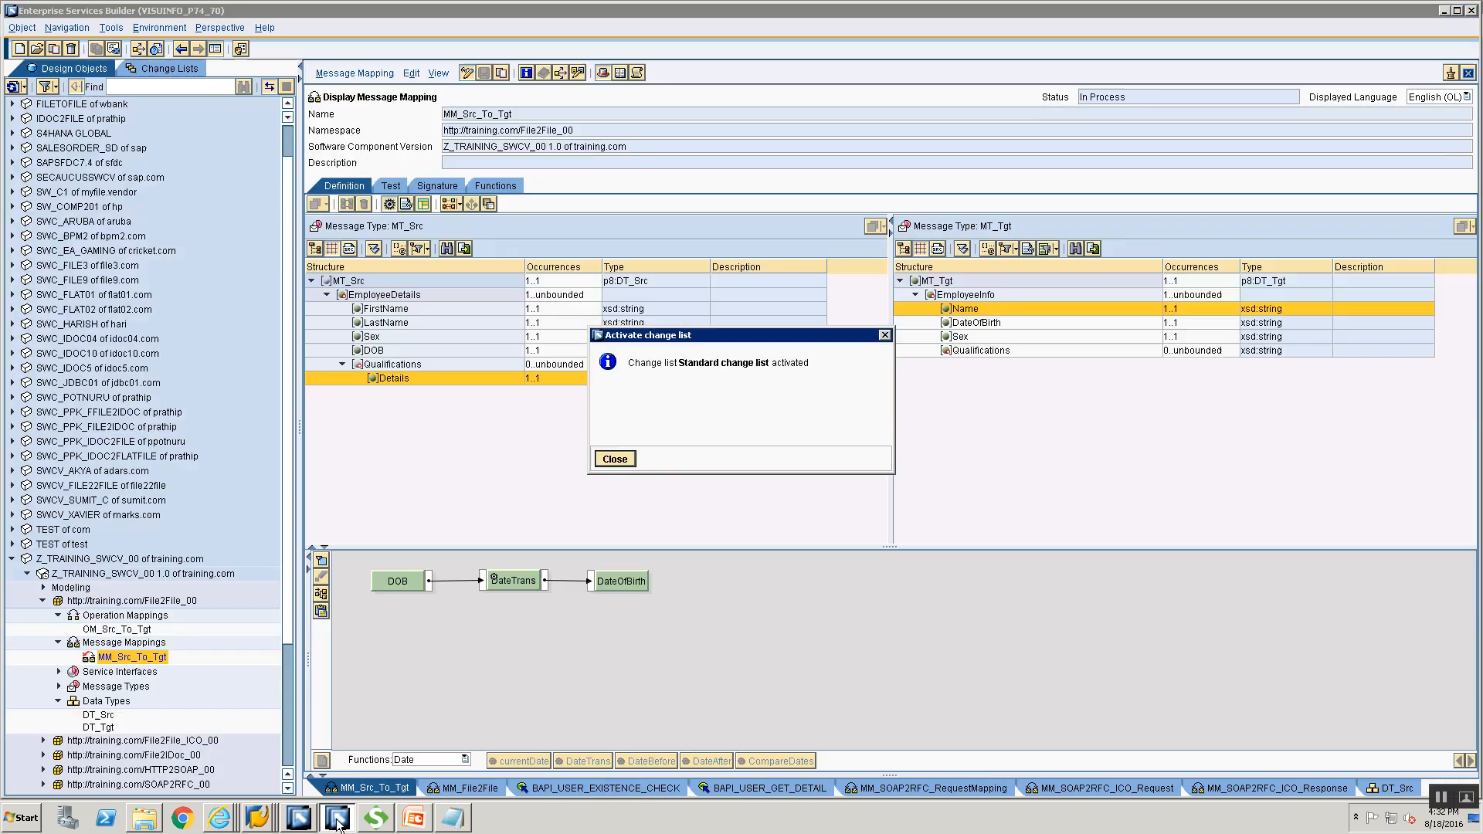
click(616, 459)
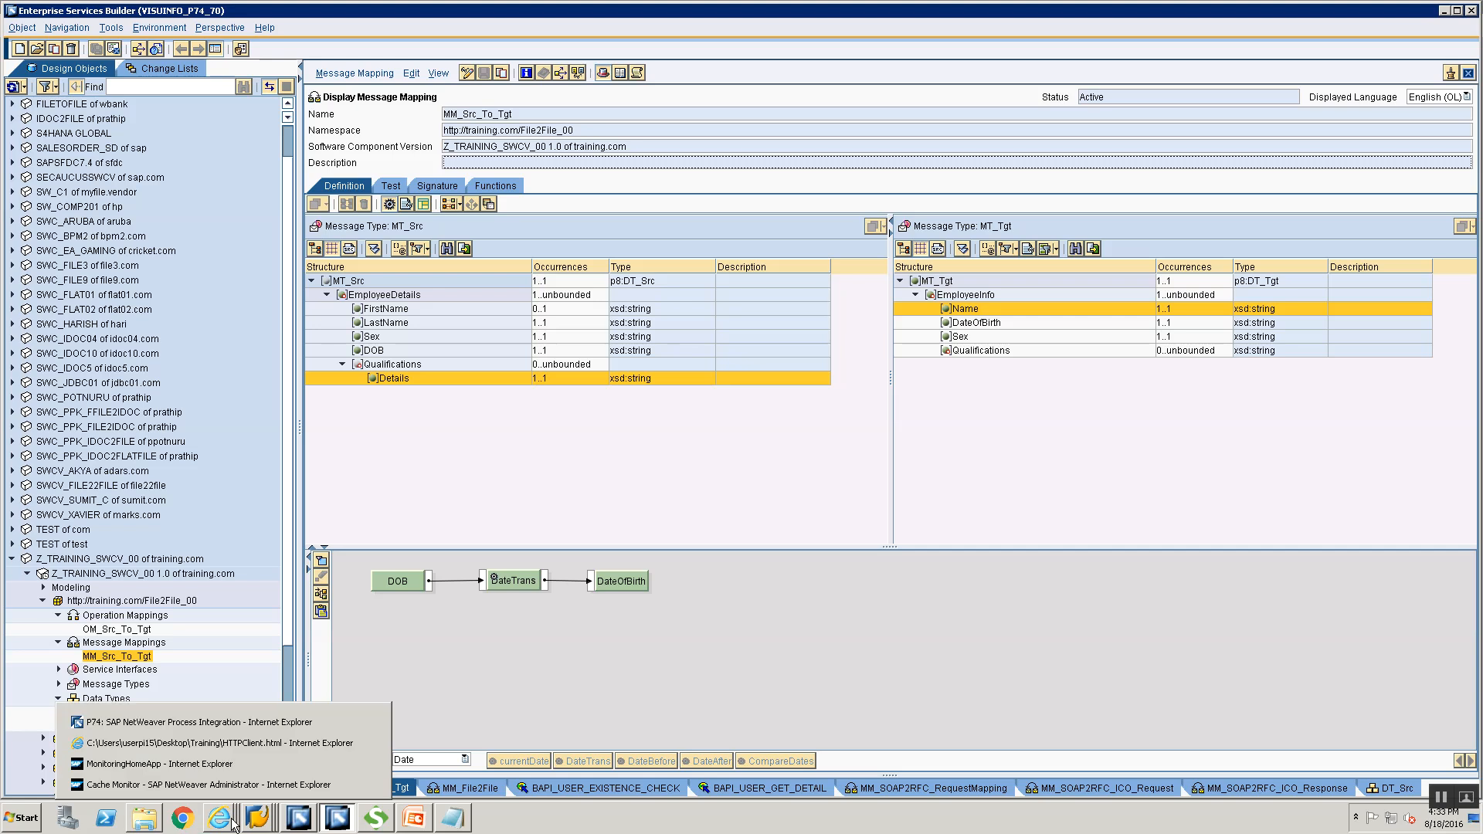
Step: In the SAP GUI file upload, set the source to File2File.xml in the Training folder and the target to \\VISUINFO\sapmnt\trans\training\File2File.xml
mouse_move(255, 821)
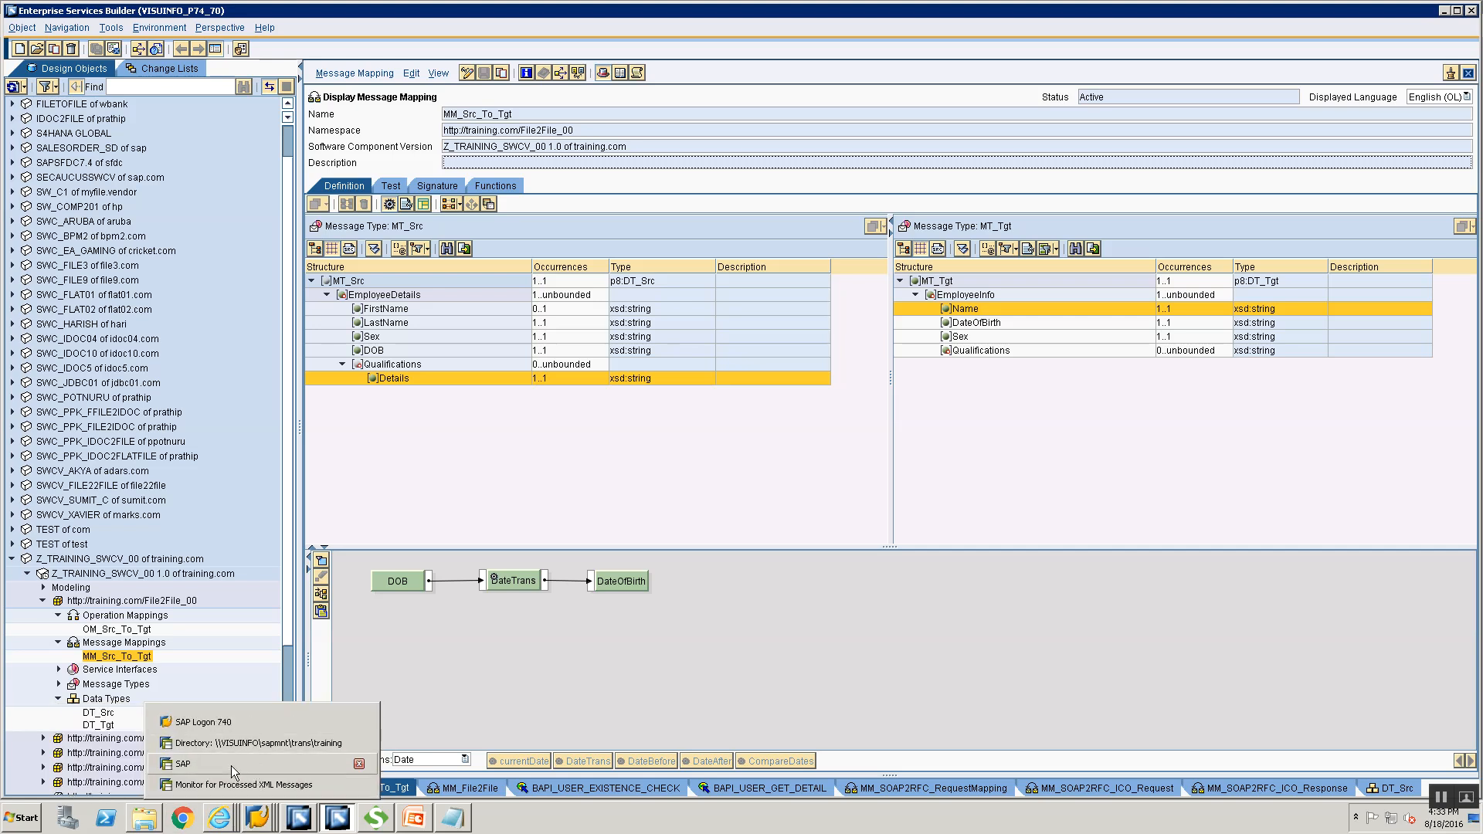
click(230, 766)
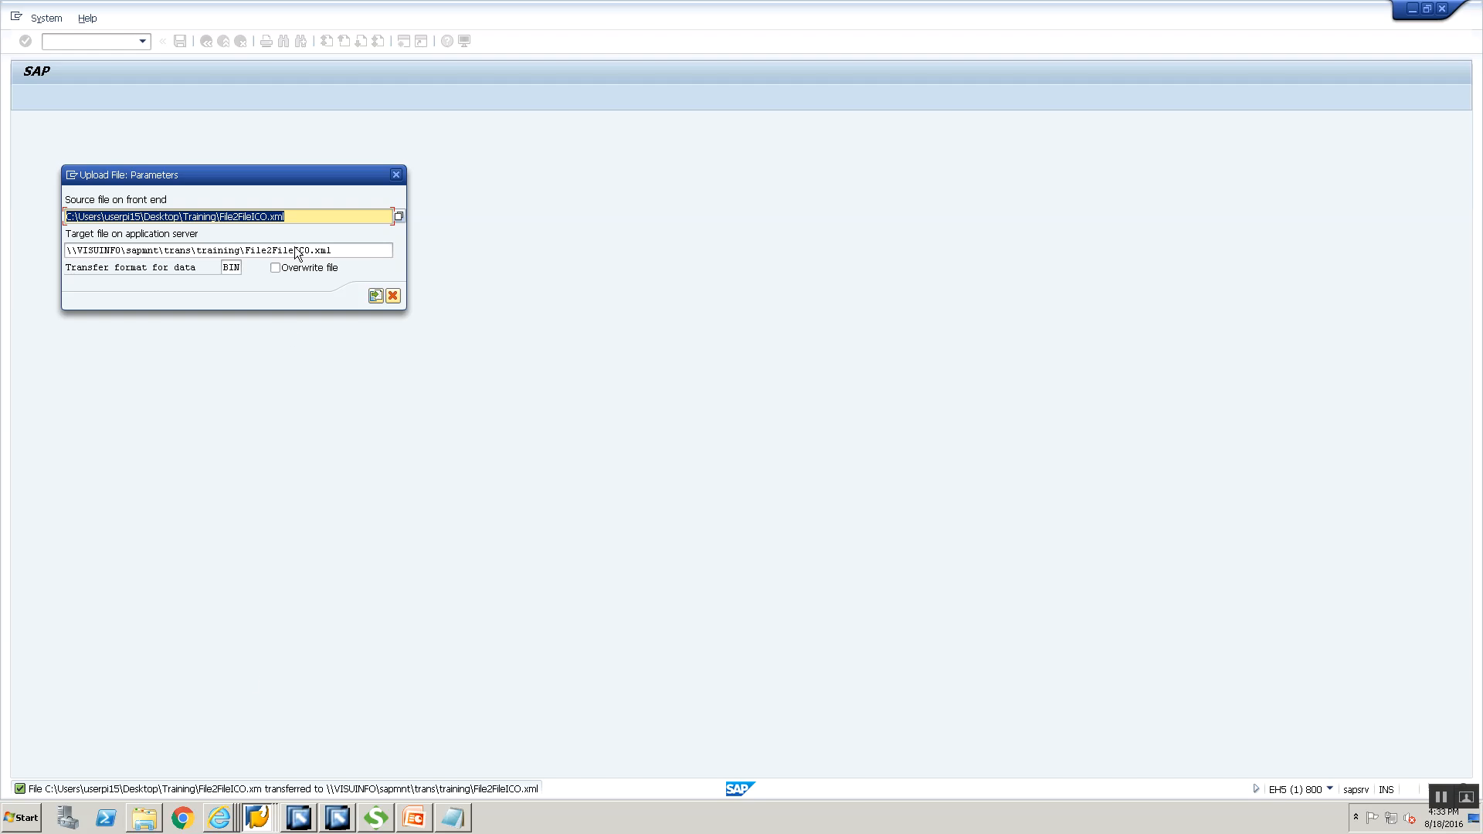
click(263, 217)
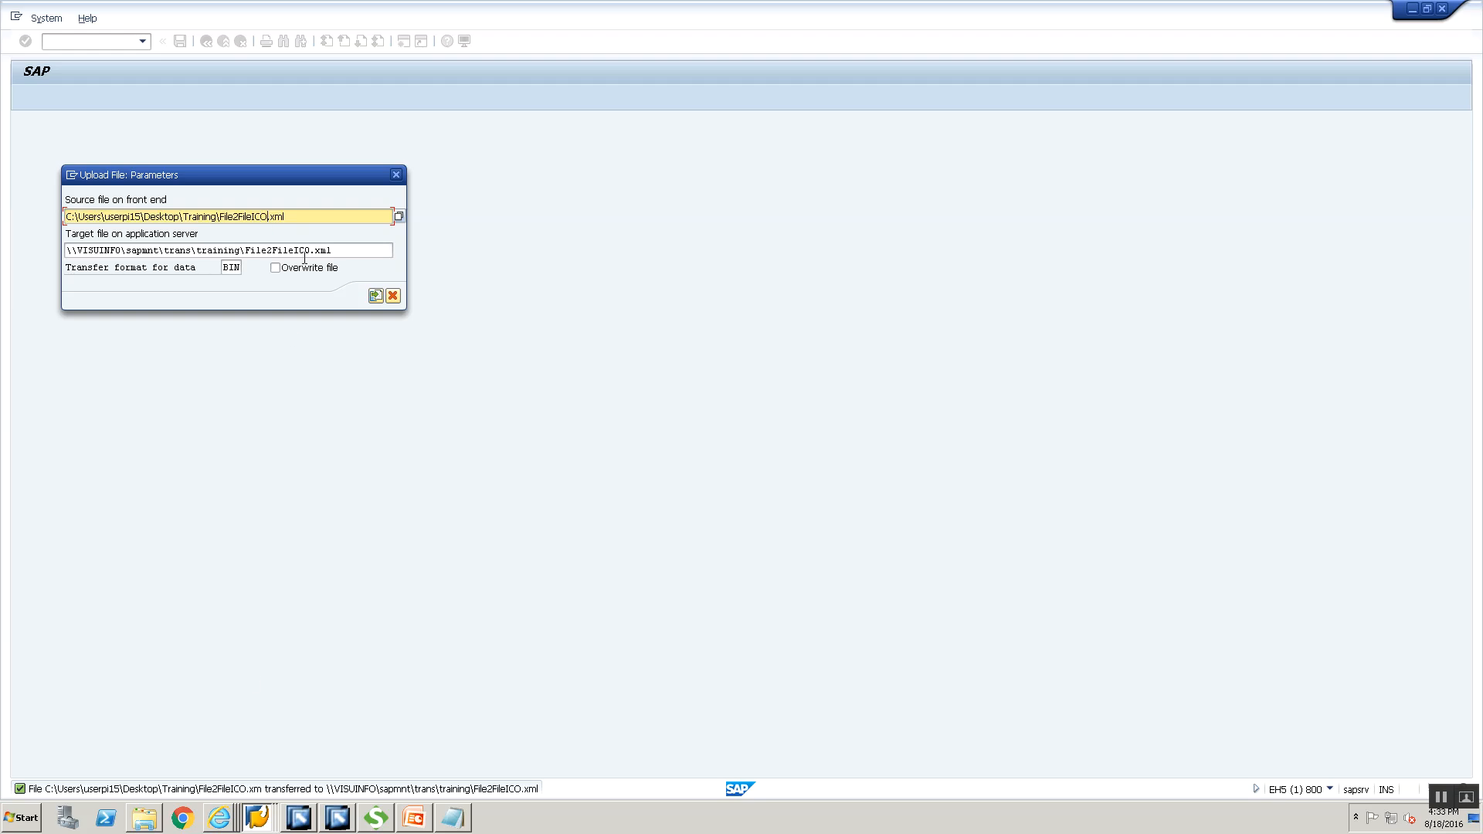
key(BackSpace)
key(BackSpace)
key(Down)
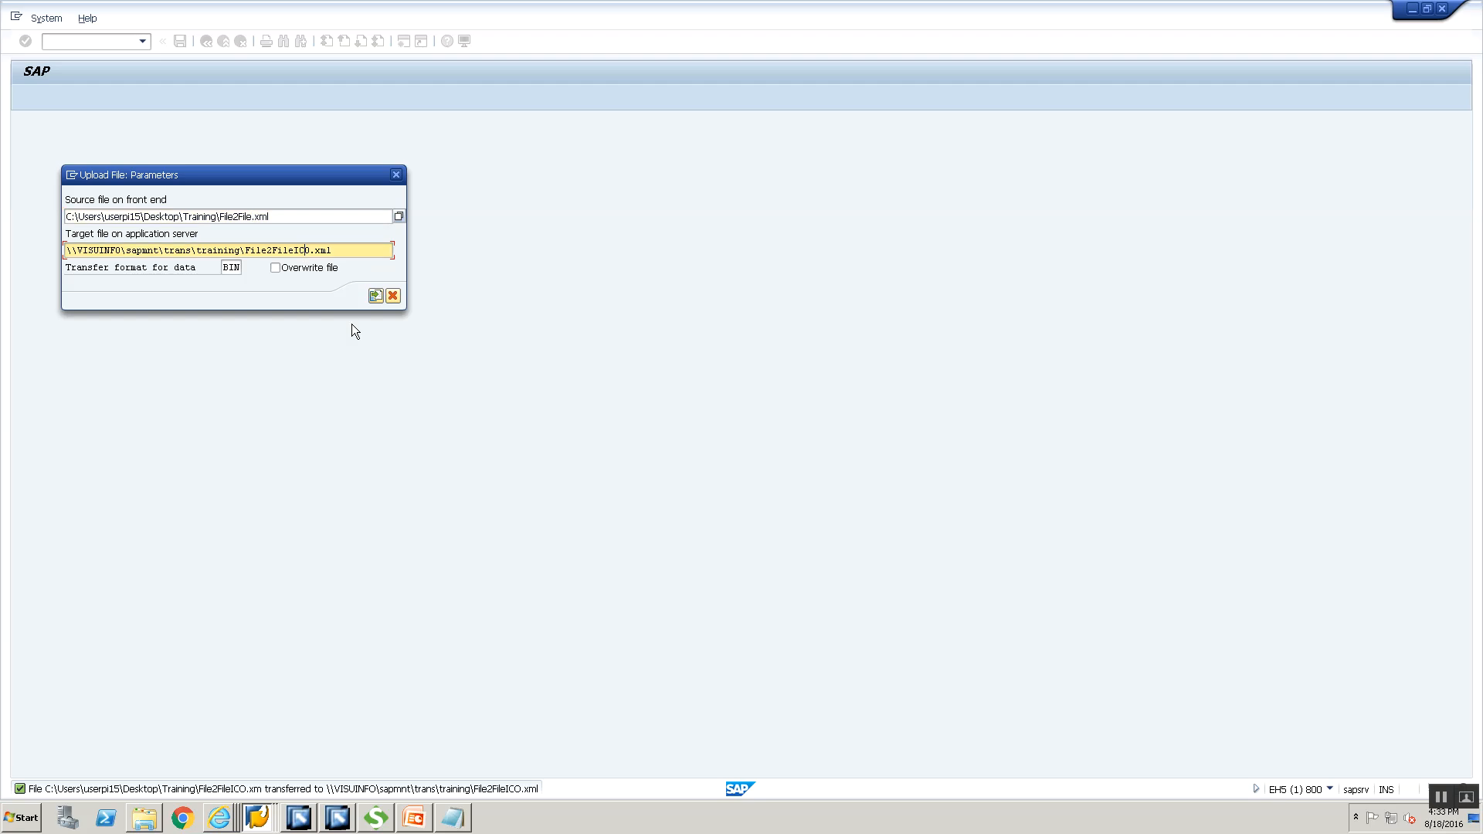
key(BackSpace)
key(BackSpace)
key(BackSpace)
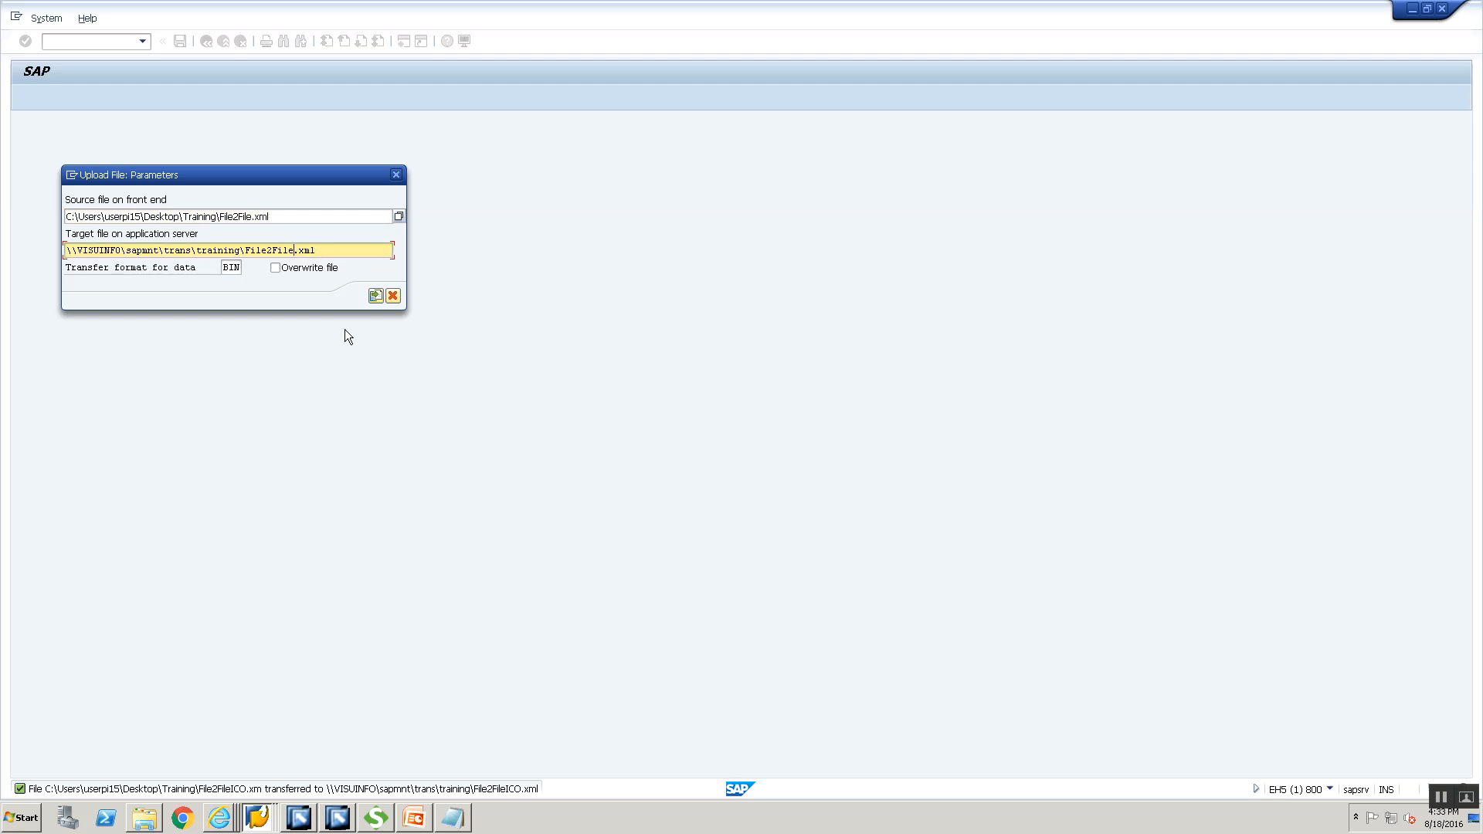
Step: Open File2File.xml from the Training folder in Notepad, delete the first employee's FirstName element, and save the file
click(144, 819)
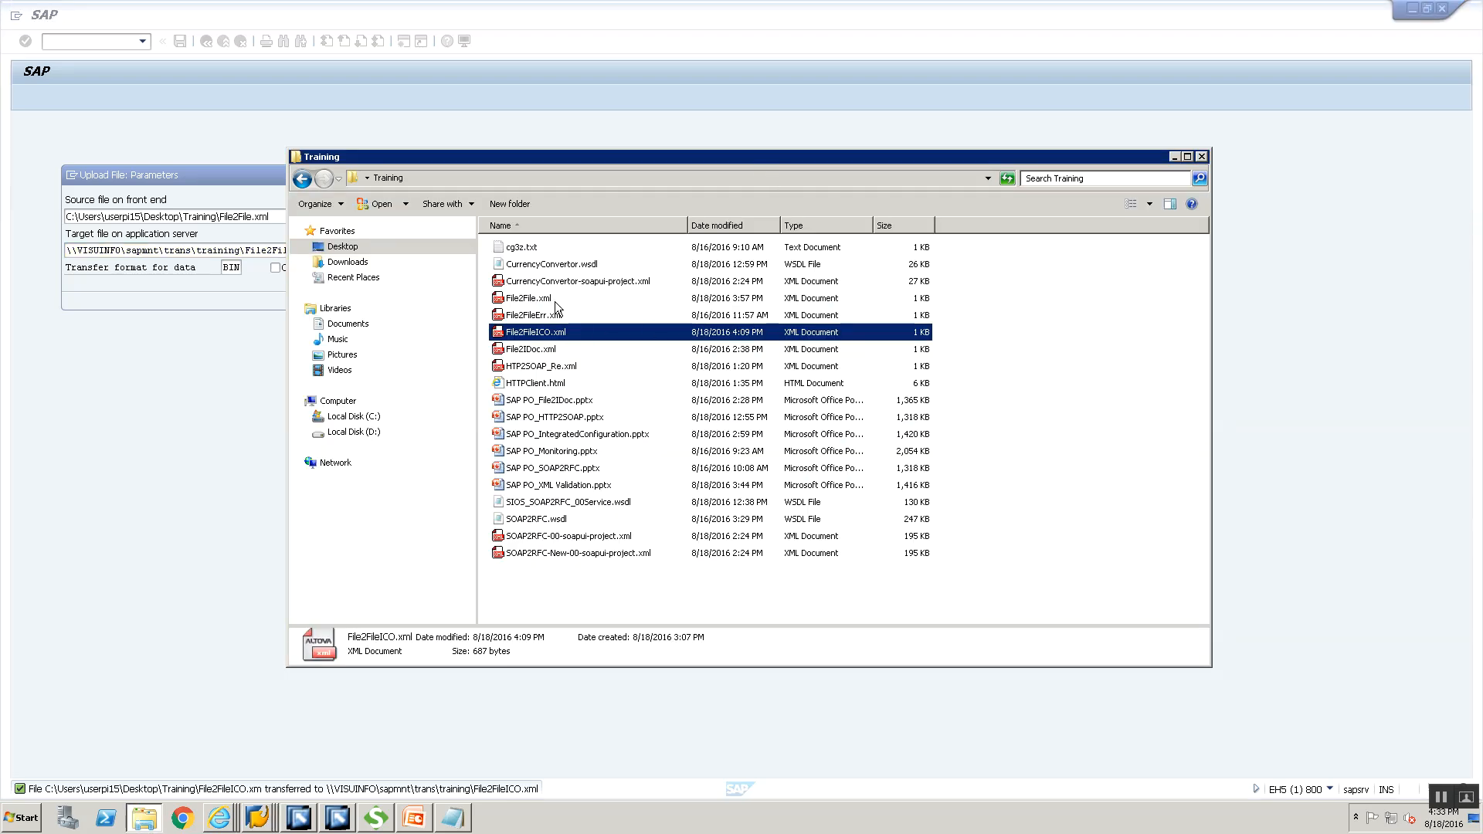
click(555, 301)
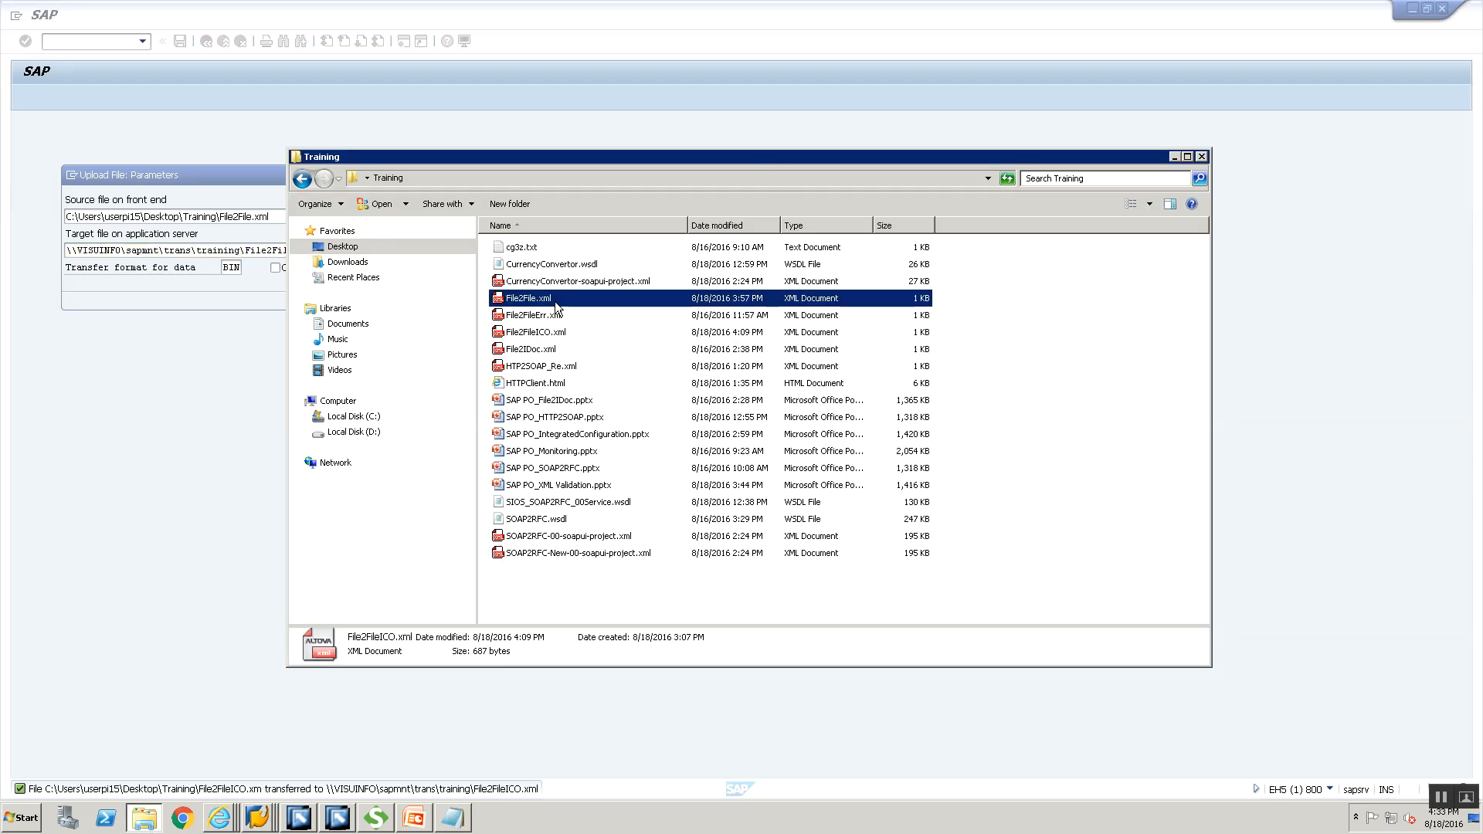
right_click(555, 304)
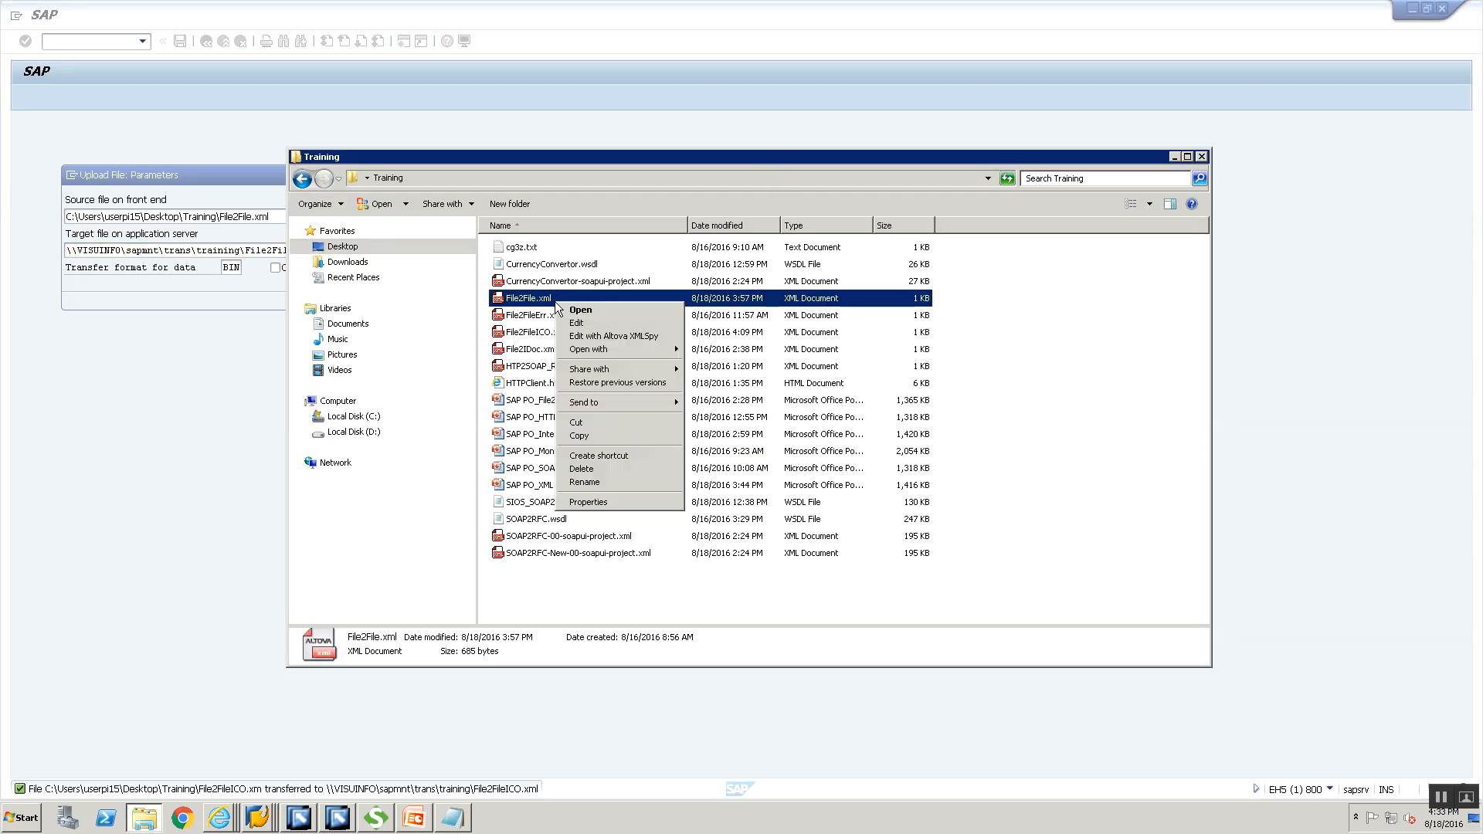
click(613, 325)
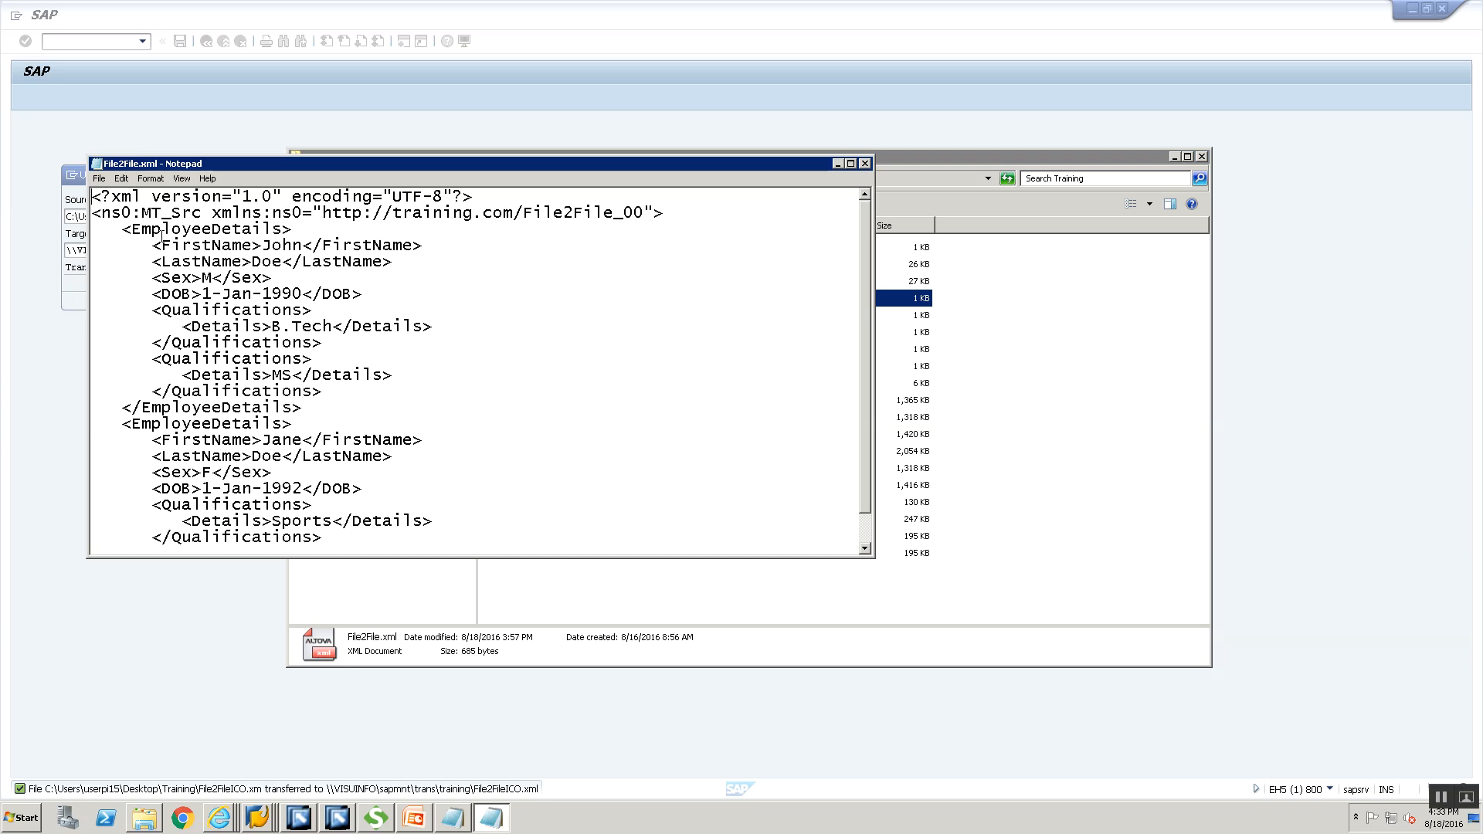
key(shift+Right)
key(shift+End)
key(Delete)
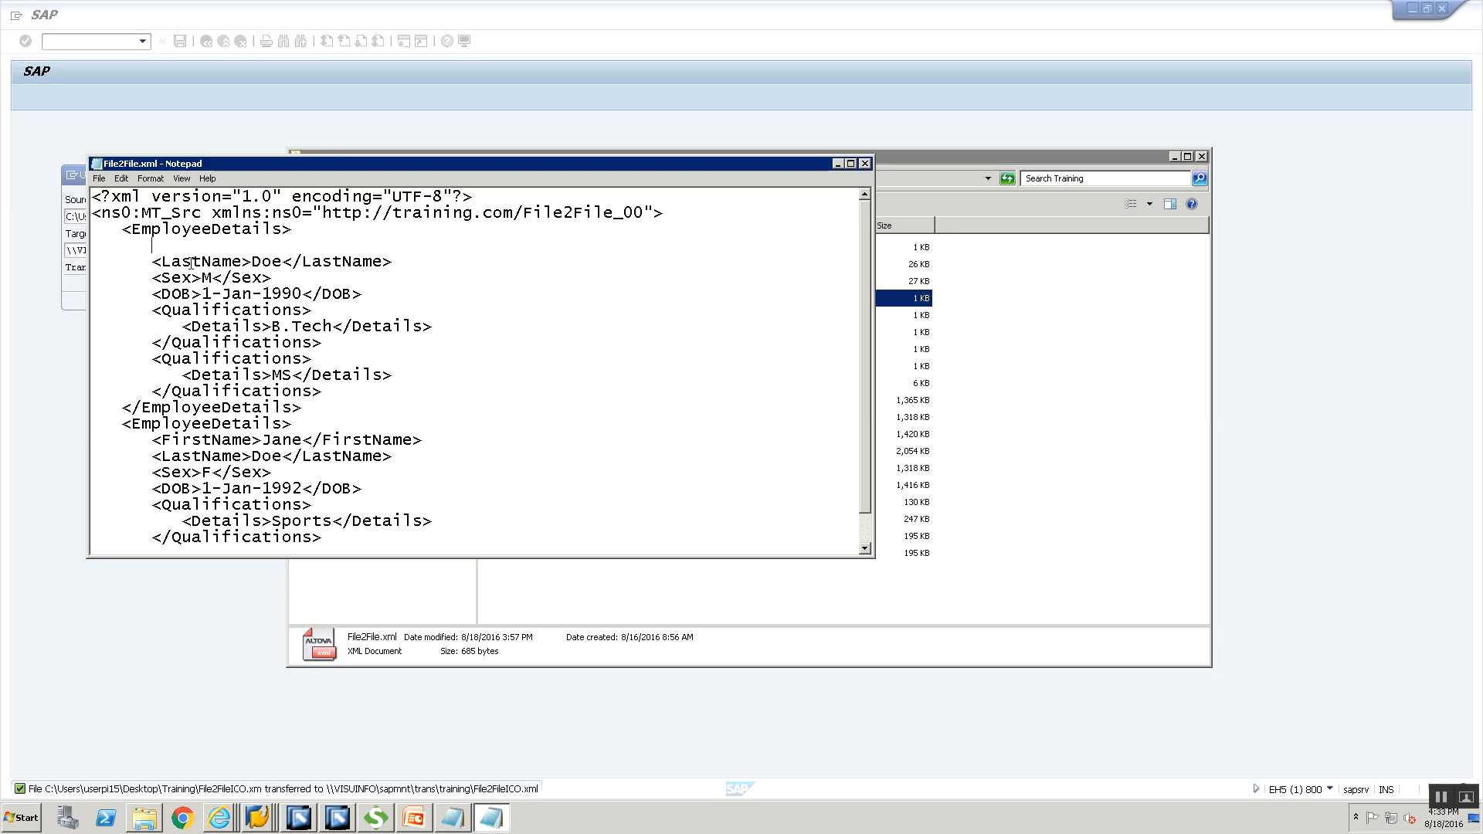
click(866, 164)
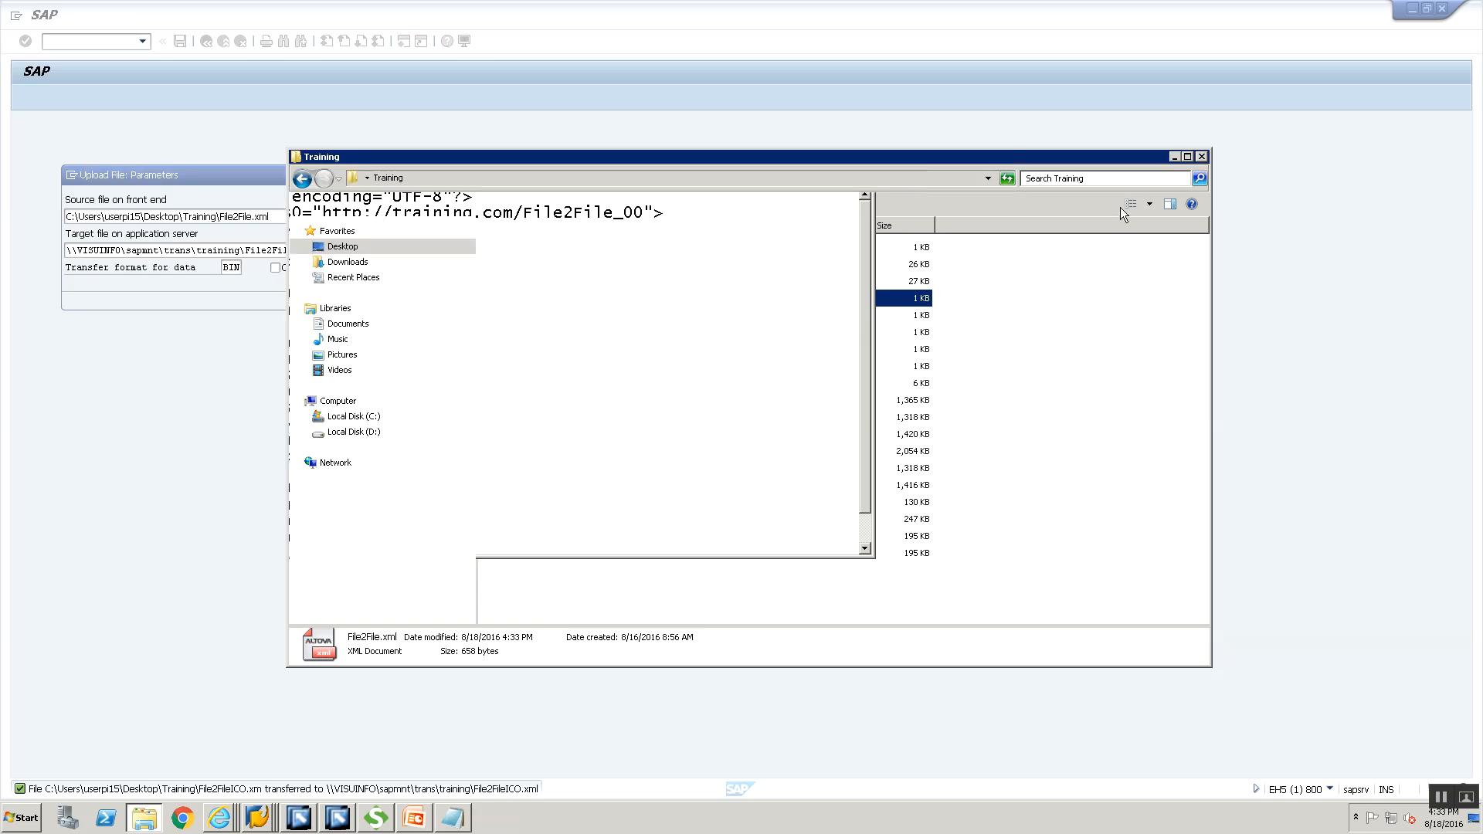
Step: Return to the SAP GUI file upload and transfer File2File.xml to the application server
click(116, 294)
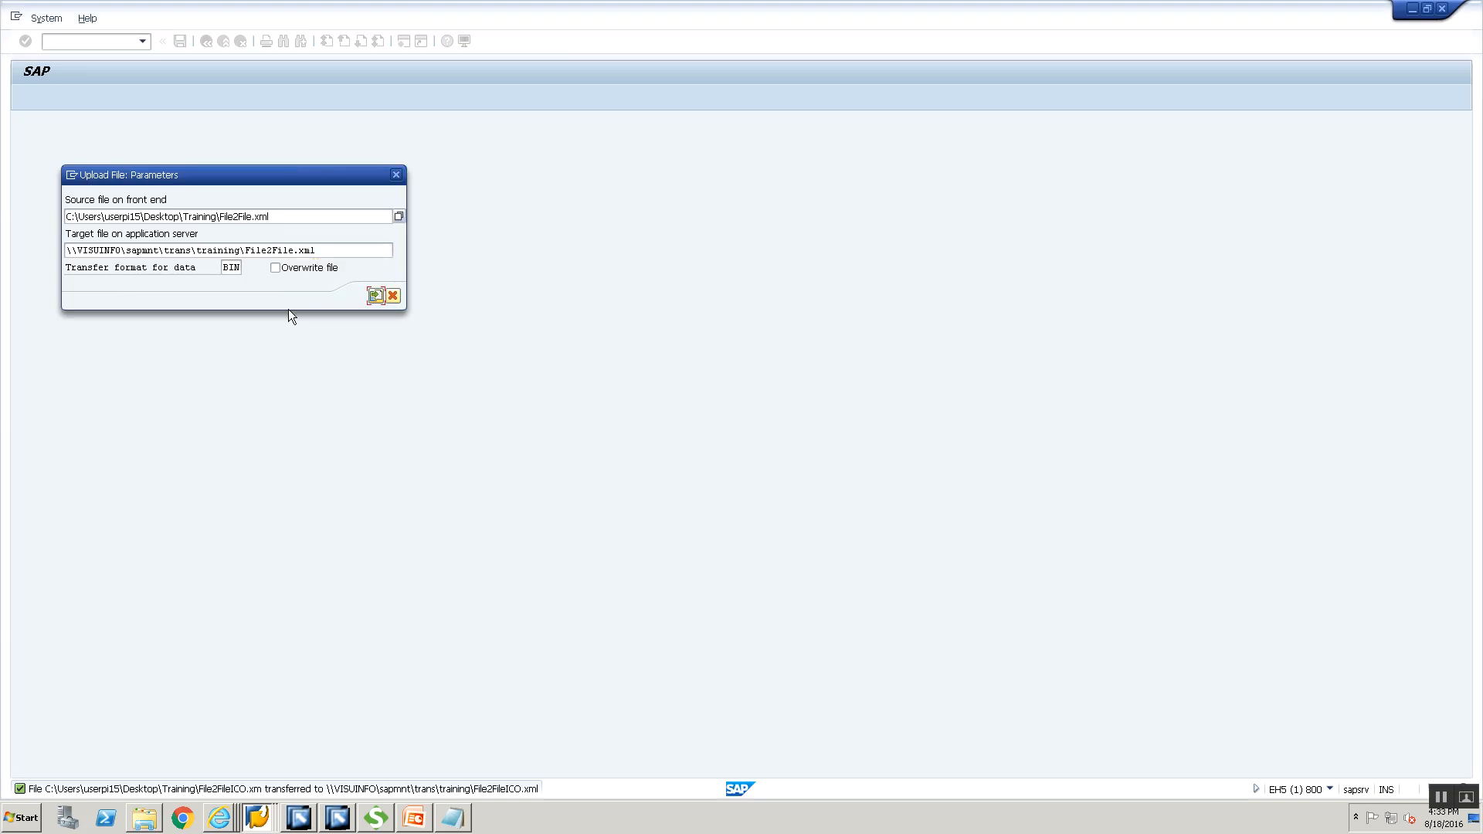
click(376, 295)
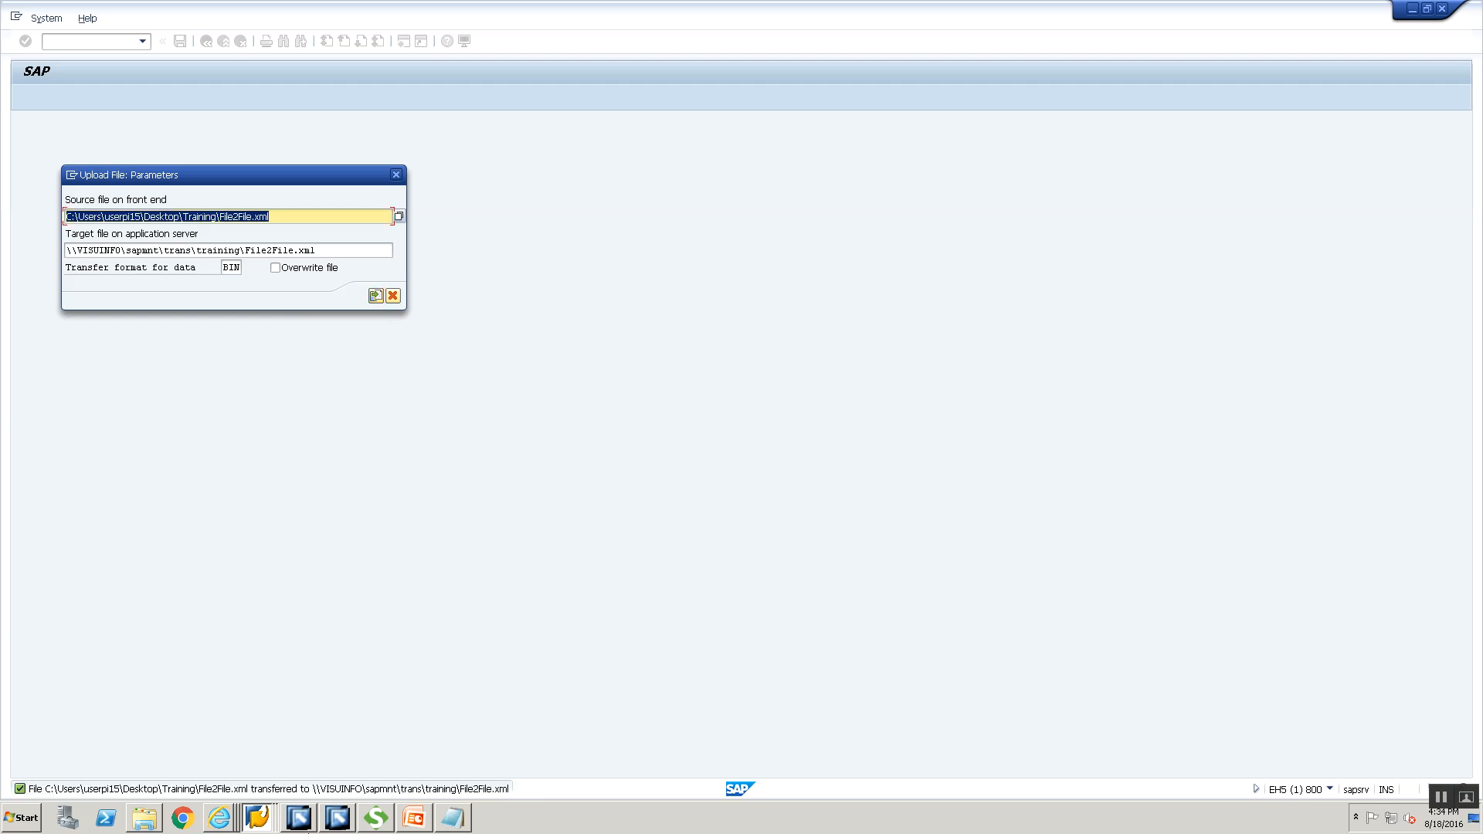
Step: In the Integration Builder, copy the sender communication channel name CC_File2File_File_Sender_00 from the SIOA_Src sender agreement
mouse_move(315, 811)
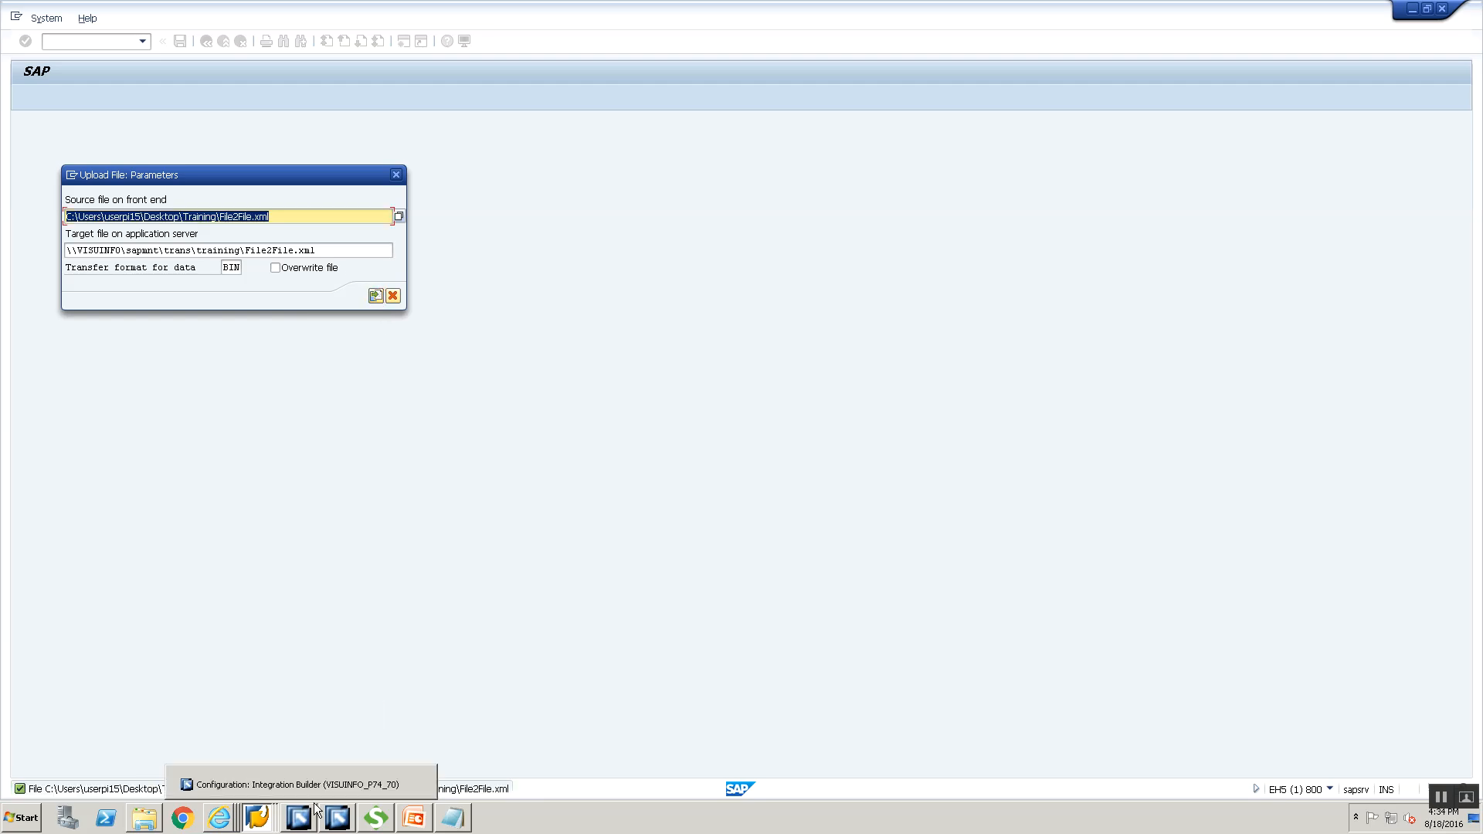
click(316, 783)
click(846, 283)
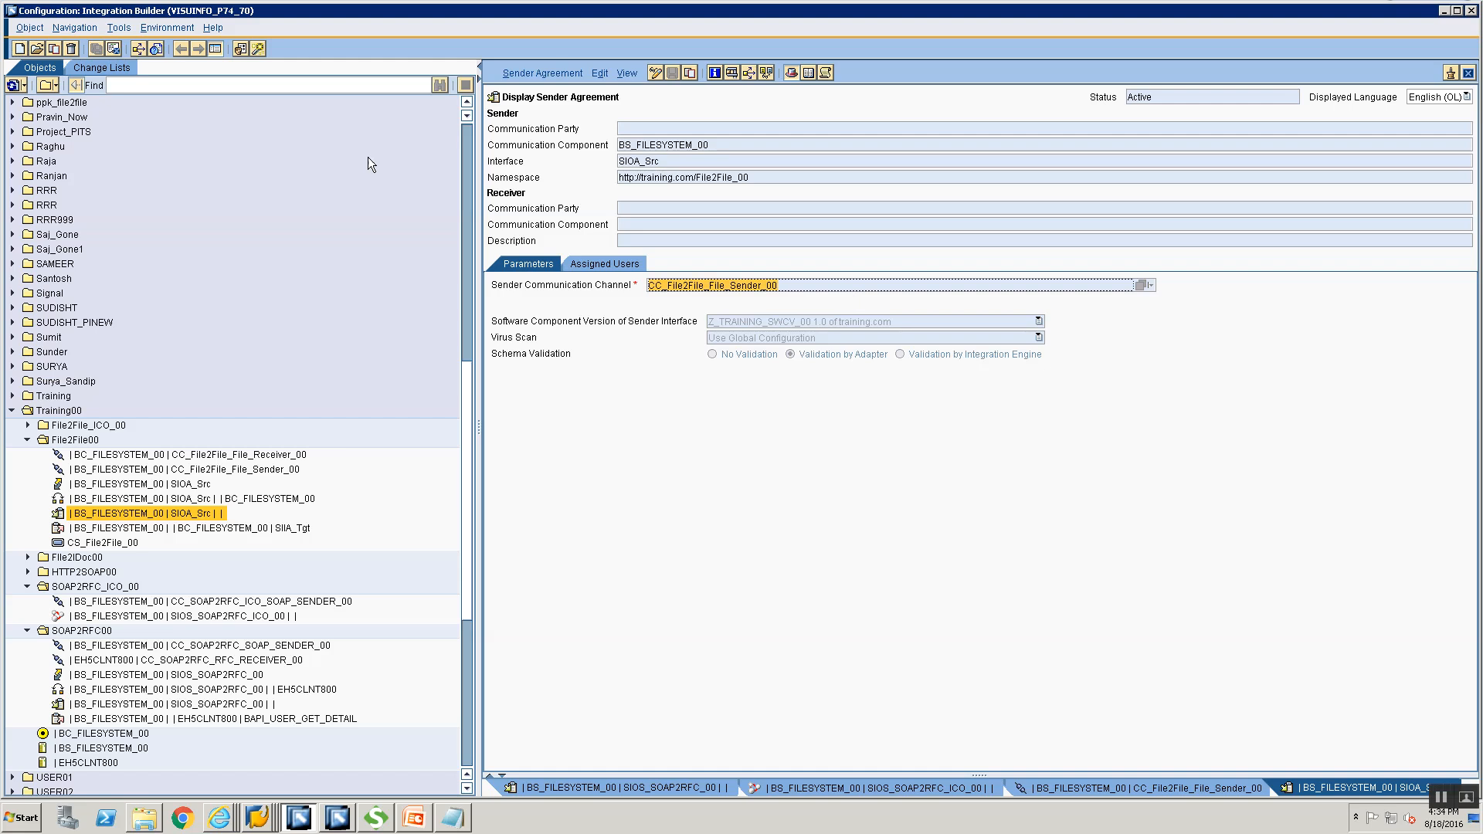
Step: Switch to the SAP NetWeaver Monitoring Home and look up CC_File2File_File_Sender_00 in the Communication Channel Monitor
mouse_move(216, 818)
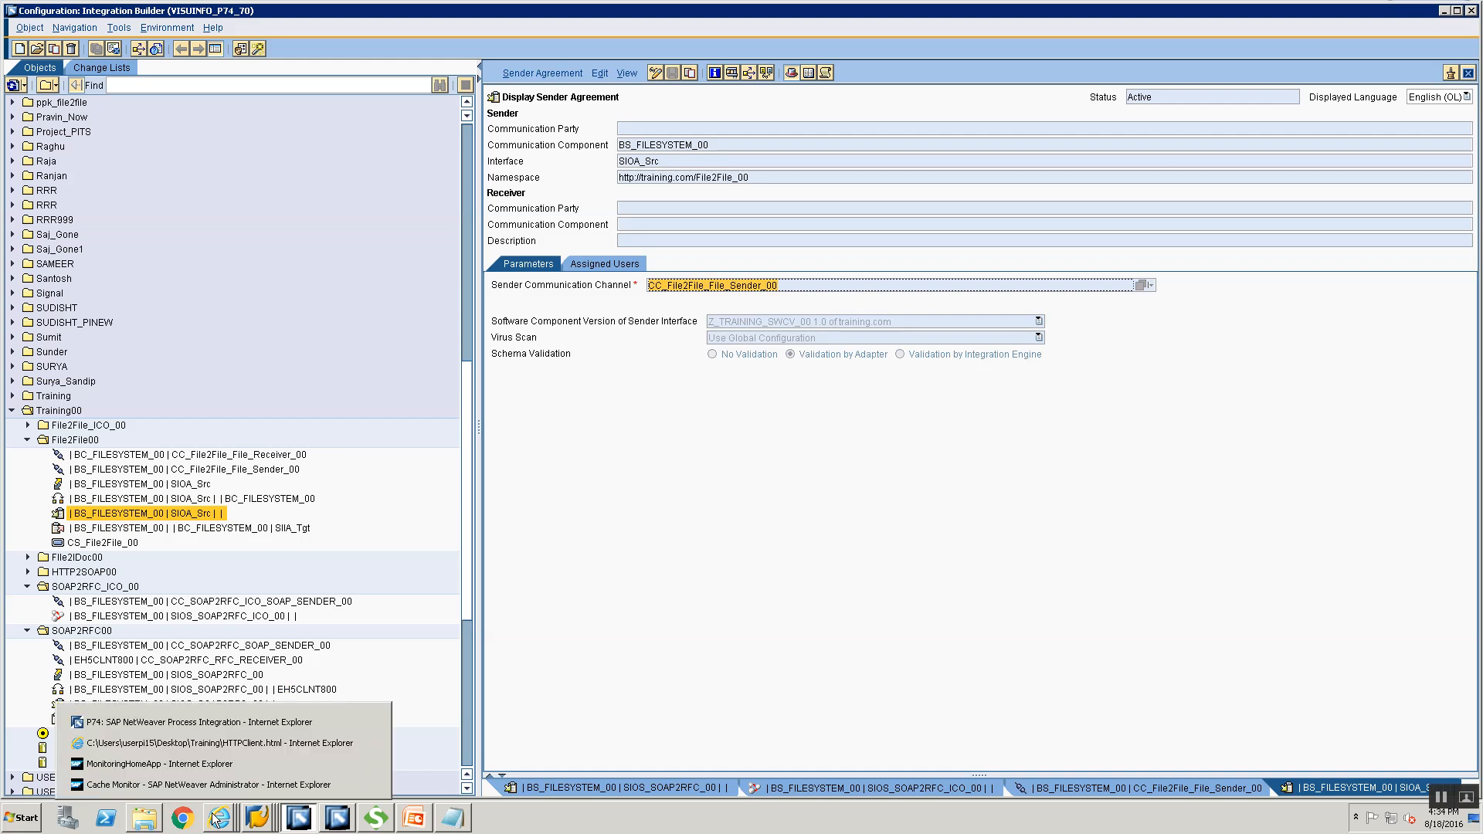
click(214, 765)
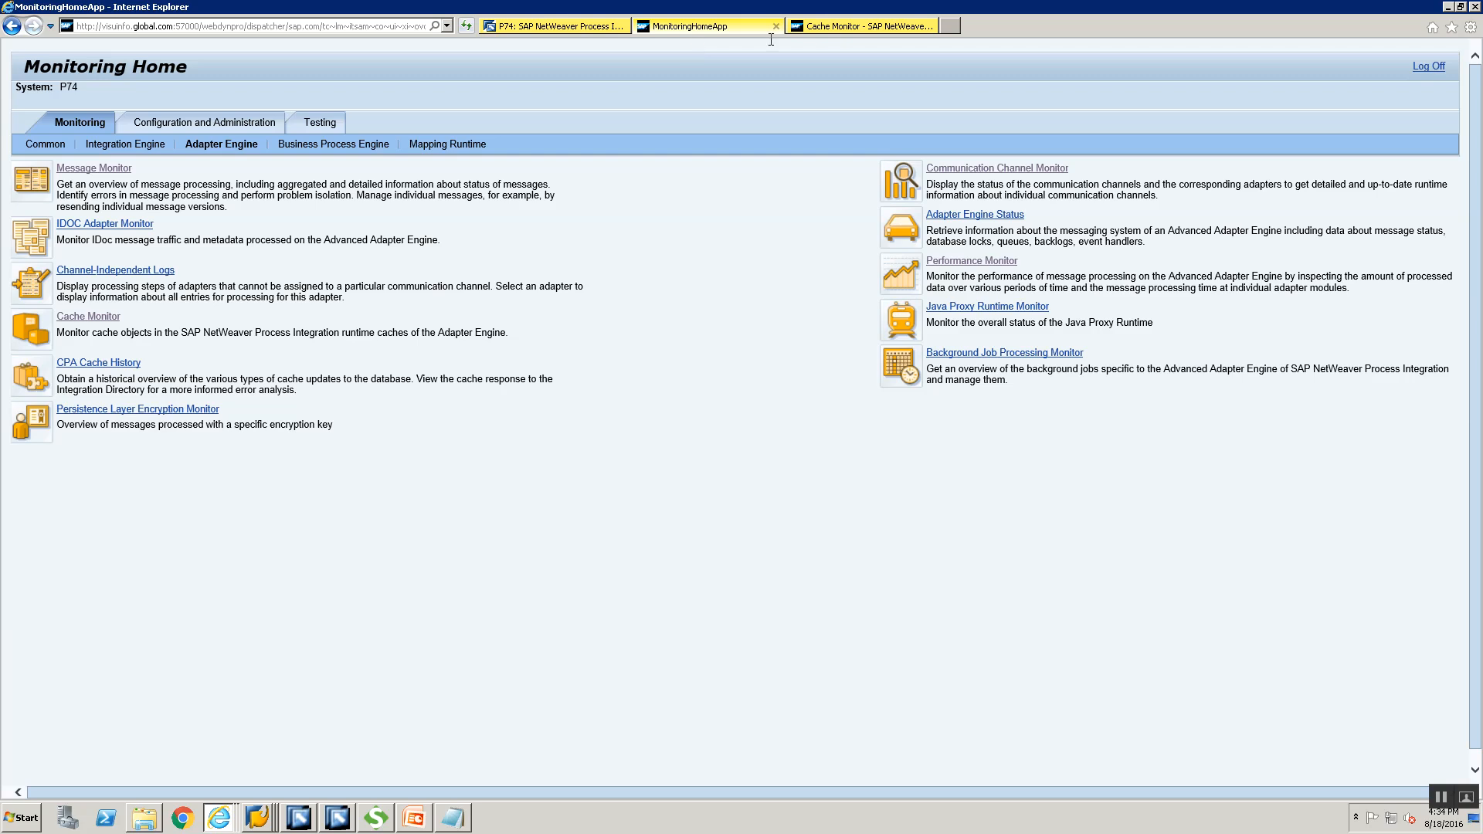
click(1003, 169)
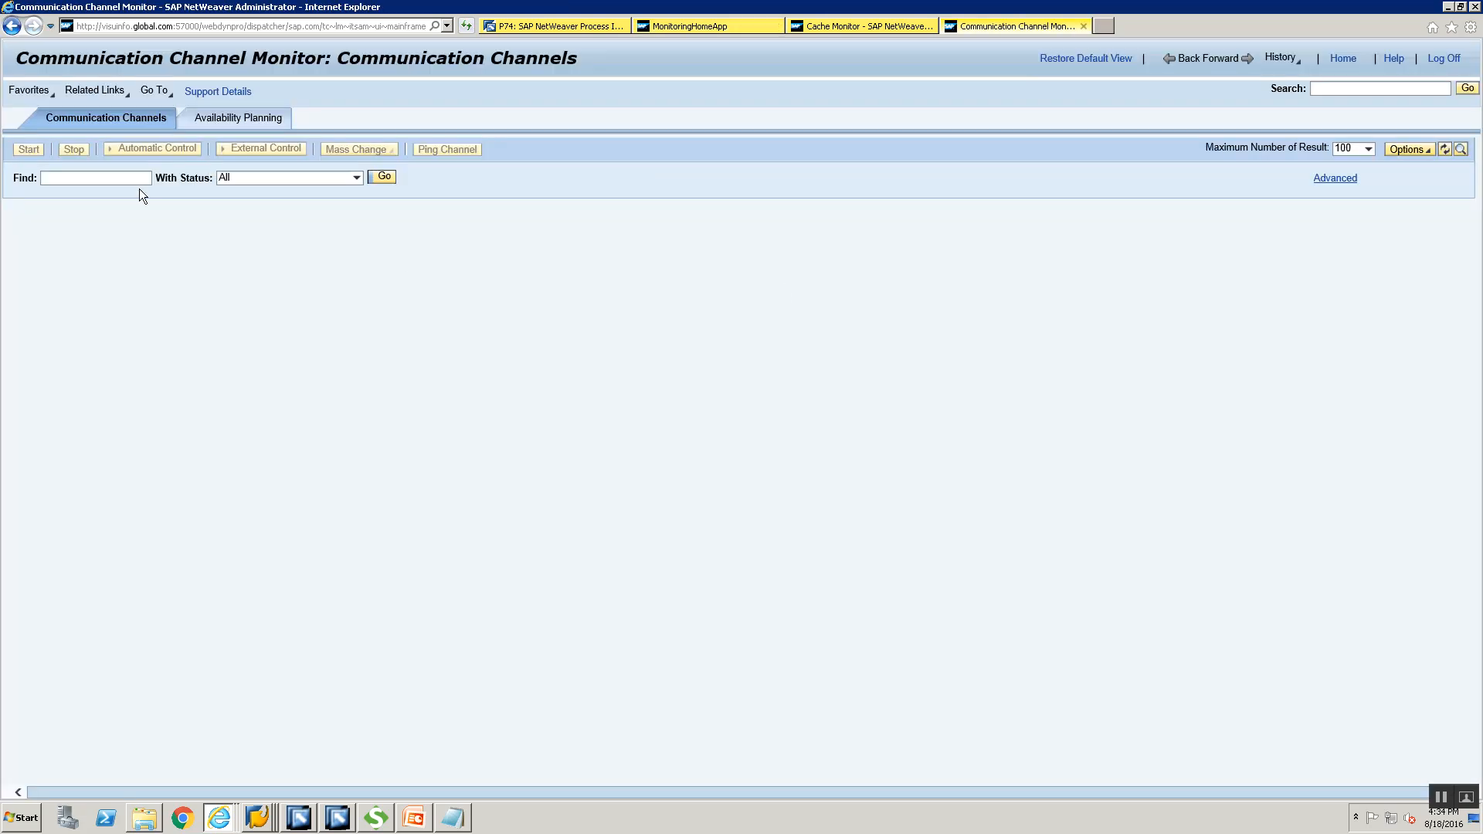
click(125, 177)
key(ctrl+v)
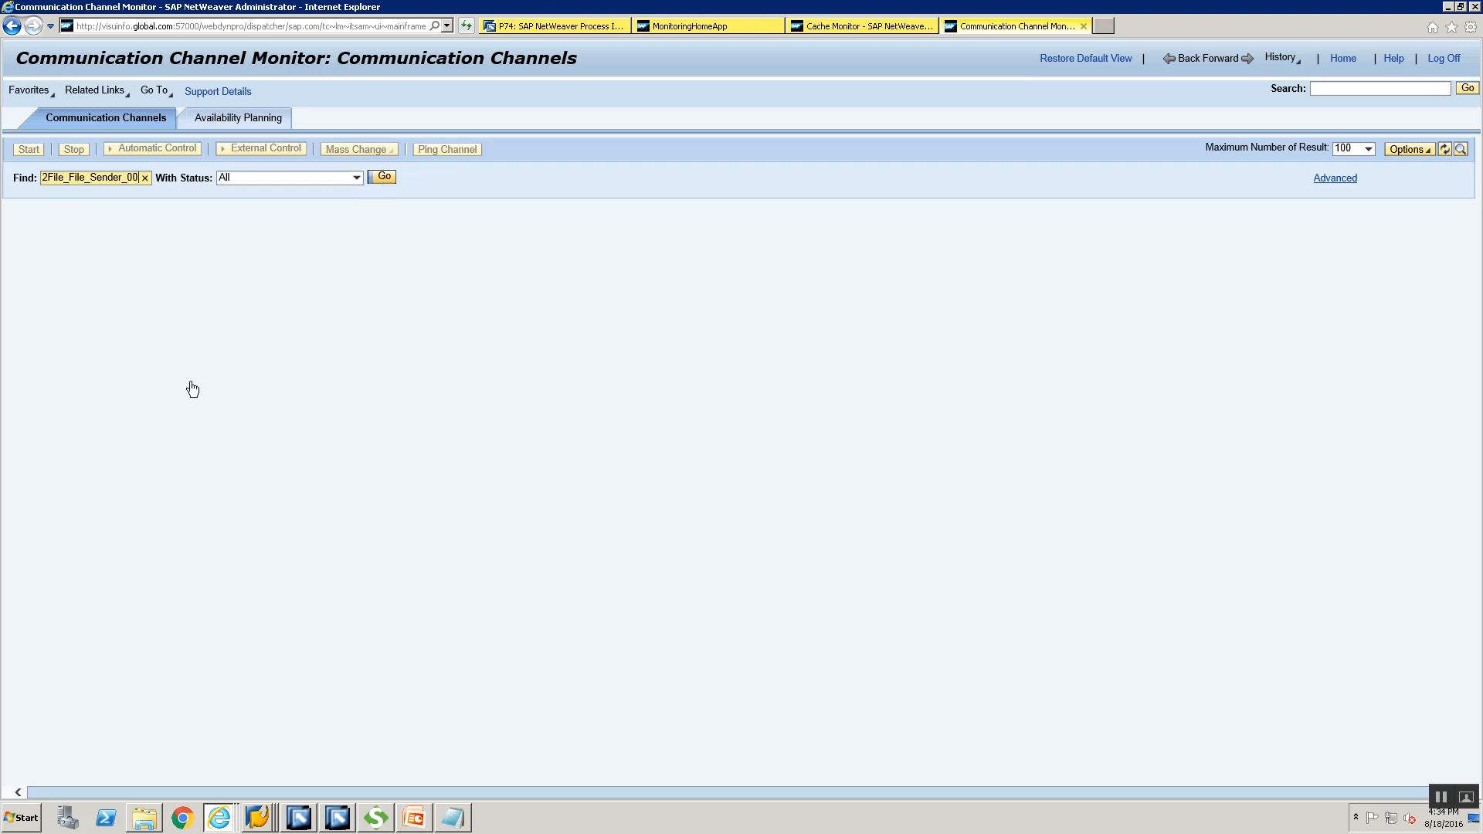
key(Return)
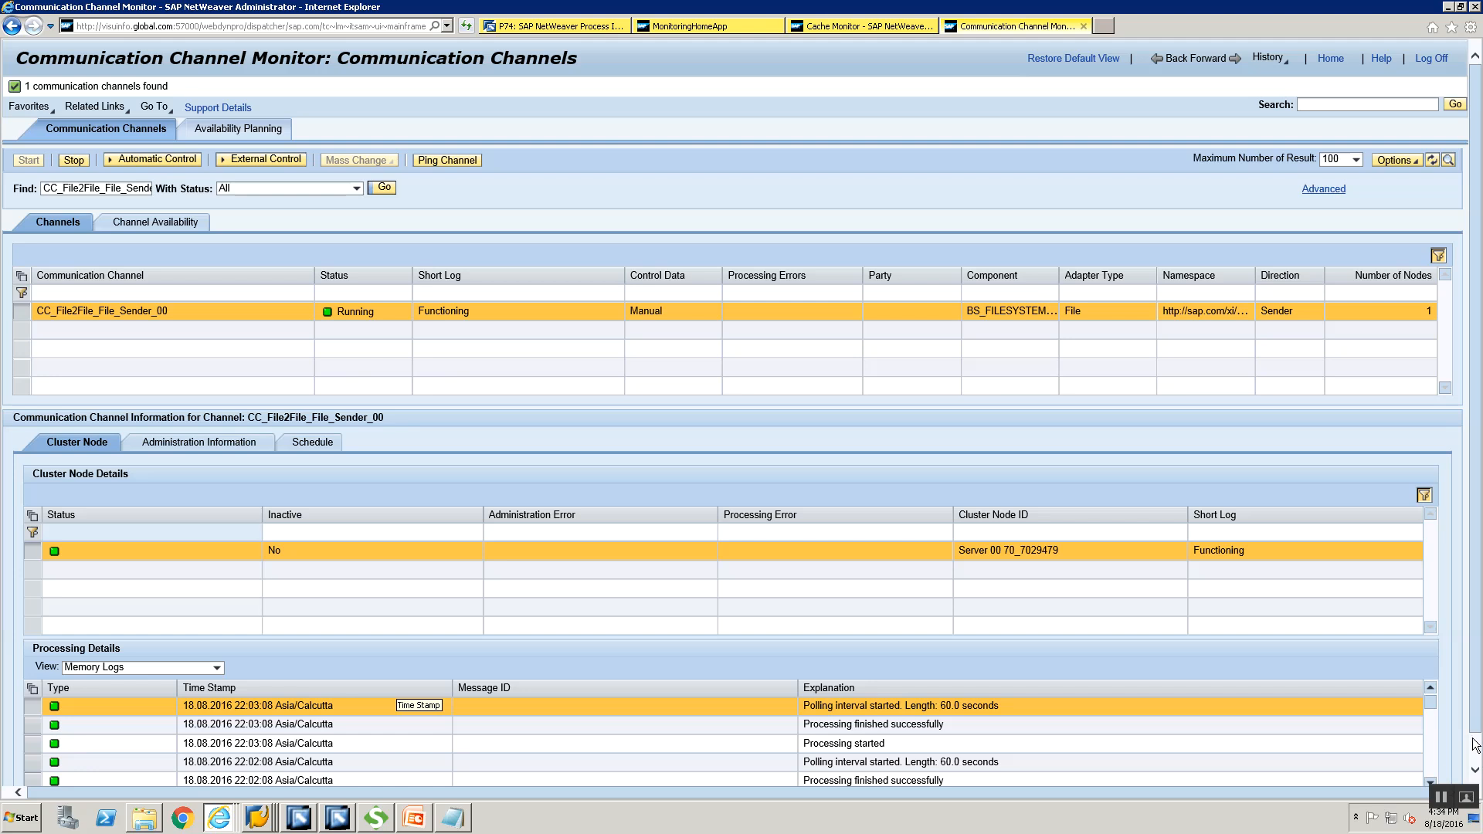
Step: Check the sender channel's memory logs and restart the channel to trigger file processing
click(1433, 743)
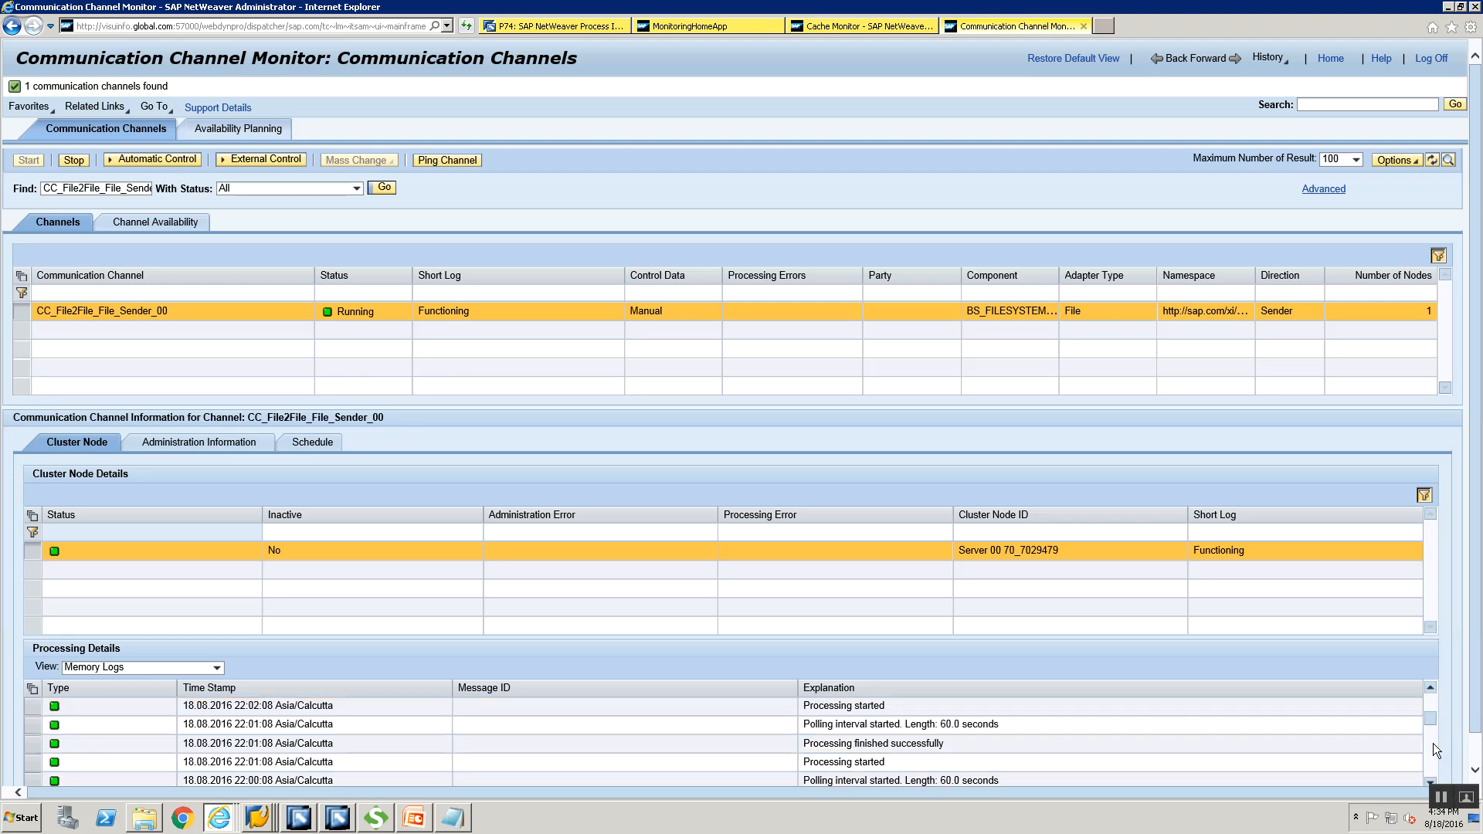
click(1429, 704)
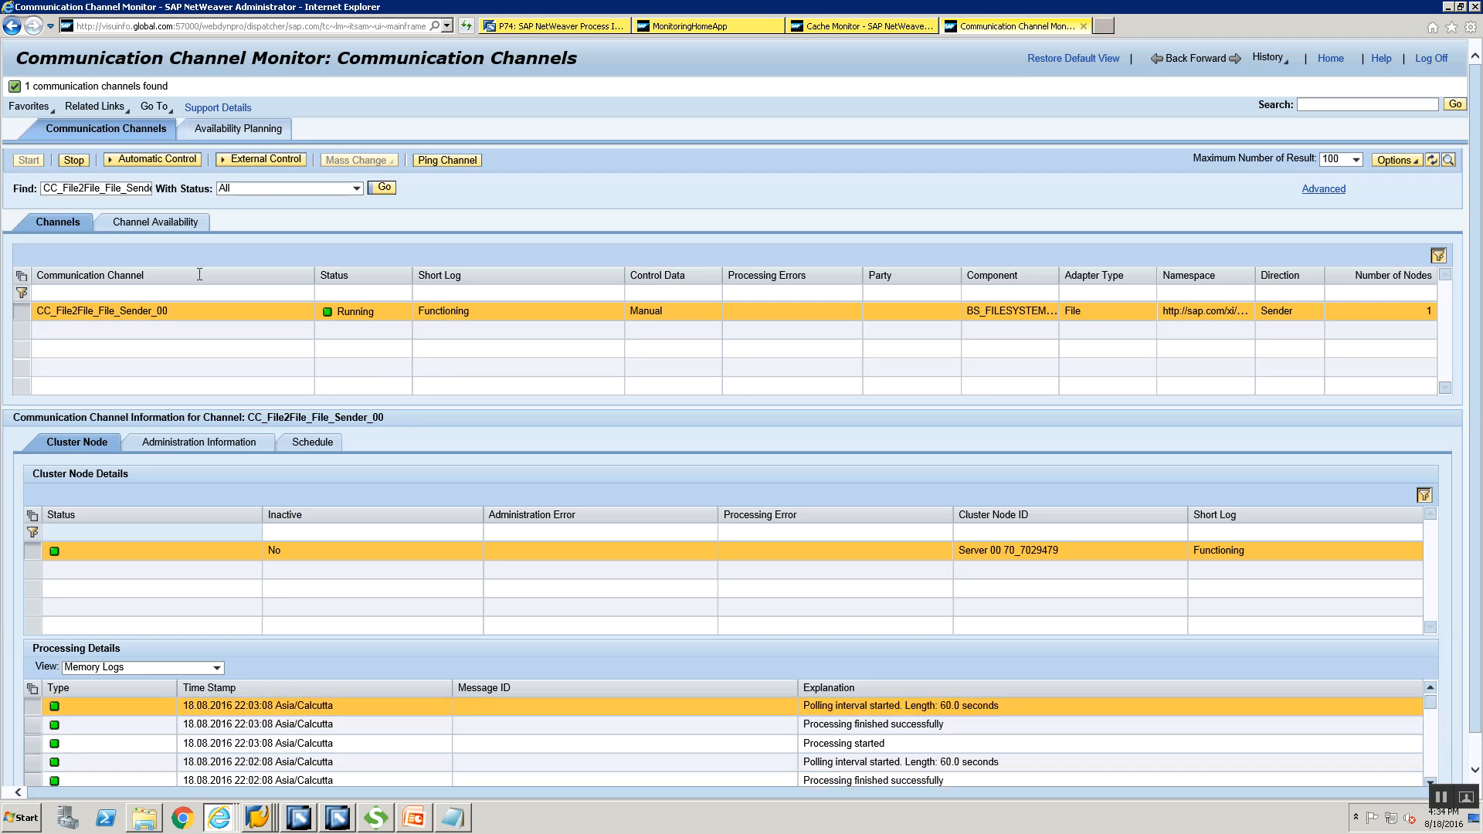
click(75, 161)
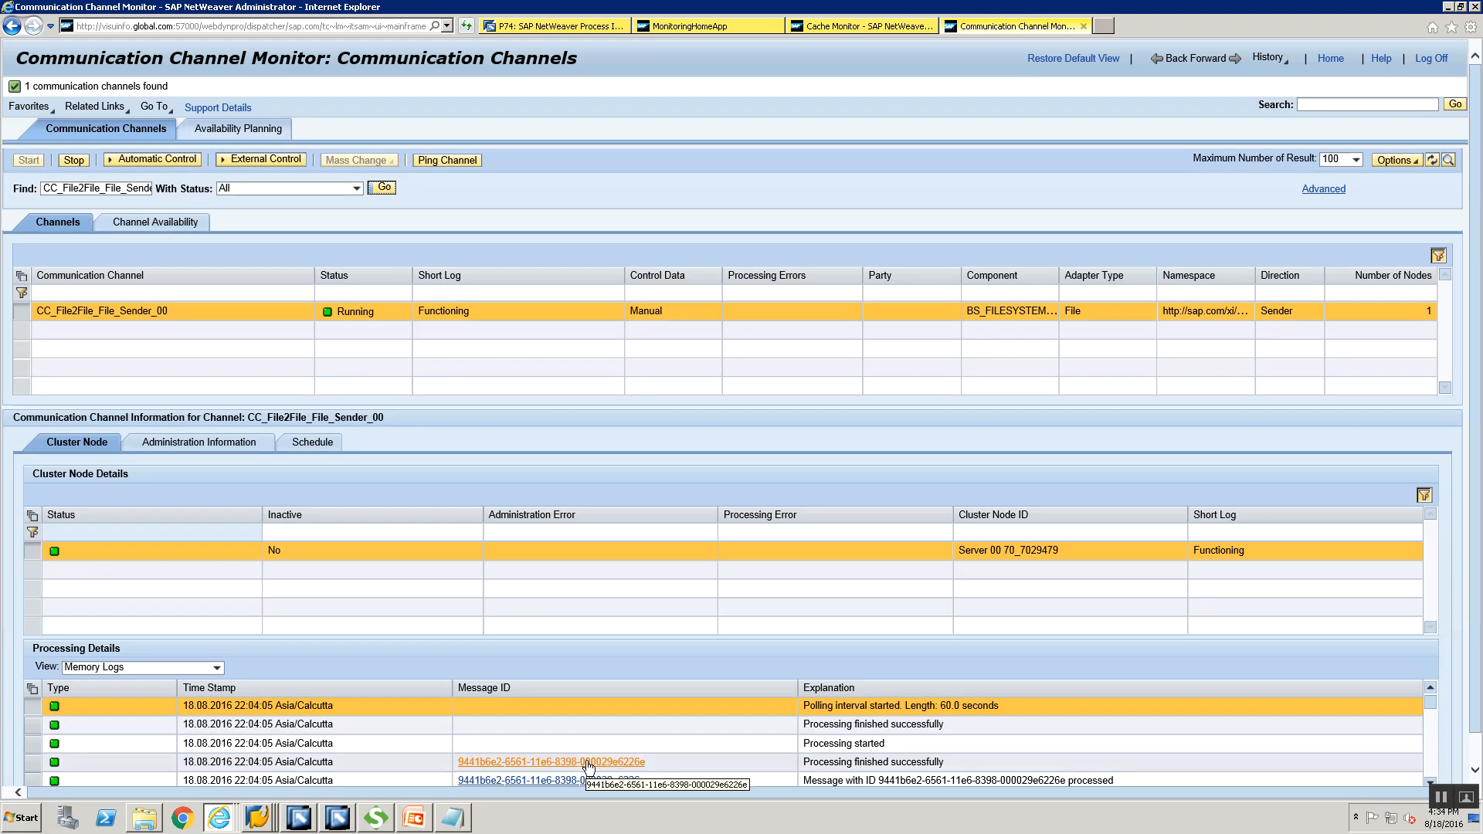
Step: Switch to the Enterprise Services Builder and set minOccurs of the FirstName element in data type DT_Src to 1
click(297, 820)
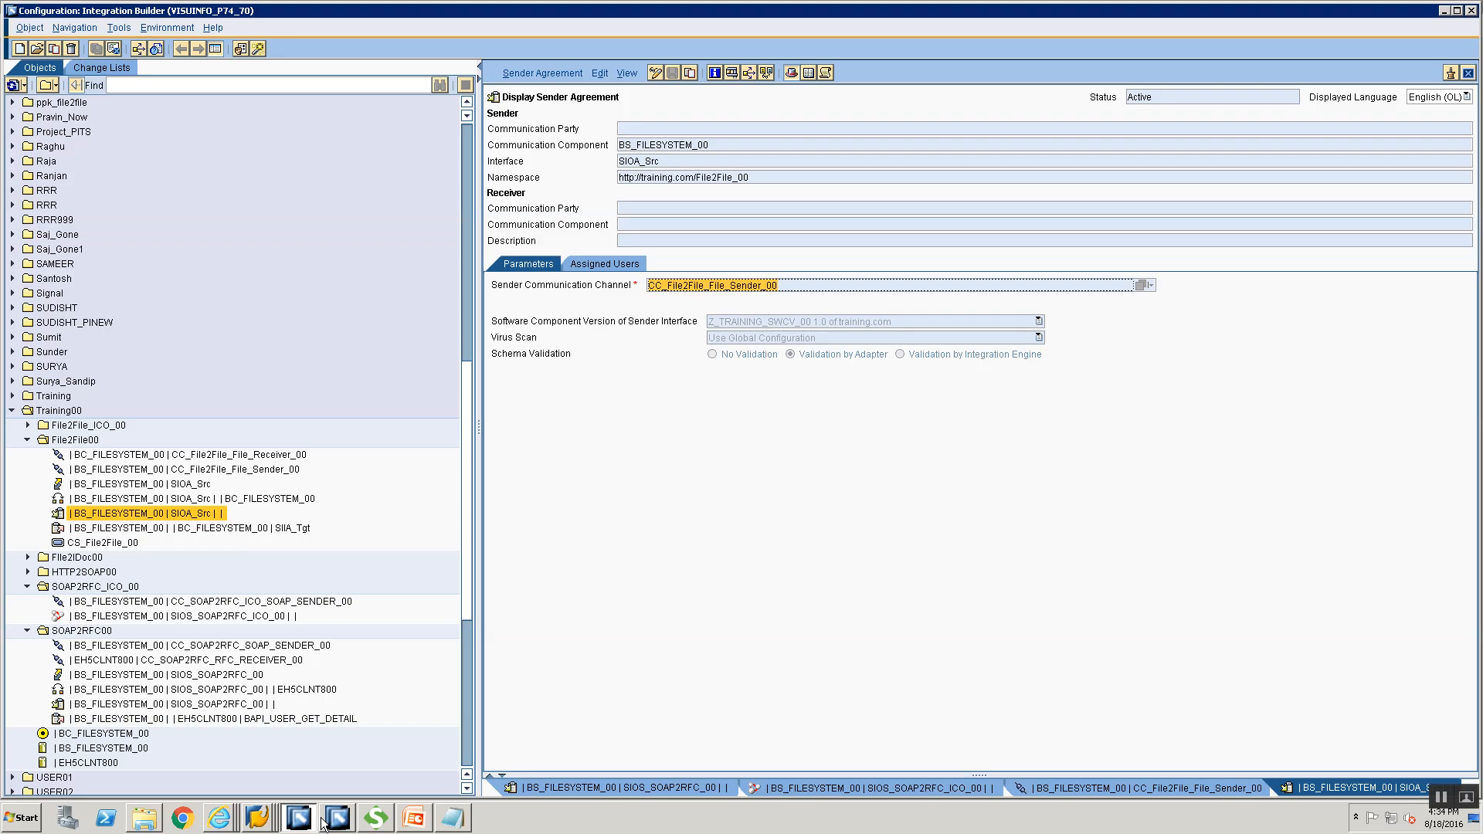
click(334, 821)
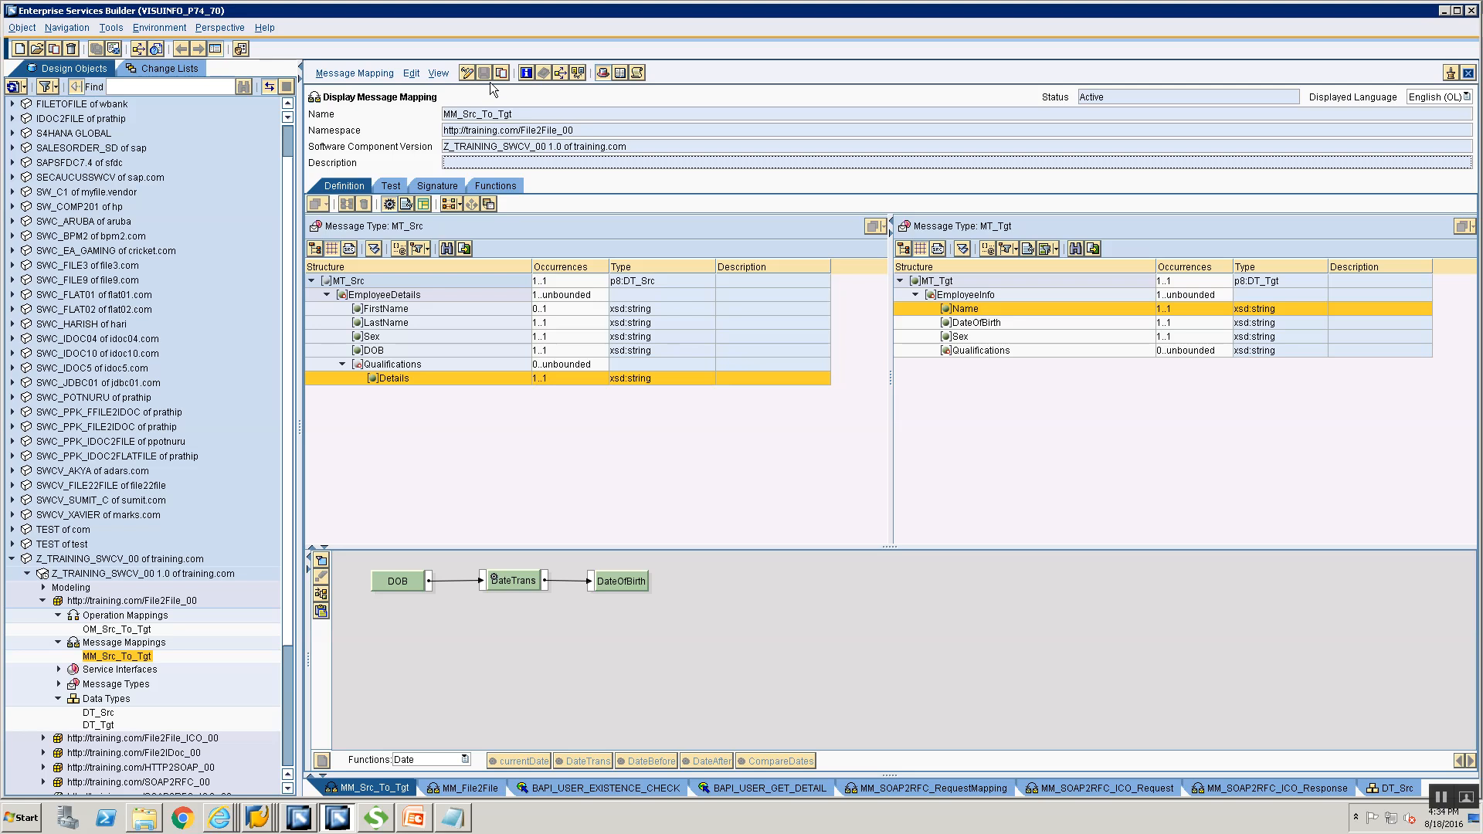
double_click(100, 713)
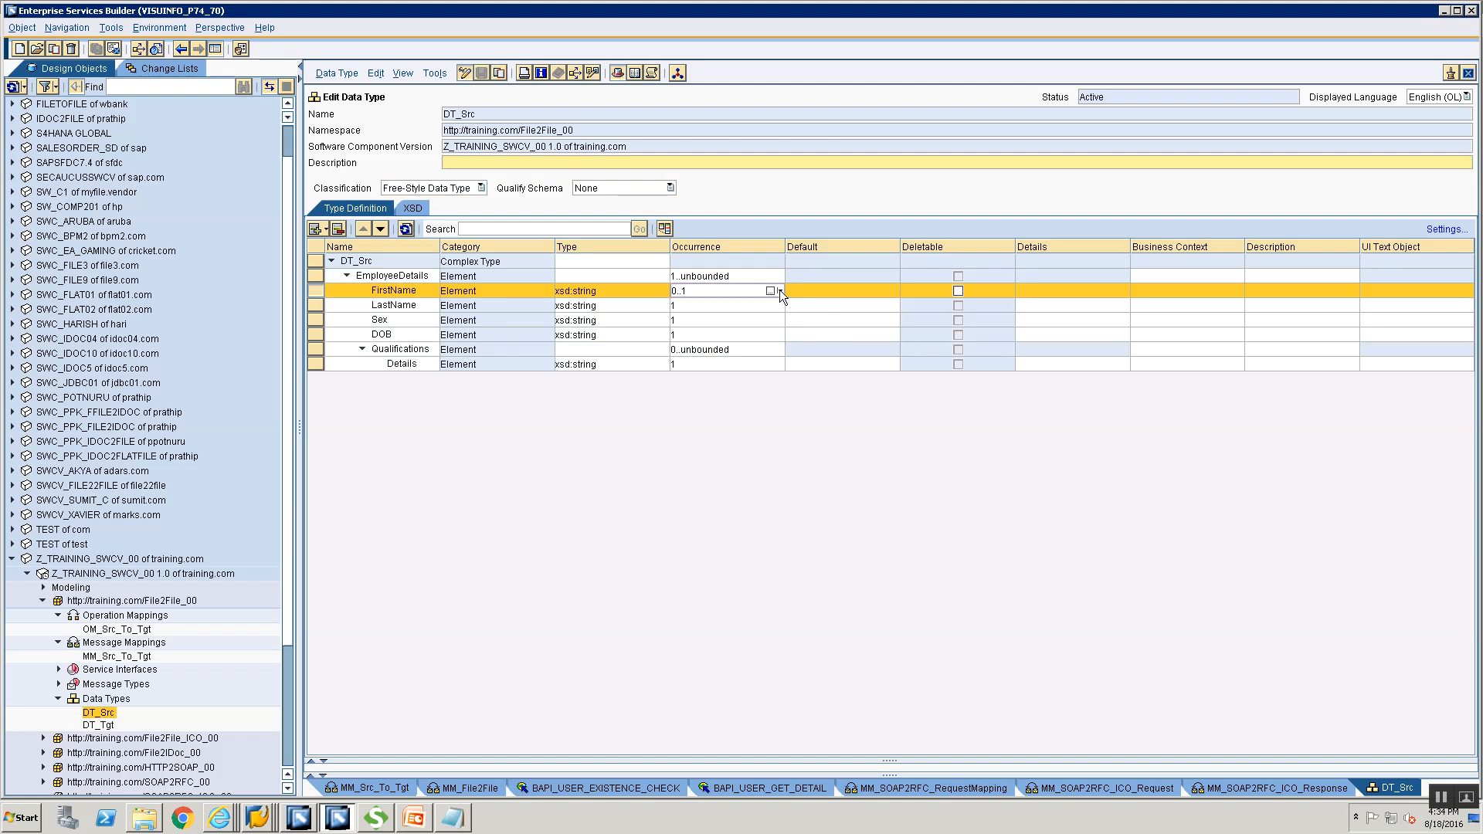
click(780, 290)
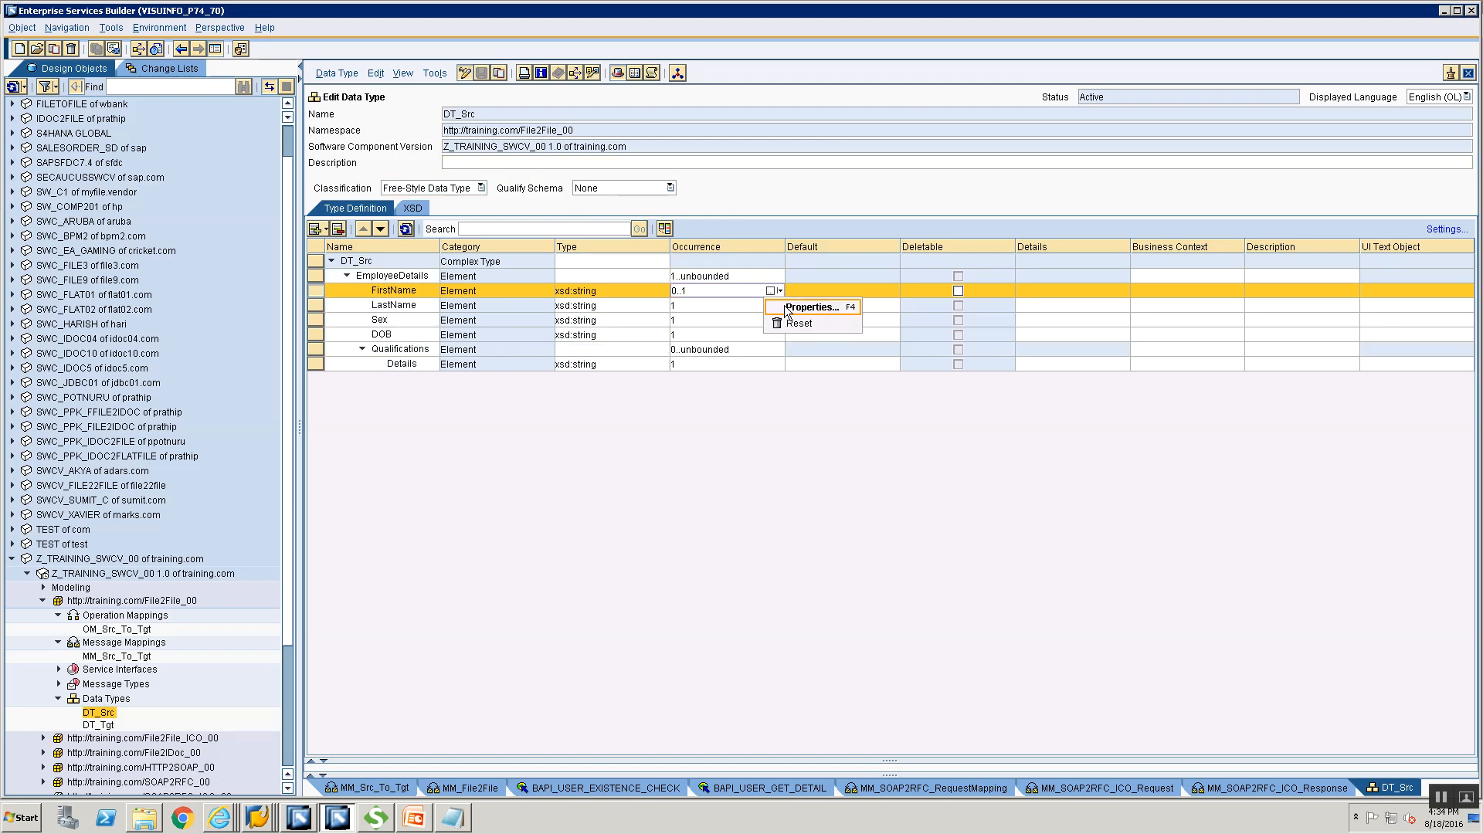
click(785, 308)
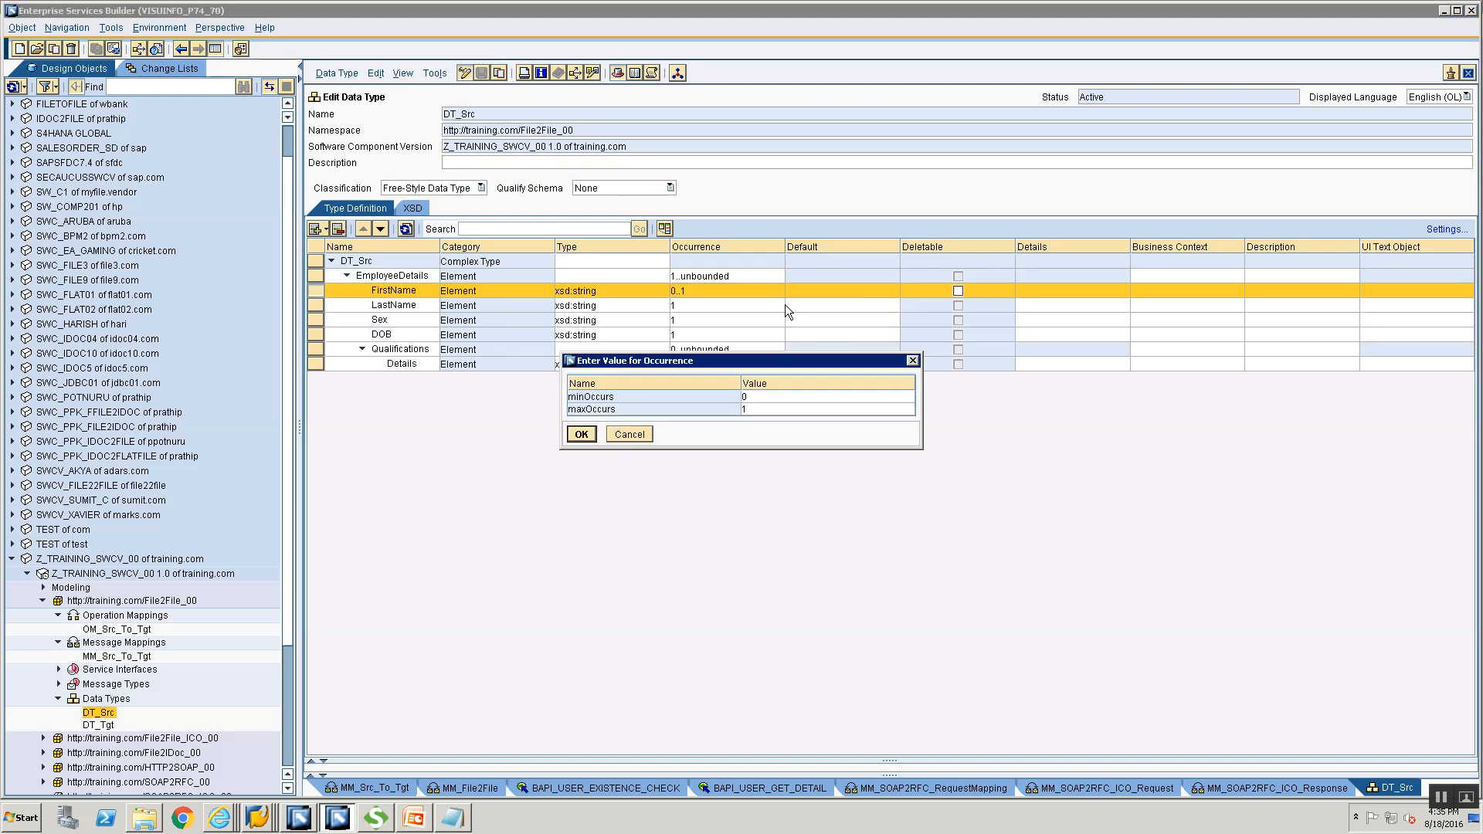
click(767, 397)
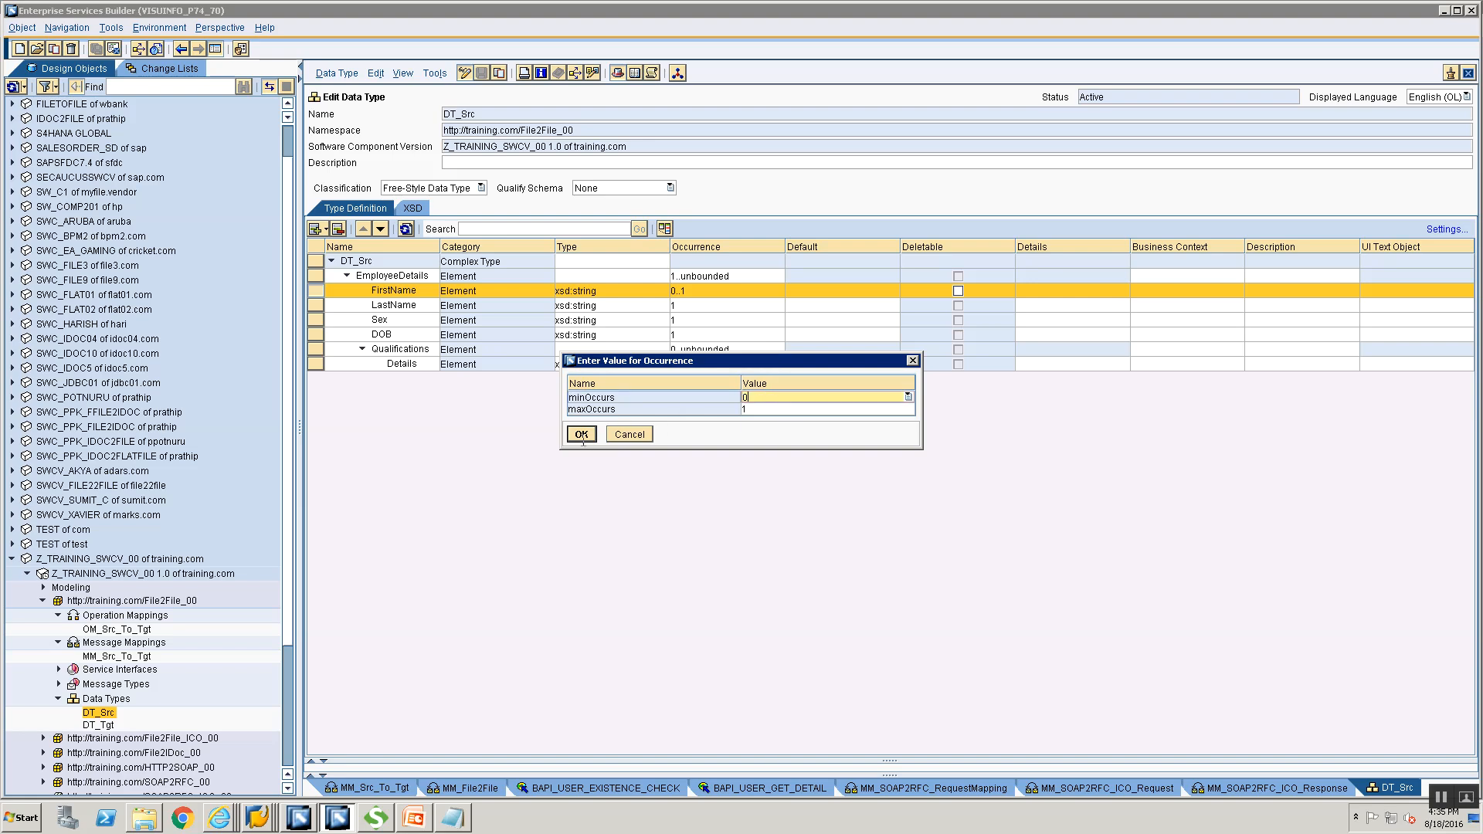
key(BackSpace)
text(1)
click(578, 435)
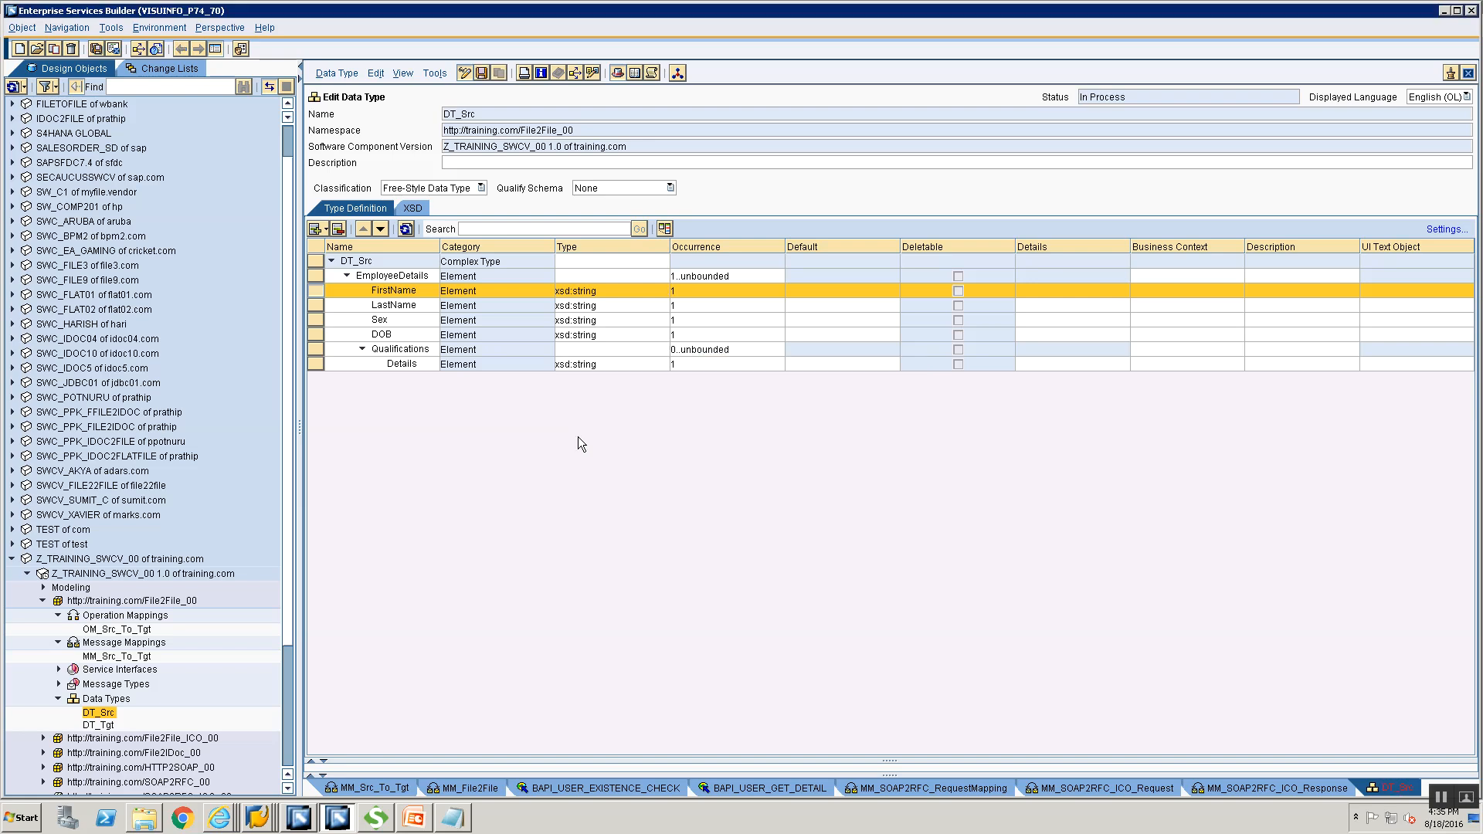
Step: Save data type DT_Src and activate it with the standard change list
key(ctrl+s)
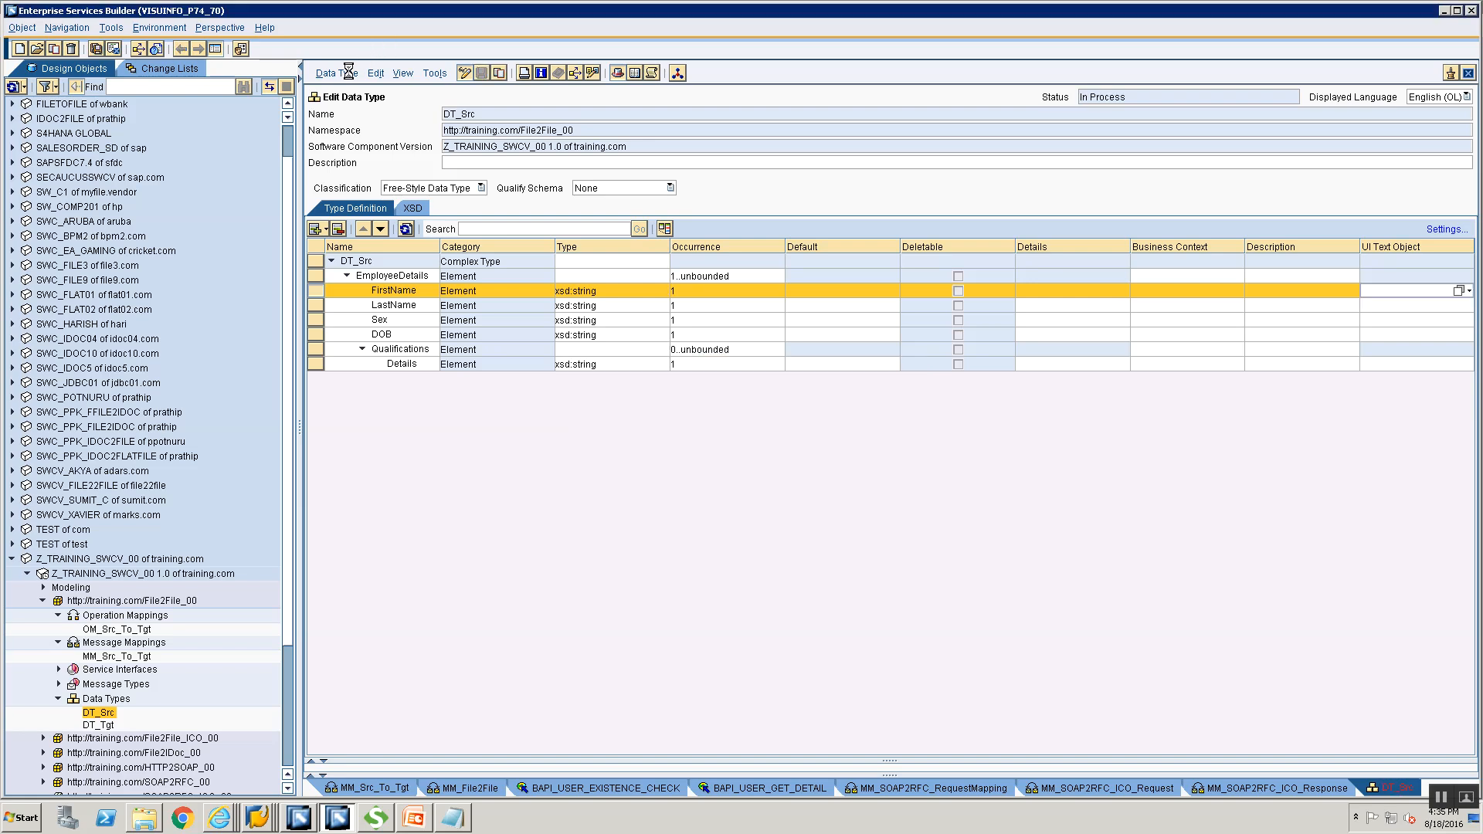
click(348, 73)
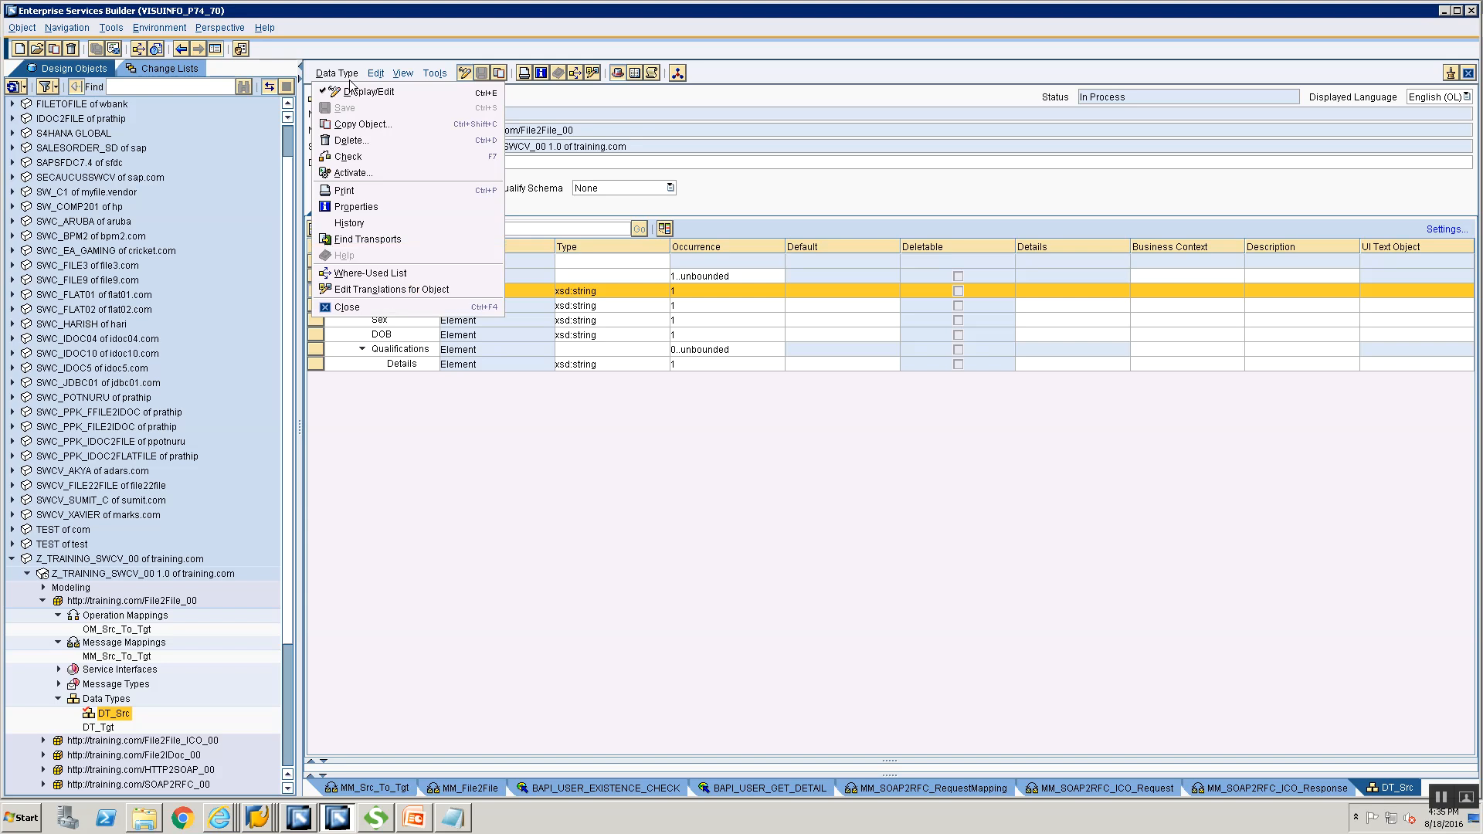
click(359, 174)
click(600, 556)
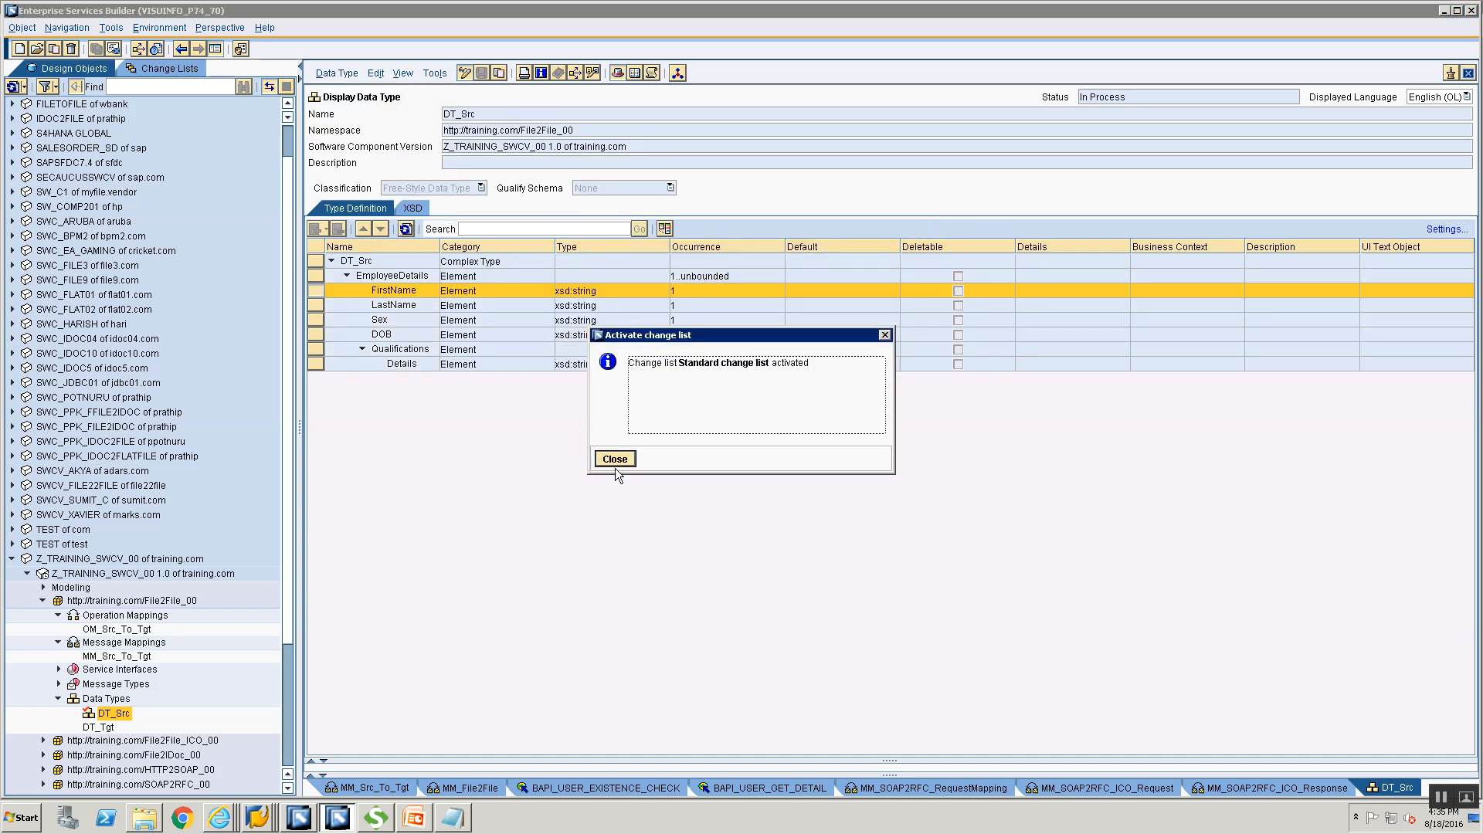
key(Return)
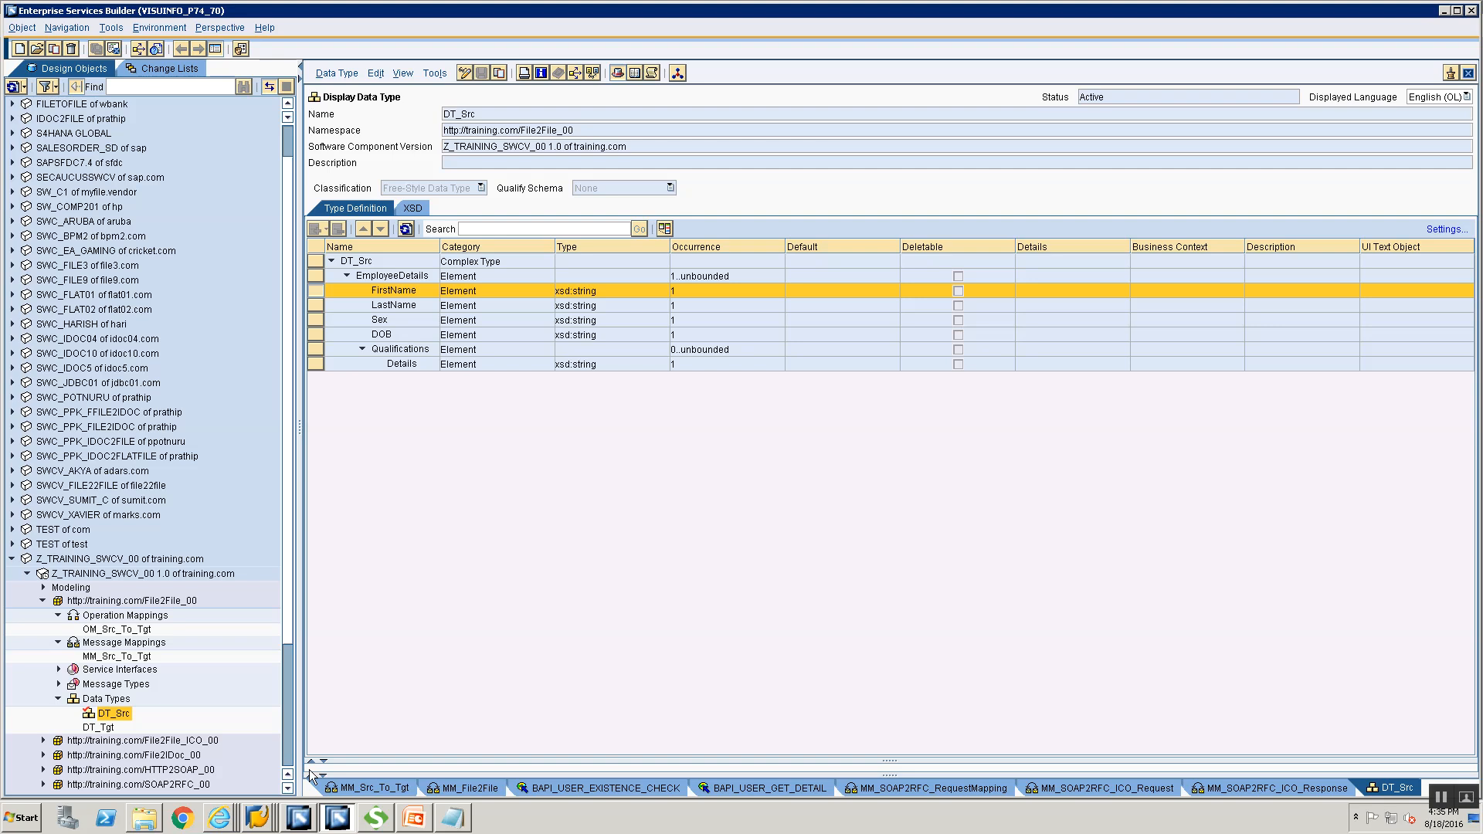
Step: Switch to the SAP GUI file upload and transfer File2File.xml to the application server again, overwriting the existing file and allowing local file access
right_click(266, 823)
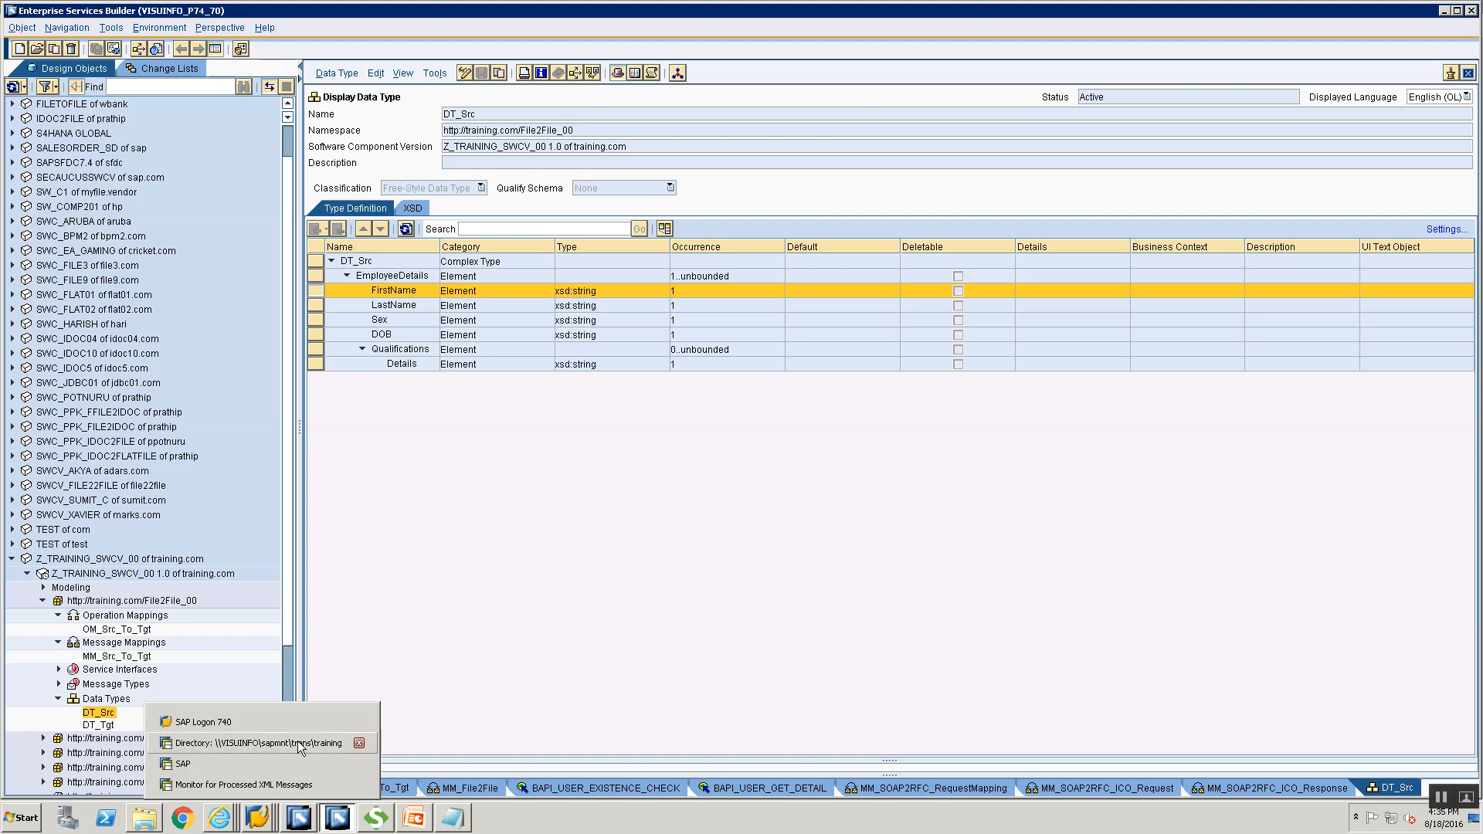
click(286, 766)
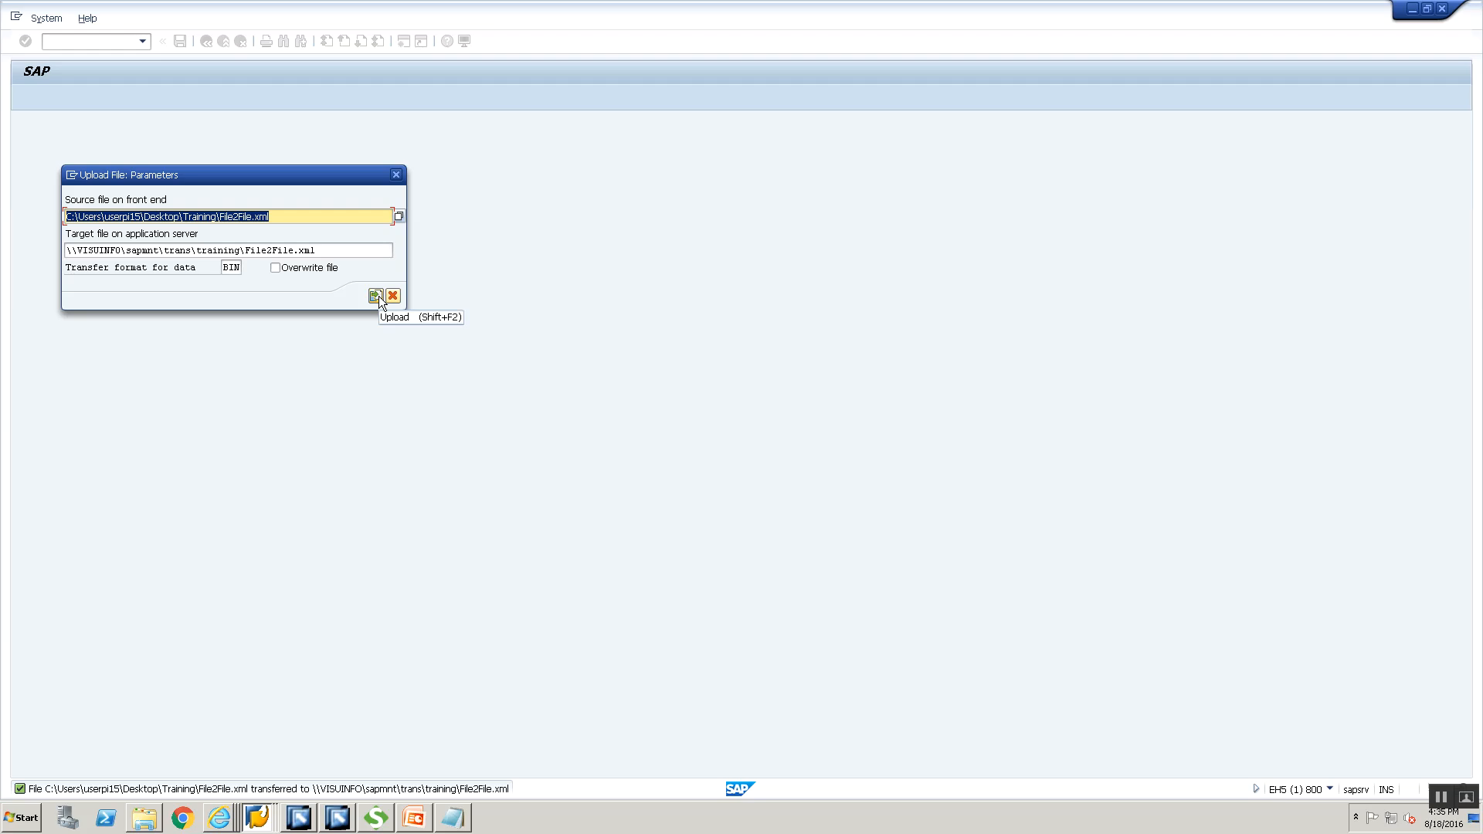
click(377, 296)
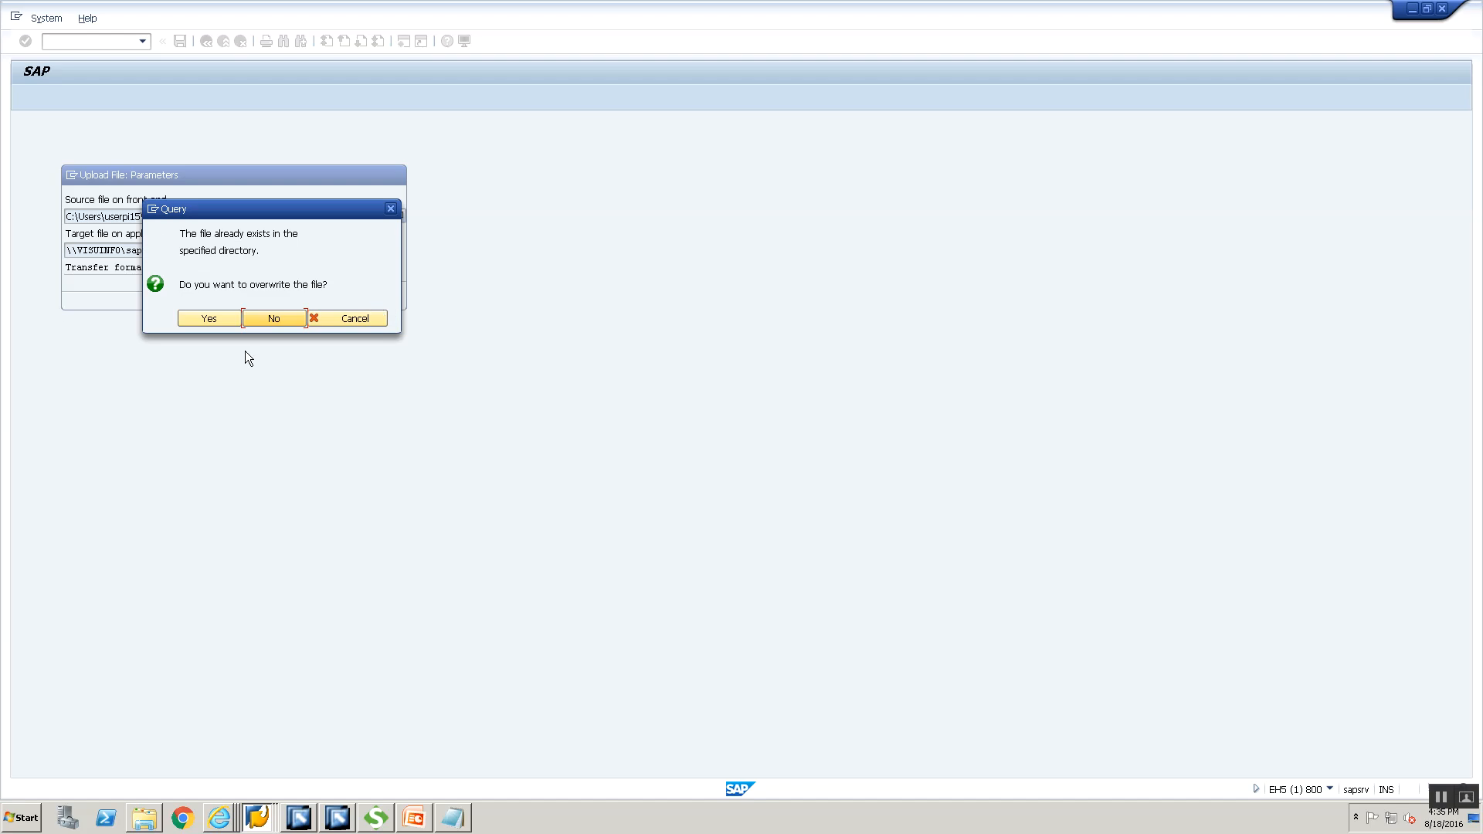
click(209, 318)
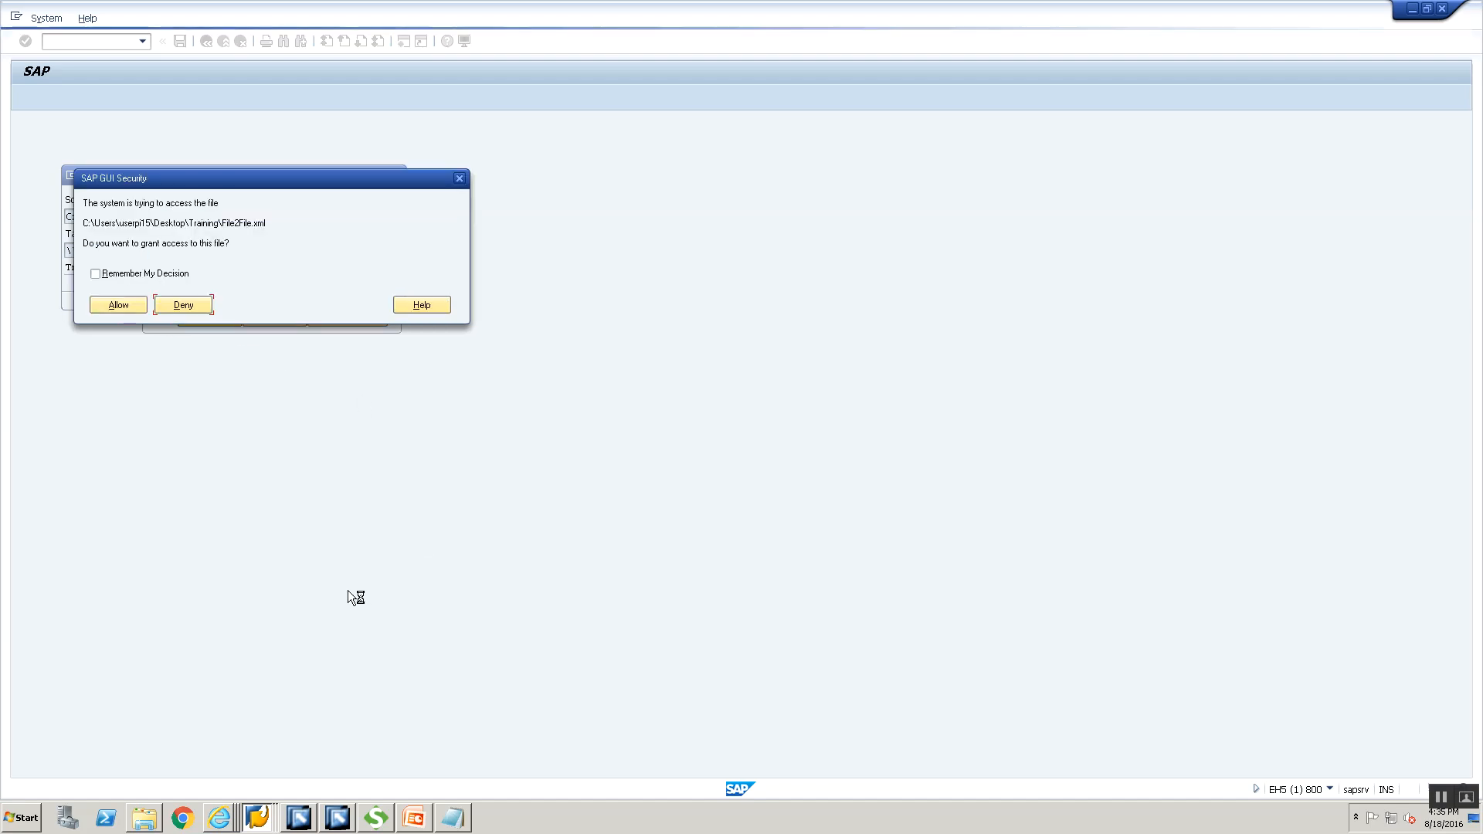
click(96, 273)
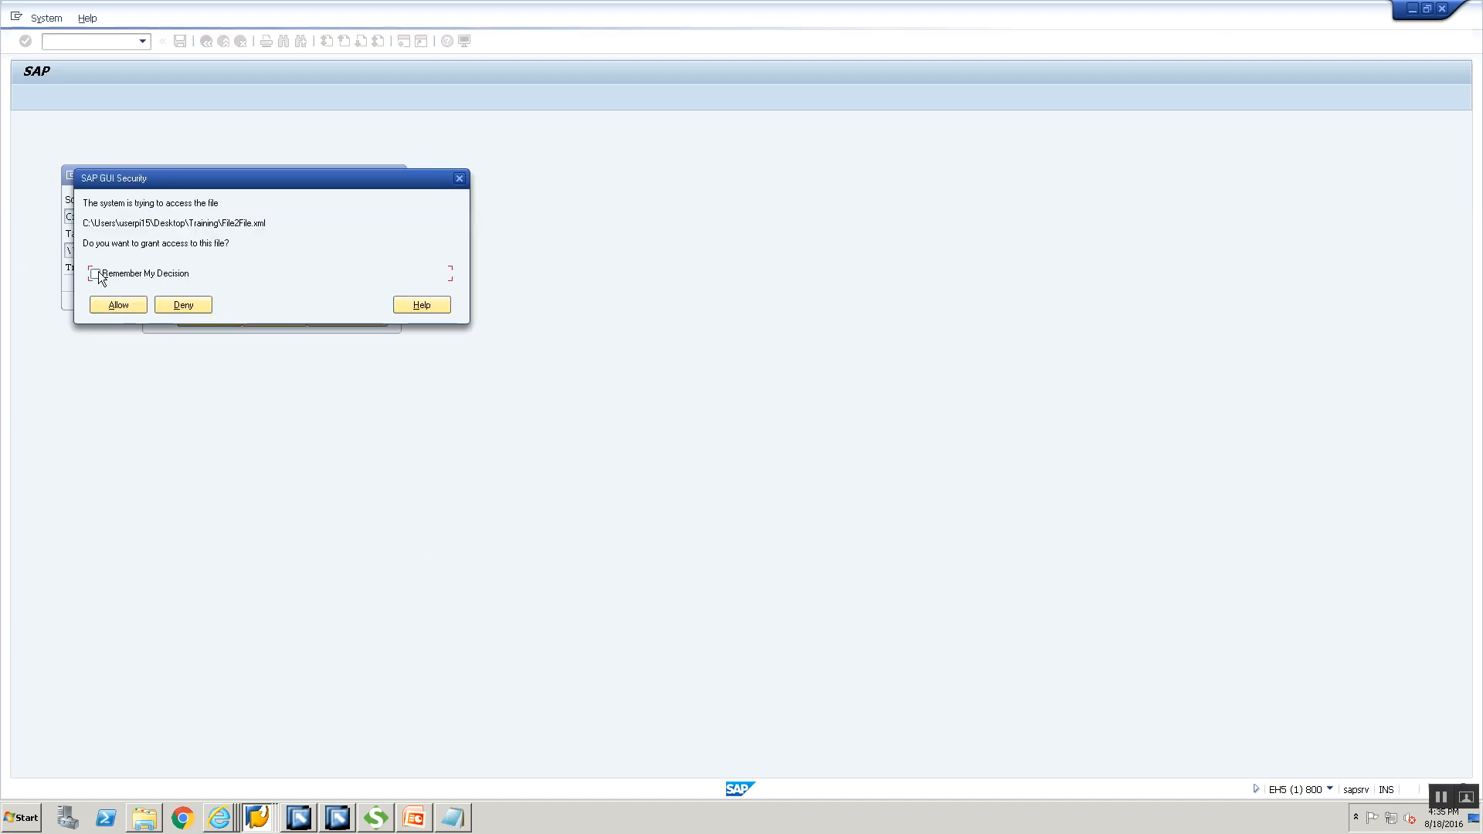
click(116, 305)
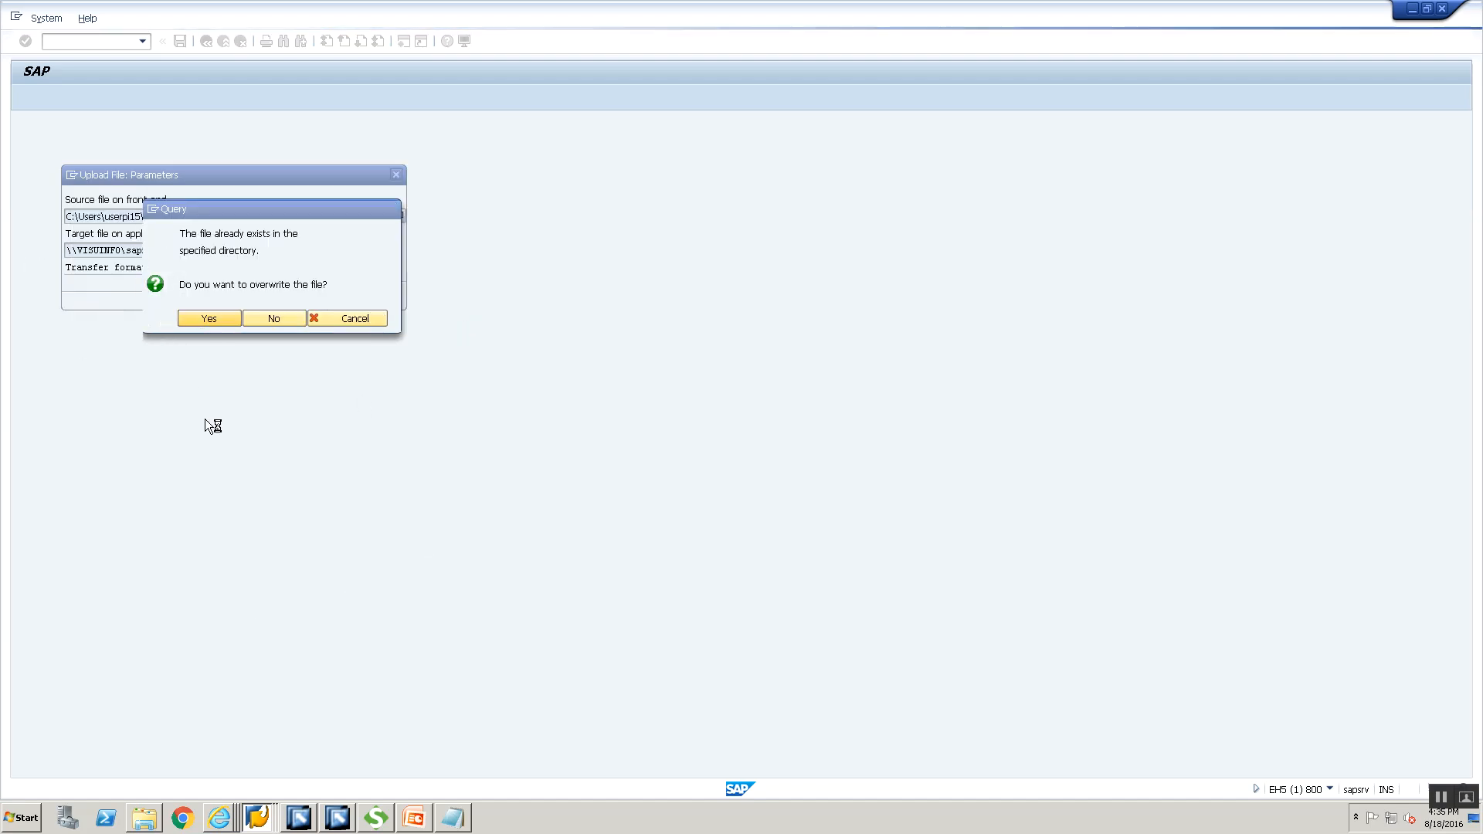
Step: Return to the Communication Channel Monitor, restart CC_File2File_File_Sender_00 and refresh its processing details
click(220, 819)
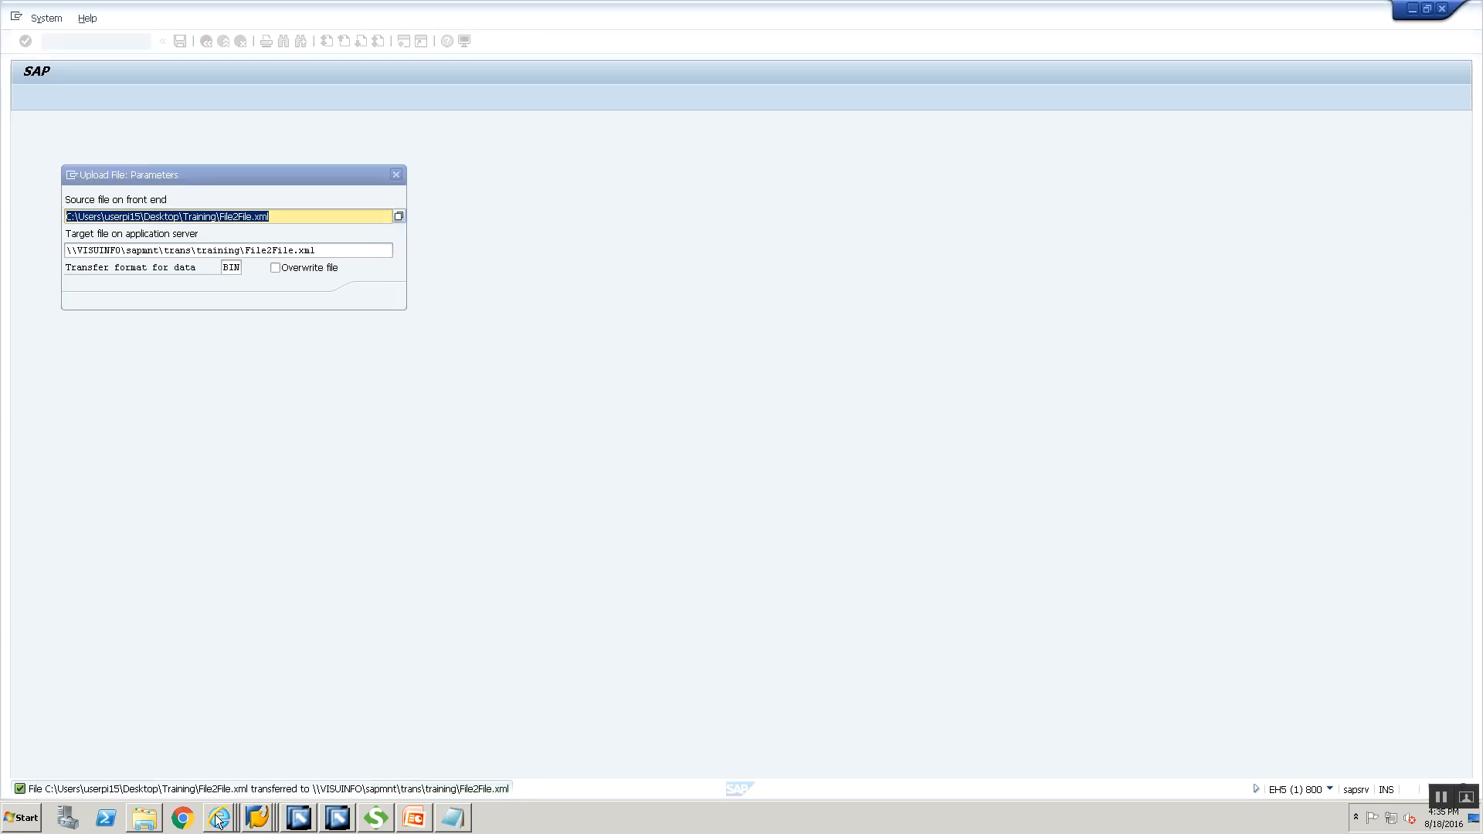
click(218, 821)
click(220, 819)
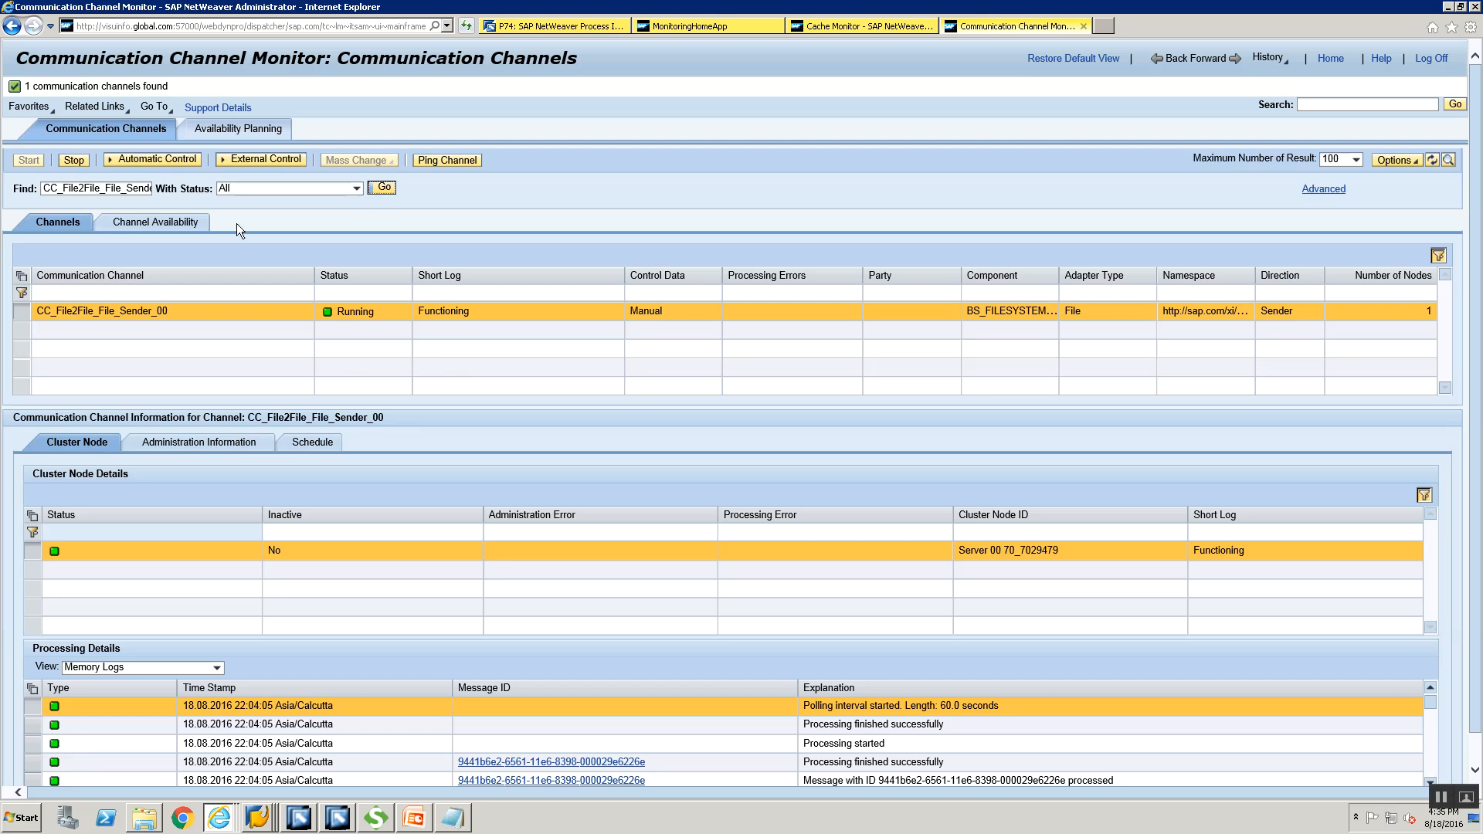
click(77, 161)
click(35, 171)
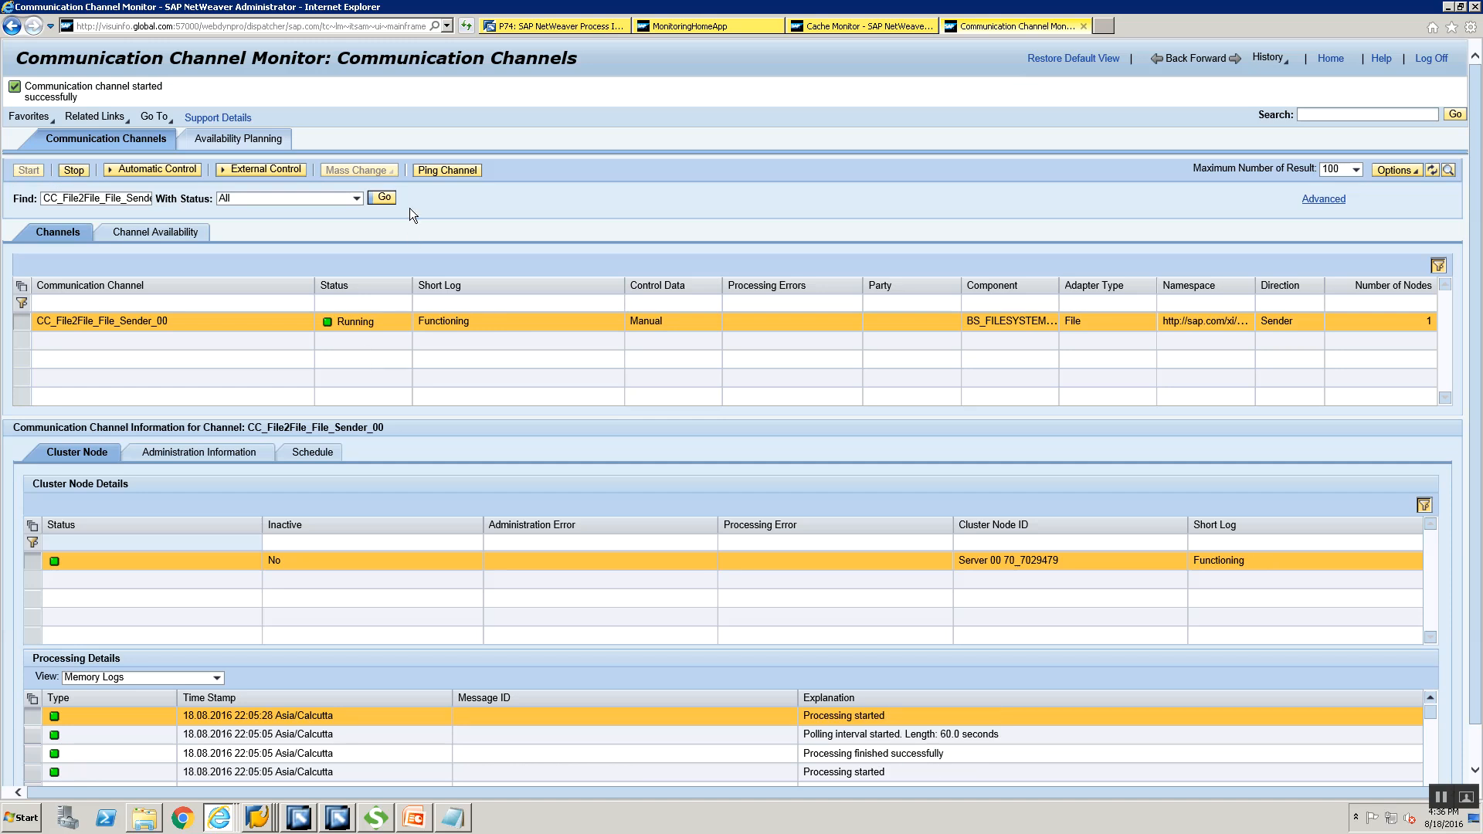
click(386, 198)
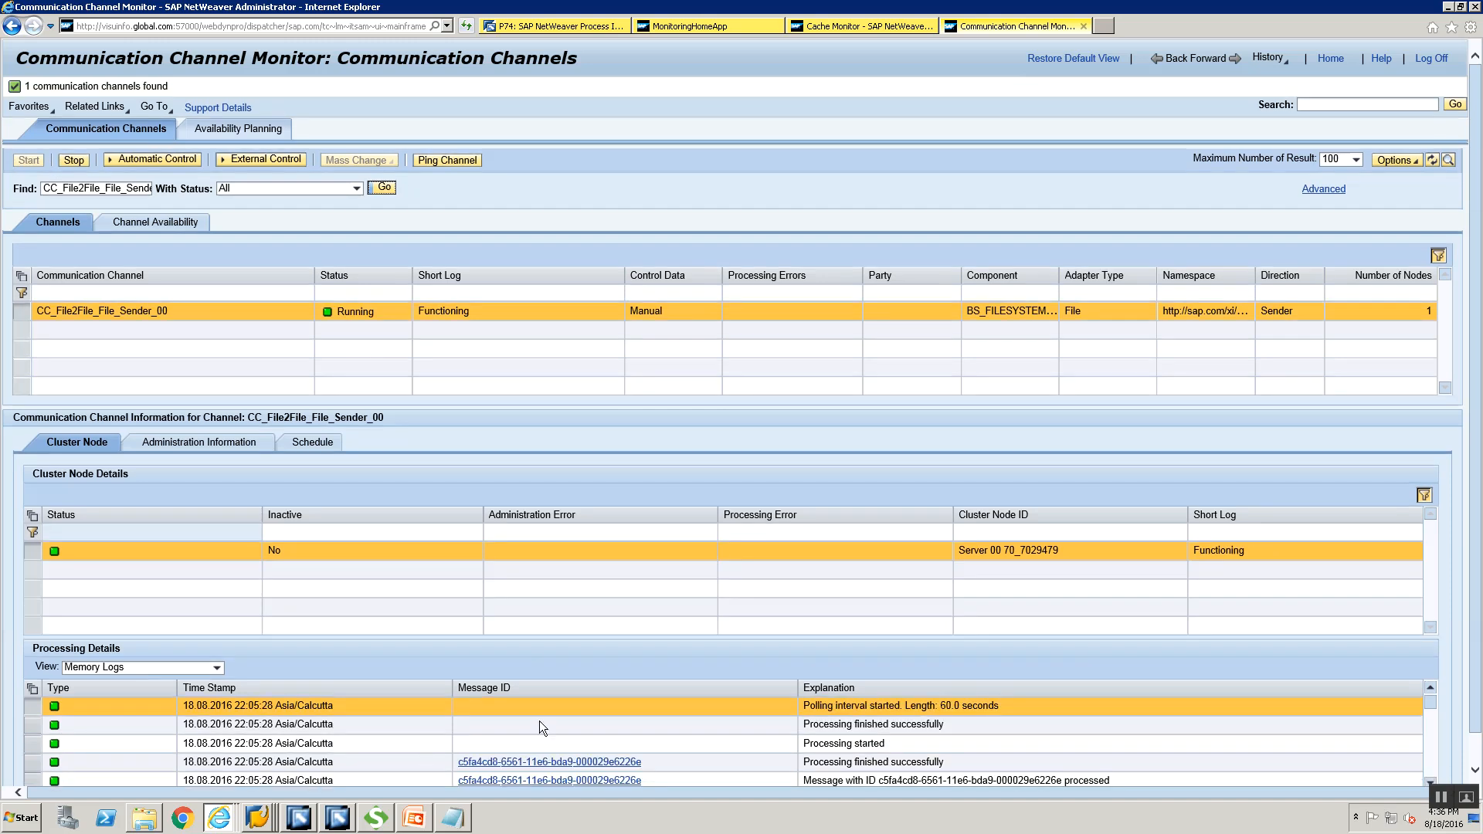
Step: Switch to the Cache Monitor's mapping runtime and look up the cached XML schema for the interface SIOA_Src
click(886, 28)
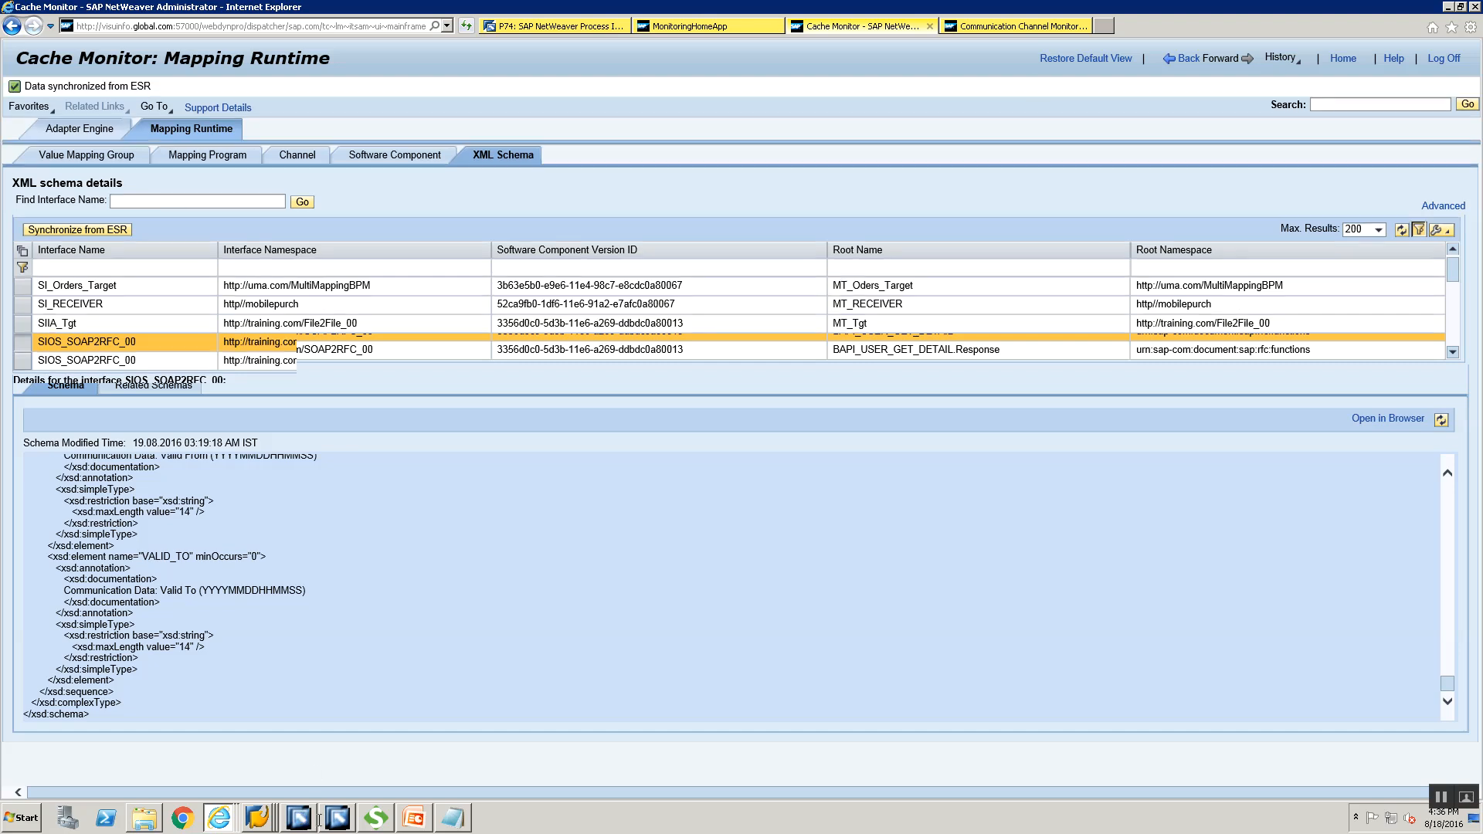
click(309, 818)
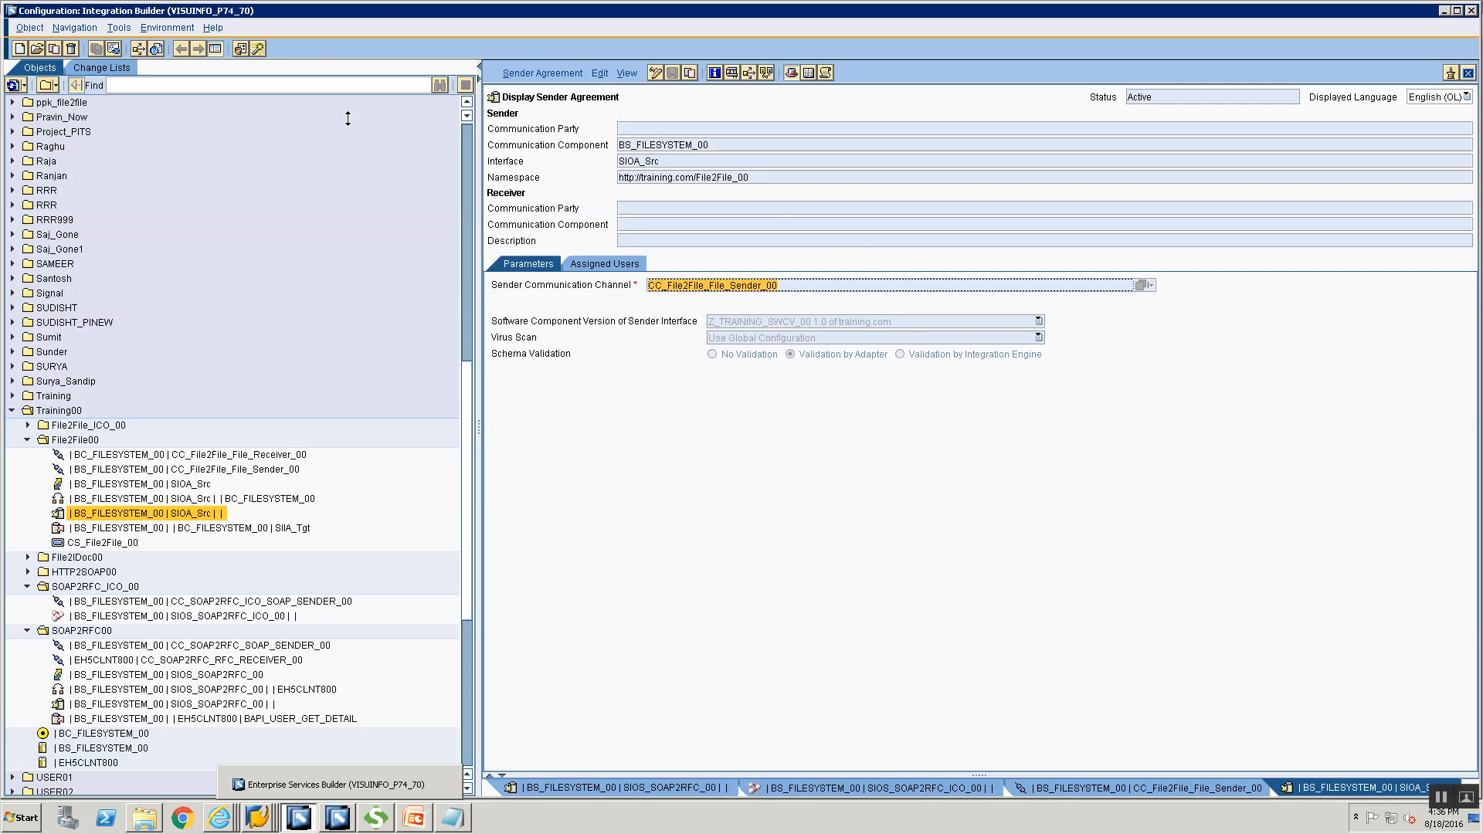
click(666, 159)
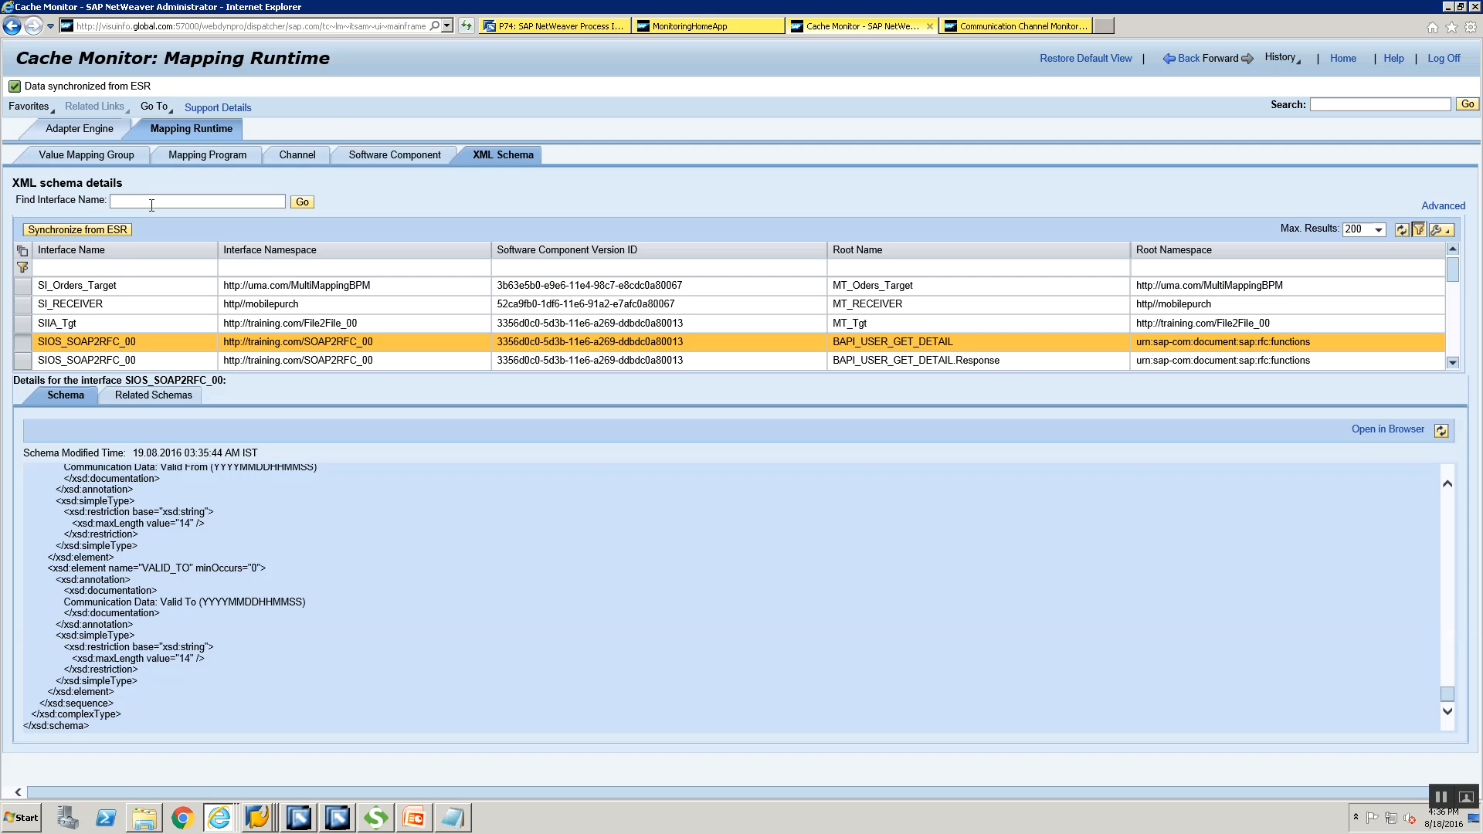
click(144, 206)
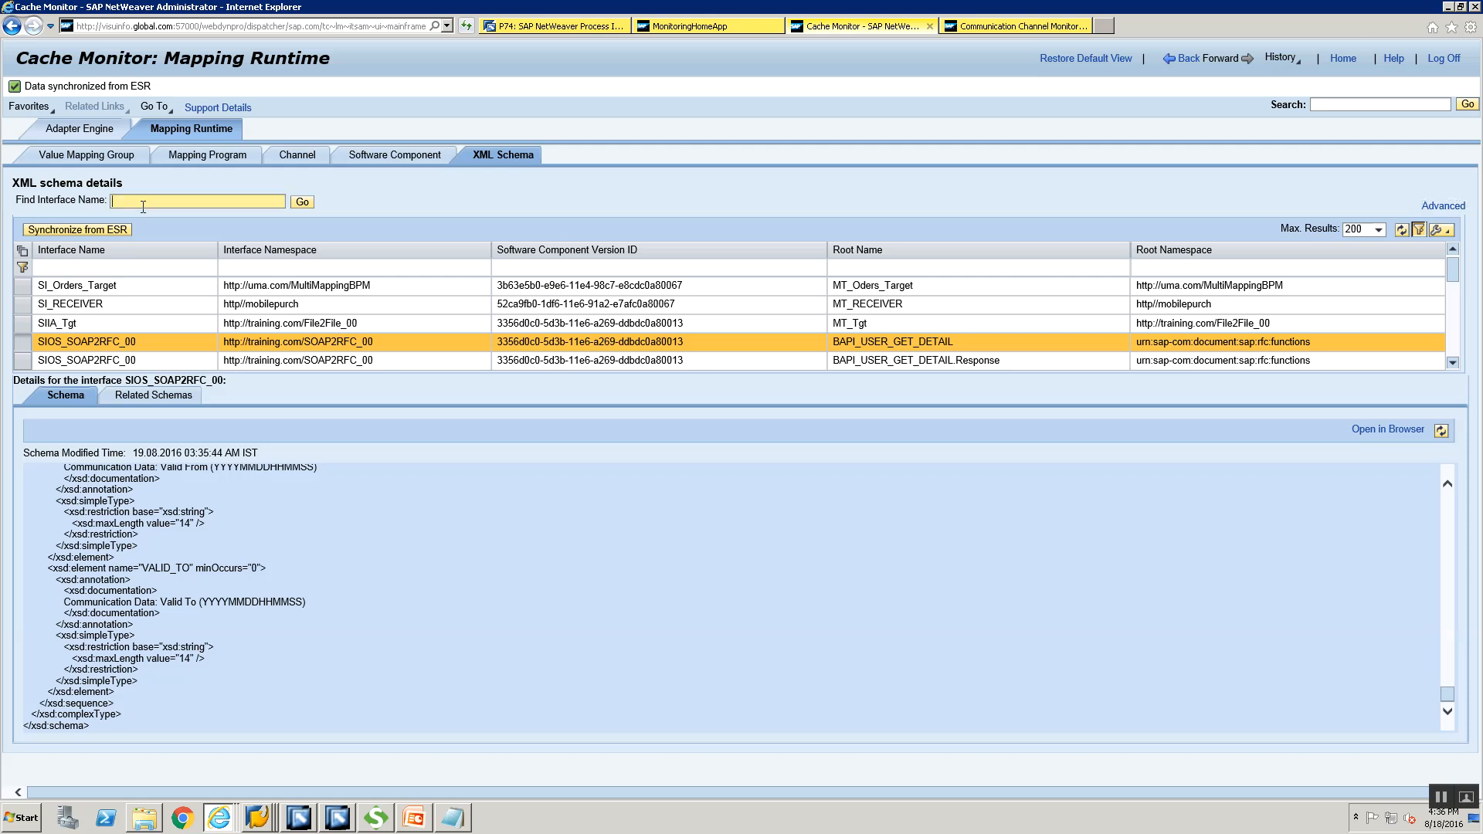
text(SIOA_Src)
key(Return)
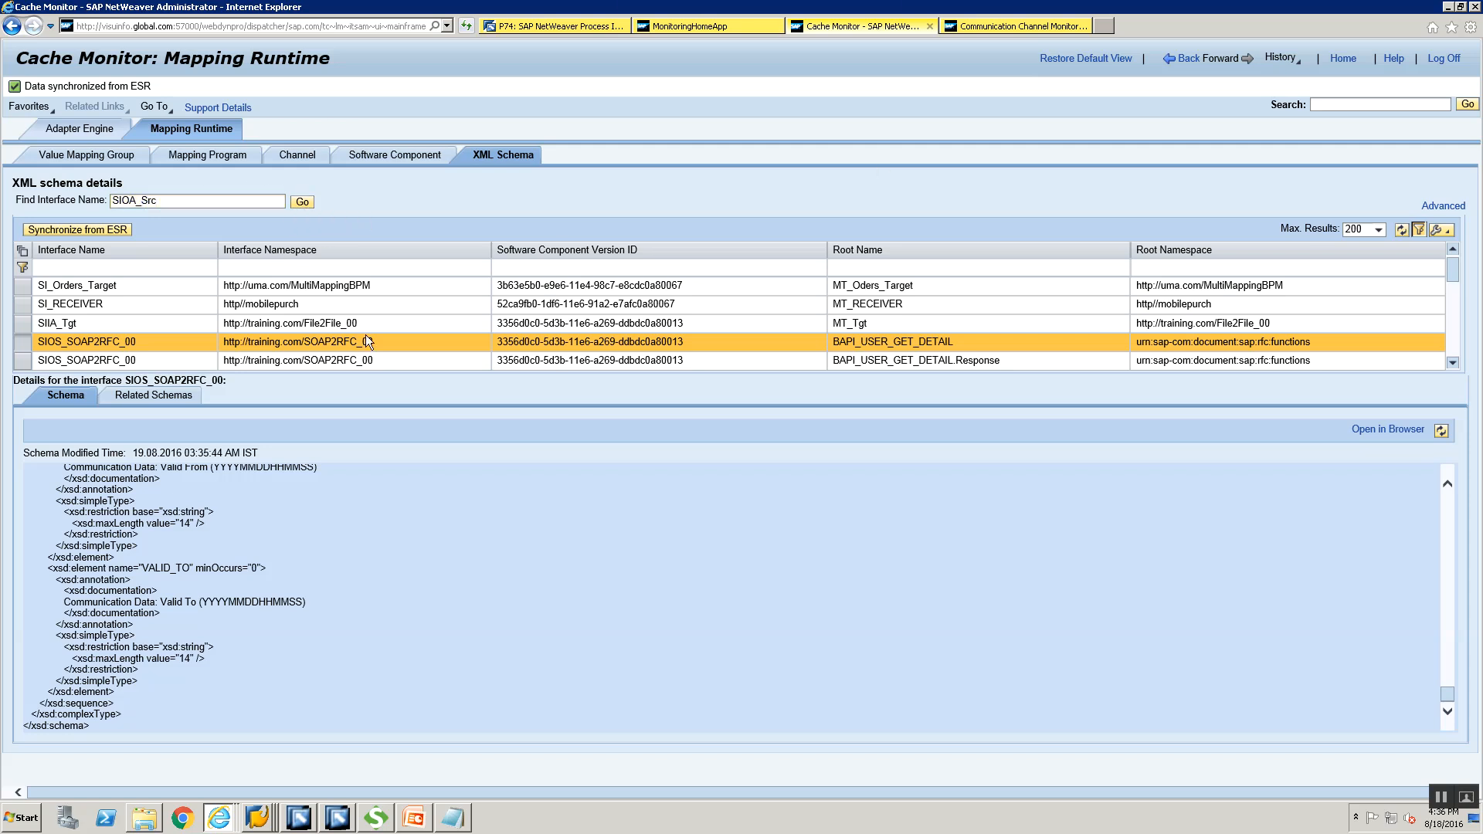
click(298, 825)
click(299, 825)
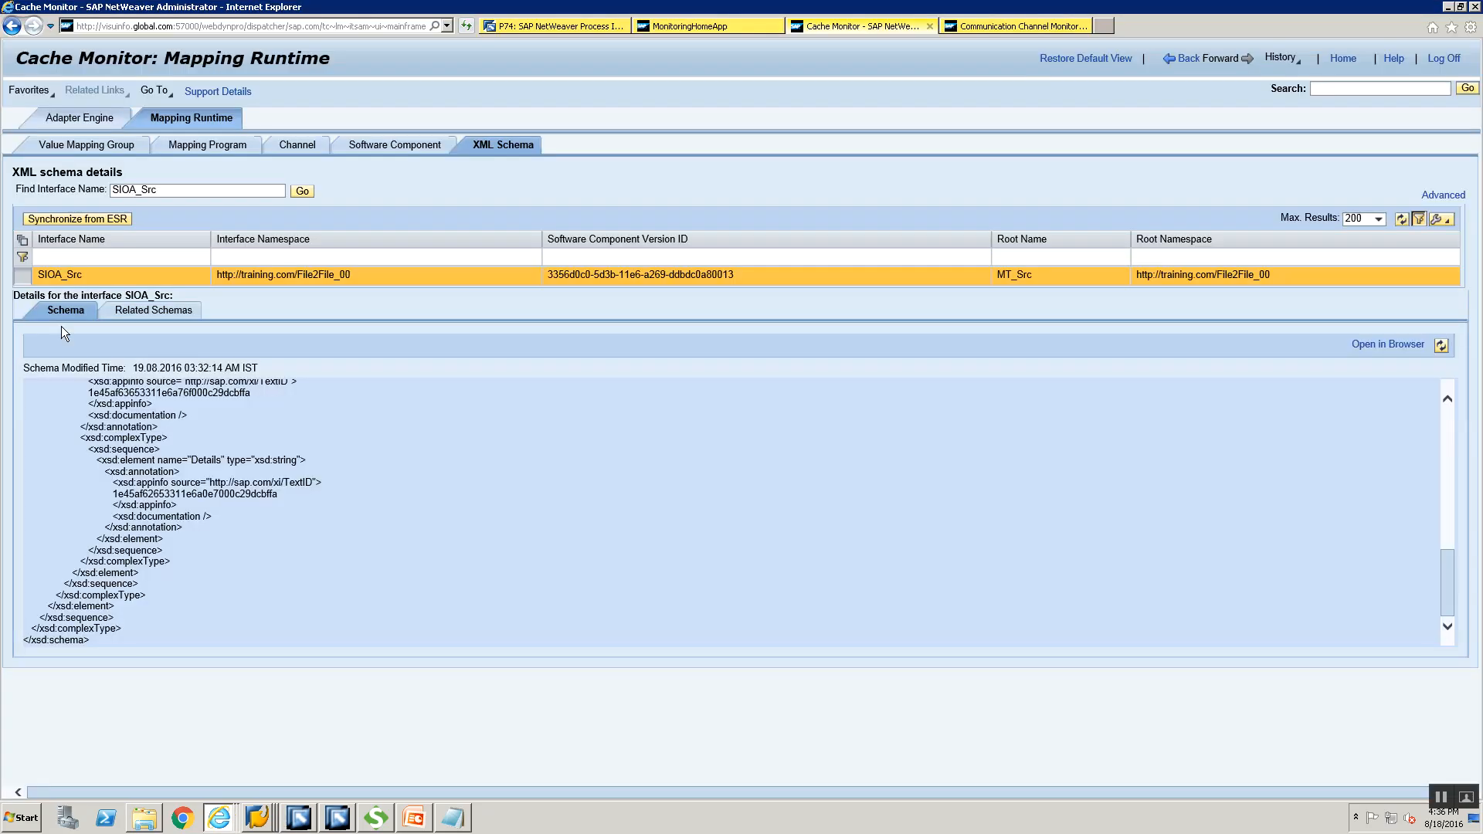
Step: Synchronize the cached SIOA_Src schema from the ESR and review its XSD from the FirstName element to the end
click(45, 218)
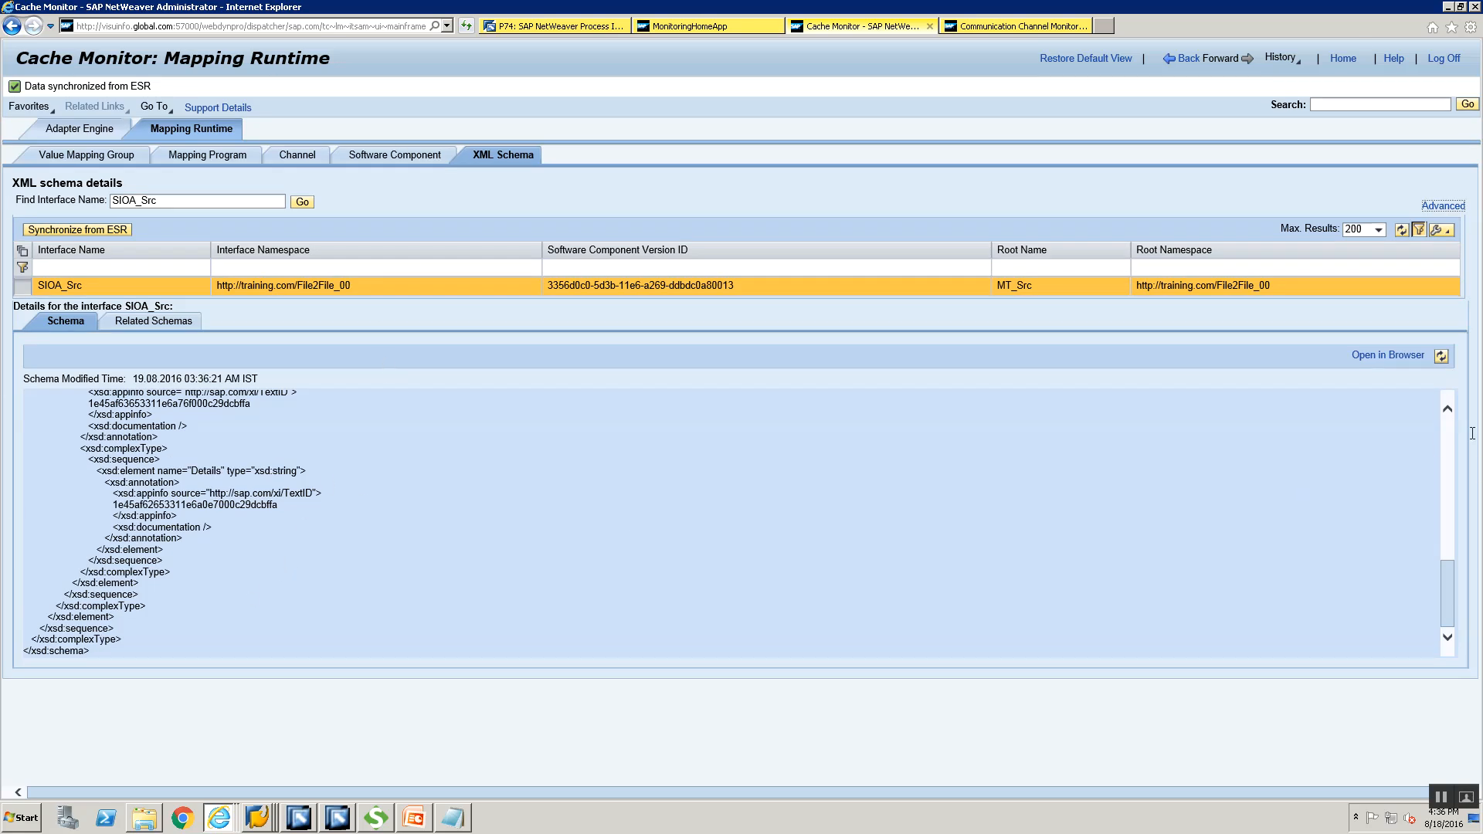
click(1445, 425)
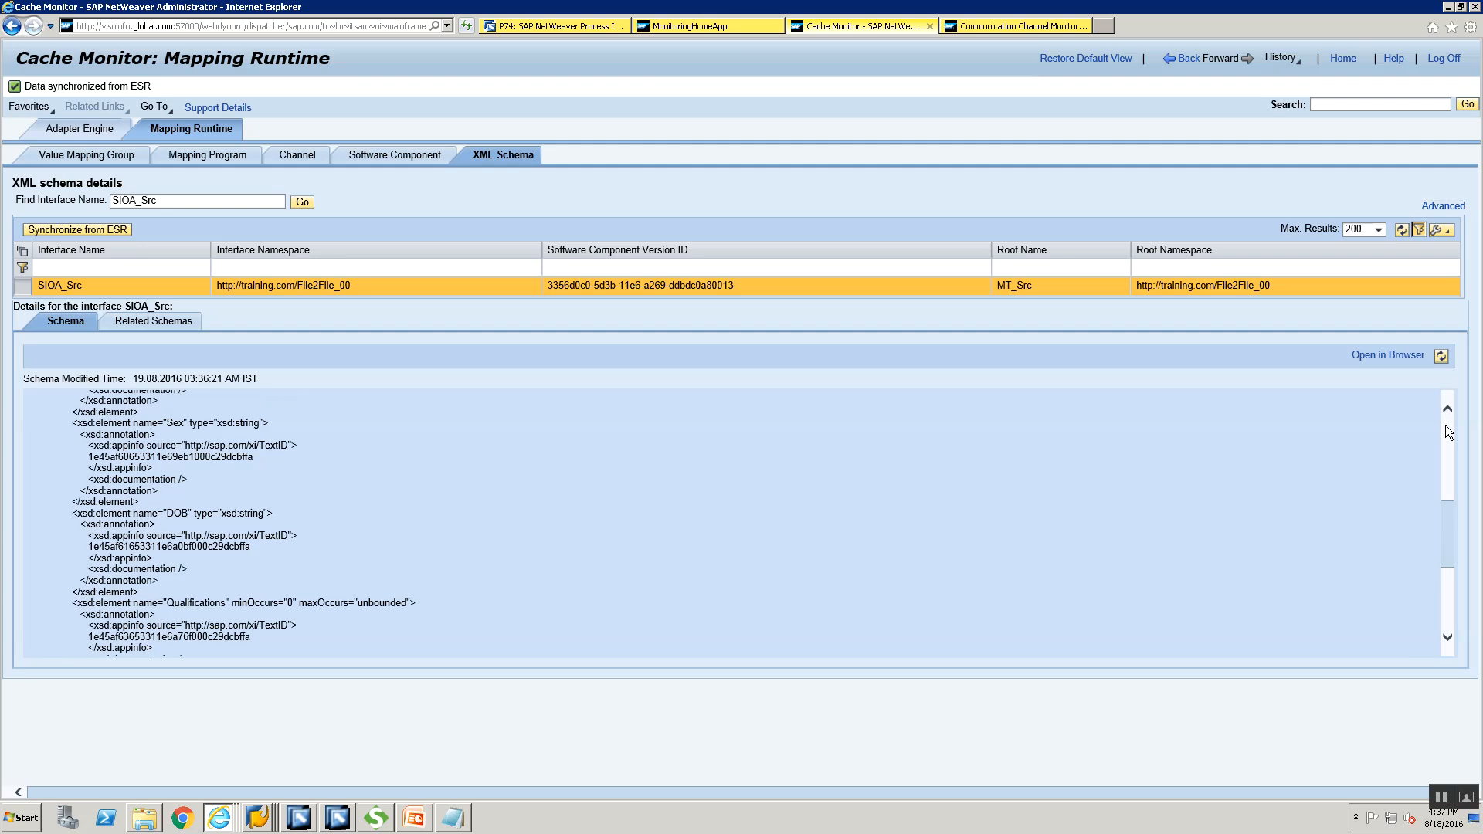
click(1444, 425)
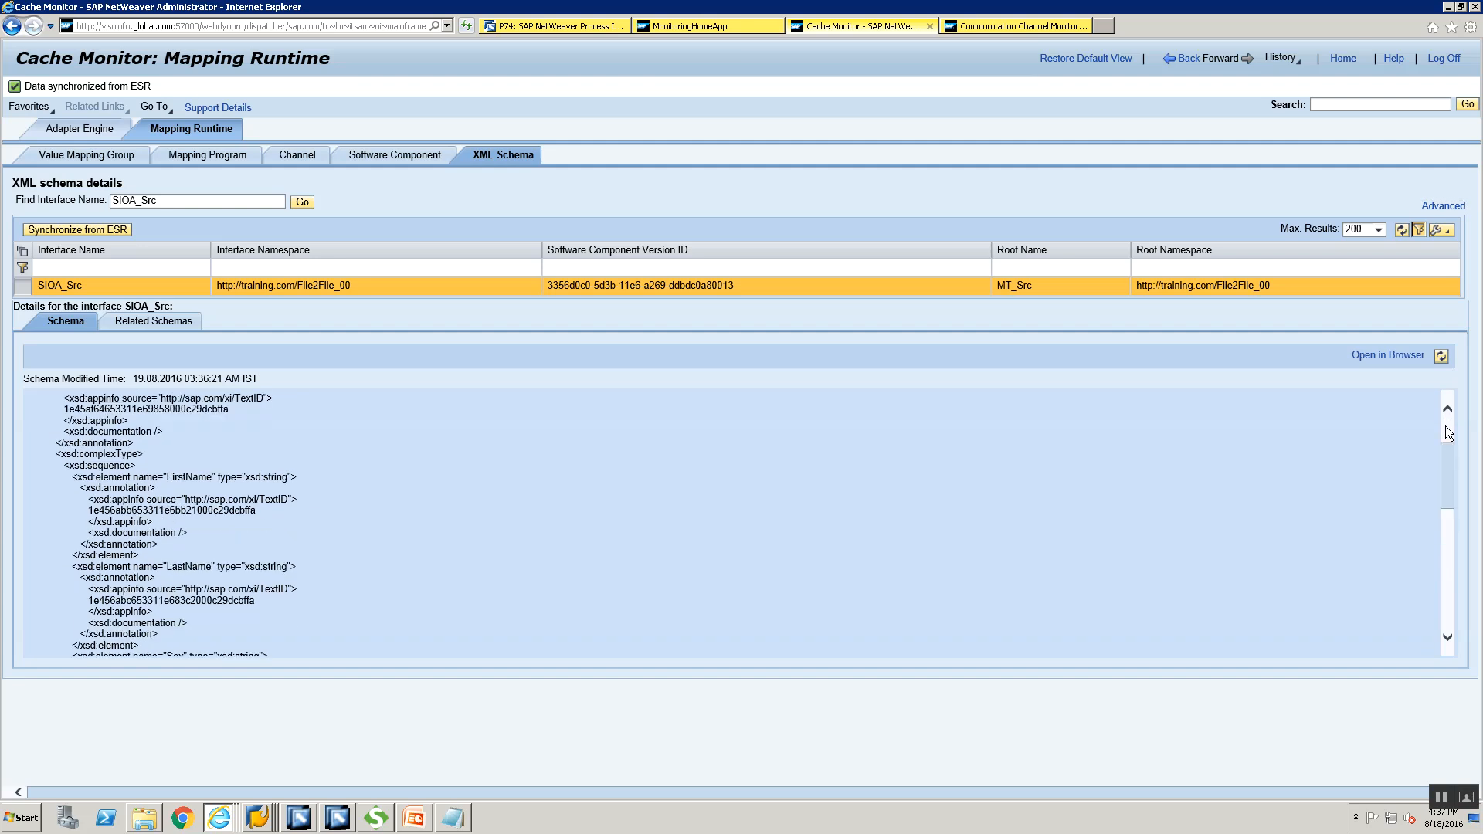
click(1444, 424)
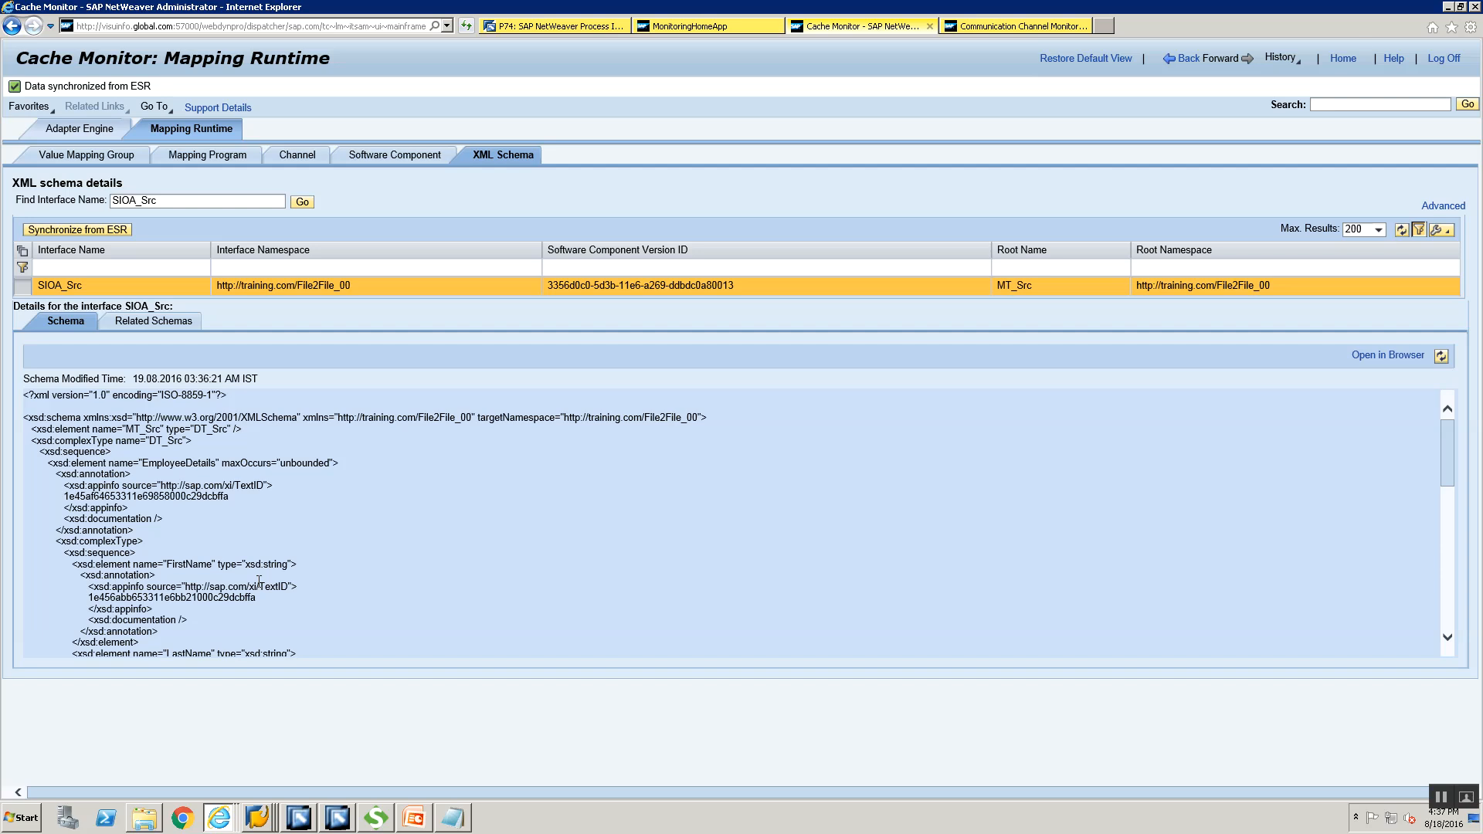
scroll(259, 580, down, 3)
scroll(259, 581, down, 12)
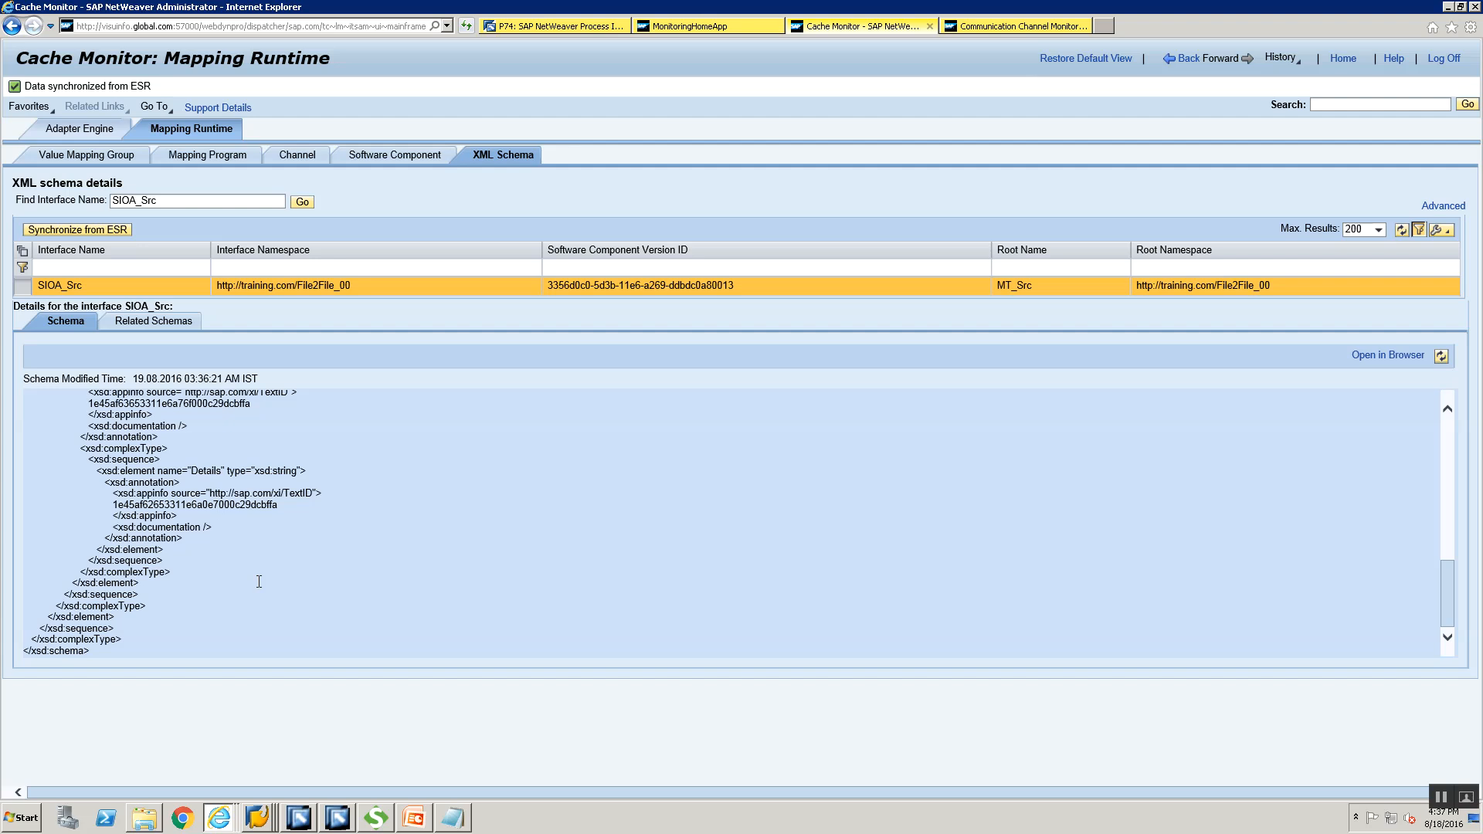
Step: Switch to the SAP GUI file upload, transfer File2File.xml to the application server's training folder again, and return to the browser
click(257, 817)
click(275, 763)
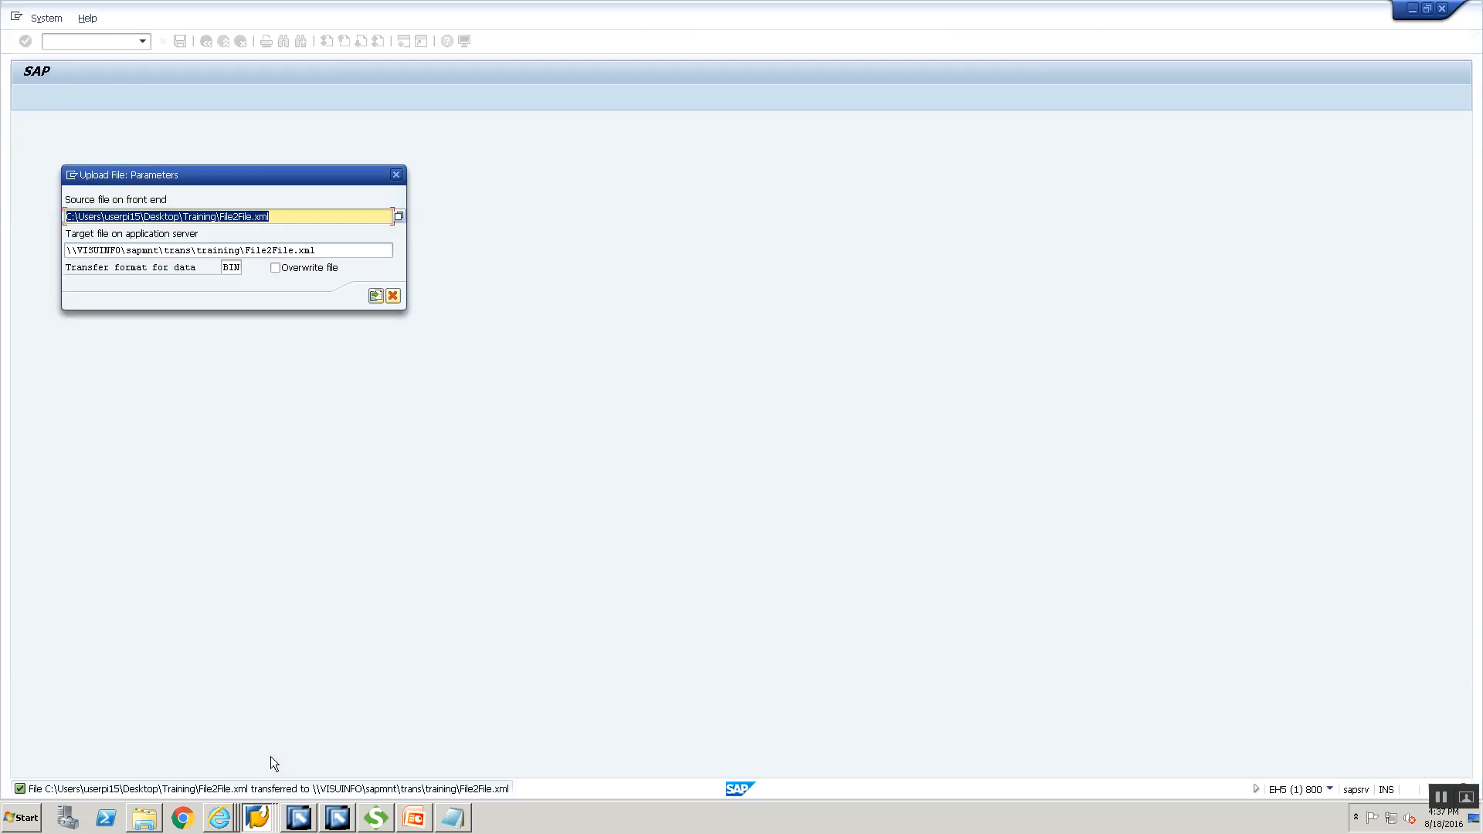
click(378, 298)
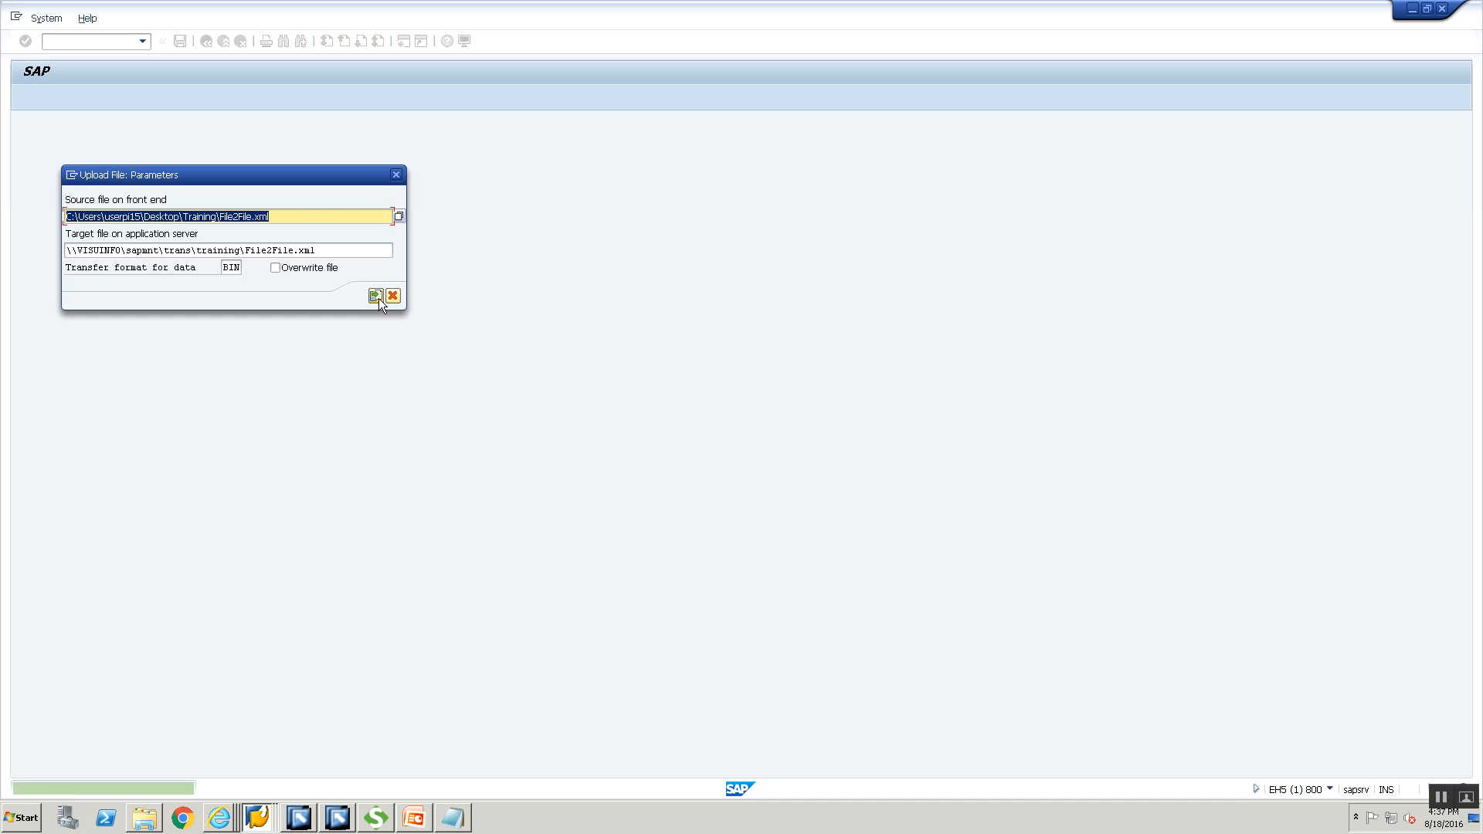
key(alt+Tab)
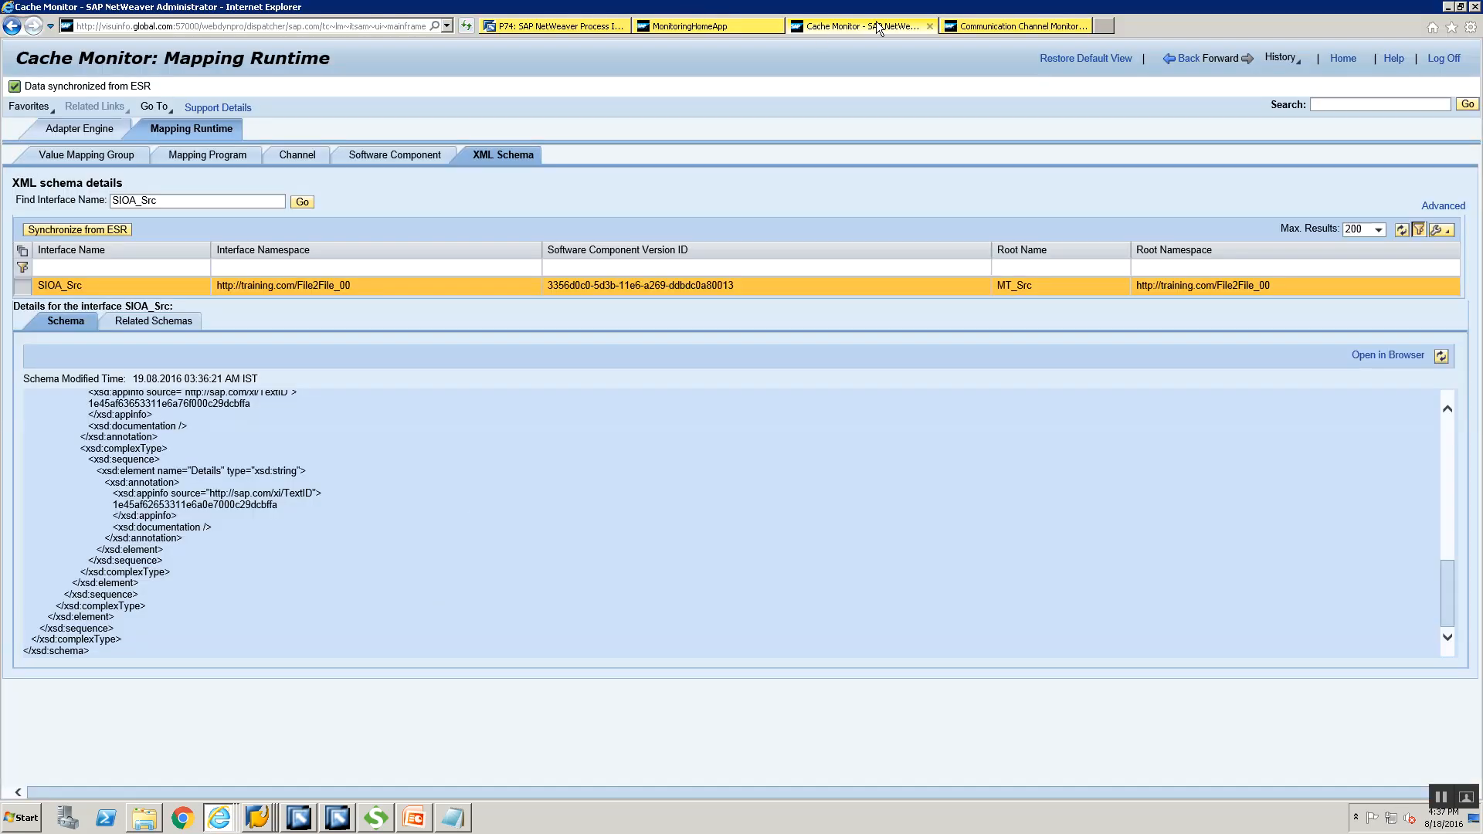
Step: Open the Communication Channel Monitor, restart CC_File2File_File_Sender_00 and refresh its status and memory logs
click(963, 26)
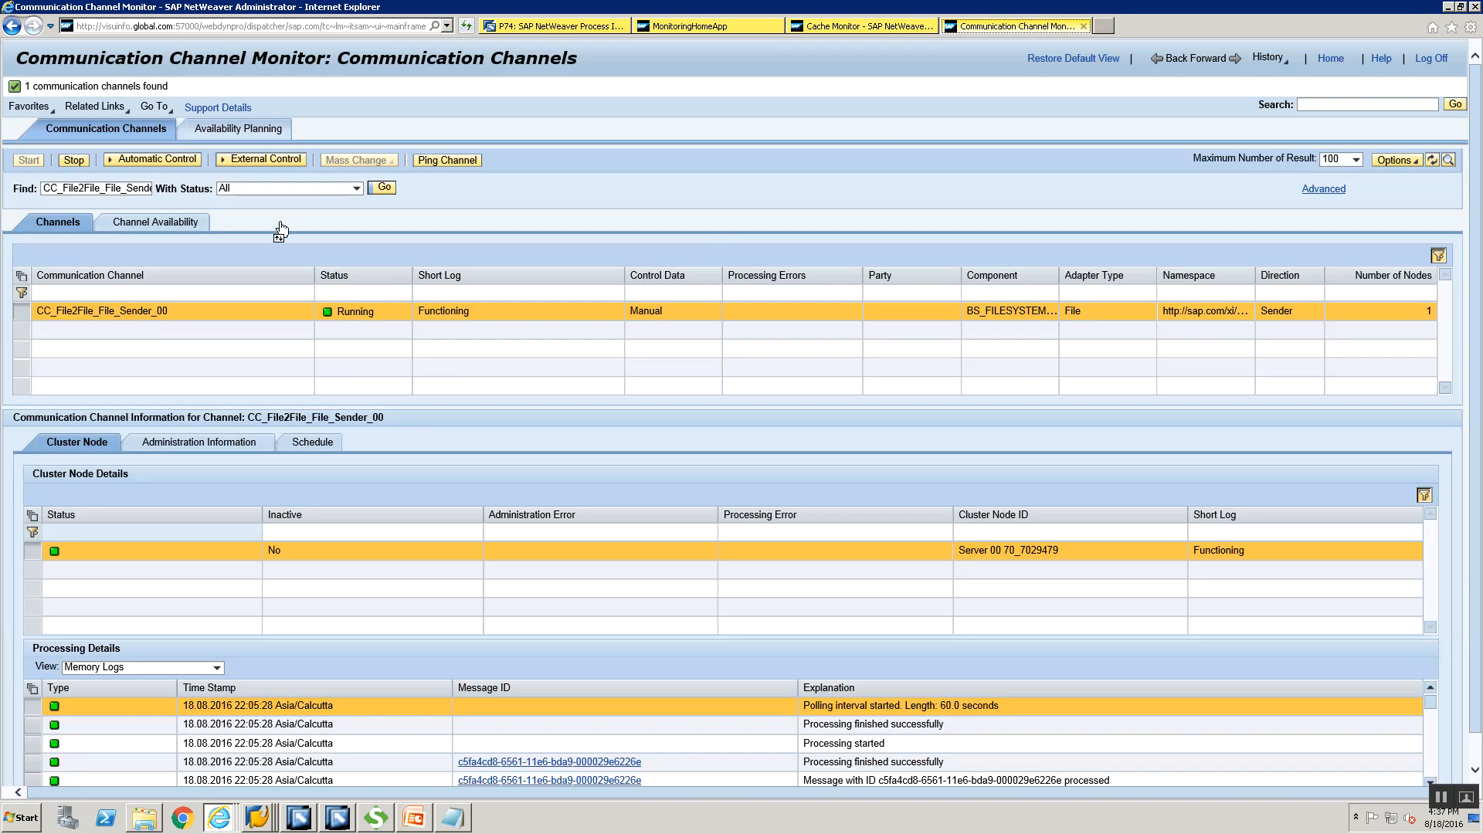
click(73, 163)
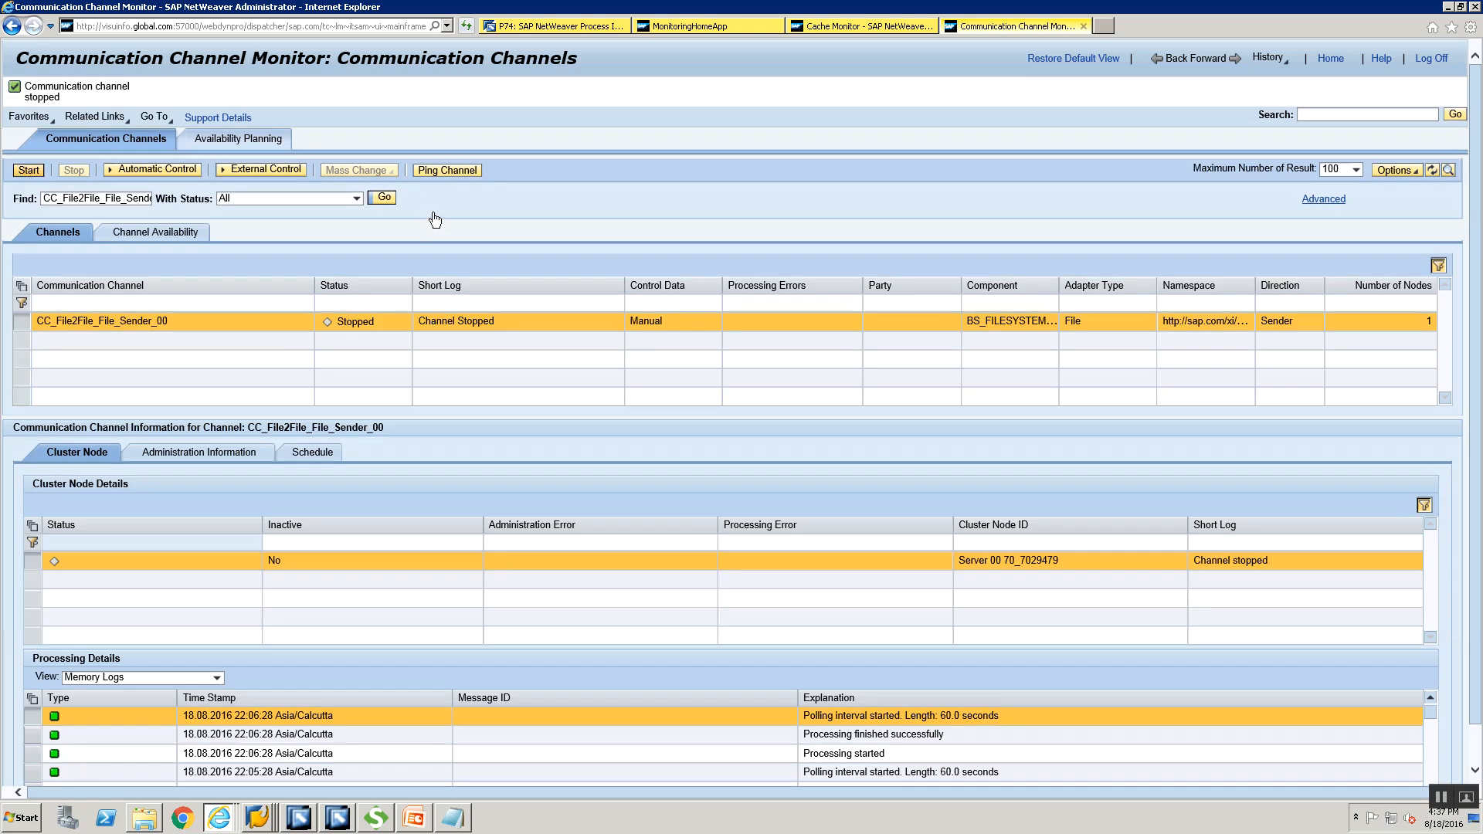
click(384, 197)
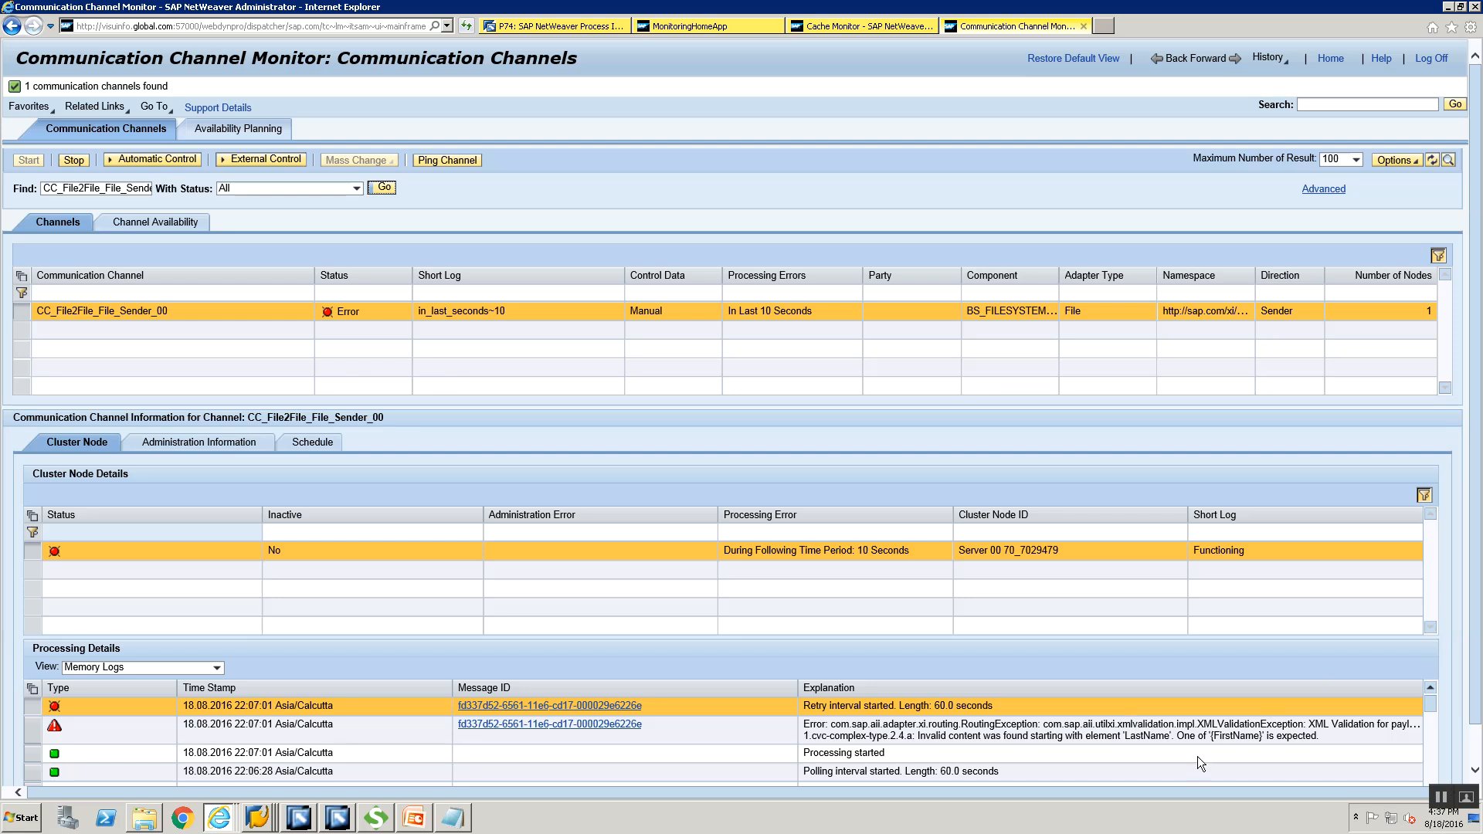
Step: Switch to the Enterprise Services Builder and set the minOccurs of FirstName in DT_Src to 0
click(310, 822)
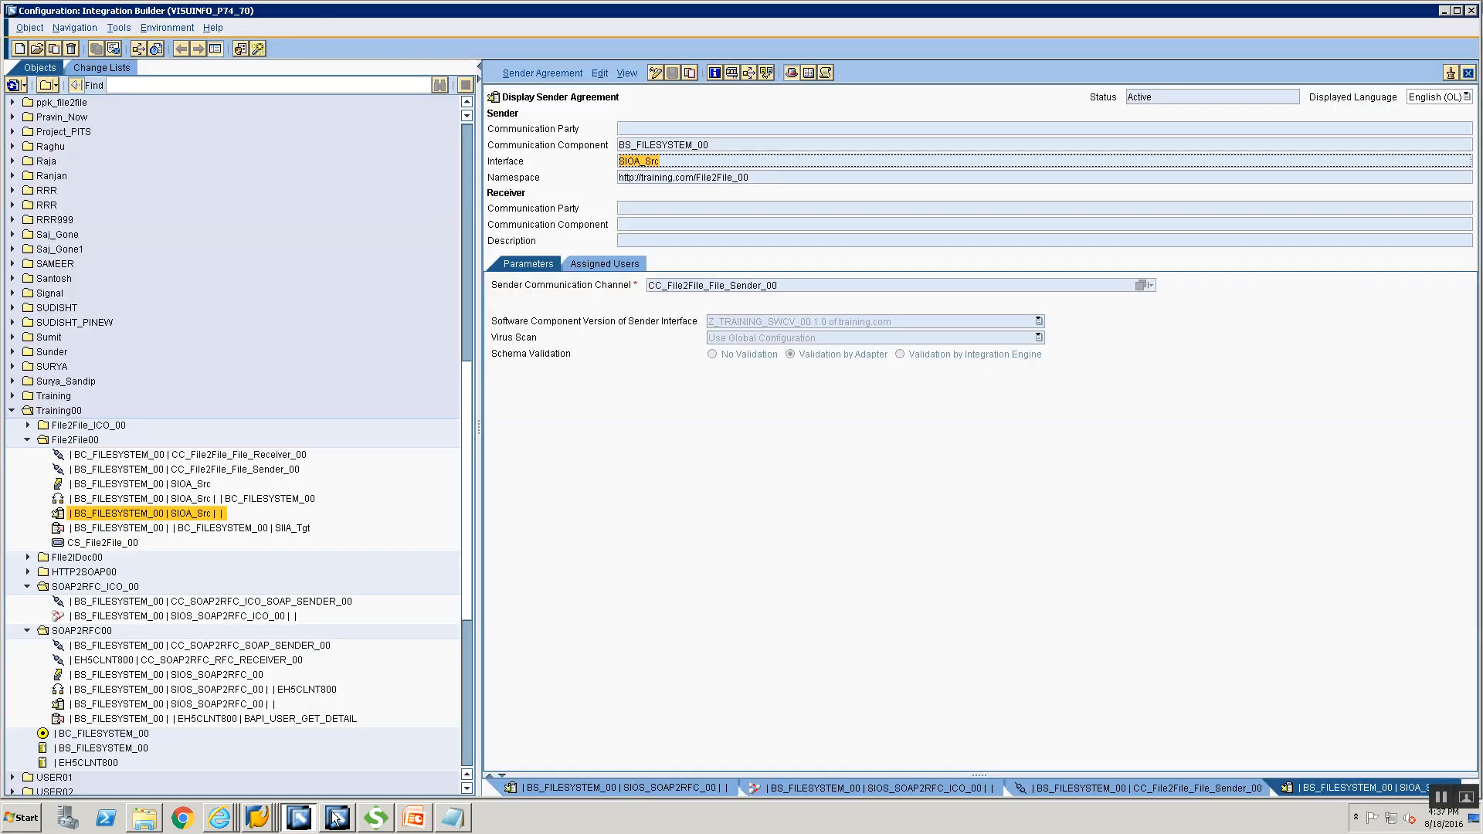
click(335, 817)
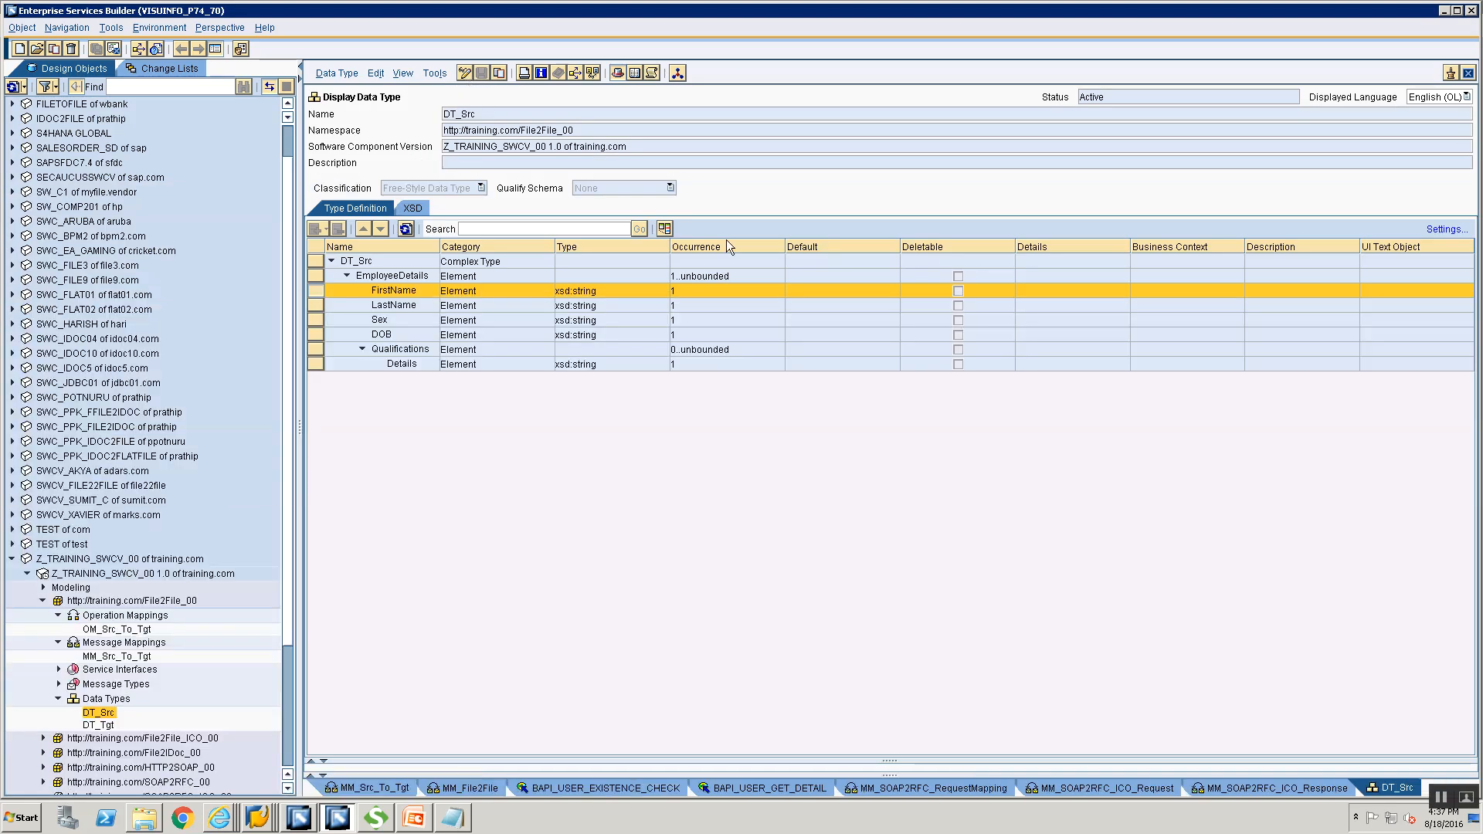
click(771, 297)
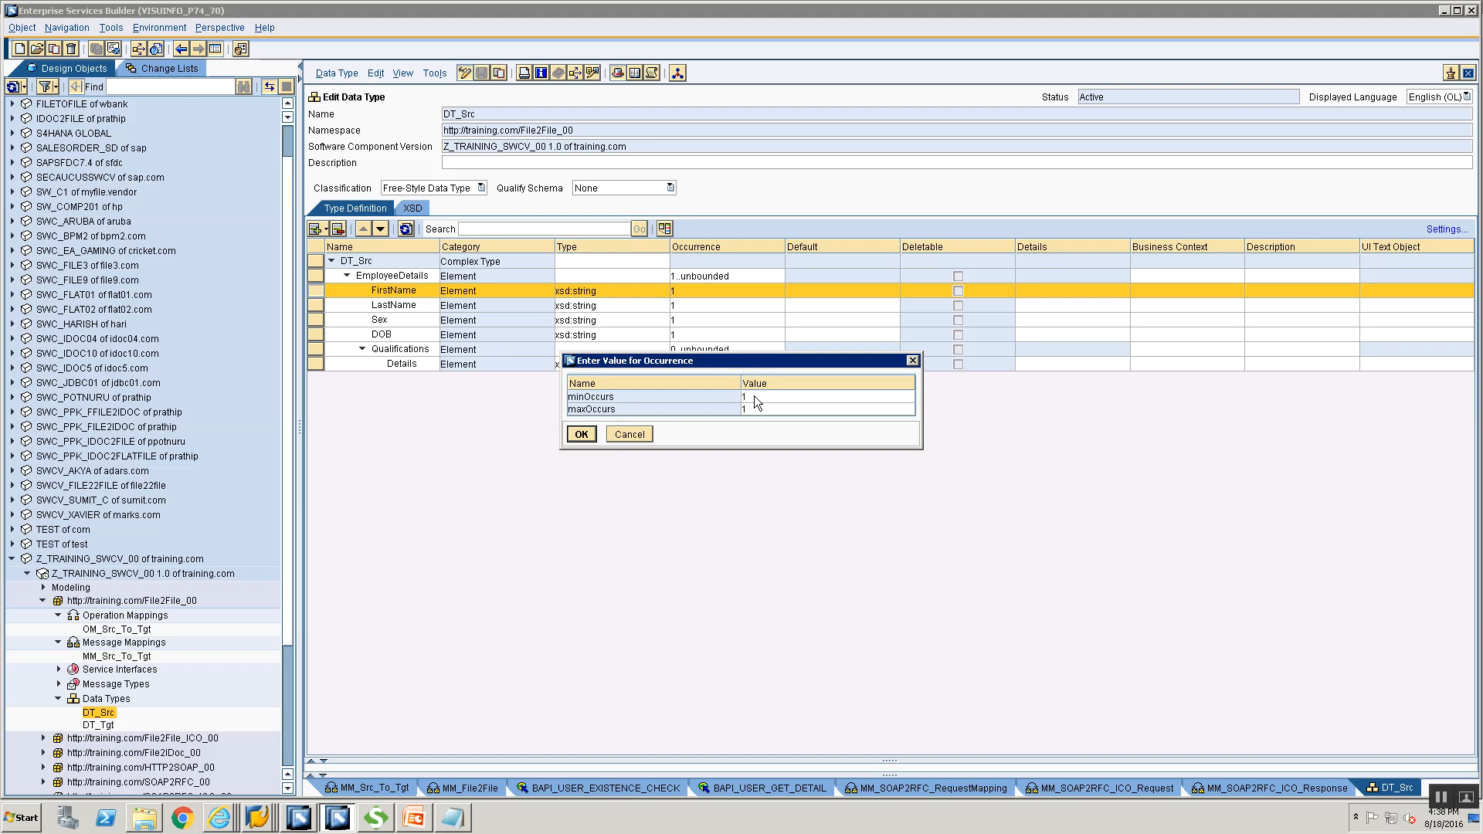
click(754, 396)
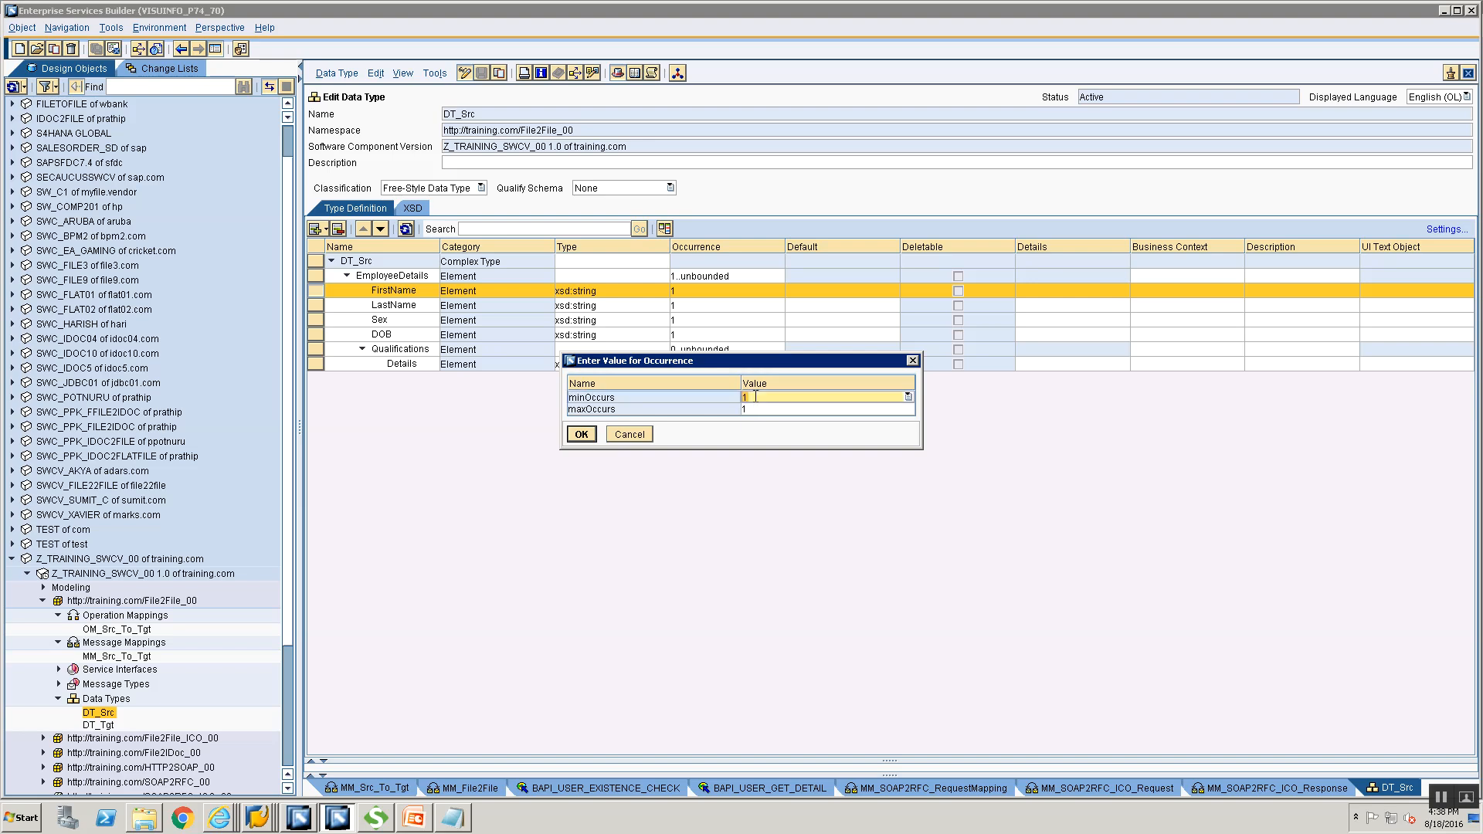
text(0)
click(581, 433)
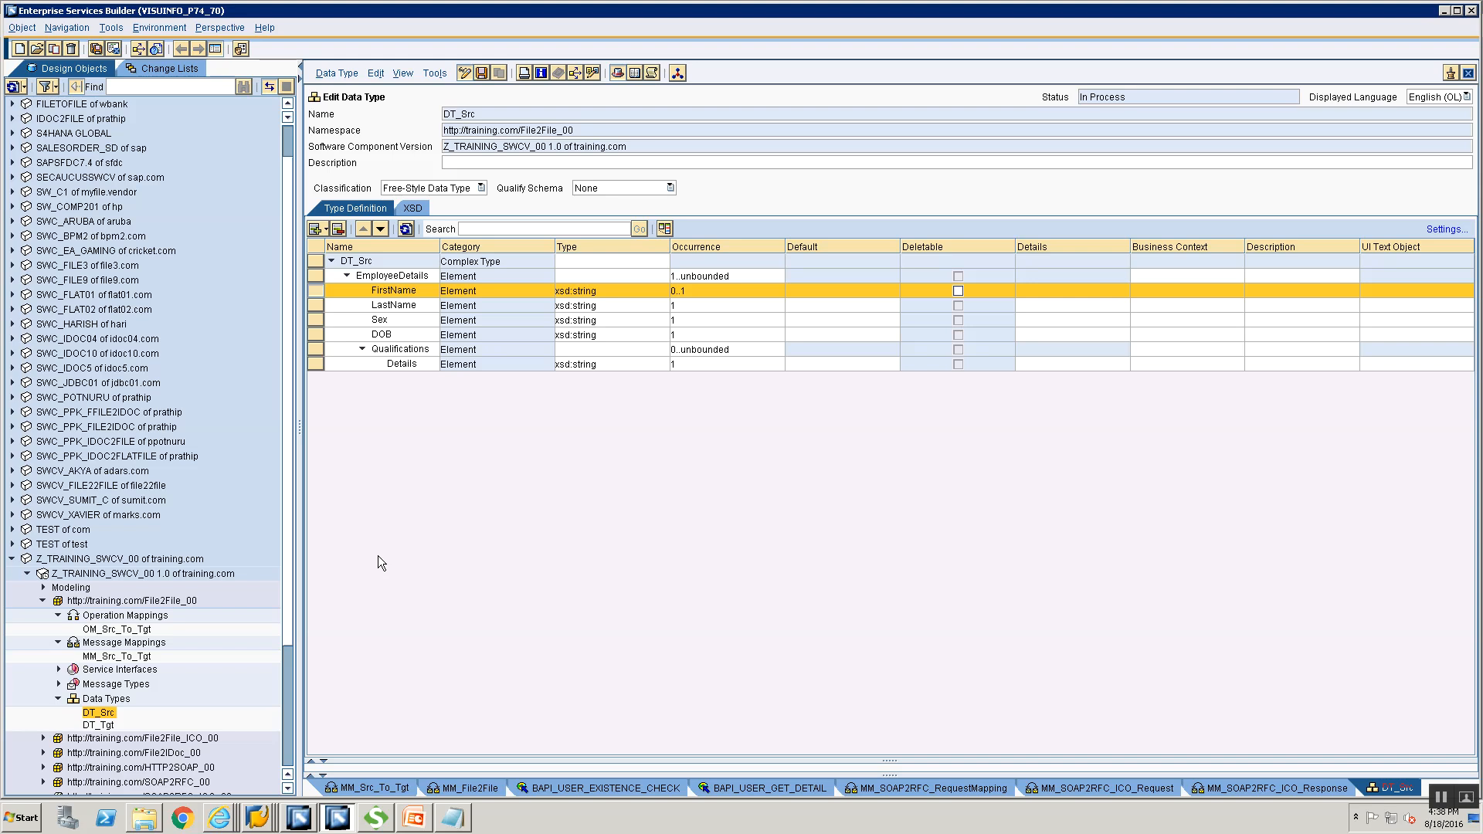
Step: Save the changed data type DT_Src and activate it through the standard change list
key(ctrl+s)
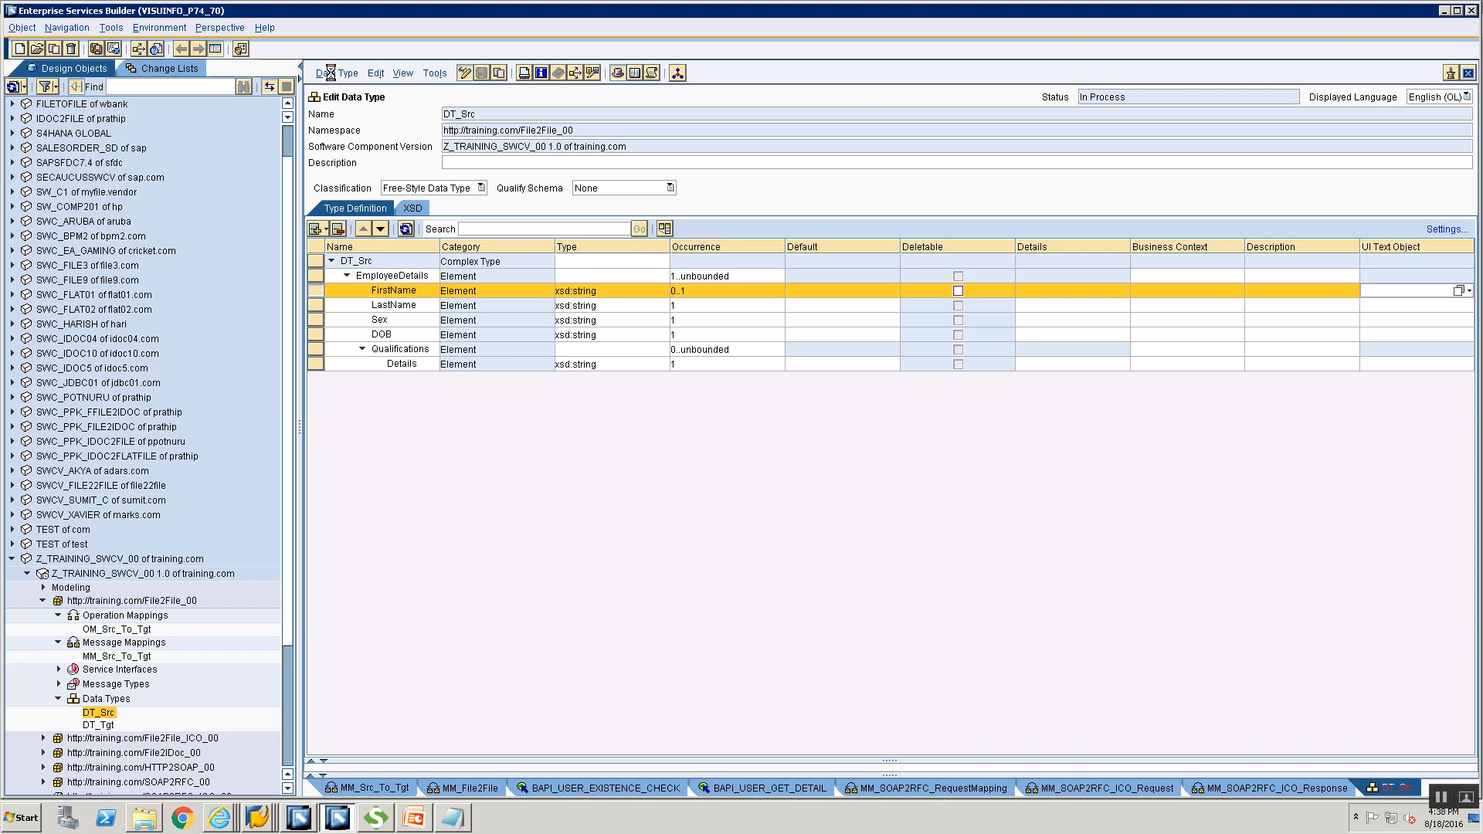
click(330, 75)
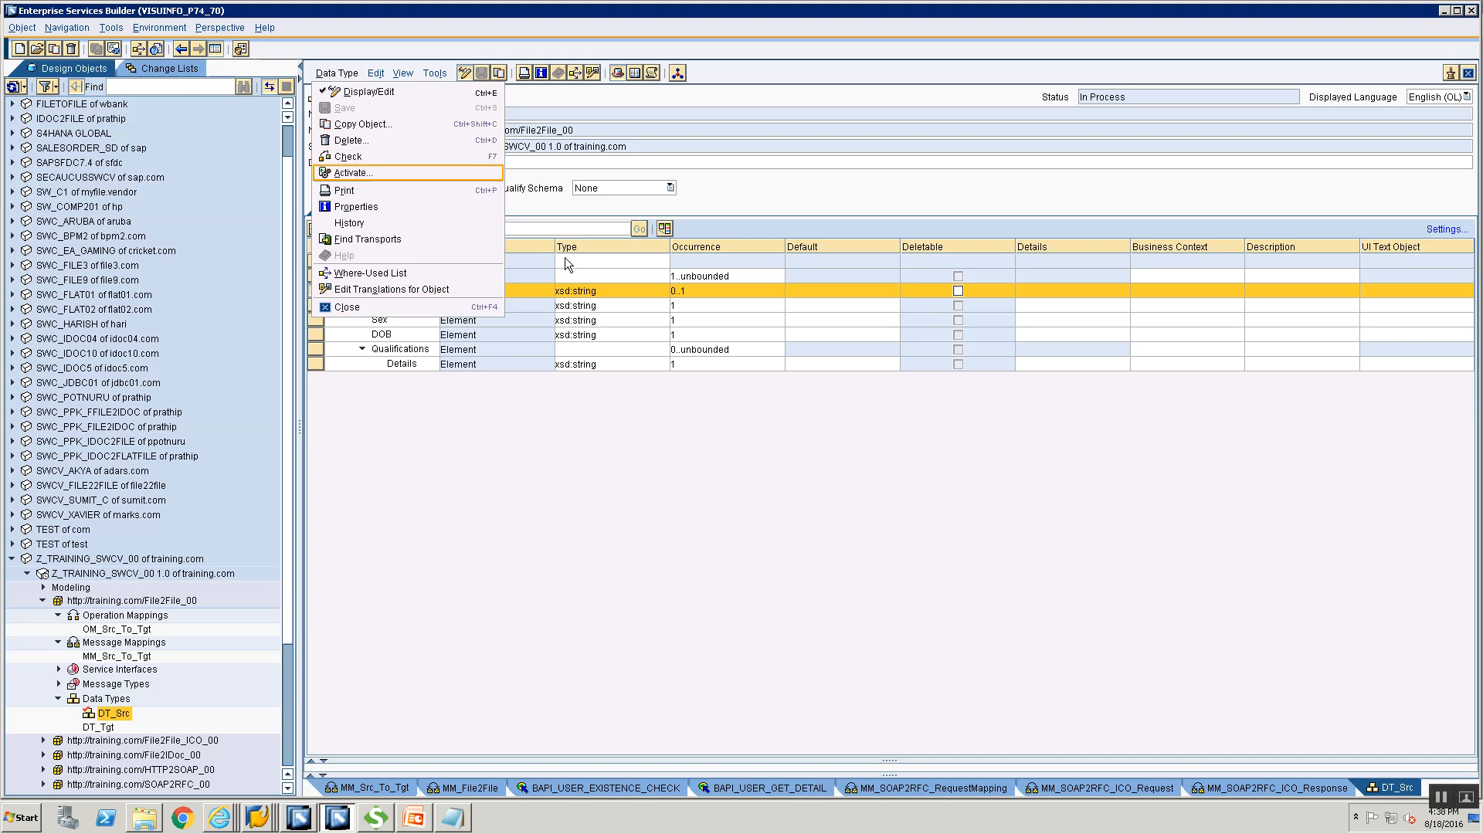
key(Return)
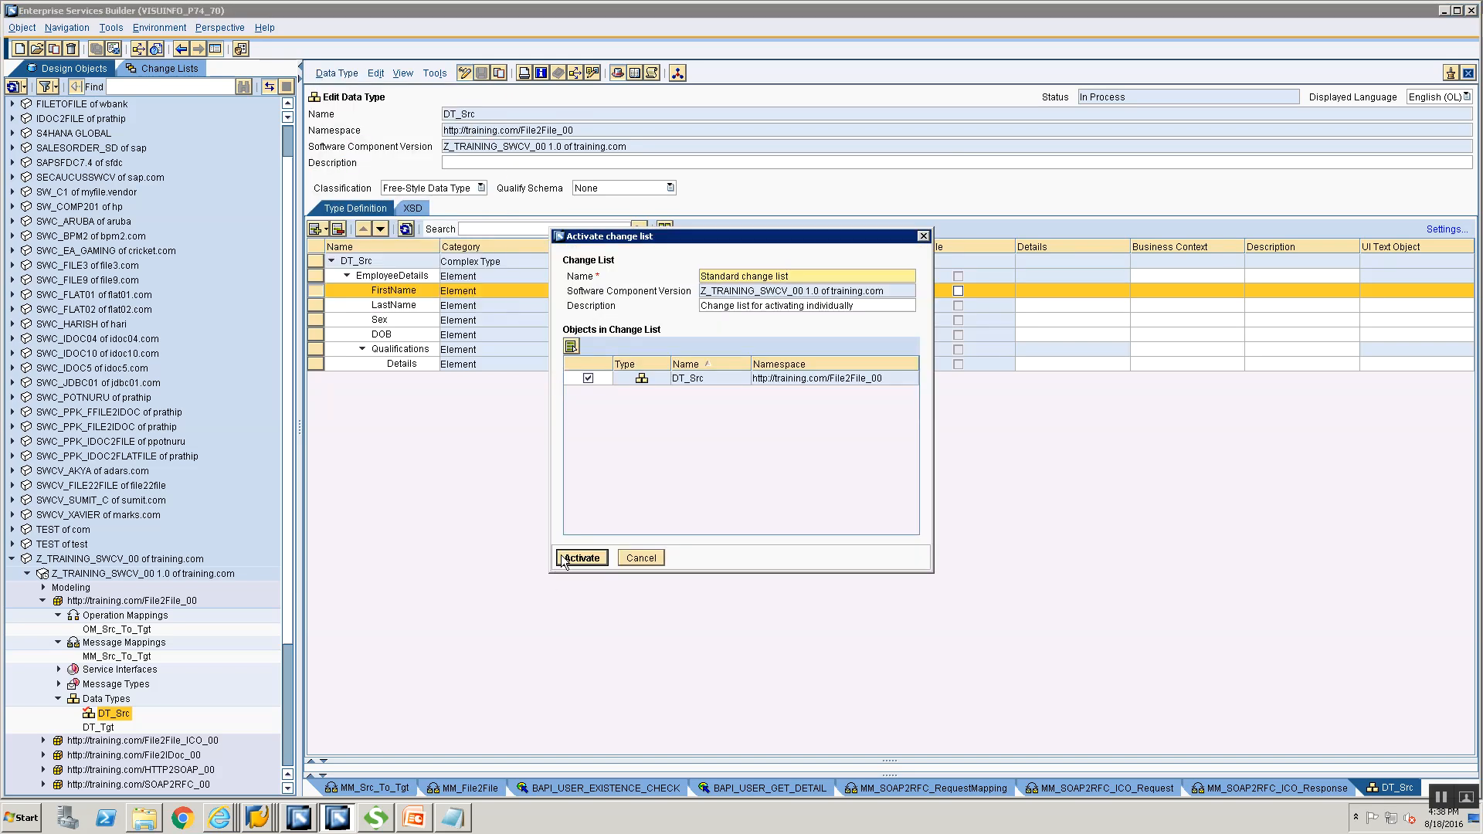
click(562, 553)
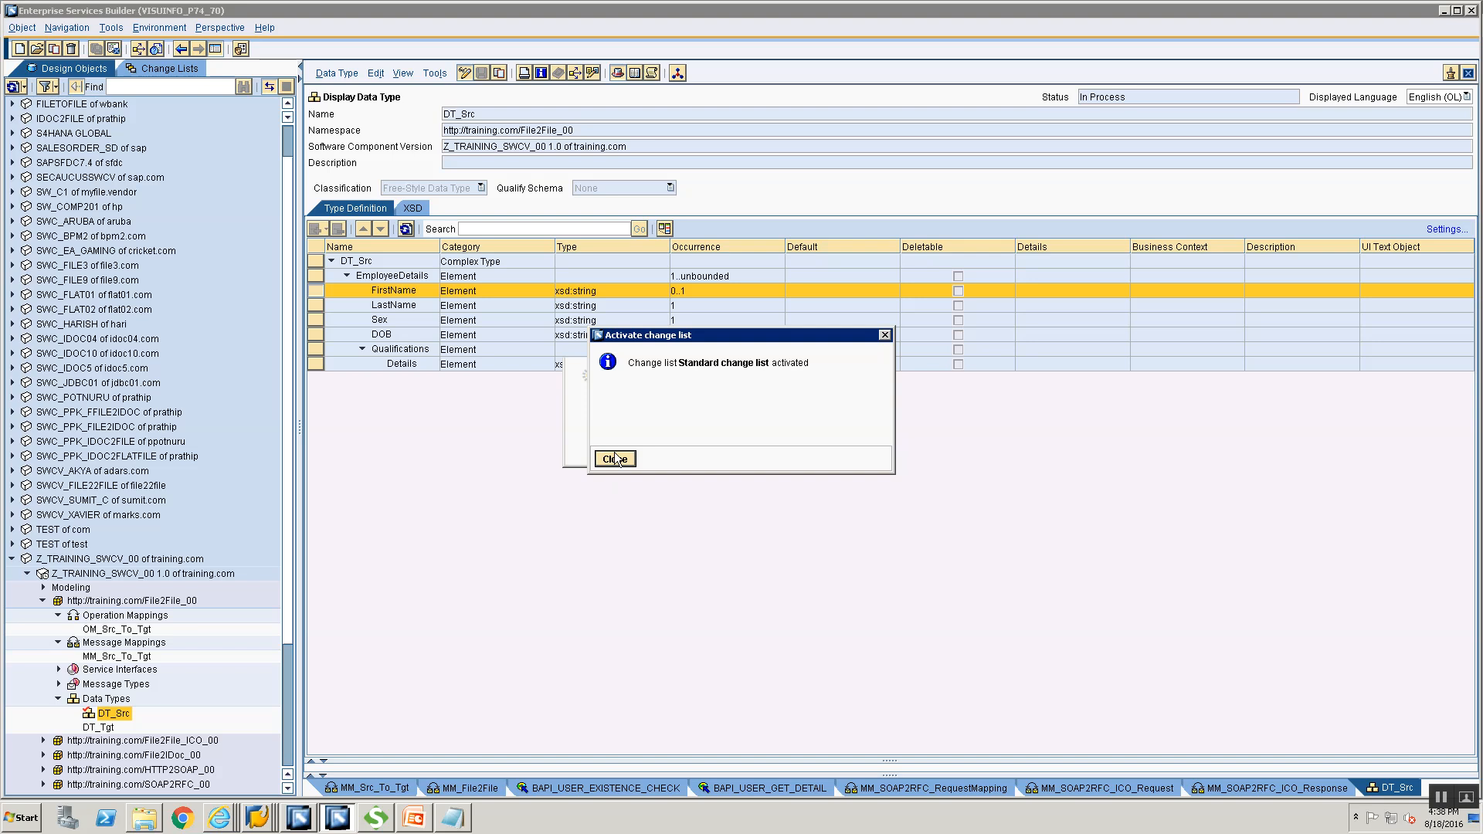
click(616, 458)
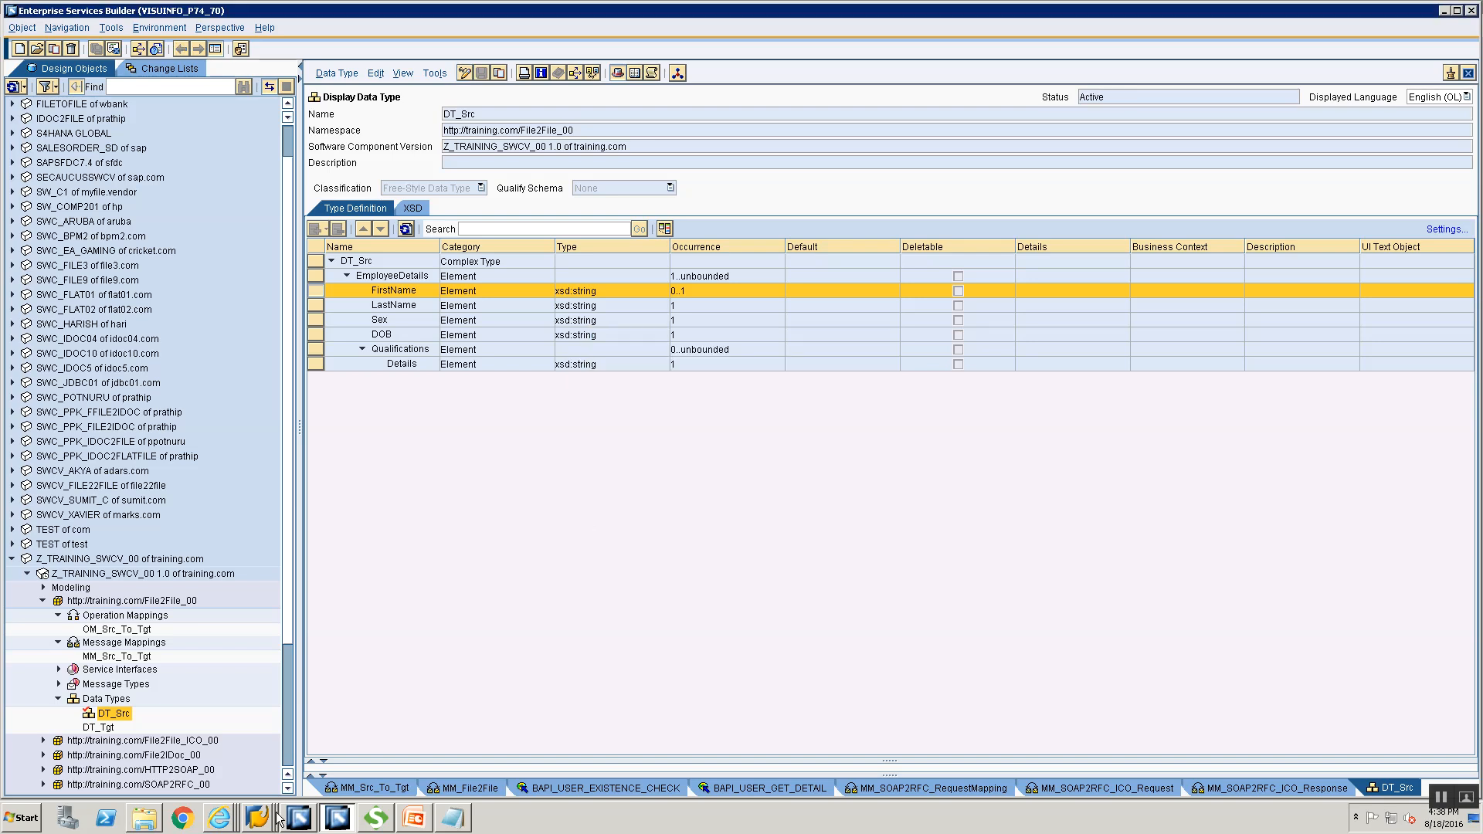
Step: Switch back to the Communication Channel Monitor, stop and start CC_File2File_File_Sender_00, and reload its processing details
click(222, 817)
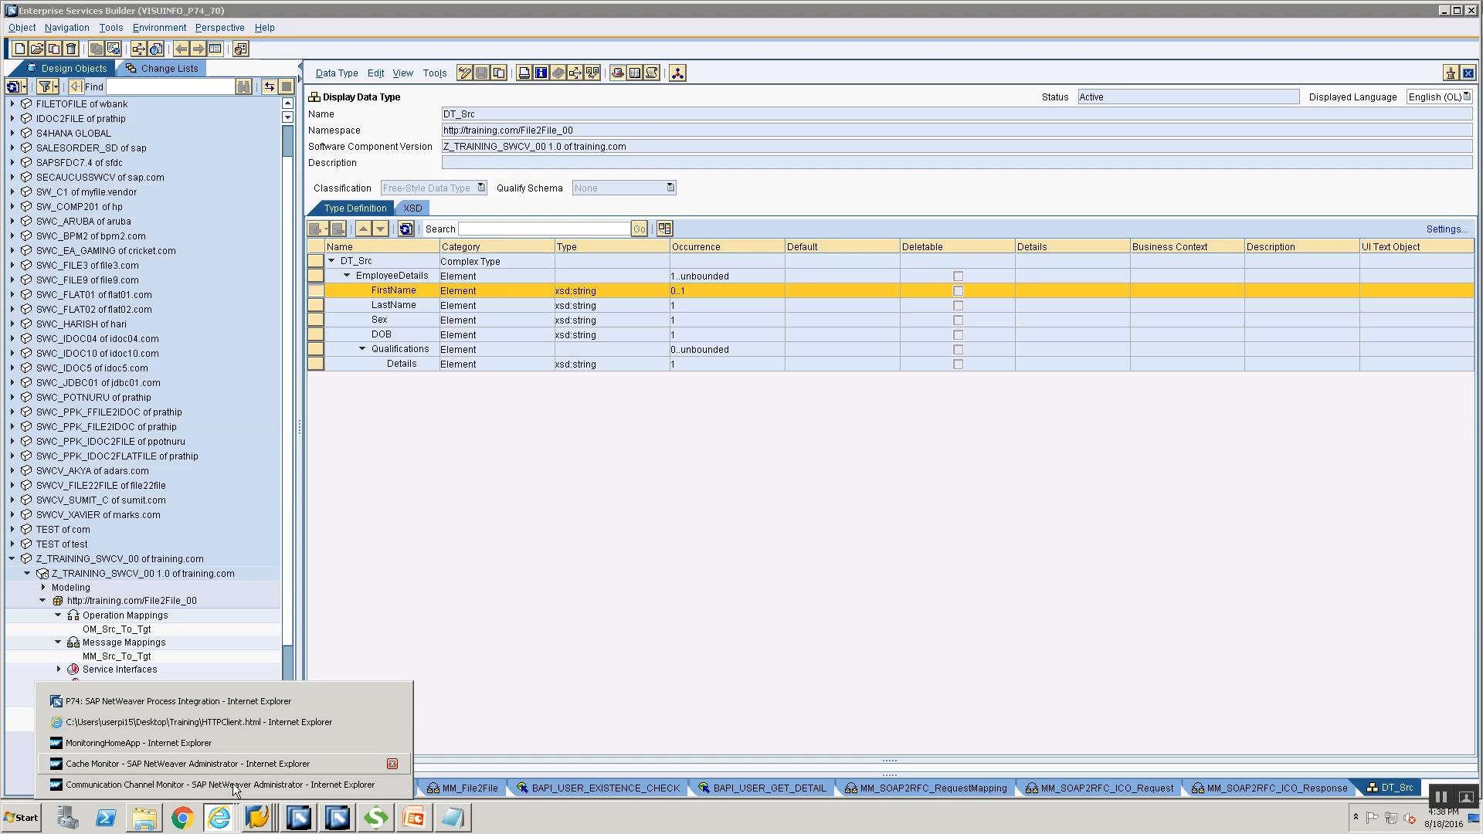
click(236, 785)
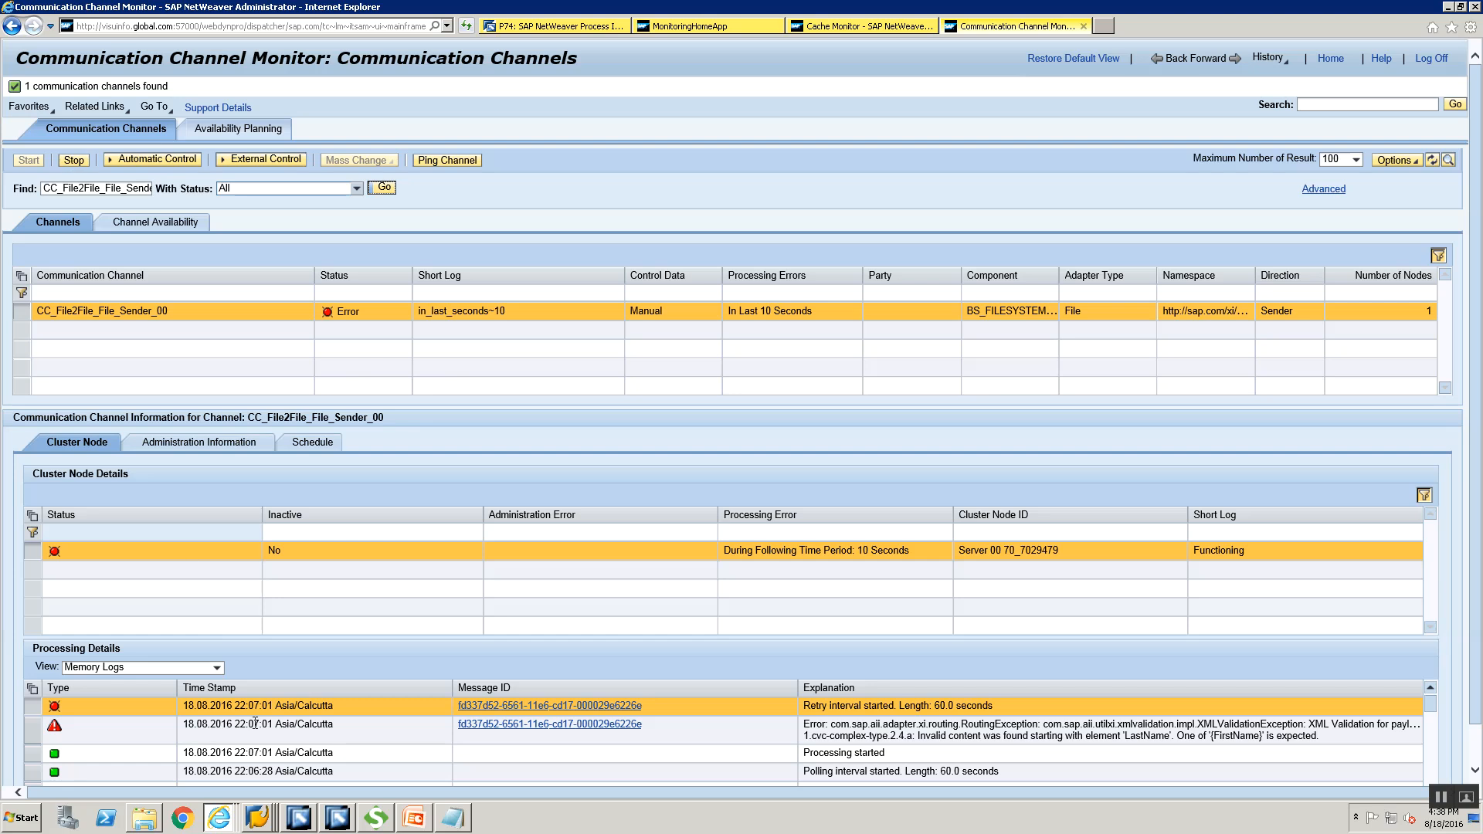
click(72, 160)
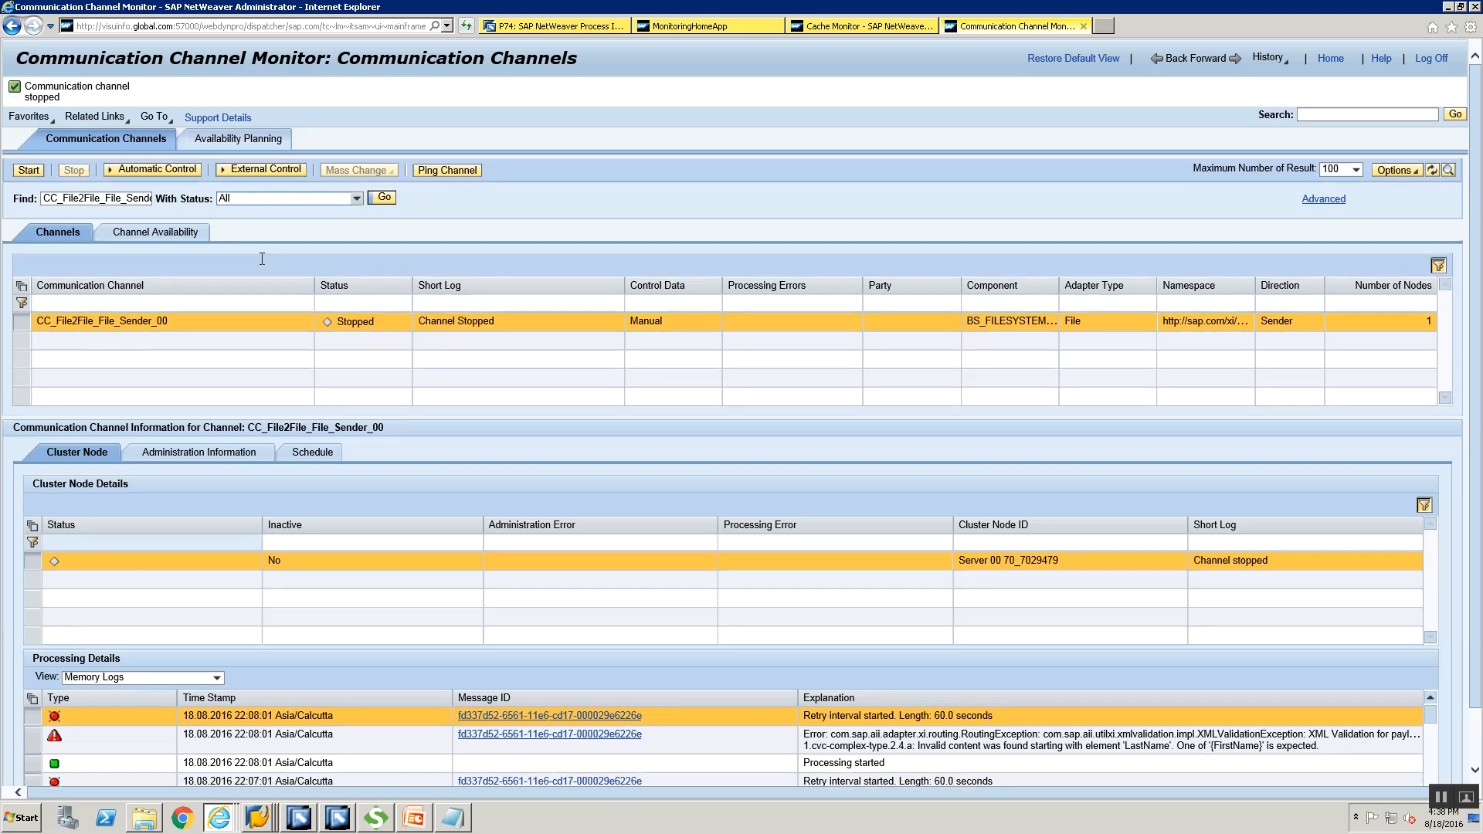
click(30, 171)
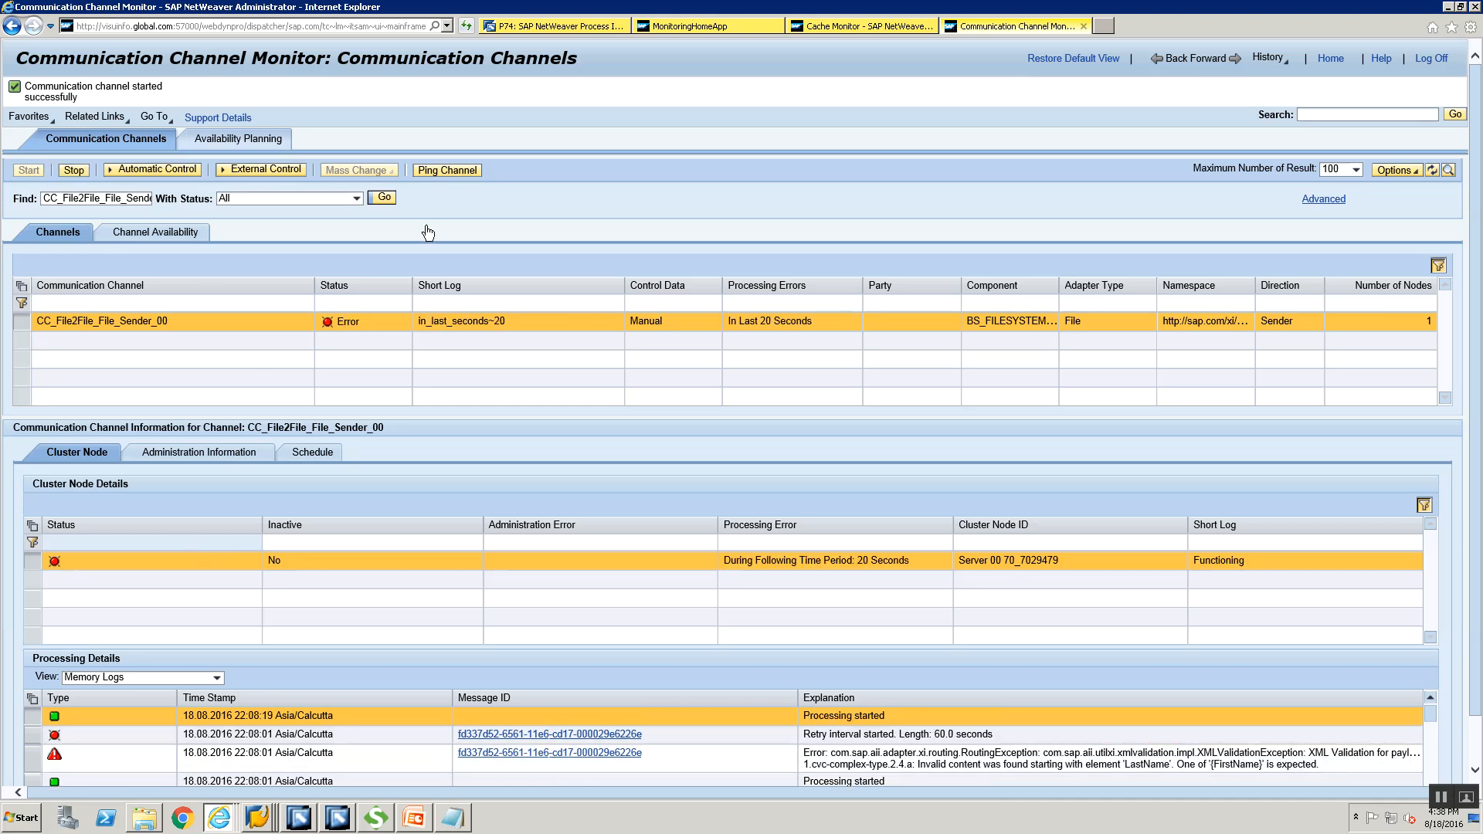
click(384, 198)
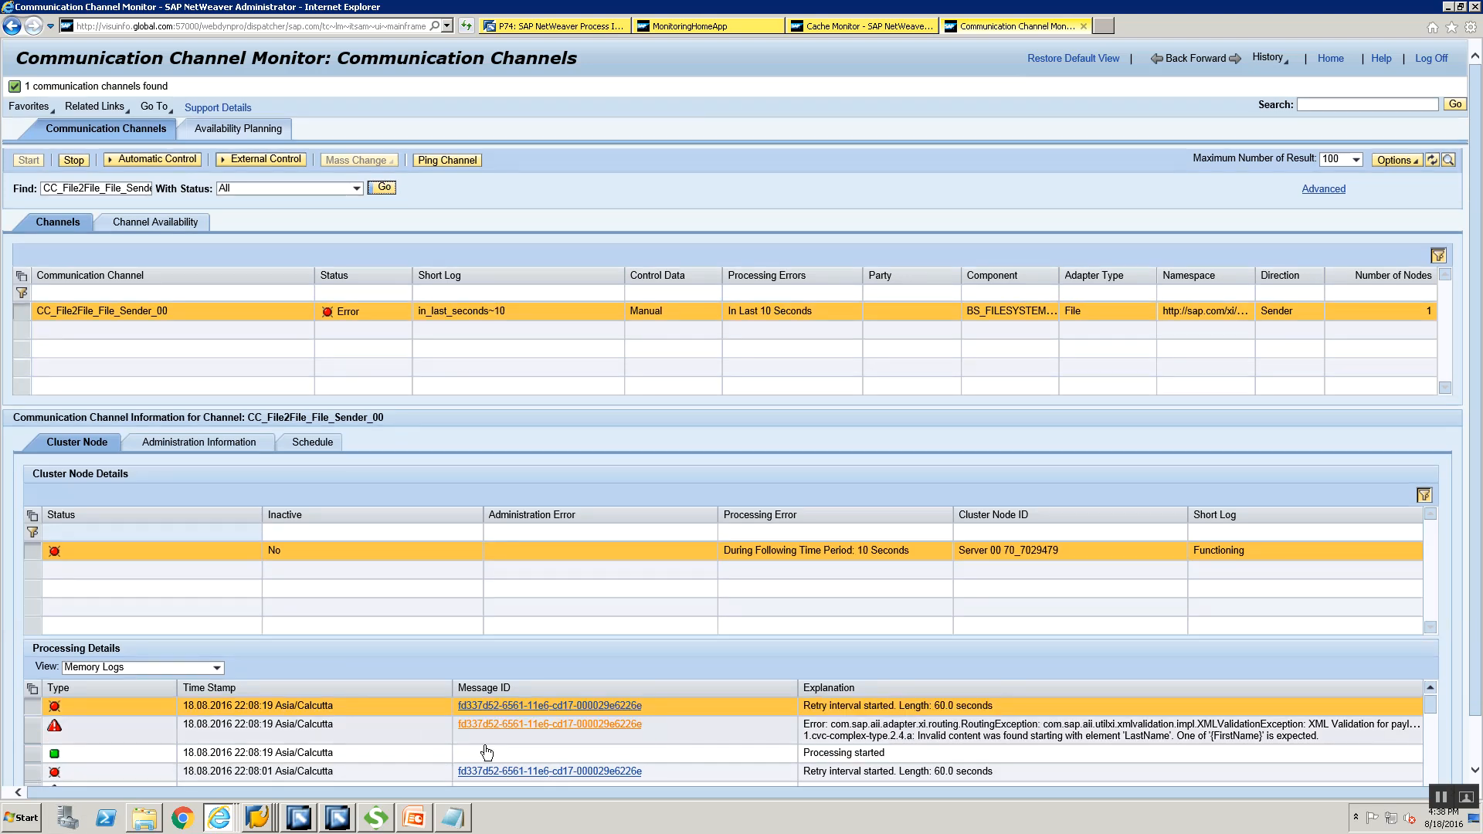
Step: Switch to the Cache Monitor and synchronize the SIOA_Src XML schema from the ESR
click(869, 26)
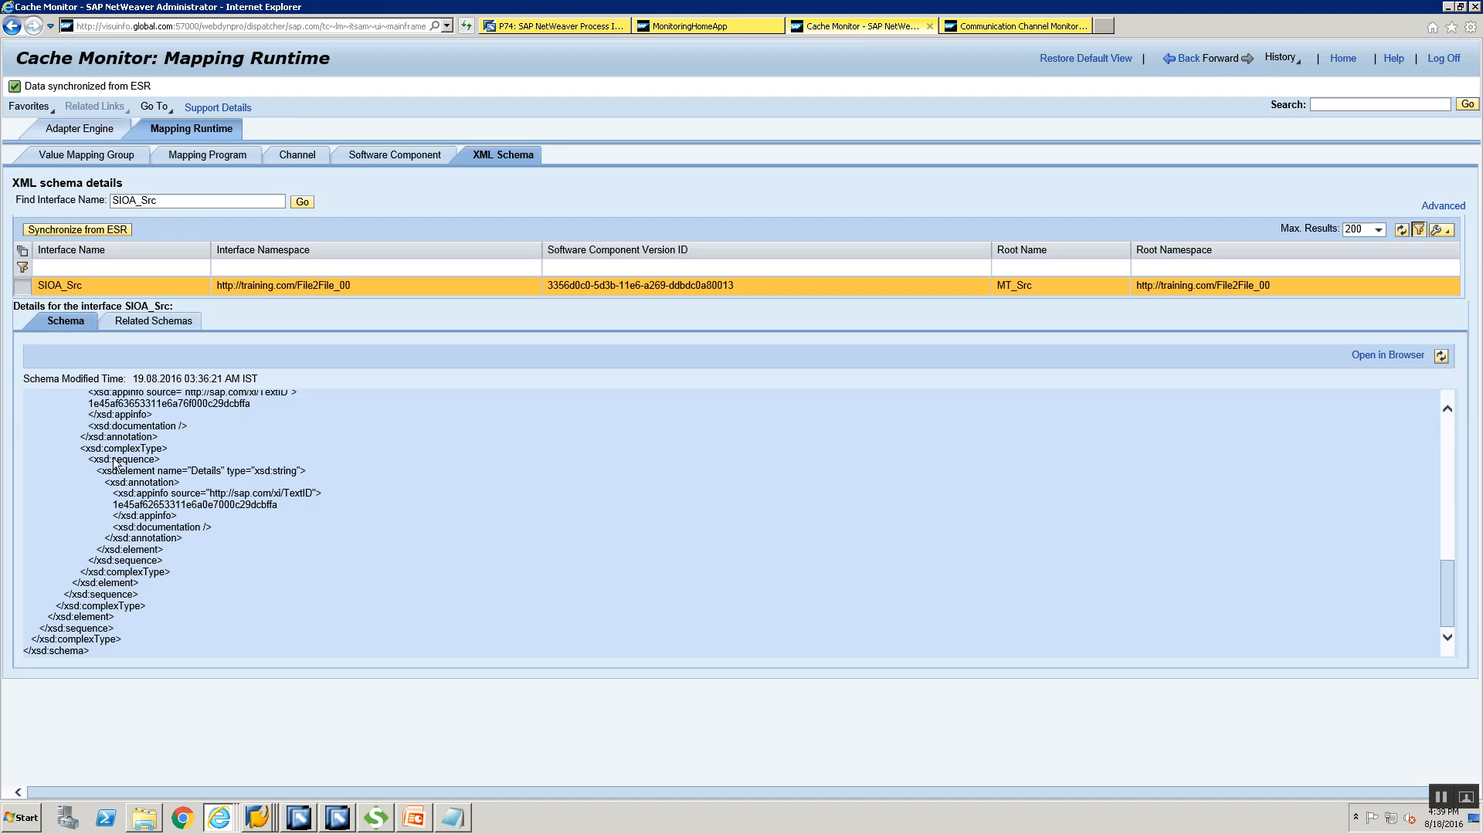
click(160, 198)
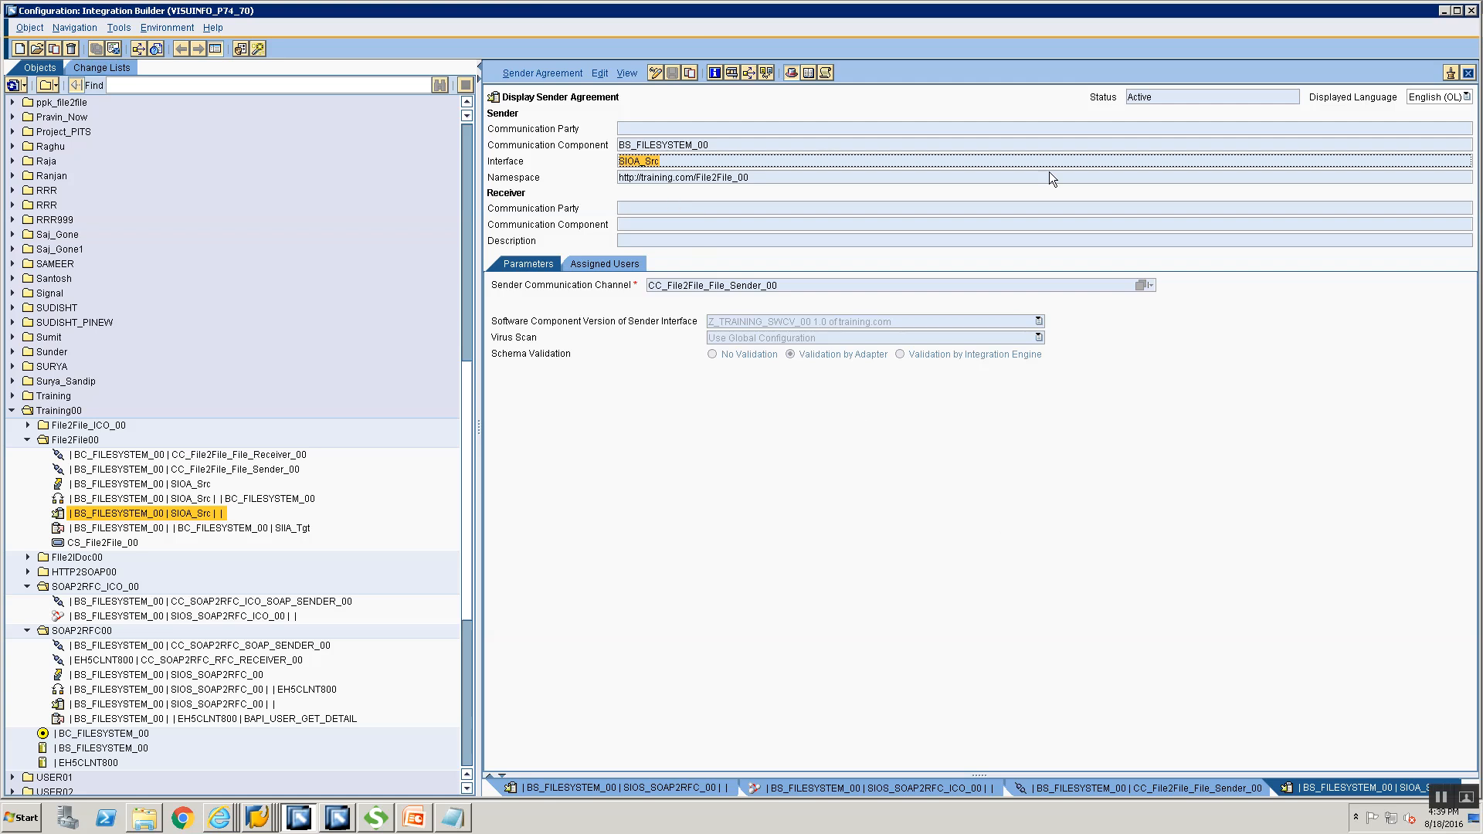
click(1442, 10)
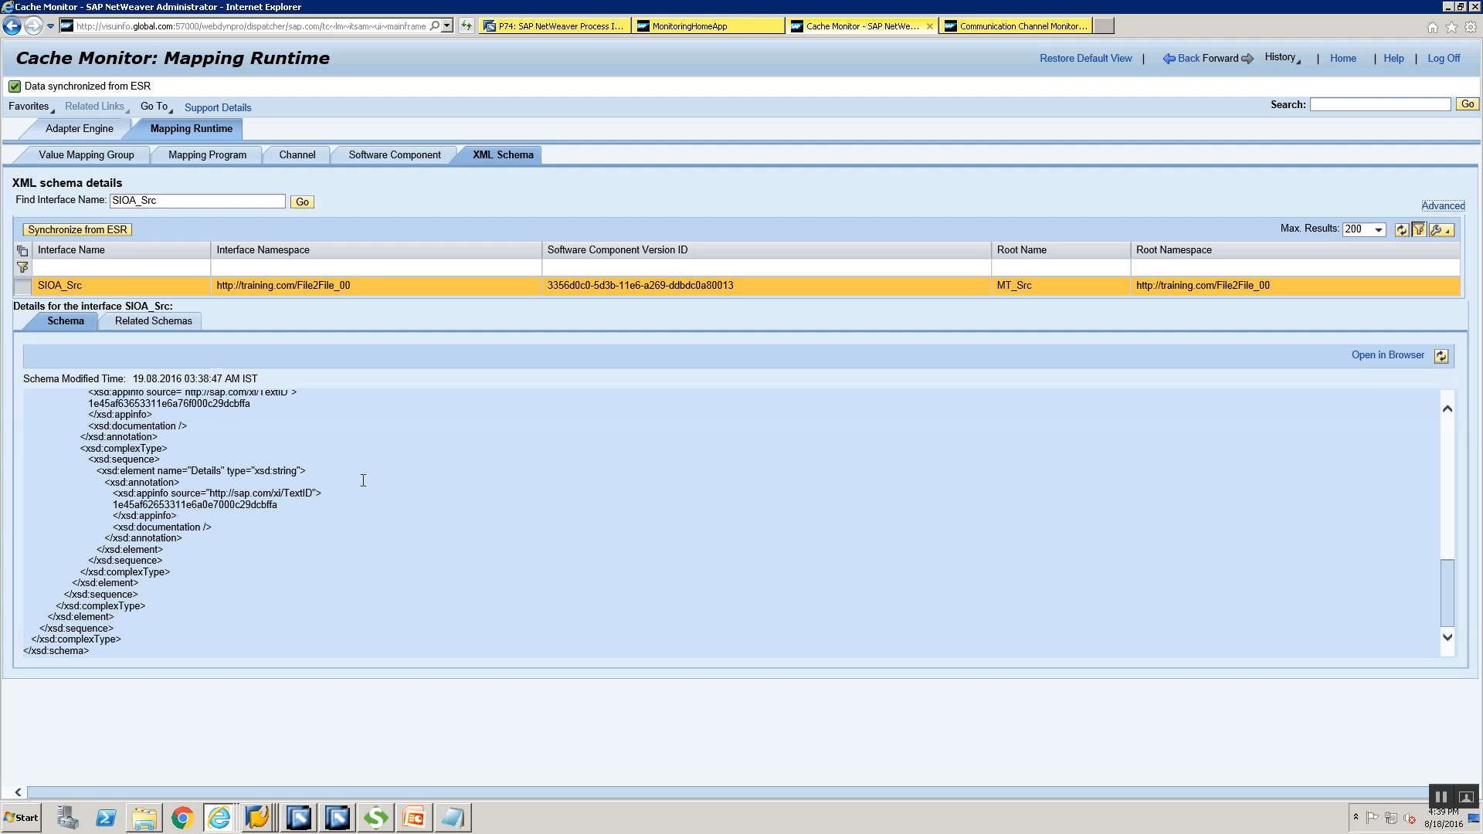
click(73, 231)
Step: Search the cached XML schemas for the interface SIOA_Tgt
click(210, 201)
click(210, 201)
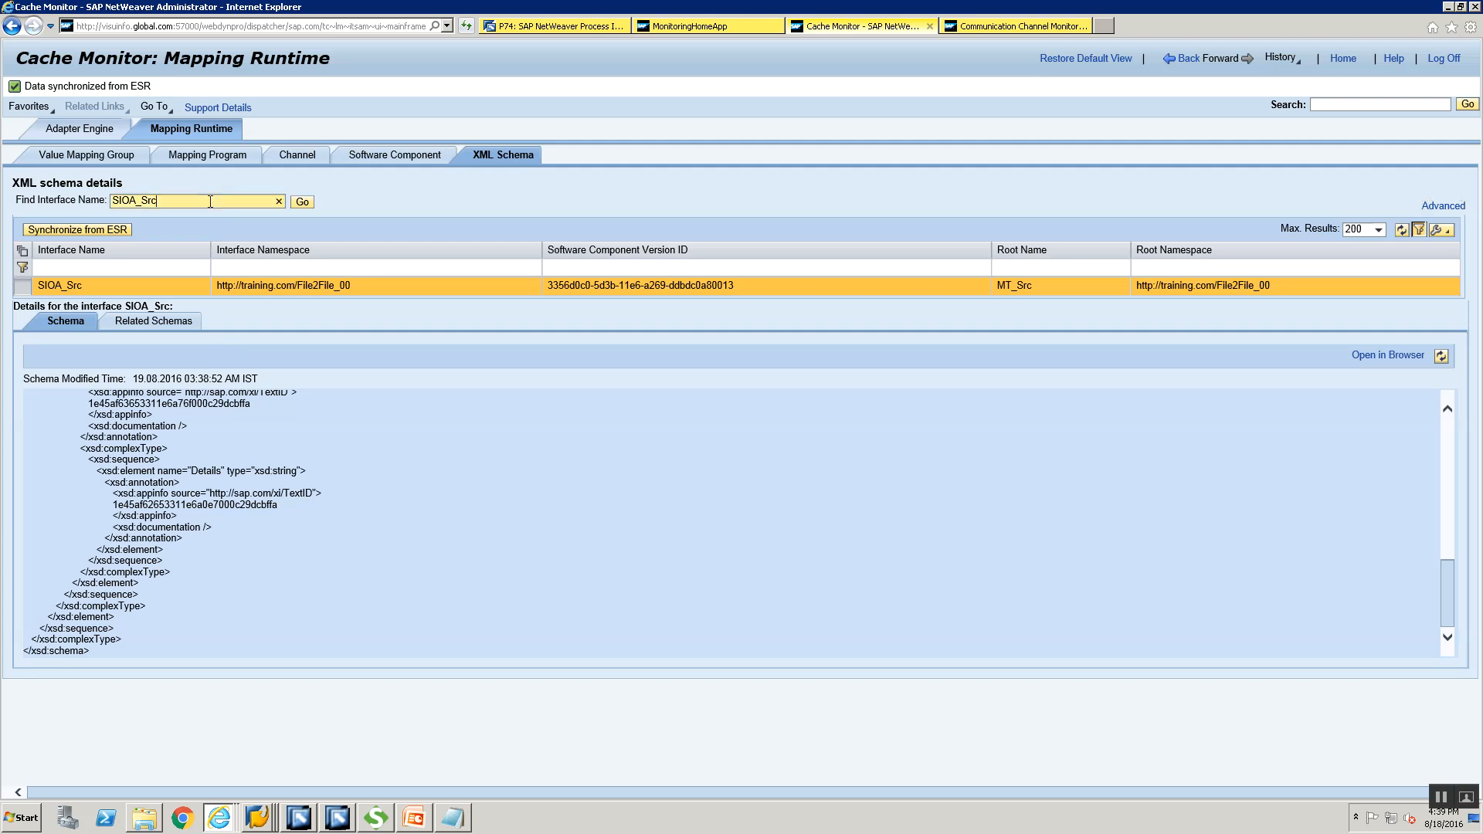
key(BackSpace)
key(BackSpace)
key(BackSpace)
text(Tgt)
click(308, 199)
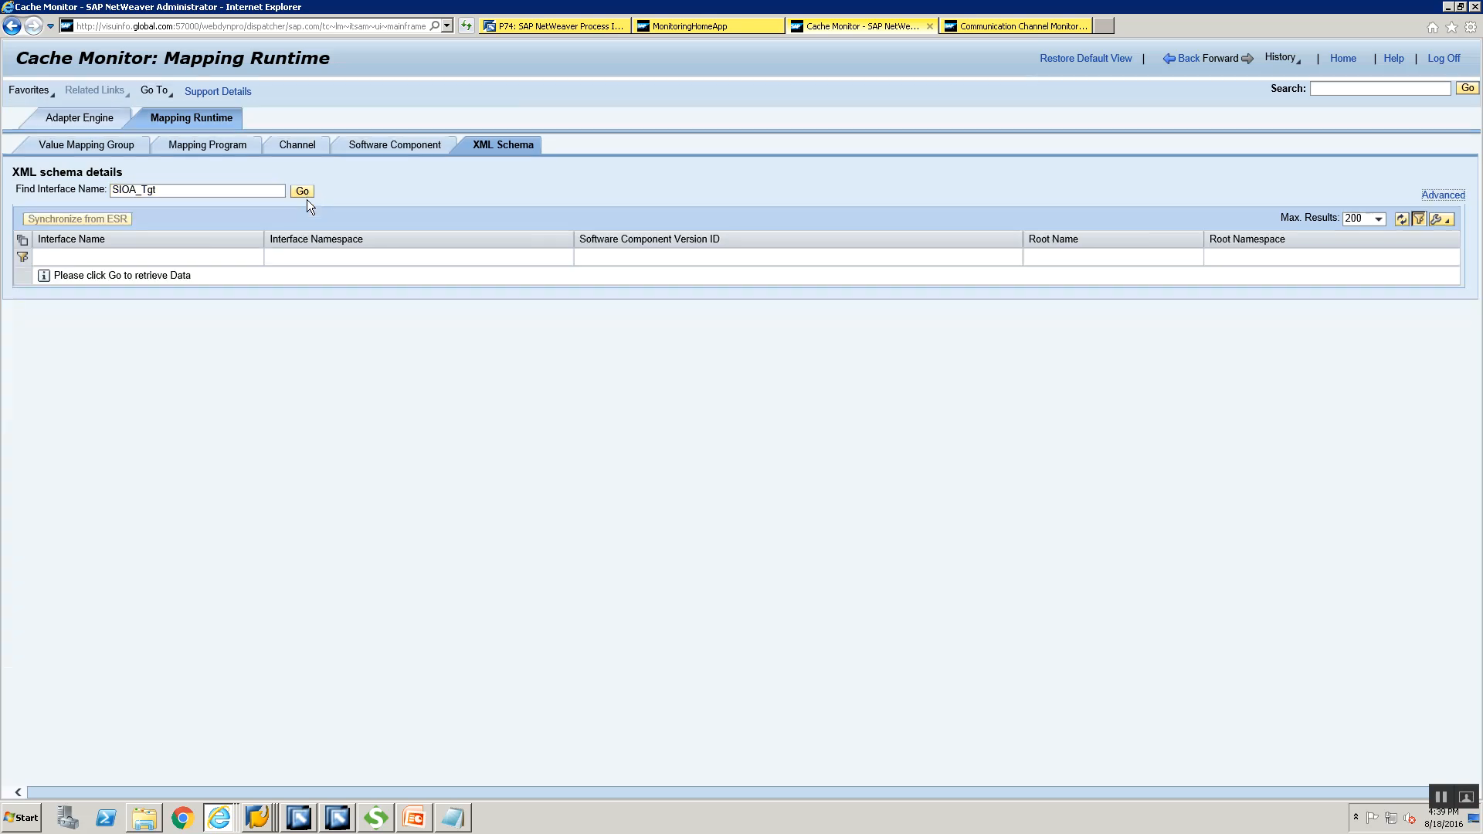
Step: Look up the interface SIOA_Src in the XML schema cache again and synchronize its schema from the ESR
click(225, 189)
key(BackSpace)
key(BackSpace)
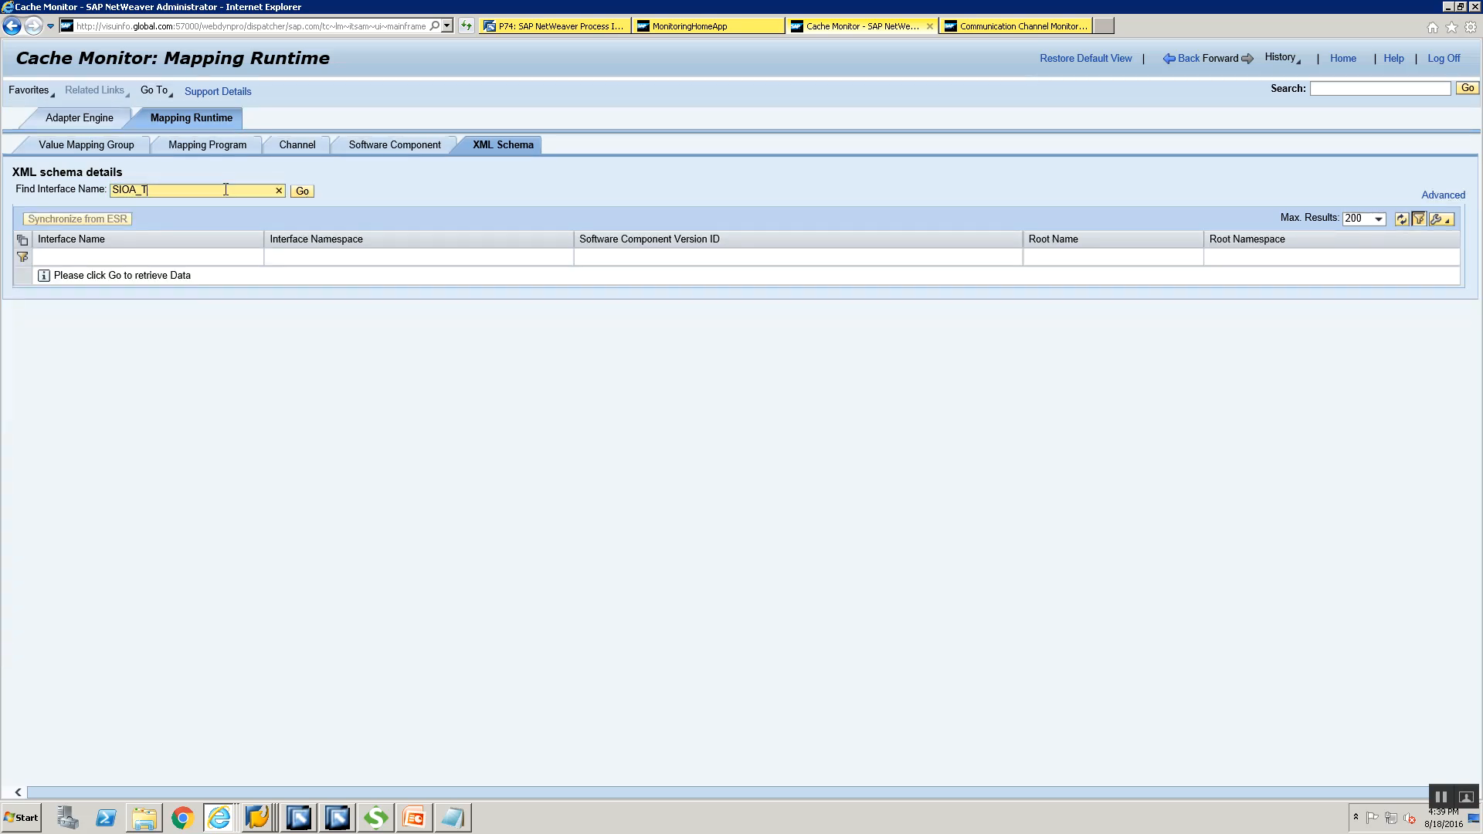
key(BackSpace)
text(Src)
click(304, 192)
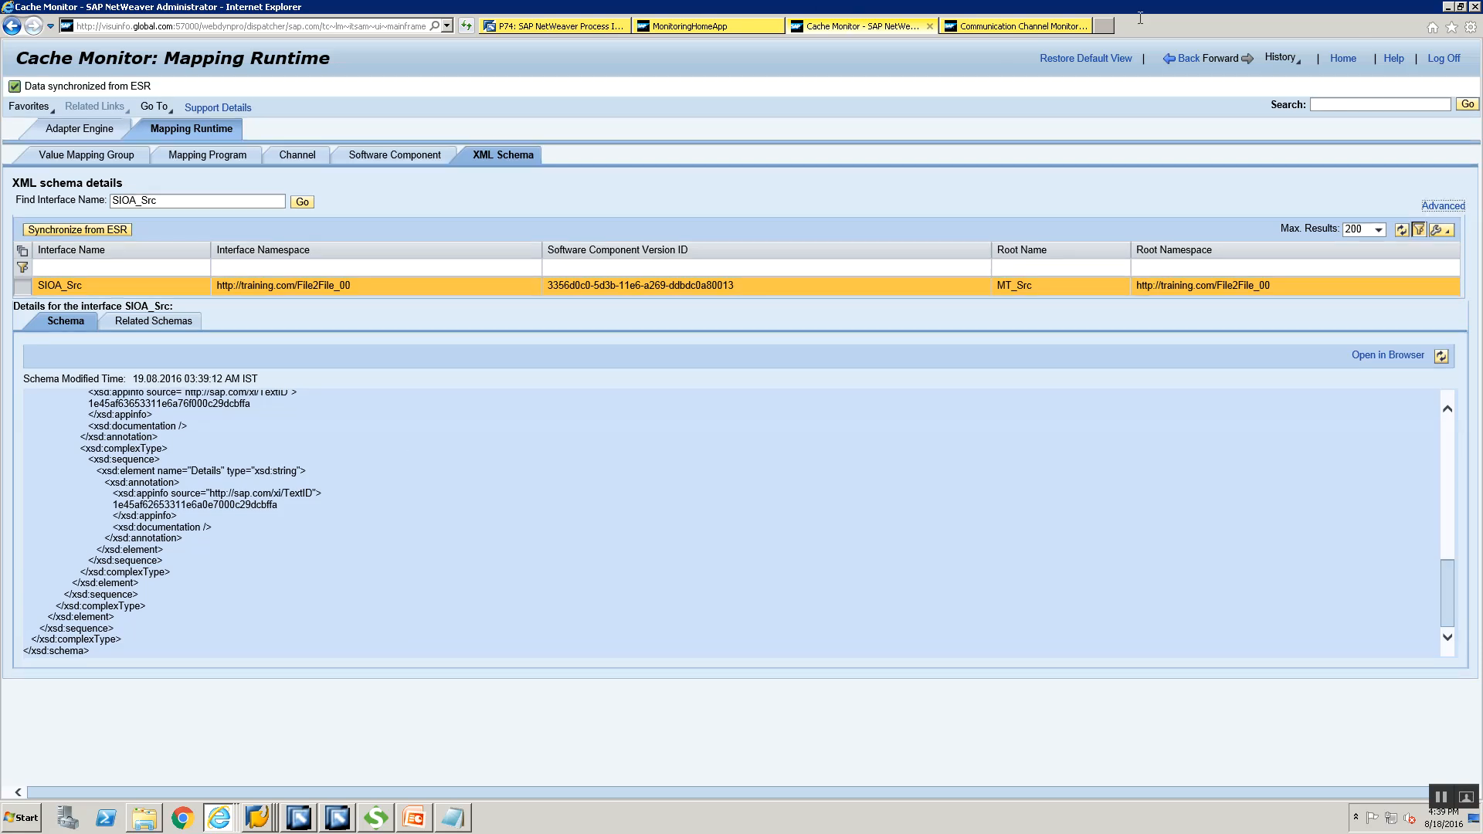
Step: Return to the Communication Channel Monitor, restart CC_File2File_File_Sender_00 and review the earlier entries in its memory logs
click(1009, 24)
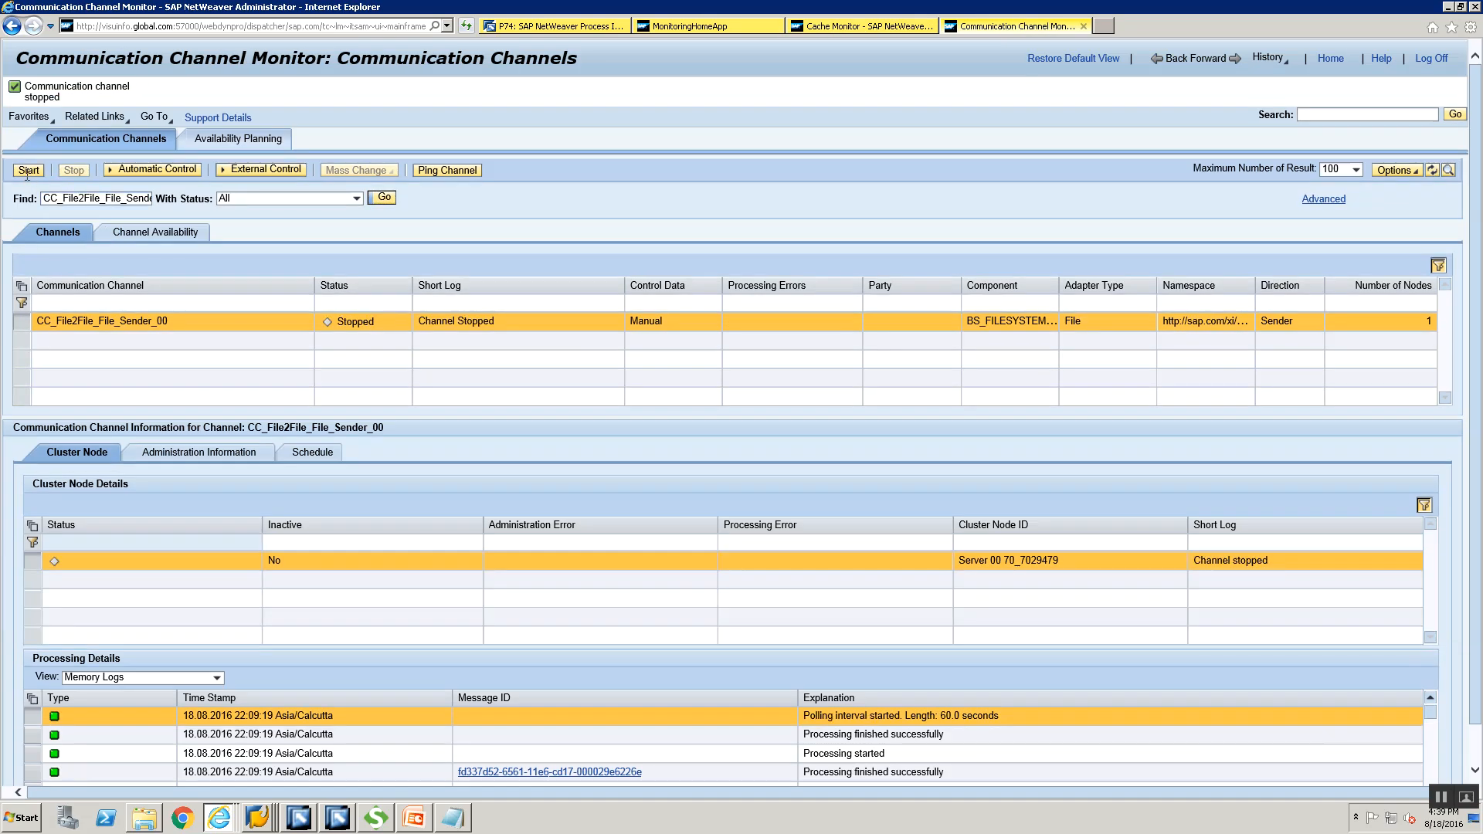
click(27, 171)
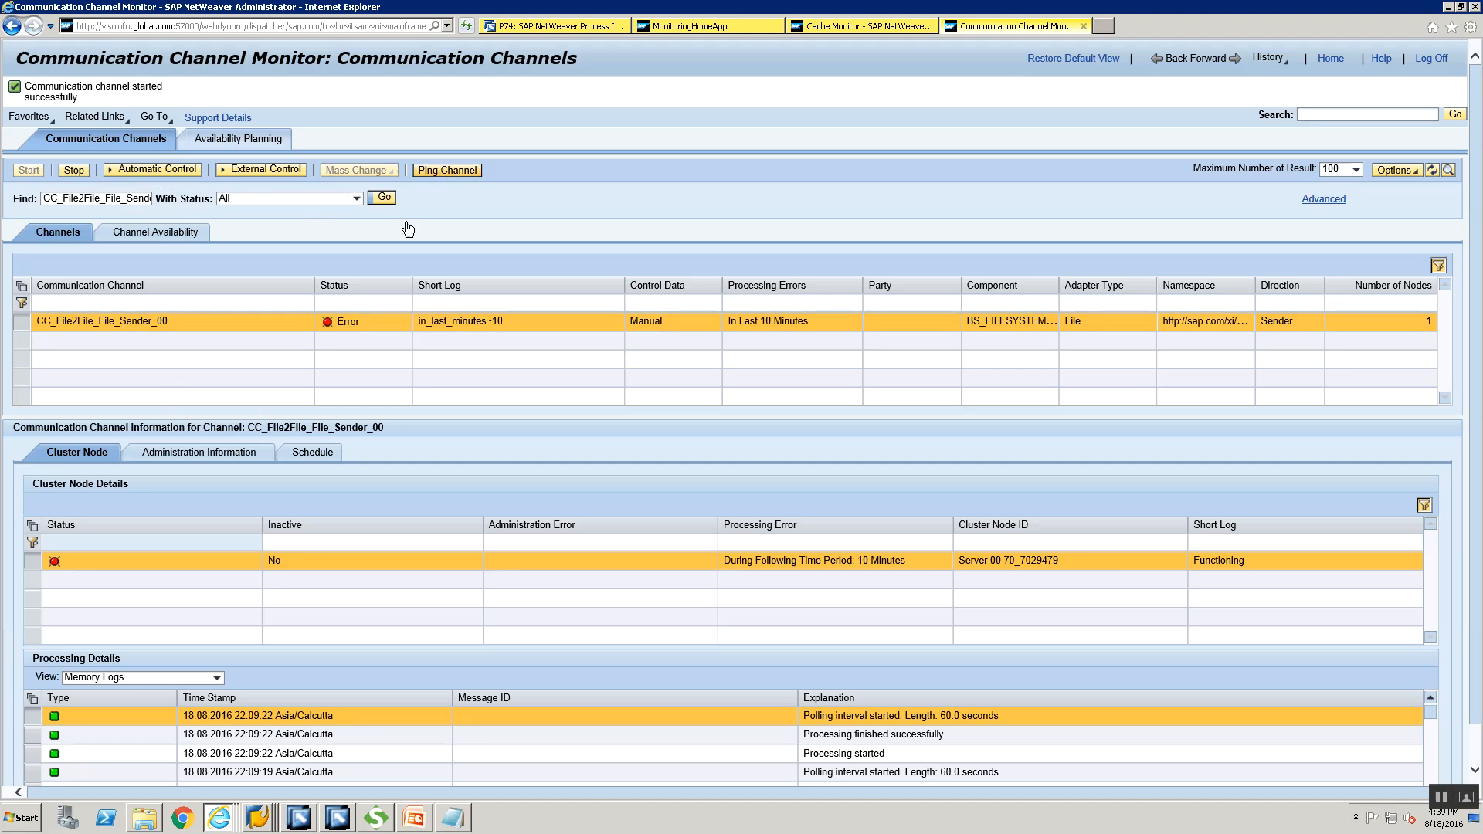
click(384, 198)
click(1430, 750)
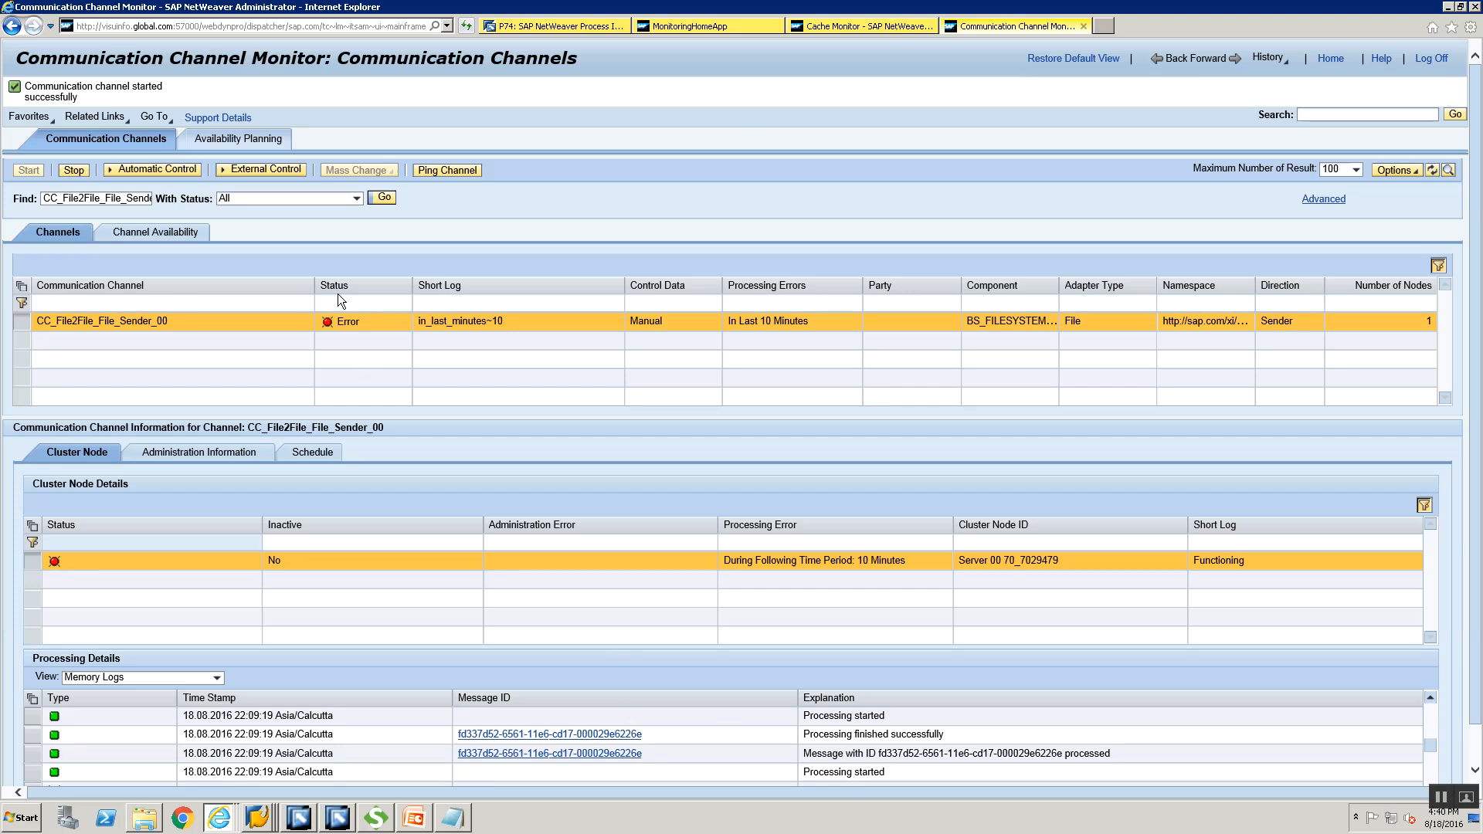
click(875, 32)
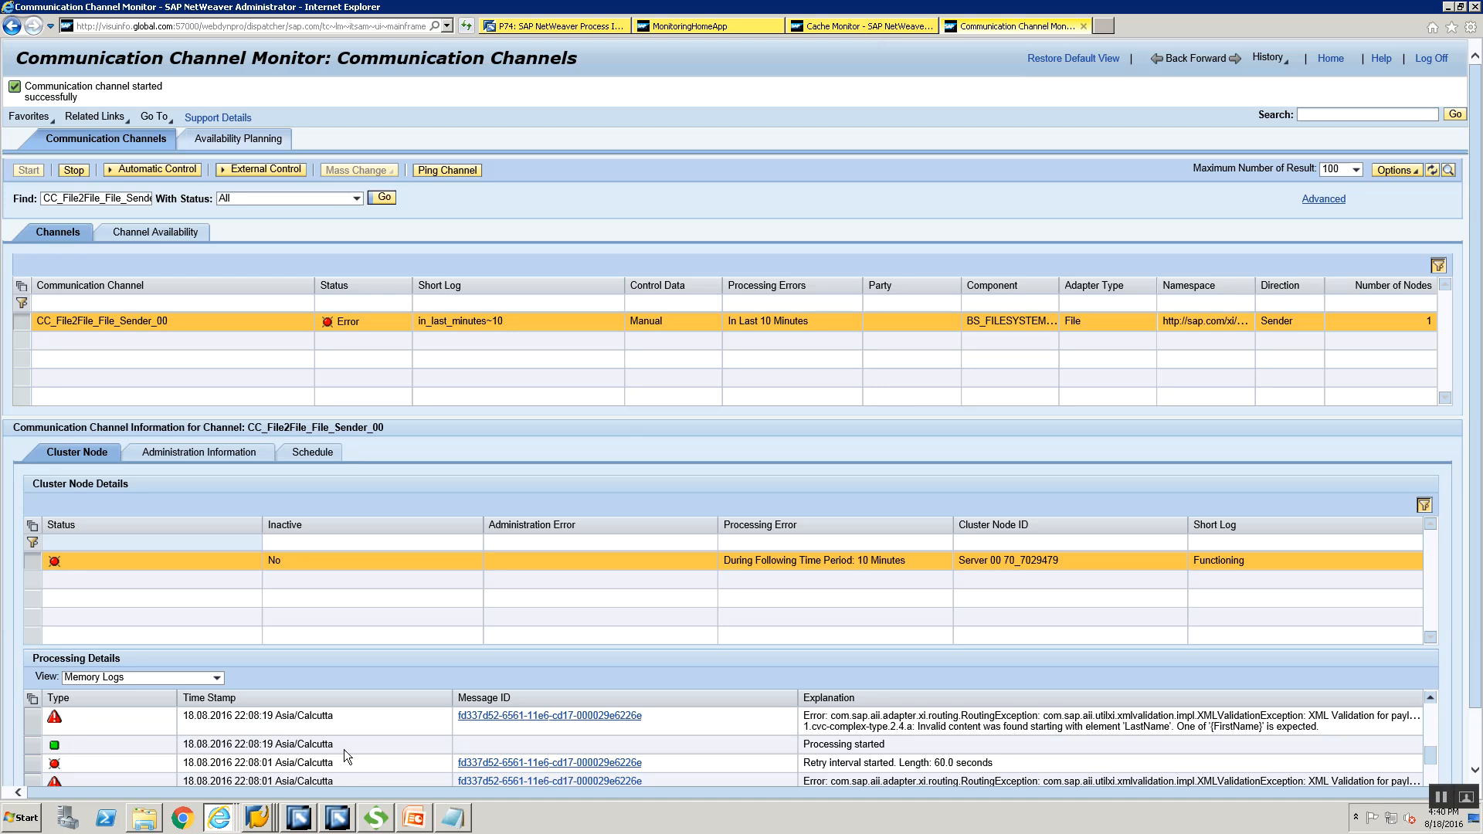